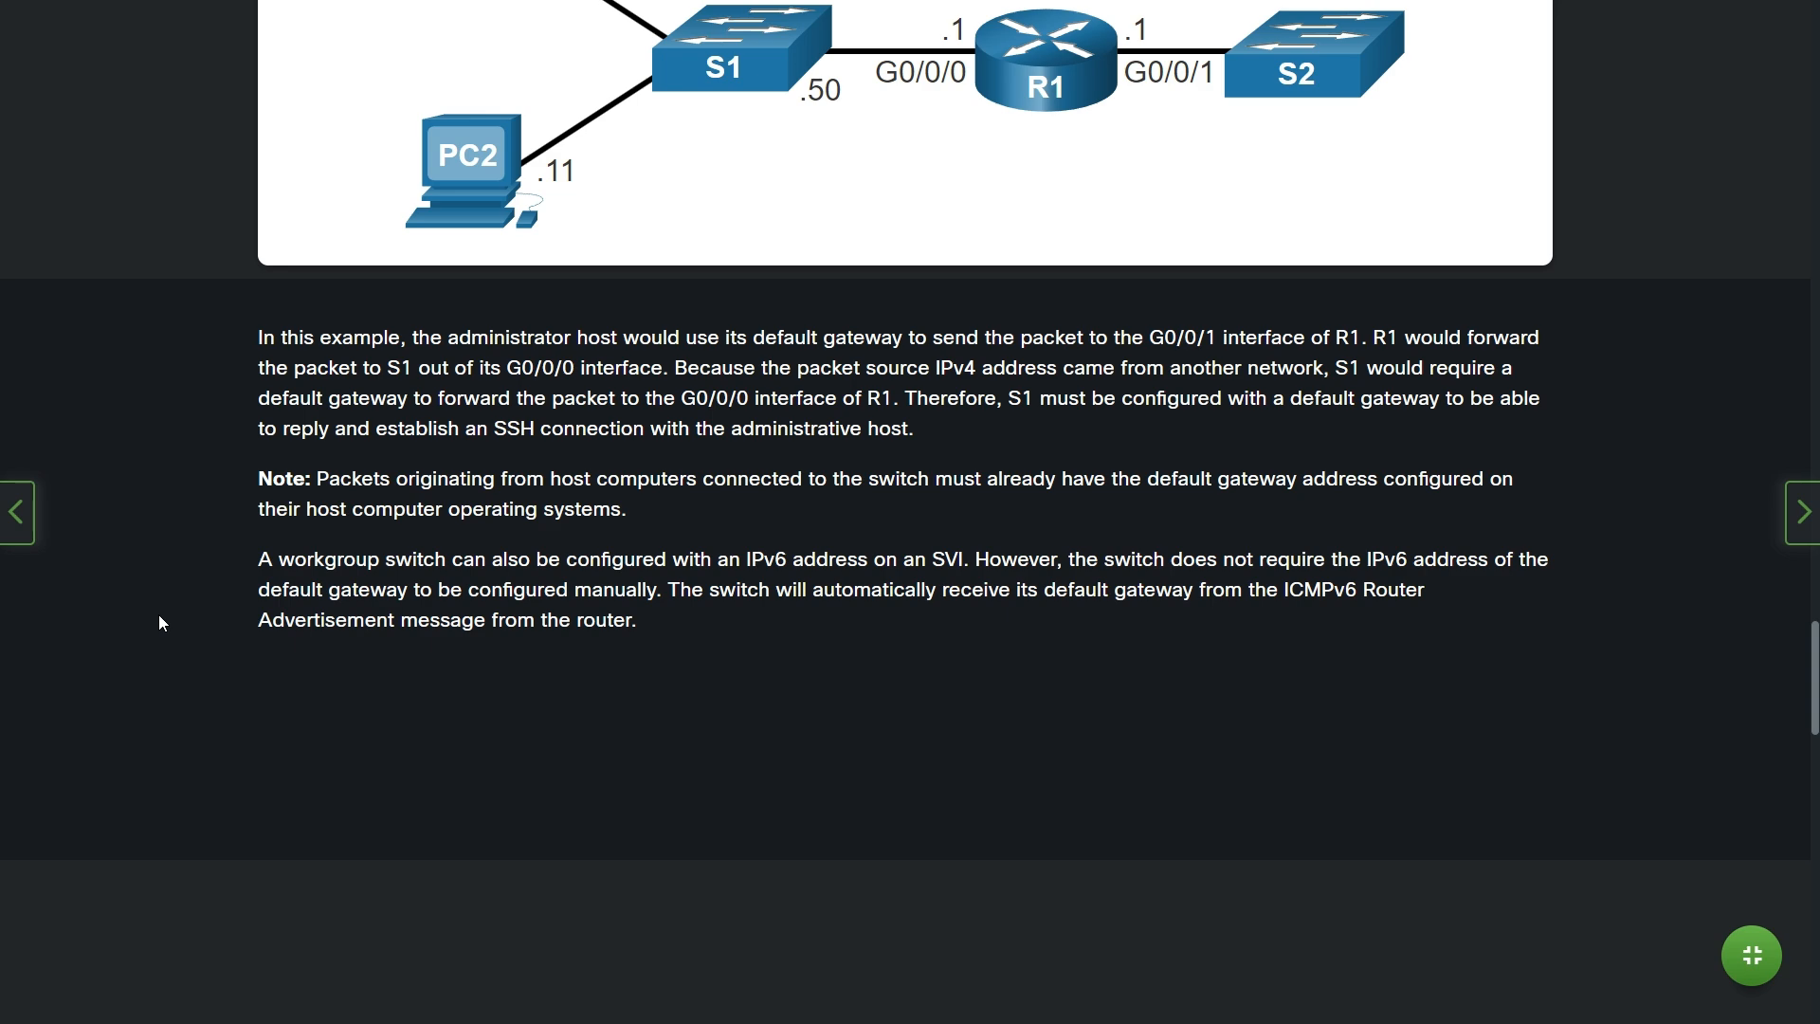
Download and save the 11.4.4 Build a Switch and Router Network .pksz activity file.
scroll(166, 621, down, 8)
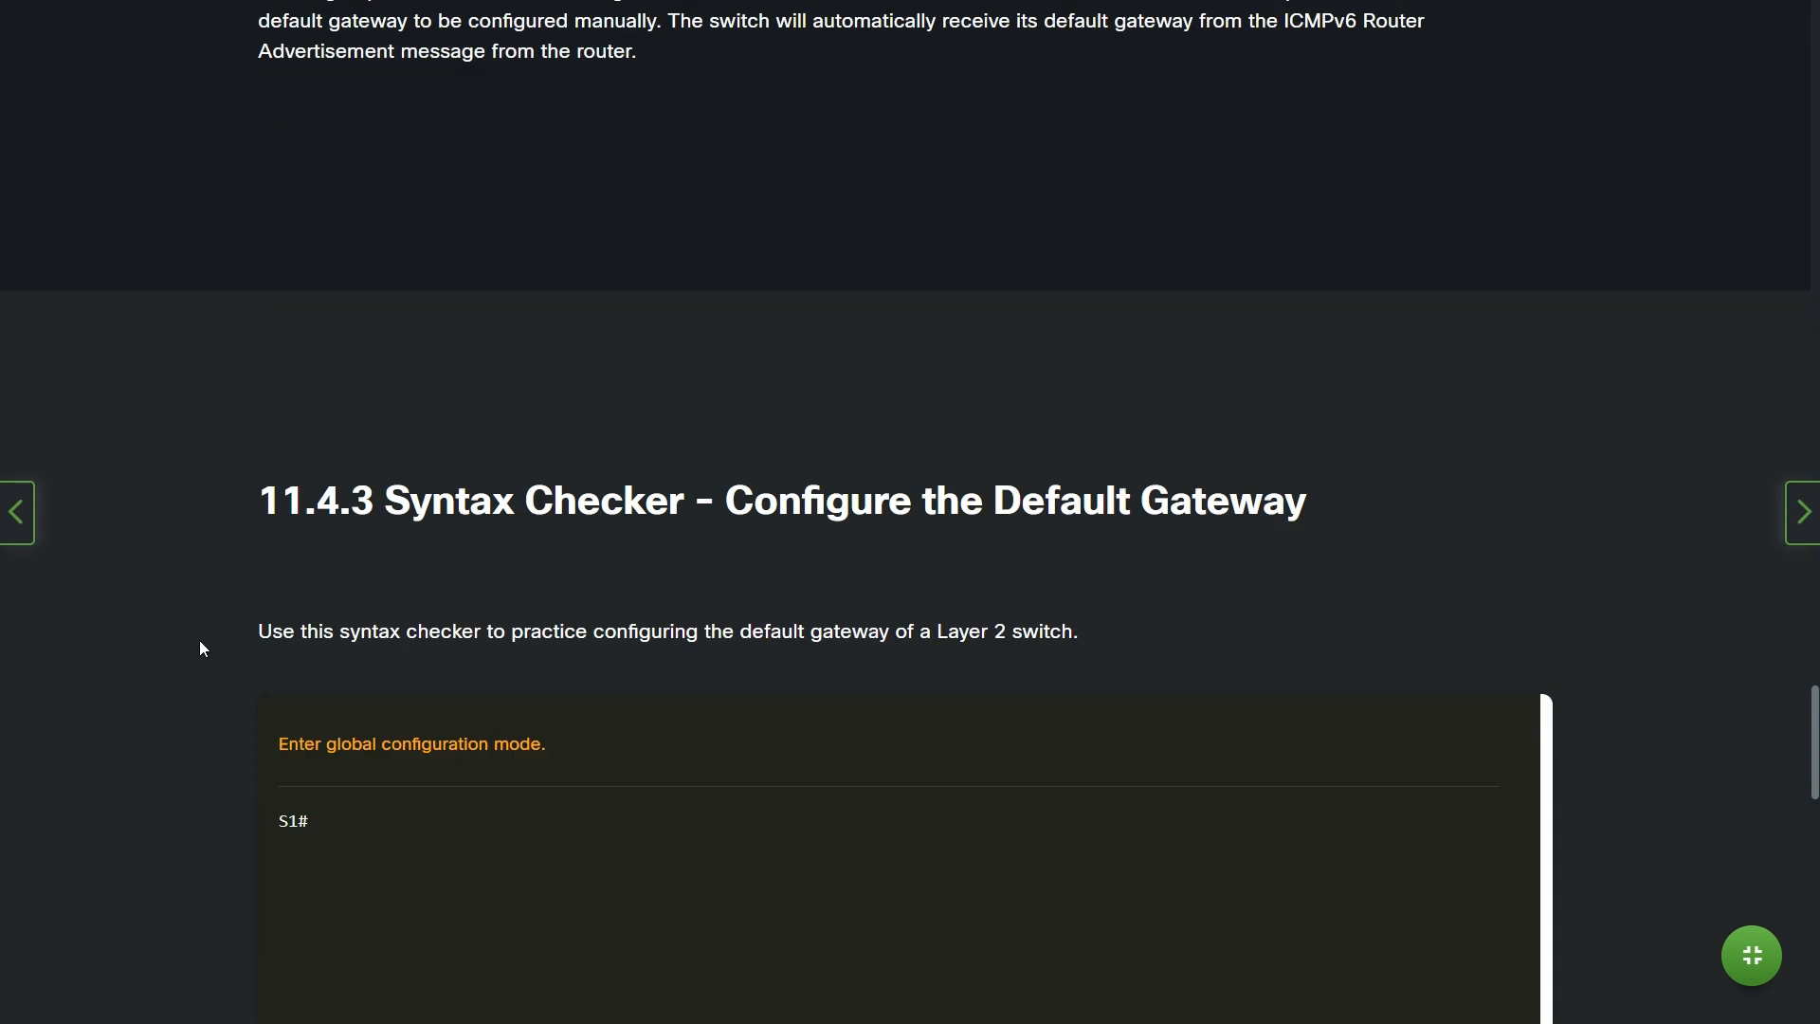
scroll(218, 654, down, 13)
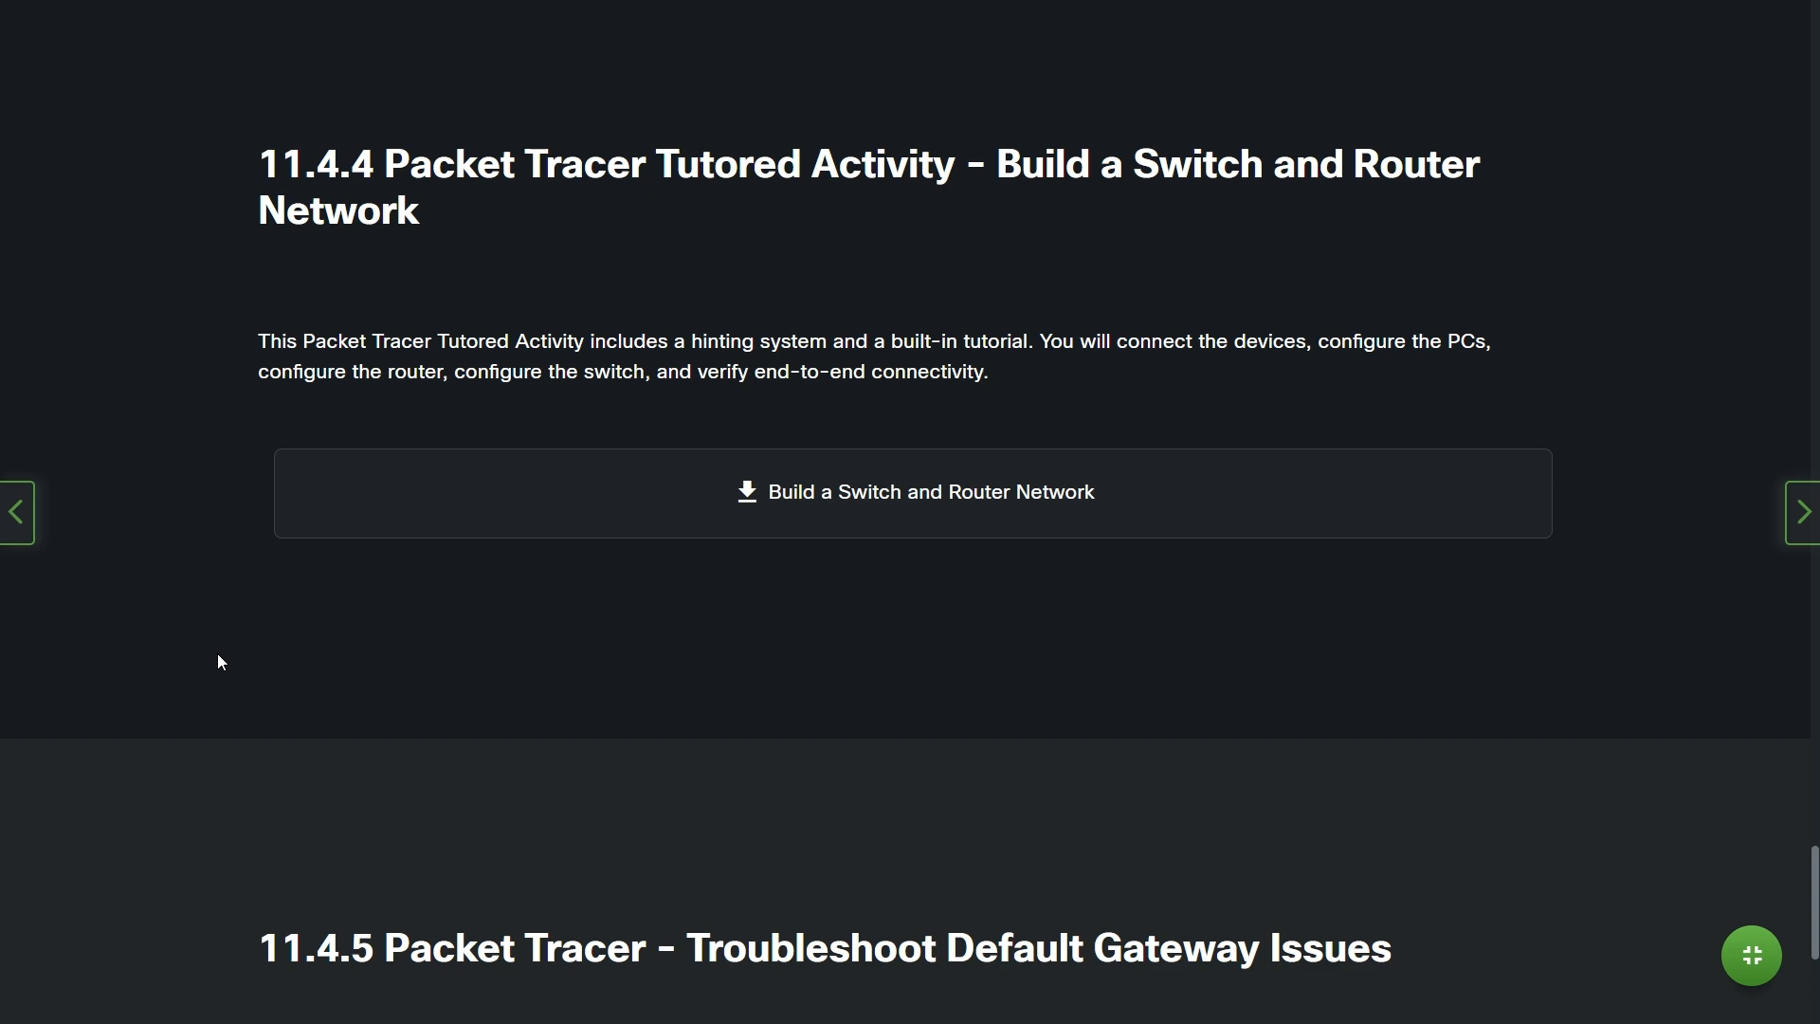
scroll(219, 656, down, 6)
scroll(219, 655, up, 5)
scroll(220, 660, up, 3)
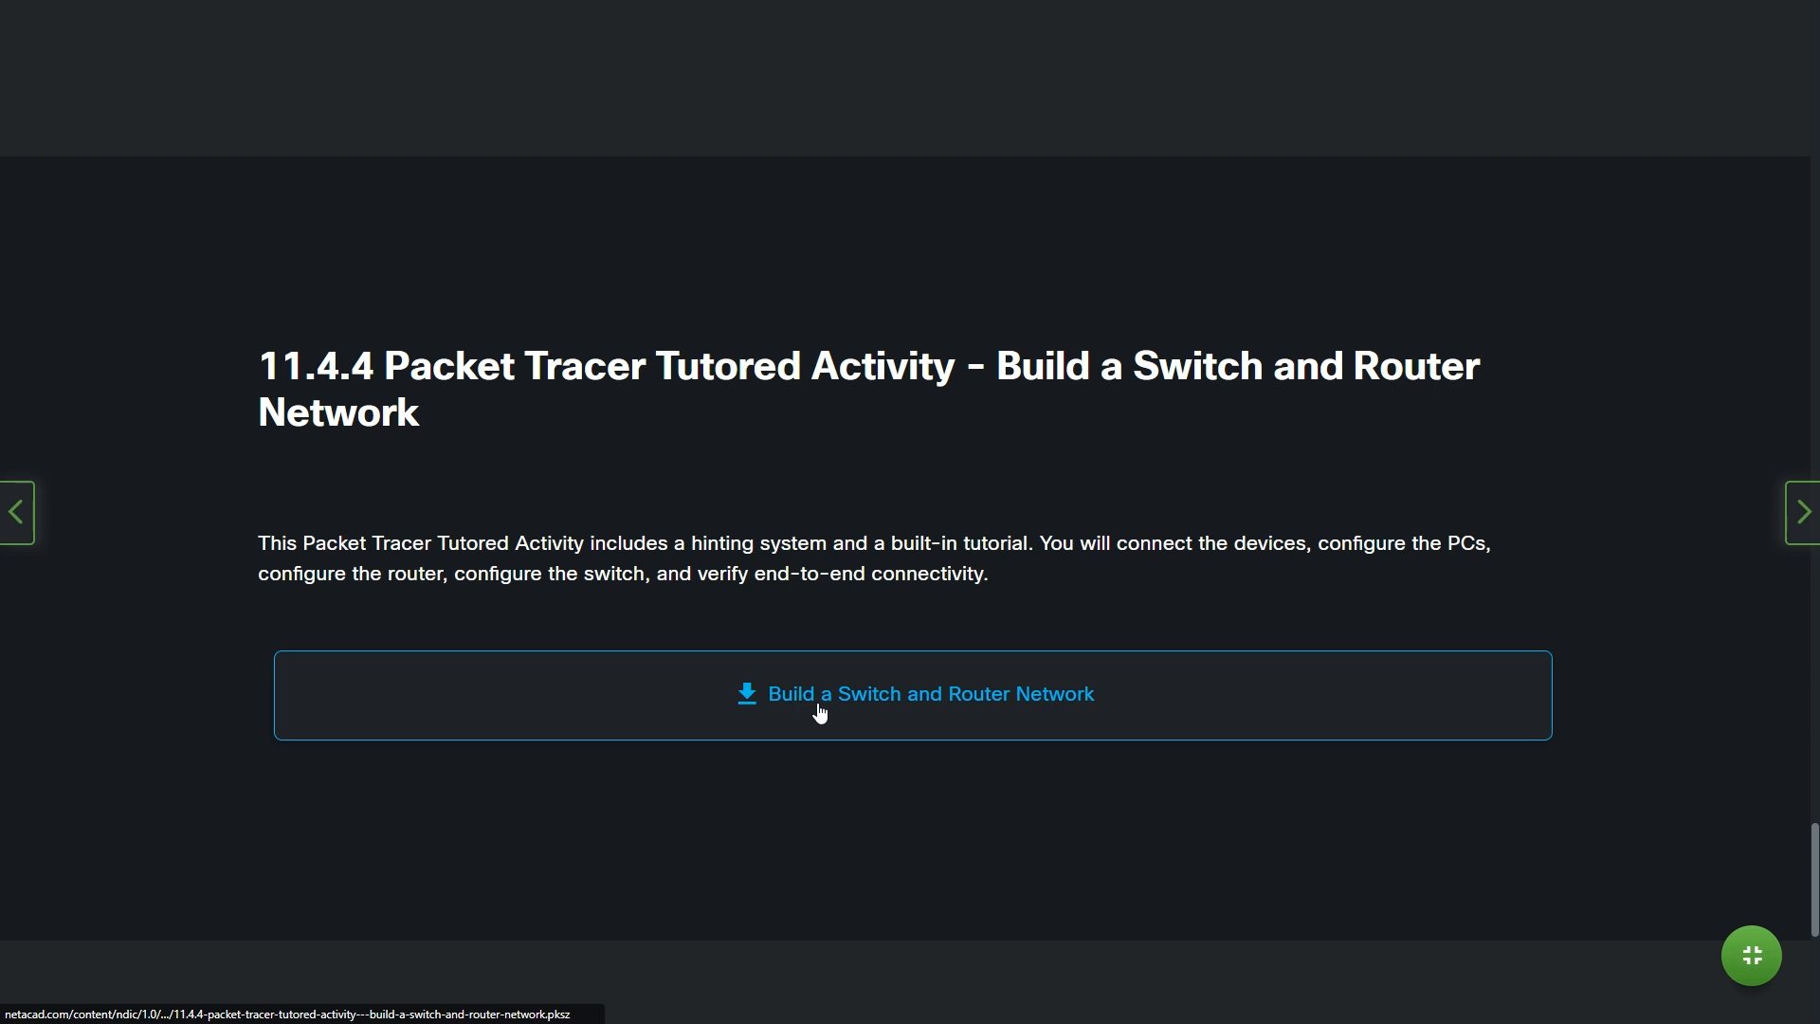
click(857, 702)
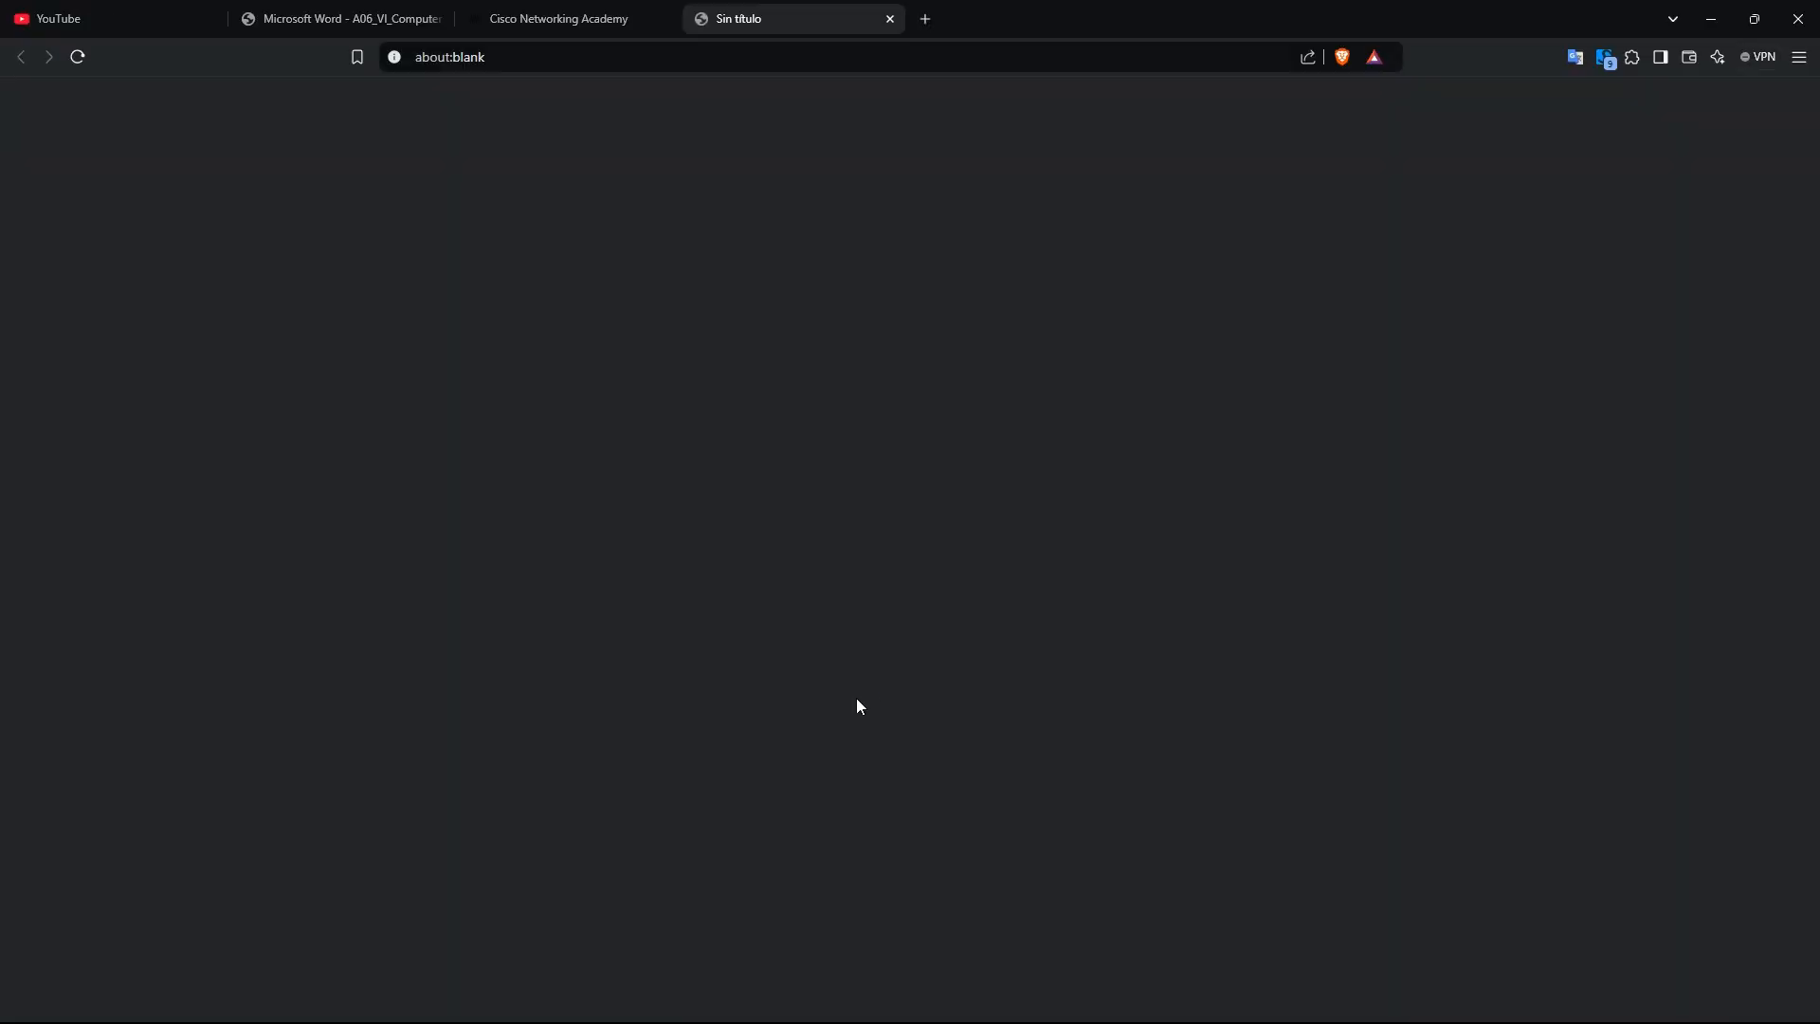
click(747, 477)
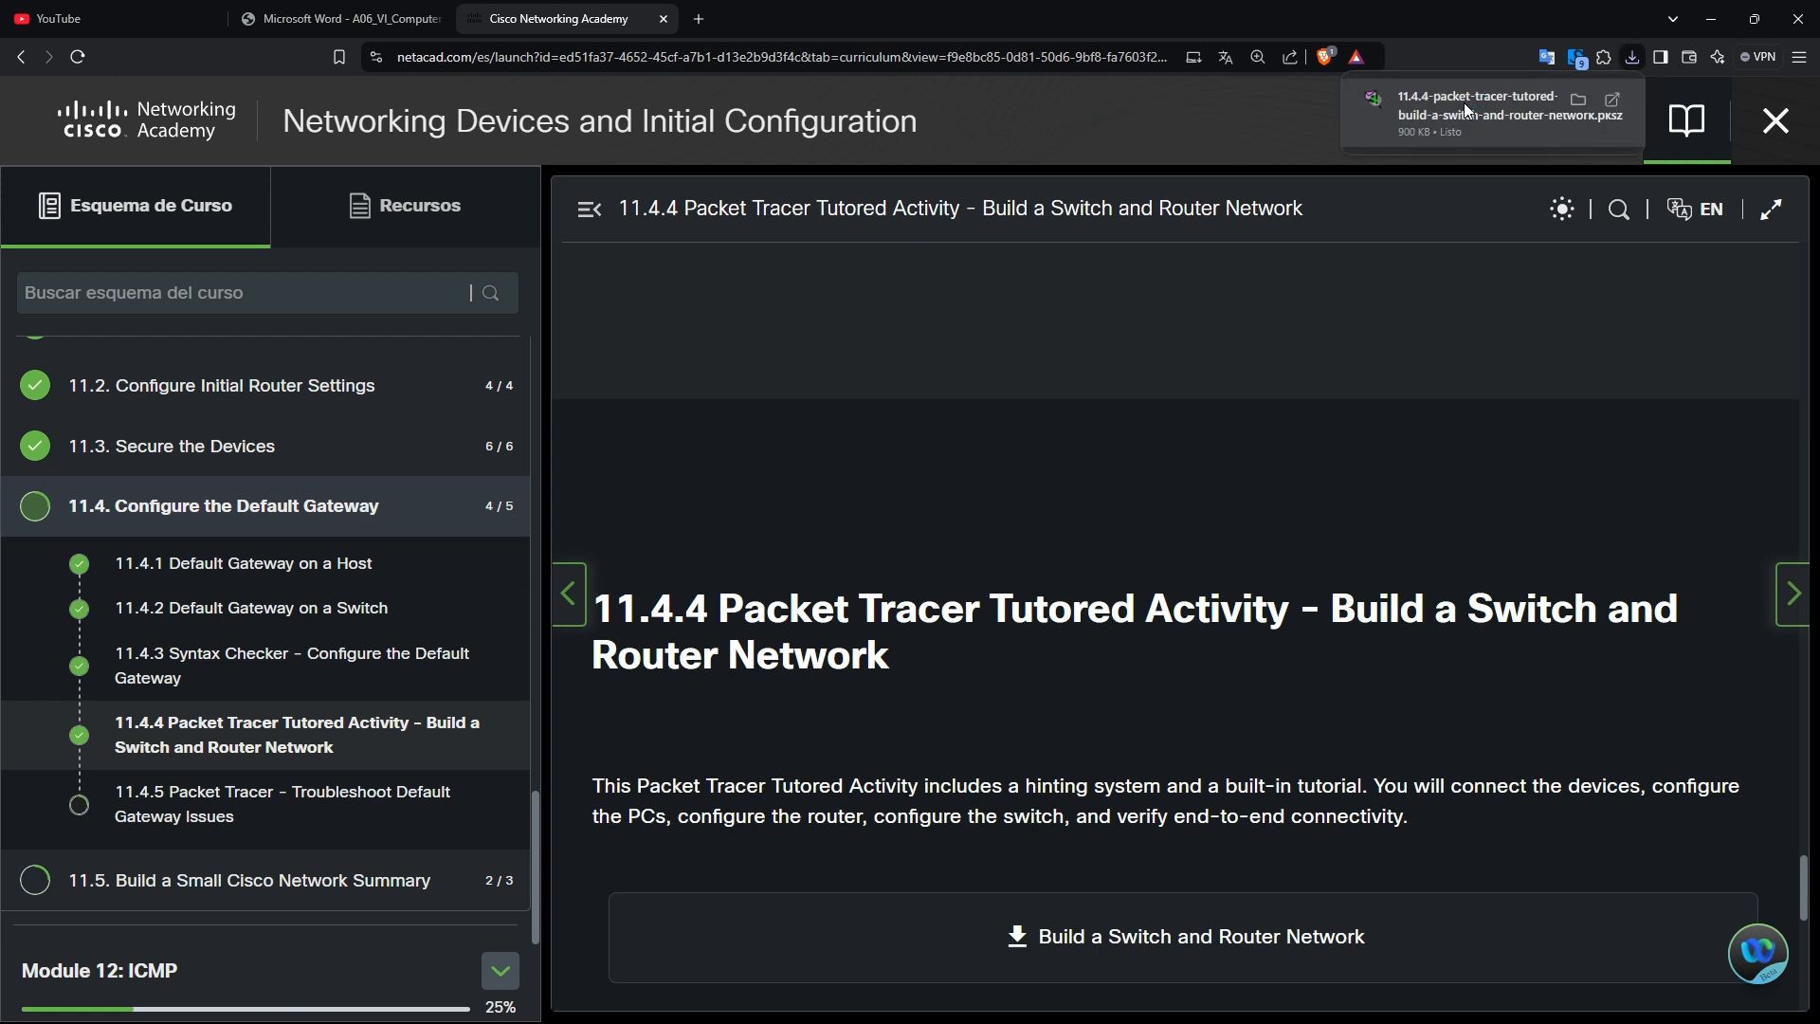
Open the downloaded .pksz in Packet Tracer and resize panels to show the instructions and full Addressing Table.
click(1464, 102)
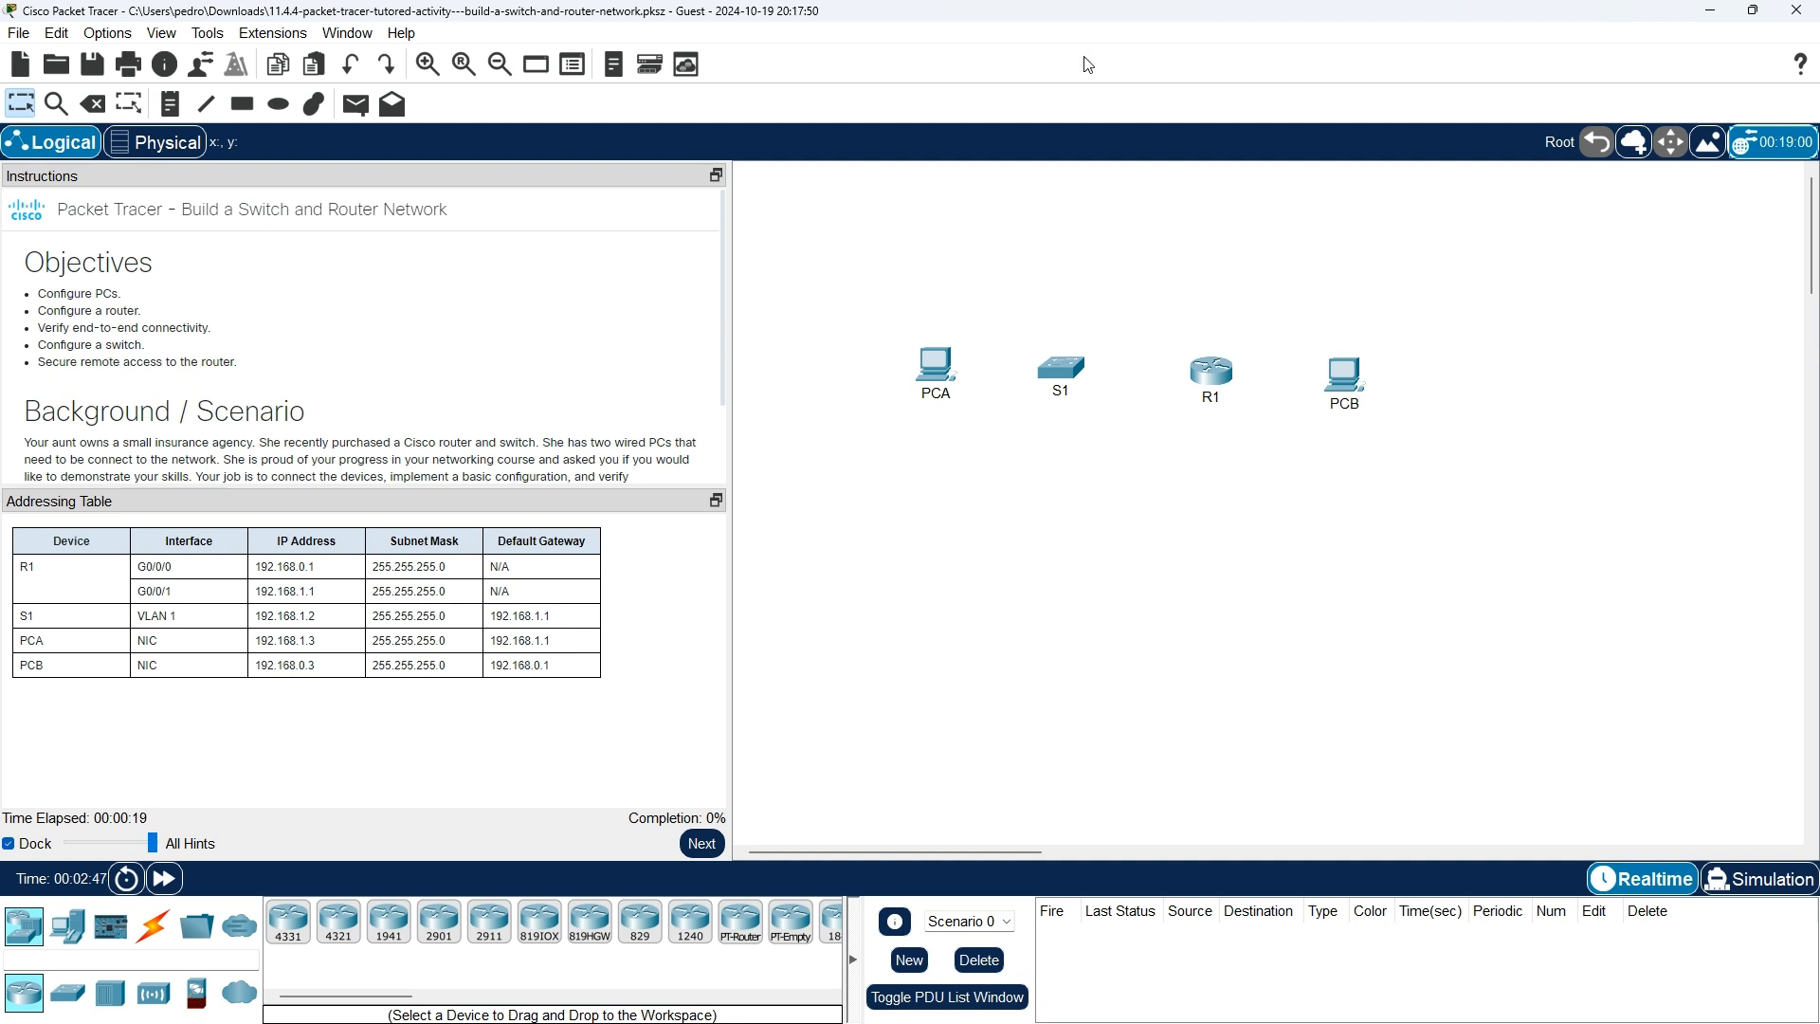
drag(628, 486, 627, 643)
scroll(431, 470, up, 1)
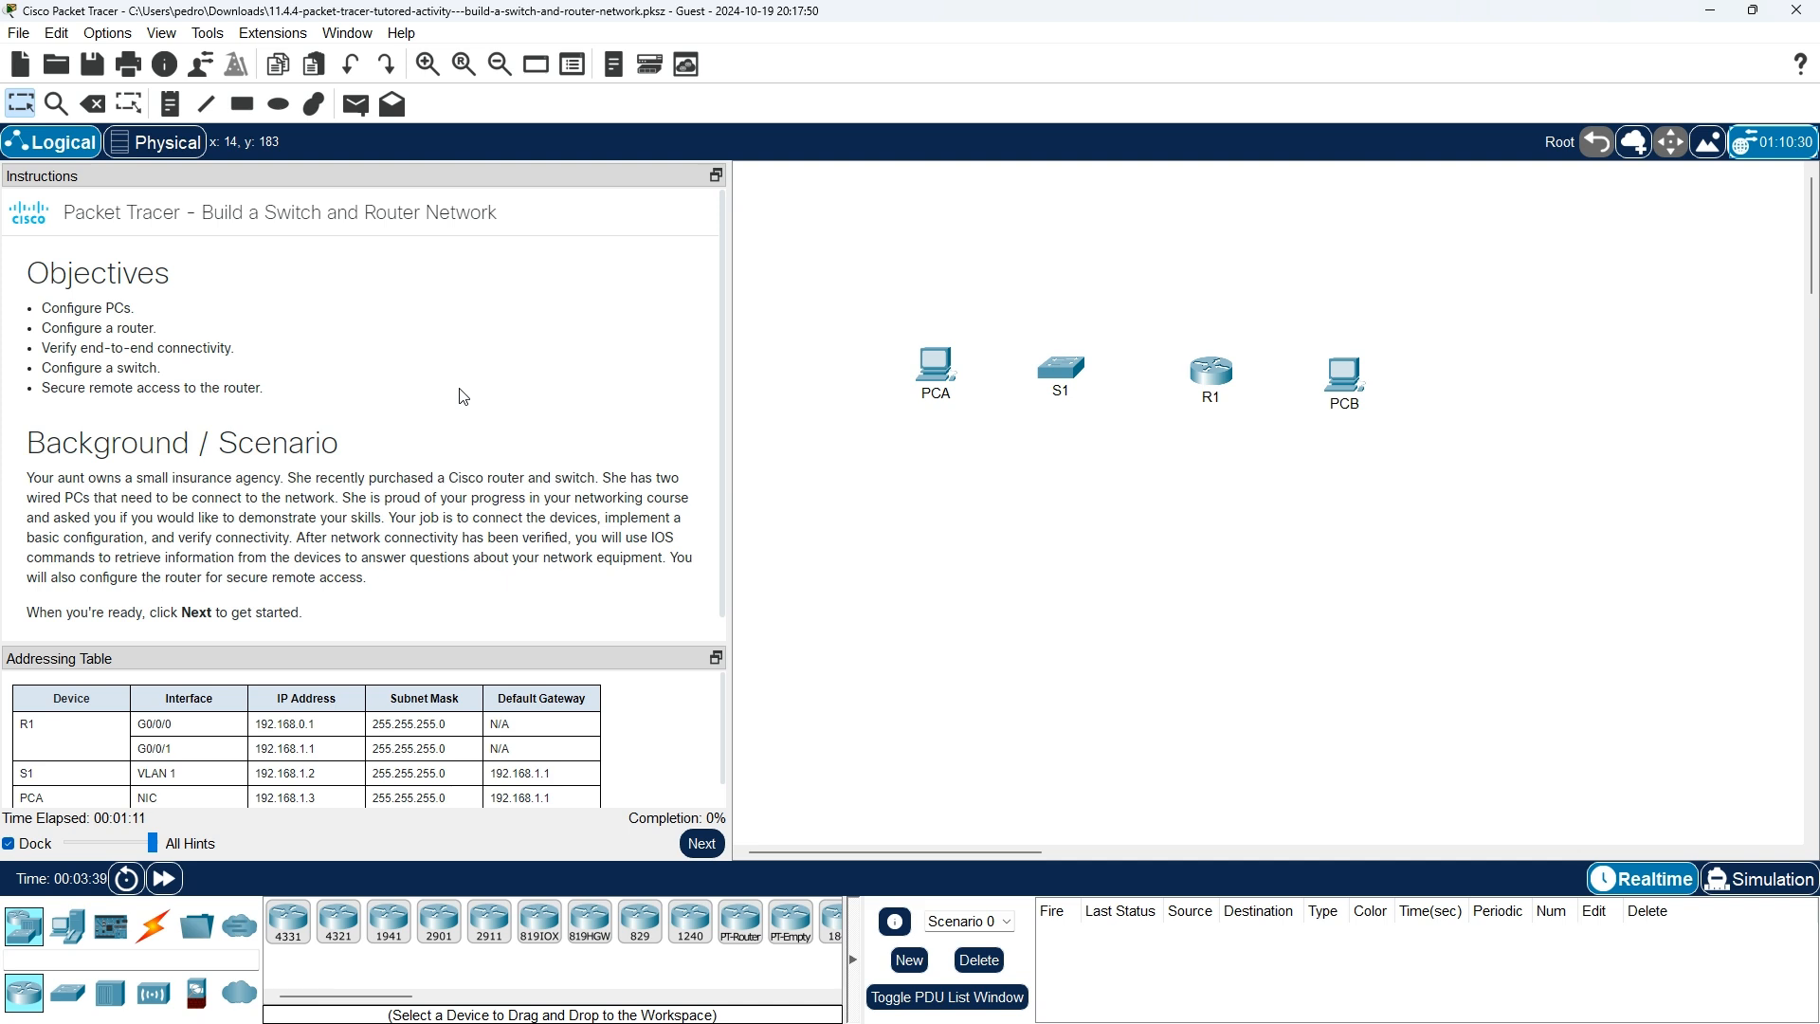
scroll(464, 397, down, 1)
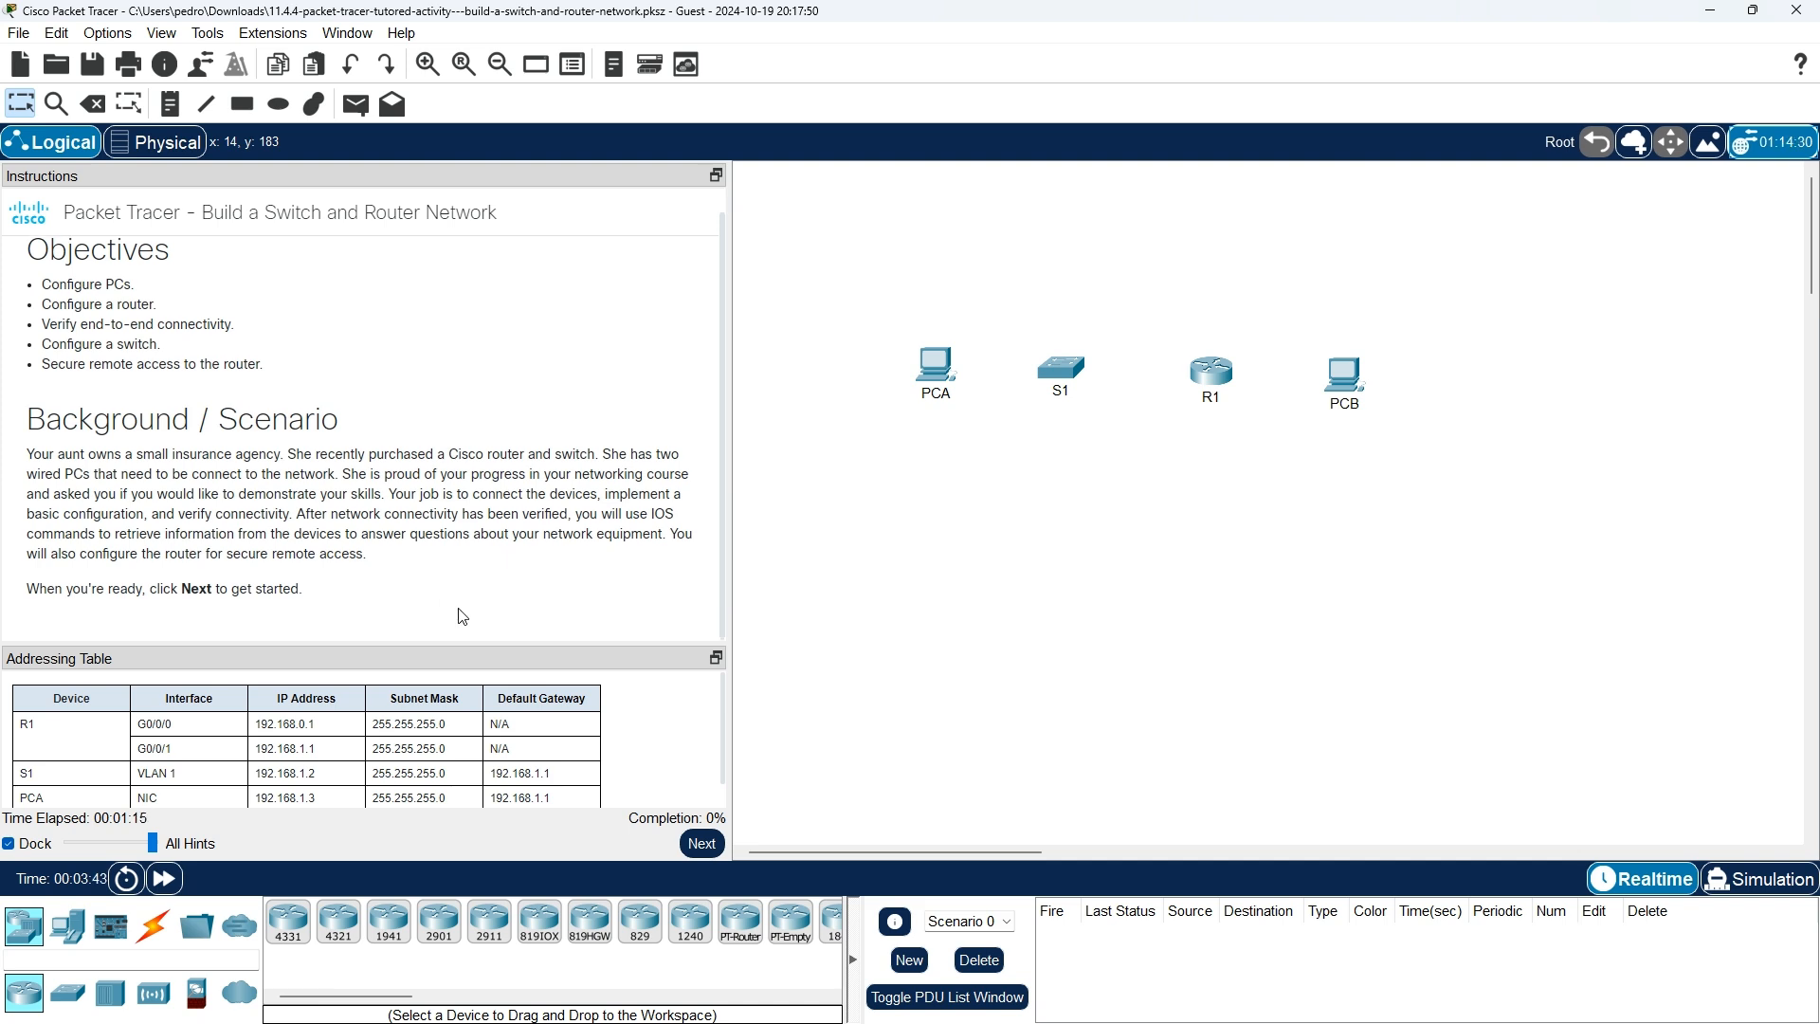
scroll(612, 681, down, 1)
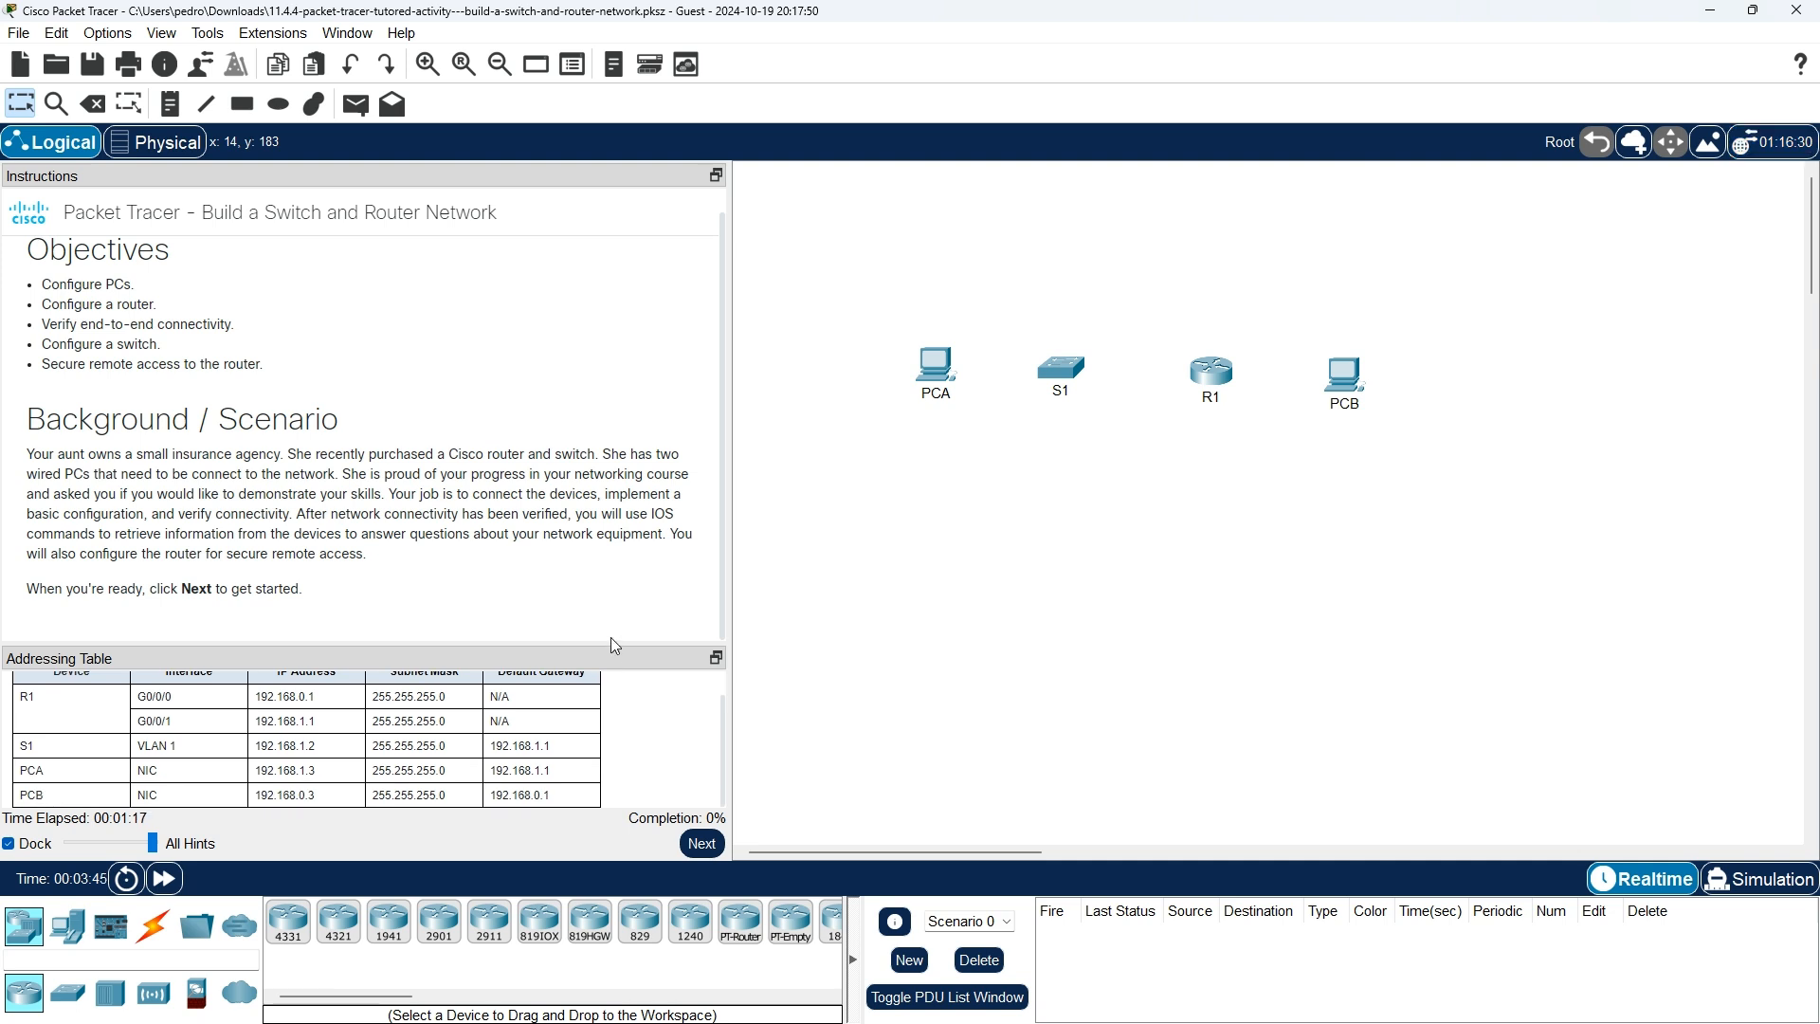
drag(616, 652, 613, 544)
scroll(588, 667, up, 2)
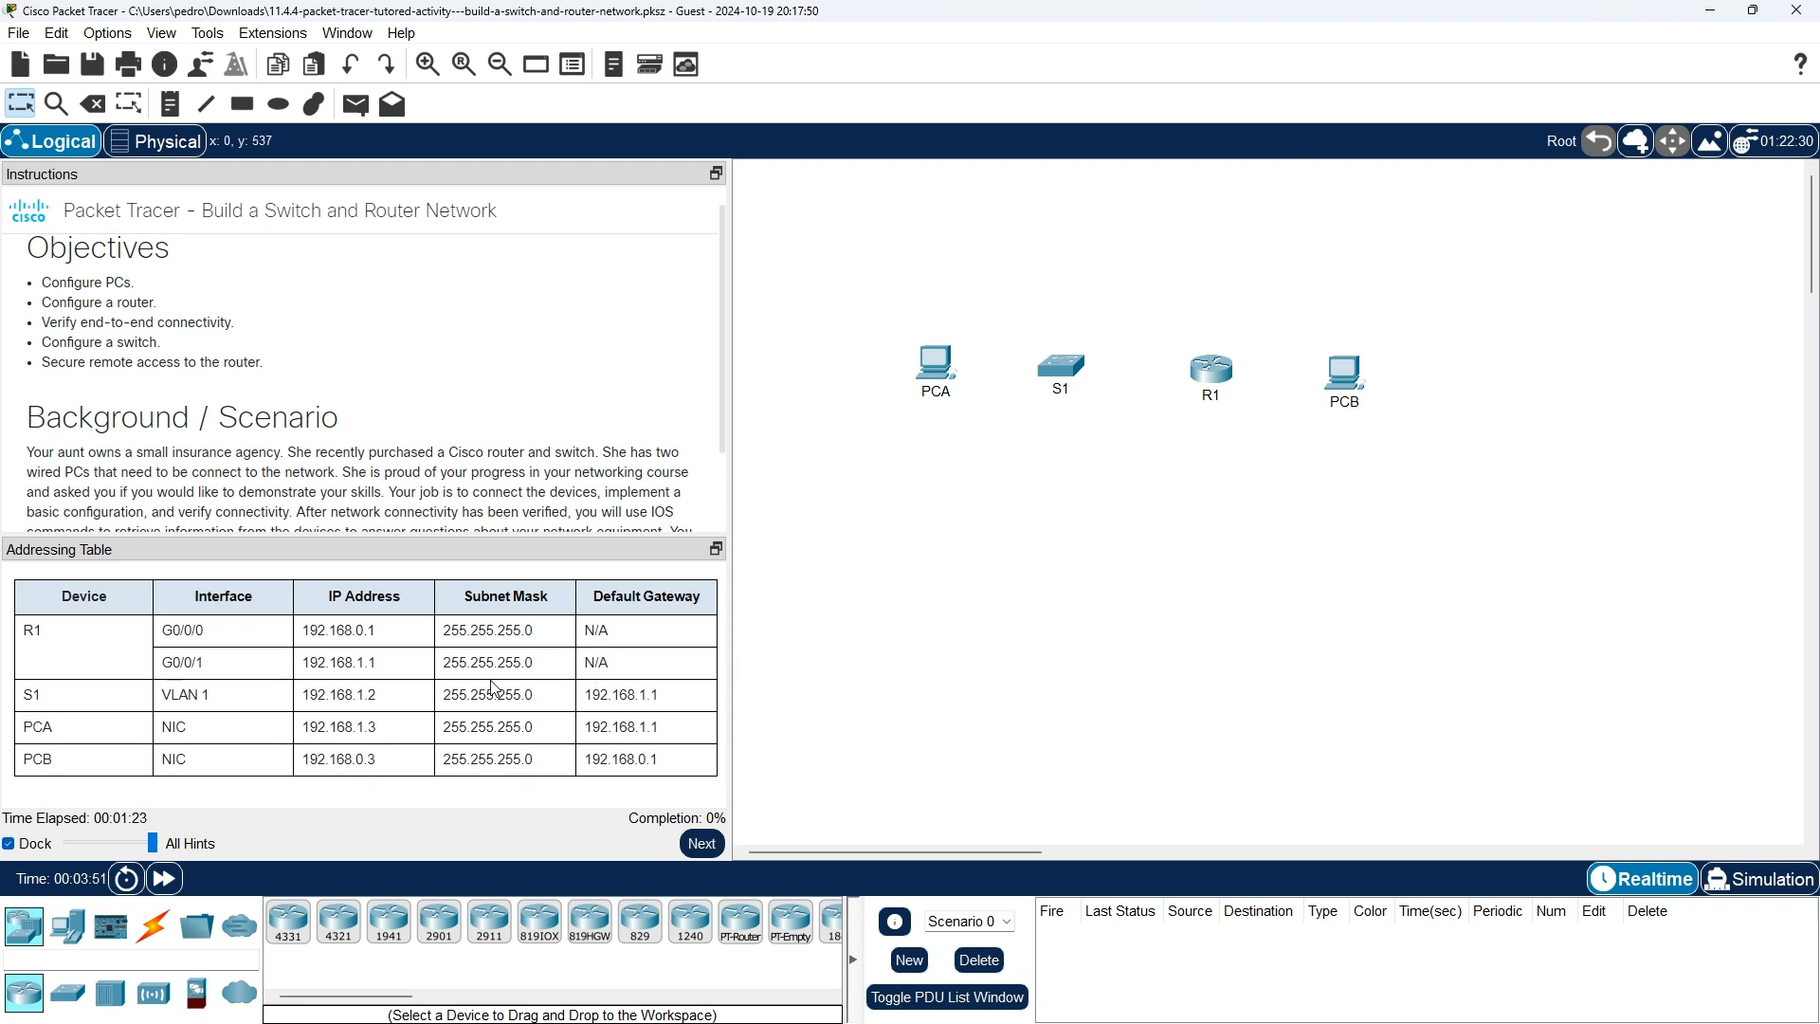
scroll(512, 474, down, 2)
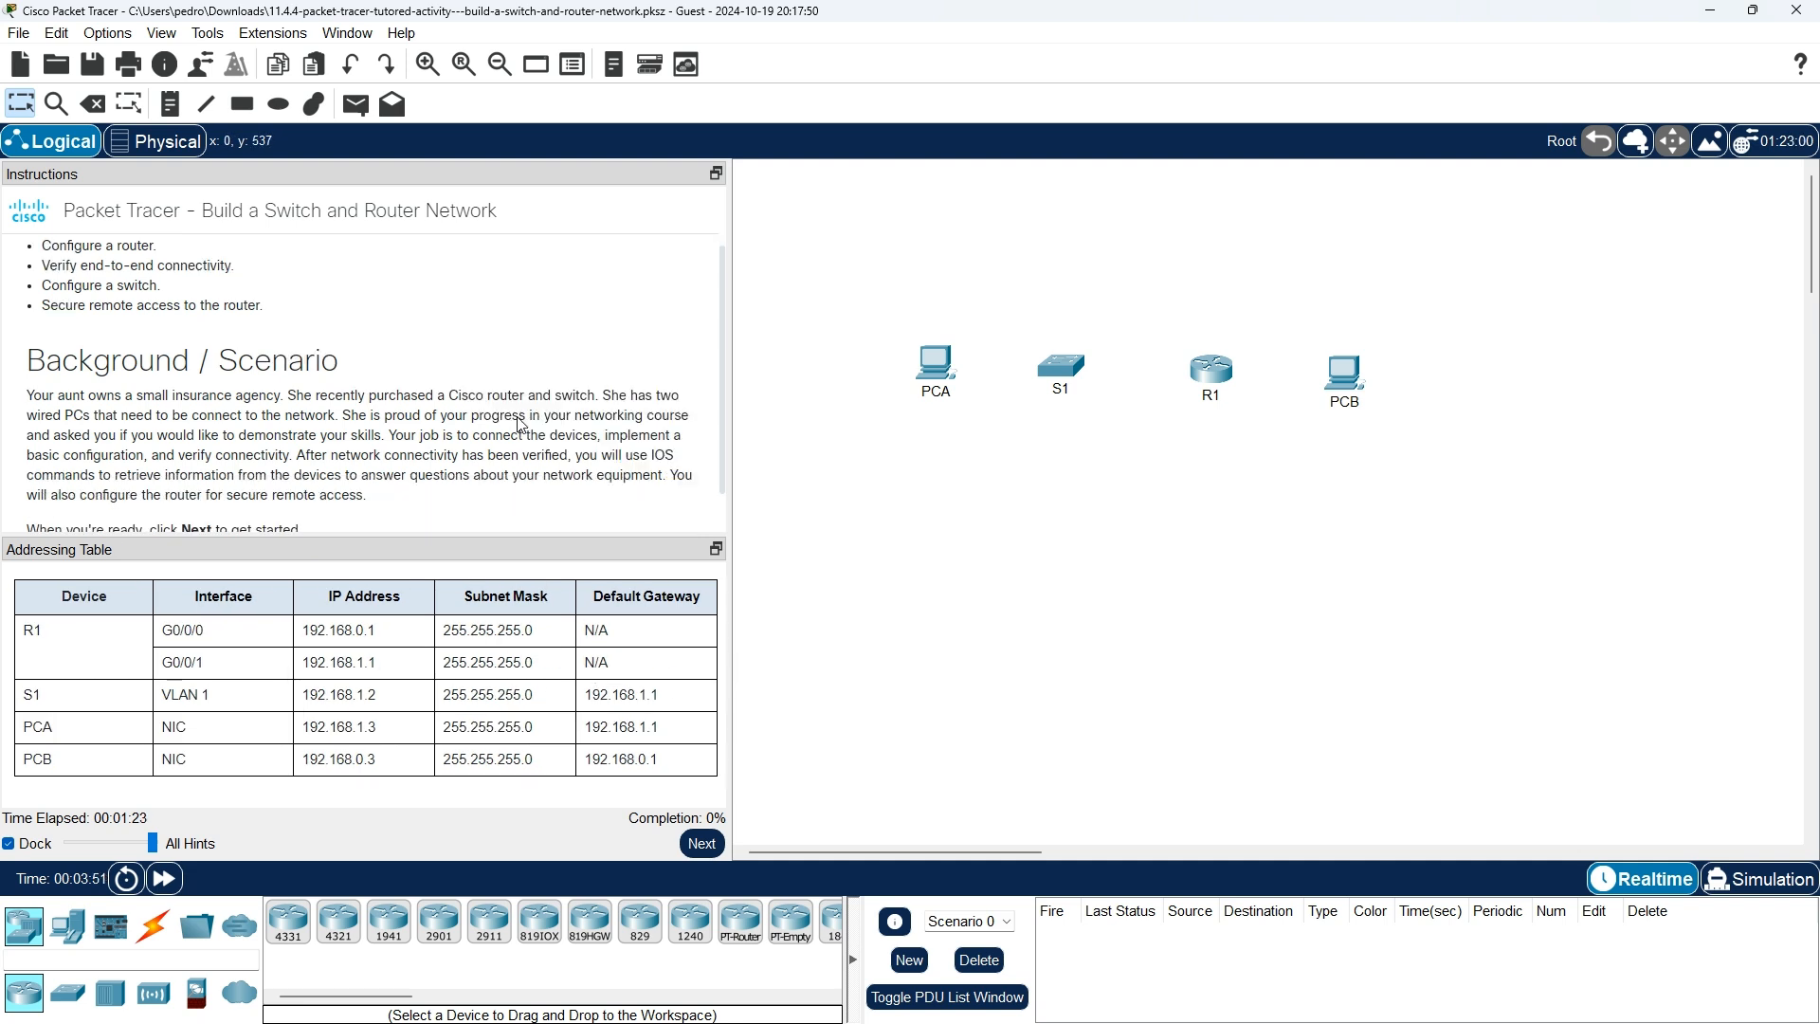
Cable R1 GigabitEthernet0/0/1 to S1 GigabitEthernet0/1 with a copper straight-through cable.
click(702, 843)
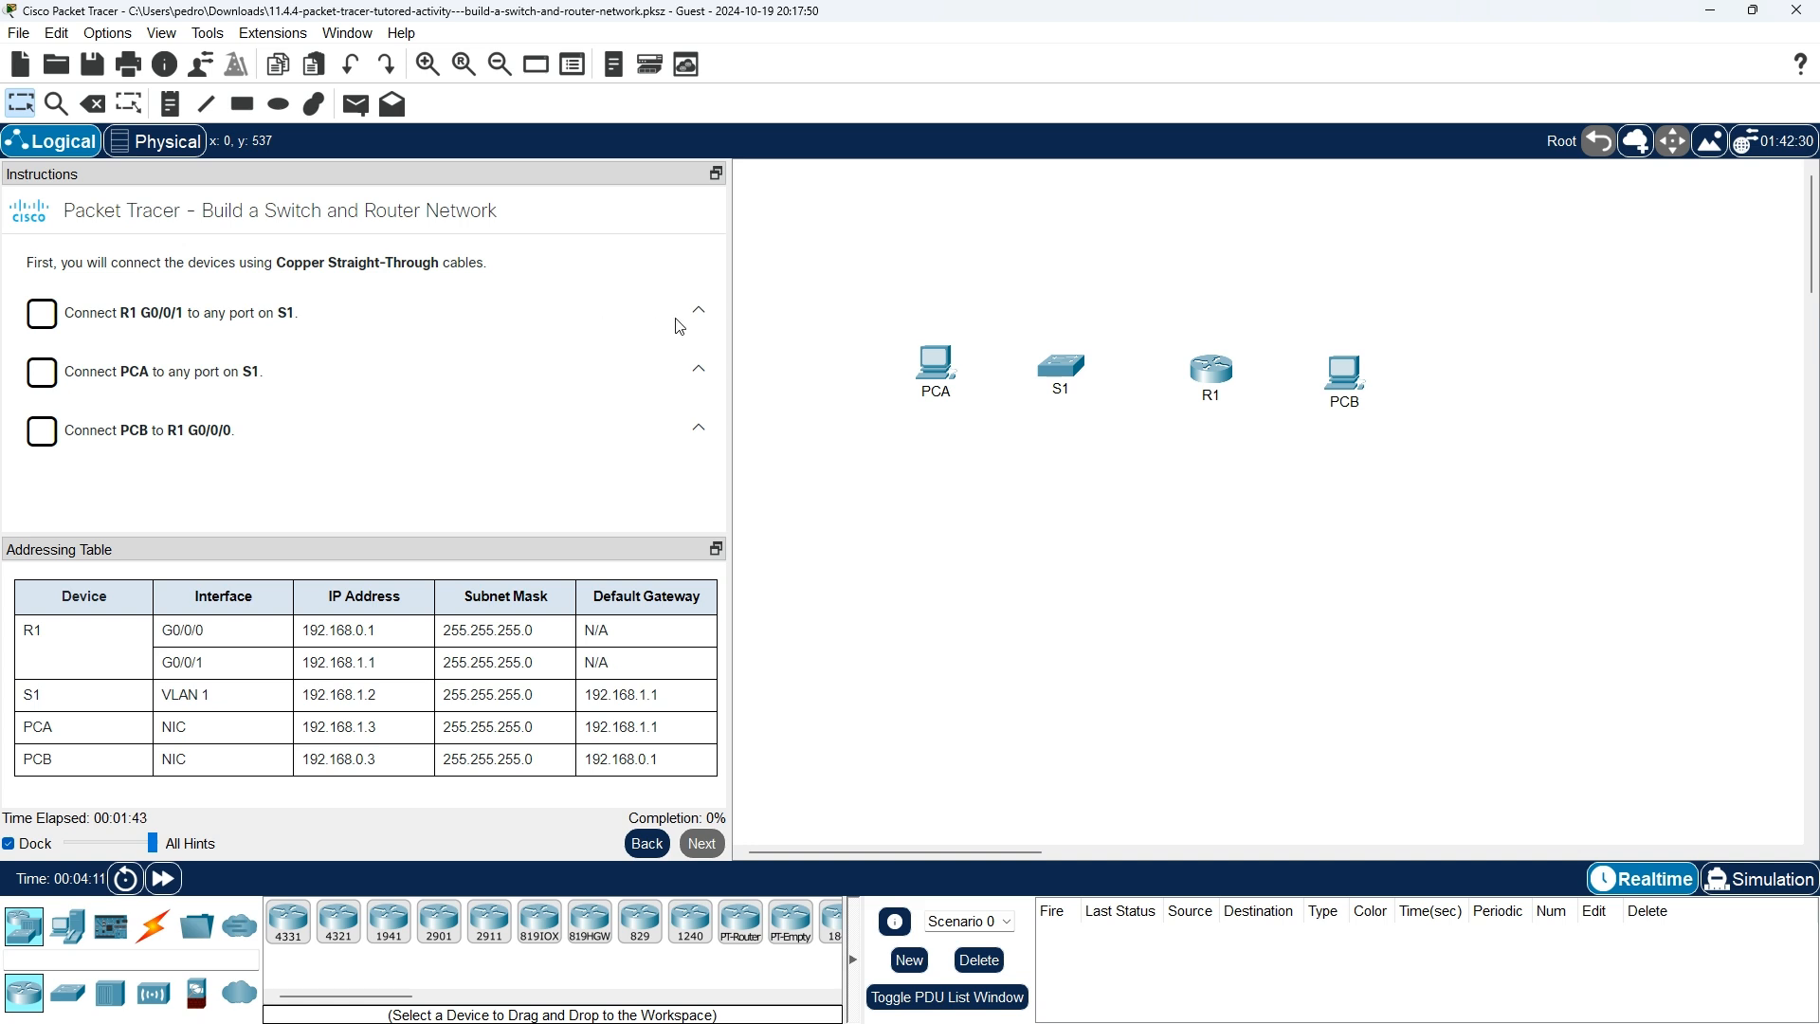
click(160, 933)
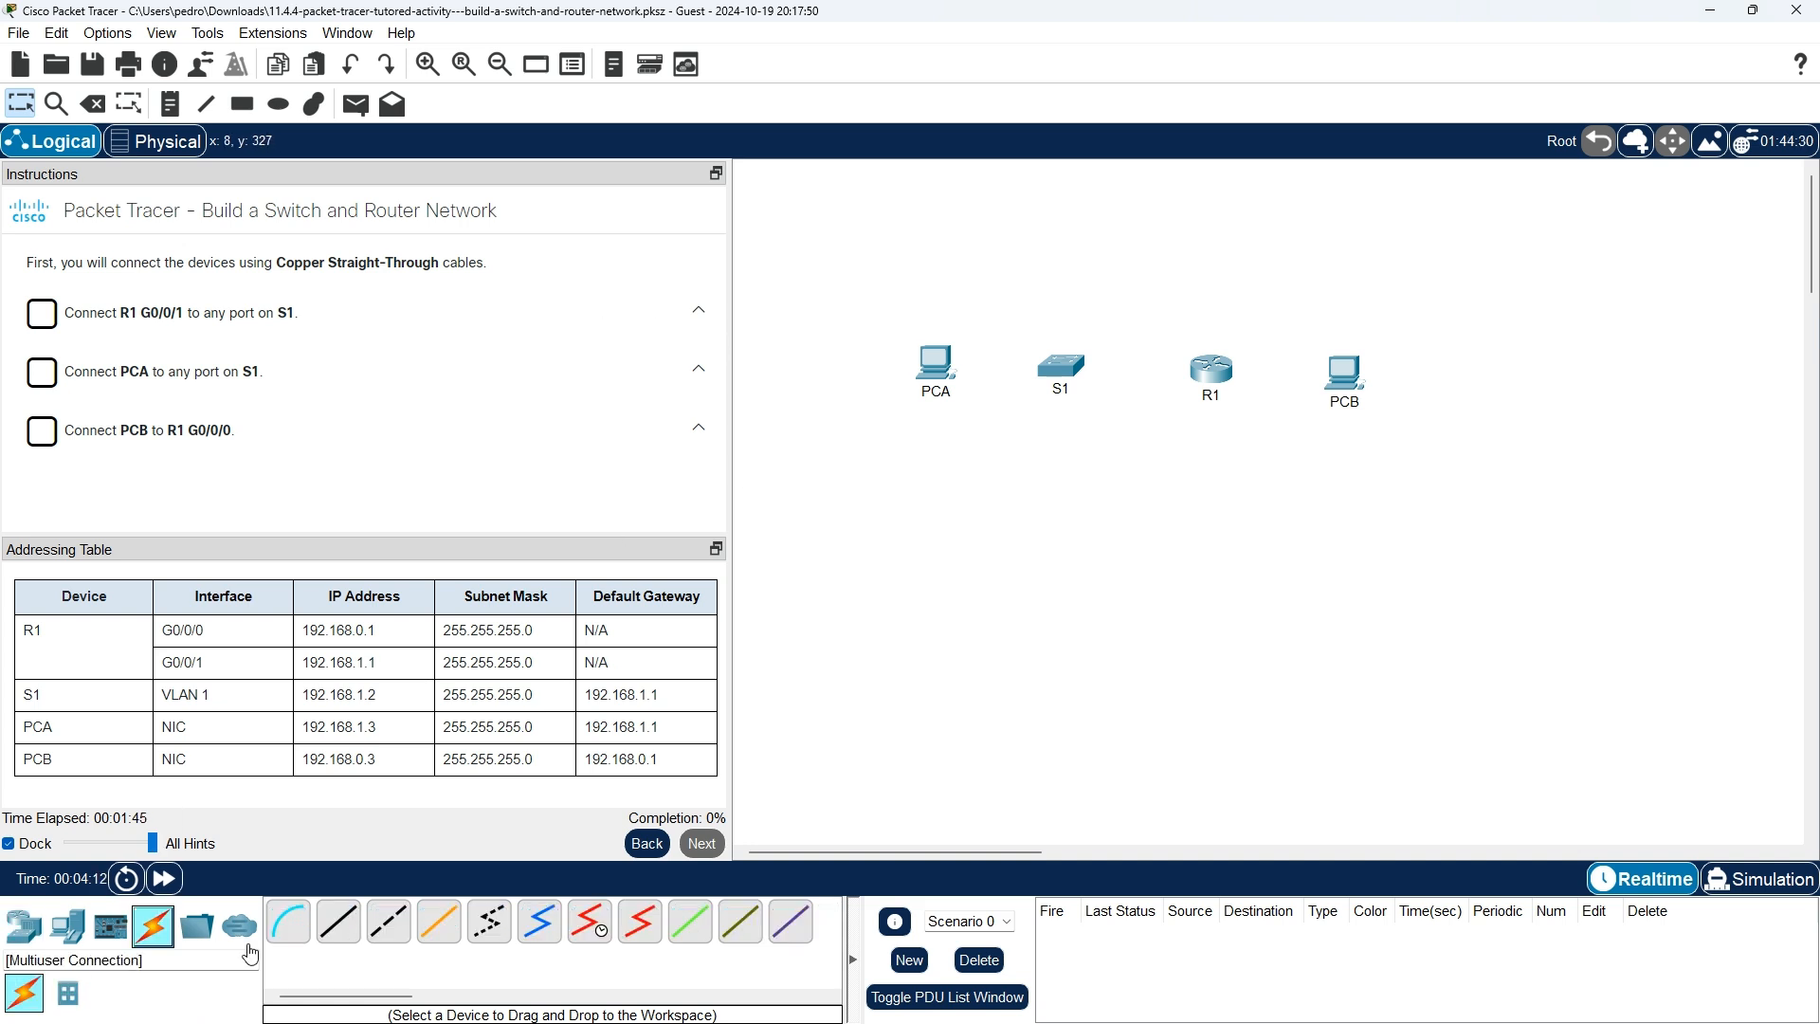
click(341, 934)
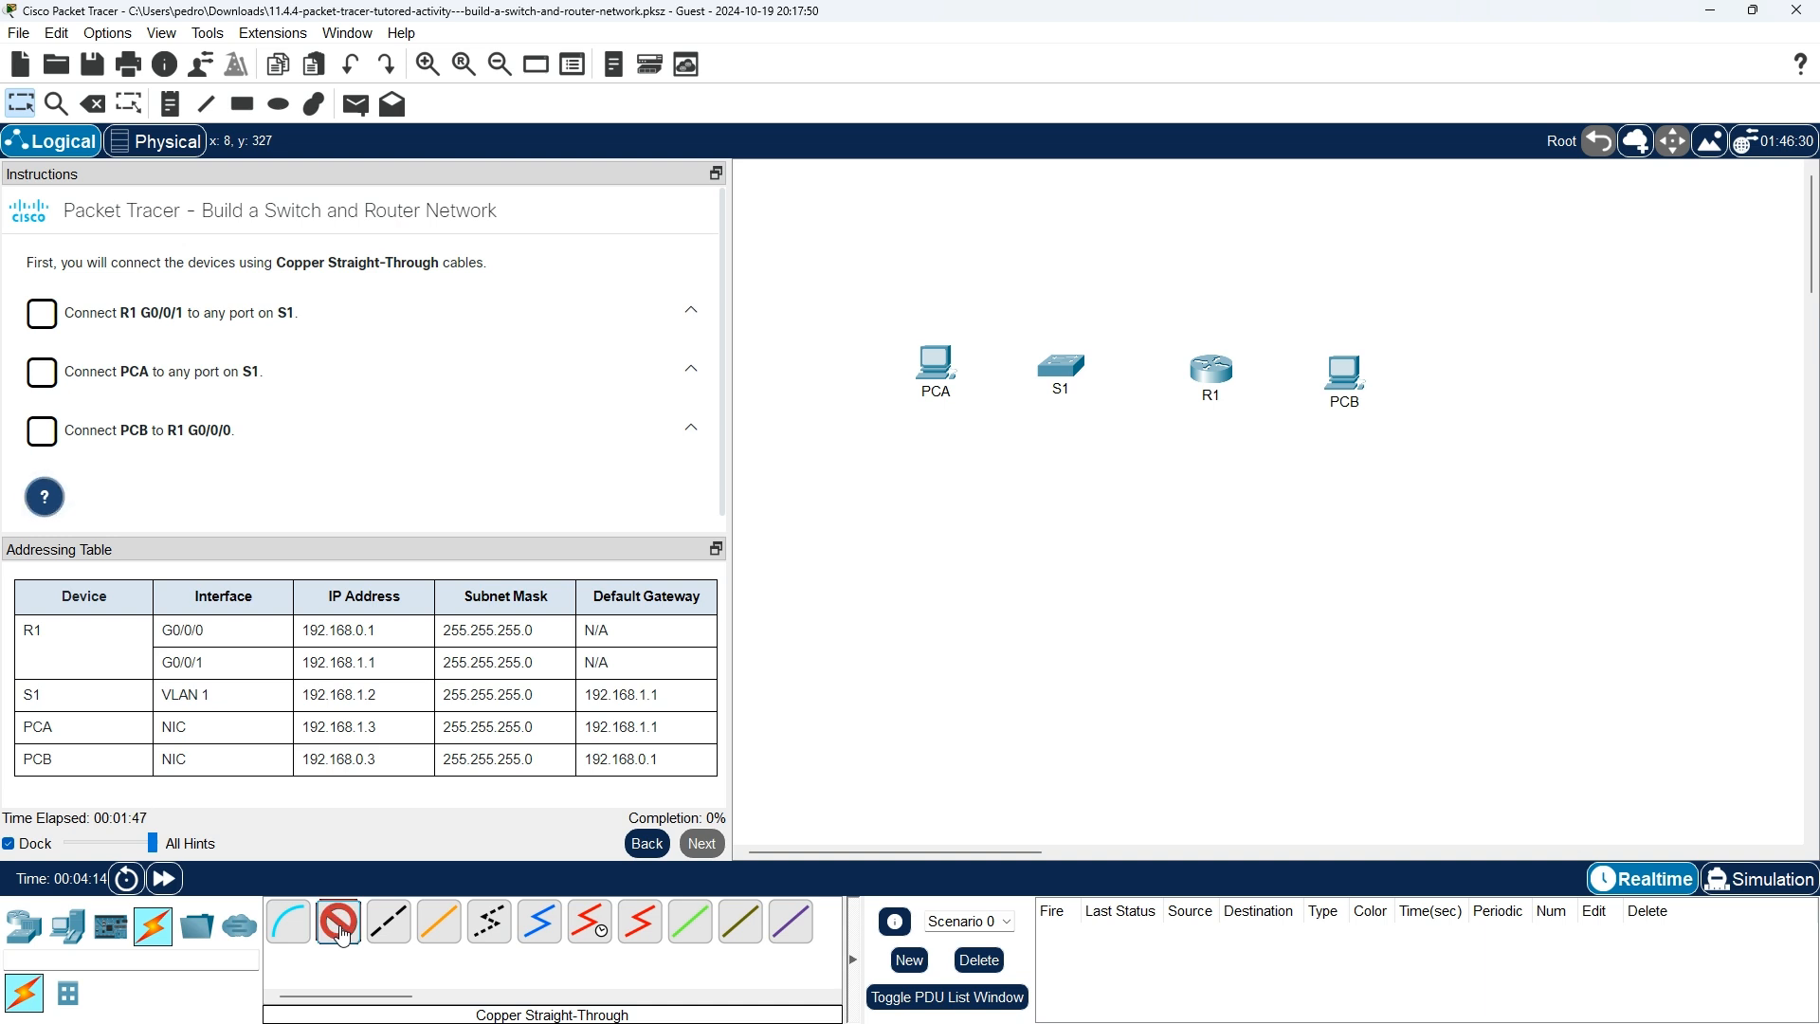
click(1220, 375)
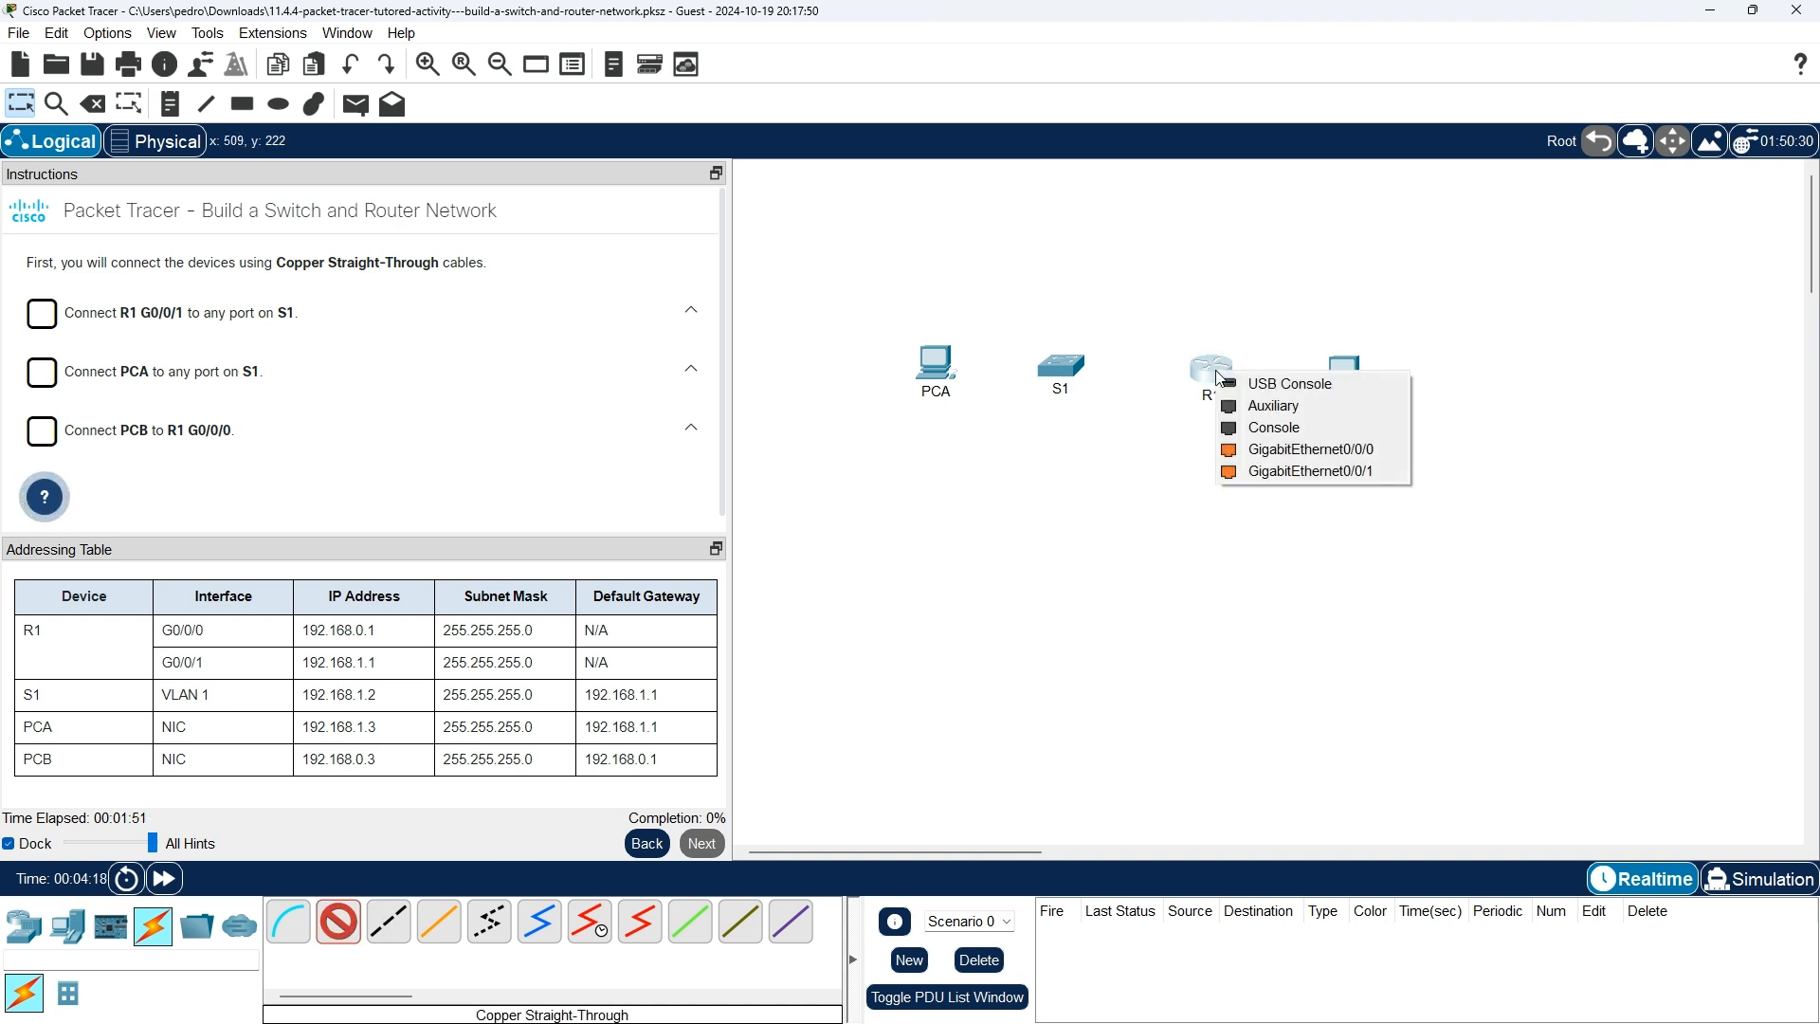
click(1270, 470)
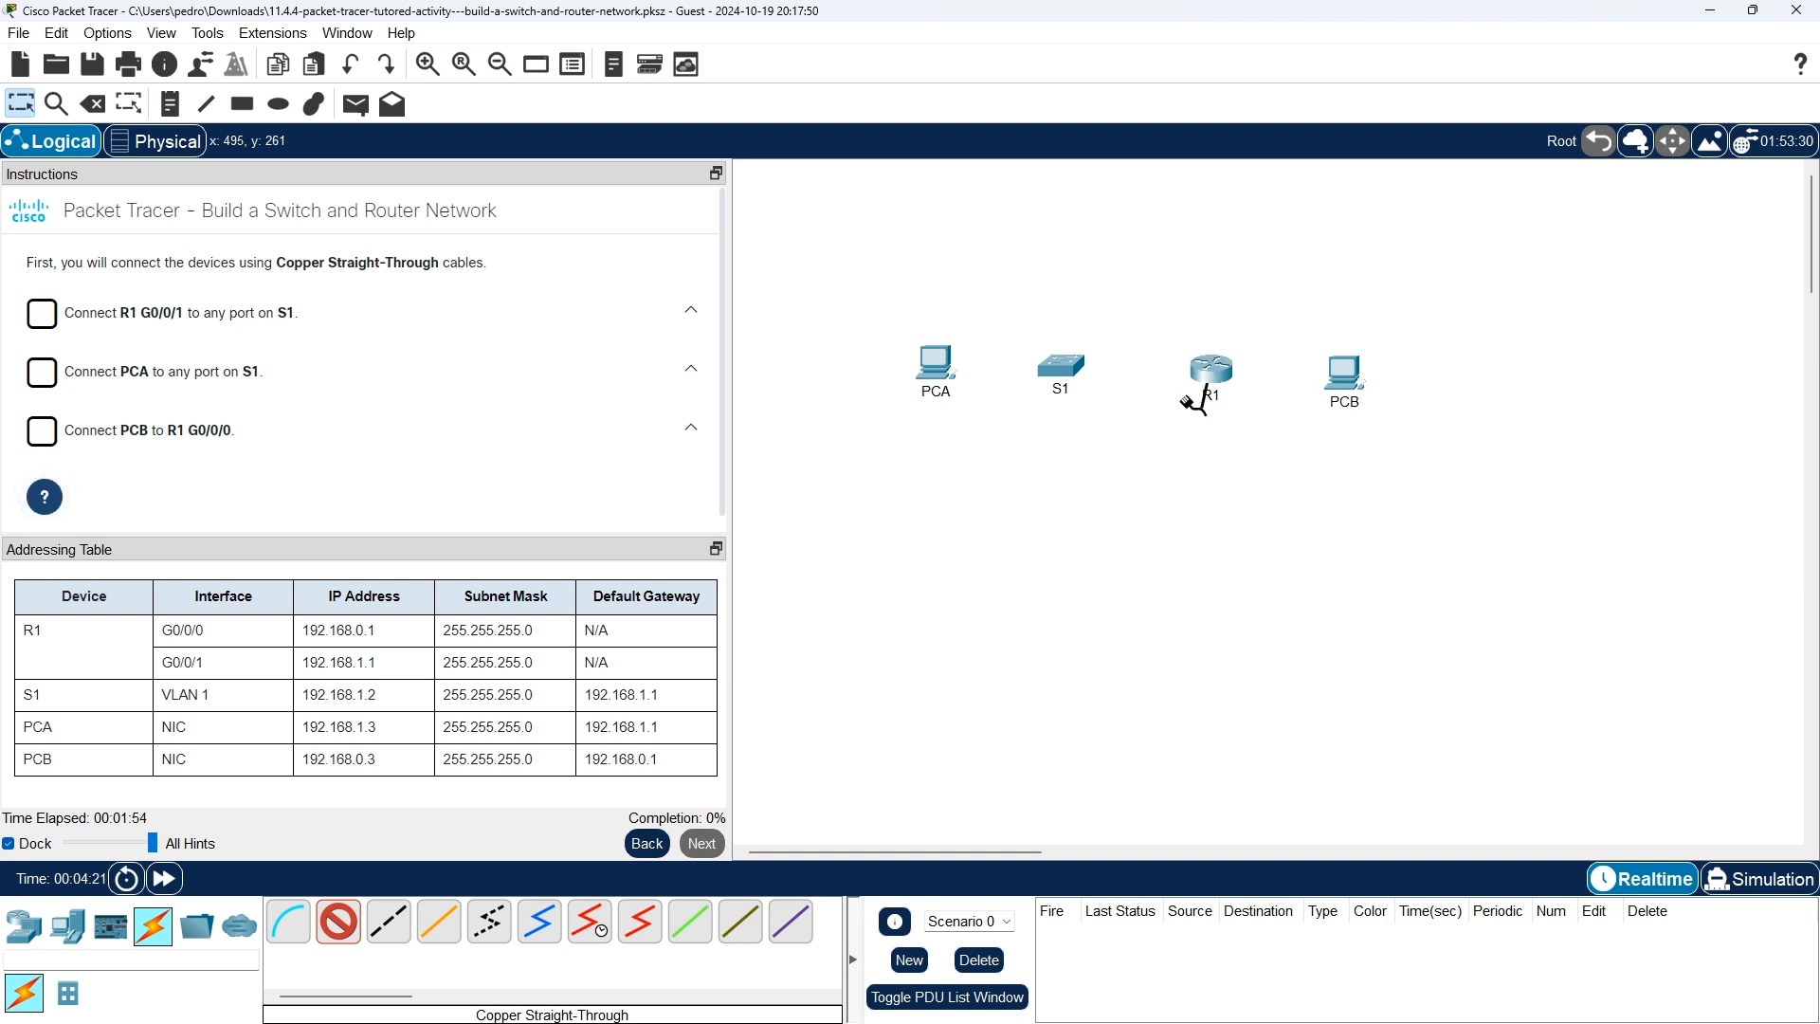
click(1072, 366)
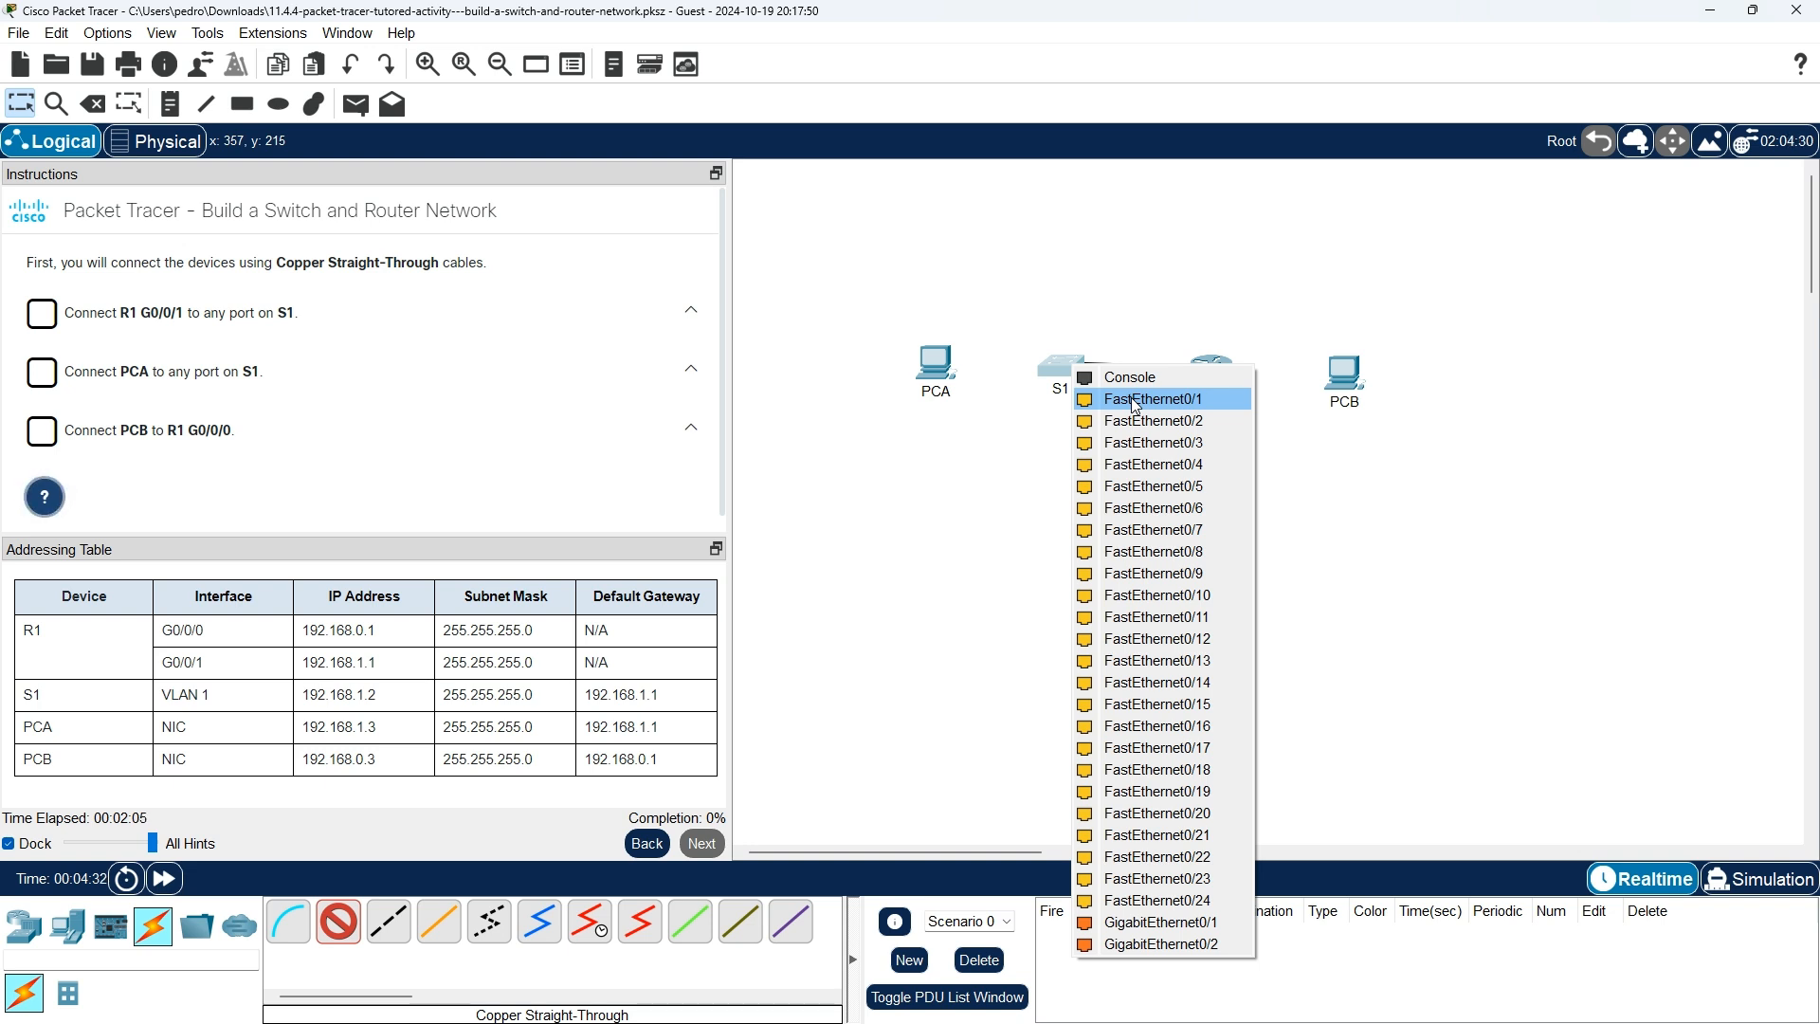
click(1172, 934)
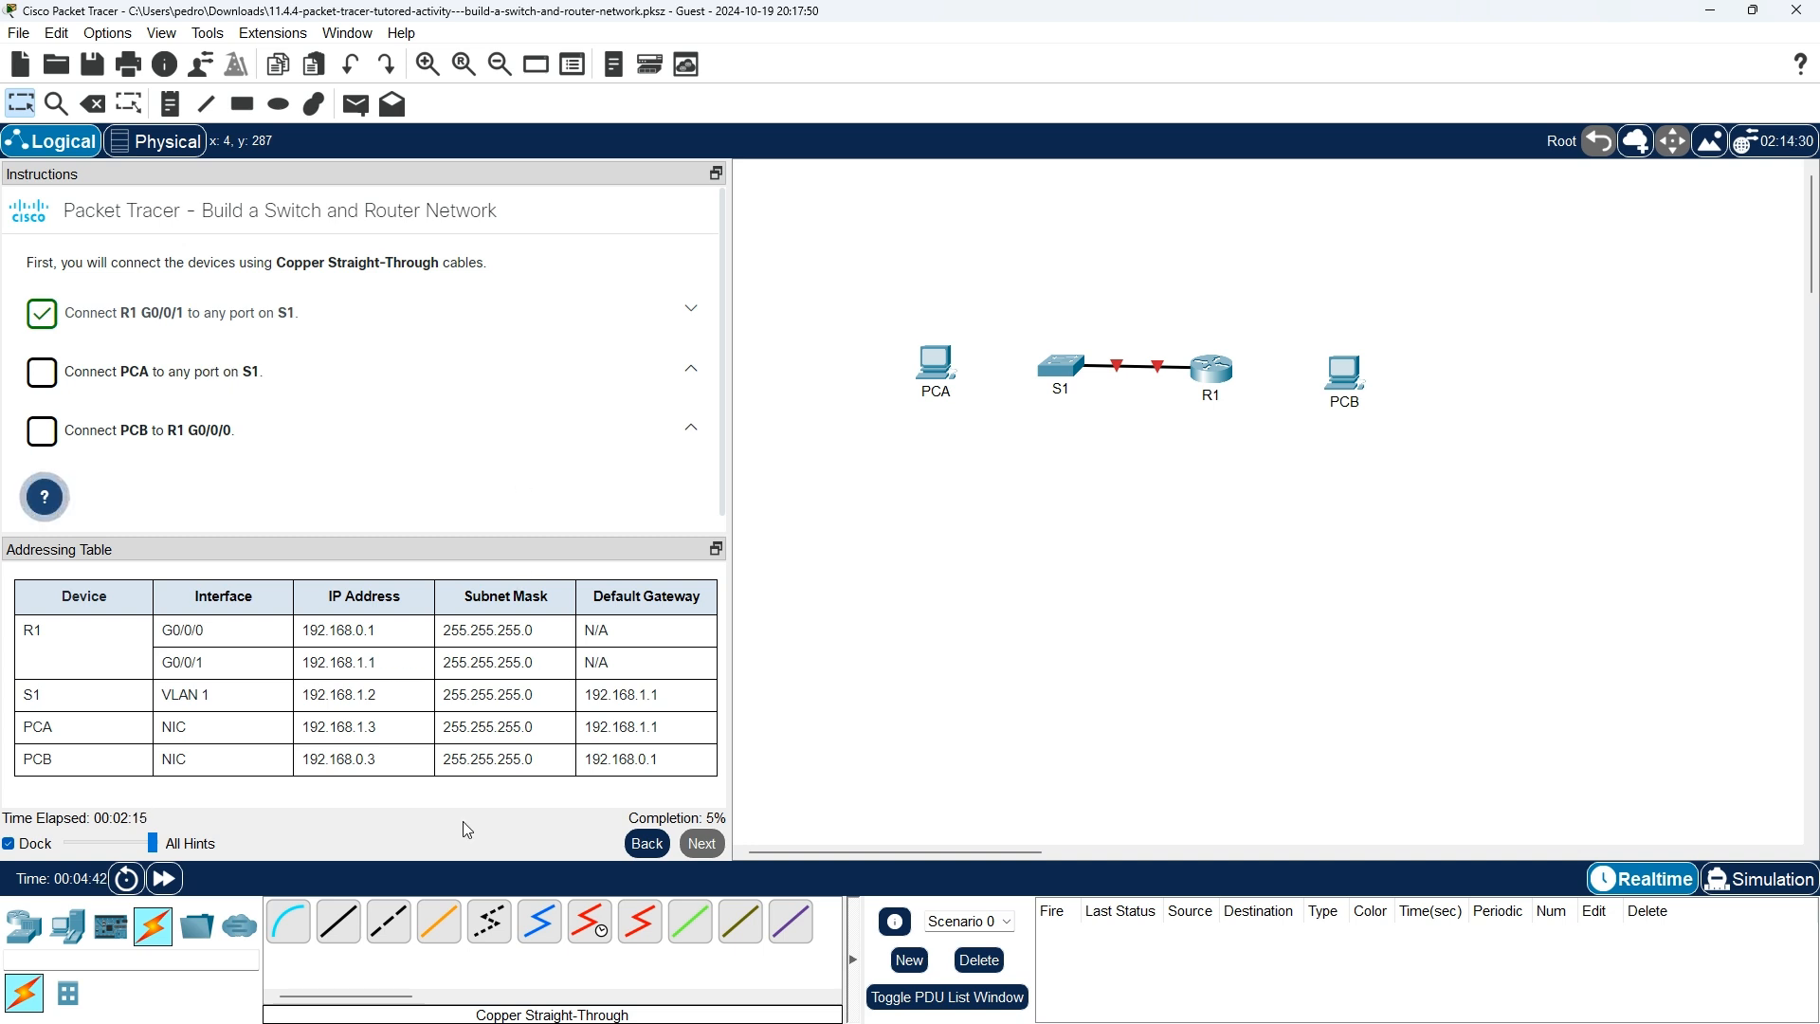
Cable PCA Fa0 to S1 Fa0/1 and PCB Fa0 to R1 Gi0/0/0 with straight-through copper.
click(339, 924)
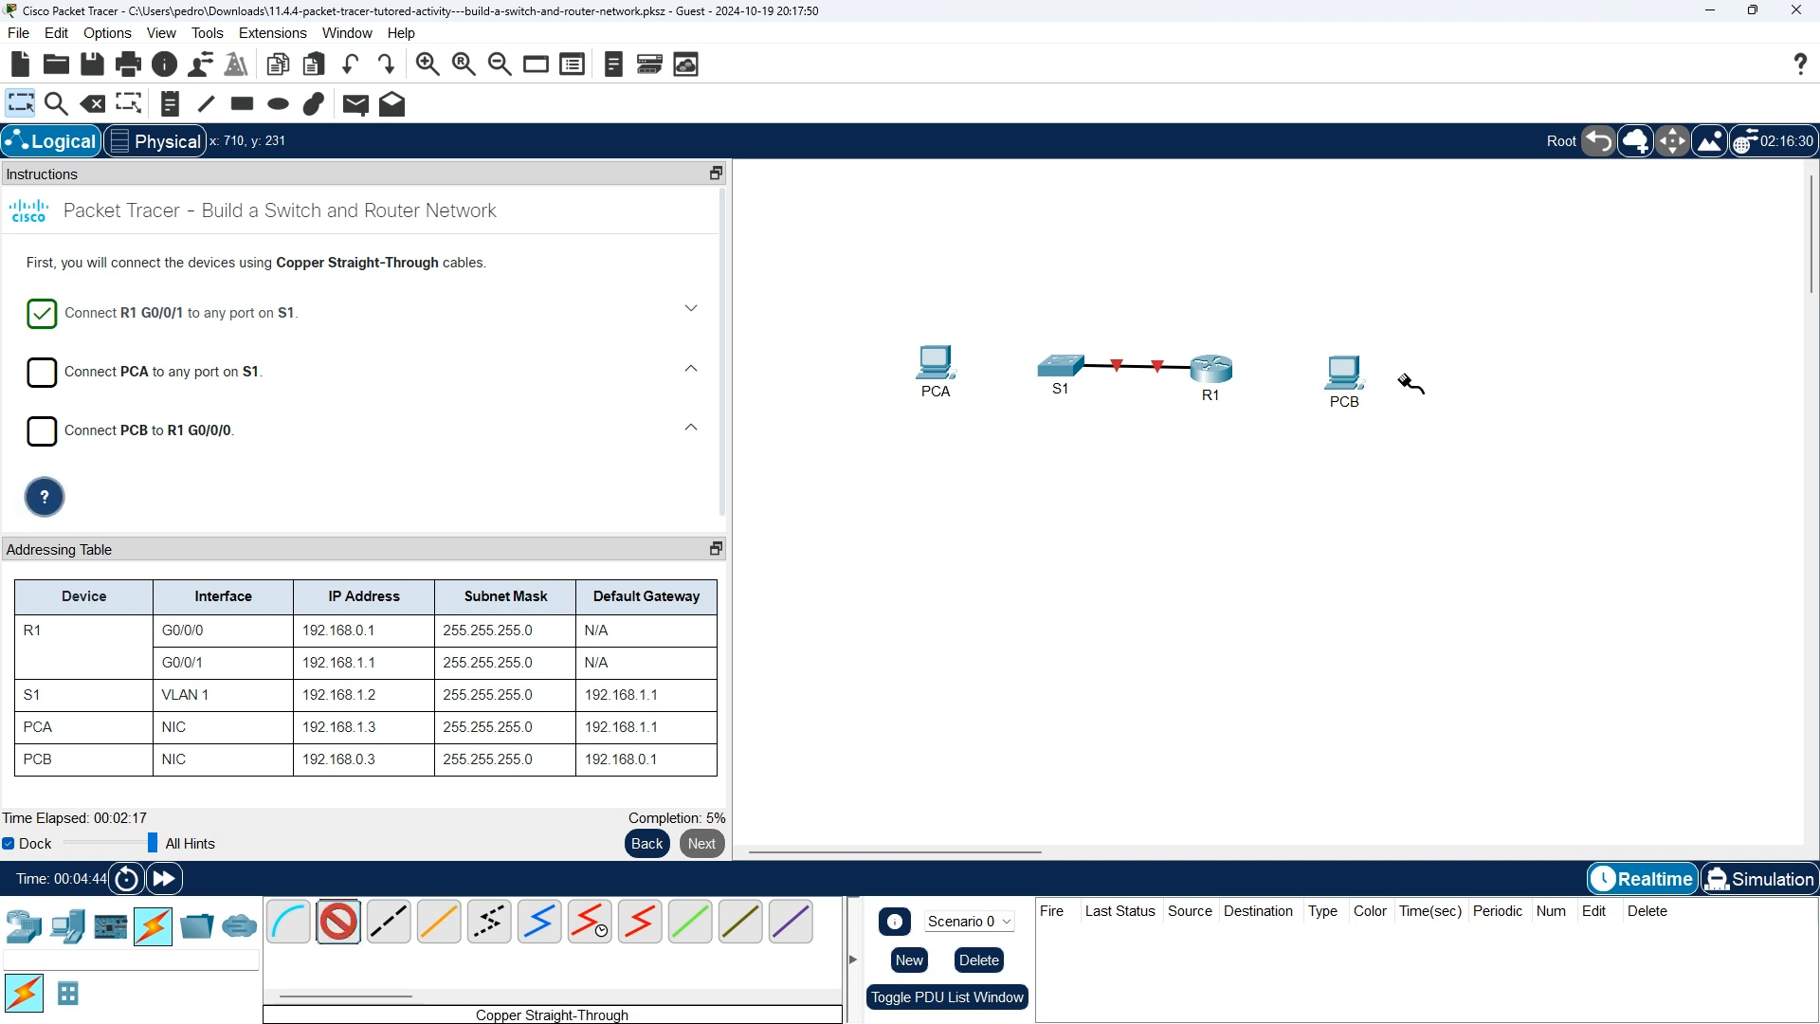
click(936, 361)
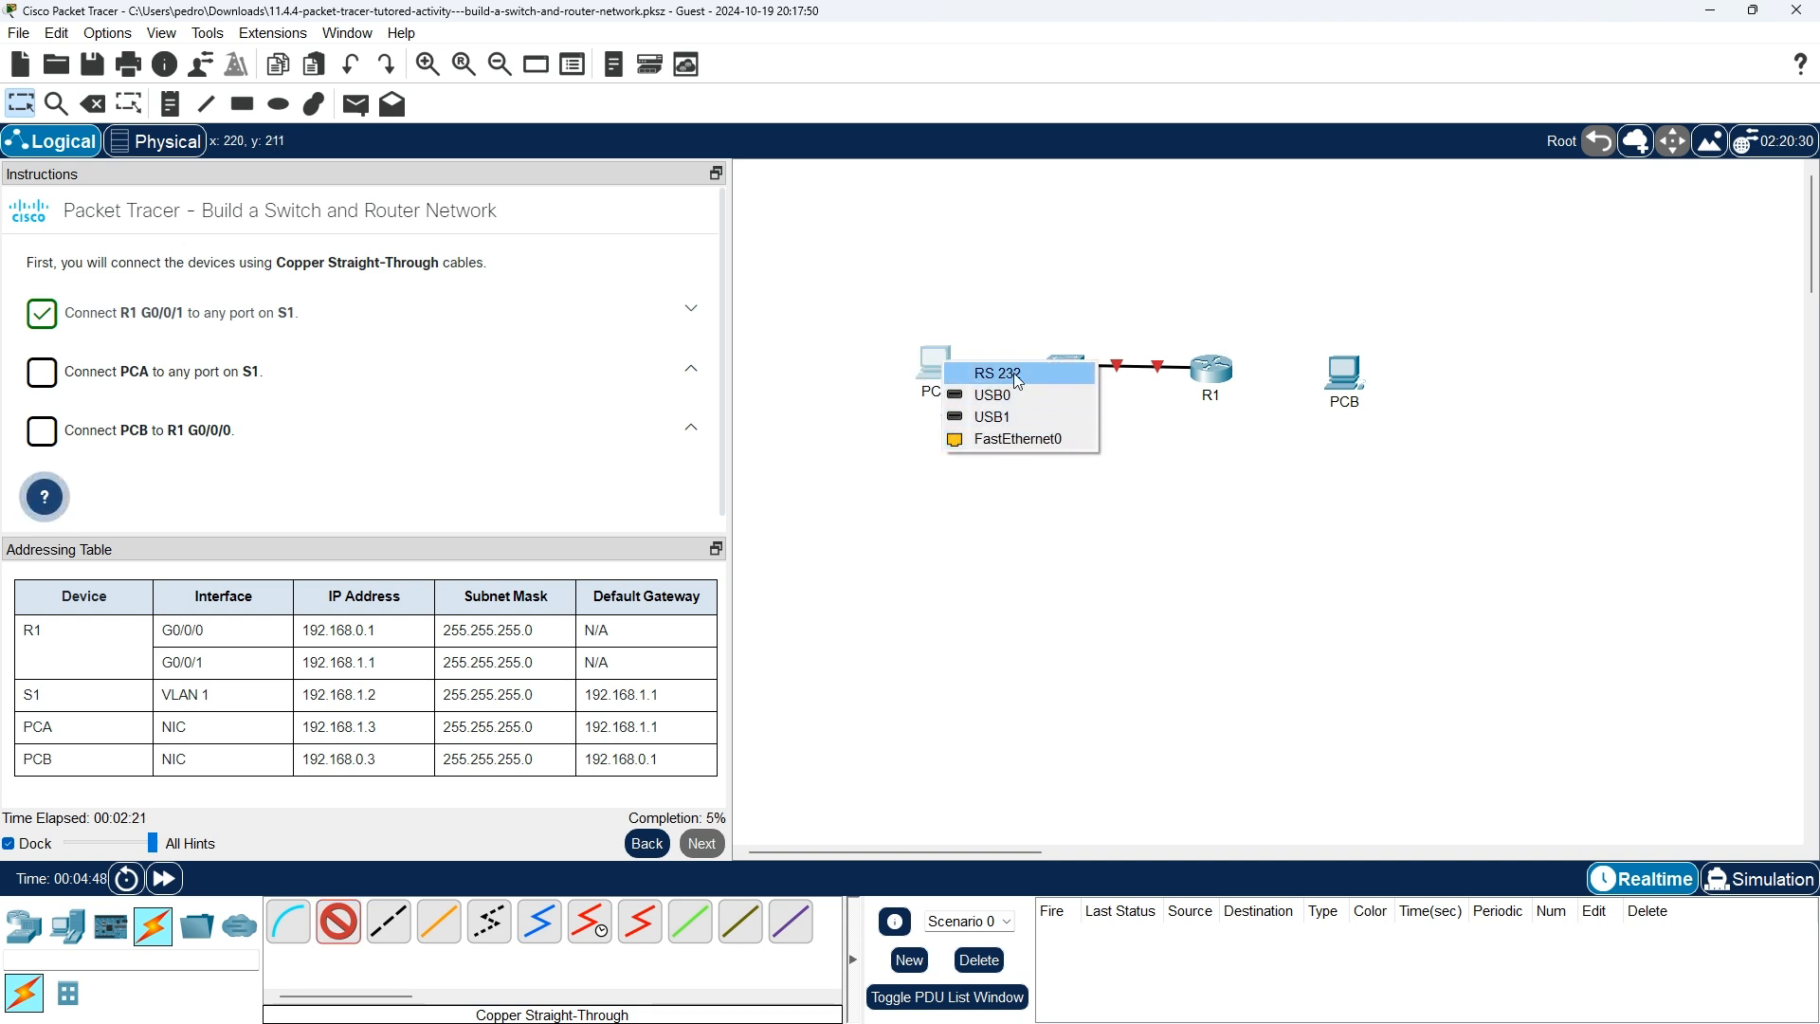
click(1042, 444)
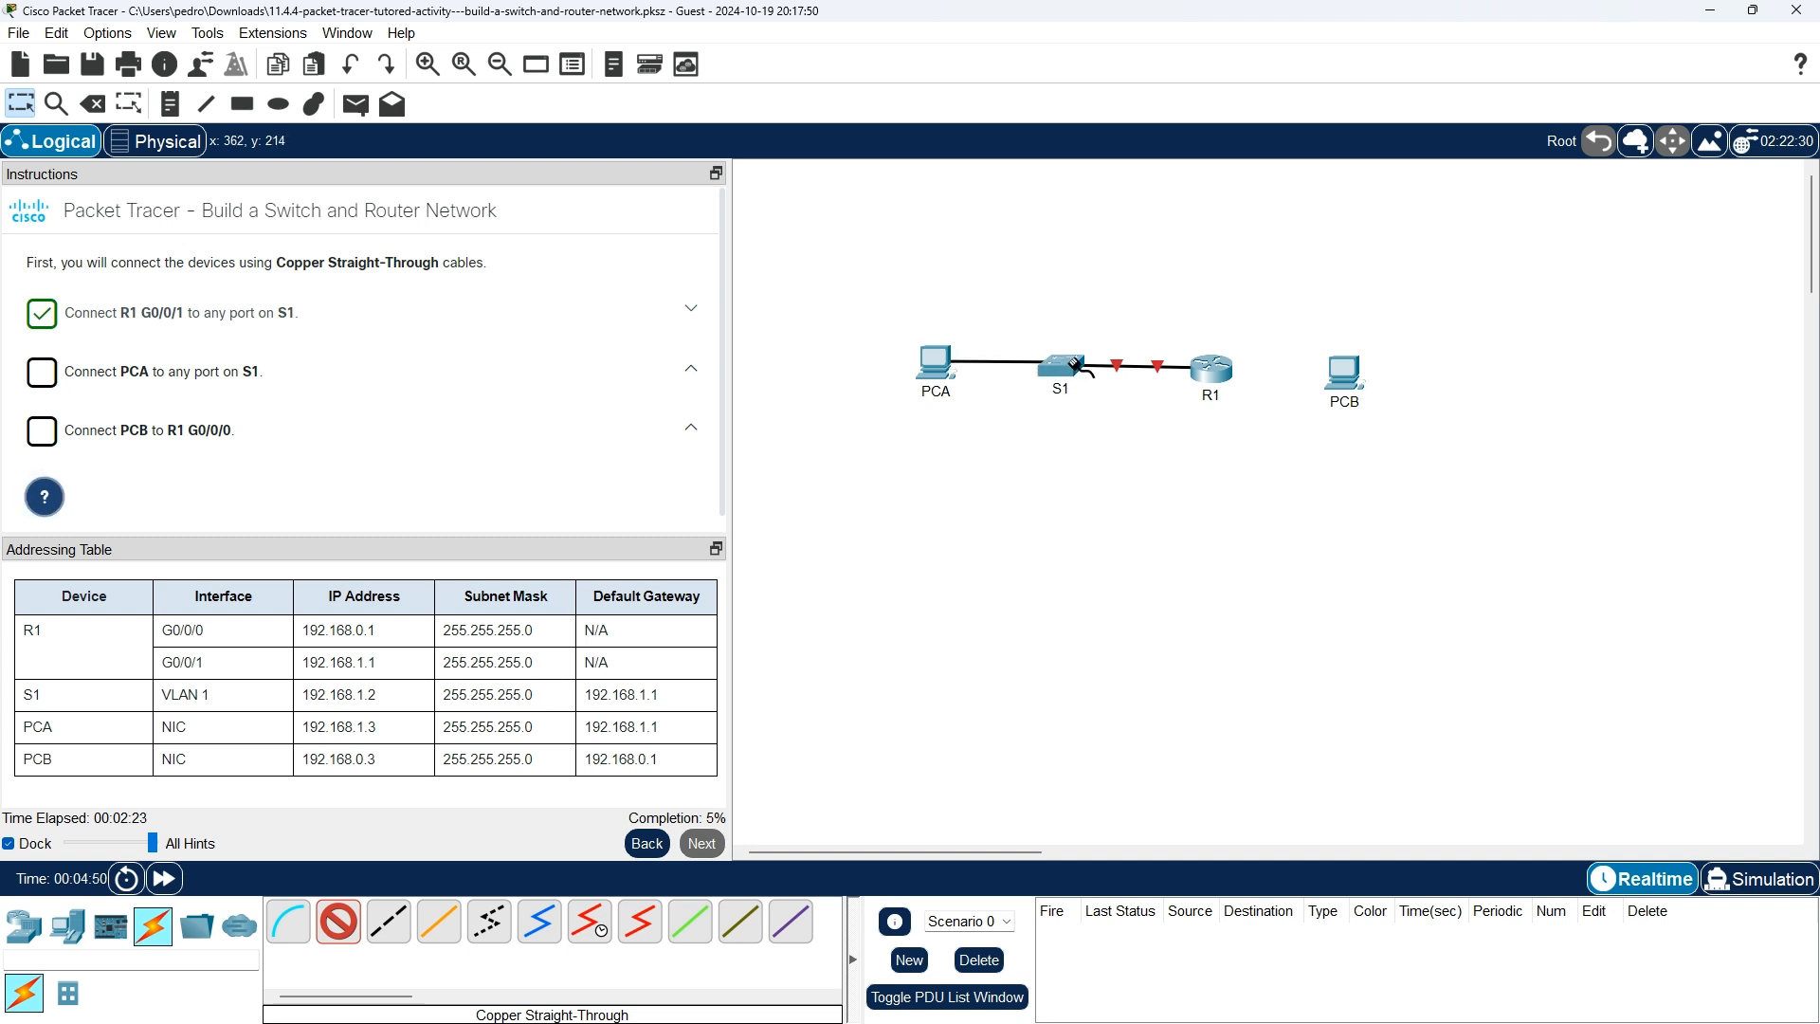
click(1079, 368)
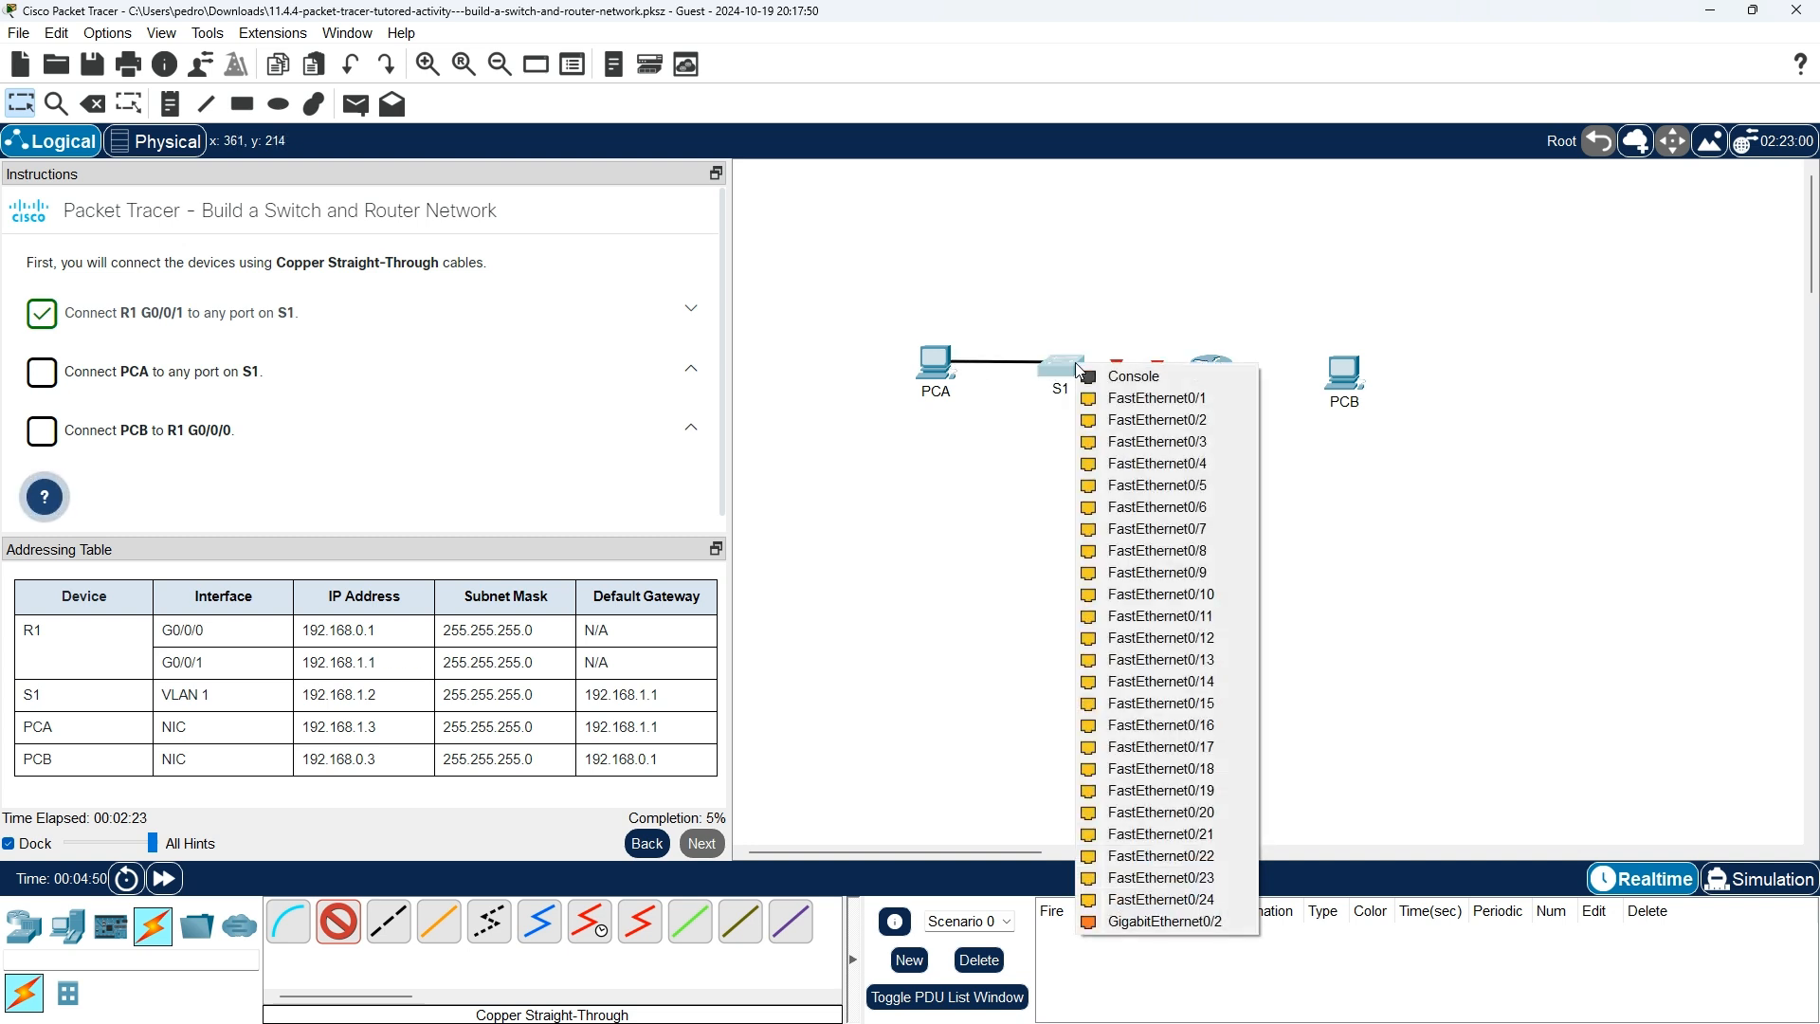
click(1150, 399)
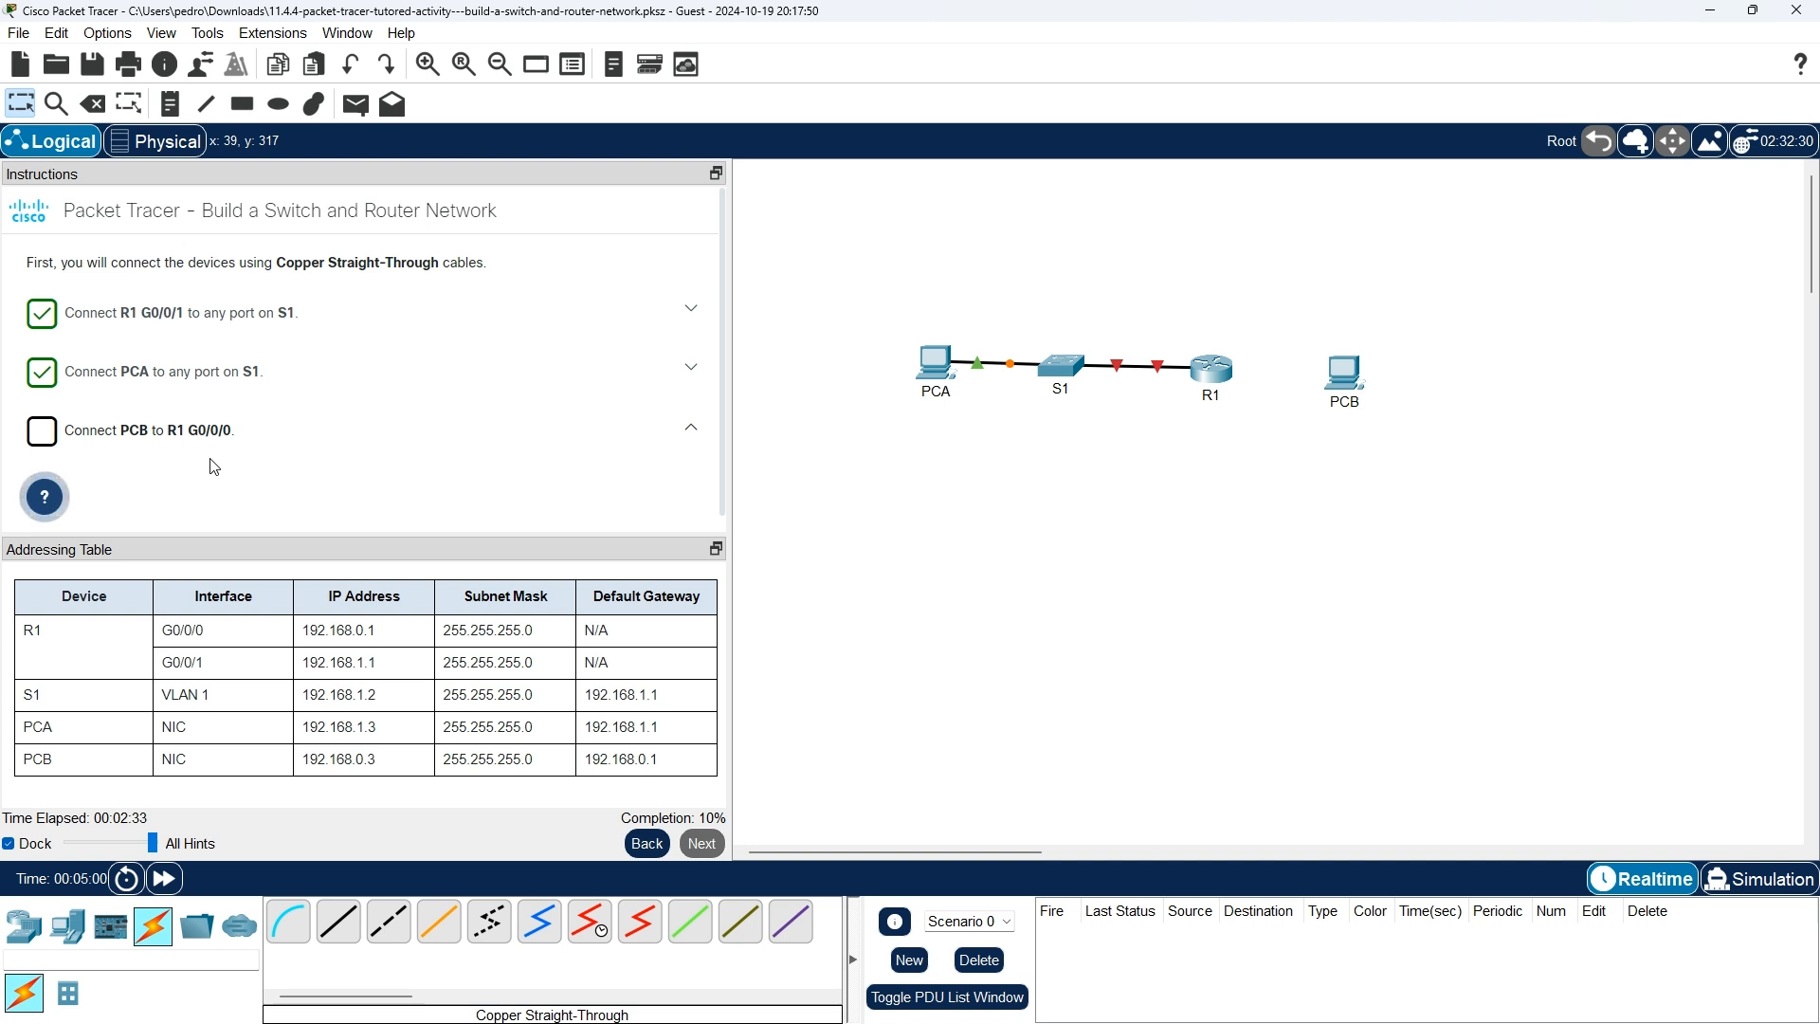
click(356, 925)
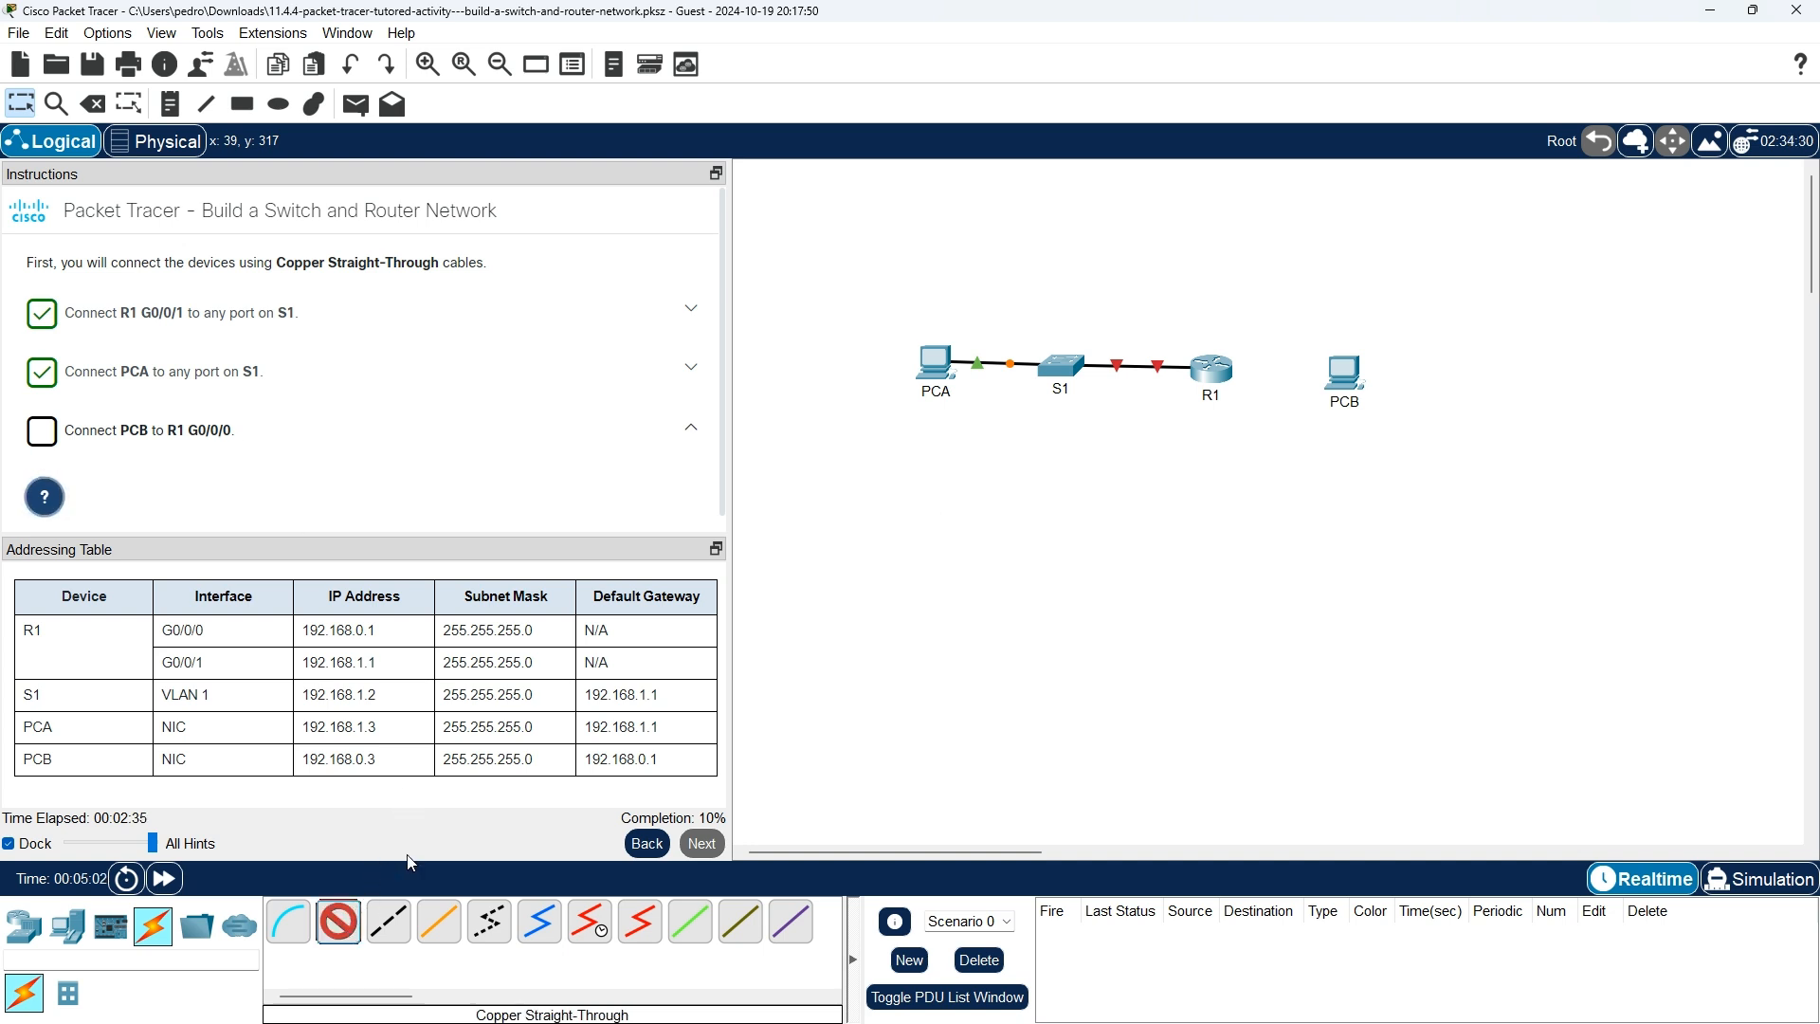
click(1346, 375)
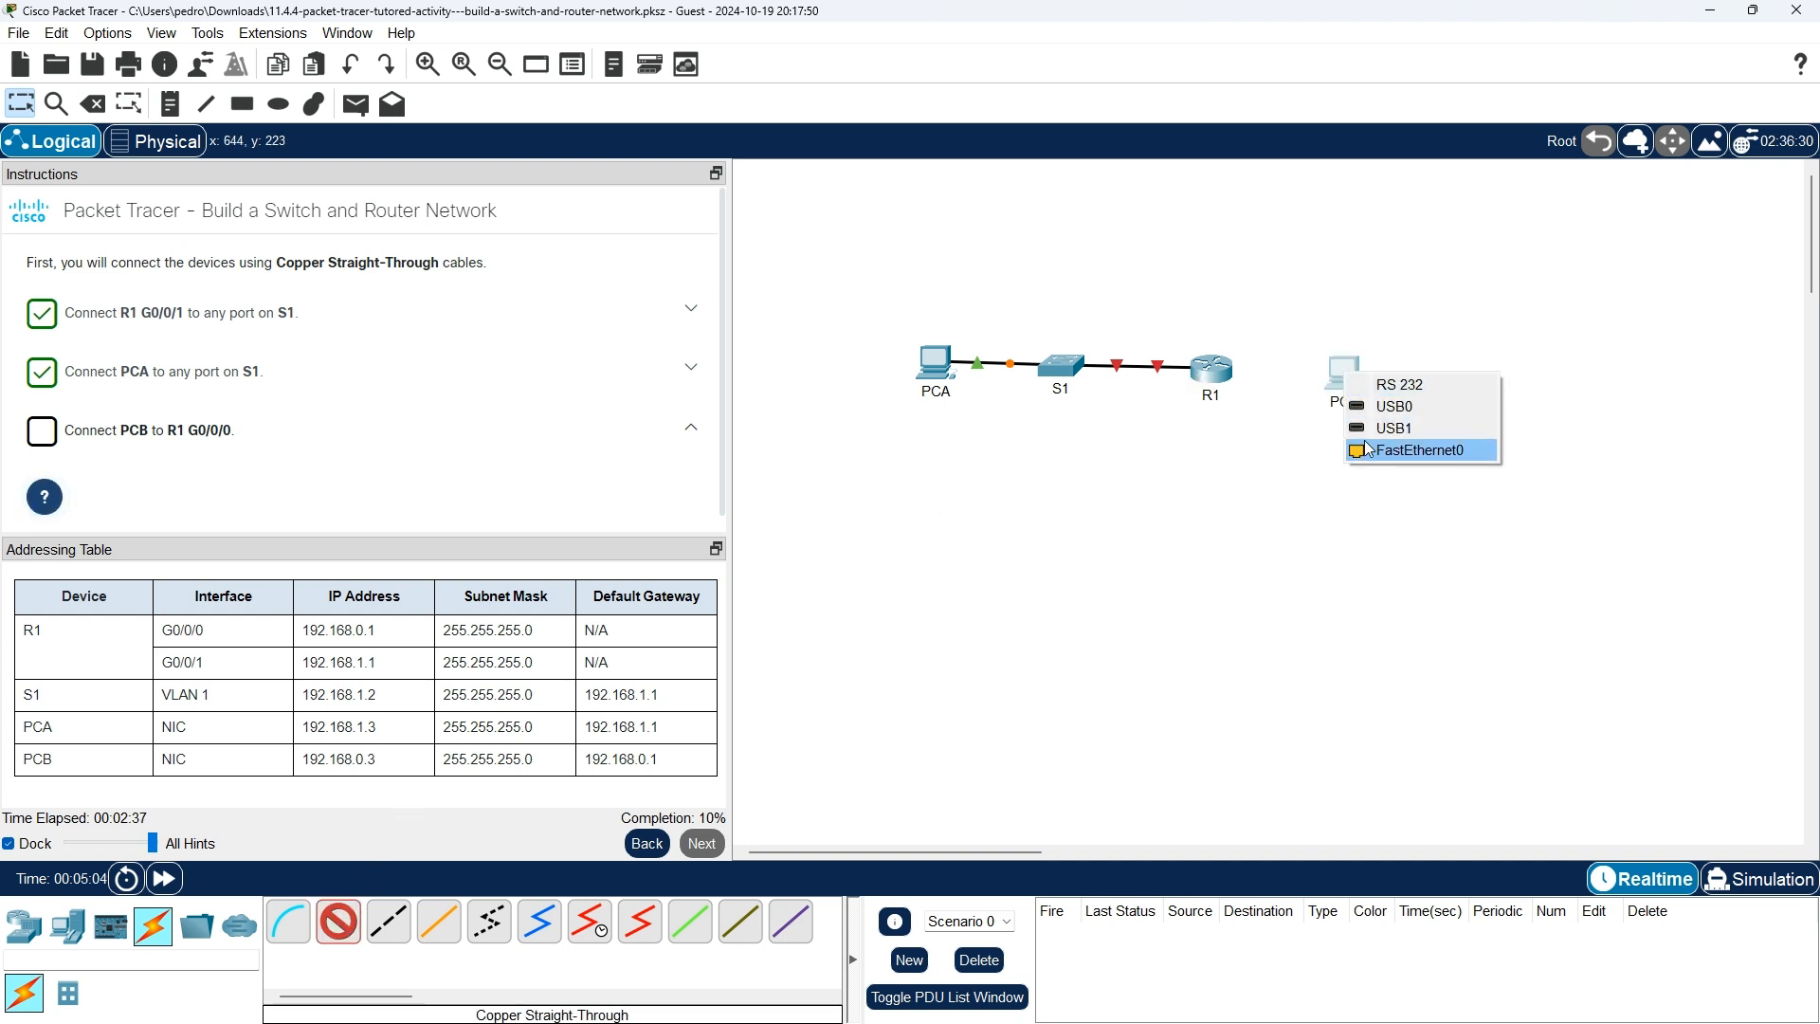
click(1371, 452)
click(1205, 364)
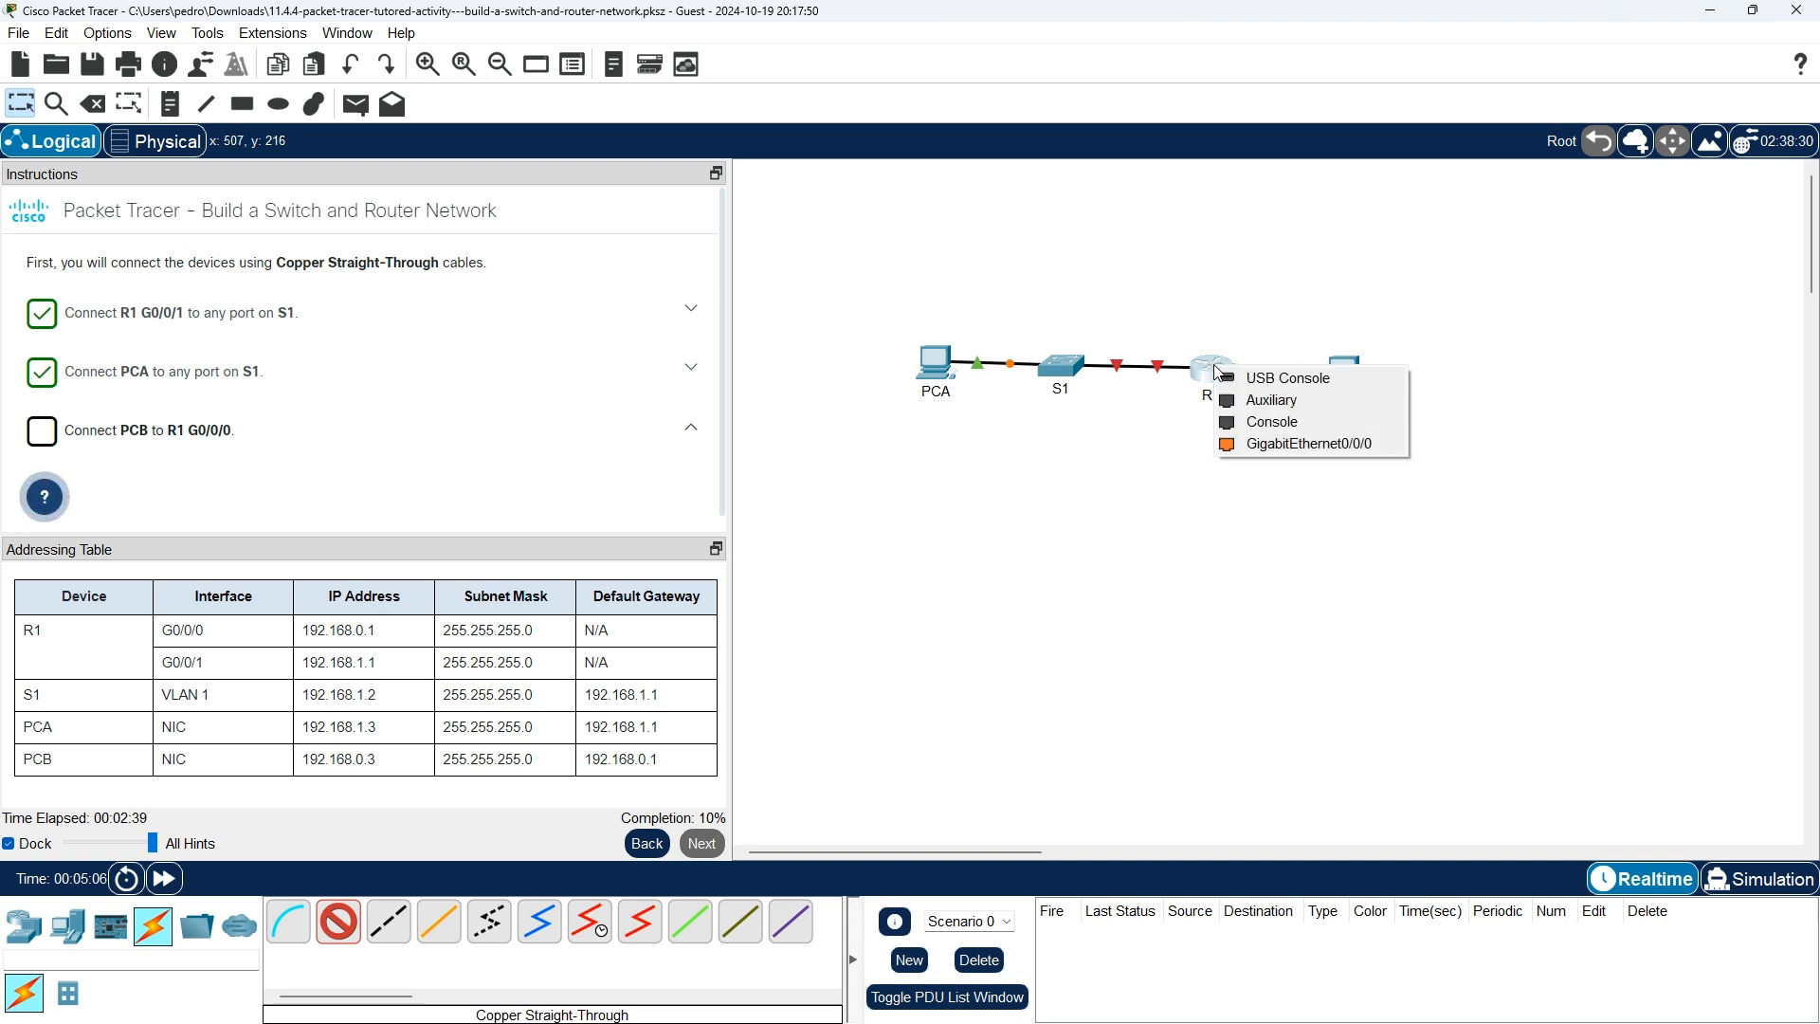
click(1265, 441)
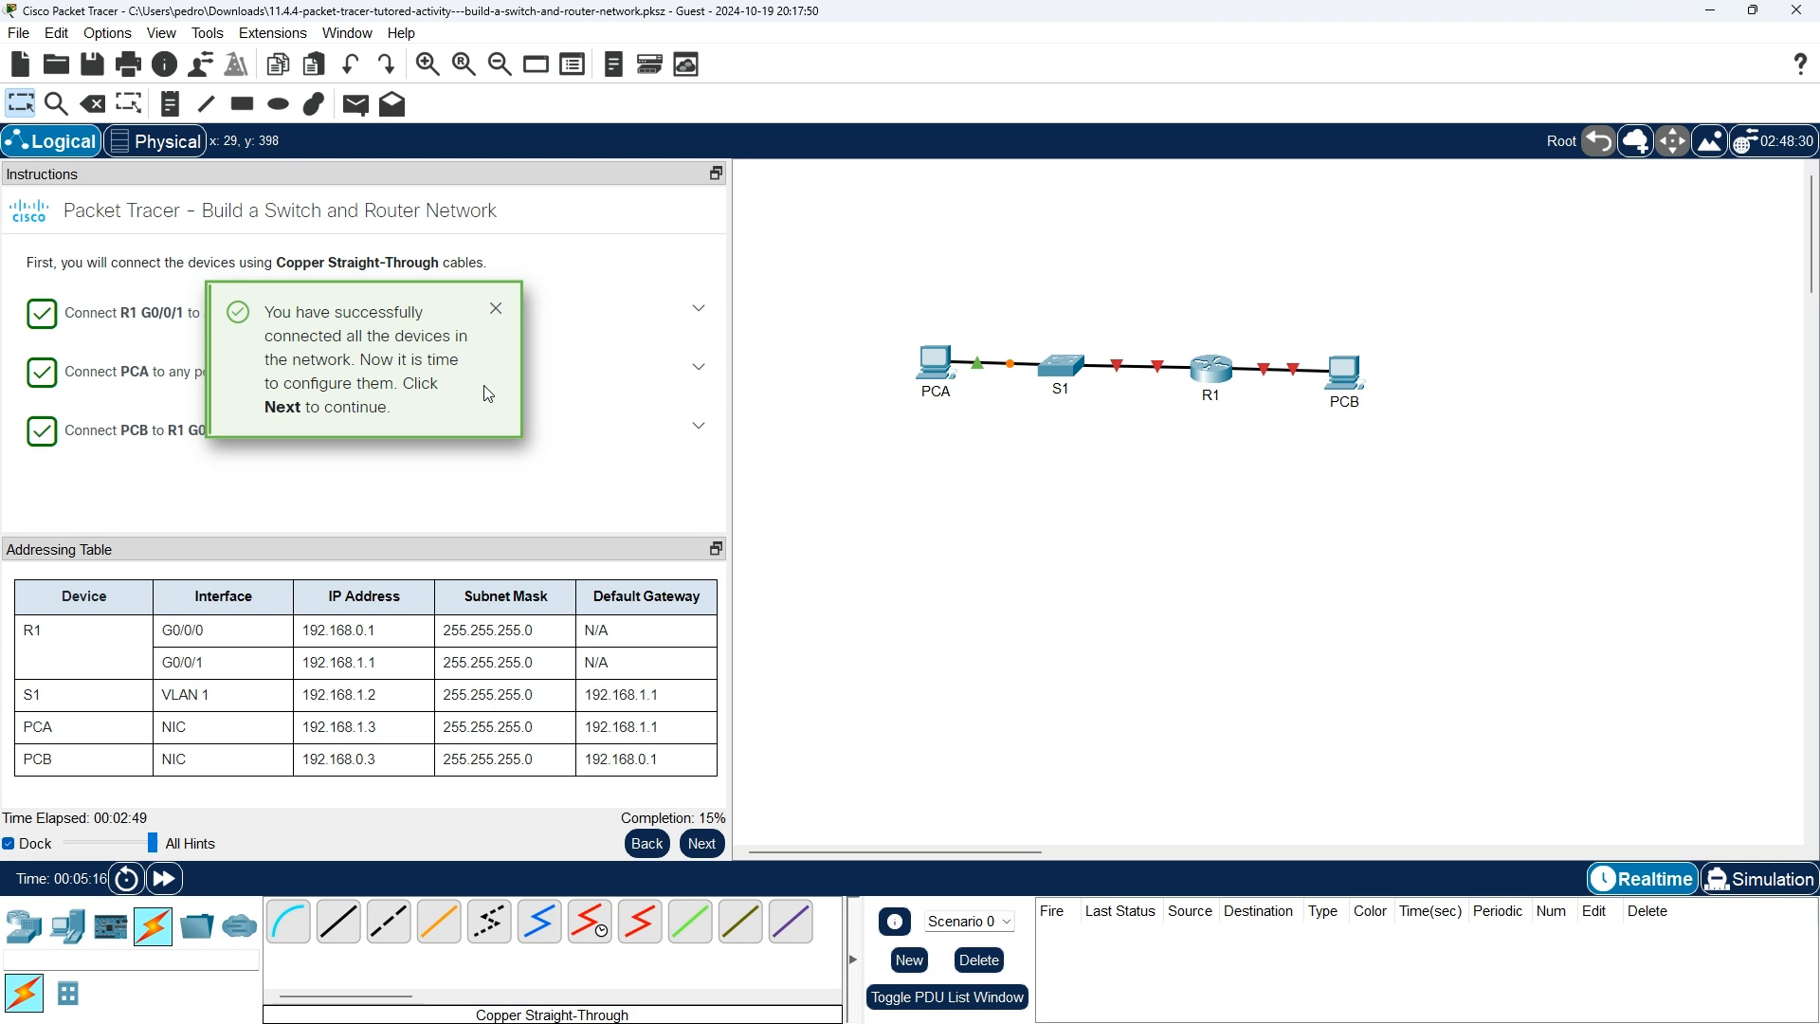
click(706, 844)
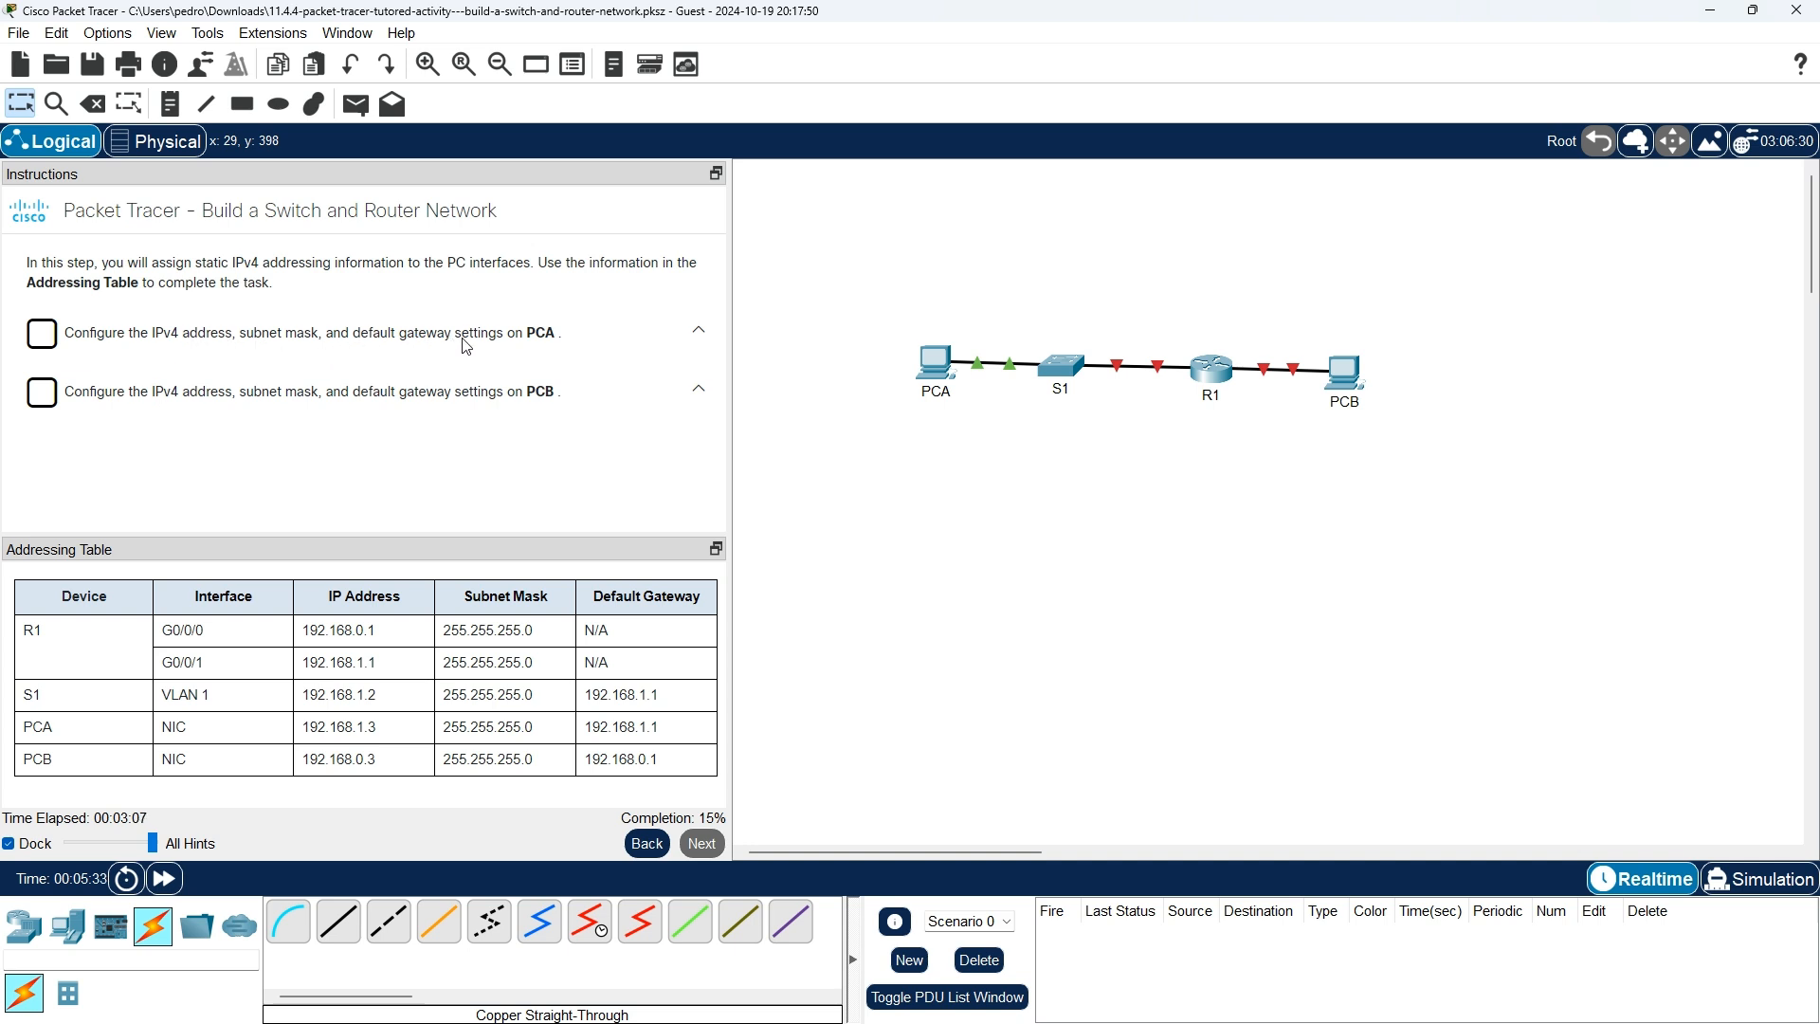
Give PCA the IPv4 address 192.168.1.3, copied from the addressing table.
click(942, 377)
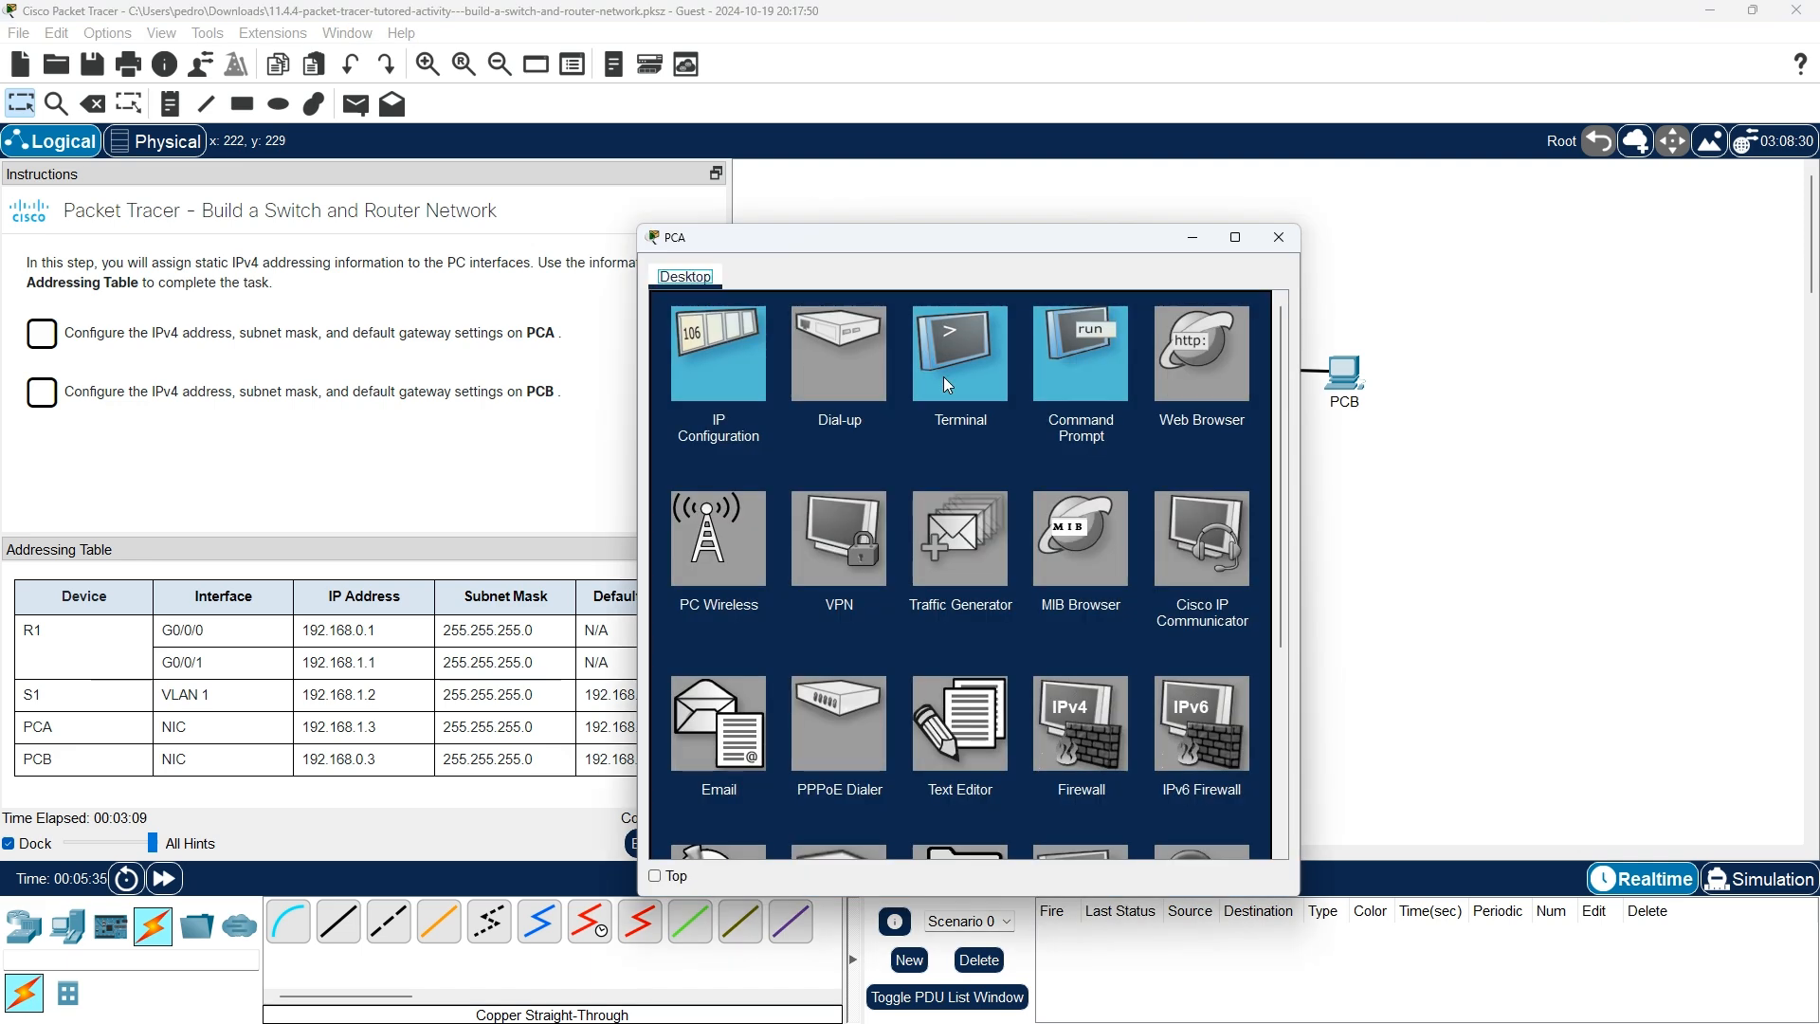
click(710, 367)
drag(811, 242, 952, 178)
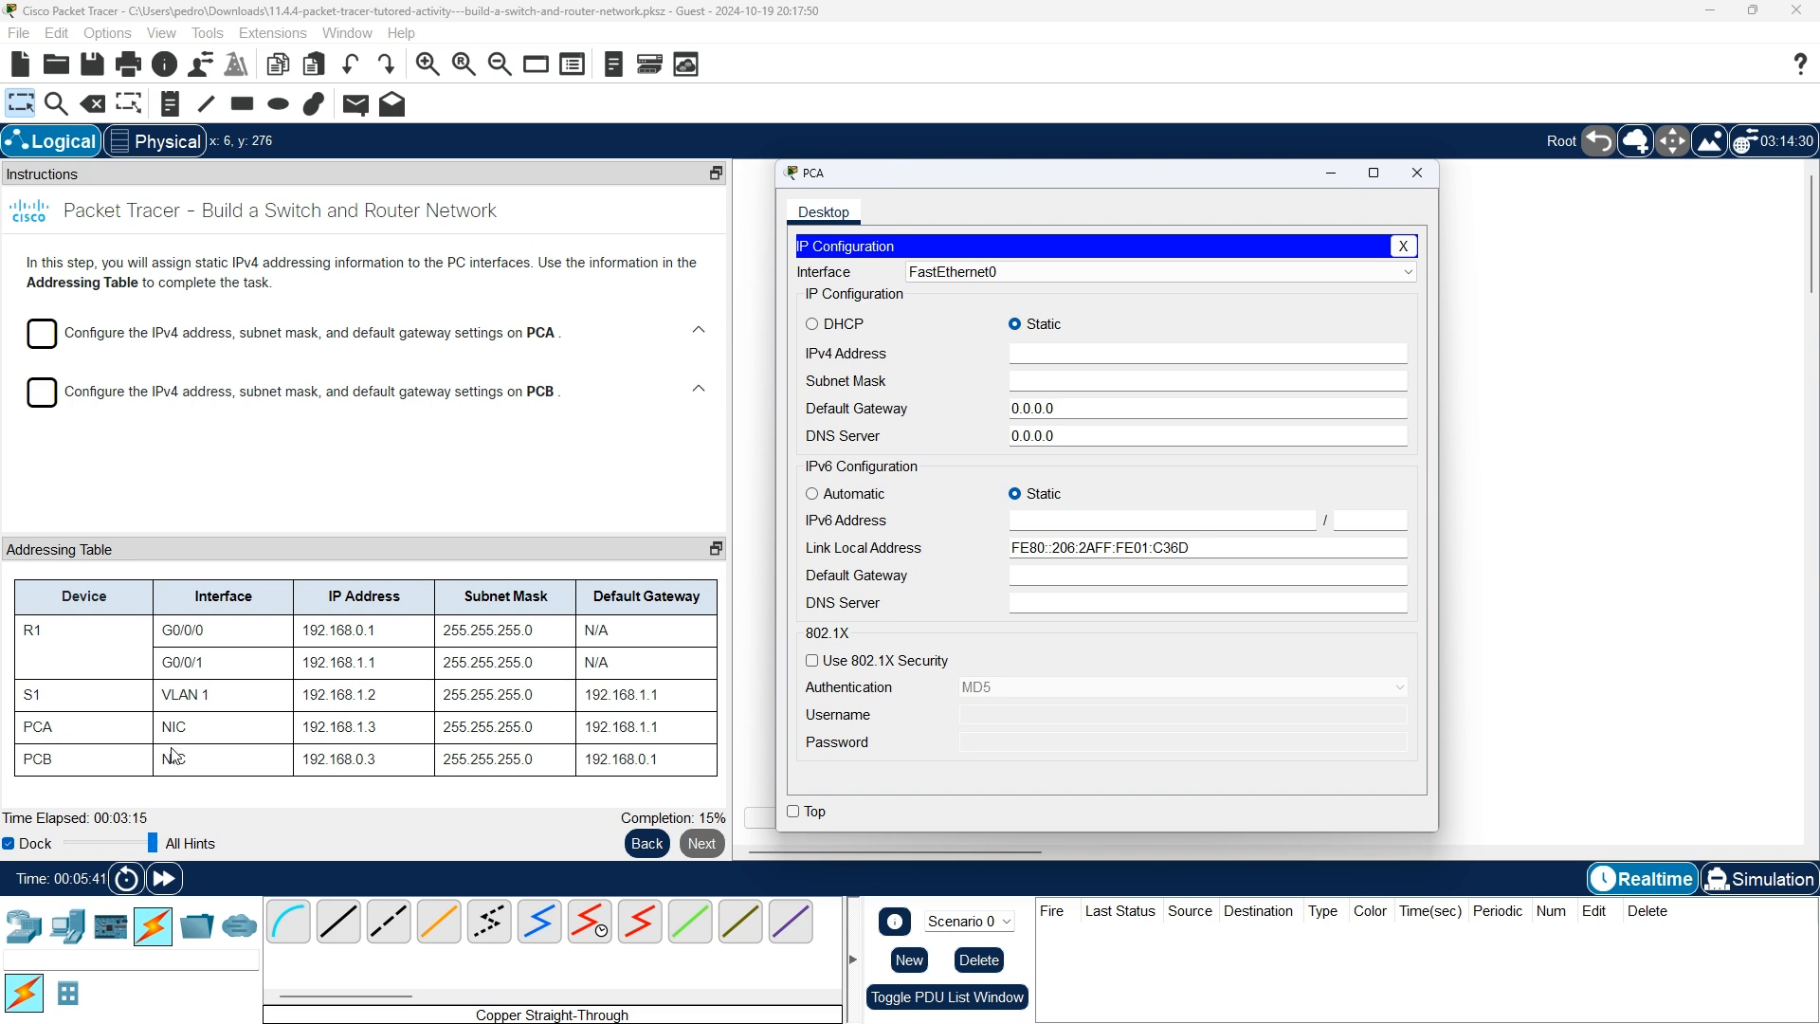
drag(377, 731, 303, 731)
right_click(323, 735)
click(363, 742)
click(804, 817)
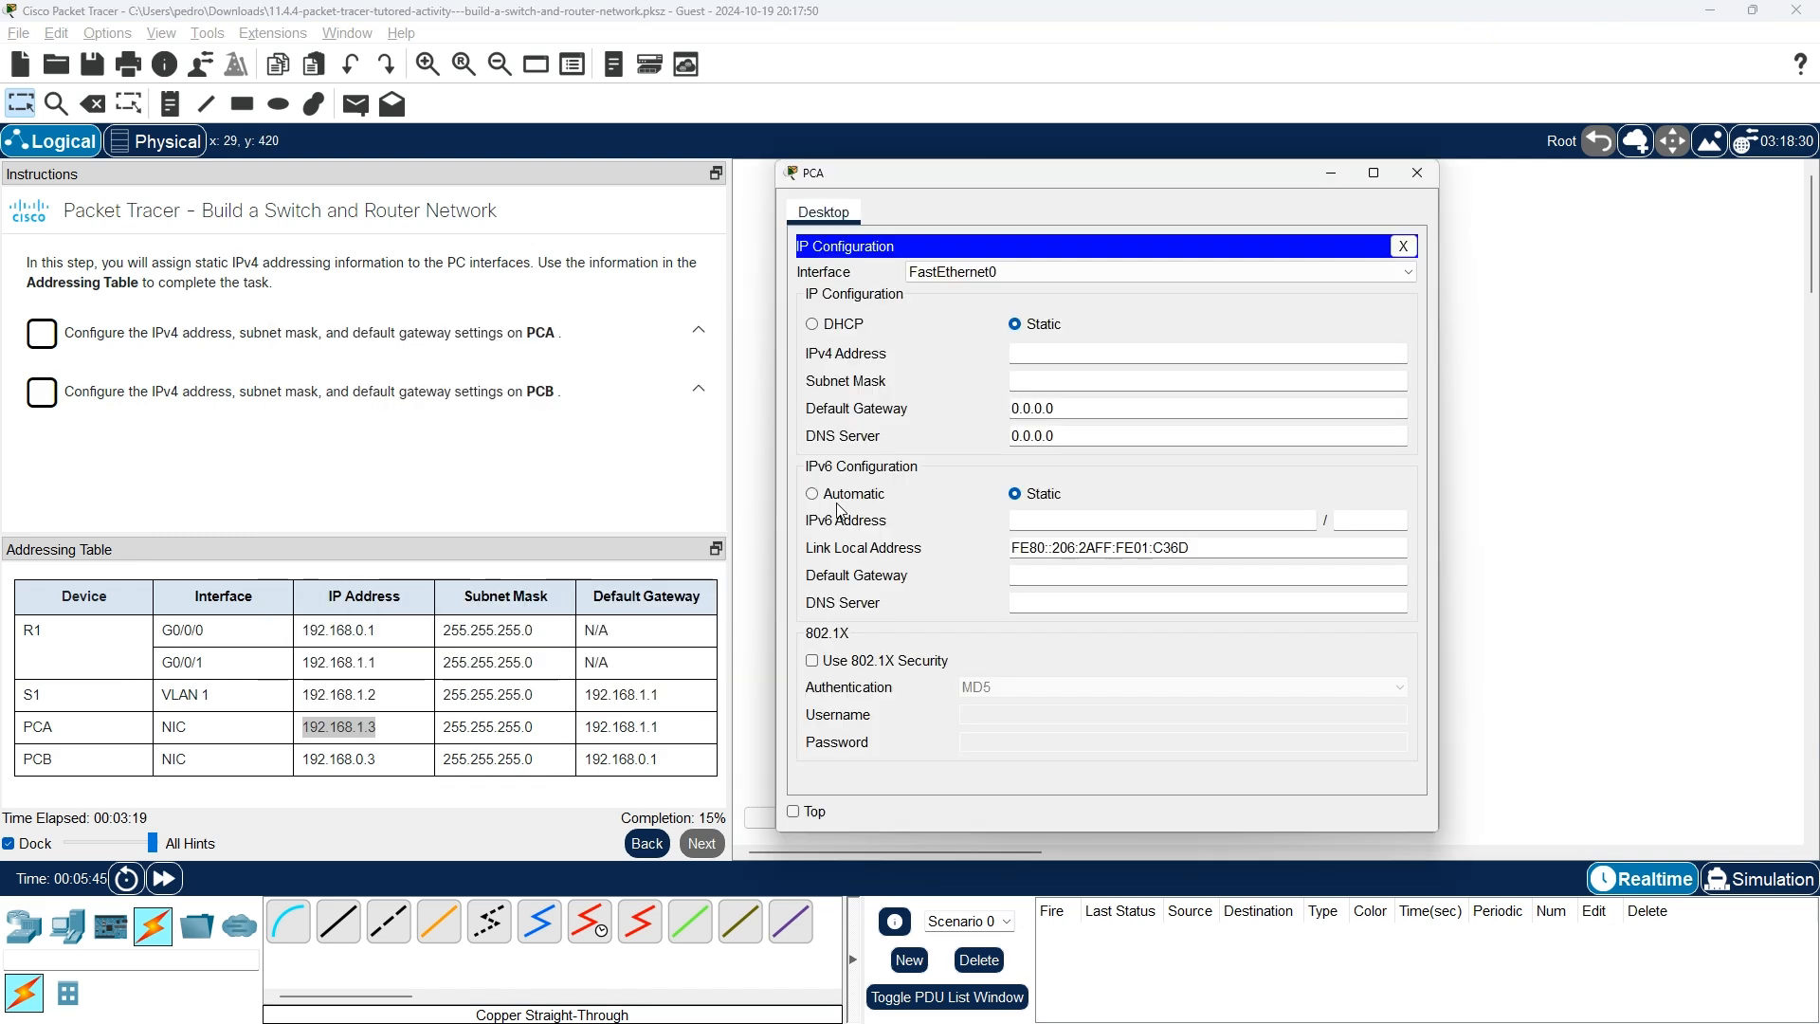
key(ctrl+v)
Set PCA's subnet mask to 255.255.255.0 and default gateway to 192.168.1.1.
click(1073, 382)
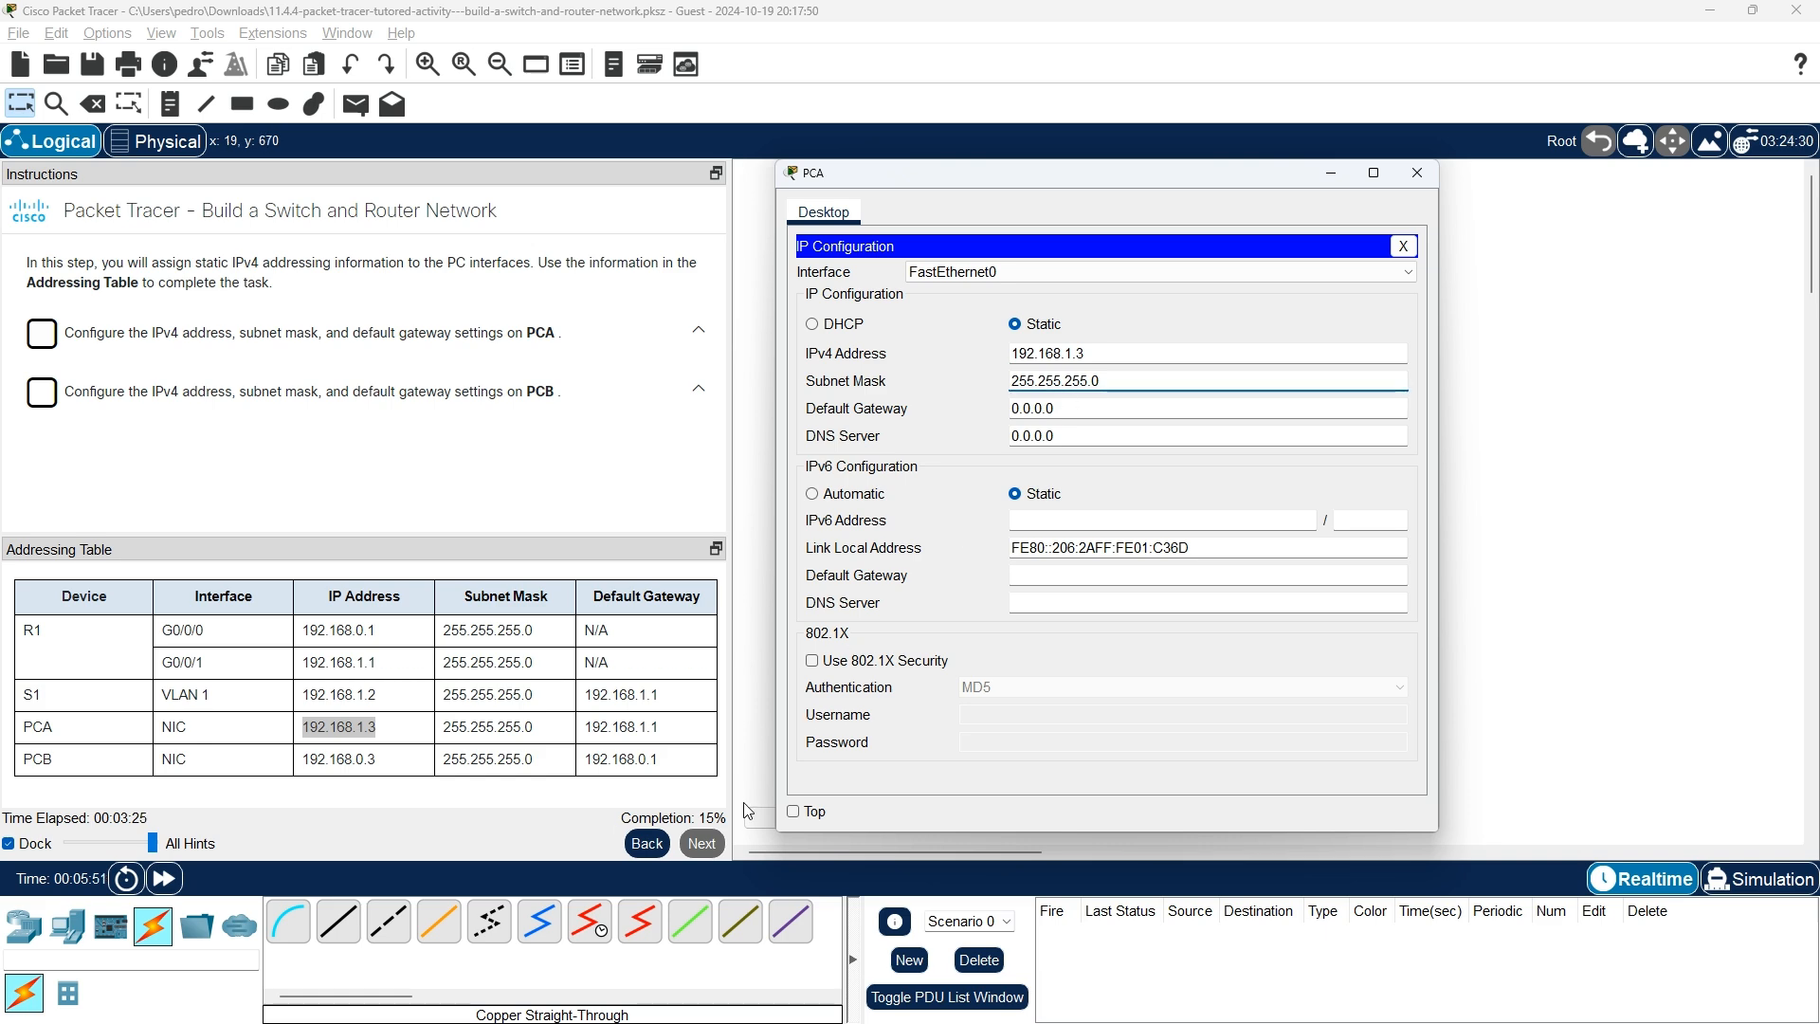
drag(671, 733, 584, 736)
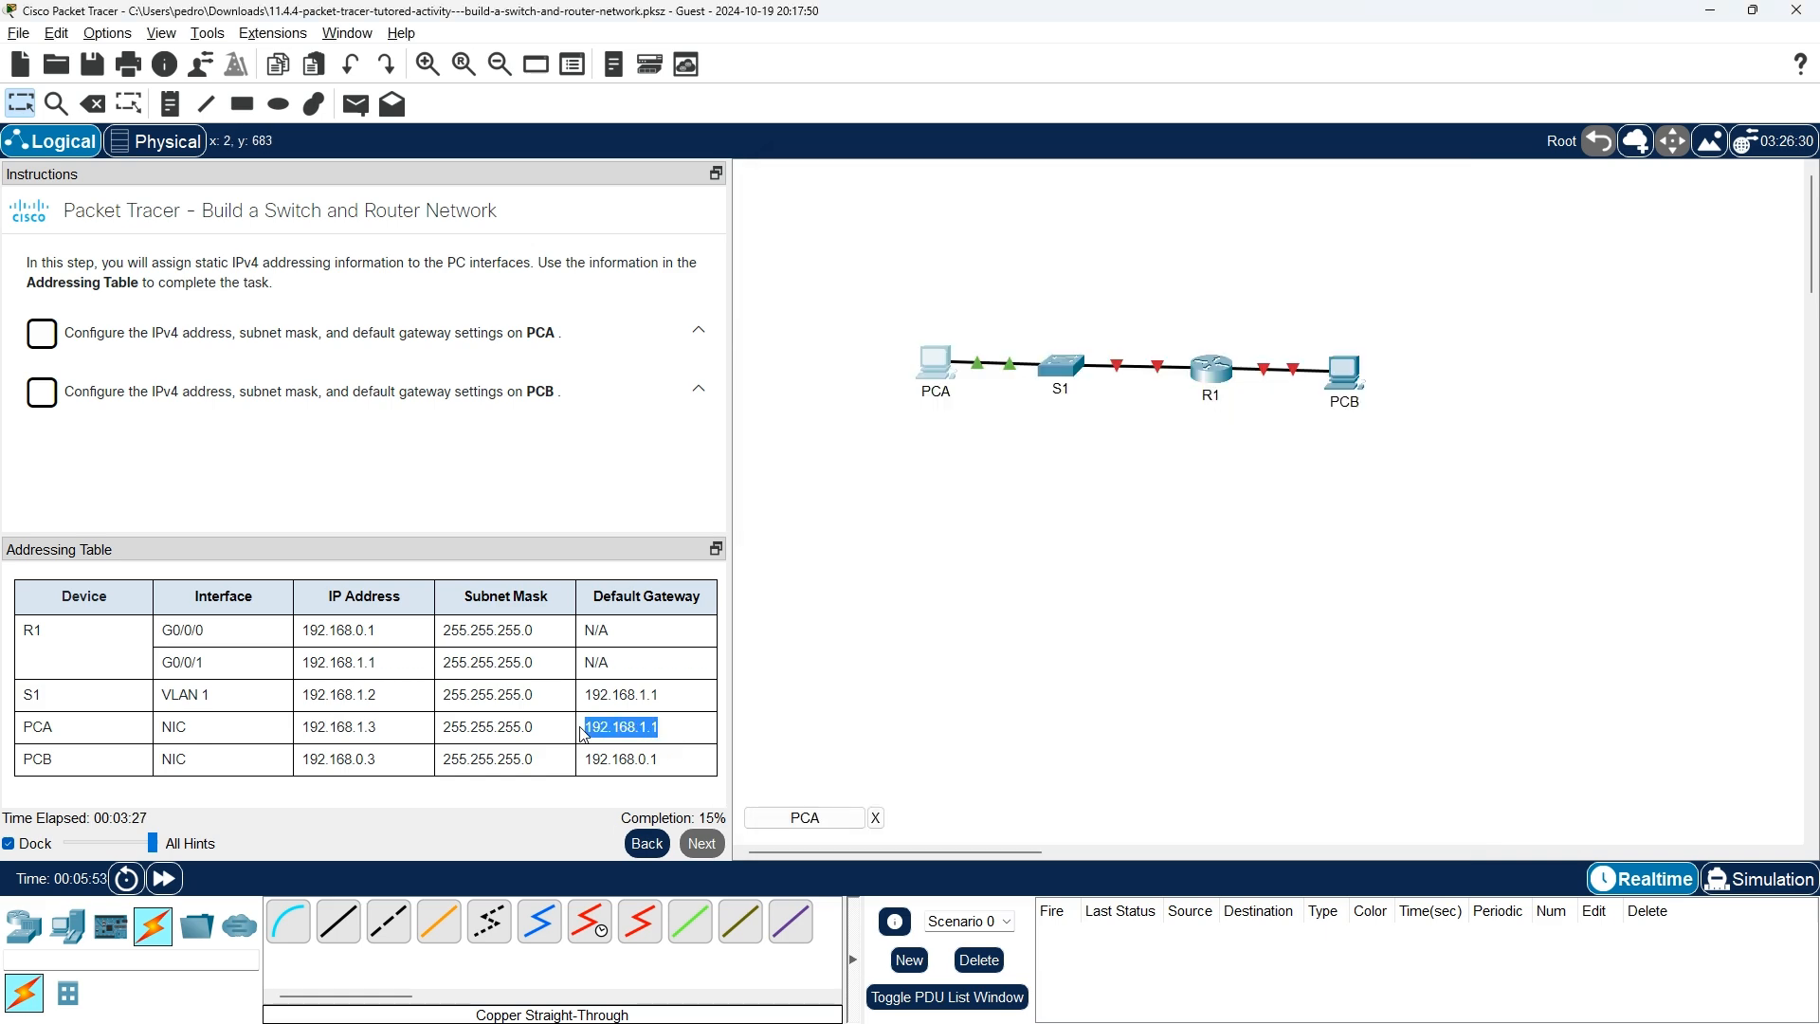
click(805, 817)
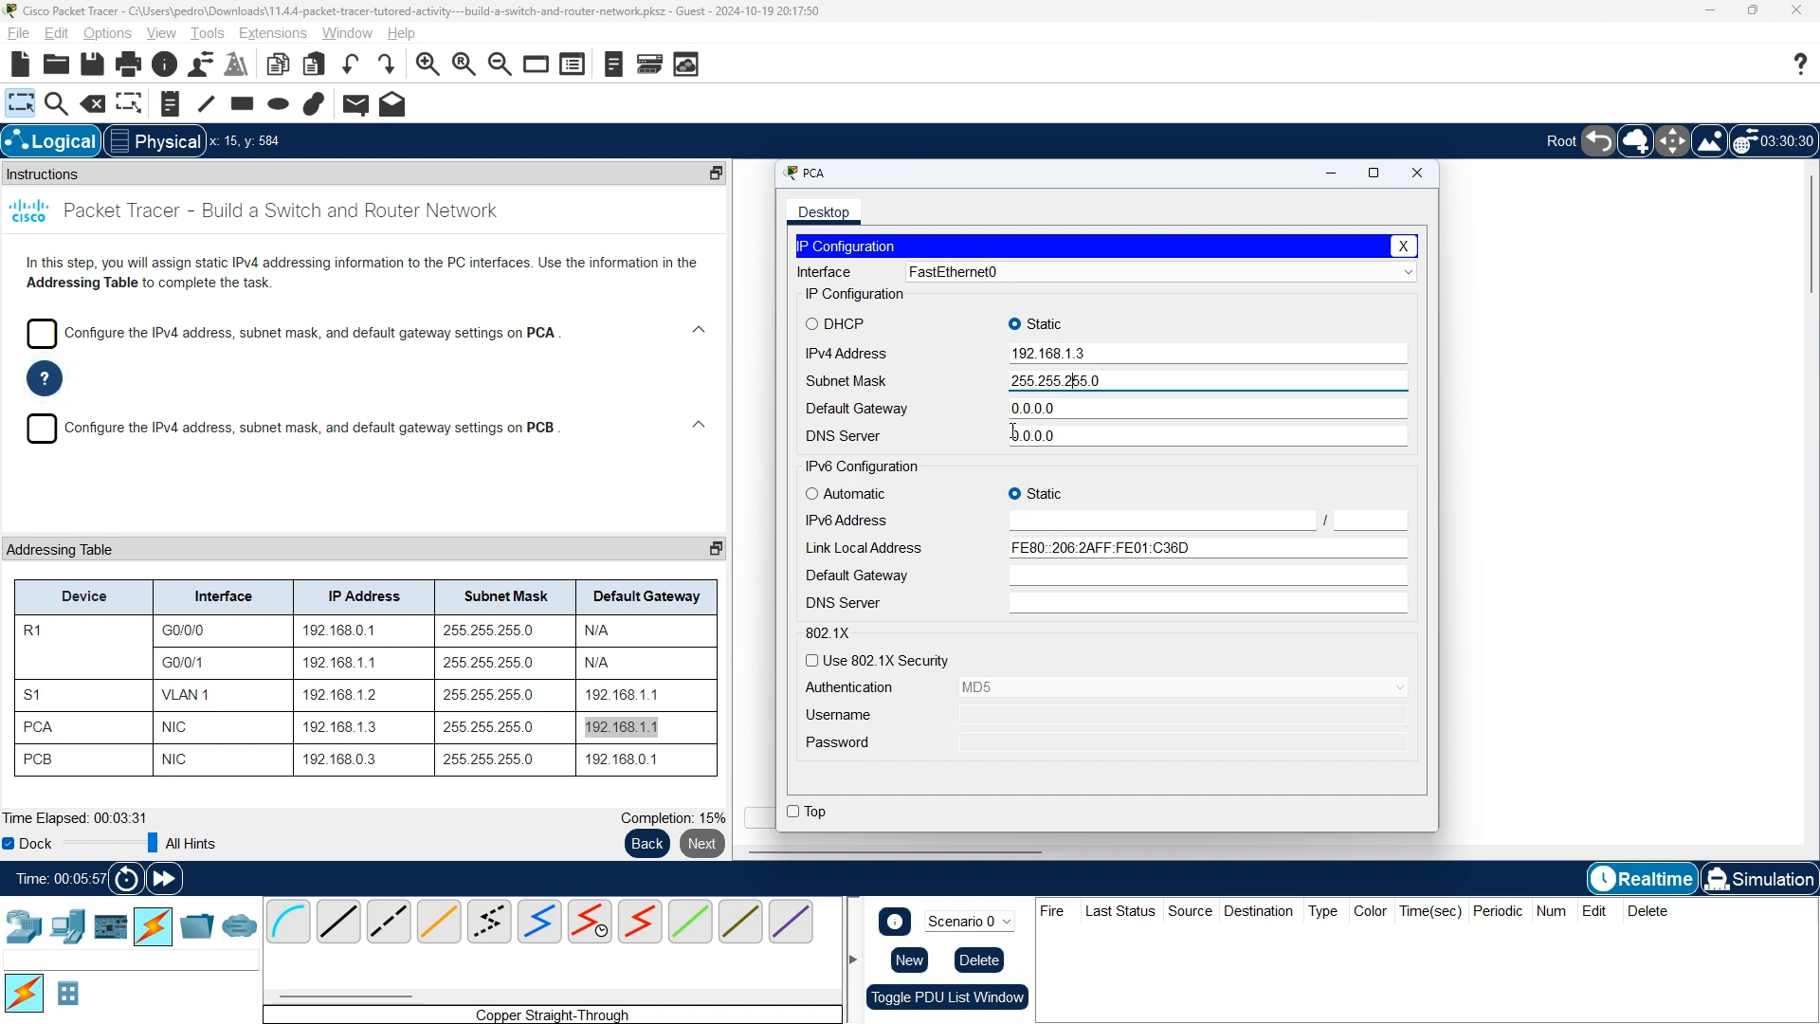
double_click(1073, 408)
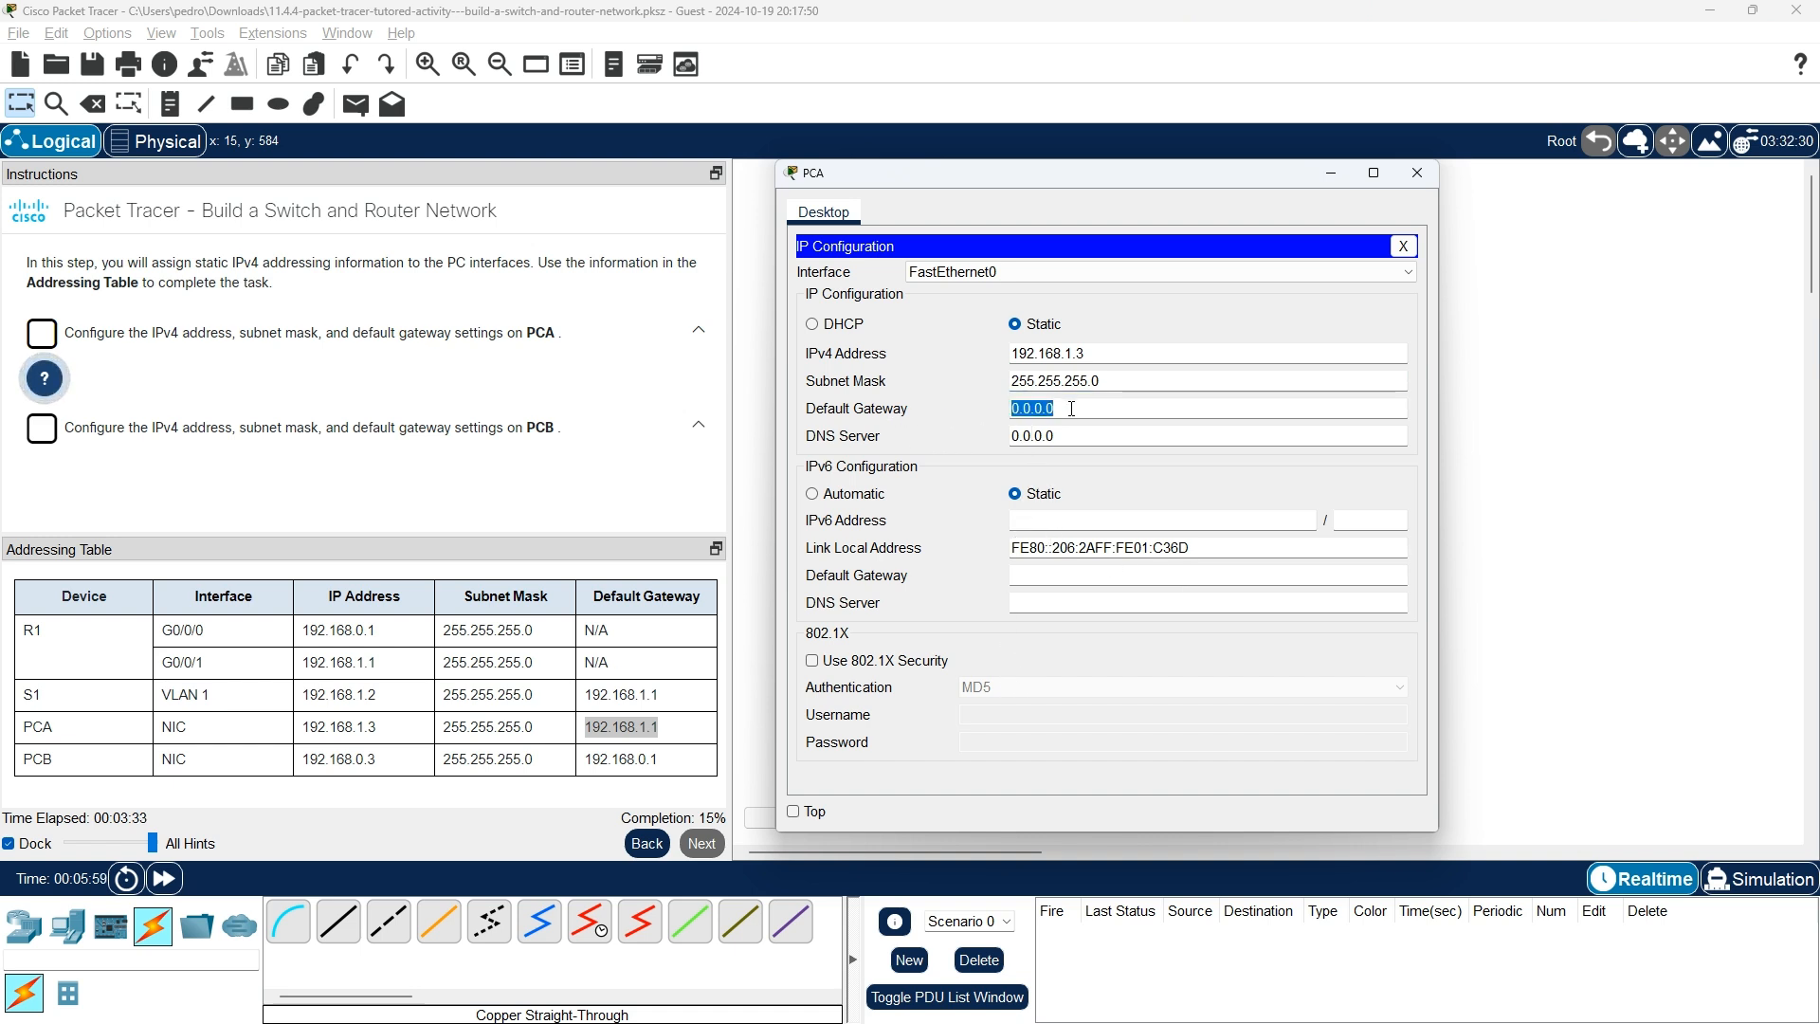
key(BackSpace)
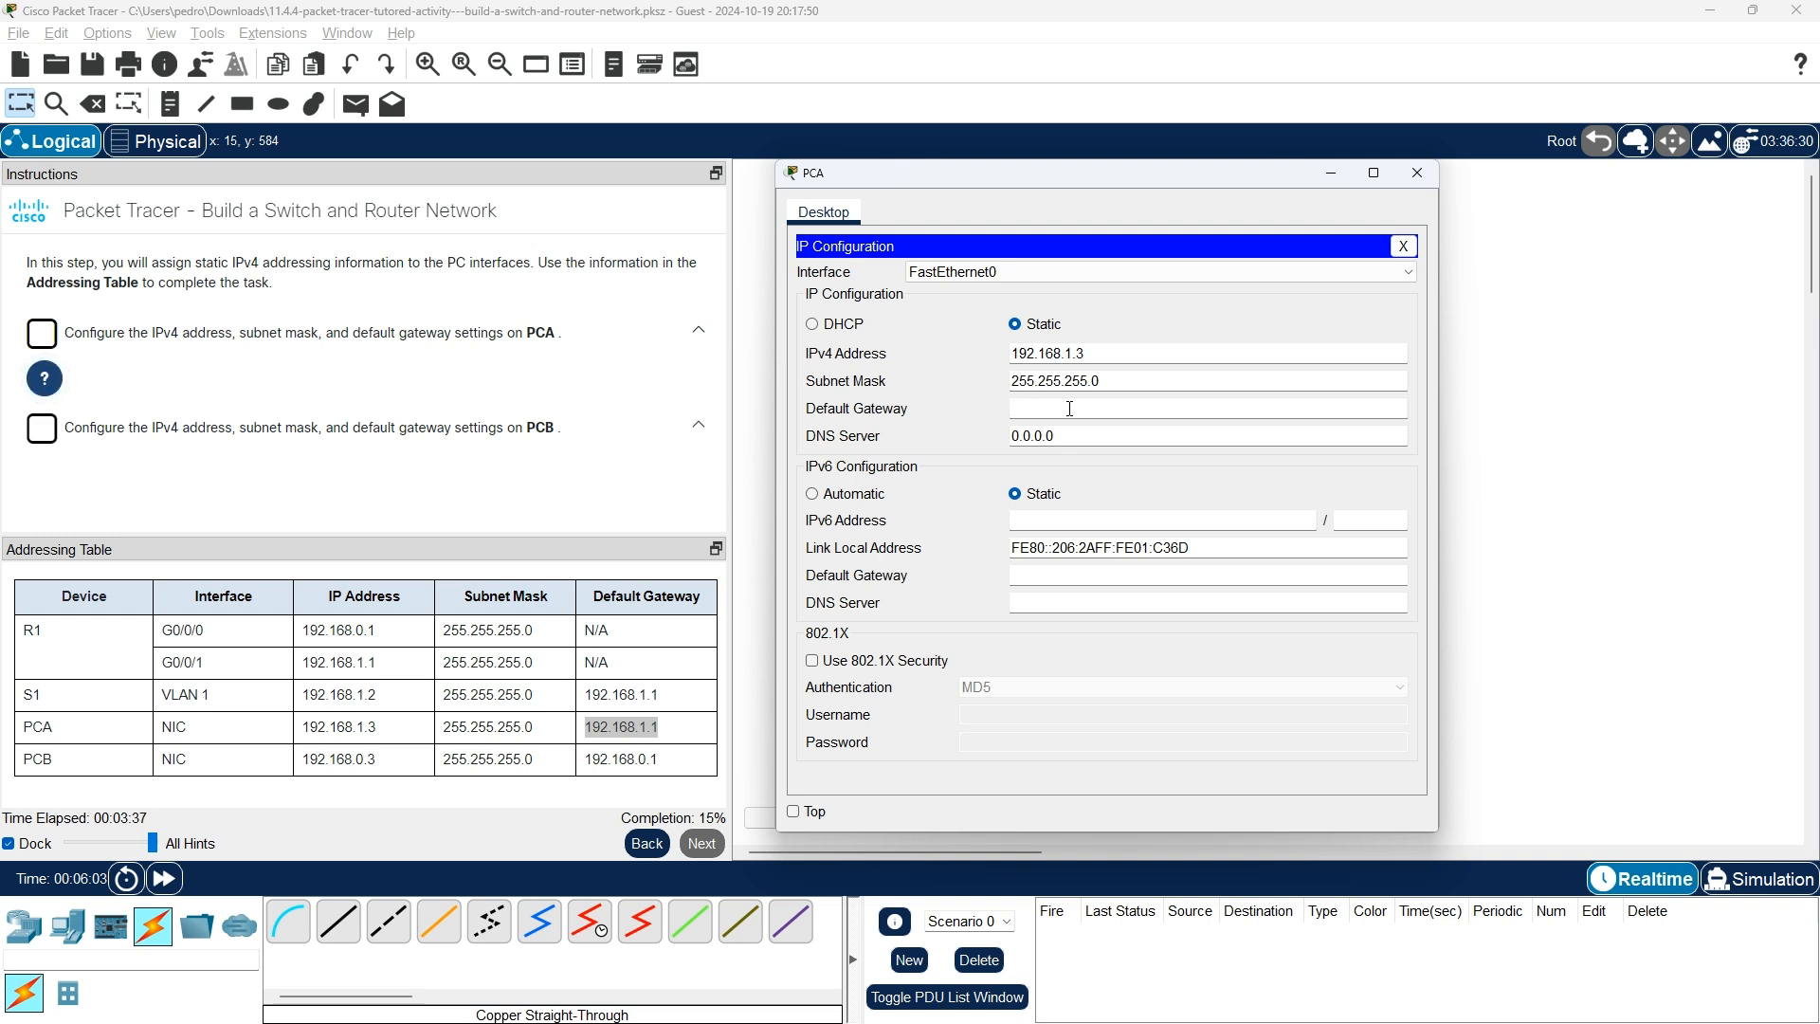
text(192.168.1.1)
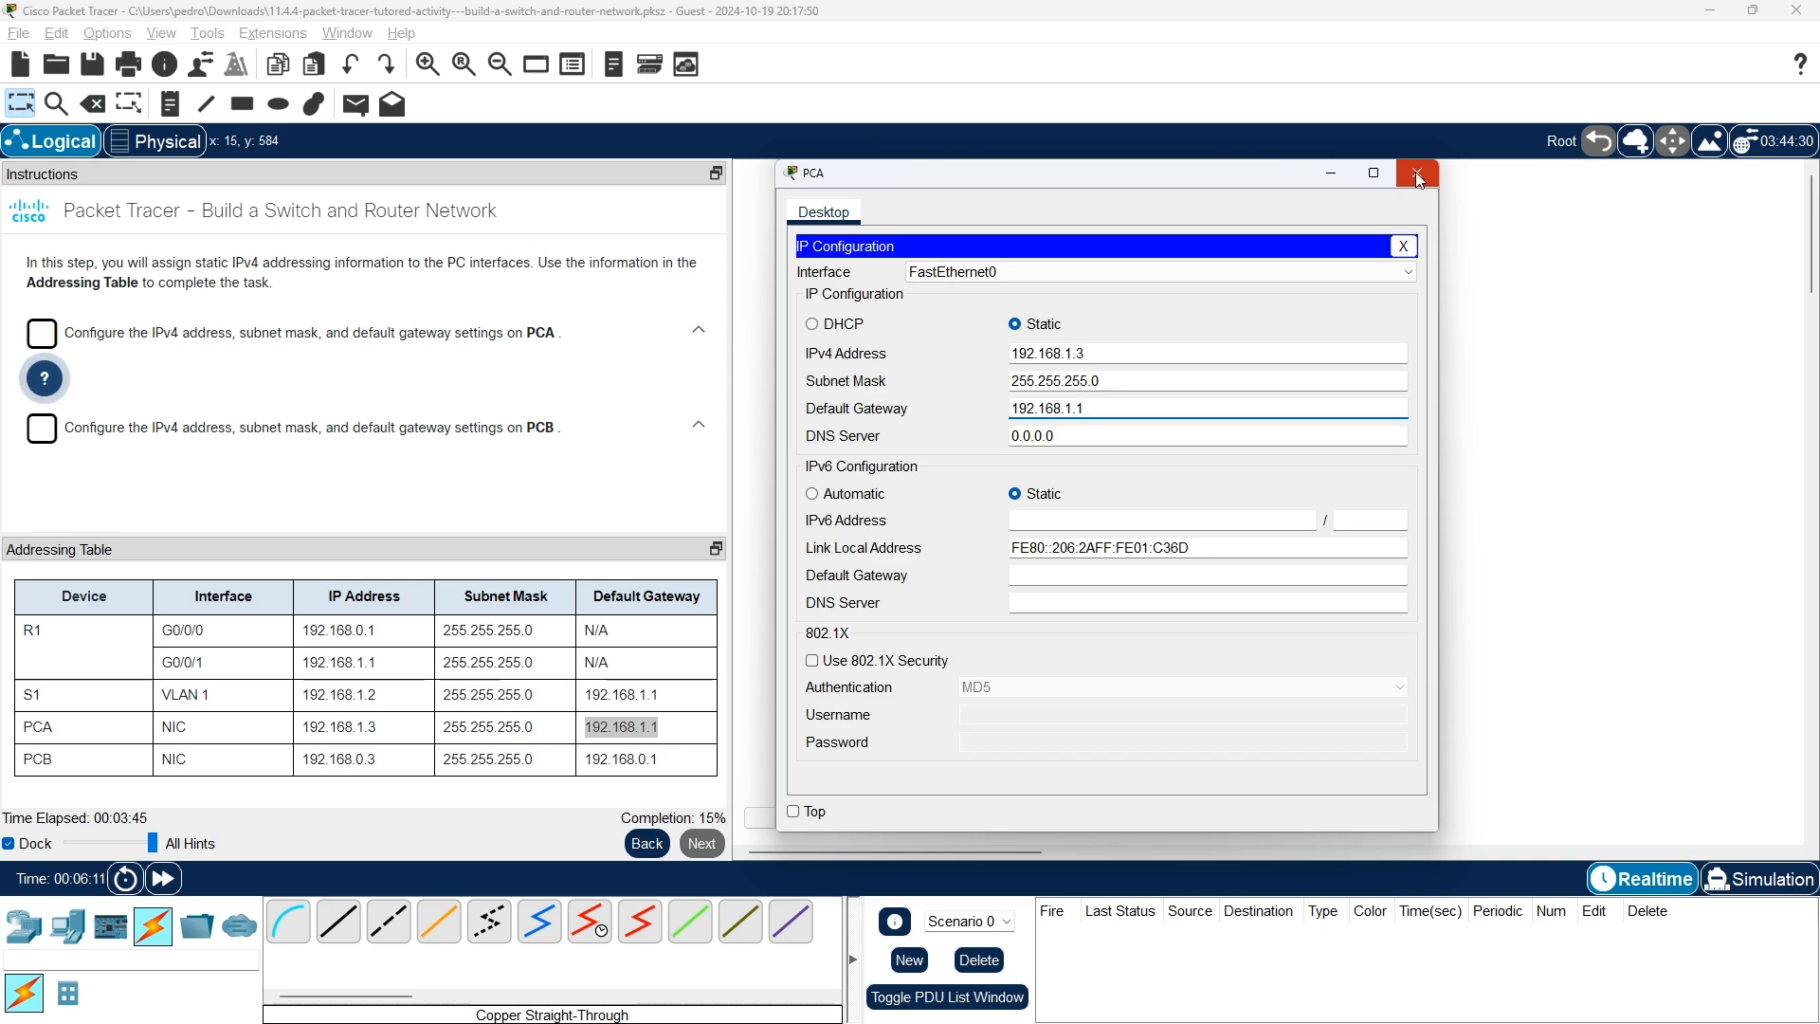
click(1401, 248)
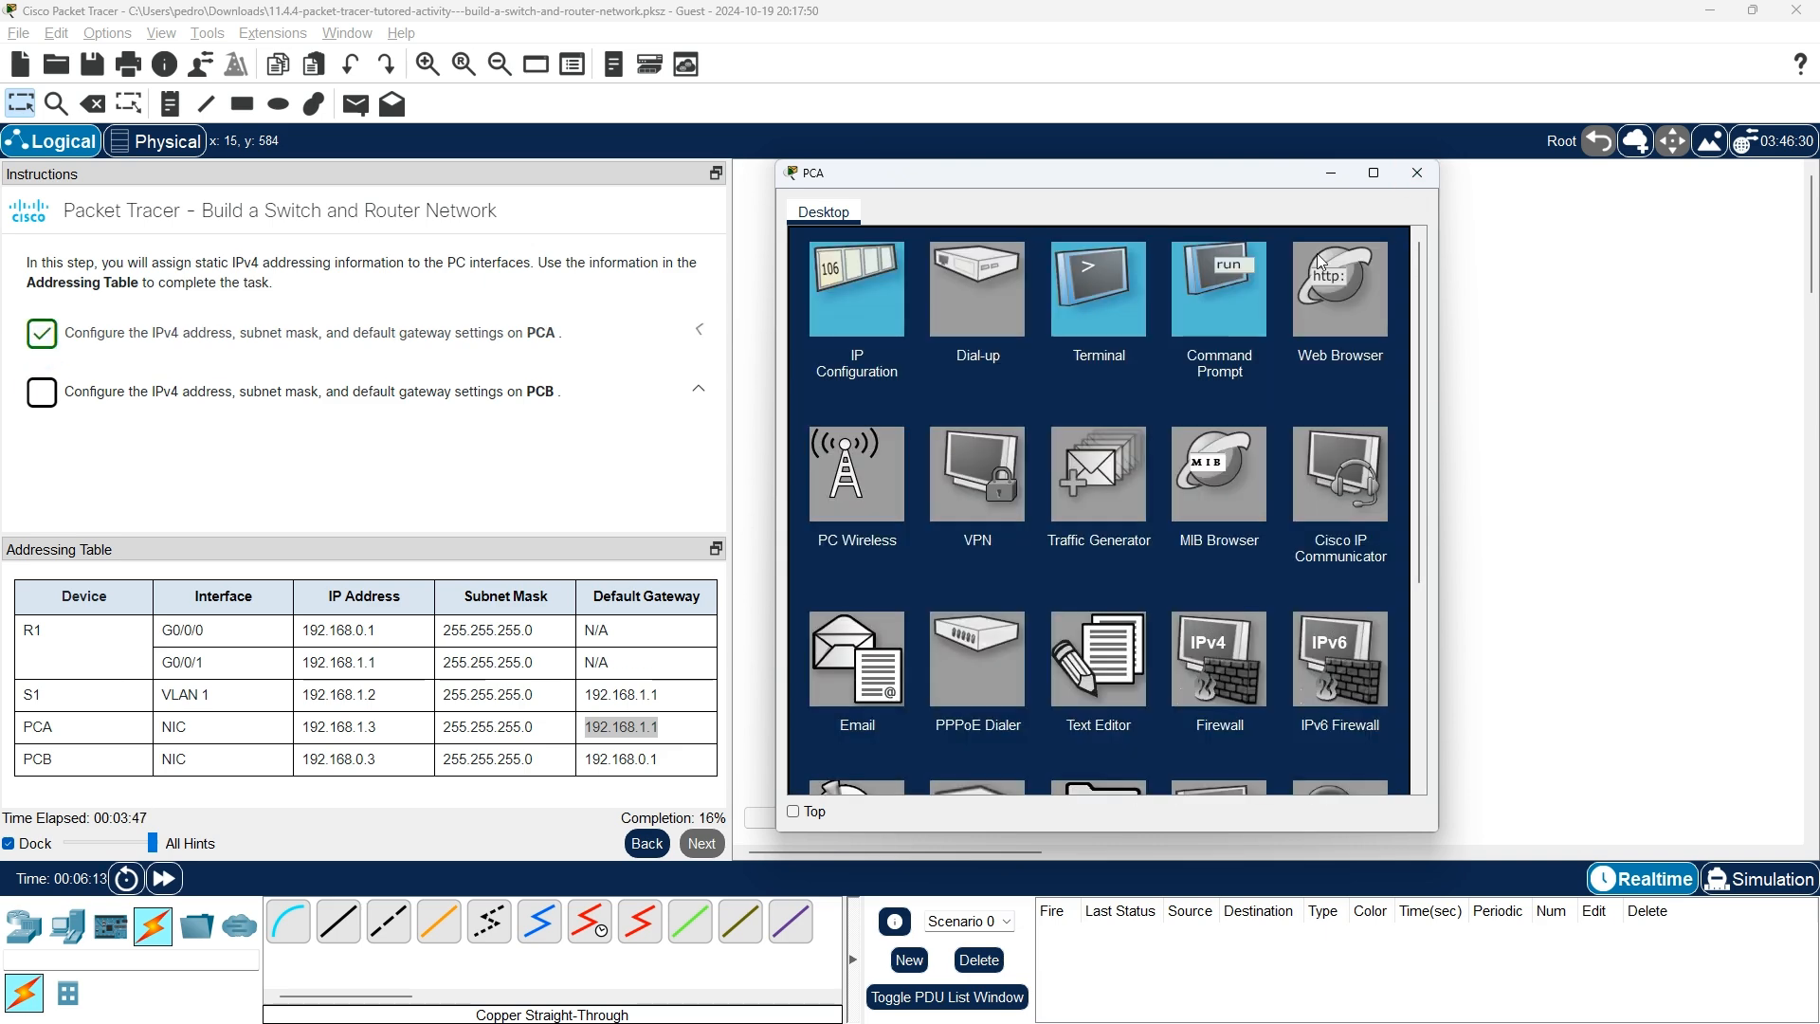
click(855, 316)
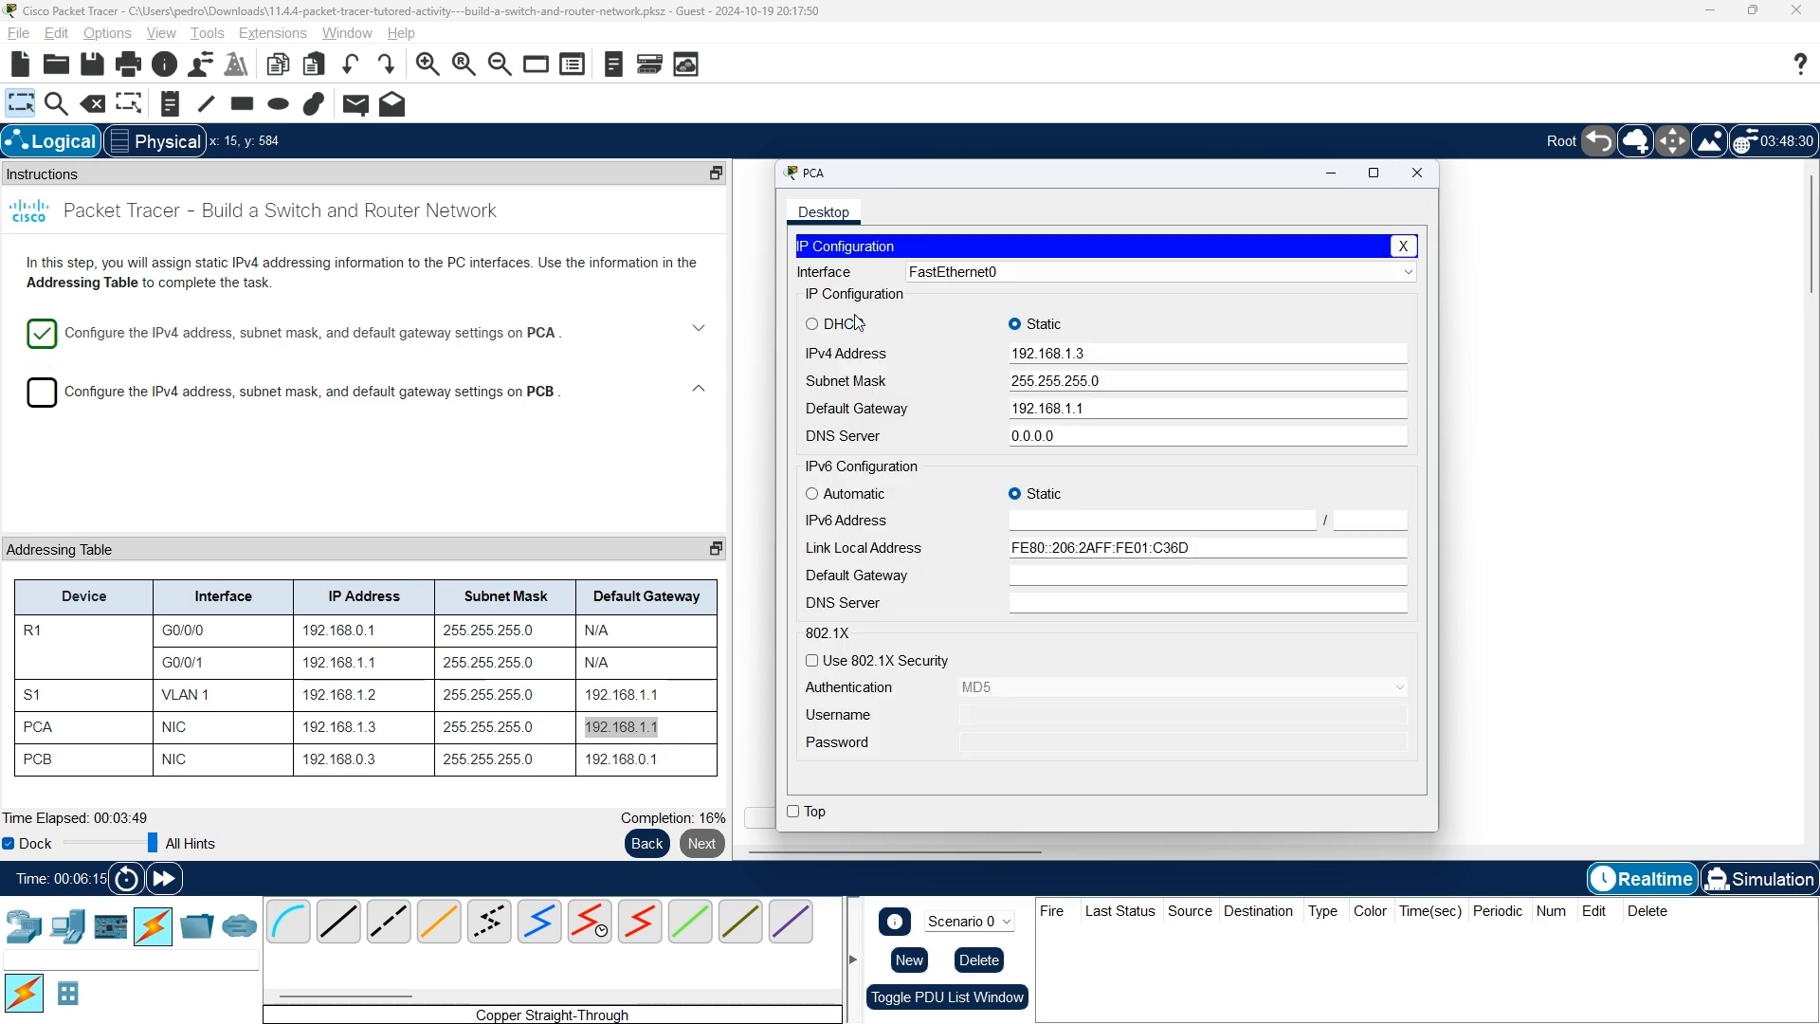
click(1417, 170)
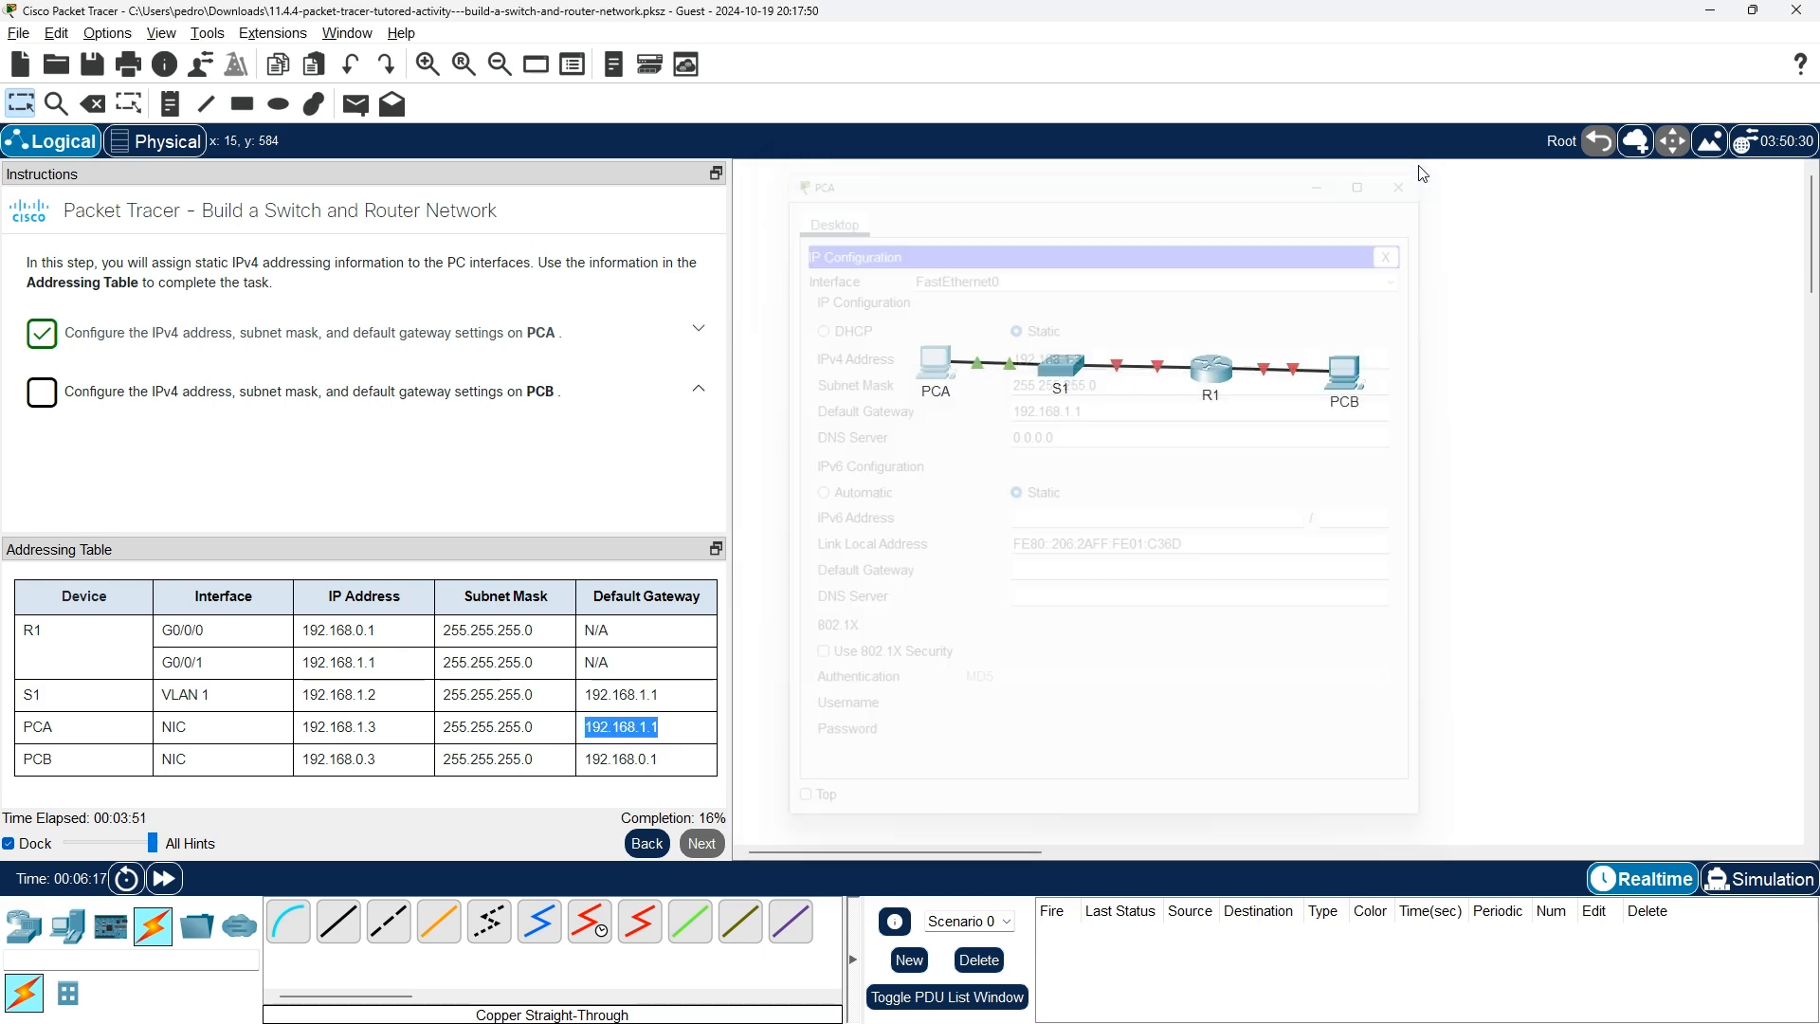
Enter PCB's IPv4 address 192.168.0.3, default mask, and a default gateway.
click(1362, 381)
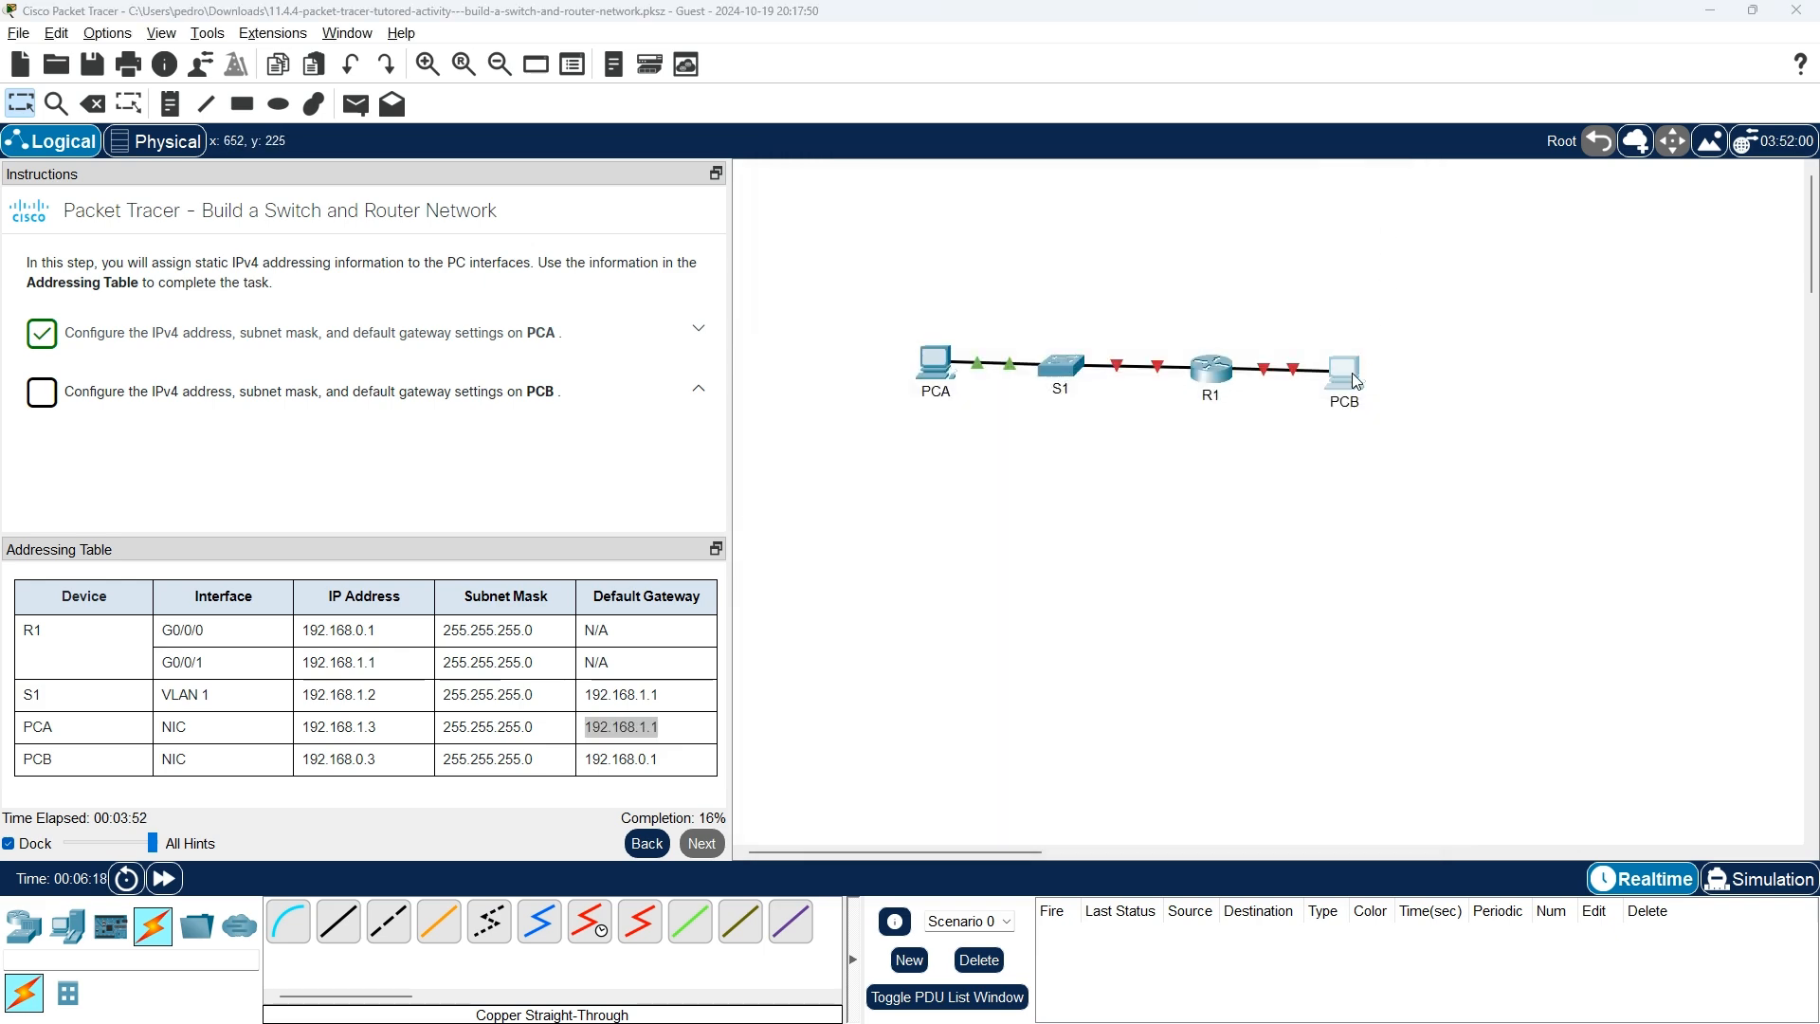
drag(1066, 239, 1293, 223)
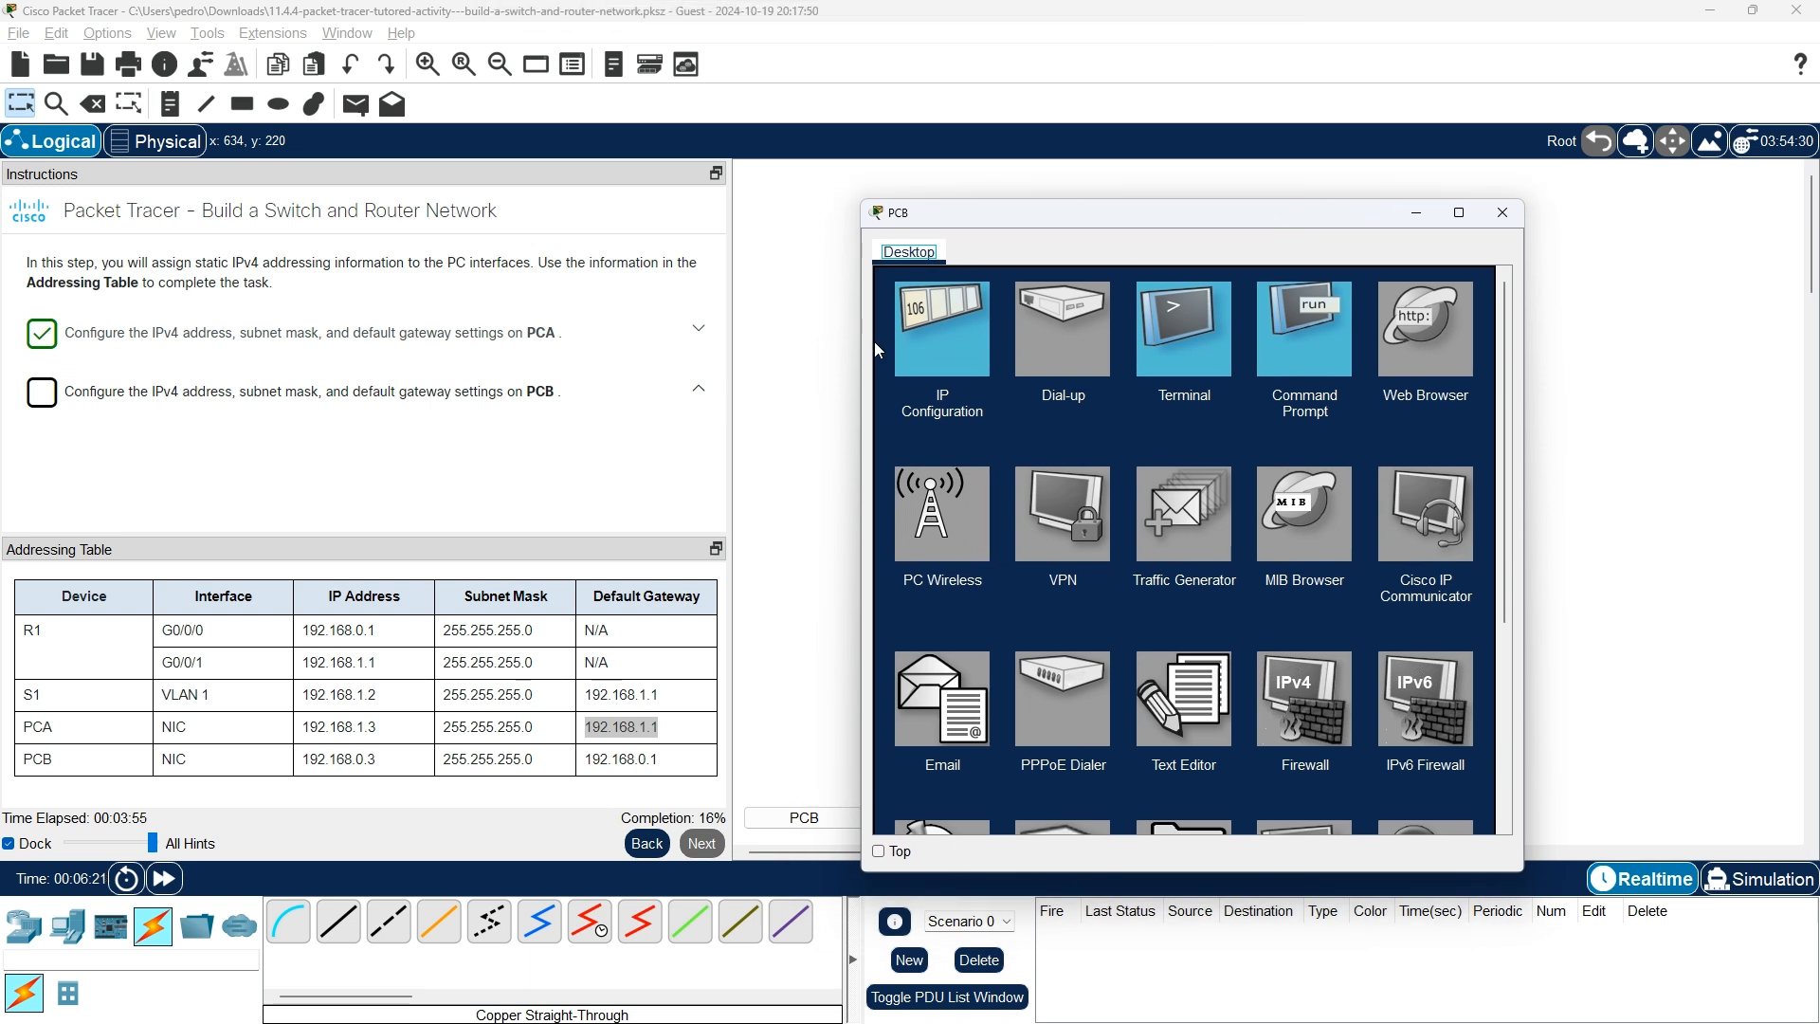
click(942, 328)
drag(377, 761, 305, 761)
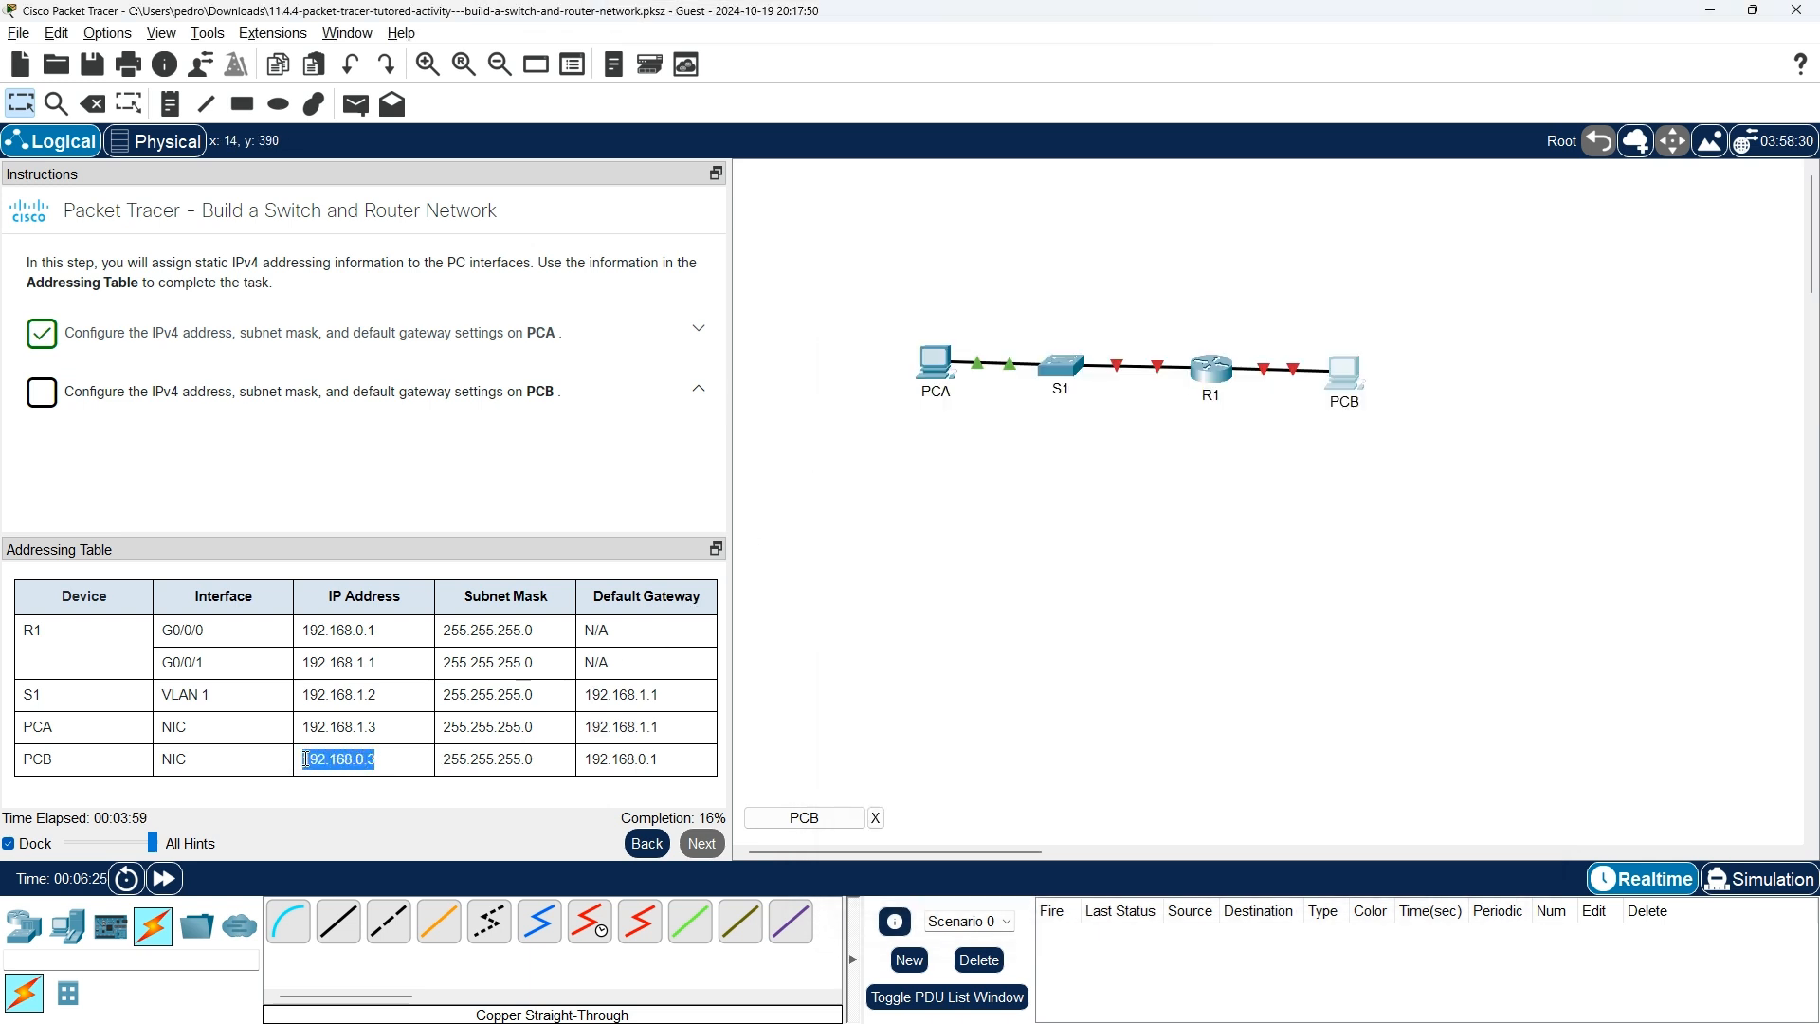
key(alt+Tab)
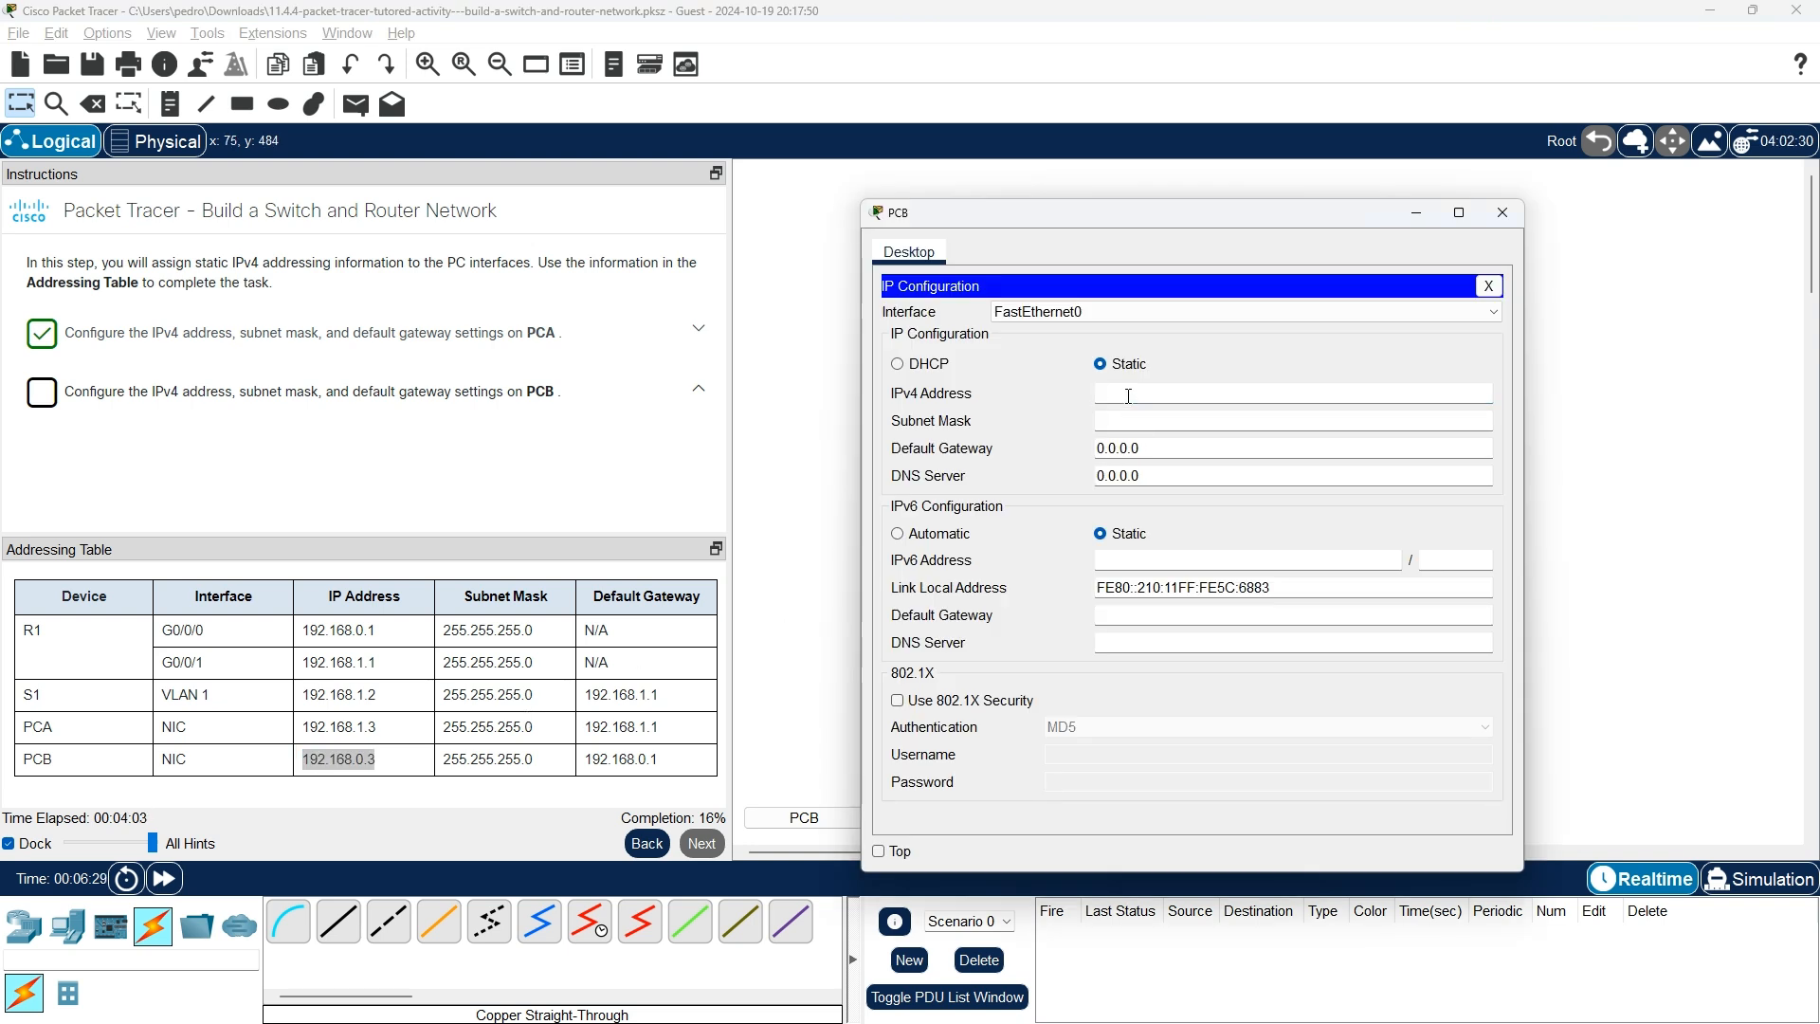
text(192.168.0.3)
key(Tab)
key(Tab)
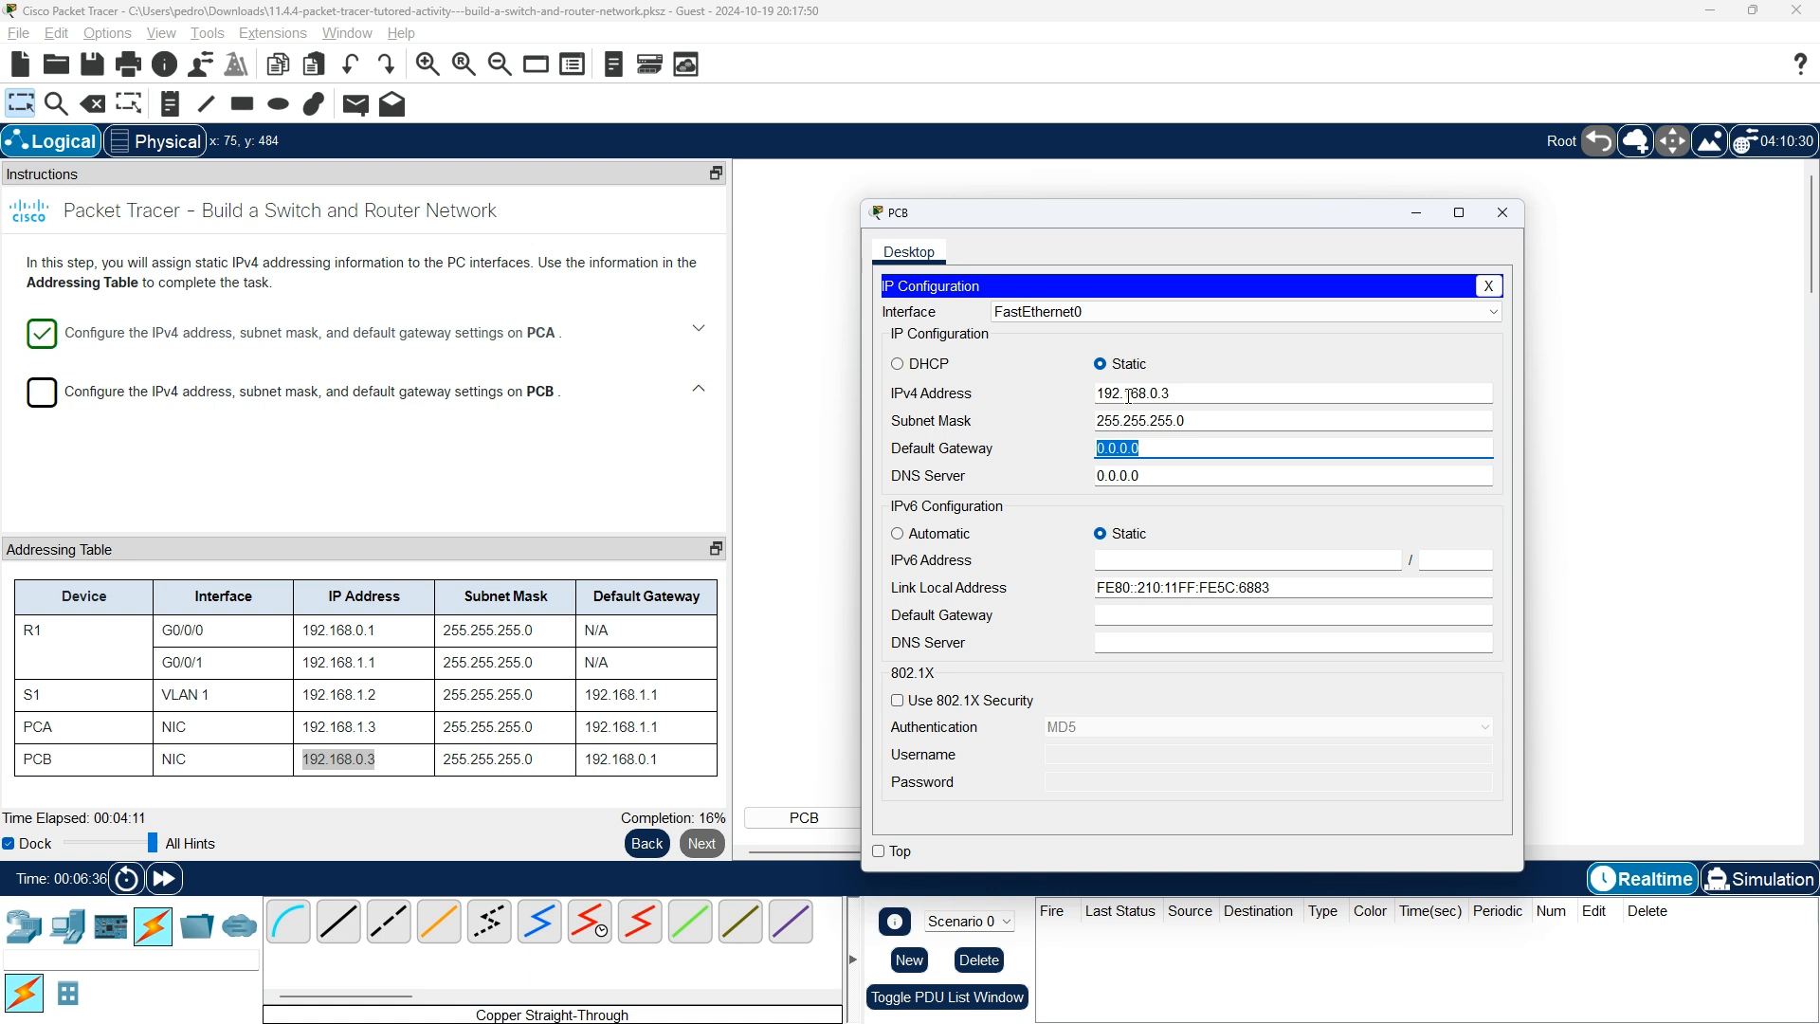
text(192.168.1.1)
key(BackSpace)
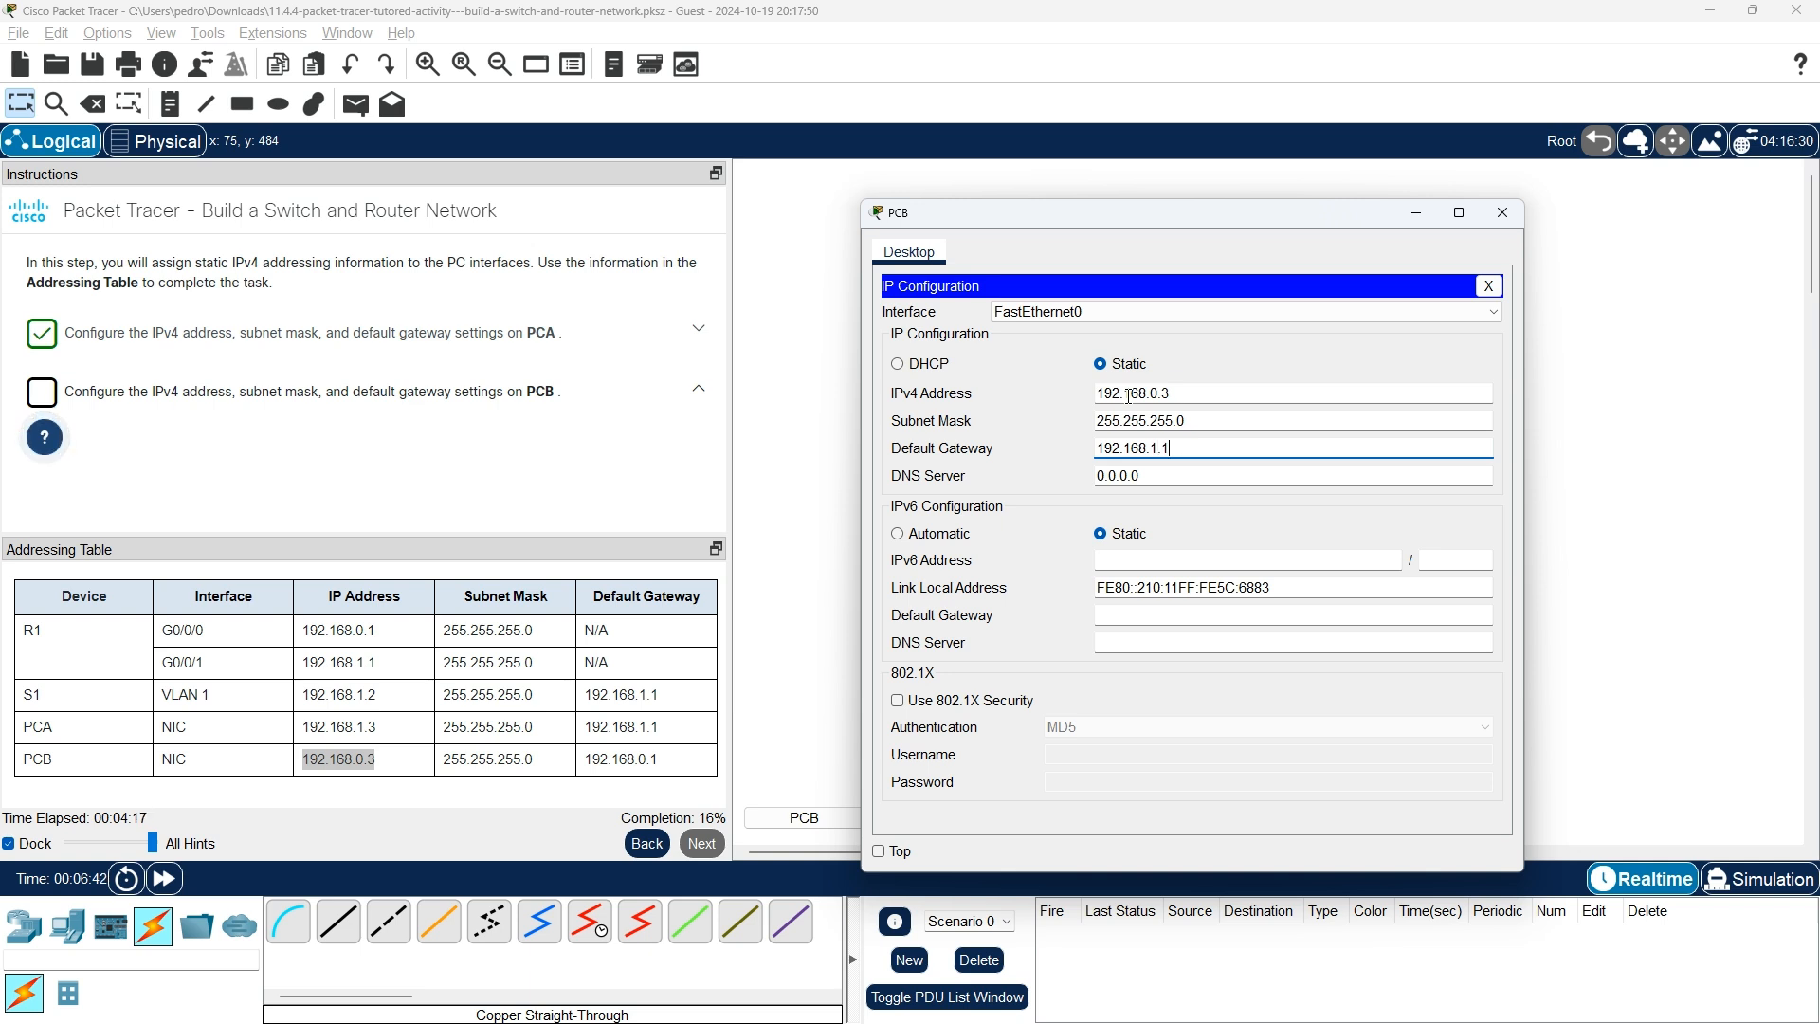
Recheck PCB's default gateway entry, moving between it and the DNS server fields.
click(1234, 477)
click(1218, 451)
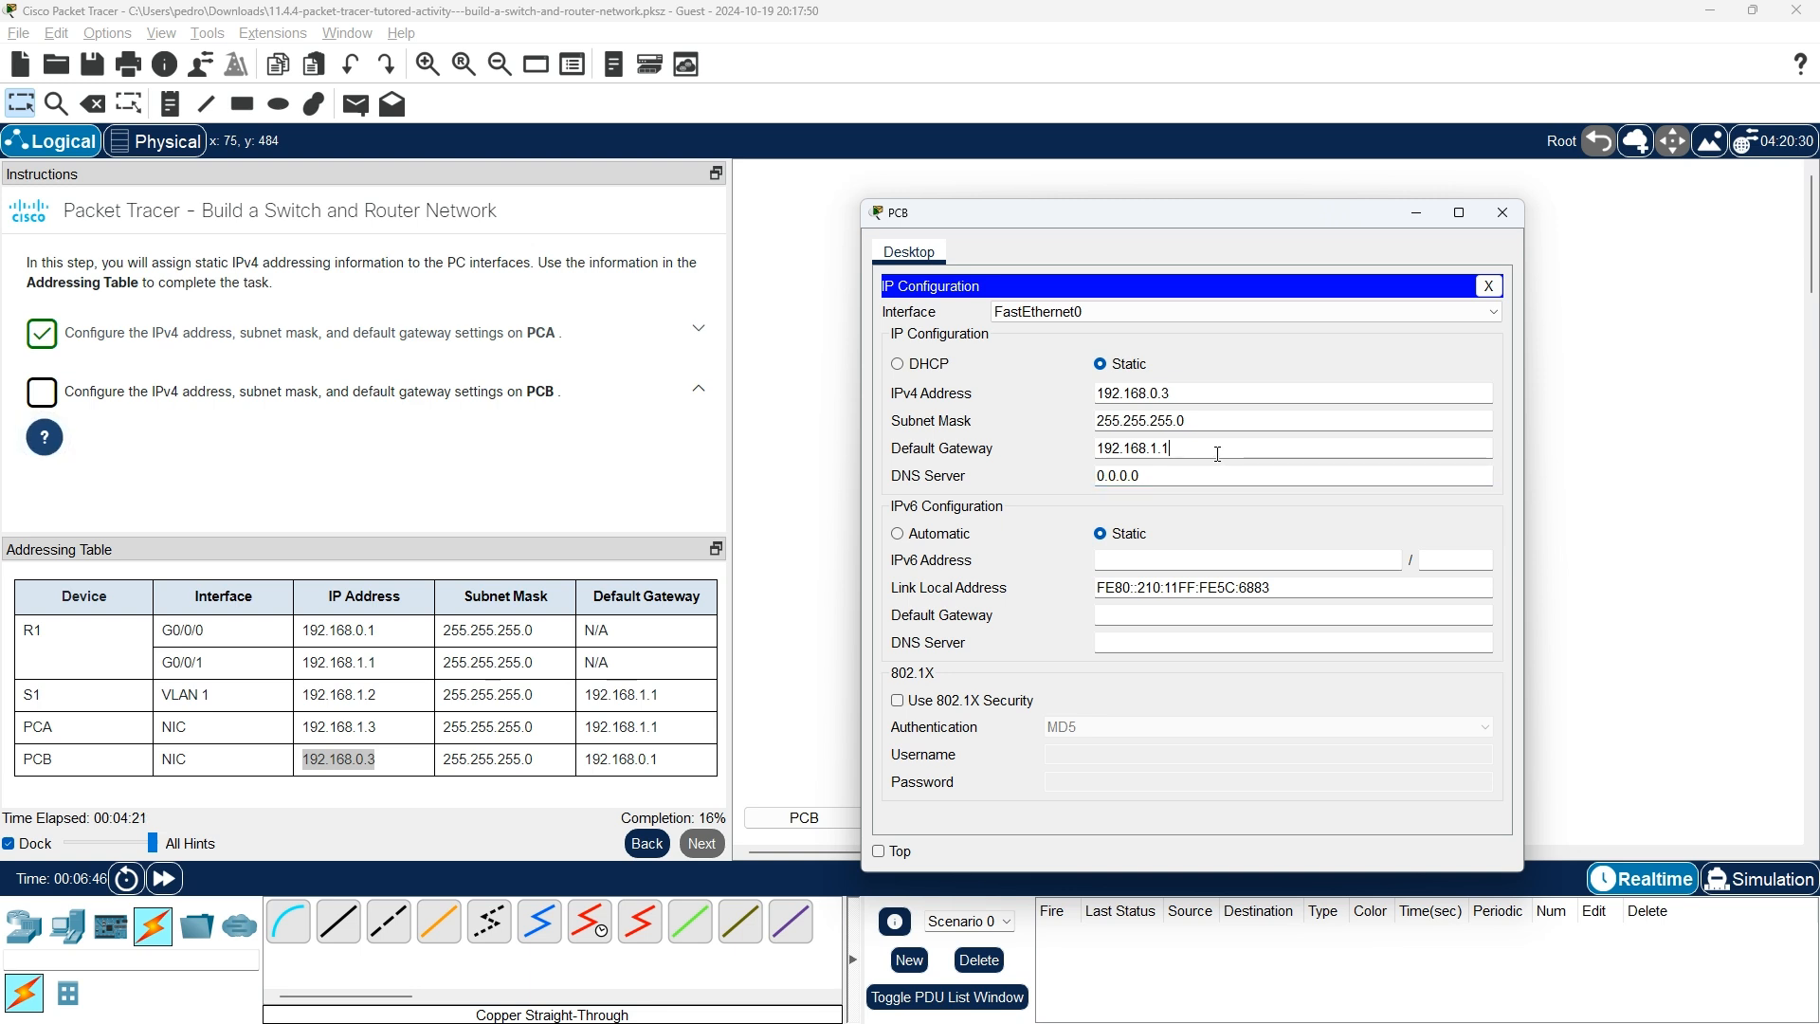
click(1218, 453)
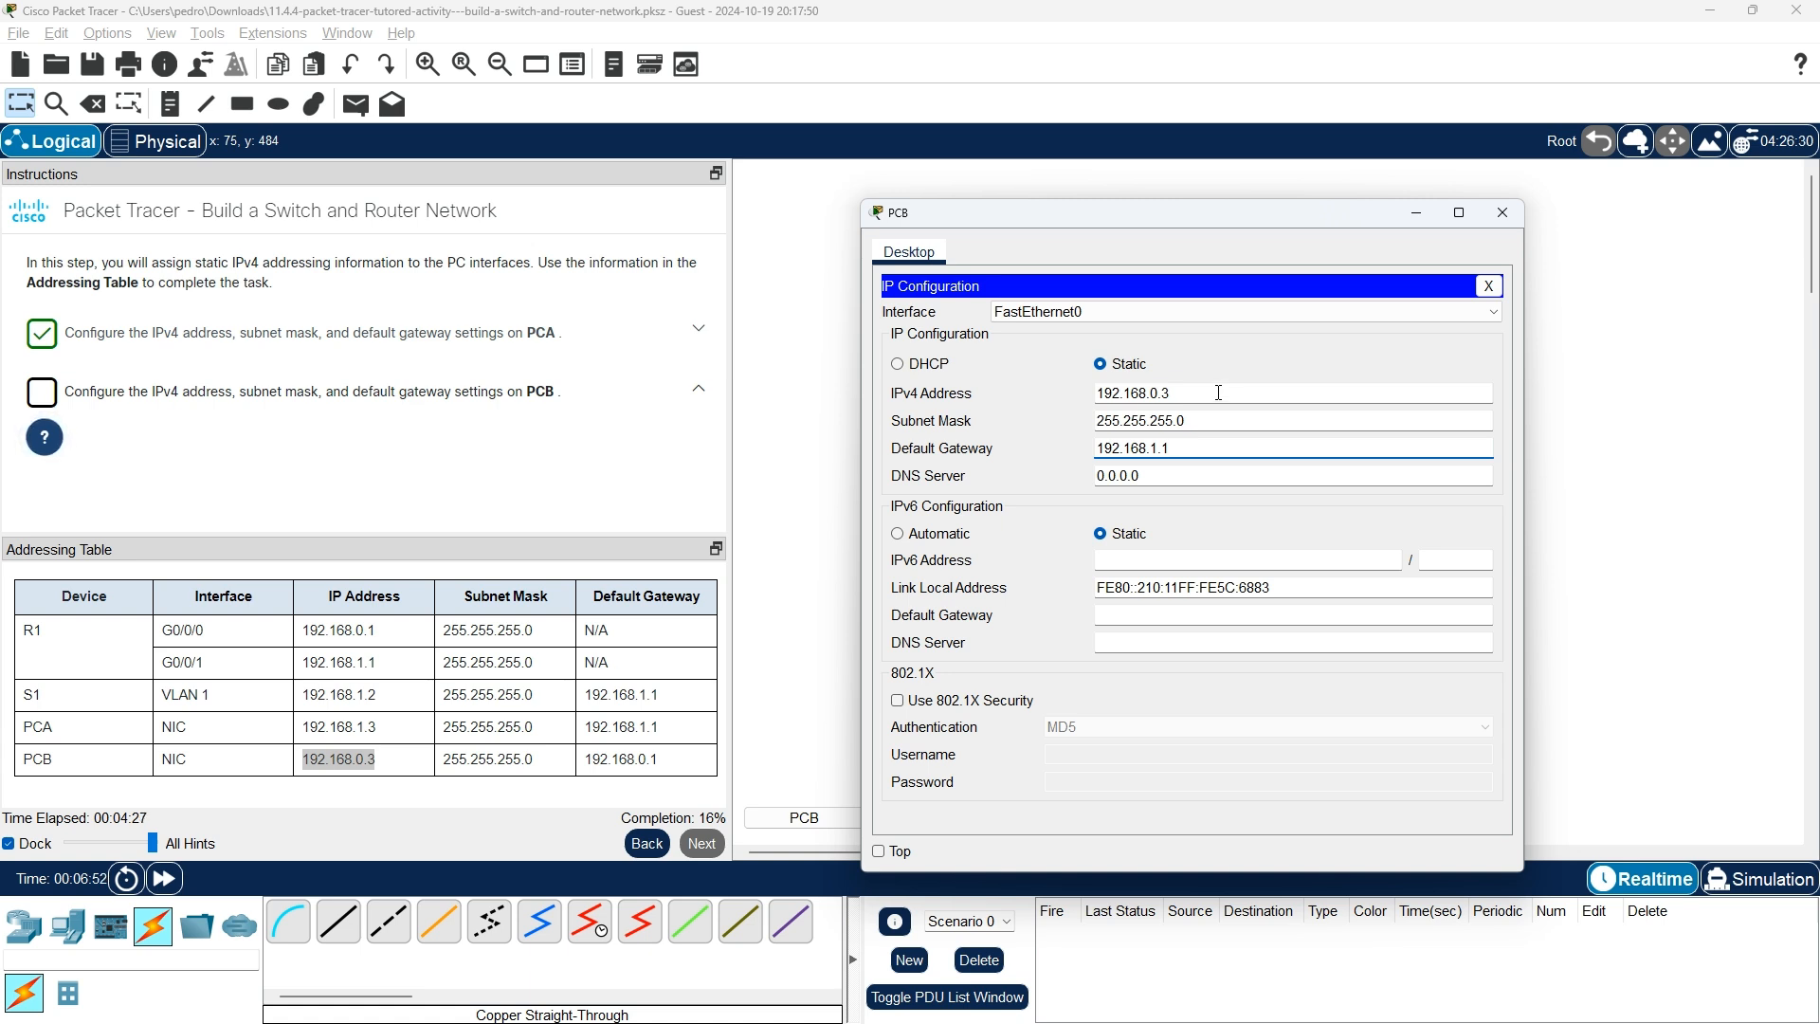
click(1243, 473)
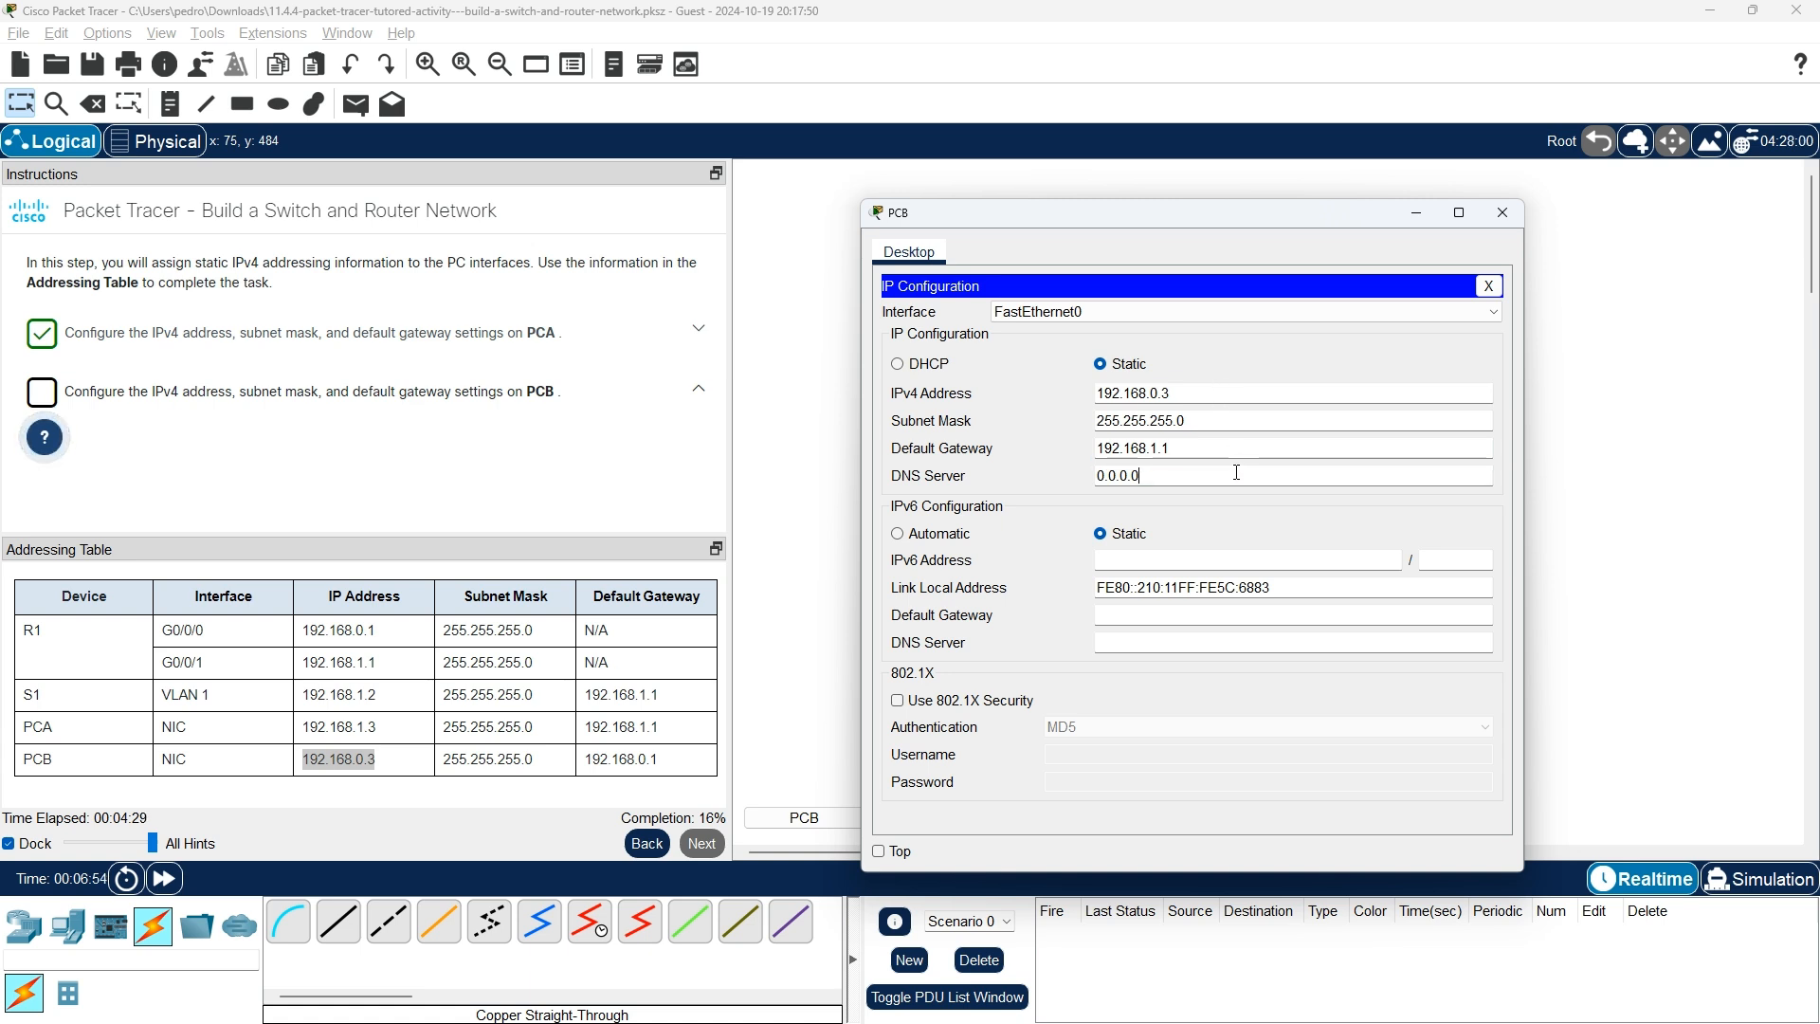
click(1160, 641)
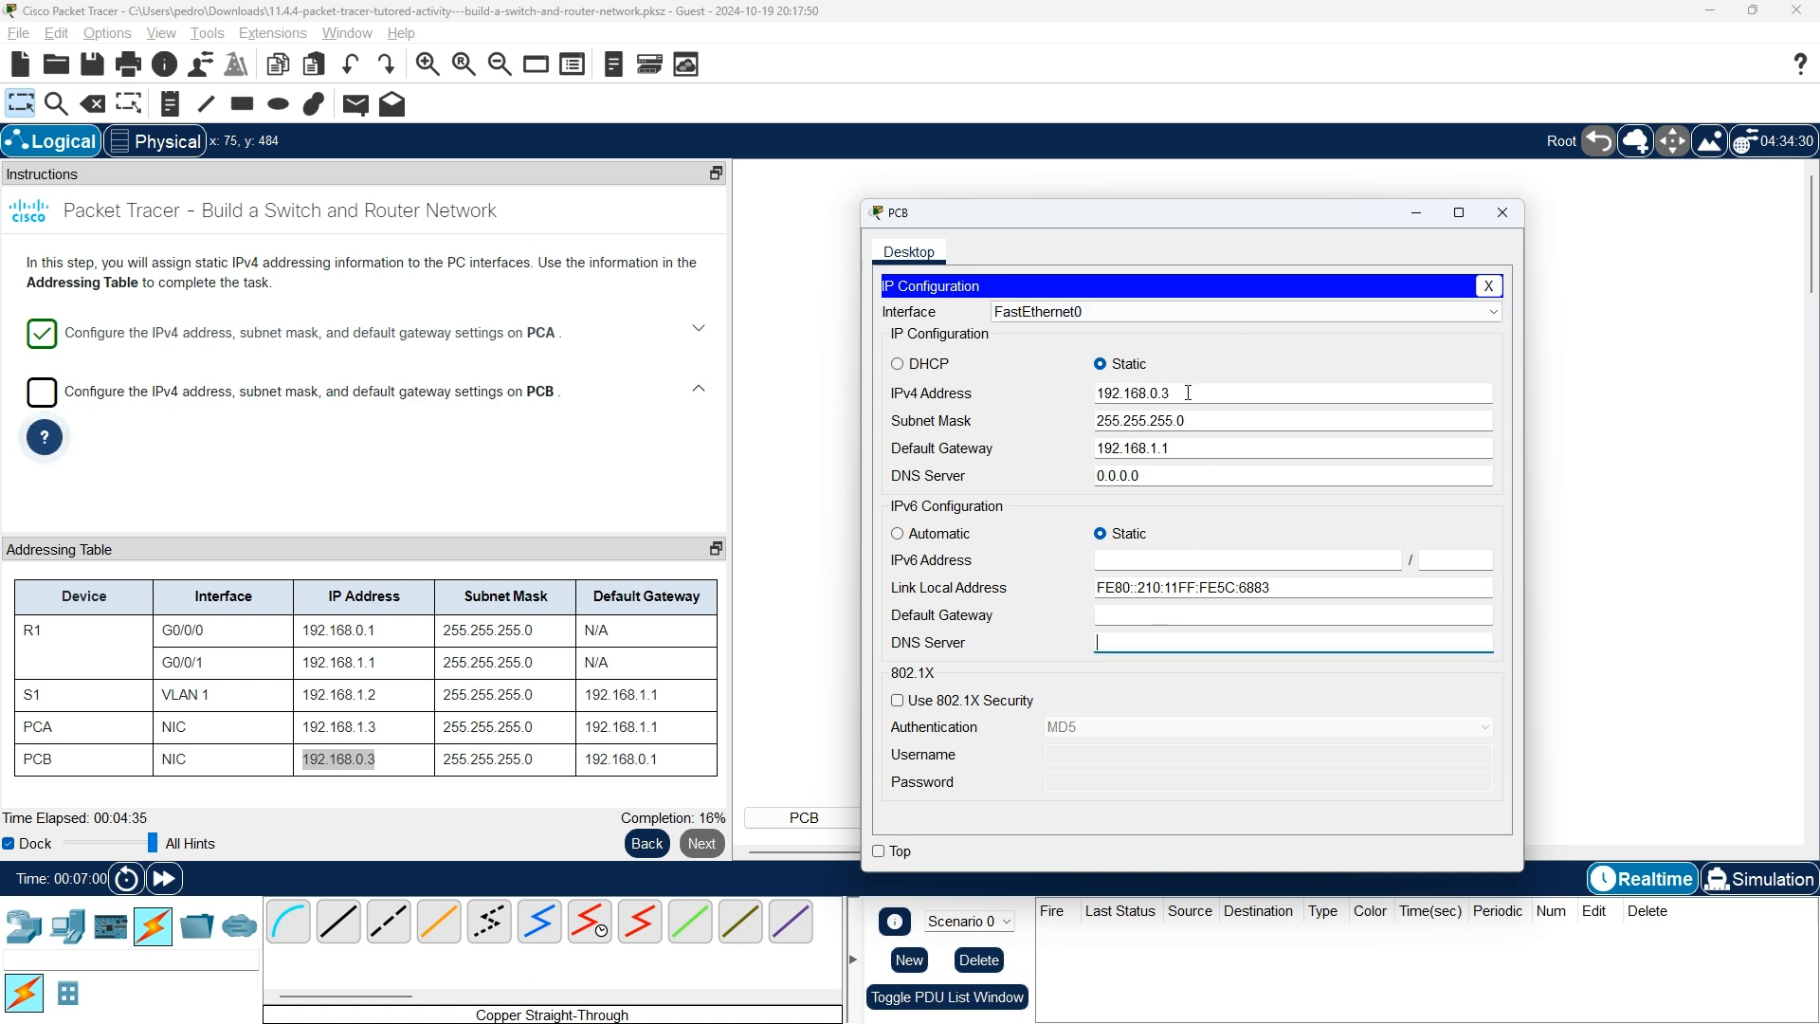
click(1191, 417)
click(1193, 449)
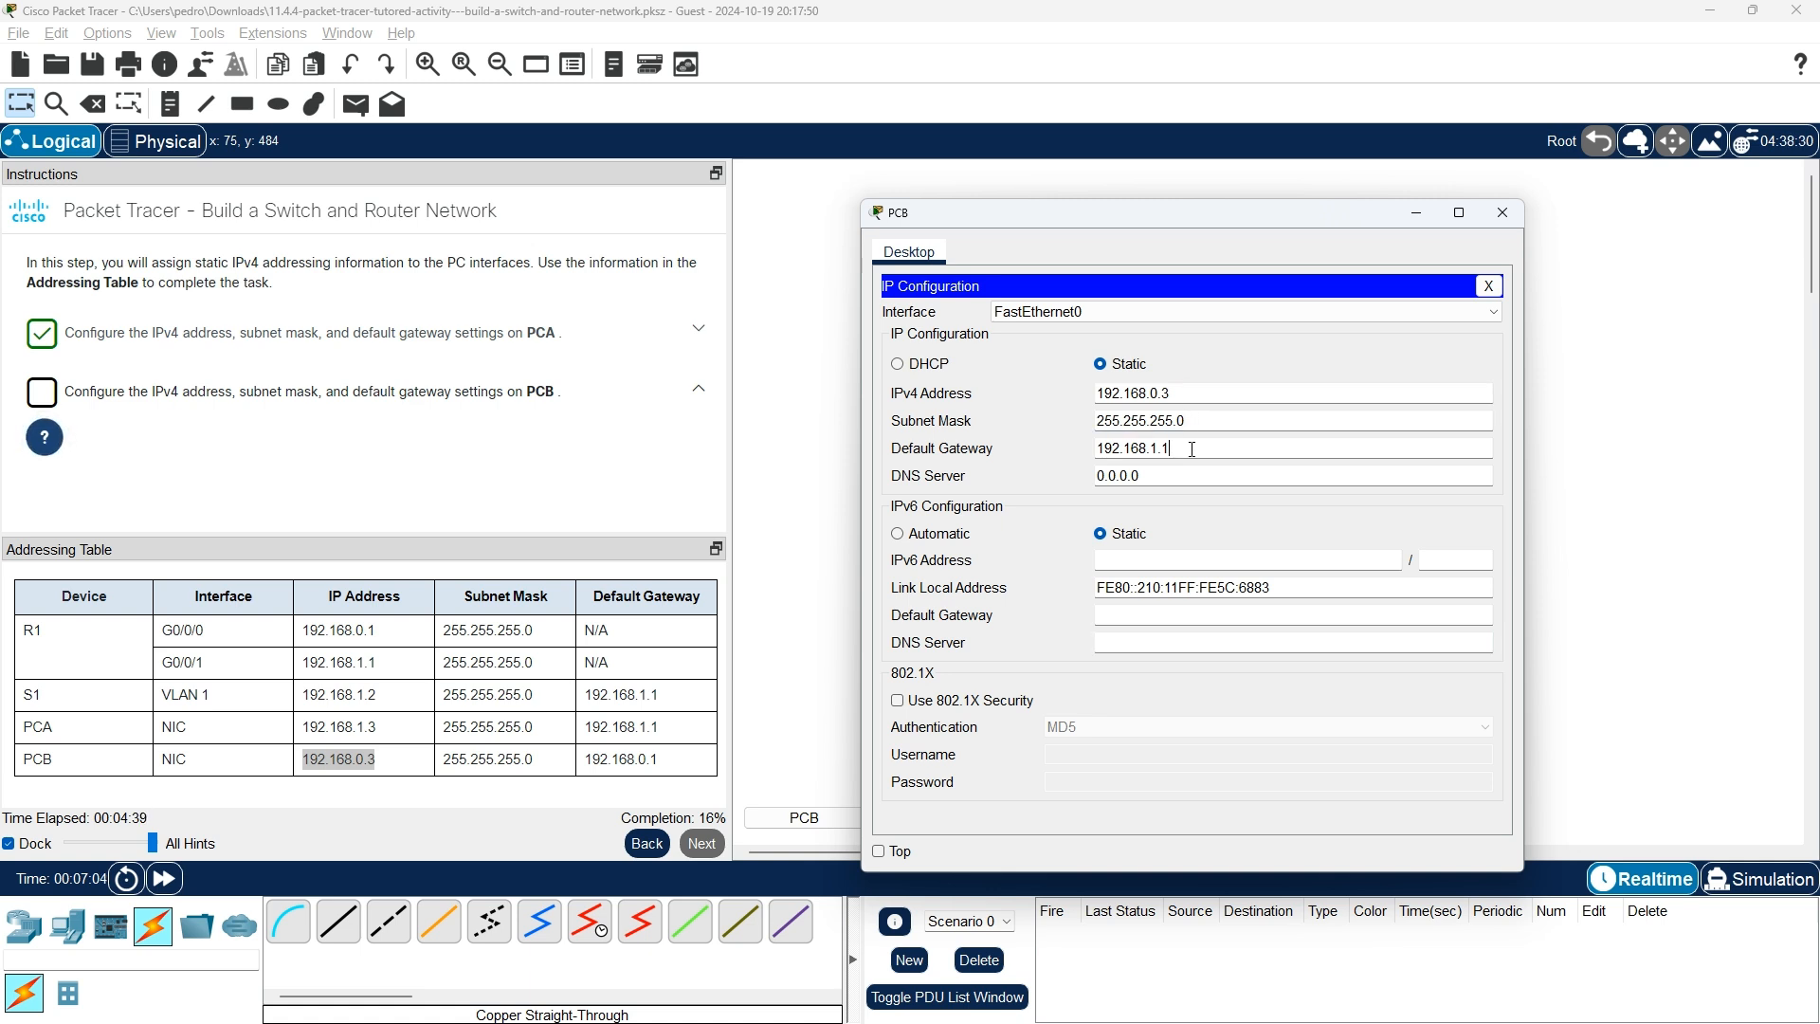
Reopen PCB's IP Configuration and clear its IPv4 address.
click(1501, 212)
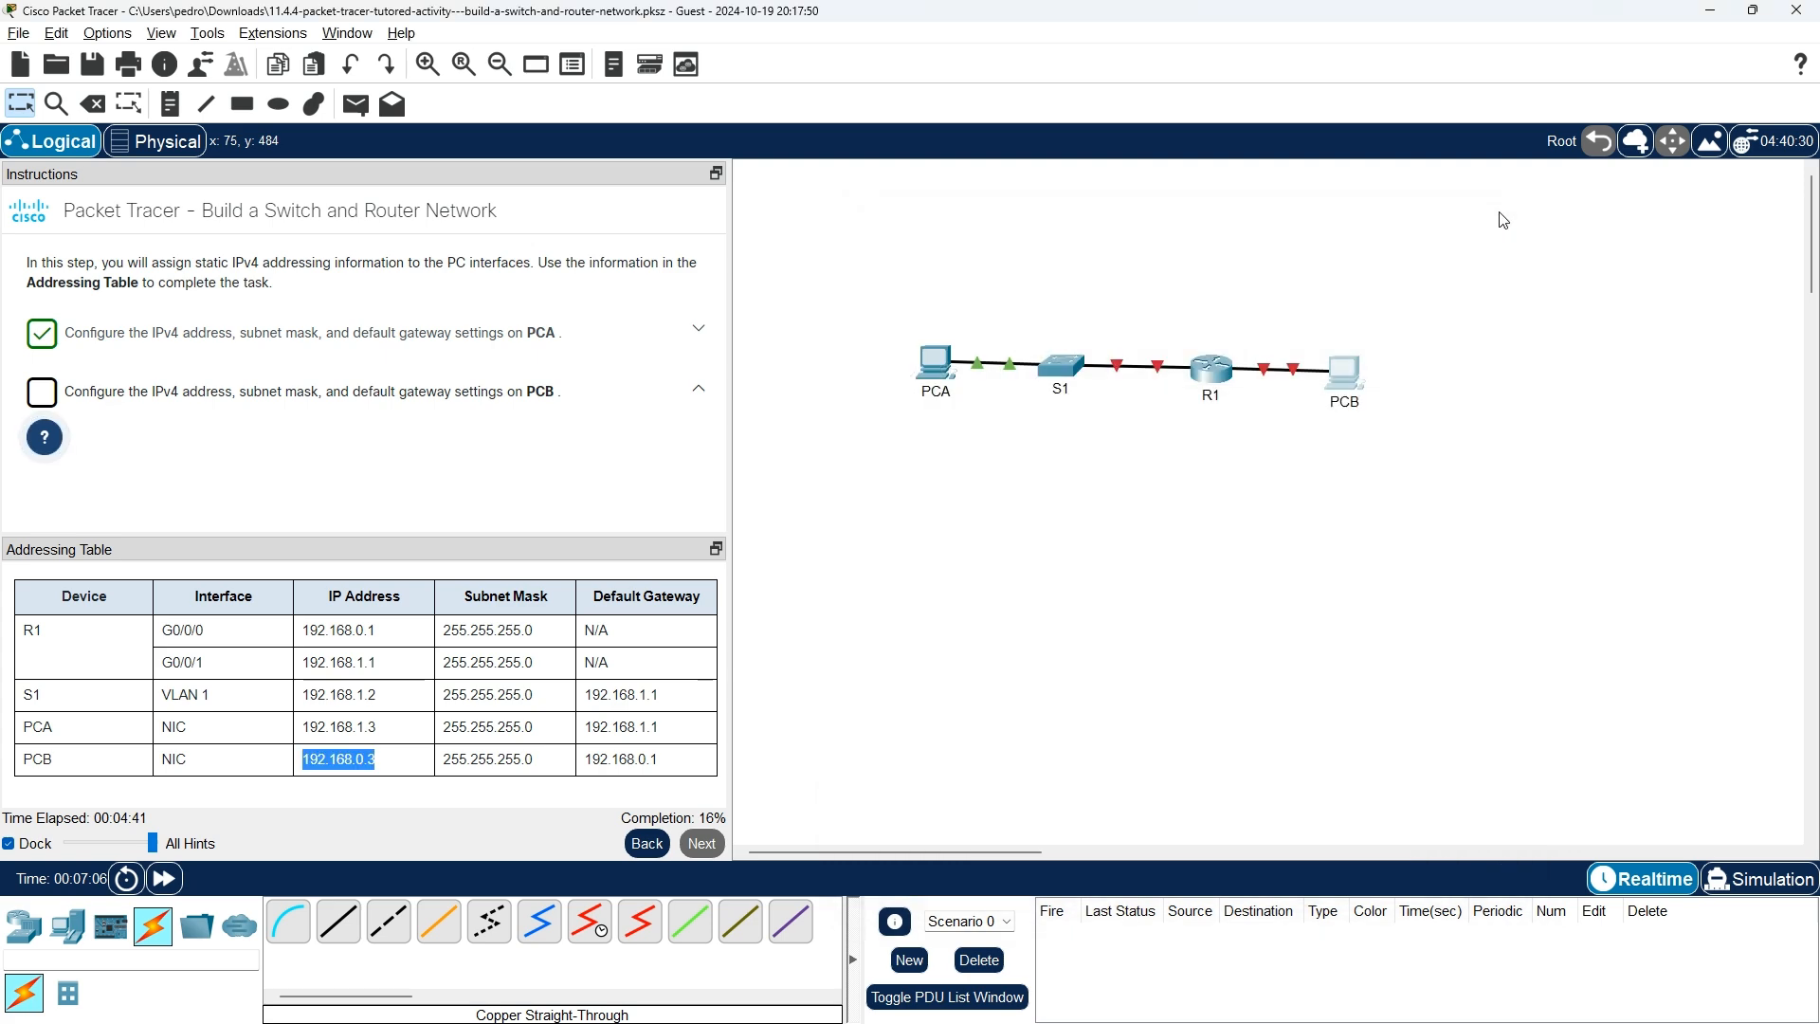
click(1344, 371)
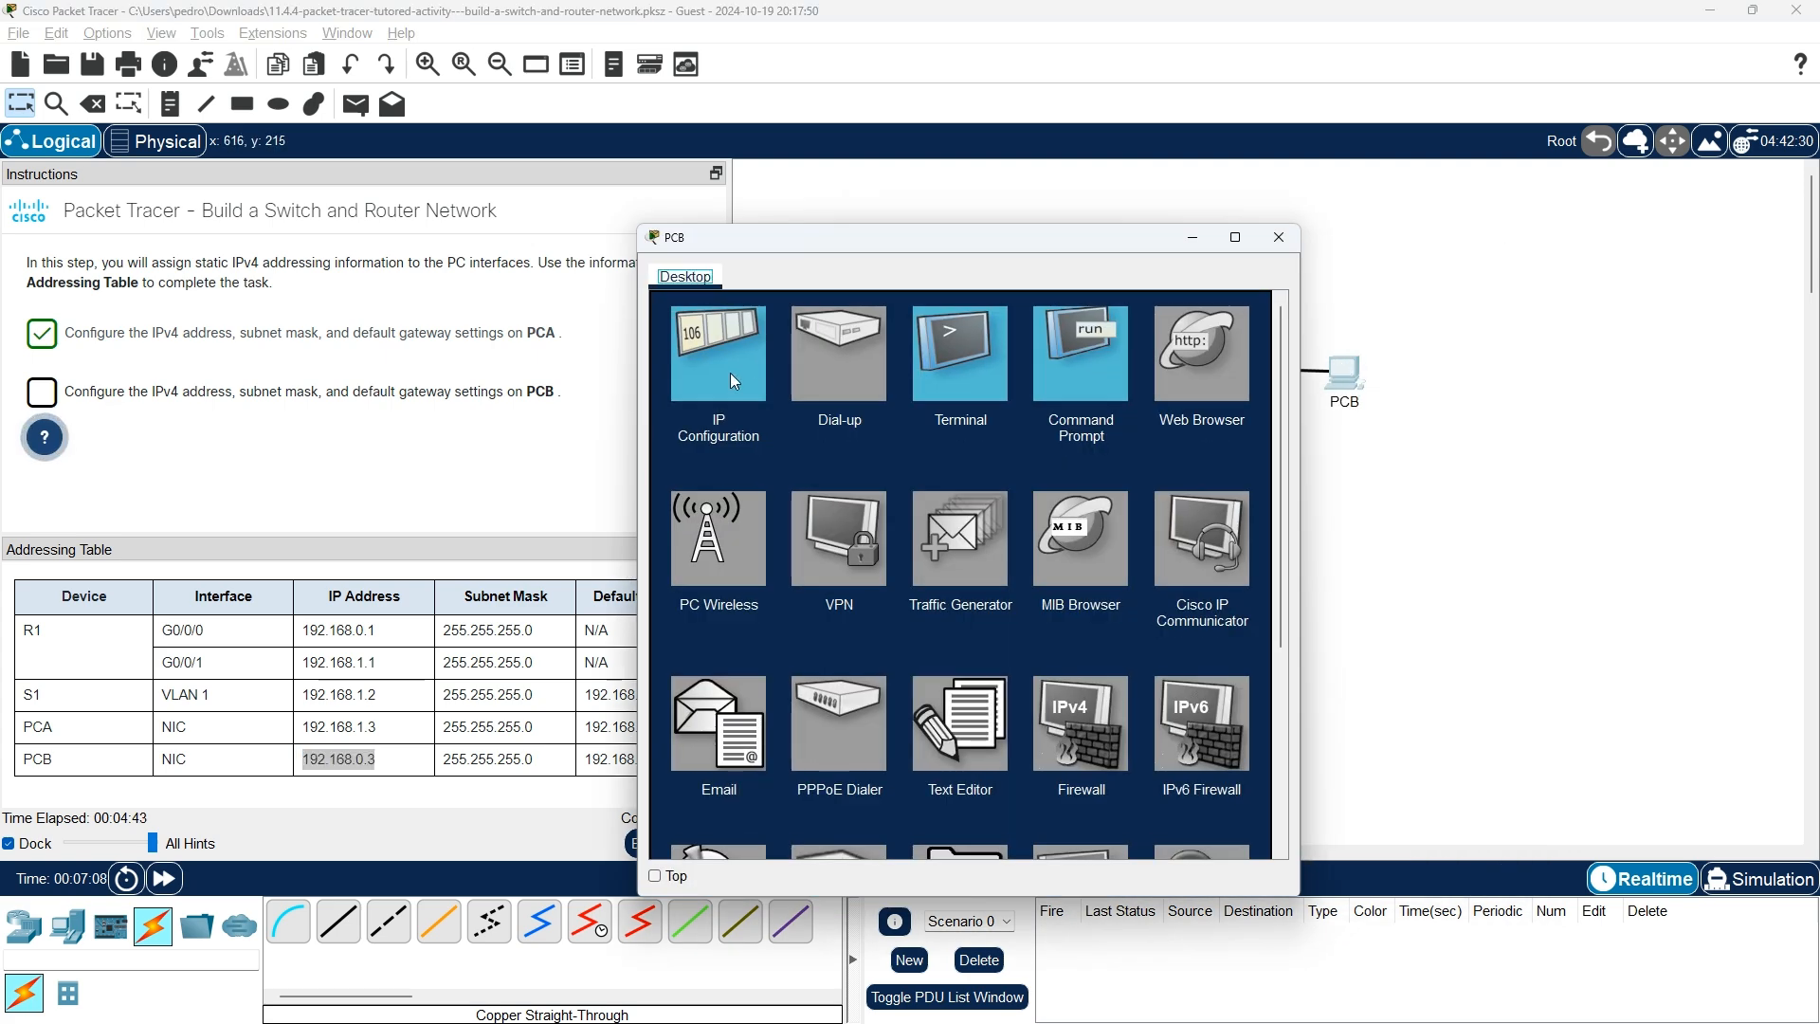
click(731, 373)
drag(868, 237, 1096, 175)
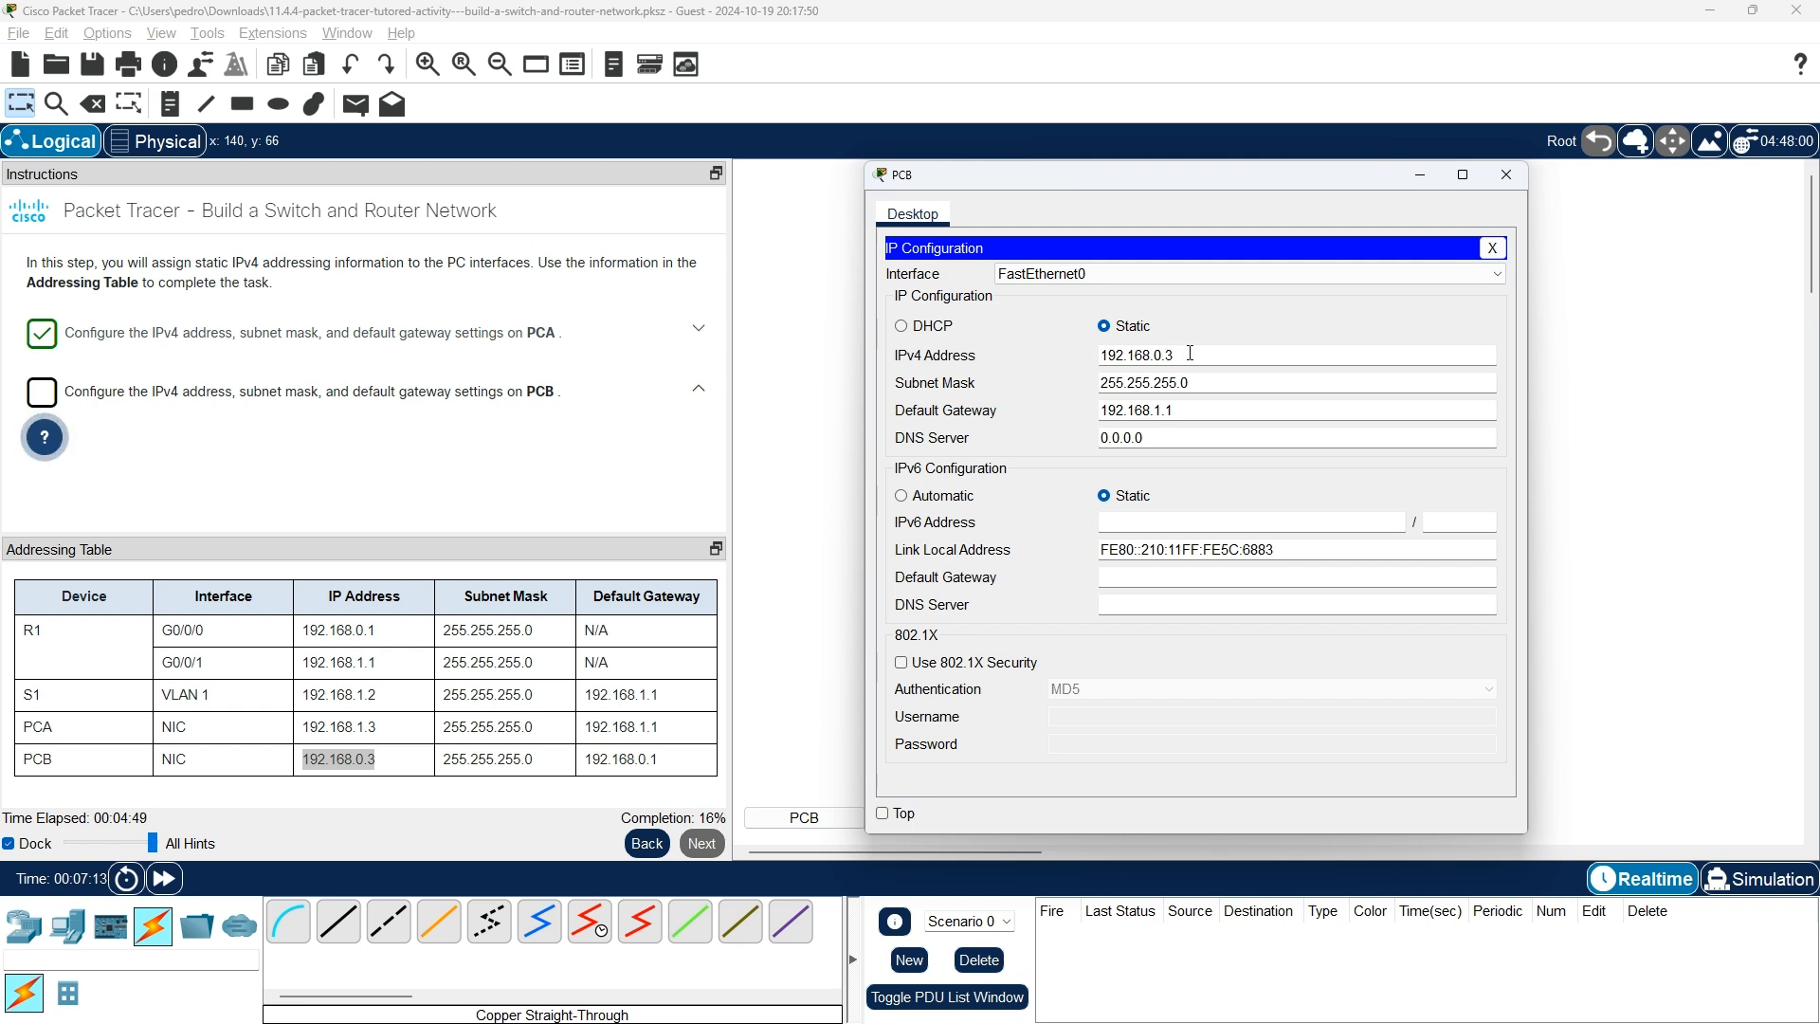
drag(1190, 352, 1083, 349)
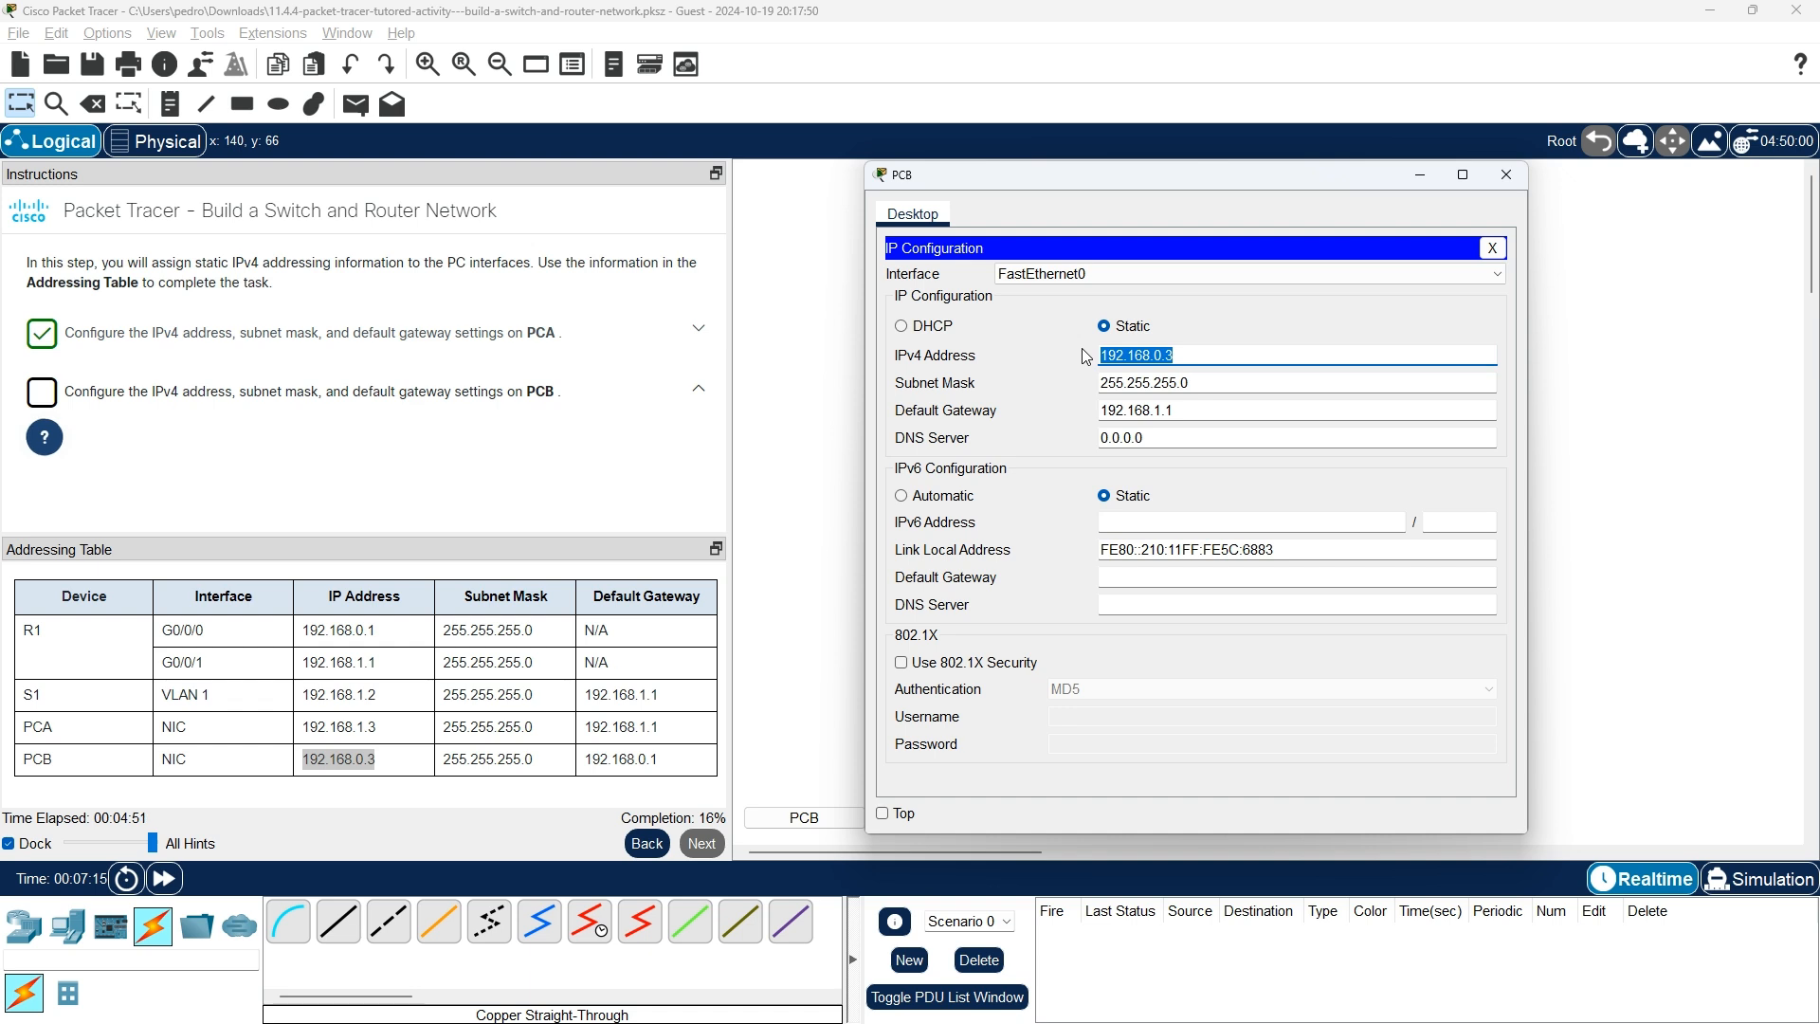
key(BackSpace)
click(346, 756)
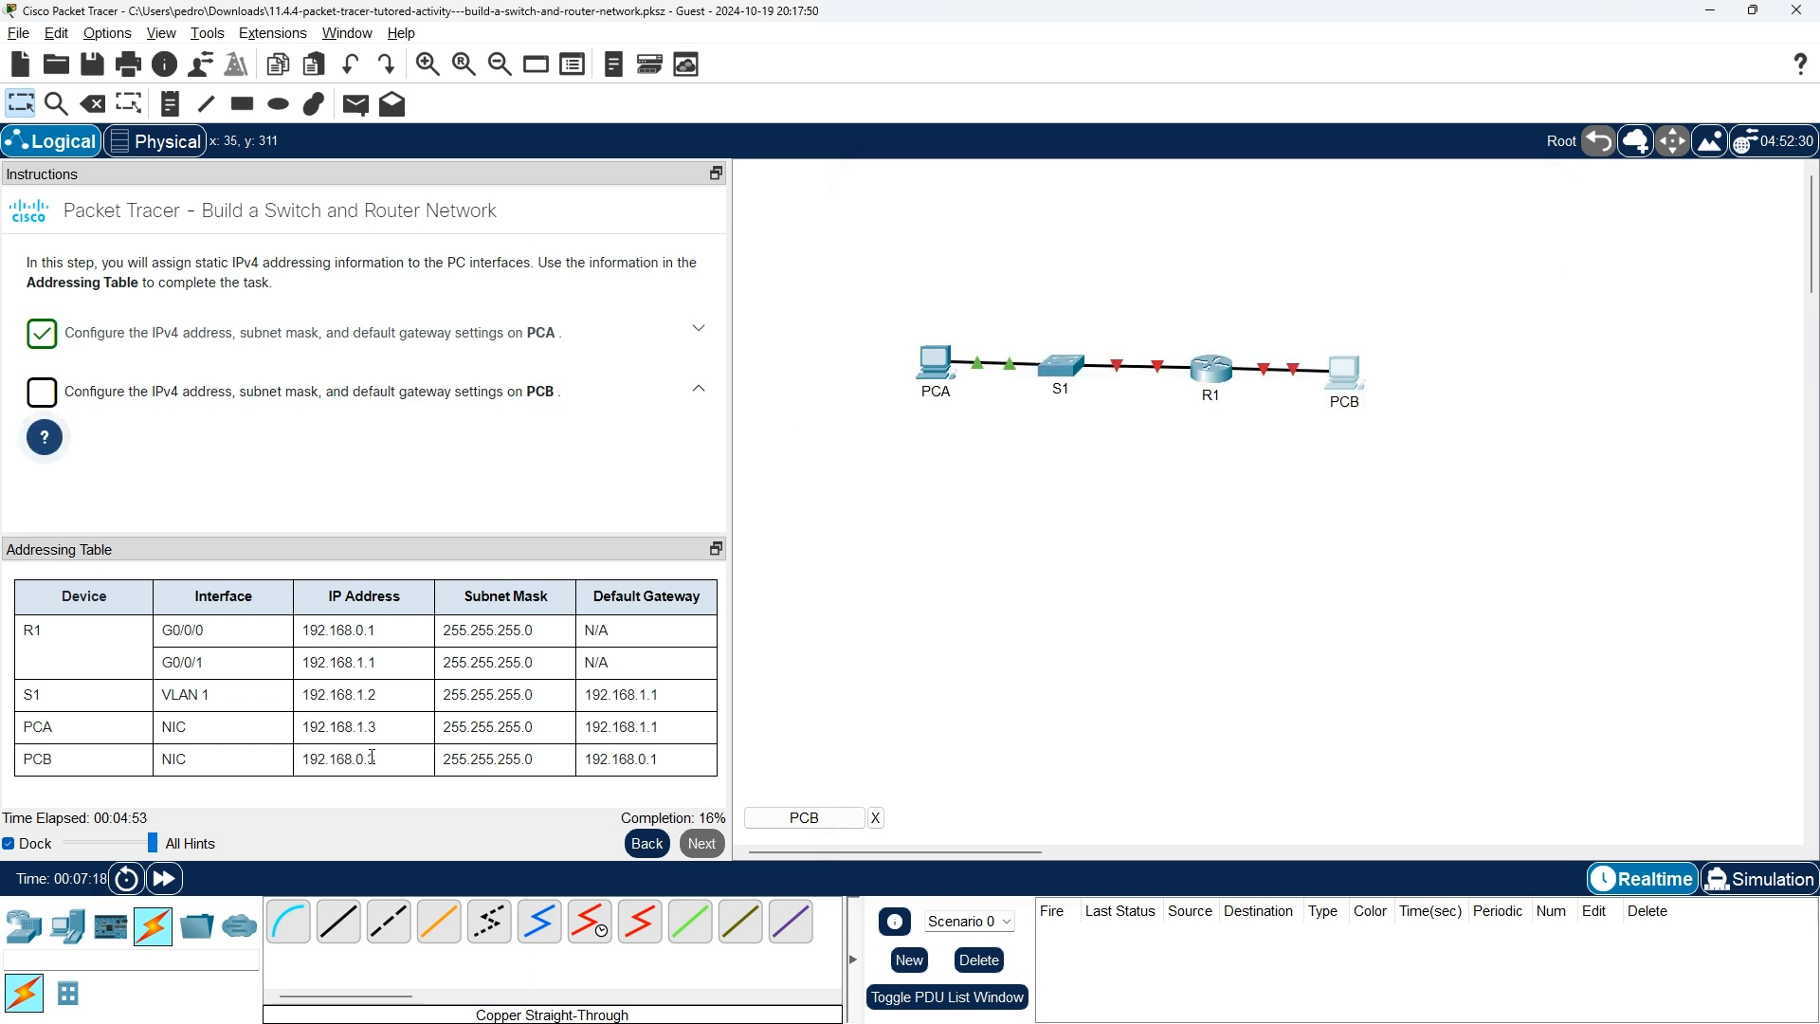
Paste 192.168.0.3 from the addressing table as PCB's IPv4 address.
drag(374, 758, 319, 755)
right_click(318, 760)
click(369, 773)
click(803, 817)
click(1223, 356)
key(ctrl+v)
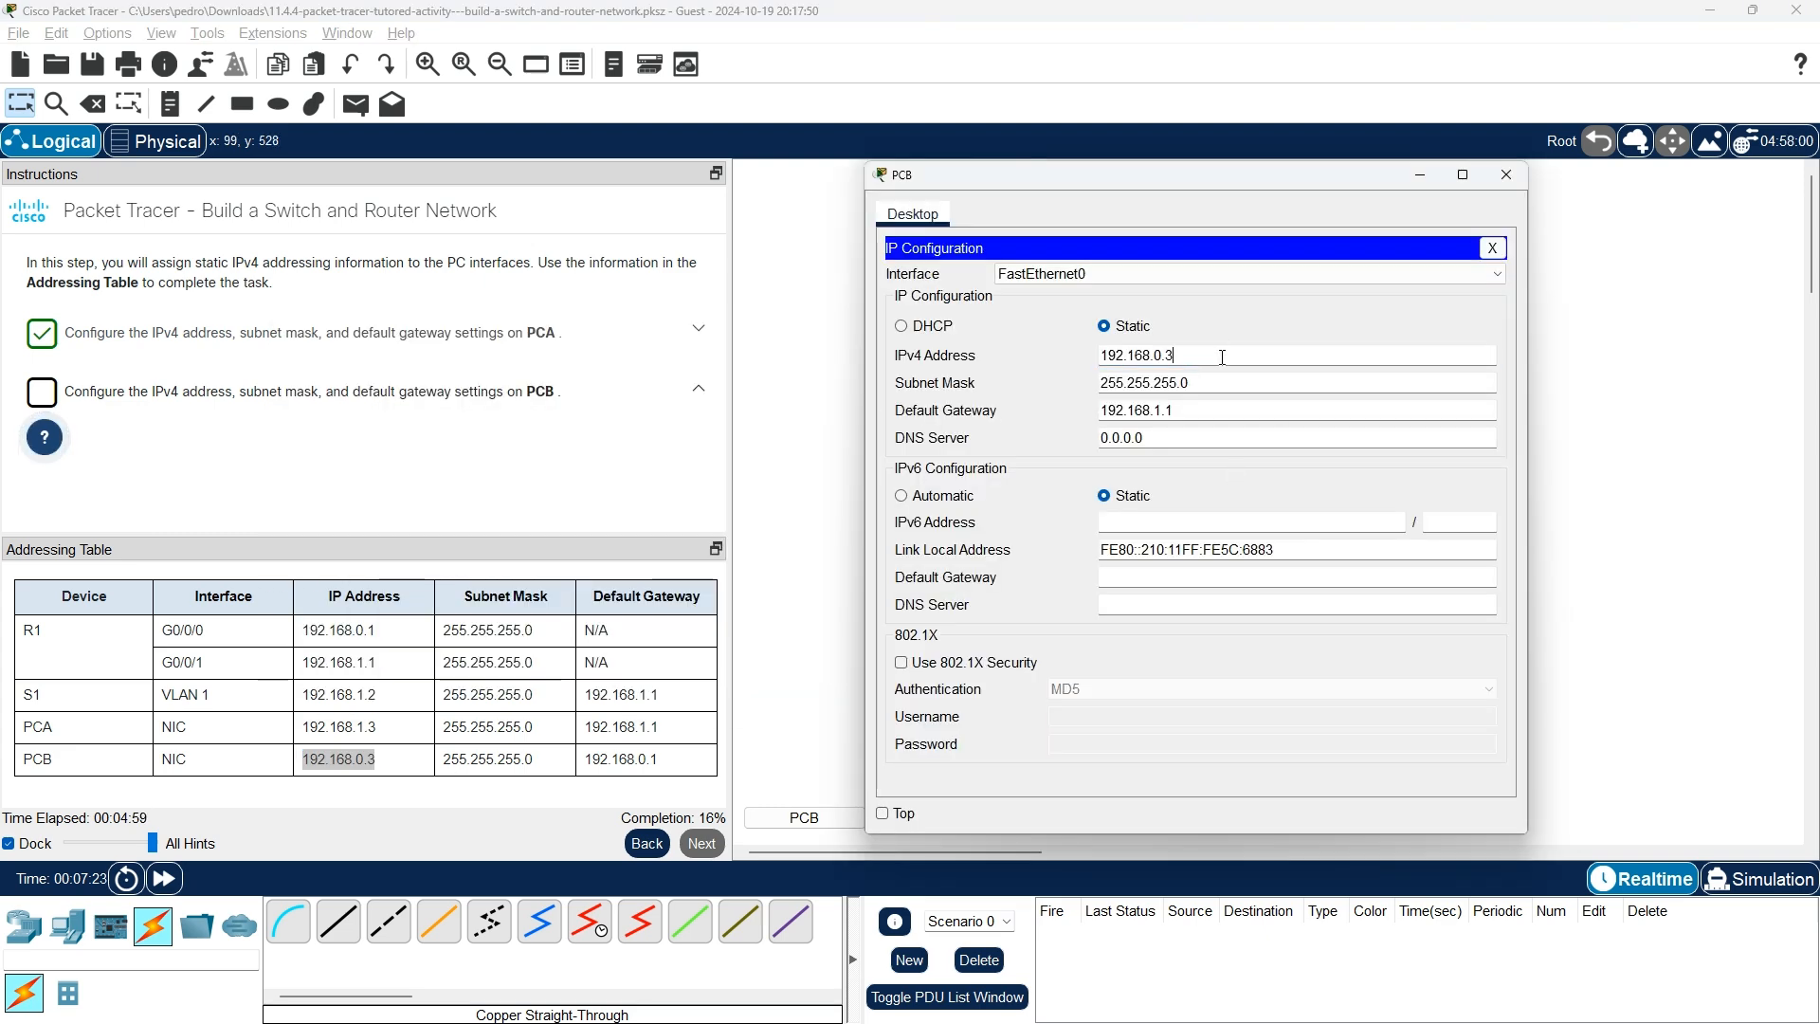
Correct PCB's default gateway to 192.168.0.1 and close its window.
click(1222, 382)
click(1197, 414)
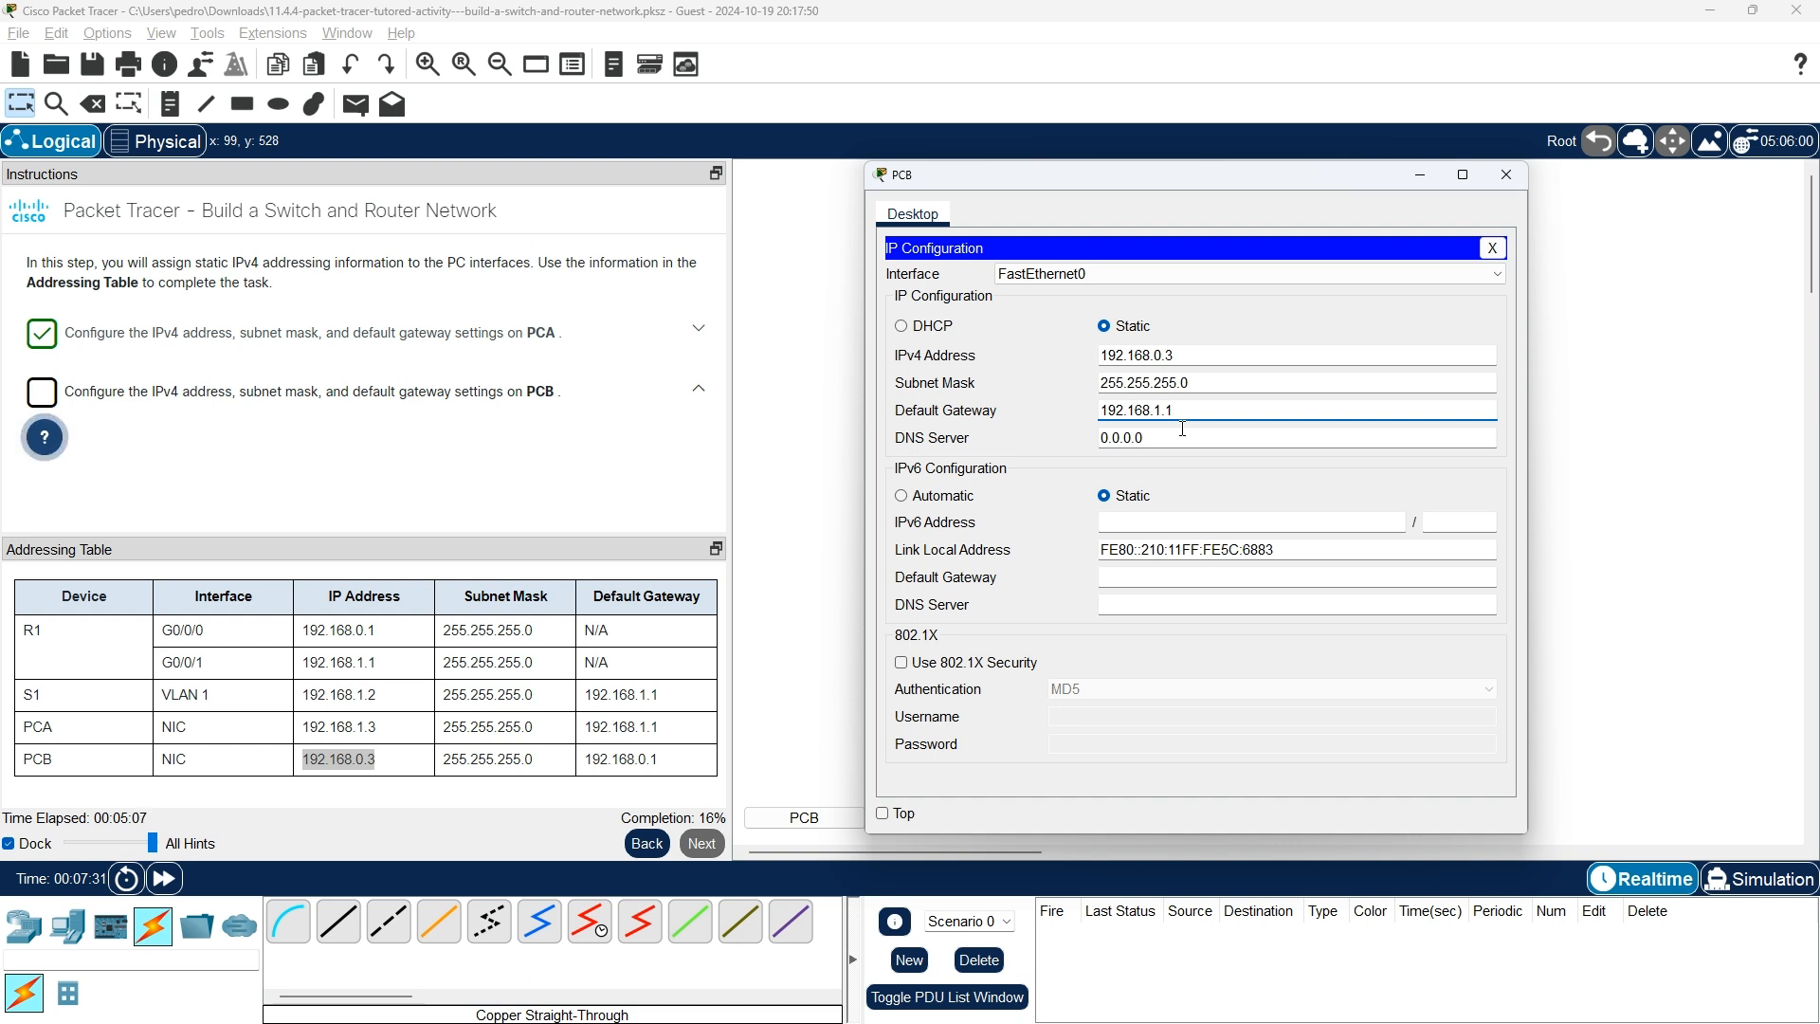
click(1170, 408)
key(BackSpace)
text(0)
click(1241, 389)
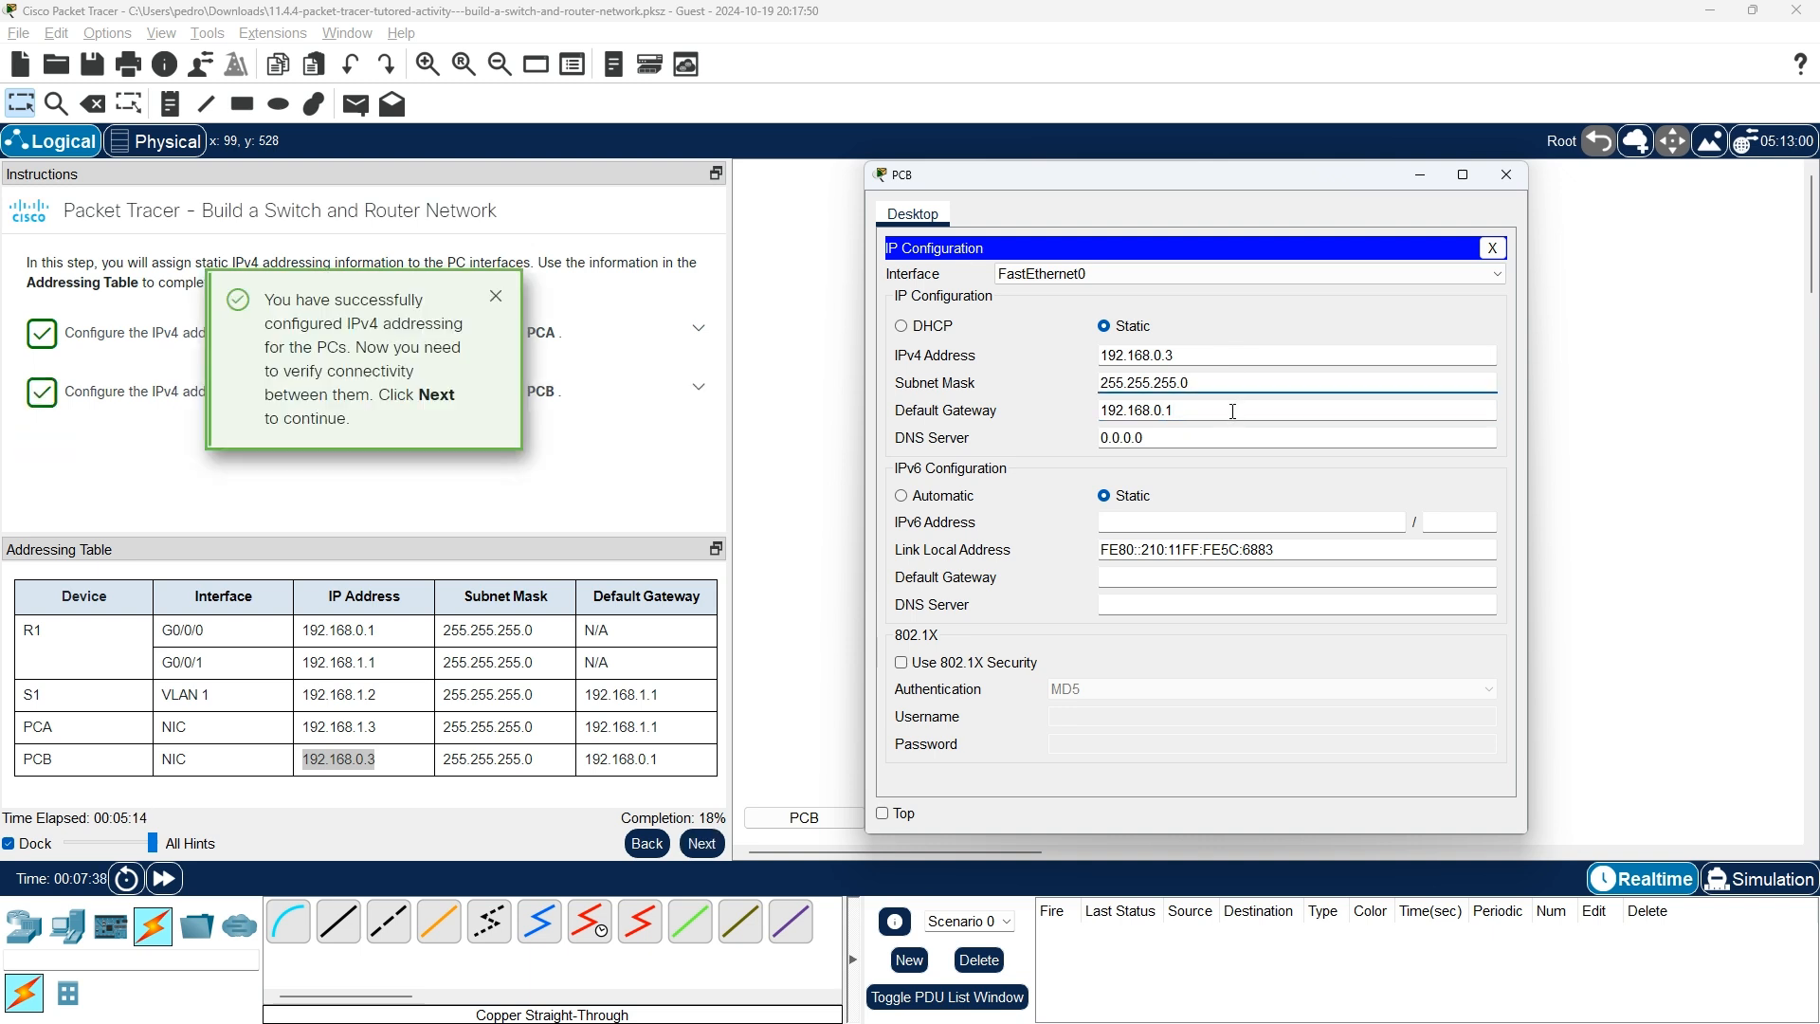
click(1504, 173)
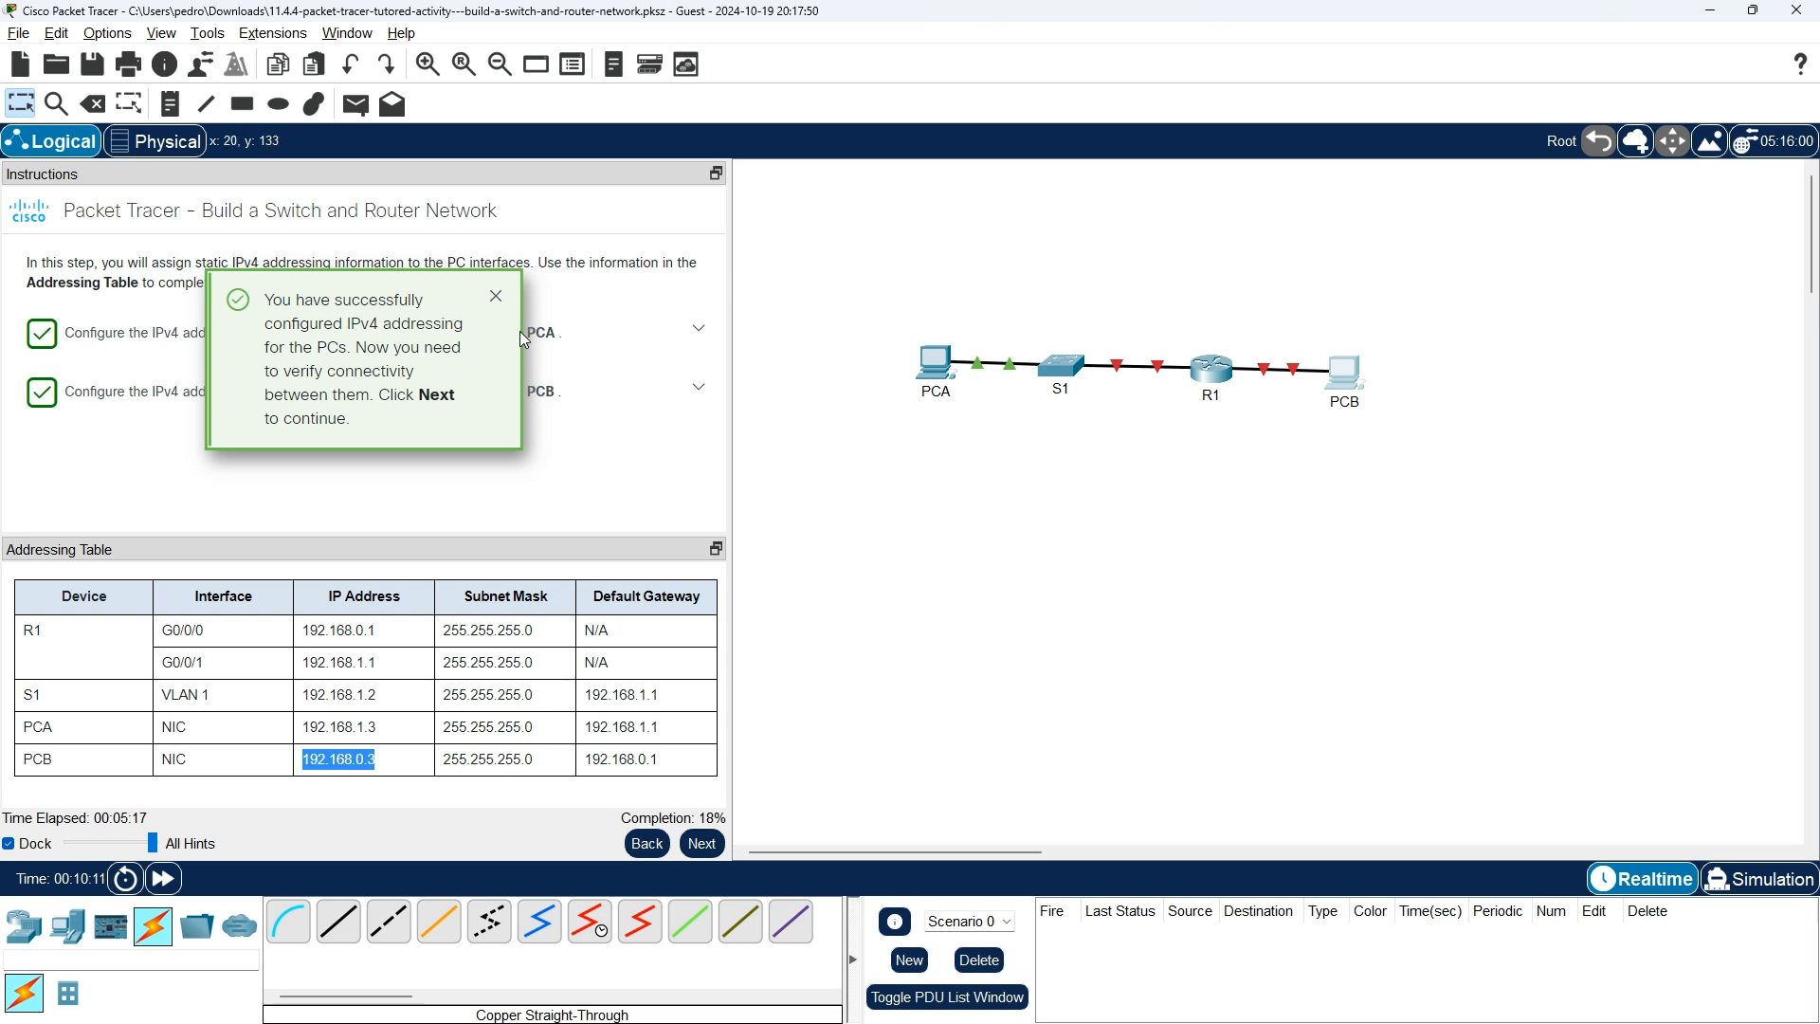
Run ping 192.168.0.3 from PCA's Command Prompt and dismiss the failure tutor message.
click(704, 846)
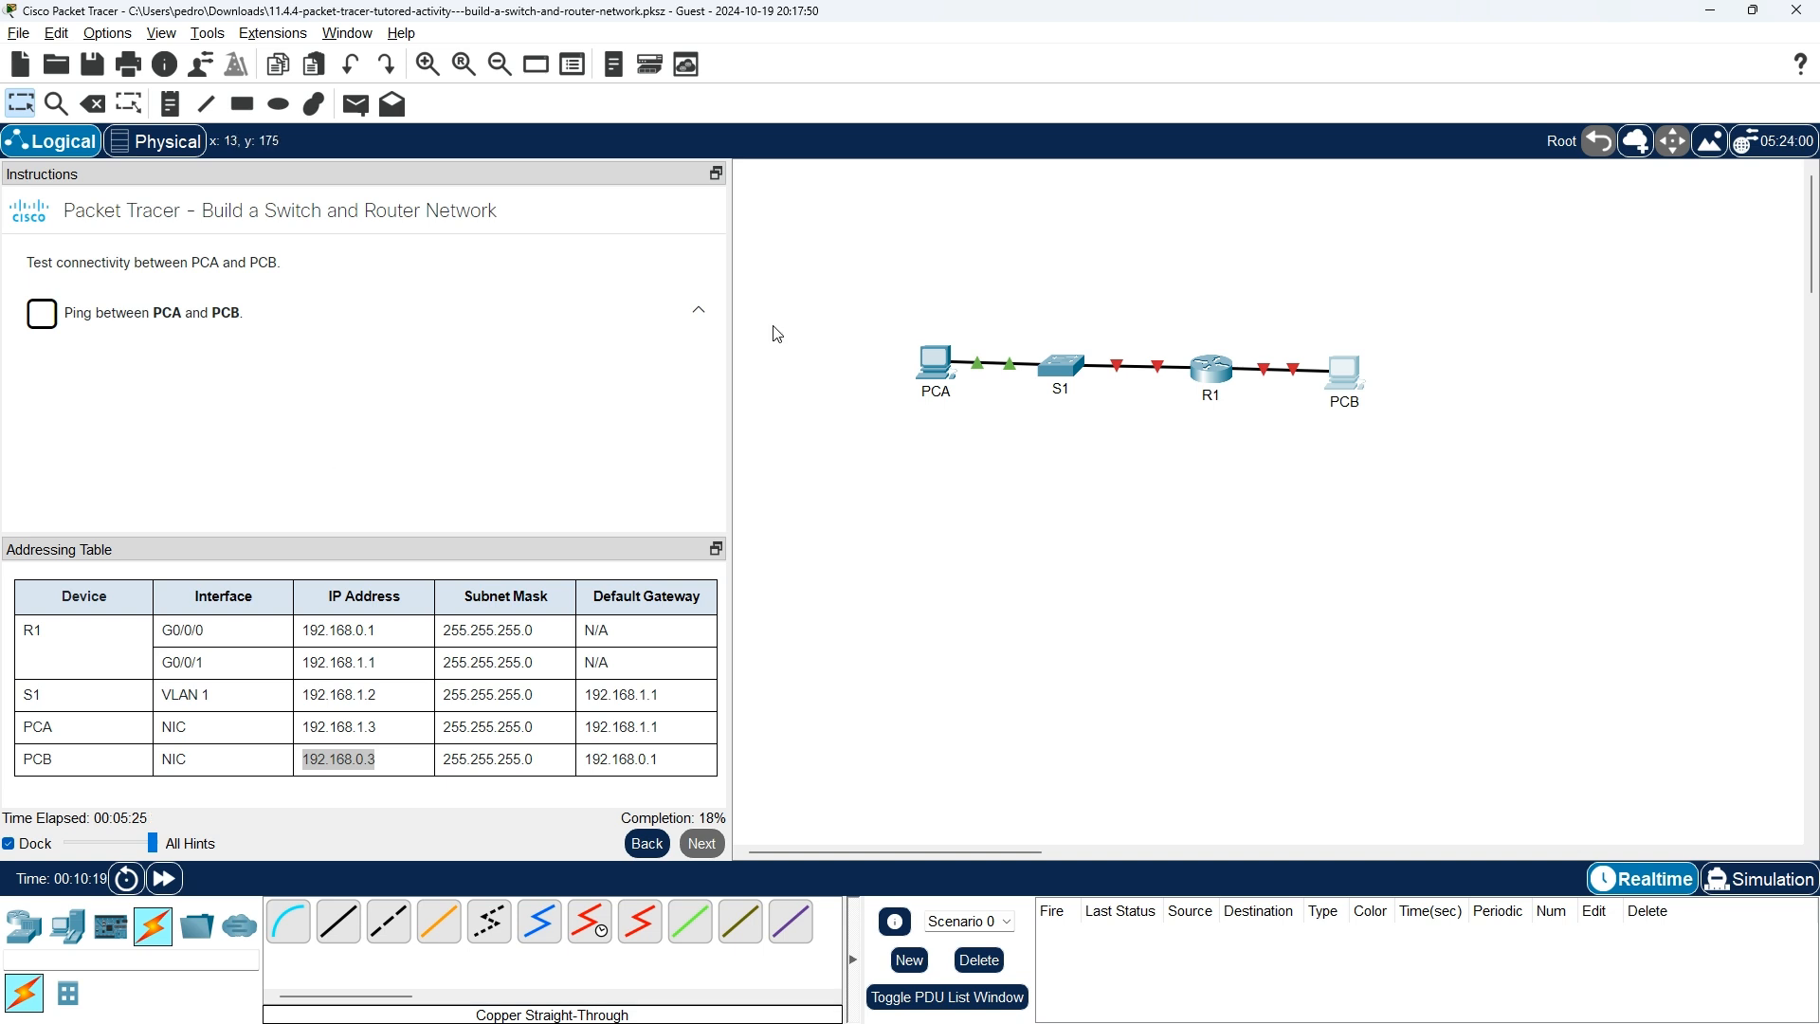
click(934, 368)
click(1074, 370)
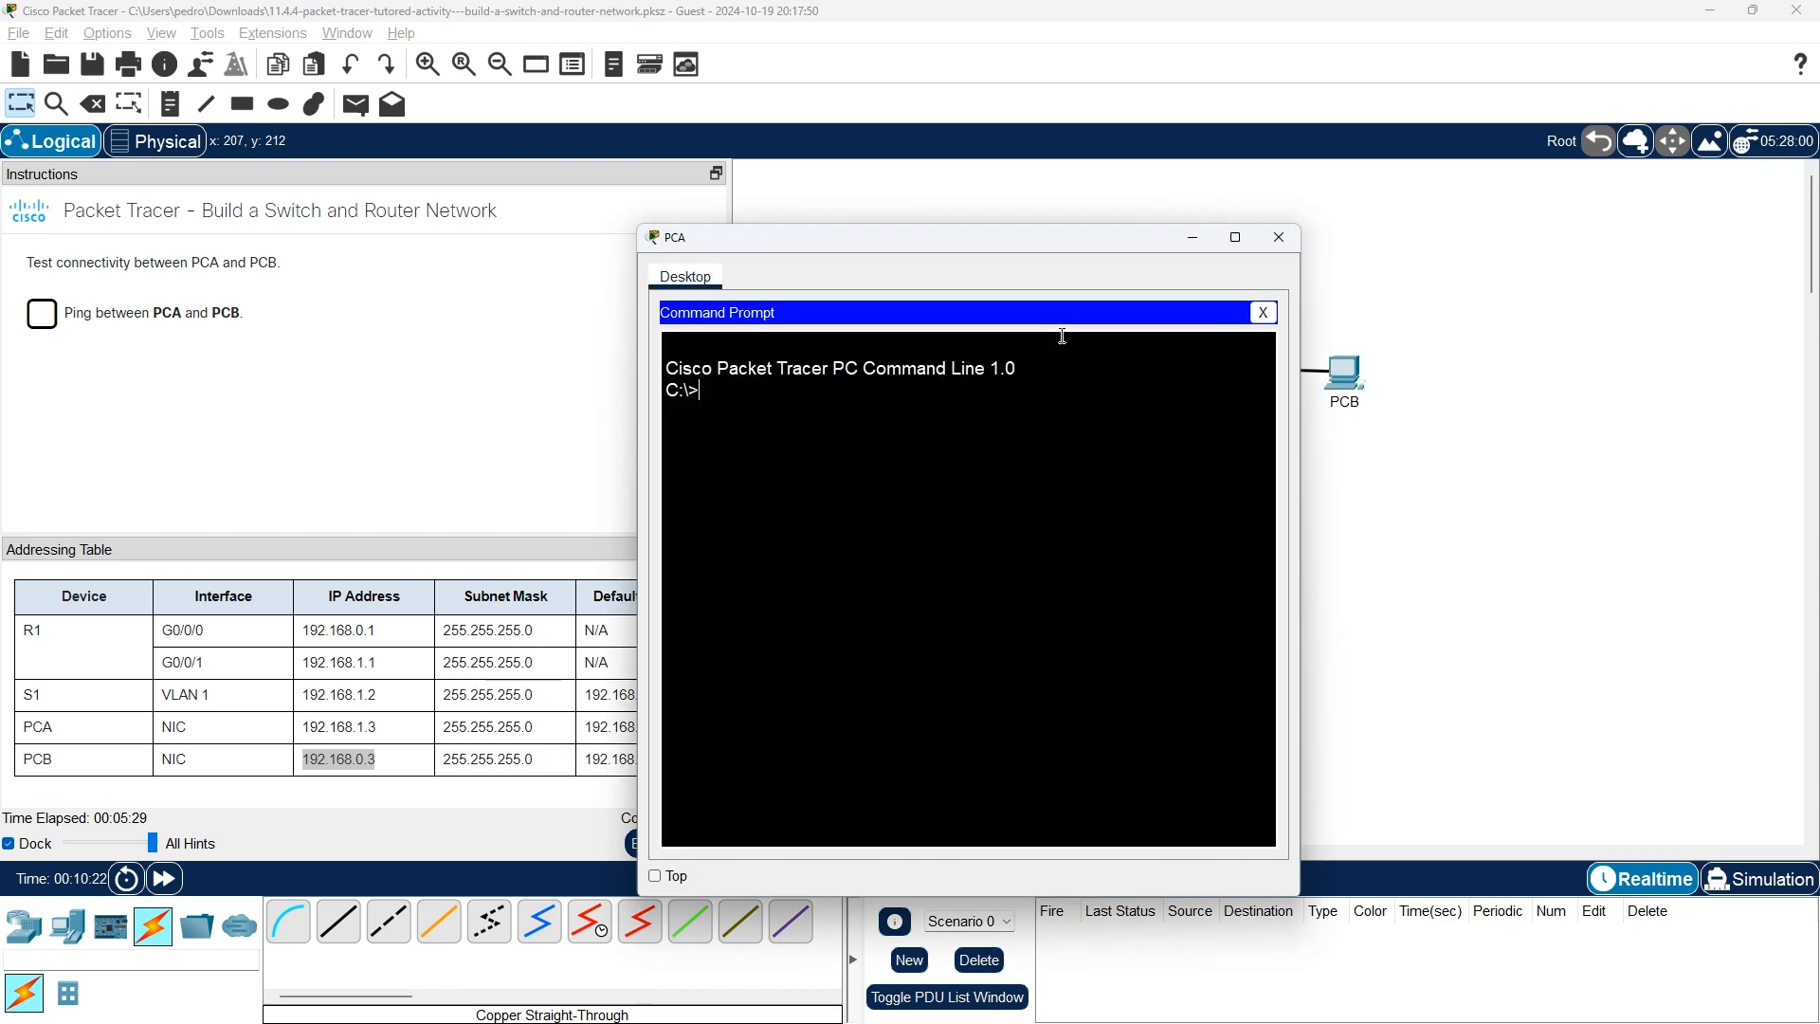
drag(1015, 244, 1157, 191)
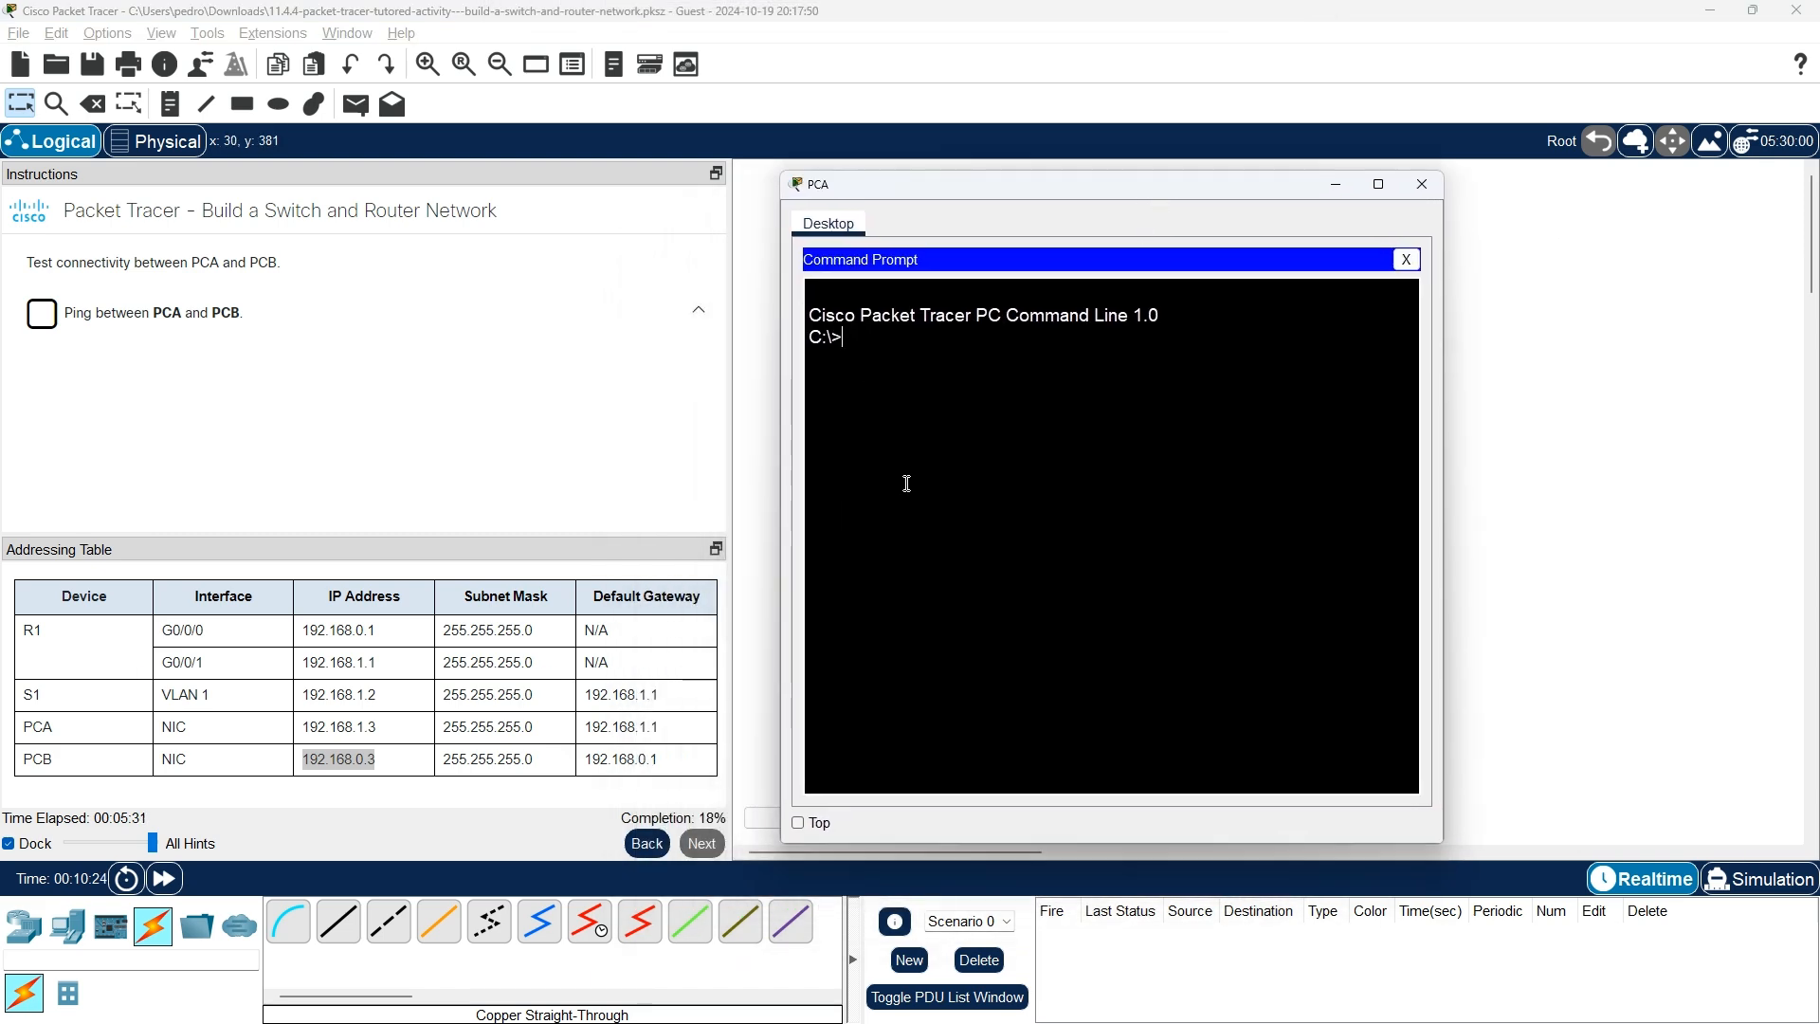
text(ping 192.168.0.3)
key(Return)
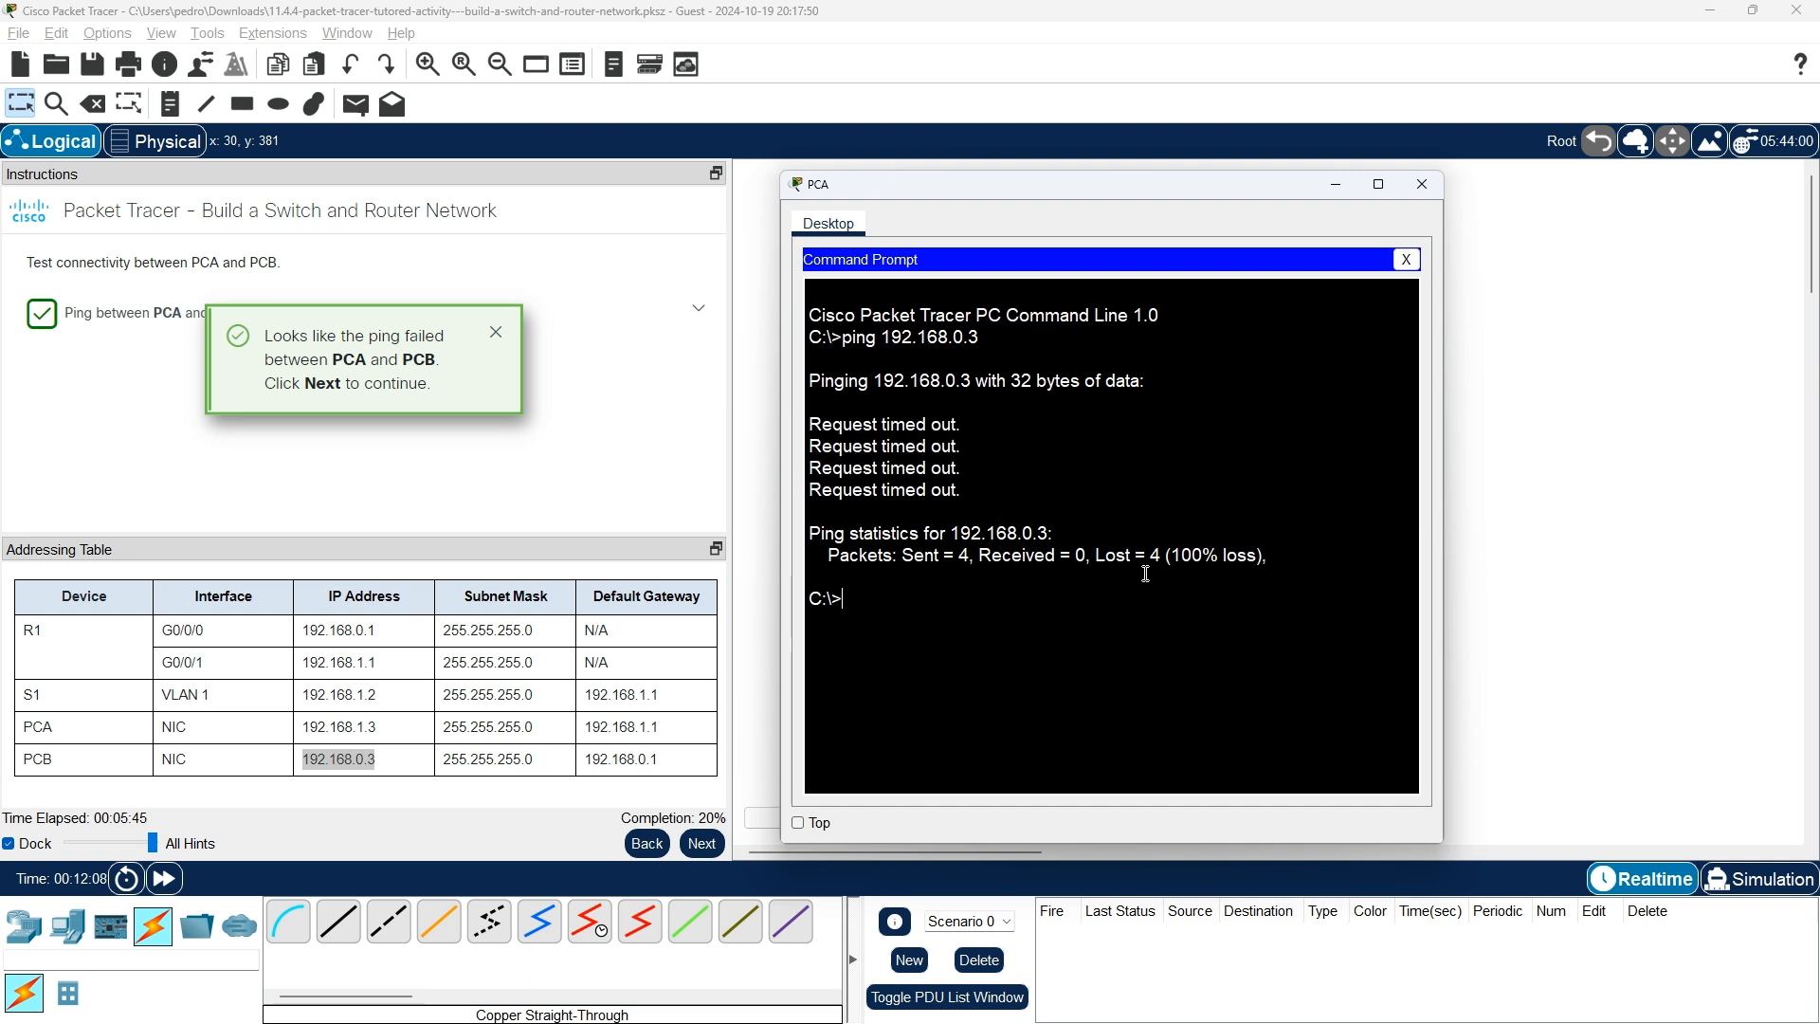
click(502, 340)
click(501, 338)
click(703, 843)
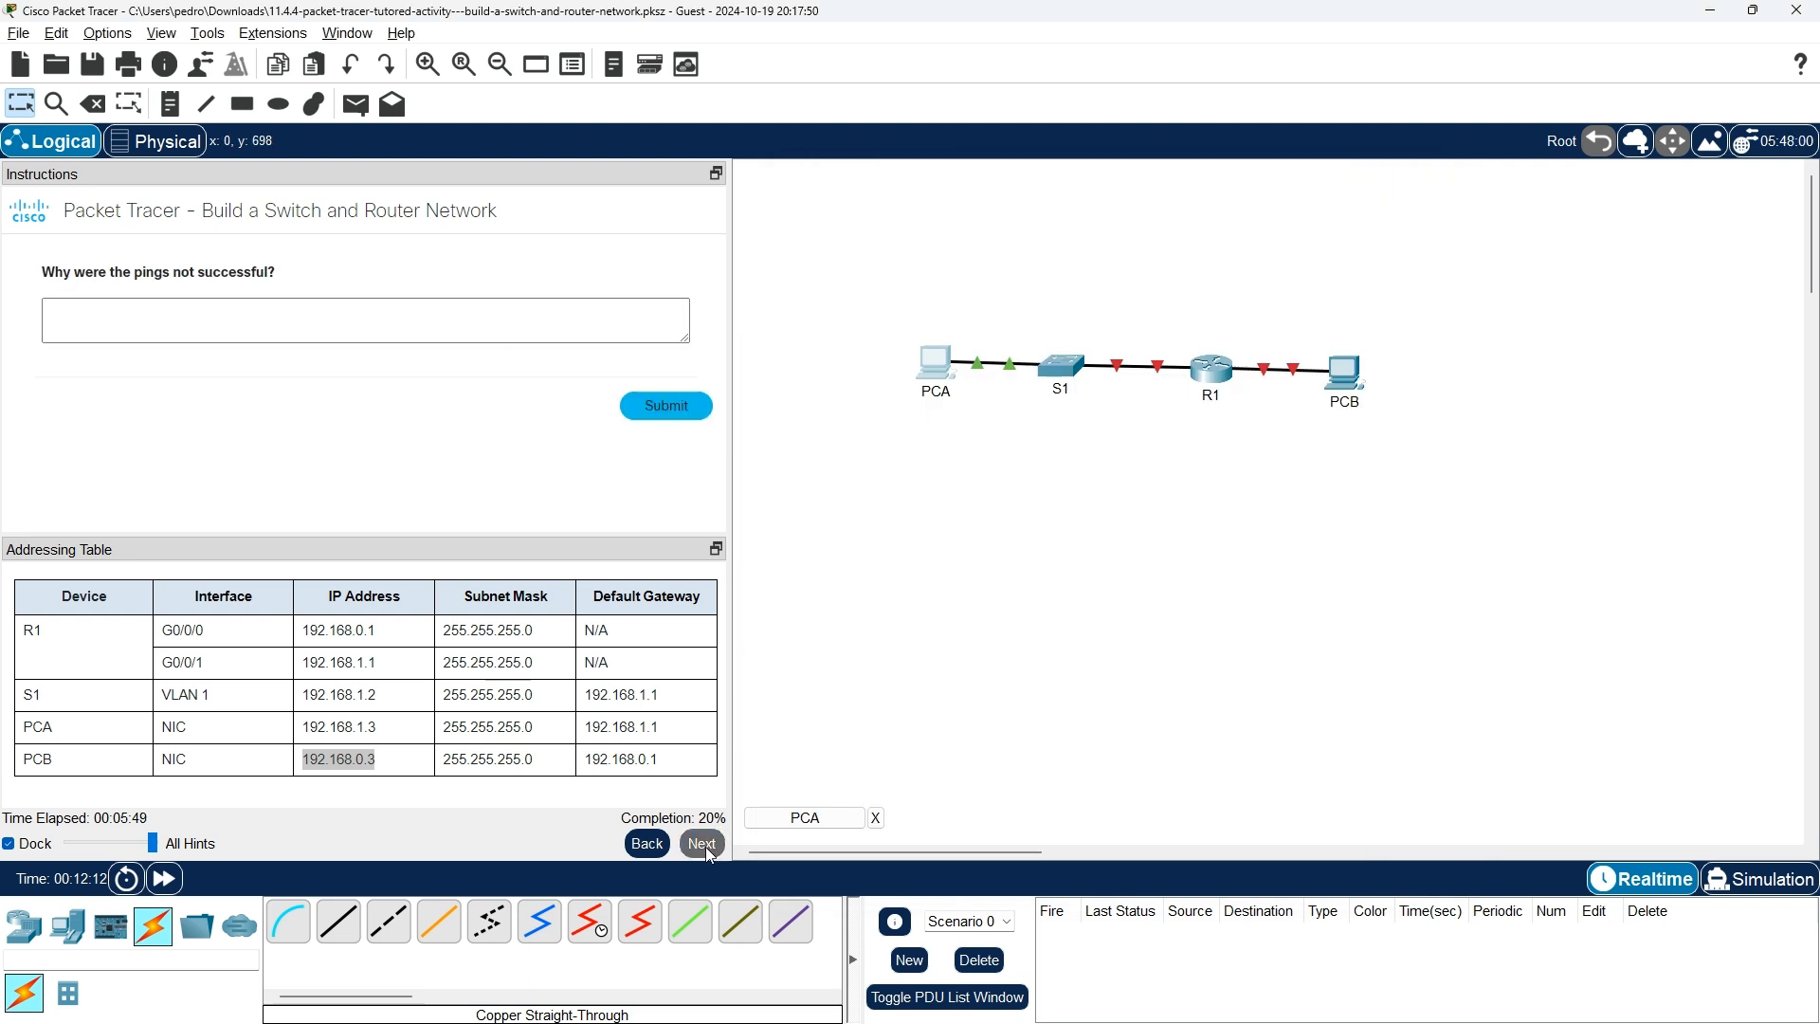
Submit the answer 'the command ping is usefull' and close the confirmation message.
click(142, 323)
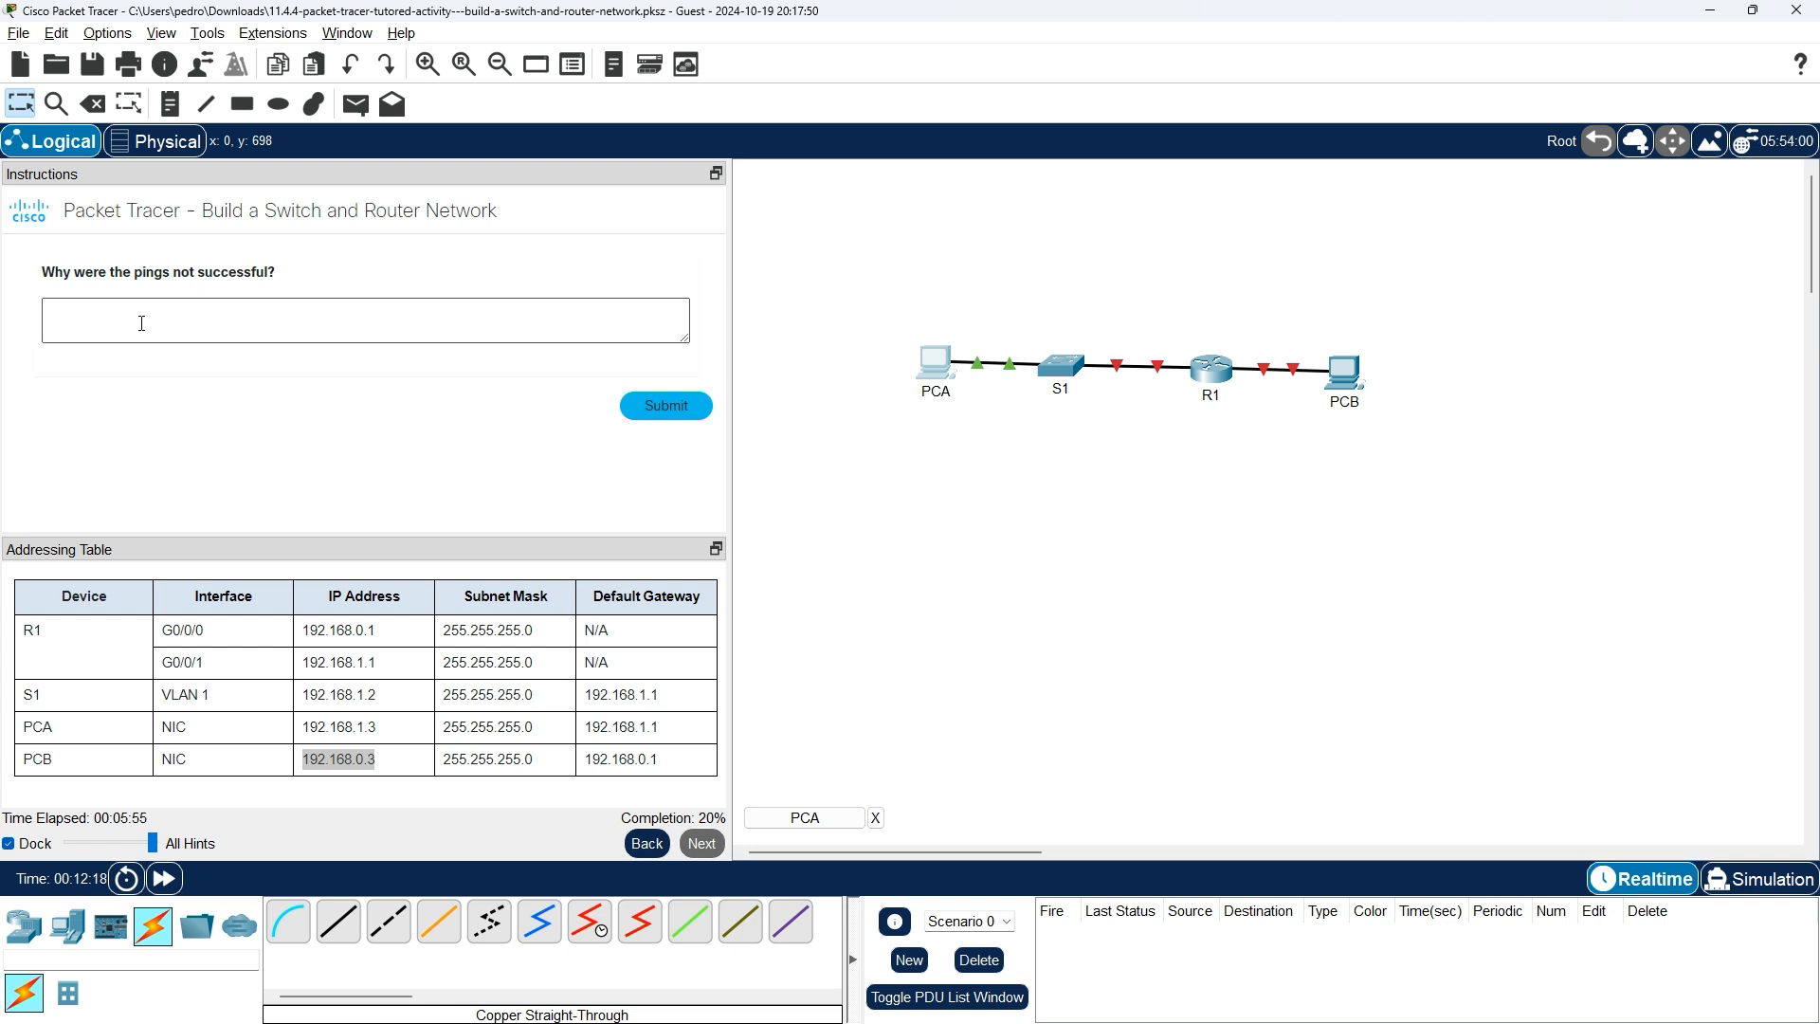
click(278, 314)
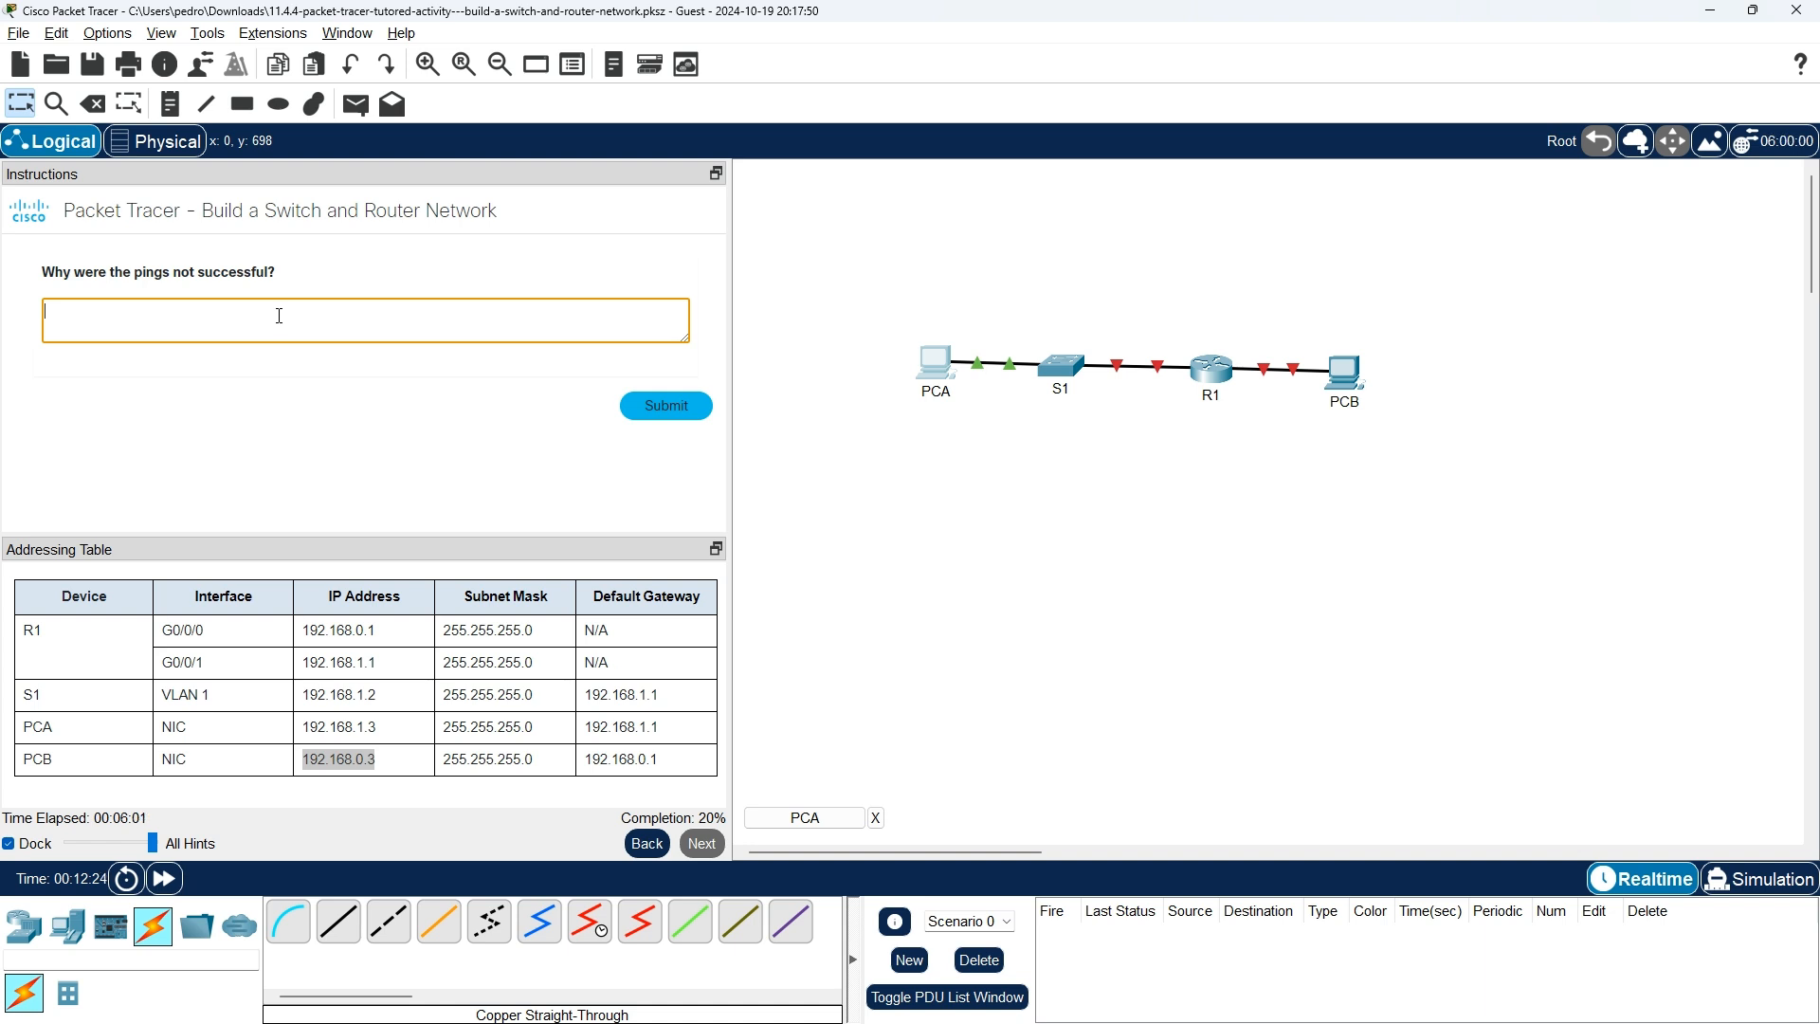
text(the command ping is usefull)
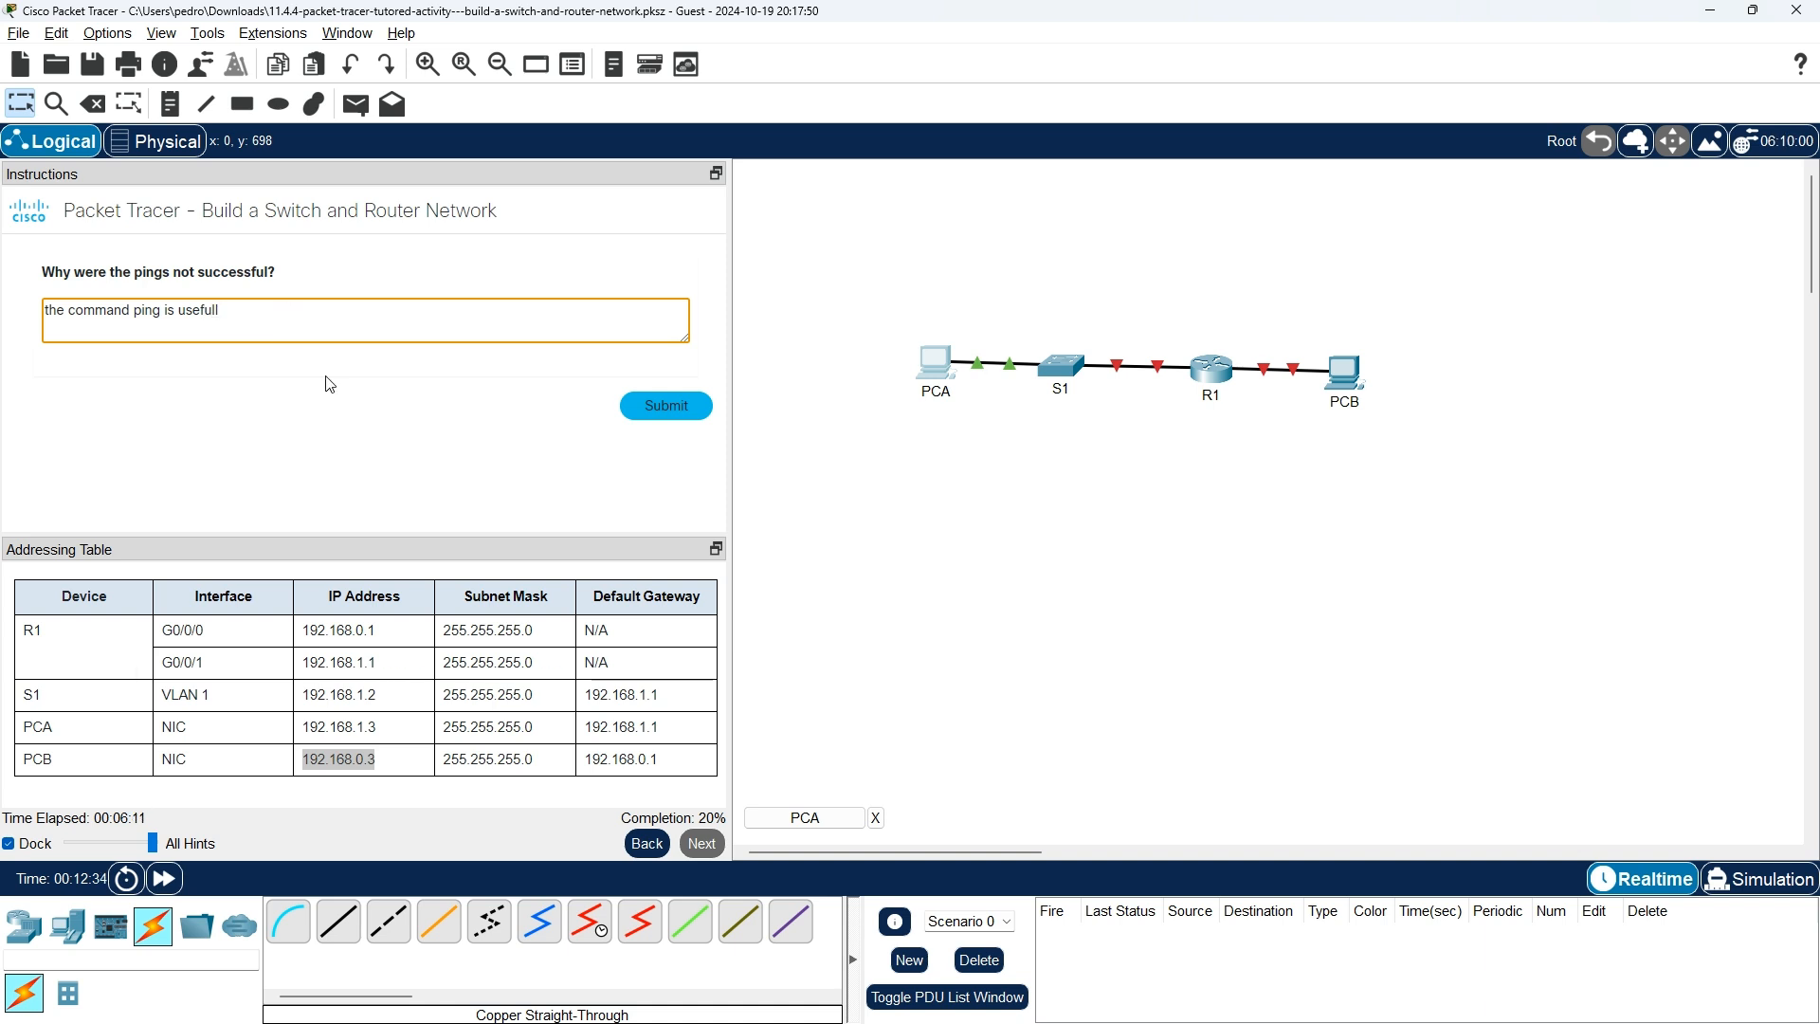
click(673, 415)
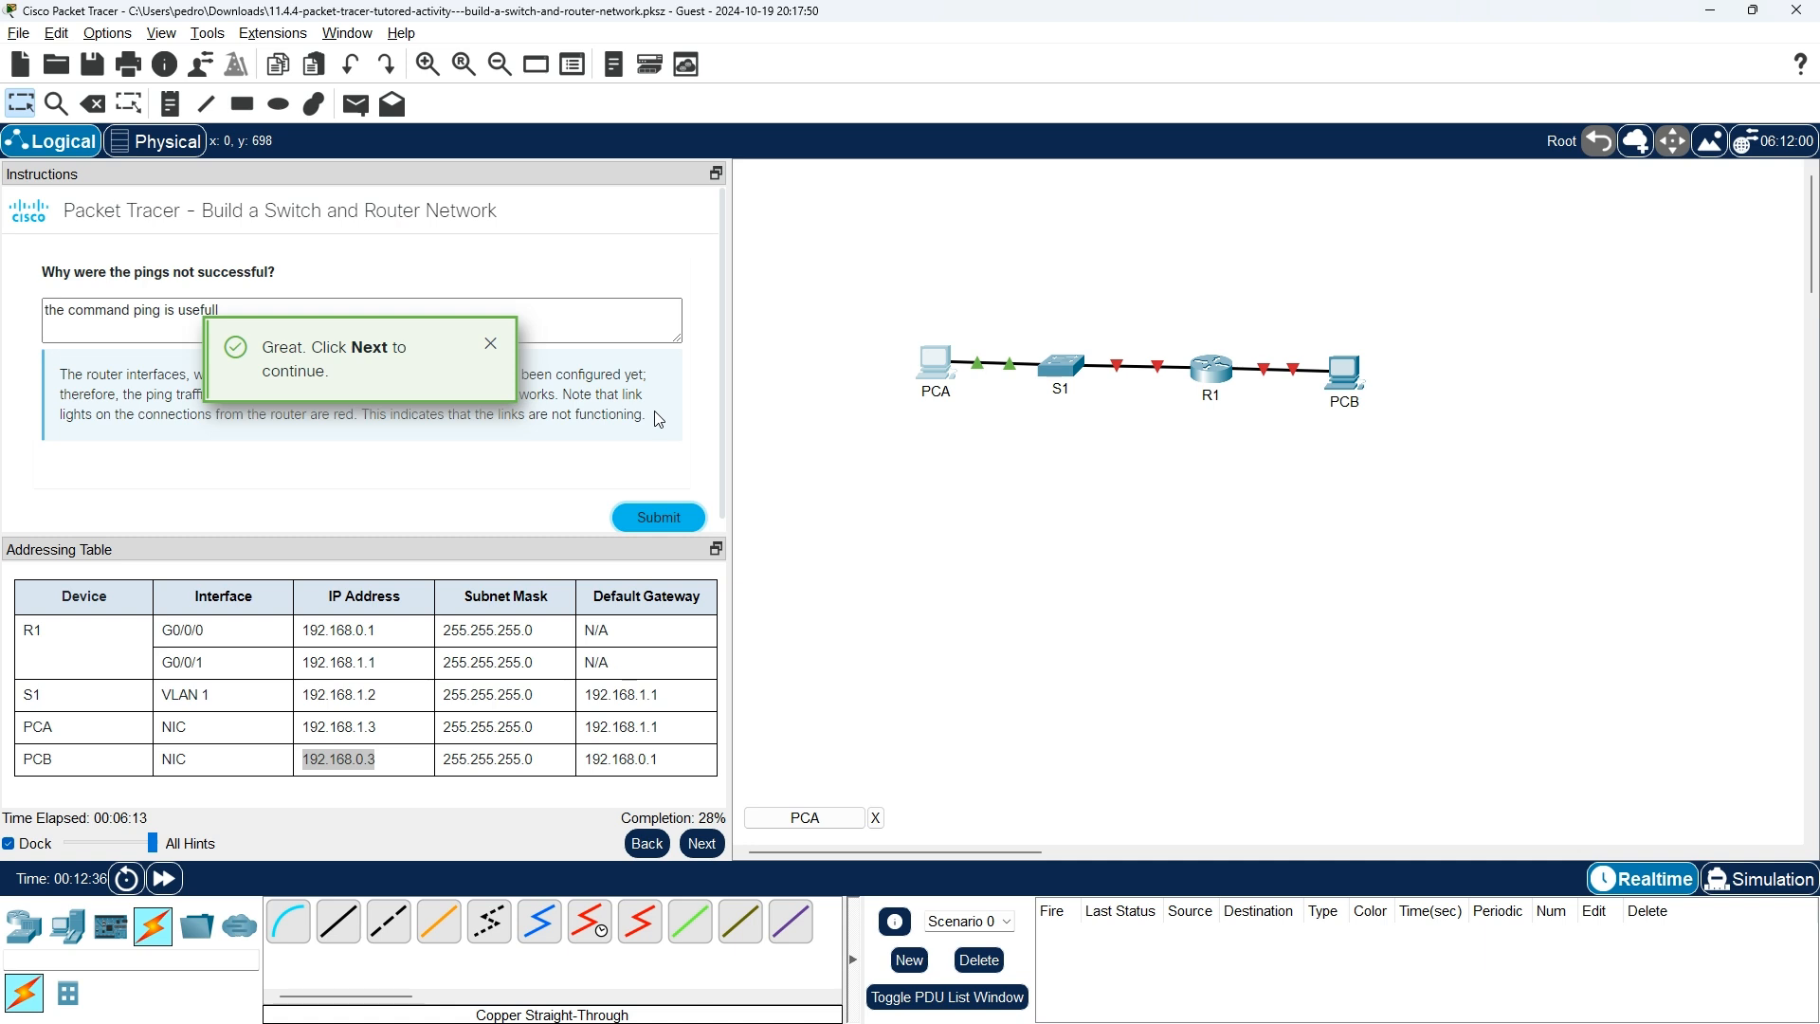
click(490, 345)
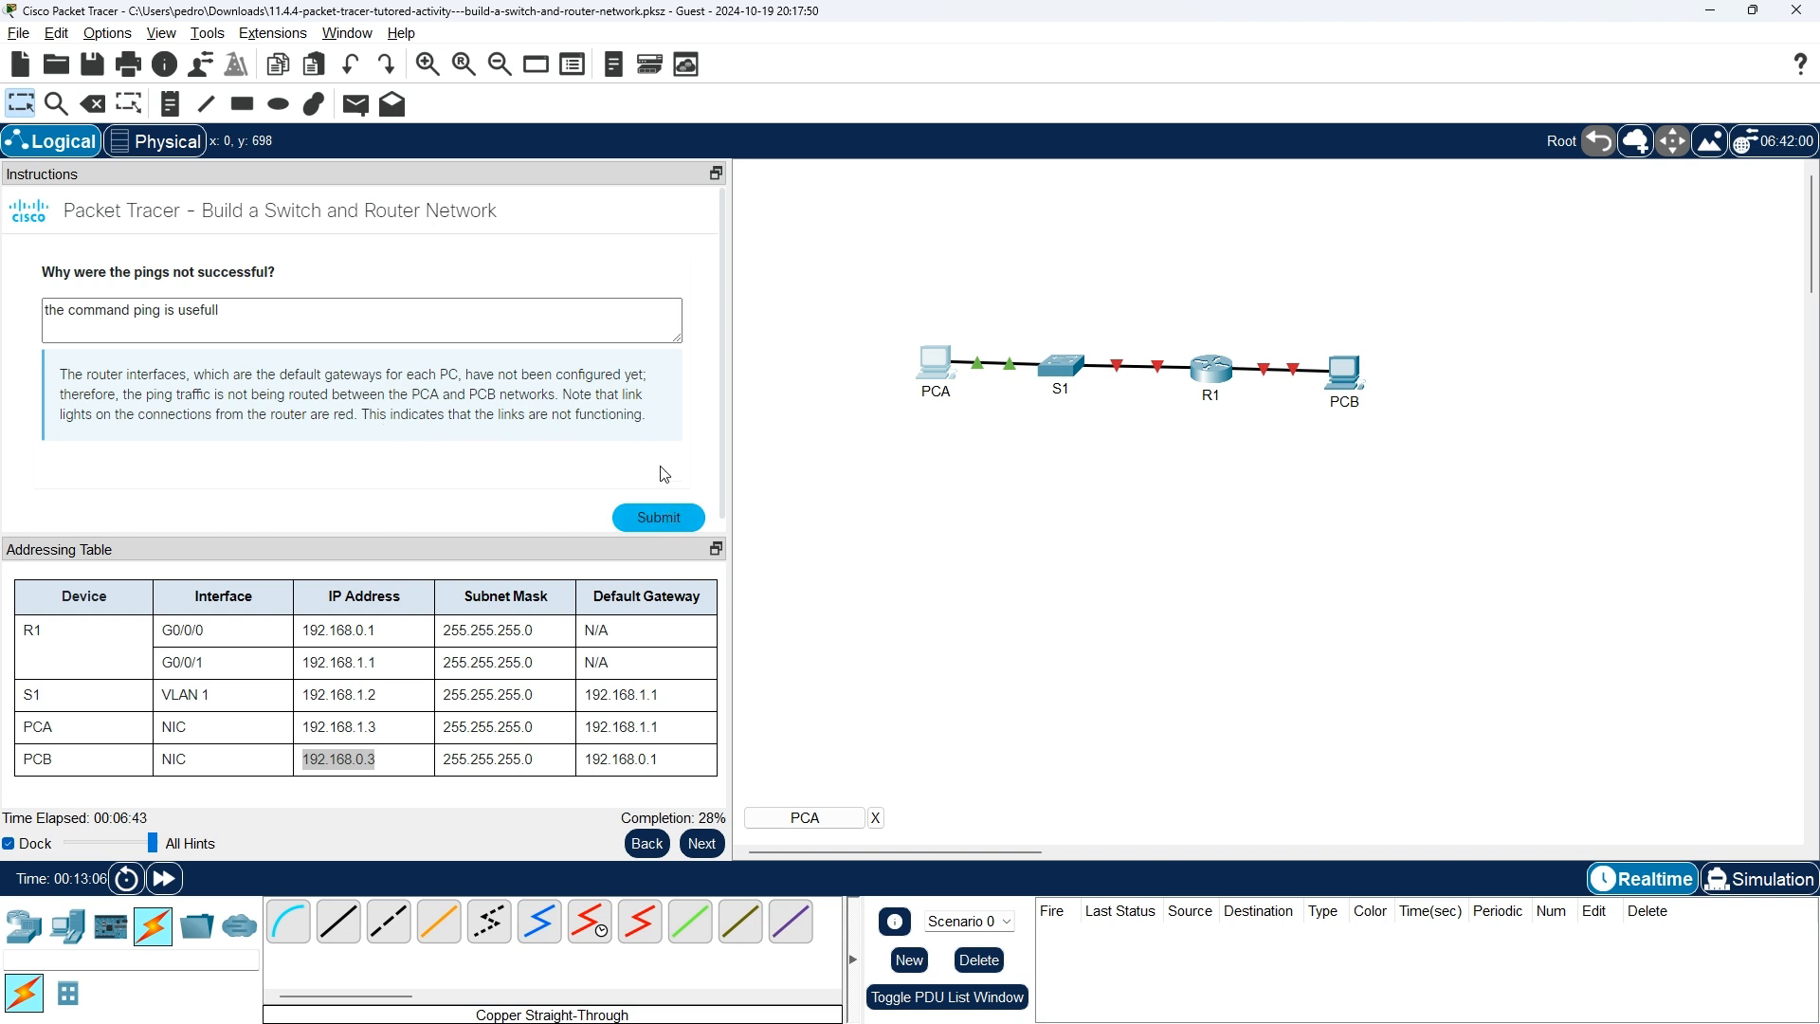
scroll(663, 474, down, 1)
Minimize PCA's window, delete the typed answer text, and advance to the R1 settings step.
key(alt+Tab)
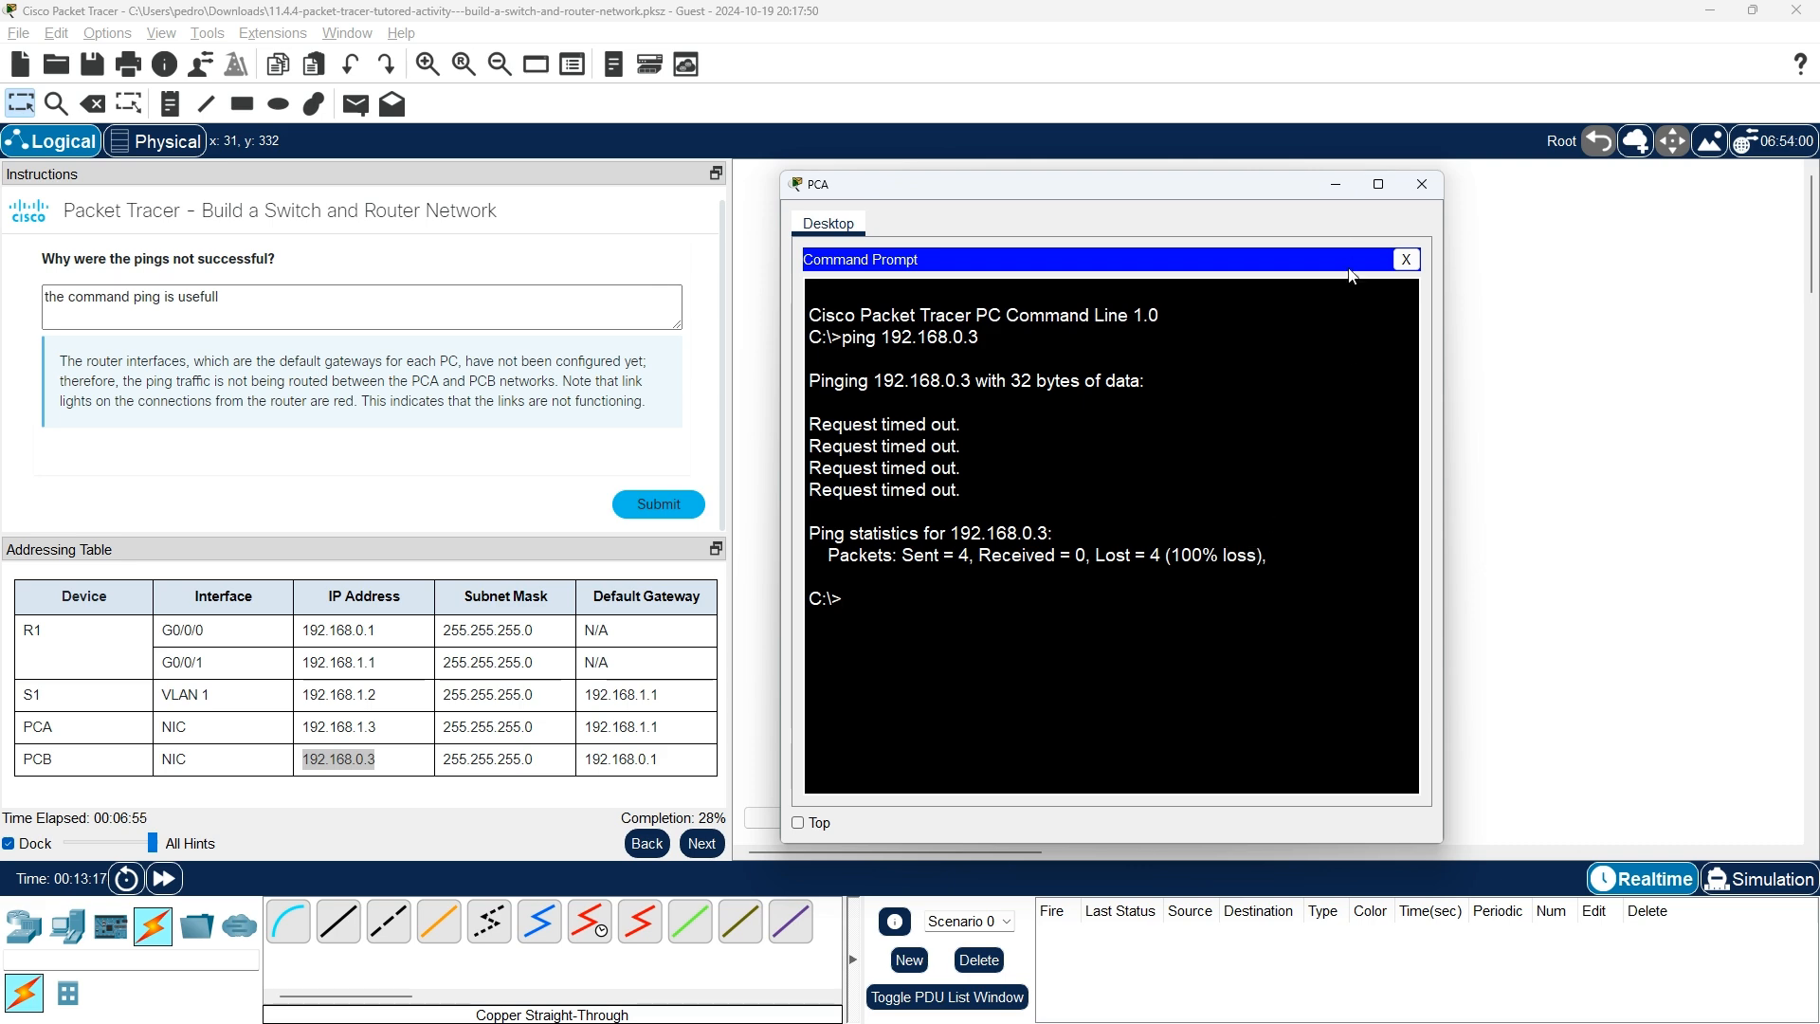
click(1330, 185)
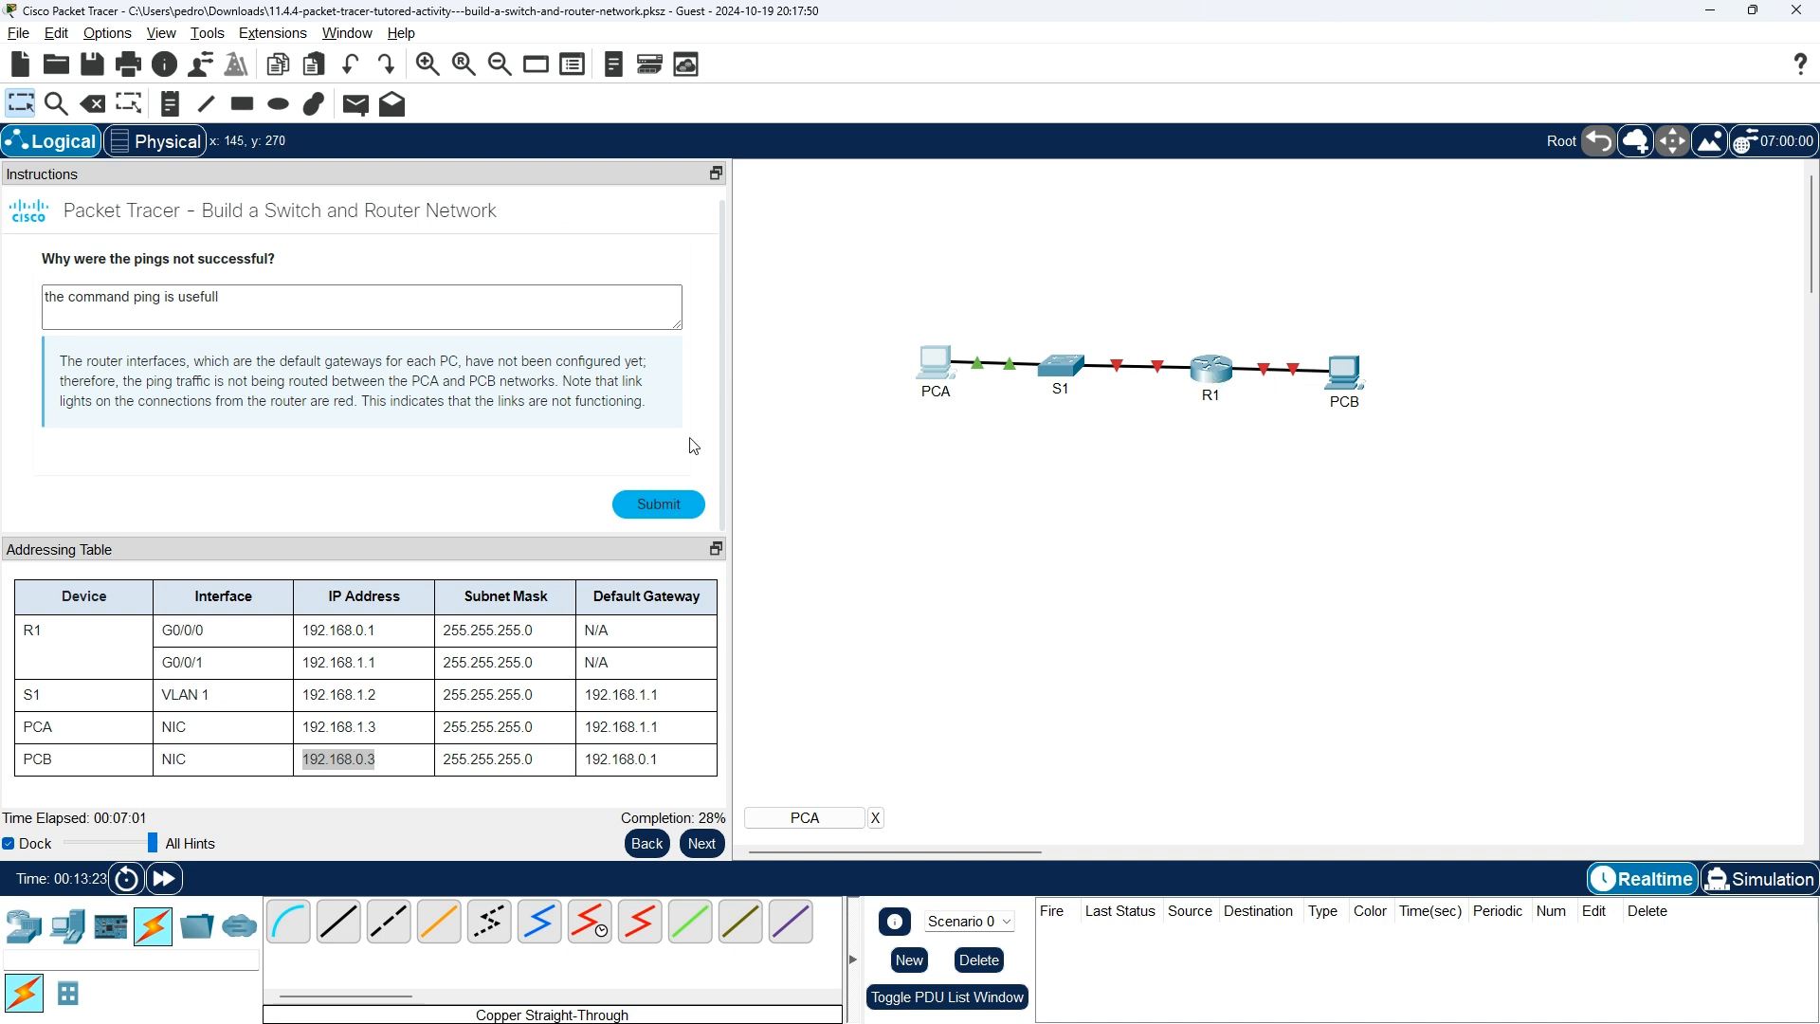
triple_click(293, 311)
click(295, 311)
triple_click(306, 316)
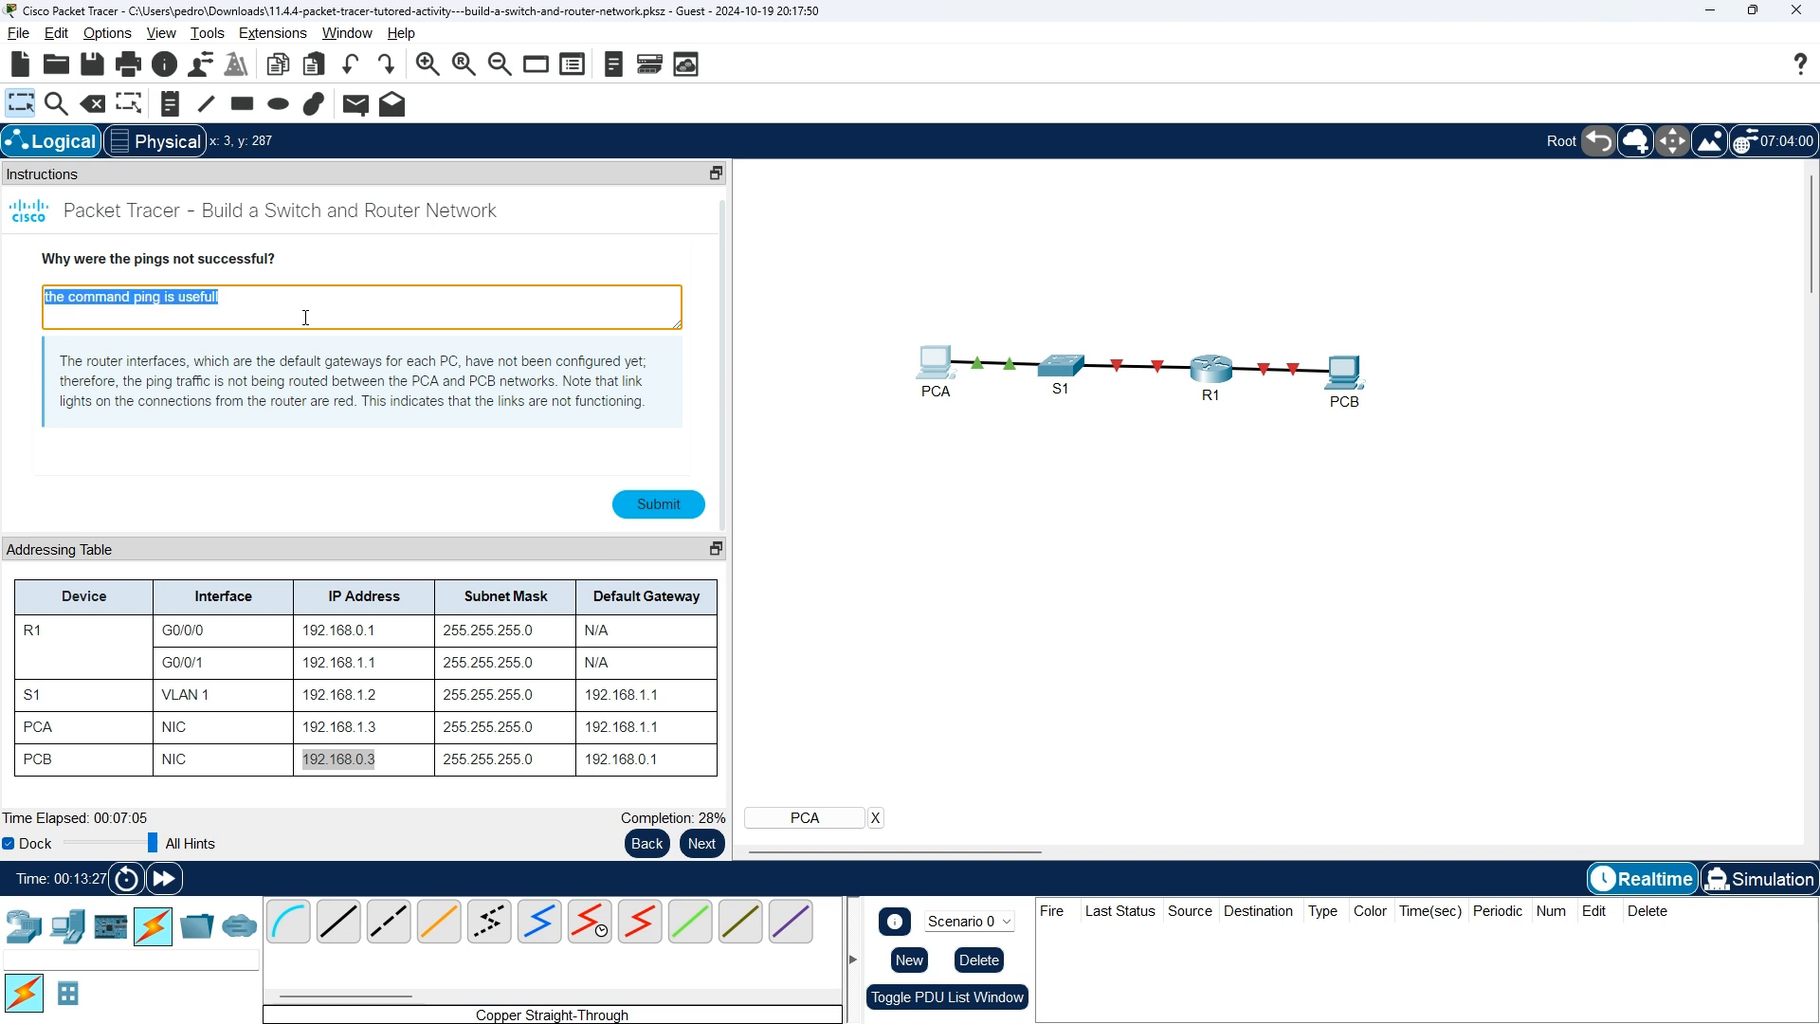
key(BackSpace)
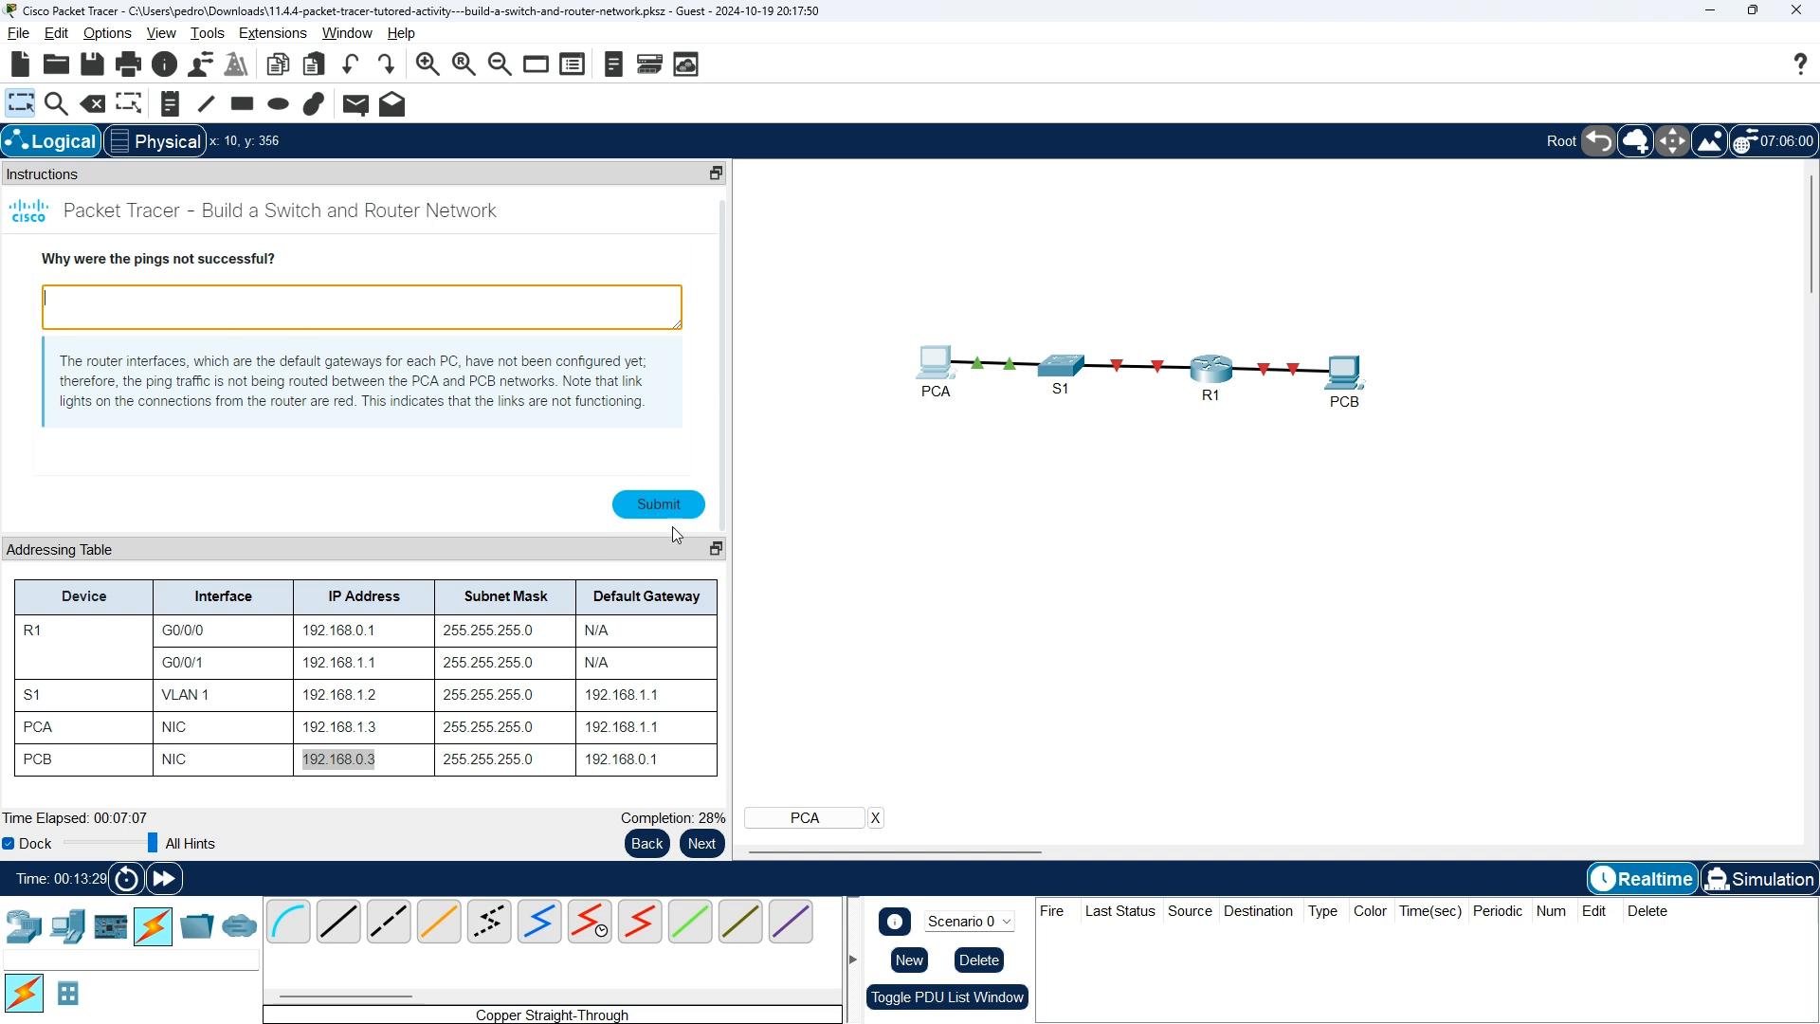
click(704, 846)
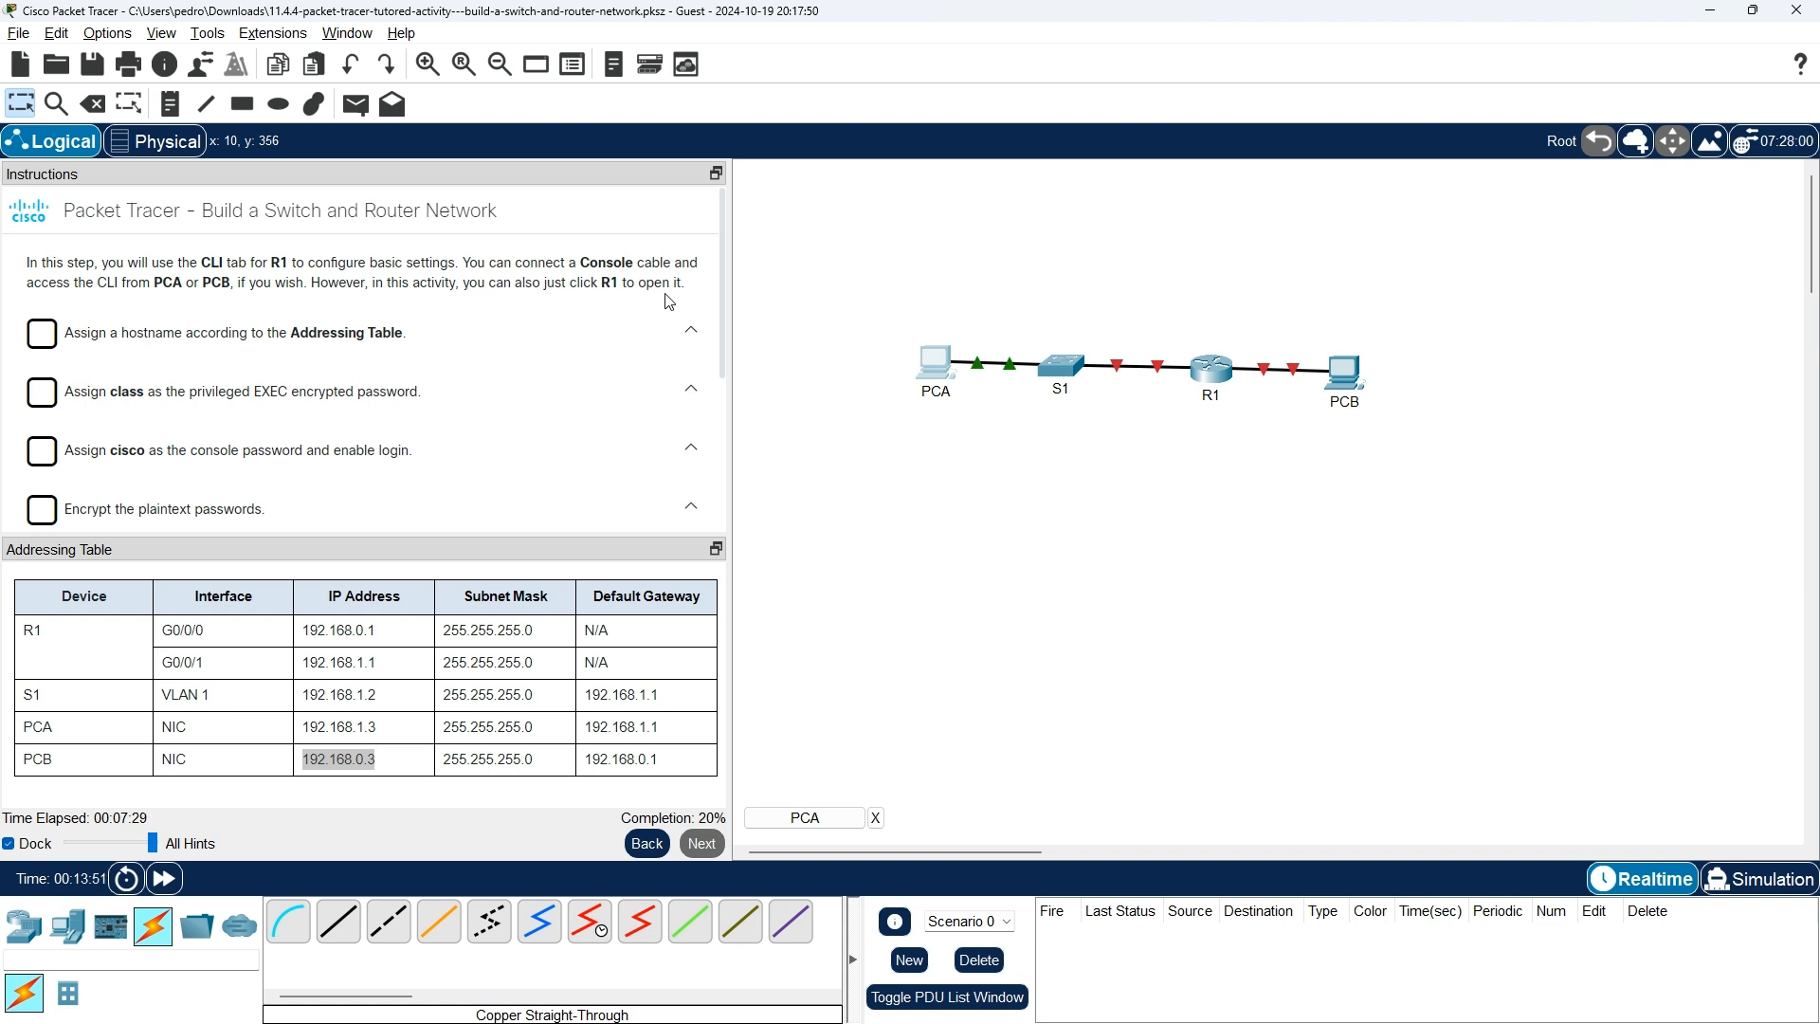
Open R1's CLI and enter privileged EXEC mode with enable.
click(1208, 363)
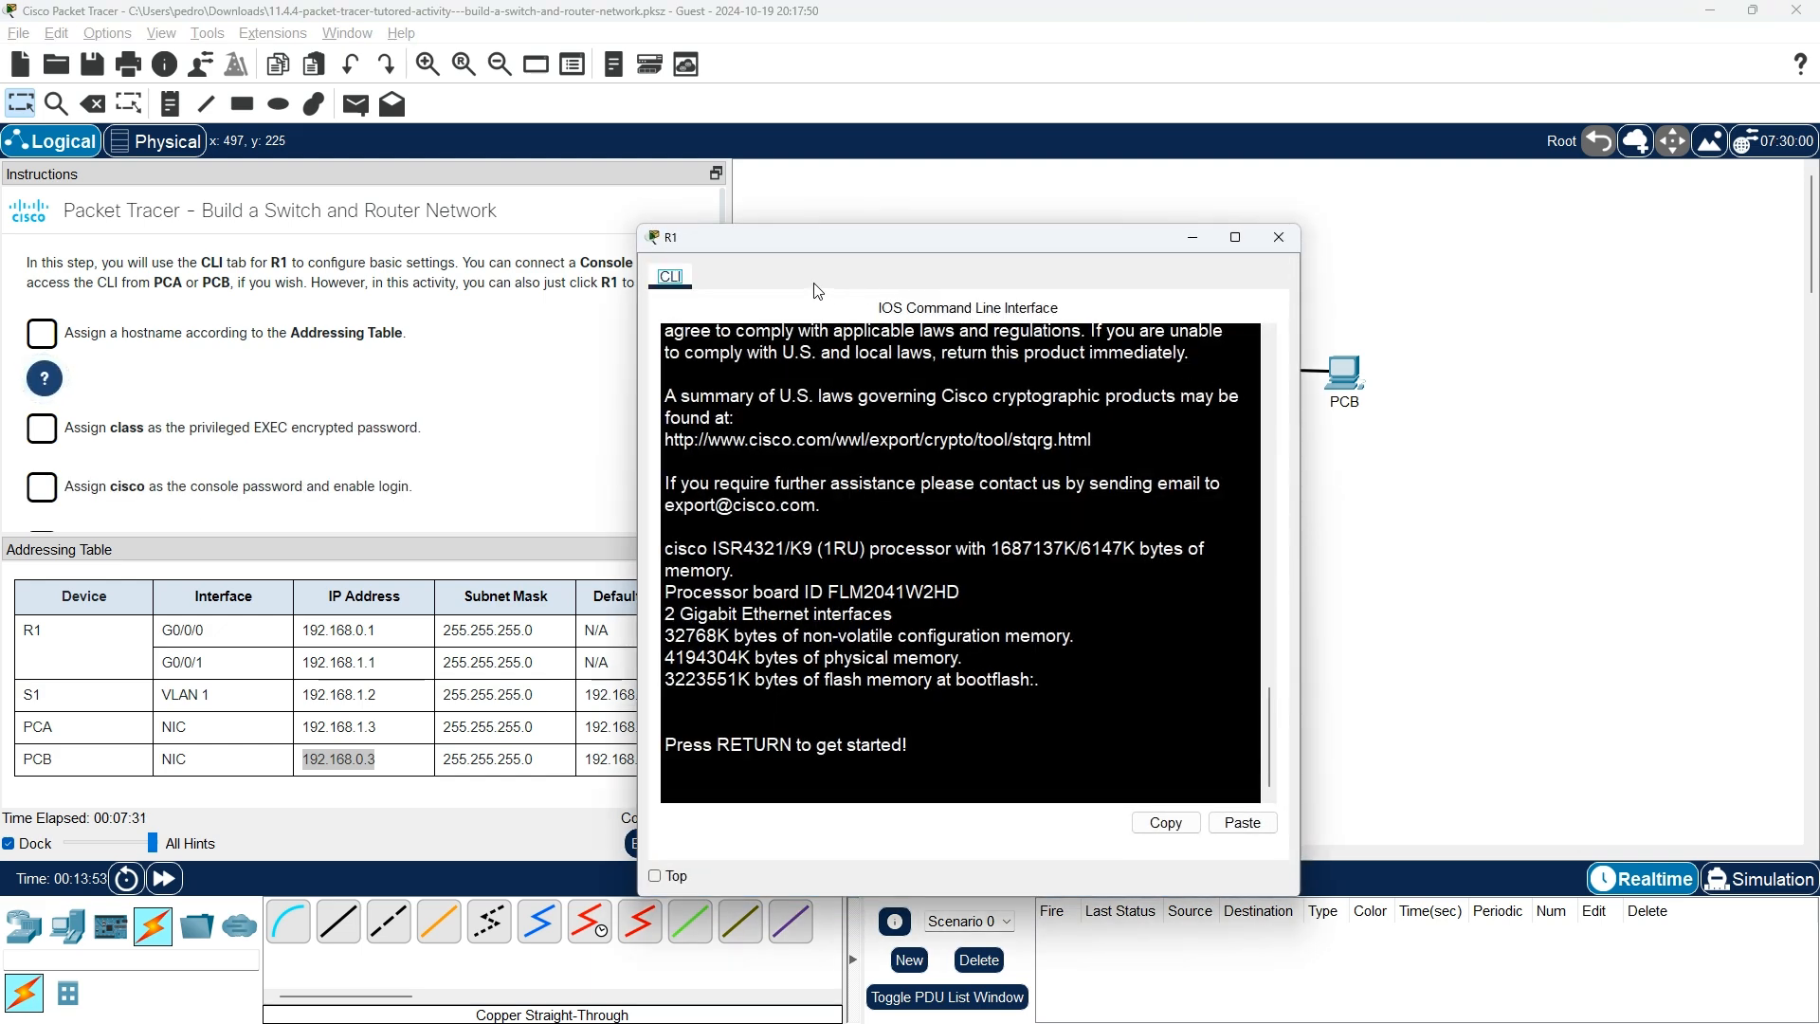
click(1116, 736)
key(Return)
key(Return)
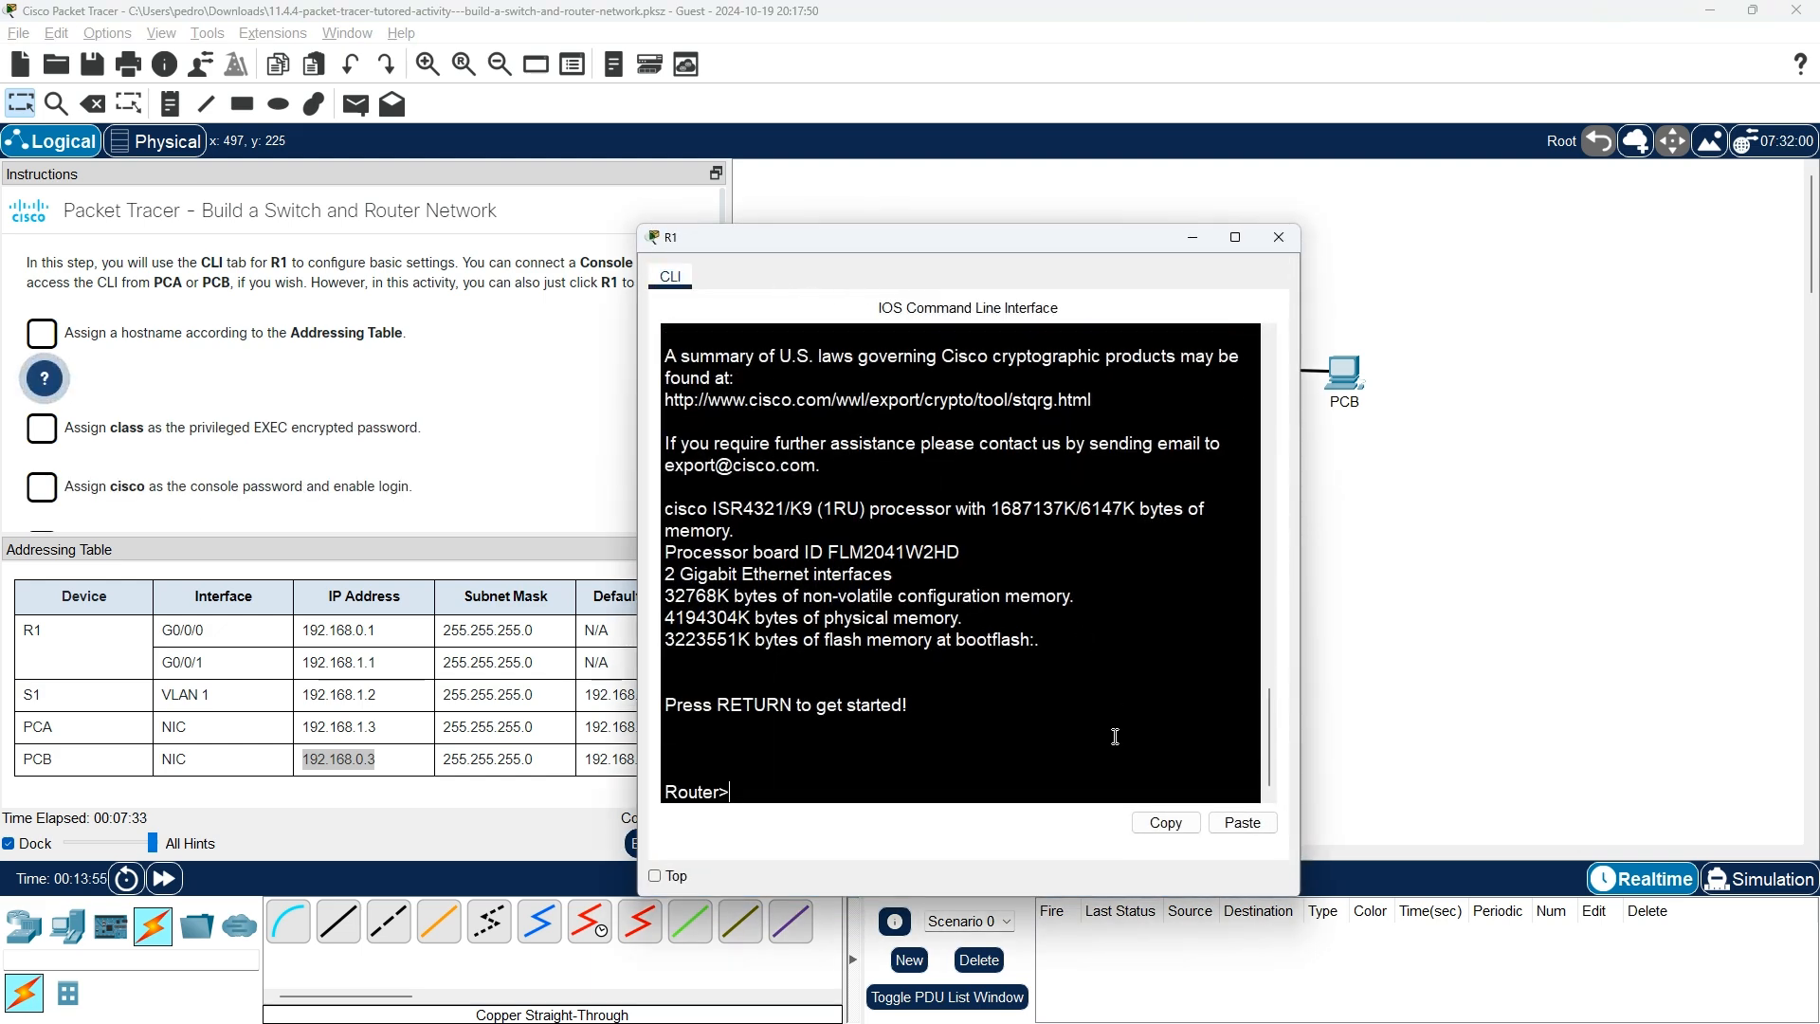
text(enable)
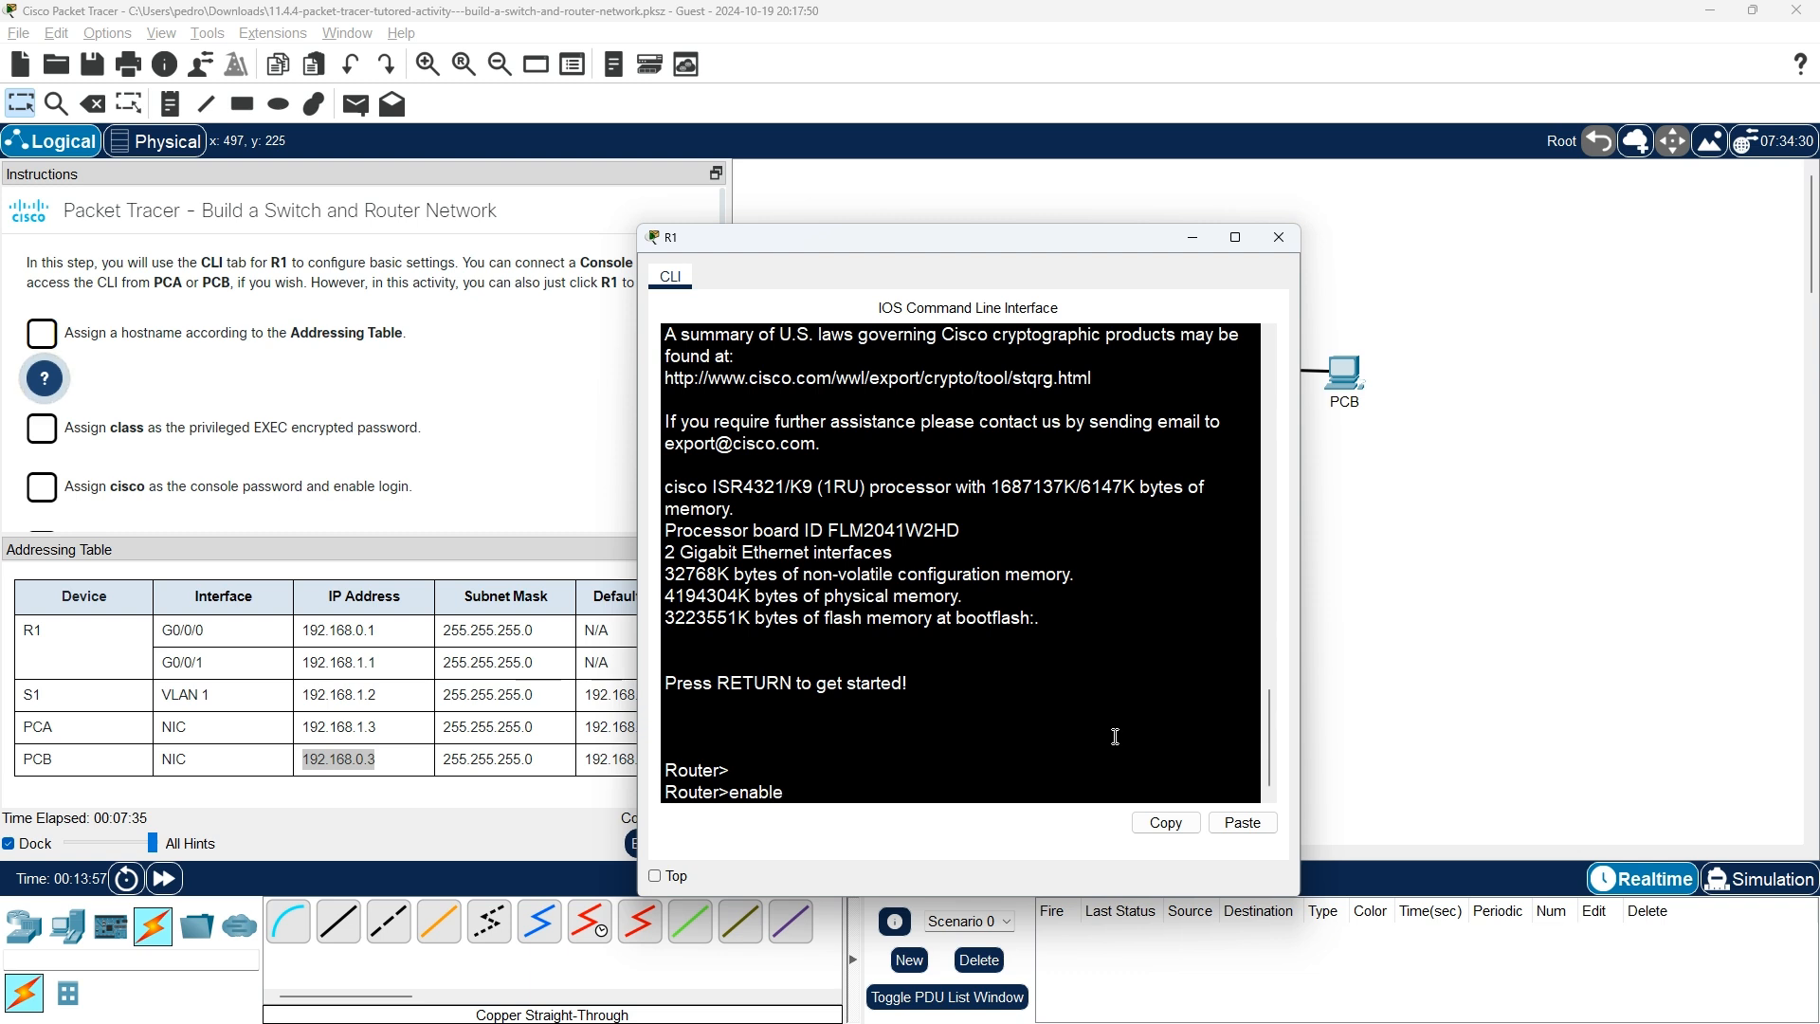
key(Return)
text(show)
key(Tab)
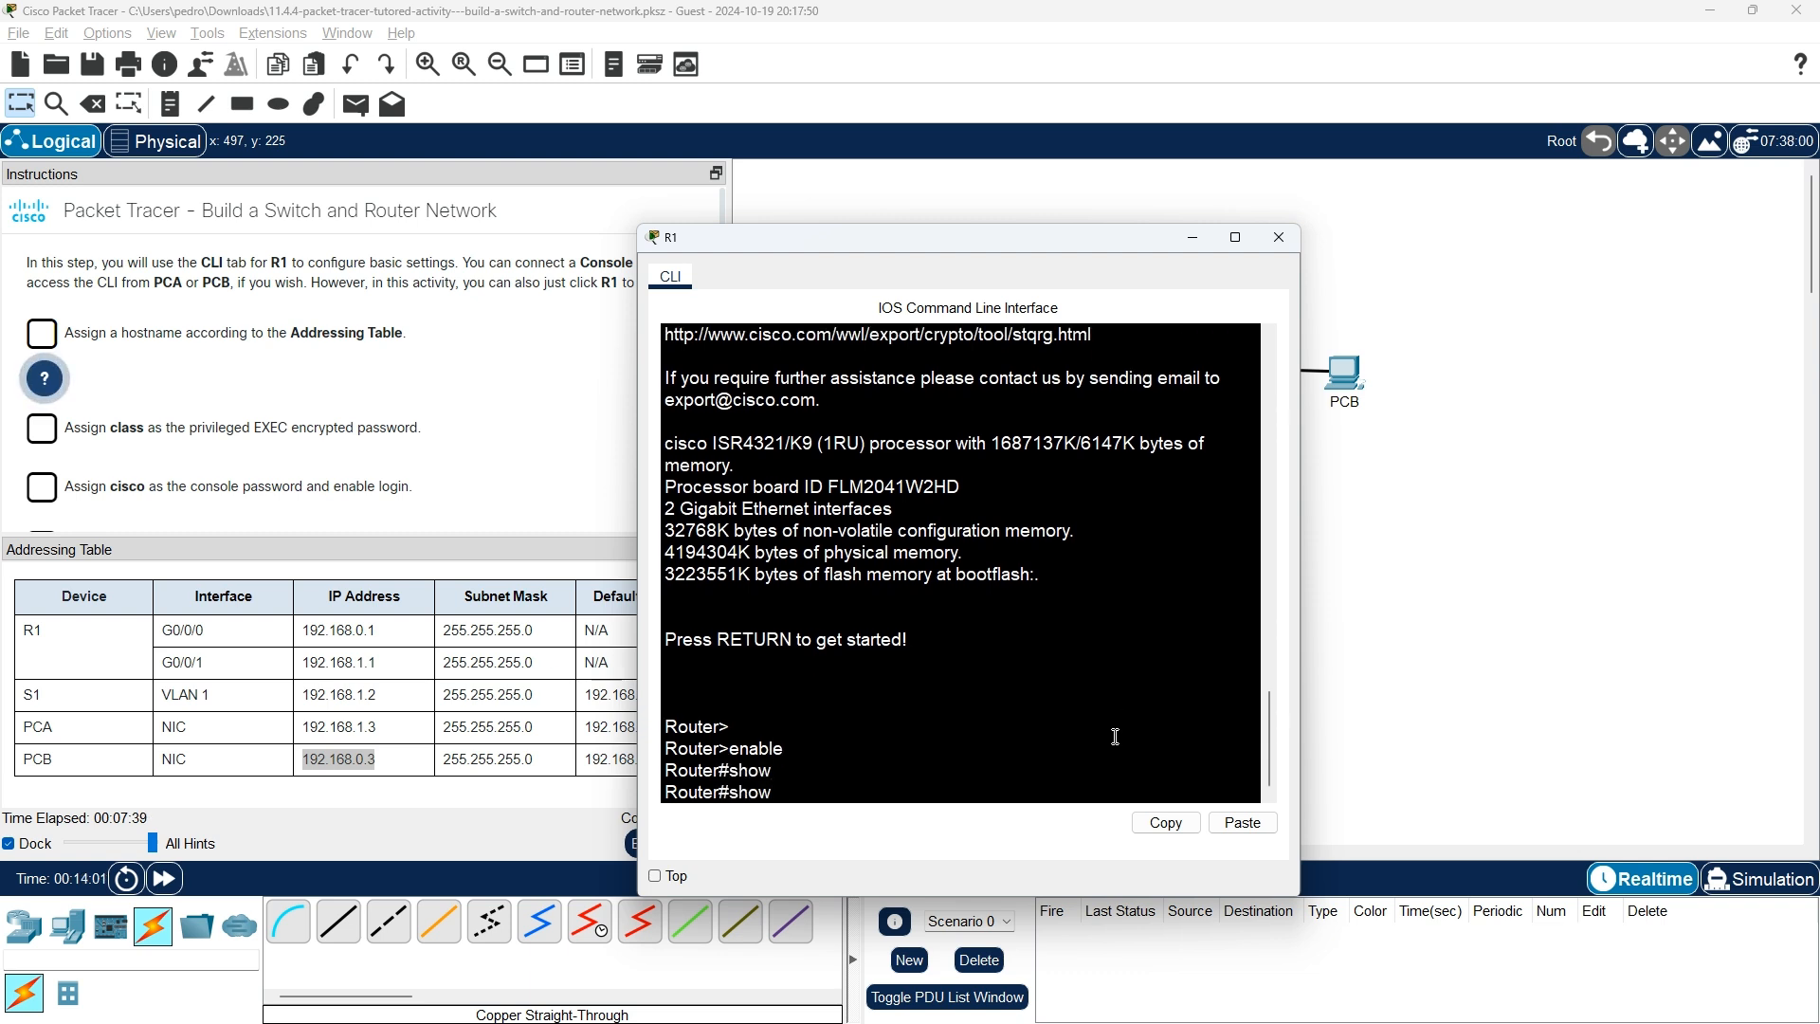
text(r)
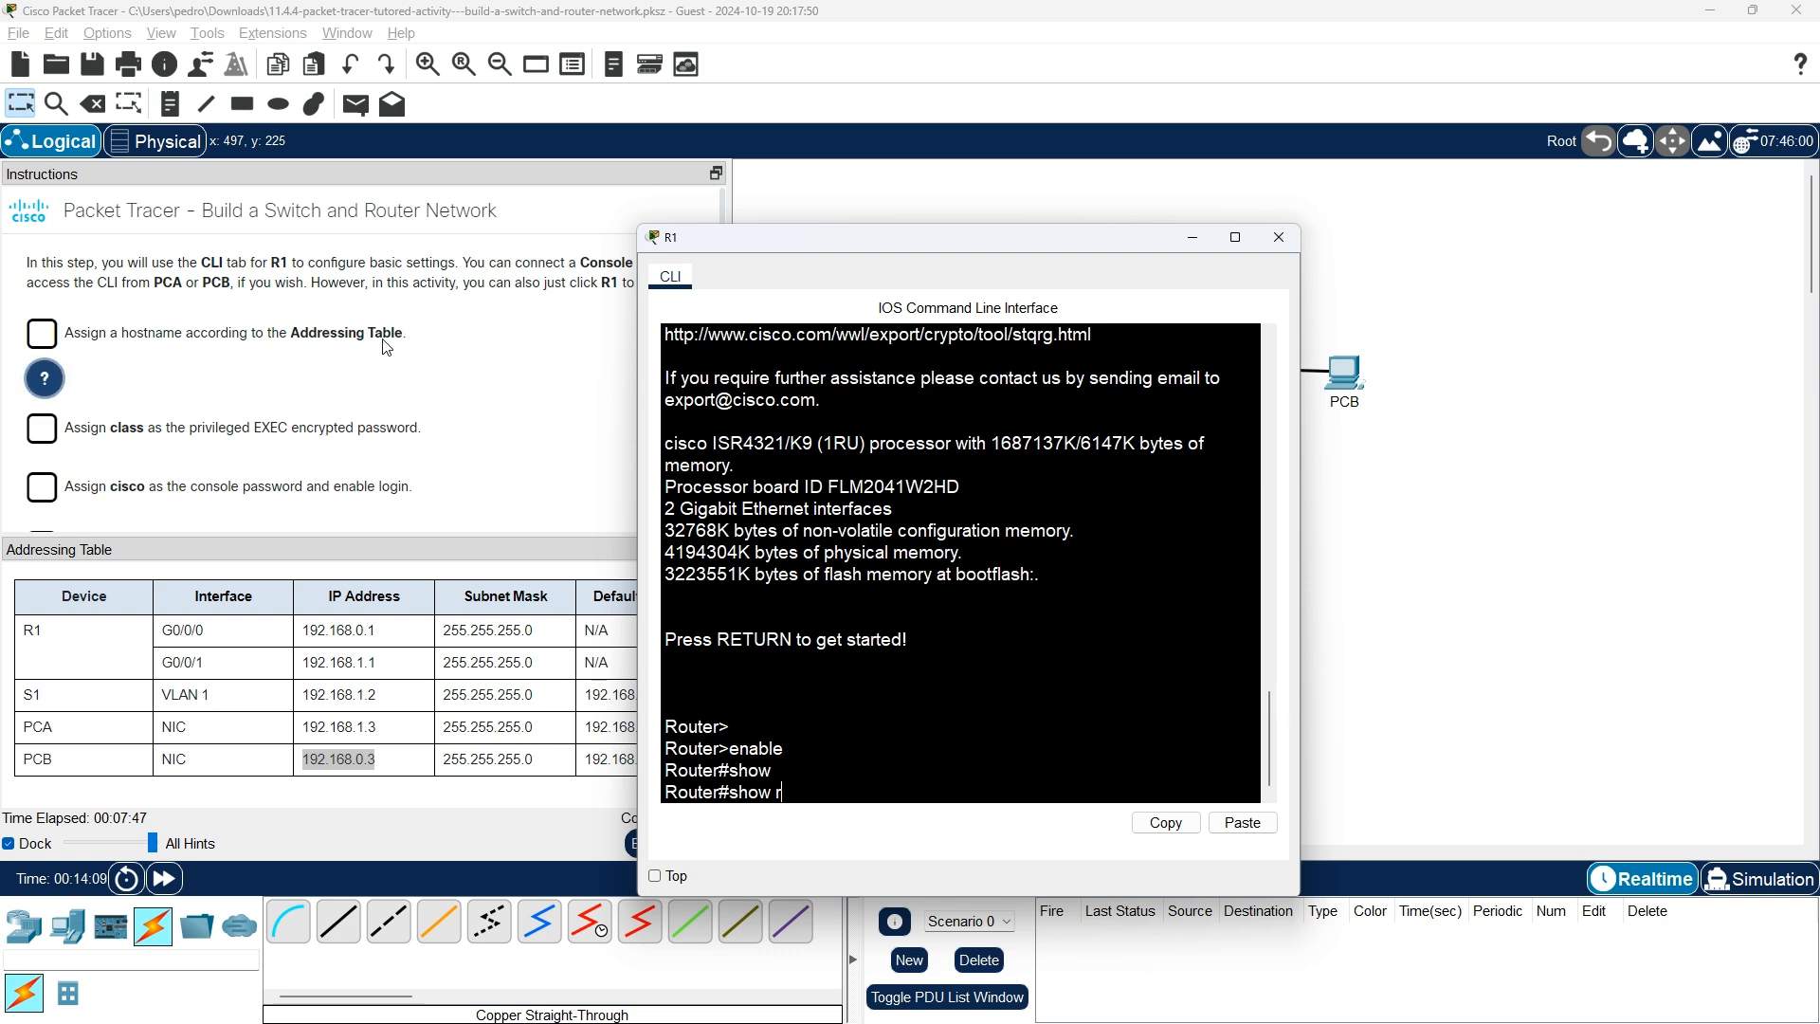
key(BackSpace)
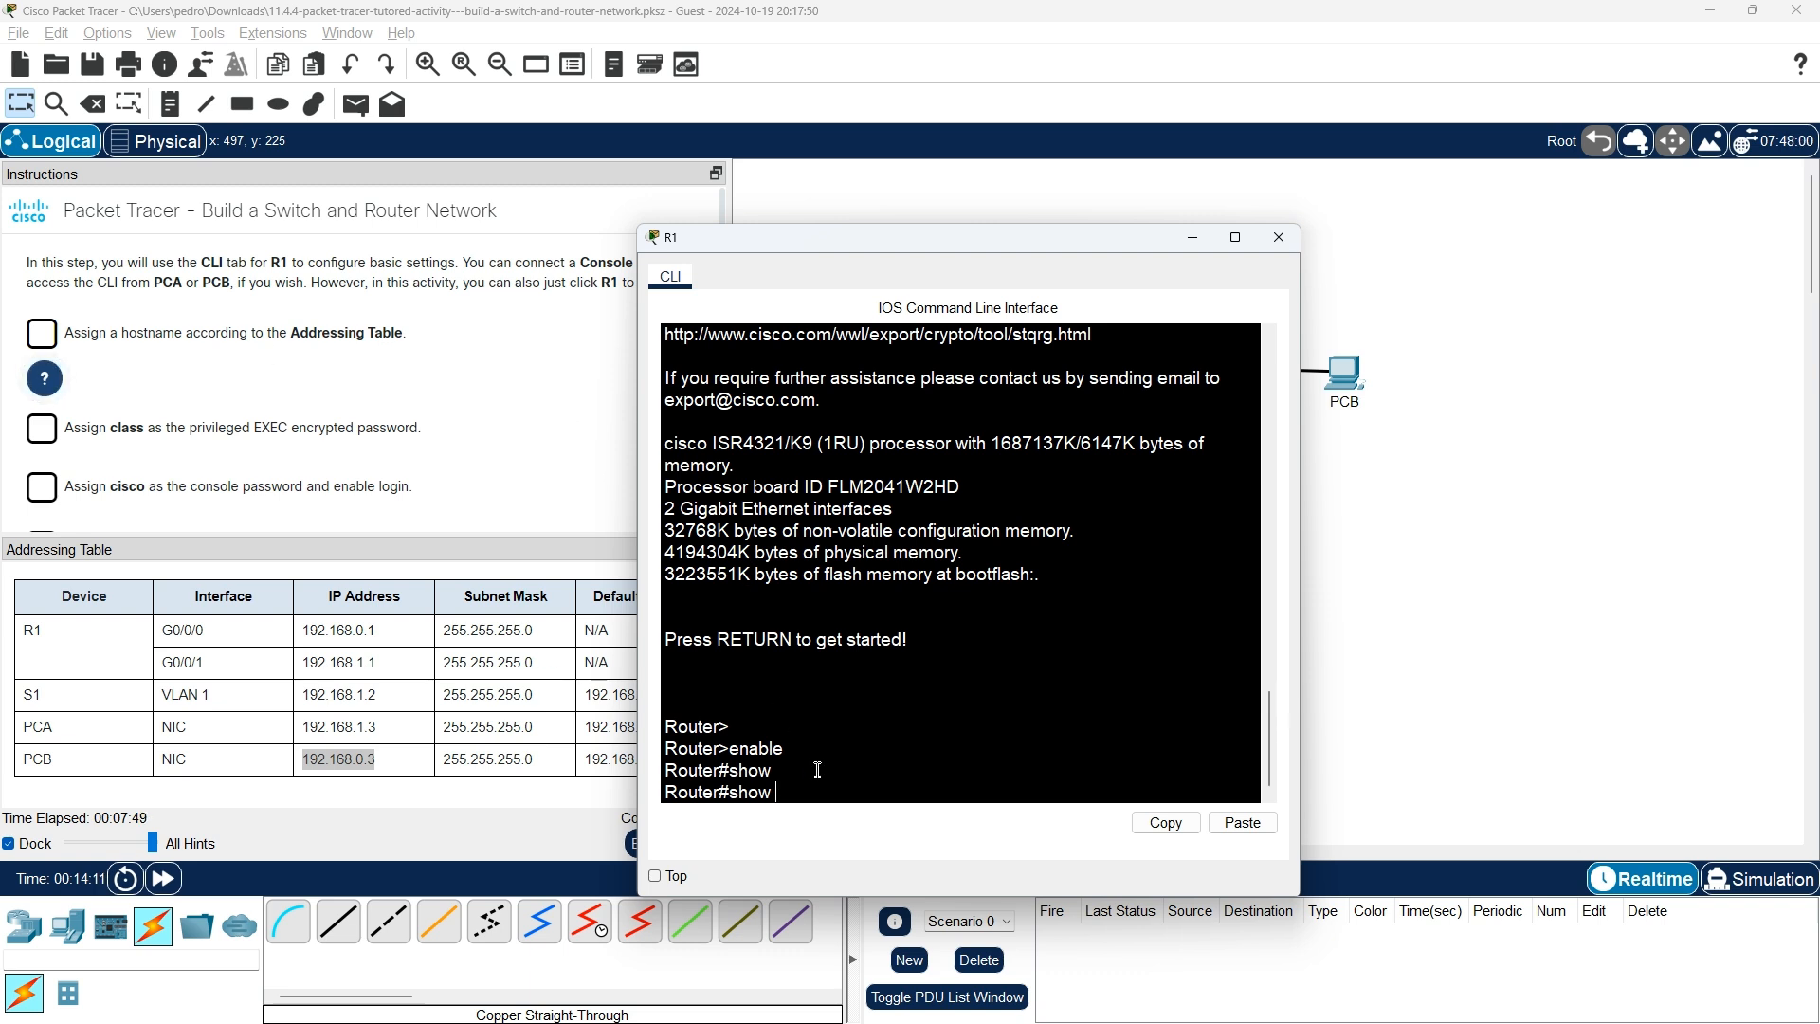
key(BackSpace)
key(BackSpace)
key(BackSpace)
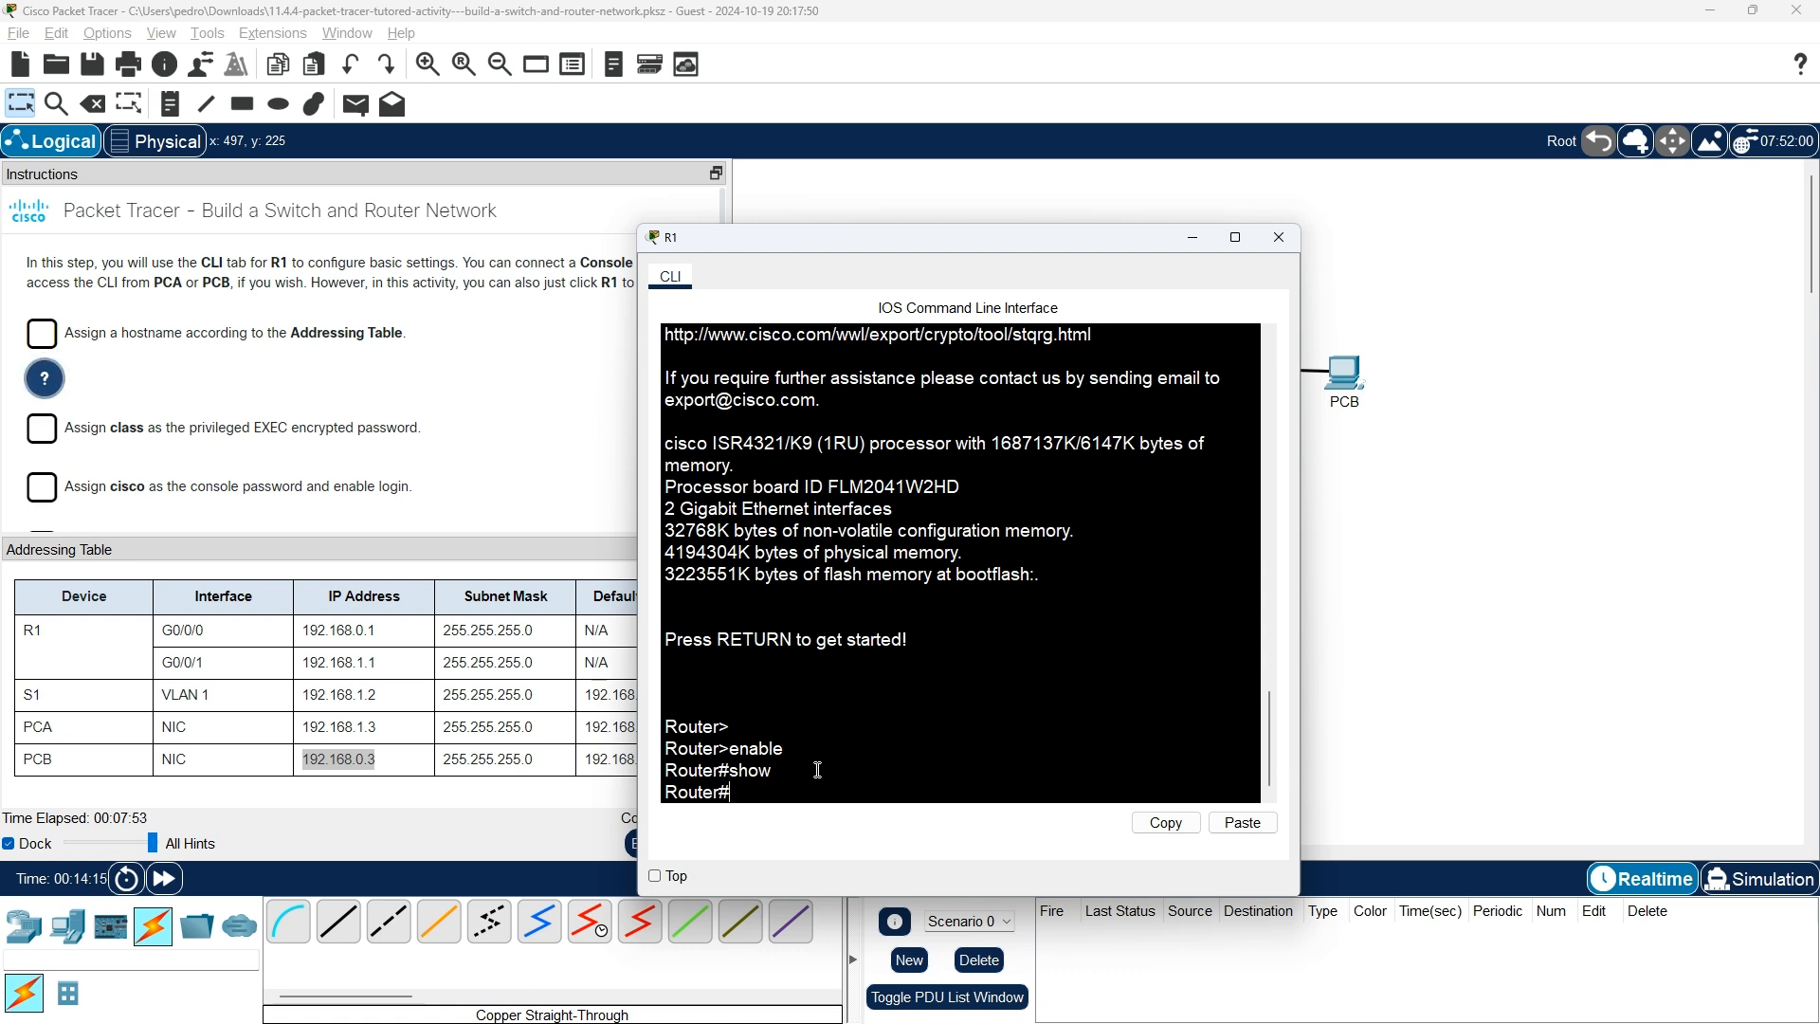
Enter configure terminal and set hostname R1, then attempt the console 0 command.
text(confi)
key(Tab)
text(ter)
key(Tab)
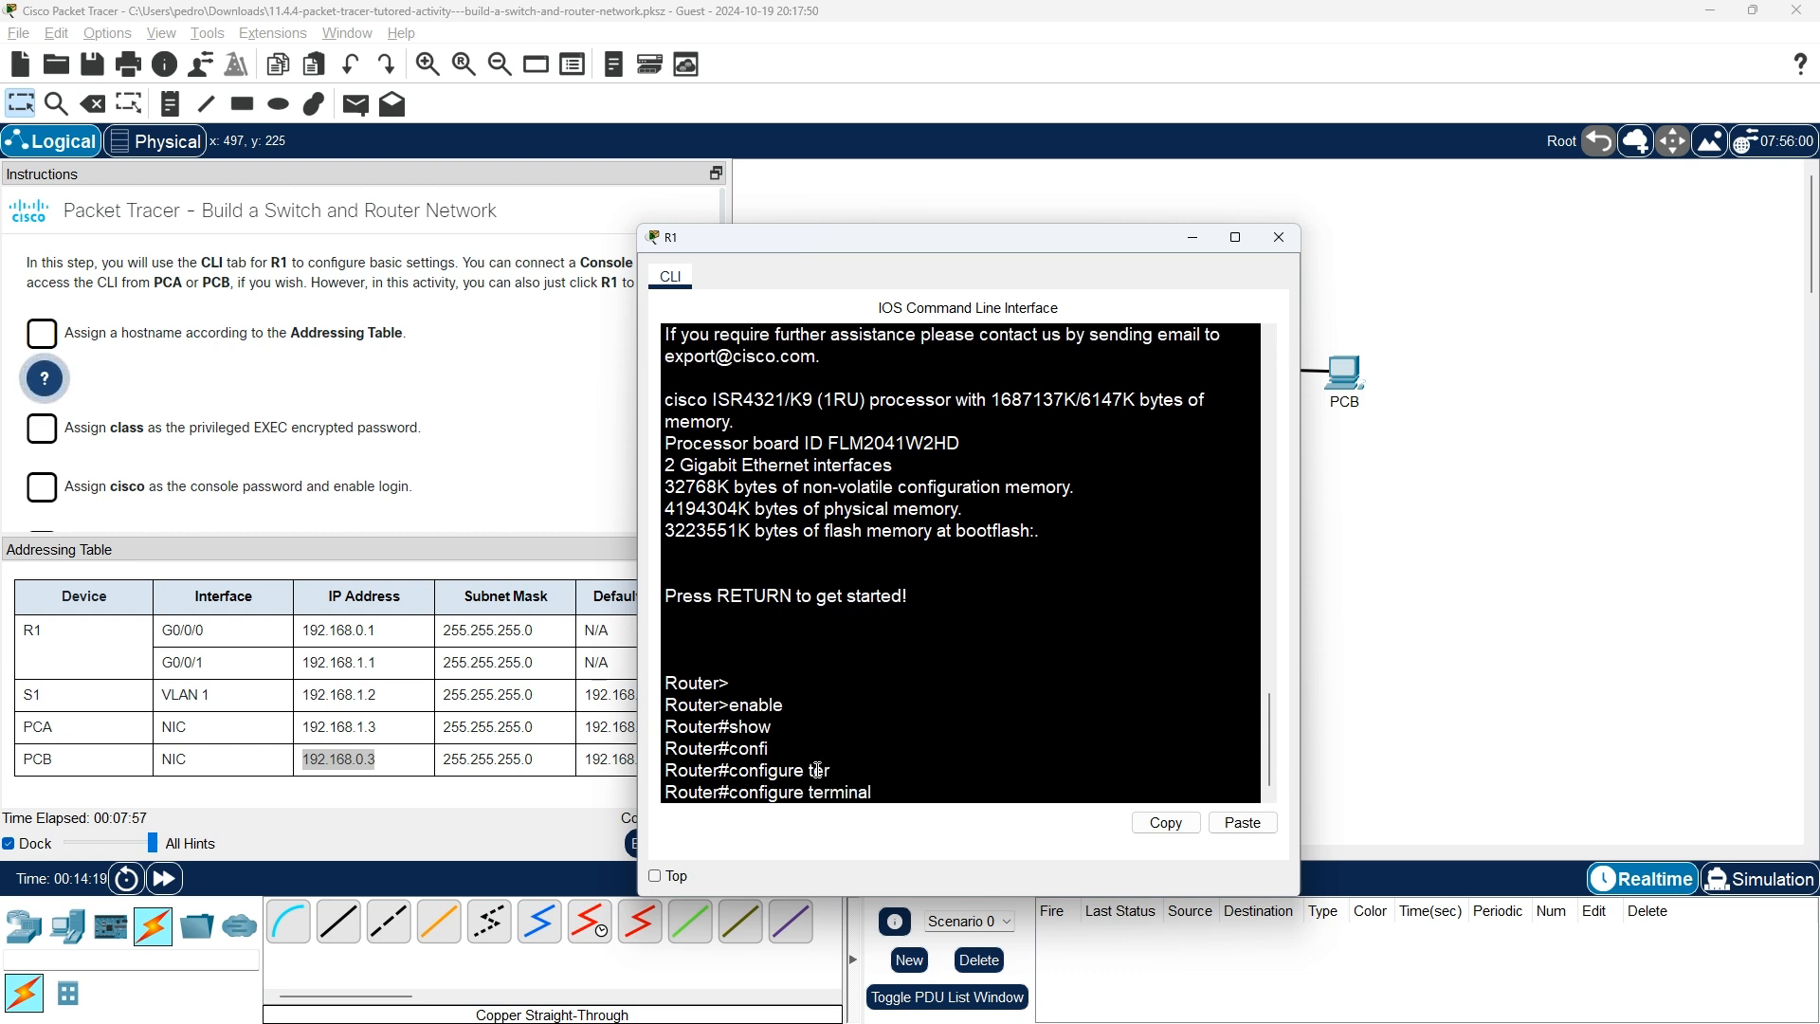
key(Return)
text(hostname)
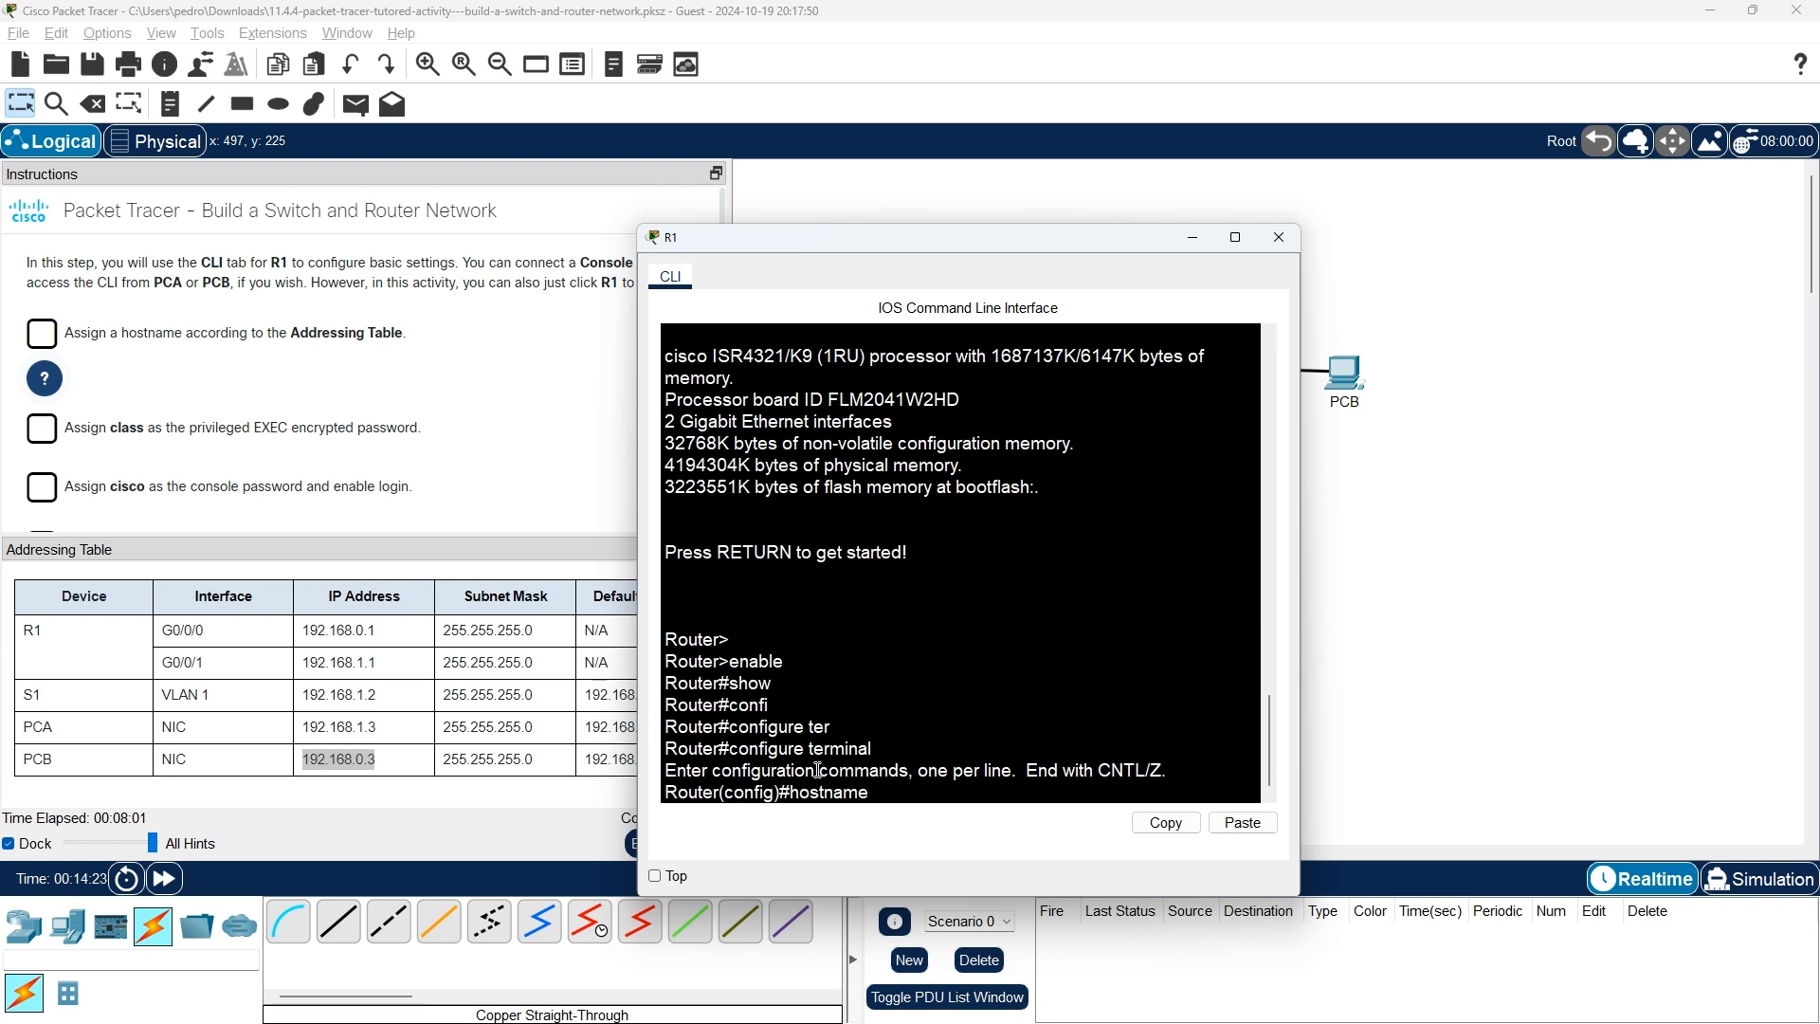
text( R1)
key(Return)
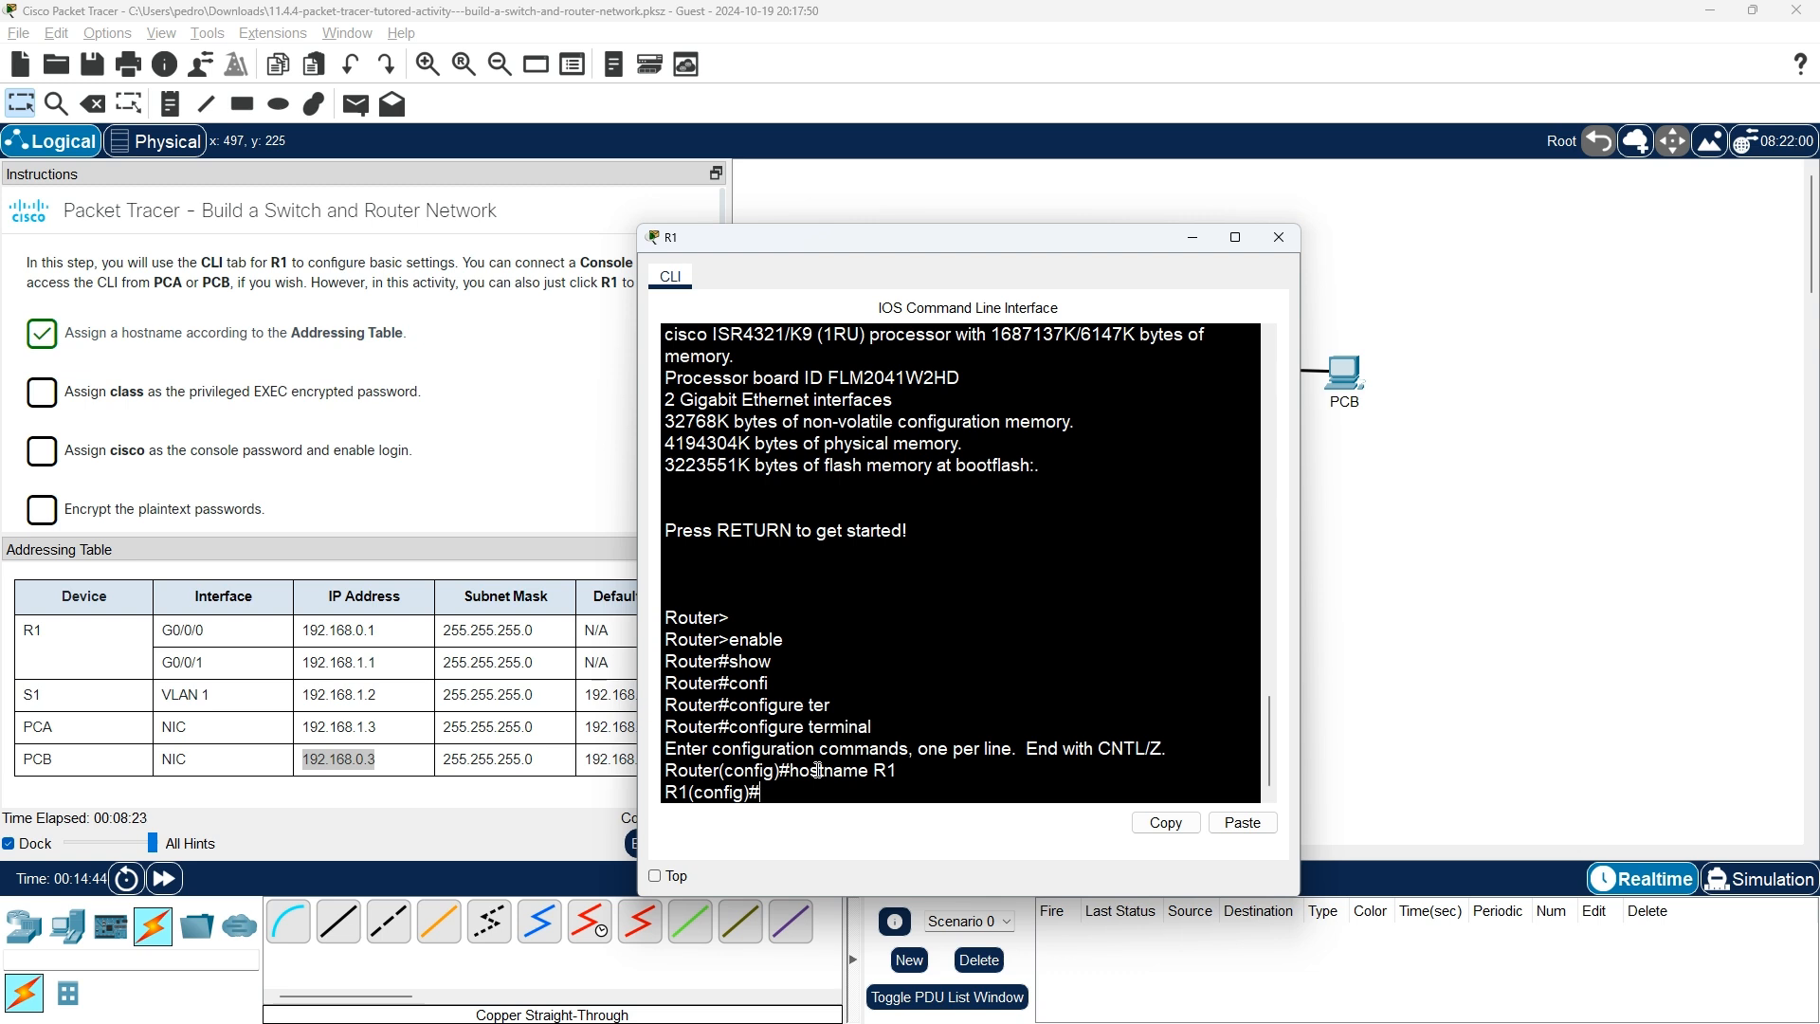
text(console 0)
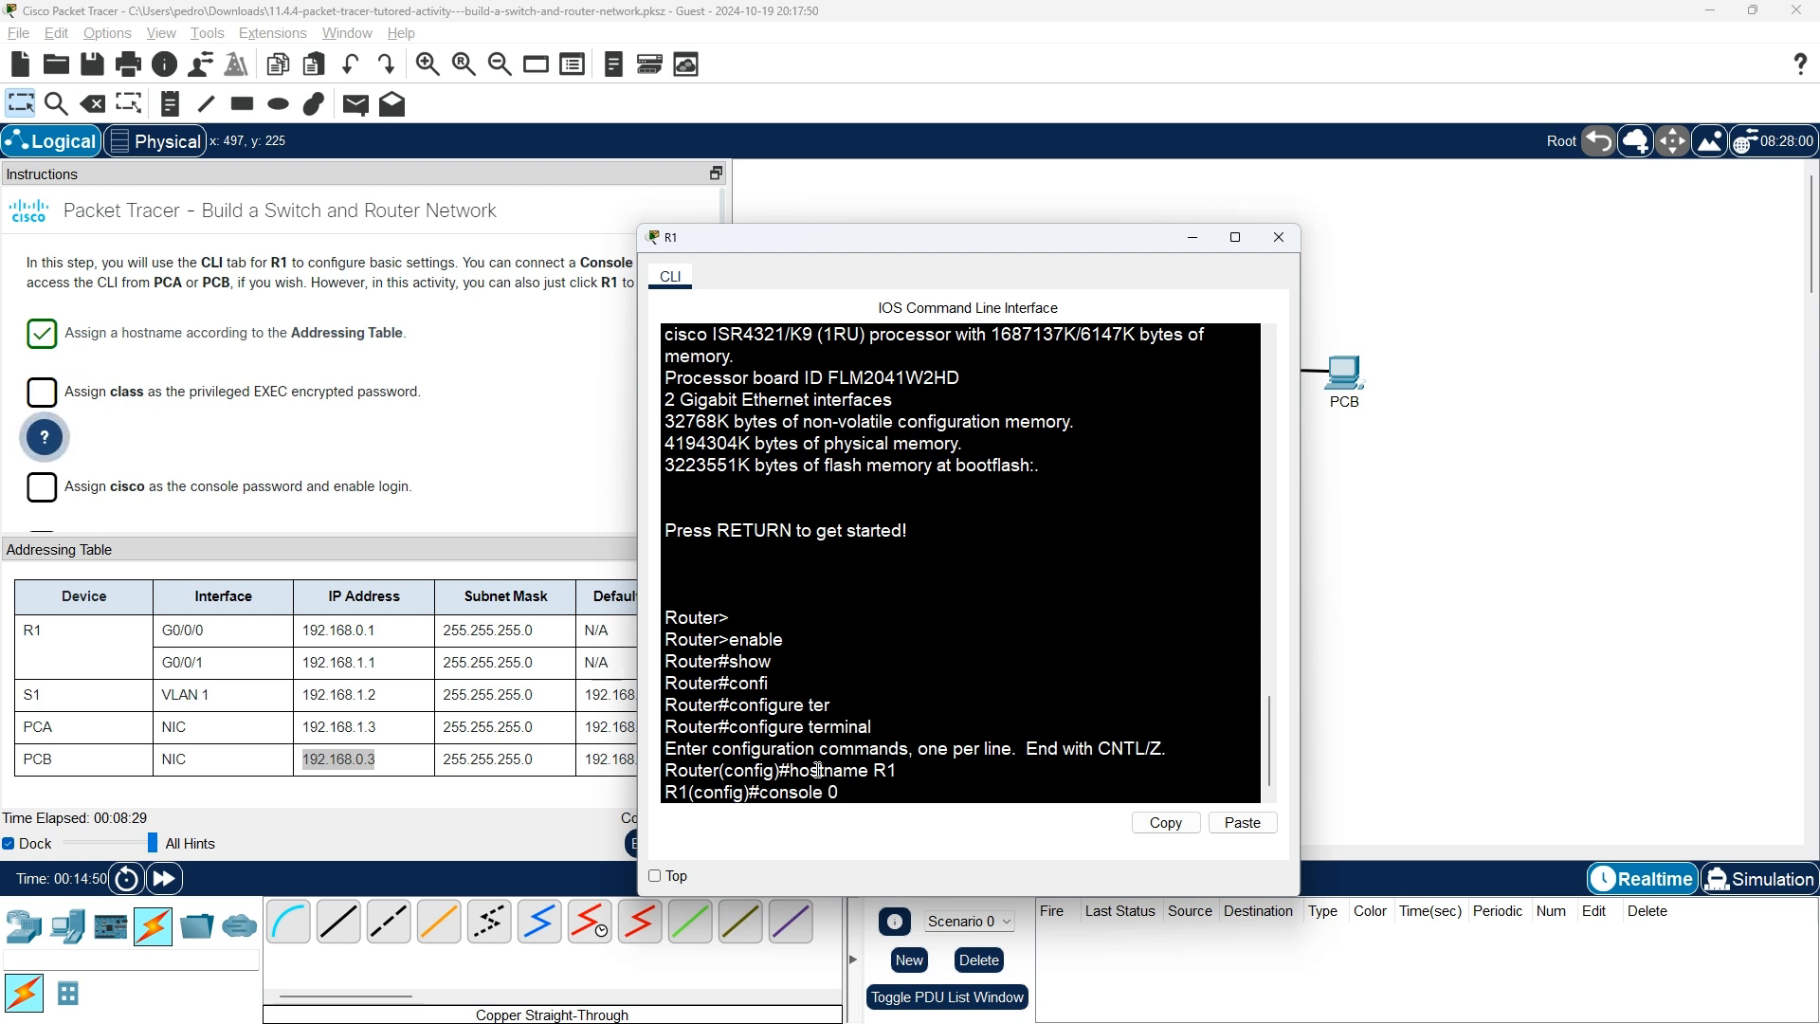
key(Return)
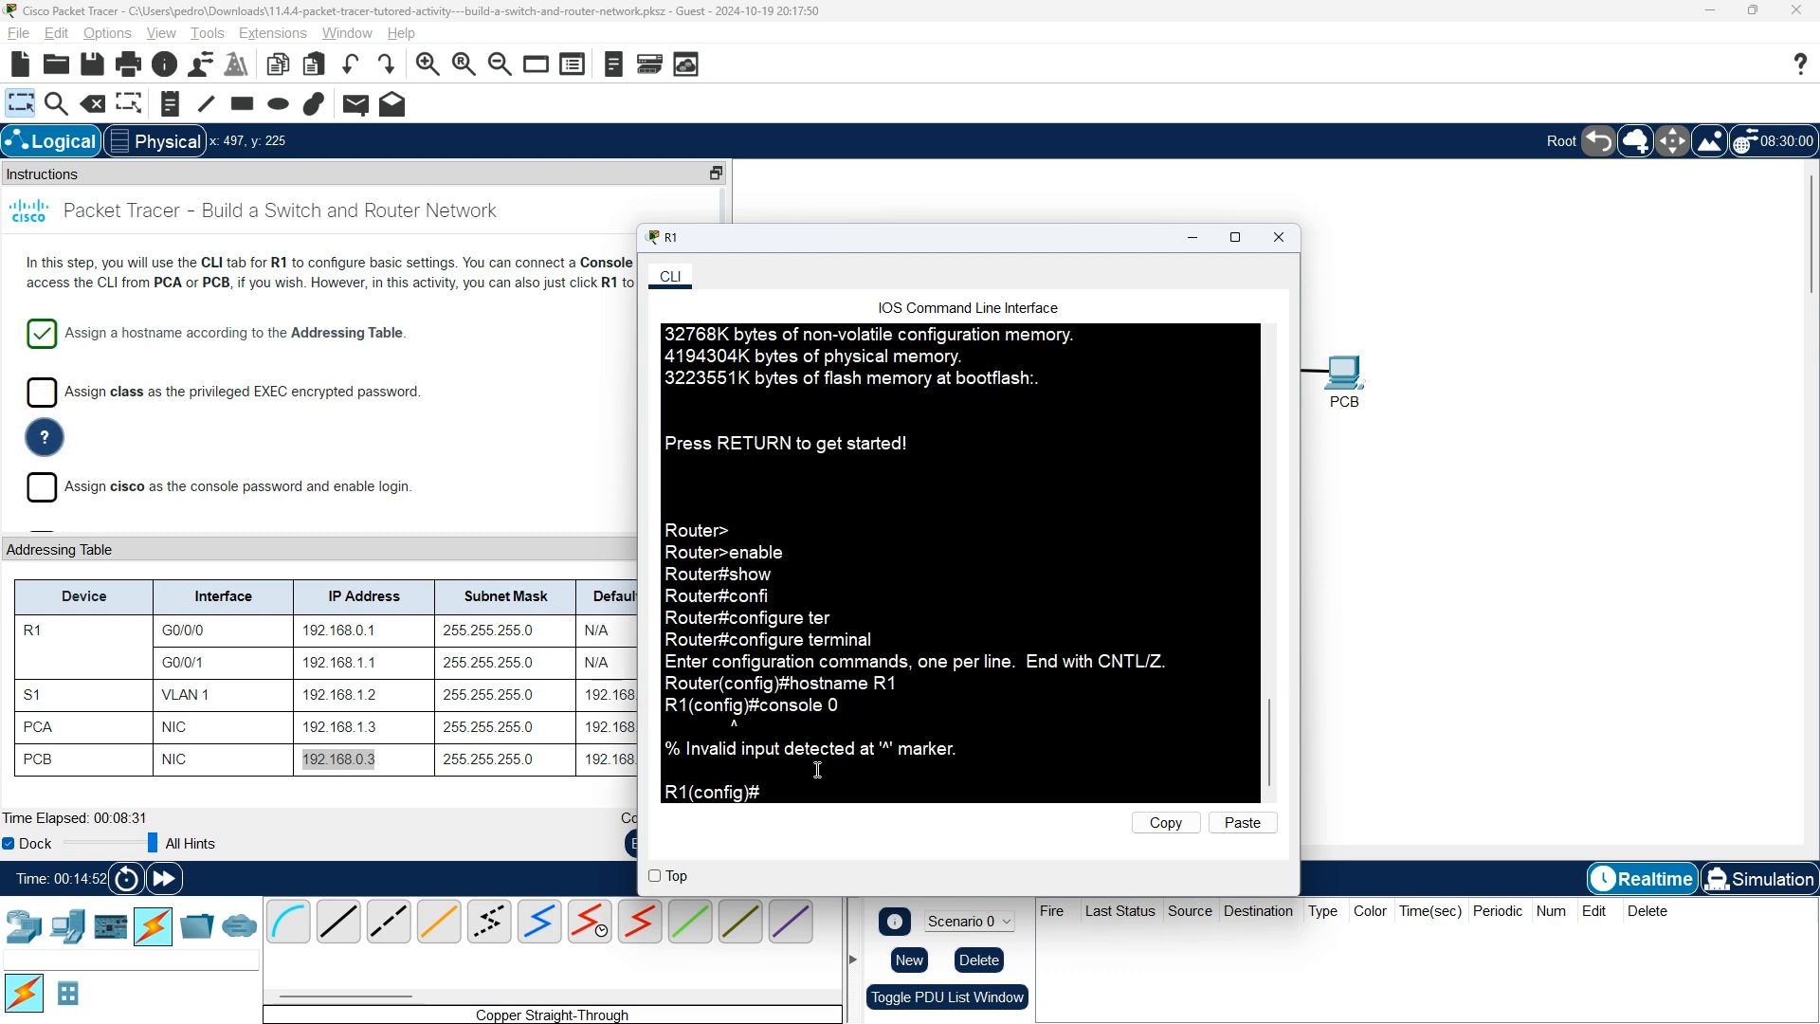
key(alt+Tab)
key(alt+Tab)
key(alt+Tab)
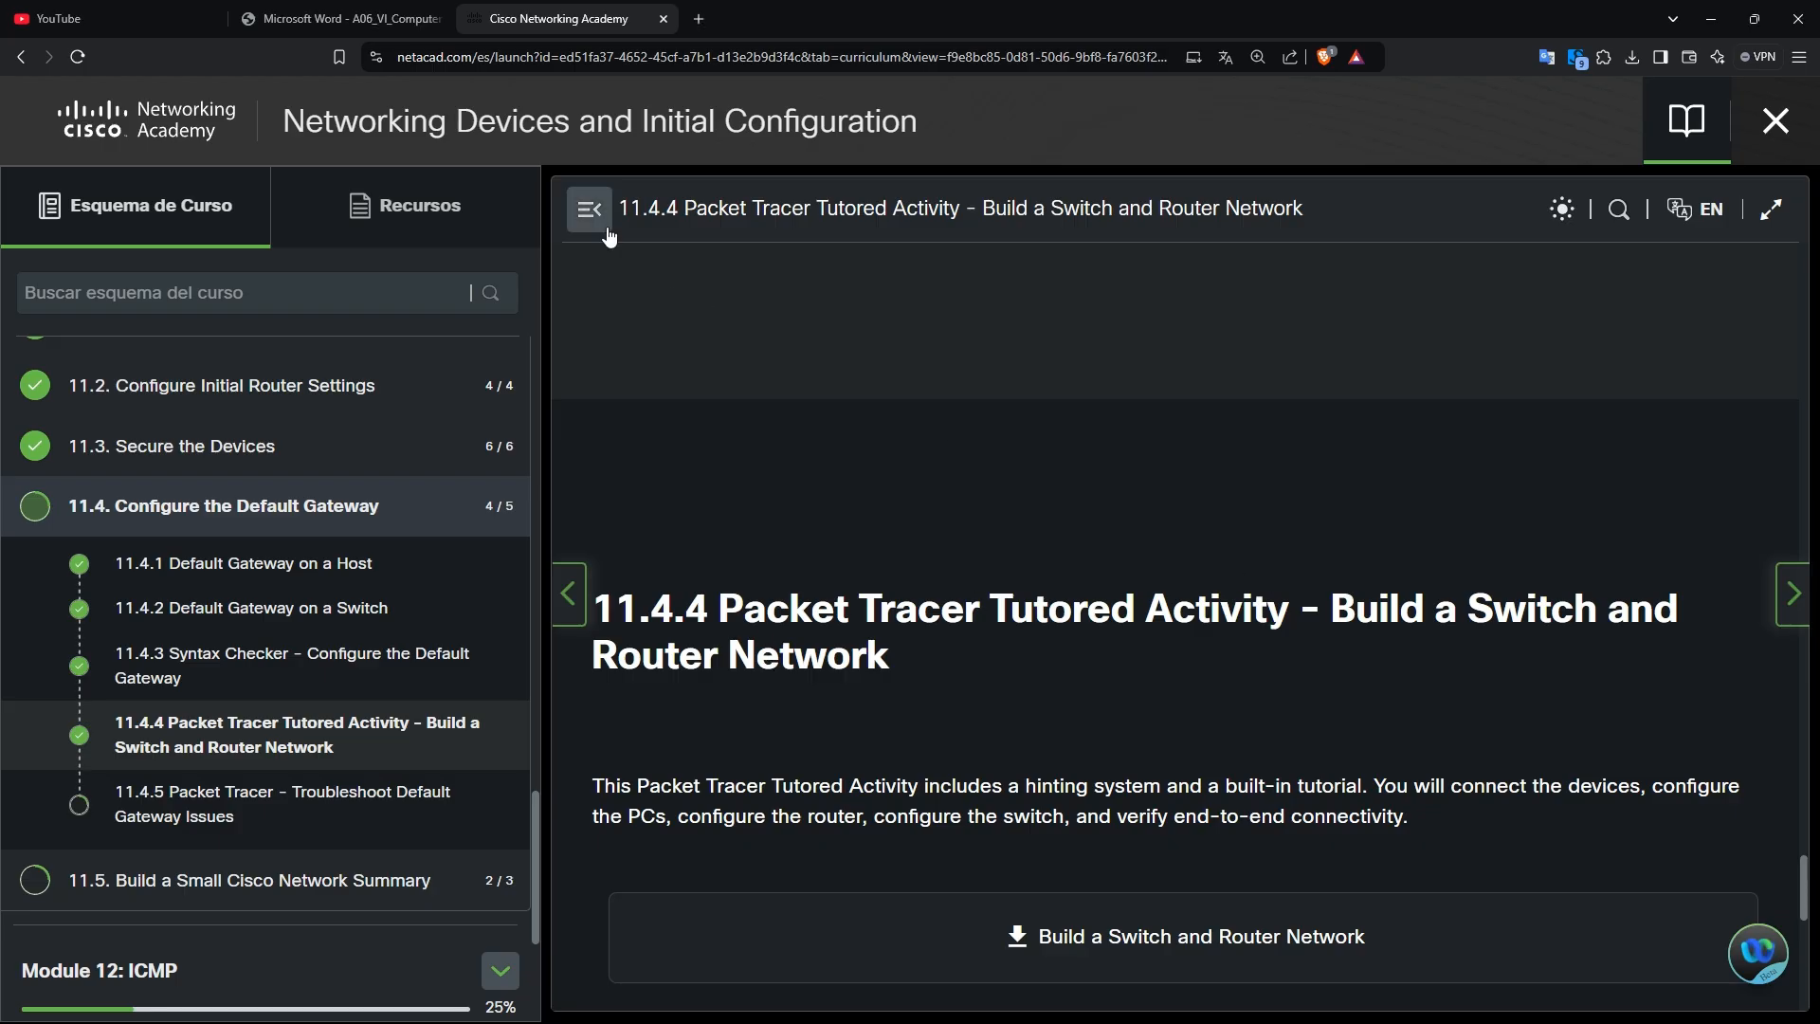
Review the console line password and login commands on the Secure Remote Access lesson page.
click(584, 611)
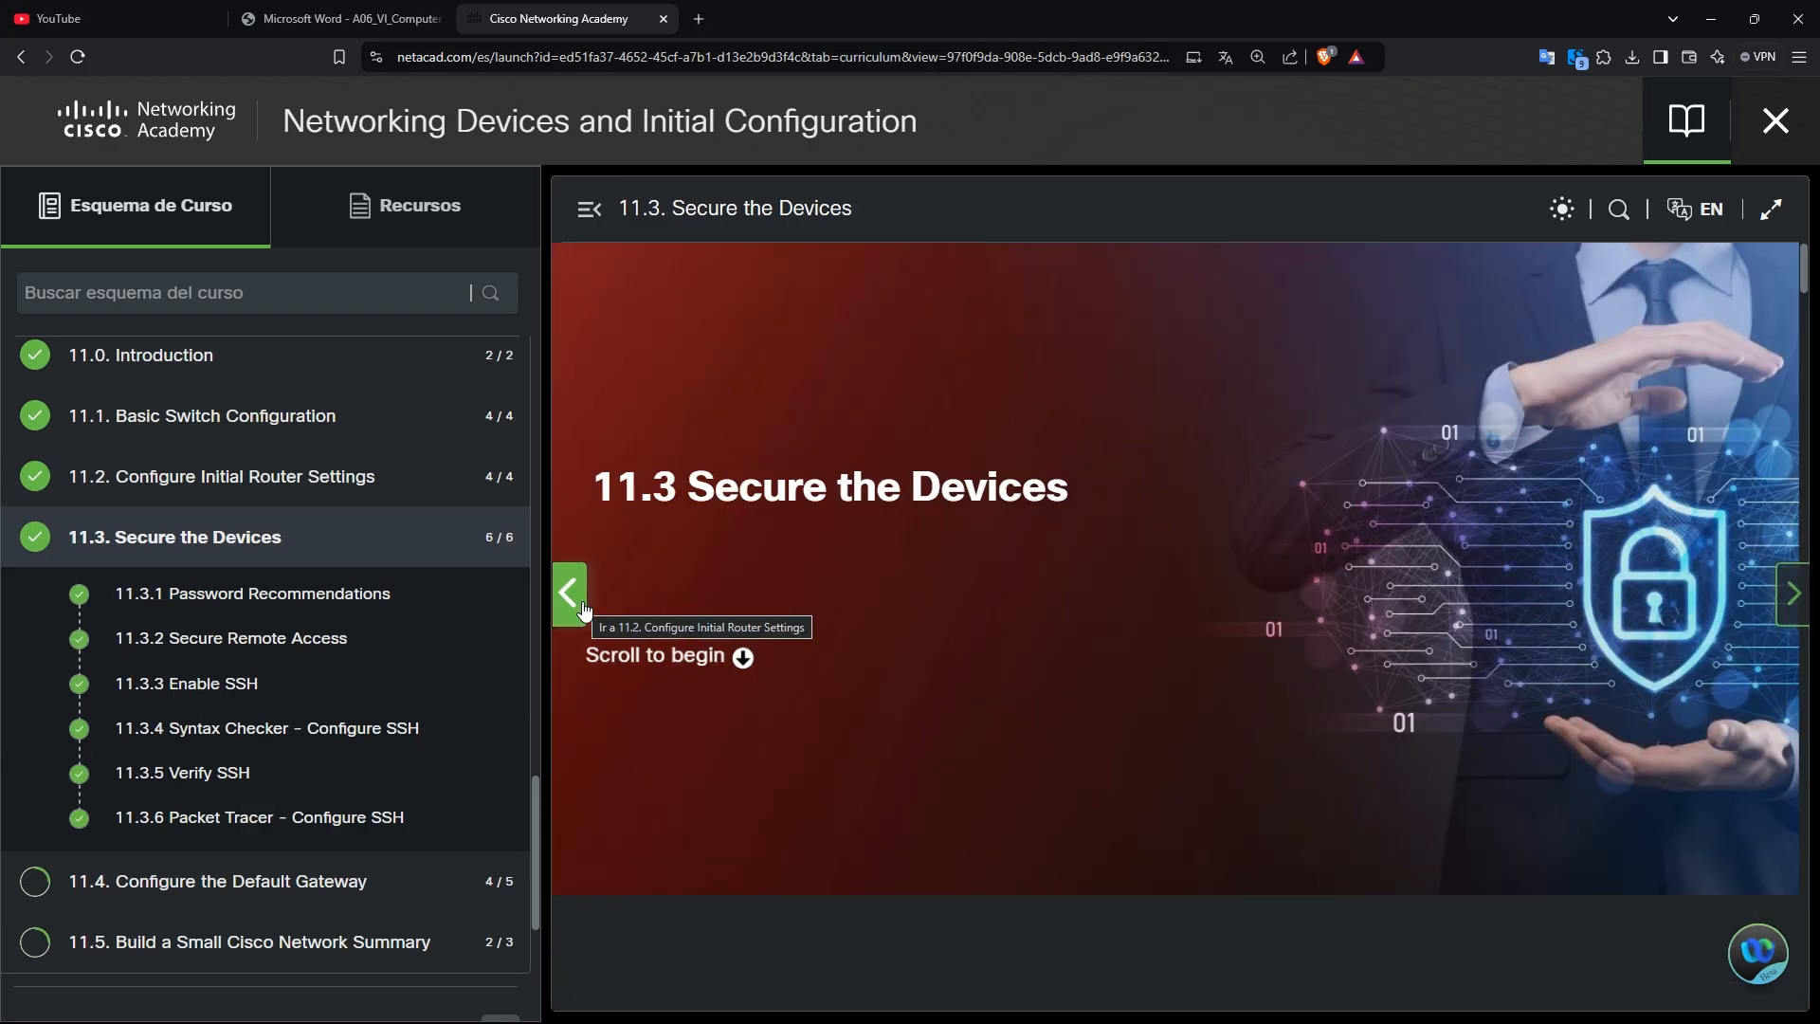
scroll(933, 594, down, 5)
scroll(933, 594, down, 20)
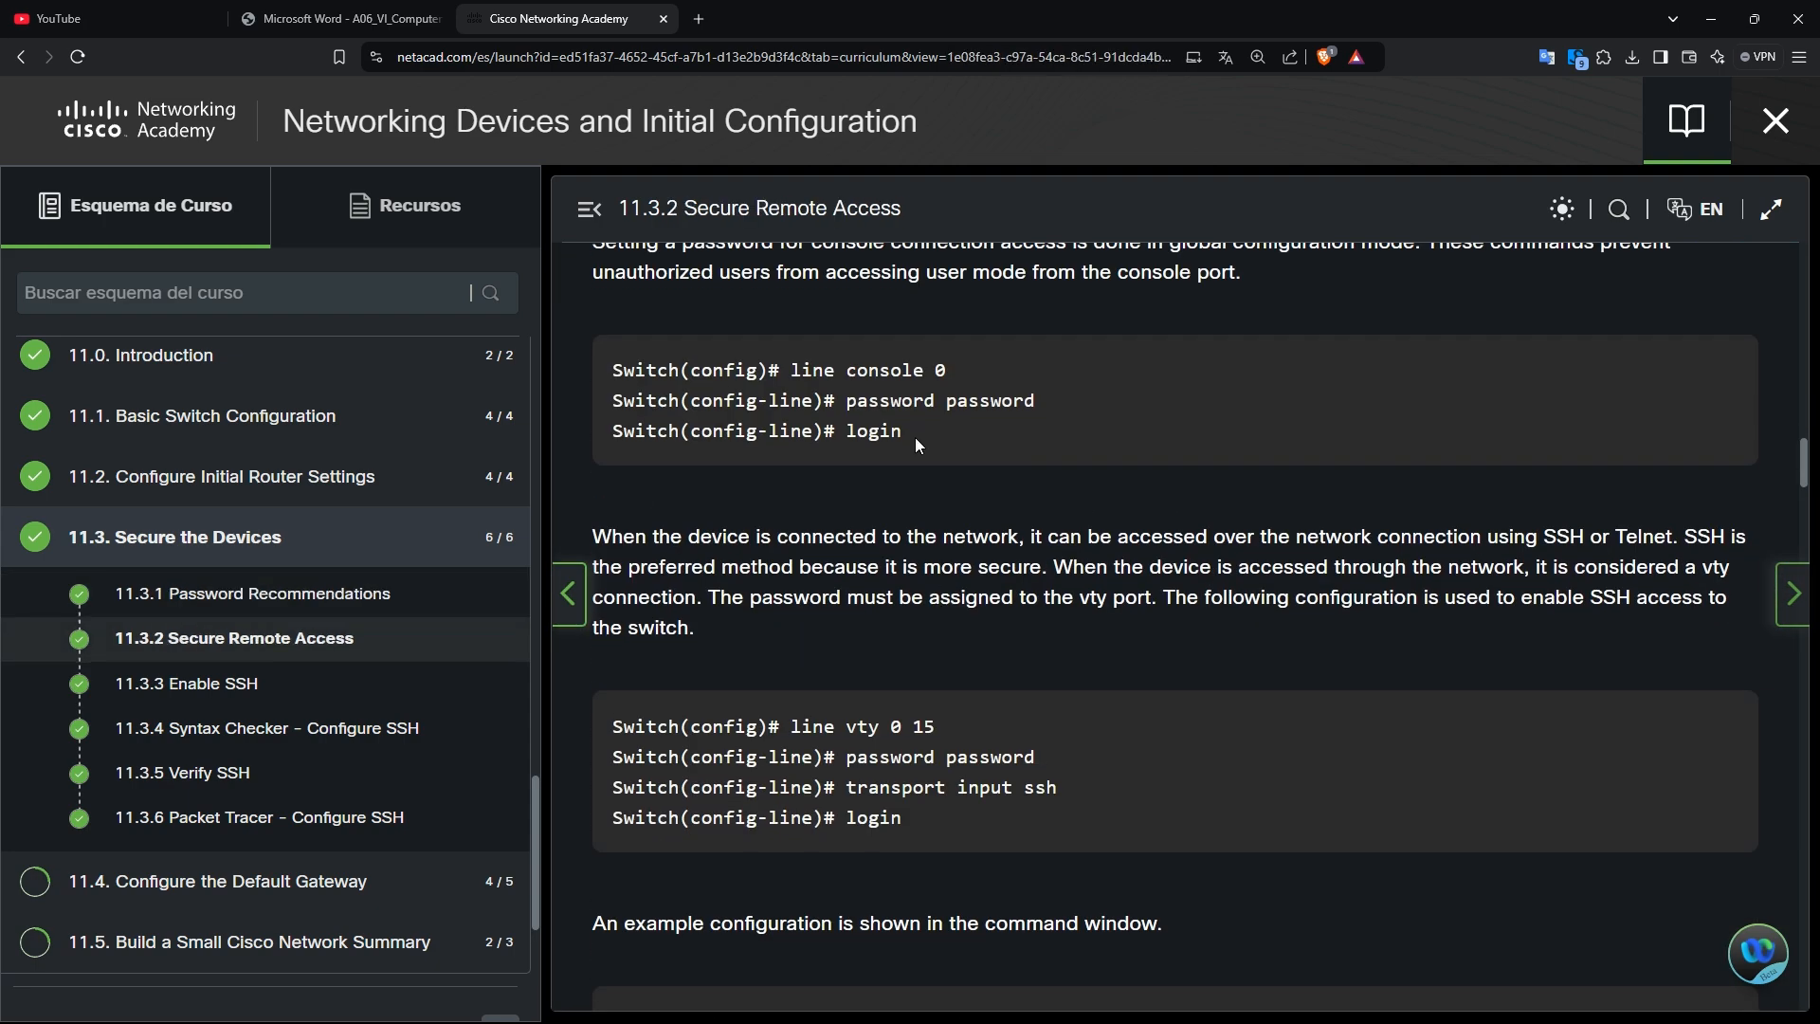
Enter console line configuration mode on R1 with line console 0.
key(alt+Tab)
text(line console)
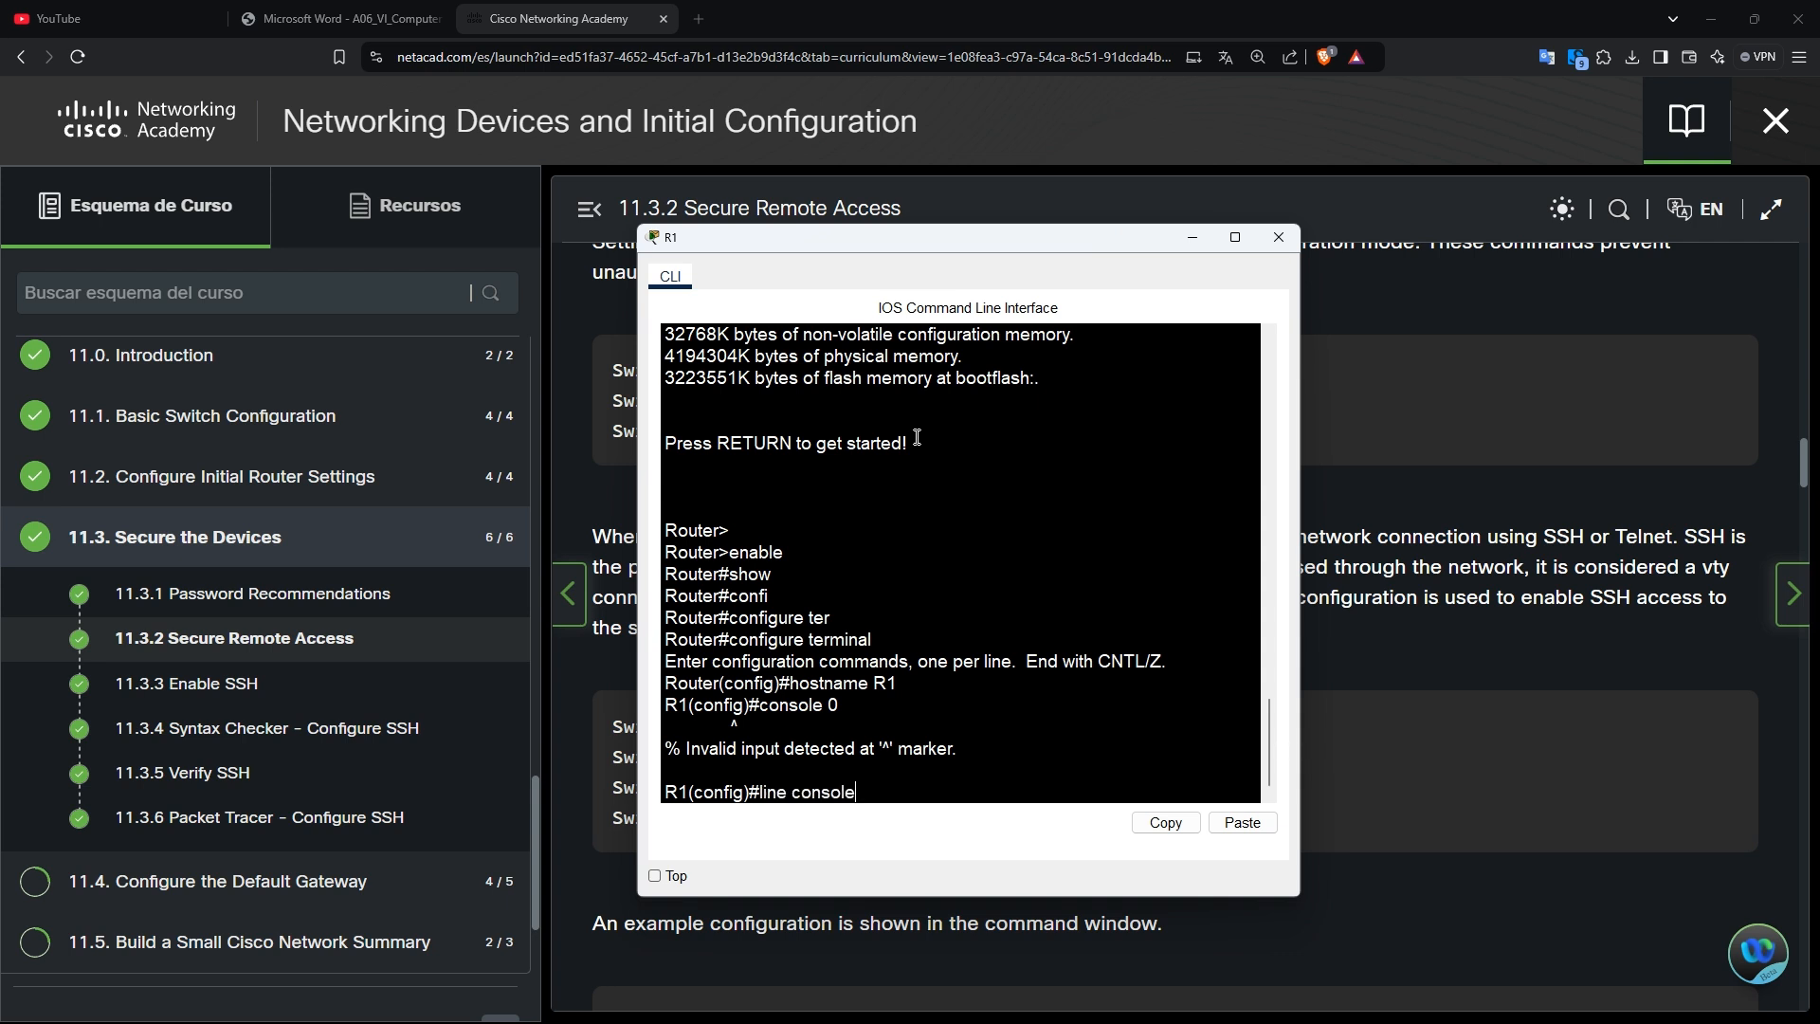
text( 0)
key(Return)
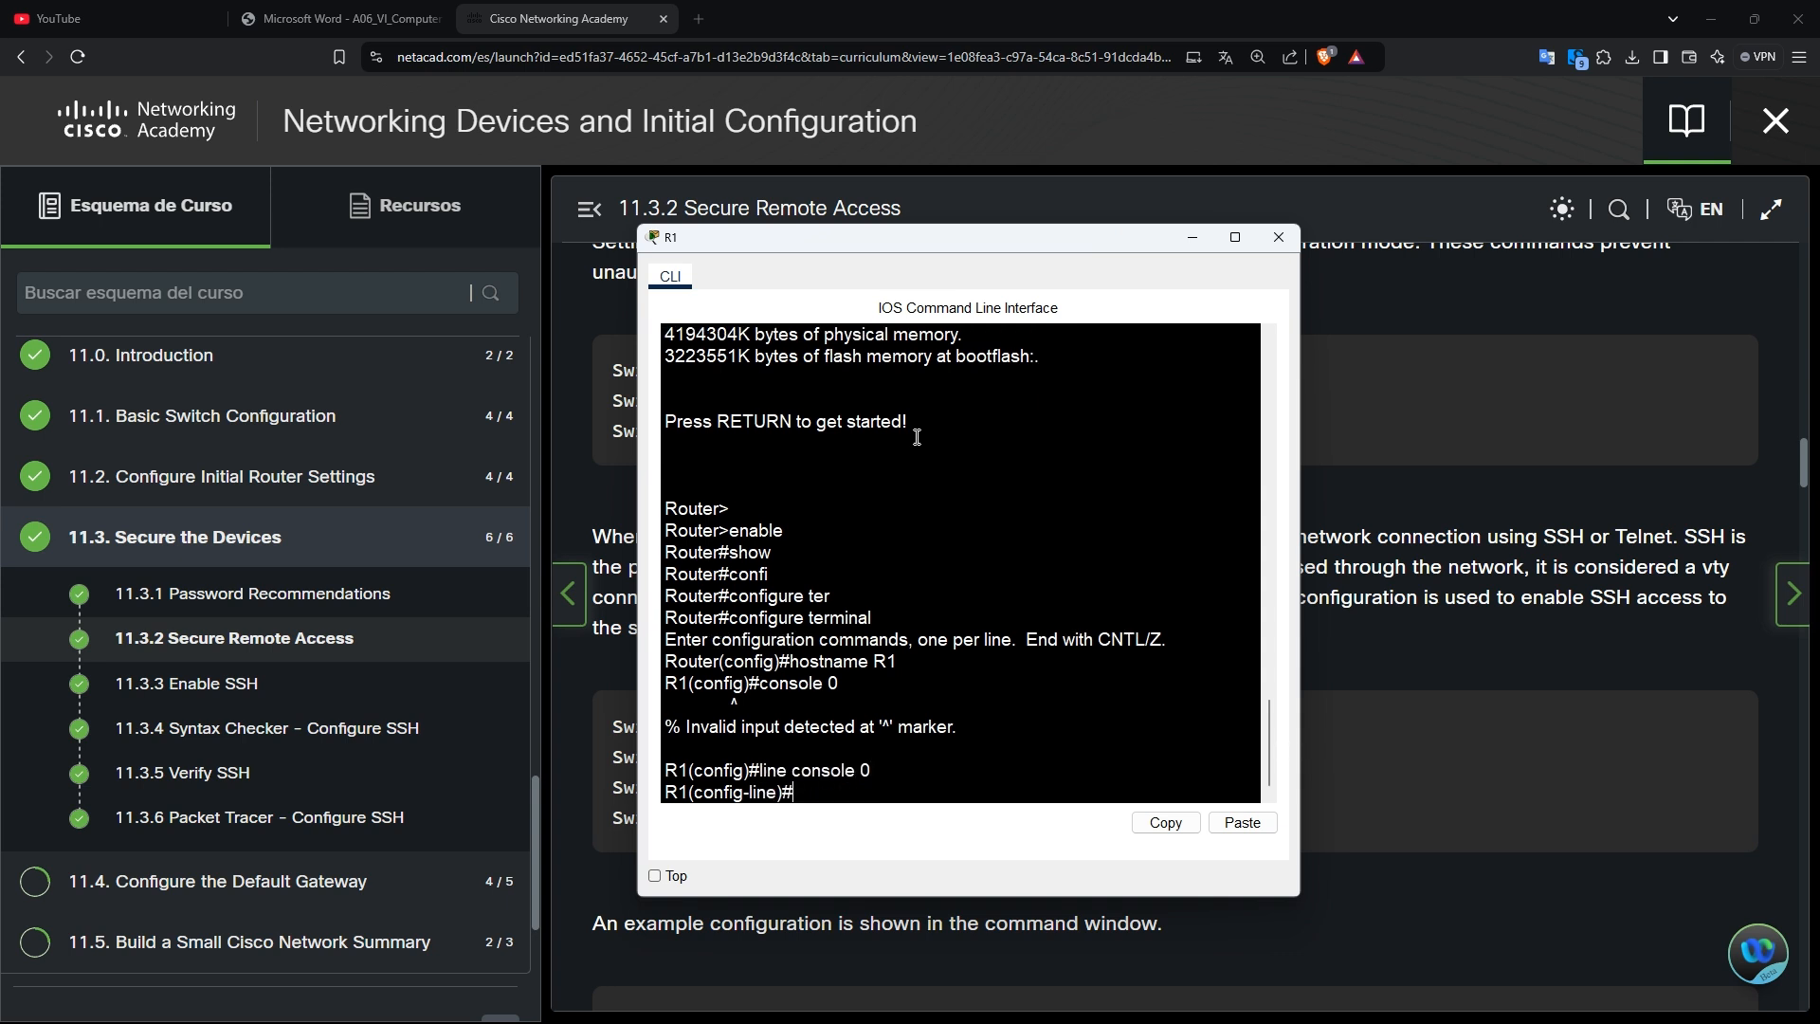
key(alt+Tab)
key(alt+Tab)
key(alt+Tab)
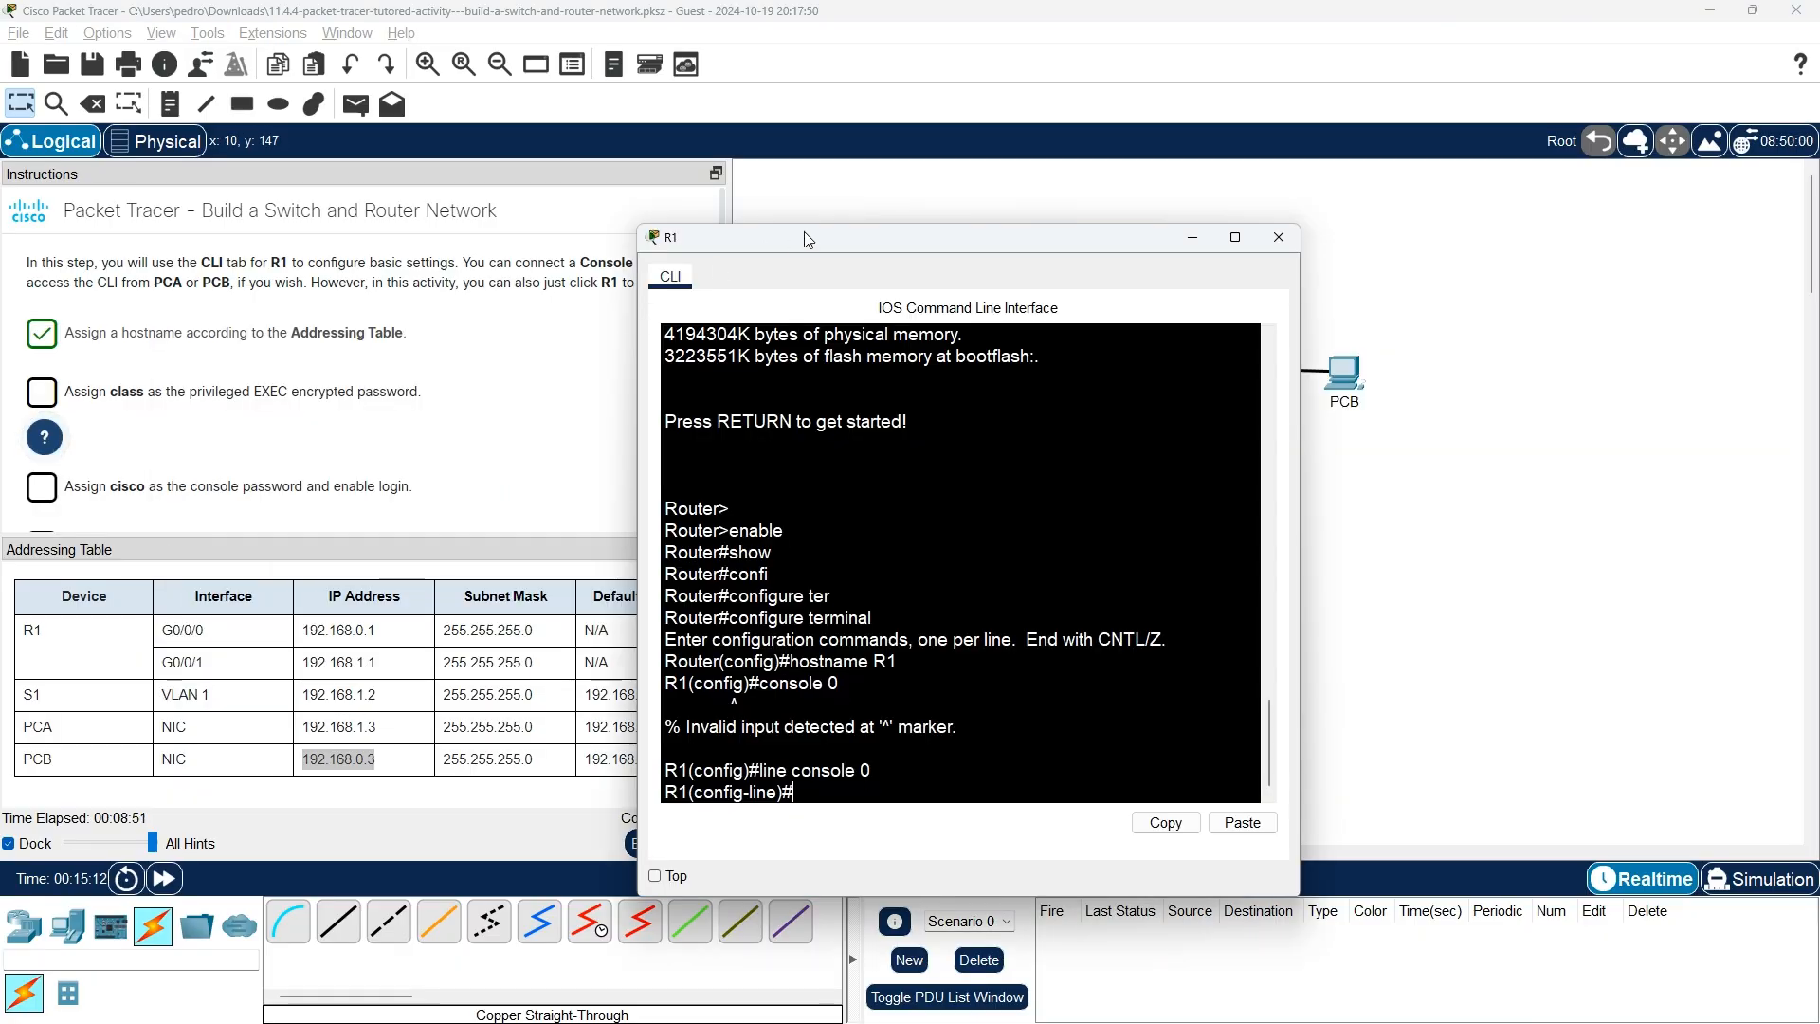
key(alt+Tab)
key(alt+Tab)
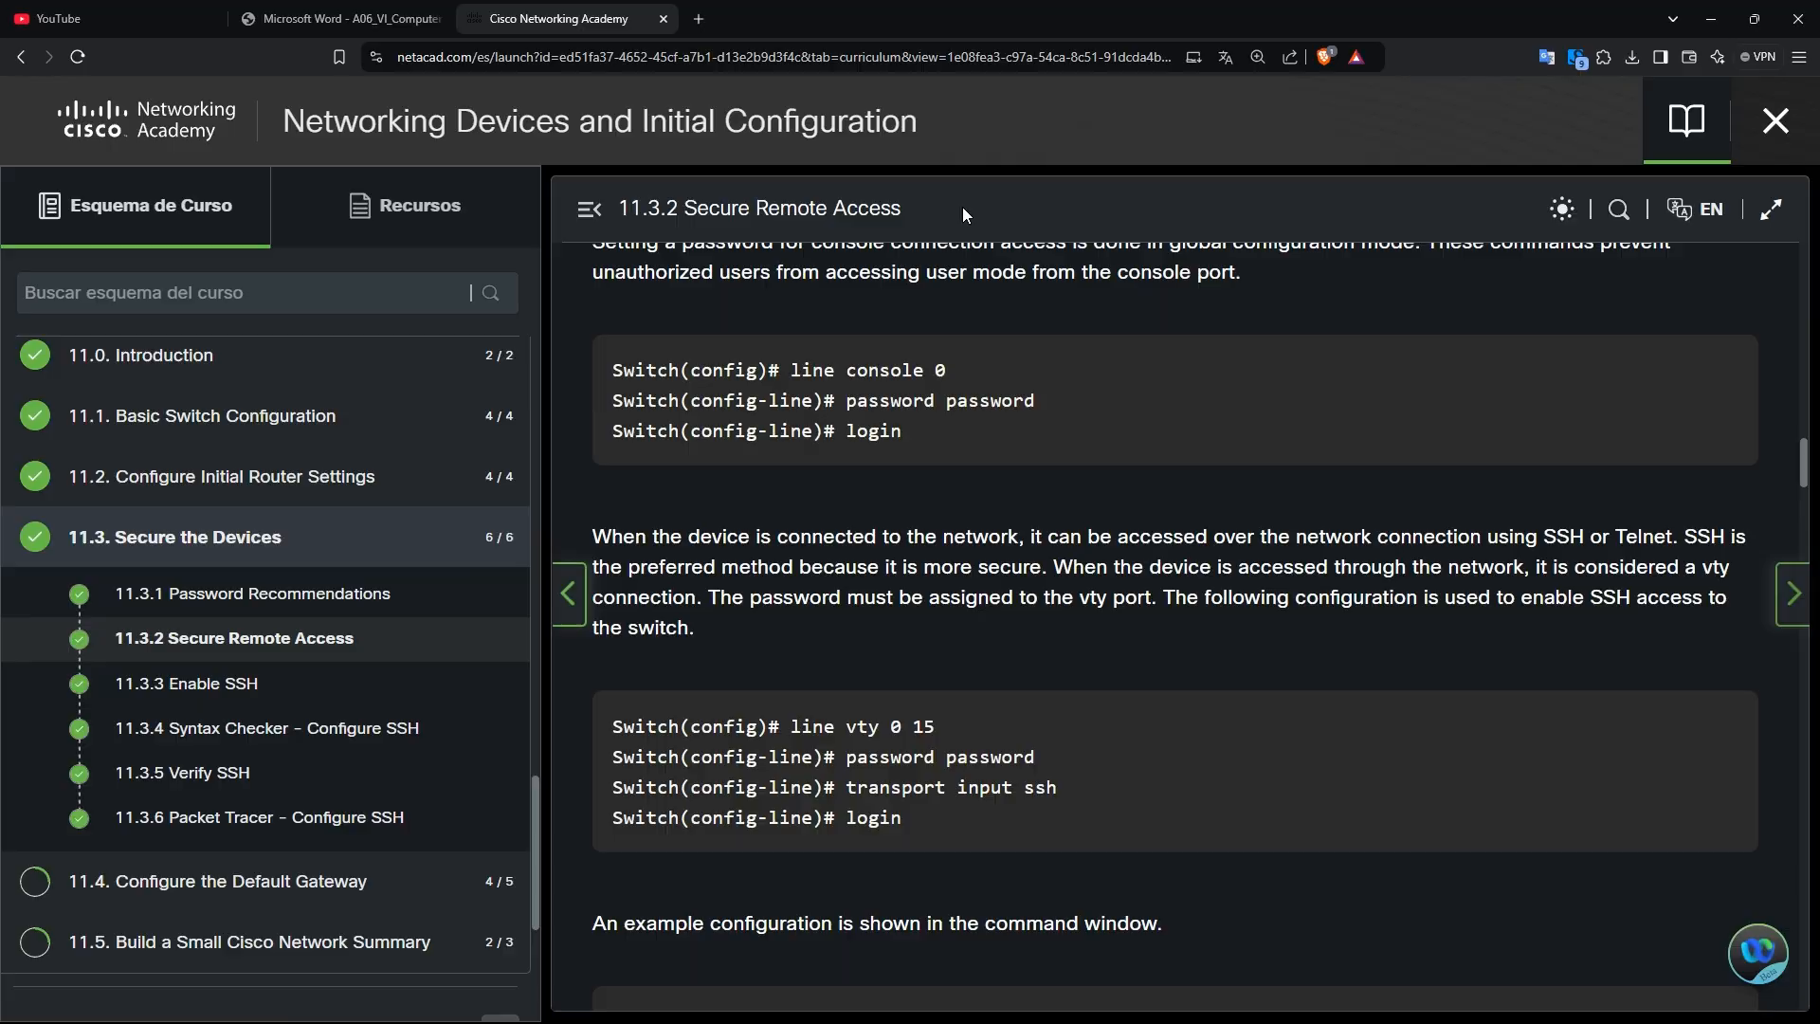
key(alt+Tab)
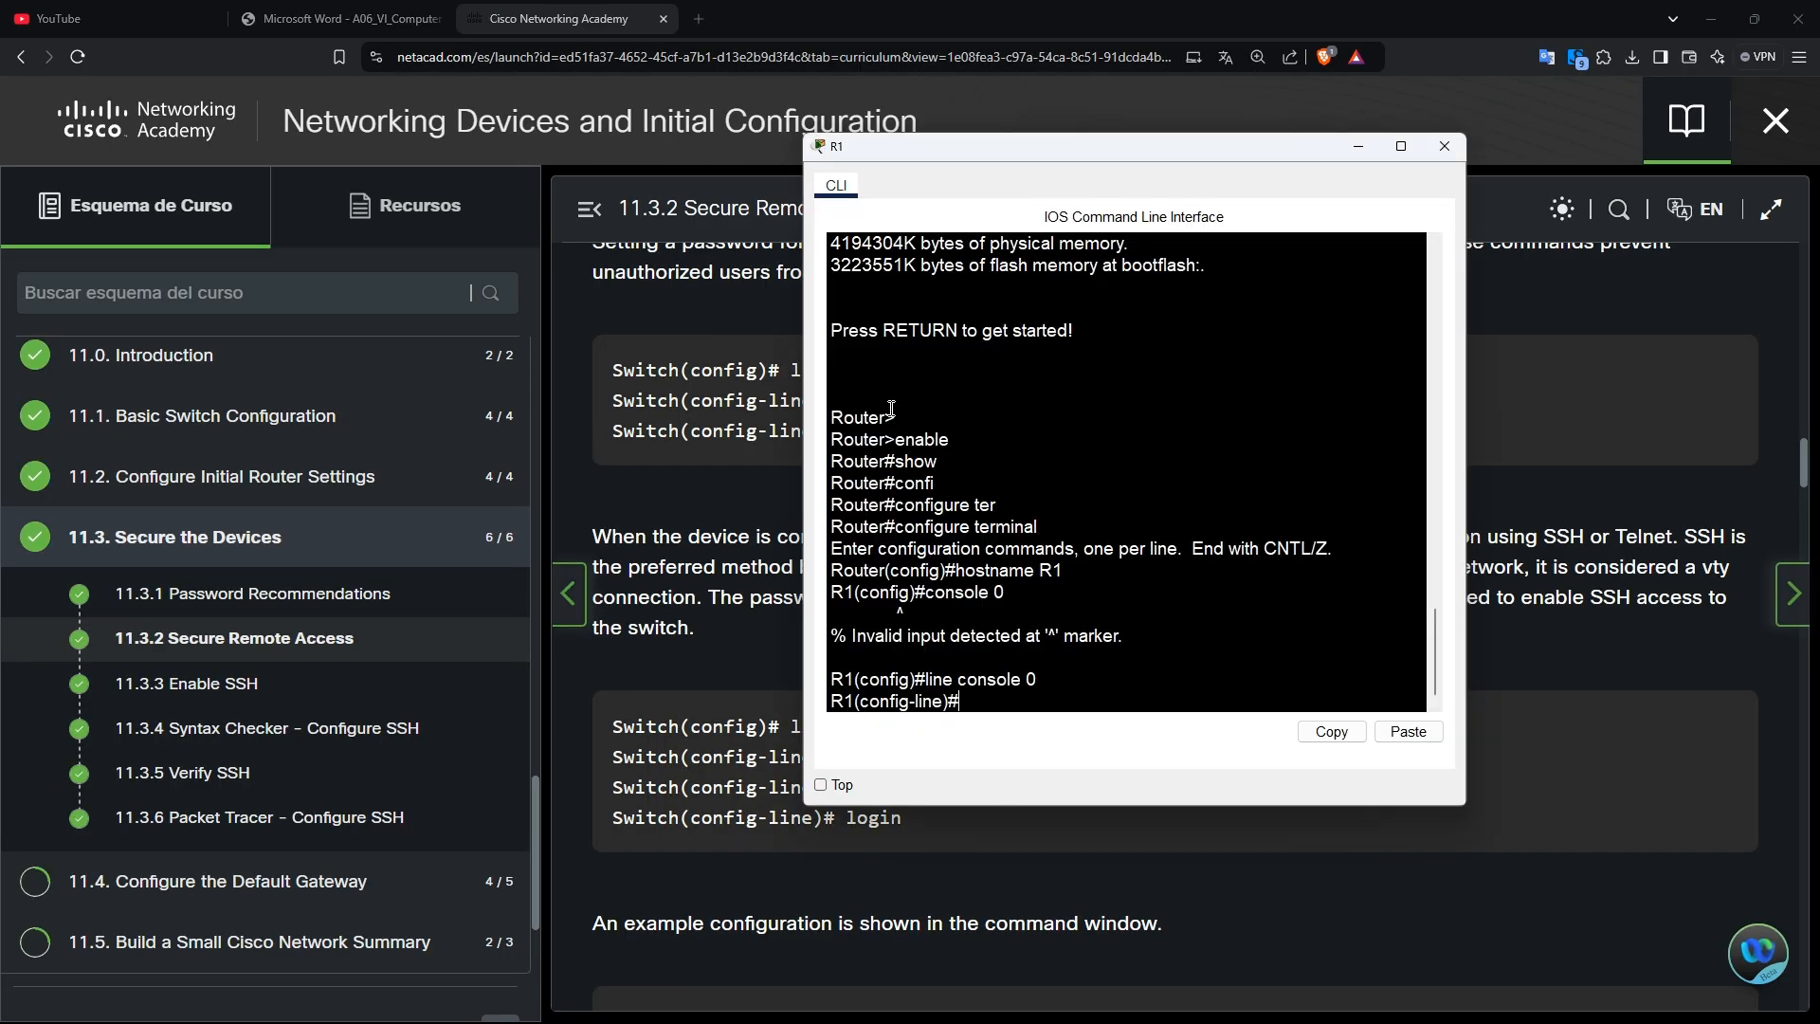
key(alt+Tab)
key(alt+Tab)
key(alt+Tab)
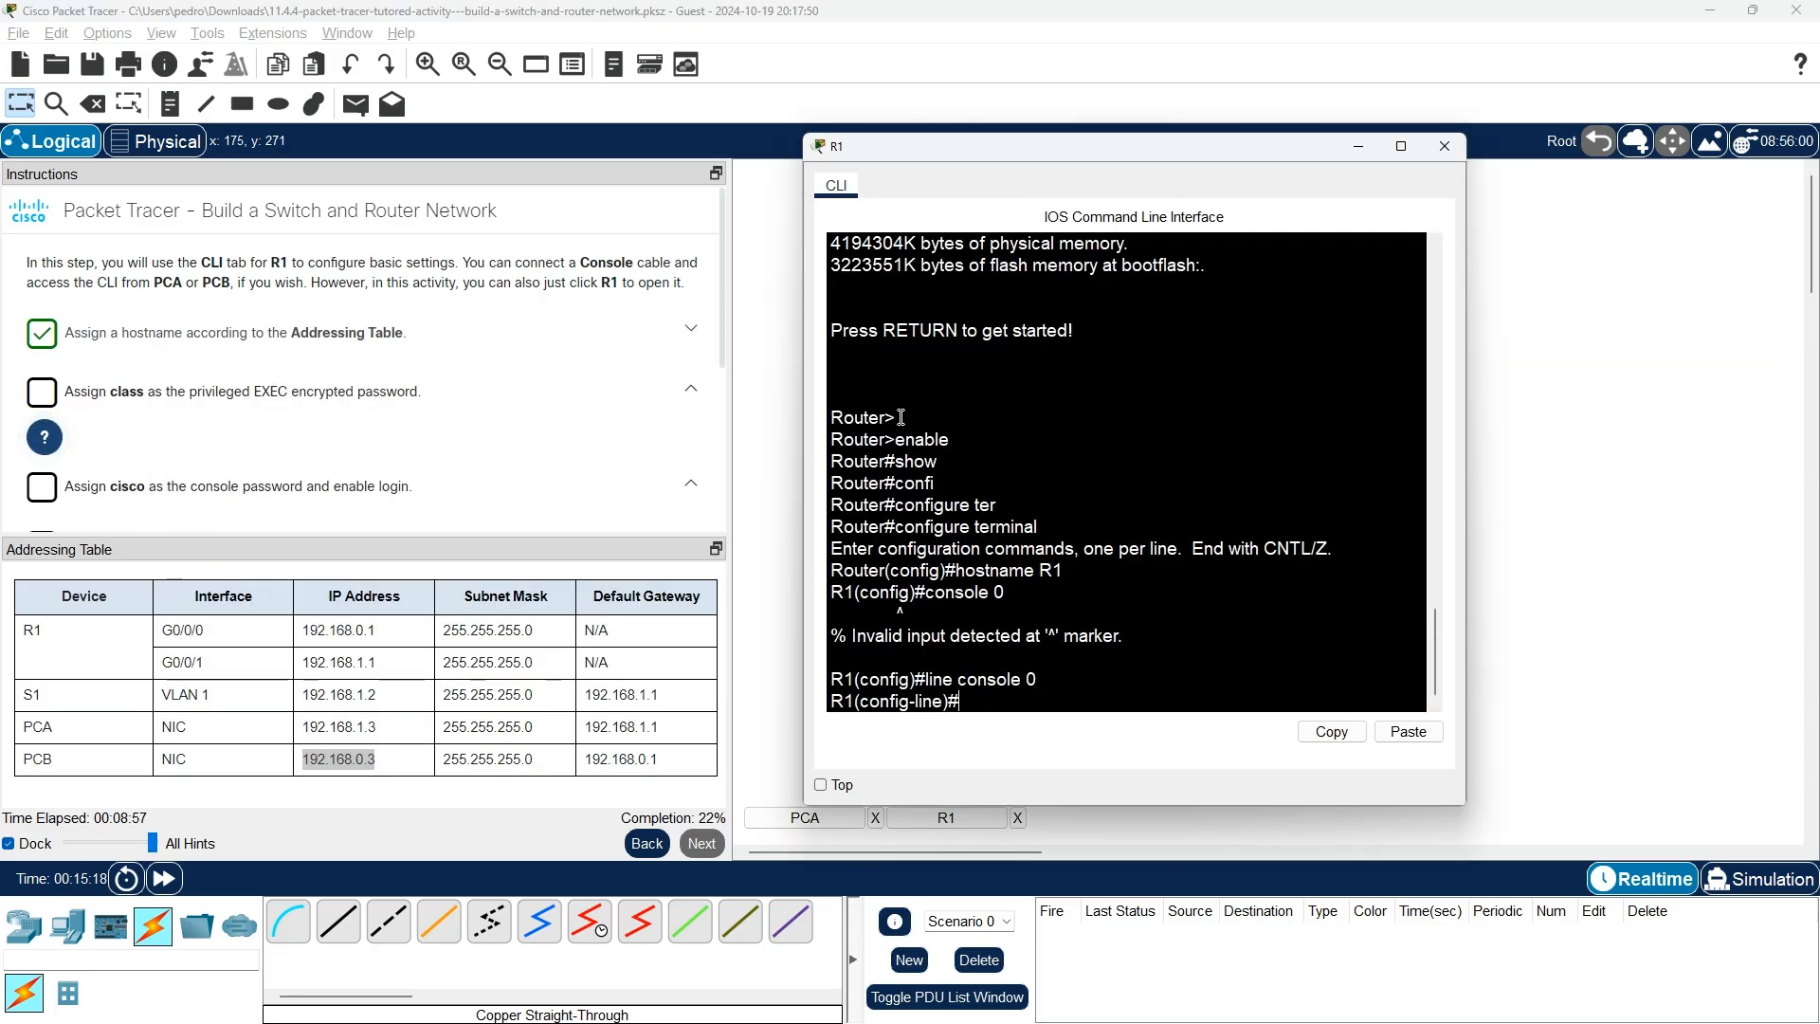
Enter 'password class' on R1's console line, re-entering it after abandoning a partial login command.
text(pass)
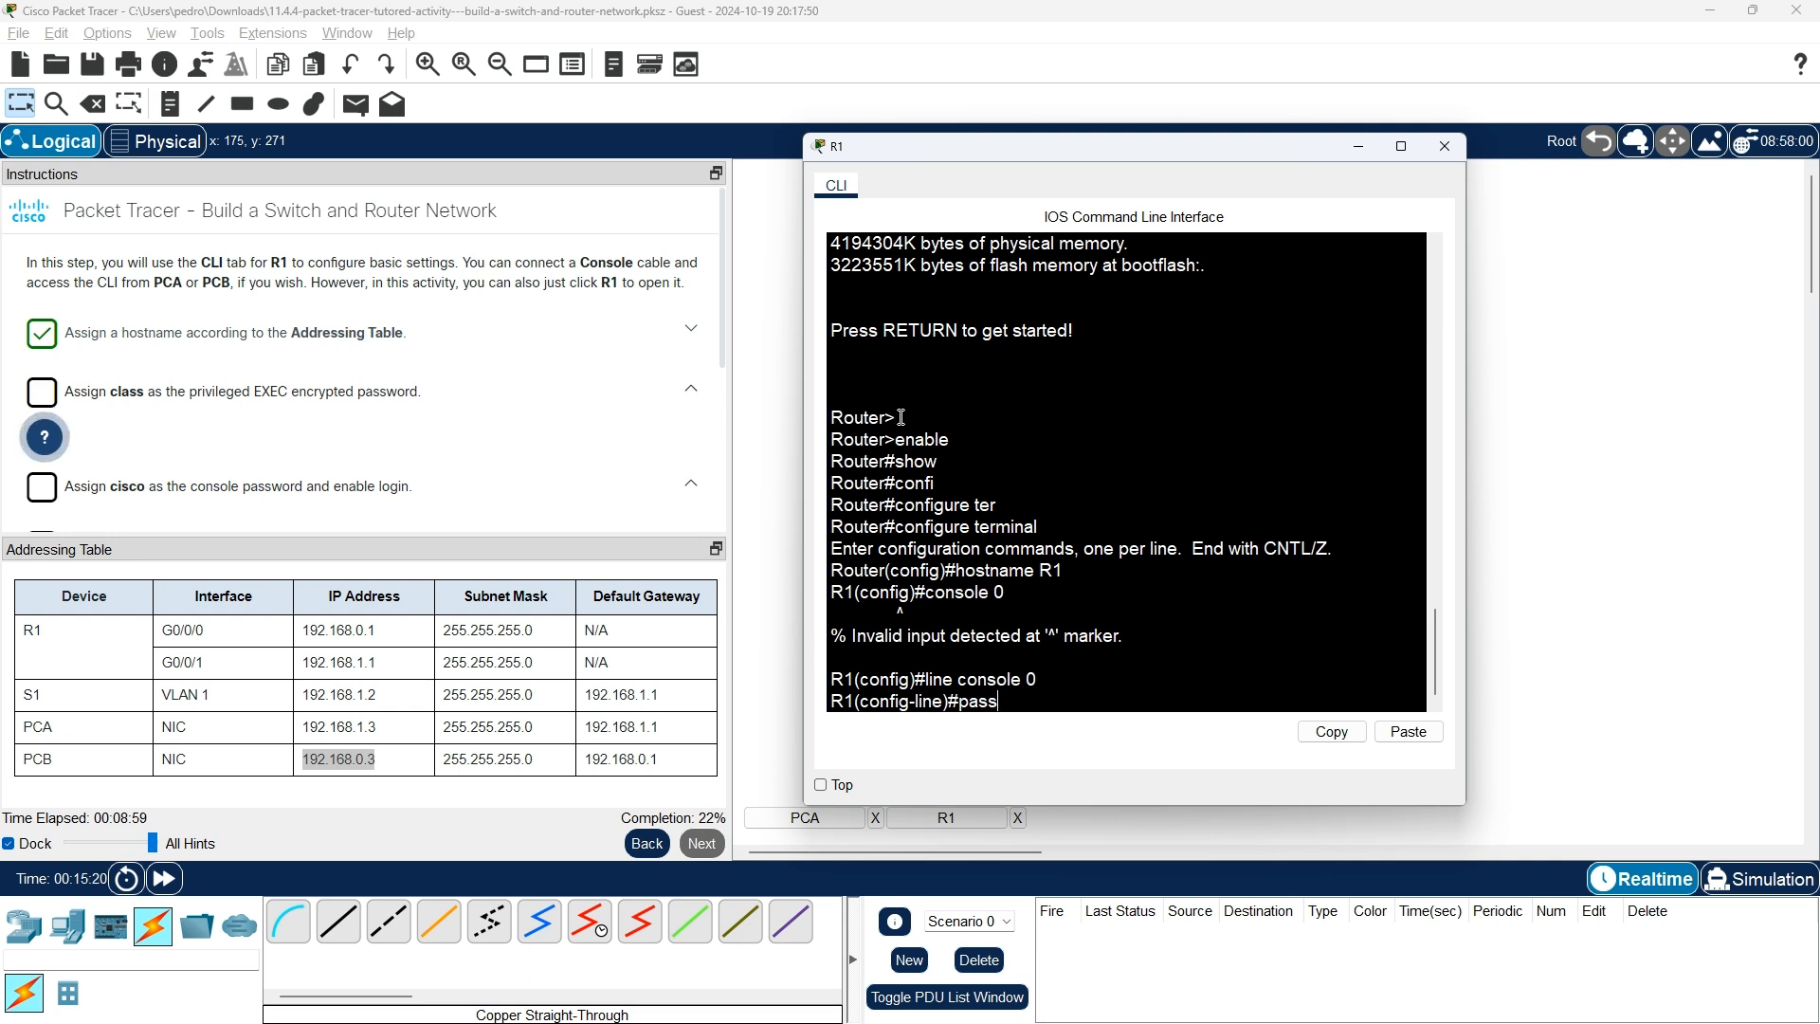
key(Tab)
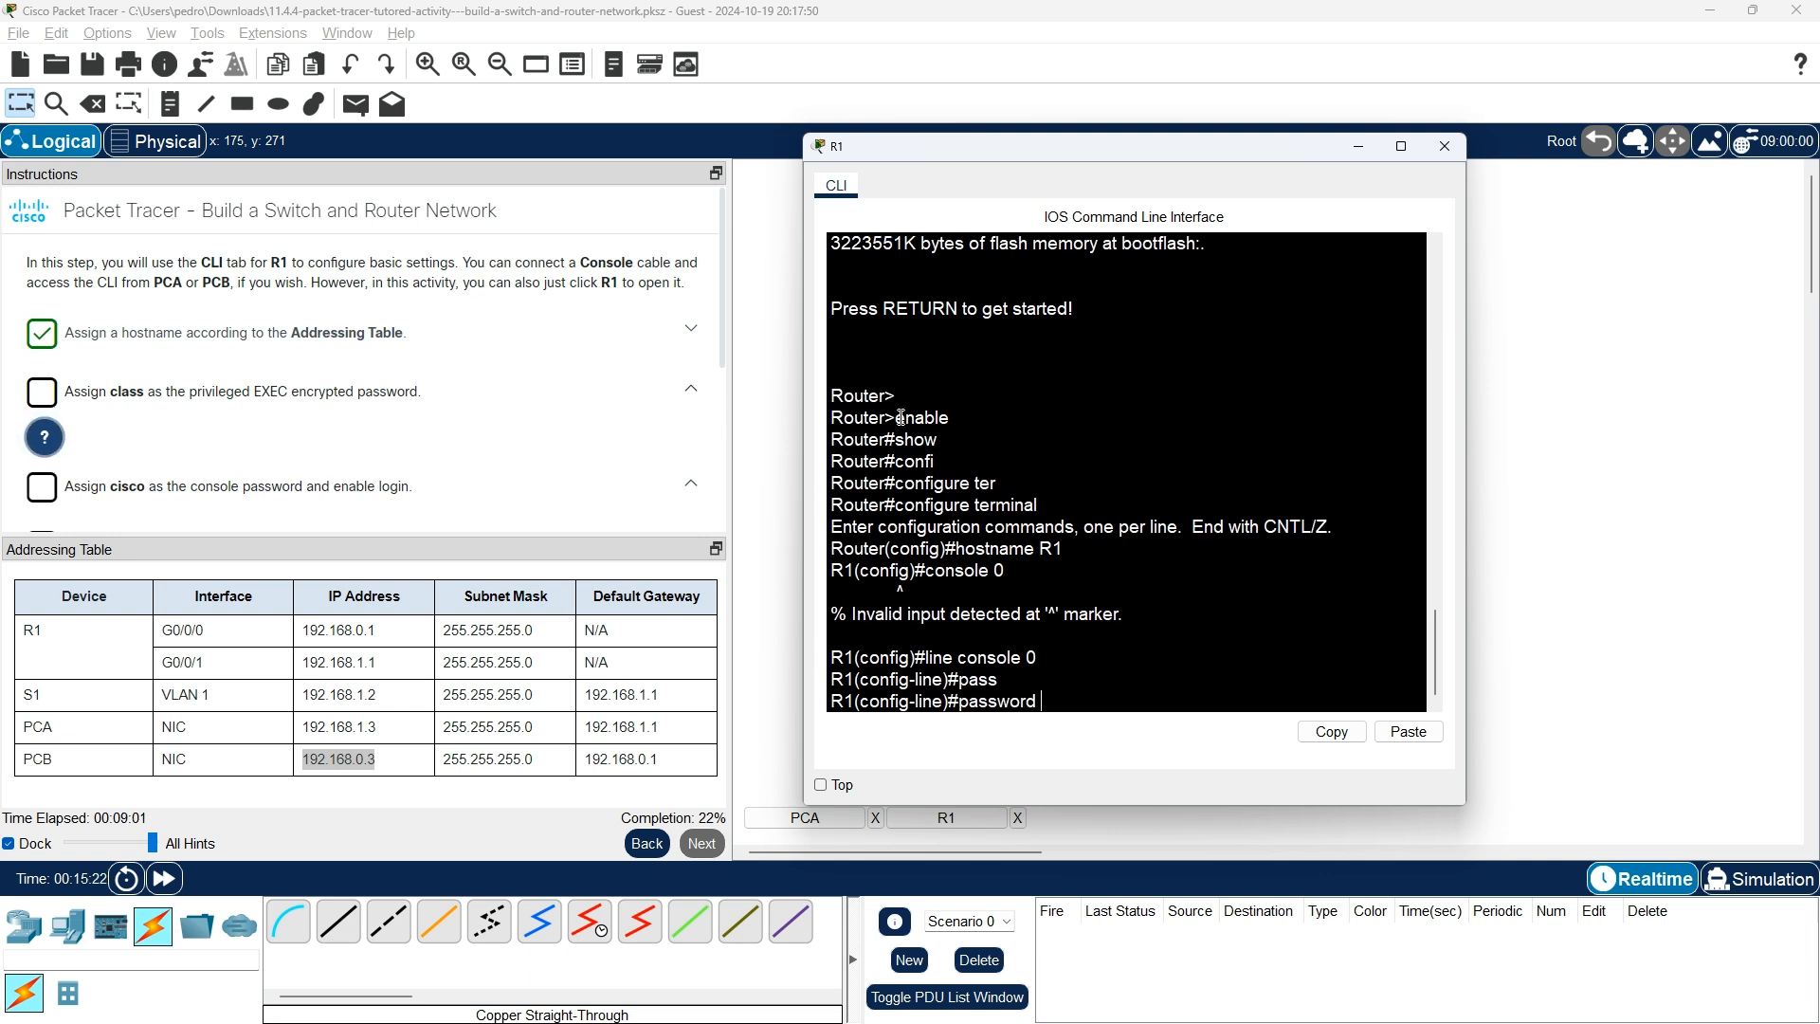
text(class)
key(Return)
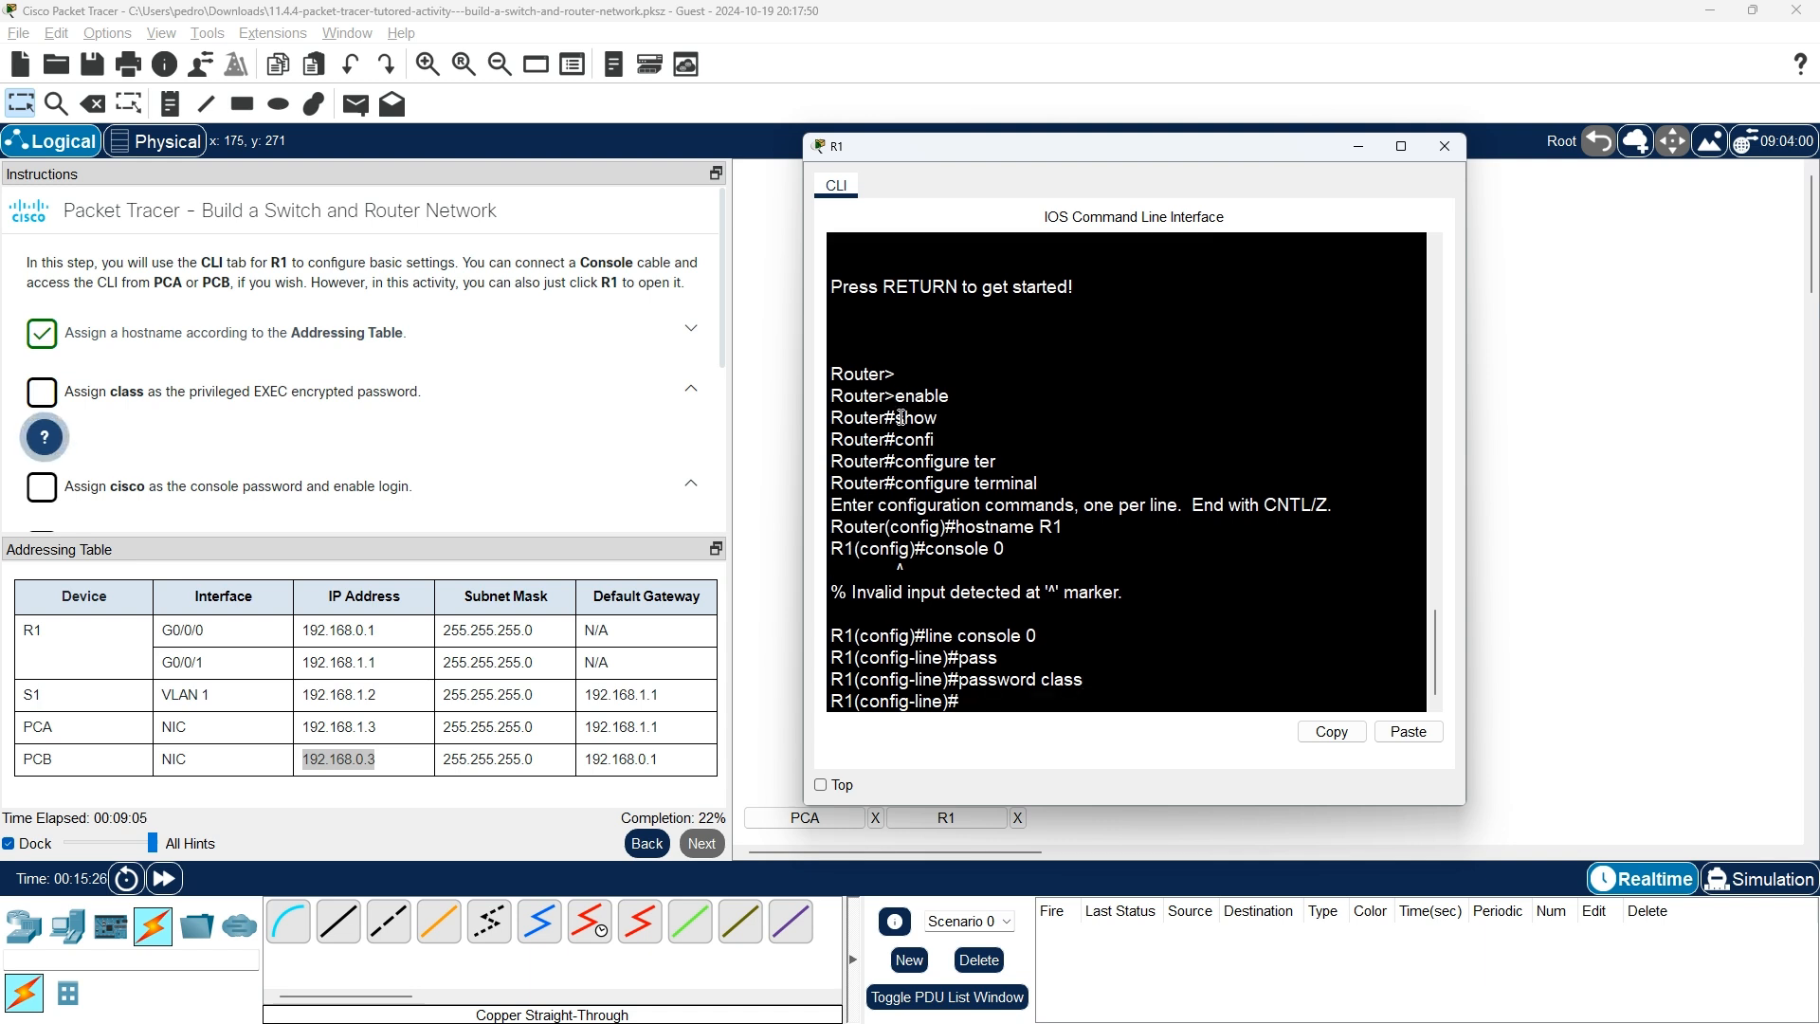
text(login)
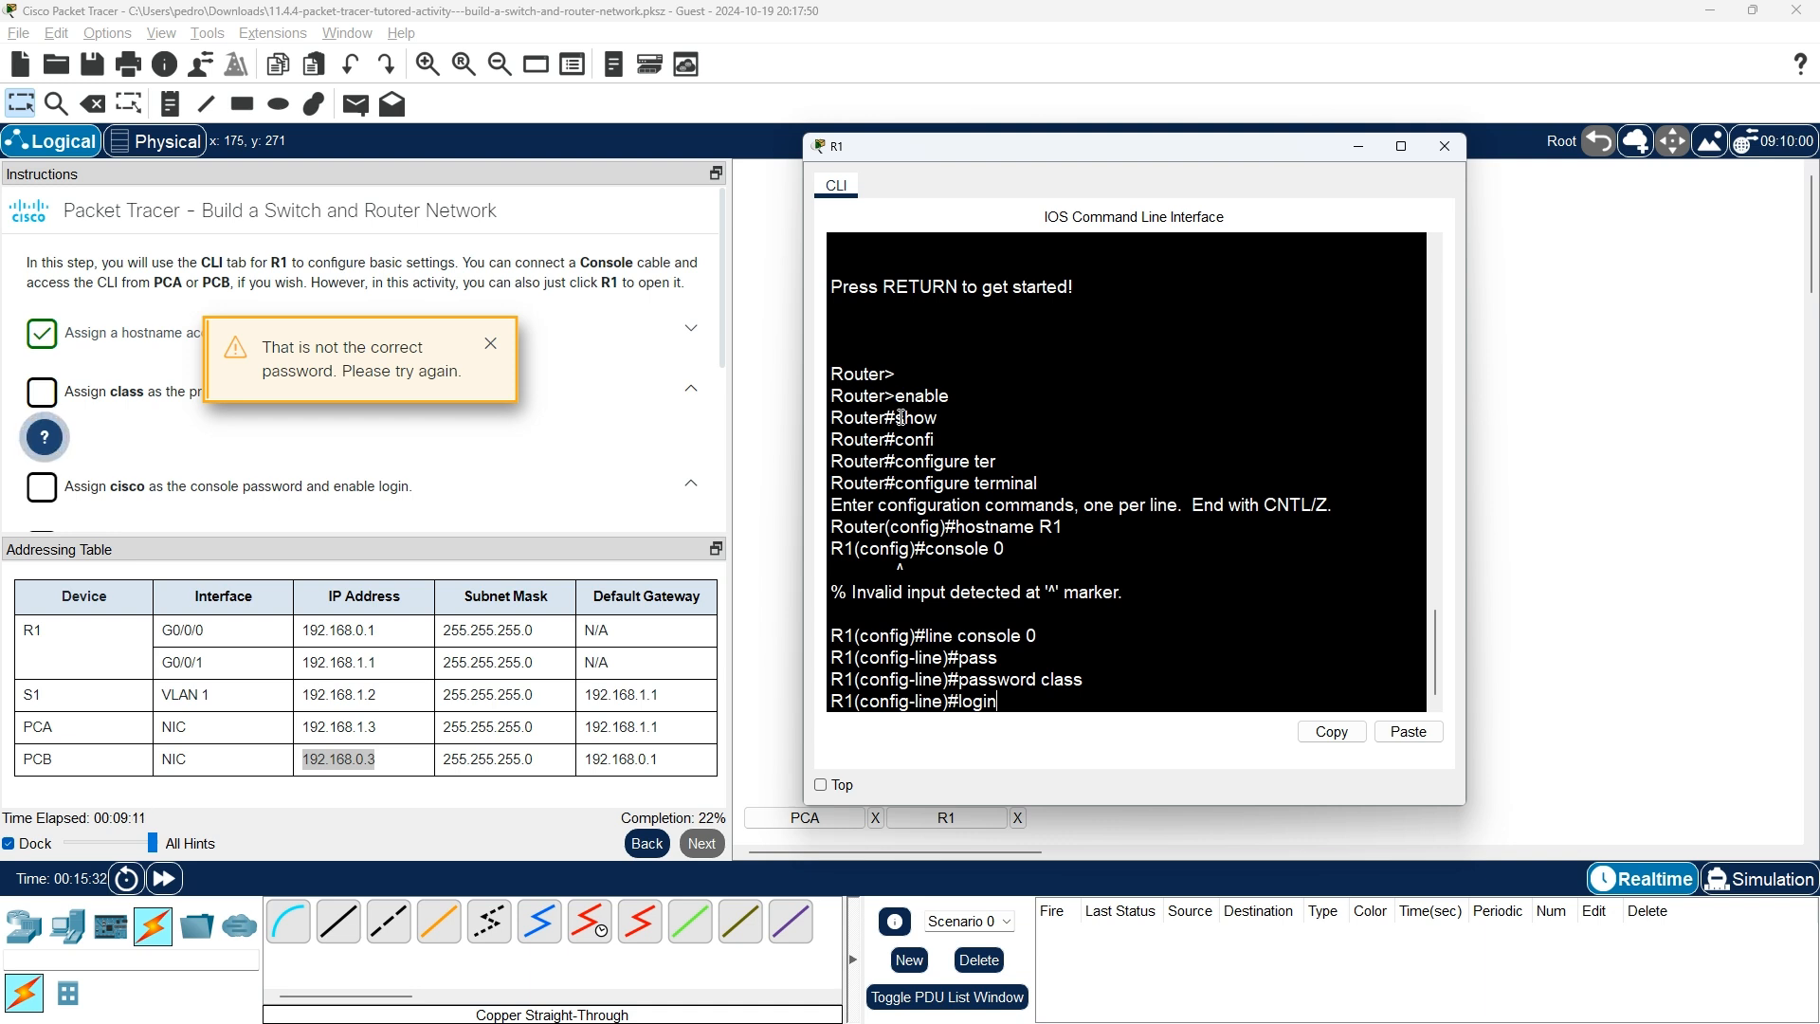
key(BackSpace)
key(BackSpace)
key(BackSpace)
key(BackSpace)
key(BackSpace)
text(pa)
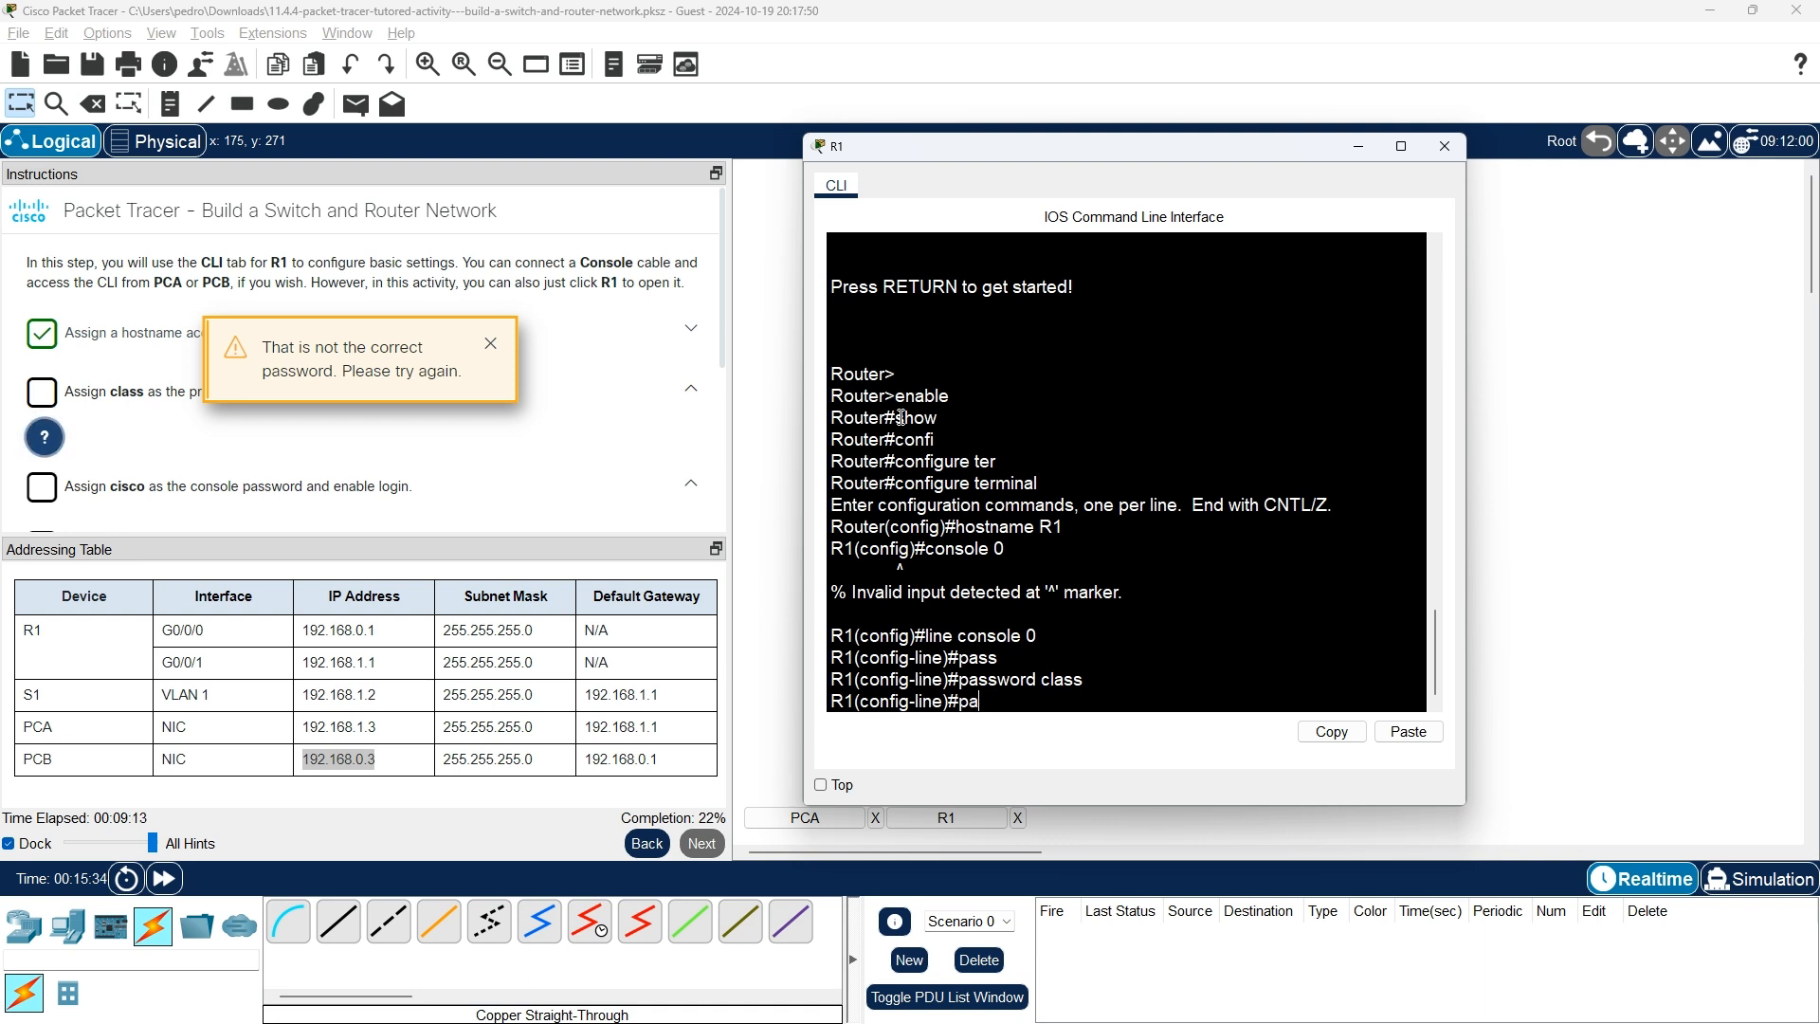
key(Tab)
text(ss)
key(Tab)
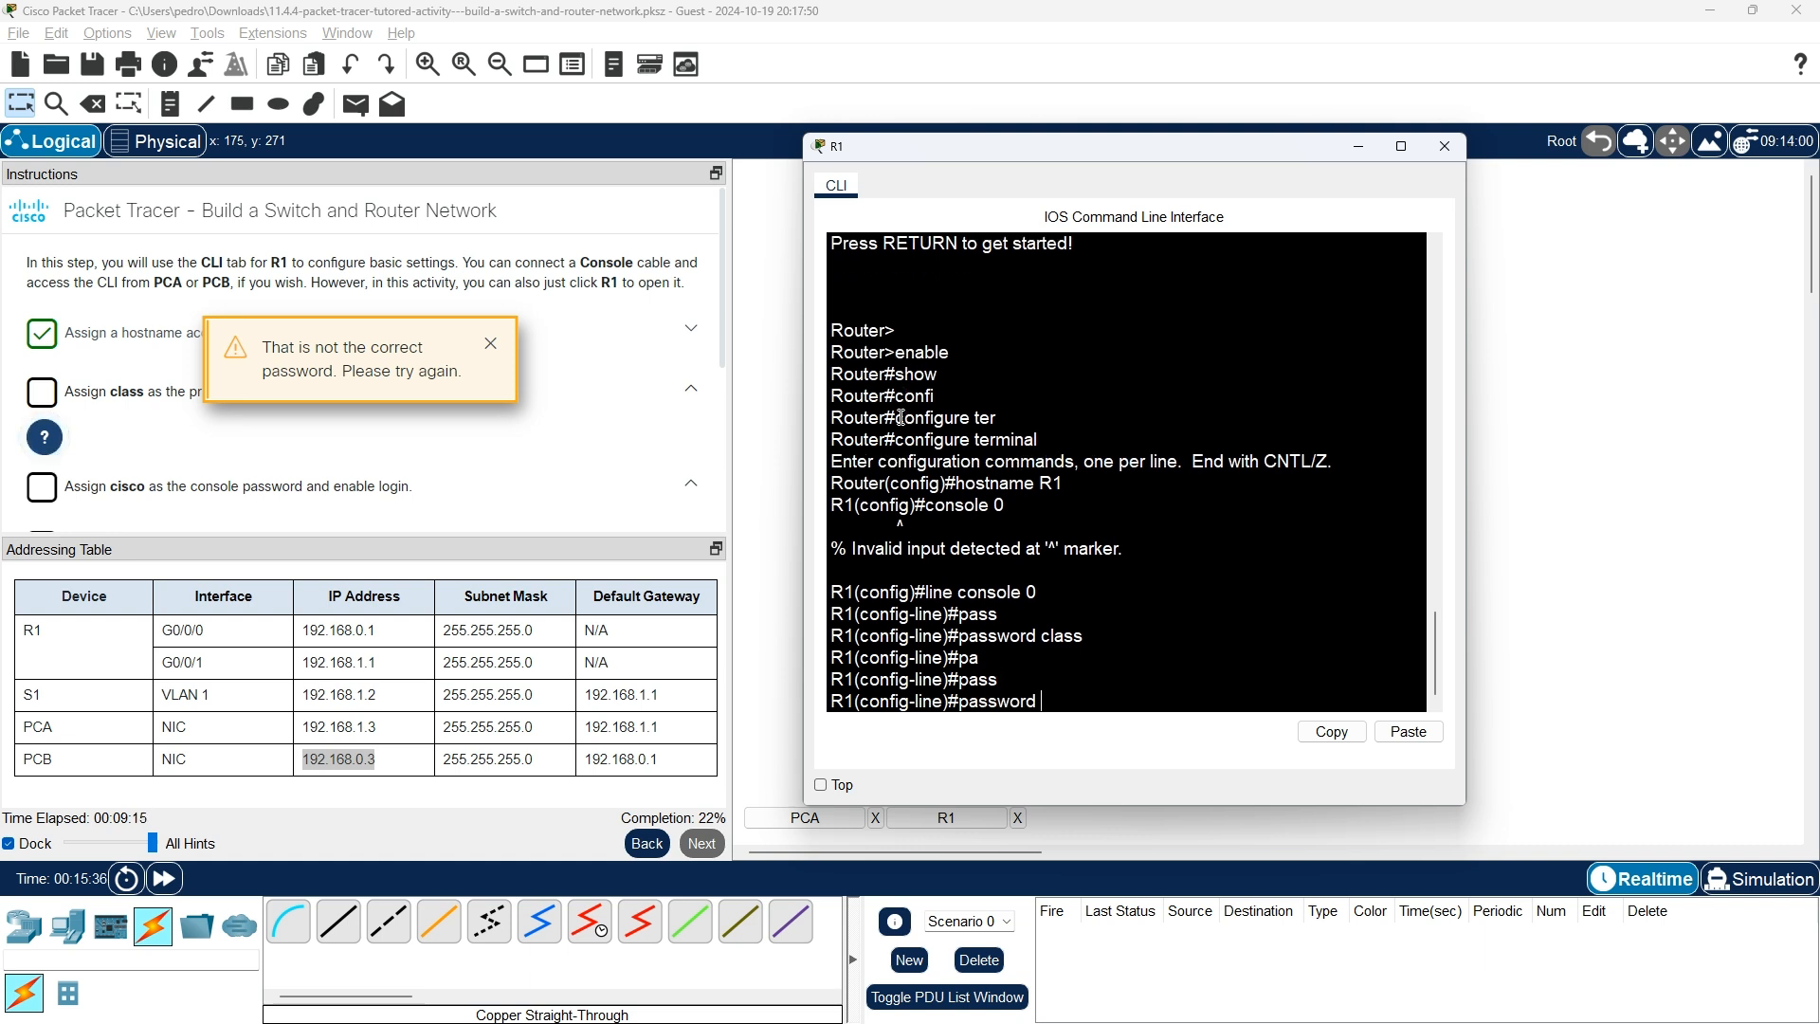
text(class)
key(Return)
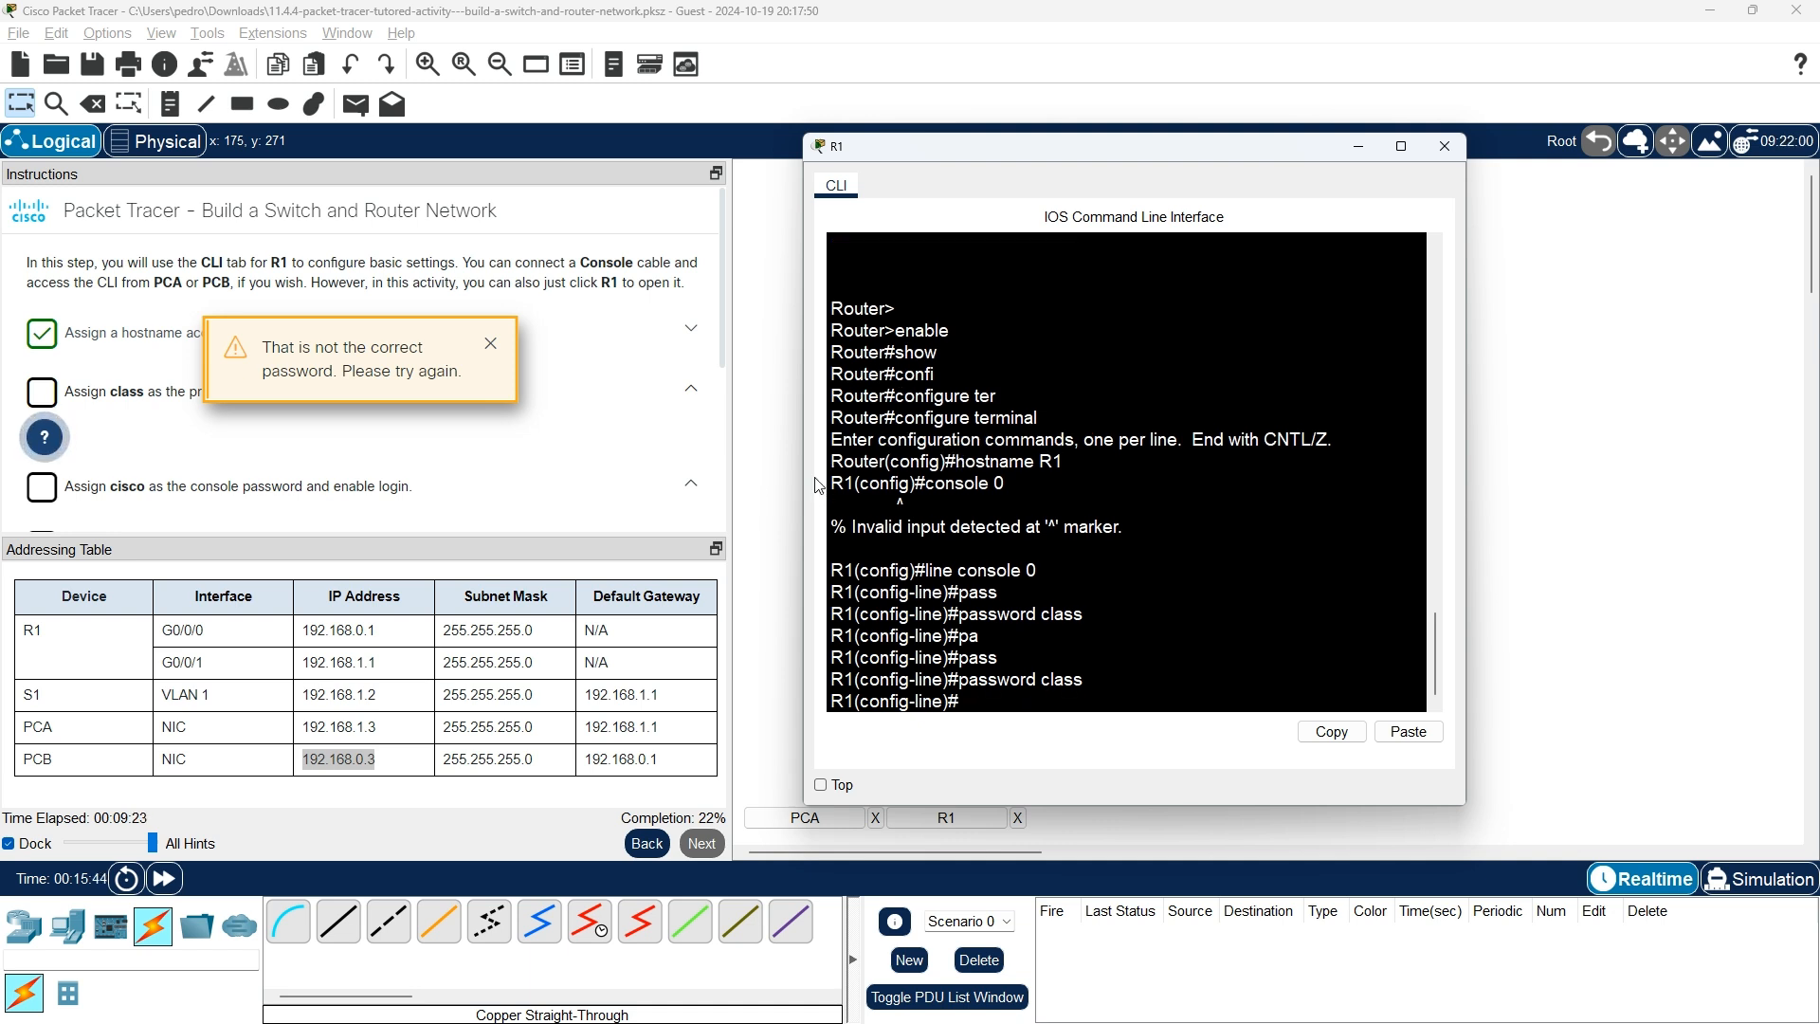
Dismiss the incorrect-password warning and reveal the enable secret class hint for the privileged password task.
click(496, 351)
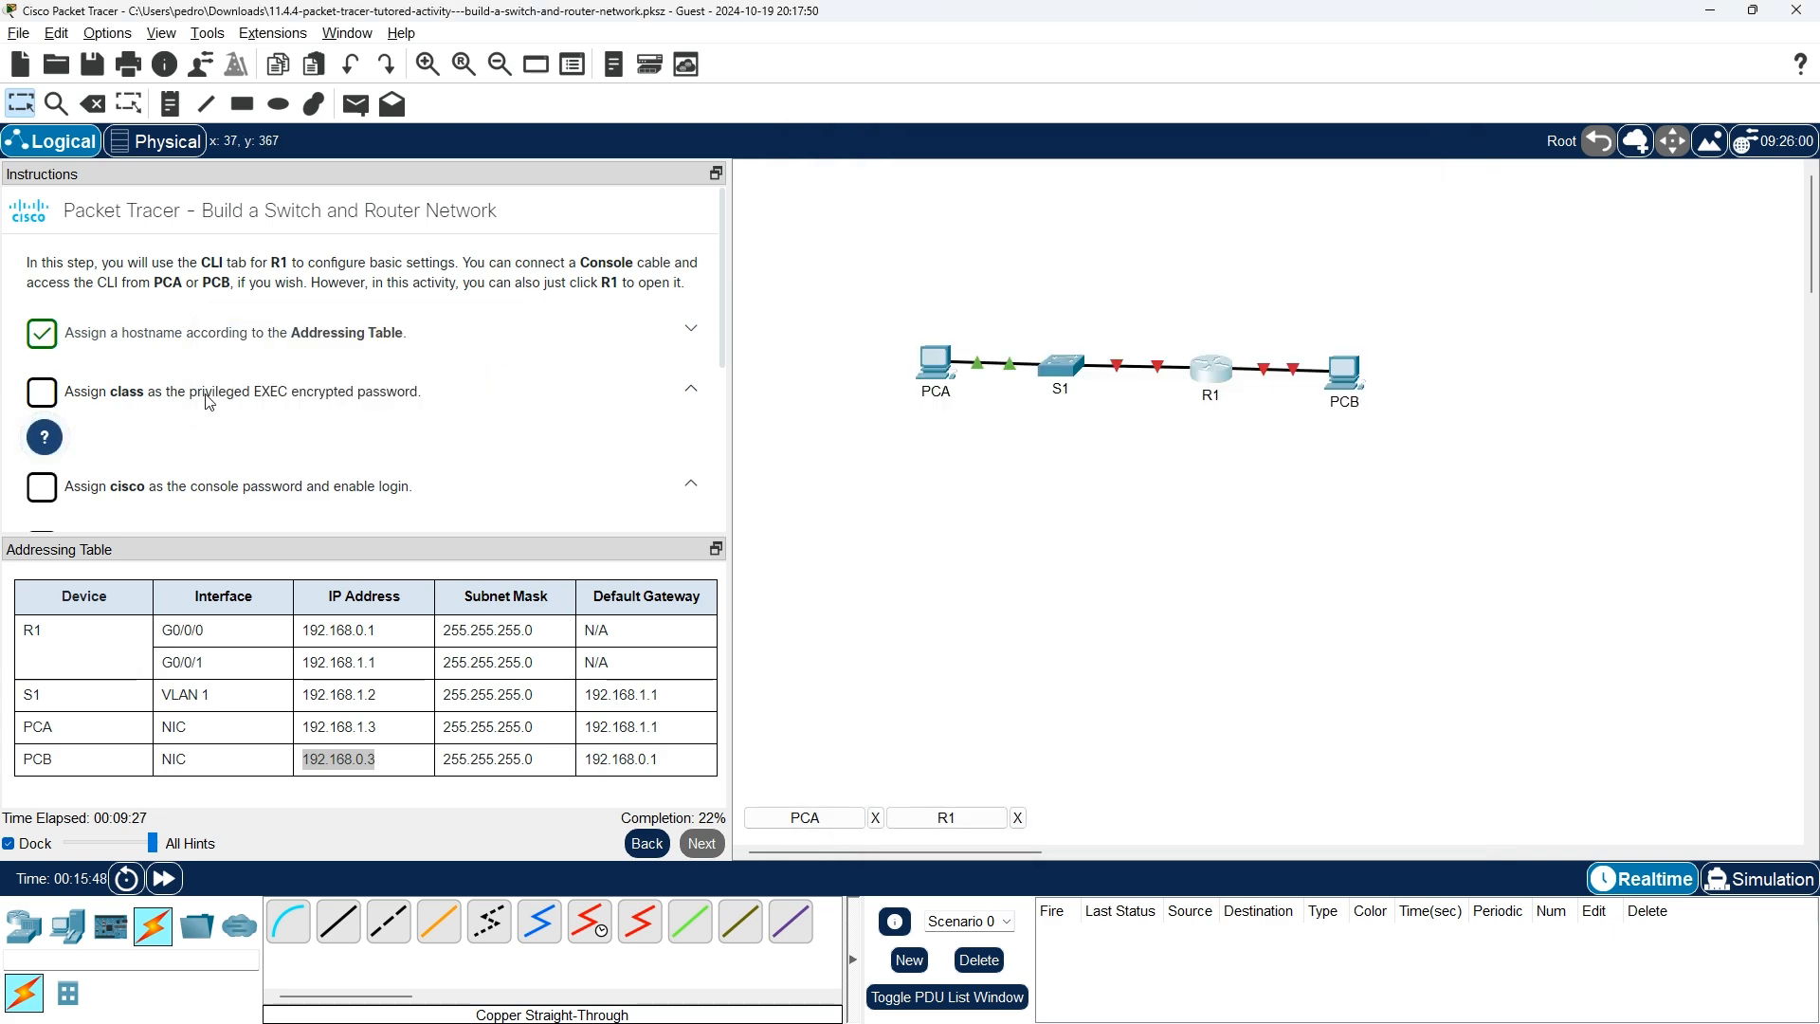
key(alt+Tab)
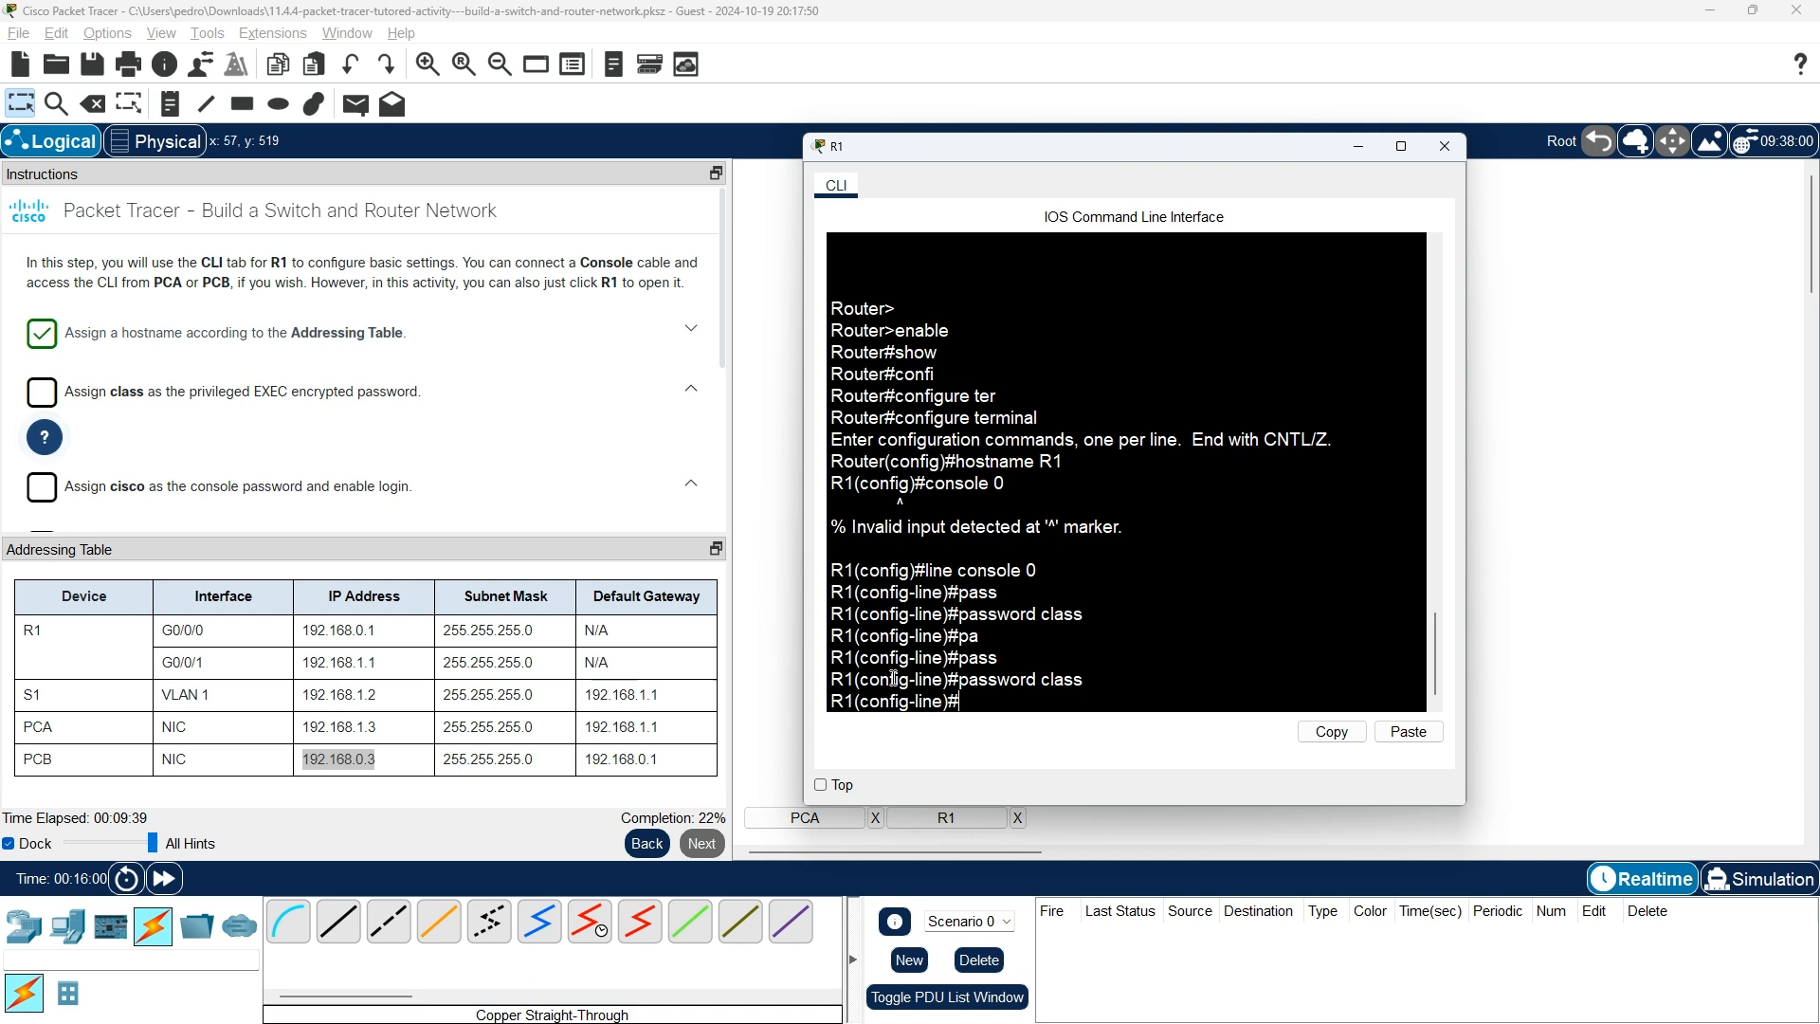
click(44, 436)
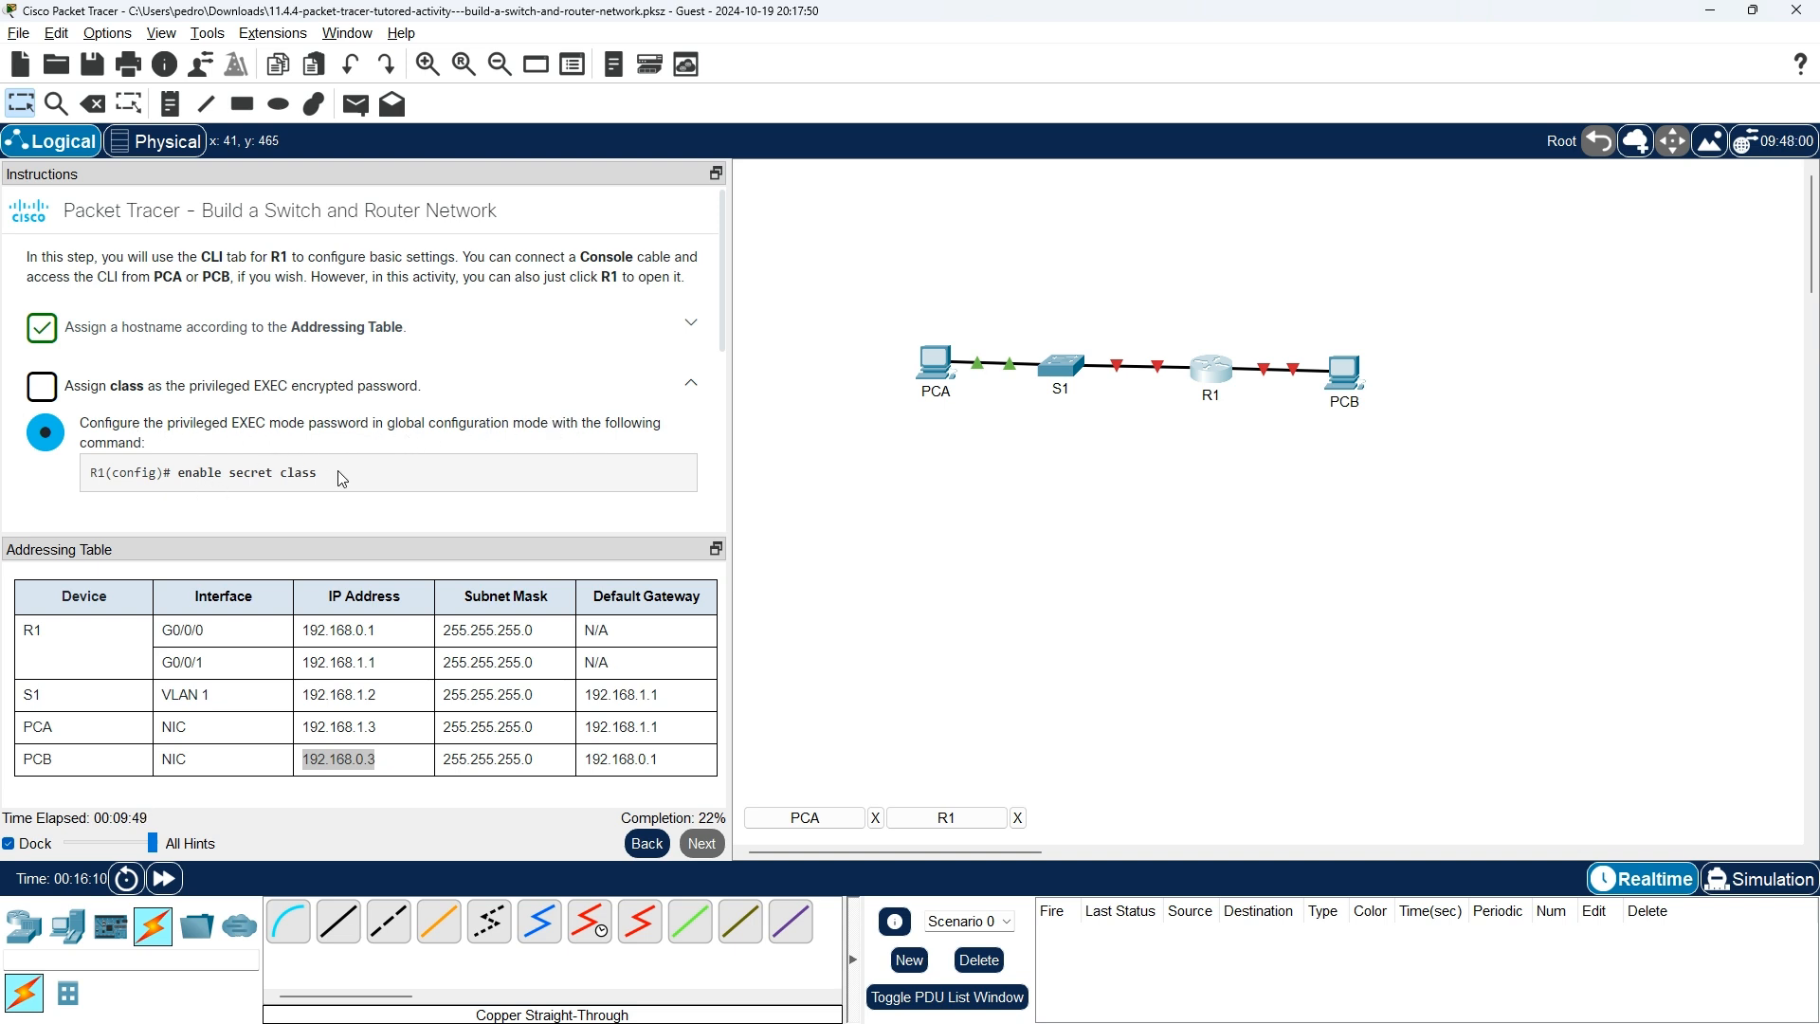
key(alt+Tab)
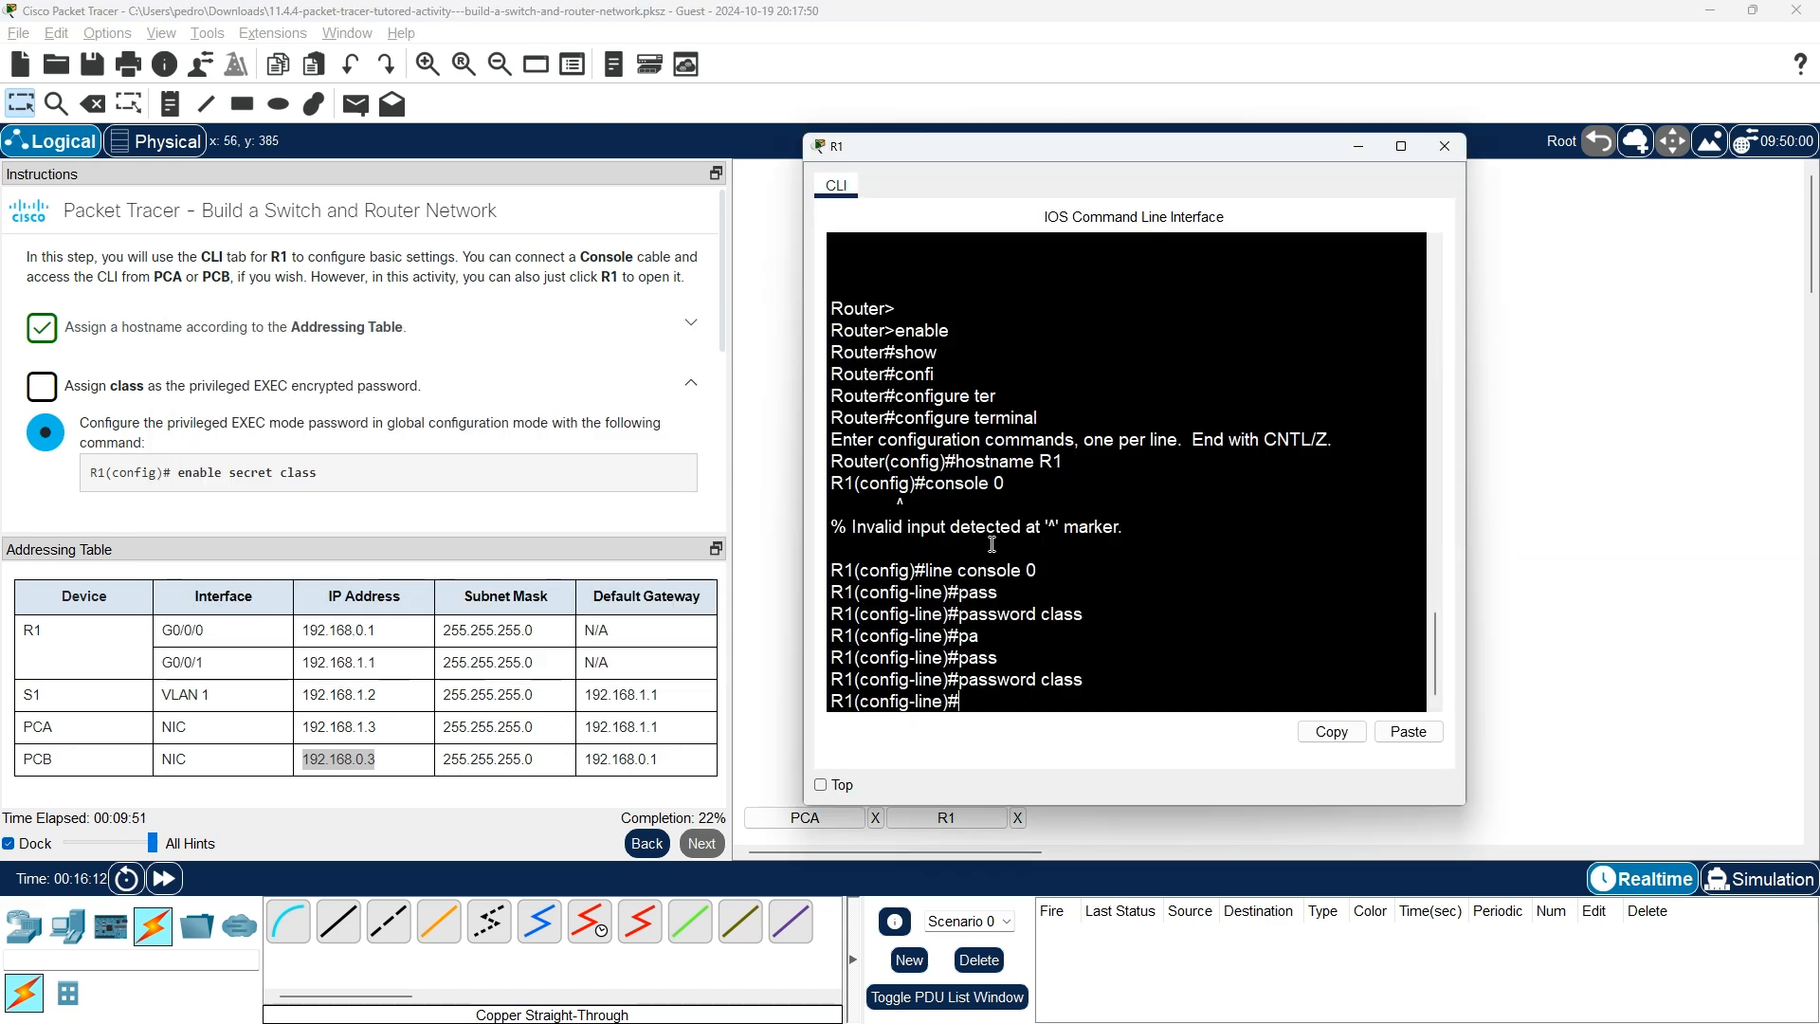
text(enable secret class)
key(Return)
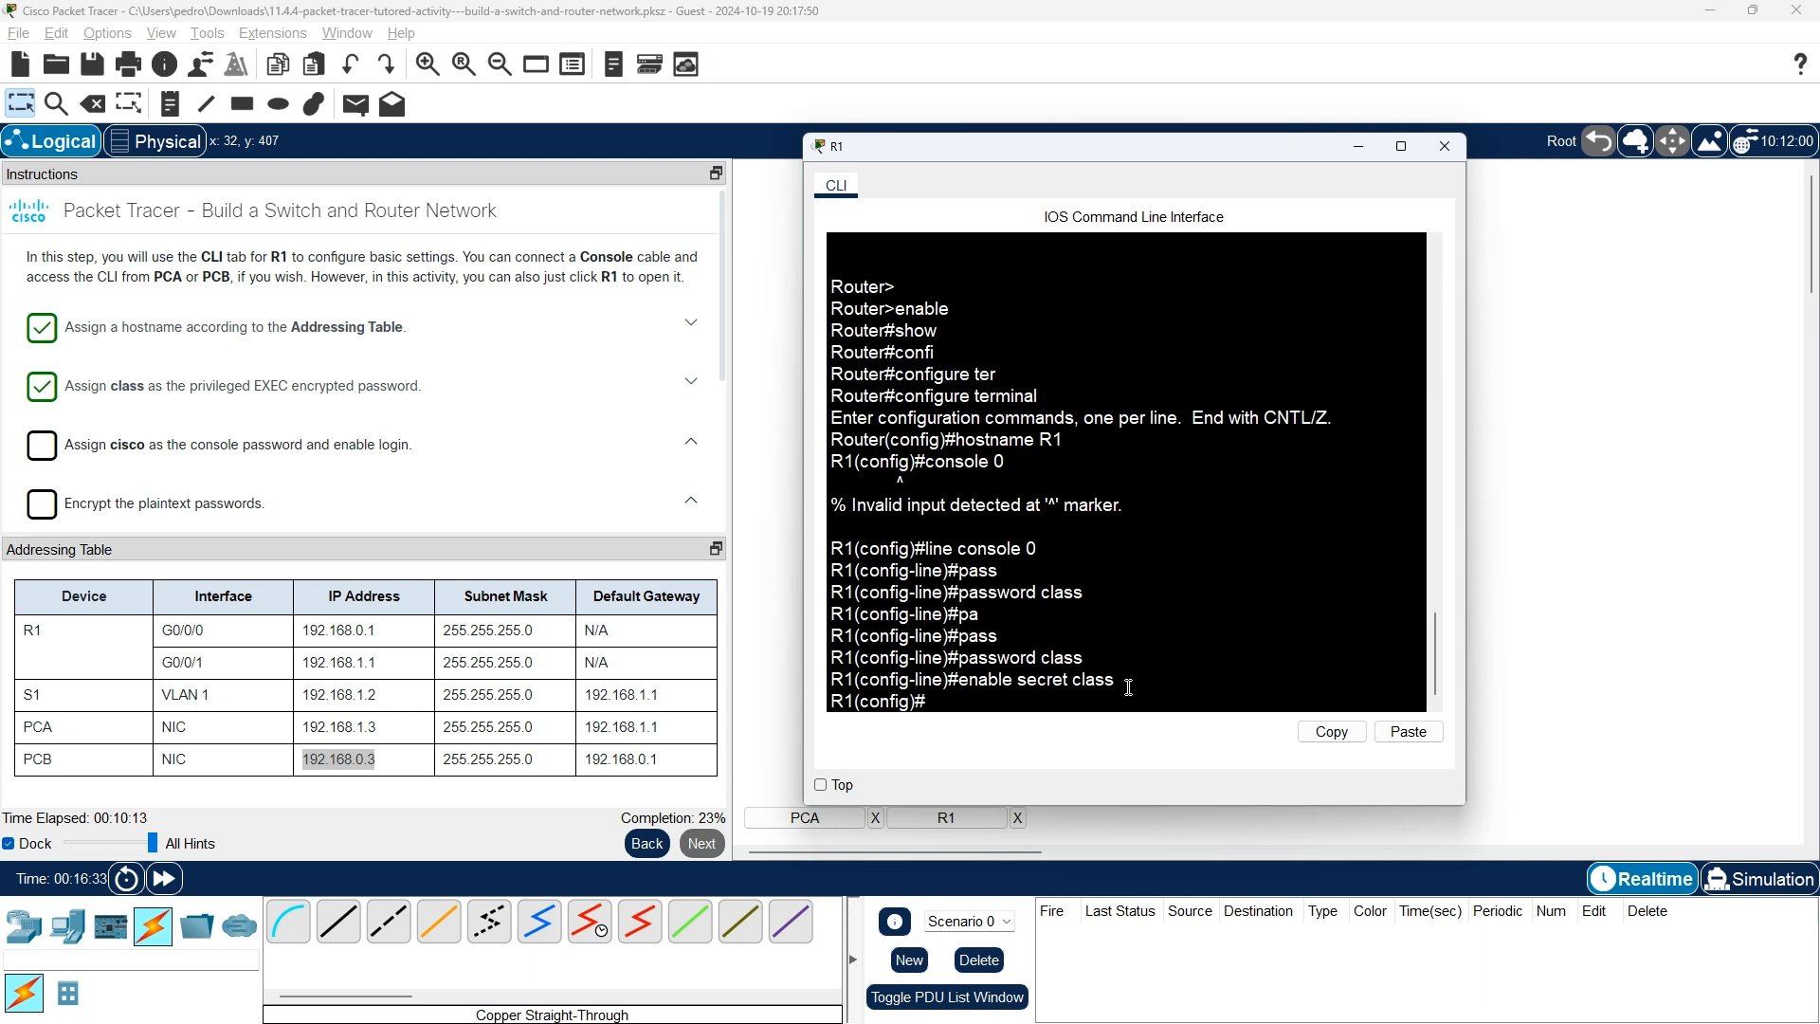
text(conf)
key(Tab)
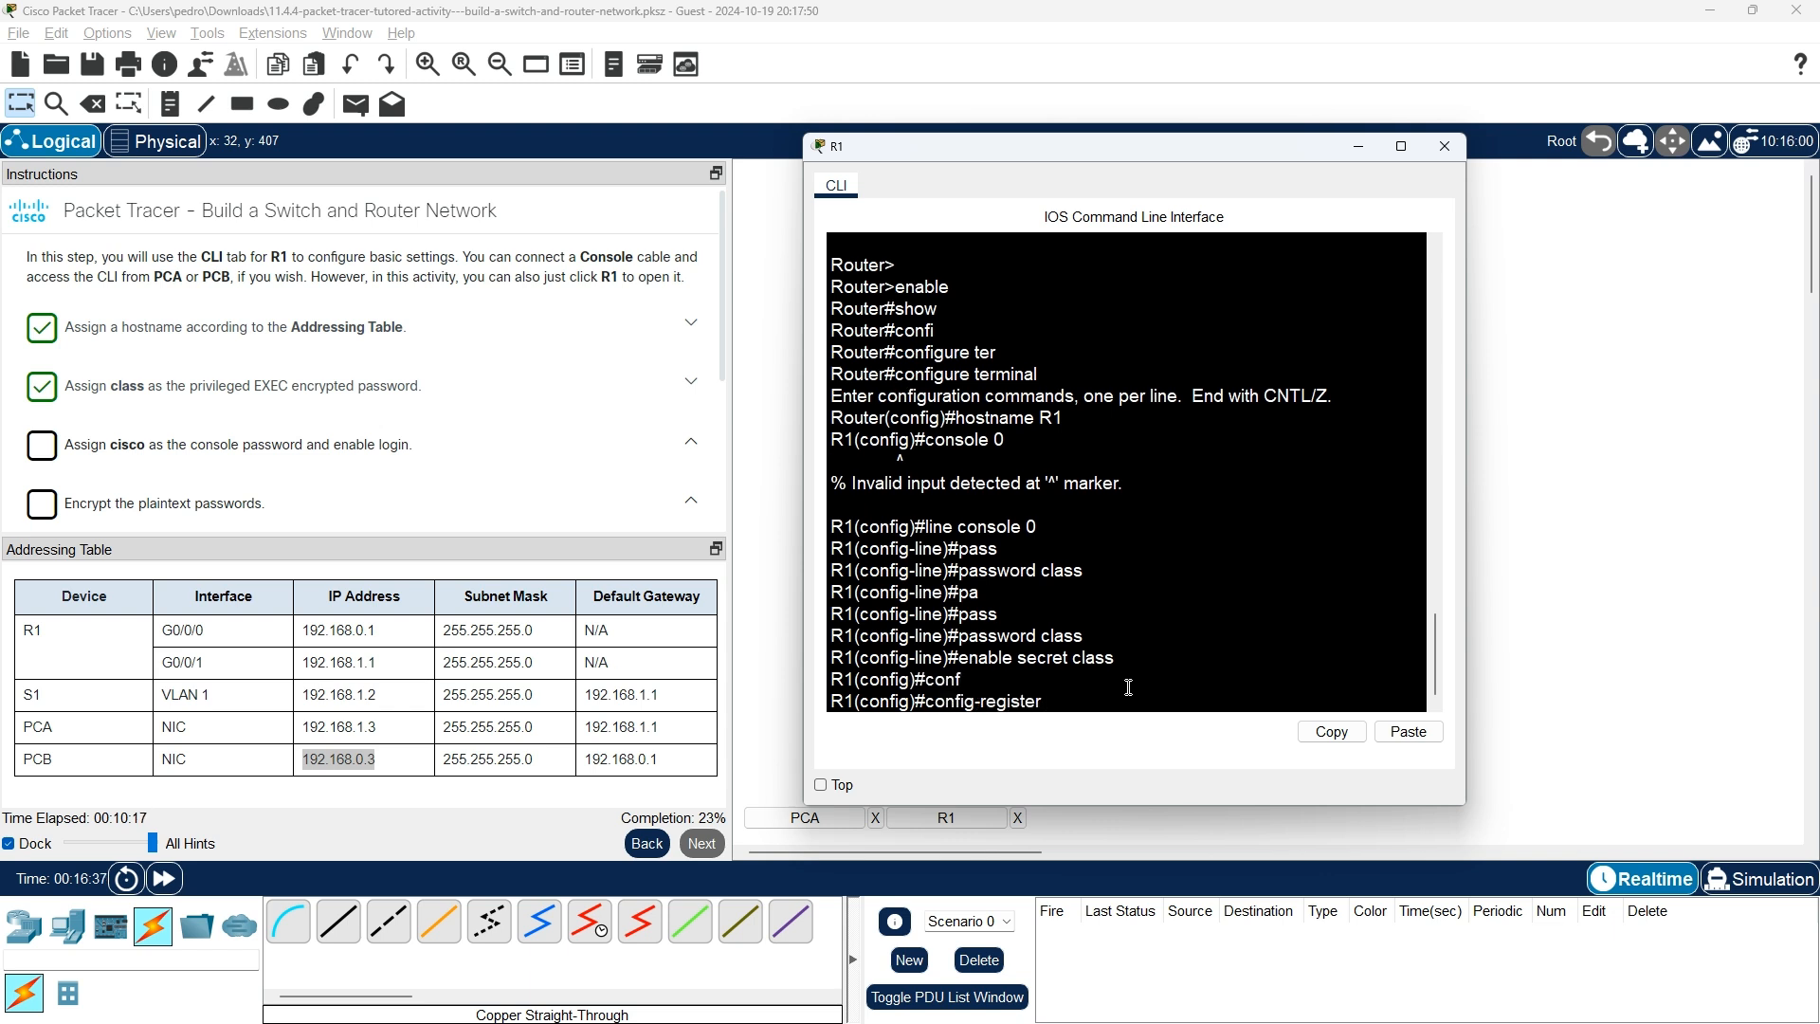
key(BackSpace)
key(BackSpace)
key(BackSpace)
key(BackSpace)
key(BackSpace)
key(BackSpace)
key(BackSpace)
key(BackSpace)
key(BackSpace)
key(BackSpace)
key(BackSpace)
key(BackSpace)
key(BackSpace)
key(BackSpace)
key(BackSpace)
text(conf)
key(Tab)
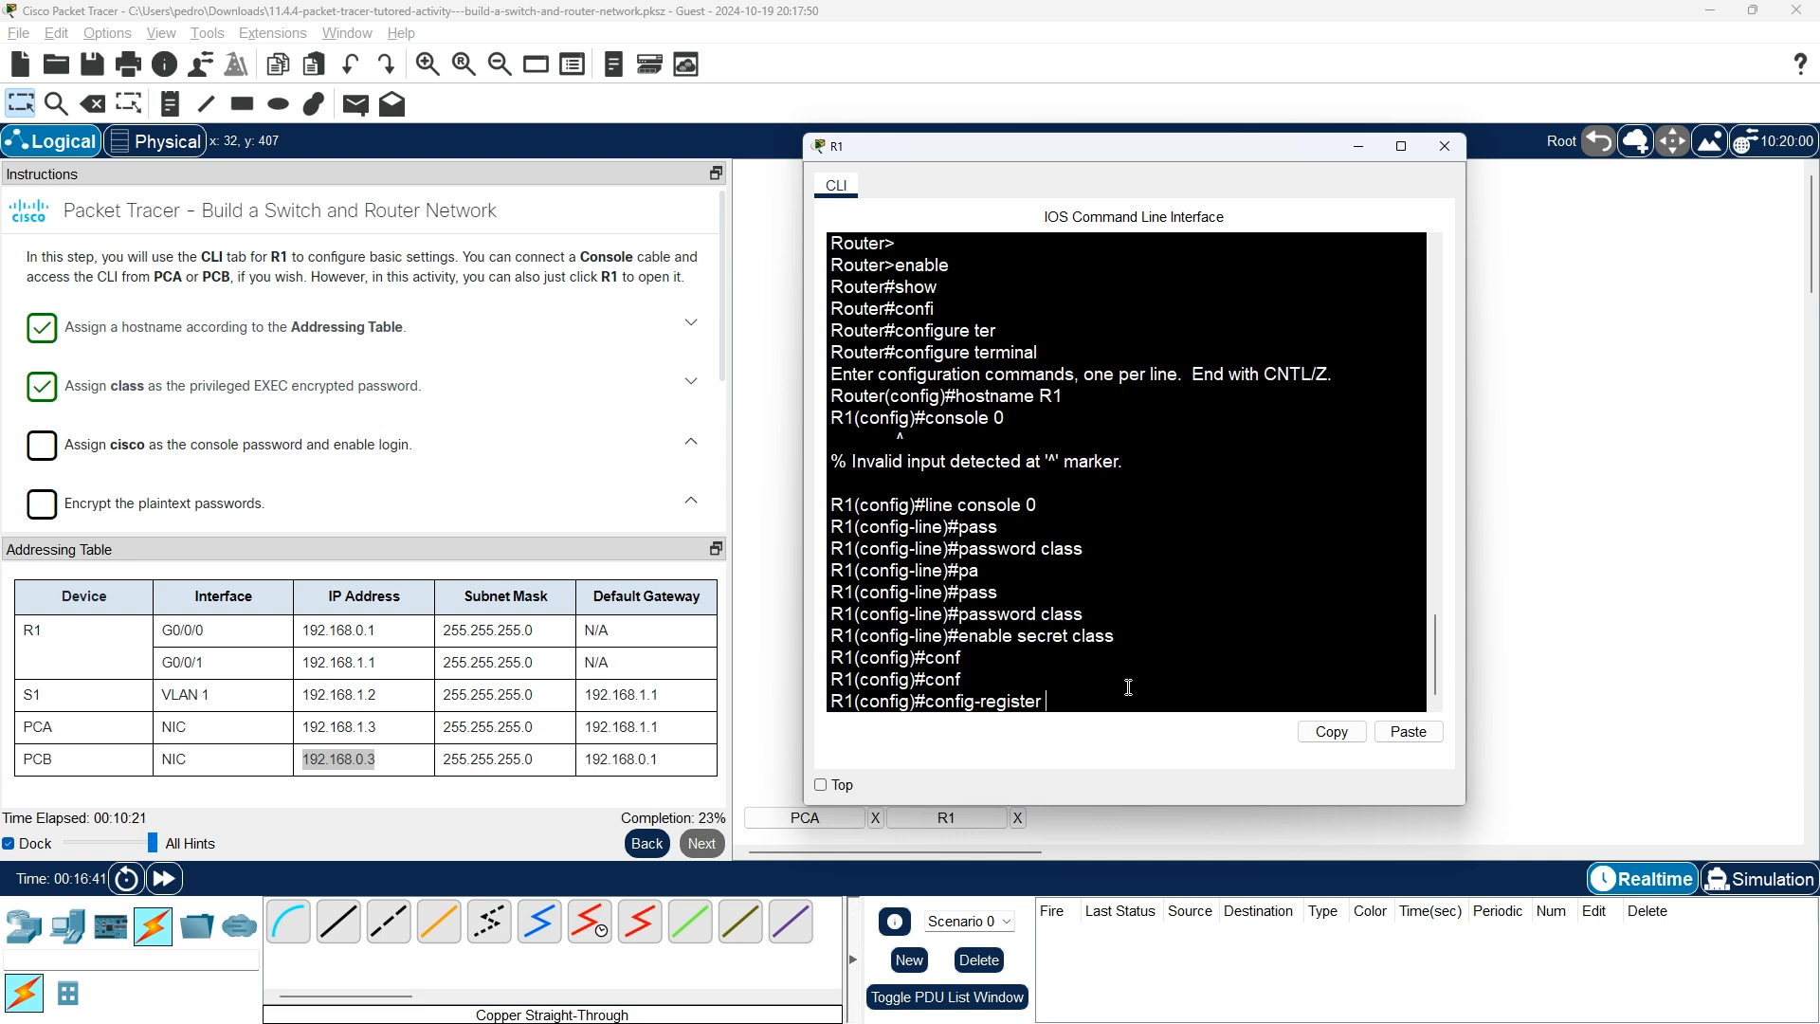
key(BackSpace)
key(BackSpace)
key(BackSpace)
key(BackSpace)
key(BackSpace)
key(BackSpace)
key(BackSpace)
key(BackSpace)
key(BackSpace)
key(BackSpace)
Abandon the partial configure and password commands and exit to the R1# prompt.
text(ig termi)
key(Tab)
key(BackSpace)
key(BackSpace)
key(BackSpace)
key(BackSpace)
key(BackSpace)
key(BackSpace)
key(BackSpace)
key(BackSpace)
key(BackSpace)
key(BackSpace)
key(BackSpace)
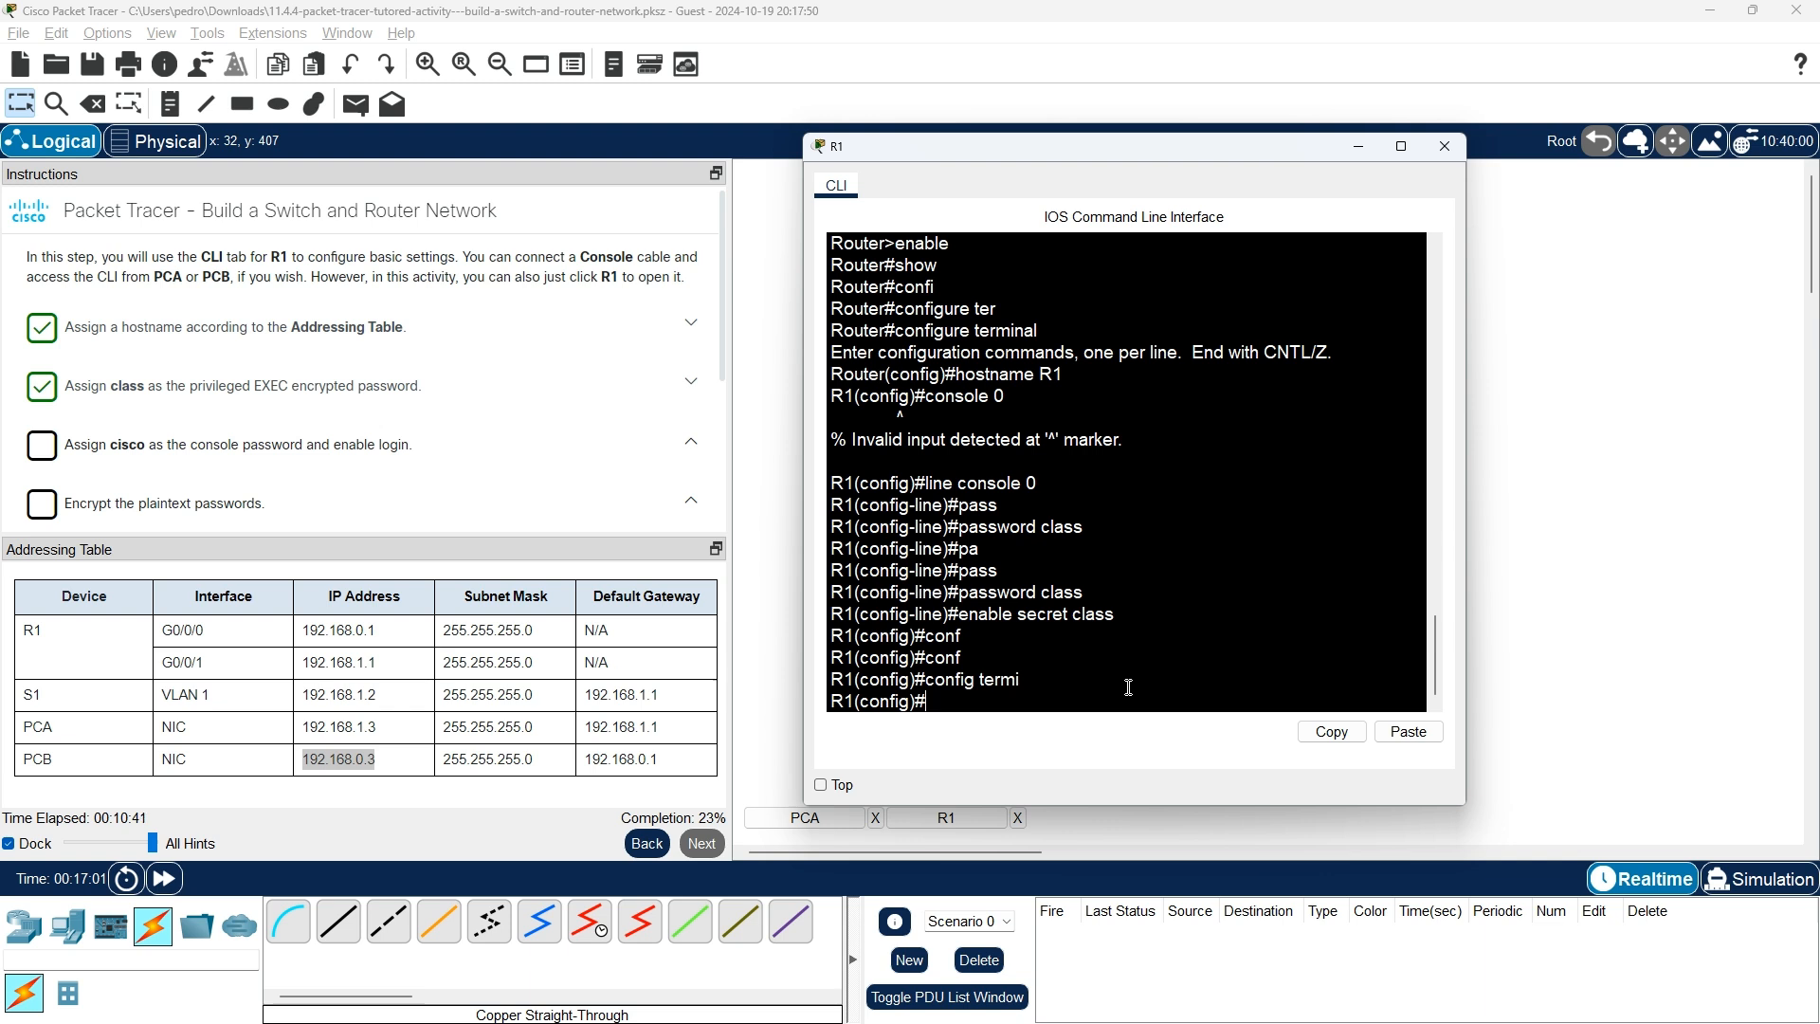
text(pass)
key(Tab)
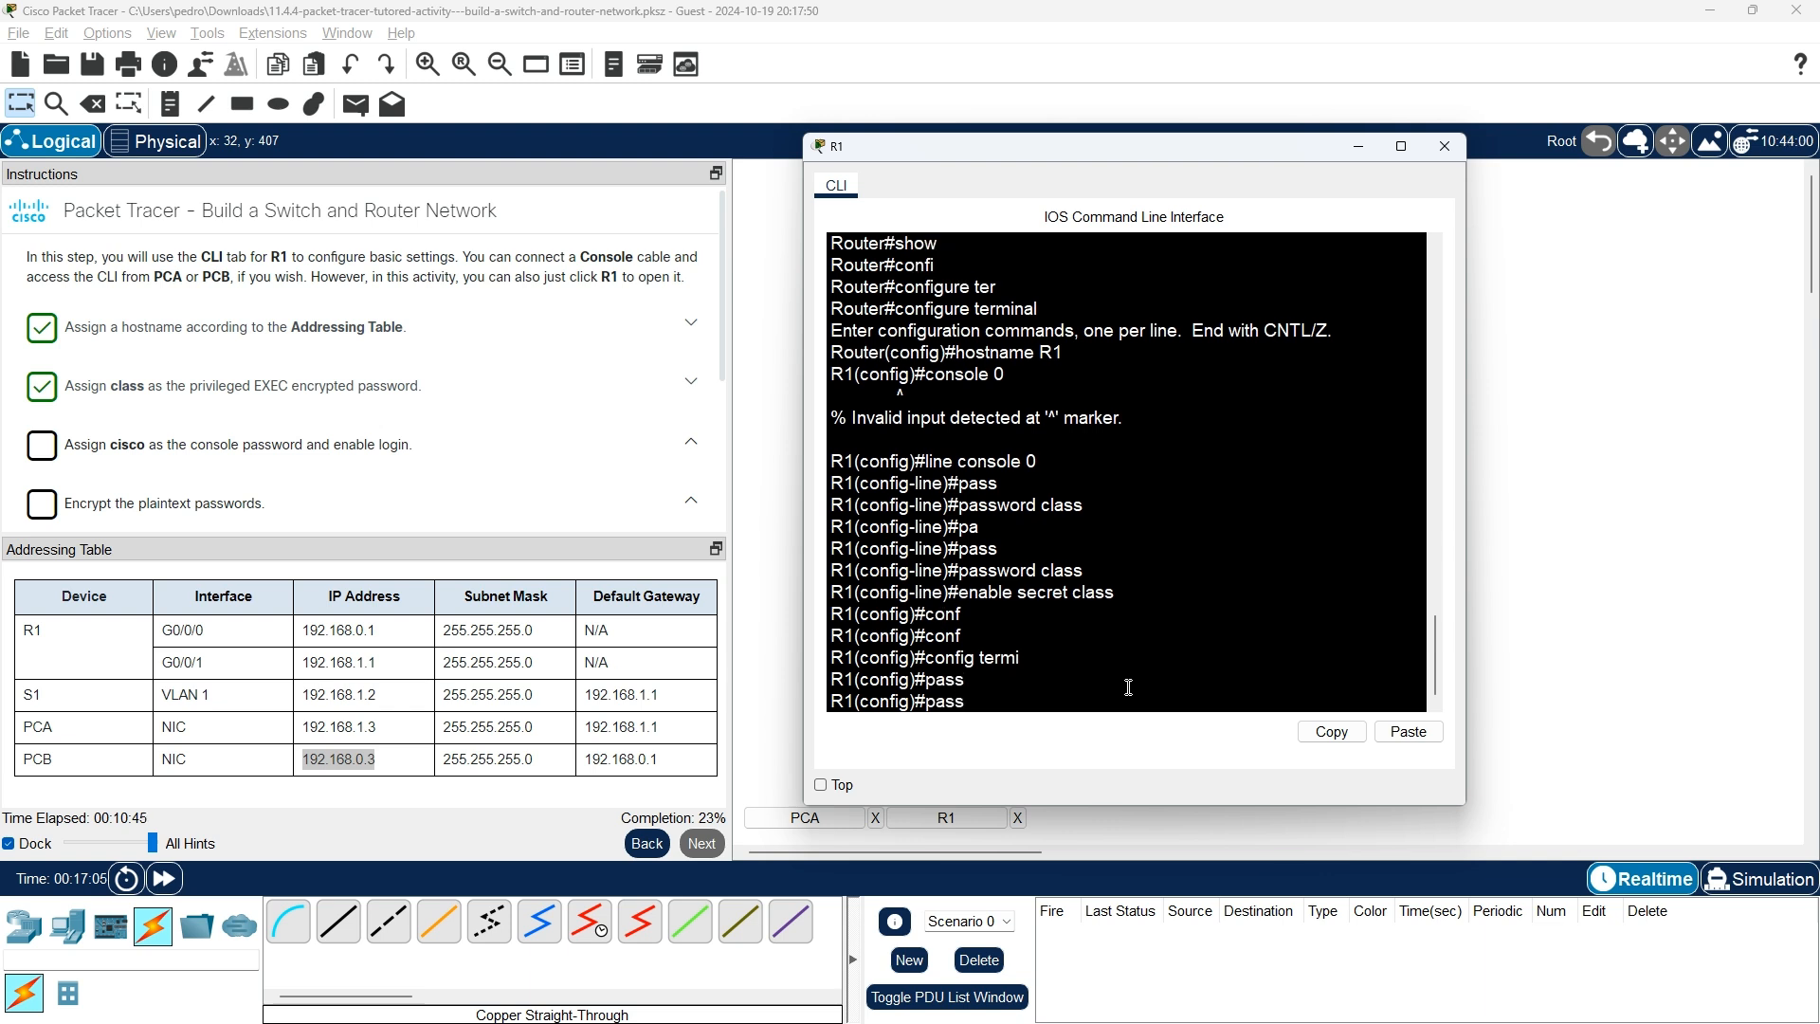
key(BackSpace)
key(BackSpace)
key(BackSpace)
key(BackSpace)
text(exit)
key(Return)
key(Return)
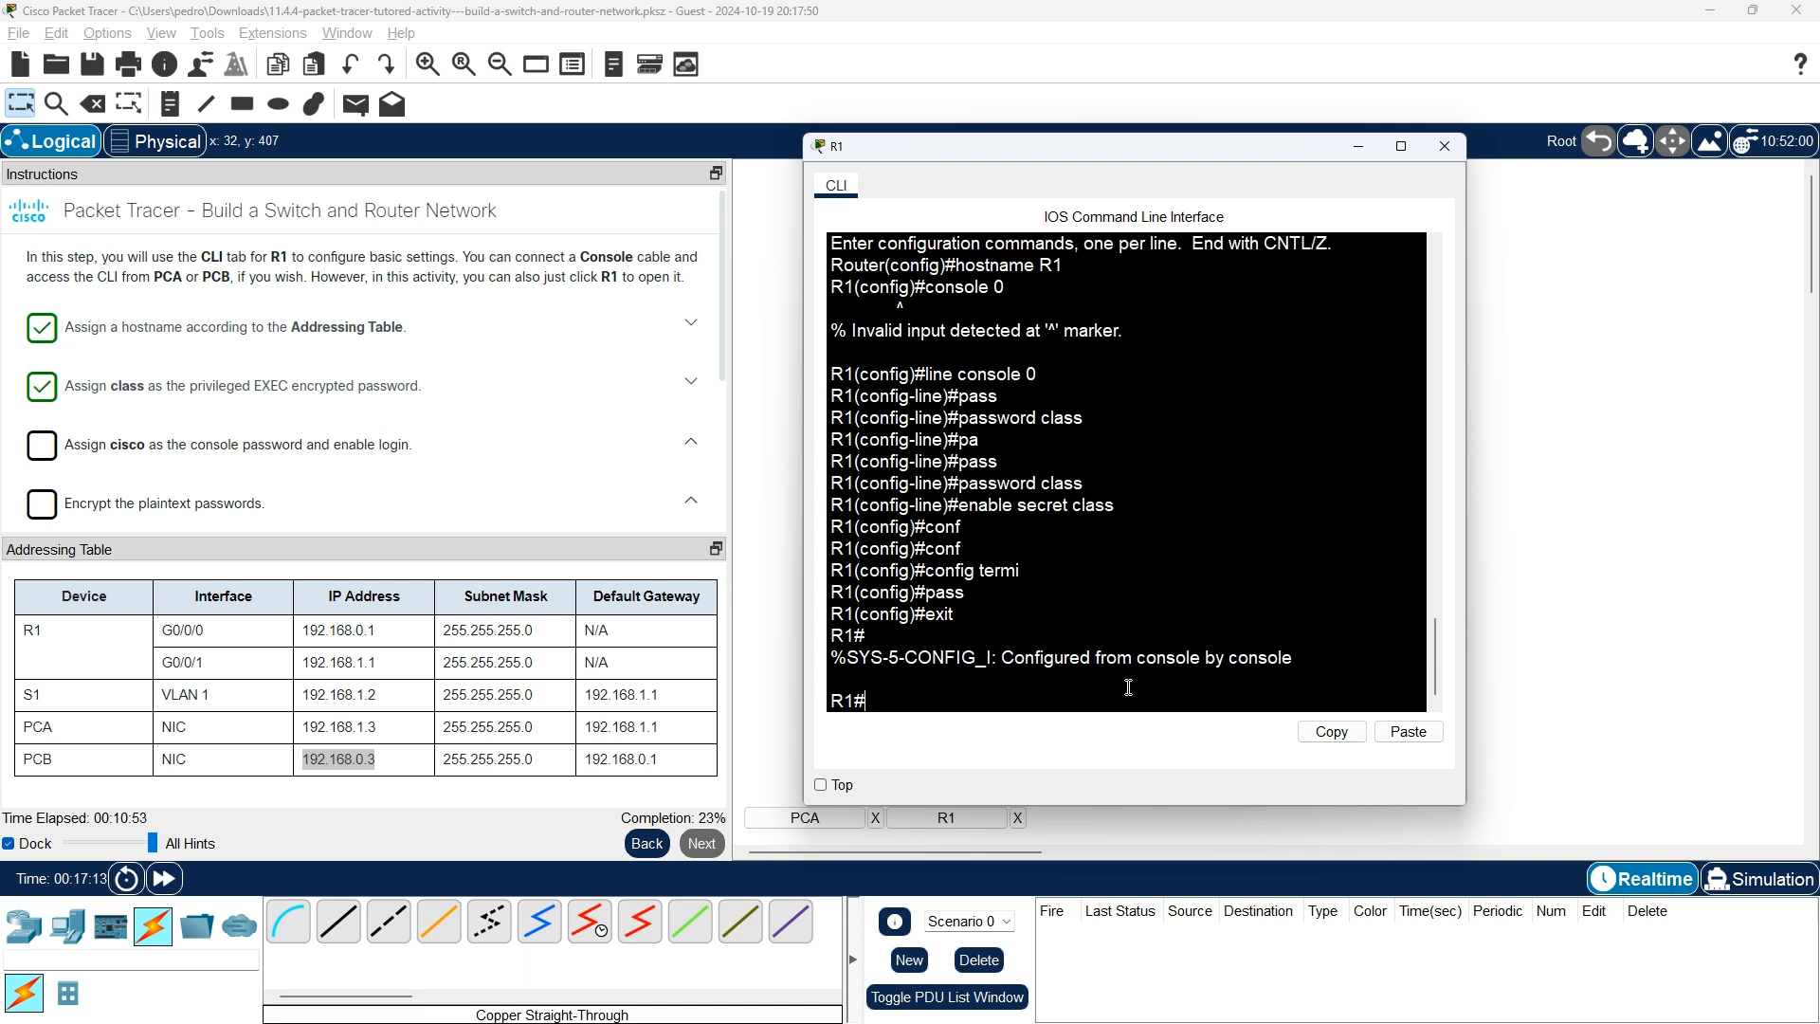
Enter global configuration mode on R1 with configure terminal.
text(con)
key(Tab)
text(fu)
key(BackSpace)
text(ig)
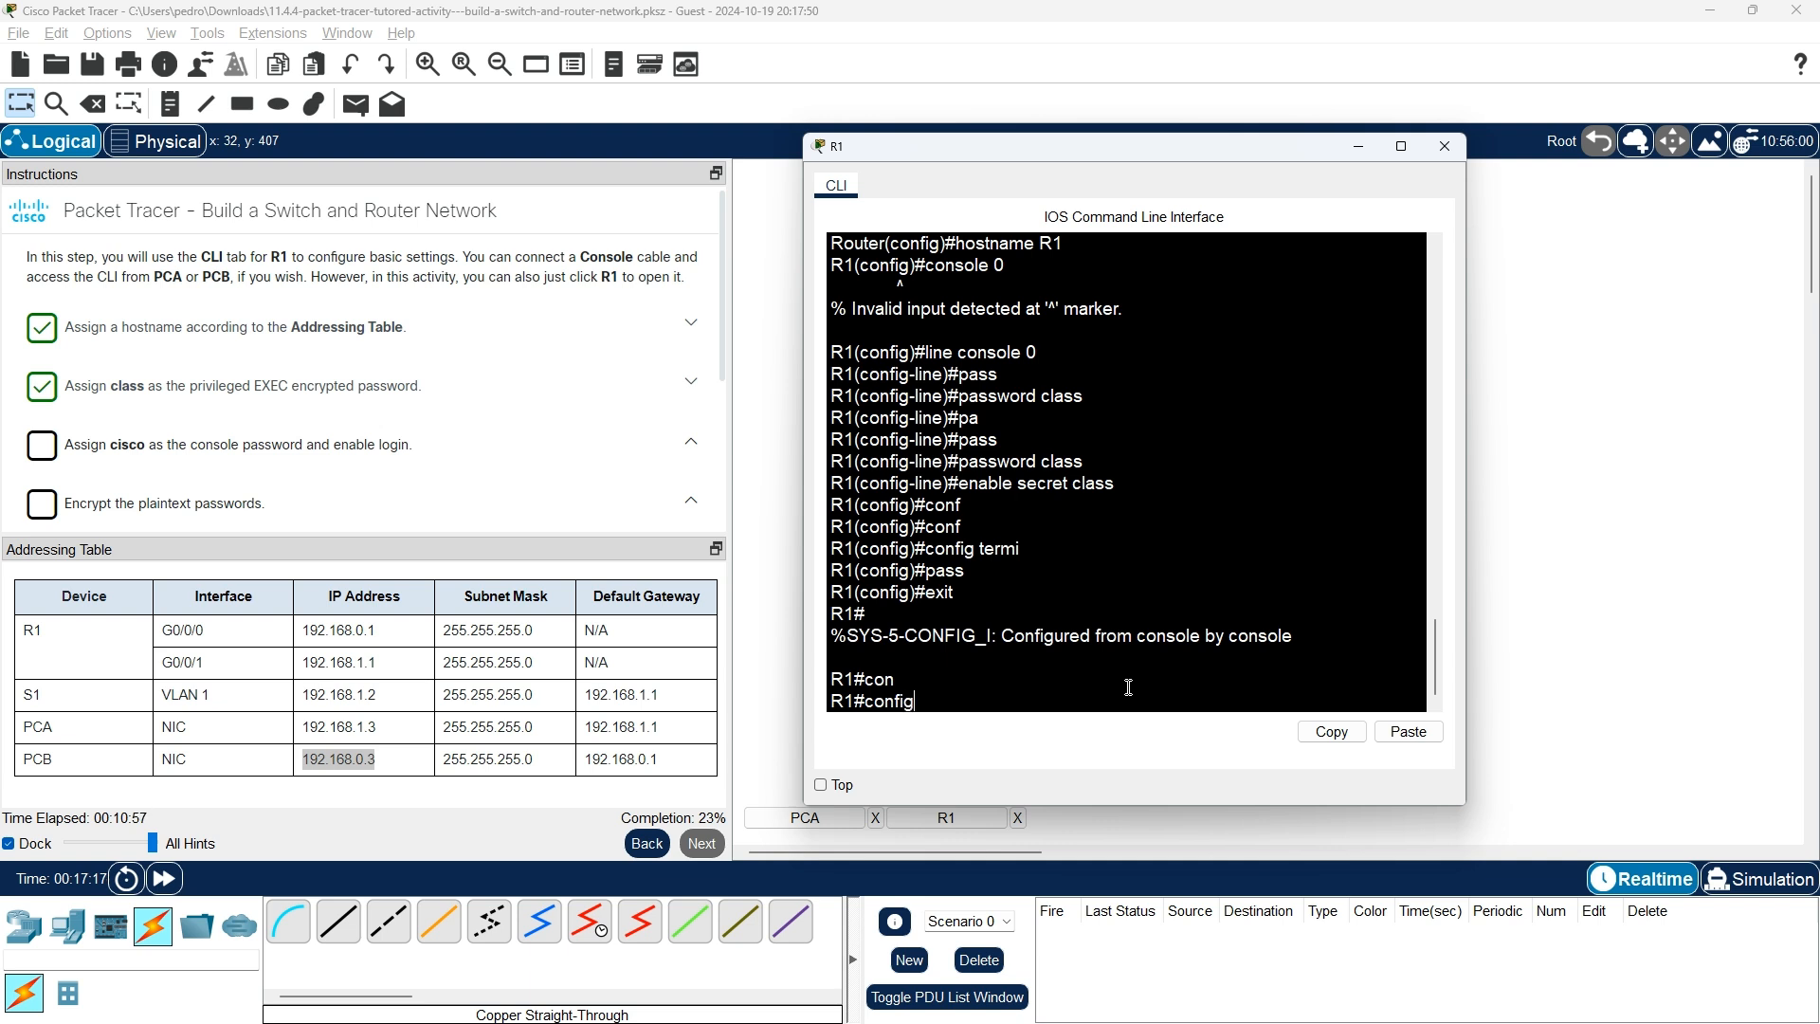
text(ure terminal)
key(Return)
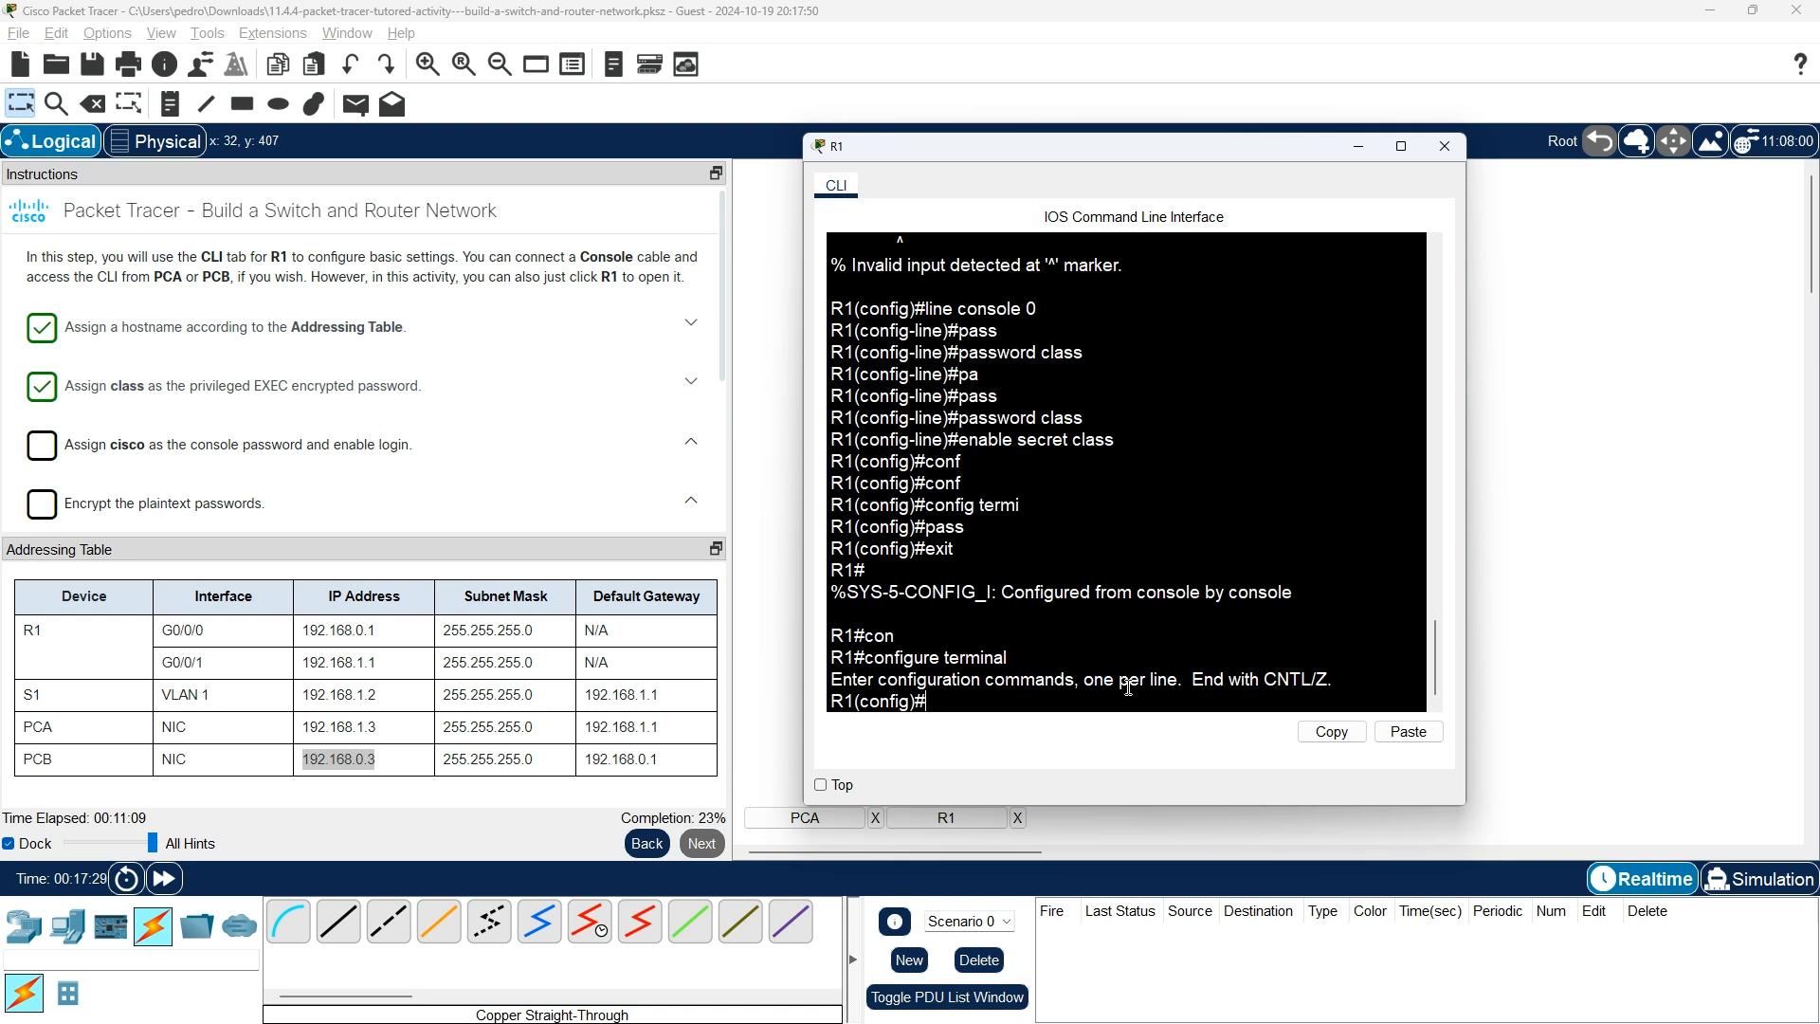
Enter line console 0 configuration on R1.
text(pass)
key(Tab)
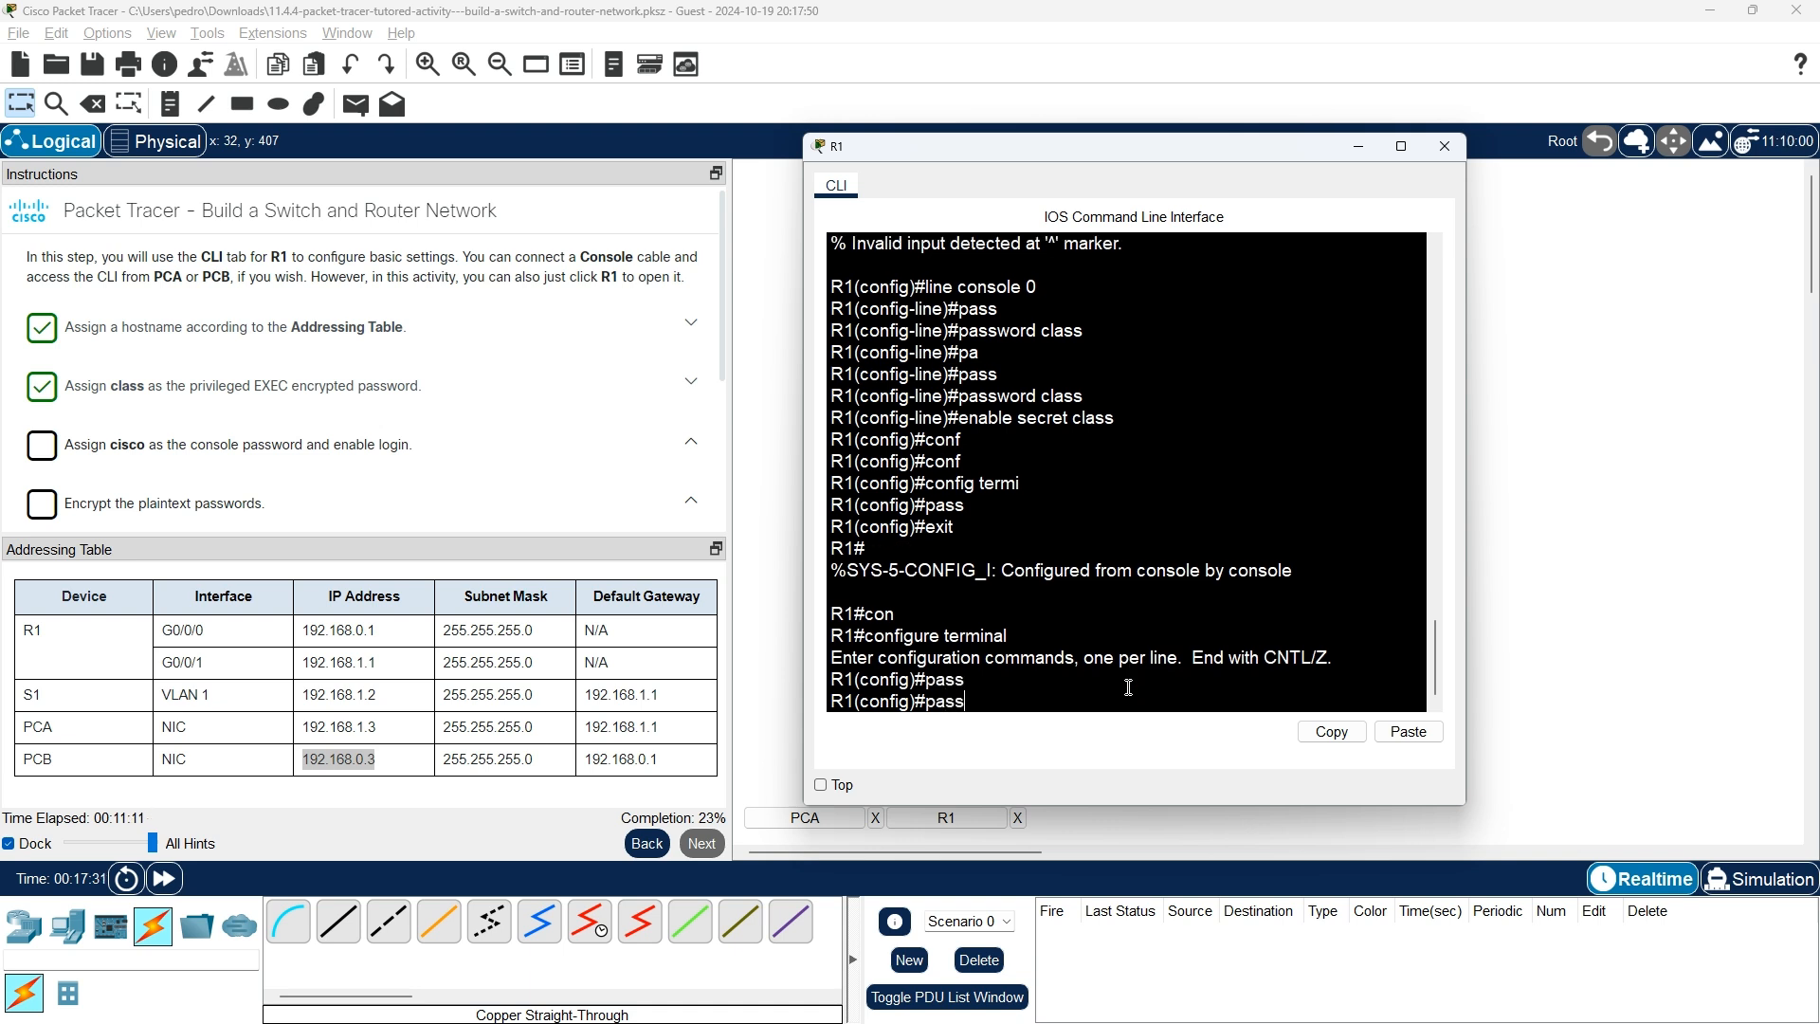
key(BackSpace)
key(BackSpace)
key(BackSpace)
key(BackSpace)
text(line cons)
key(Tab)
text(0)
key(Return)
text(passw)
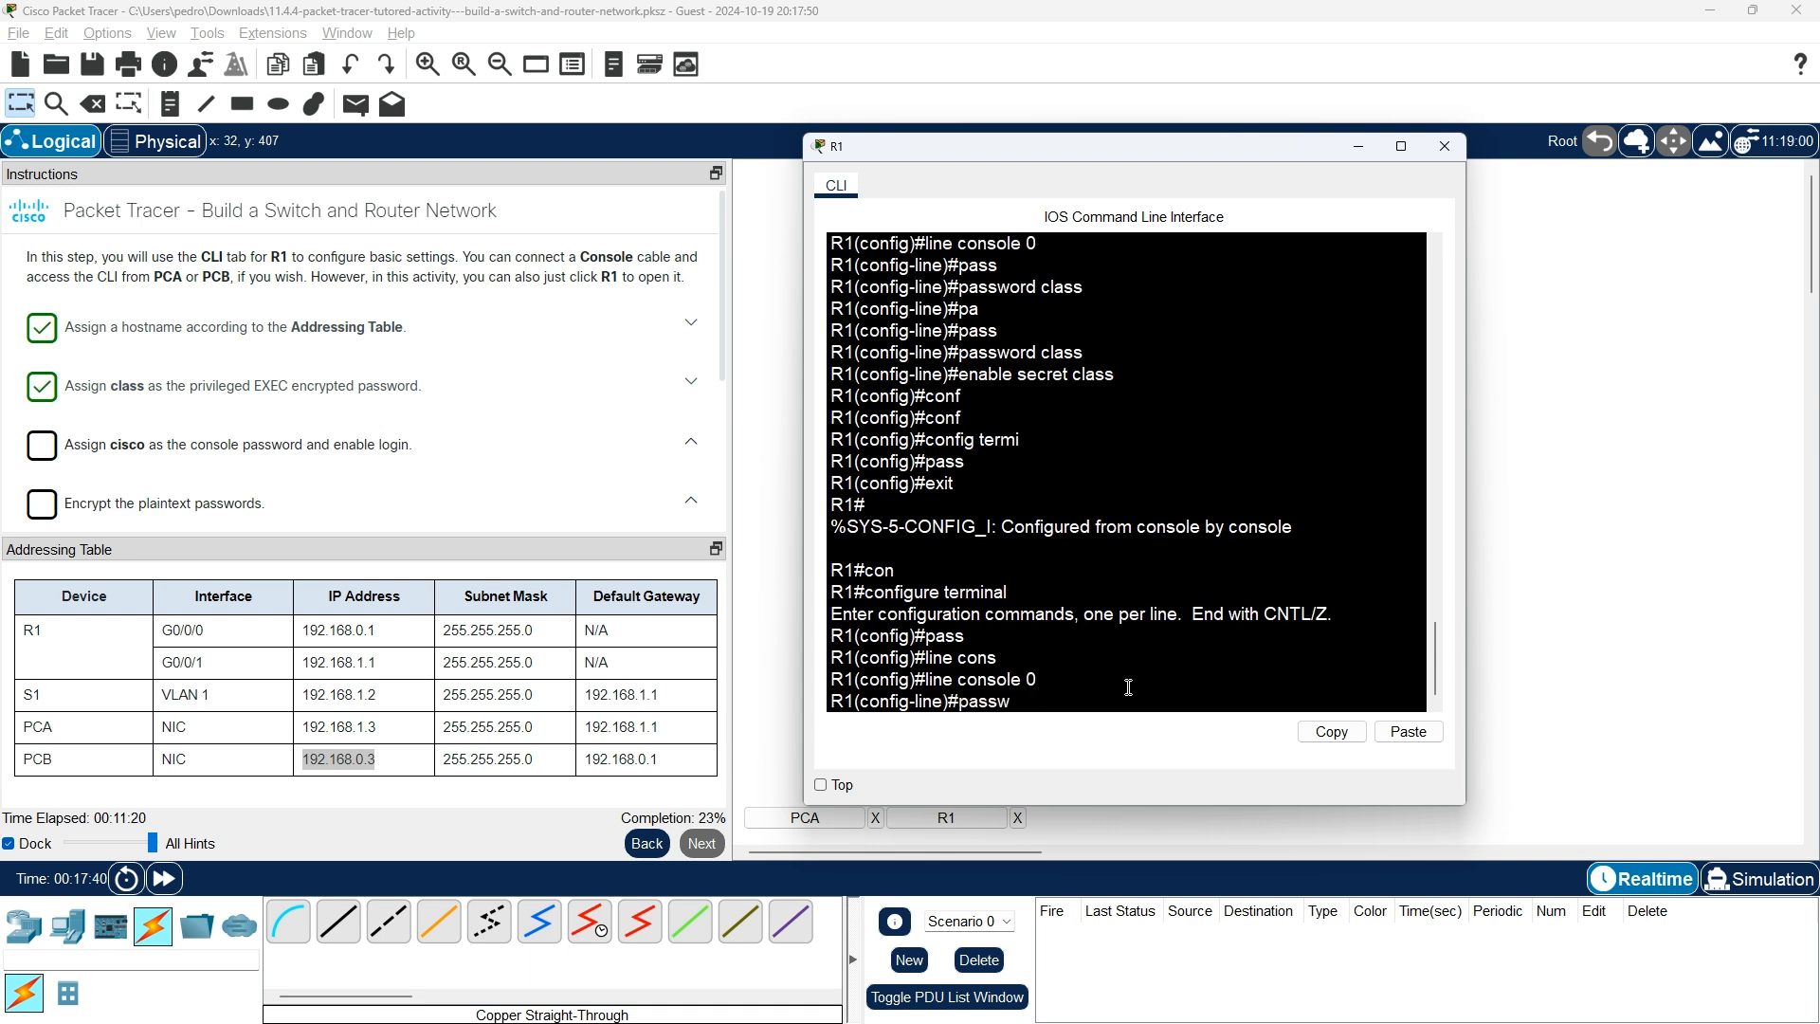
key(Tab)
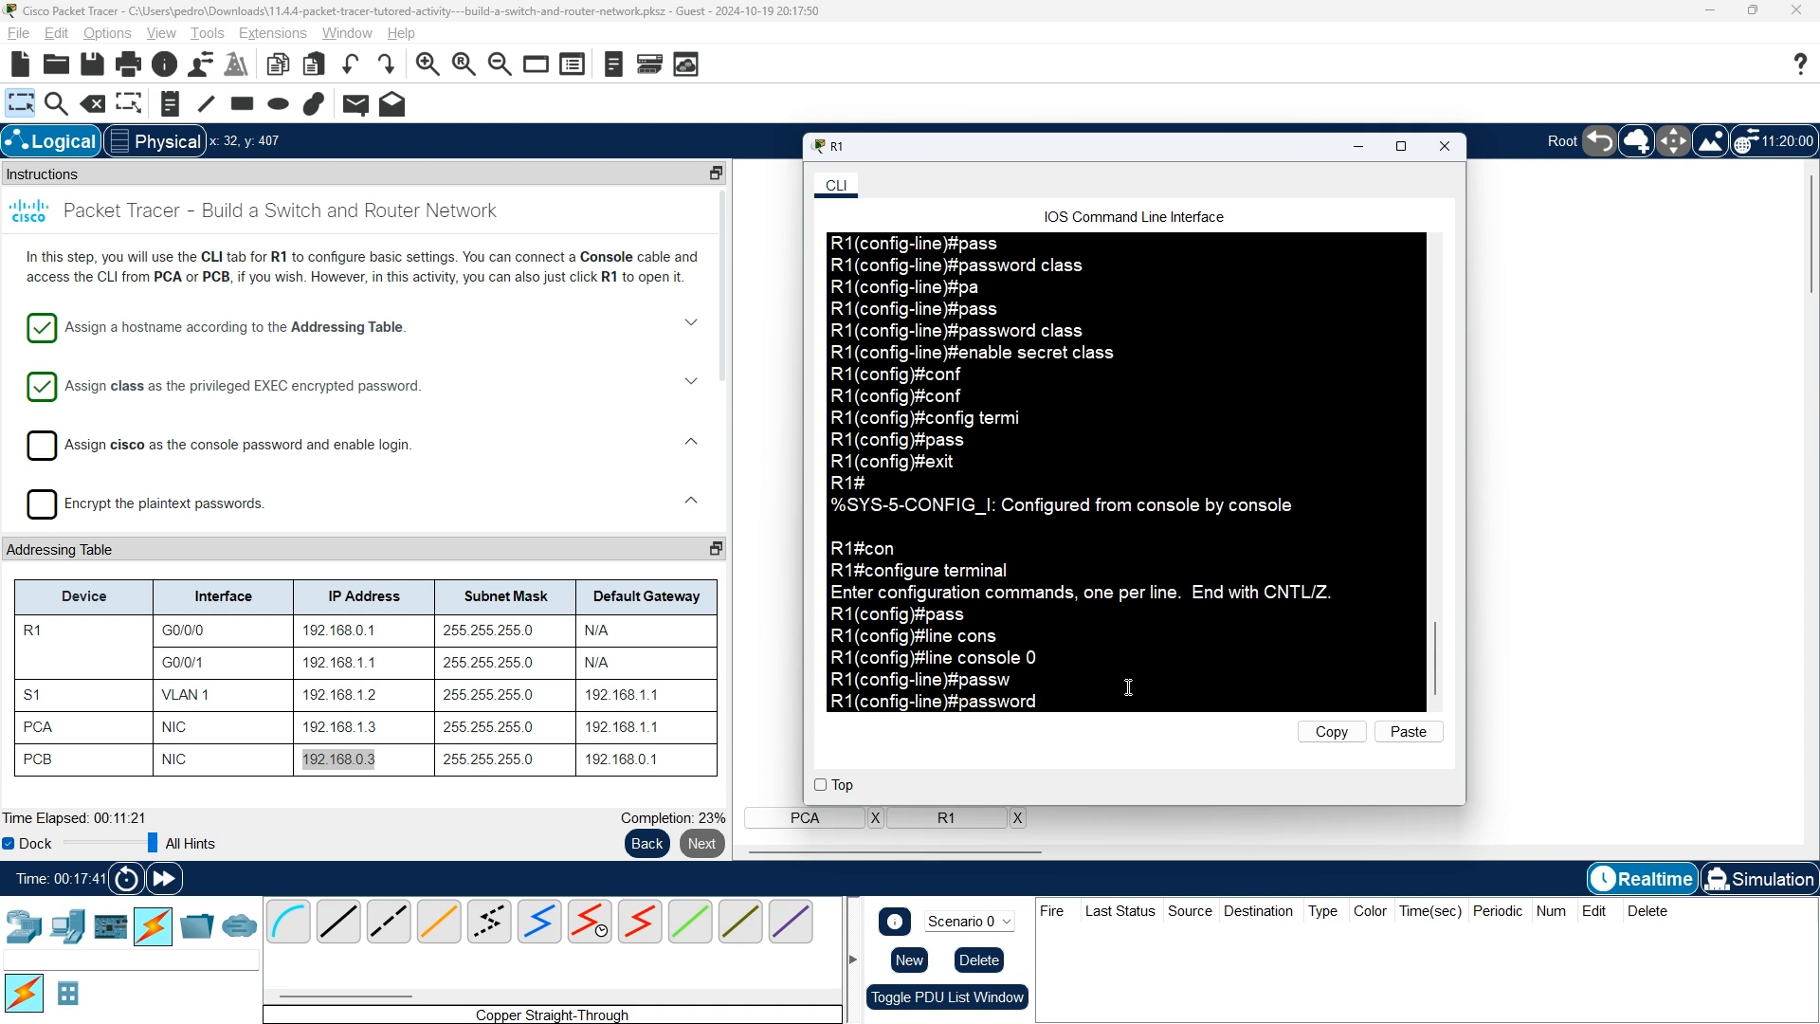
text(cisco)
key(Return)
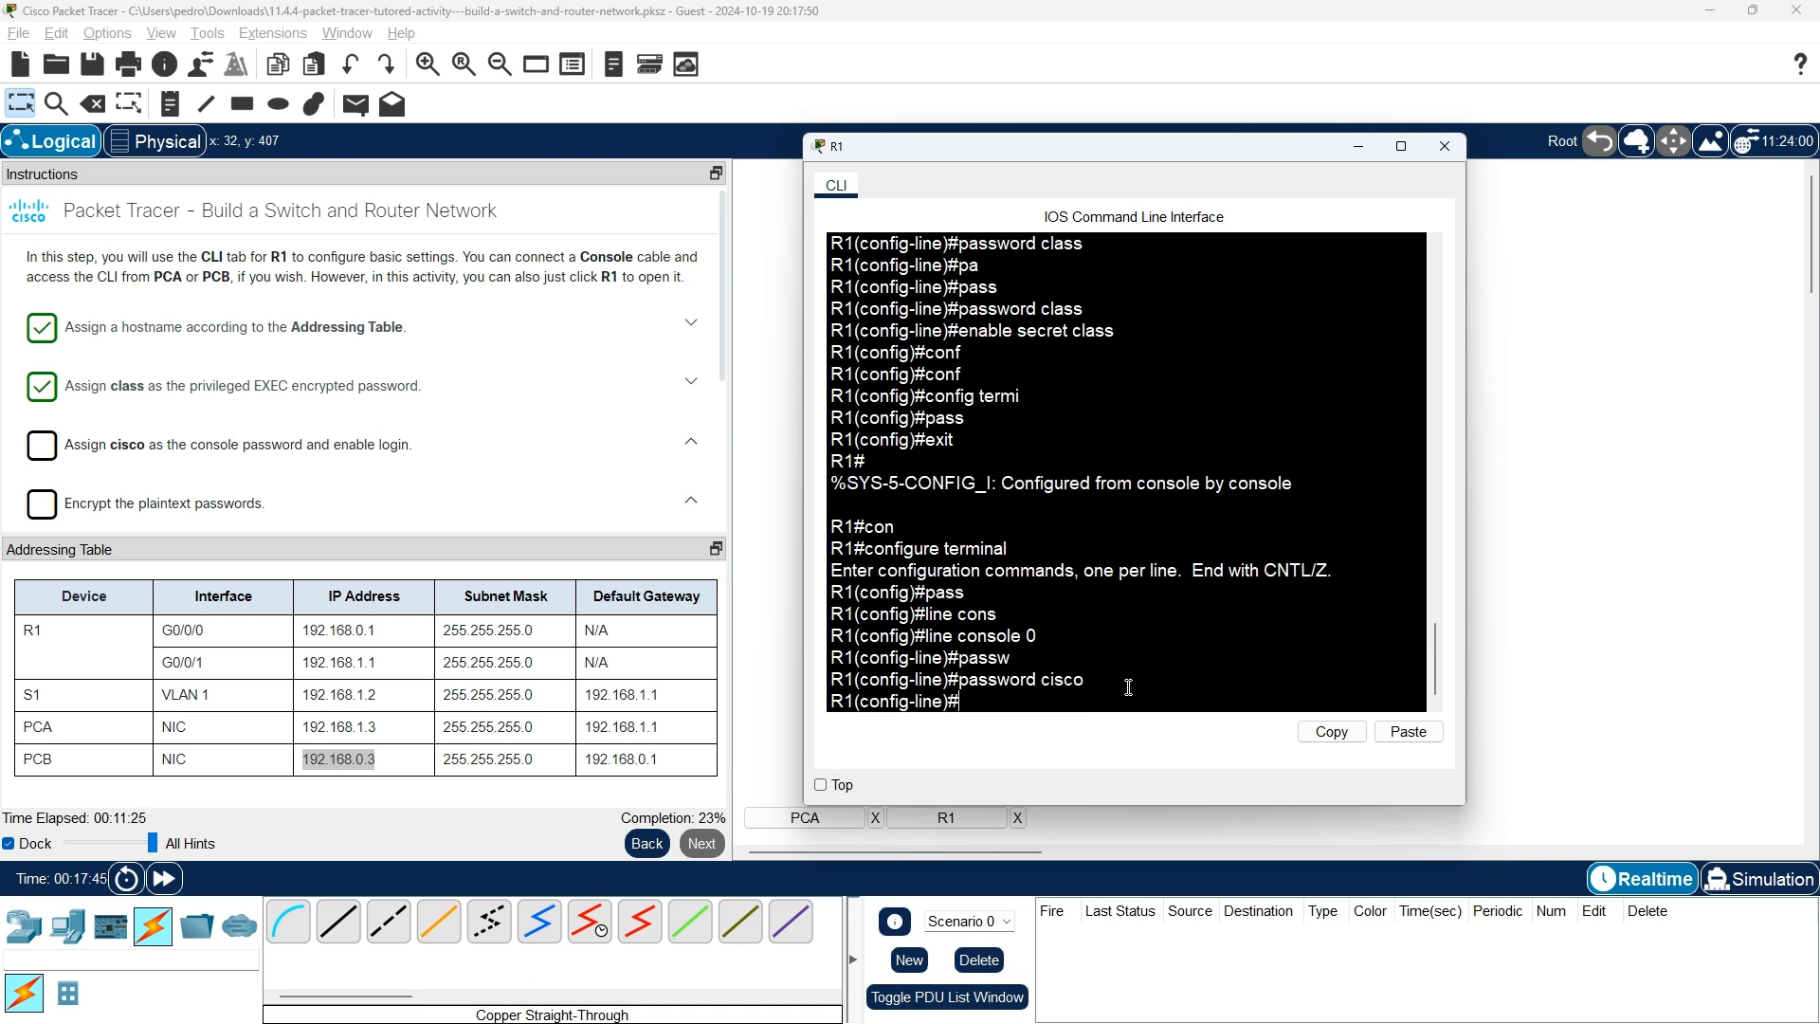
text(login)
key(Return)
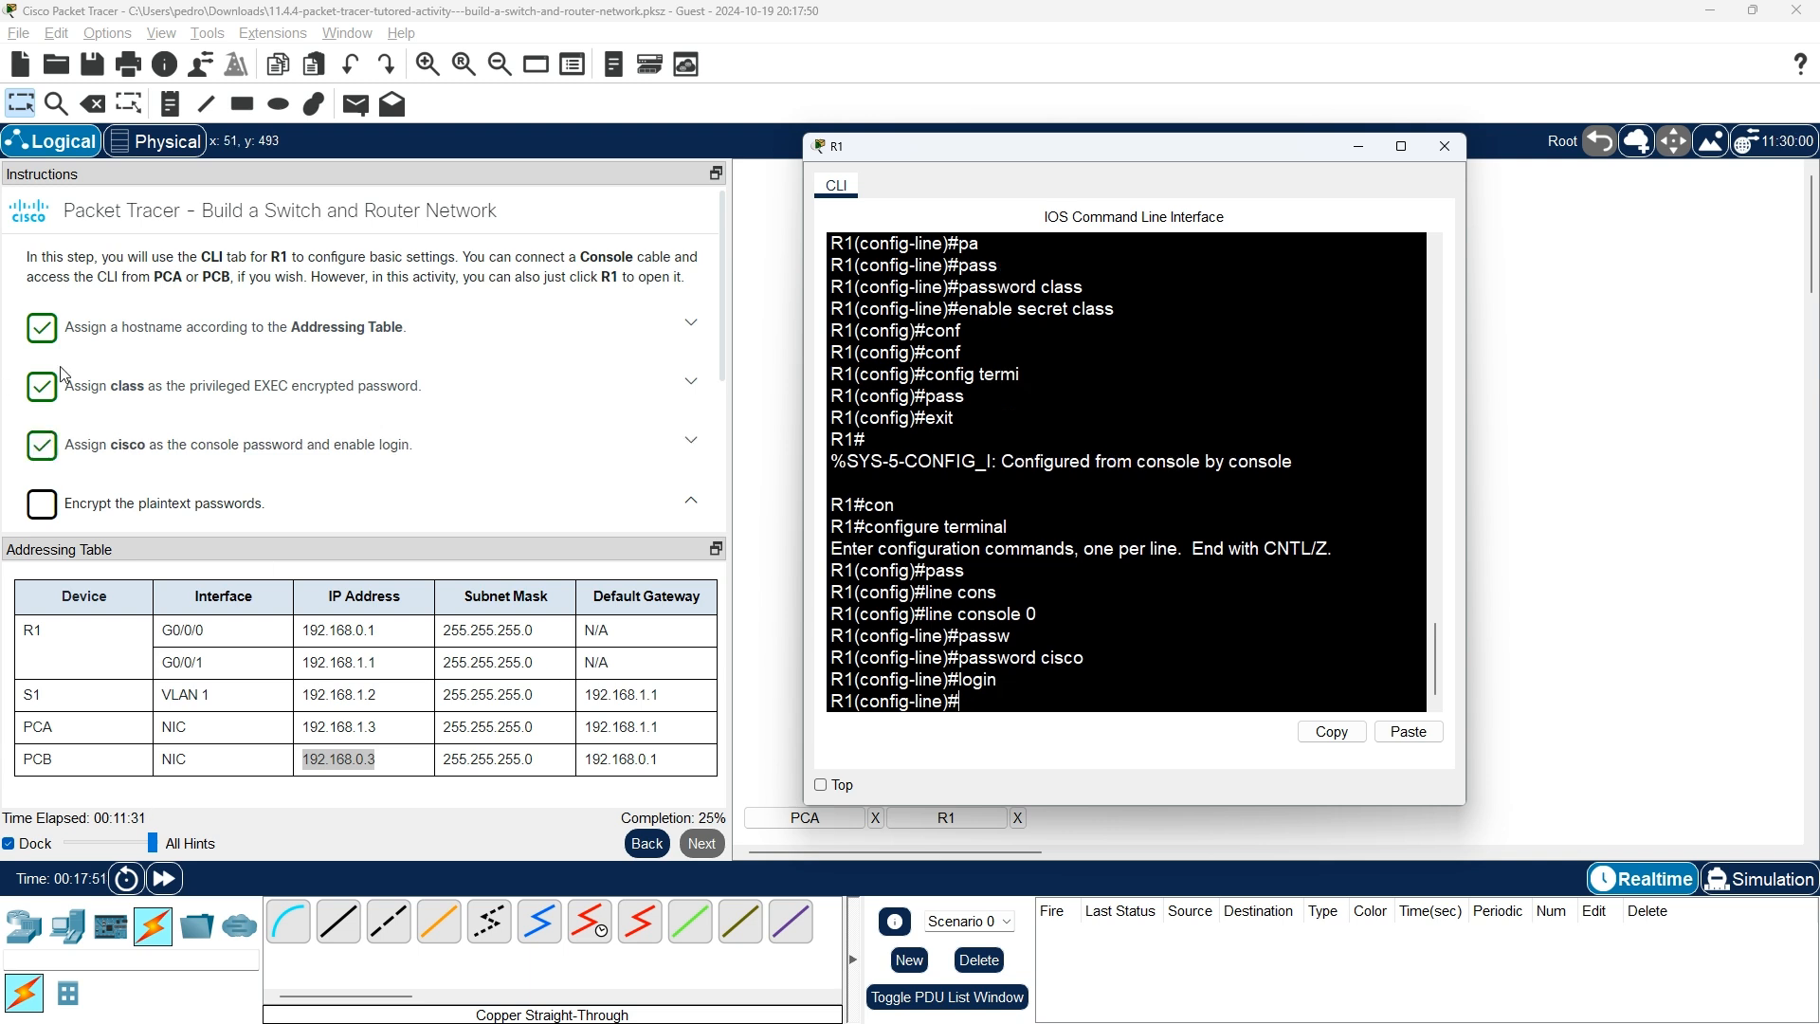
scroll(311, 433, down, 2)
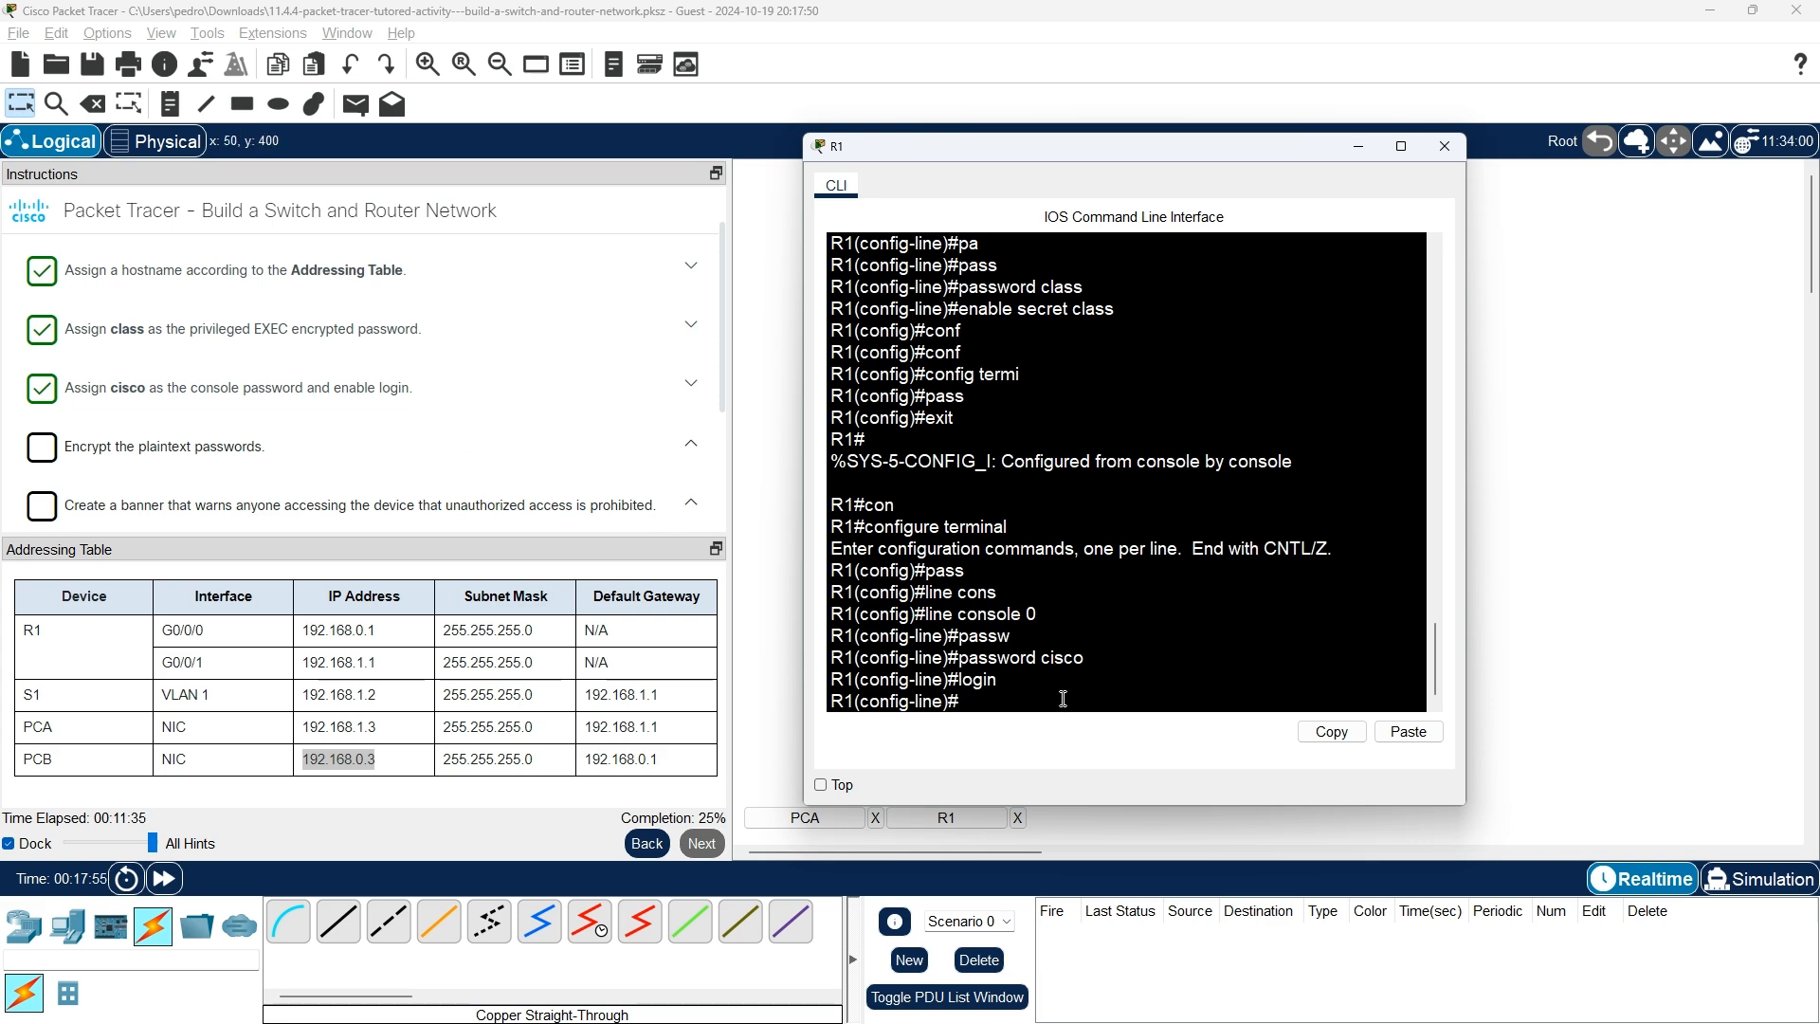
key(alt+Tab)
key(Tab)
Scroll through the 11.3.2 Secure Remote Access lesson.
scroll(1057, 696, down, 1)
scroll(929, 692, up, 1)
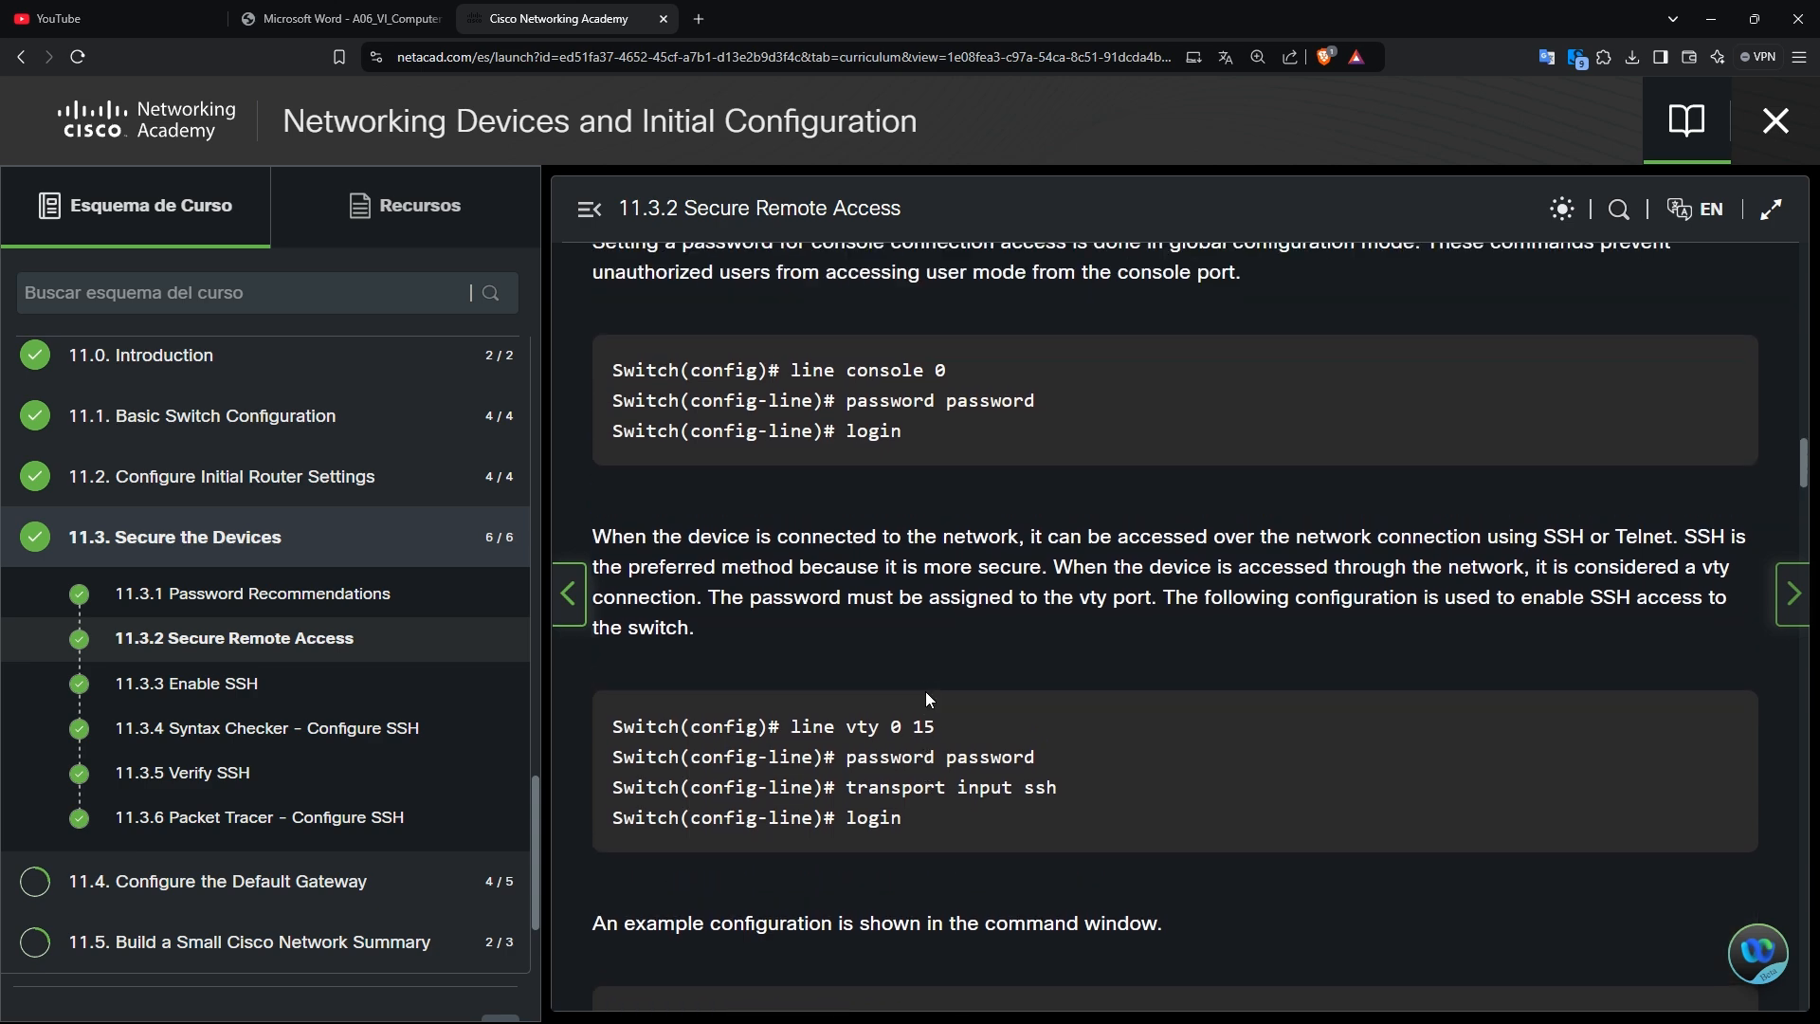
scroll(927, 691, down, 2)
scroll(927, 700, down, 2)
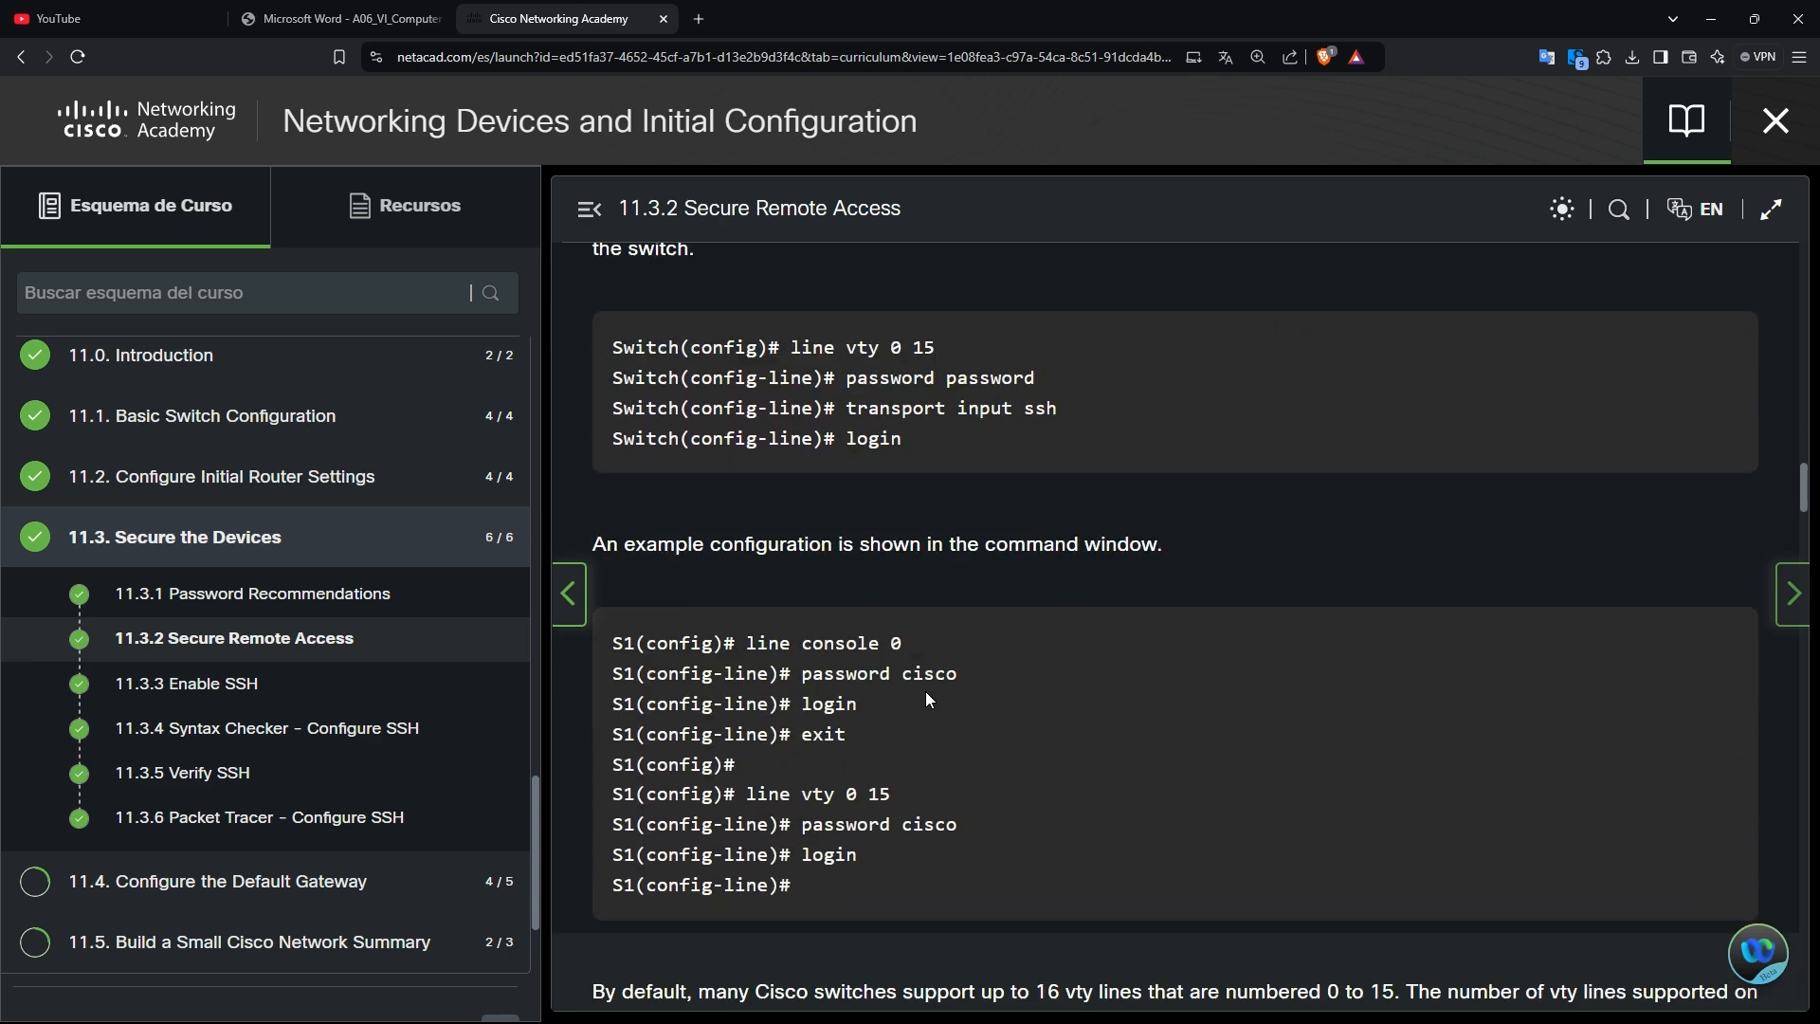
scroll(926, 692, down, 15)
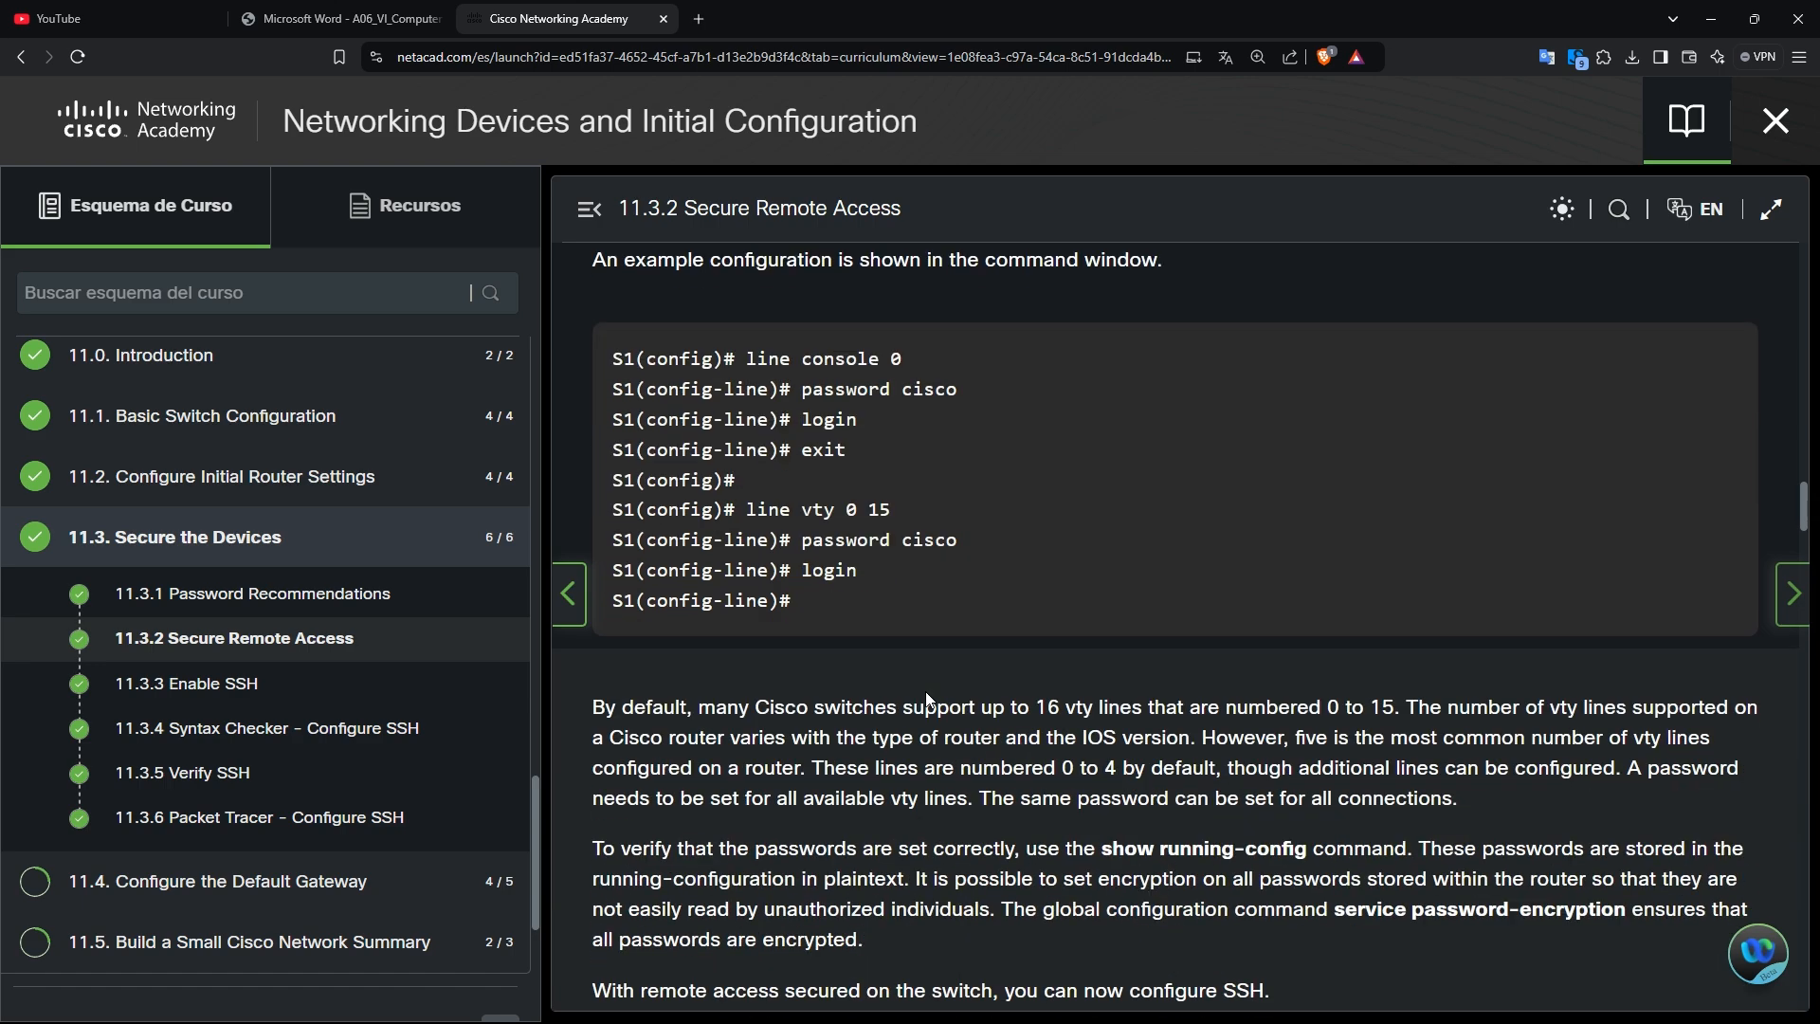
scroll(926, 691, down, 8)
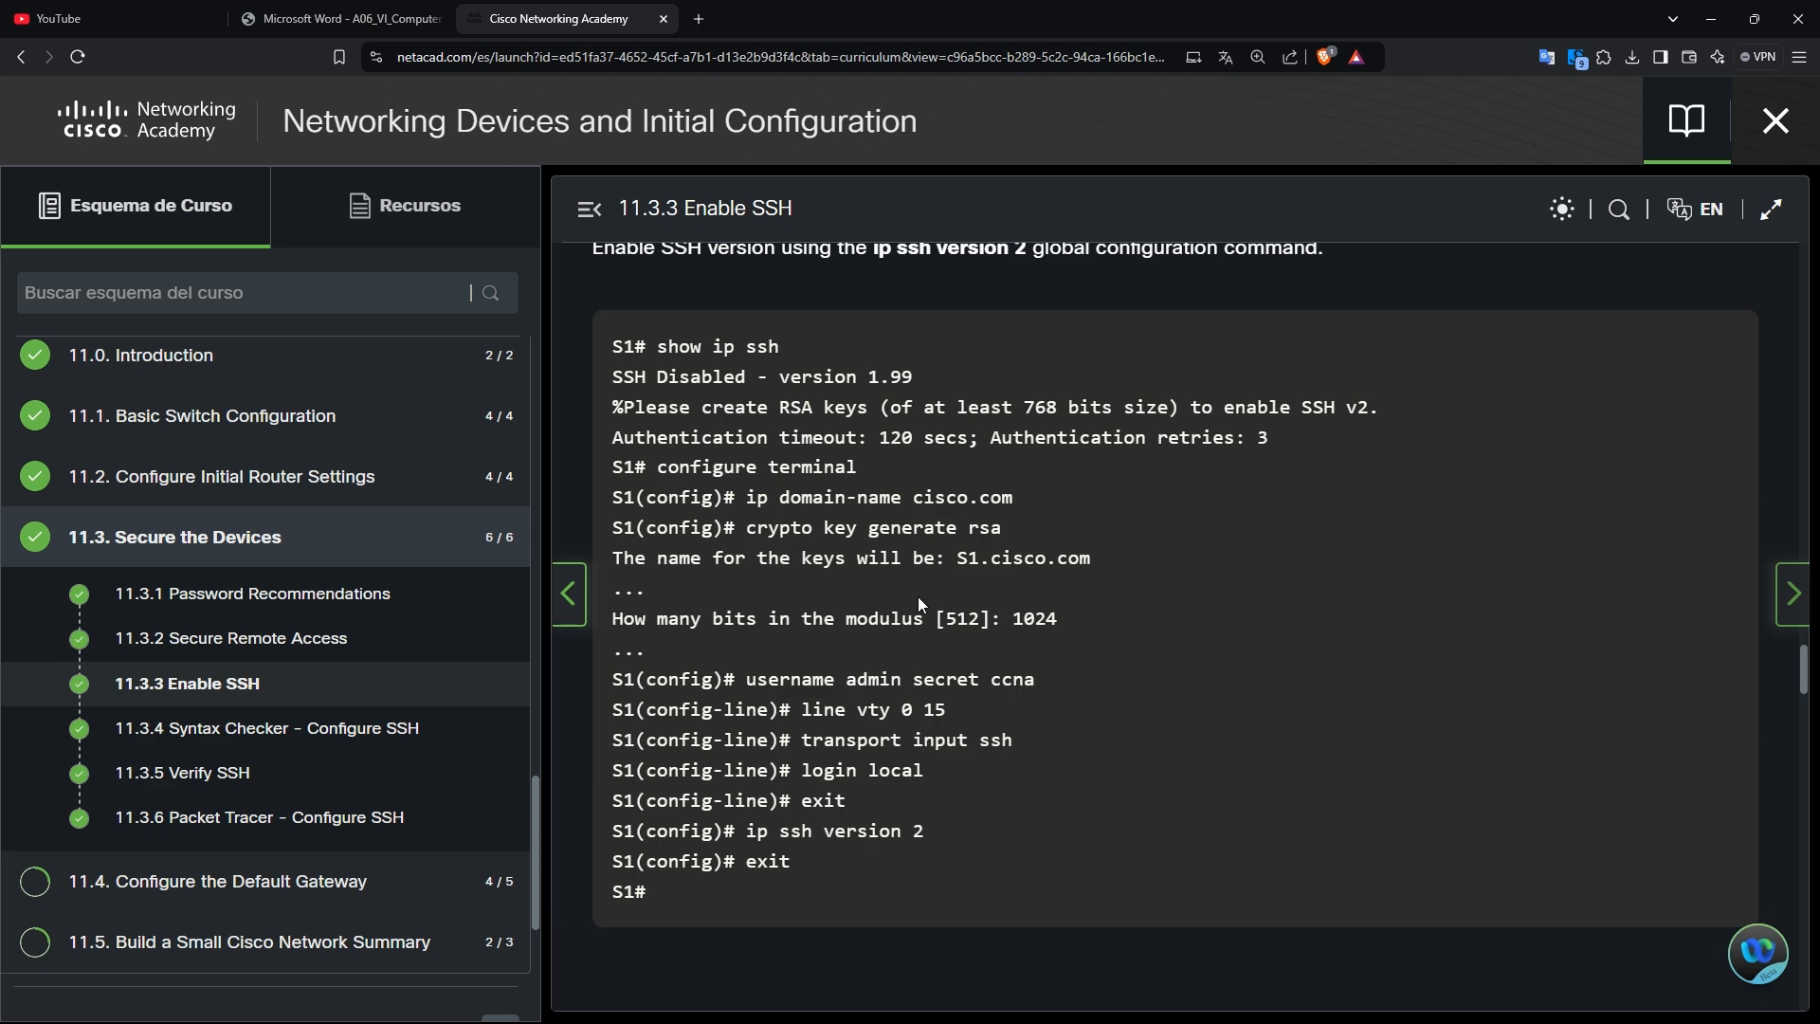
scroll(917, 599, down, 4)
scroll(895, 583, up, 5)
scroll(885, 555, down, 11)
scroll(887, 558, down, 20)
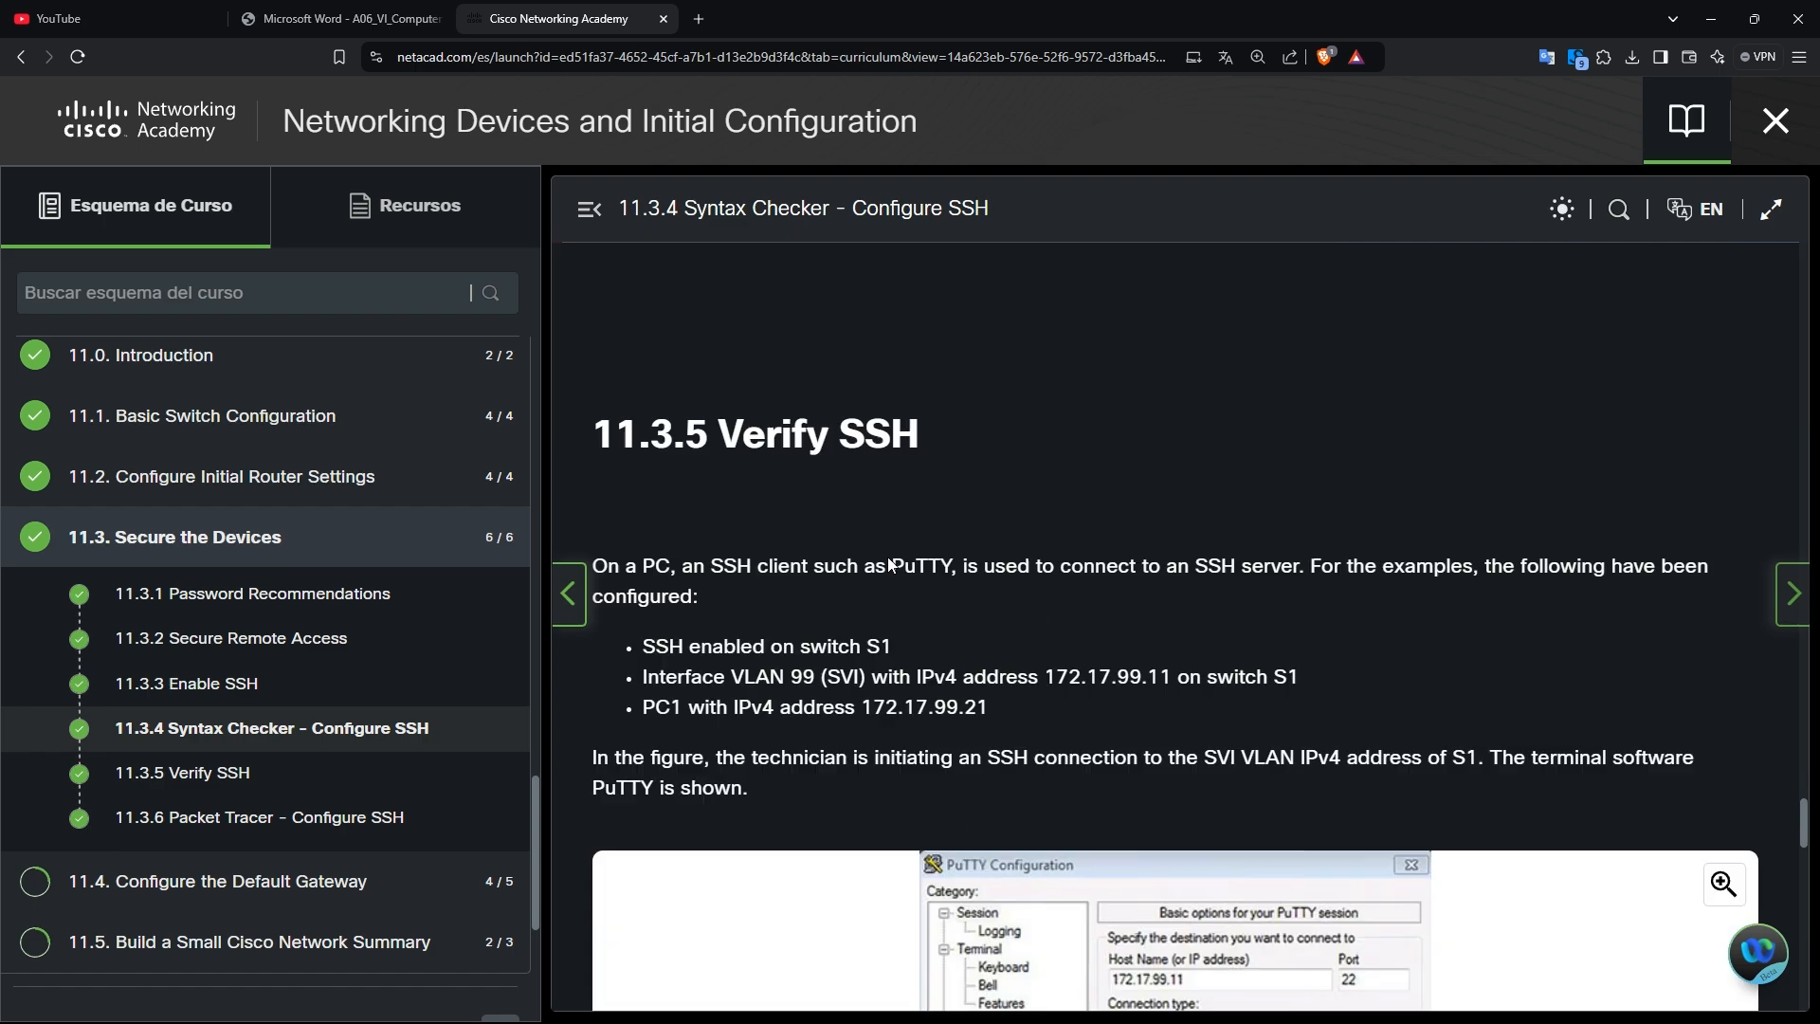
scroll(895, 557, up, 3)
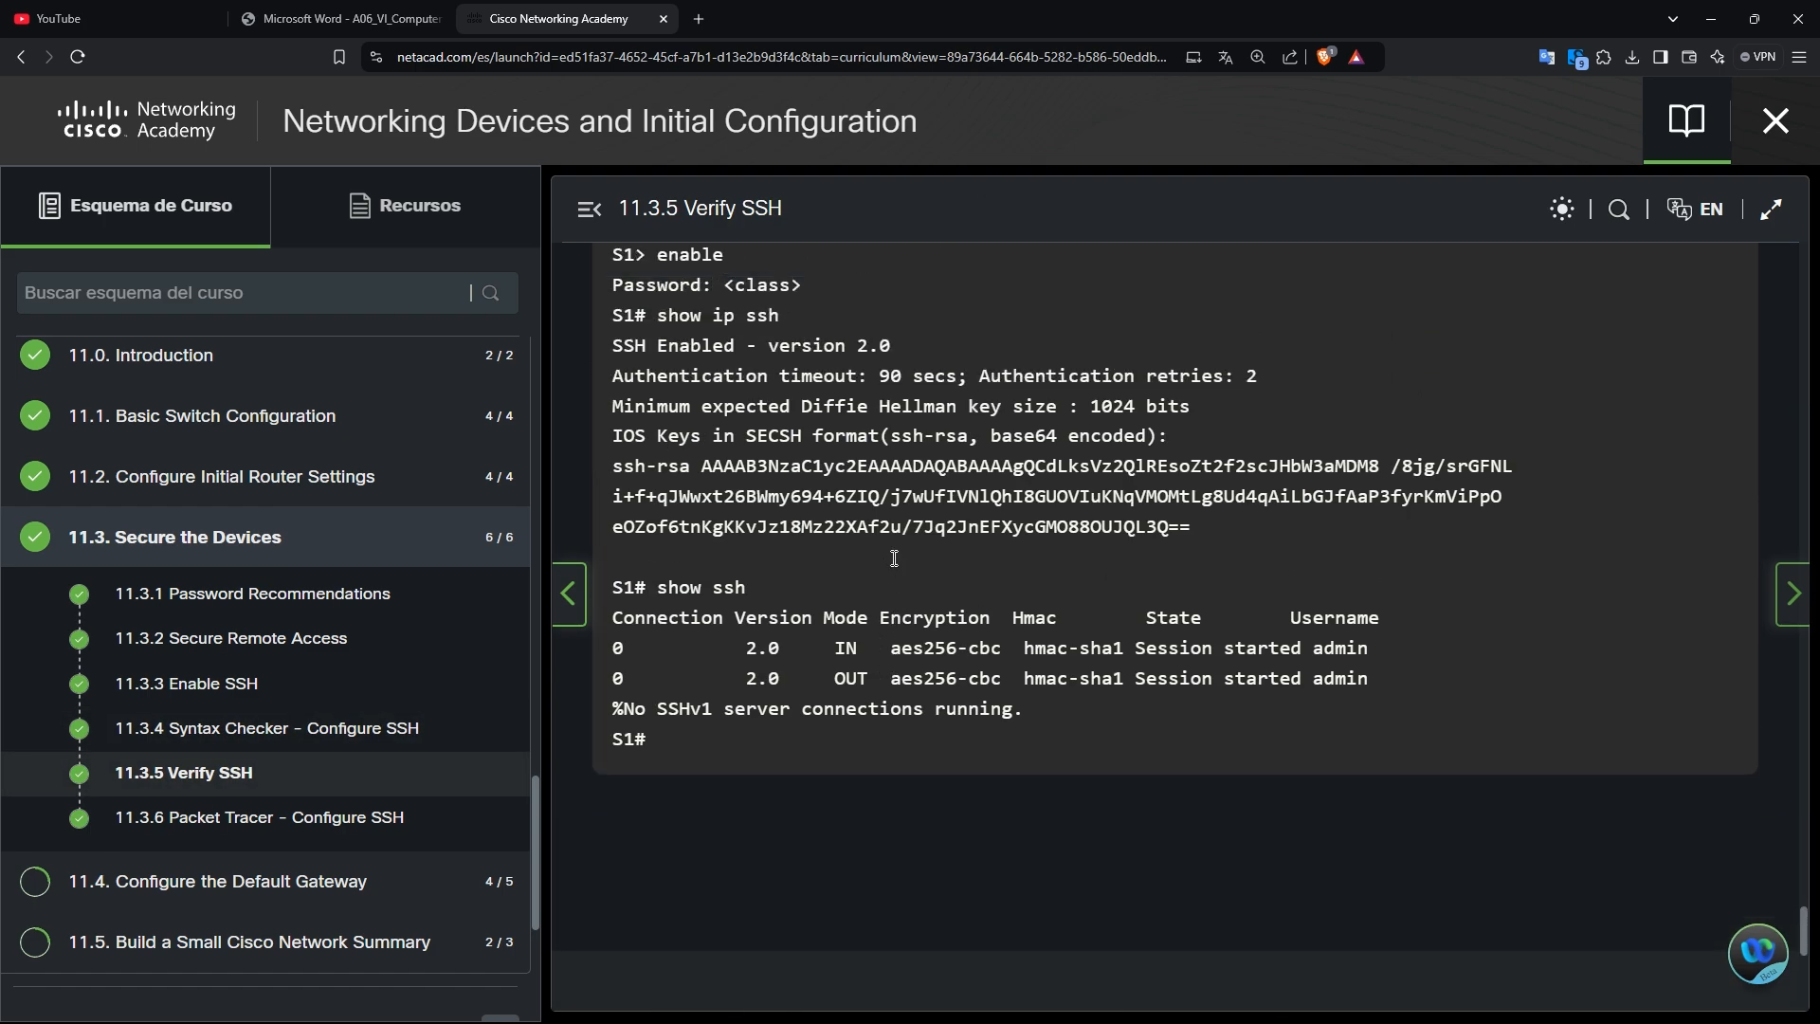
scroll(1301, 566, down, 10)
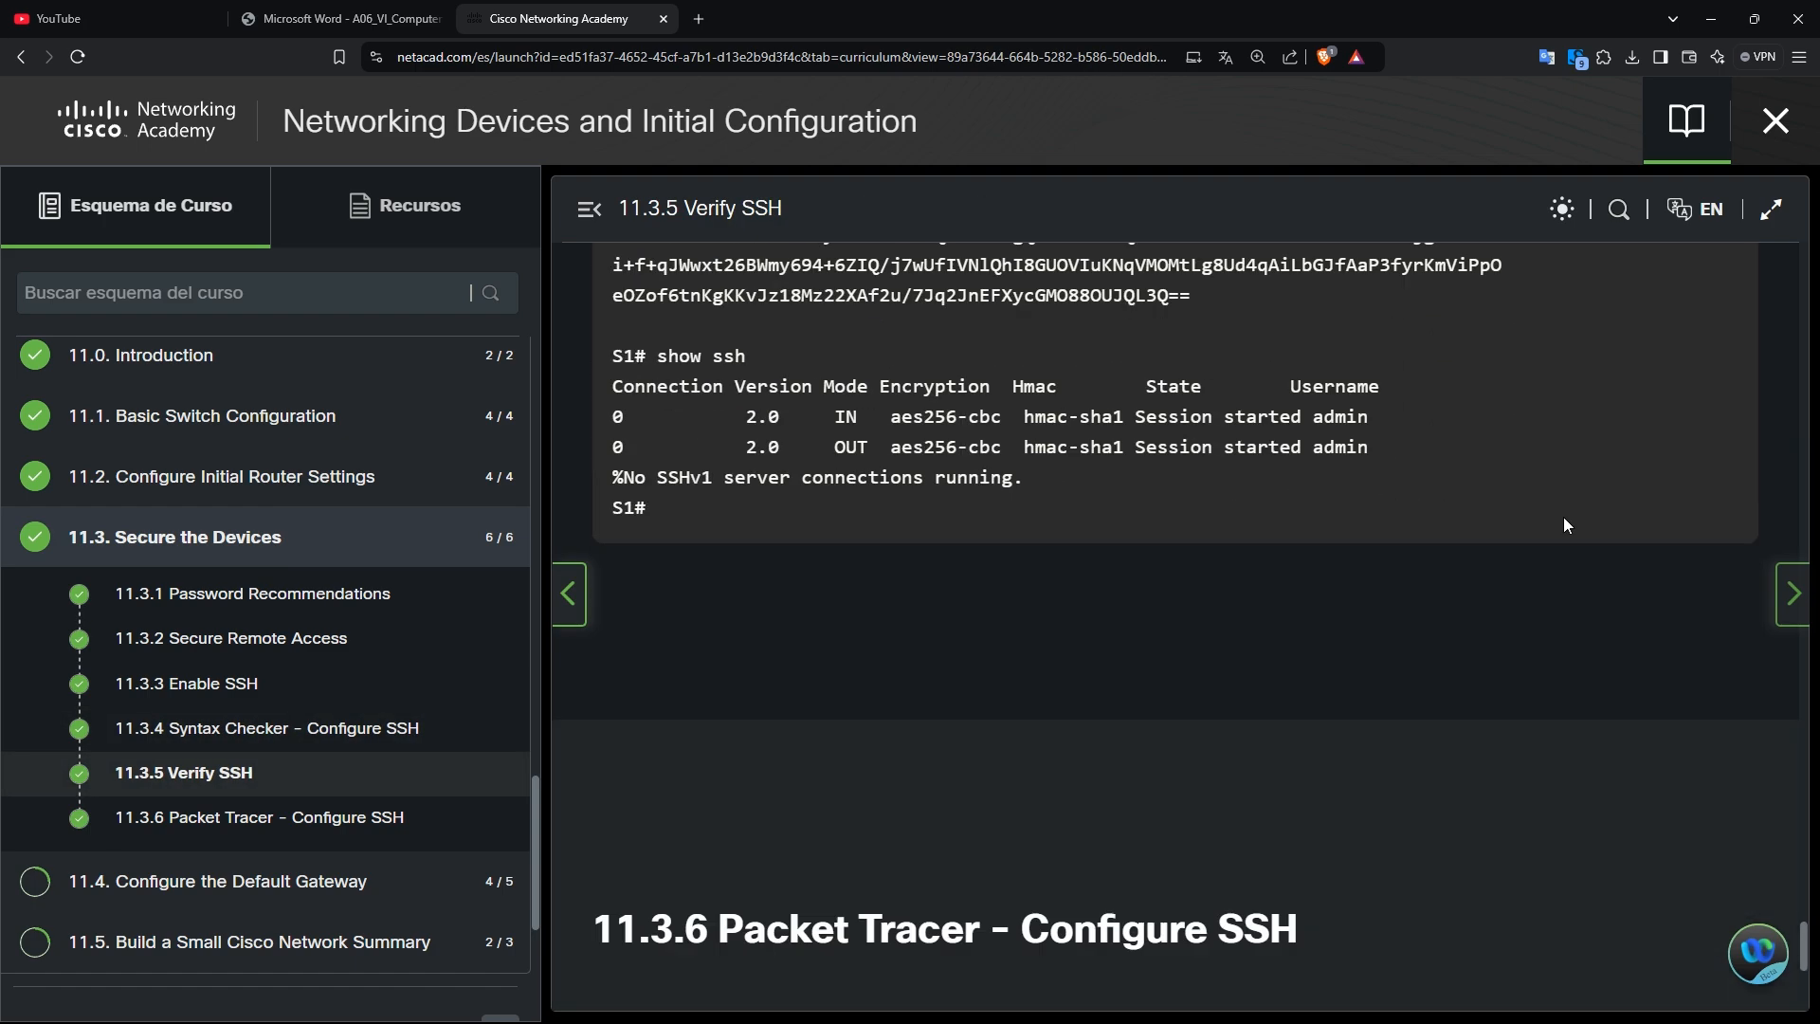
scroll(1450, 520, up, 5)
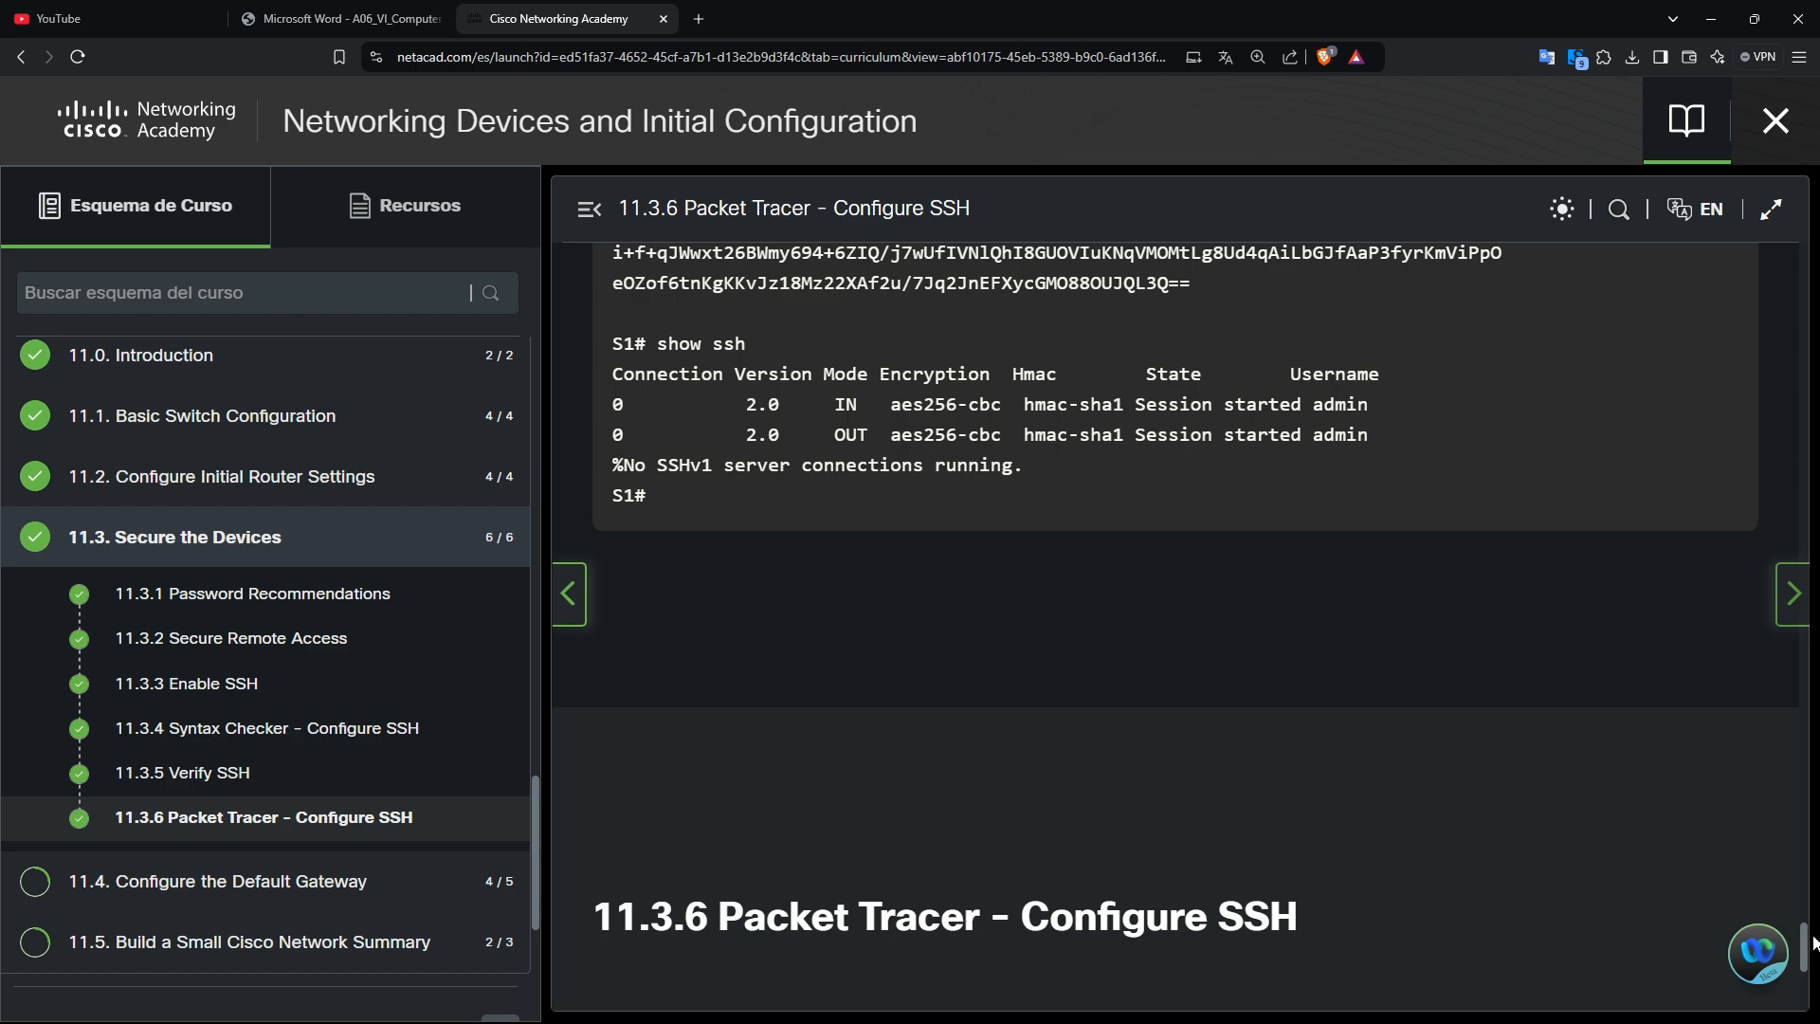
drag(1813, 943, 1726, 452)
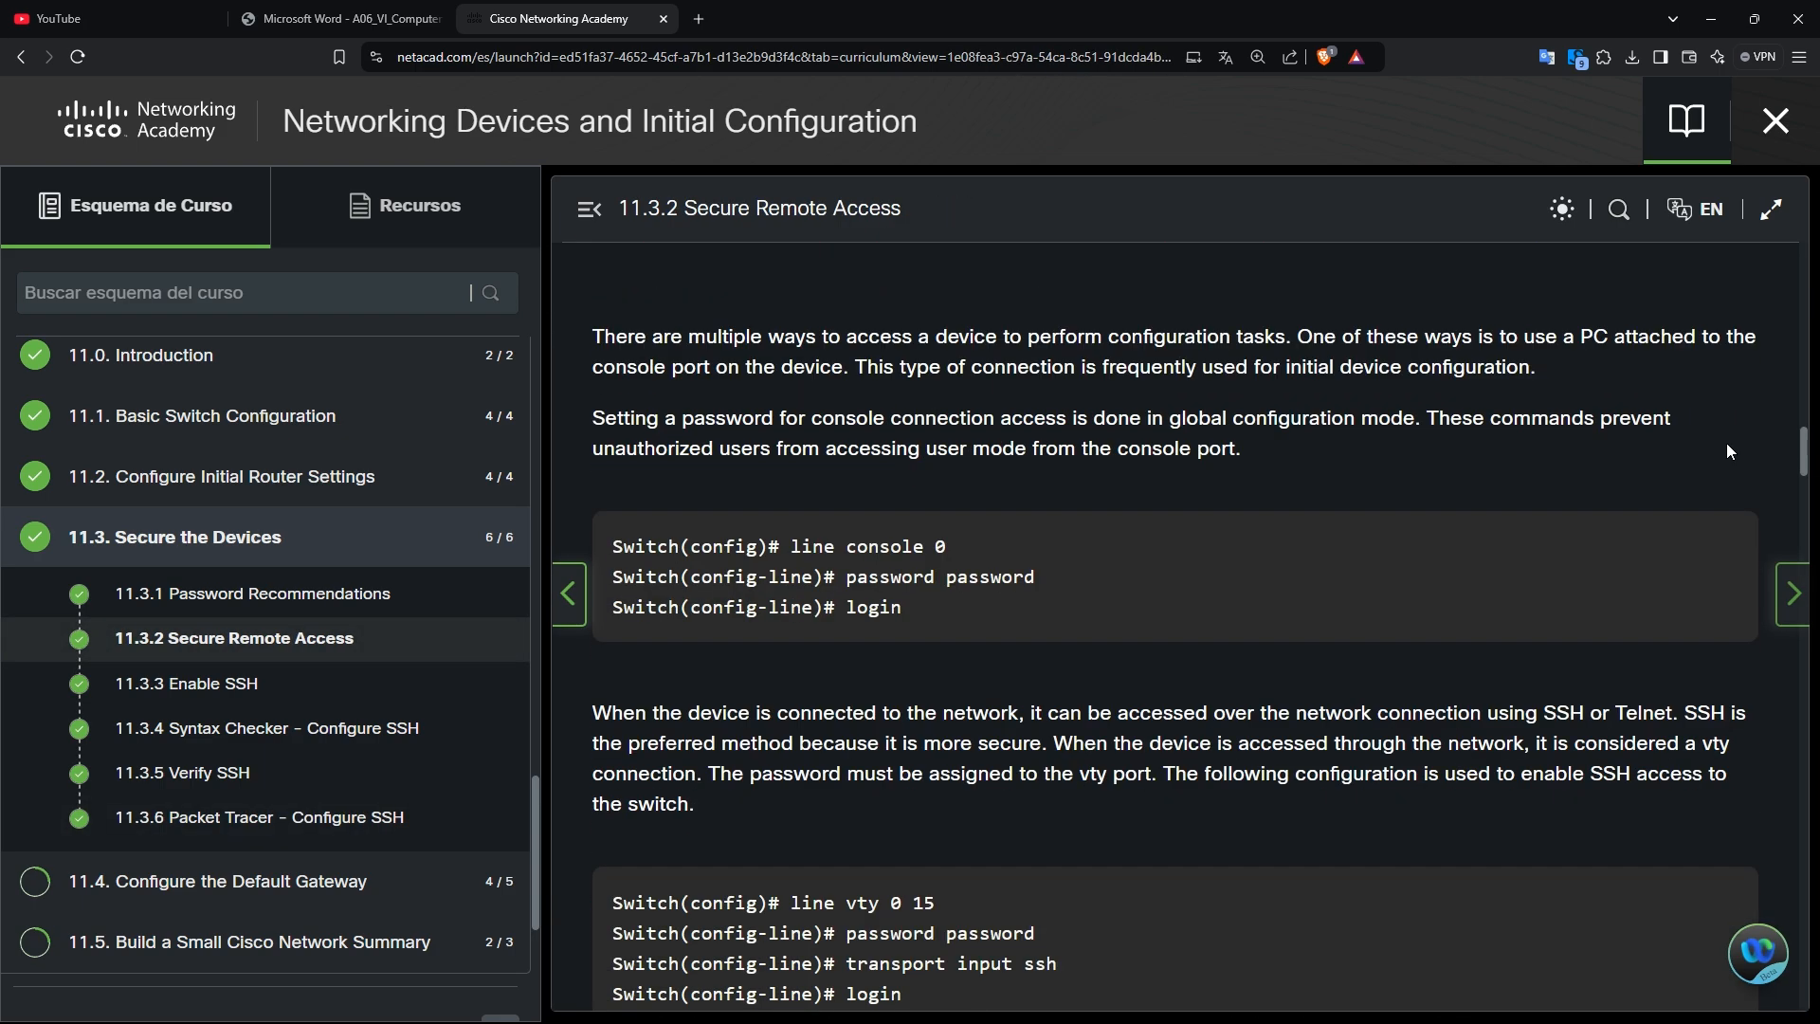
scroll(1154, 561, down, 3)
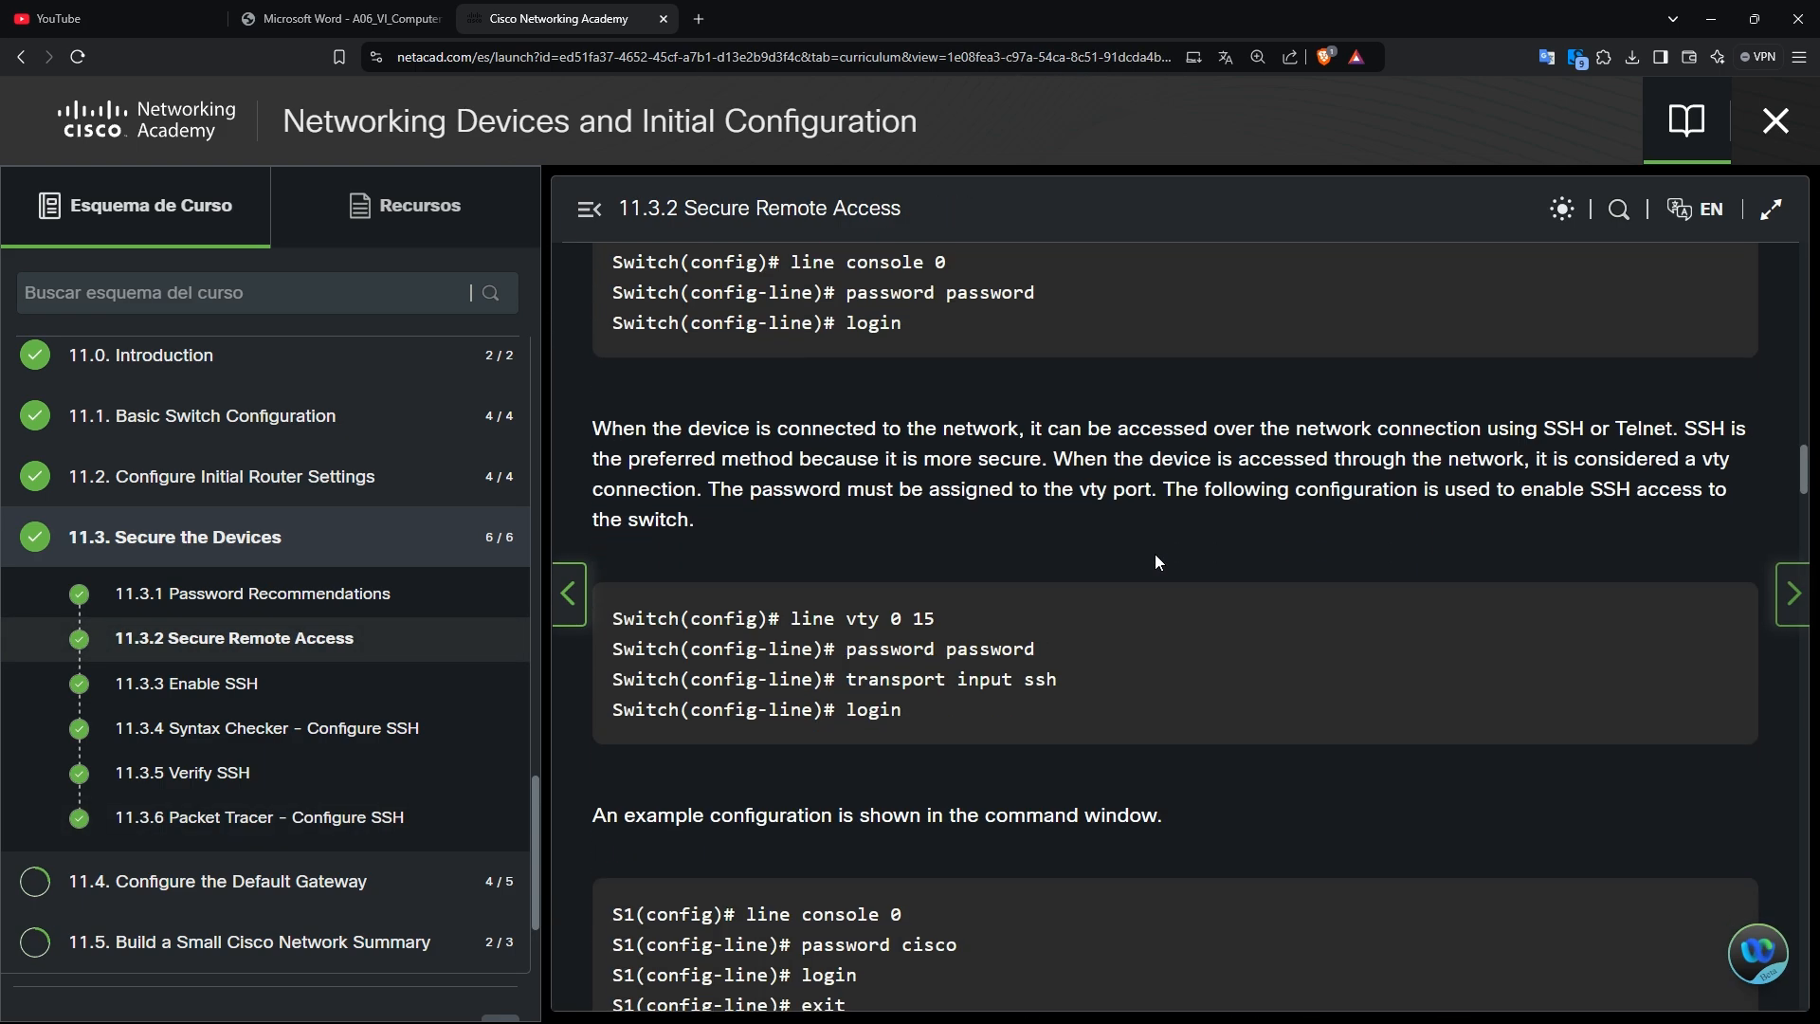
scroll(1155, 561, down, 2)
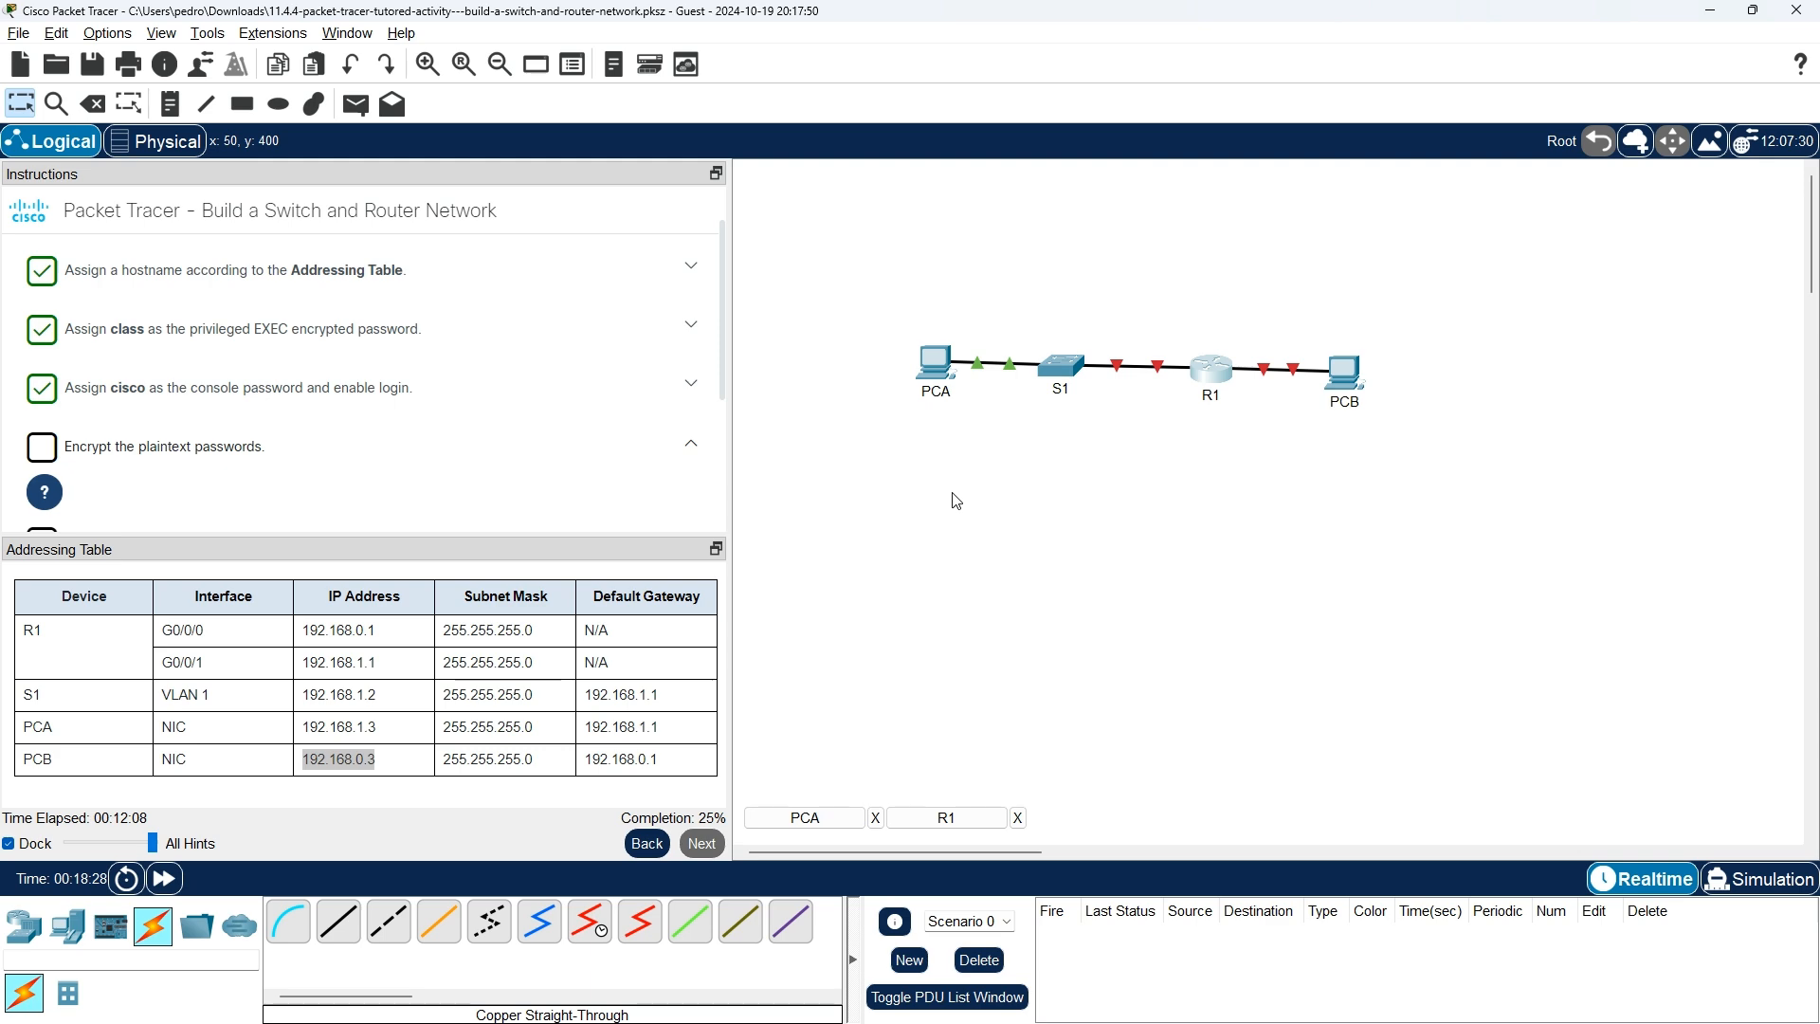
Begin typing 'service enc' in R1's CLI, then return to the course lesson.
key(alt+Tab)
key(alt+Tab)
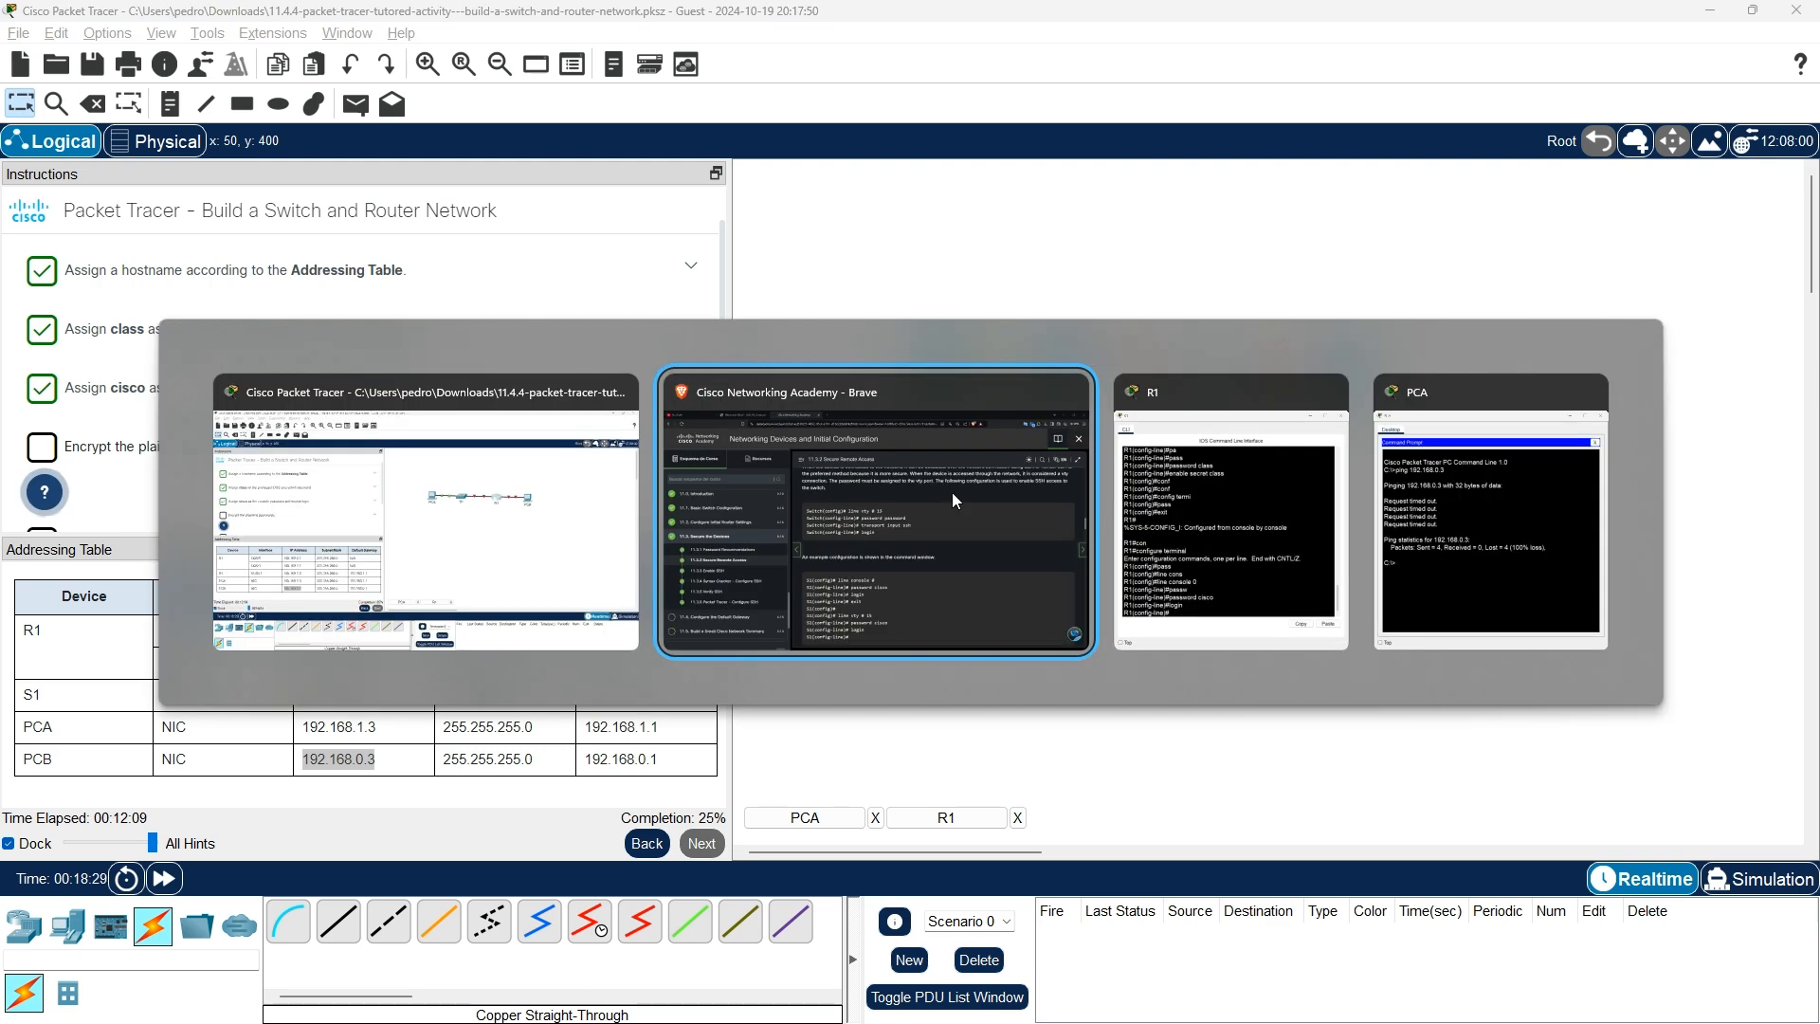
text(se)
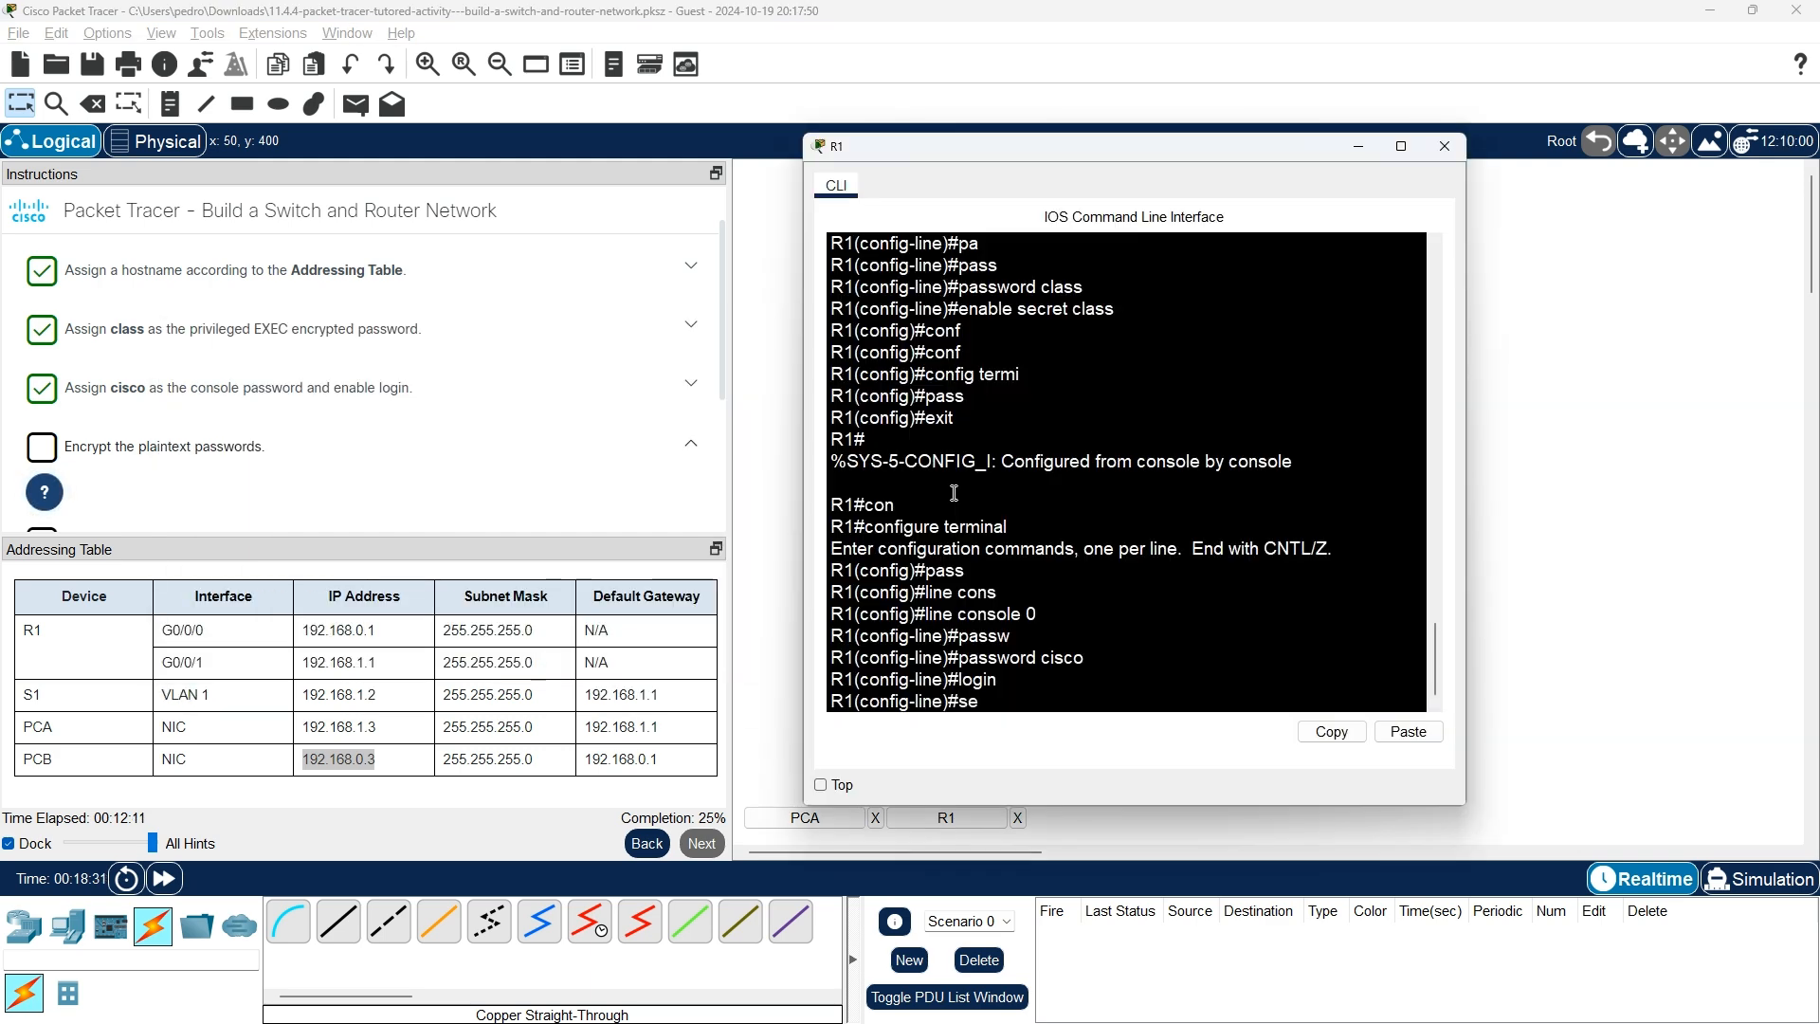
text(r)
key(Tab)
text(vice)
key(Tab)
text(enc)
key(alt+Tab)
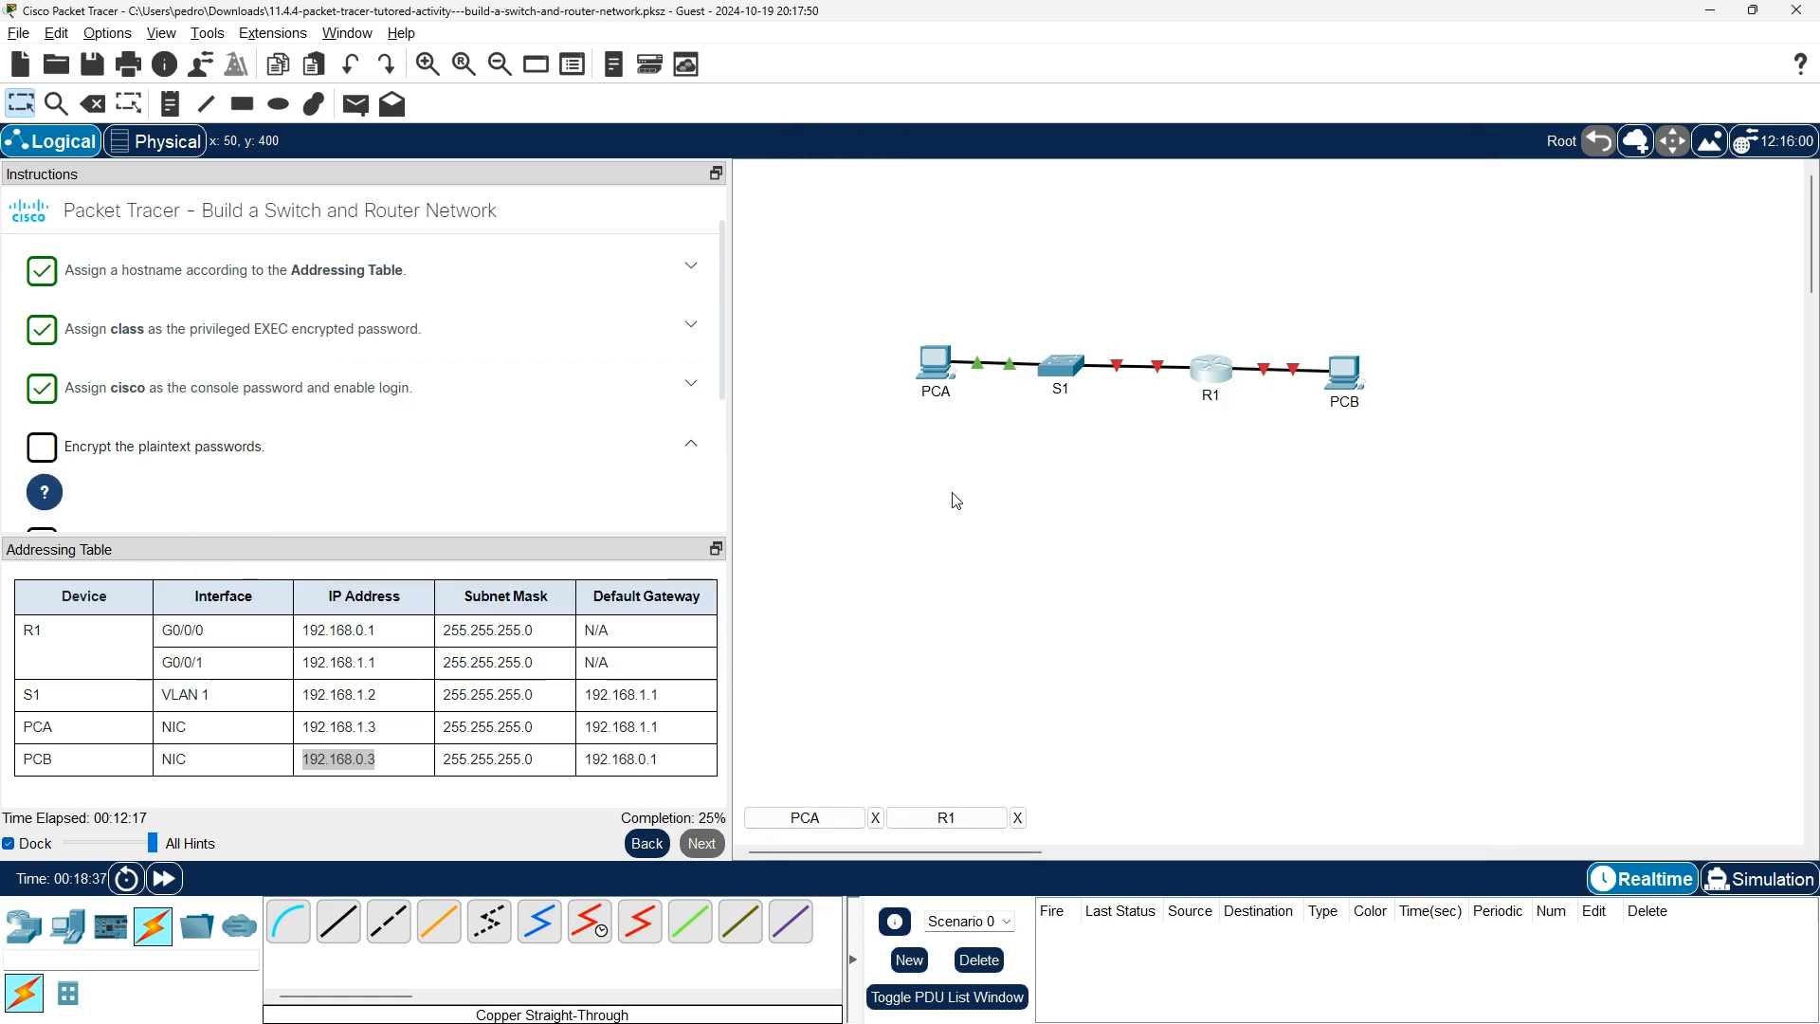
key(alt+Tab)
key(Tab)
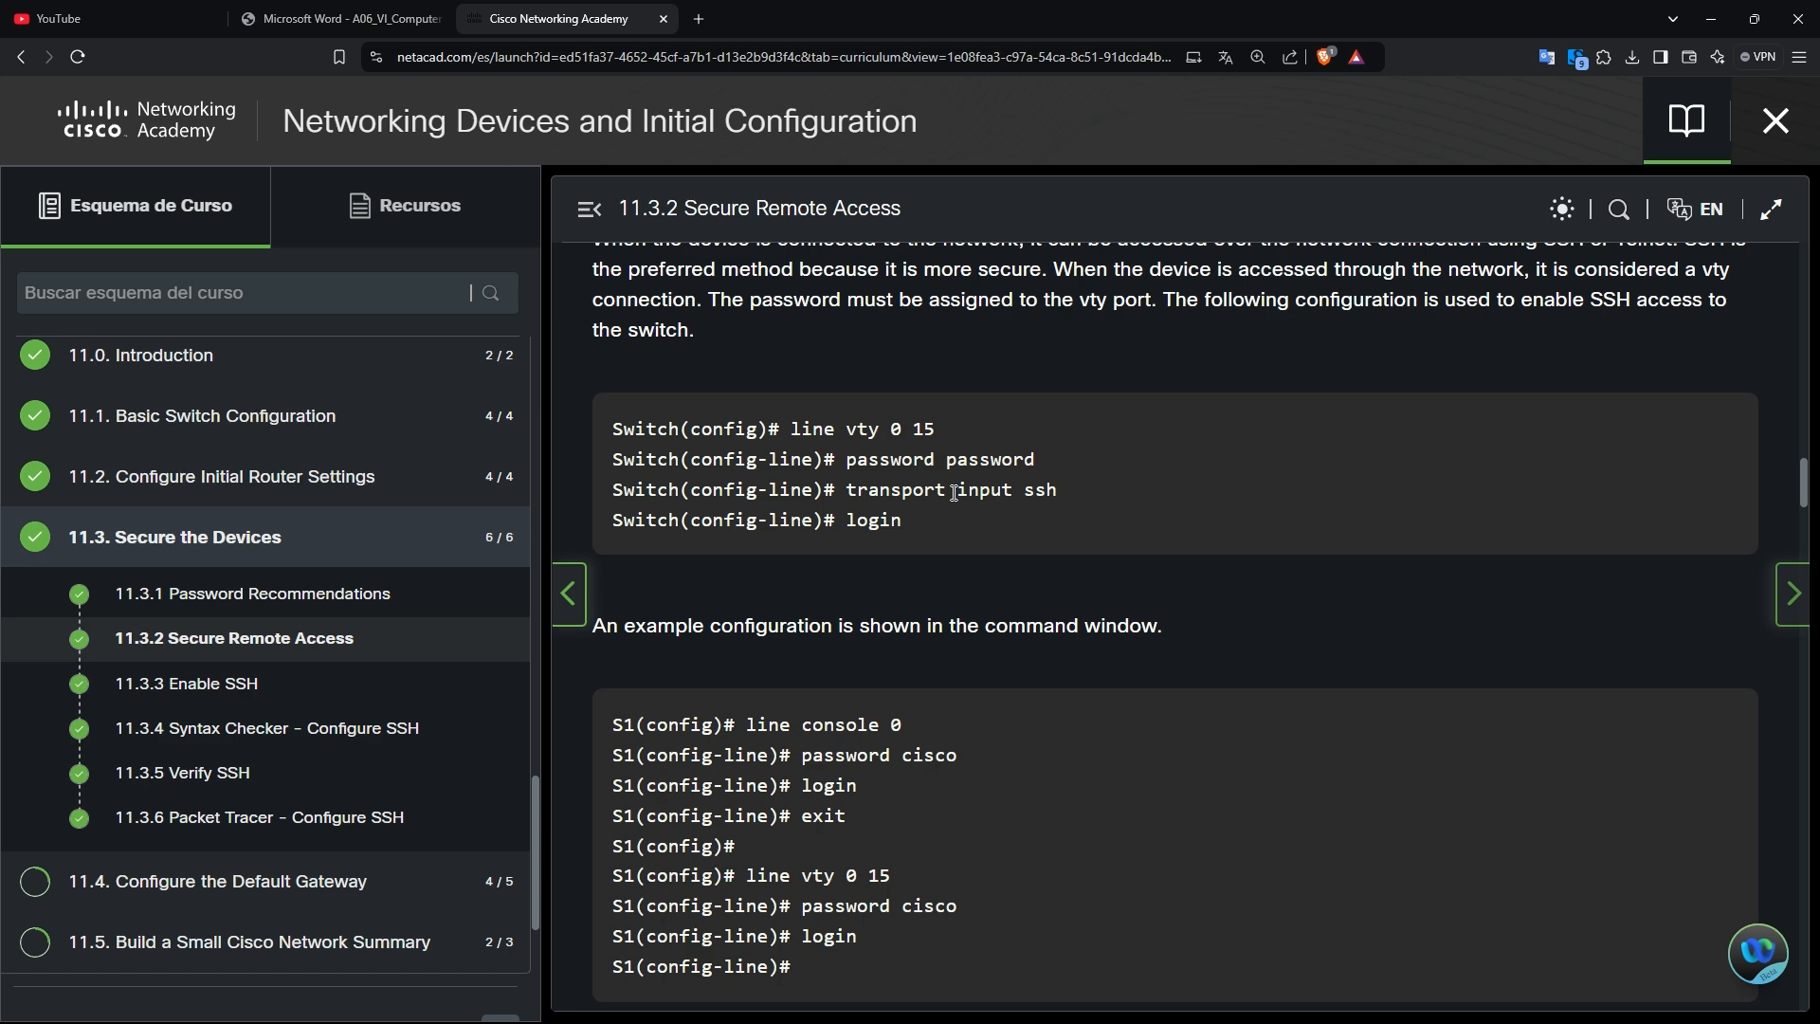
Page through lessons 11.3.3–11.3.6, then step back to 11.2 Configure Initial Router Settings.
scroll(1223, 496, down, 1)
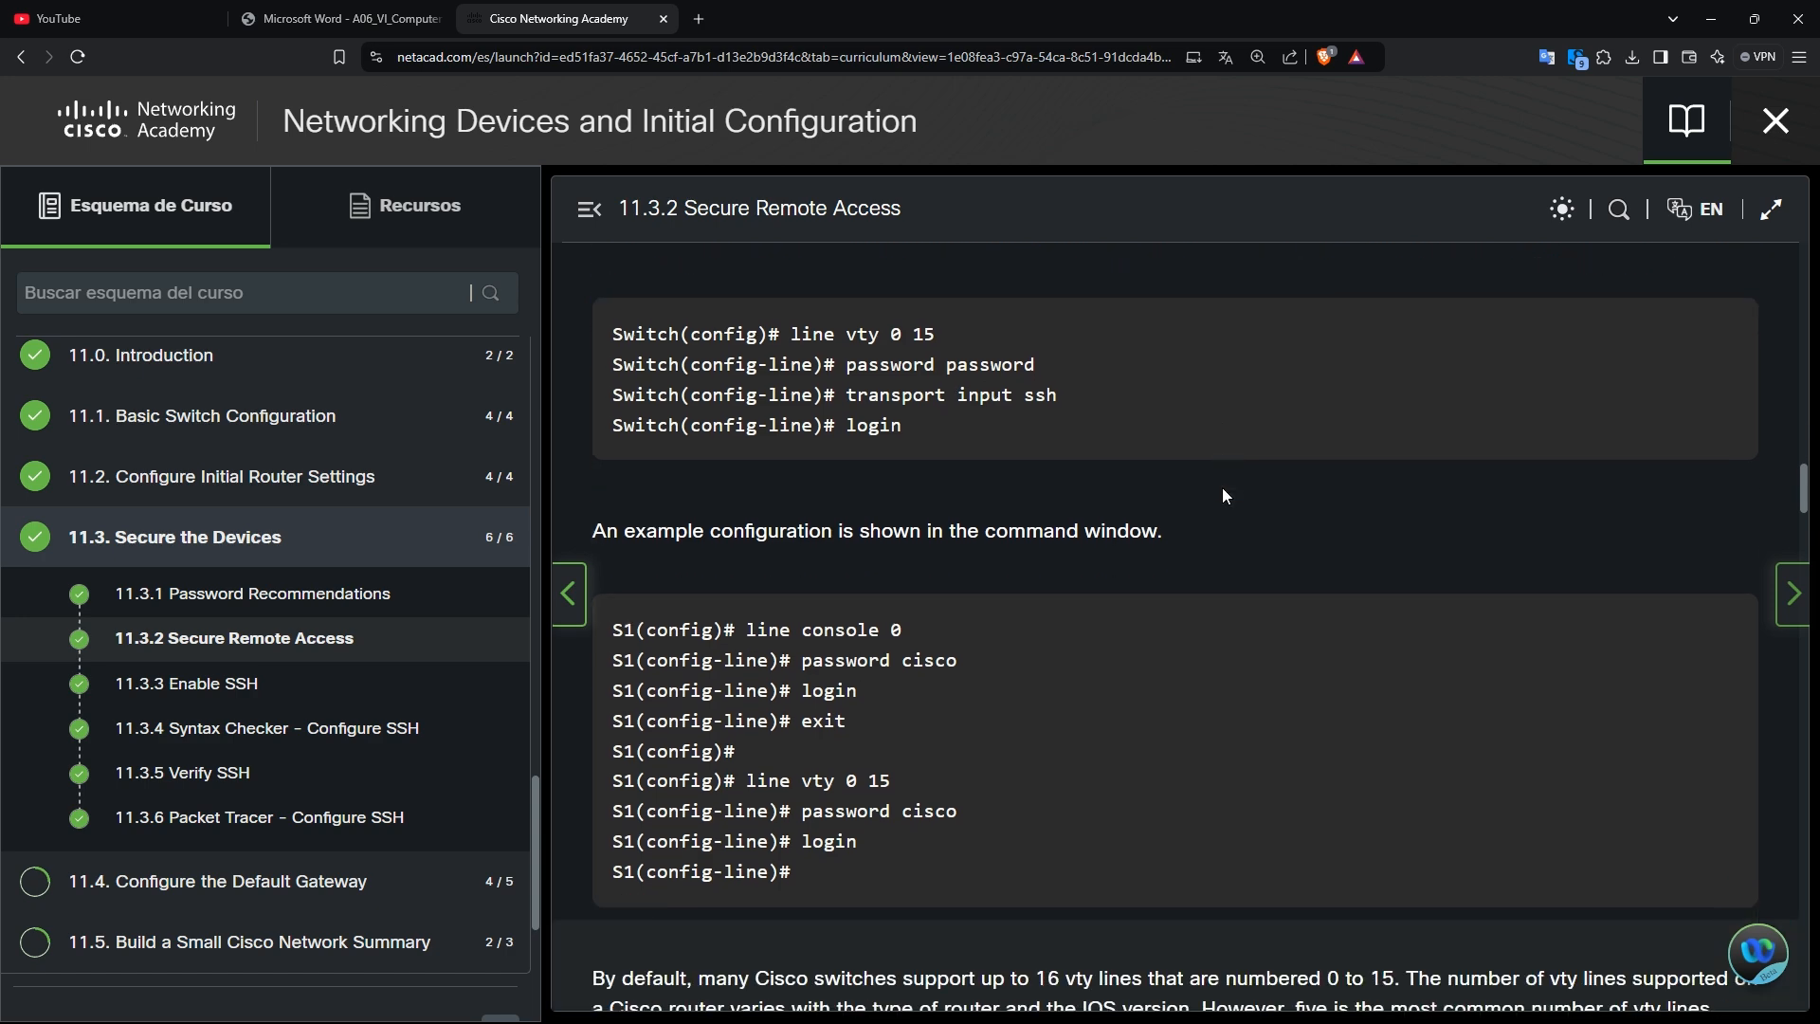
scroll(1057, 703, down, 10)
scroll(1057, 706, down, 15)
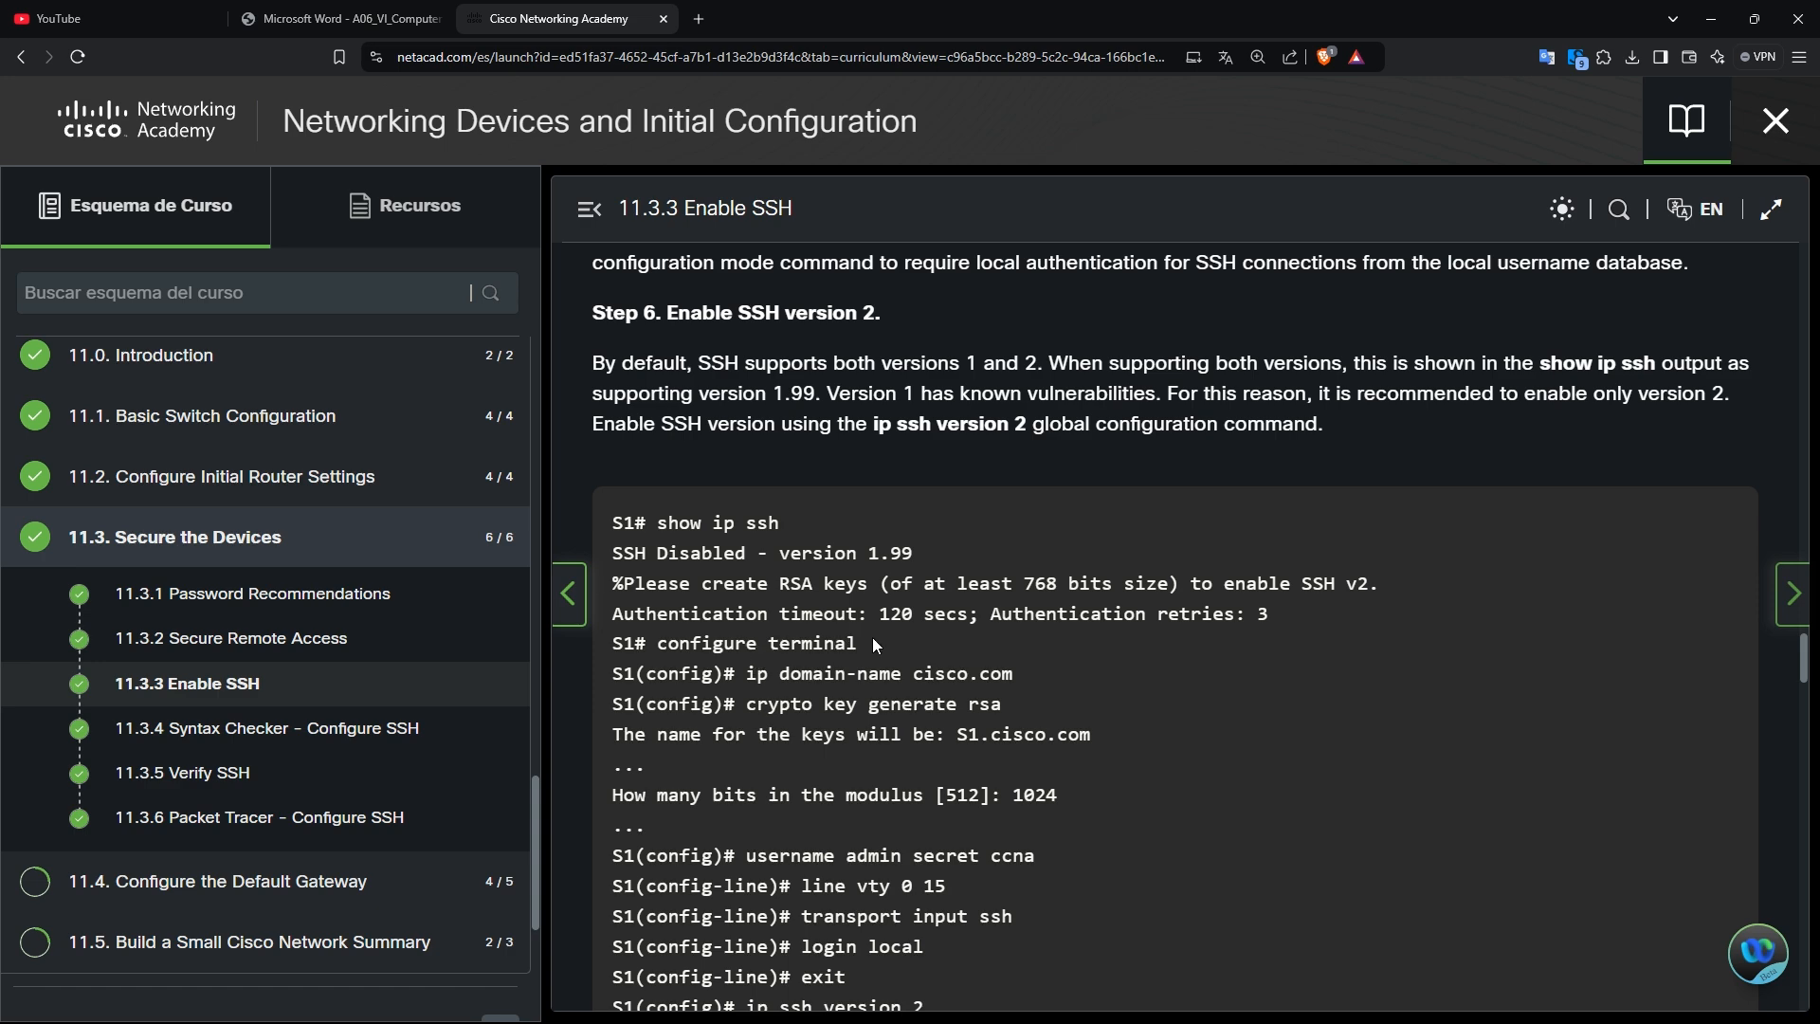
scroll(872, 637, down, 3)
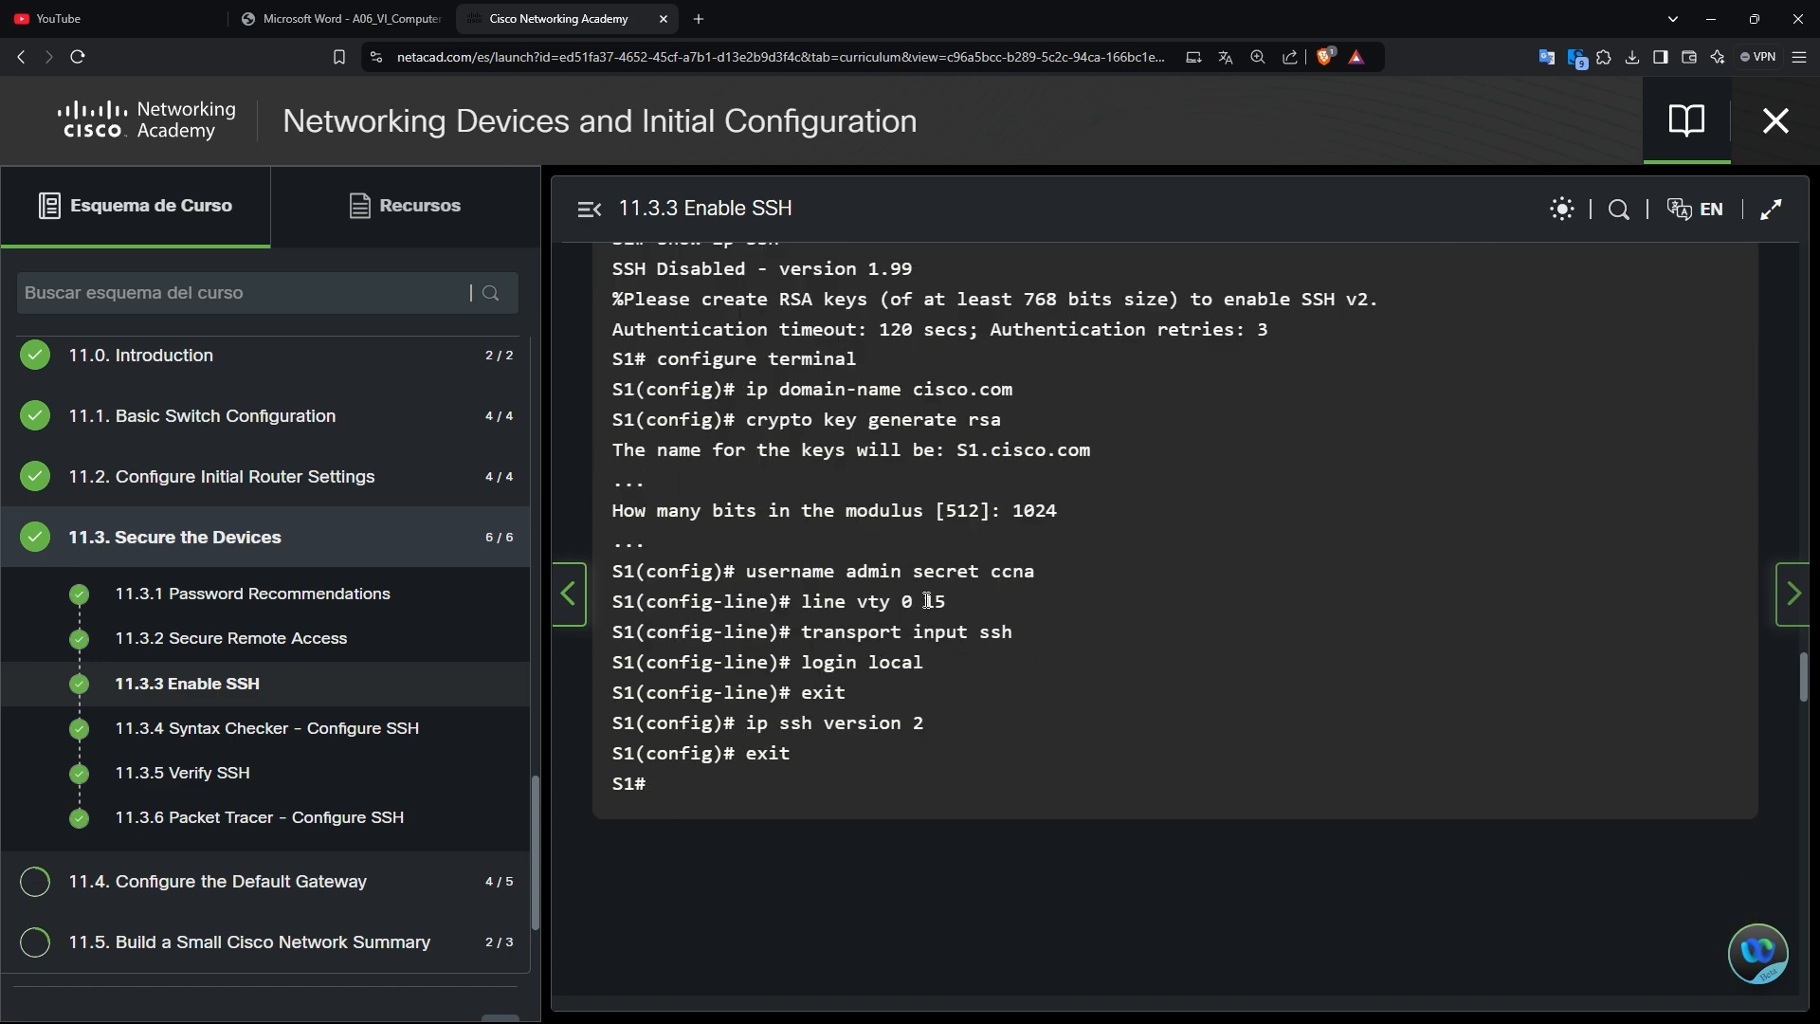
scroll(986, 656, down, 15)
scroll(986, 656, down, 15)
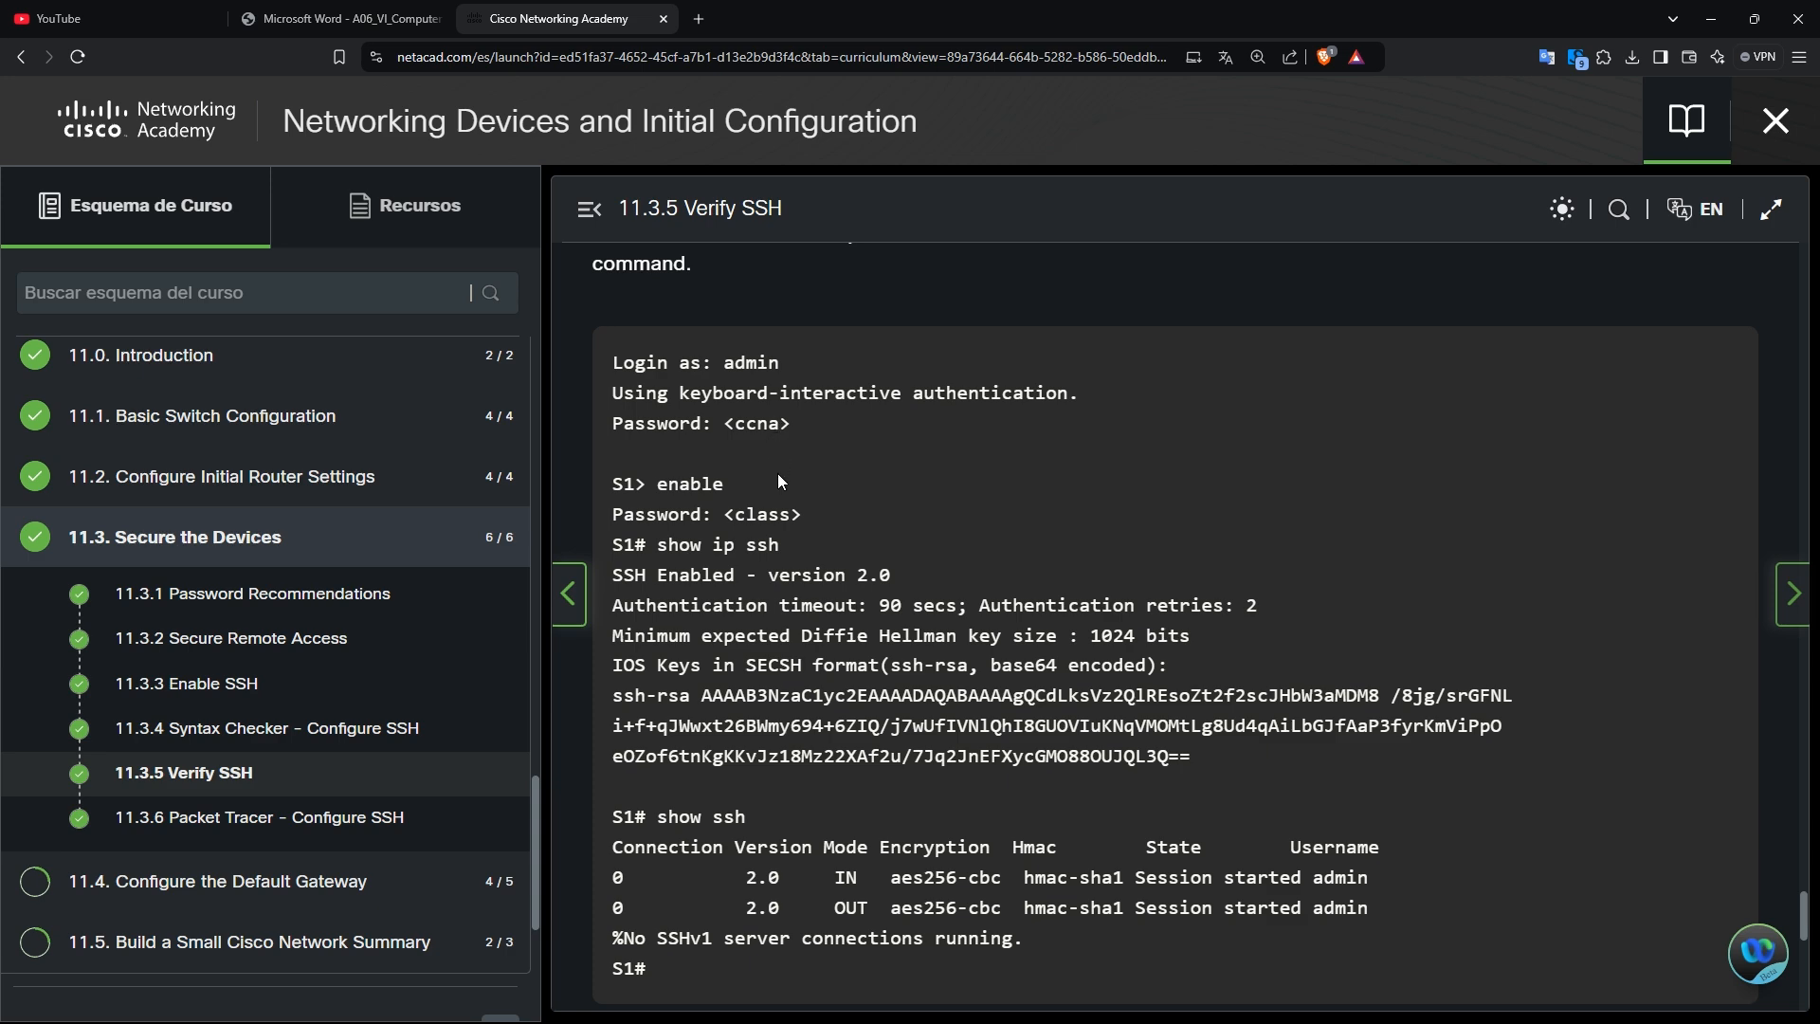
scroll(813, 569, down, 10)
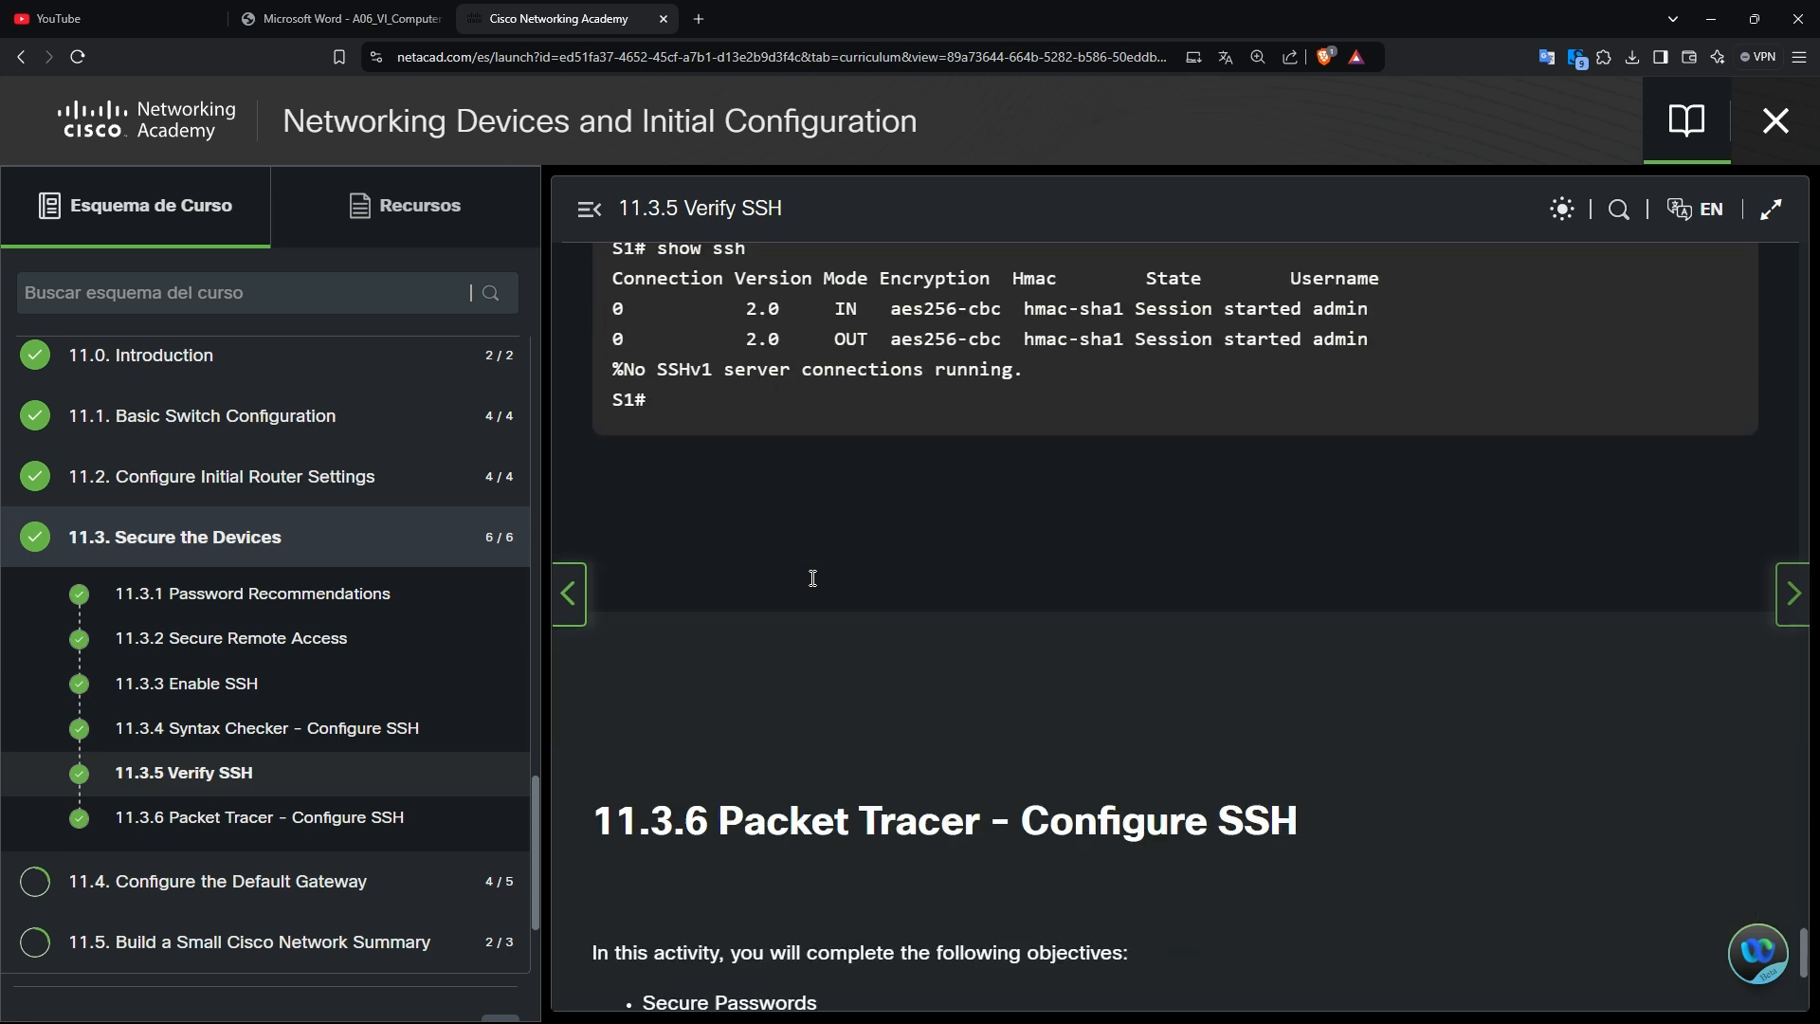
scroll(812, 585, up, 9)
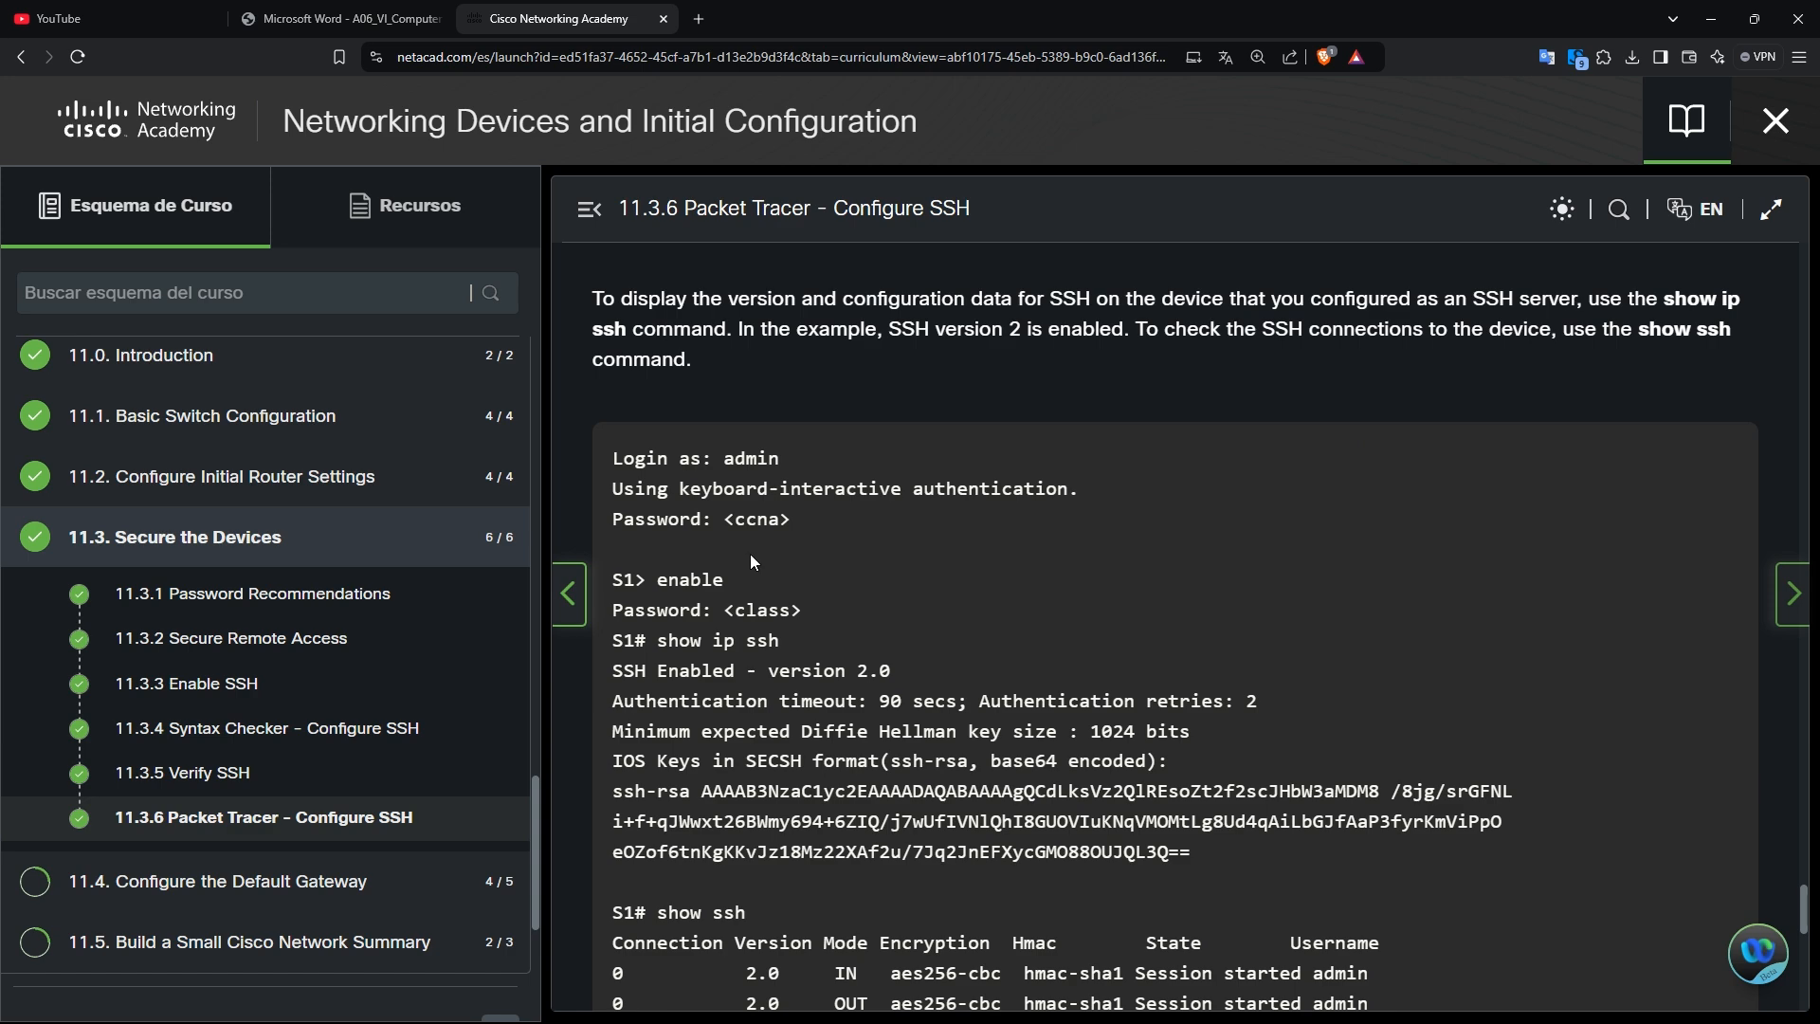
click(582, 622)
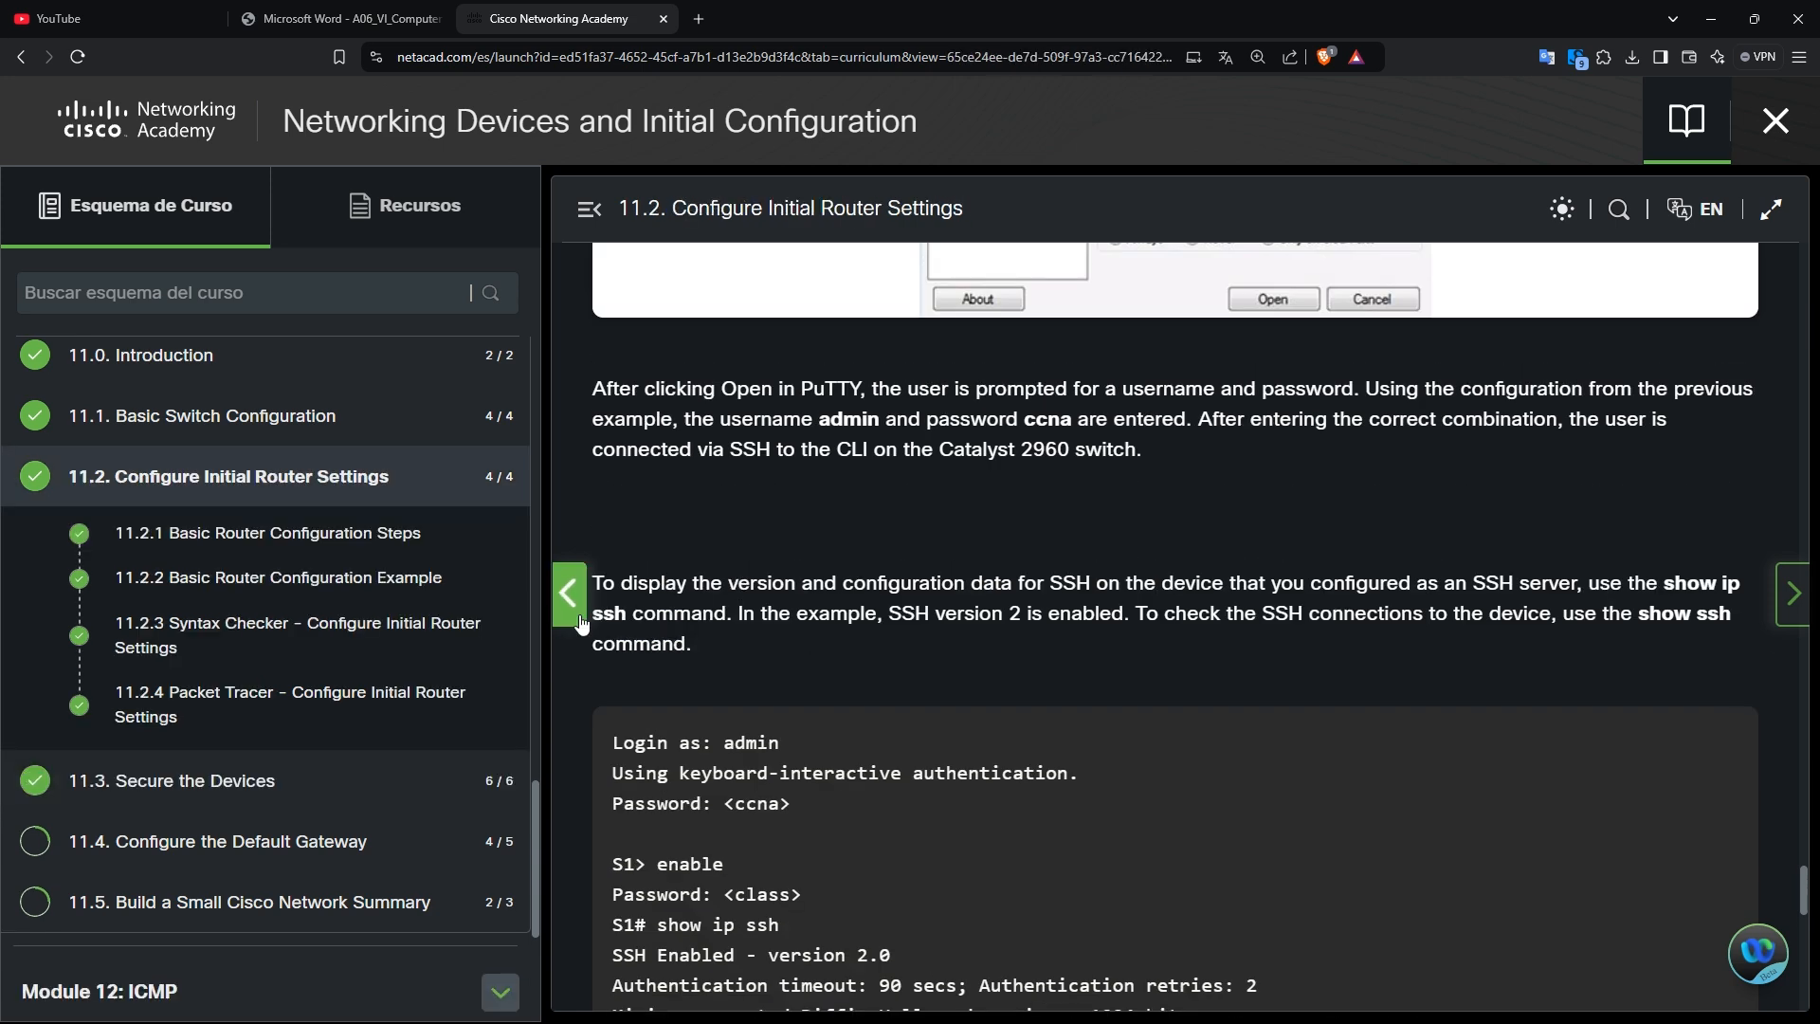
Scroll 11.2.1 Basic Router Configuration Steps down to Step 5, service password-encryption.
scroll(1342, 654, down, 12)
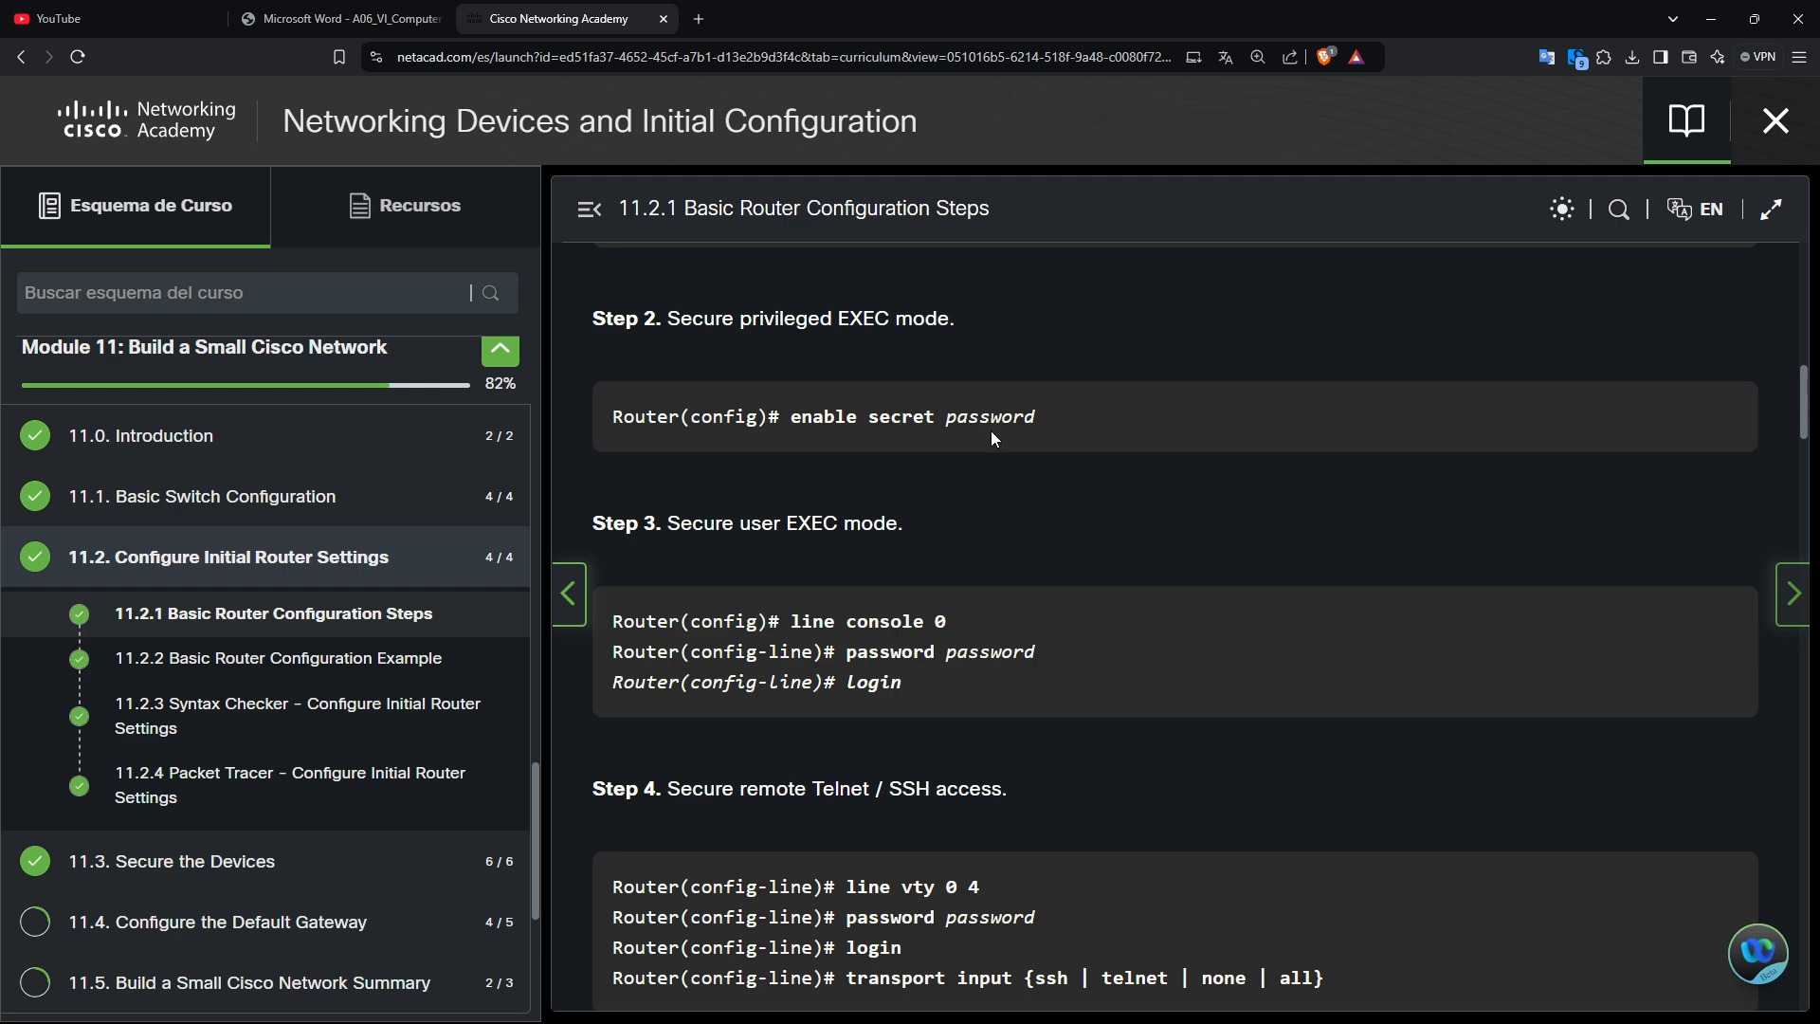
scroll(1041, 670, down, 3)
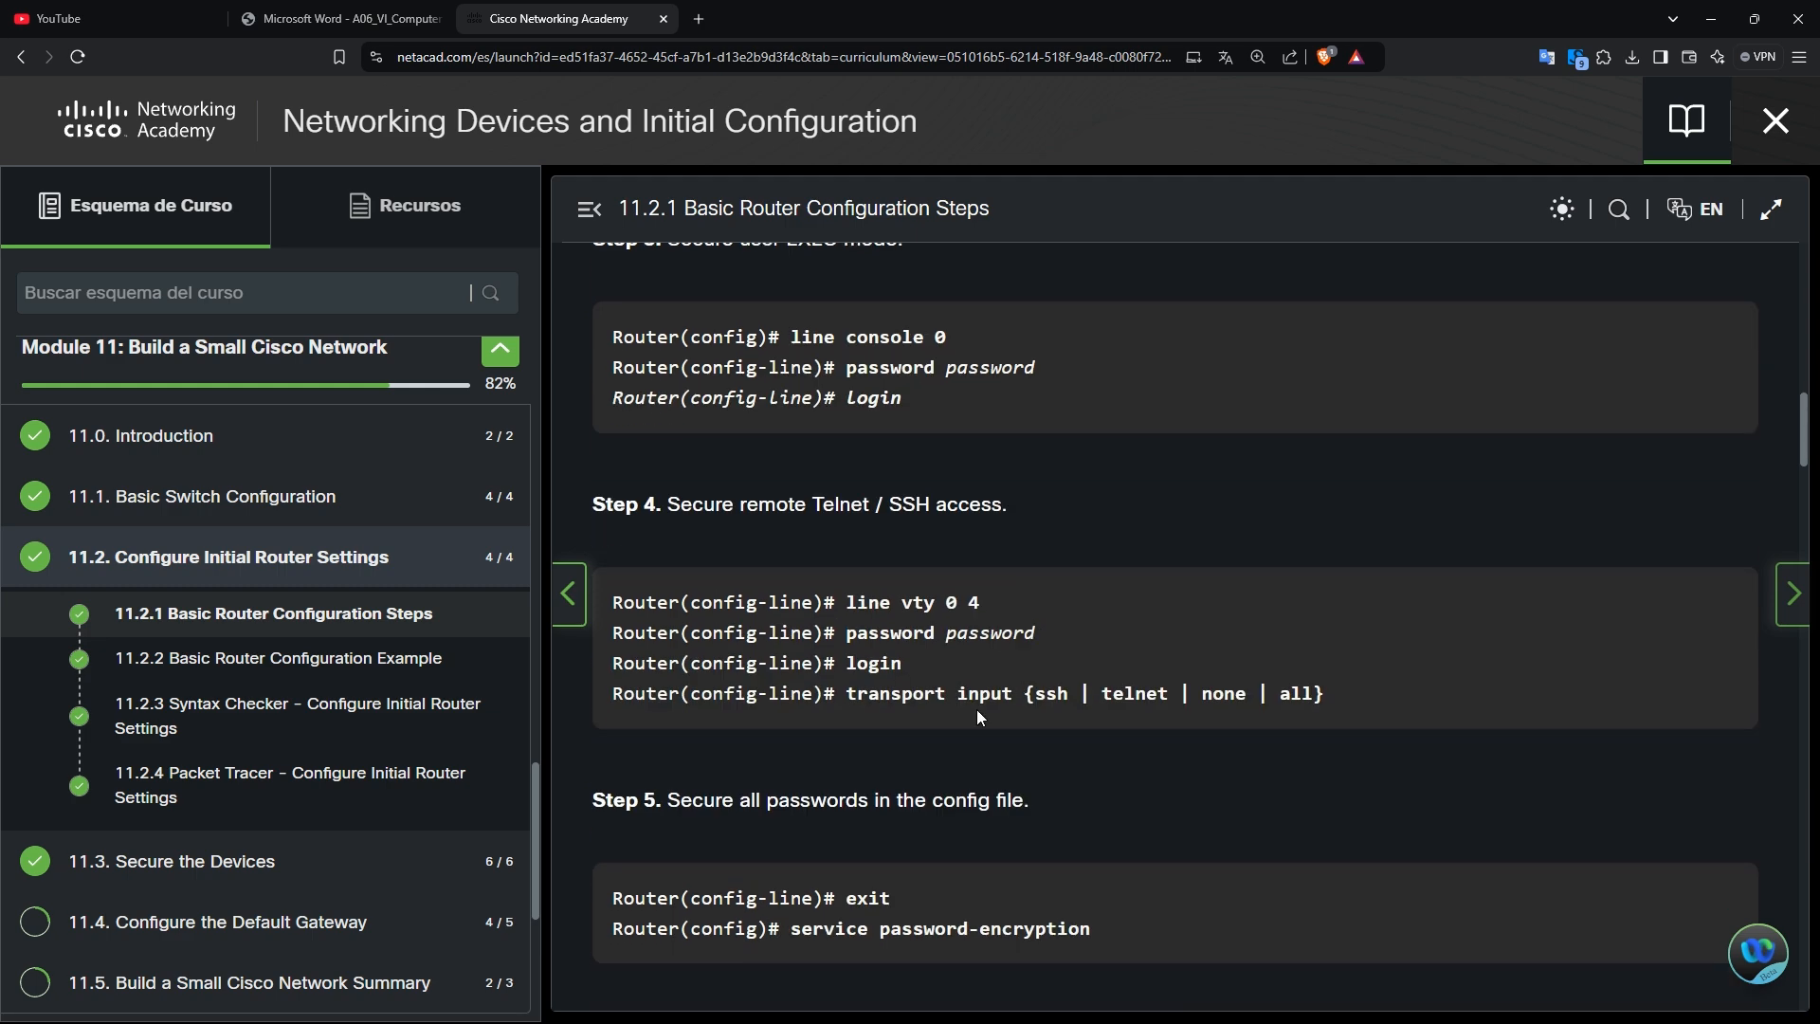
scroll(979, 707, down, 1)
scroll(980, 706, up, 2)
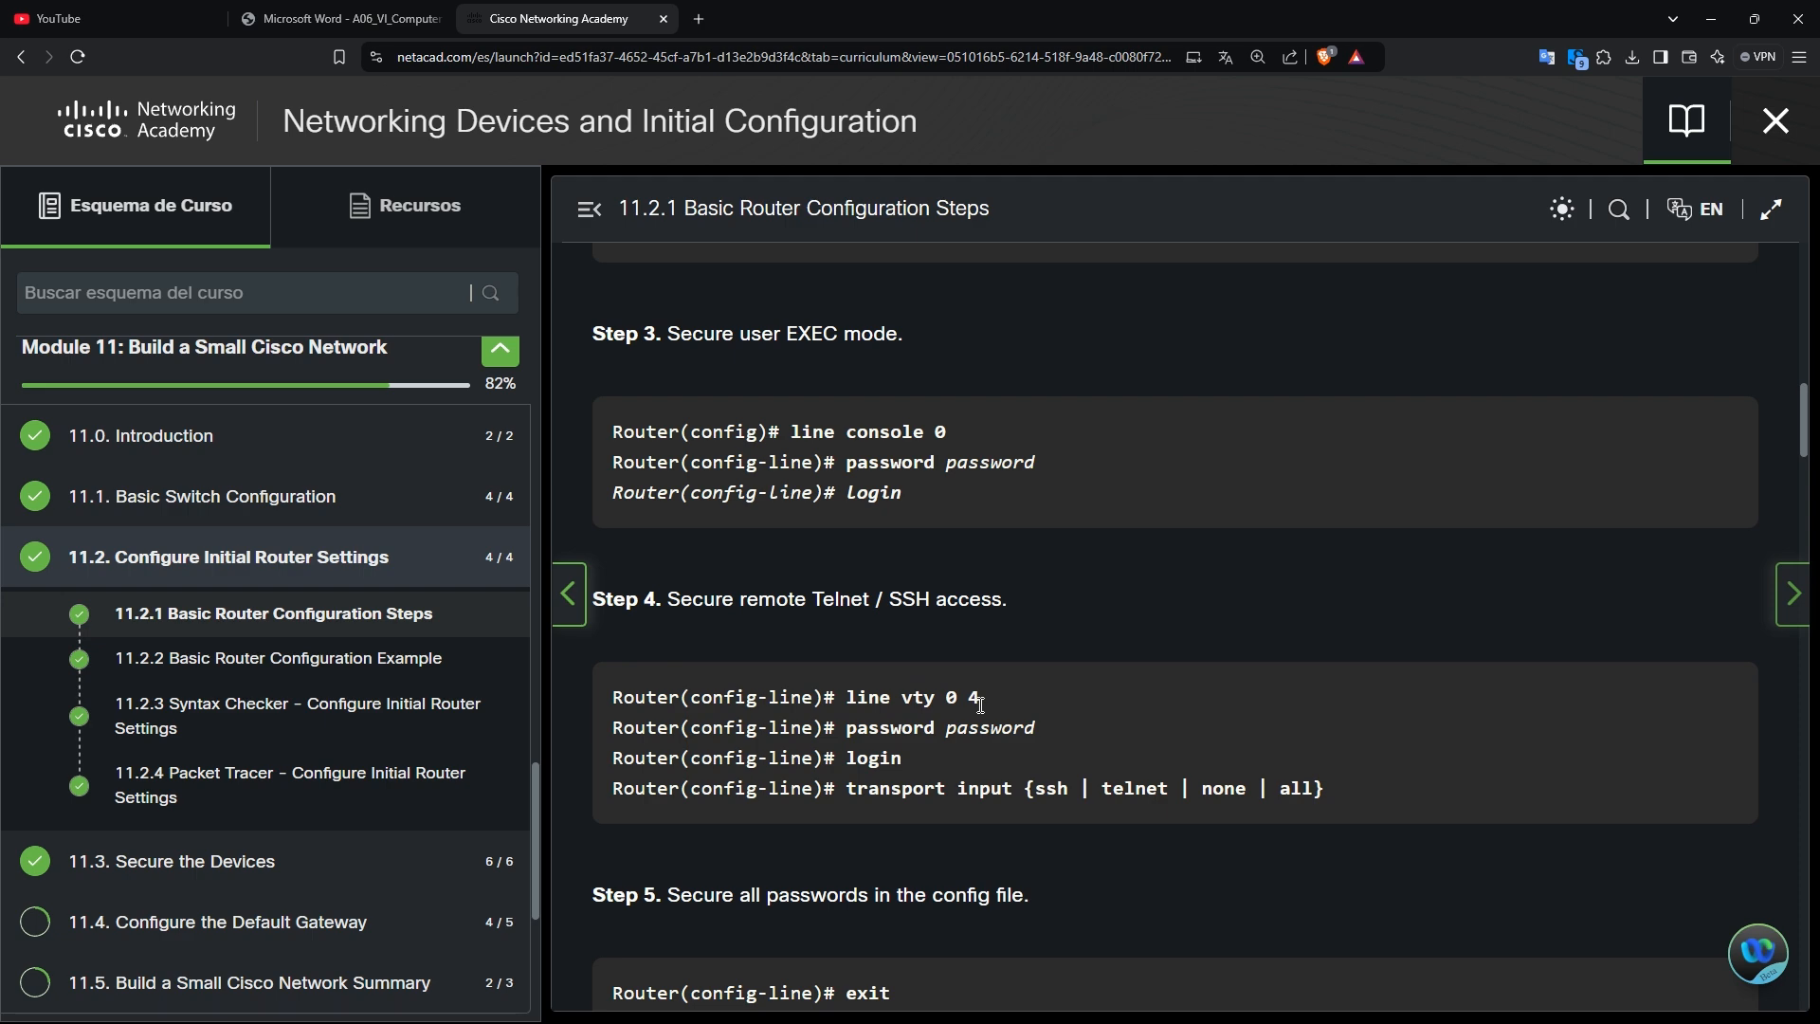
scroll(980, 705, up, 4)
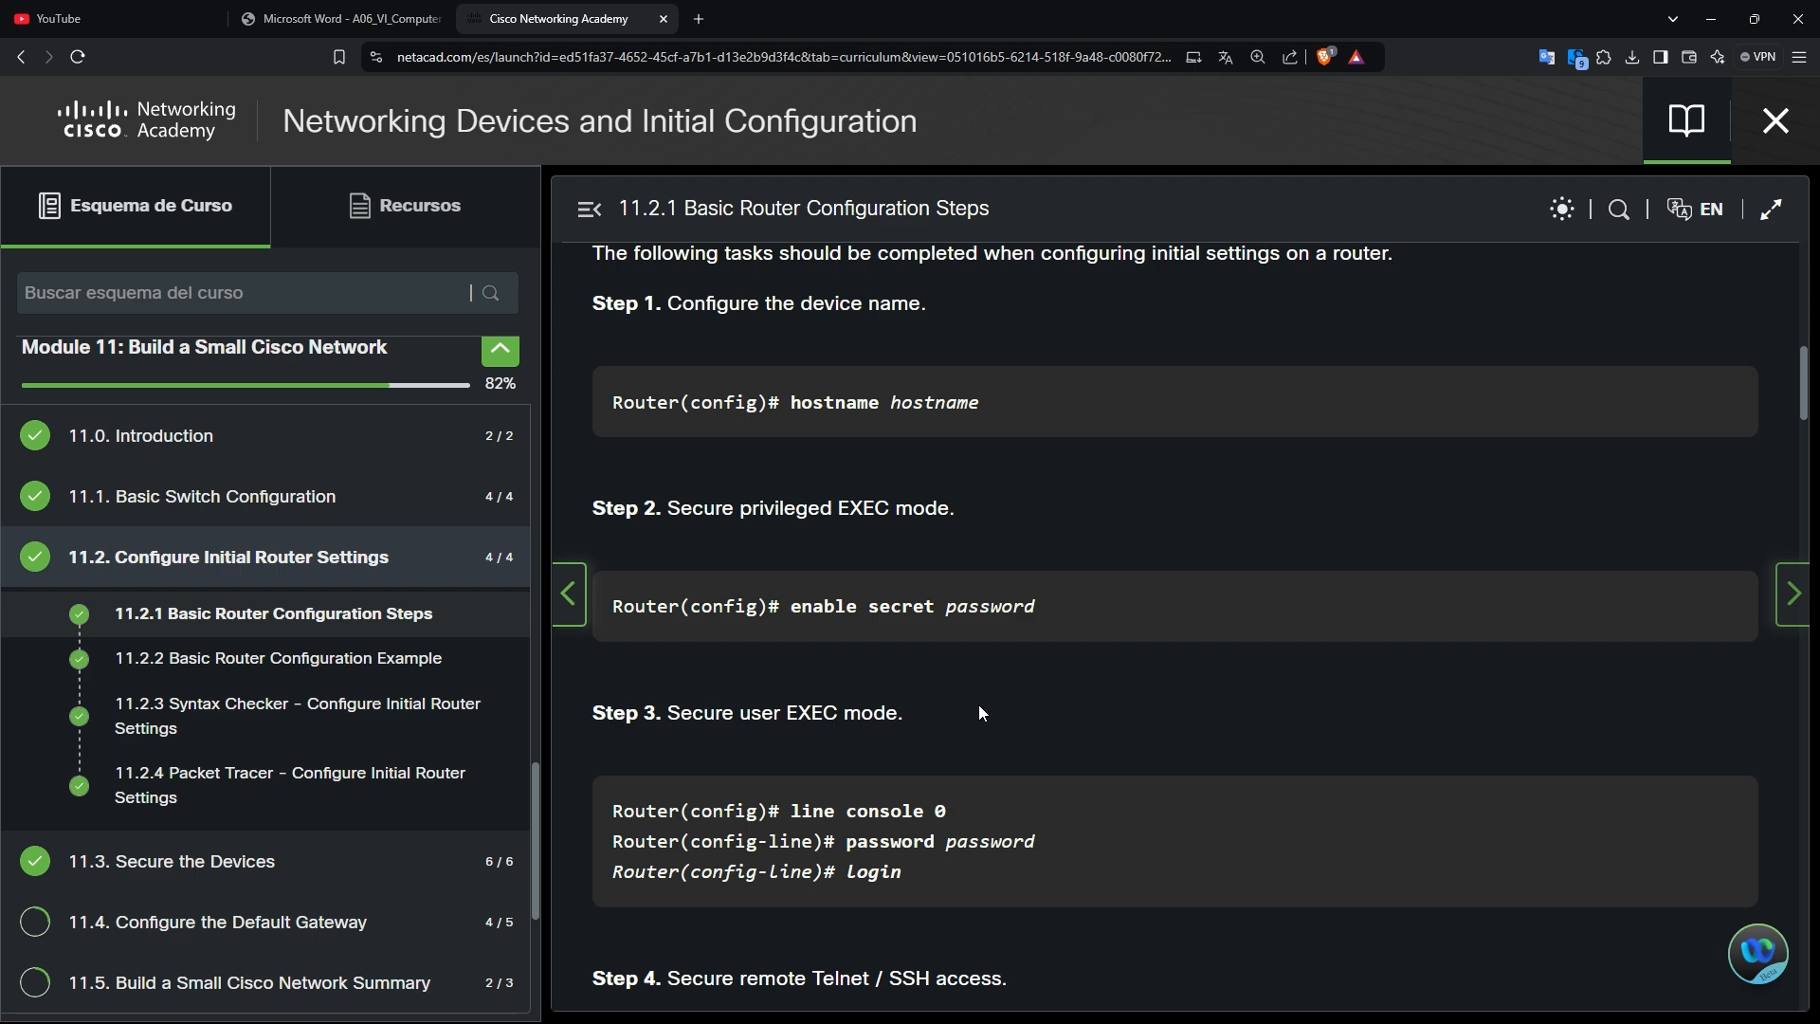
scroll(980, 712, down, 4)
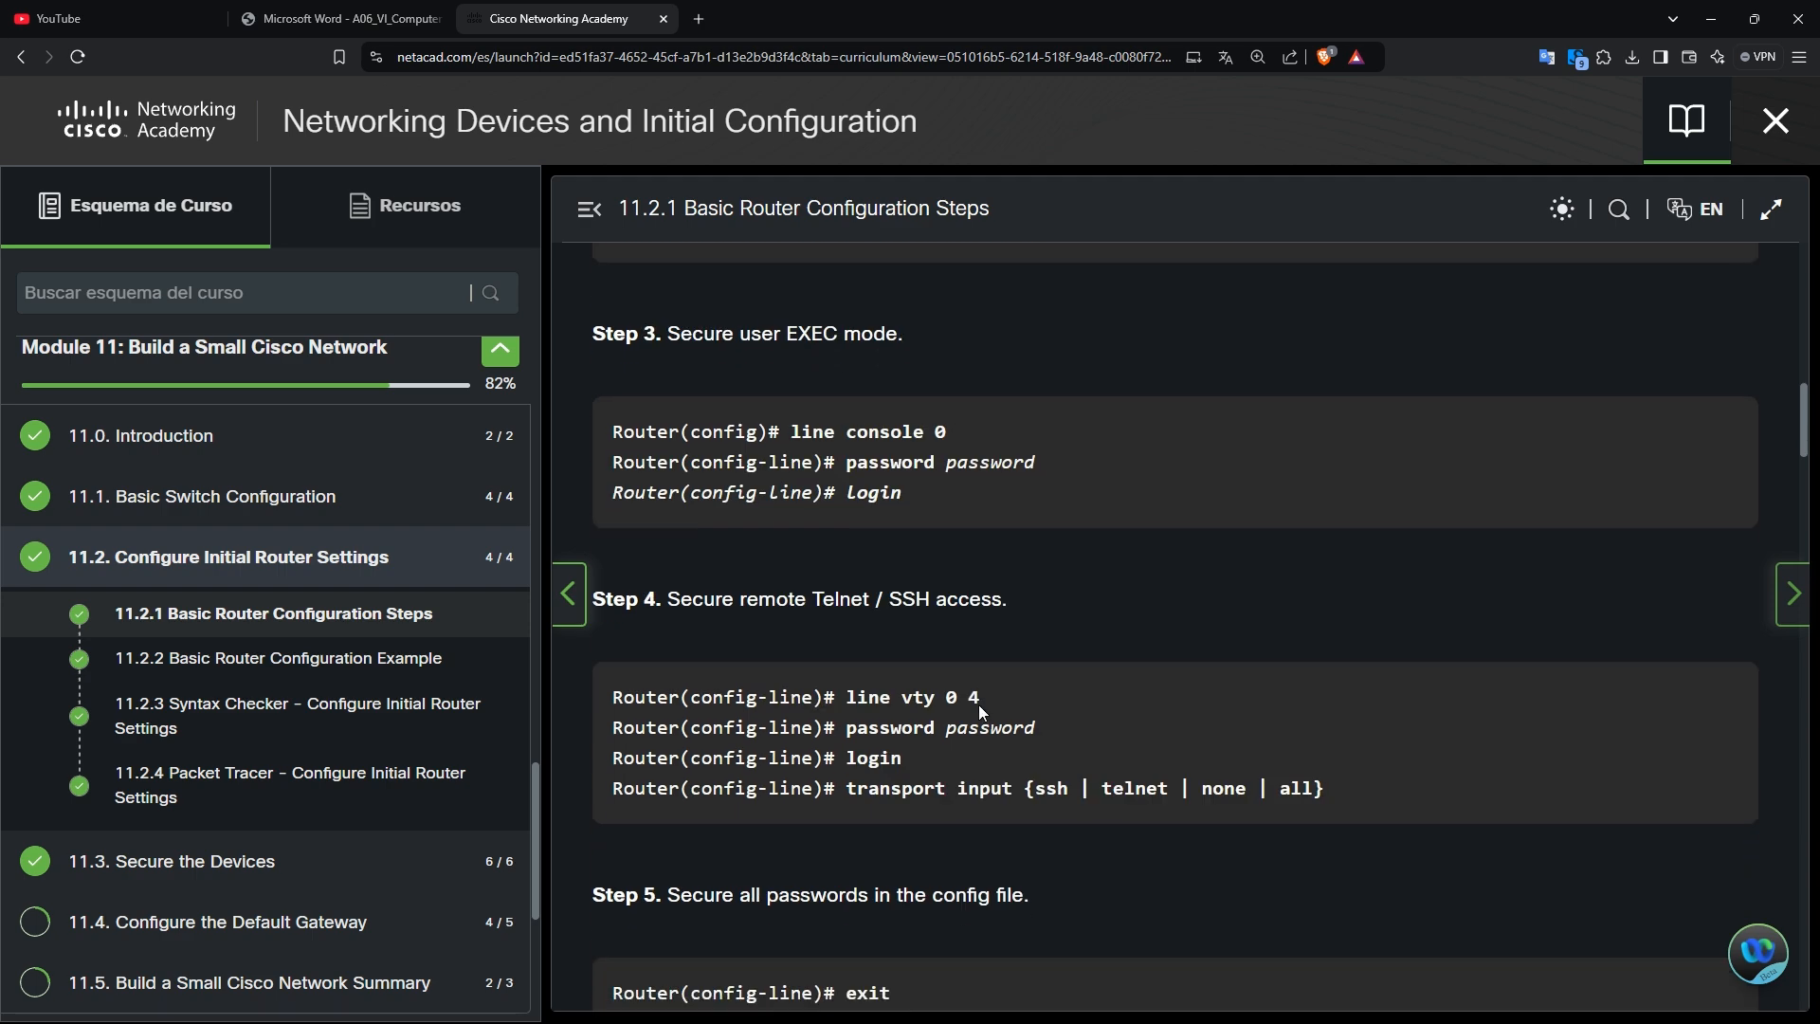
scroll(978, 703, down, 4)
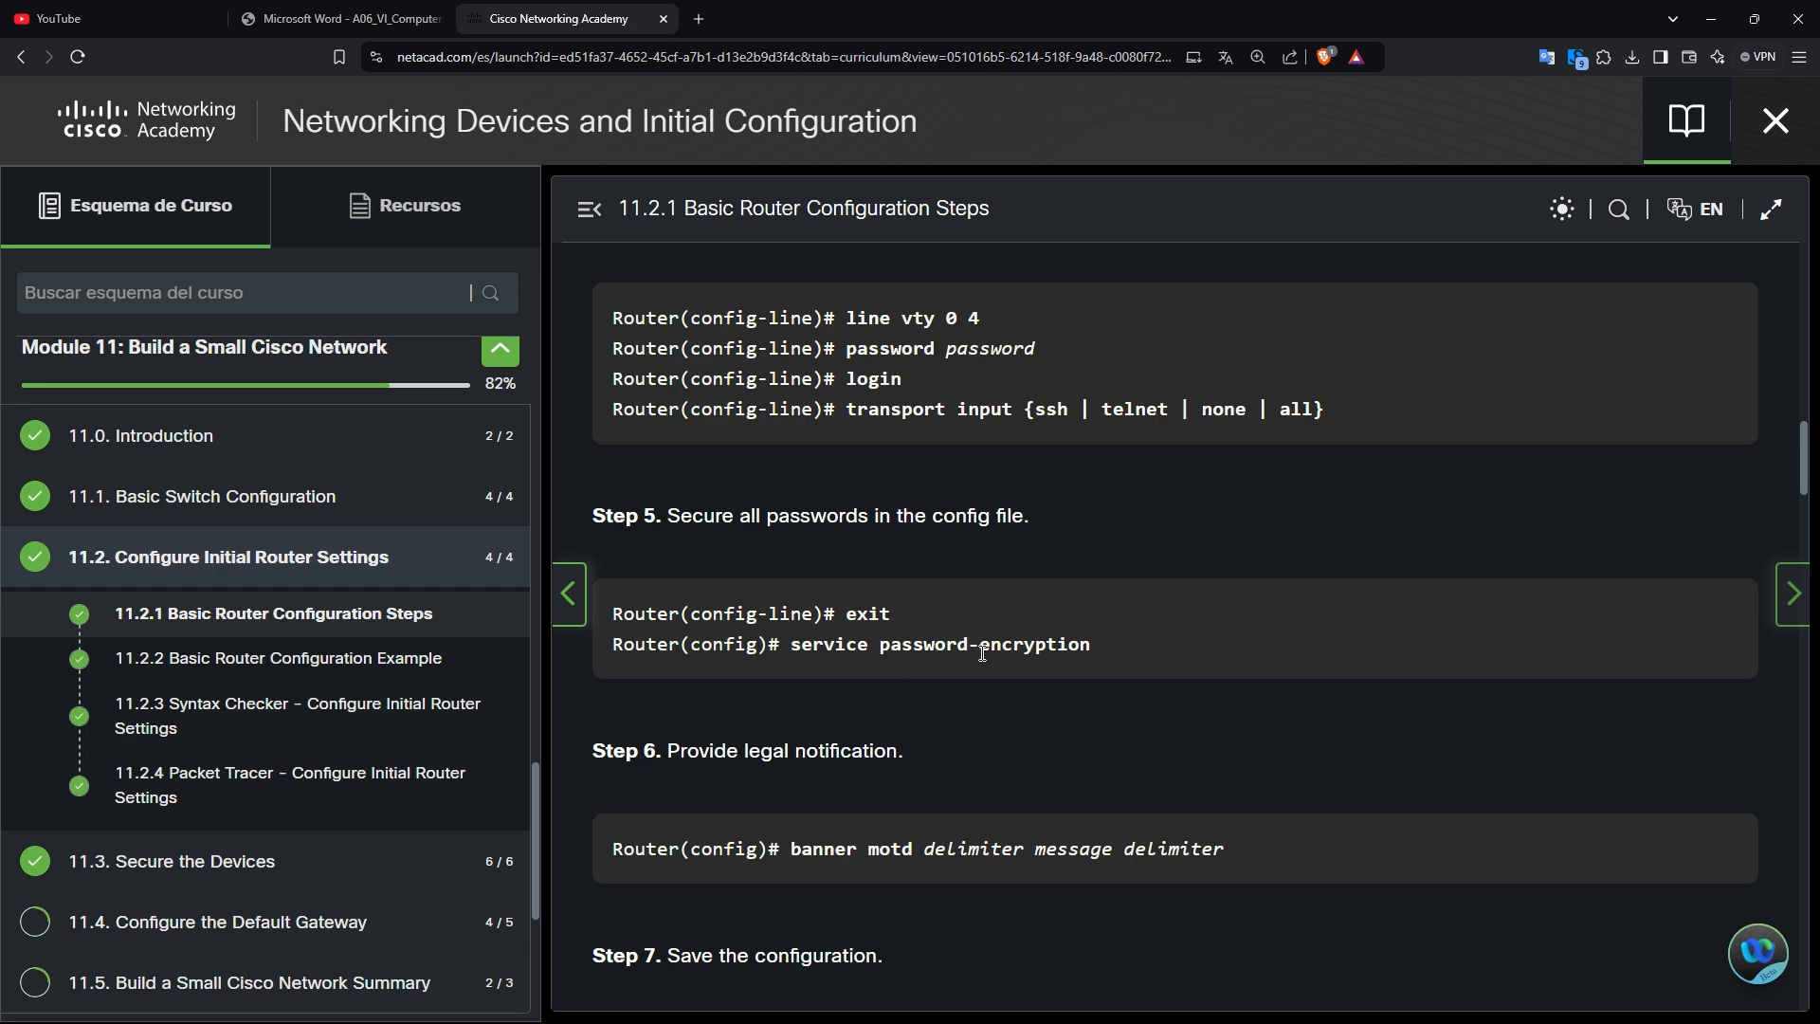
Clear the unfinished command and exit line configuration to R1's global config prompt.
key(alt+Tab)
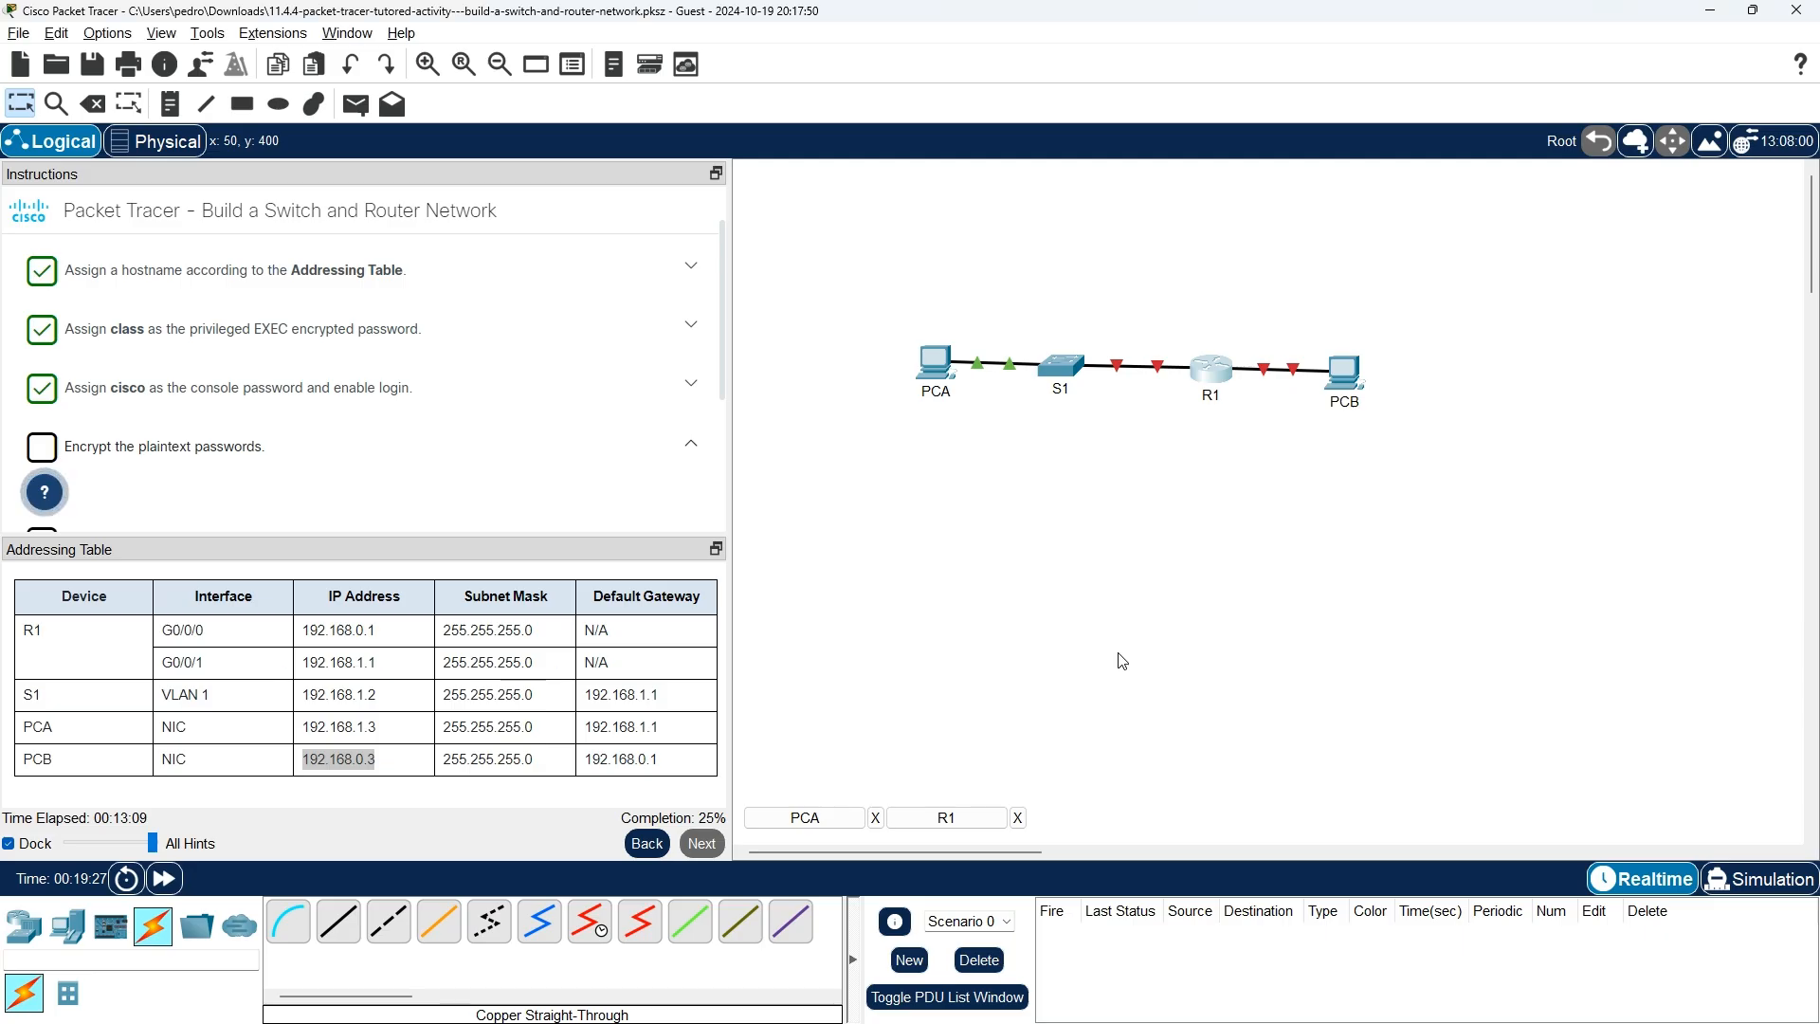
key(alt+Tab)
key(BackSpace)
key(BackSpace)
key(BackSpace)
key(BackSpace)
key(BackSpace)
key(BackSpace)
key(BackSpace)
key(BackSpace)
key(BackSpace)
key(BackSpace)
key(BackSpace)
text(e)#e)
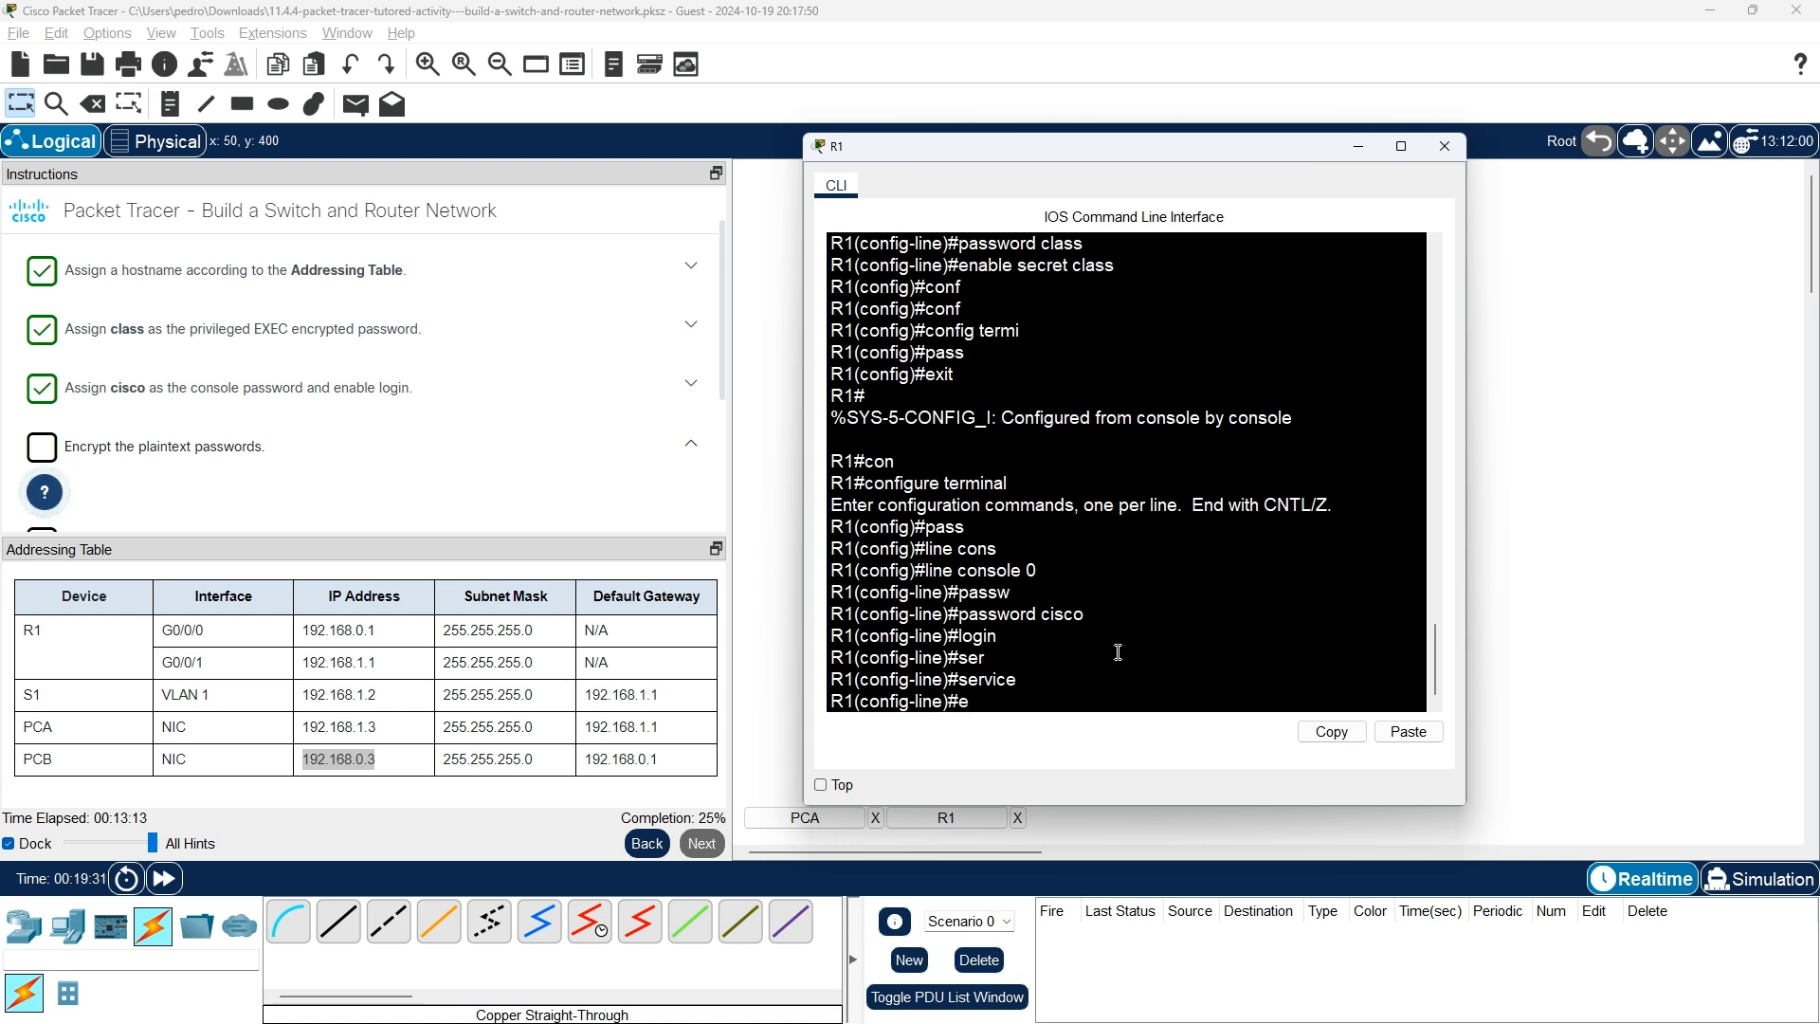
text(xit})
key(Return)
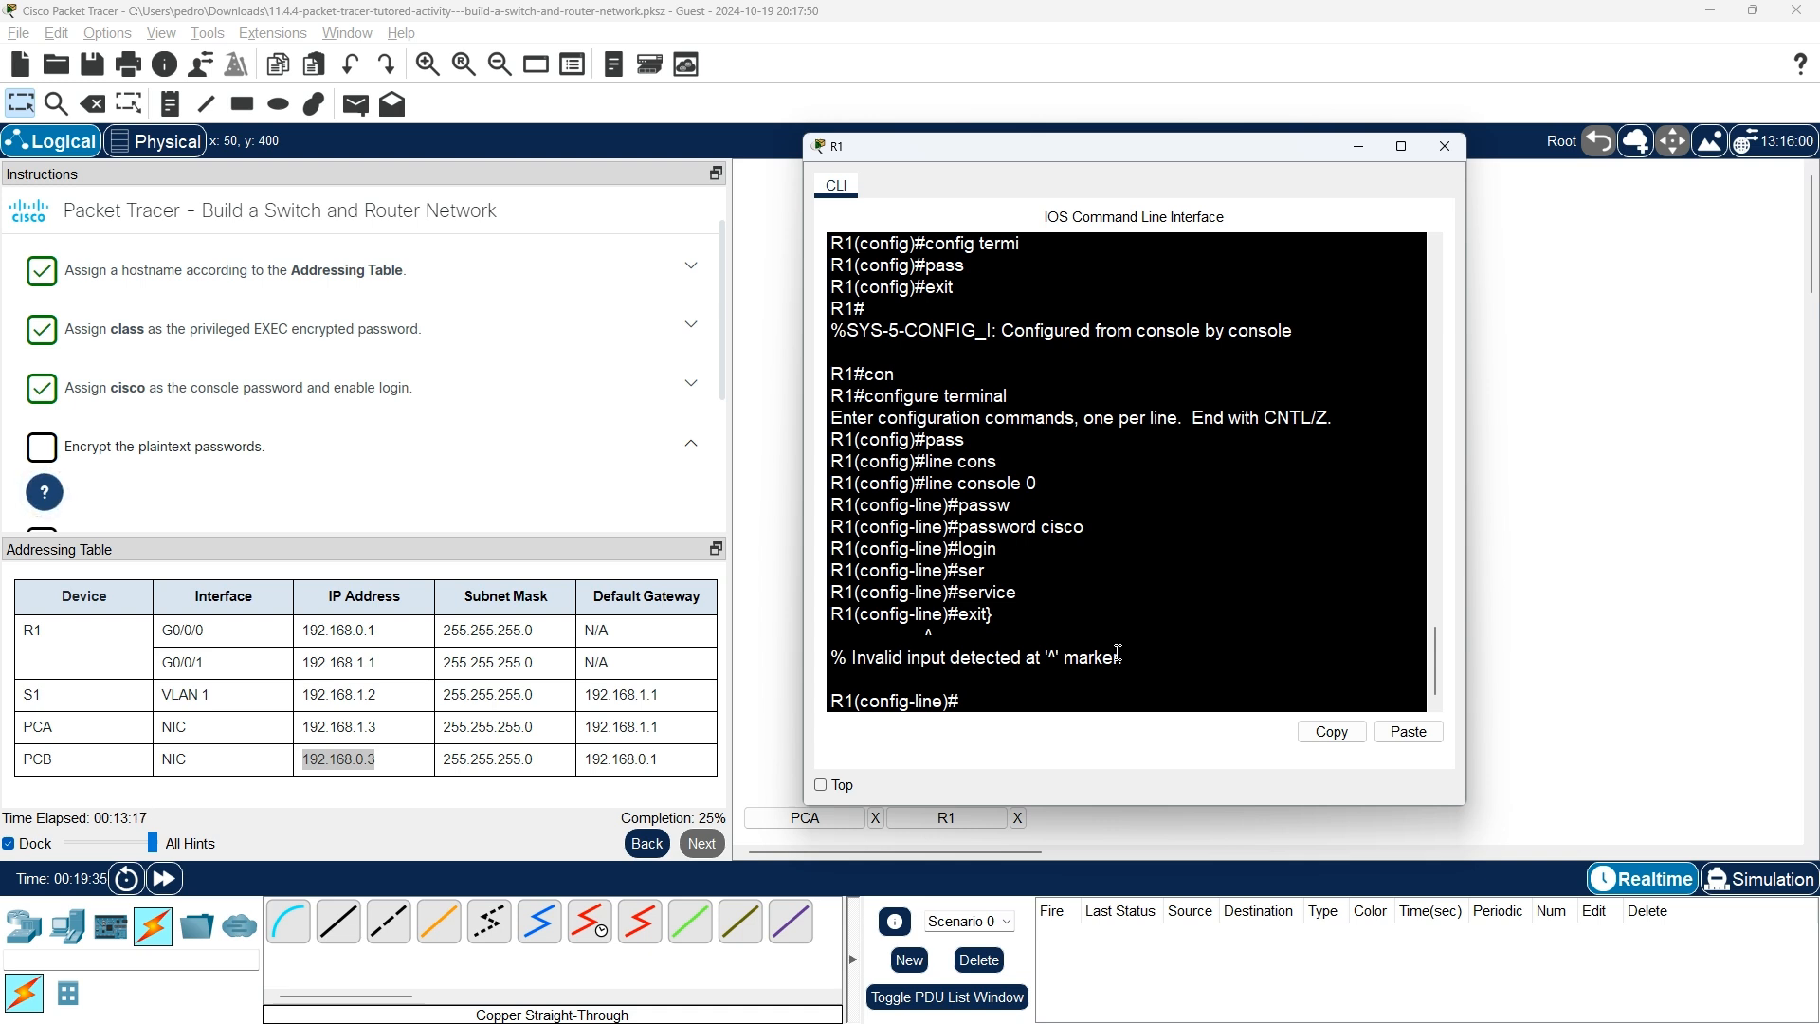
text(e)#ser)
key(Tab)
text(vice)
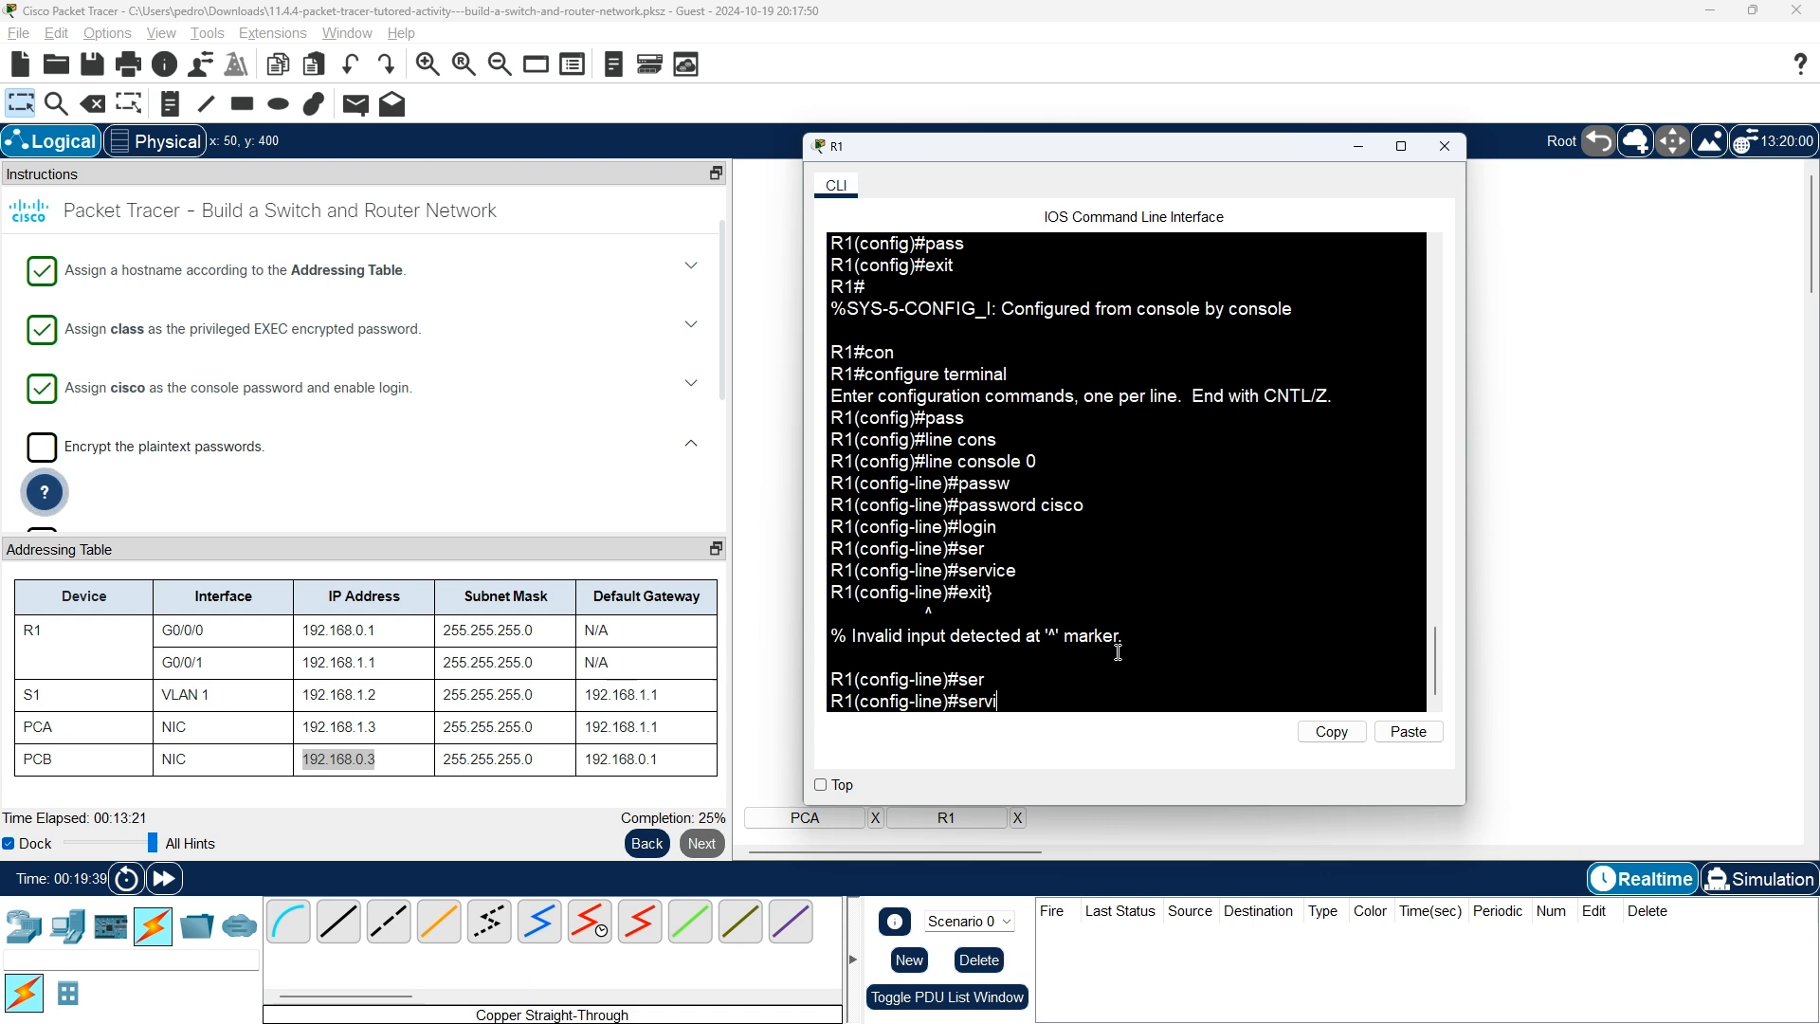
key(BackSpace)
key(BackSpace)
key(BackSpace)
key(BackSpace)
key(BackSpace)
key(BackSpace)
text(exit)
key(Return)
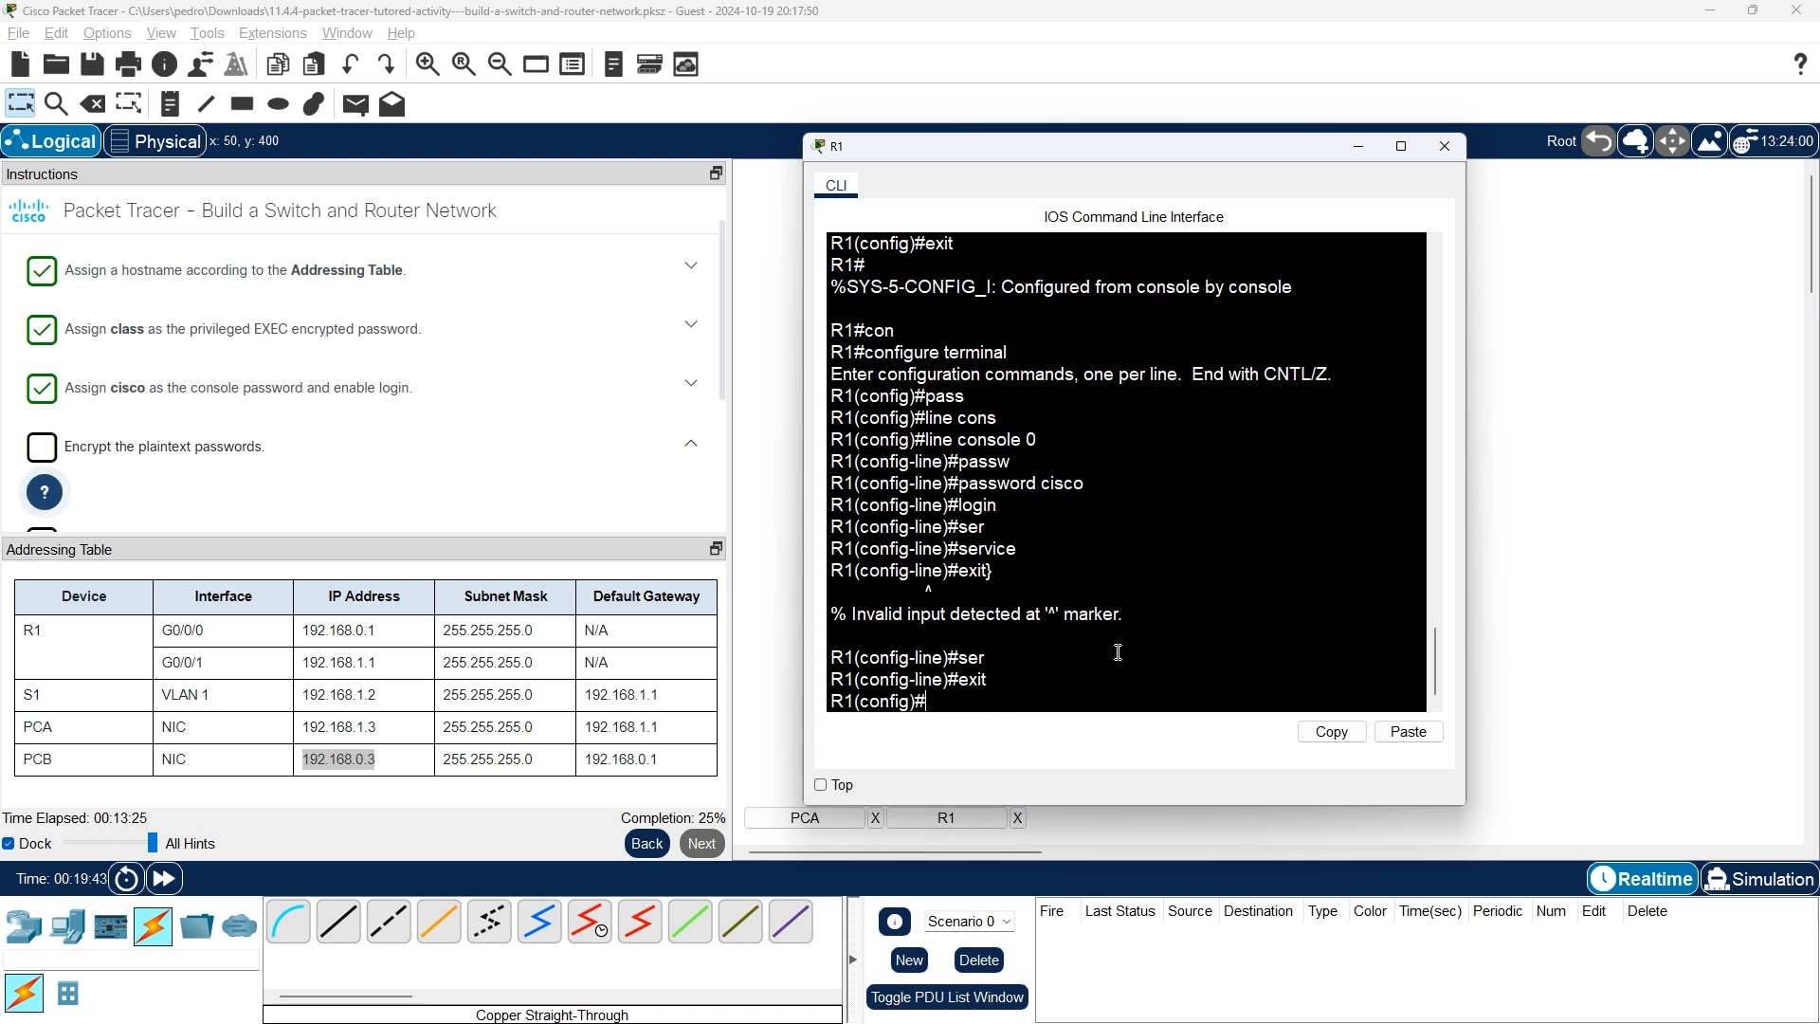
Run service password-encryption on R1 to encrypt all plaintext passwords.
text(service)
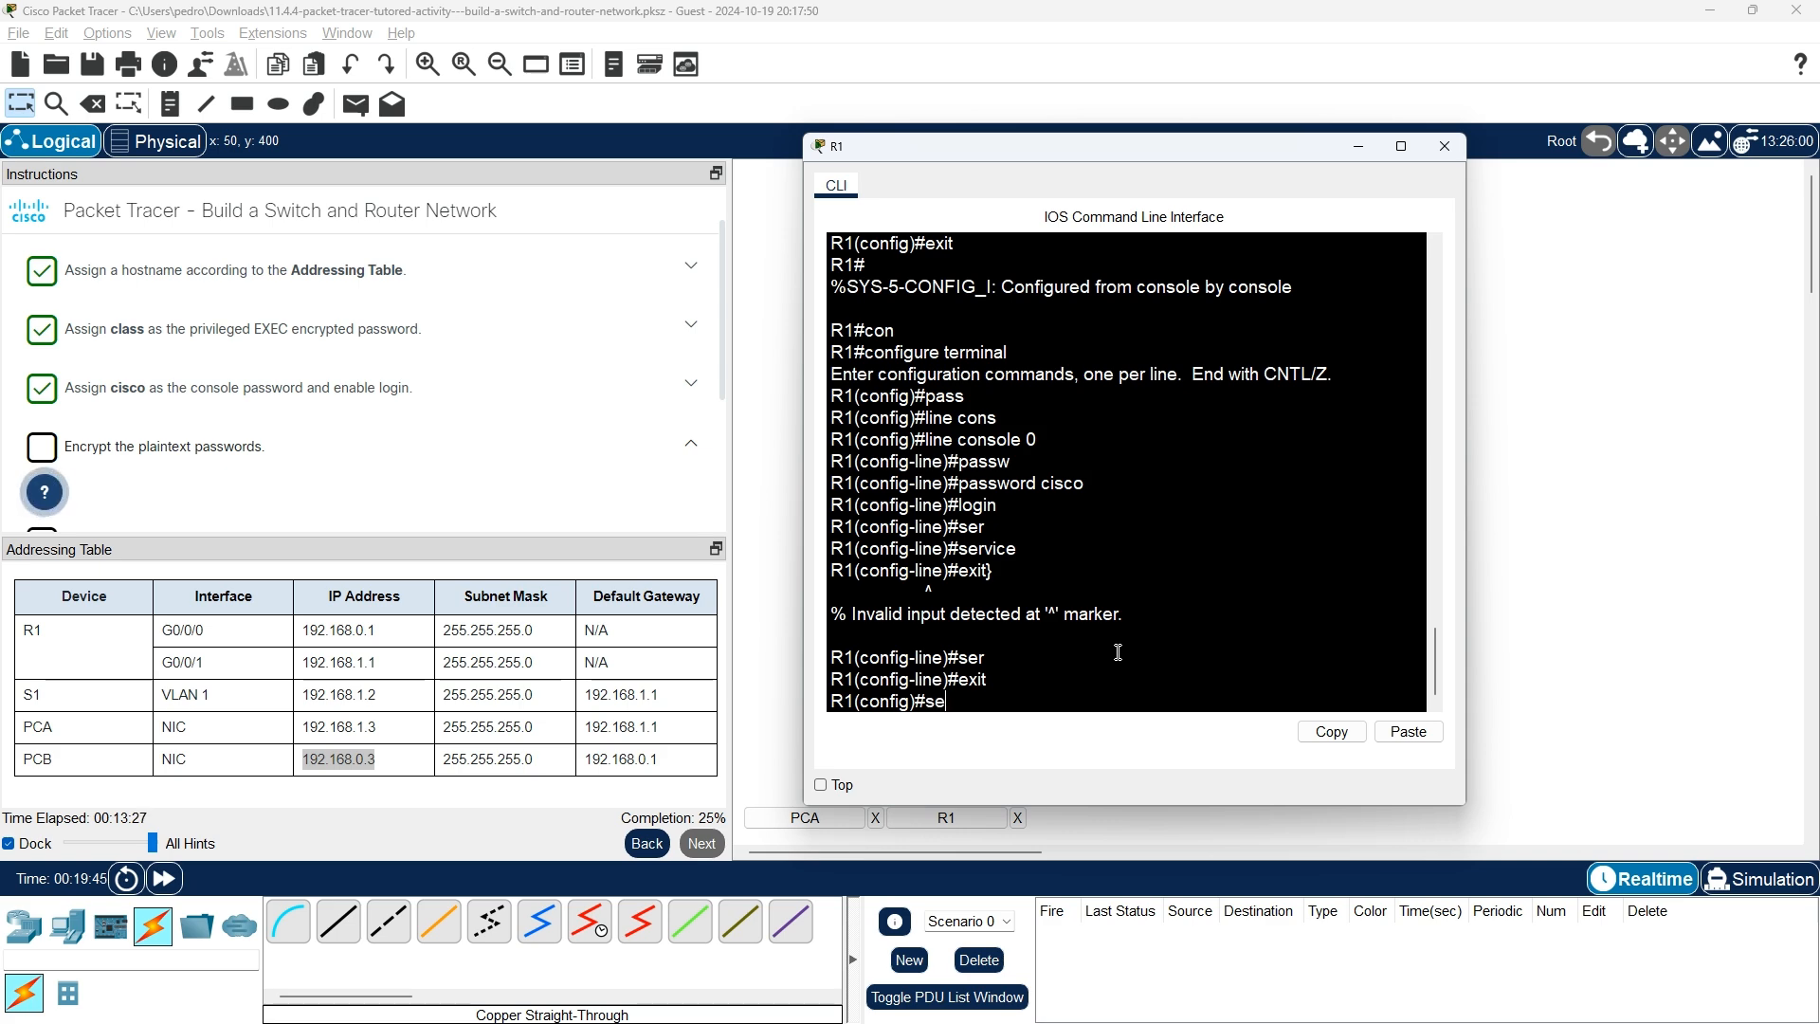
key(Tab)
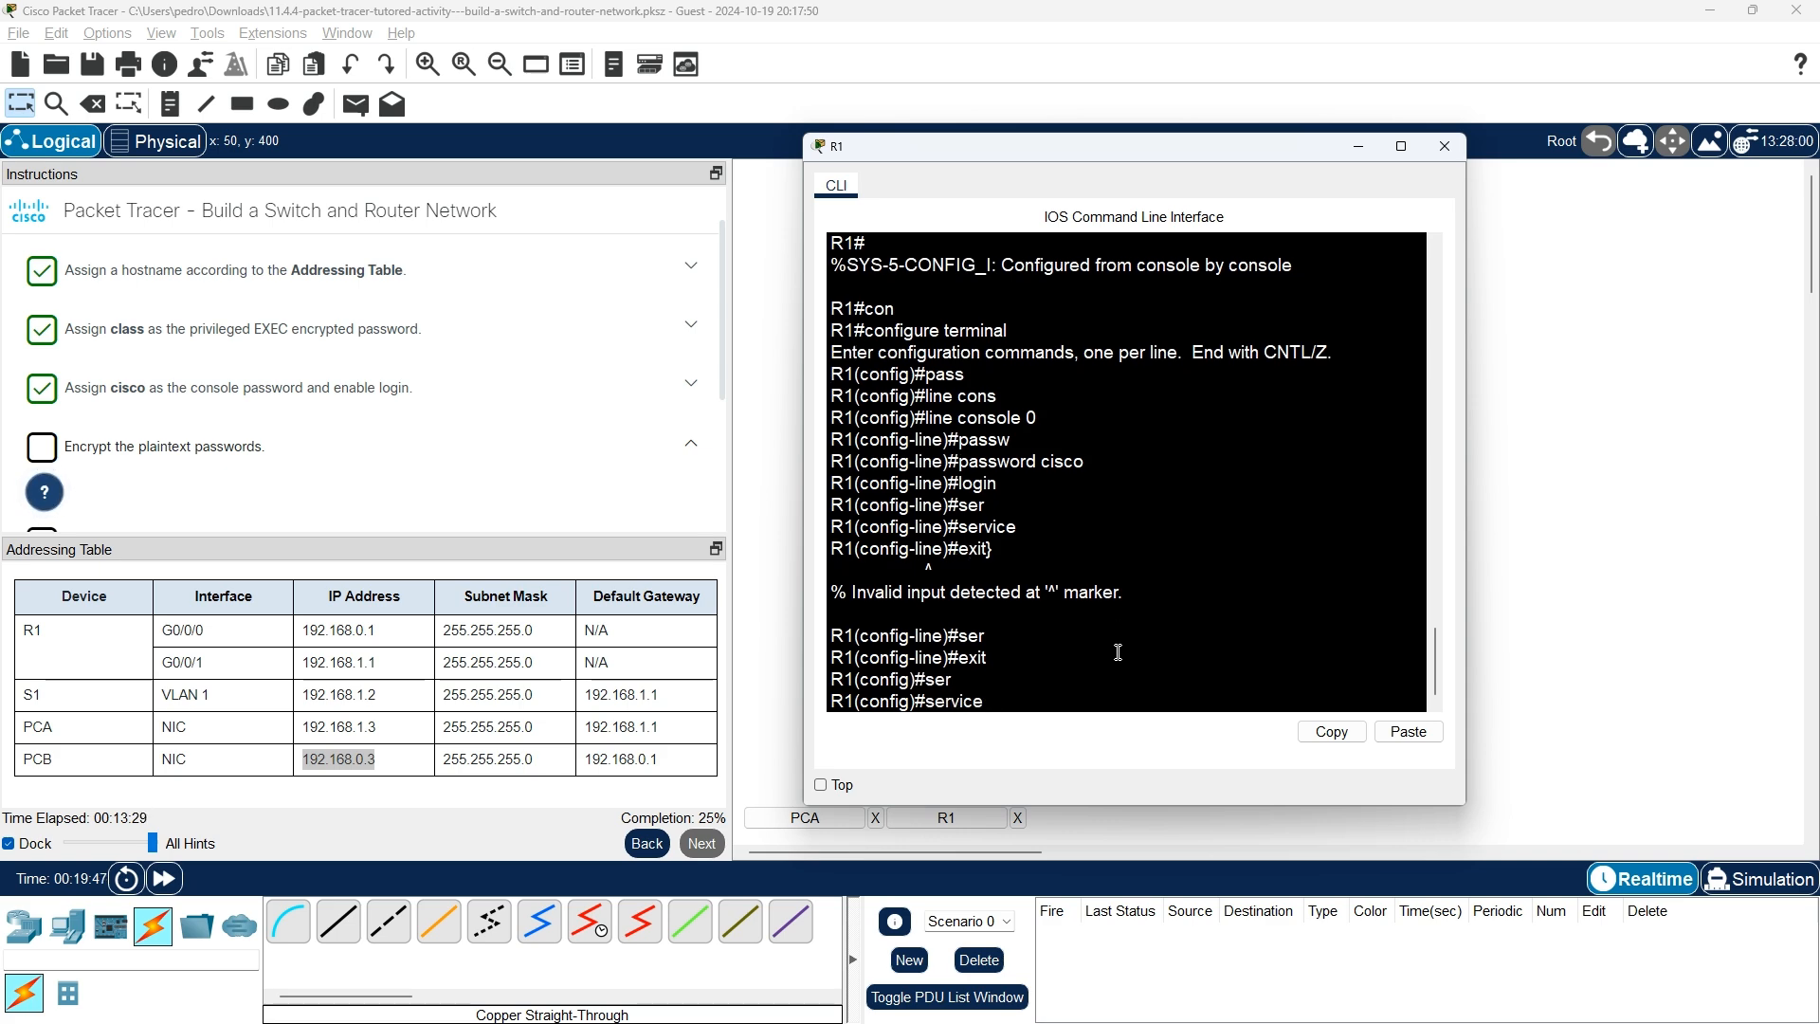
key(alt+Tab)
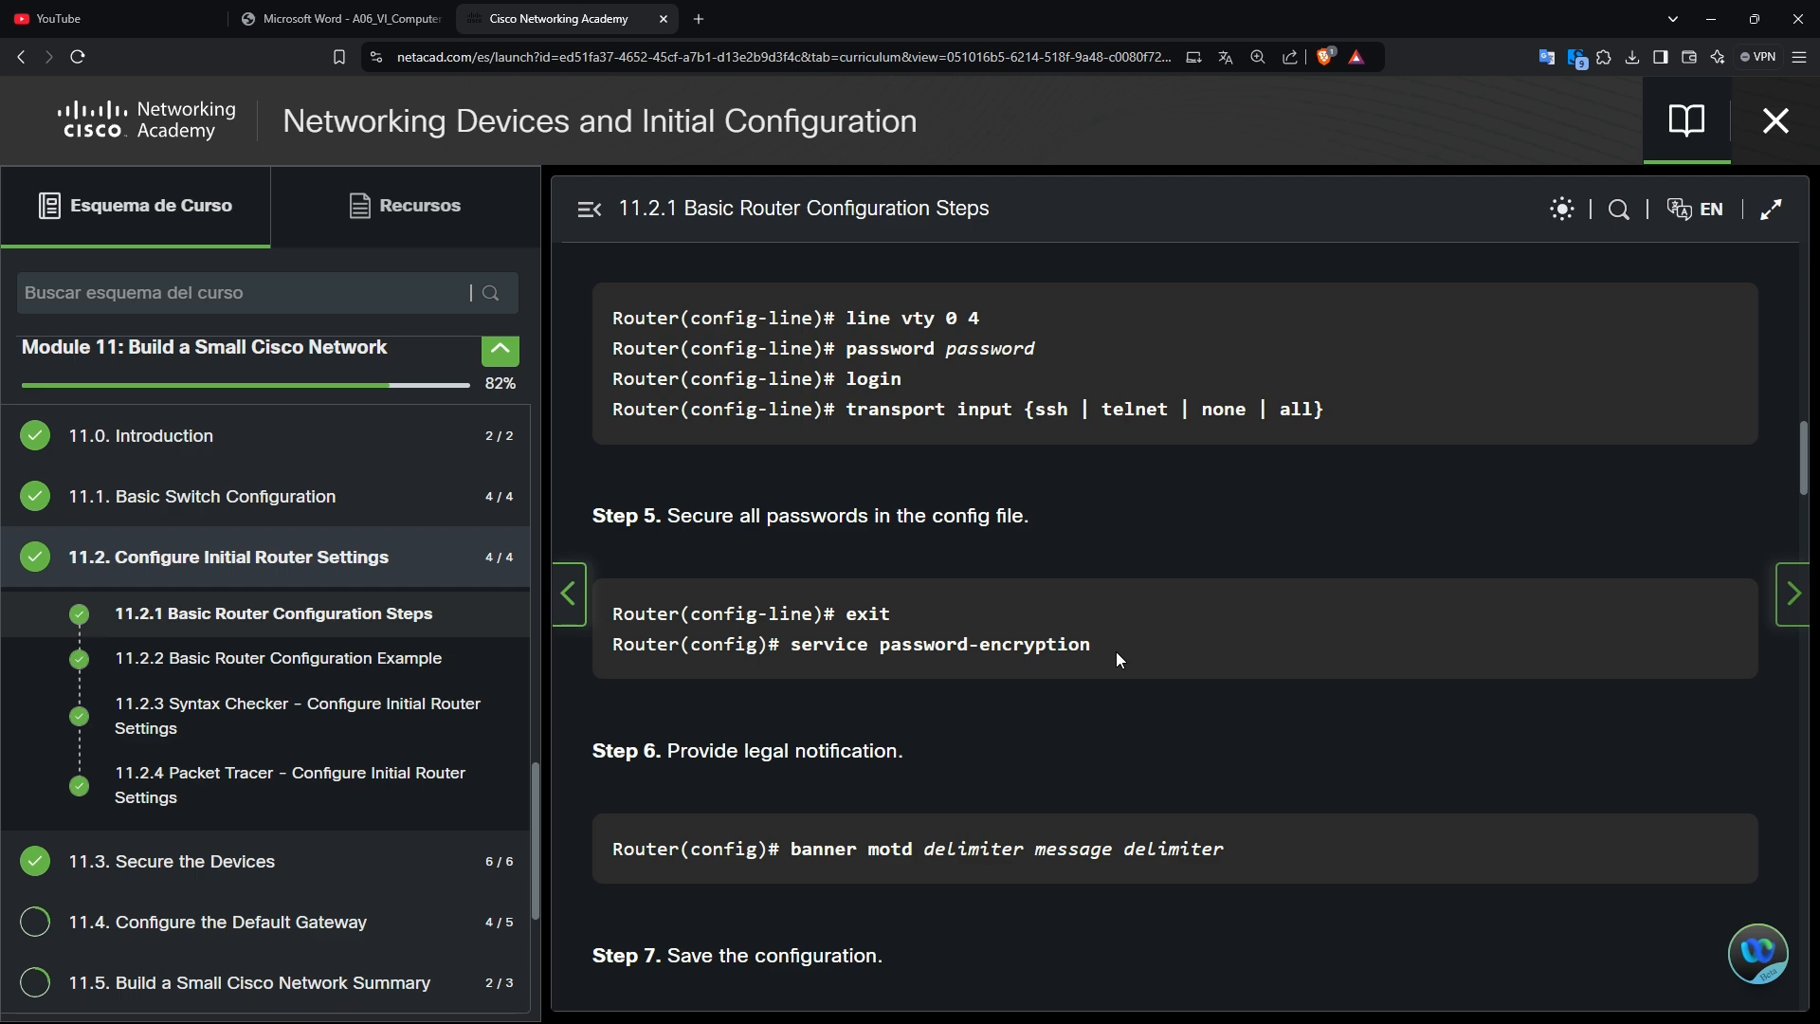
key(alt+Tab)
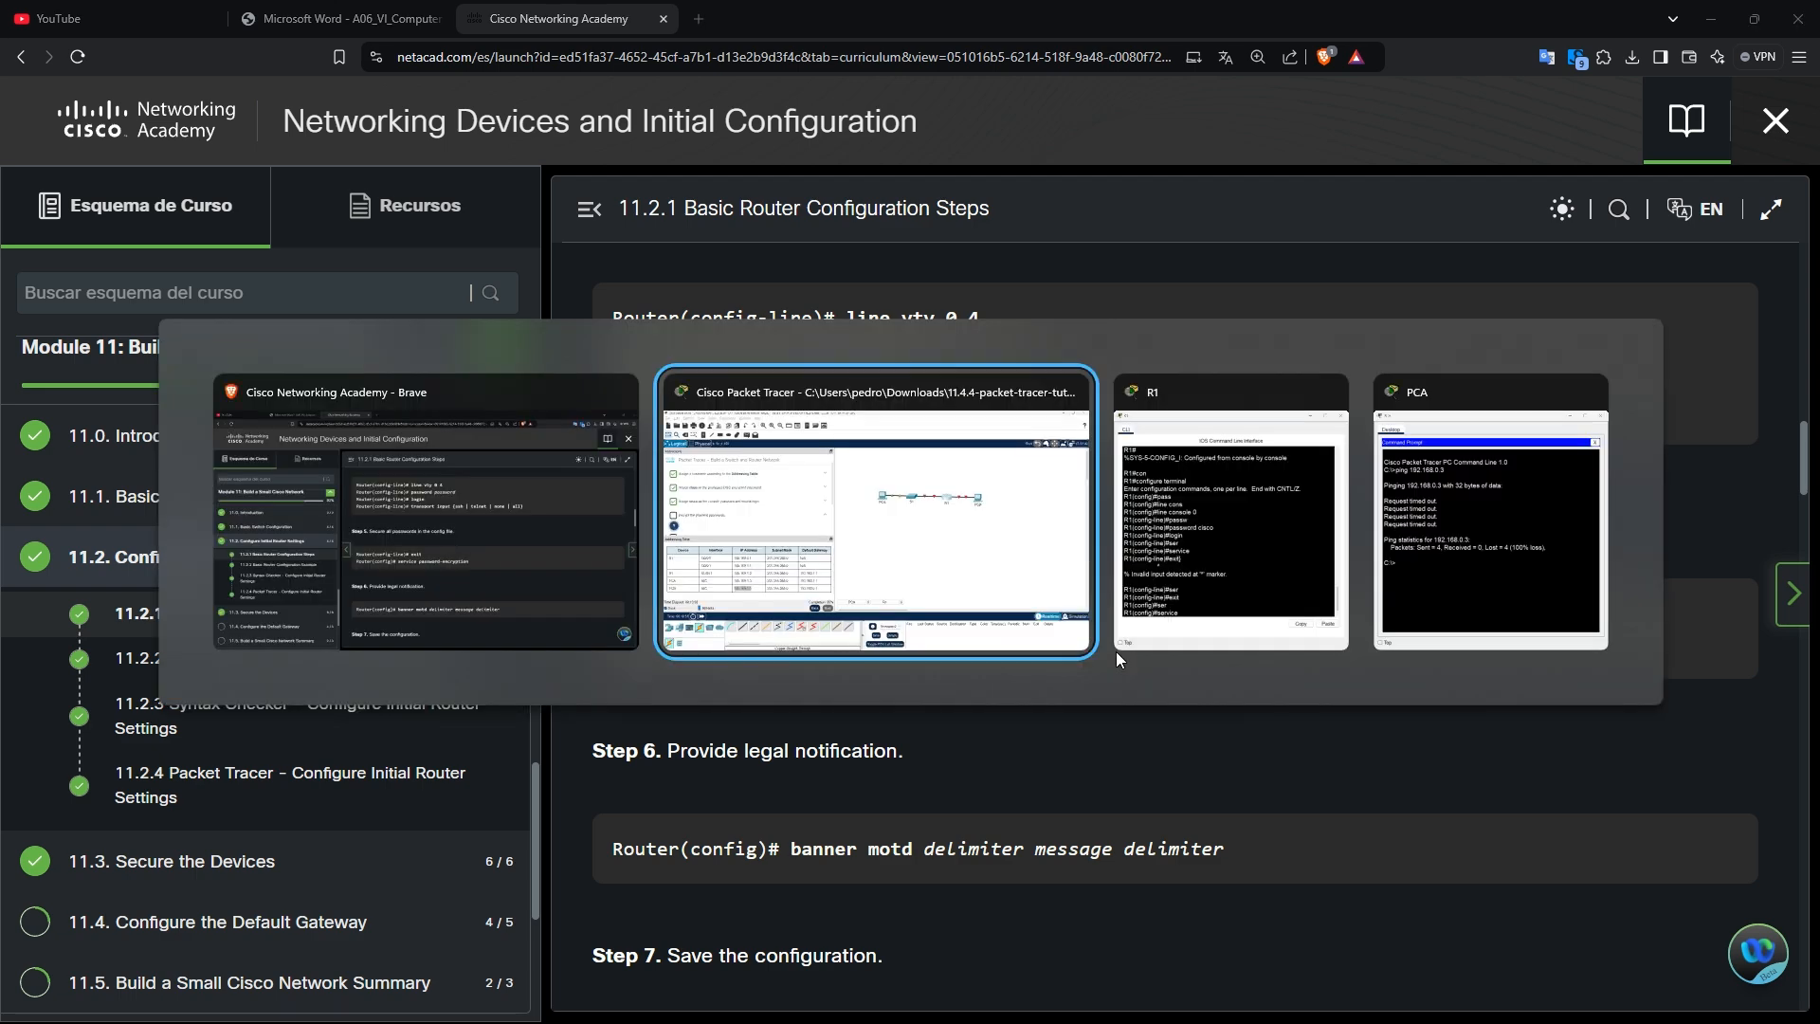
key(alt+Tab)
key(alt+Tab)
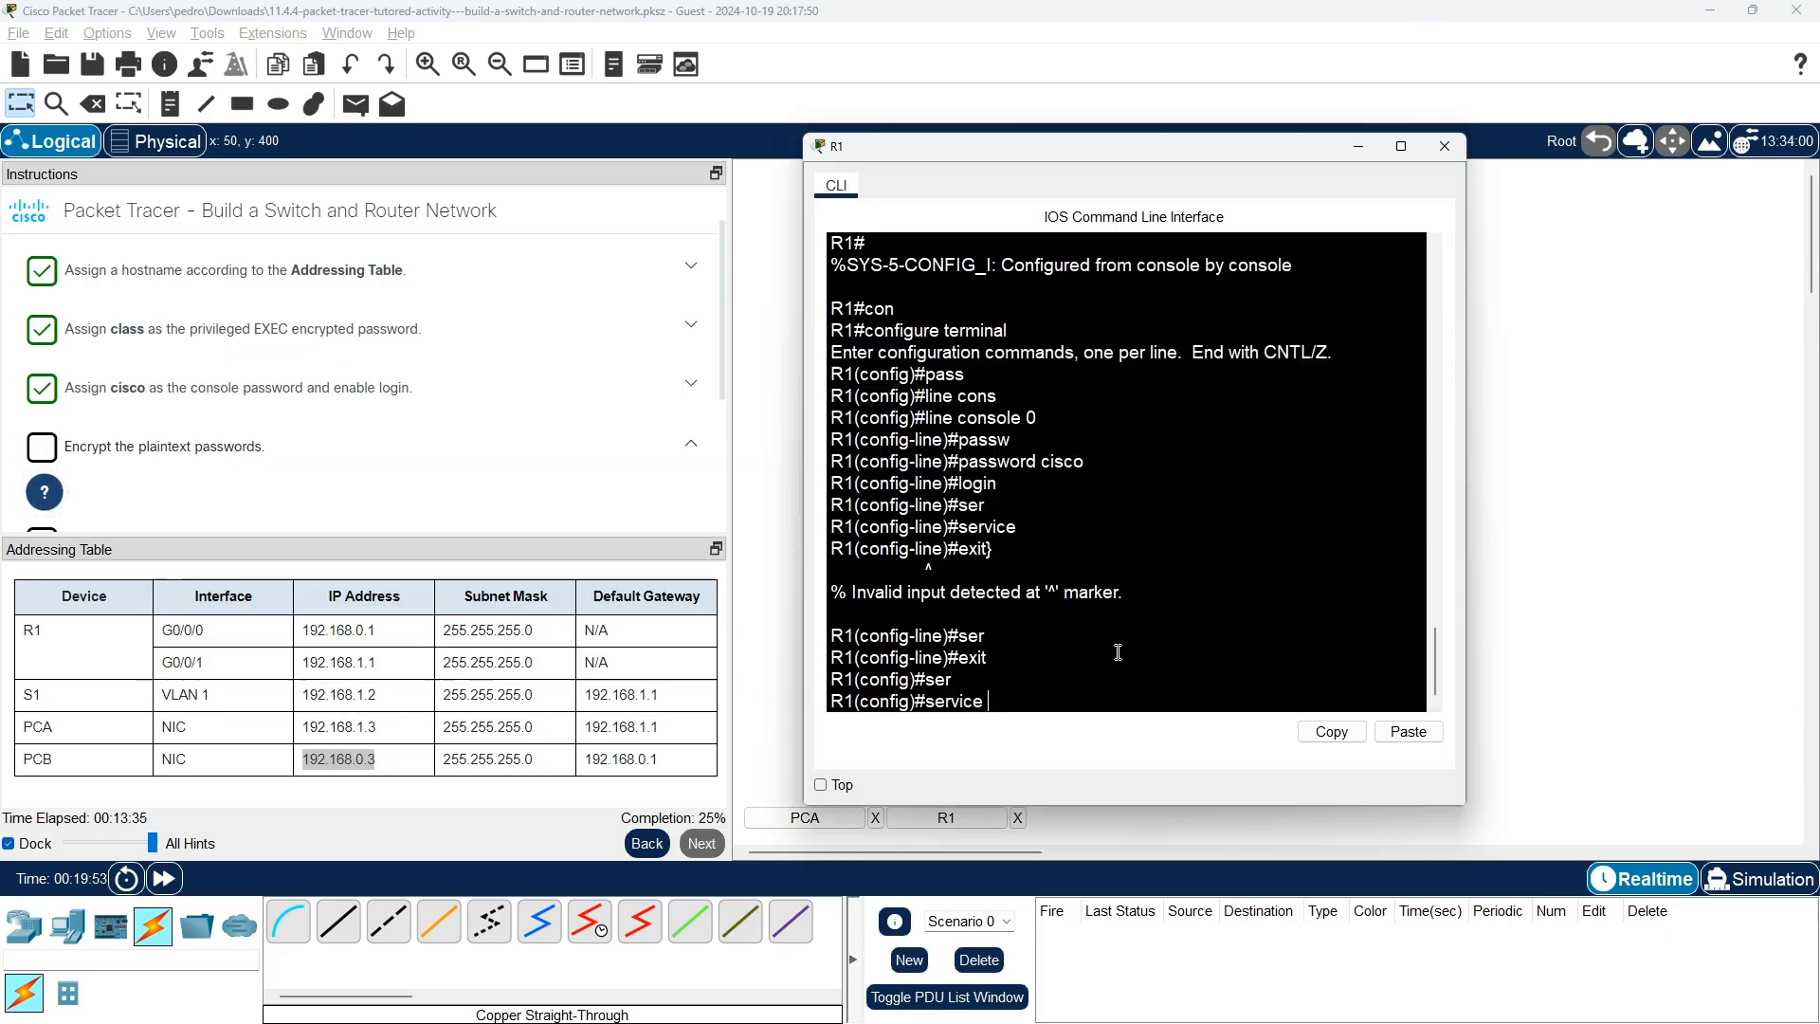
text(pass)
key(Tab)
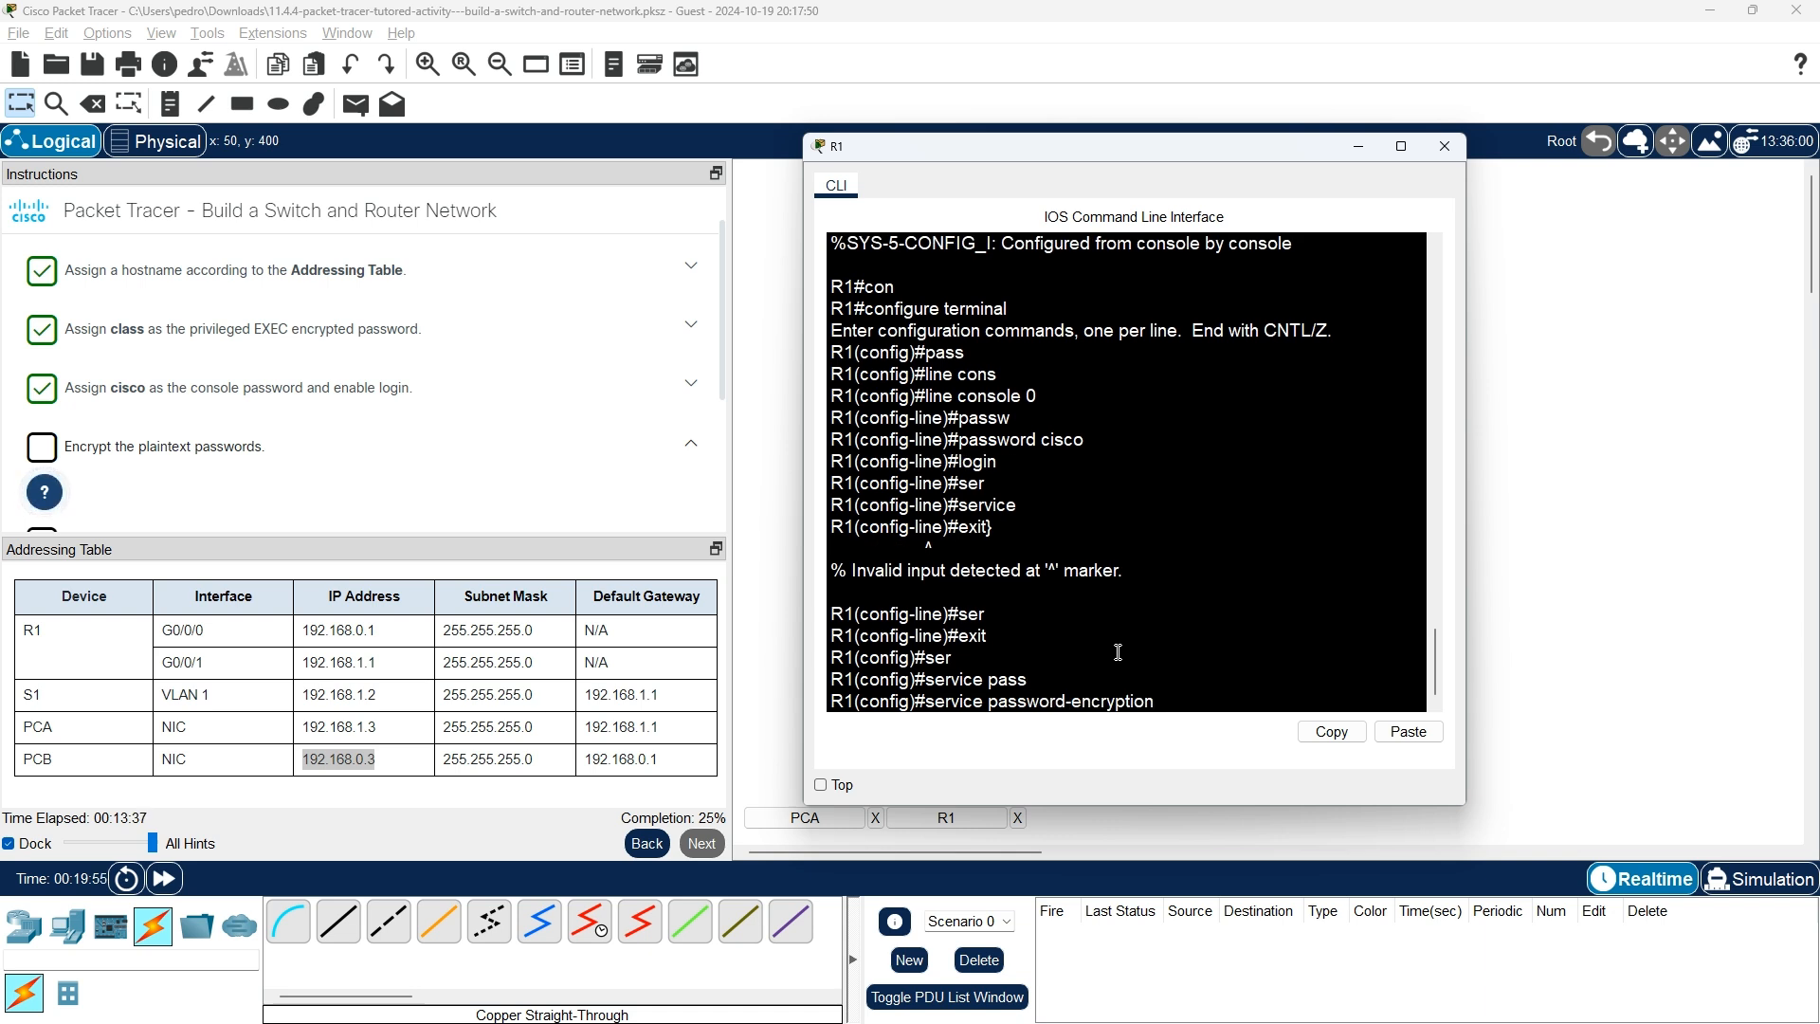
key(Return)
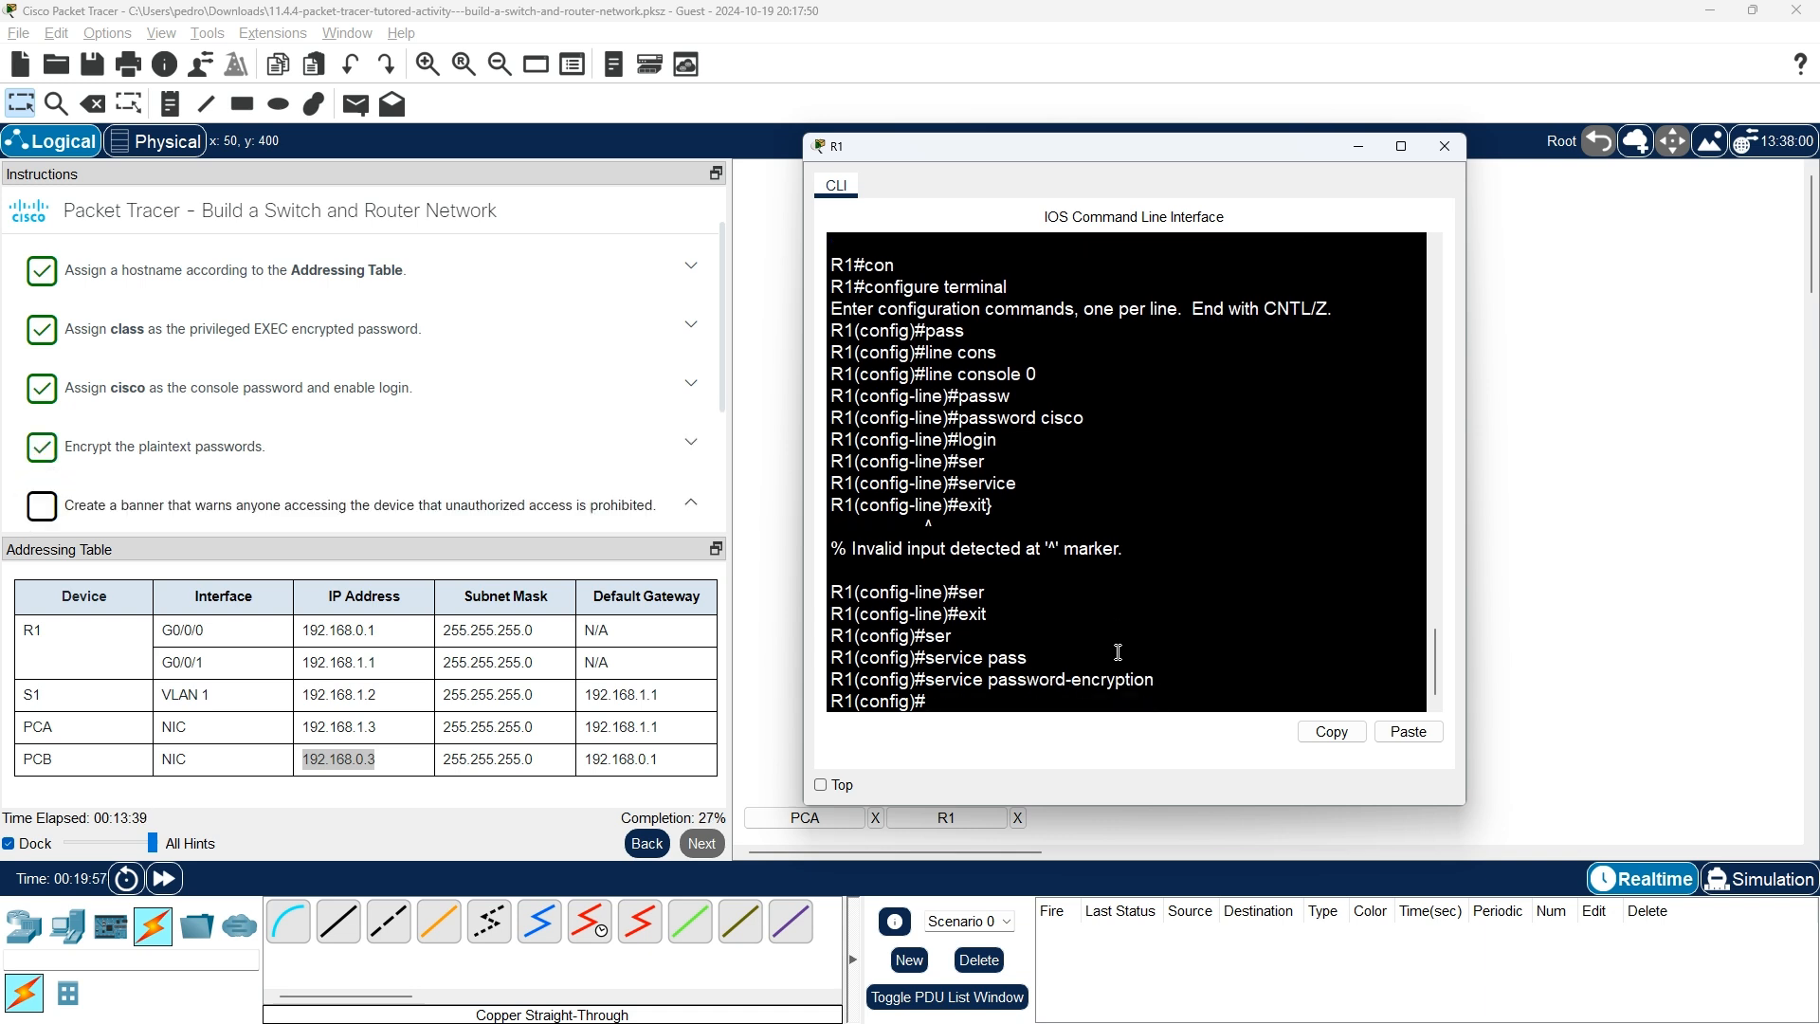
Scroll the course to 11.2.2 Step 6, the banner motd delimiter message delimiter example.
scroll(126, 485, down, 1)
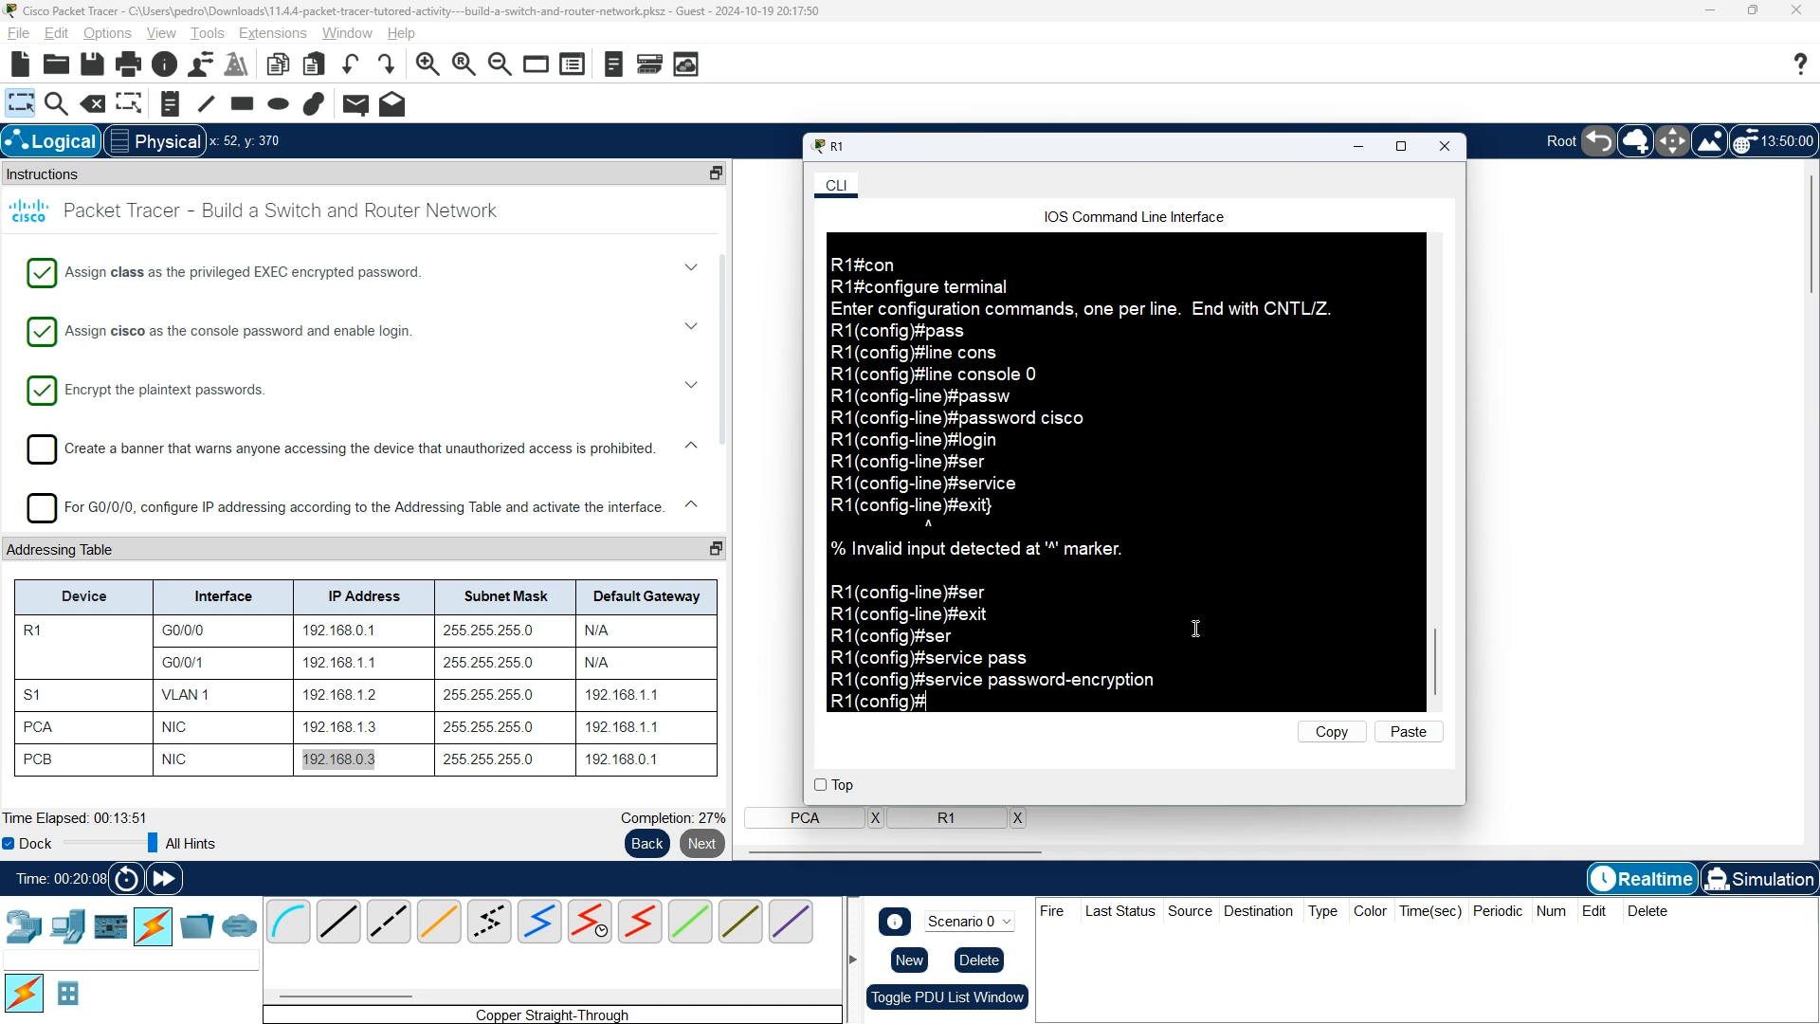
key(alt+Tab)
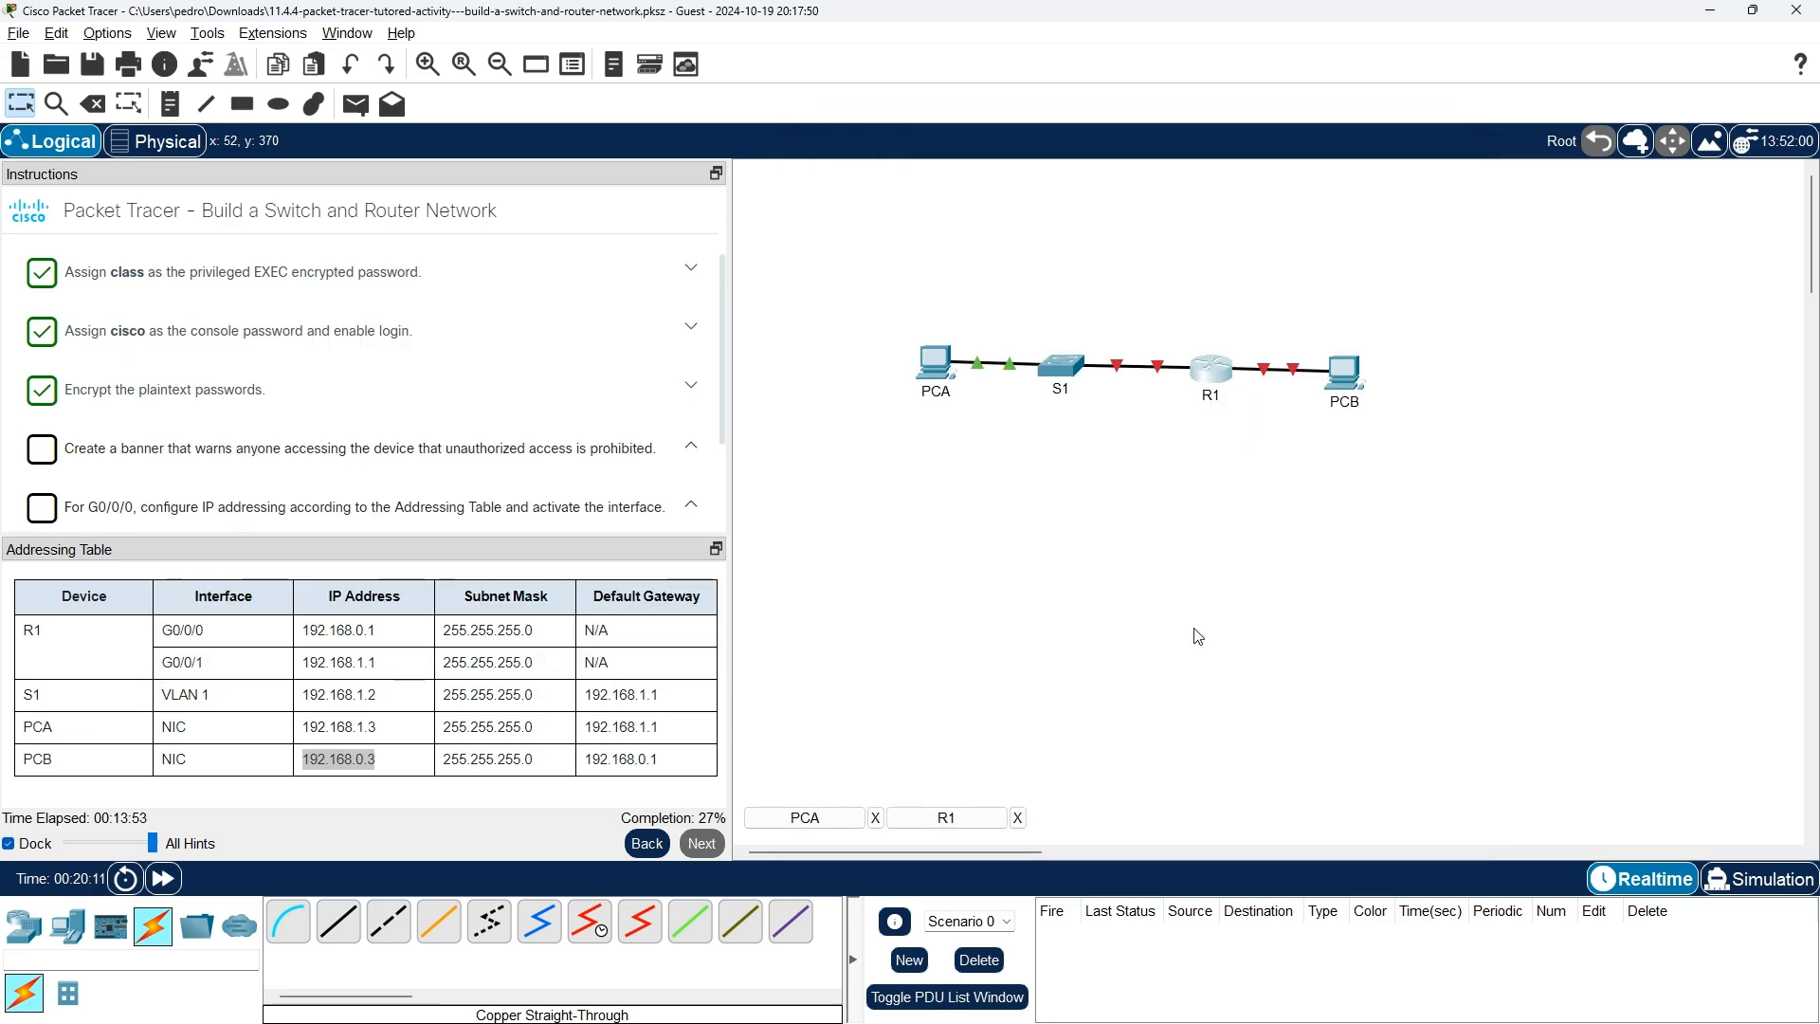
scroll(1055, 599, down, 5)
scroll(1055, 599, up, 6)
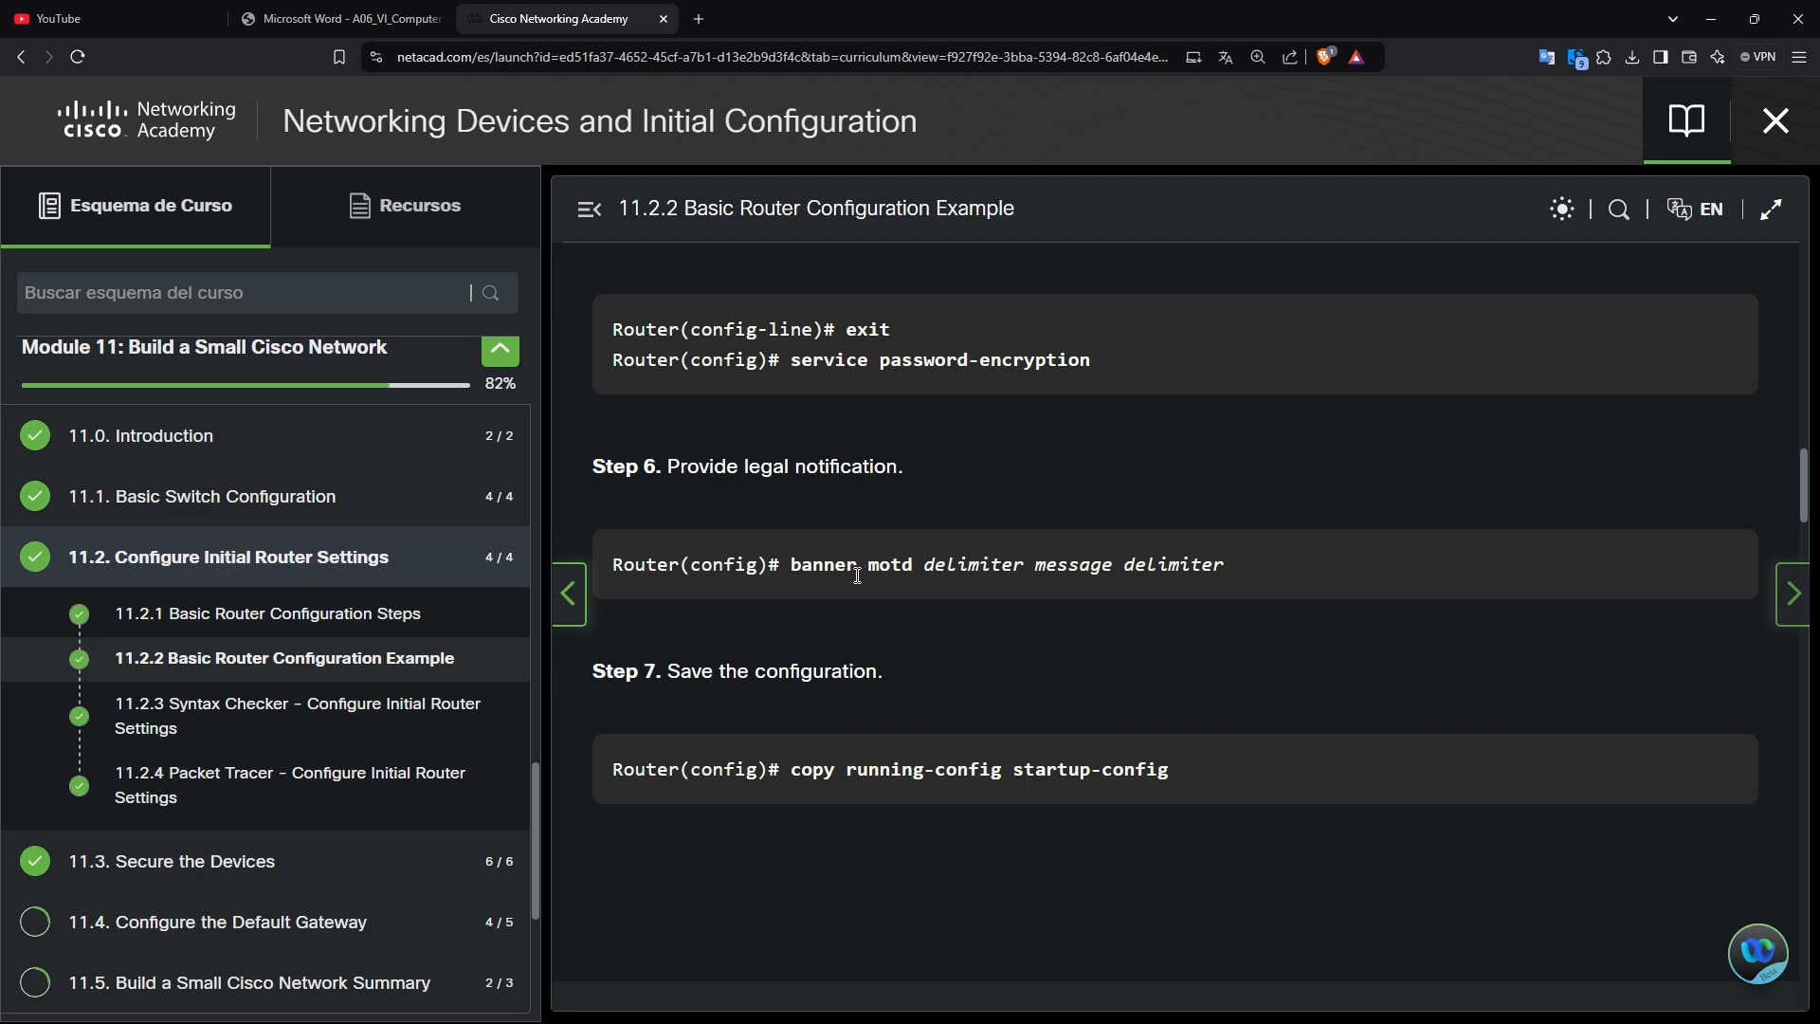
Start a 'banner motd ##' command in R1's CLI, checking the course example.
key(alt+Tab)
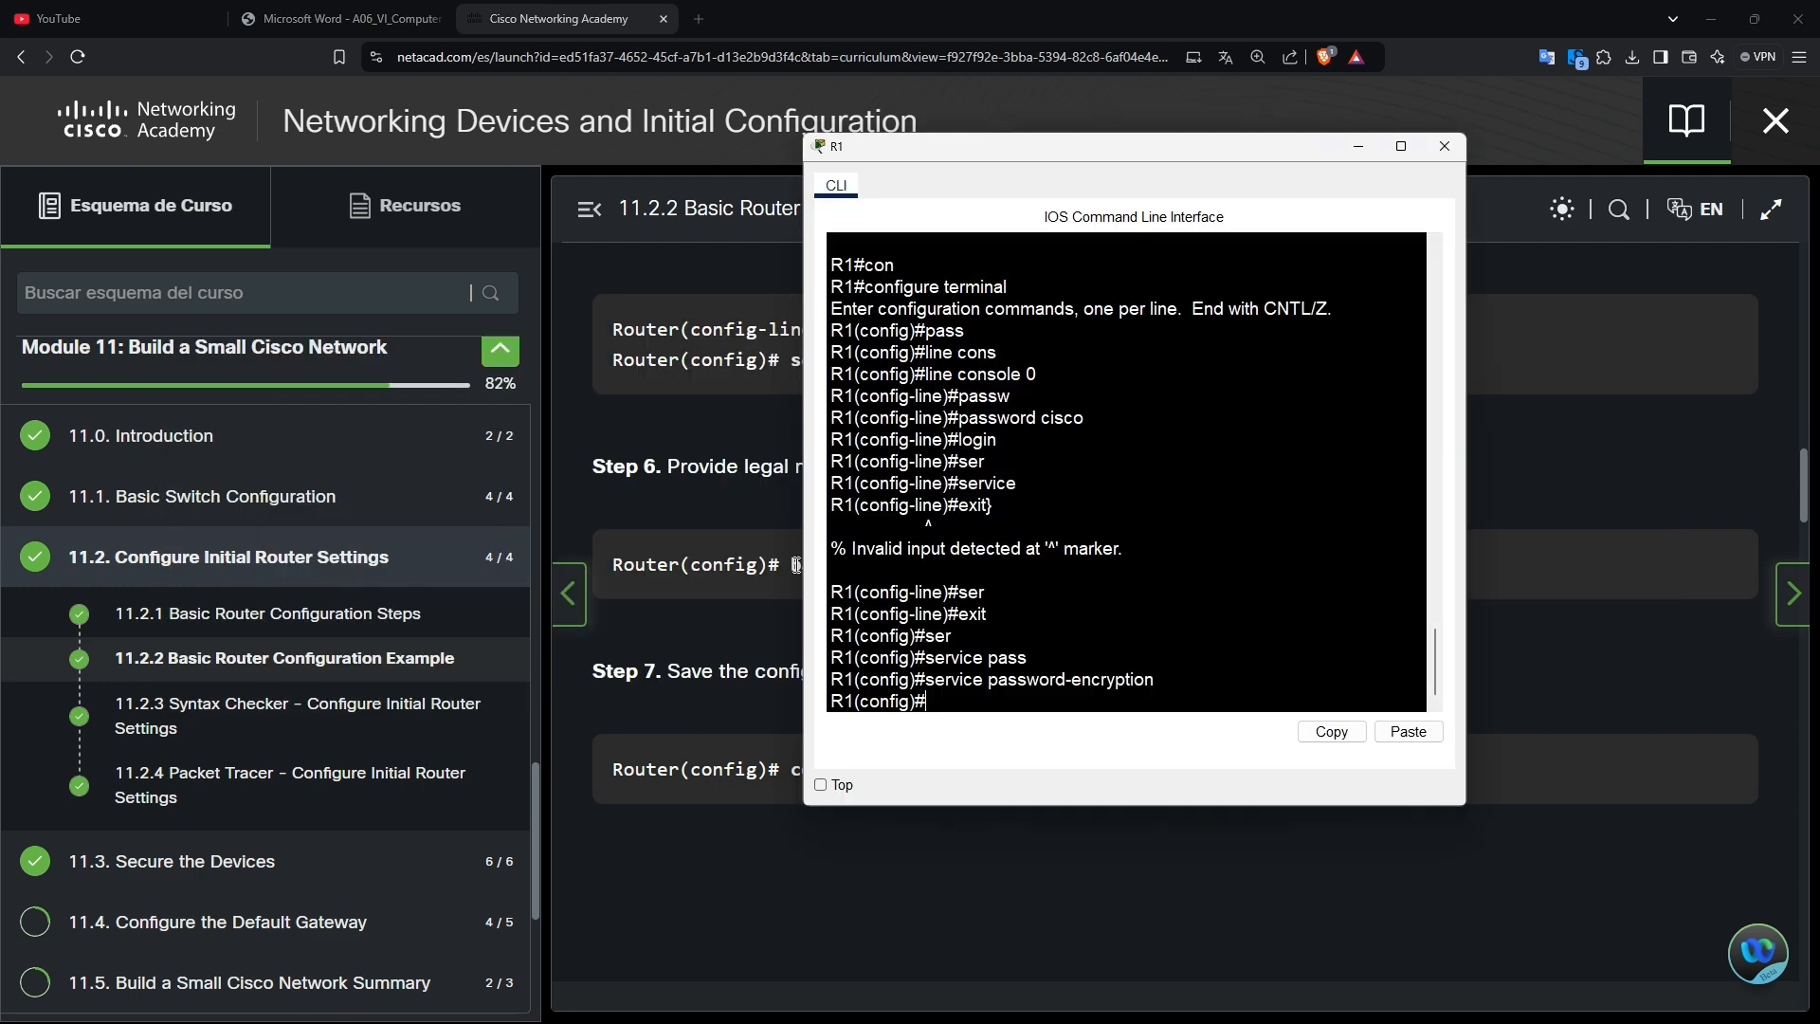
text(banner moth)
key(BackSpace)
text(d)
click(796, 564)
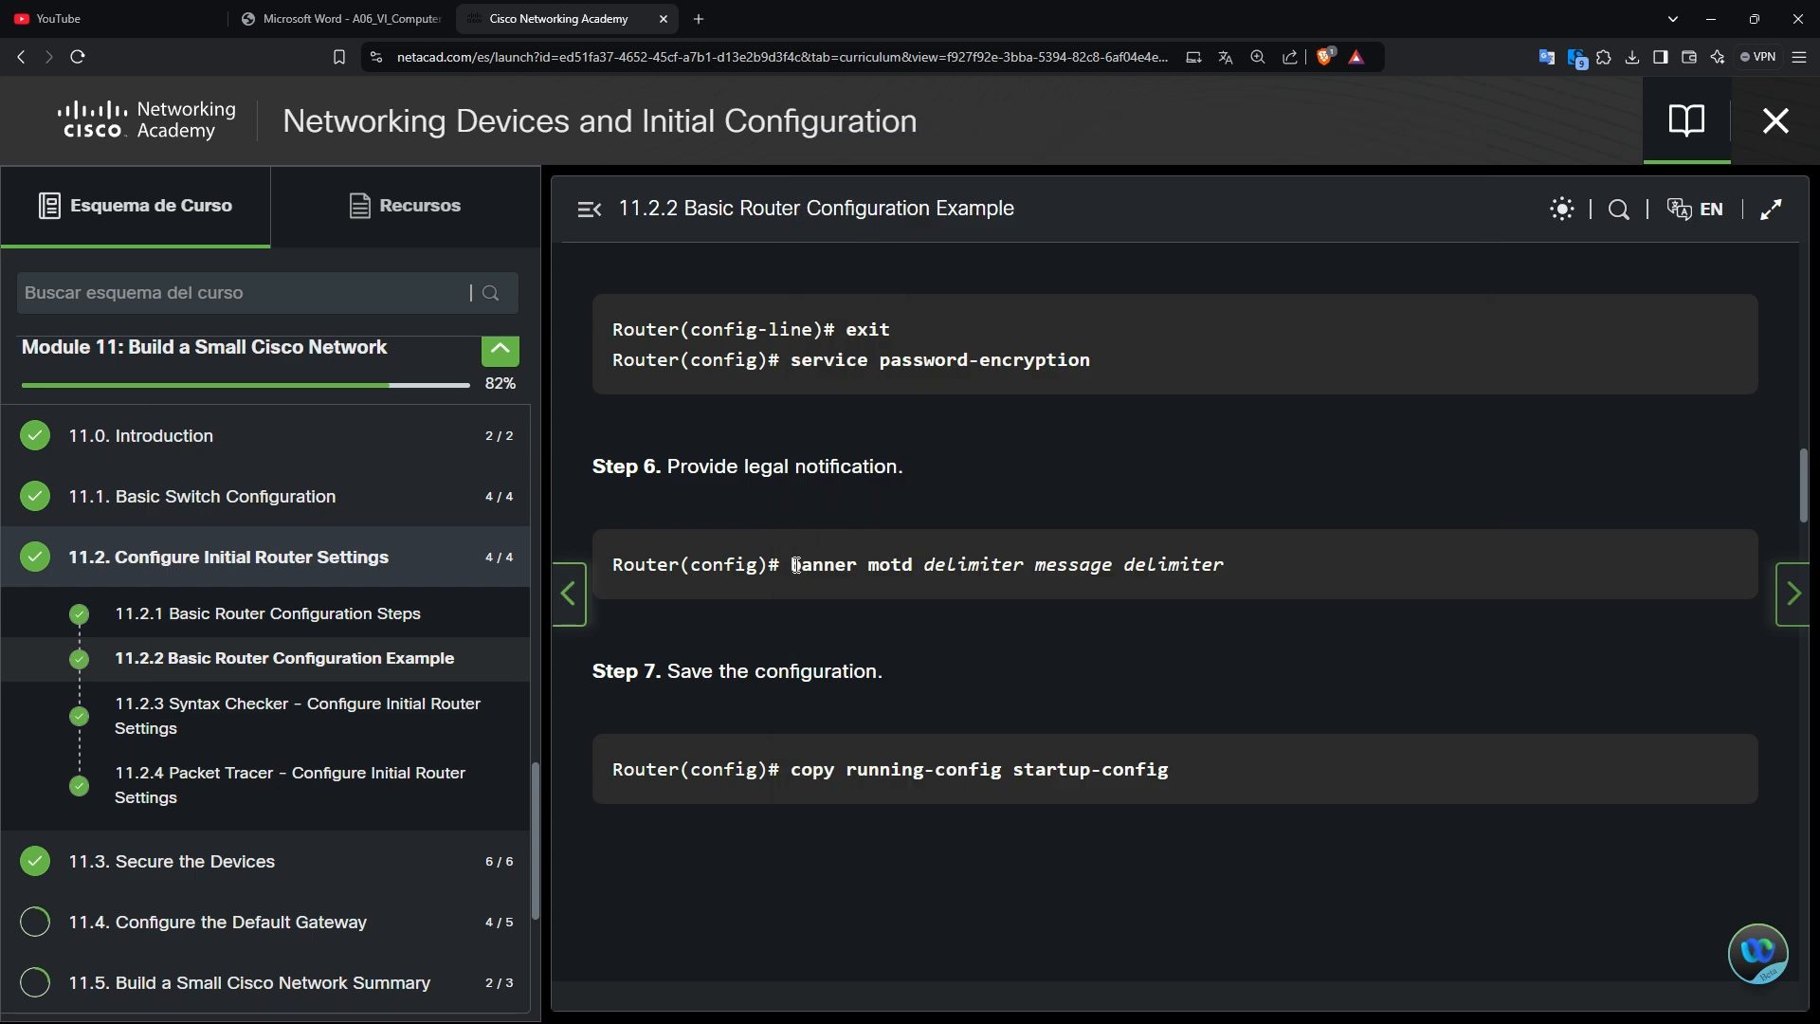
key(alt+Tab)
text(##)
Copy the required banner wording from the activity instructions.
key(alt+Tab)
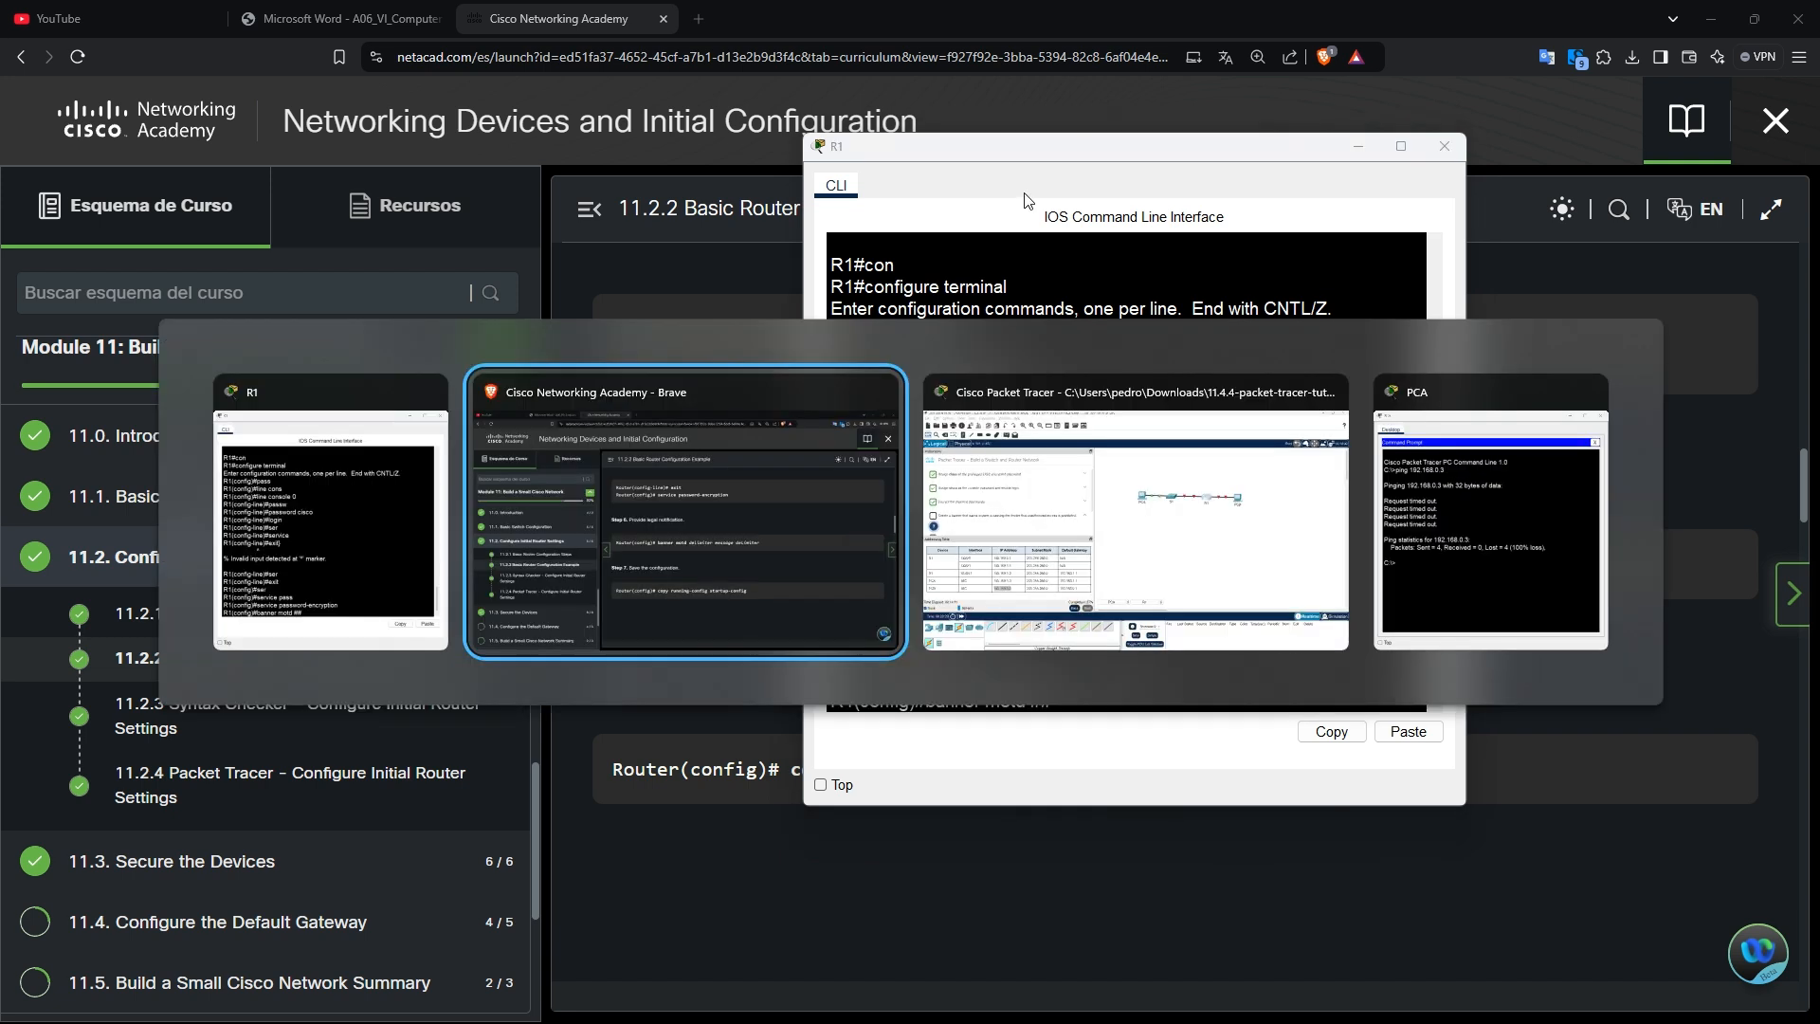
key(alt+Tab)
key(alt+Tab)
key(alt+Tab)
key(alt+Tab)
key(alt+Tab)
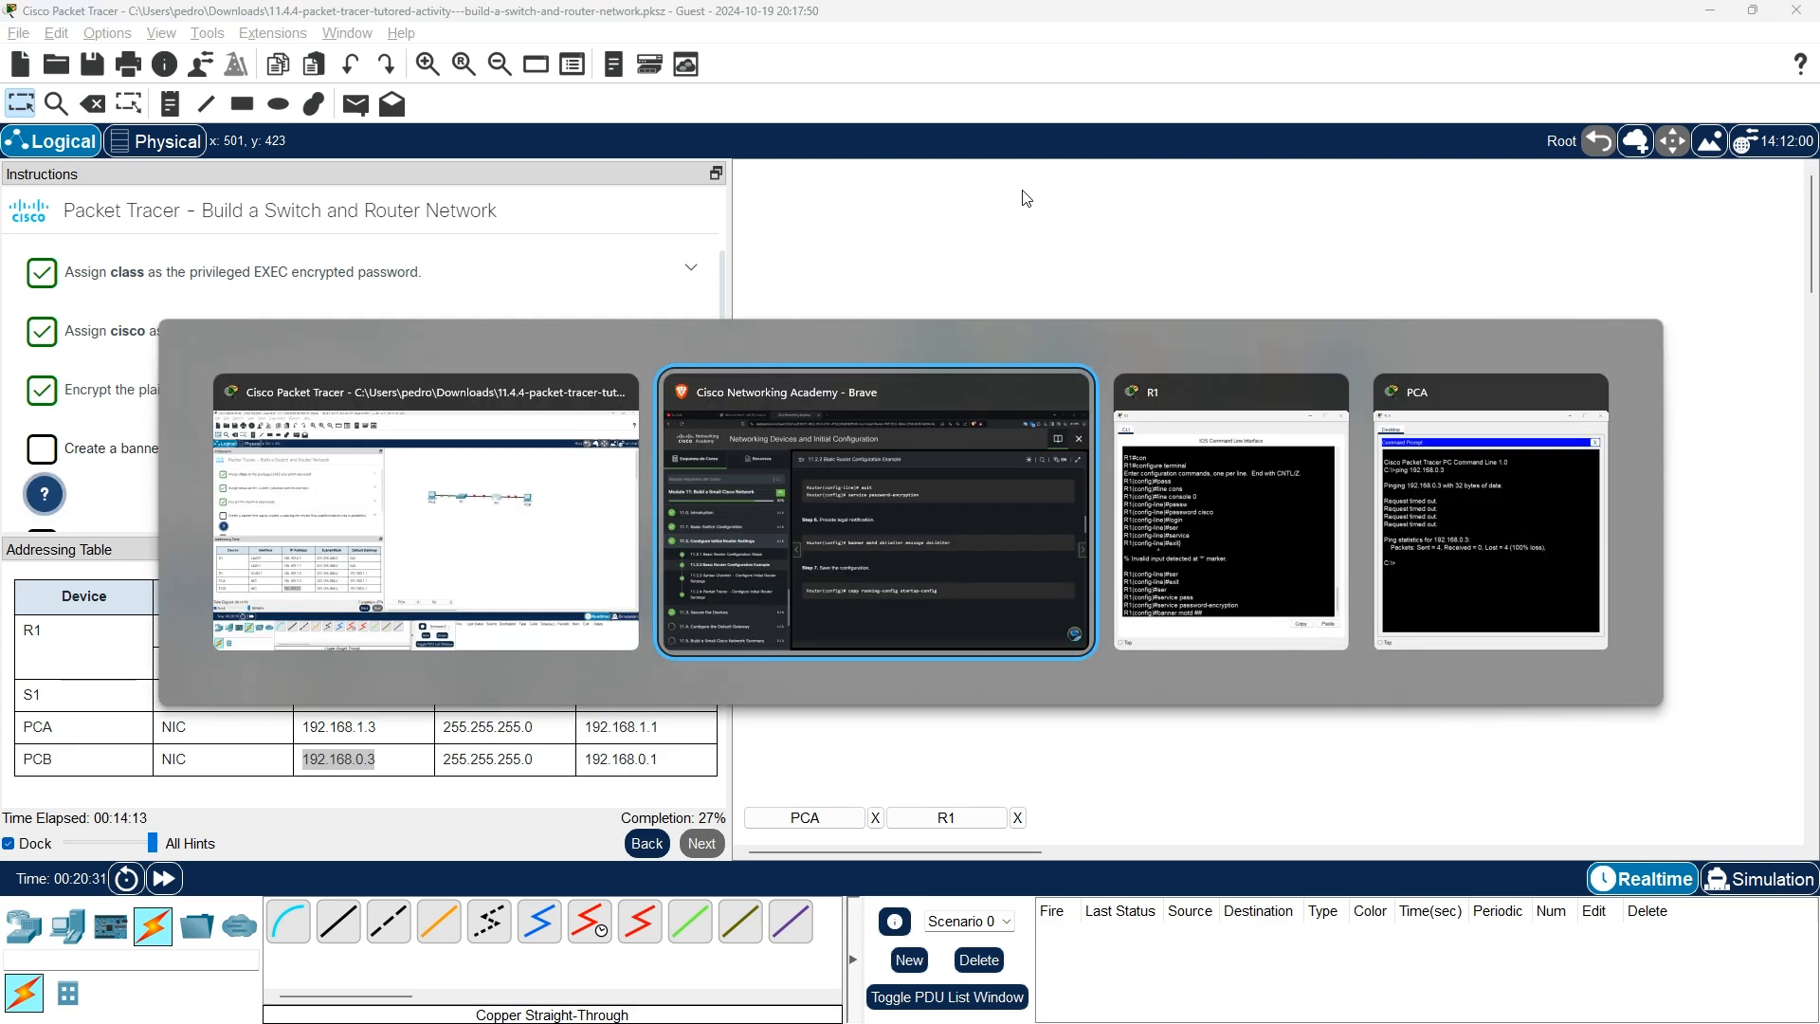
key(alt+Tab)
key(alt+Tab)
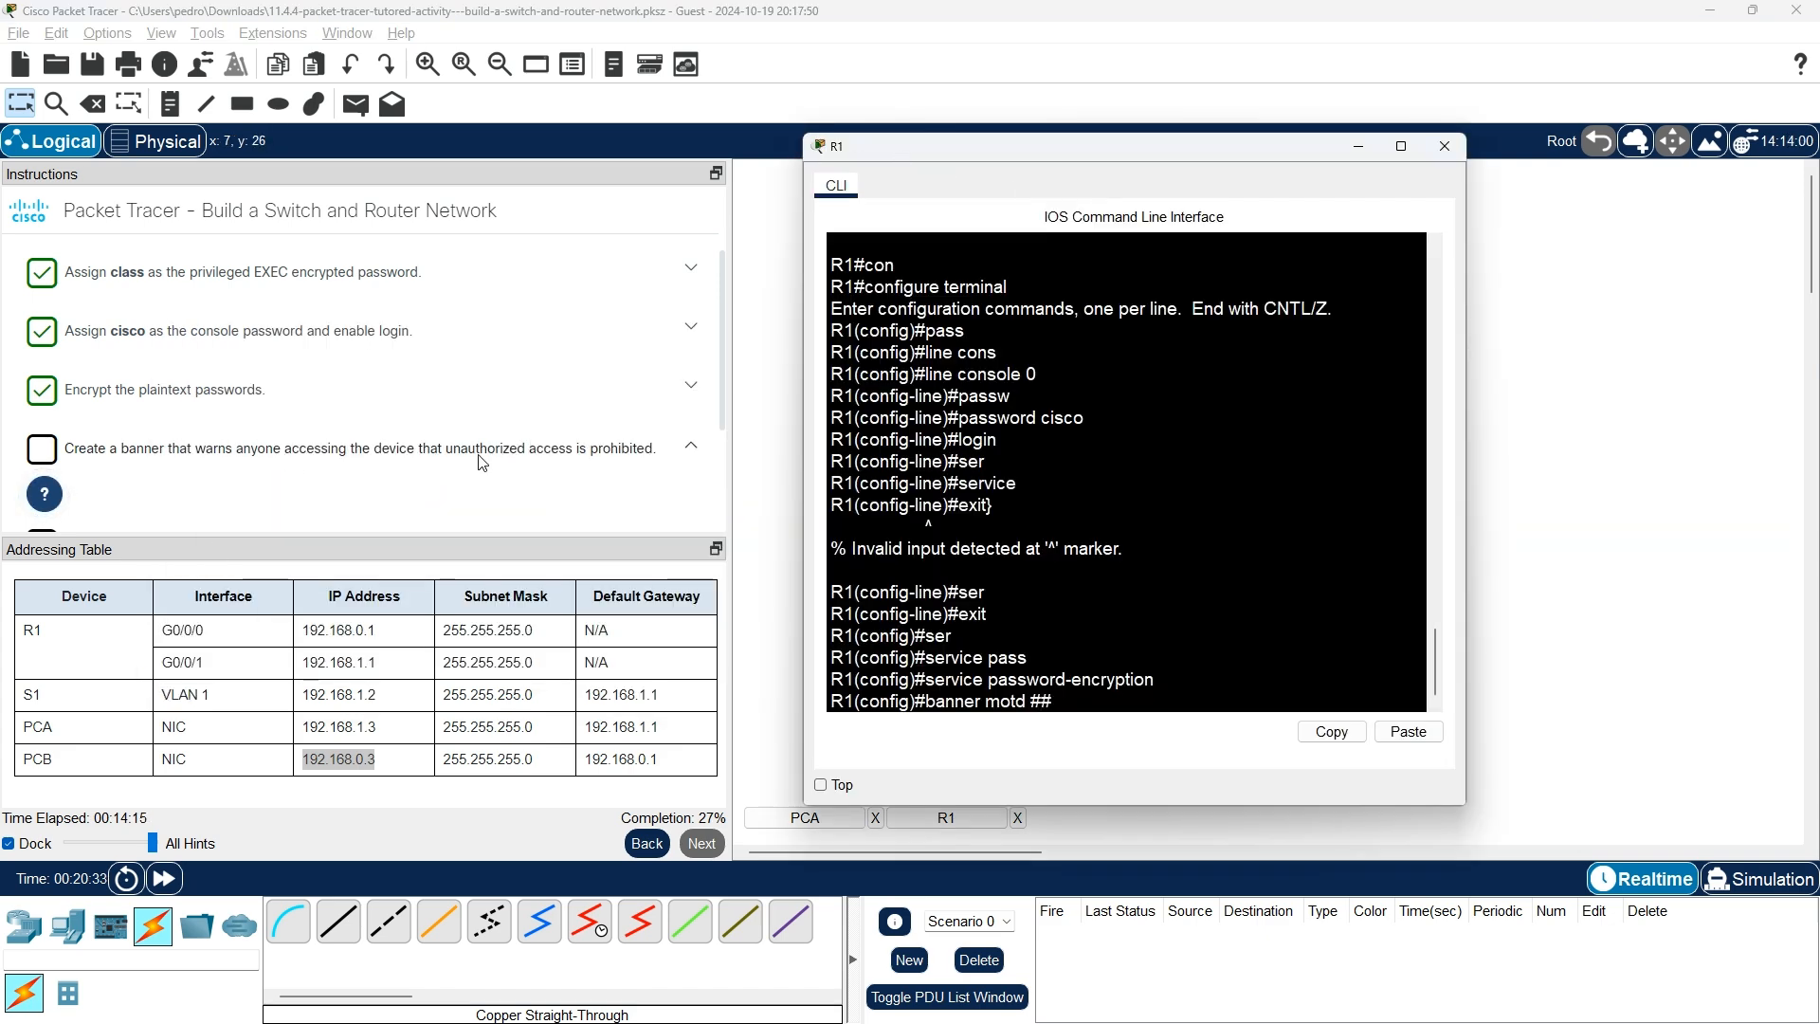
drag(446, 455, 654, 459)
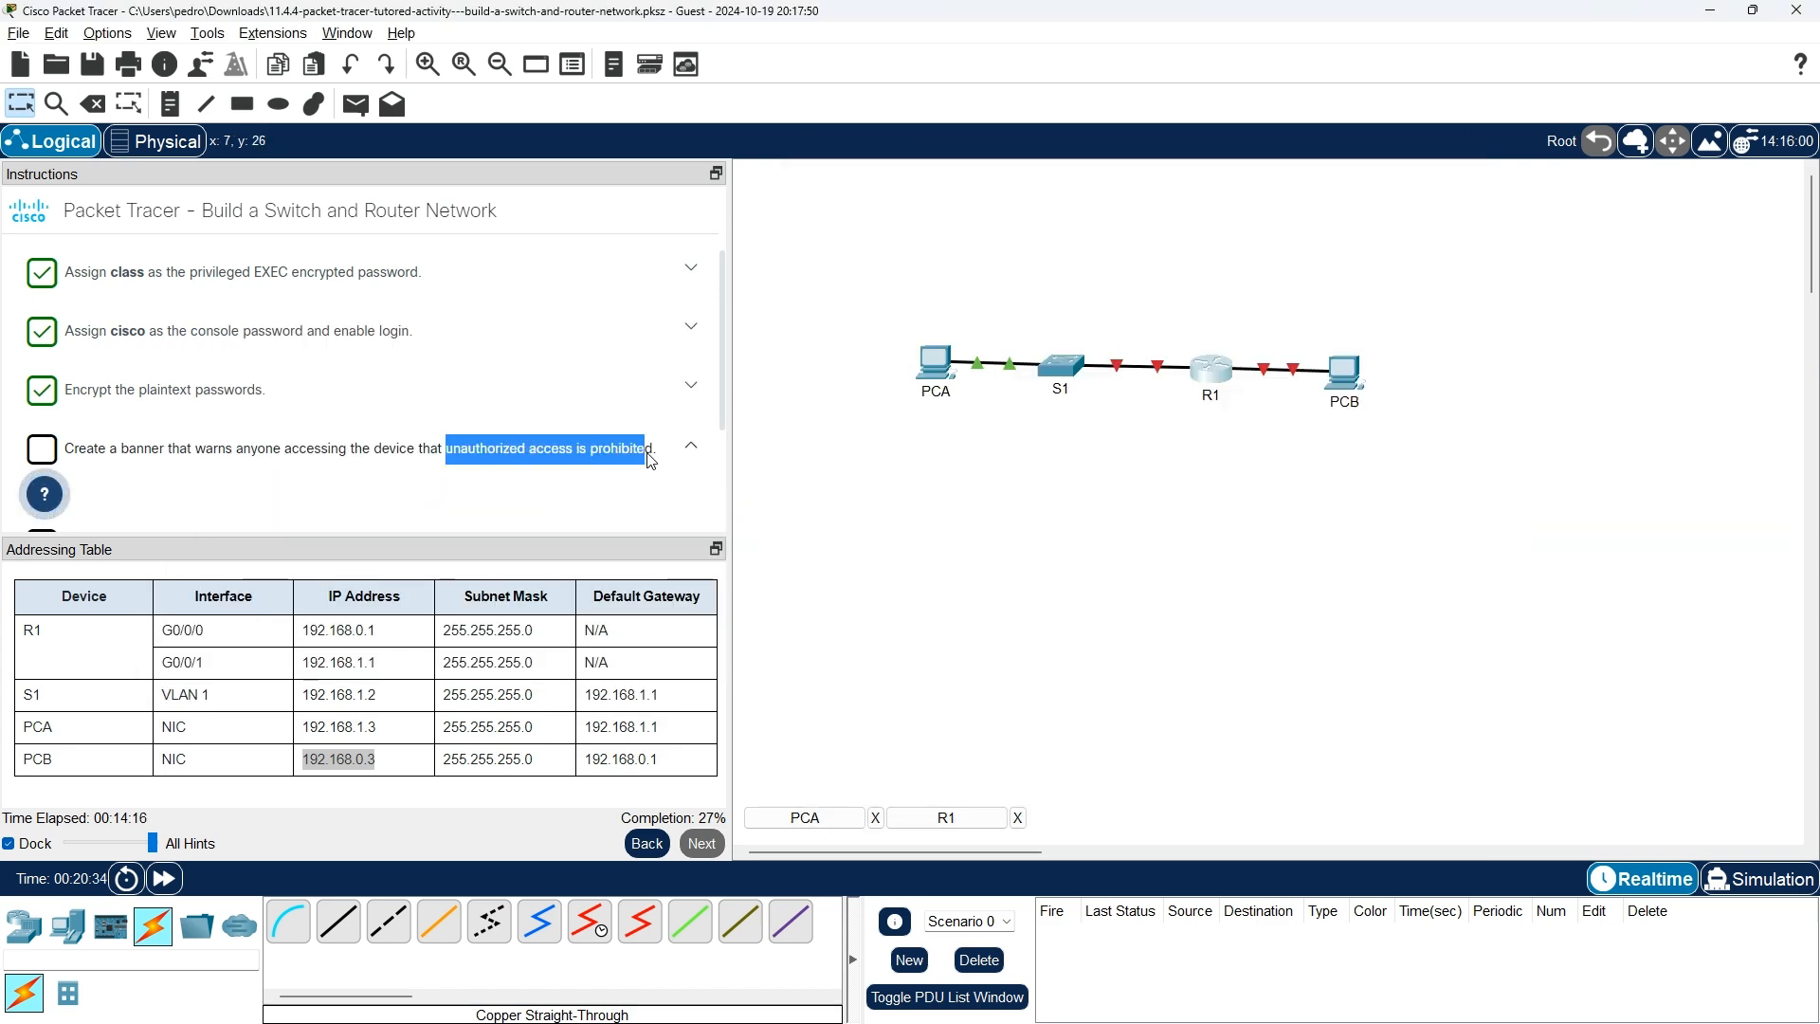
right_click(608, 454)
click(648, 459)
Paste 'unauthorized access is prohibited' between the # delimiters, remove duplicates, and apply the banner.
key(alt+Tab)
right_click(1043, 705)
click(1088, 734)
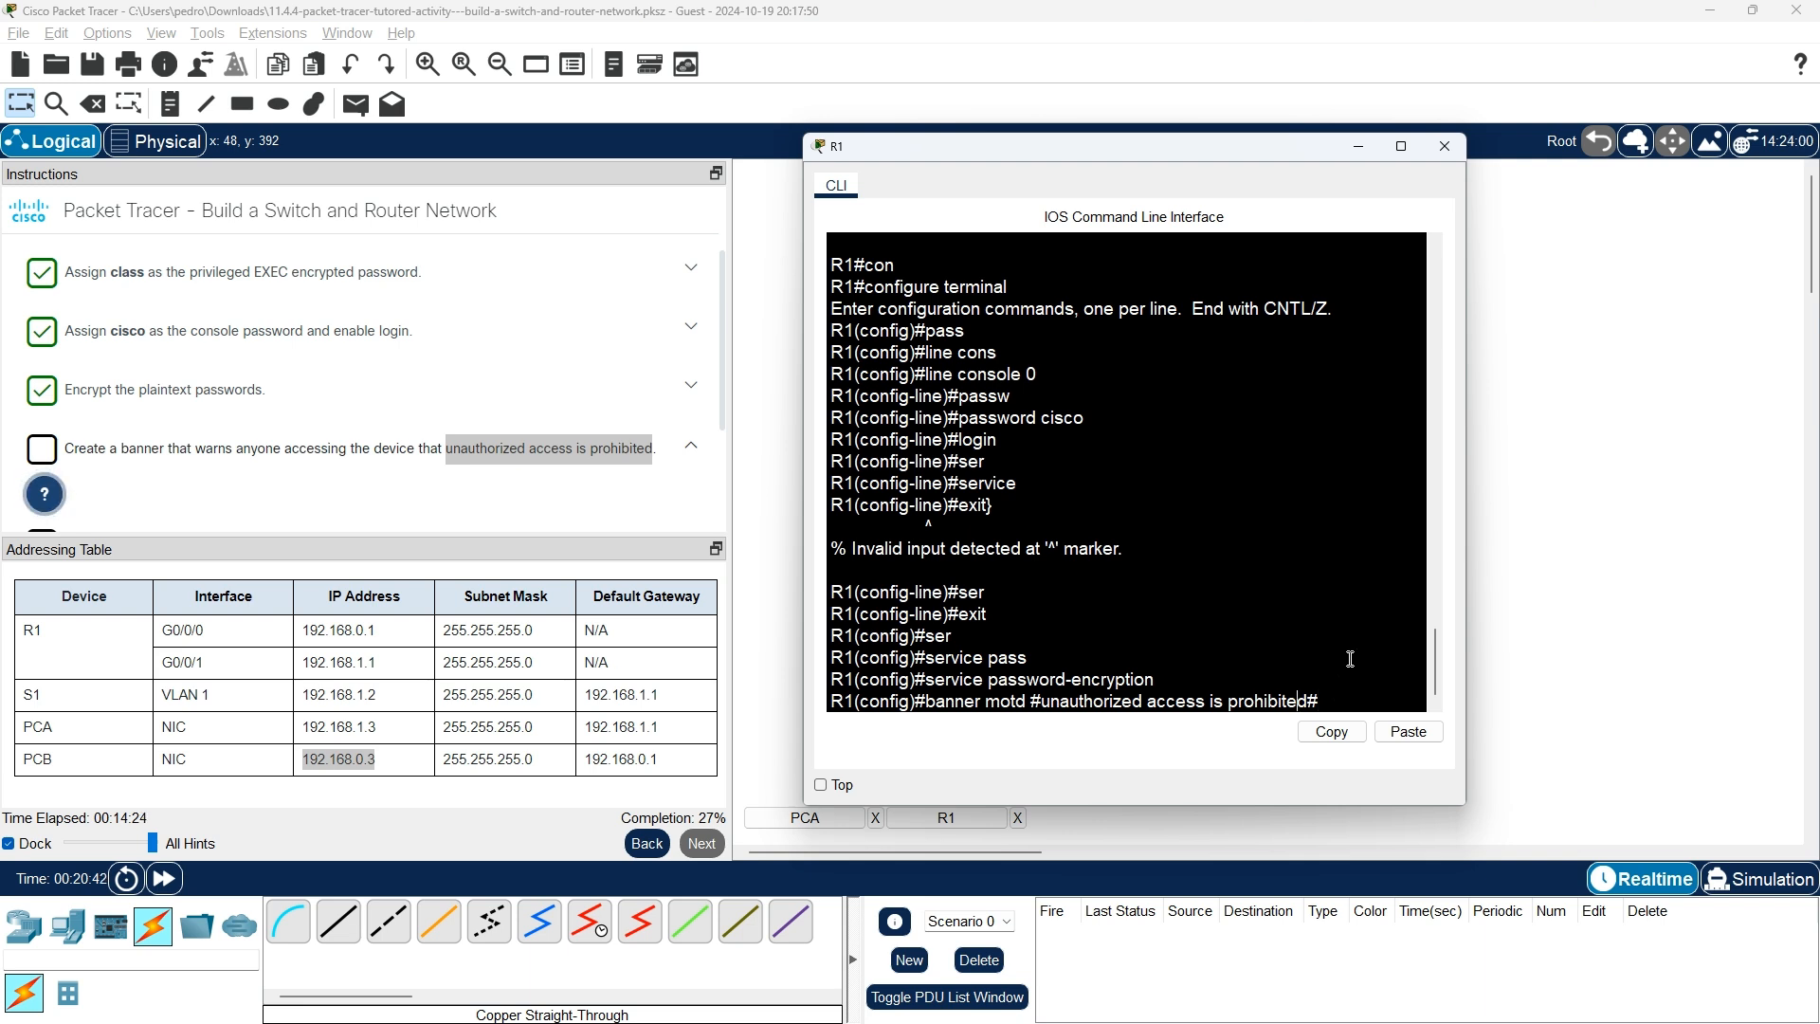
text(5)
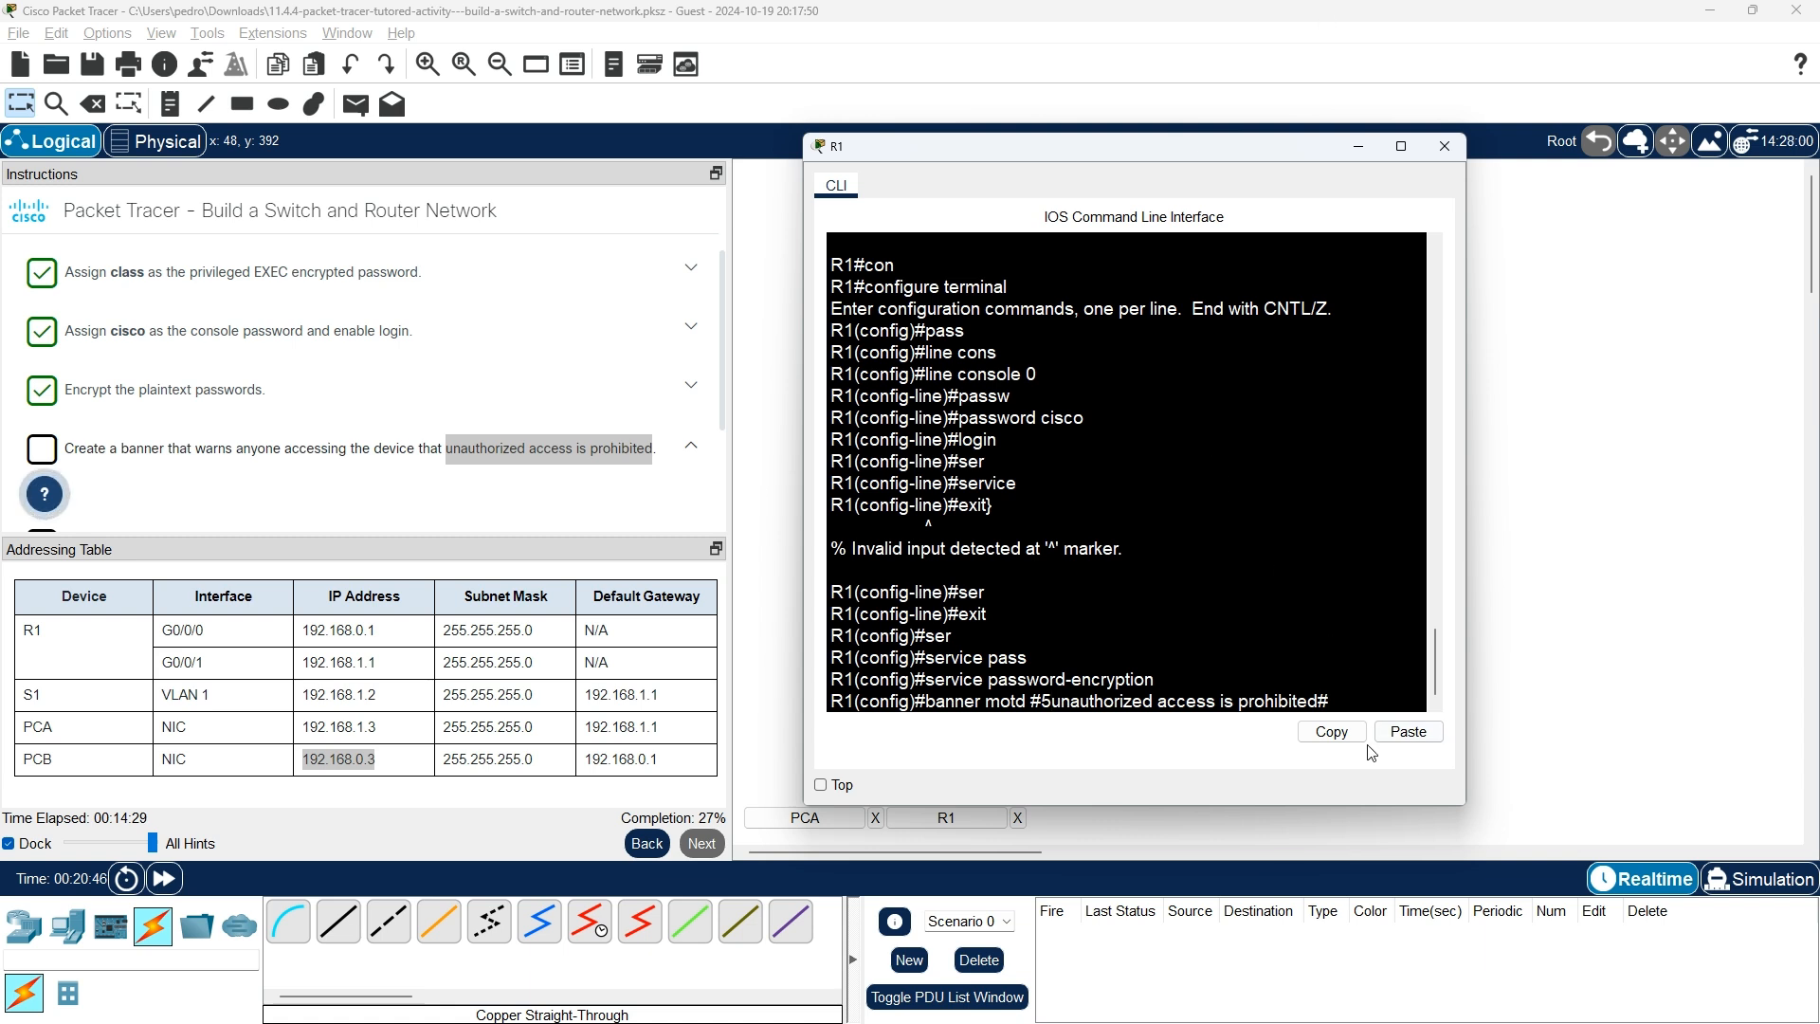
click(1408, 736)
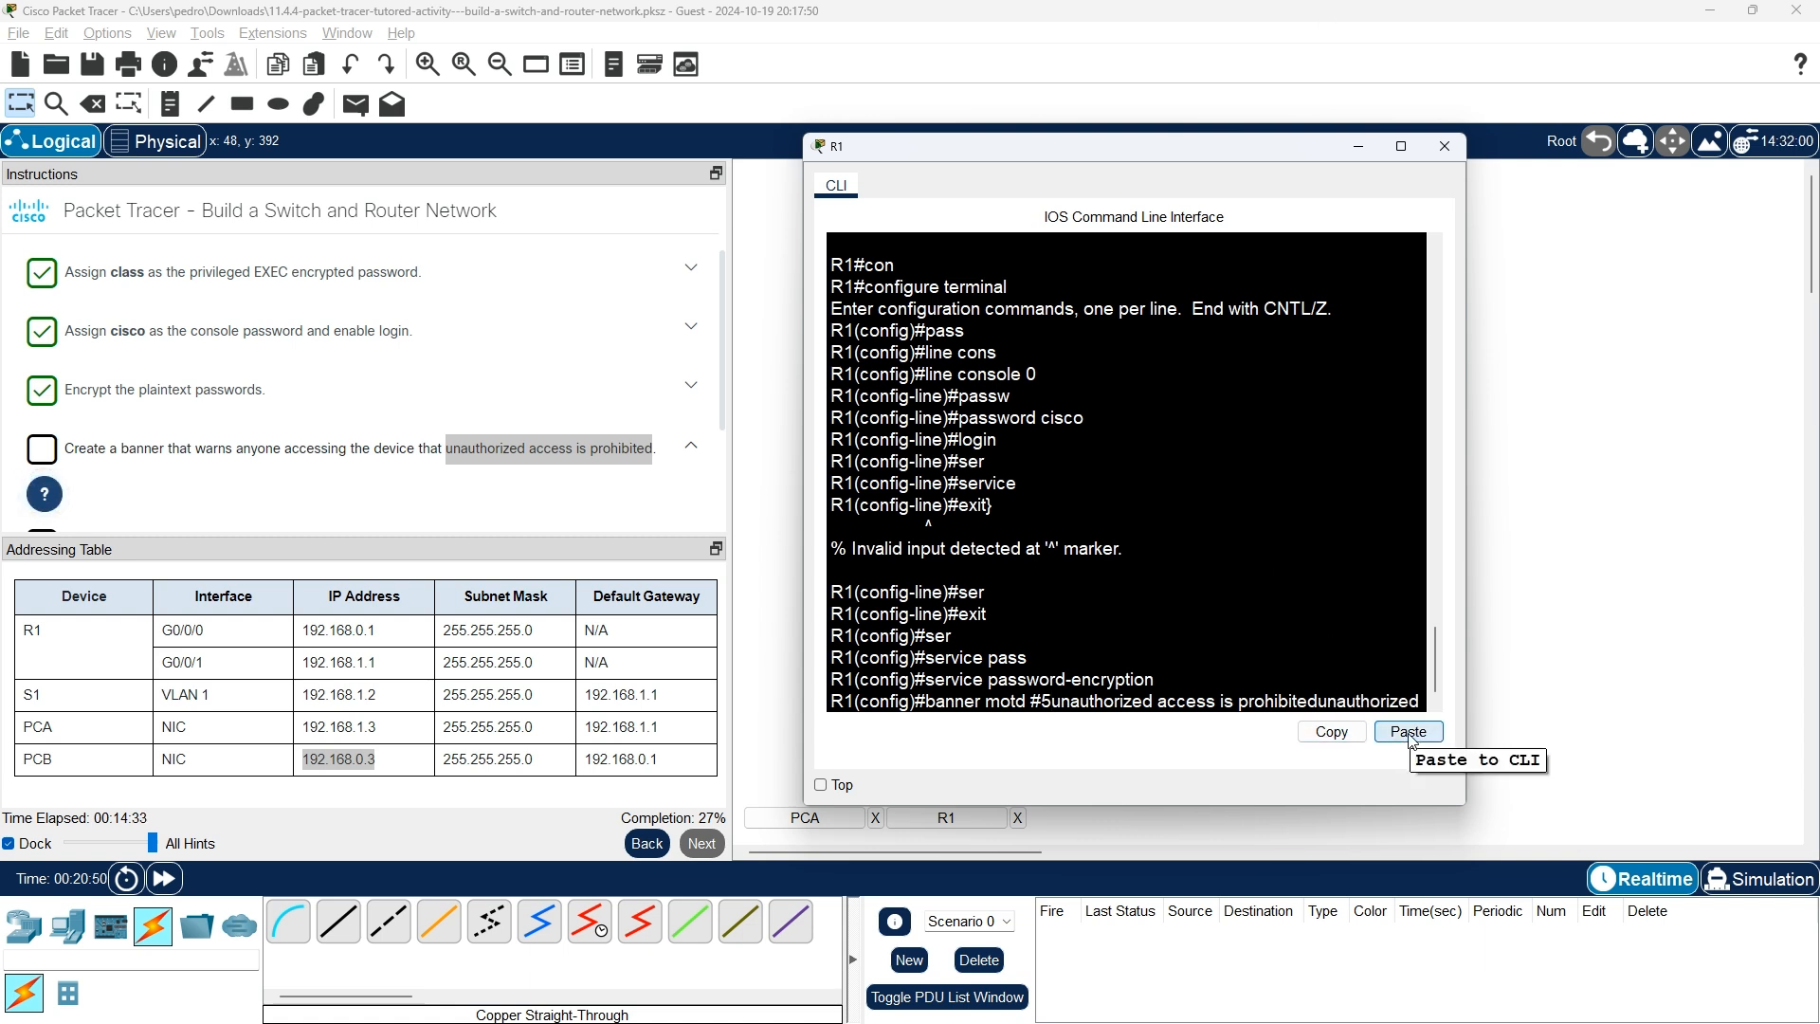
key(BackSpace)
key(BackSpace)
key(BackSpace)
key(BackSpace)
key(BackSpace)
key(BackSpace)
key(BackSpace)
key(BackSpace)
key(BackSpace)
key(BackSpace)
key(BackSpace)
key(BackSpace)
key(BackSpace)
key(BackSpace)
key(BackSpace)
key(BackSpace)
key(BackSpace)
key(BackSpace)
key(BackSpace)
key(BackSpace)
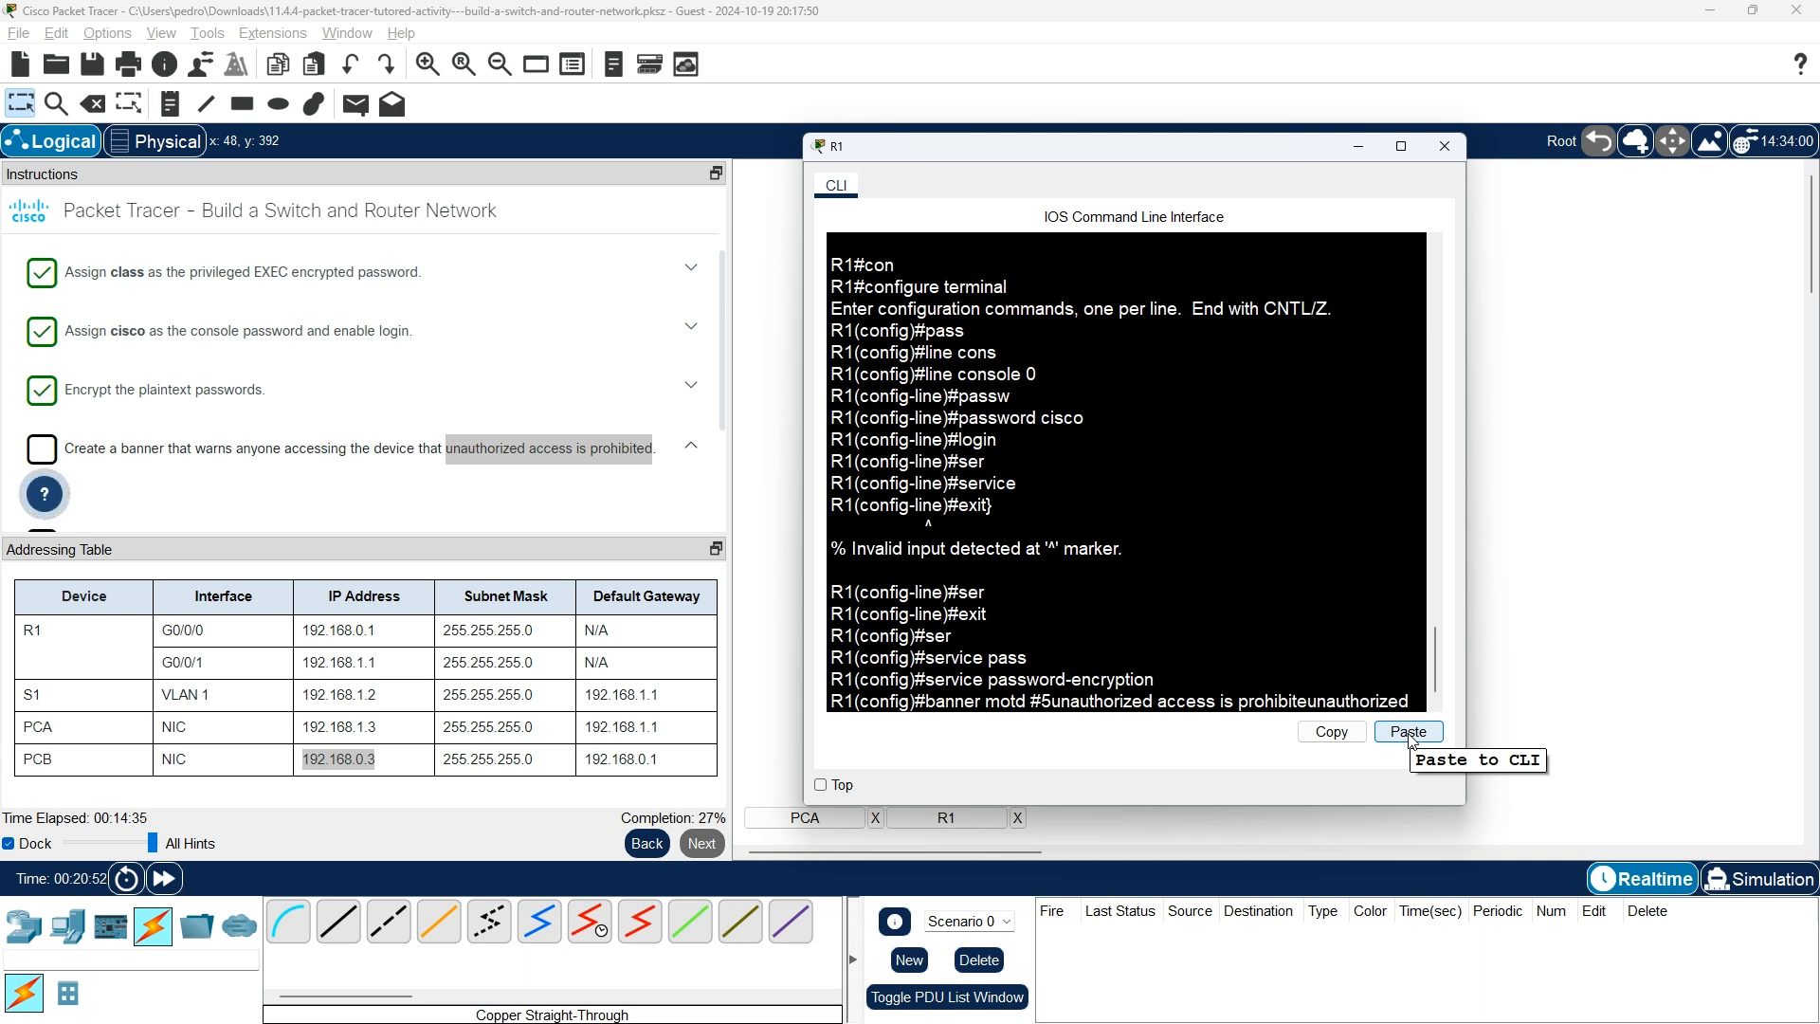
key(BackSpace)
key(BackSpace)
key(BackSpace)
key(BackSpace)
key(BackSpace)
key(Return)
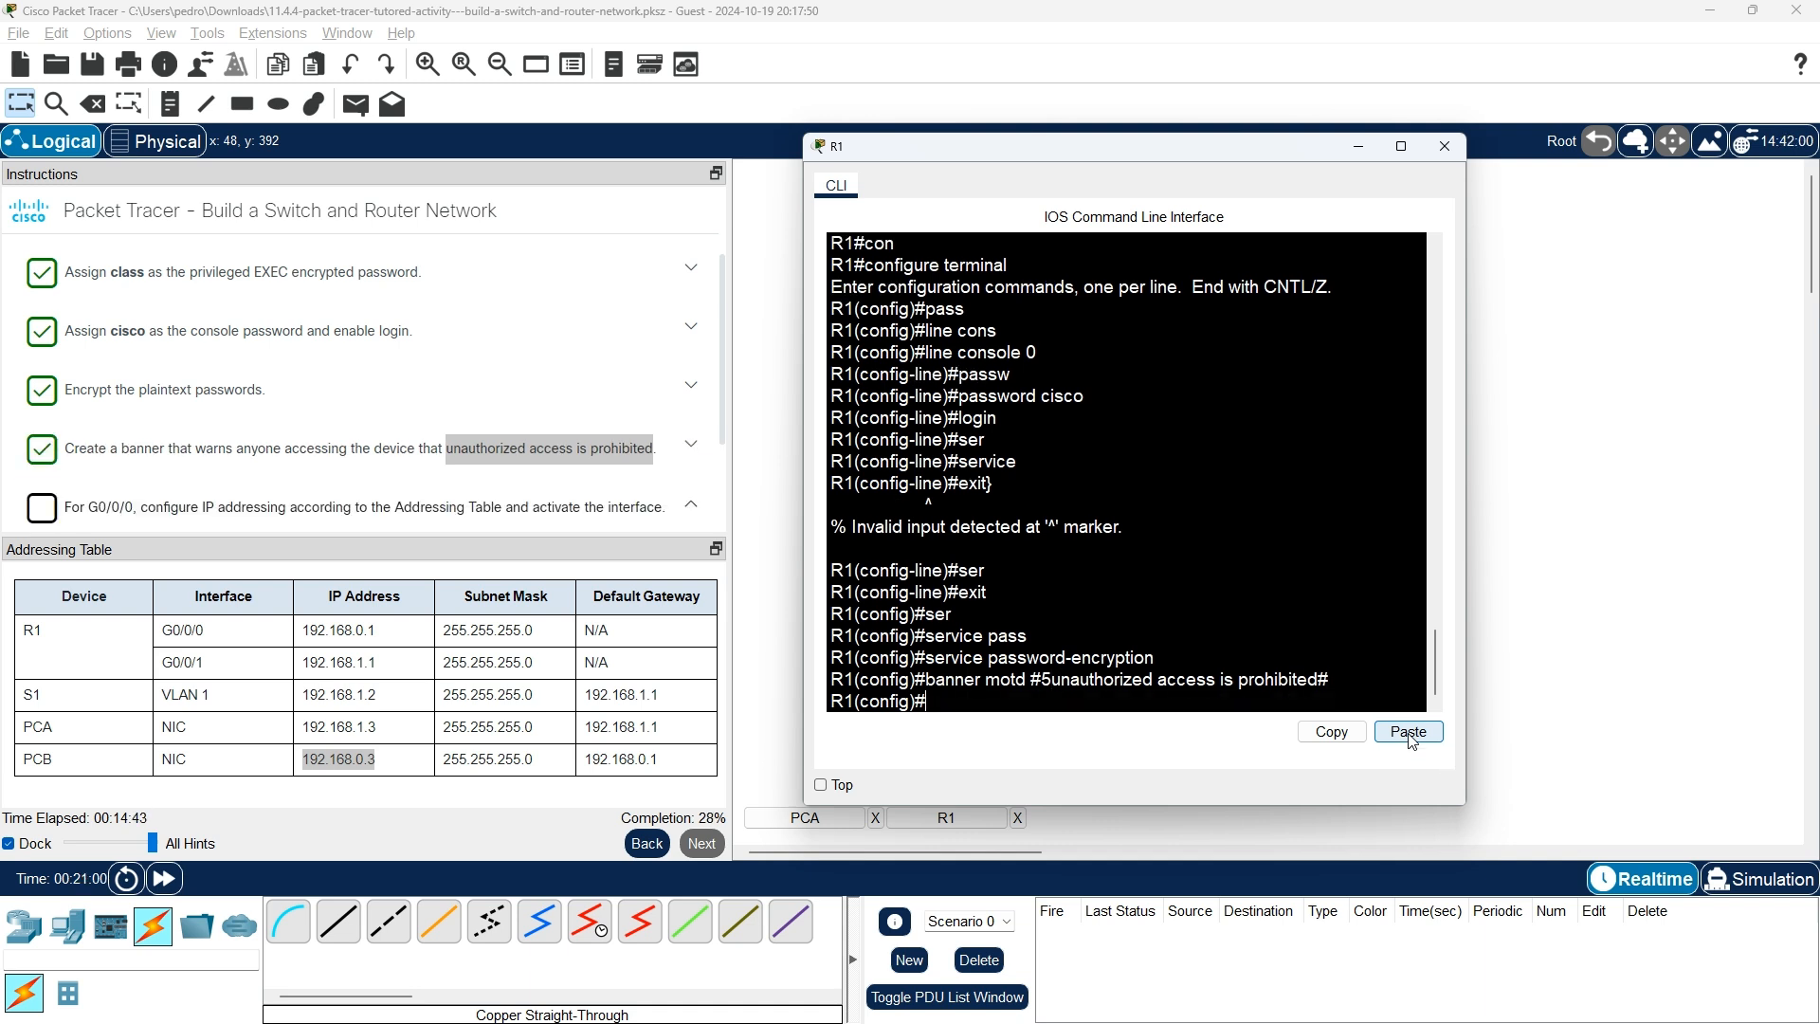
scroll(133, 332, down, 2)
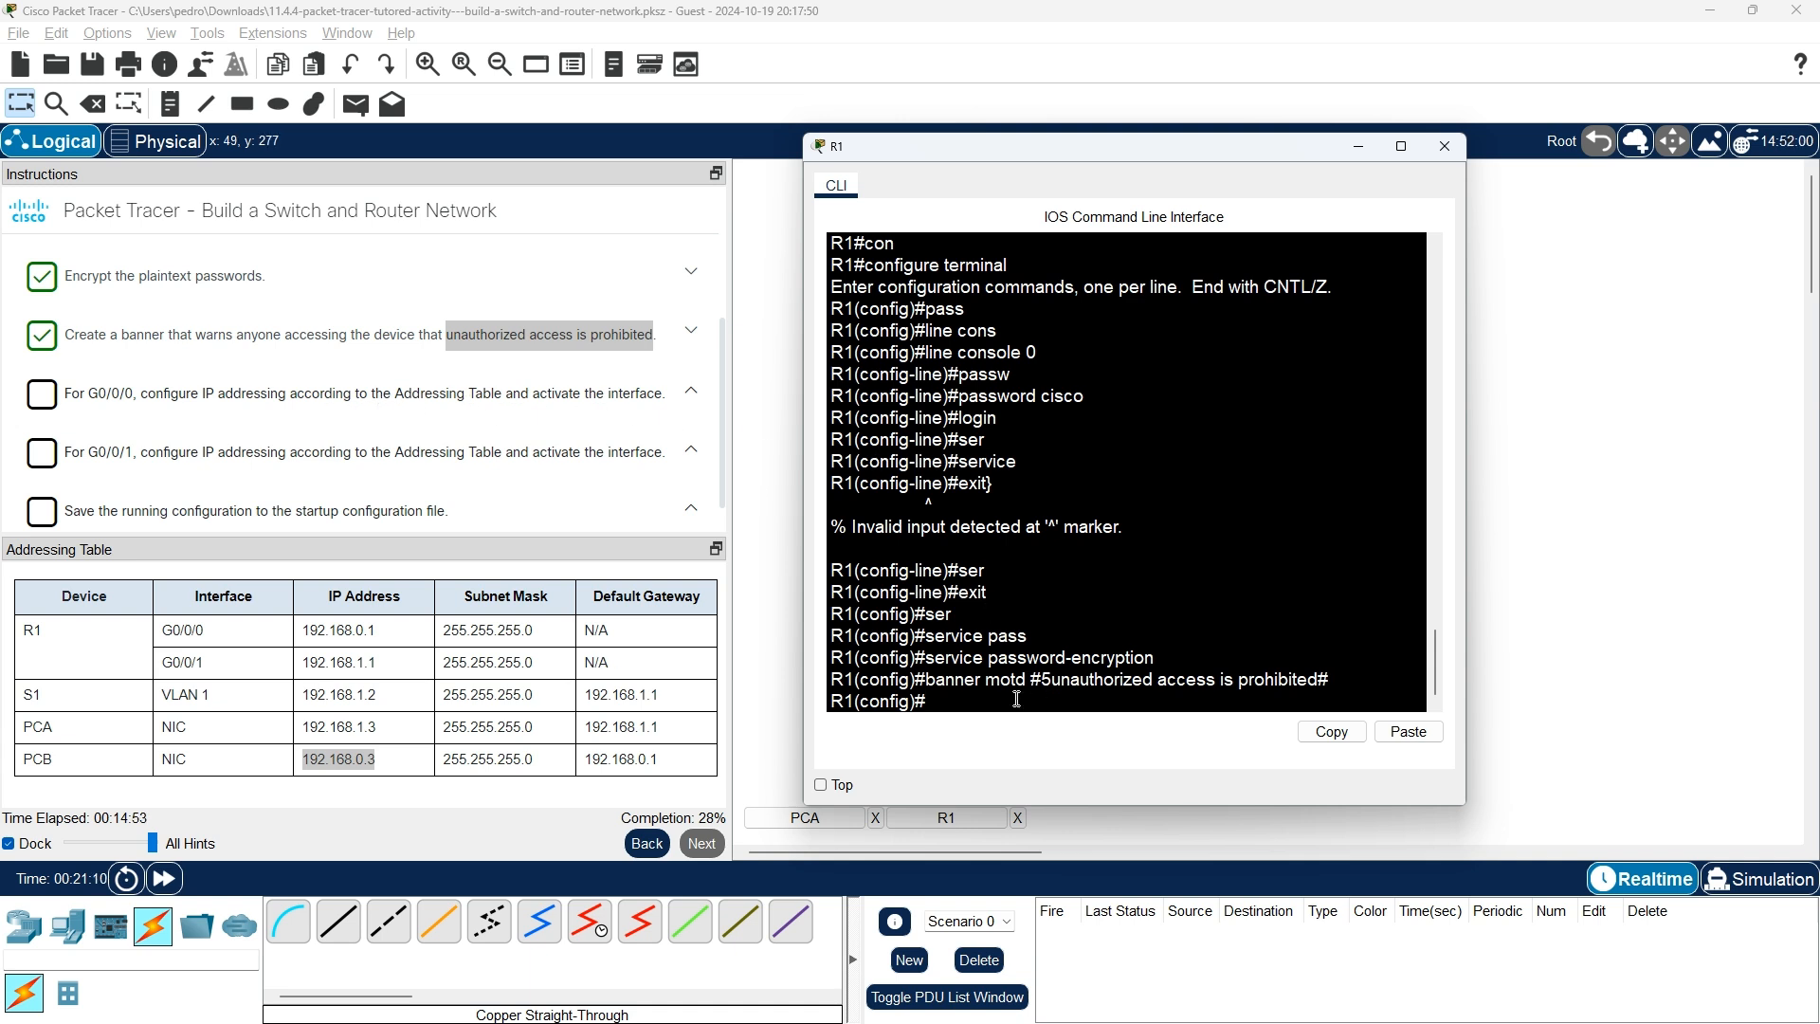
Enter interface configuration mode for R1's GigabitEthernet0/0/0 with a Tab-completed 'interface g0/0/0'.
text(t)
key(Tab)
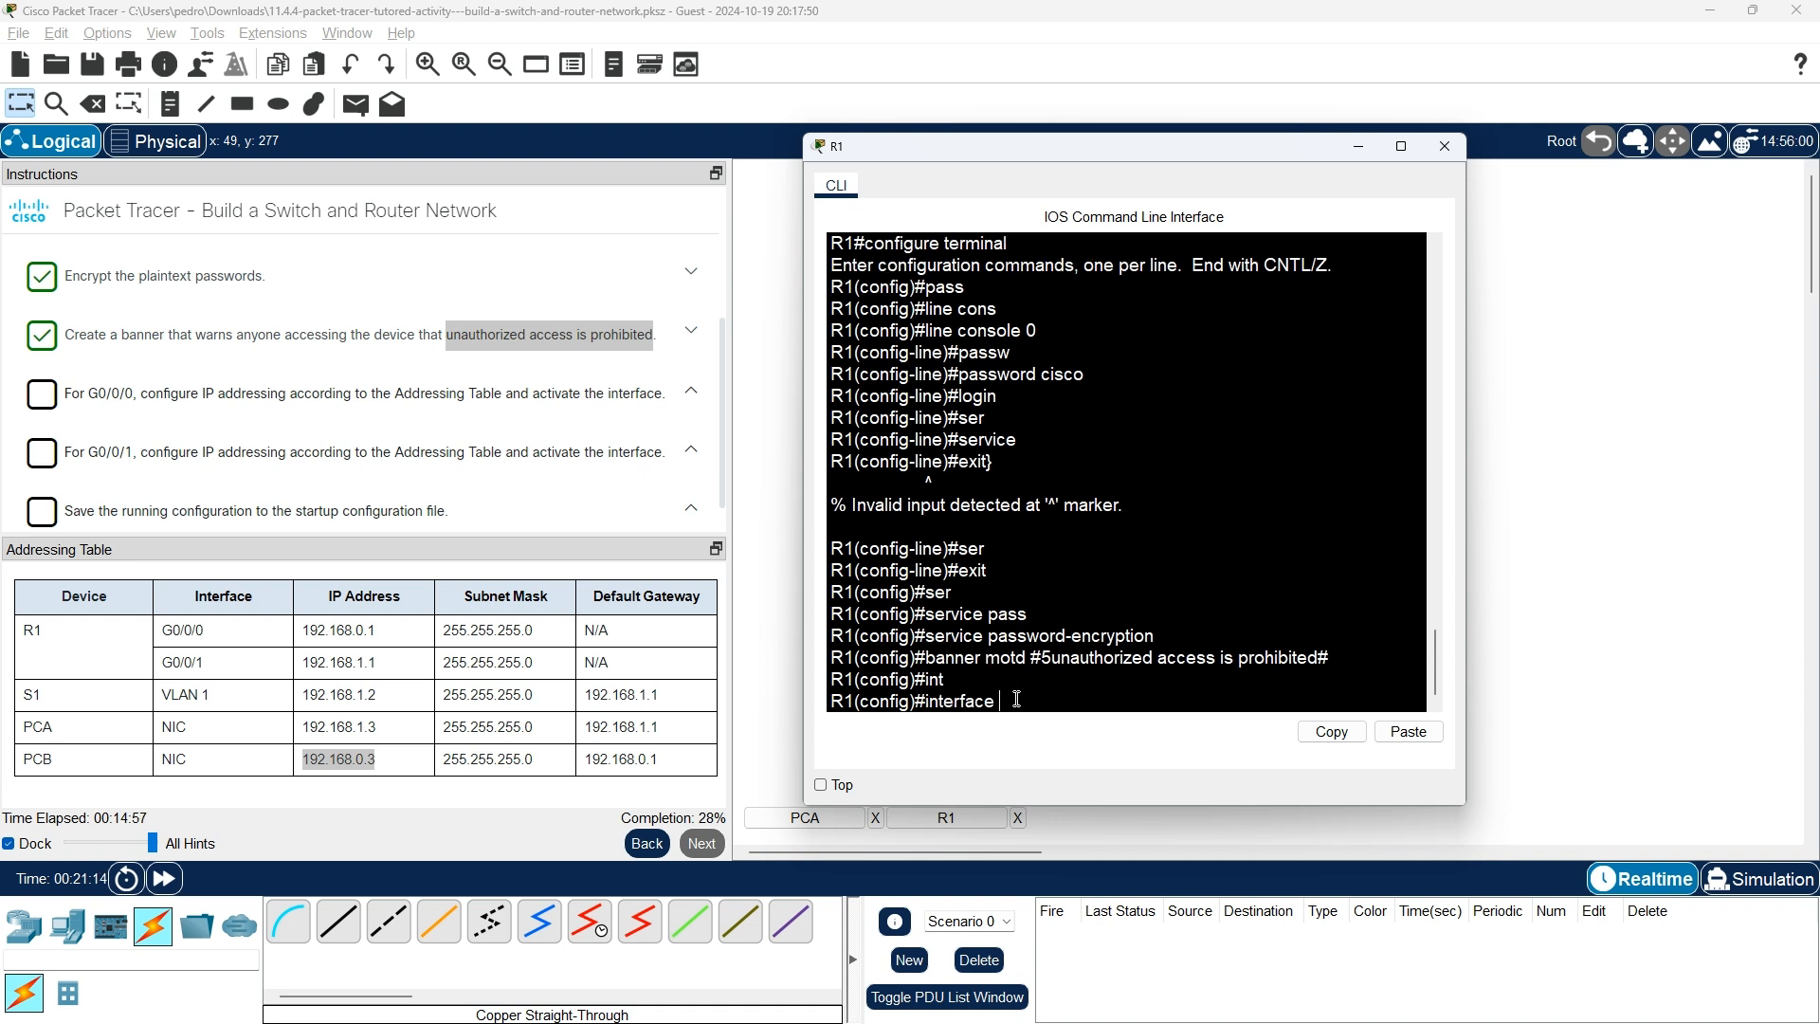
text(g)
text( 0)
key(Tab)
text(/0)
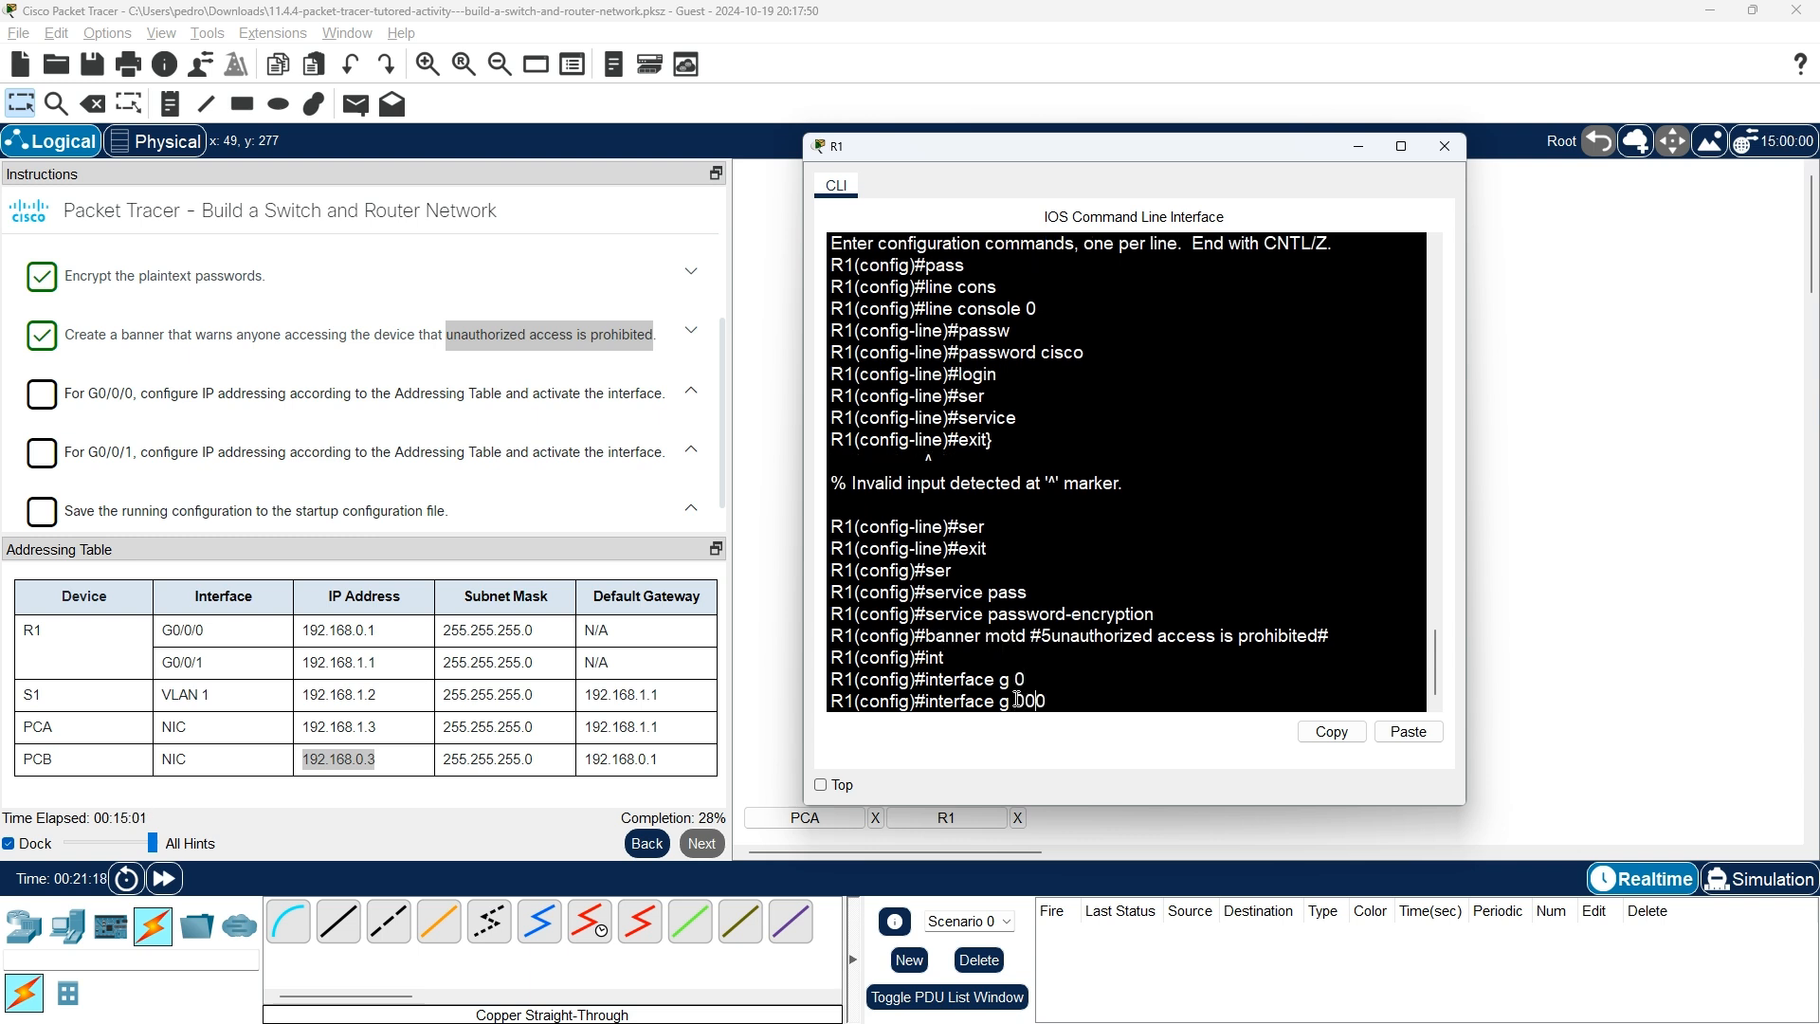
text(/)
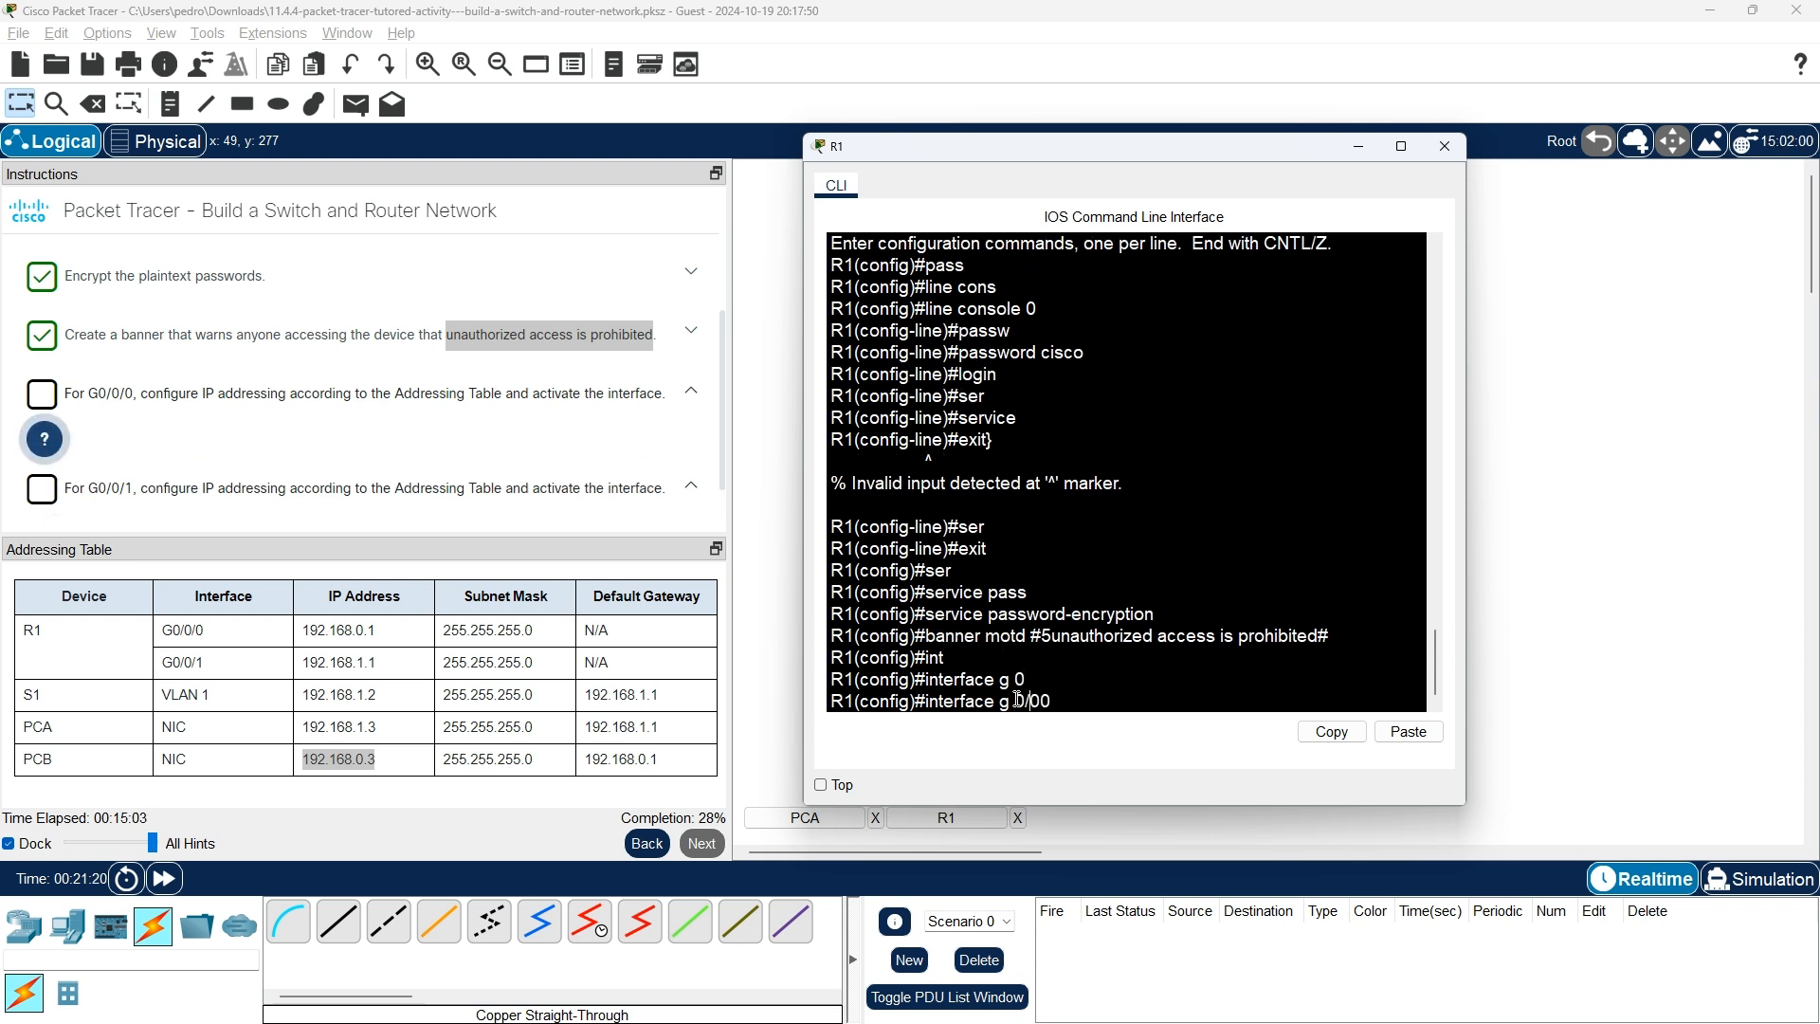
text(/)
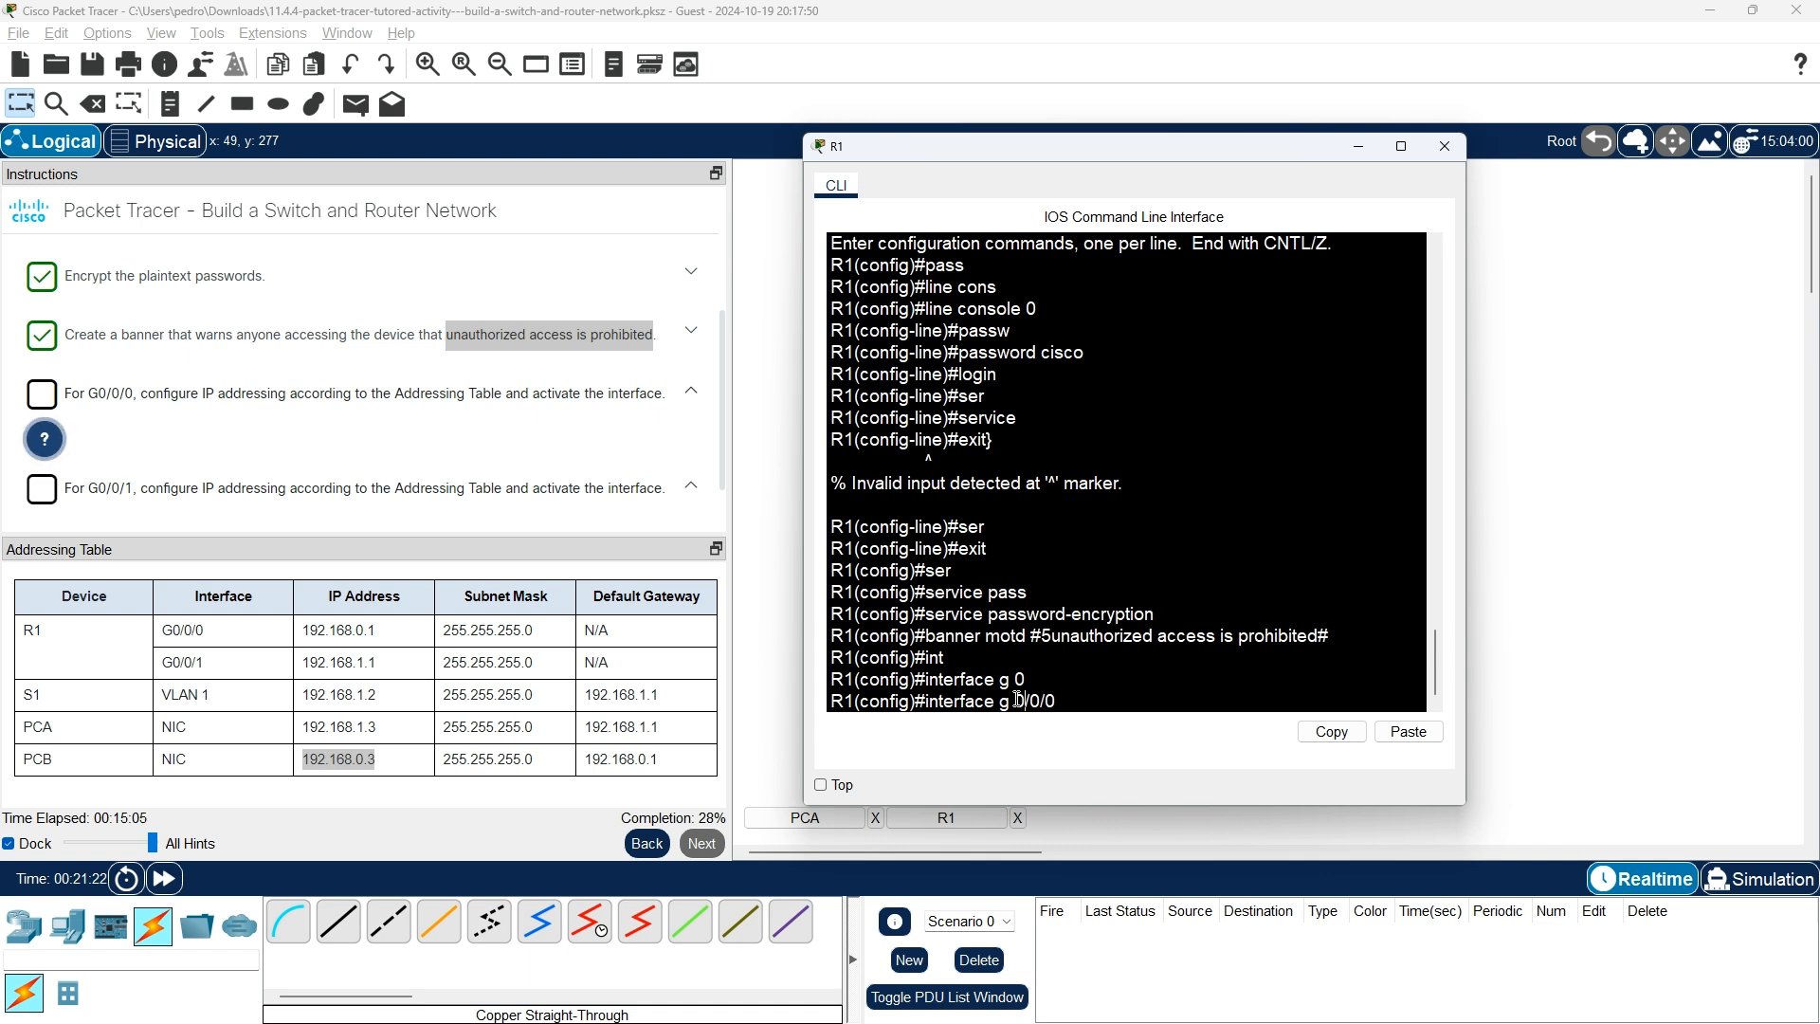
key(Tab)
key(Return)
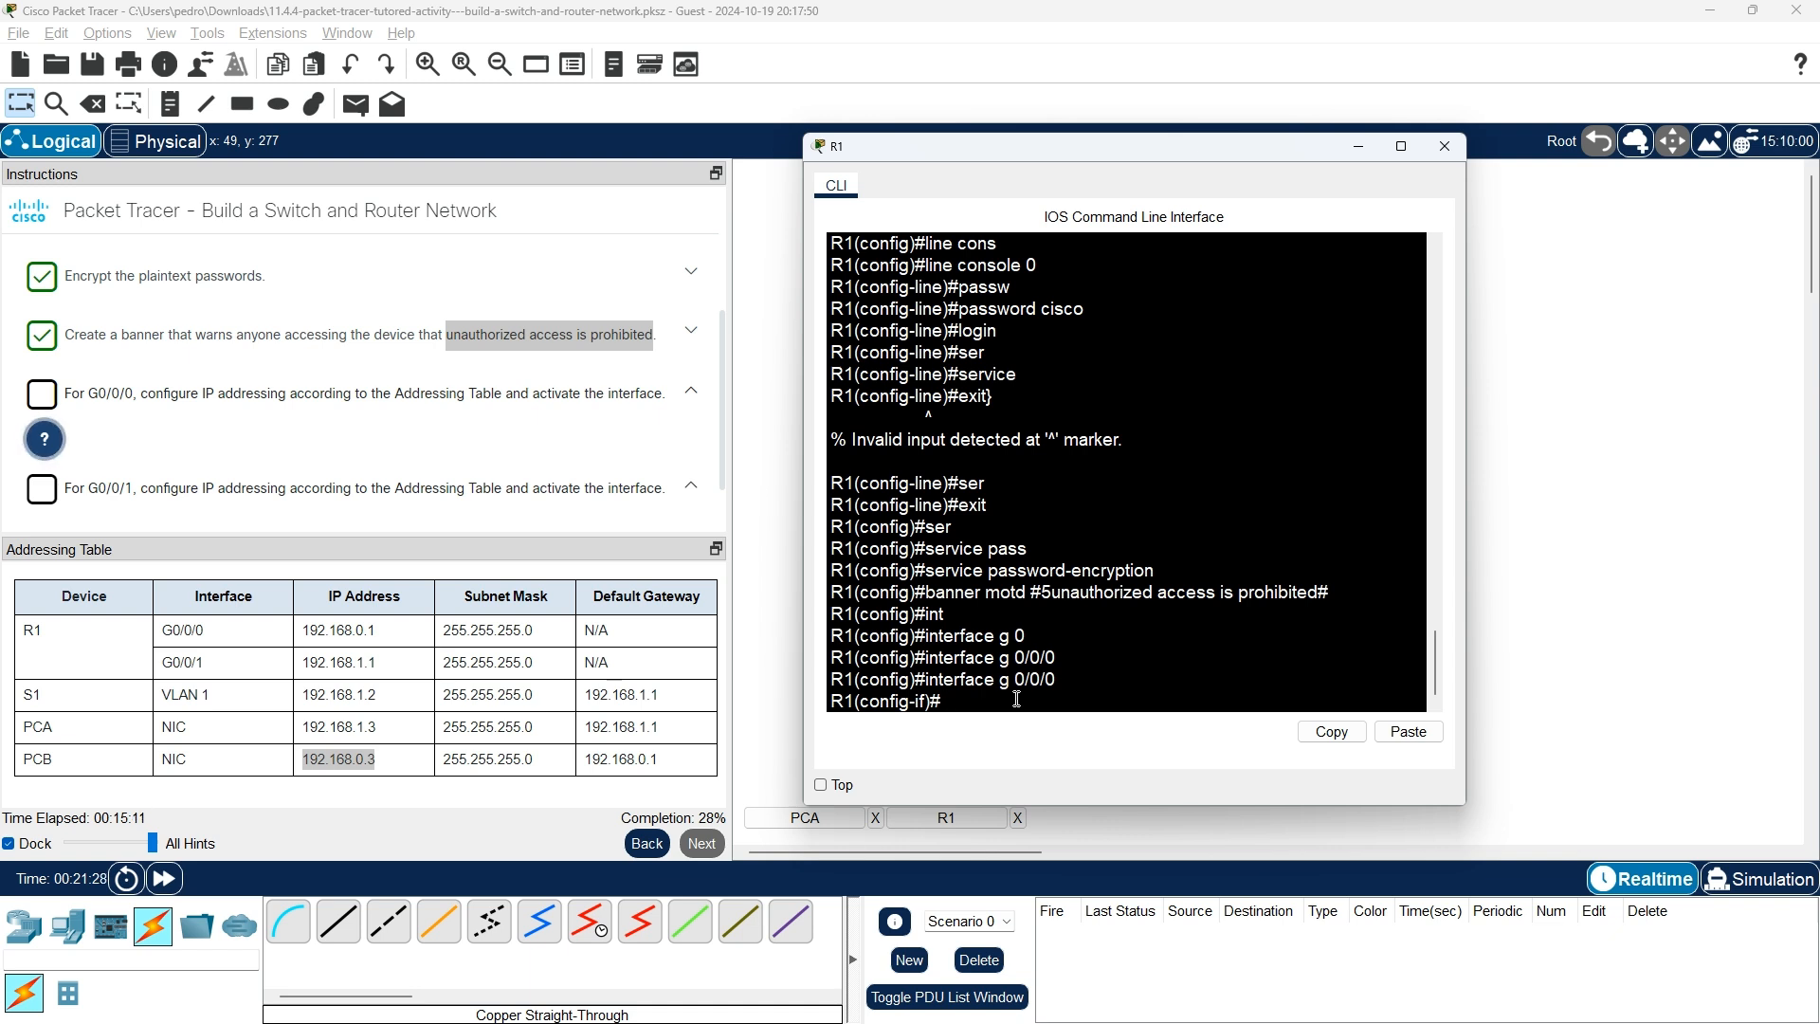
text(ip)
key(BackSpace)
key(BackSpace)
Reveal the G0/0/0 task hint showing ip address 192.168.0.1 255.255.255.0, then return to R1's CLI.
click(44, 442)
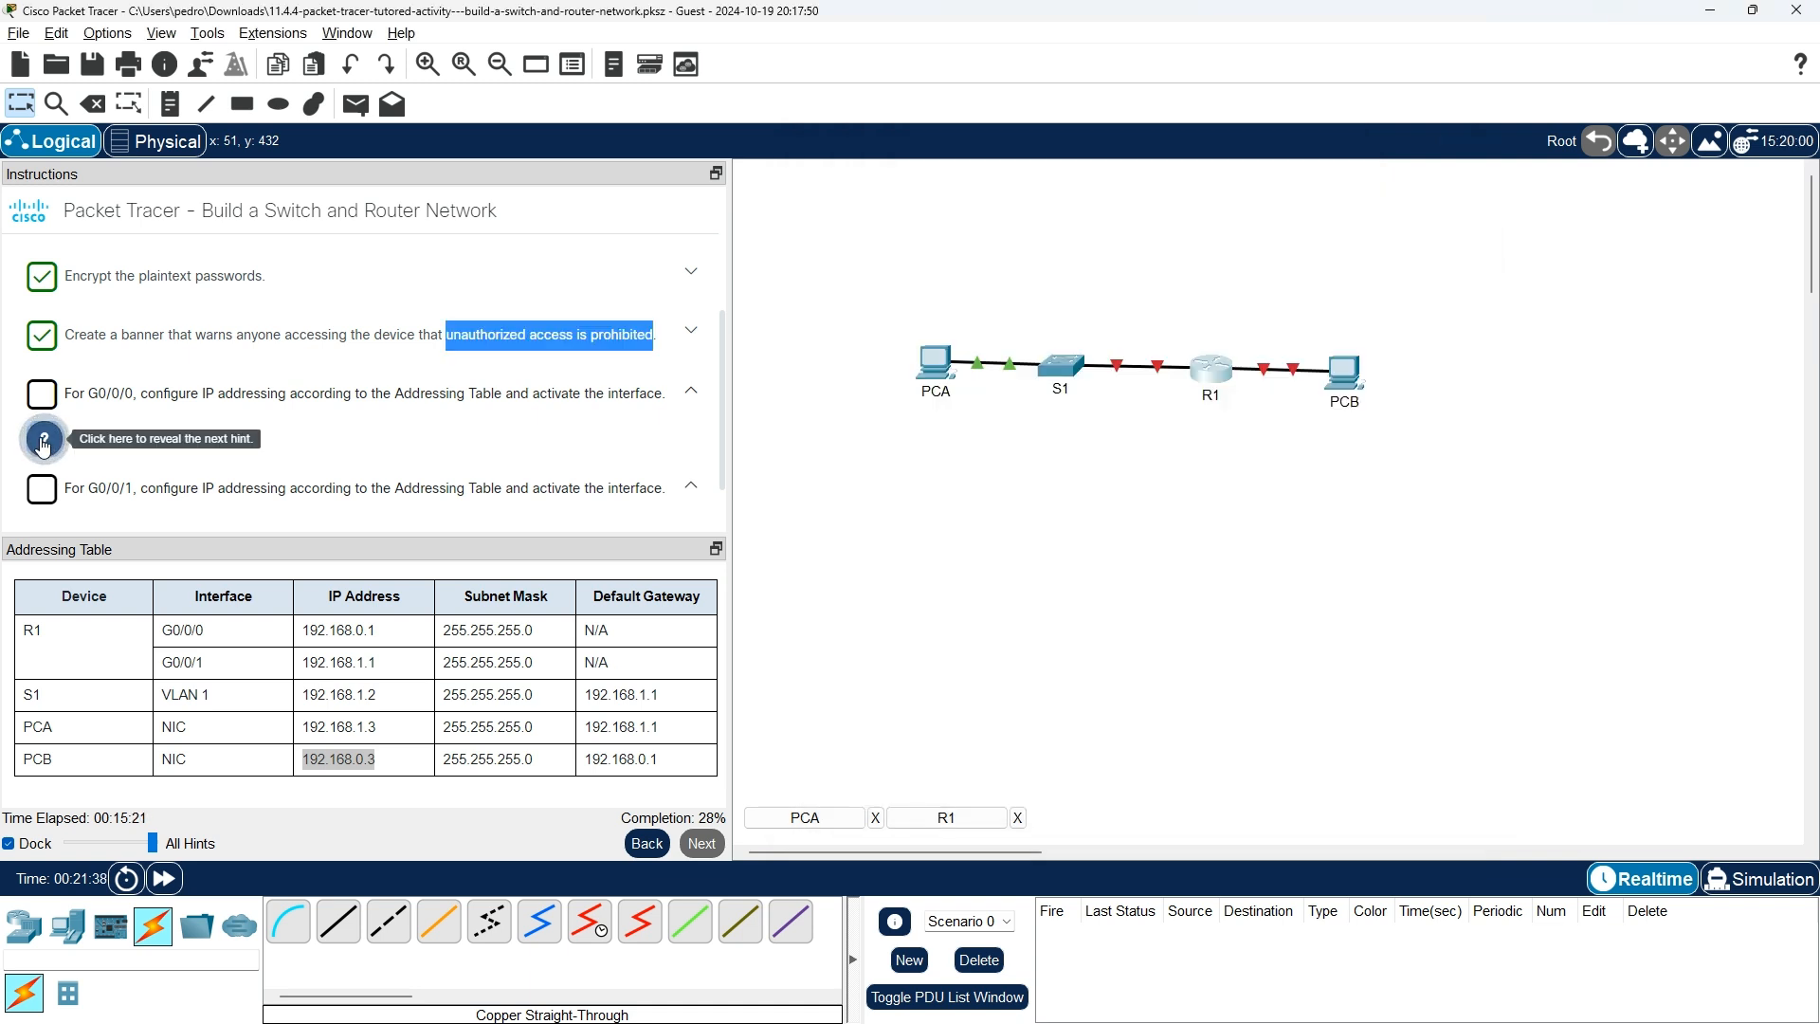
click(611, 343)
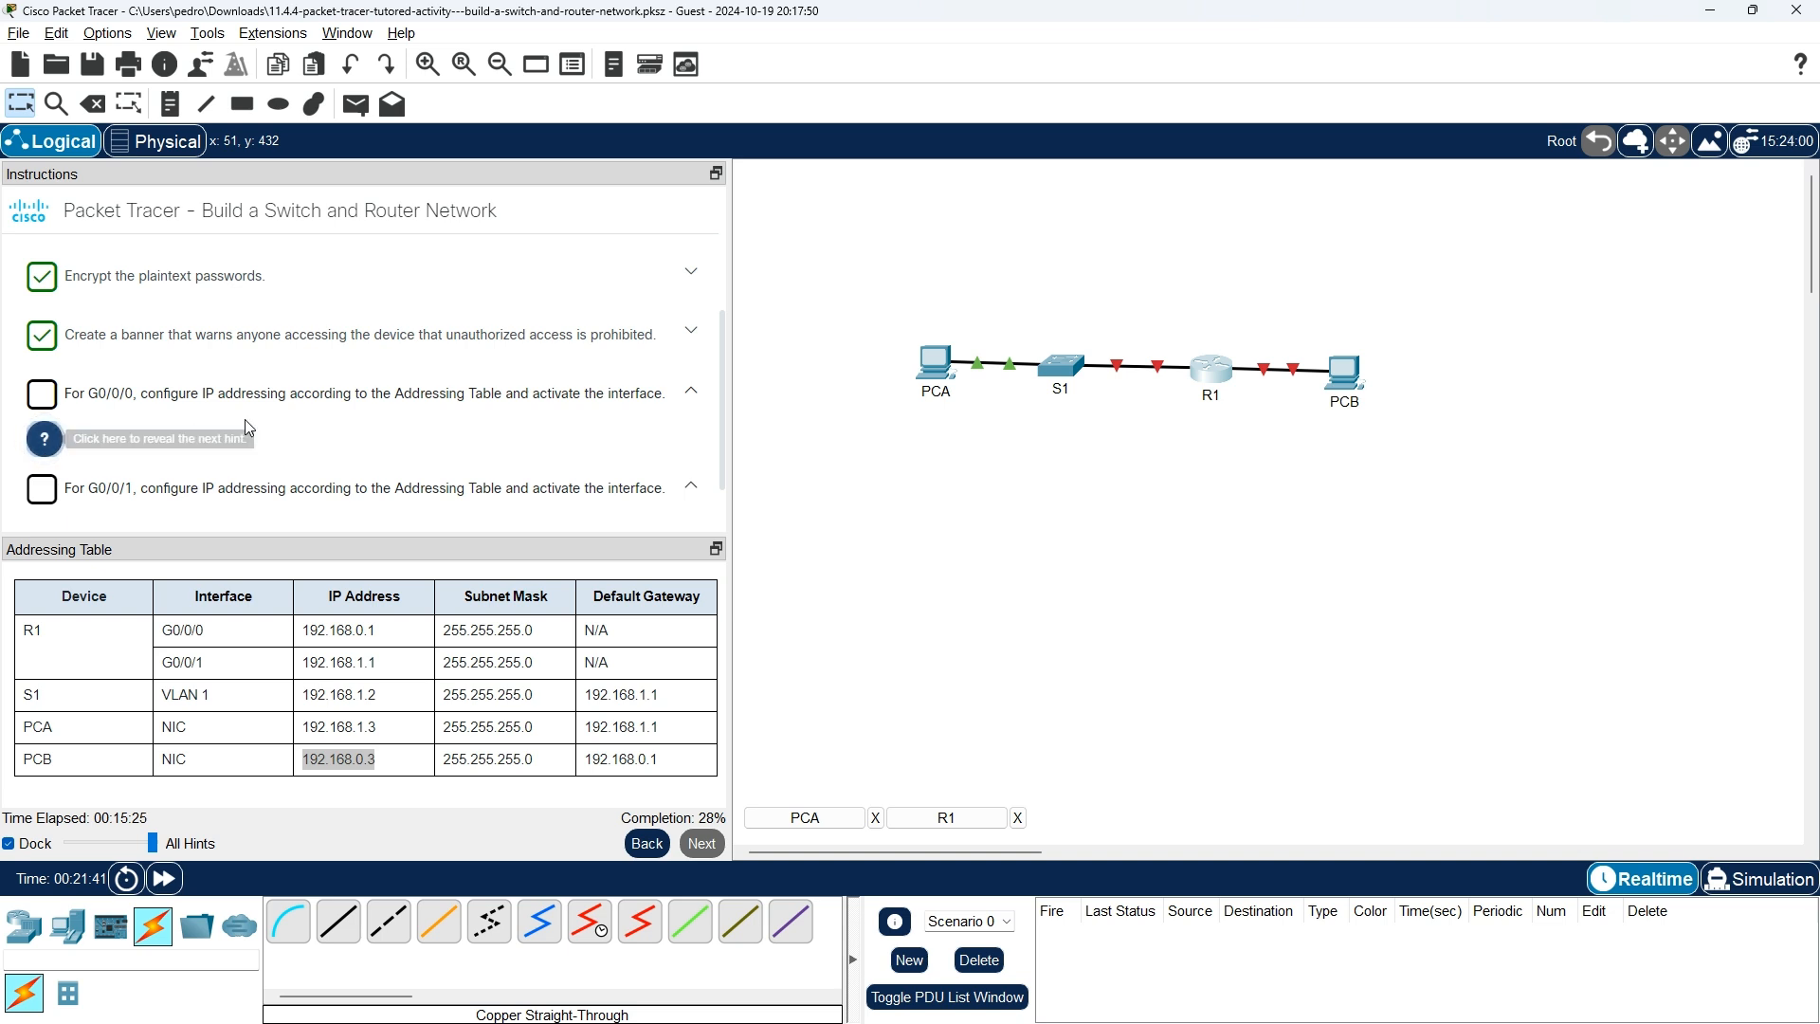
scroll(52, 422, down, 1)
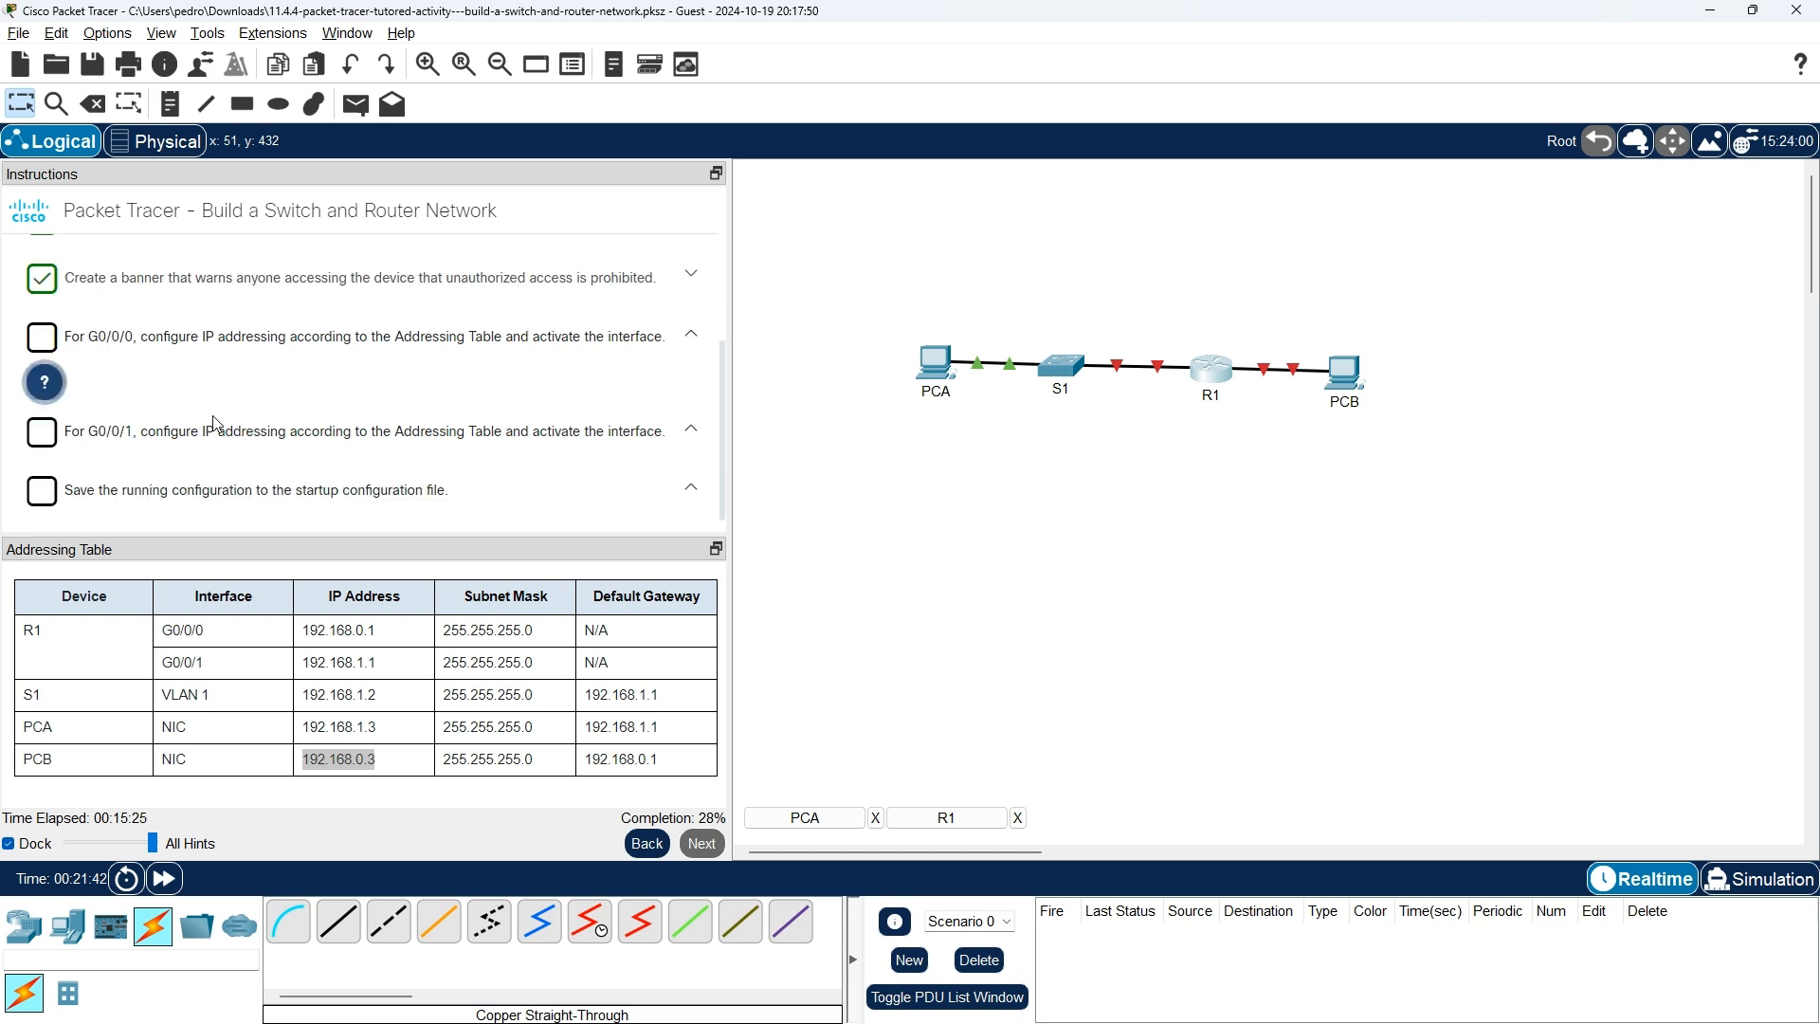
click(52, 391)
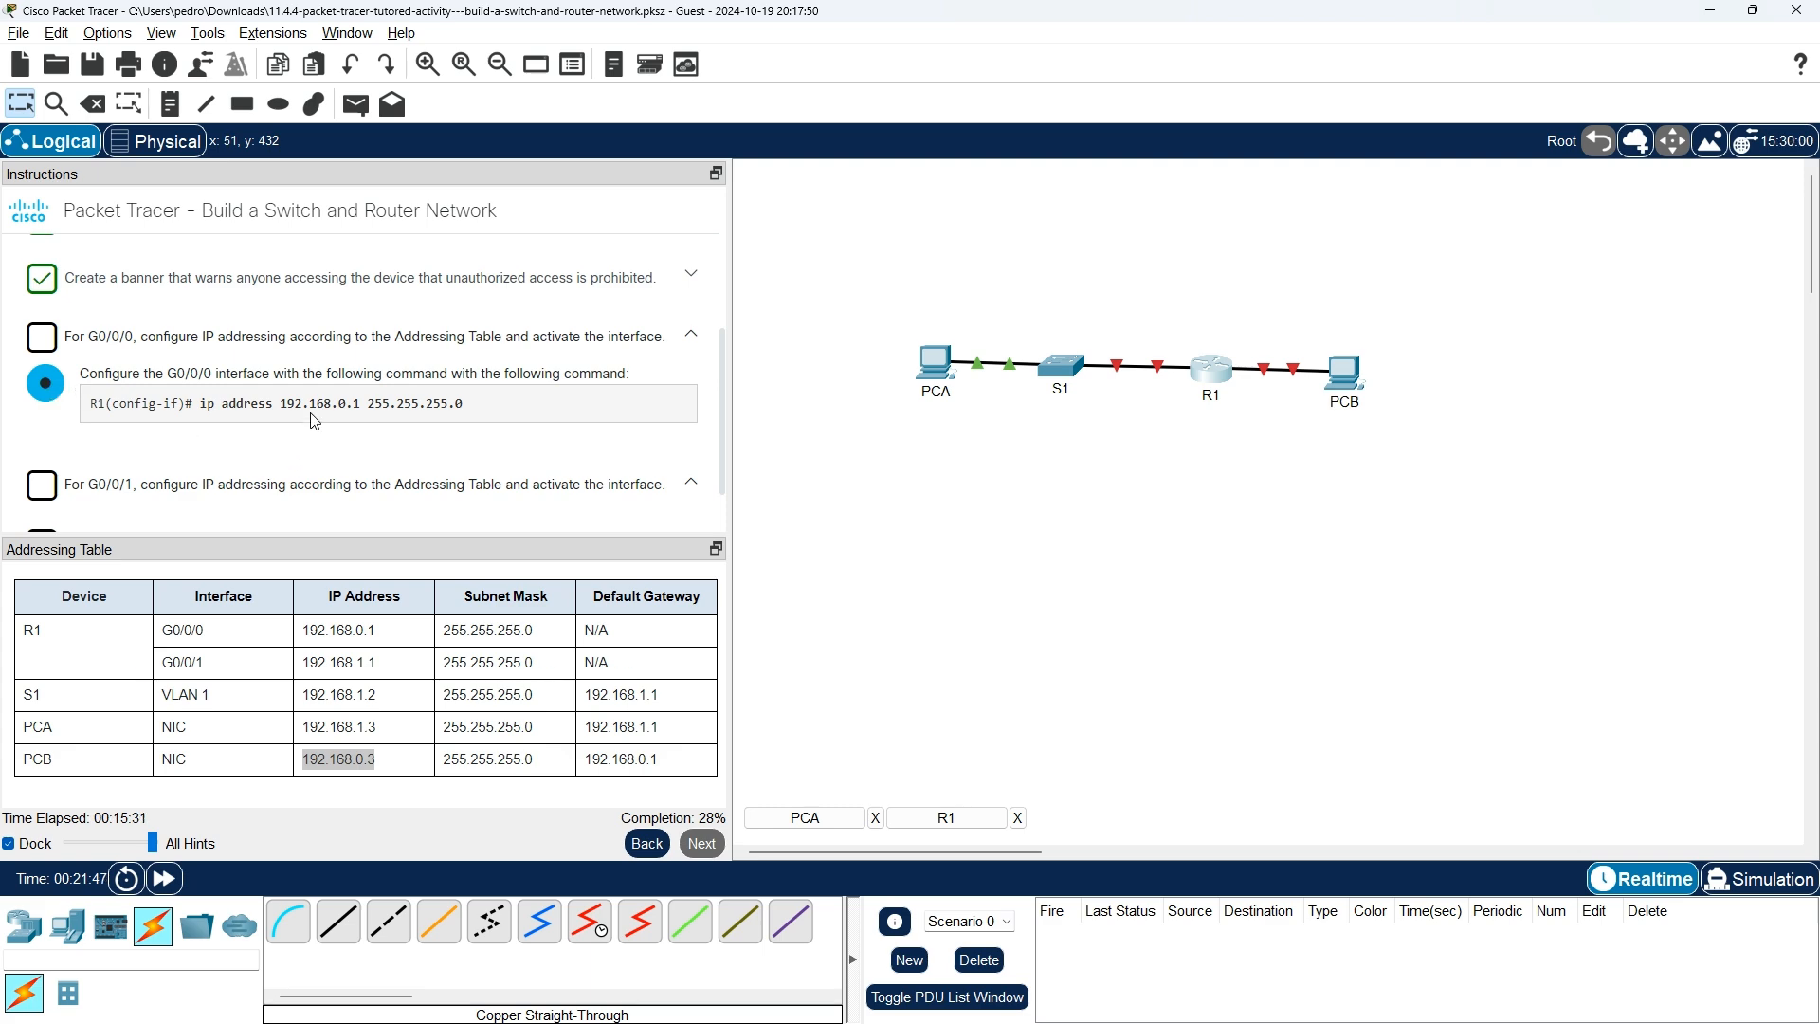
key(alt+Tab)
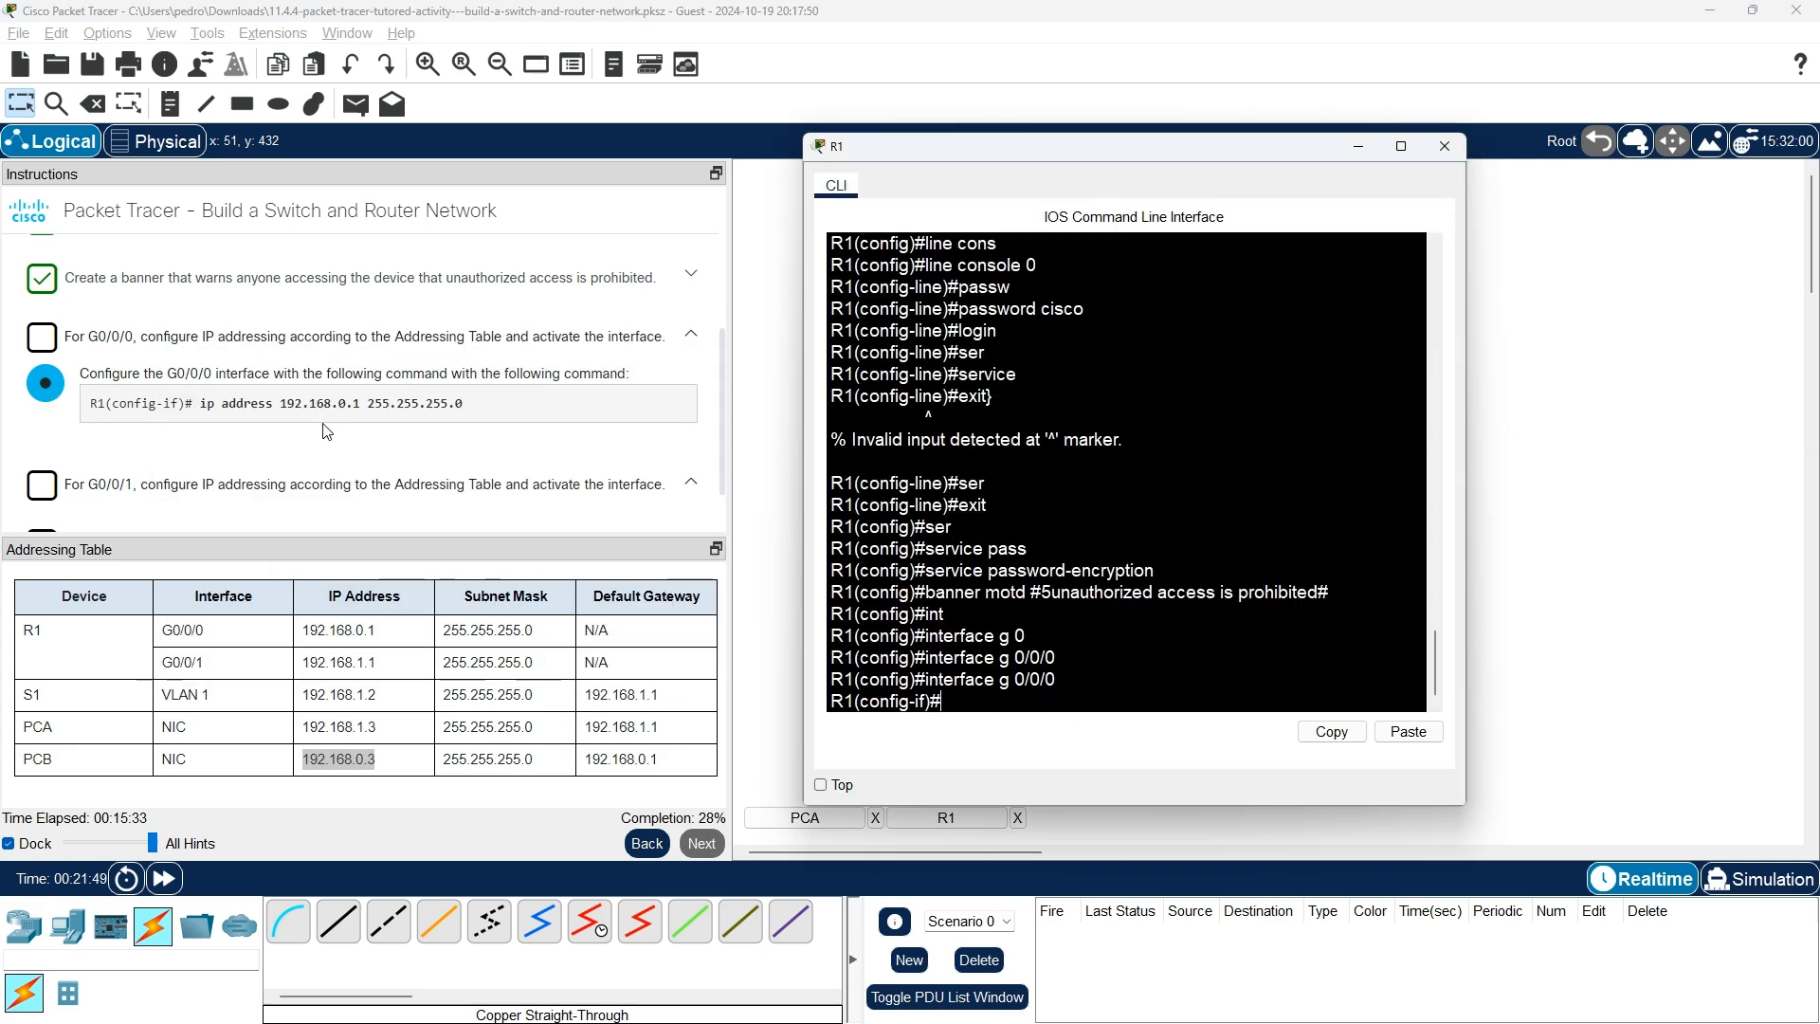
Assign G0/0/0 the address 192.168.0.1 with mask 255.255.255.0.
text(ip address)
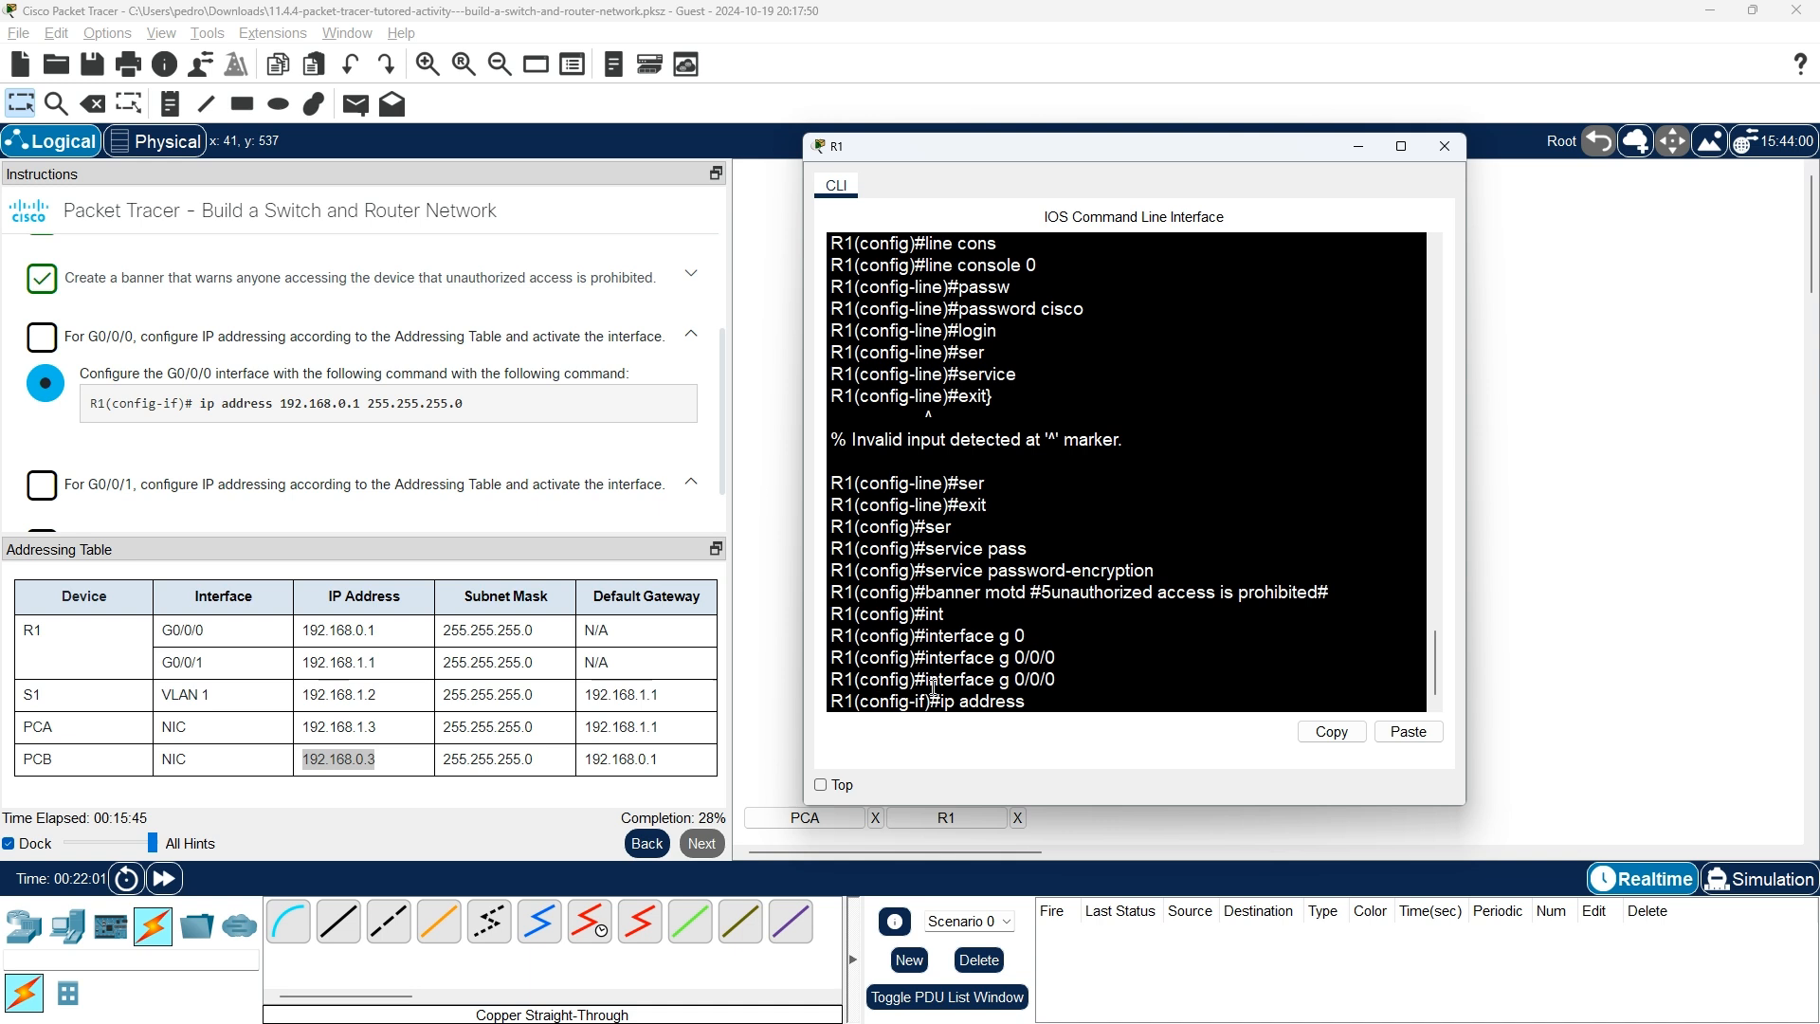
text(192)
text(.136)
key(BackSpace)
key(BackSpace)
text(68.0.1)
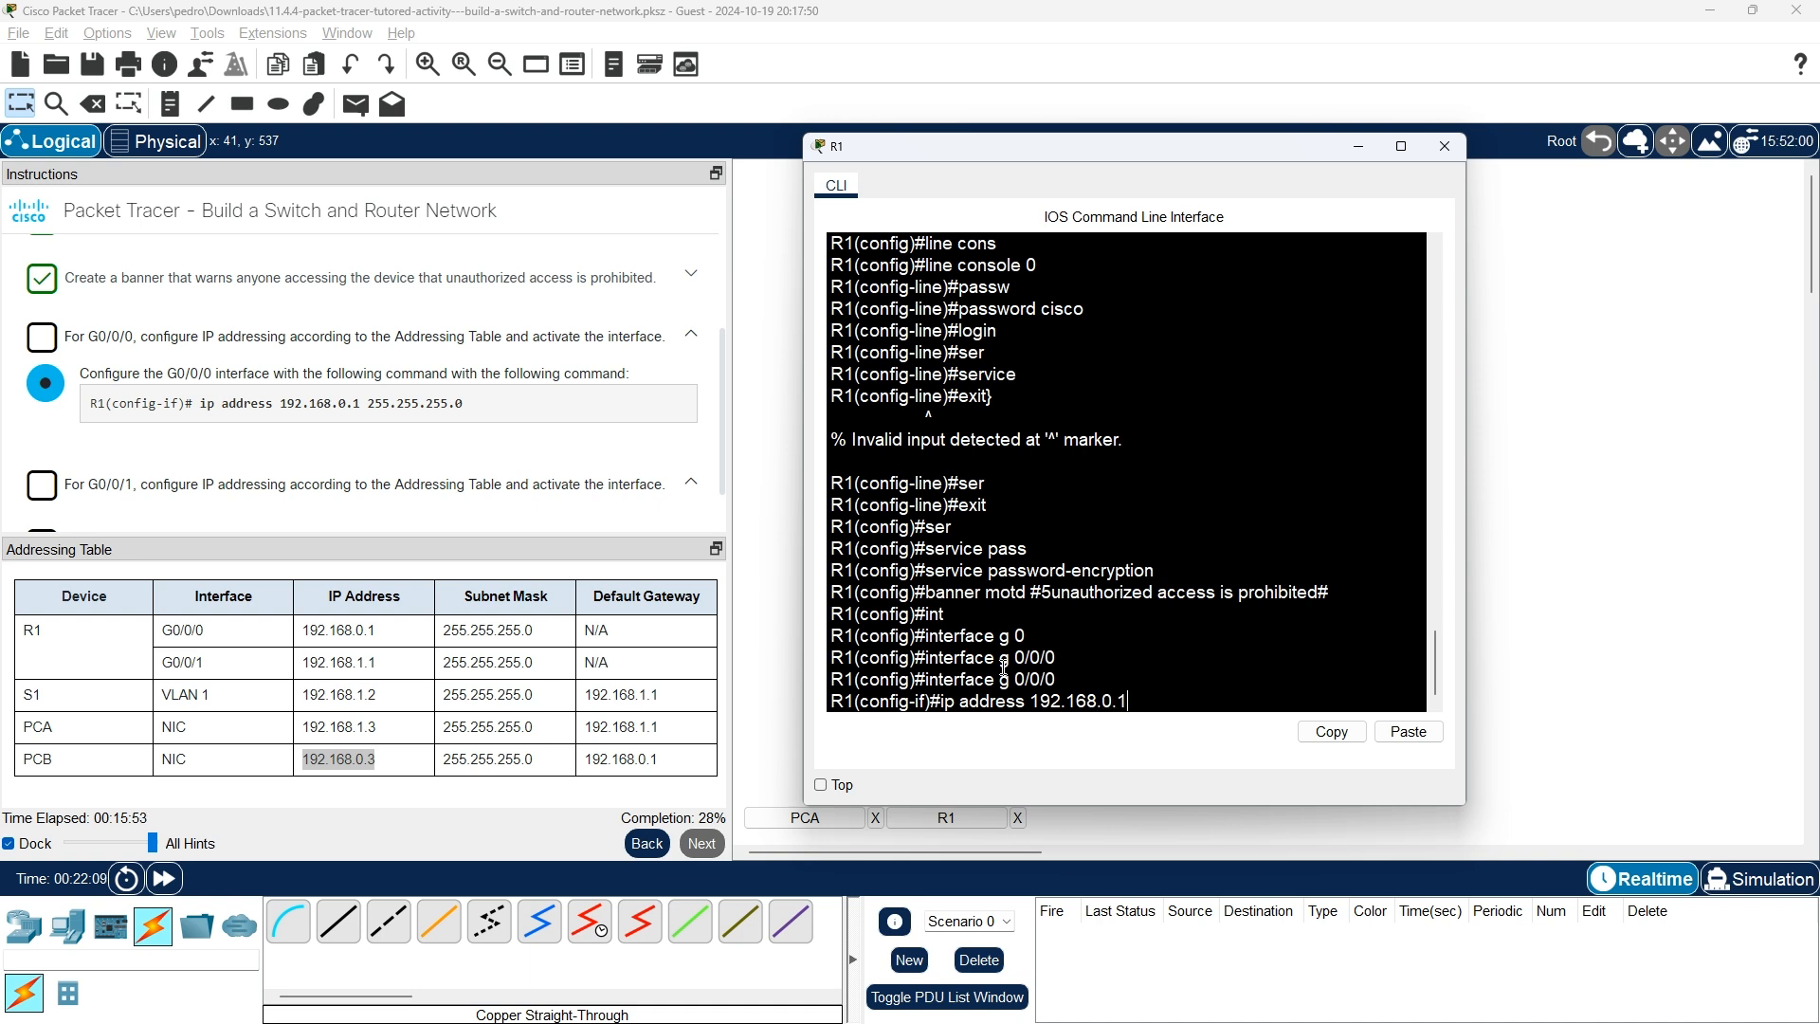
text( 255.255.255.0)
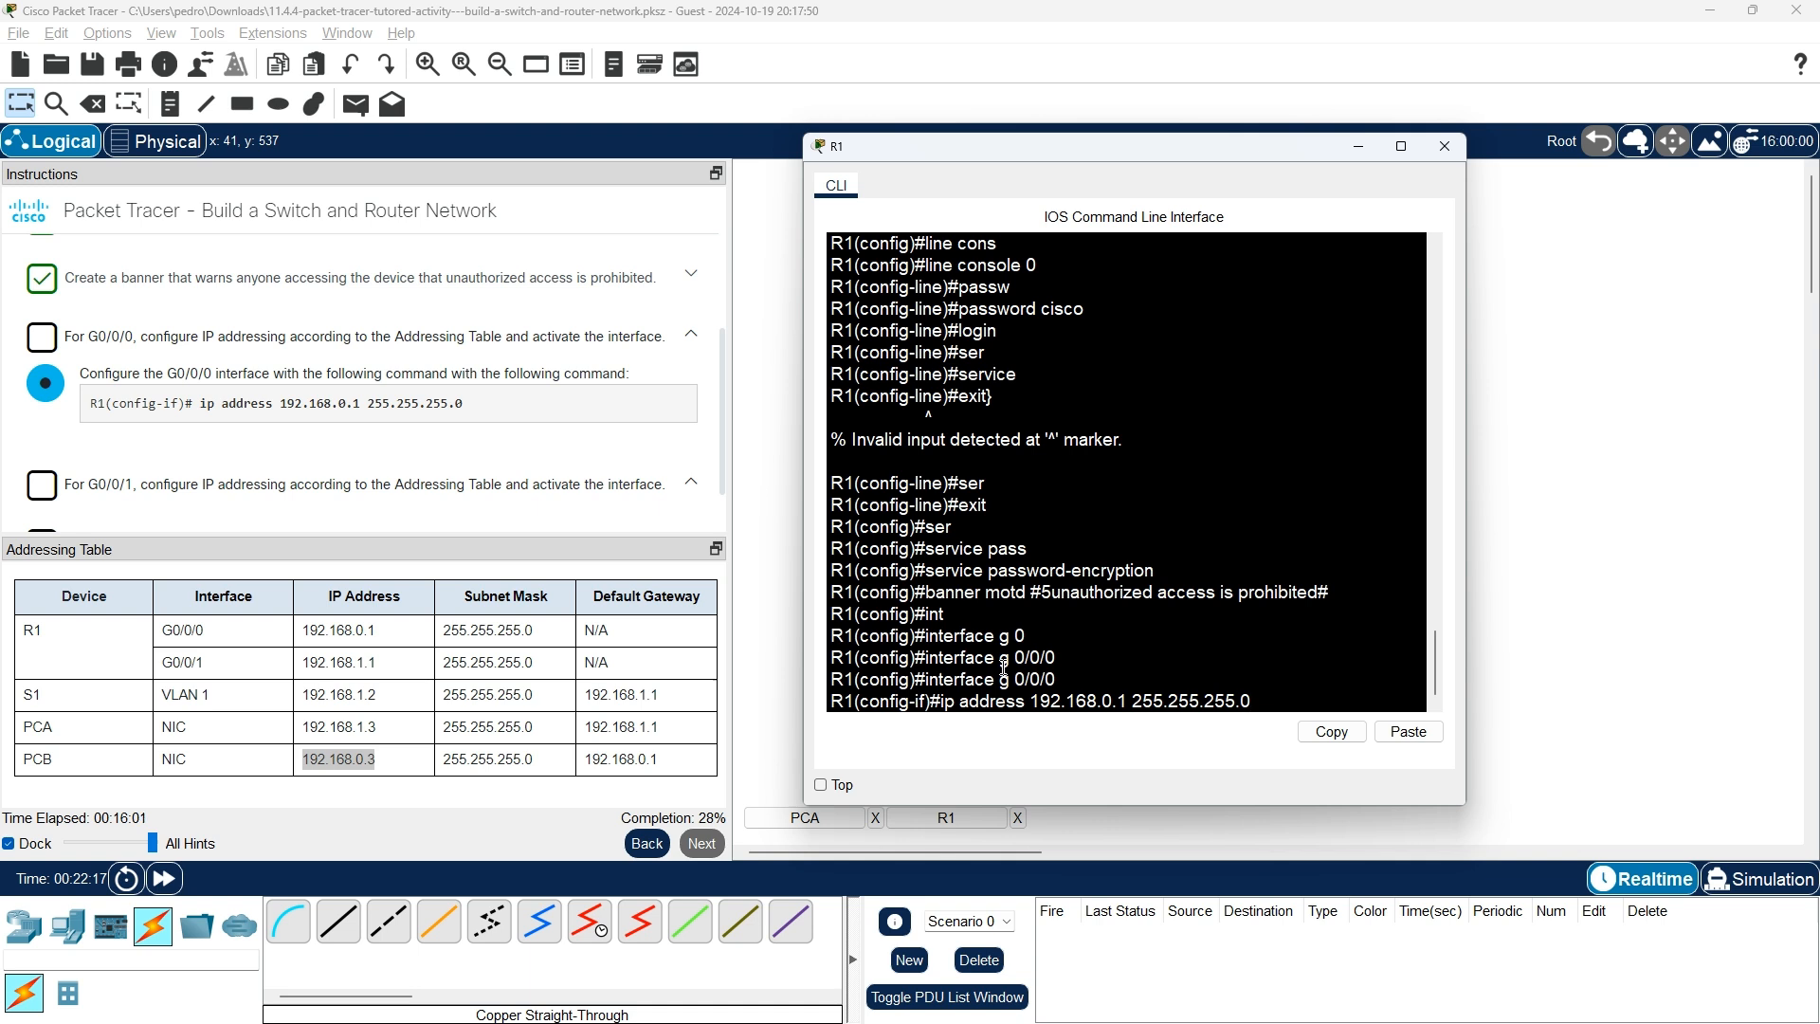
key(Return)
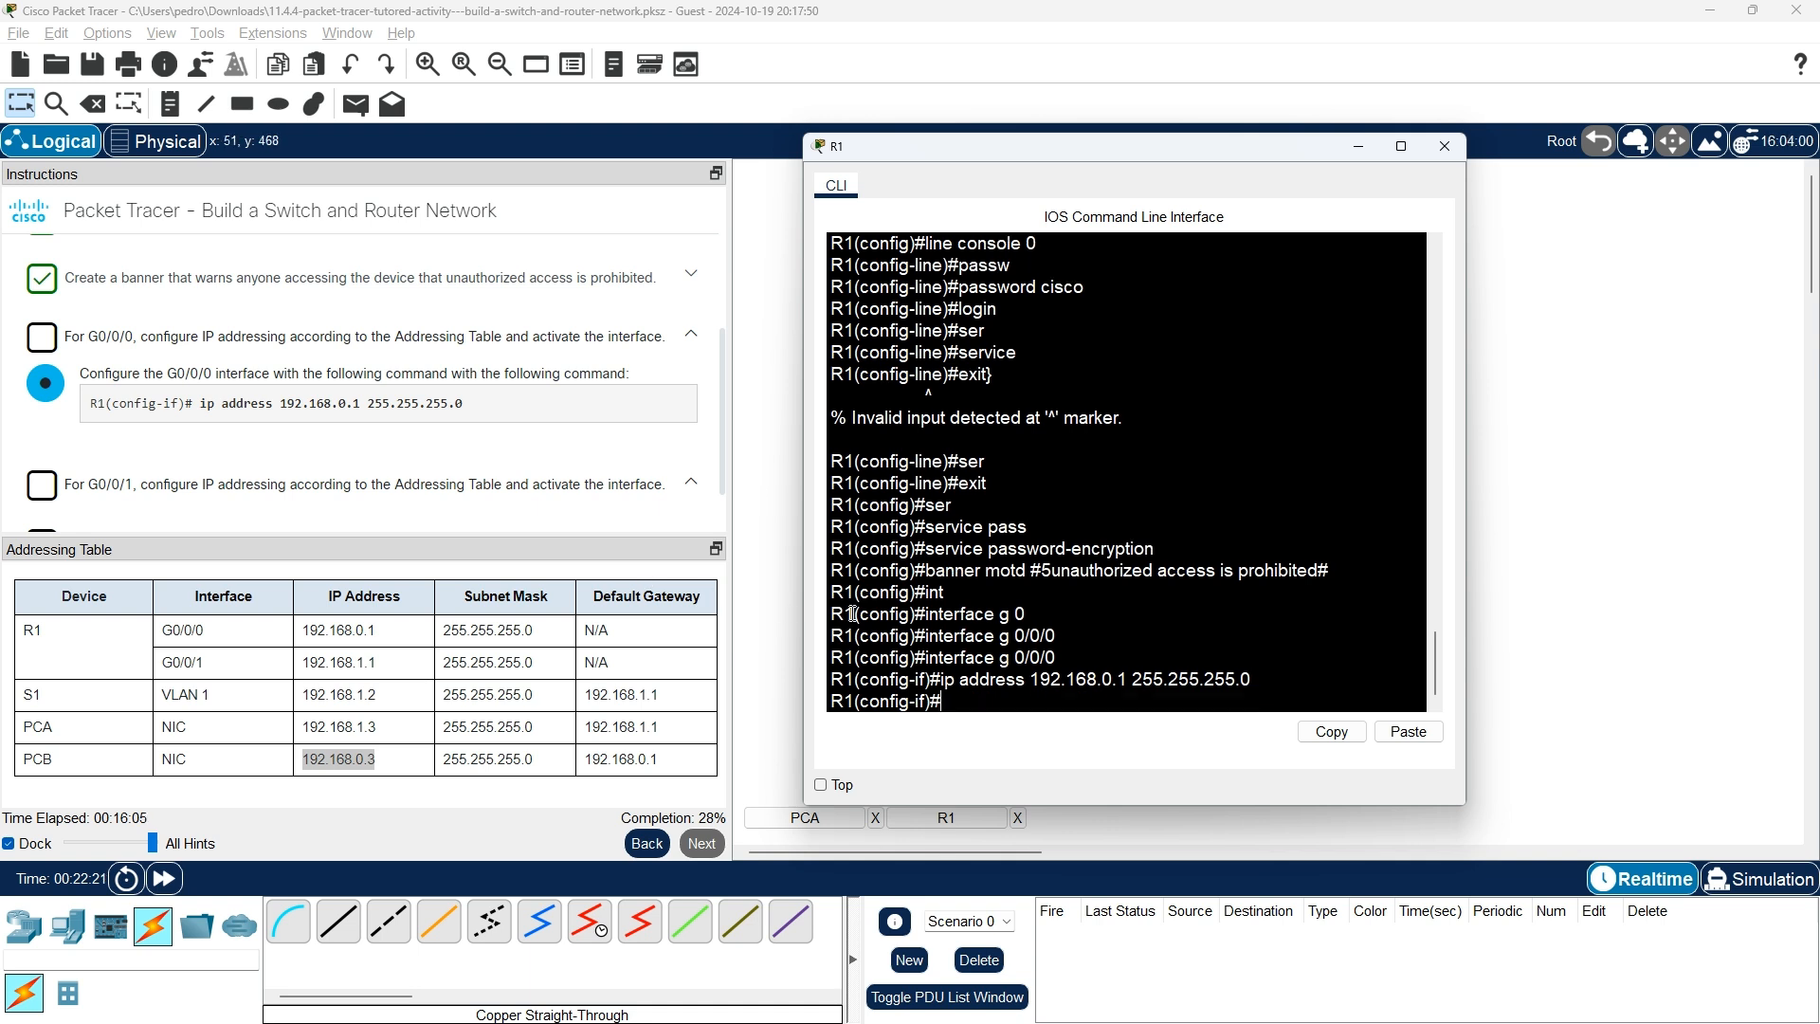
Recheck the G0/0/0 step and its hint in the instructions, then return to R1's CLI.
click(33, 398)
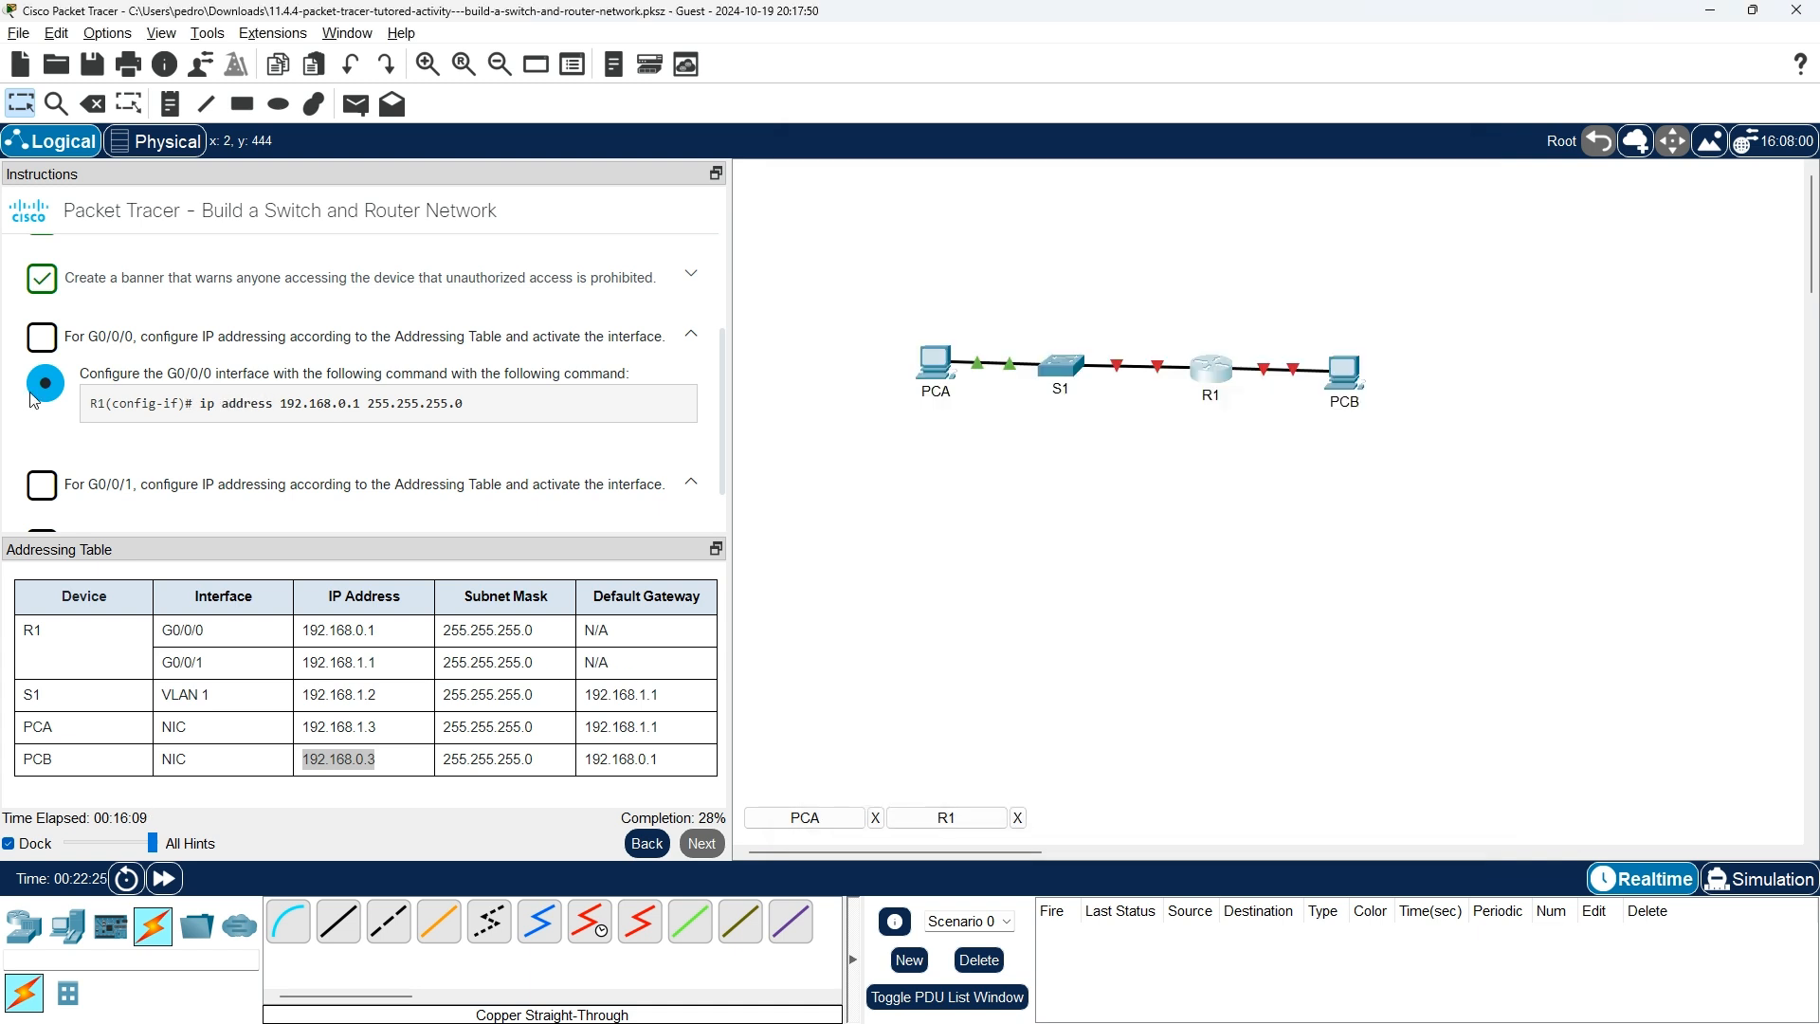
click(695, 338)
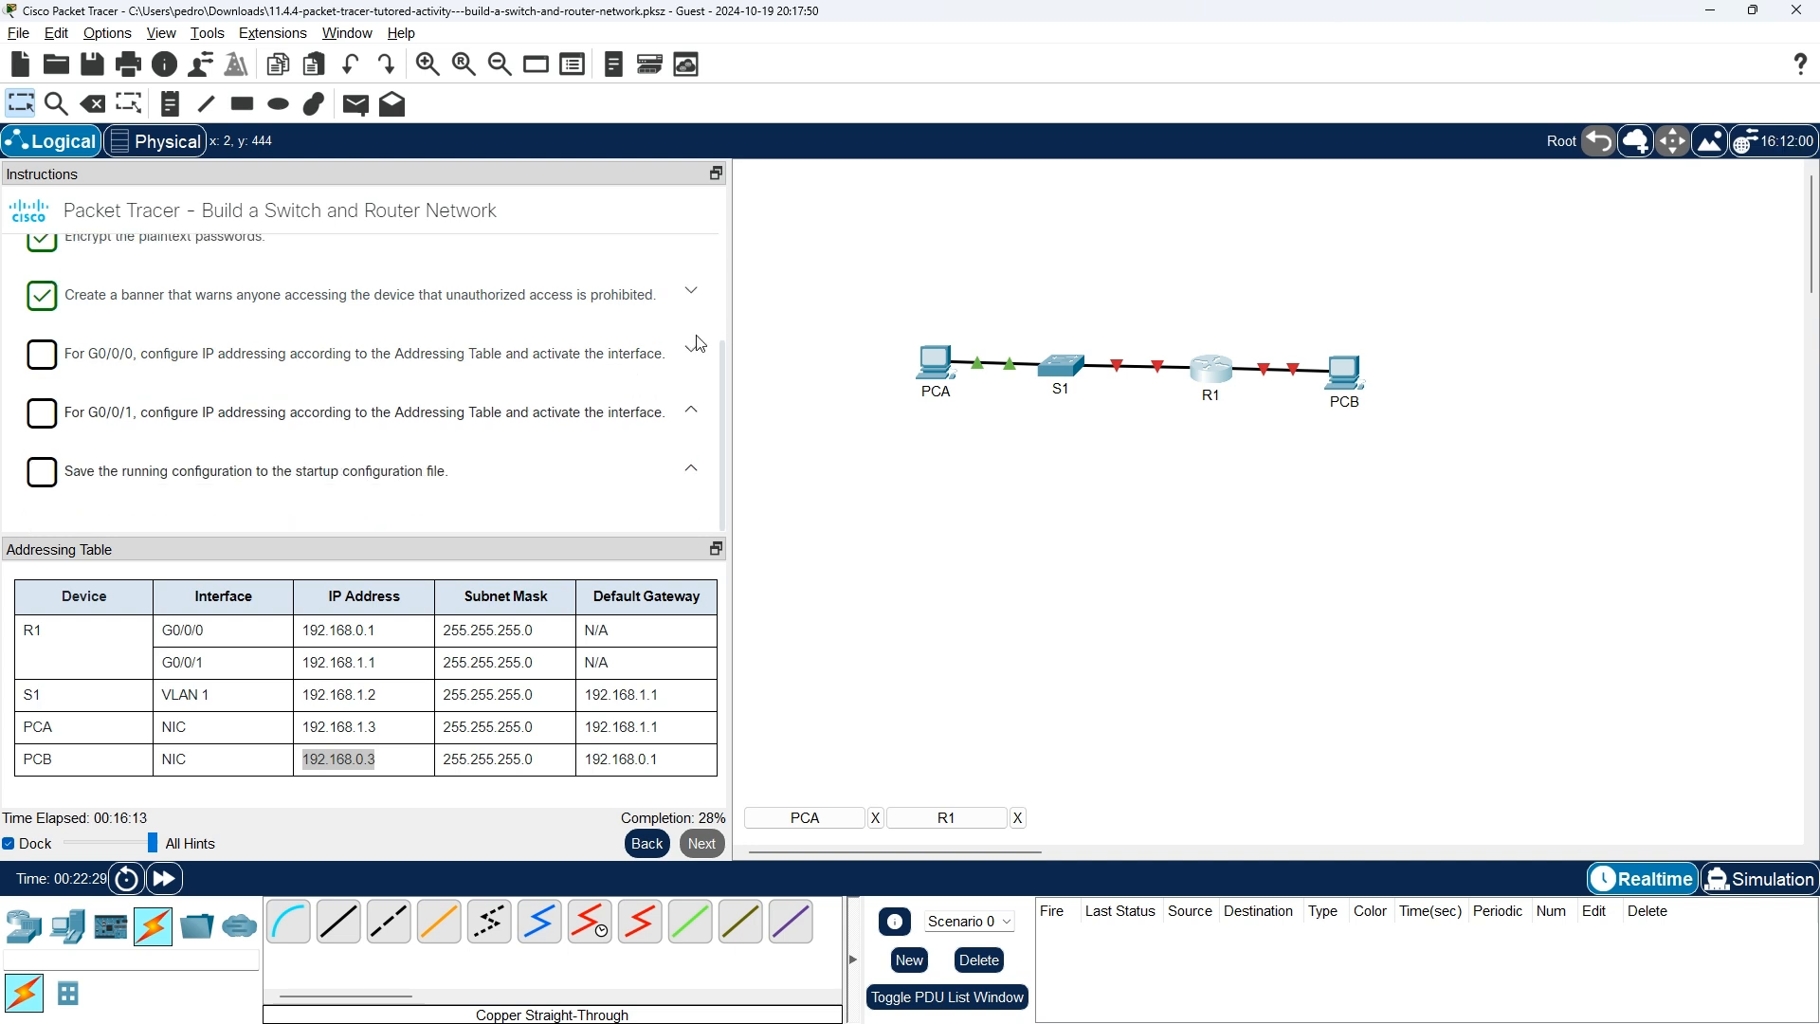
click(695, 346)
scroll(650, 394, up, 1)
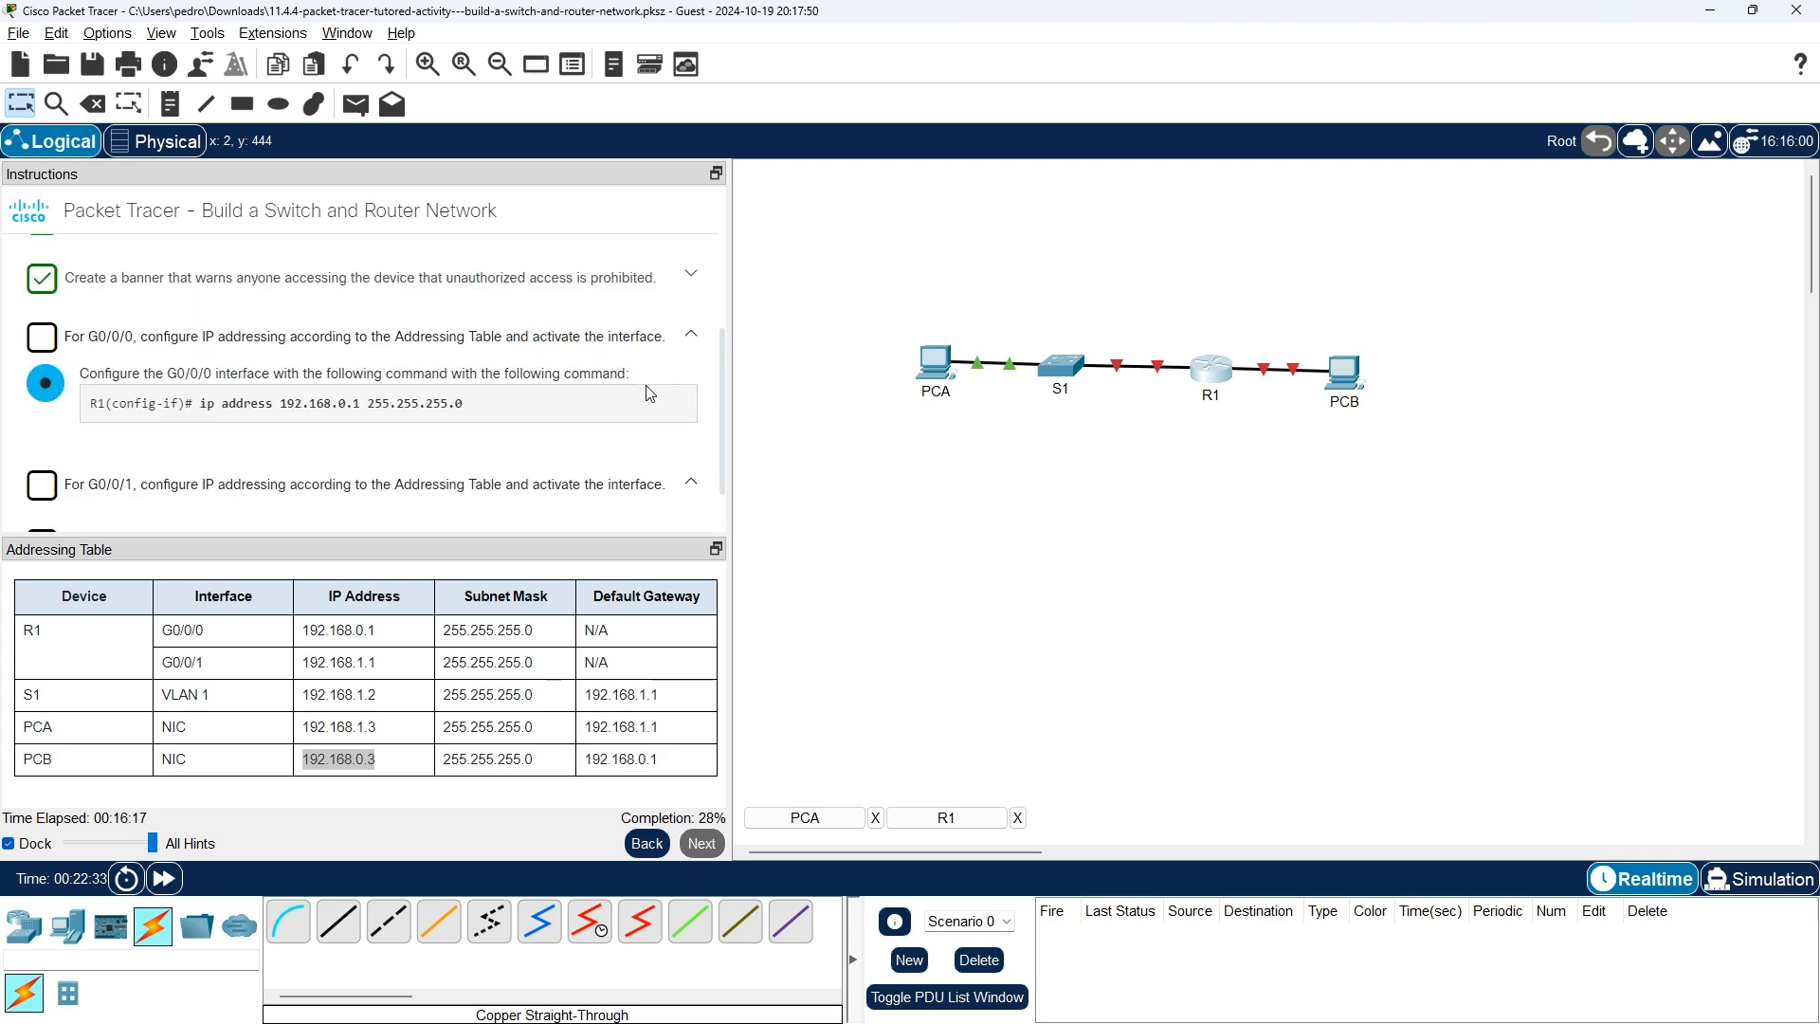
key(alt+Tab)
Exit interface and global configuration and end R1's console session.
text(exit)
key(Return)
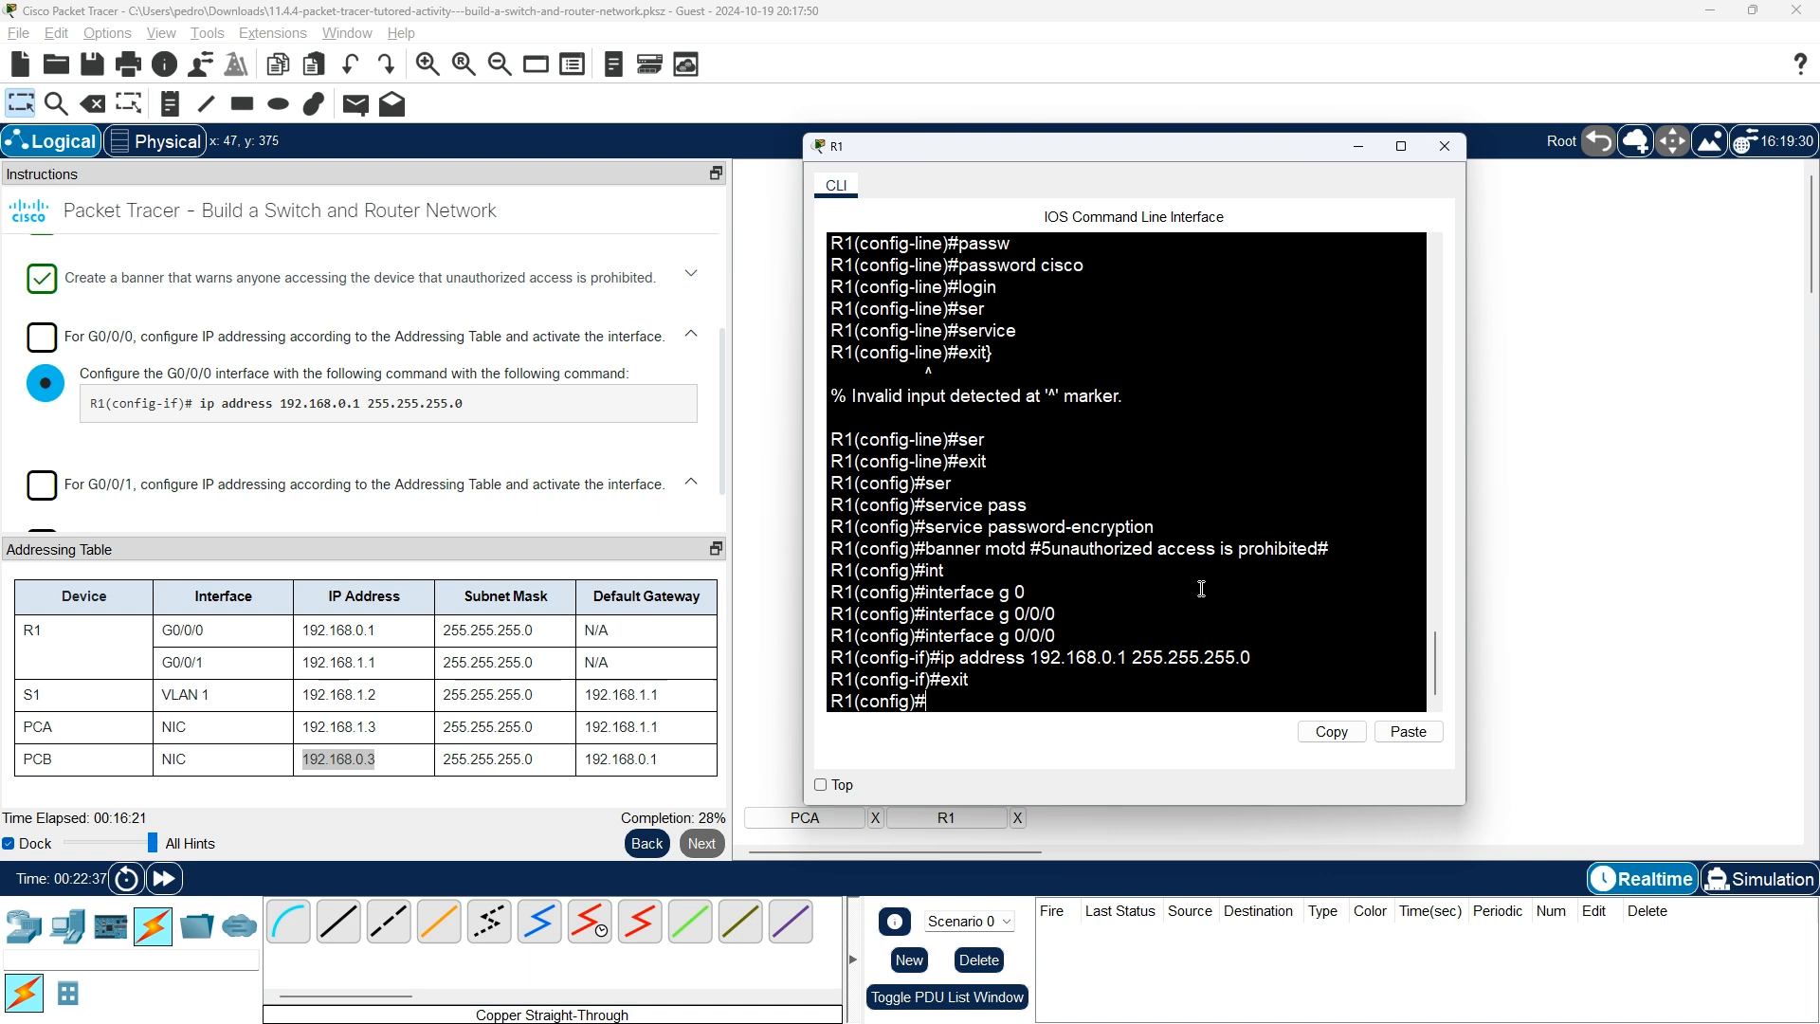
text(exit)
key(Return)
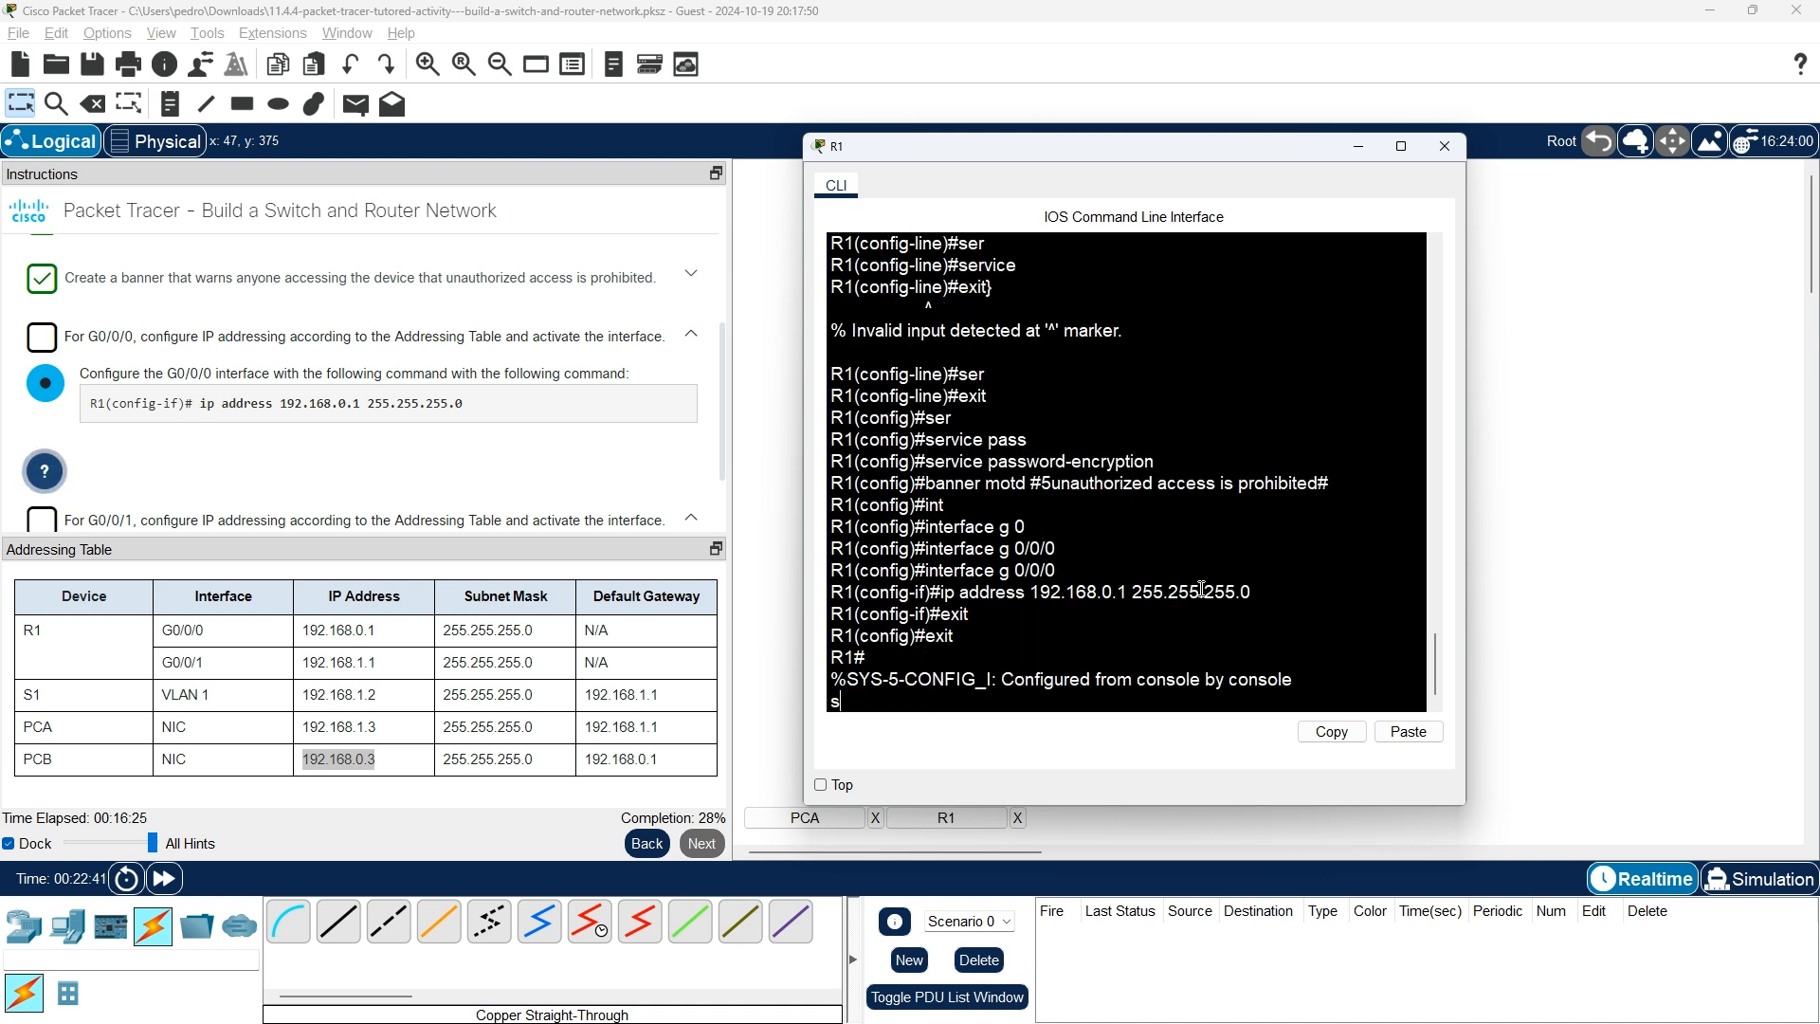
key(Return)
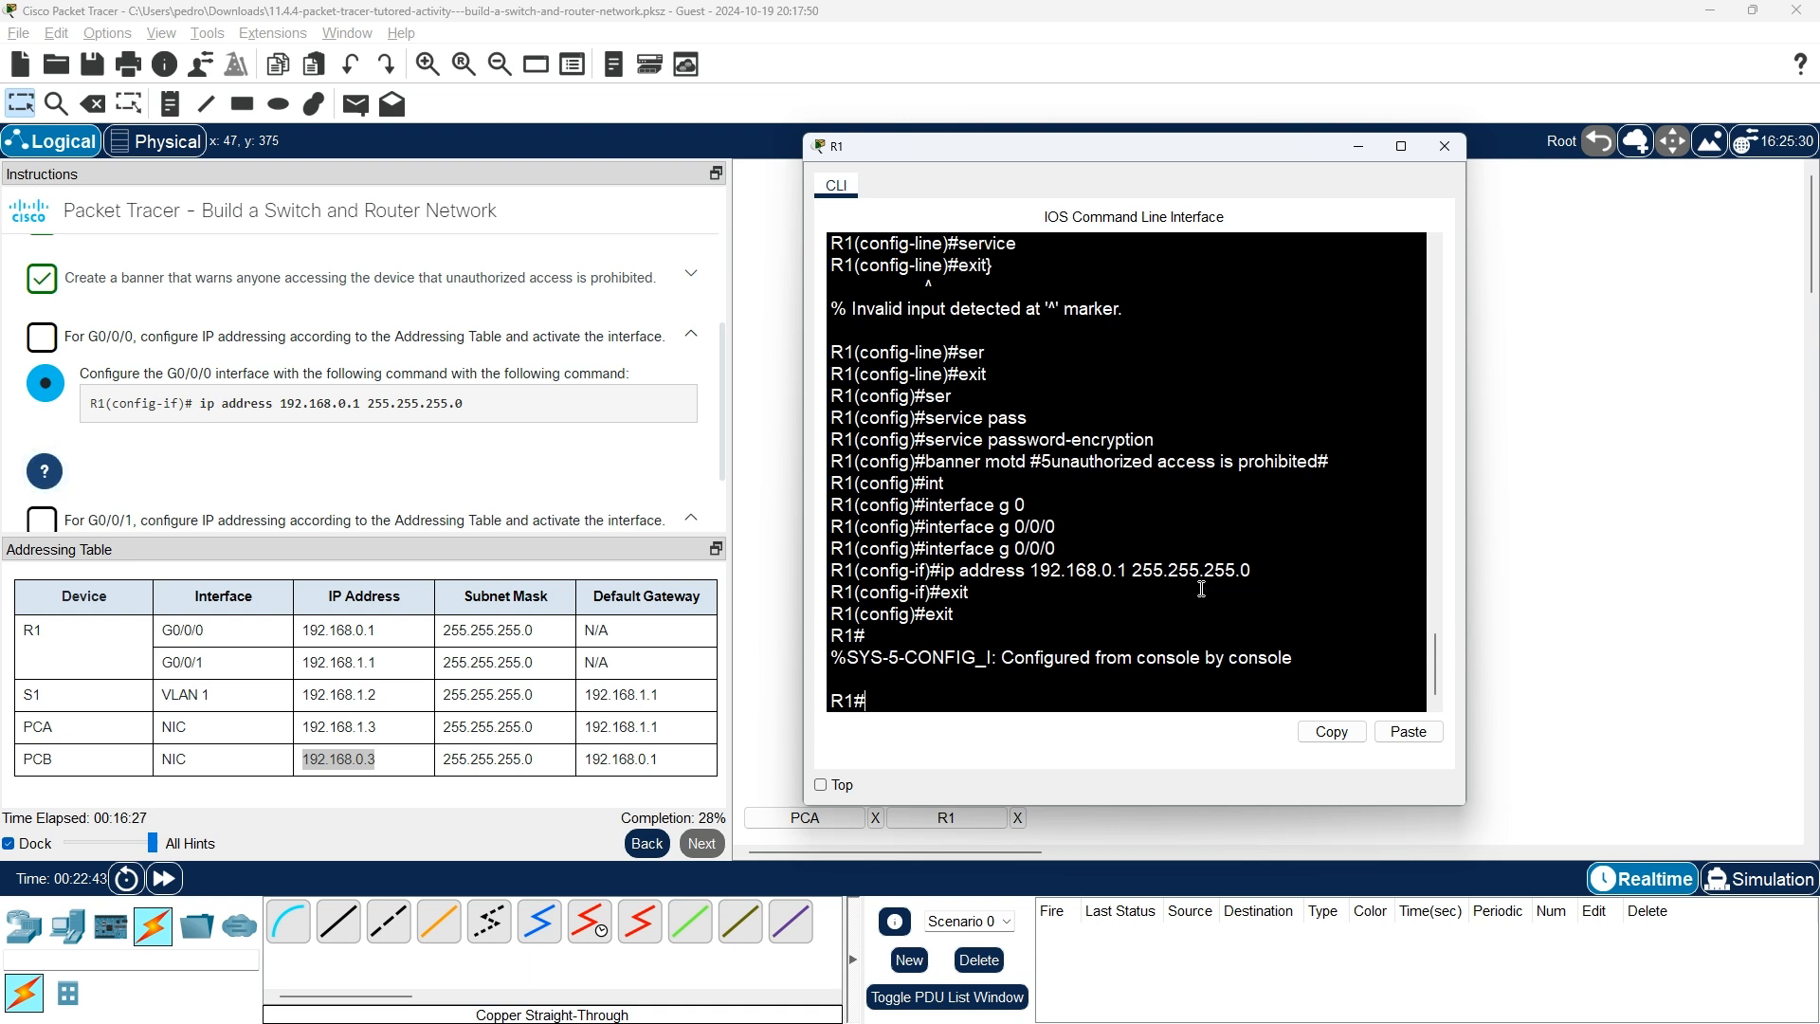
text(exit)
key(Return)
key(Return)
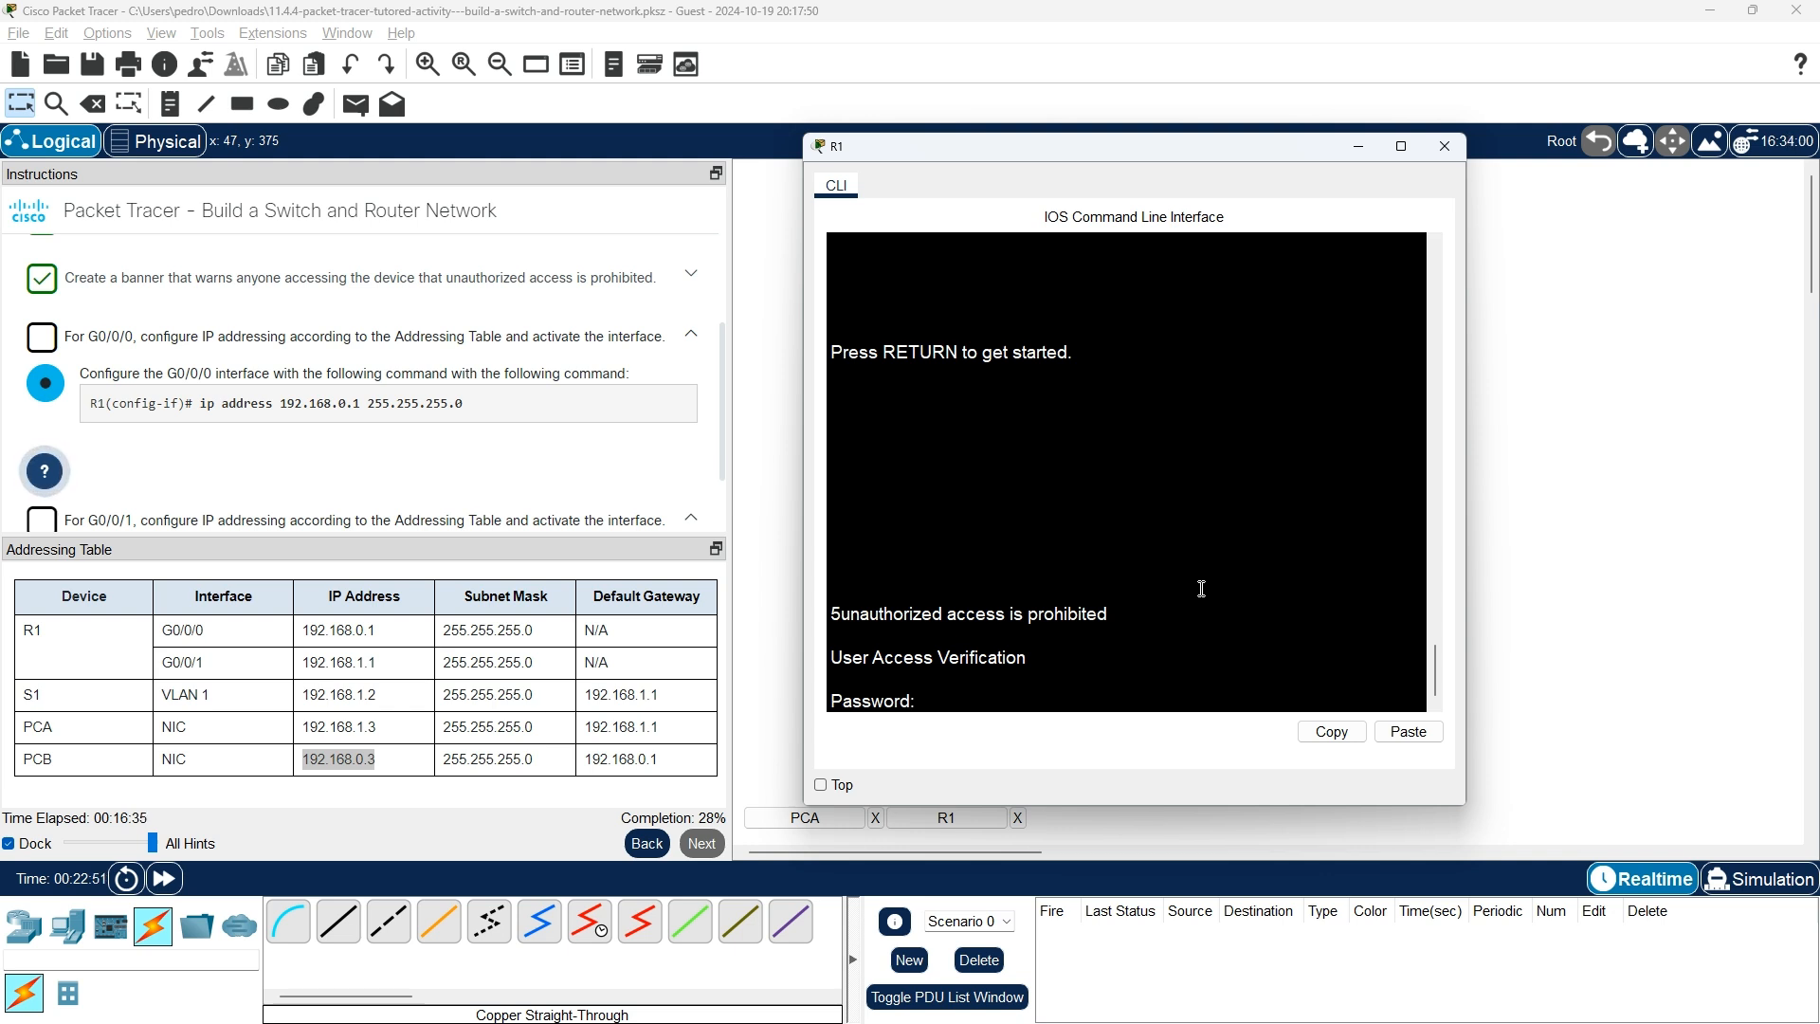
Log back in past the banner with the console password and attempt enable, which fails.
key(Return)
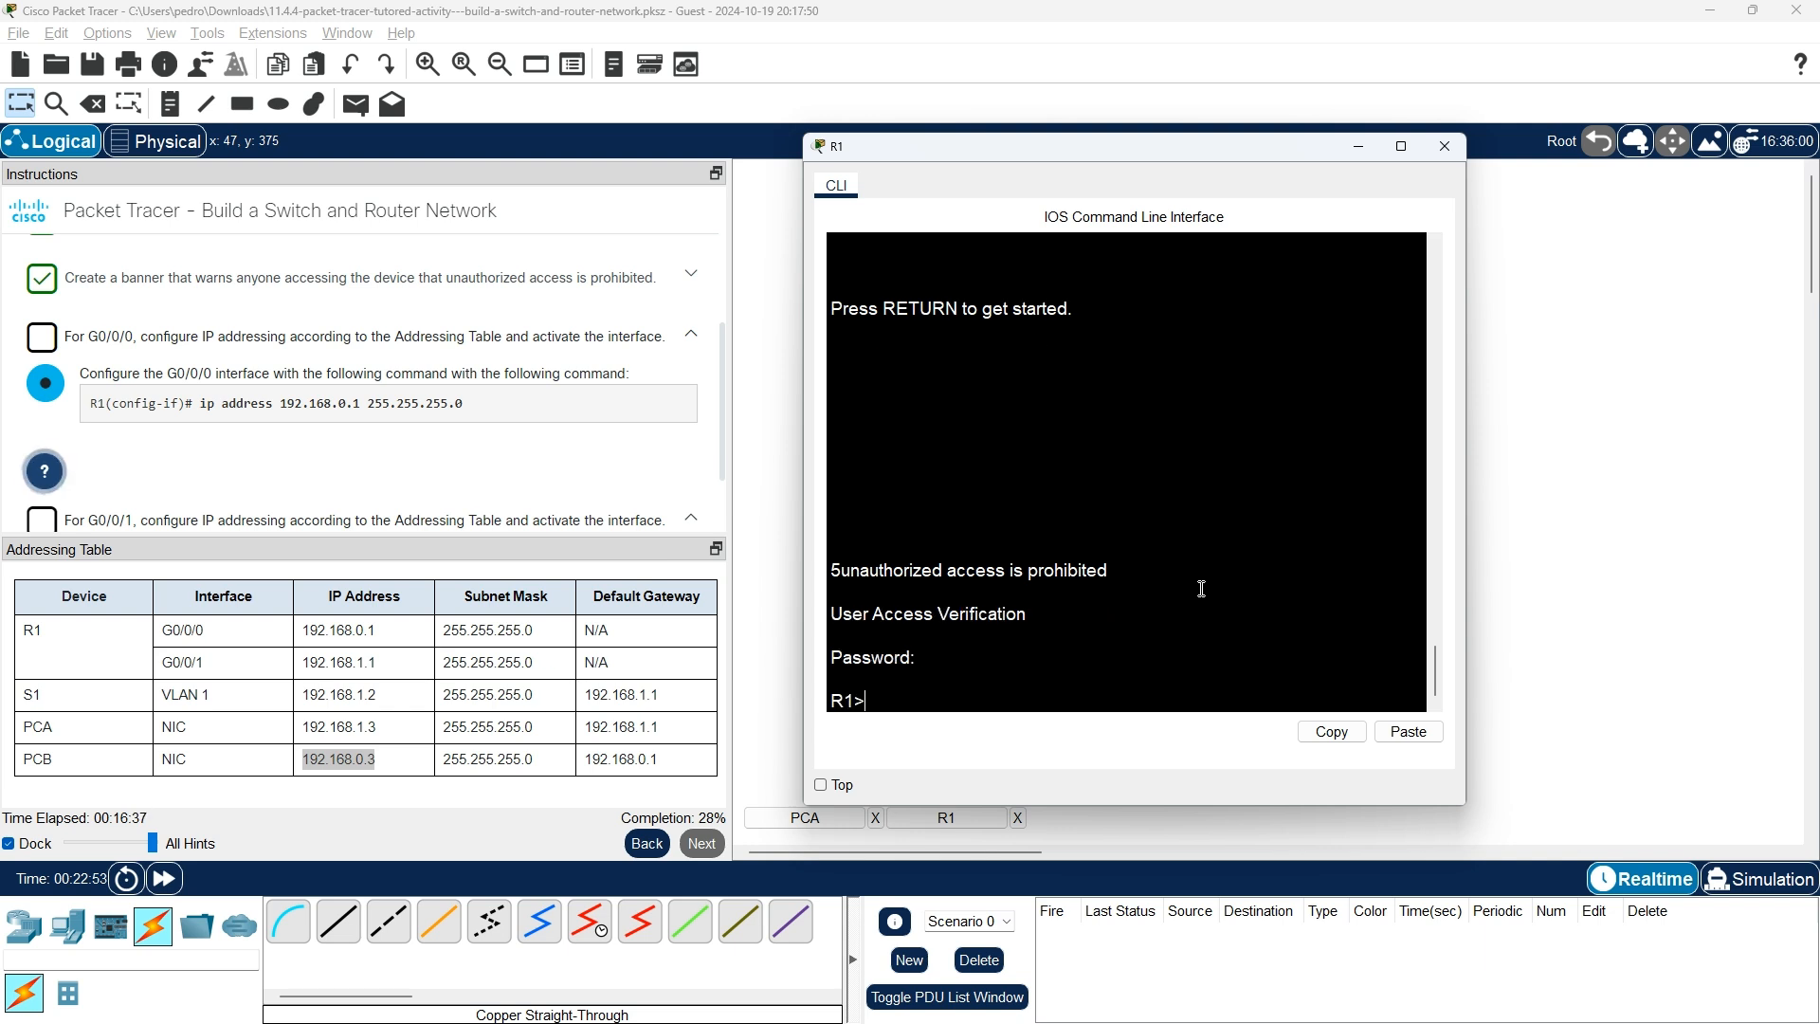
text(enable)
key(Return)
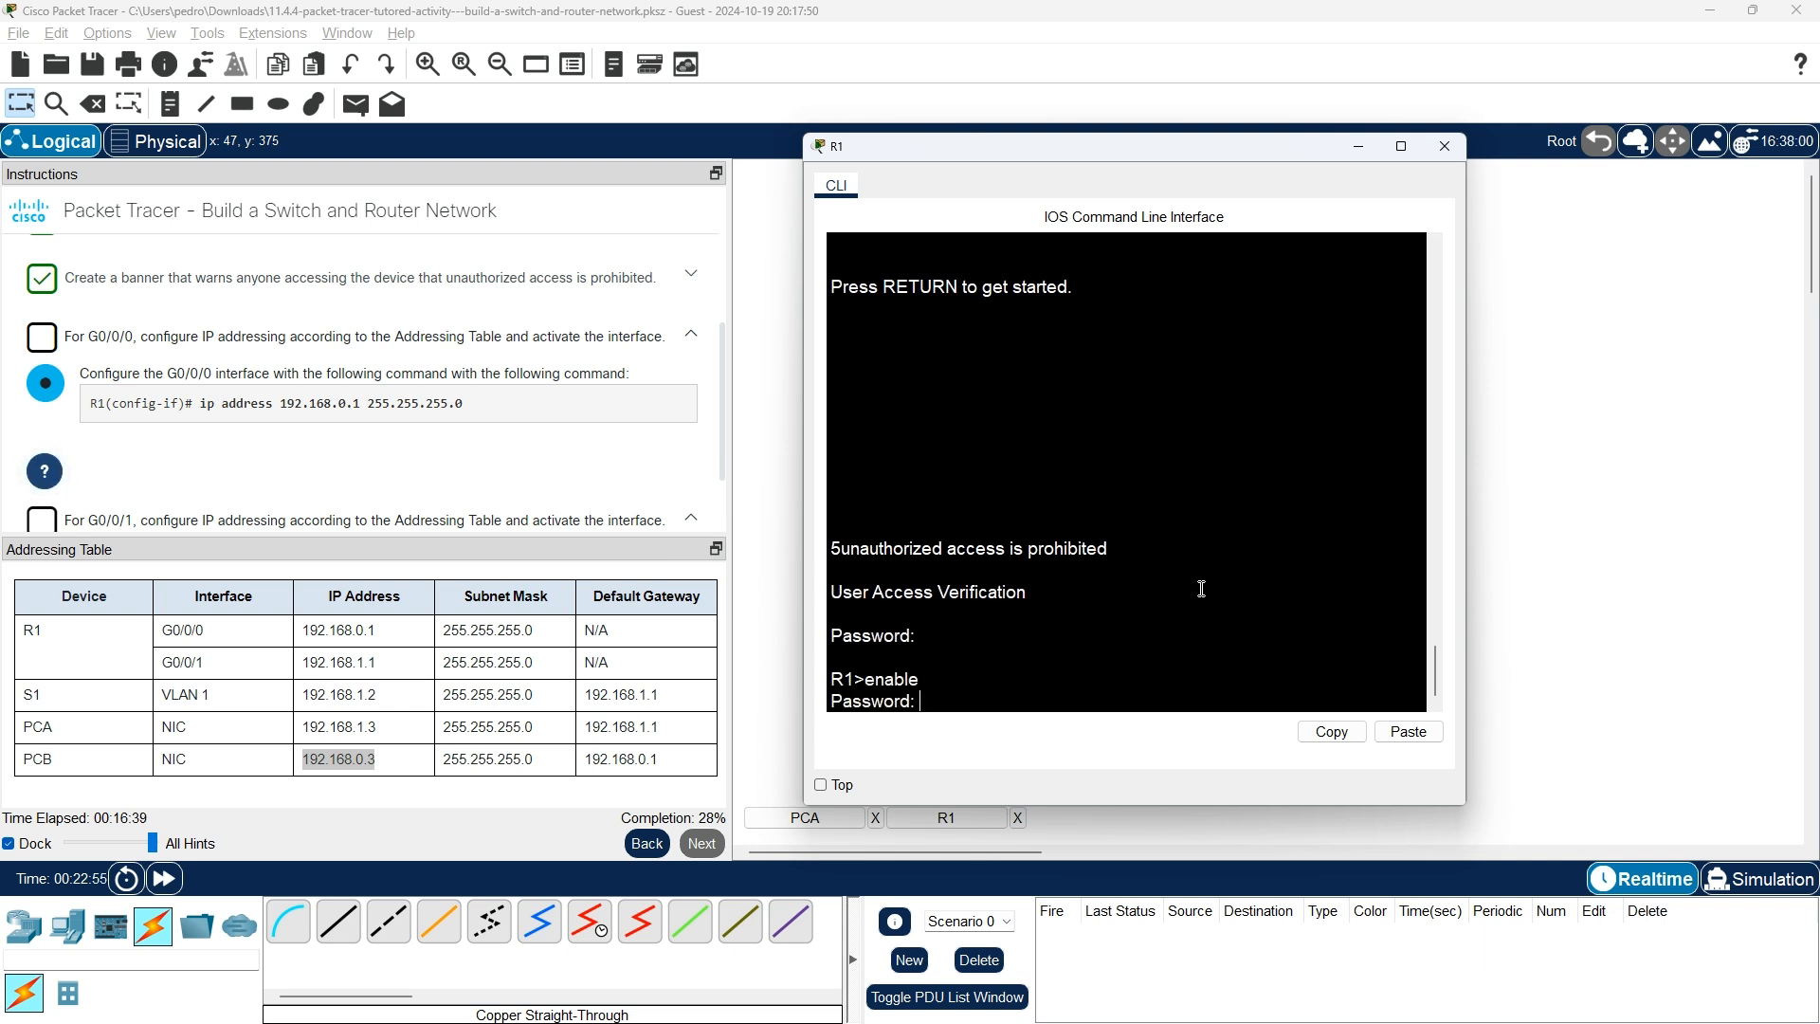
key(Return)
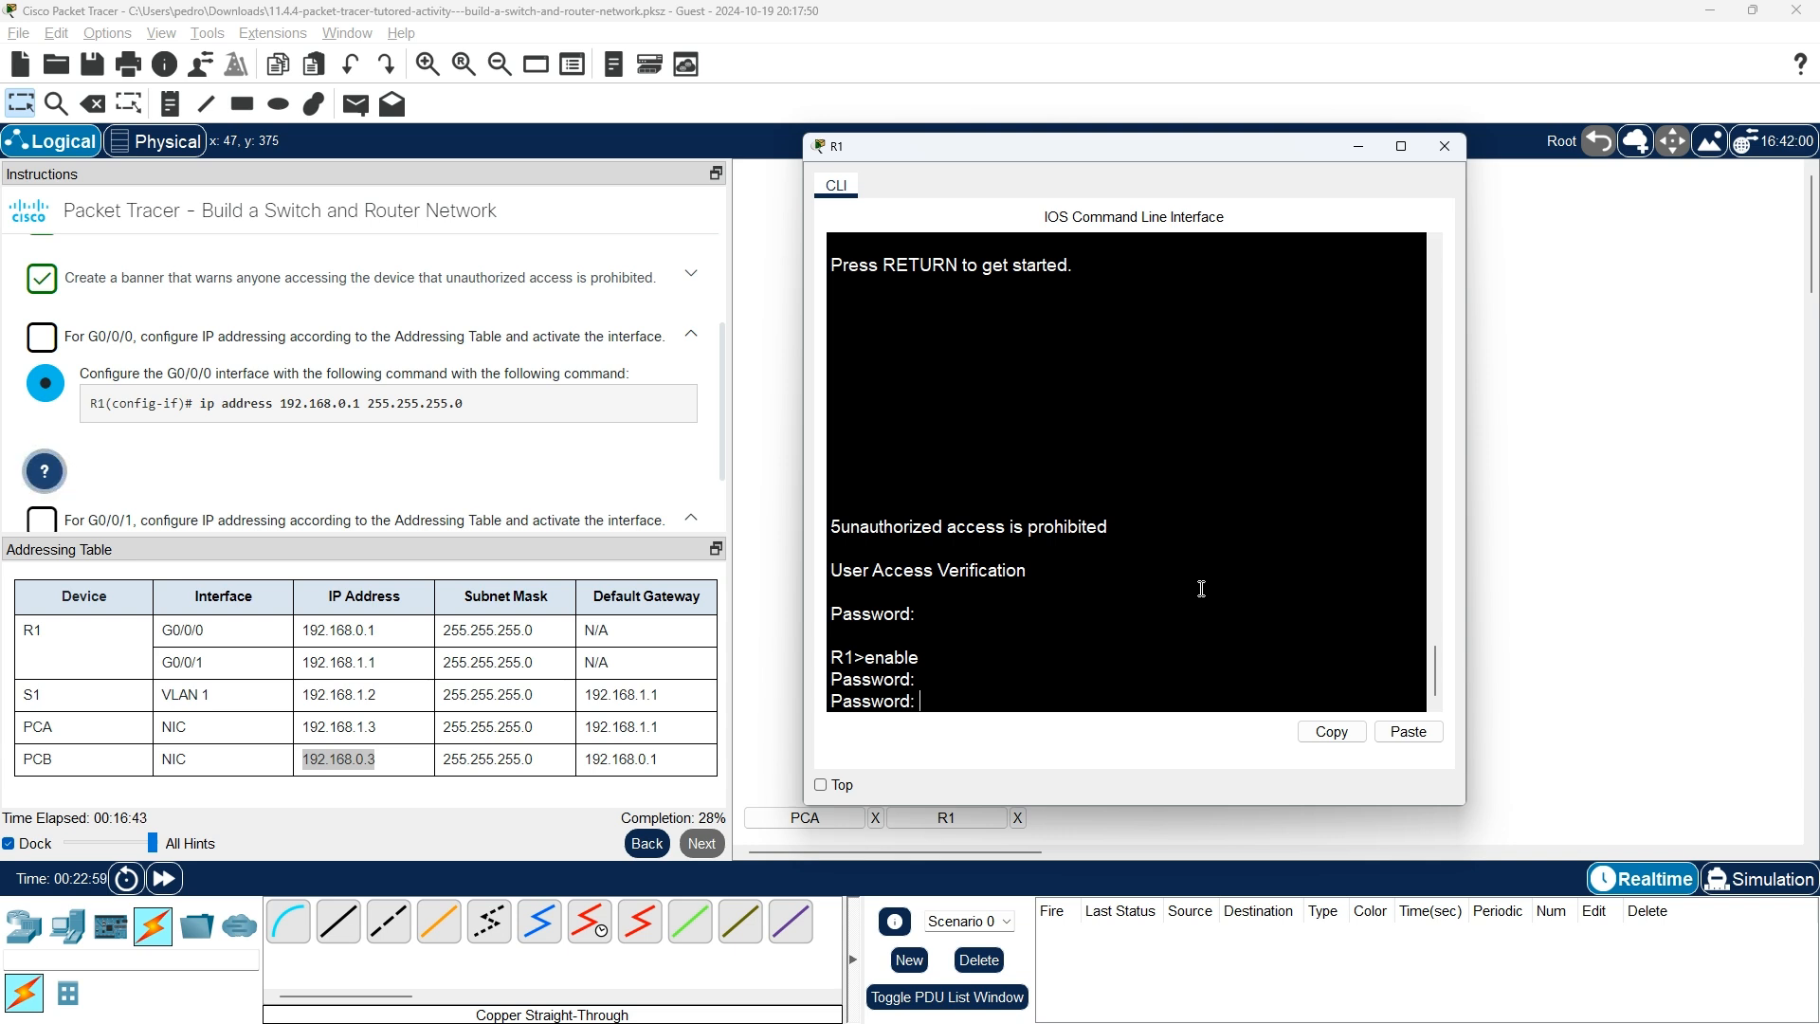
key(Return)
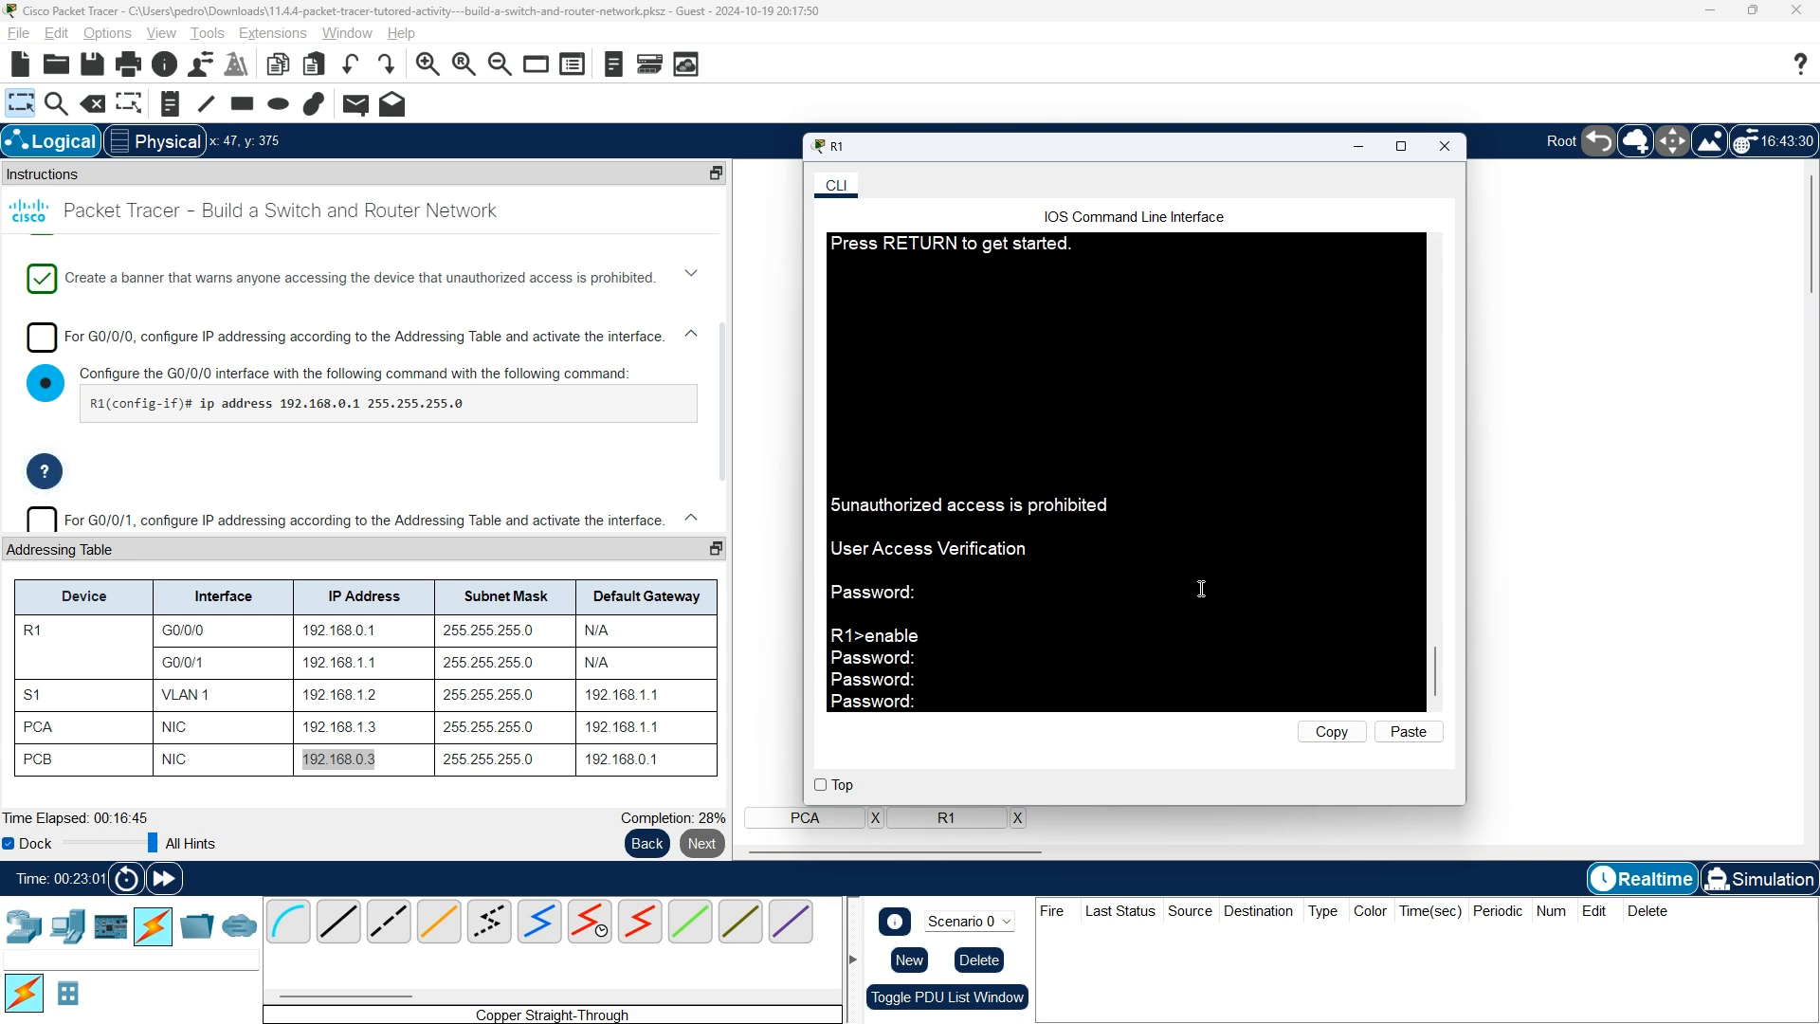
key(Return)
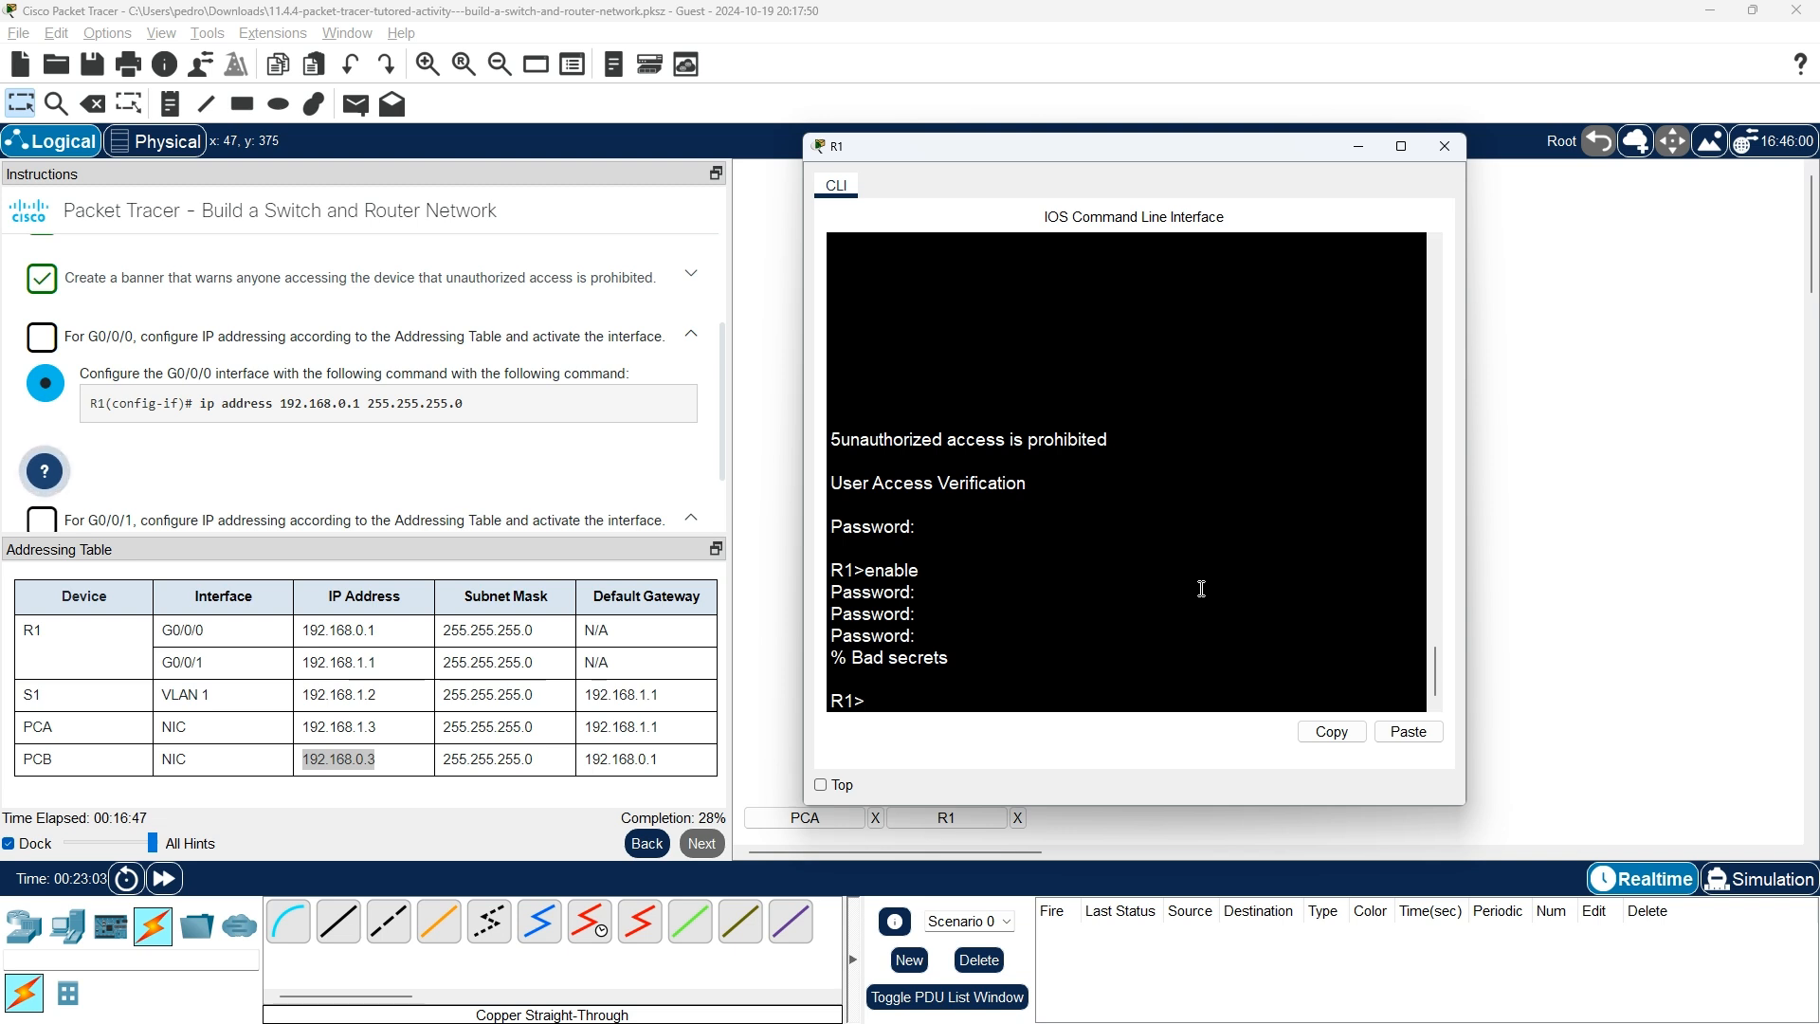
Run enable again and enter the enable secret to reach the R1# prompt.
text(ebn)
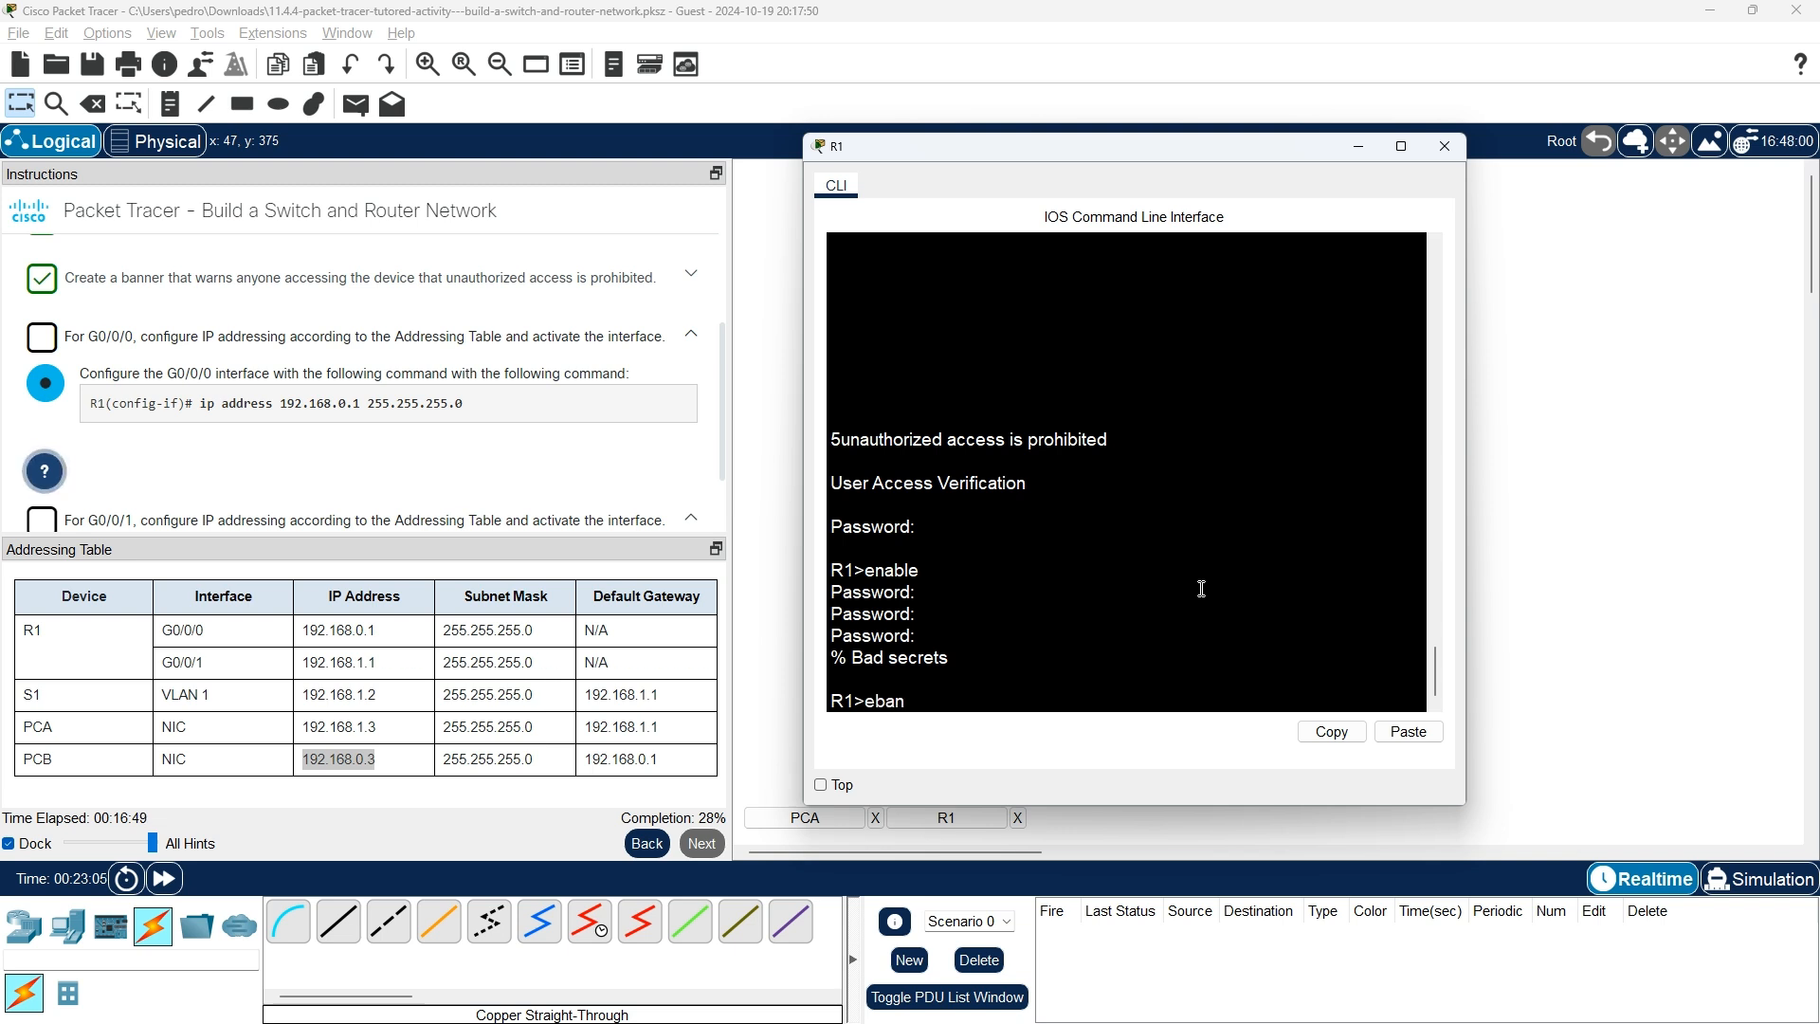
key(BackSpace)
key(BackSpace)
text(nable)
key(Return)
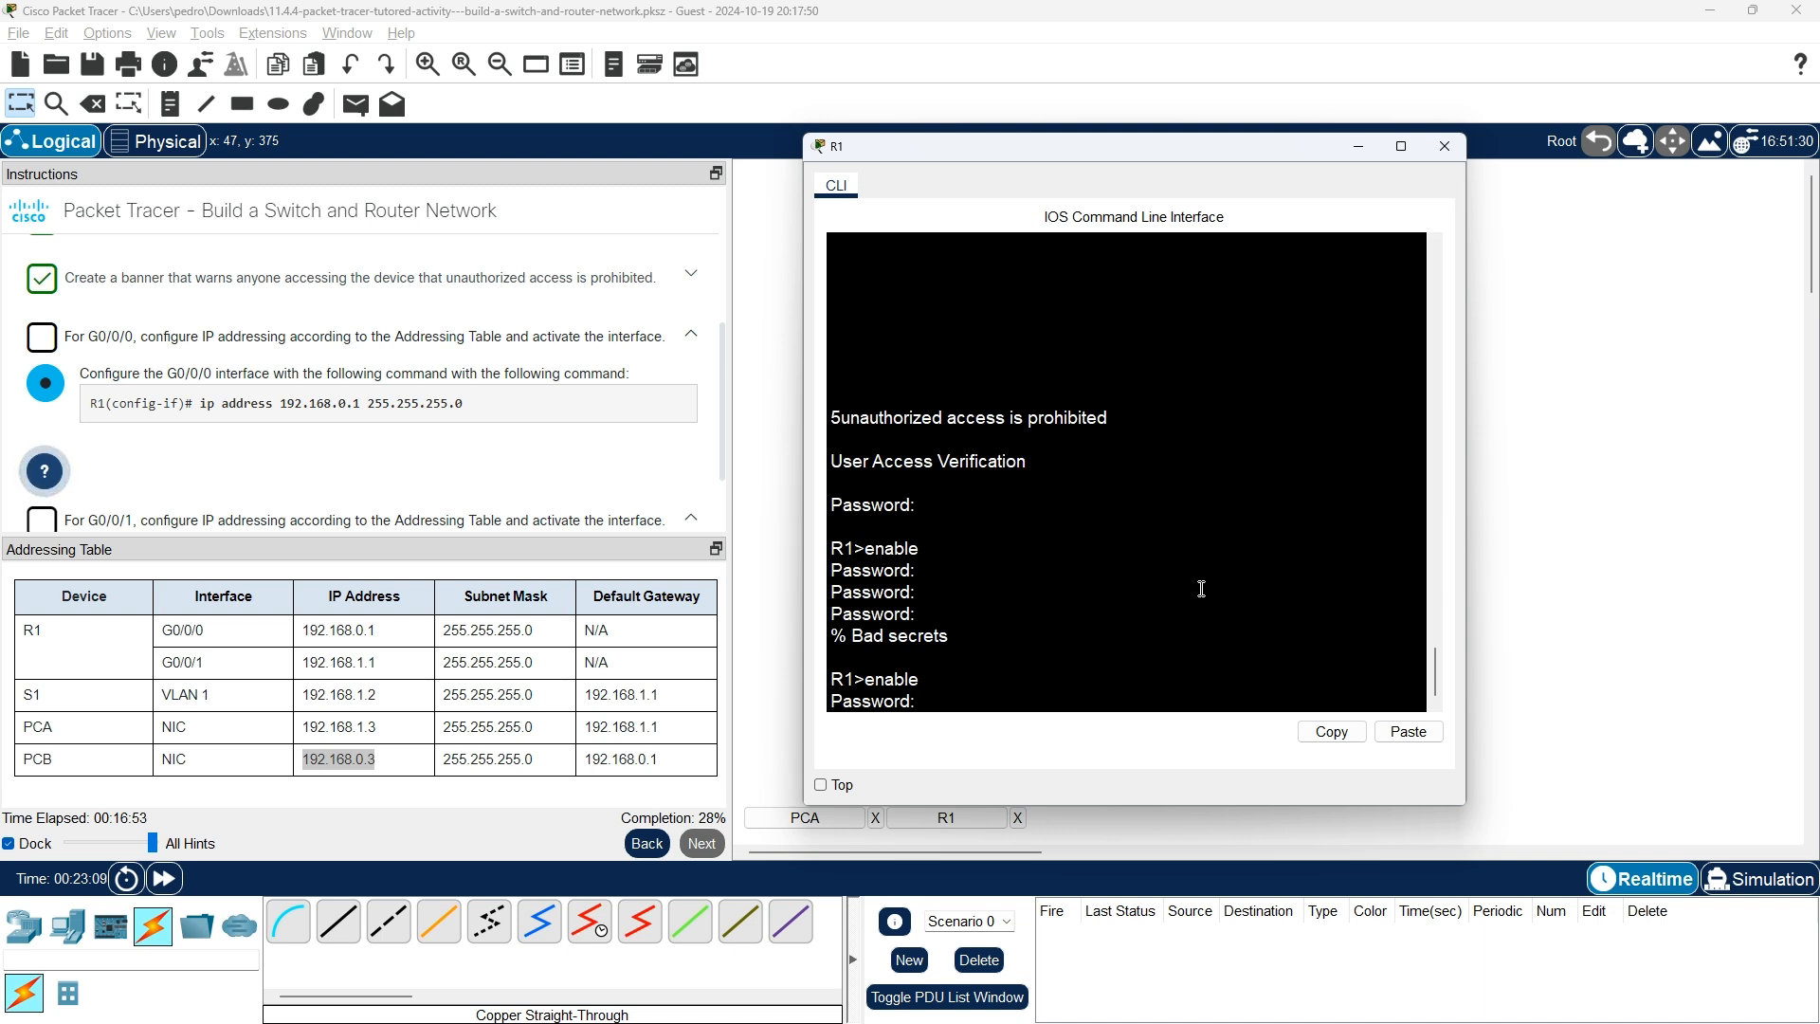
key(Return)
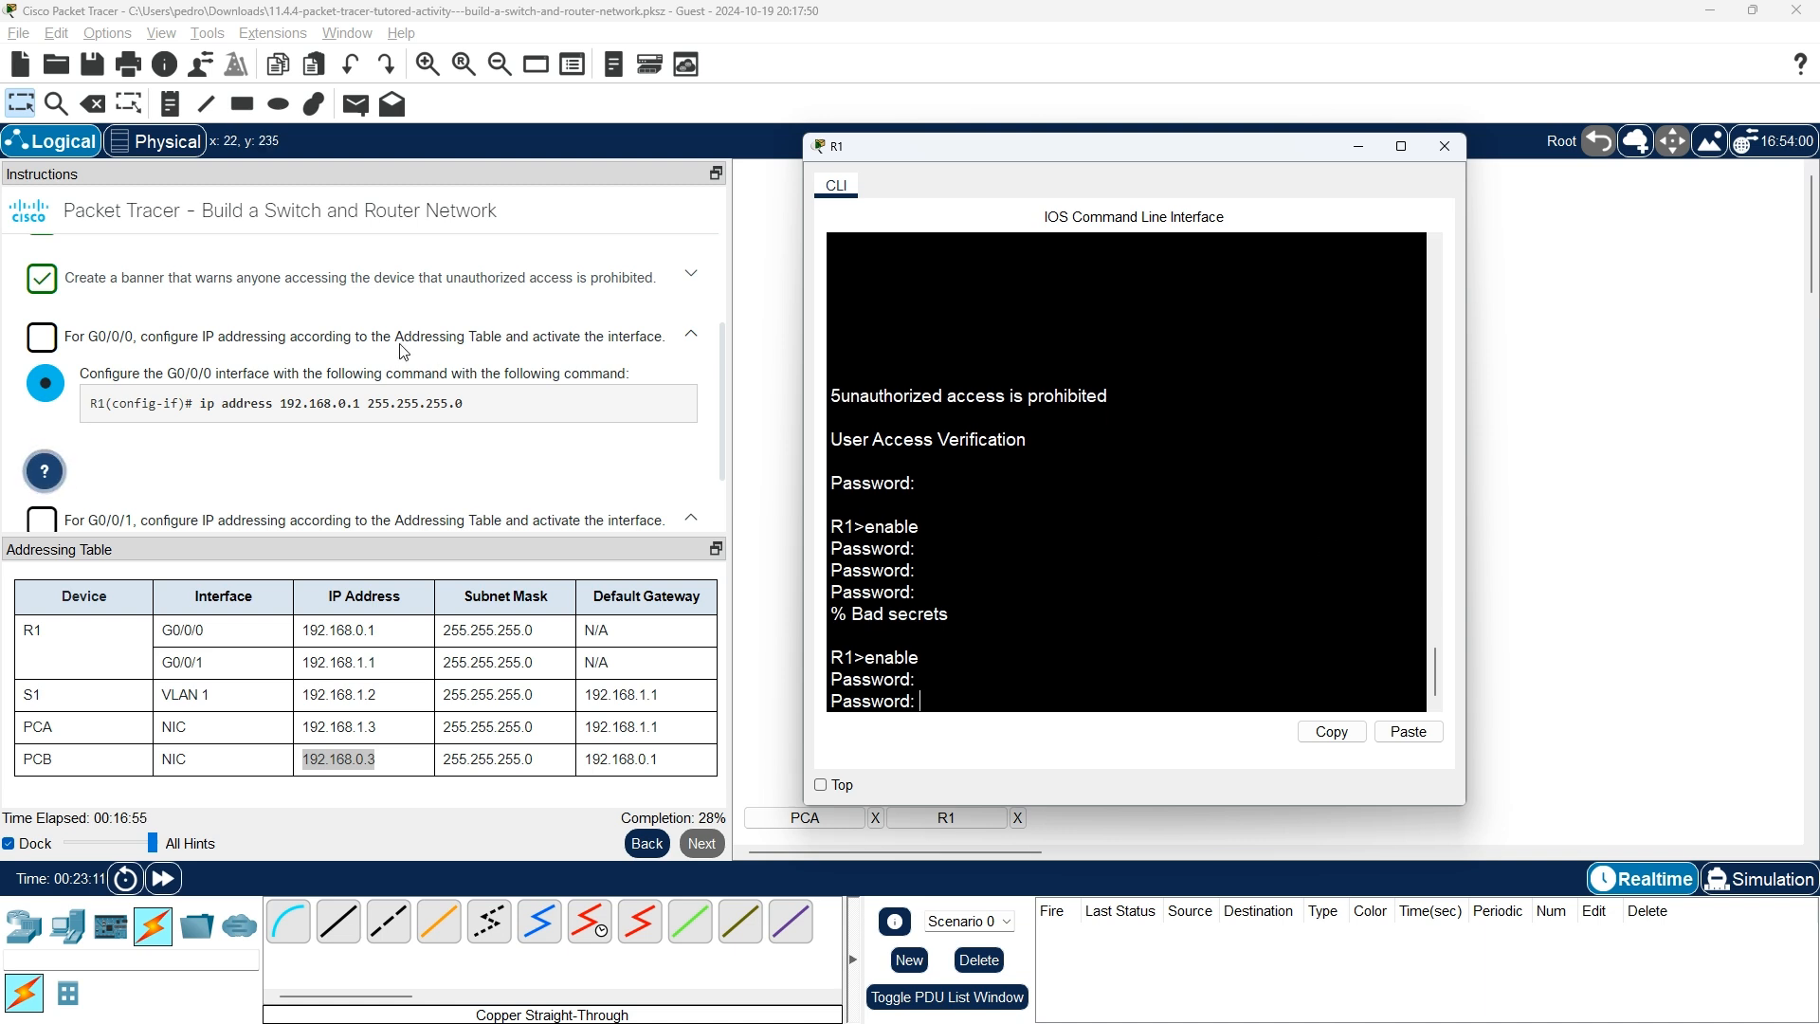
scroll(435, 352, up, 5)
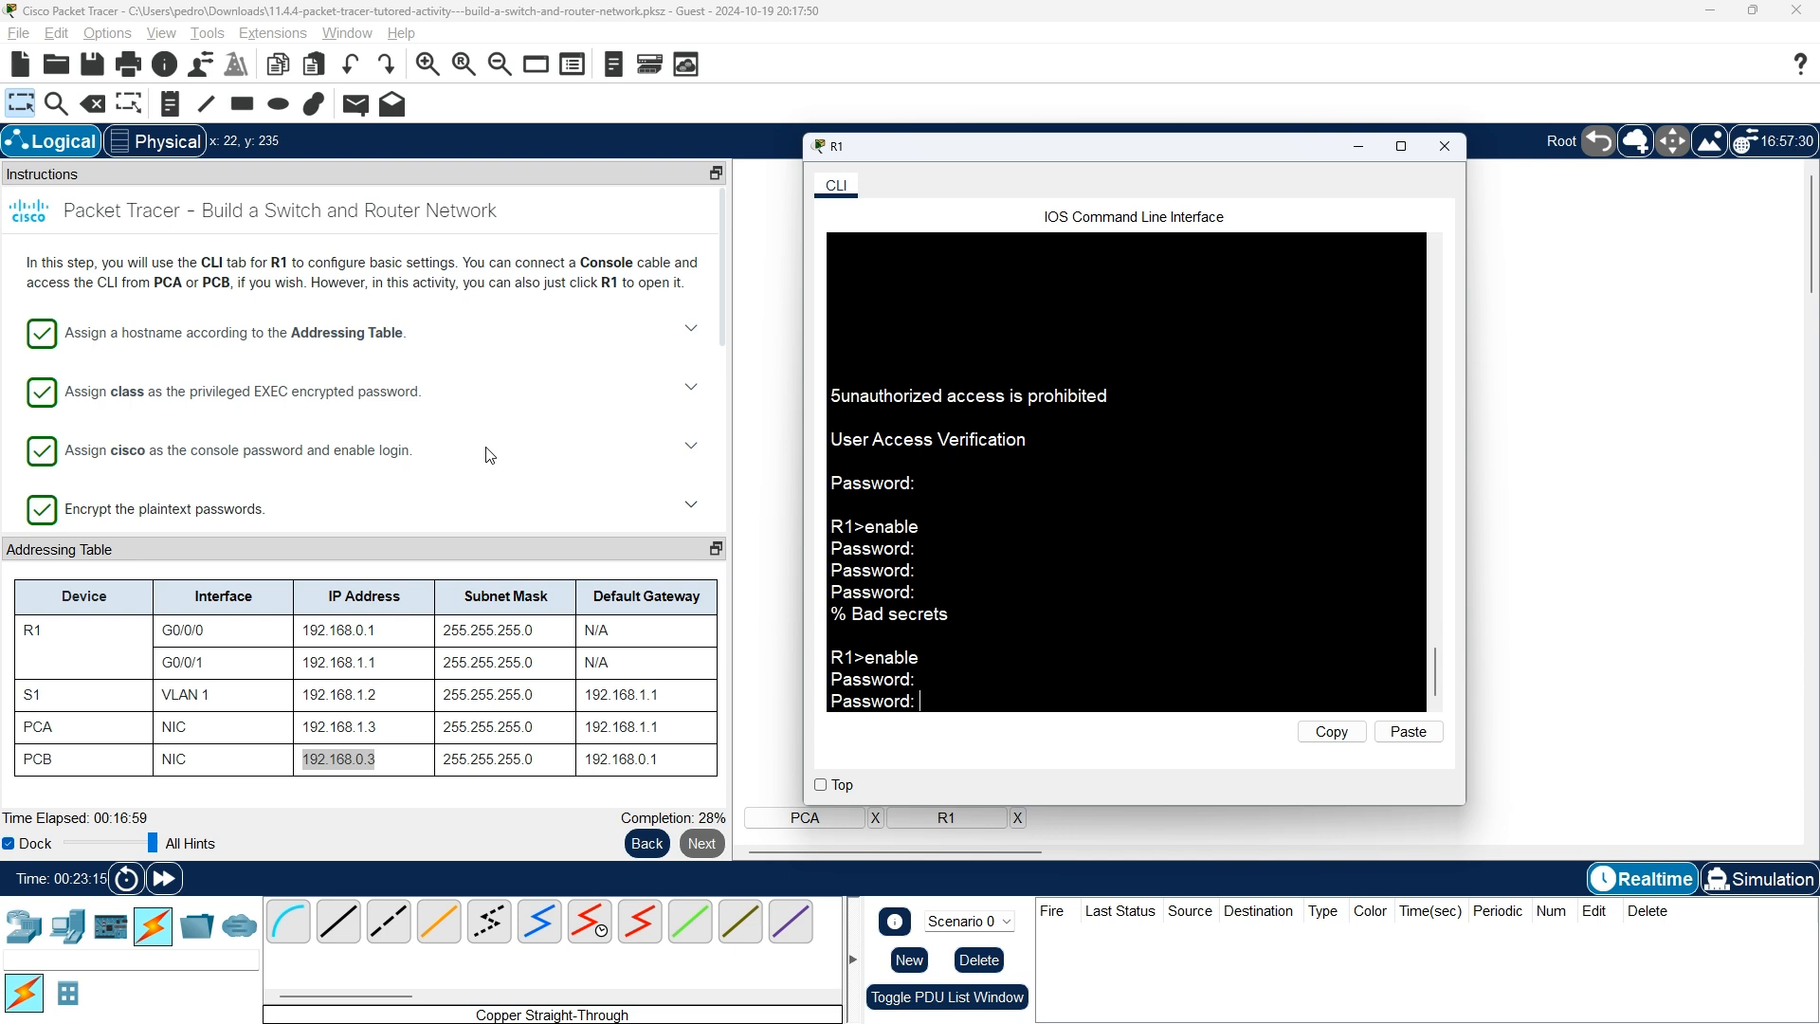
scroll(490, 455, down, 5)
click(989, 544)
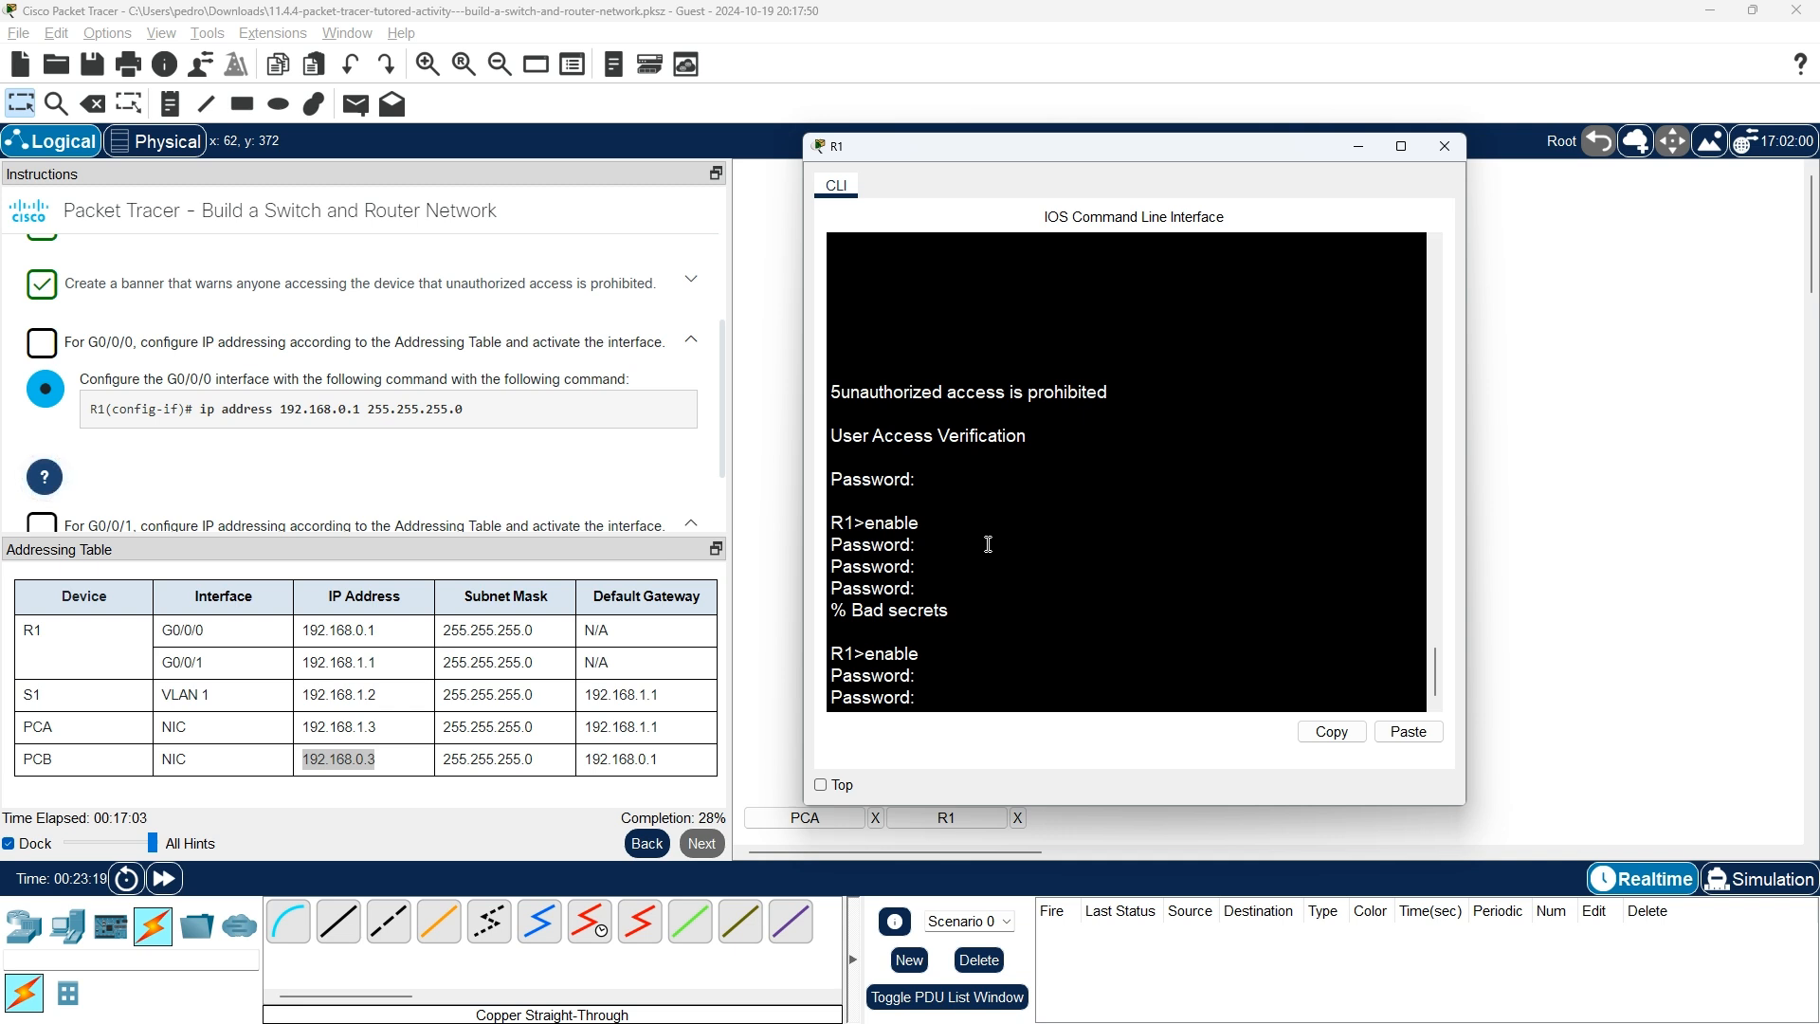
key(Return)
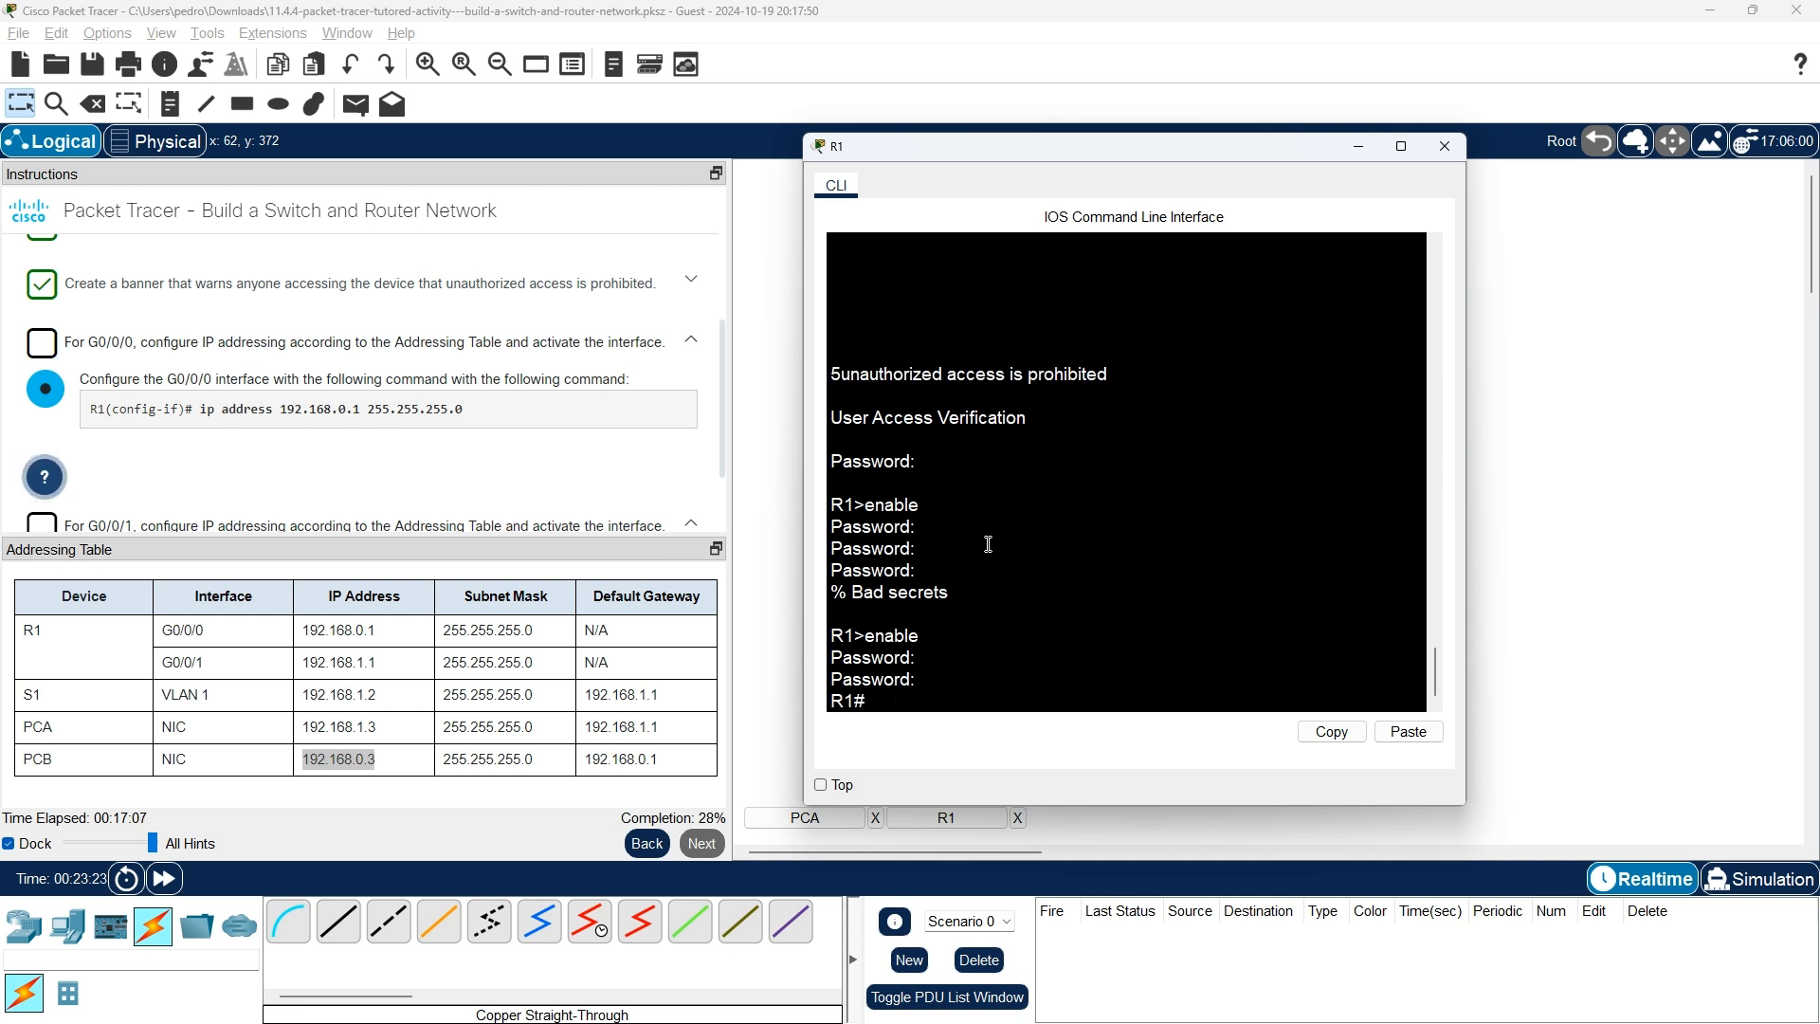
text(show int)
Run show interfaces and confirm G0/0/0 is 192.168.0.1/24 but administratively down.
key(Tab)
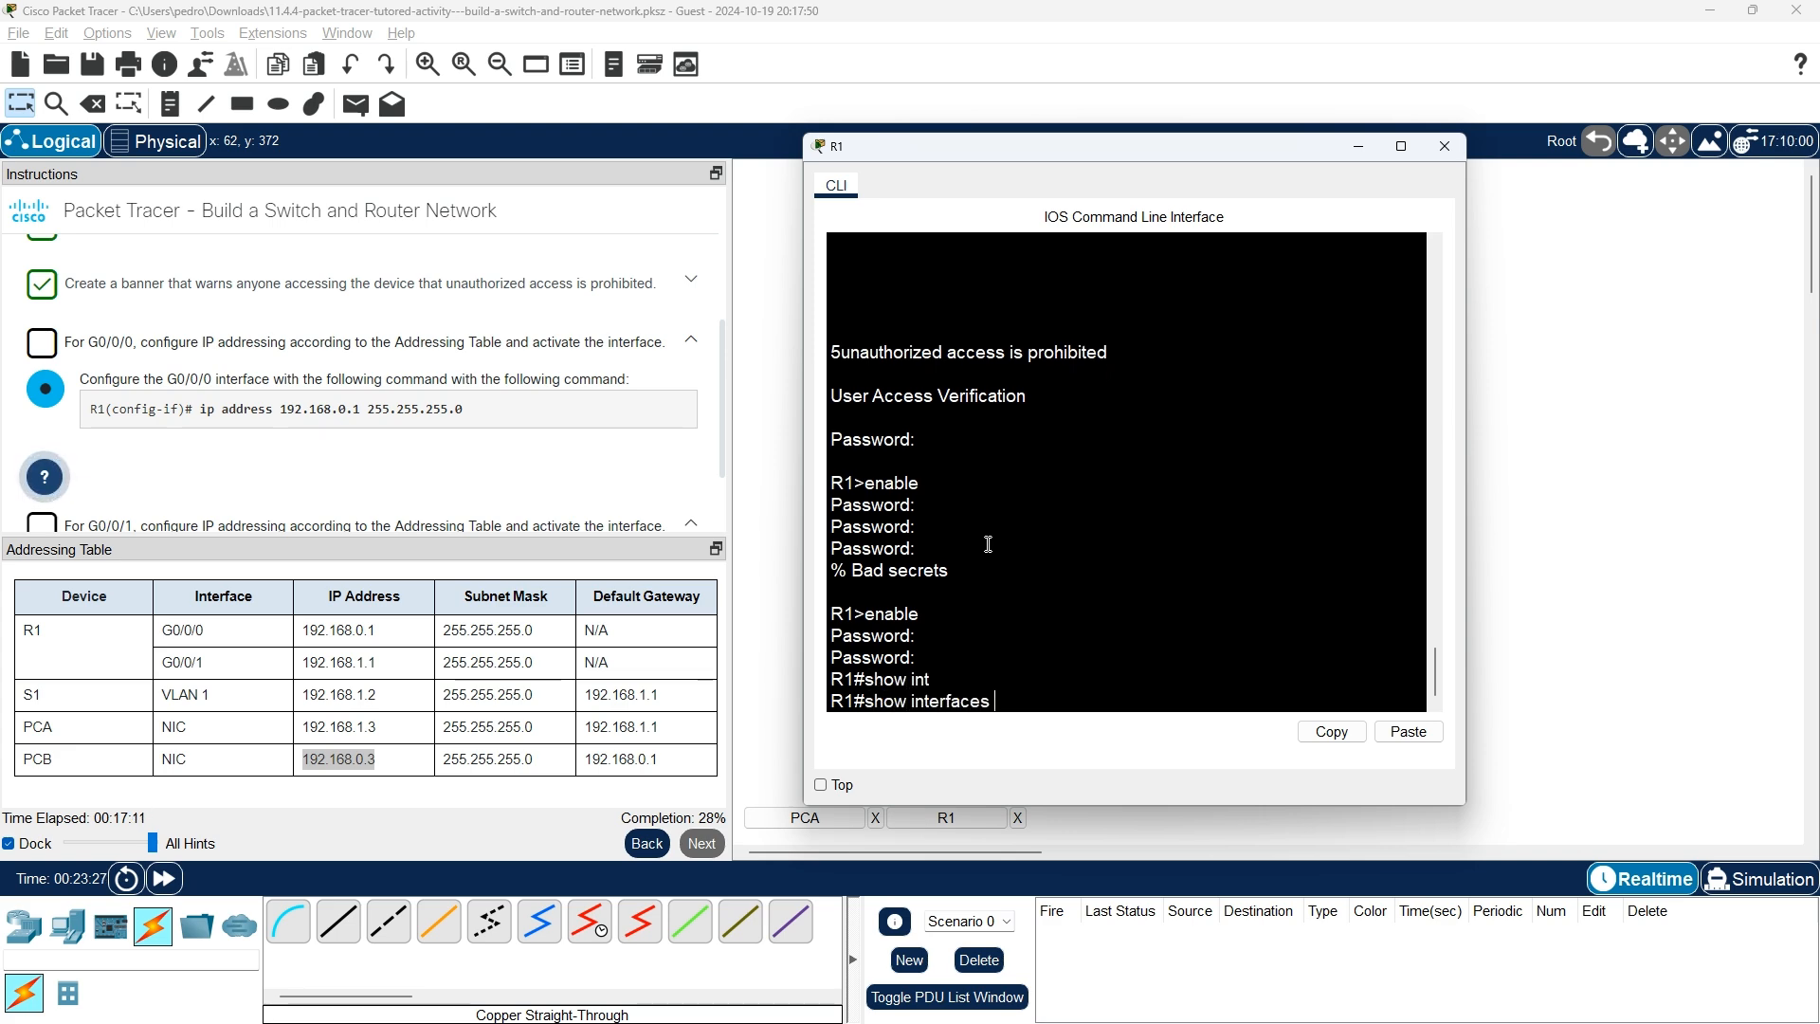
key(Return)
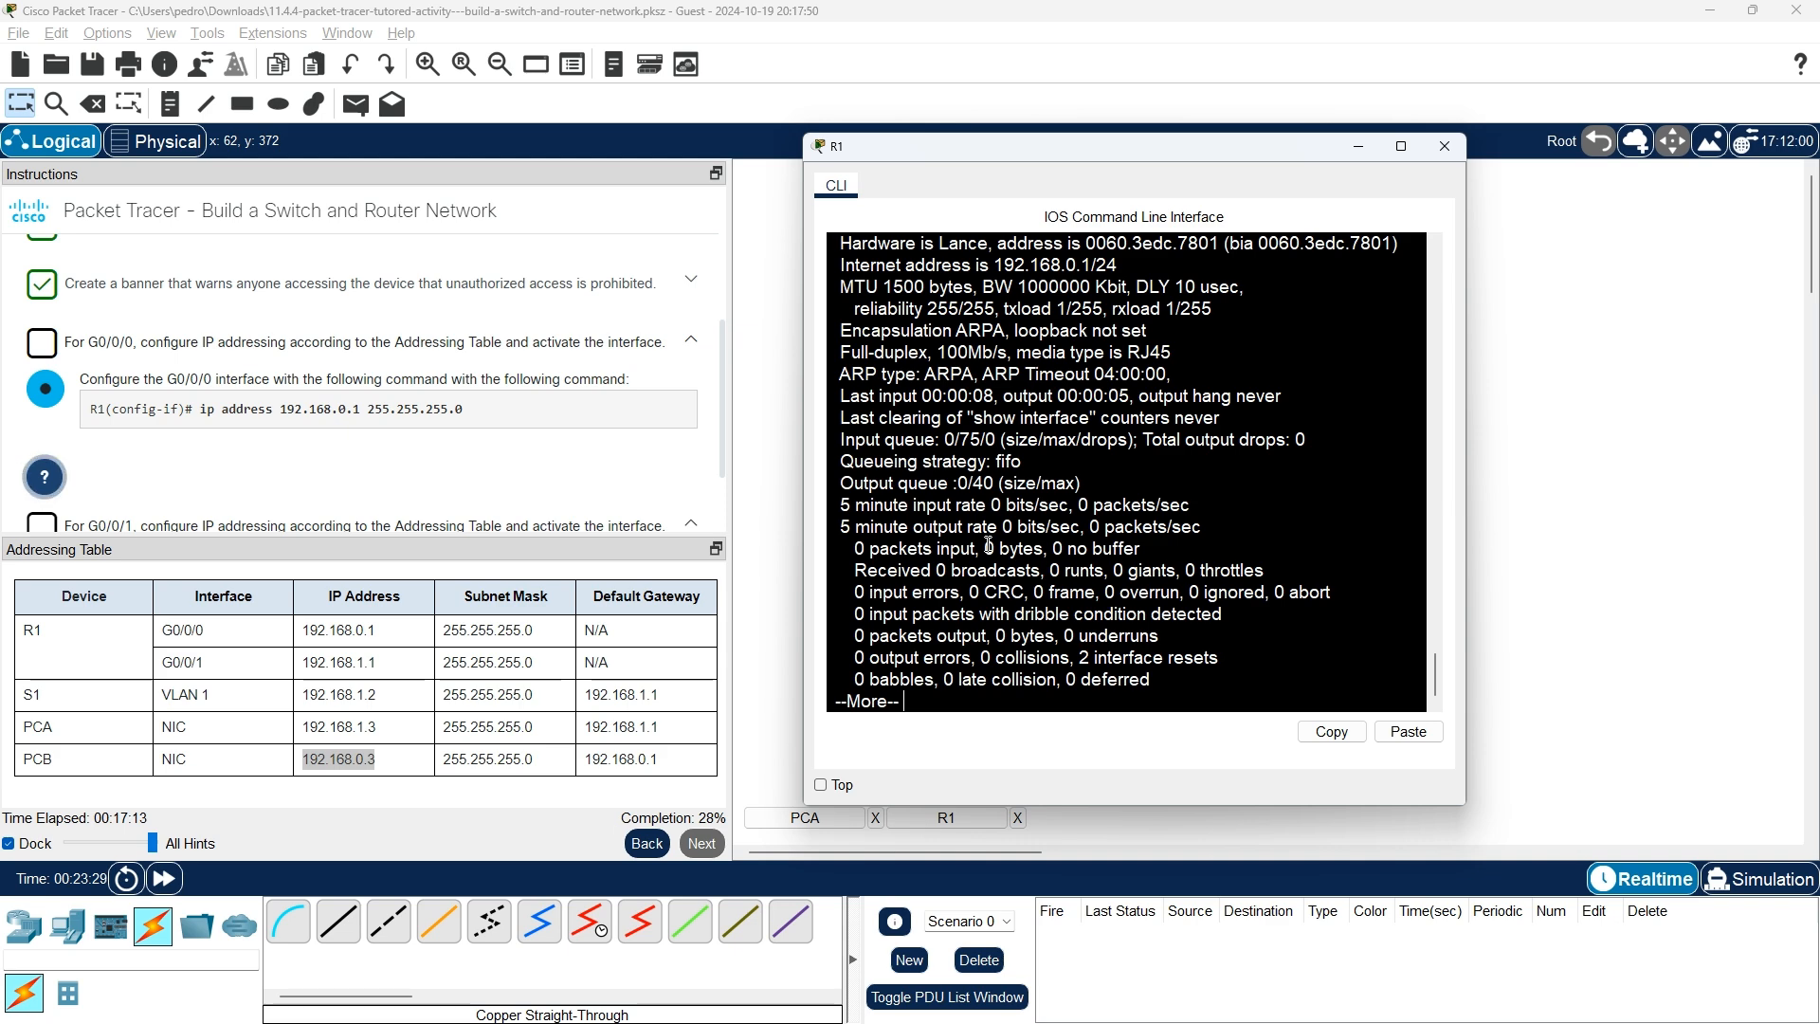
scroll(988, 545, up, 4)
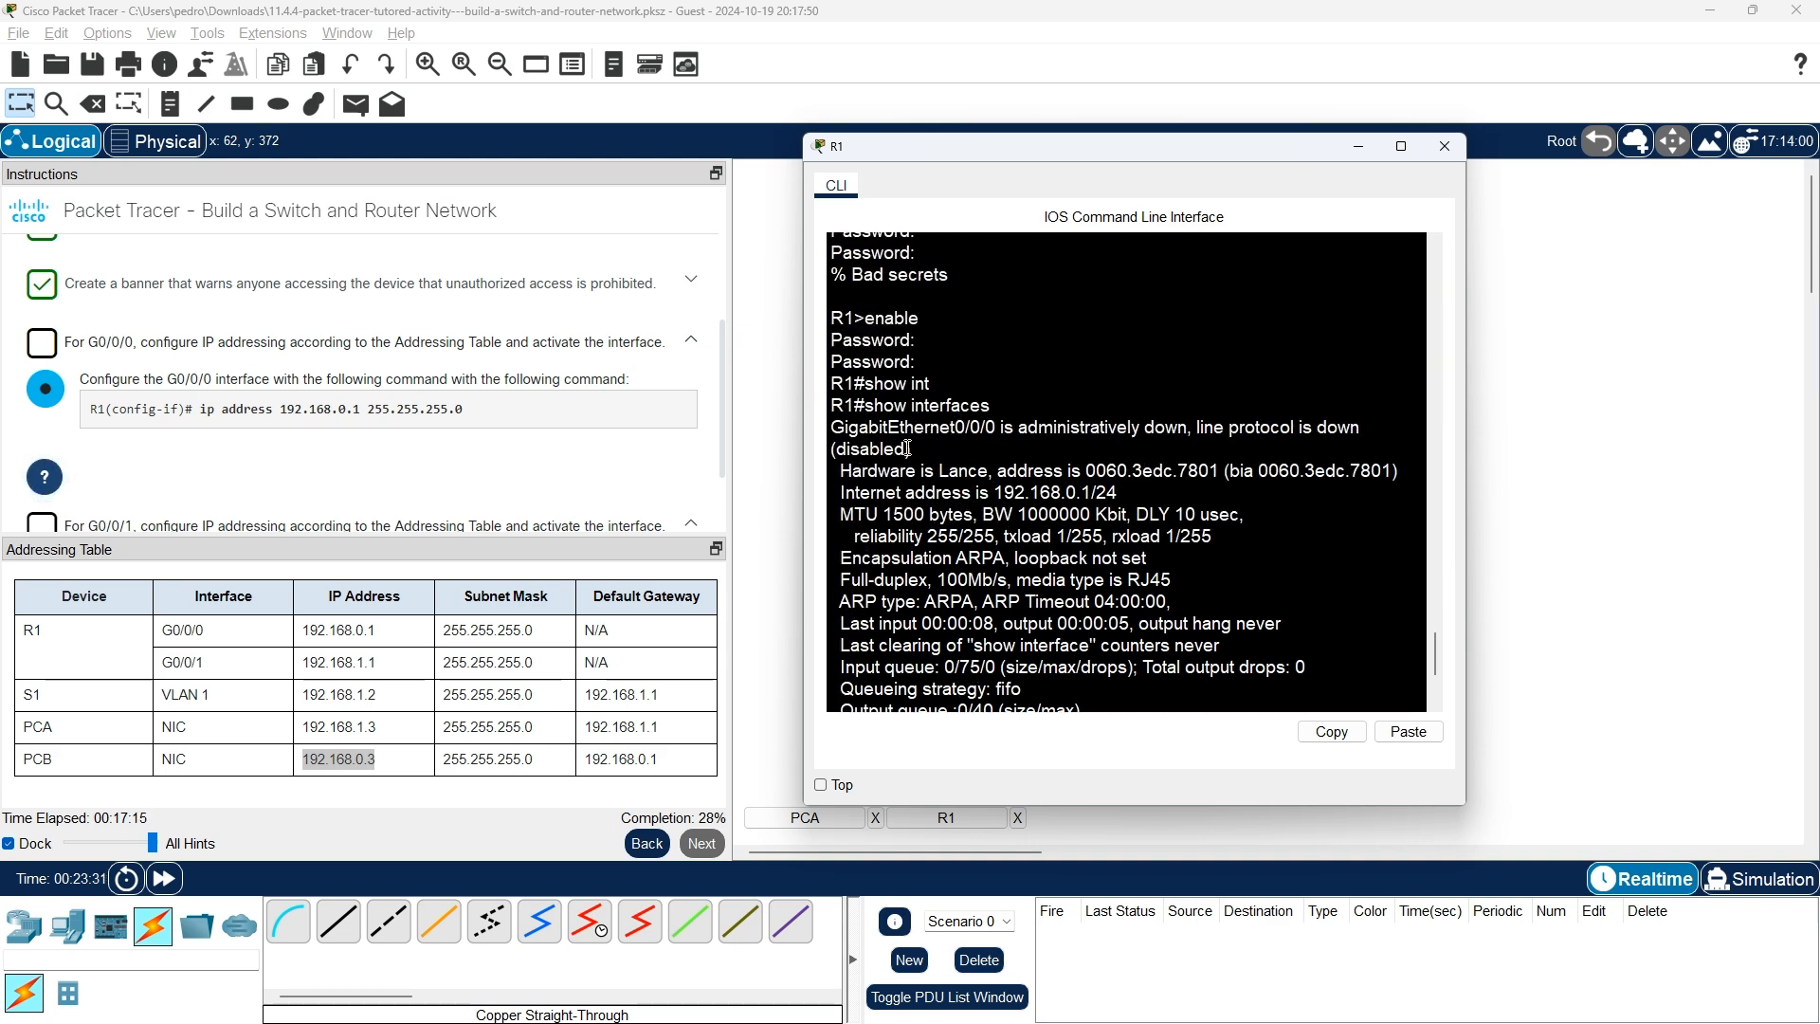
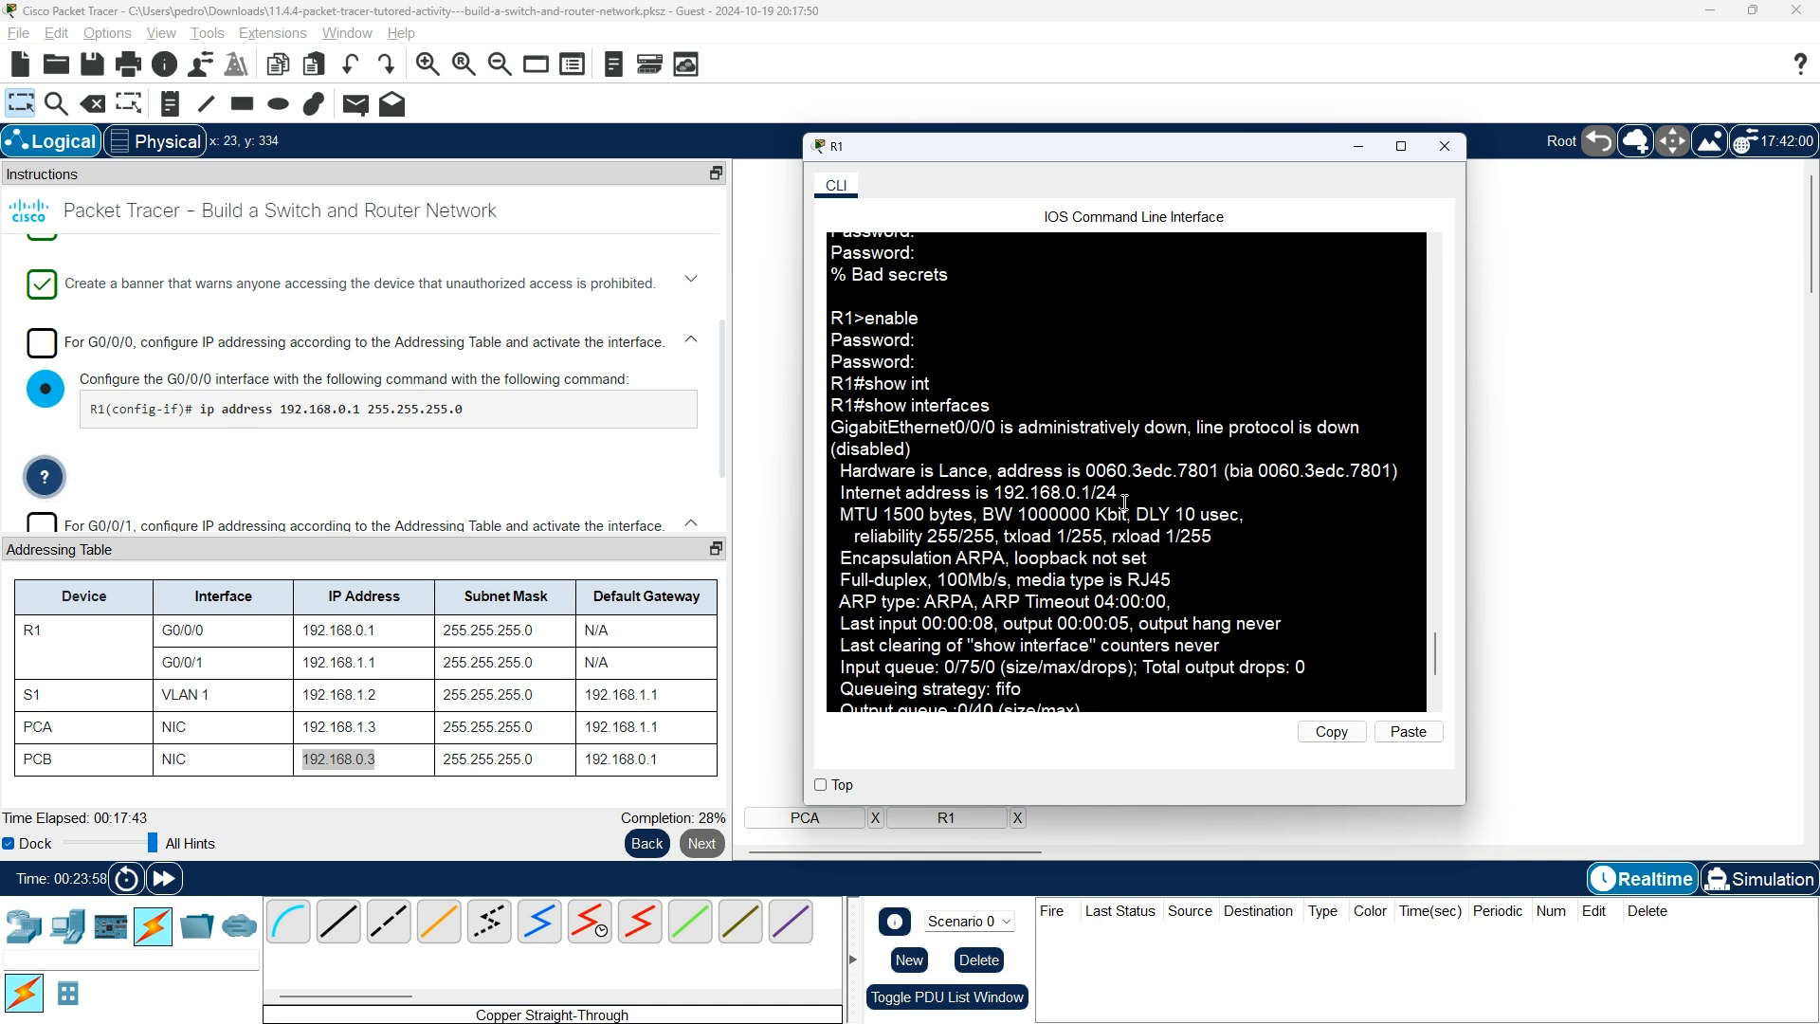
Page through the rest of R1's show interfaces output, review it, and return to the R1 prompt.
scroll(1125, 512, down, 4)
key(space)
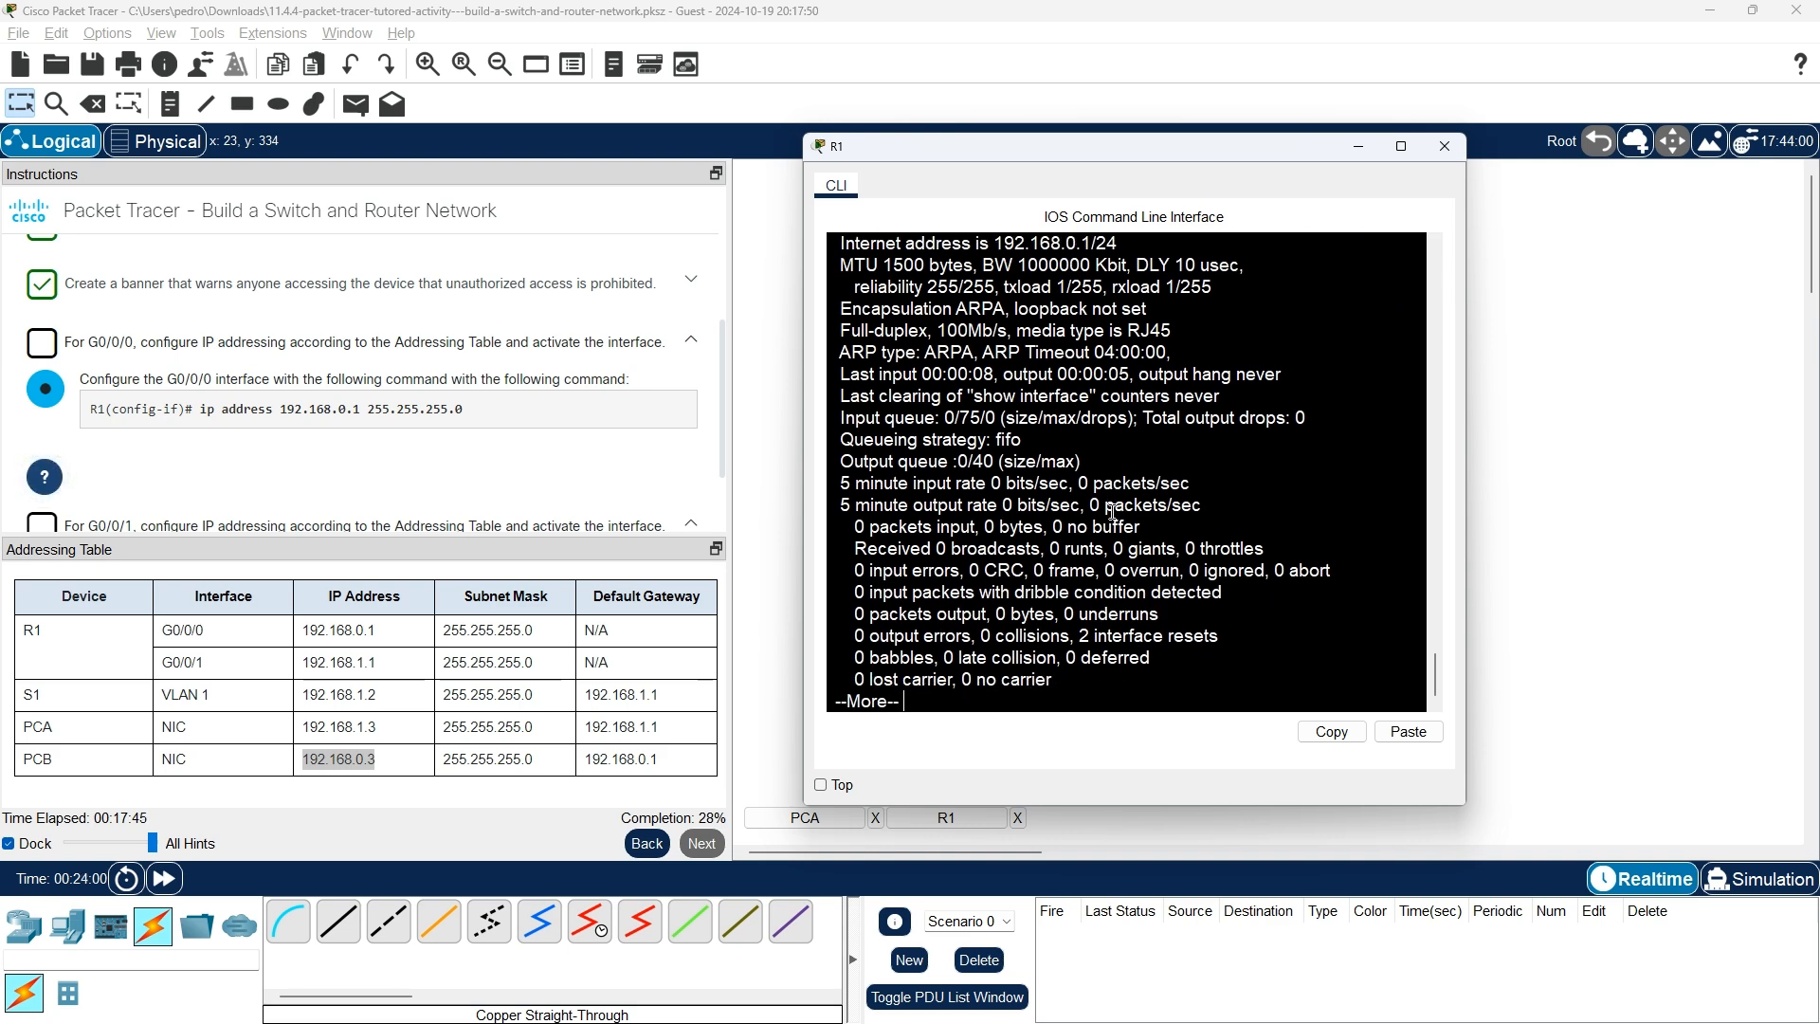
key(Return)
key(Return)
key(Return)
key(Return)
key(Return)
key(Return)
key(Return)
key(Return)
key(Return)
key(Return)
key(Return)
key(Return)
key(Return)
key(Return)
key(Return)
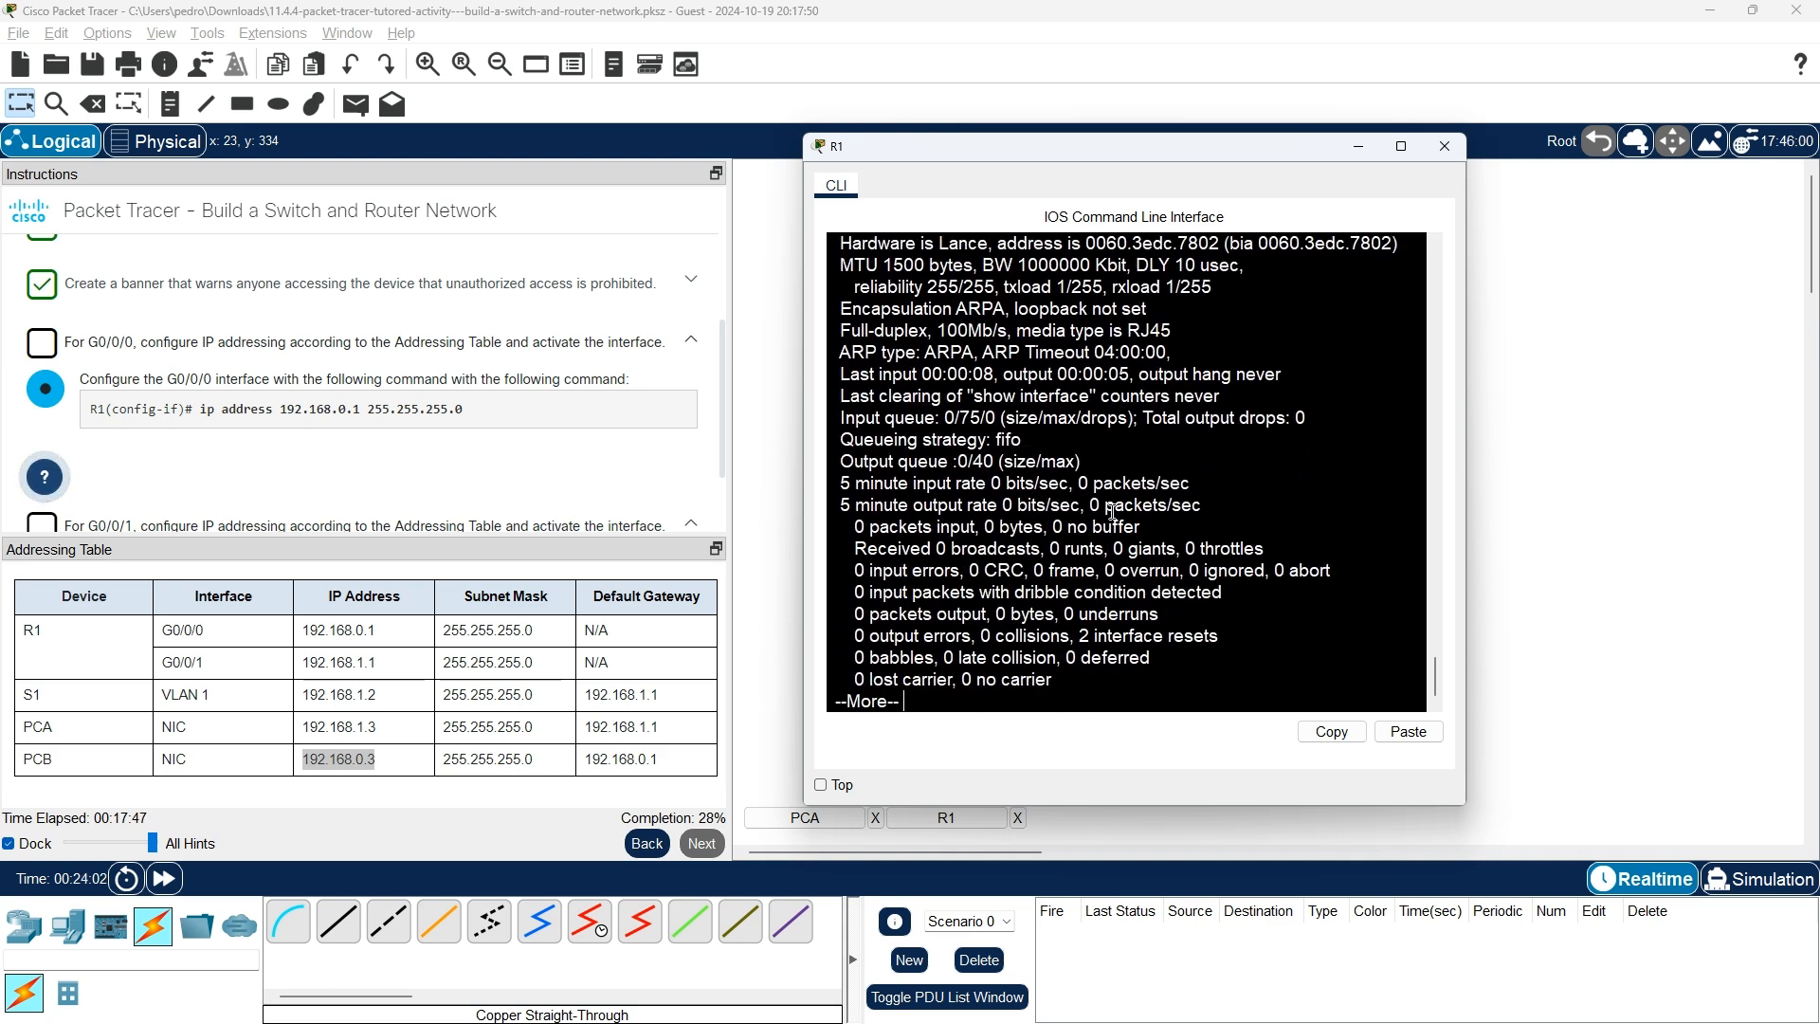
key(Return)
key(Return)
key(Return)
key(Return)
key(Return)
key(Return)
key(Return)
key(Return)
key(Return)
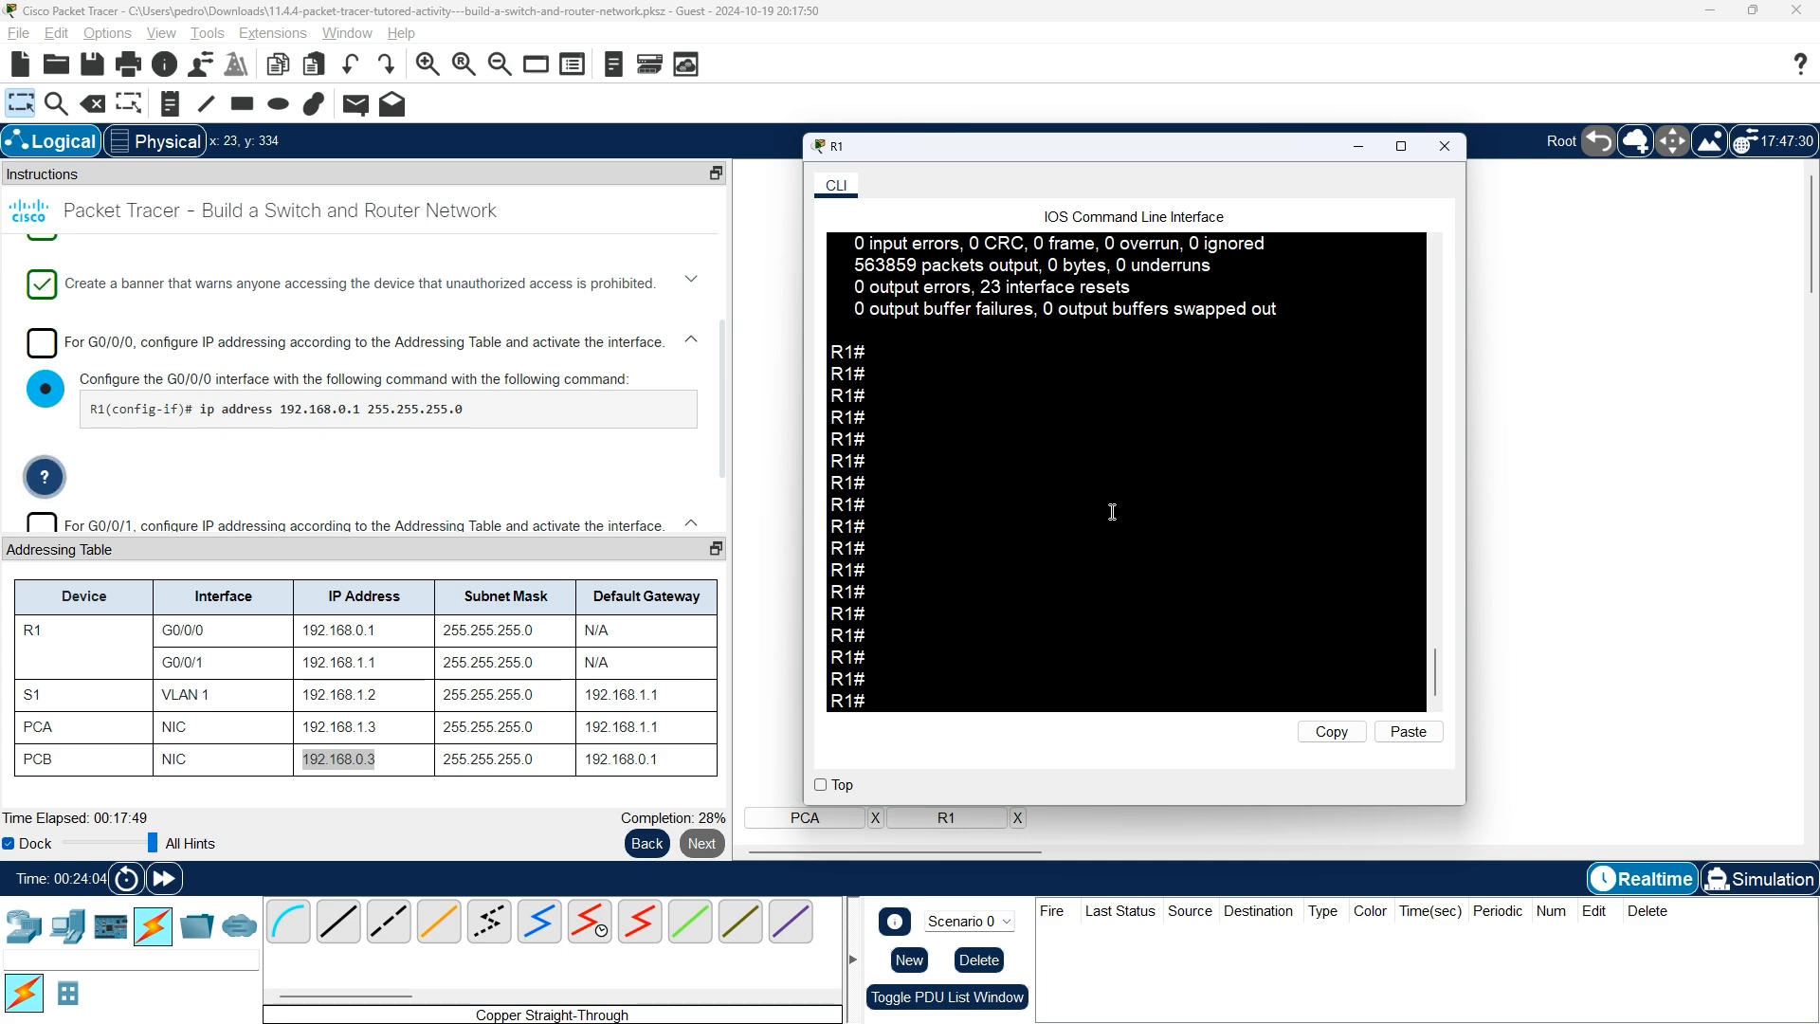
scroll(1112, 512, up, 9)
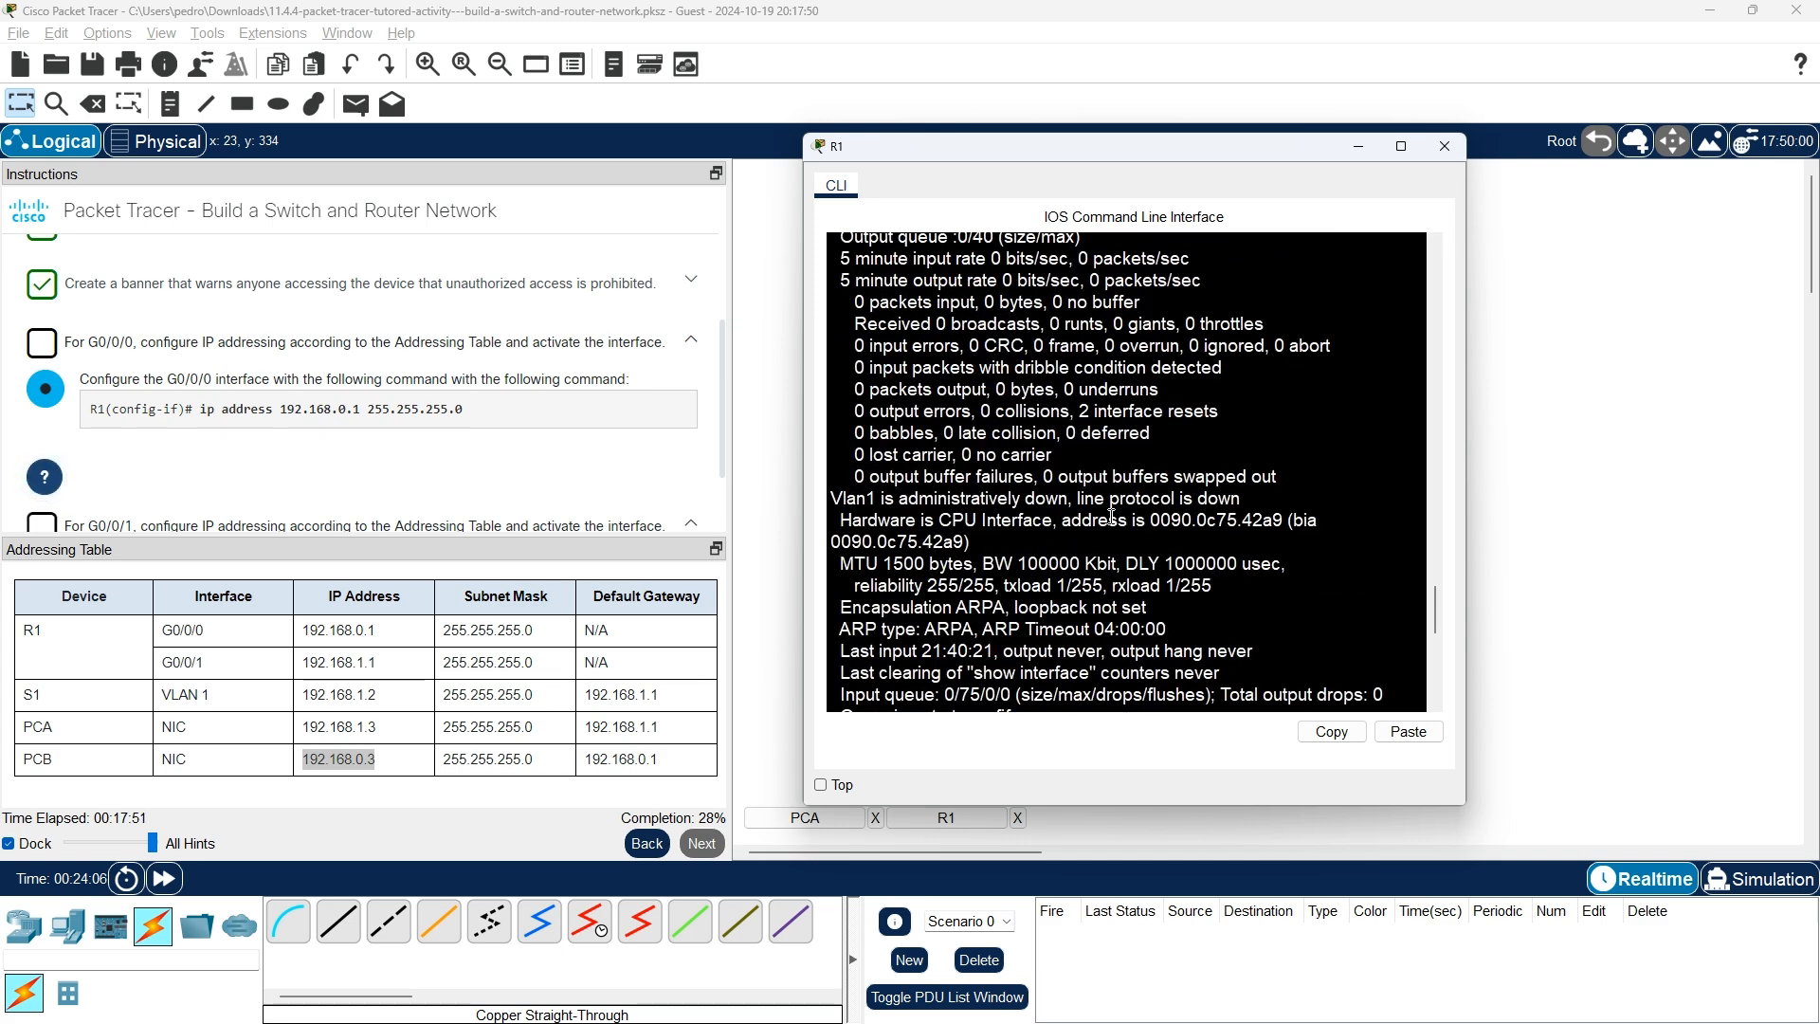
scroll(1112, 516, up, 8)
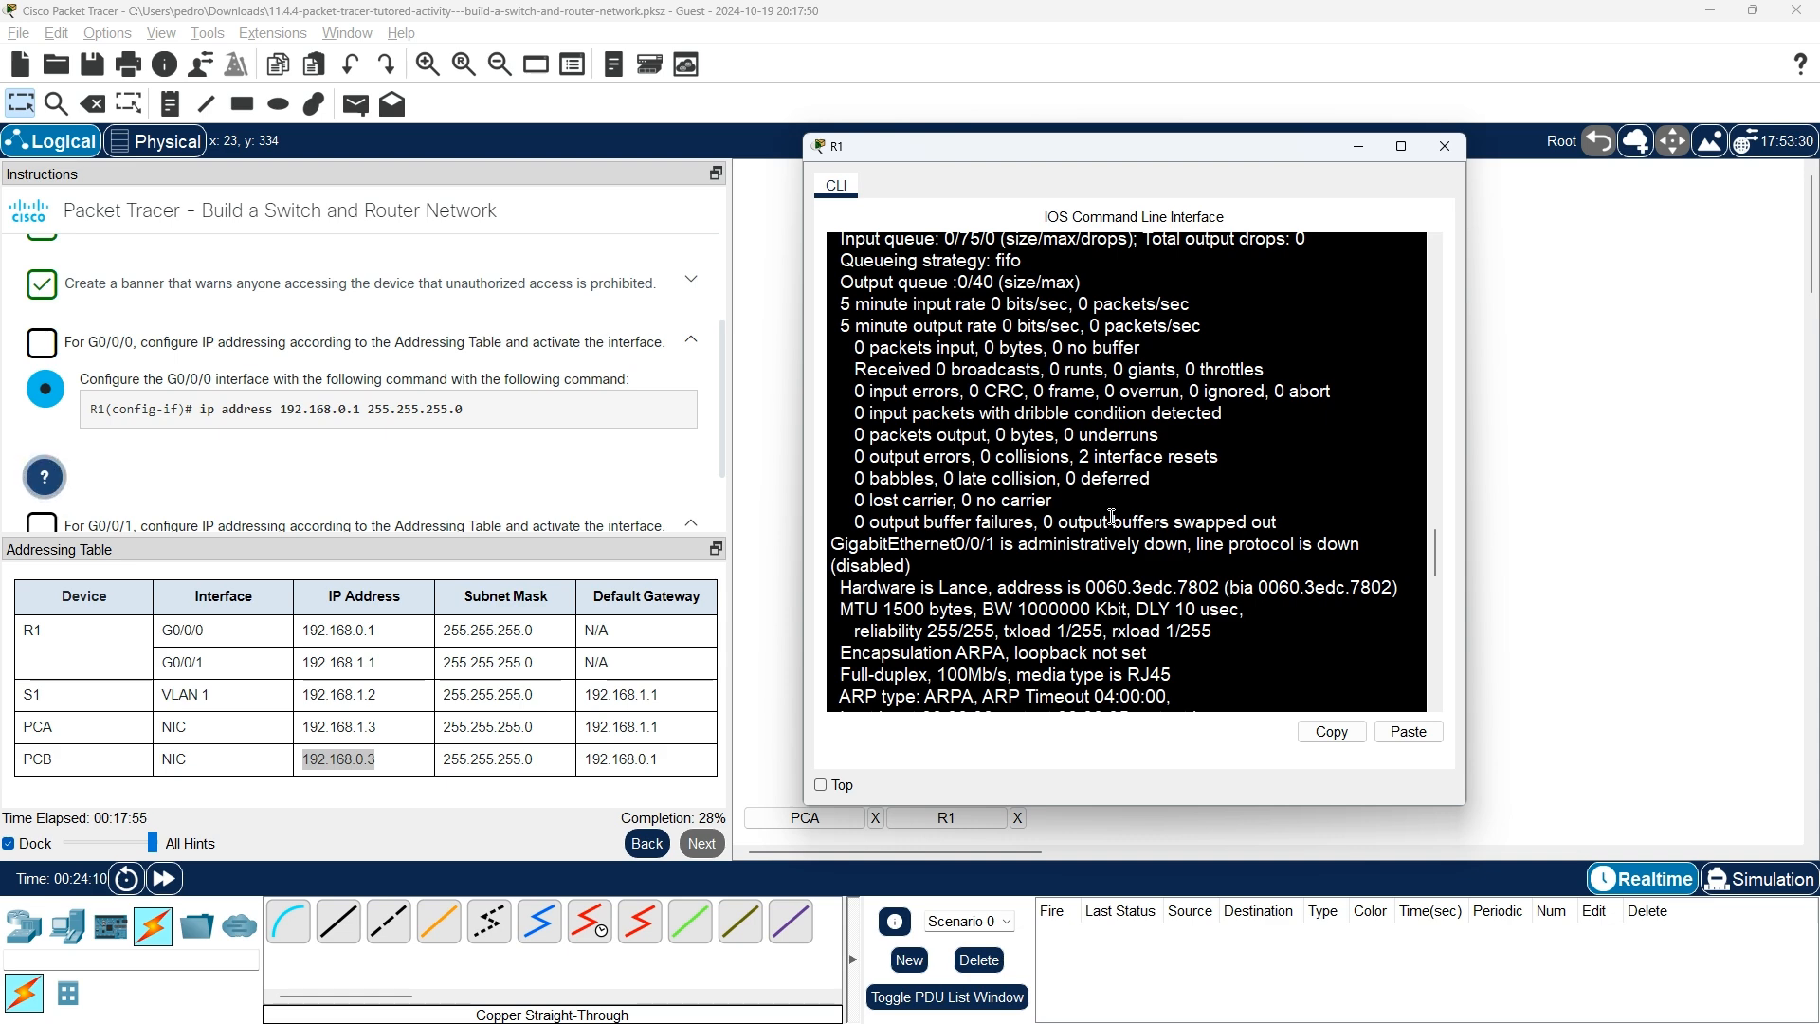
scroll(1112, 516, up, 12)
scroll(1112, 517, up, 2)
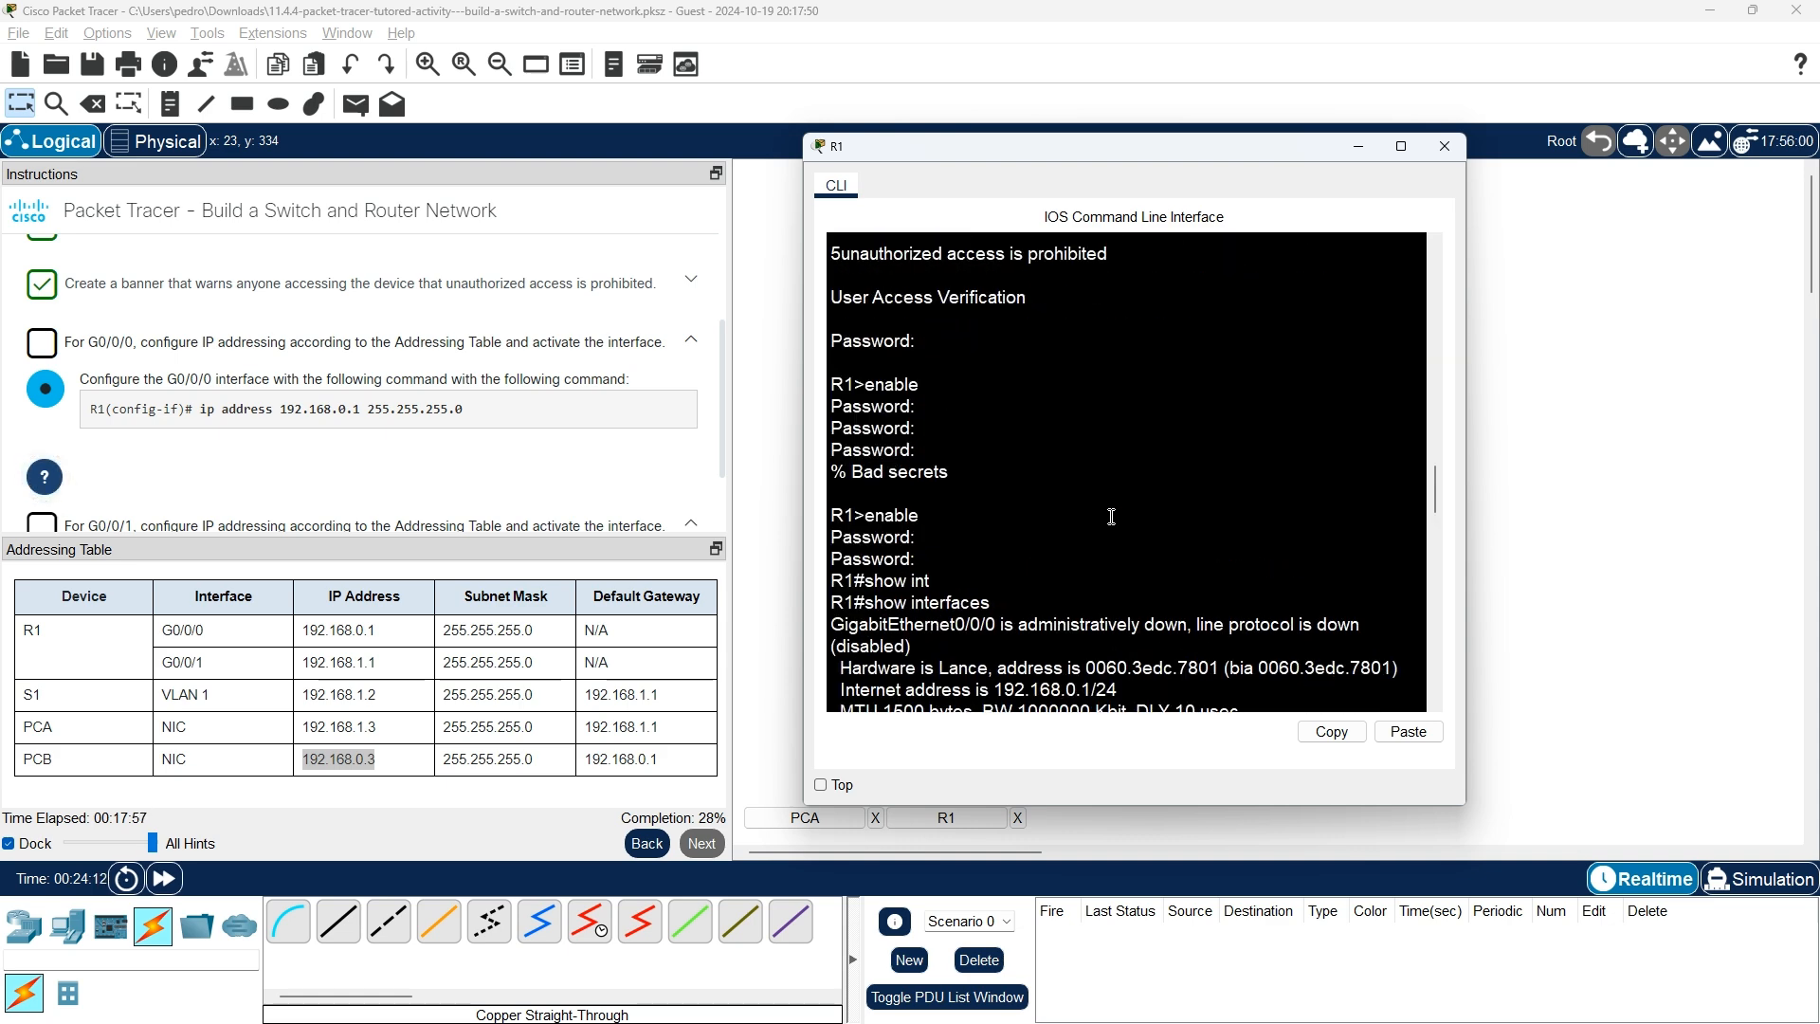
scroll(1112, 517, up, 2)
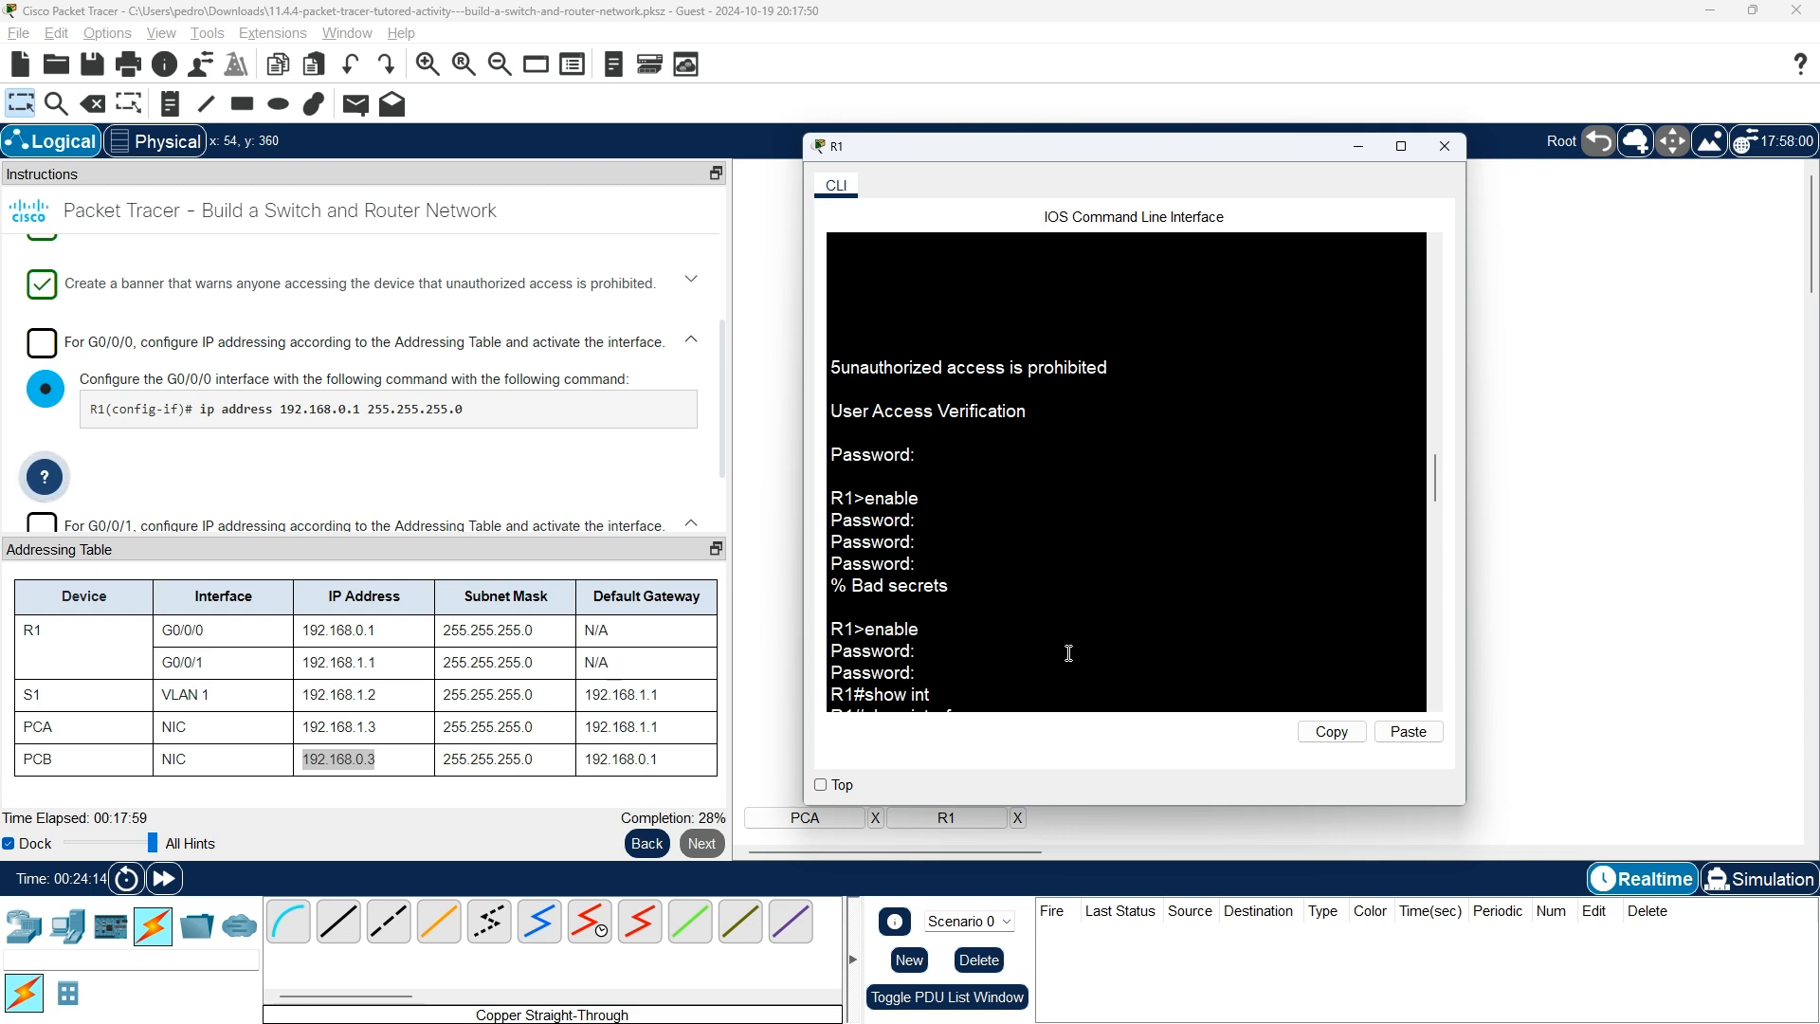
key(Return)
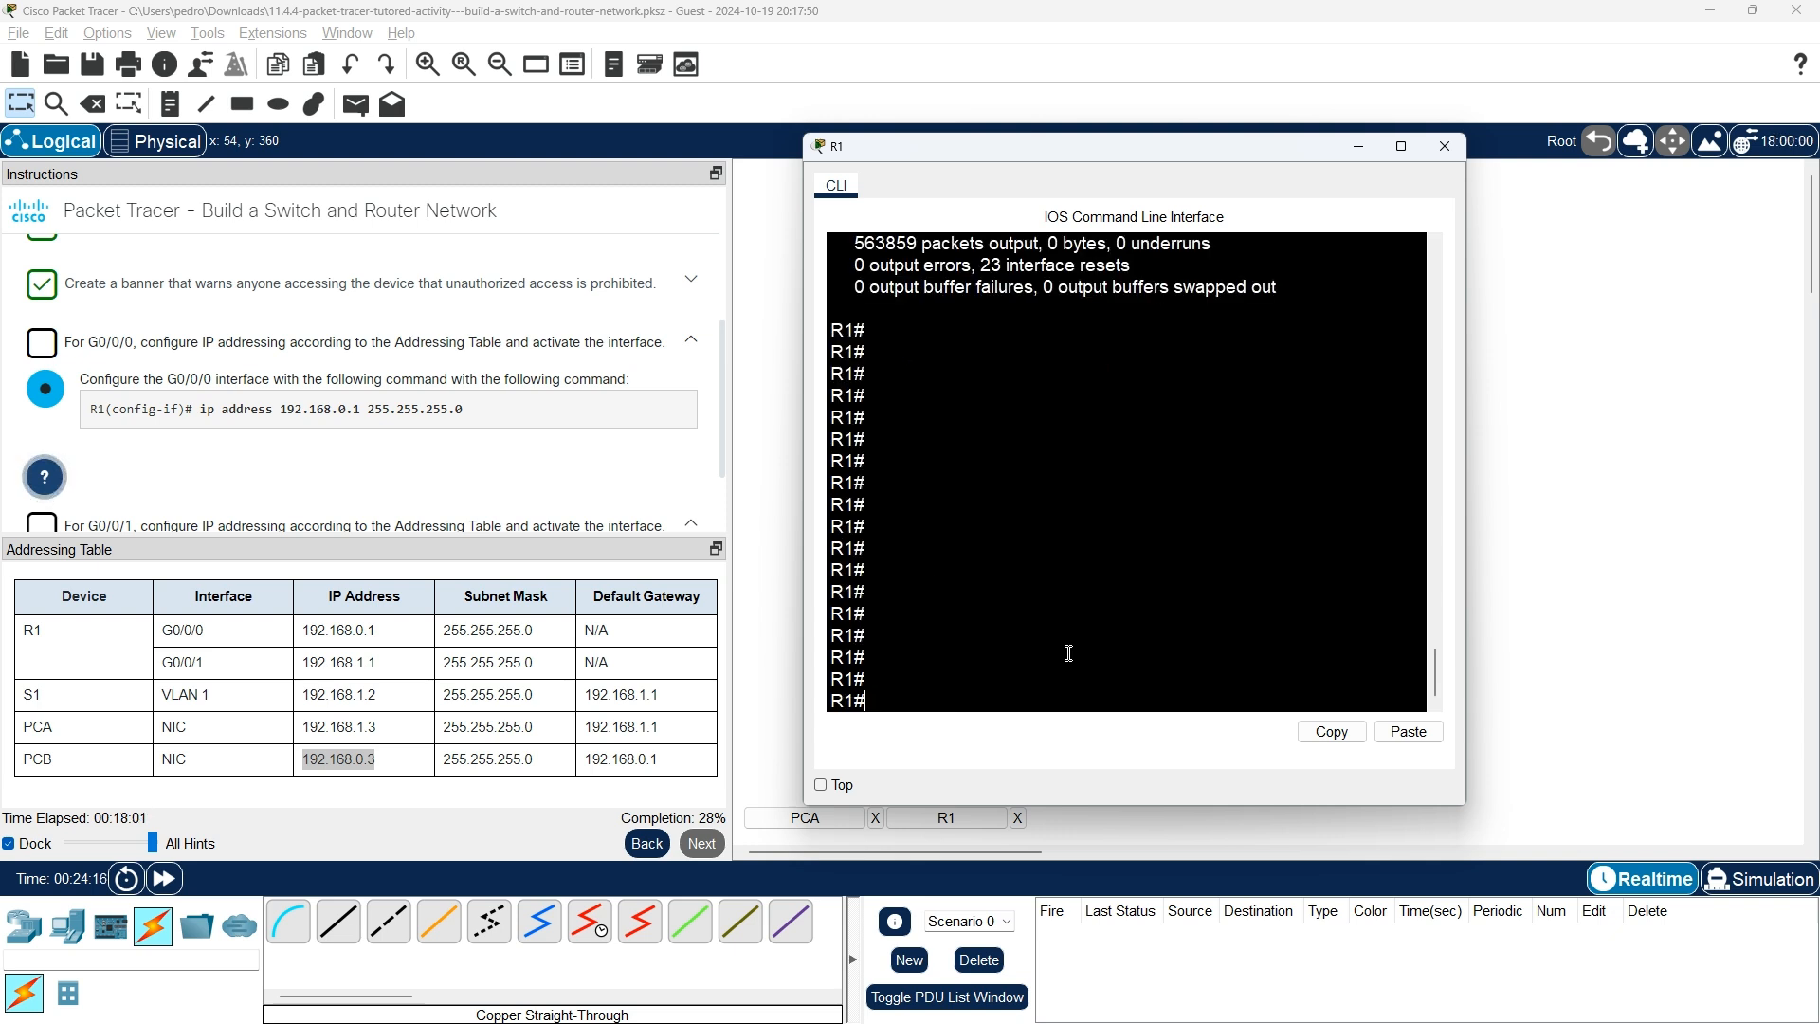
Enter global configuration mode on R1 and select interface G0/0/1.
text(conf)
key(Tab)
text(ter)
key(Tab)
key(Return)
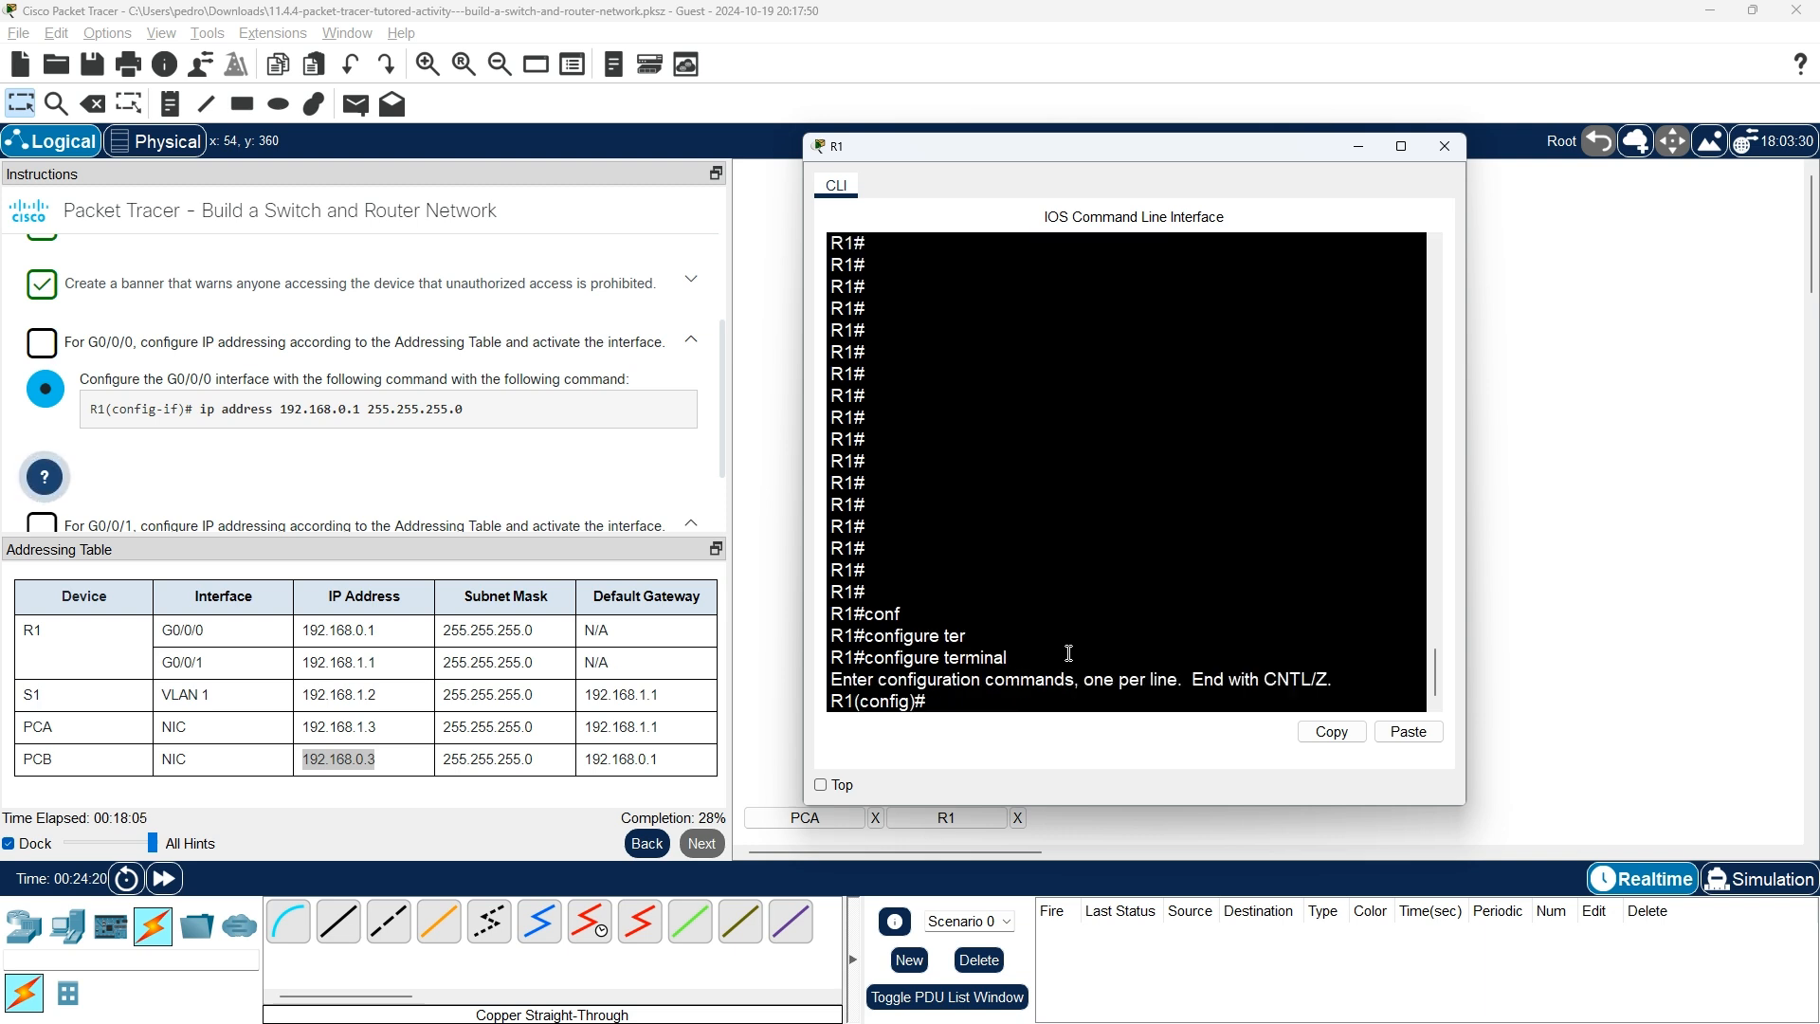
text(int)
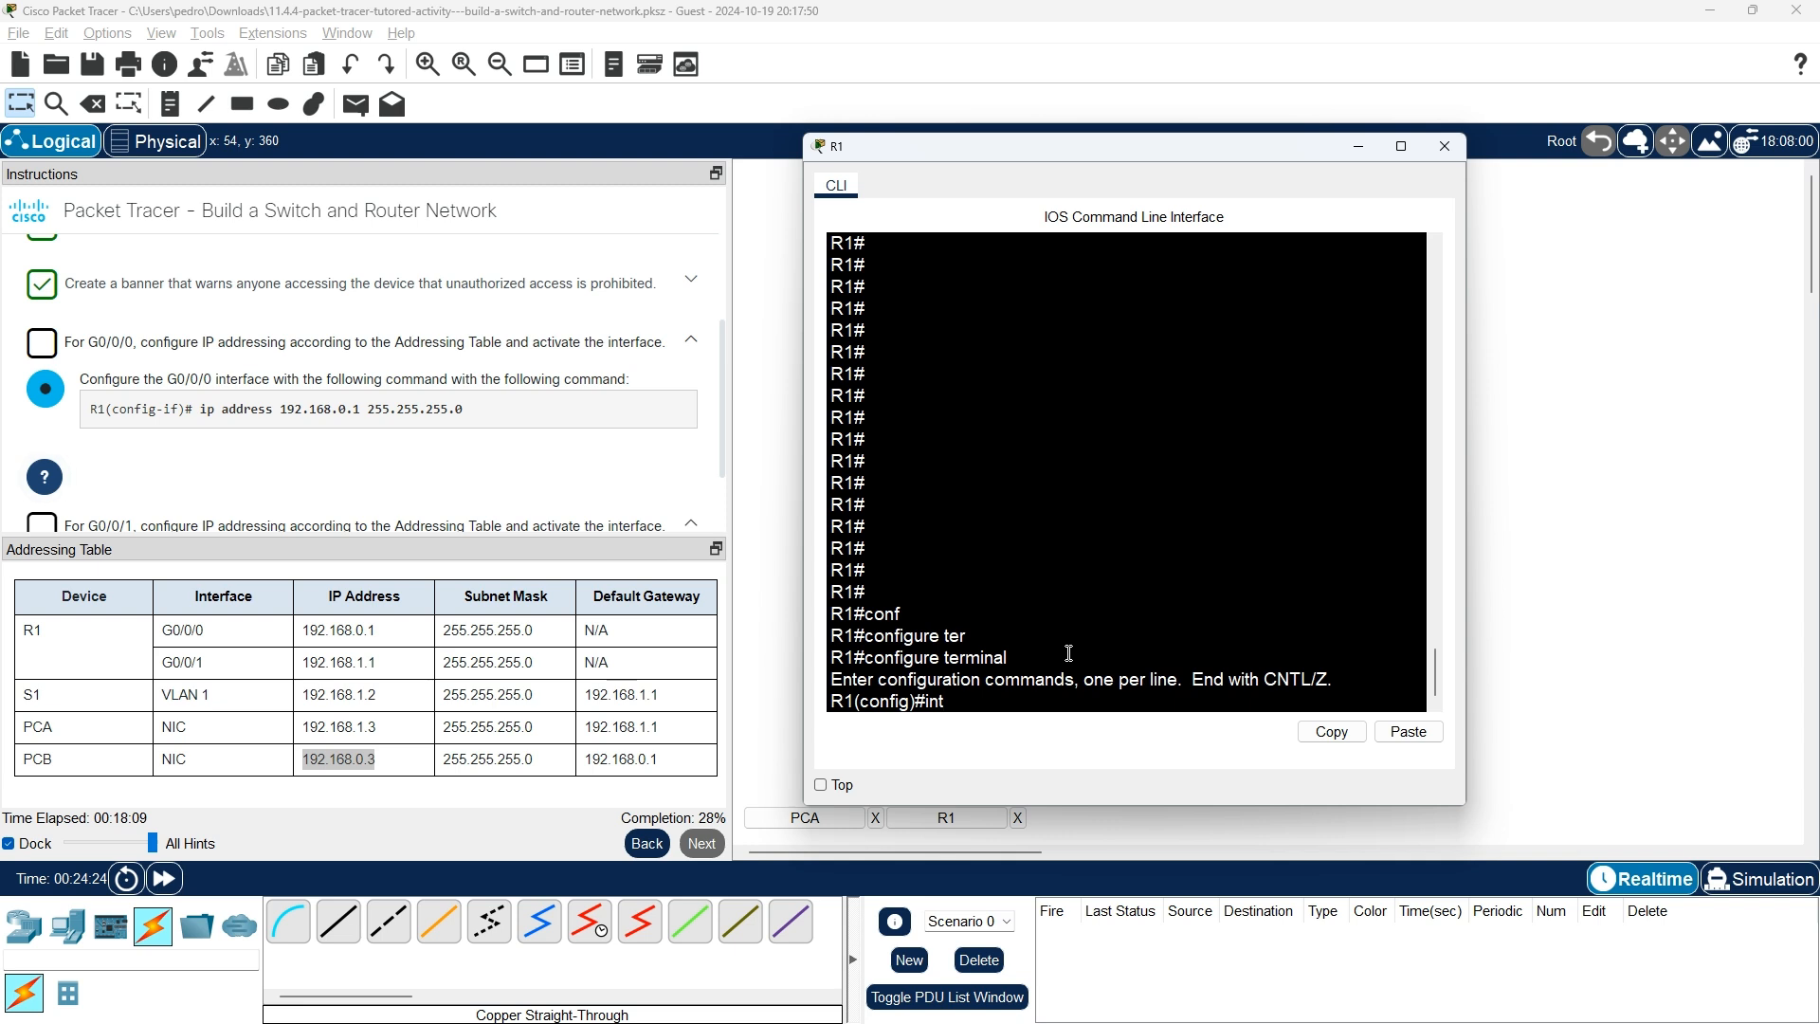
key(Tab)
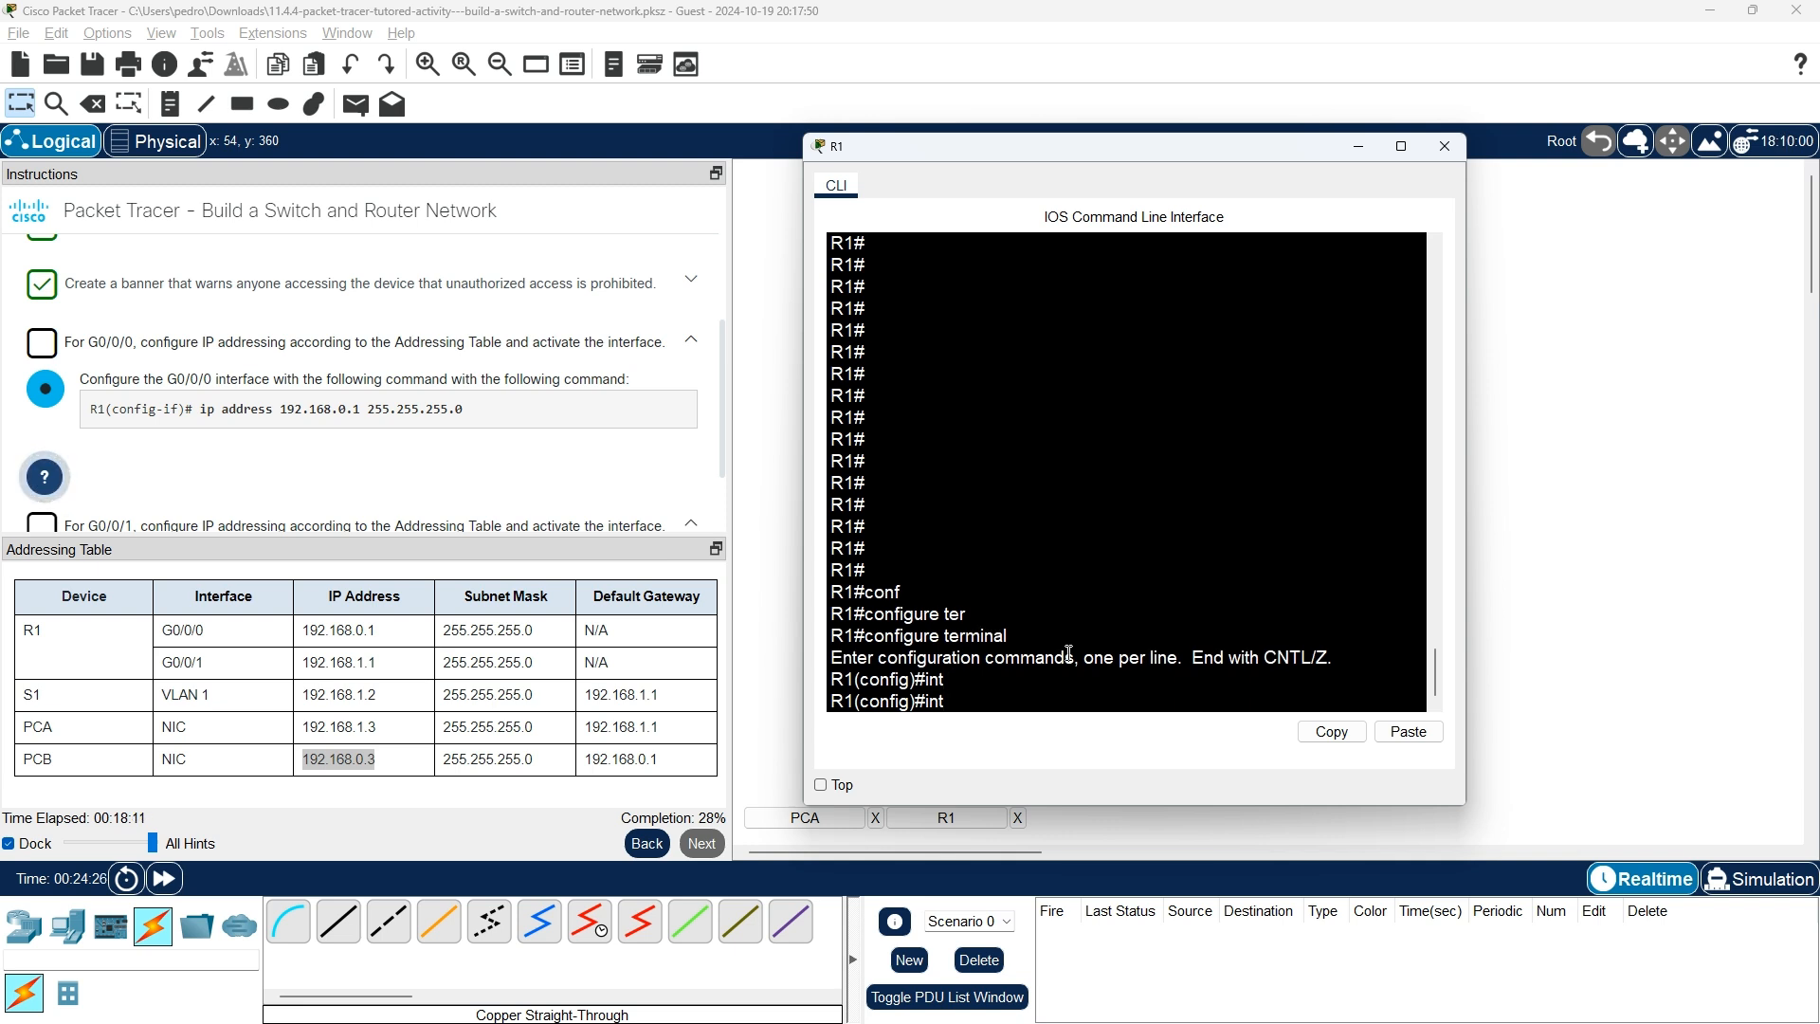
text(e)
key(Tab)
text(f)
text(g)
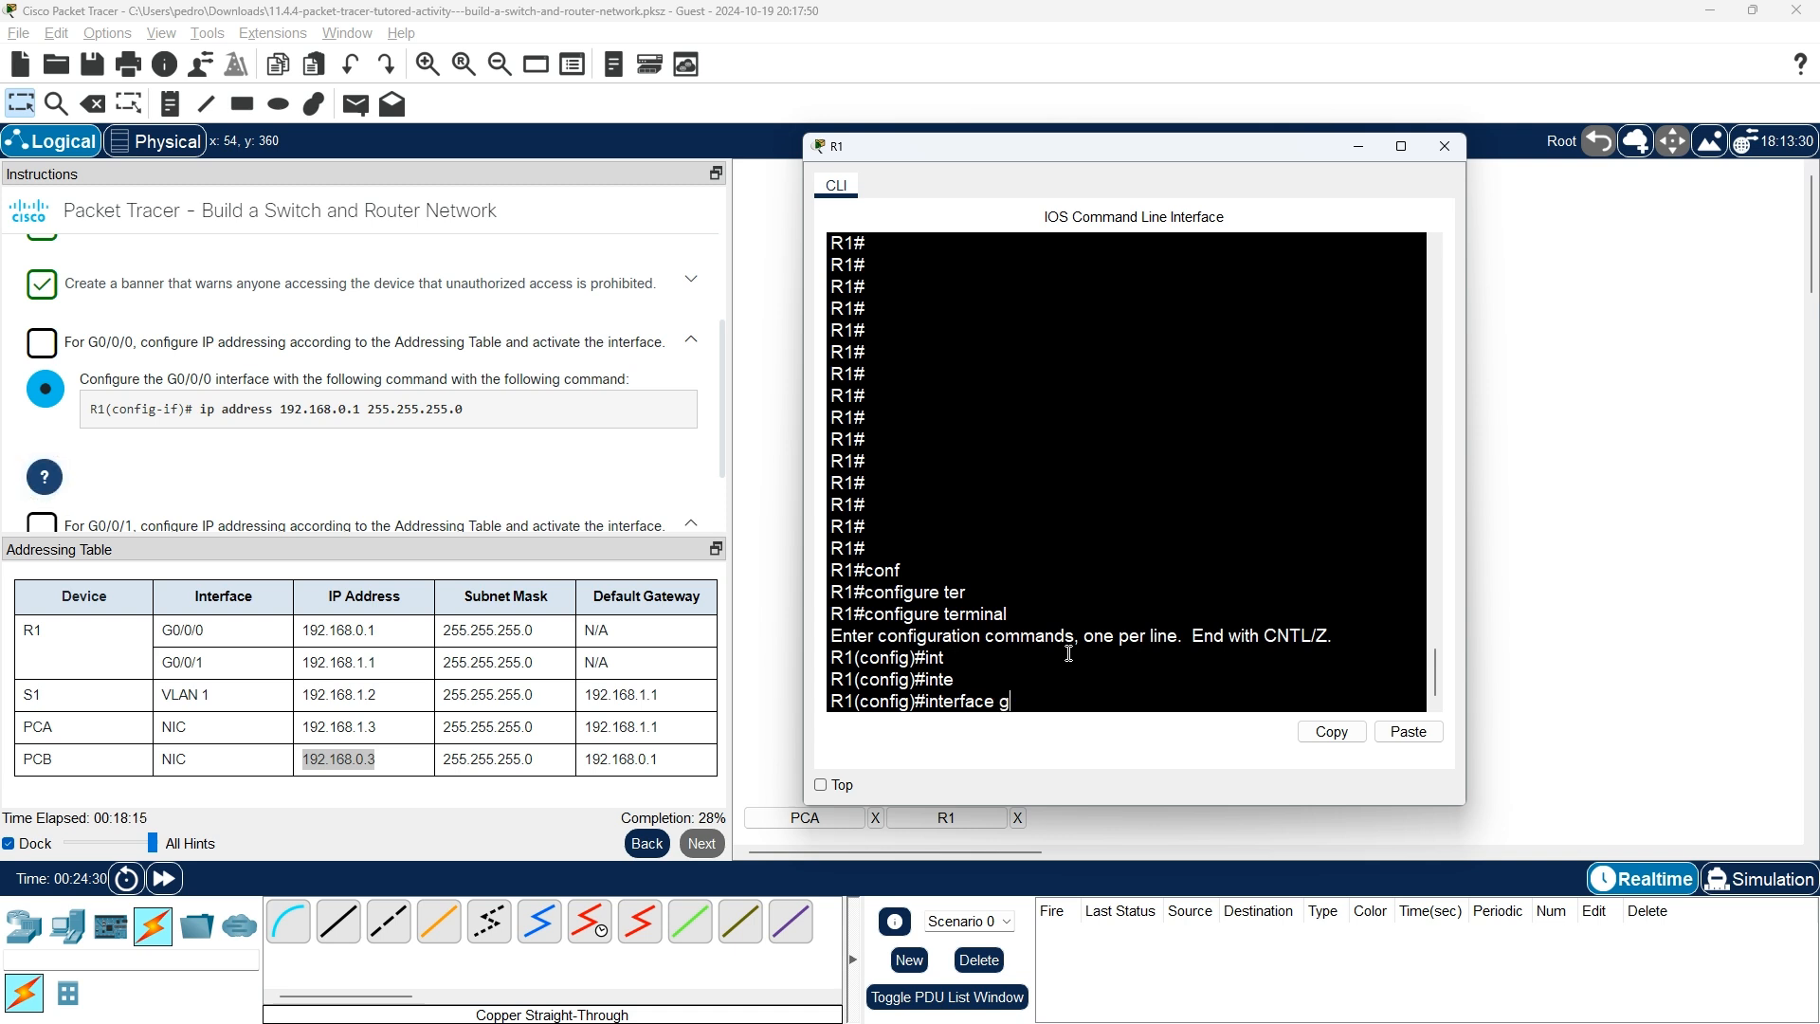
text( 0/0/1)
key(Return)
Assign G0/0/1 the address 192.168.1.1 with mask 255.255.255.0.
text(ip addres)
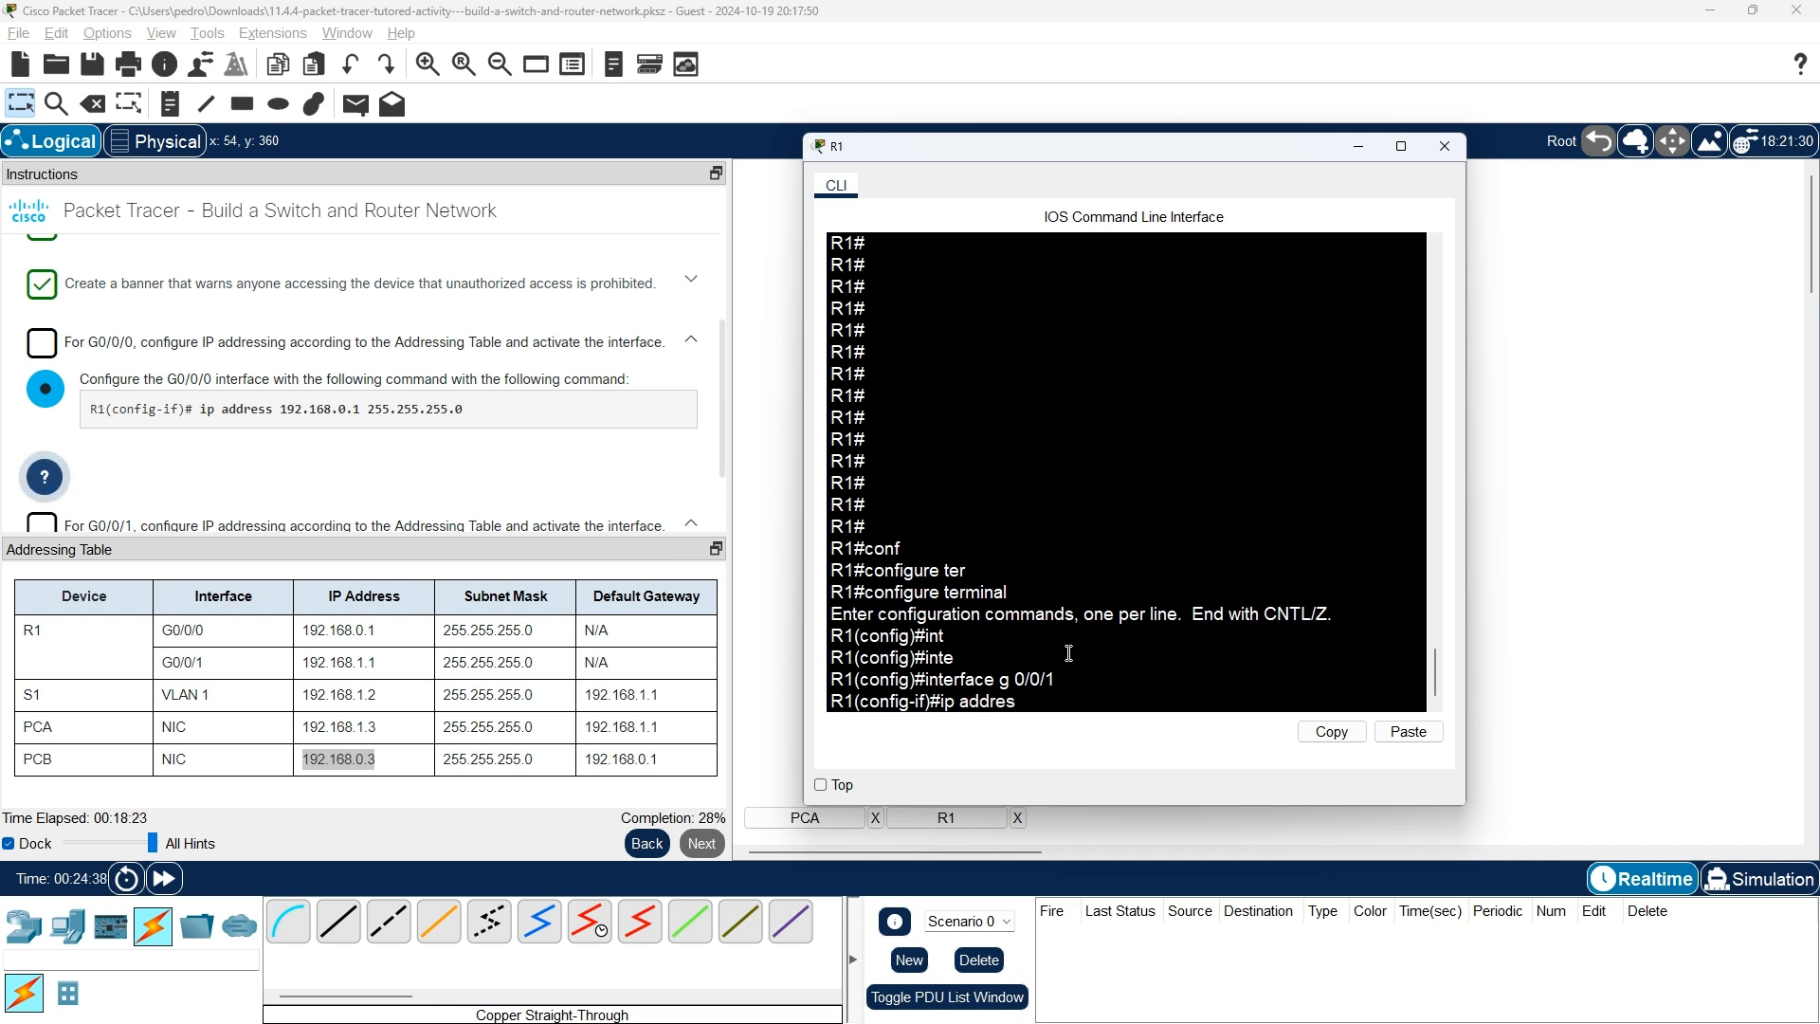
text(s 168)
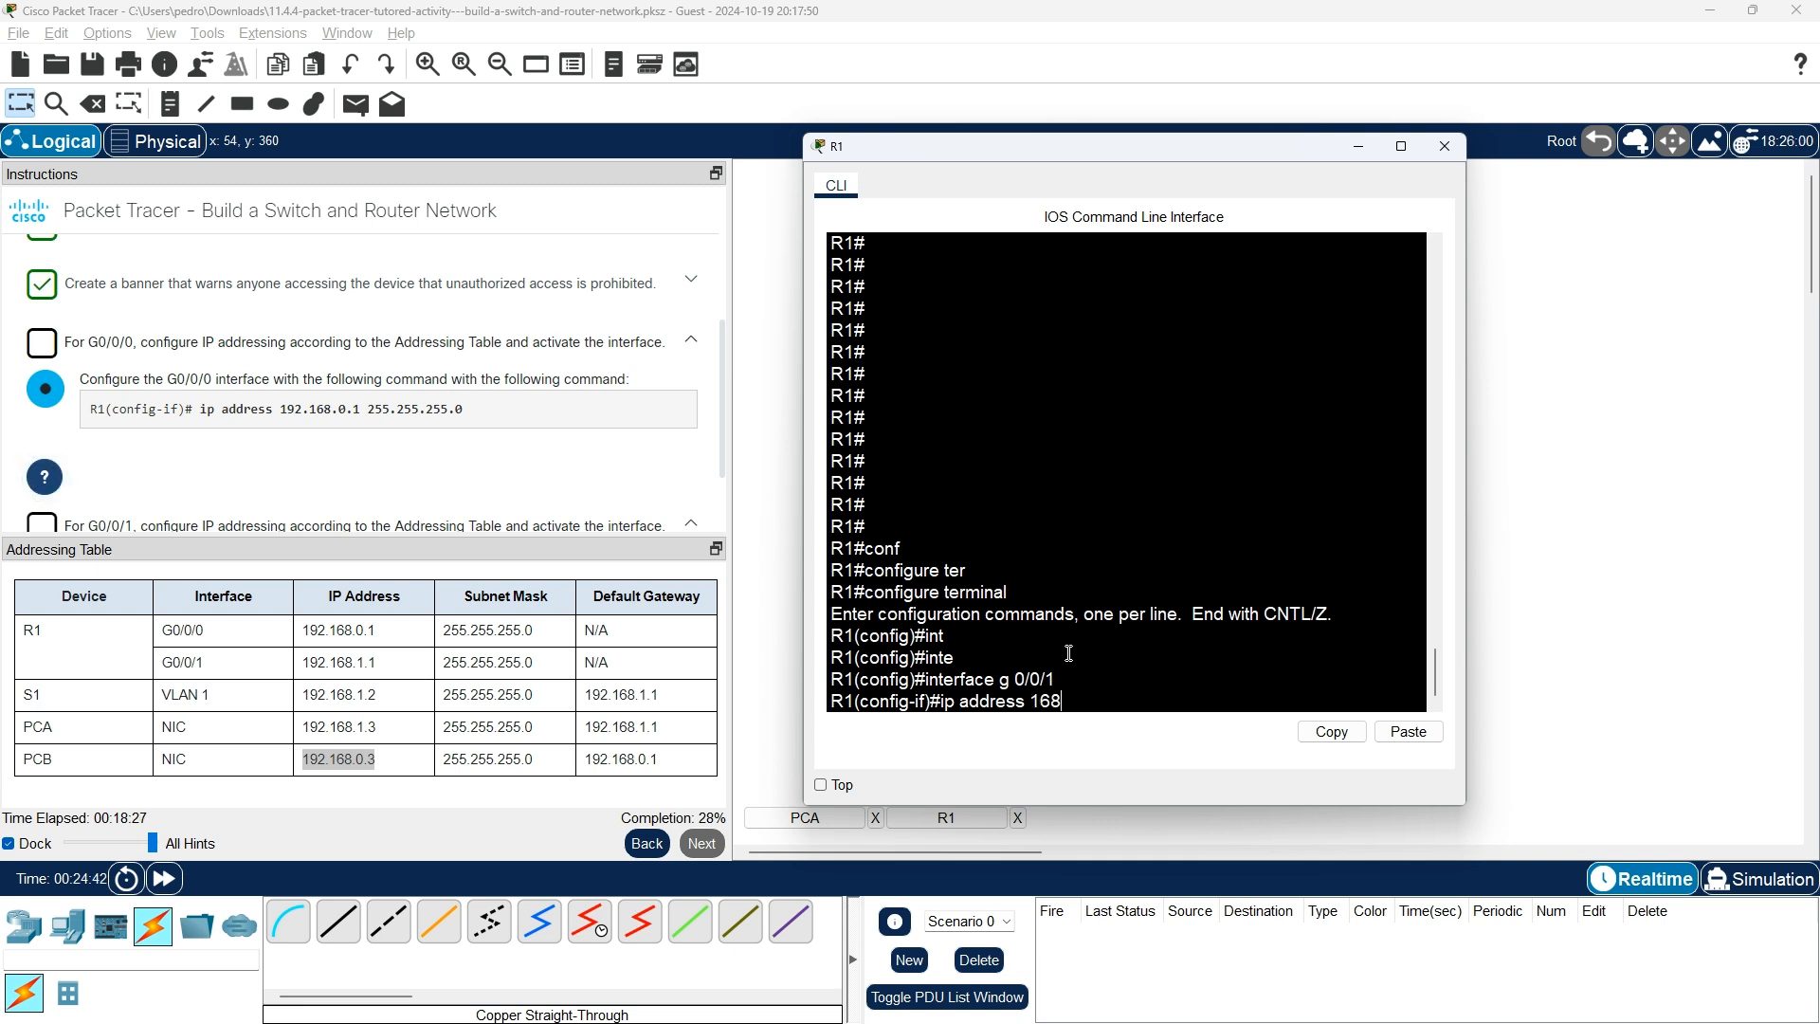
key(BackSpace)
key(BackSpace)
text(92.168.1.1 255.255.255)
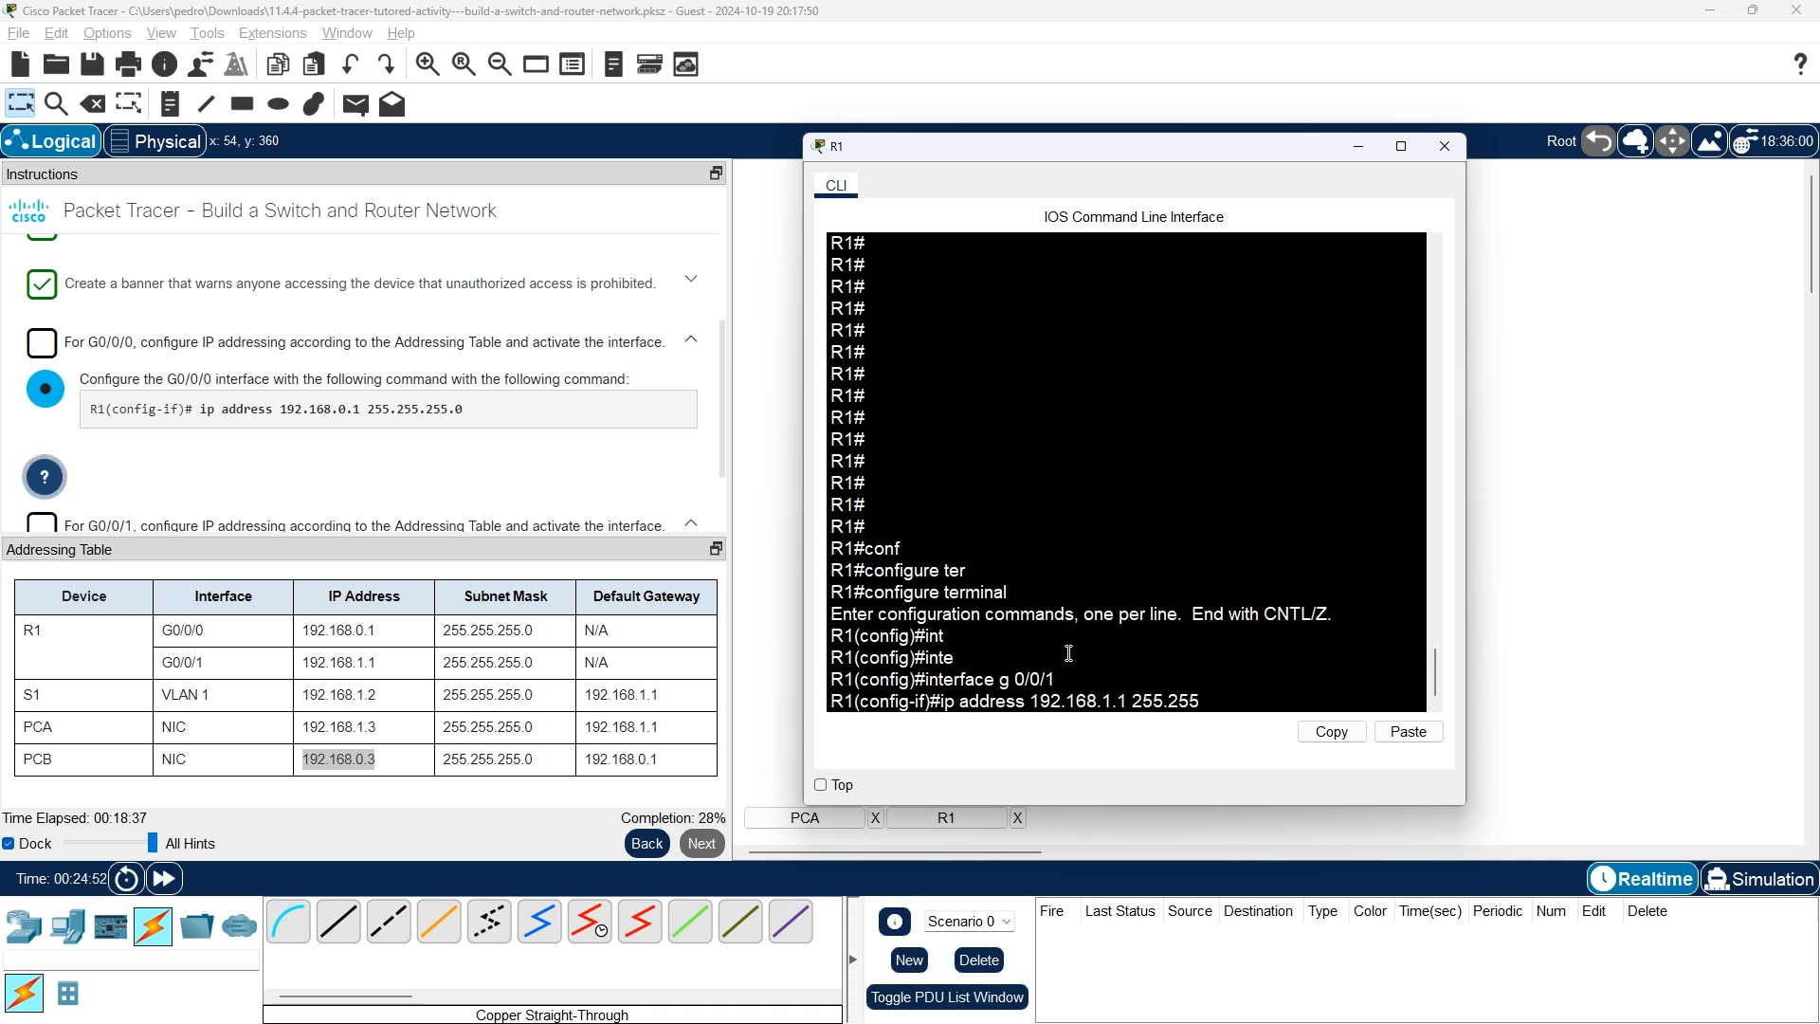
text(.0)
key(Return)
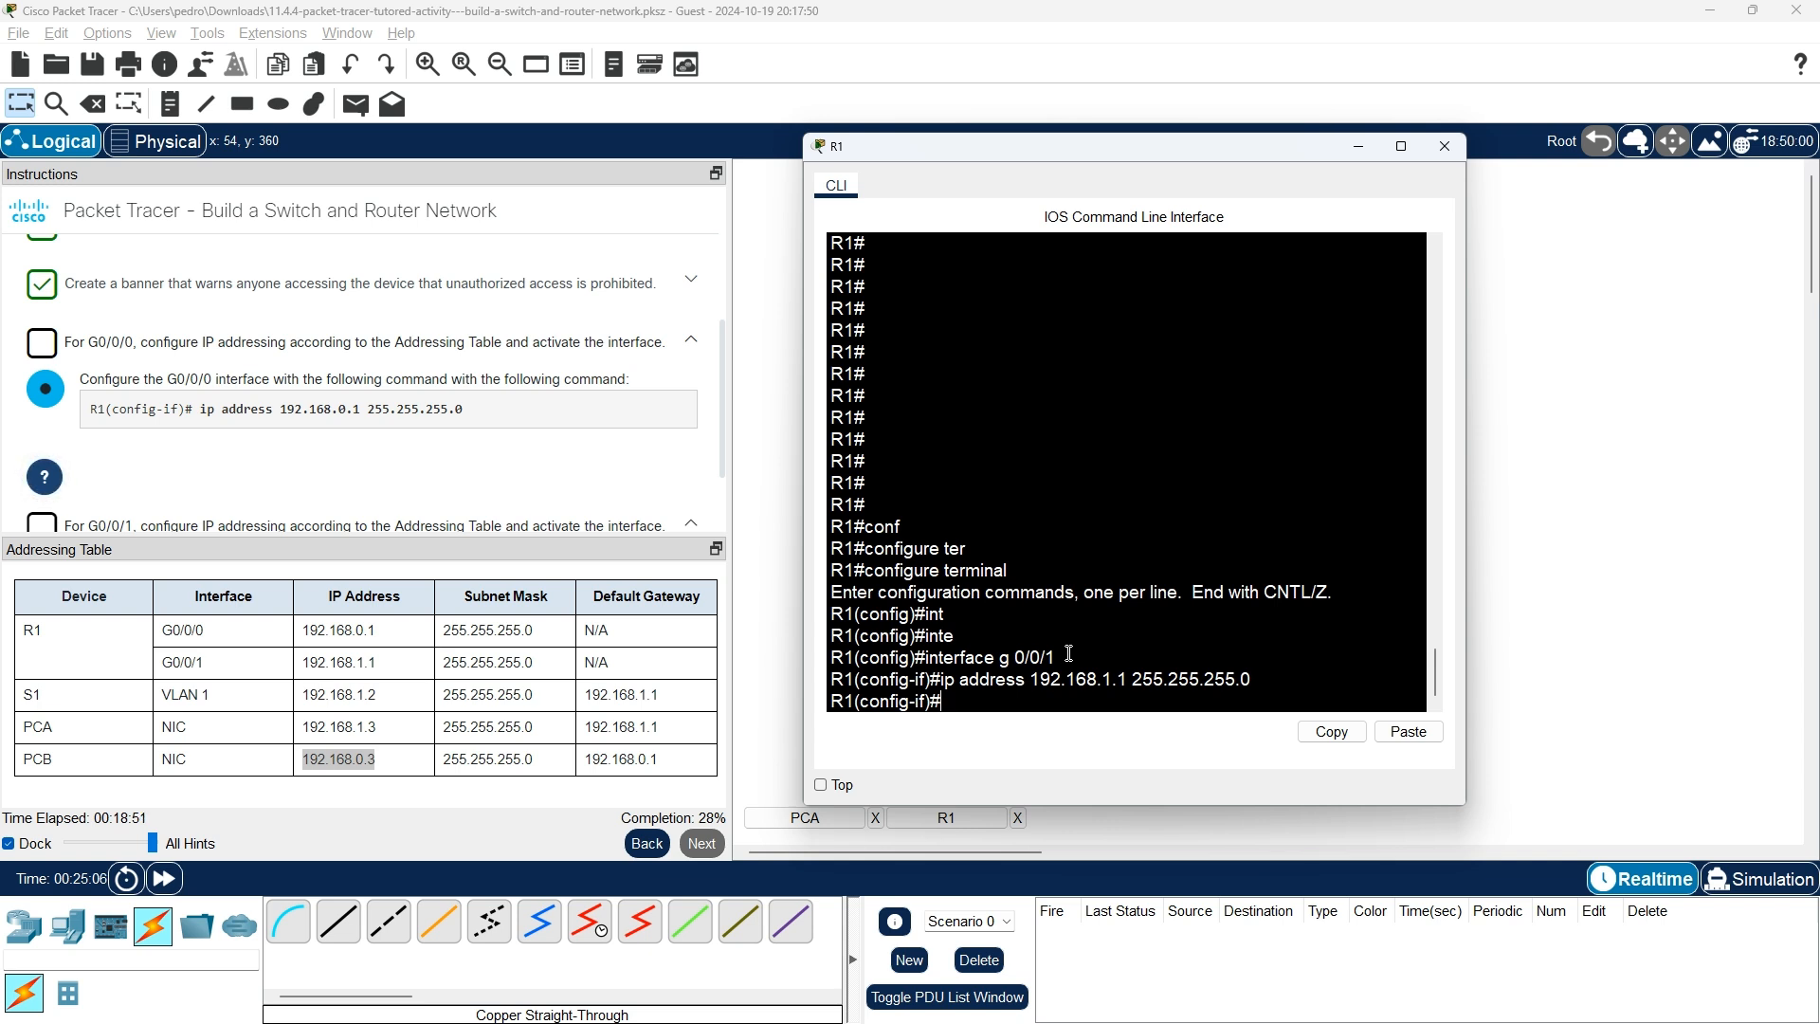
scroll(112, 484, down, 1)
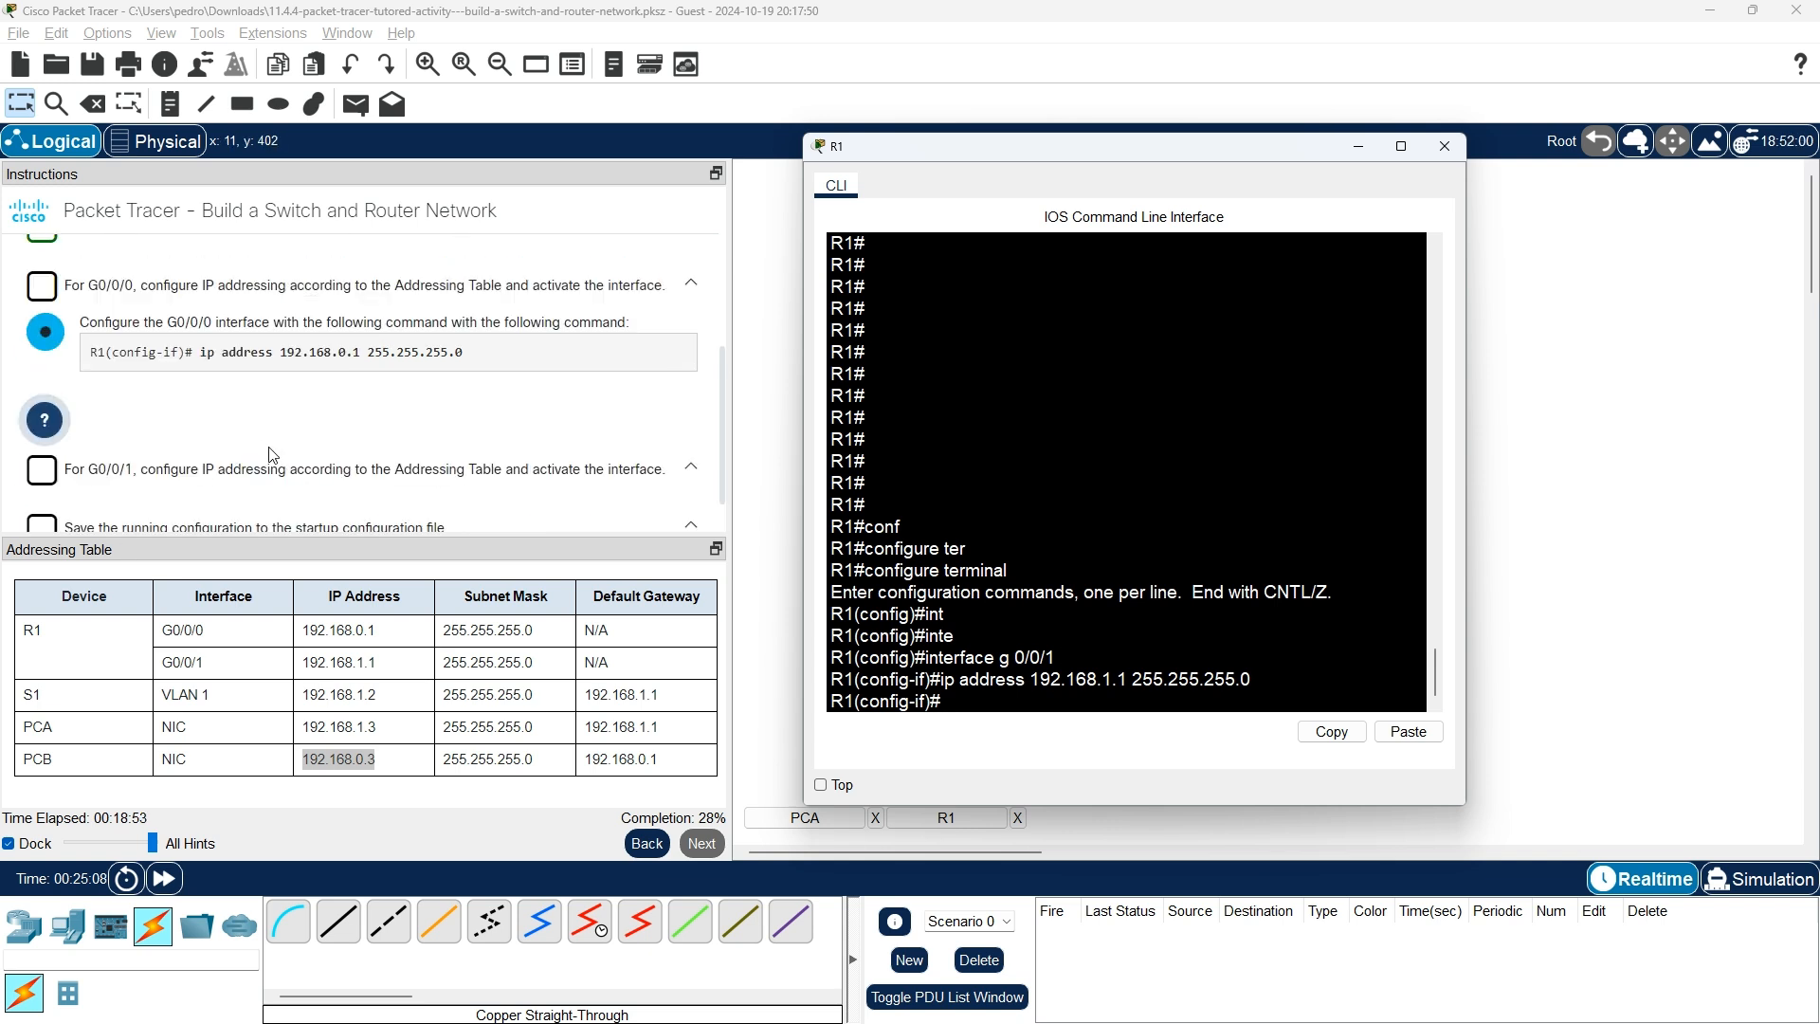
Check the activation hint, bring G0/0/1 up with no shutdown, and leave interface mode.
scroll(113, 484, up, 1)
click(112, 485)
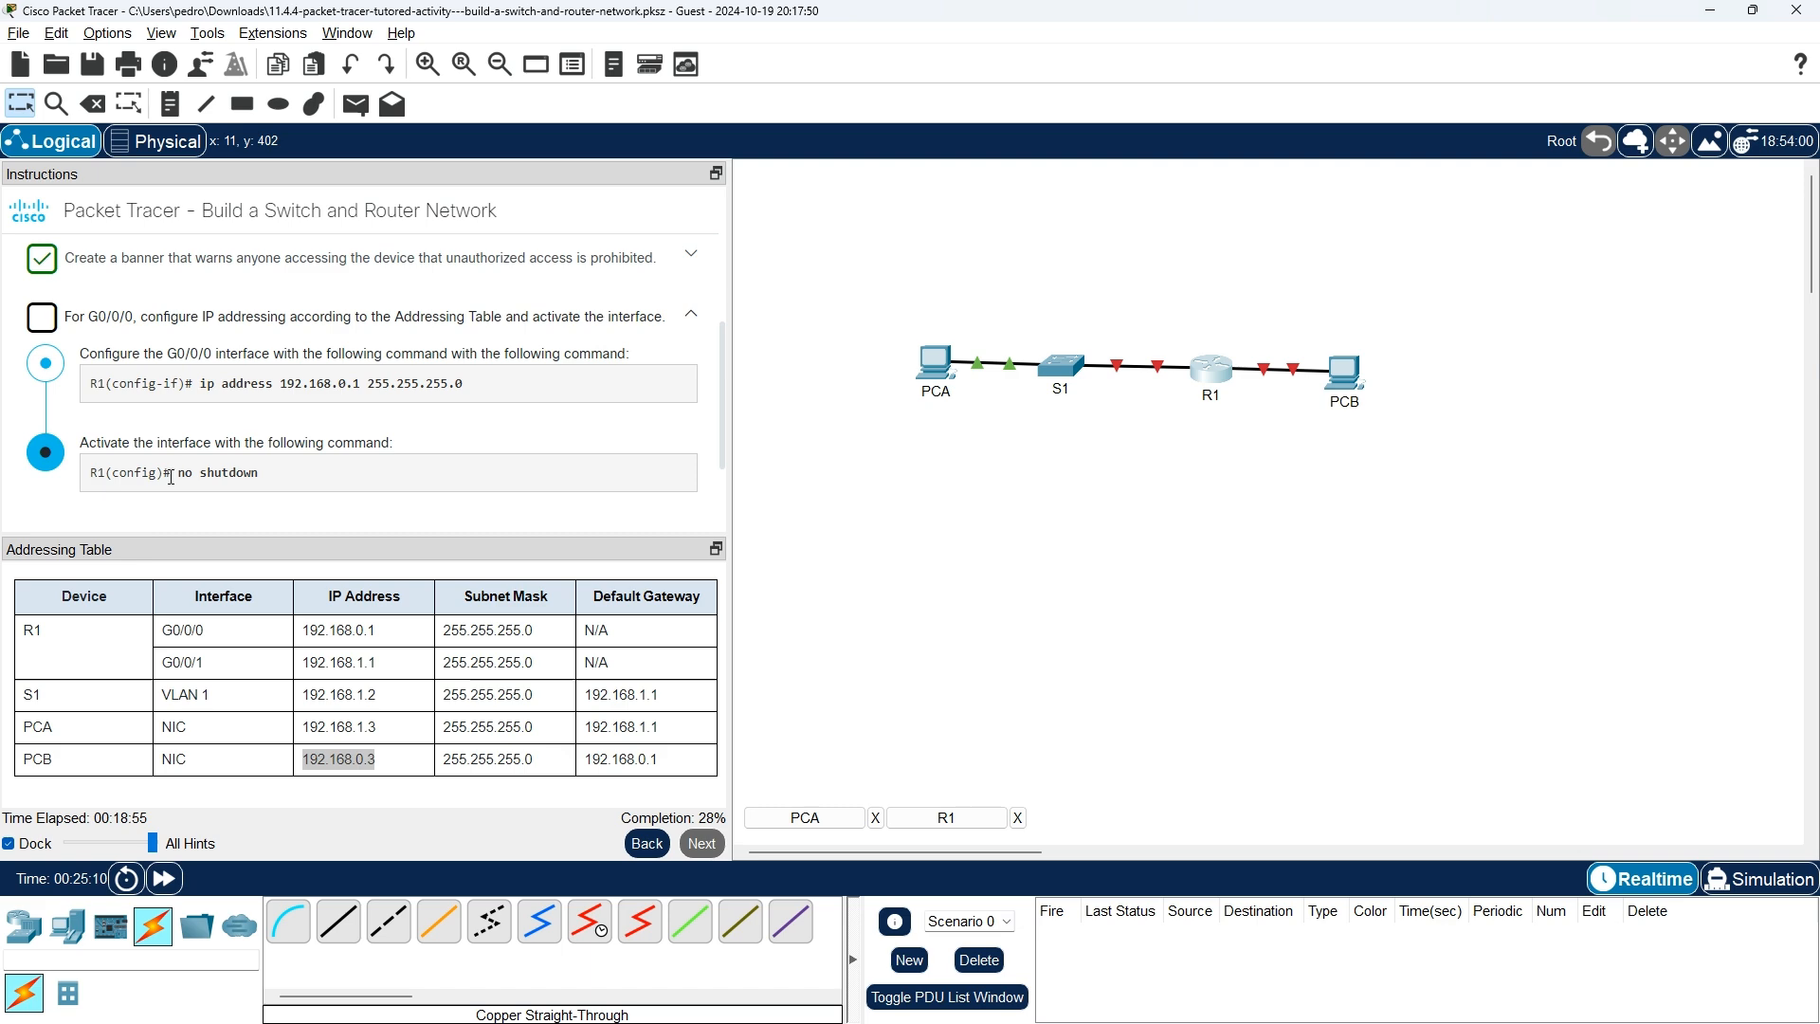
key(alt+Tab)
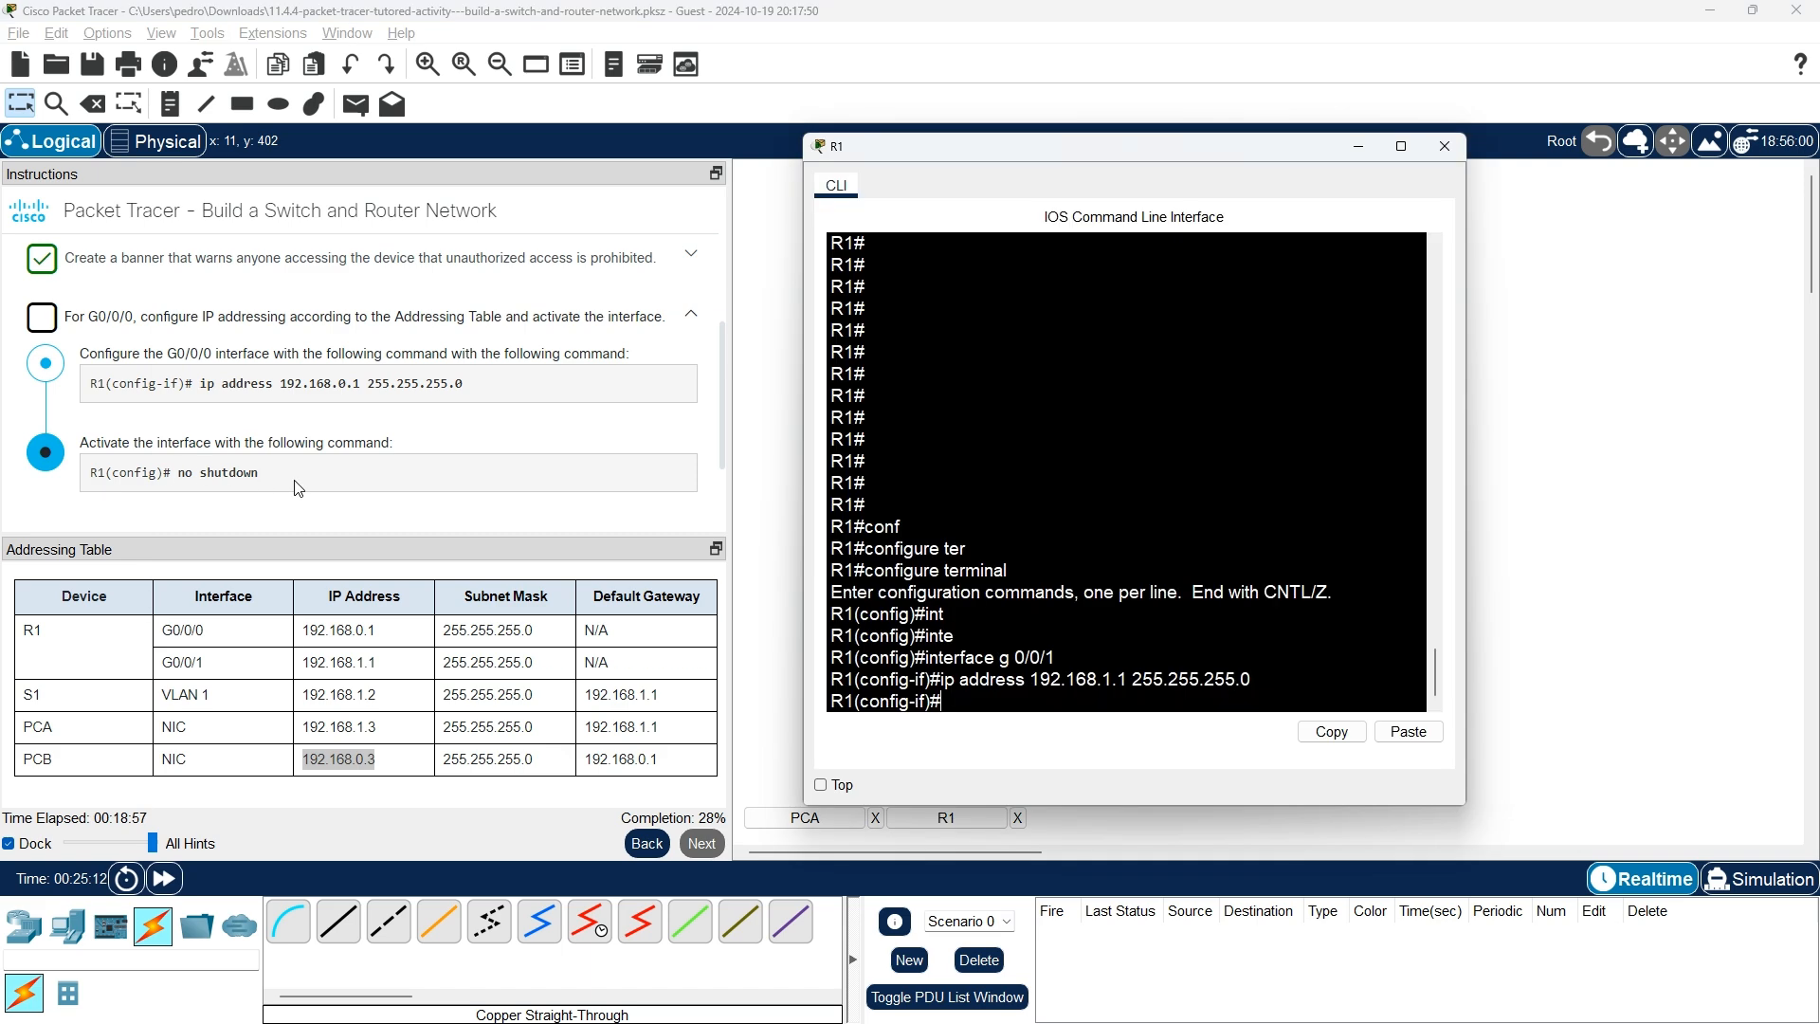
text(no s)
key(Tab)
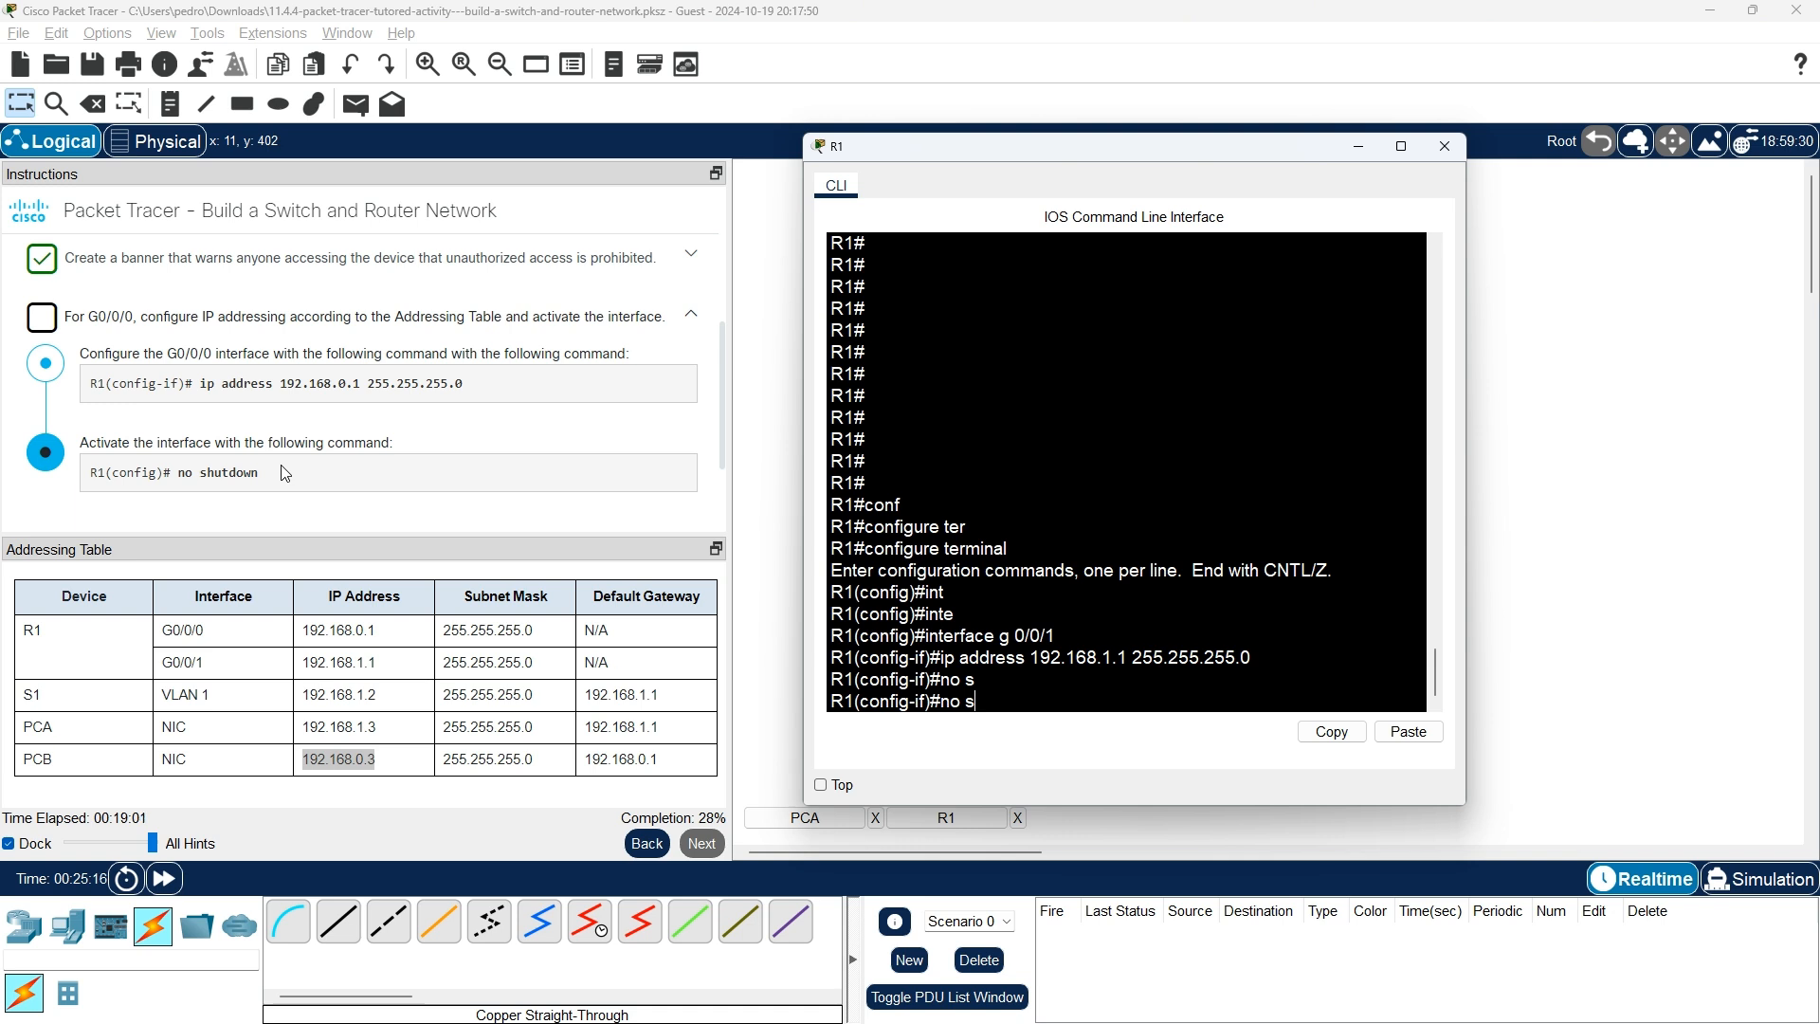
text(hutso)
key(Tab)
key(BackSpace)
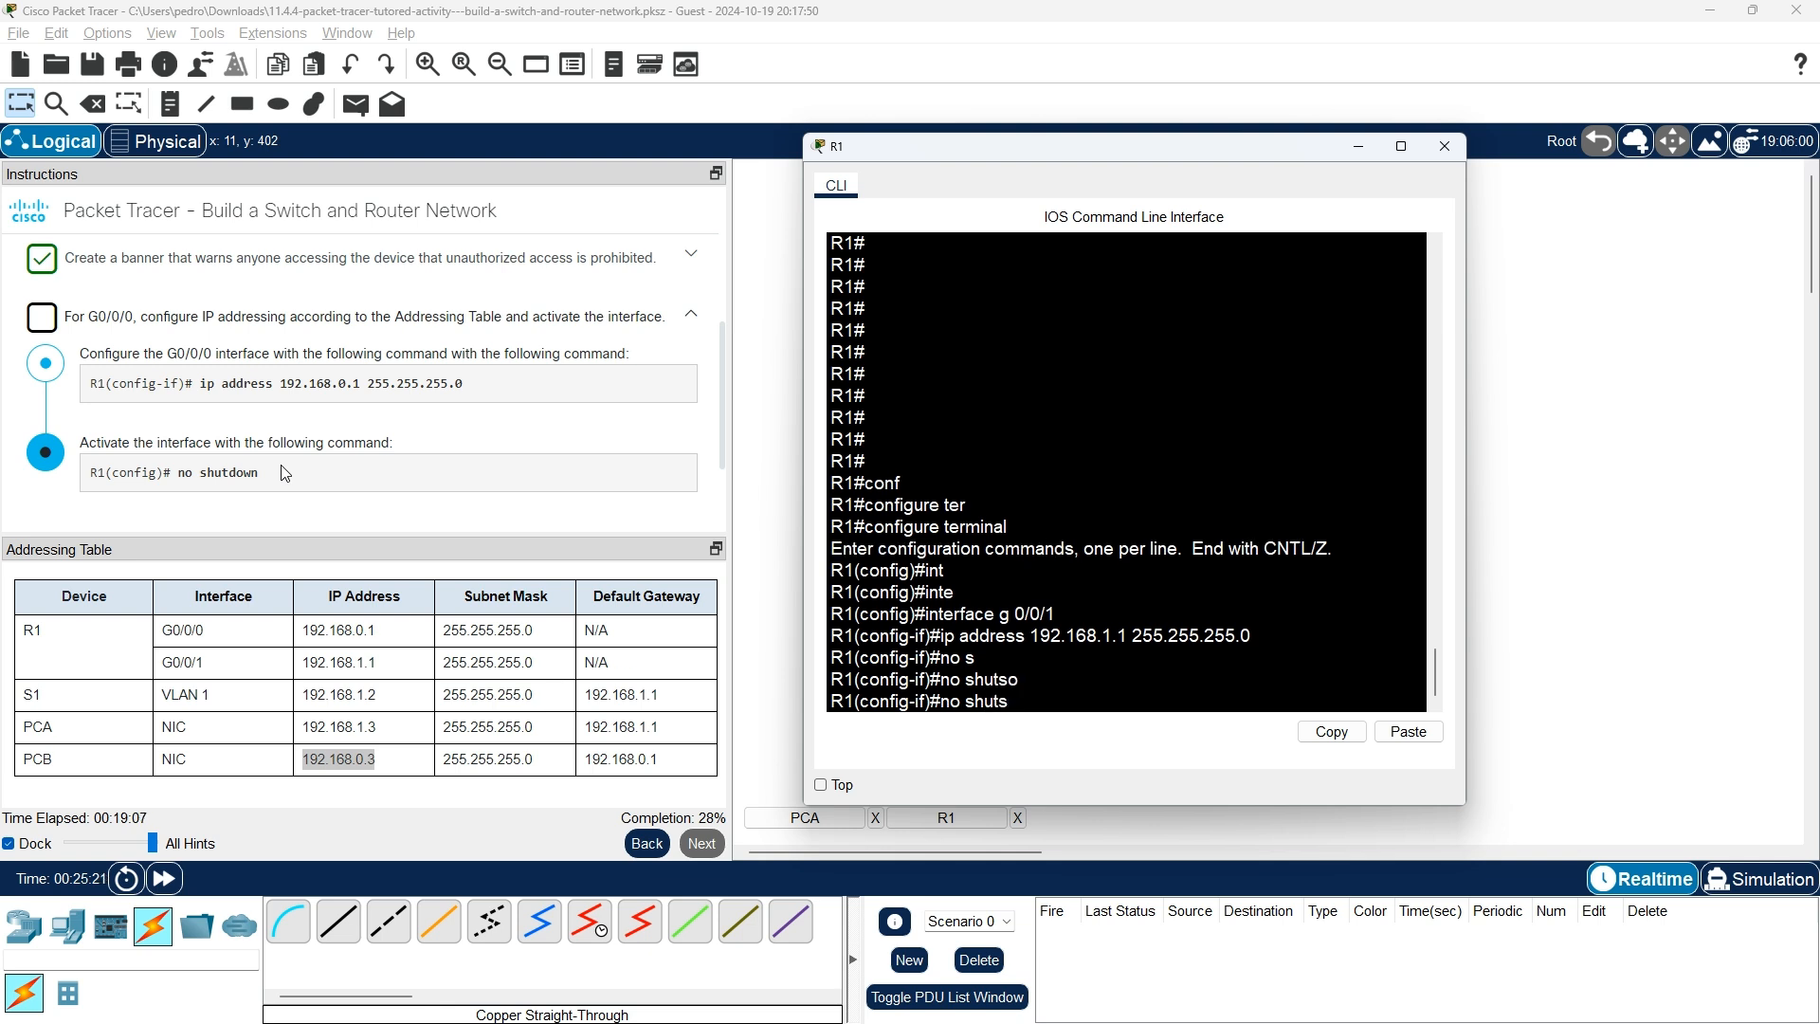
text(d)
key(Tab)
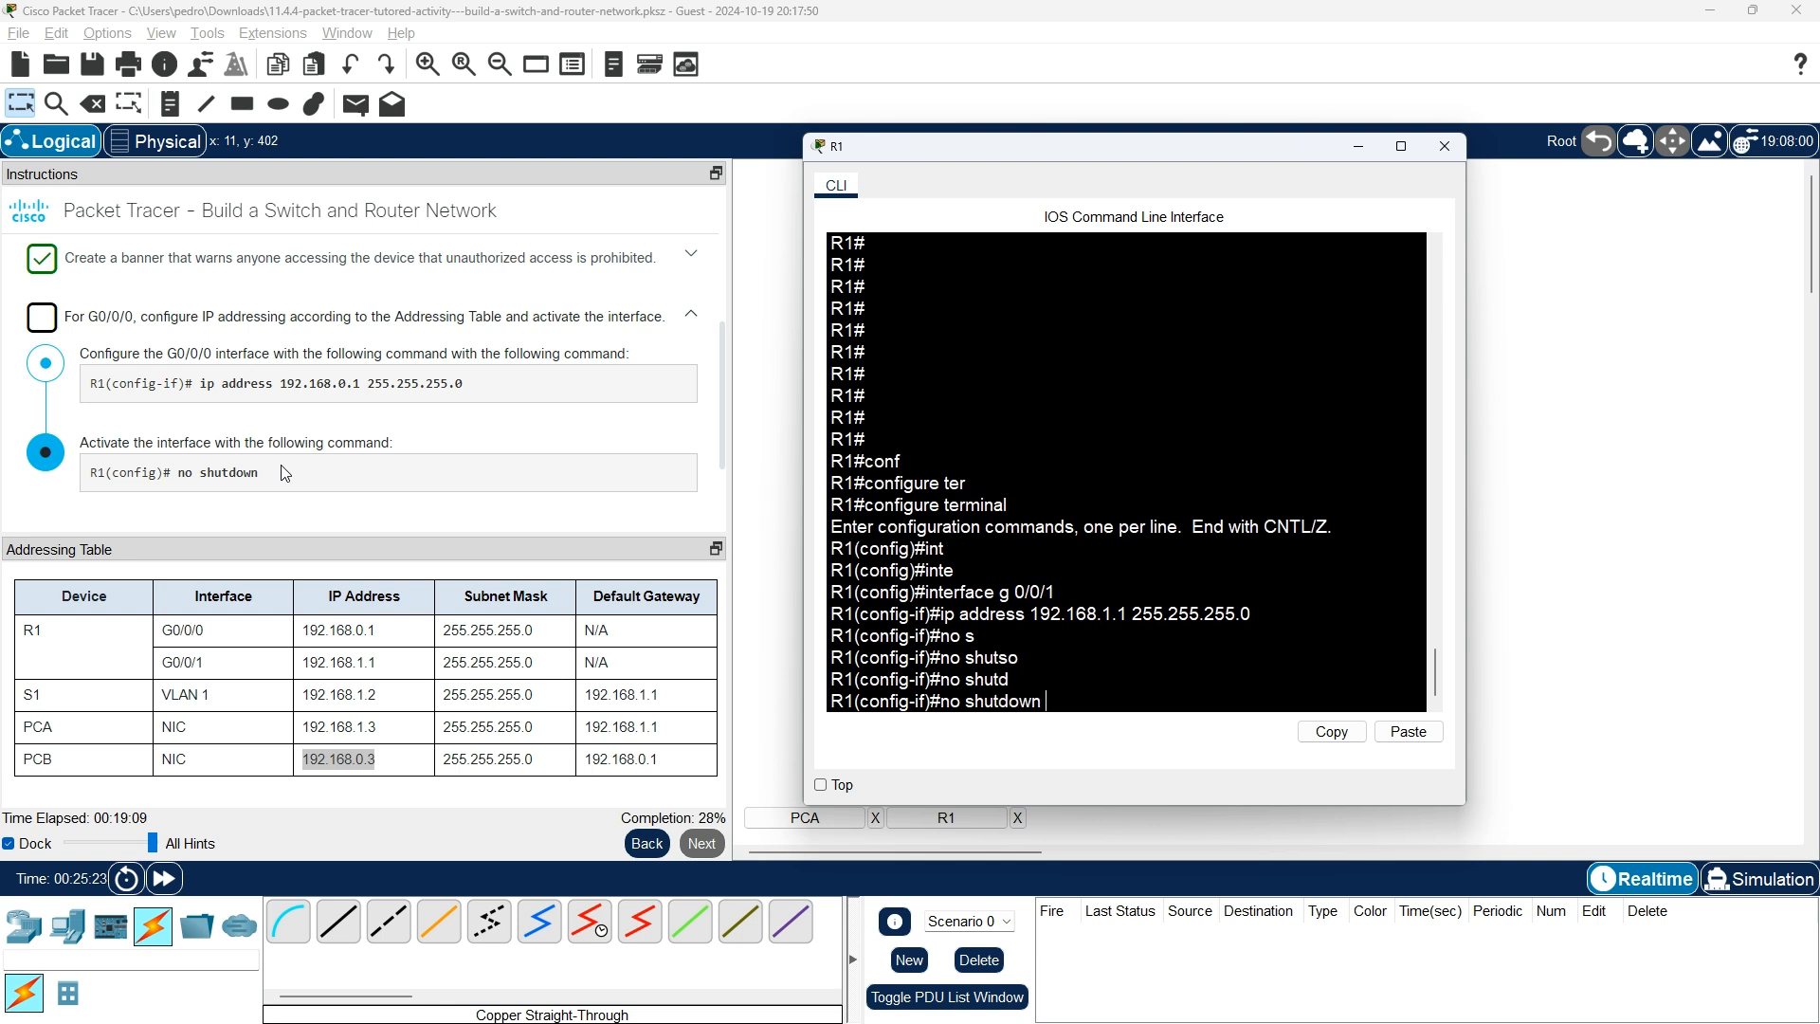
key(Return)
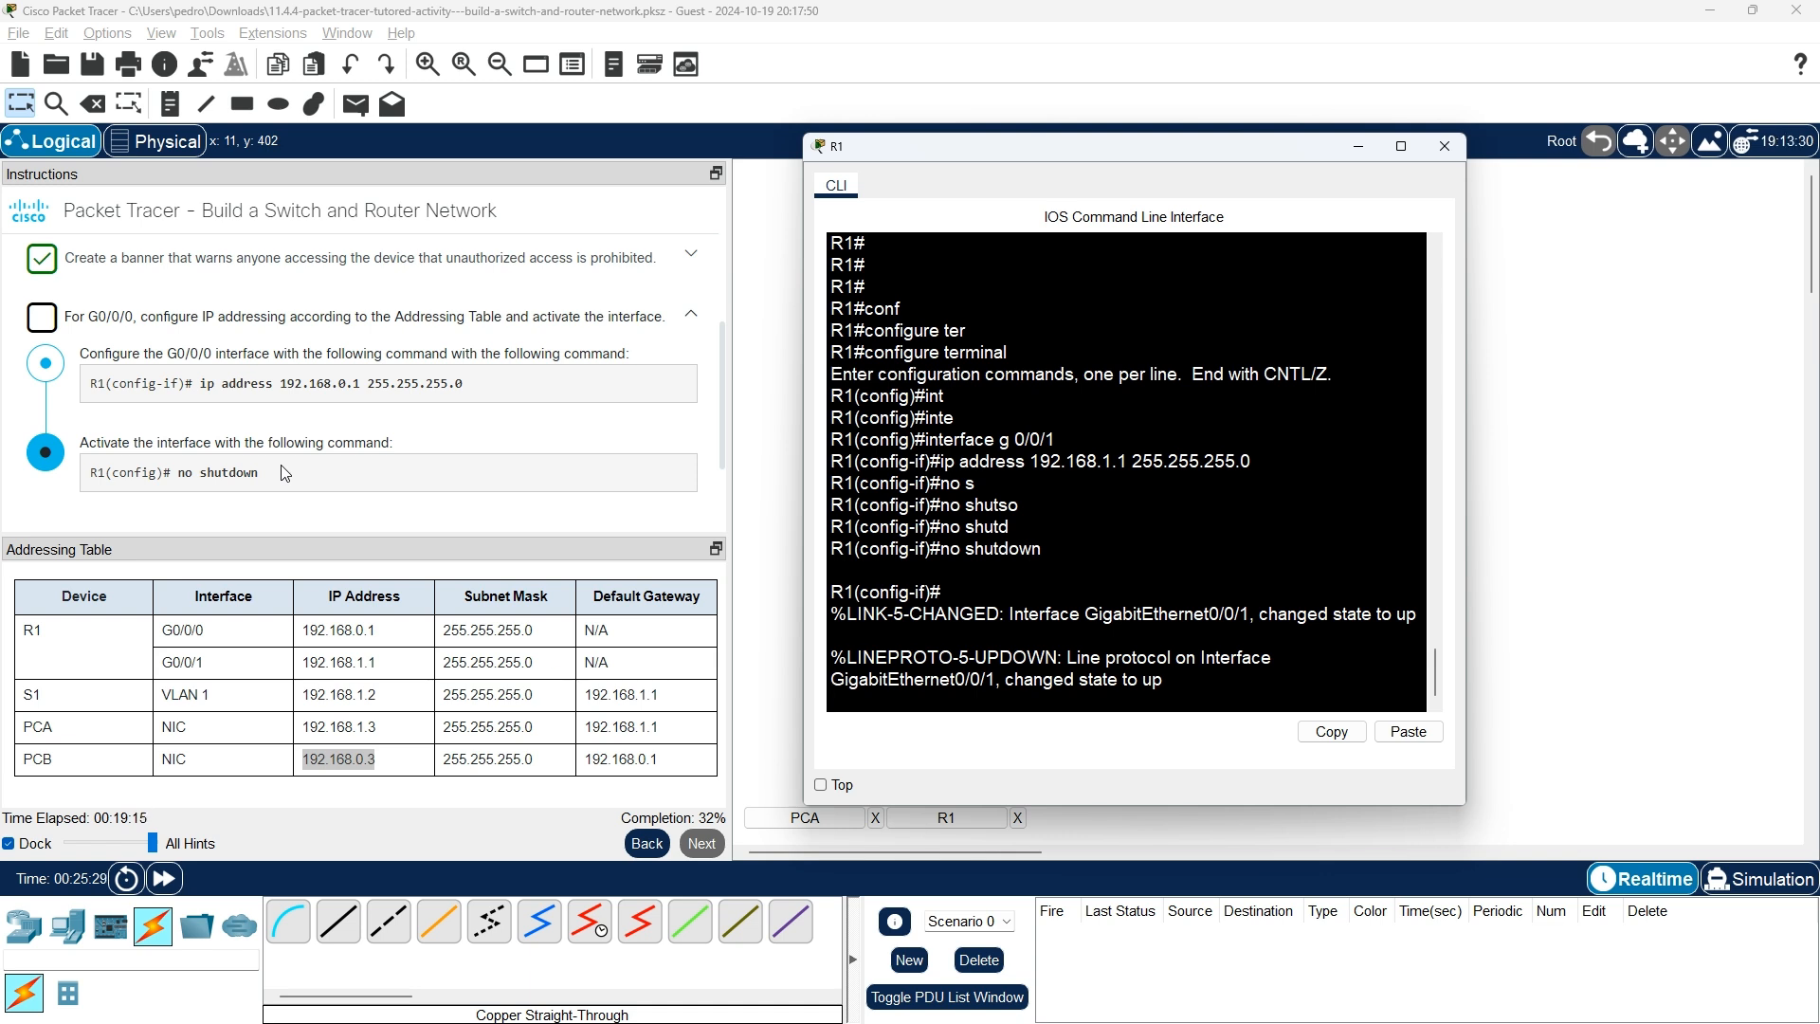
key(Return)
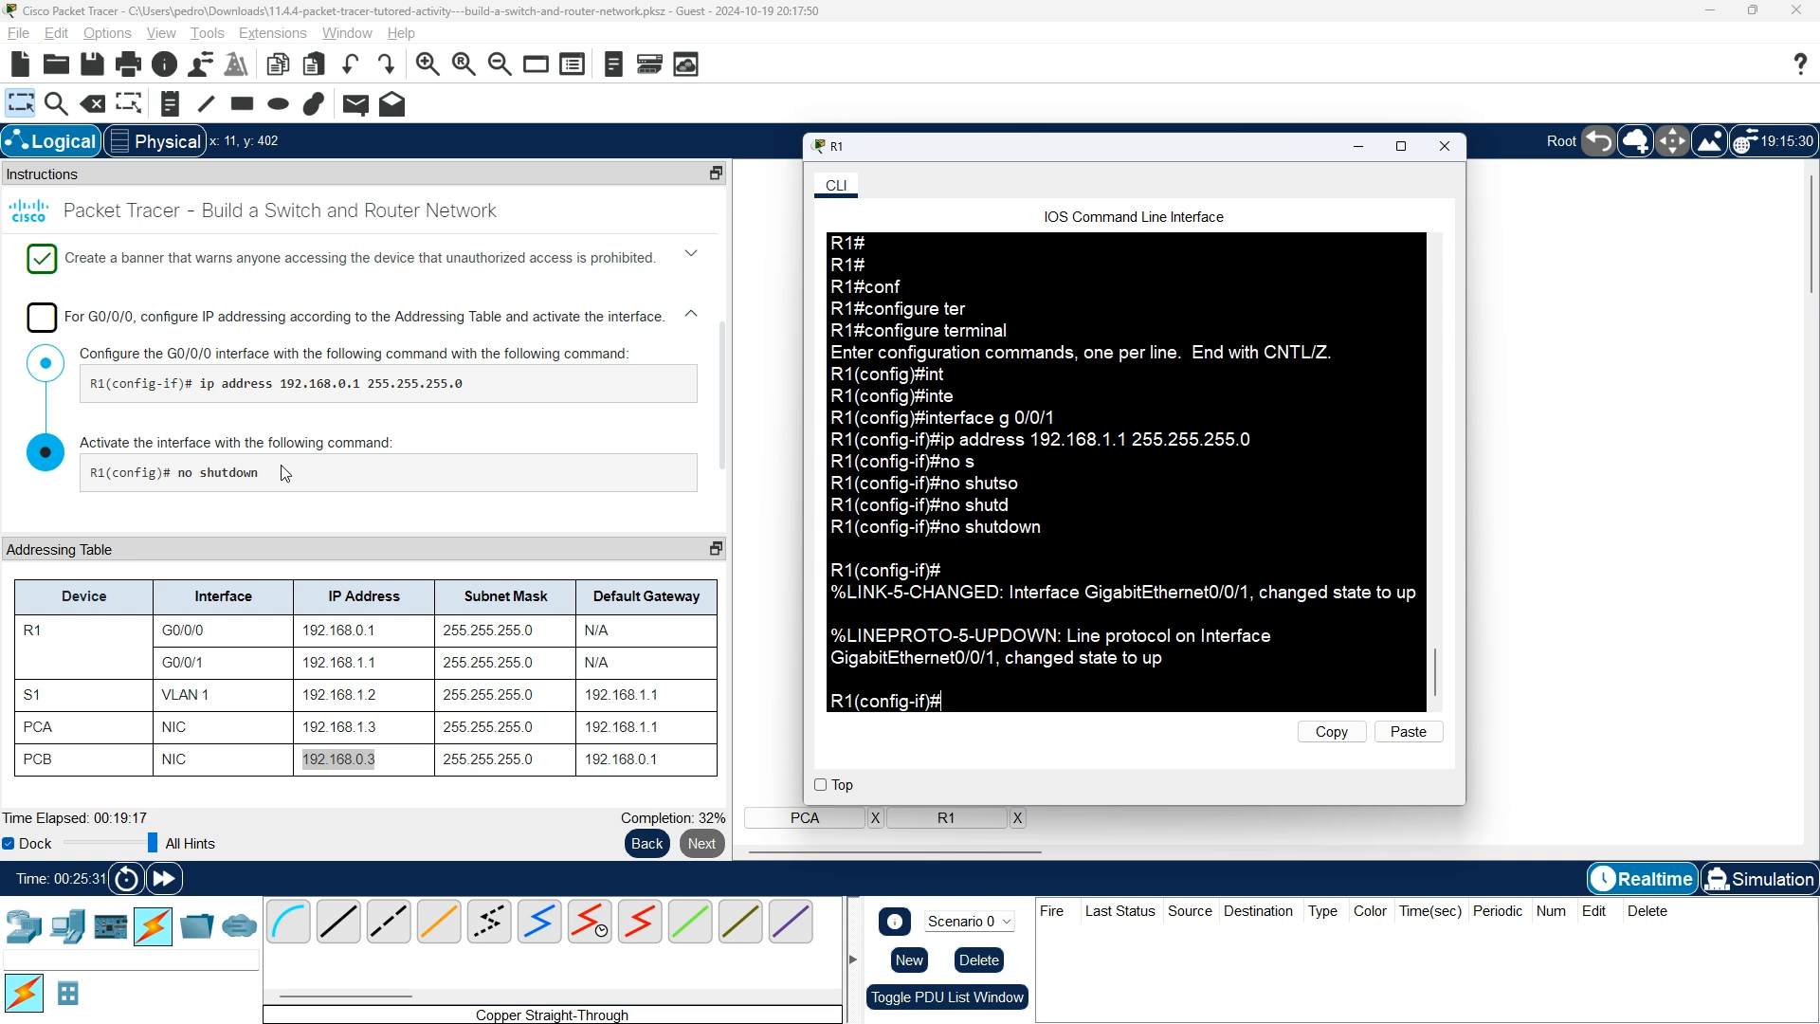
text(exit)
key(Return)
Select G0/0/0, bring it up with no shutdown, and leave interface mode.
text(int)
key(Tab)
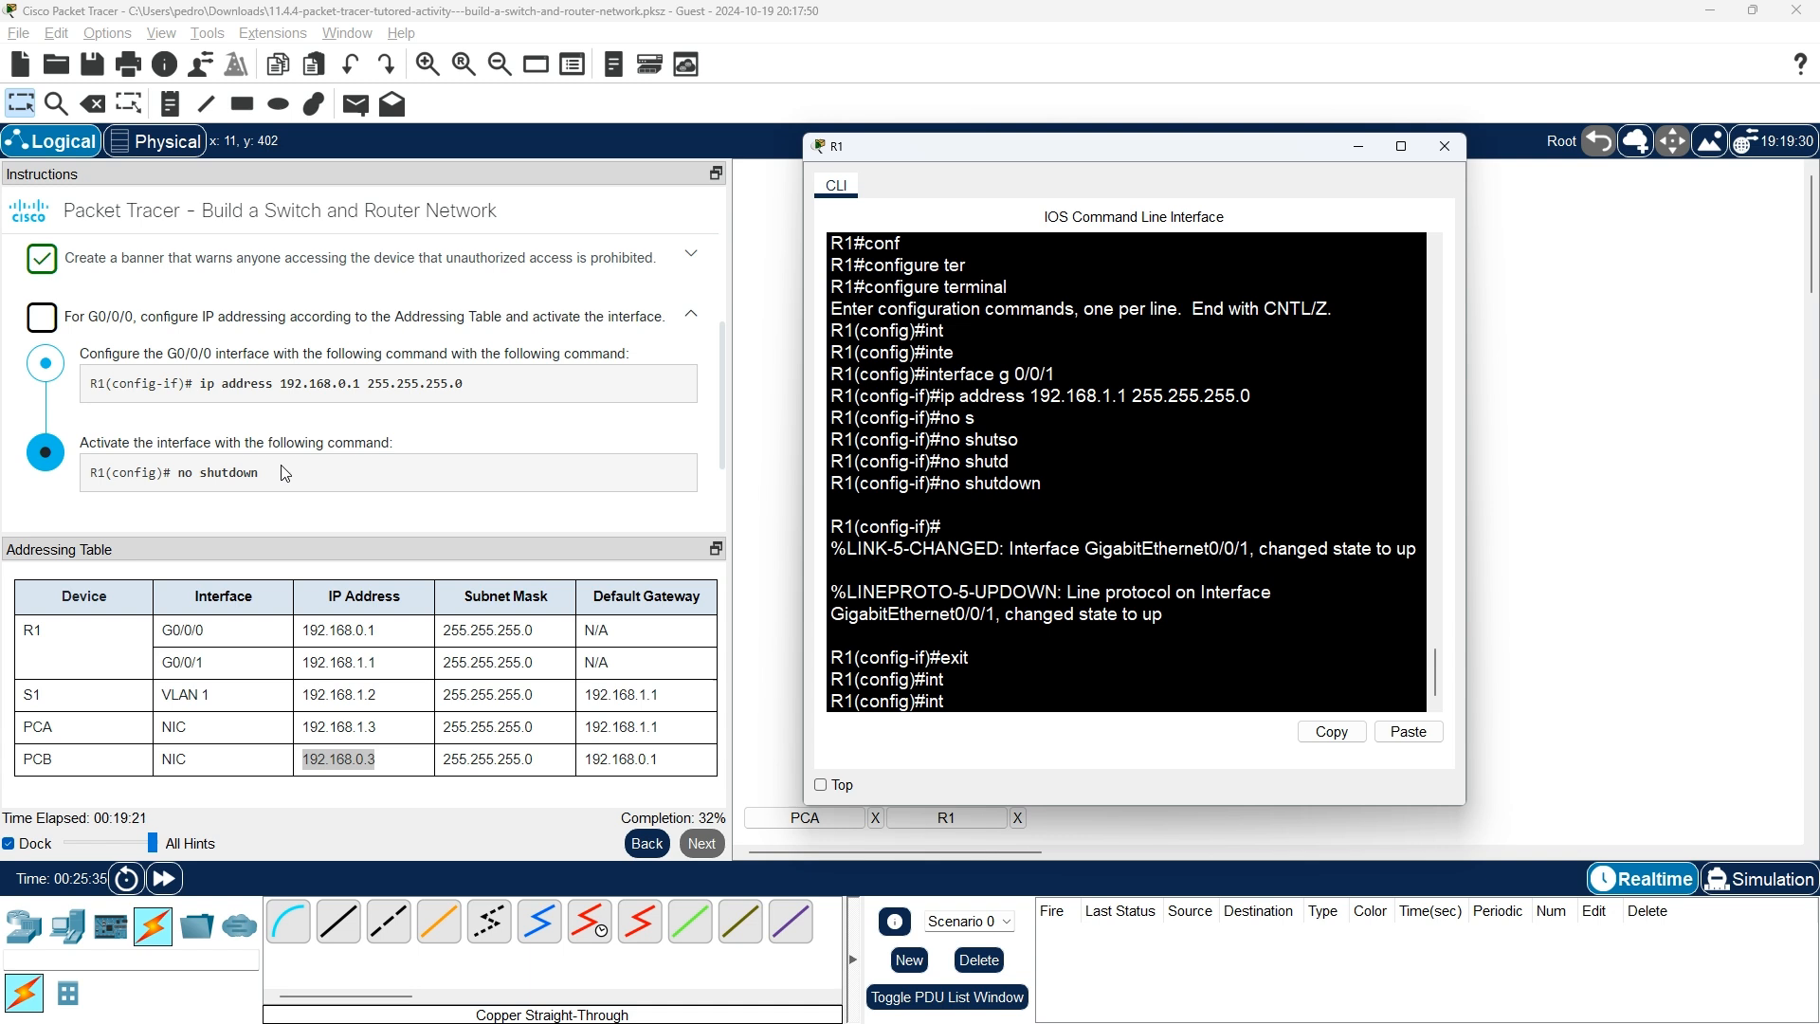
key(Tab)
text(g 0/0/0)
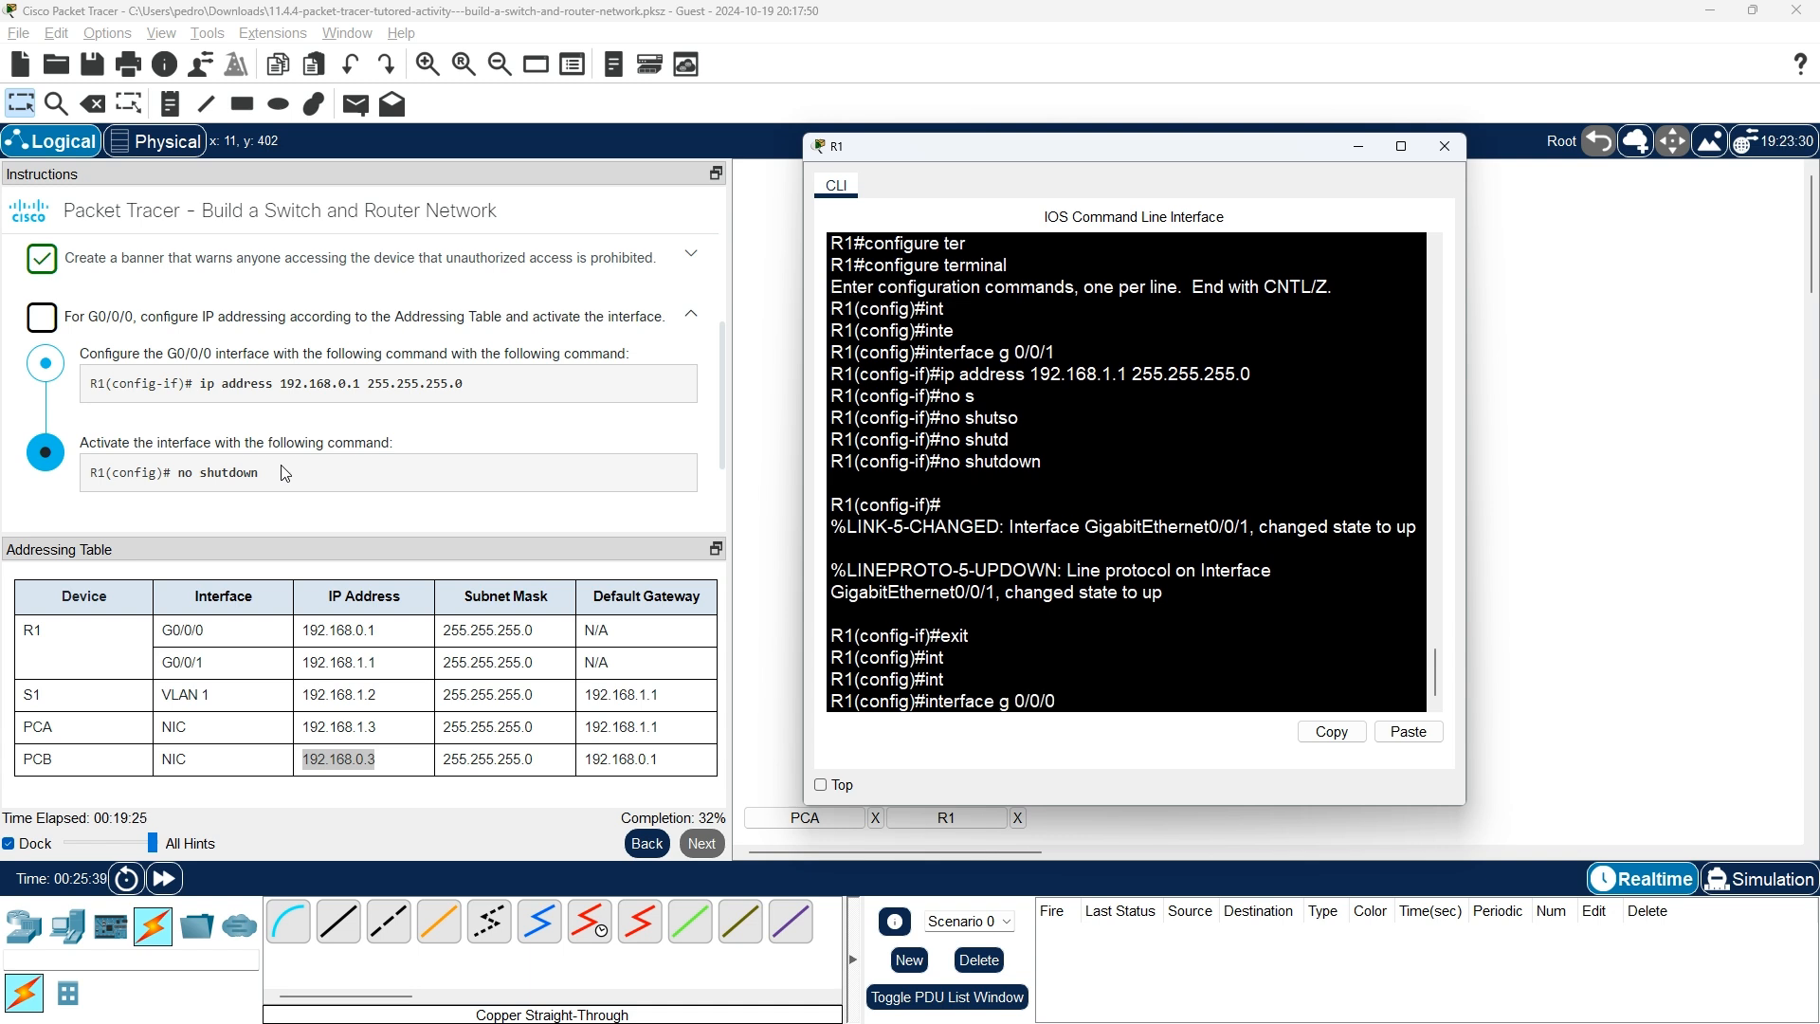
key(Return)
text(no sh)
key(Tab)
key(Return)
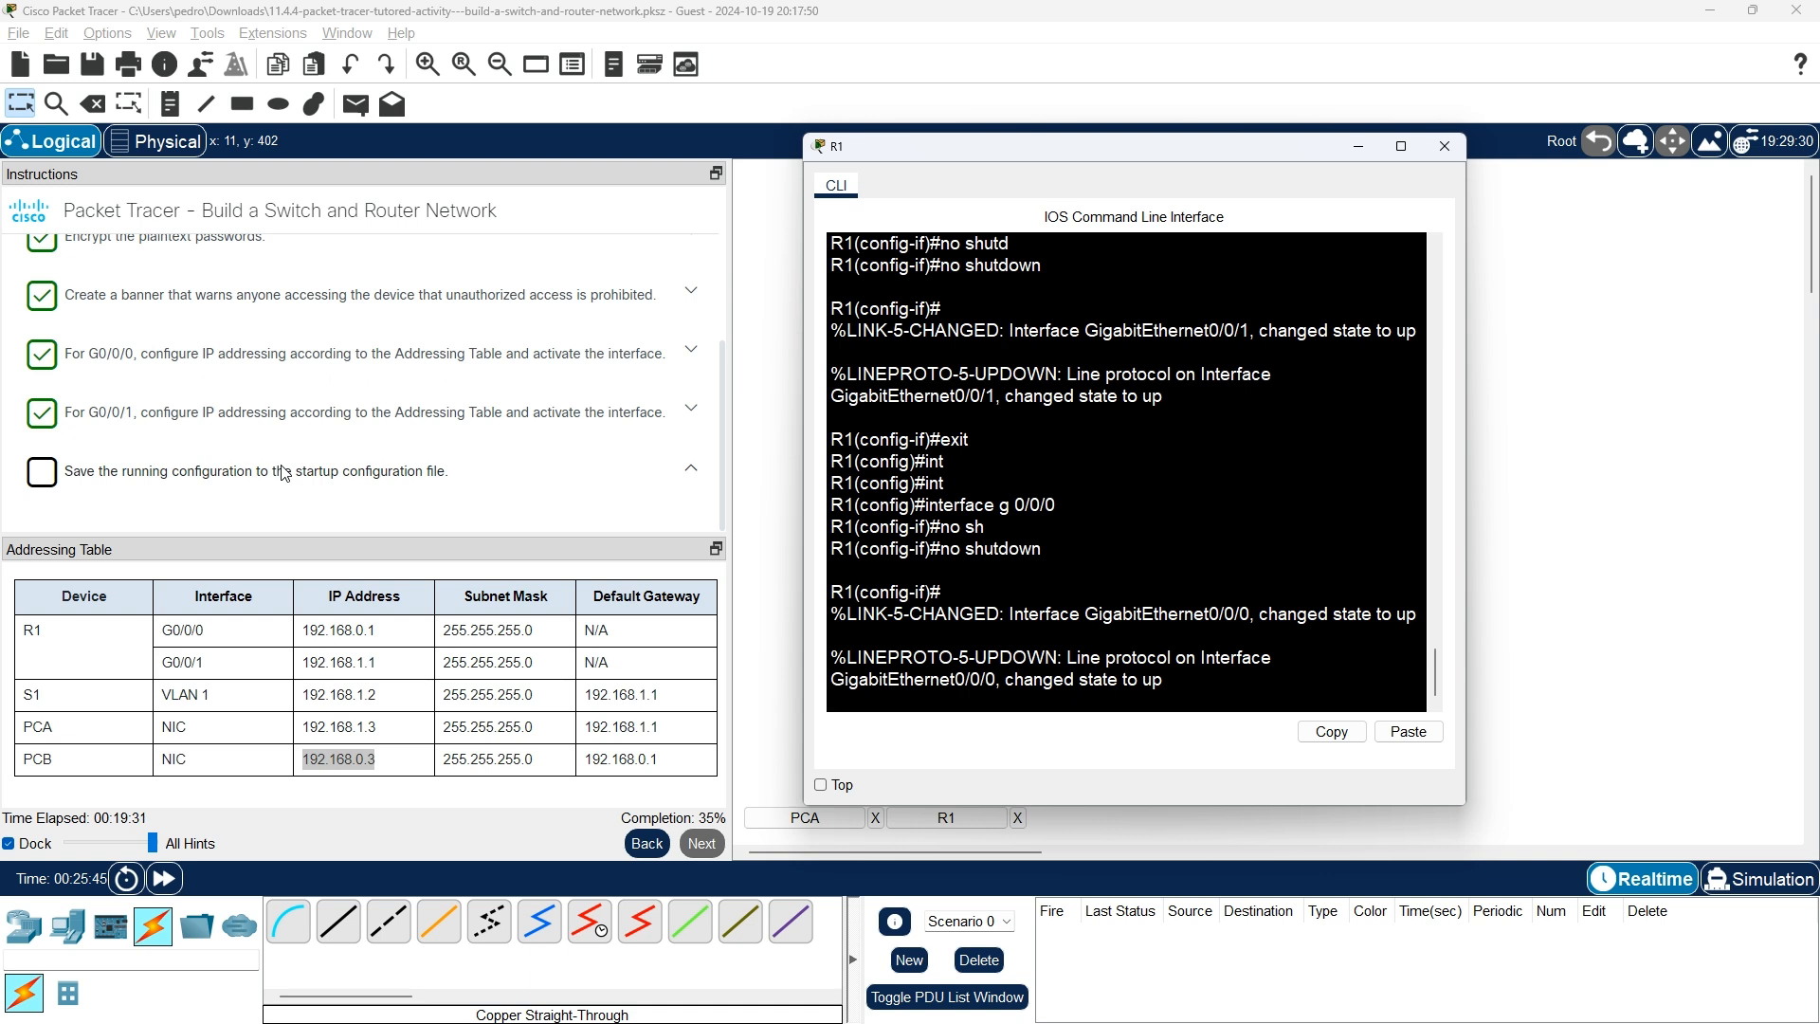
key(Return)
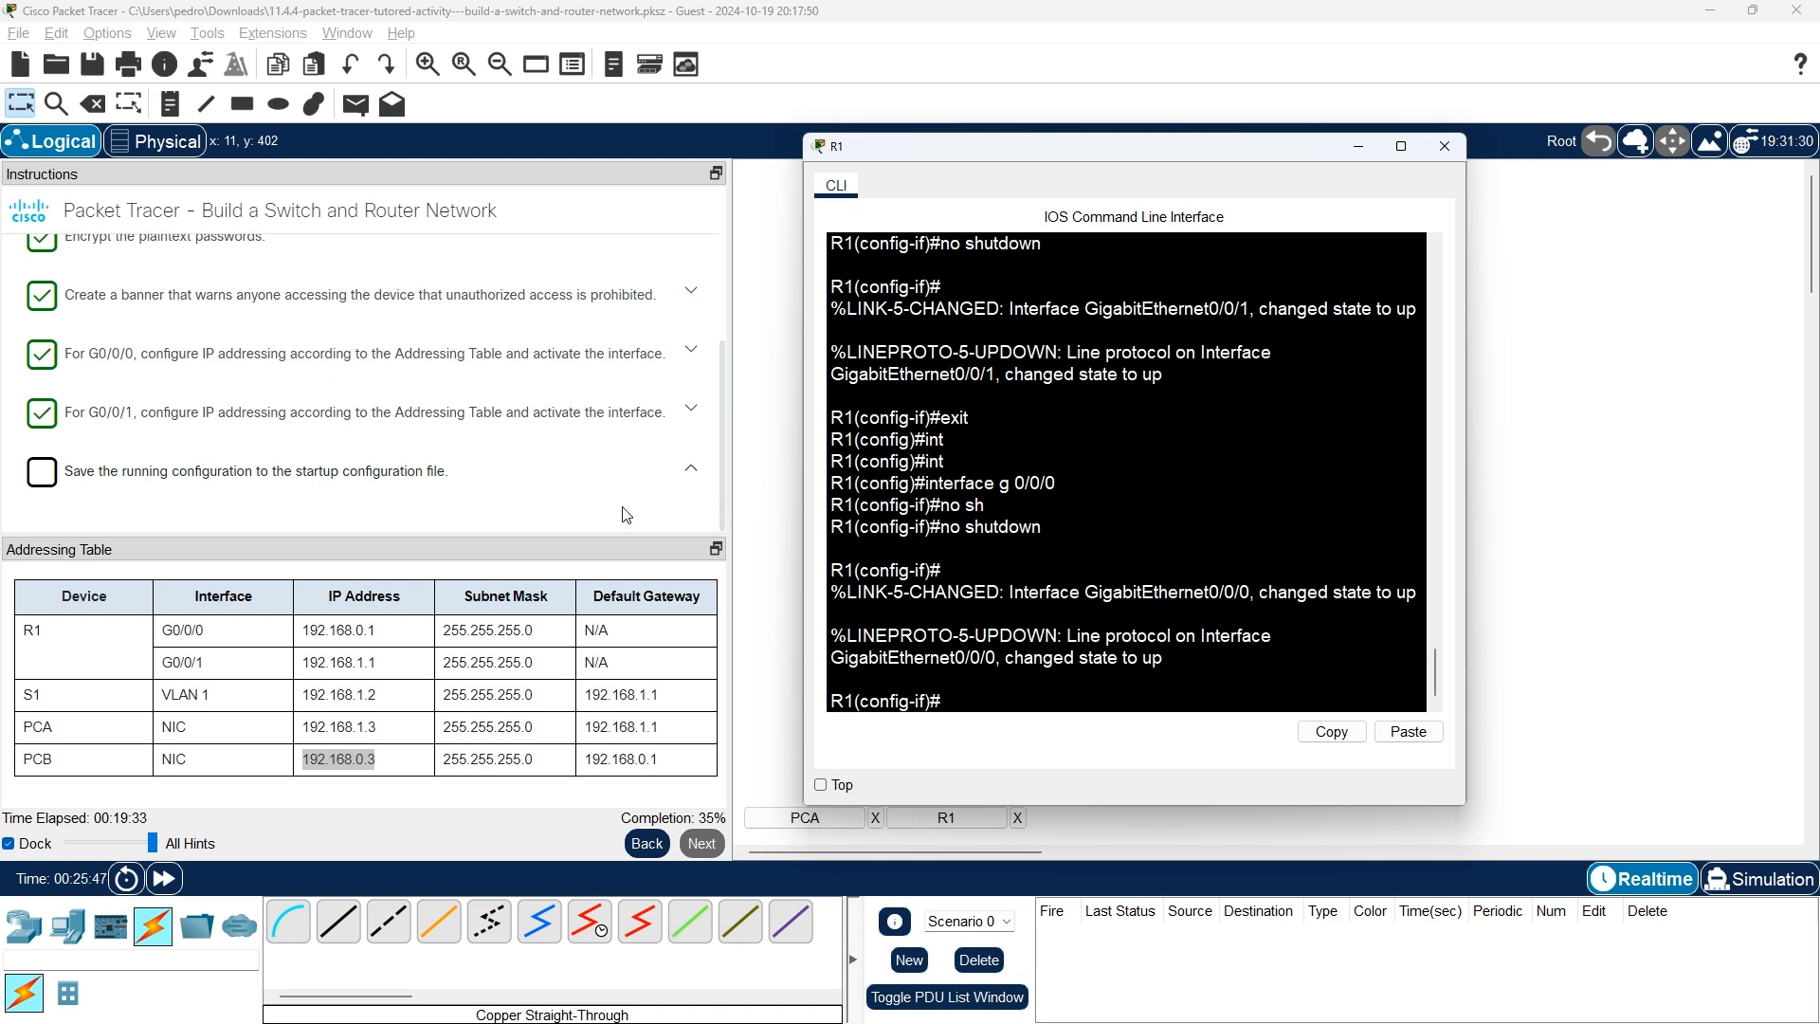
text(exit)
key(Return)
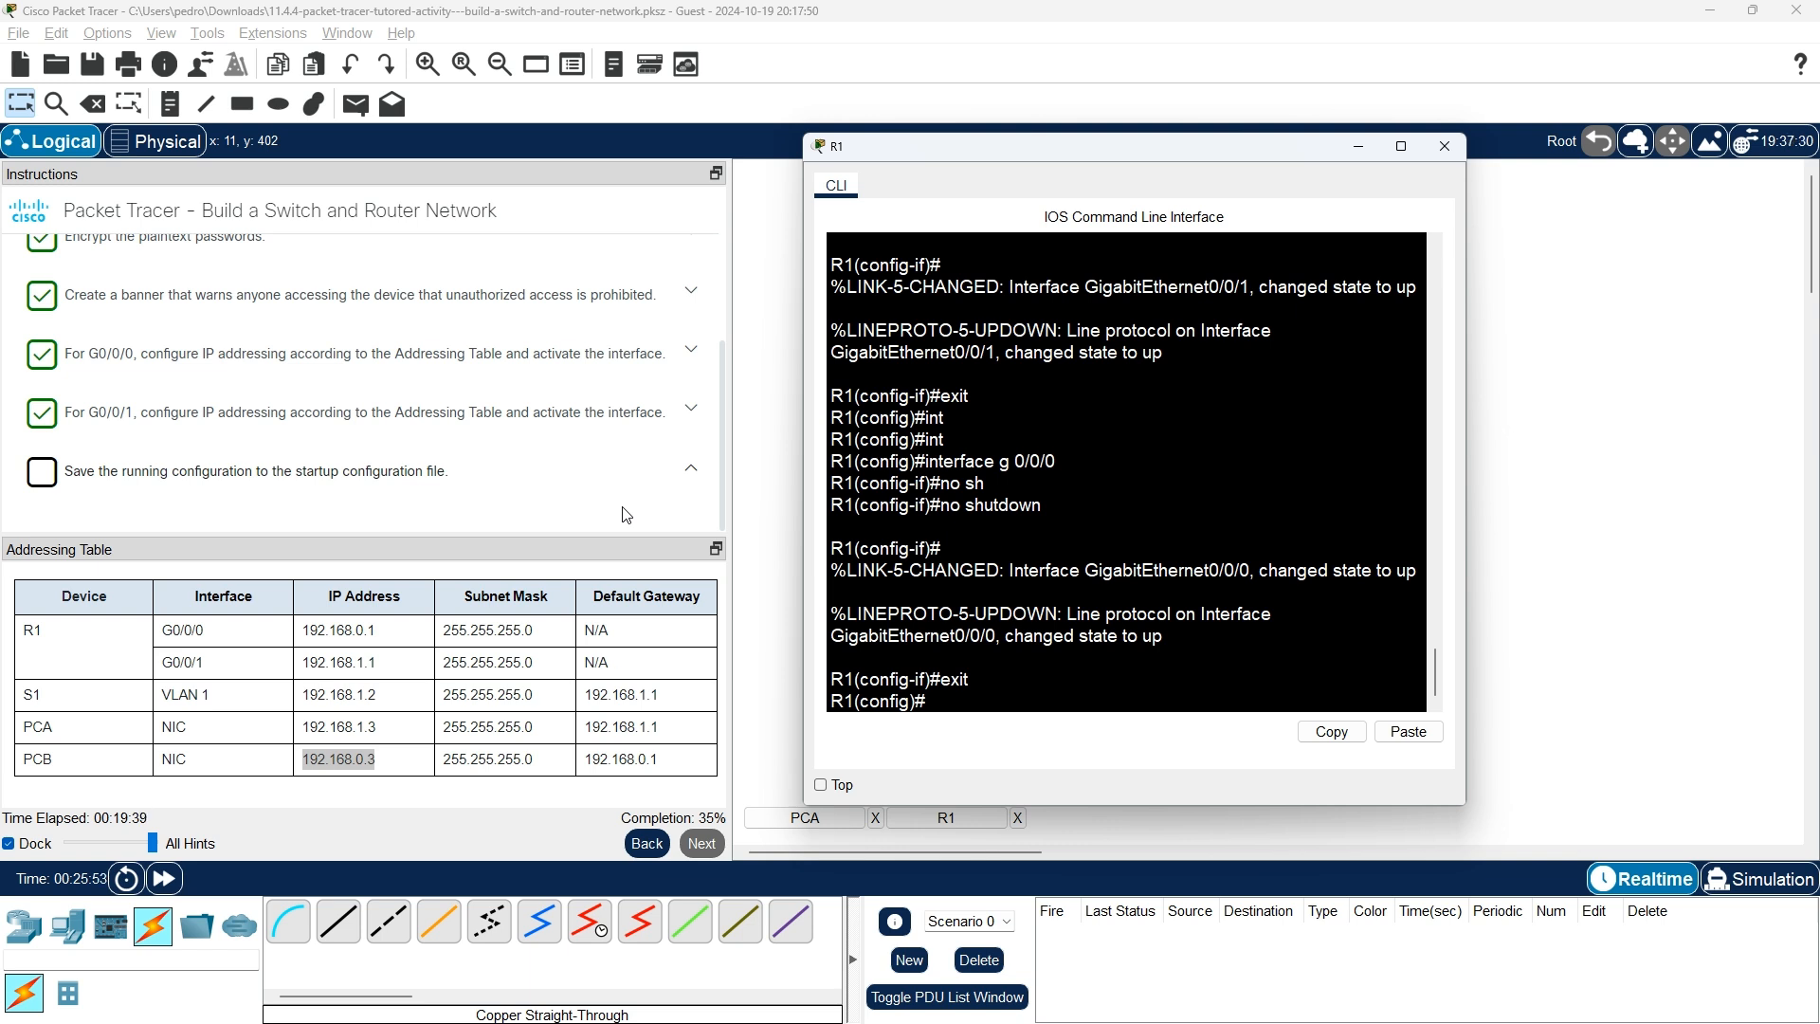
Abandon a partial copy command and exit global configuration mode to the R1# prompt.
text(copy)
key(Tab)
key(Tab)
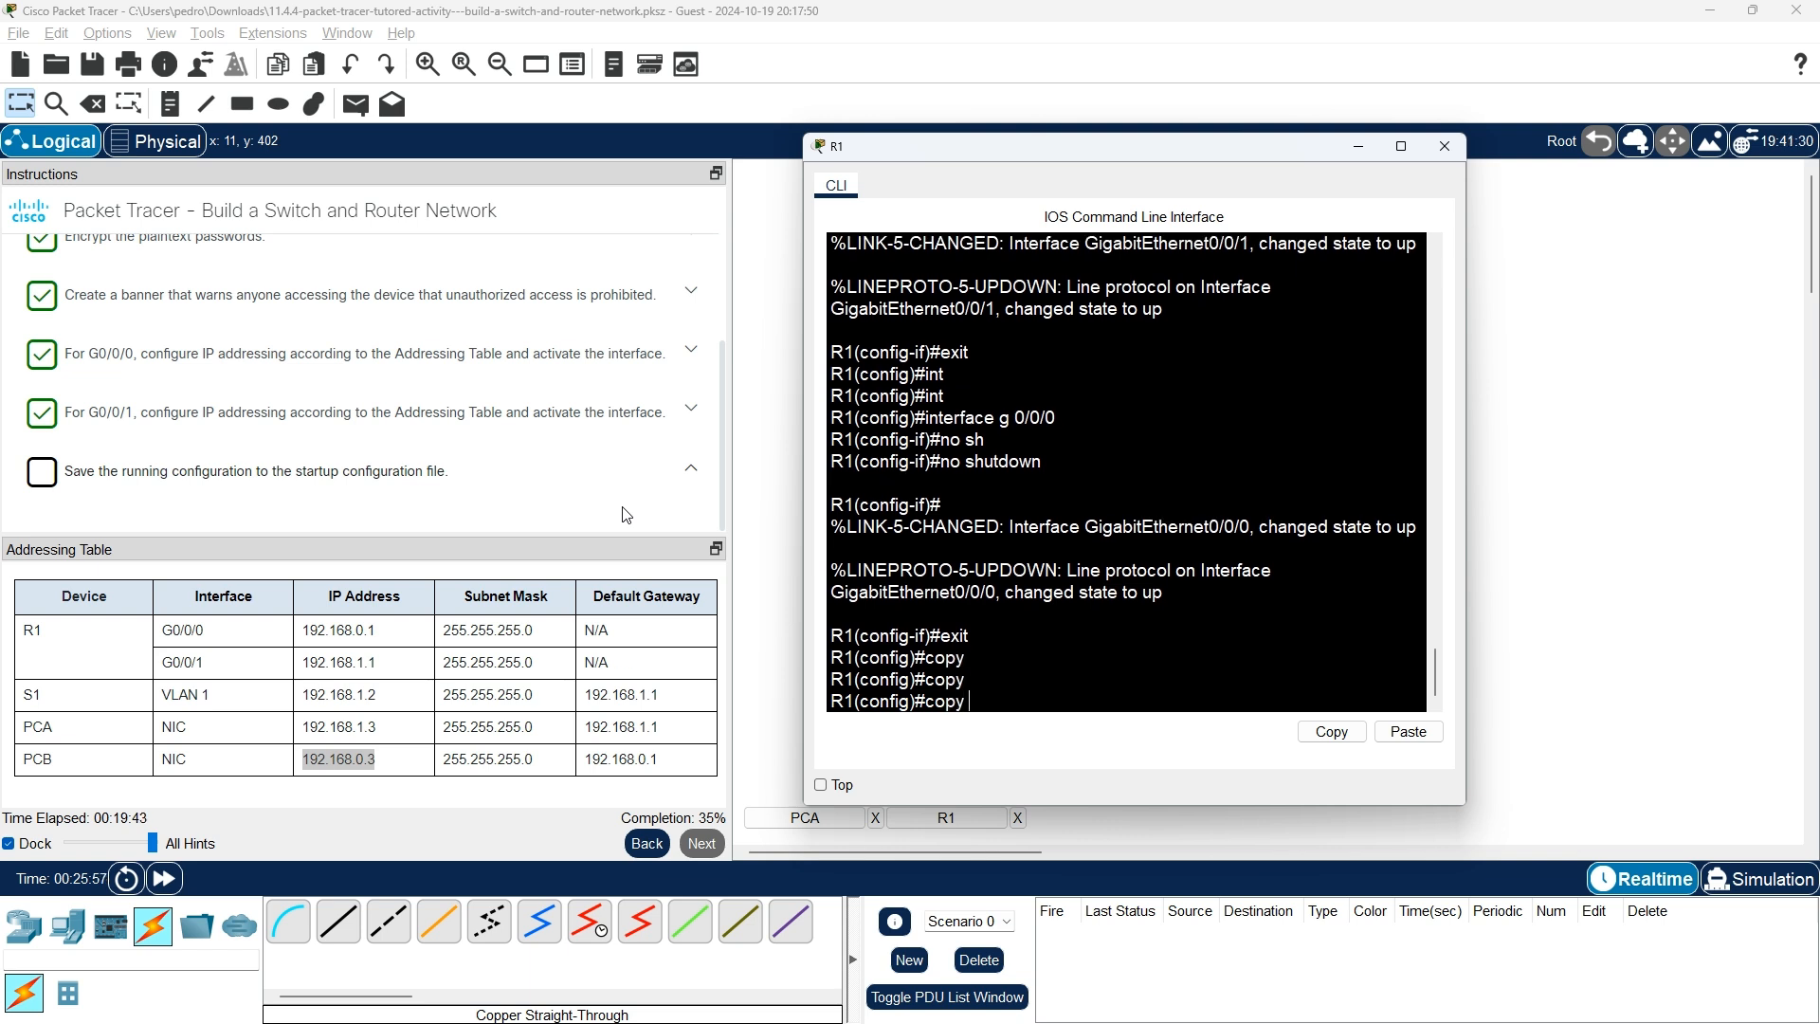
text(ruu)
key(Tab)
key(BackSpace)
text(n)
key(Tab)
key(BackSpace)
key(BackSpace)
key(BackSpace)
key(BackSpace)
key(BackSpace)
key(BackSpace)
key(BackSpace)
key(BackSpace)
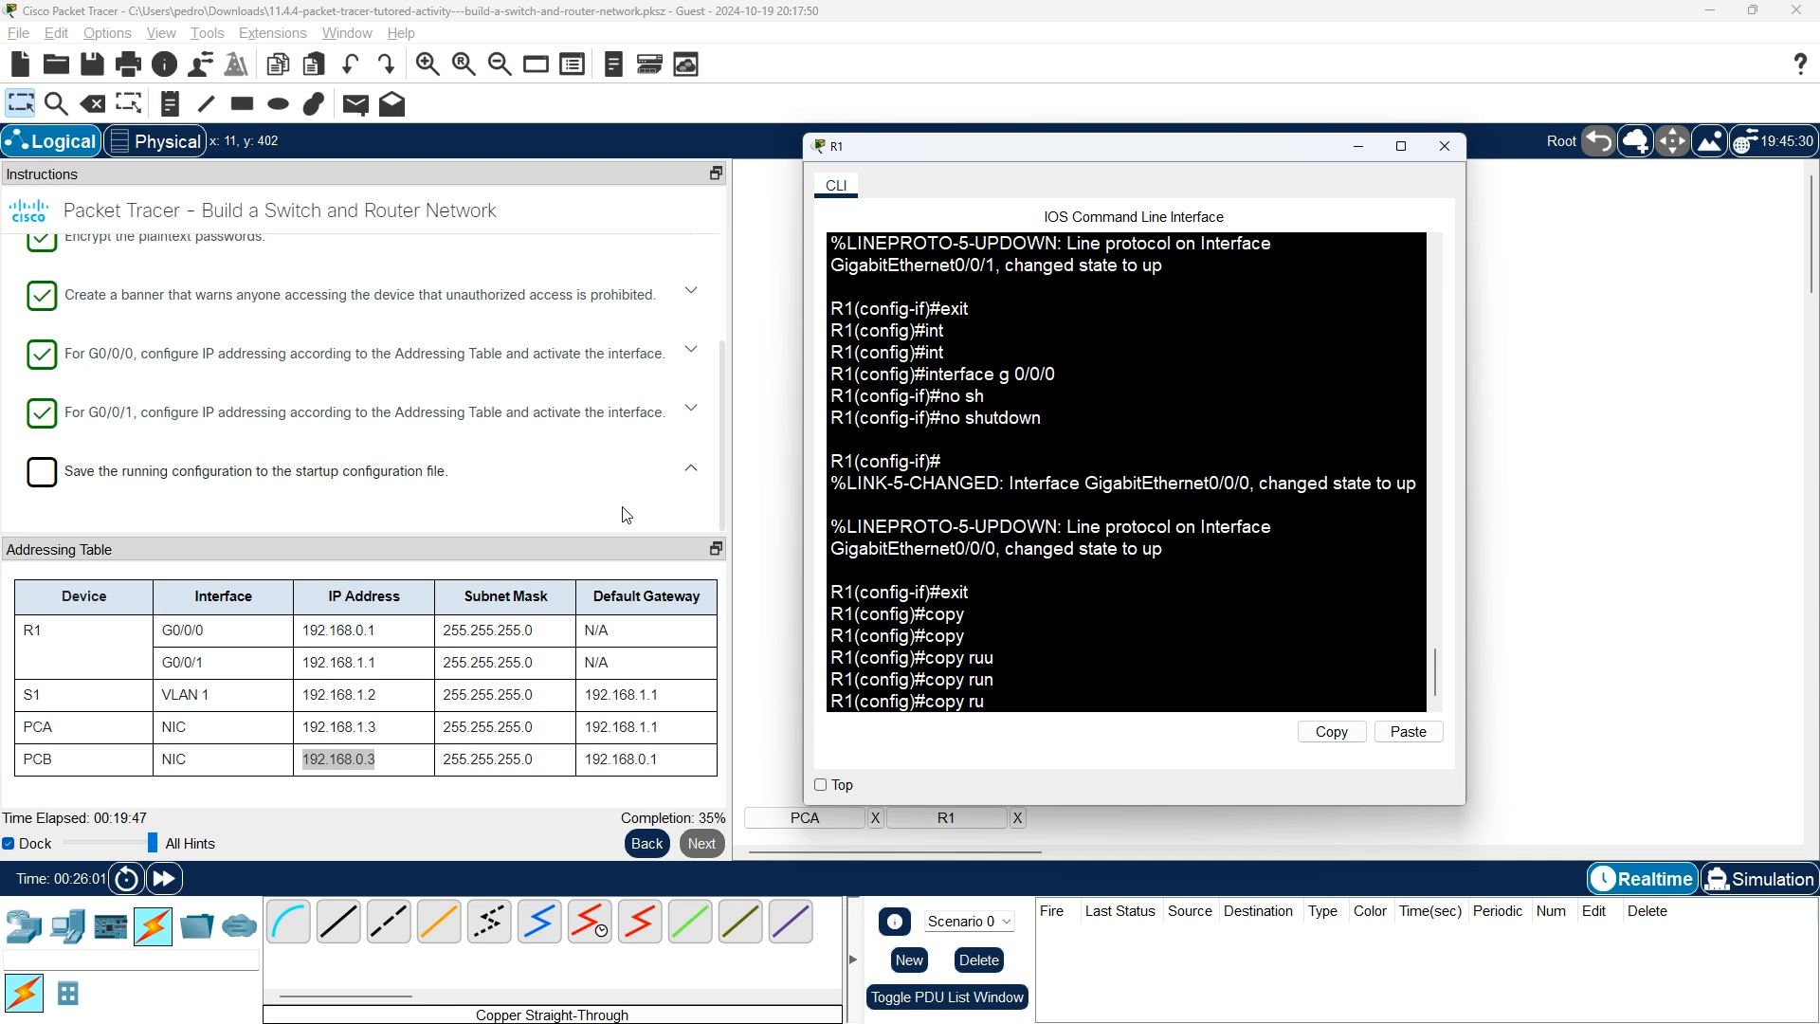
text(exit)
key(Return)
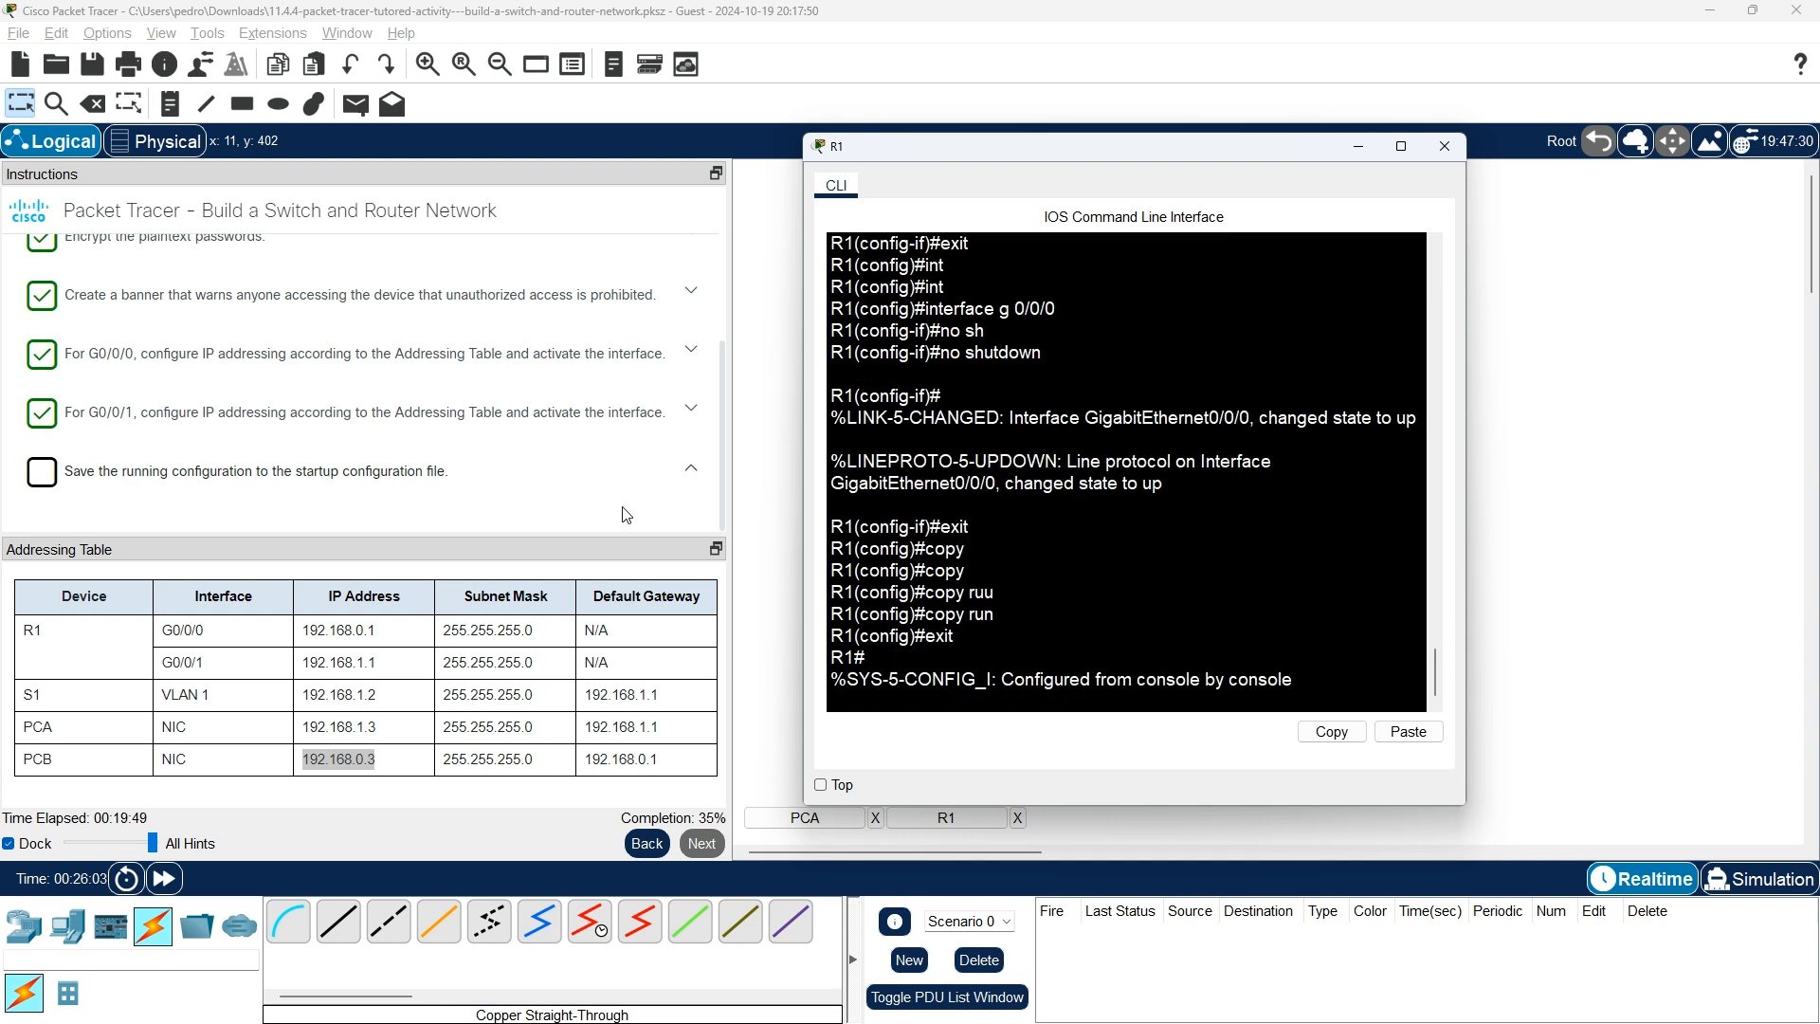
key(Return)
Save the running configuration to startup-config, accepting the default filename.
text(copy )
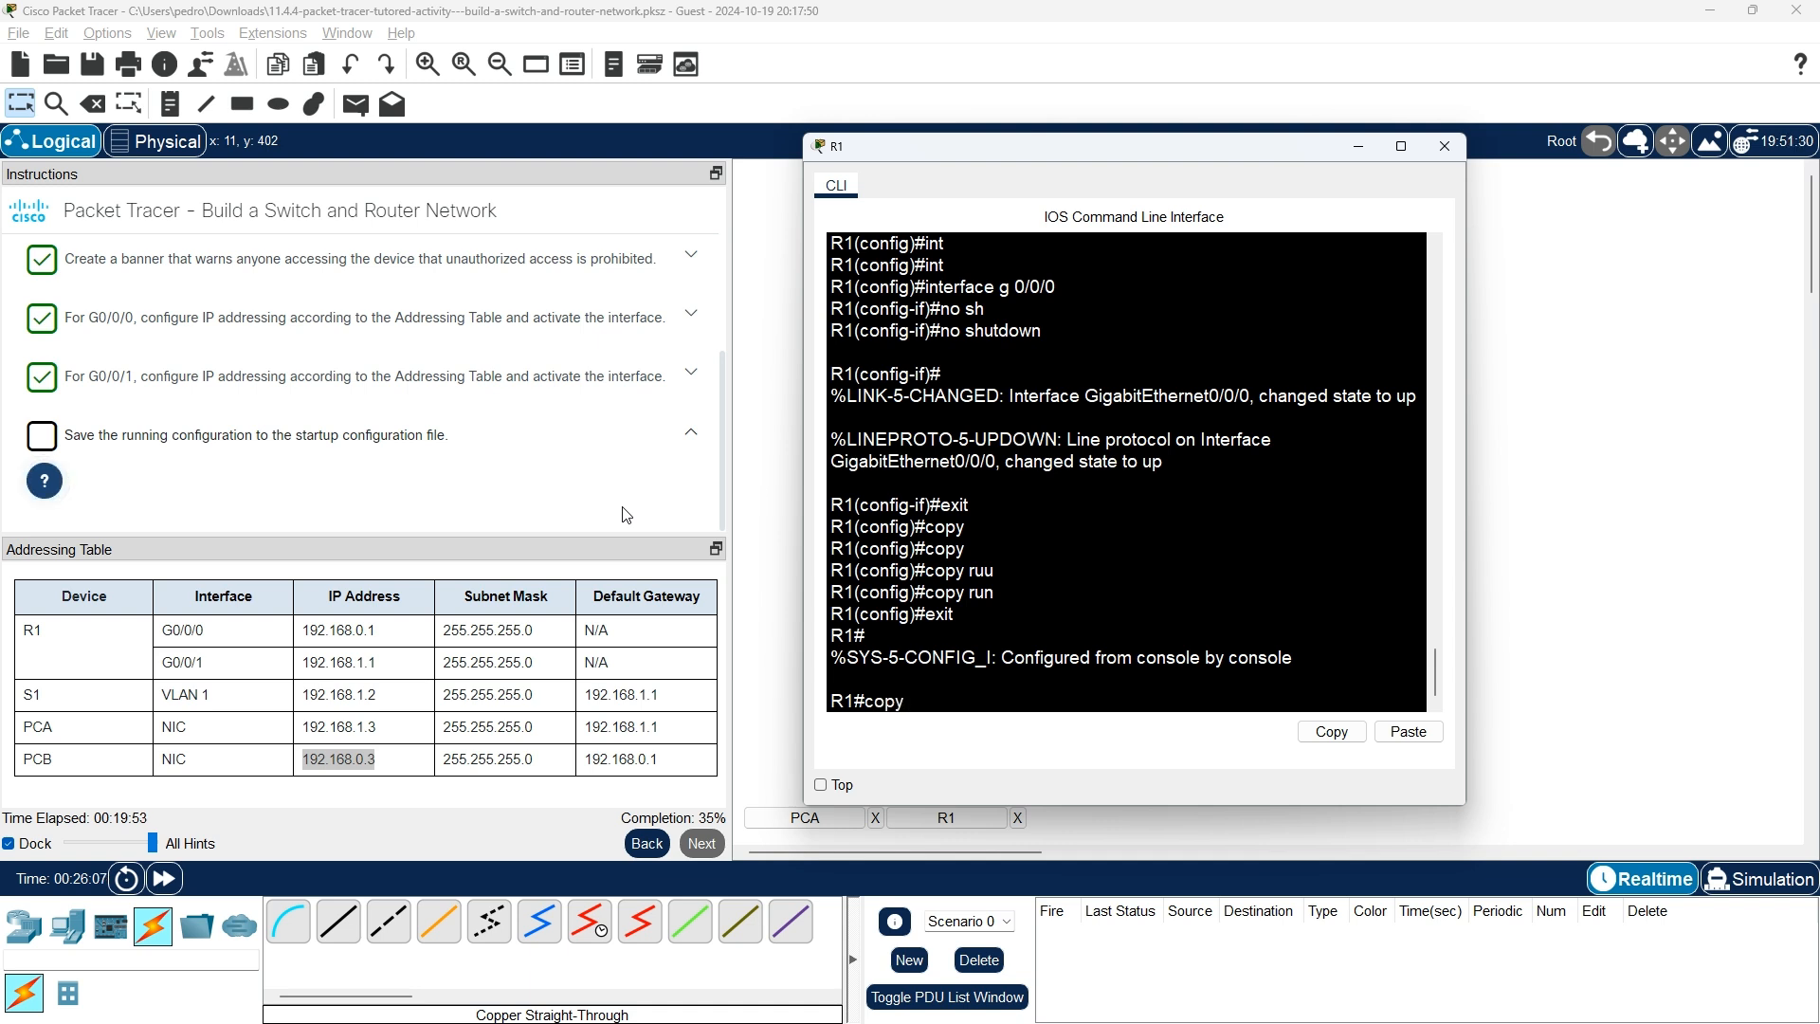
text(r)
key(Tab)
text(st)
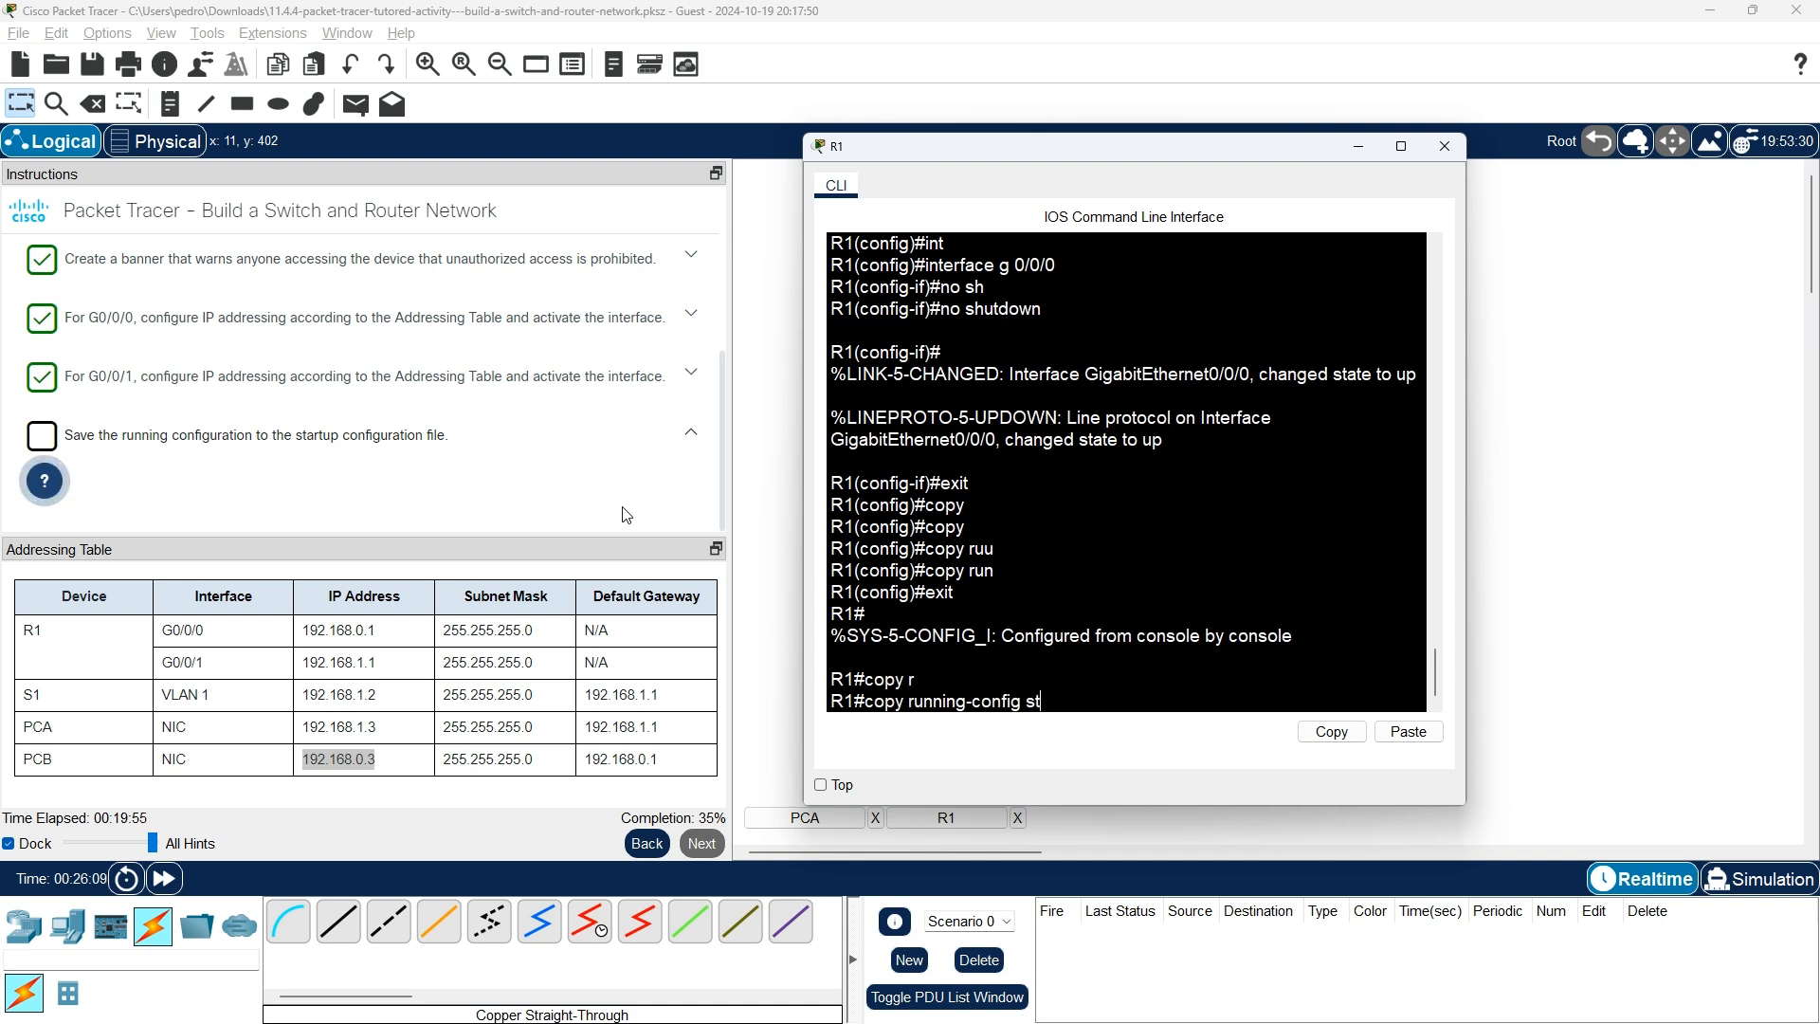
key(Tab)
key(Return)
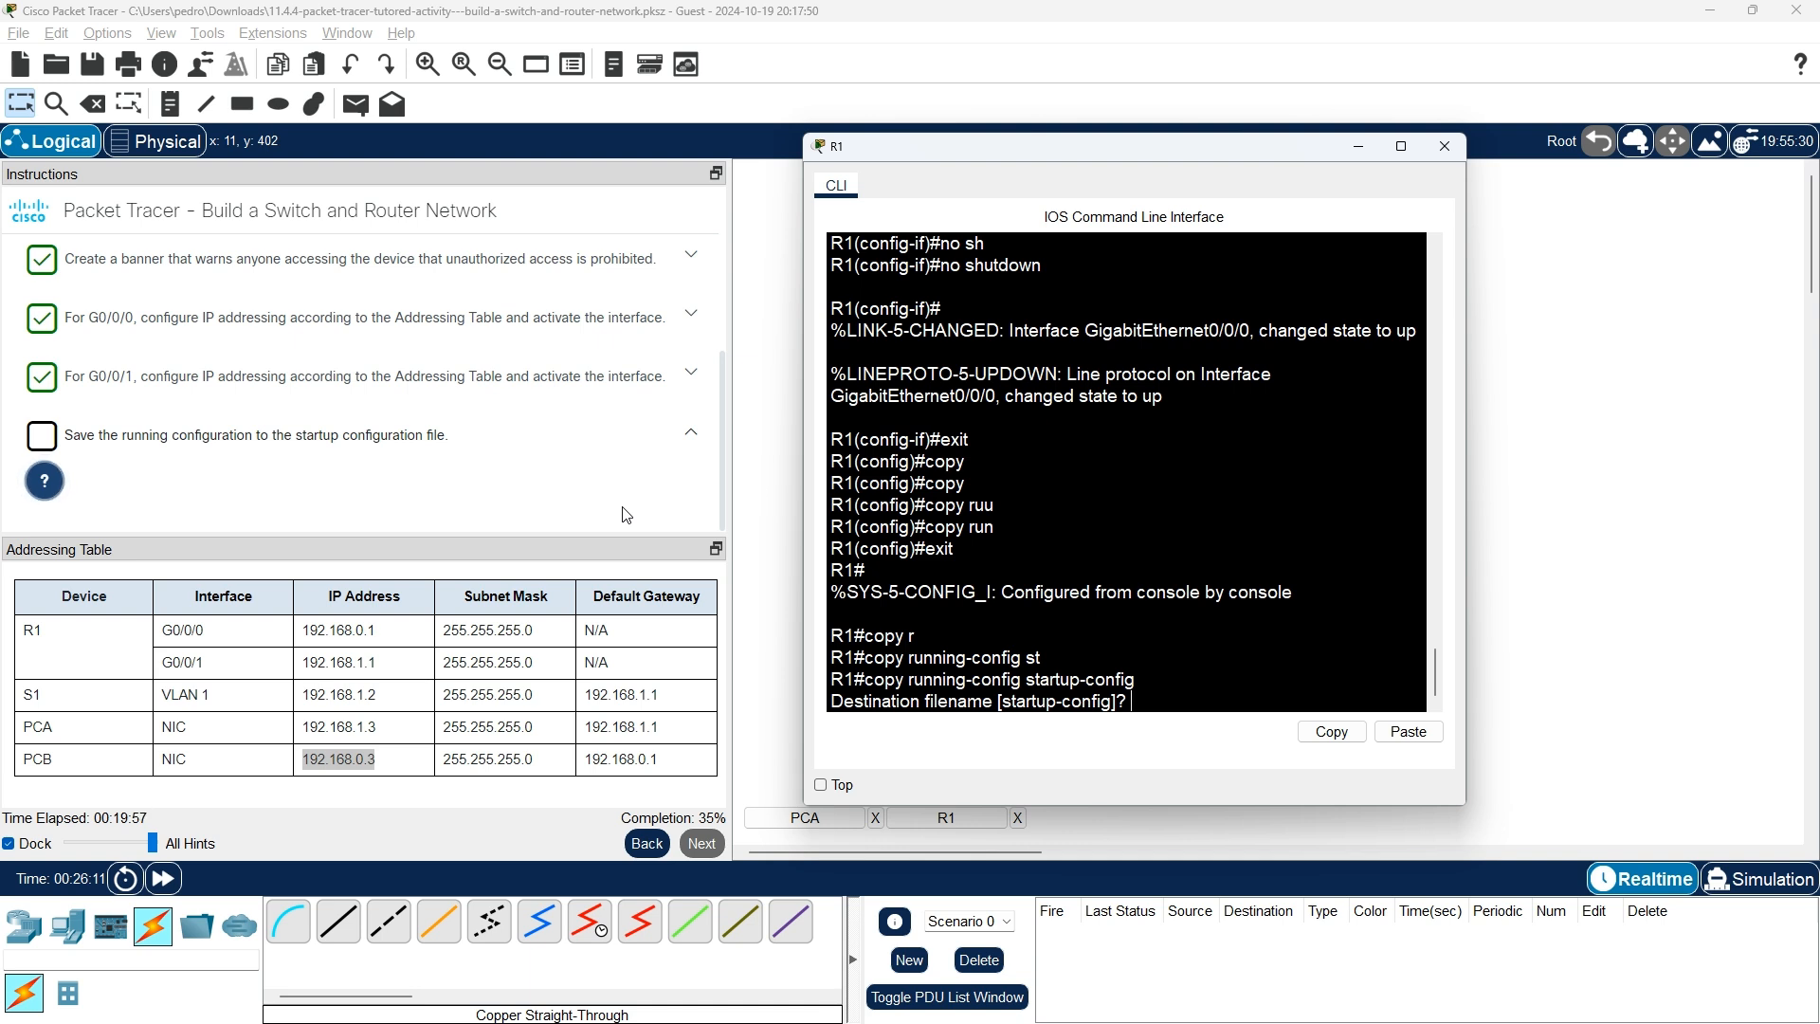
key(Return)
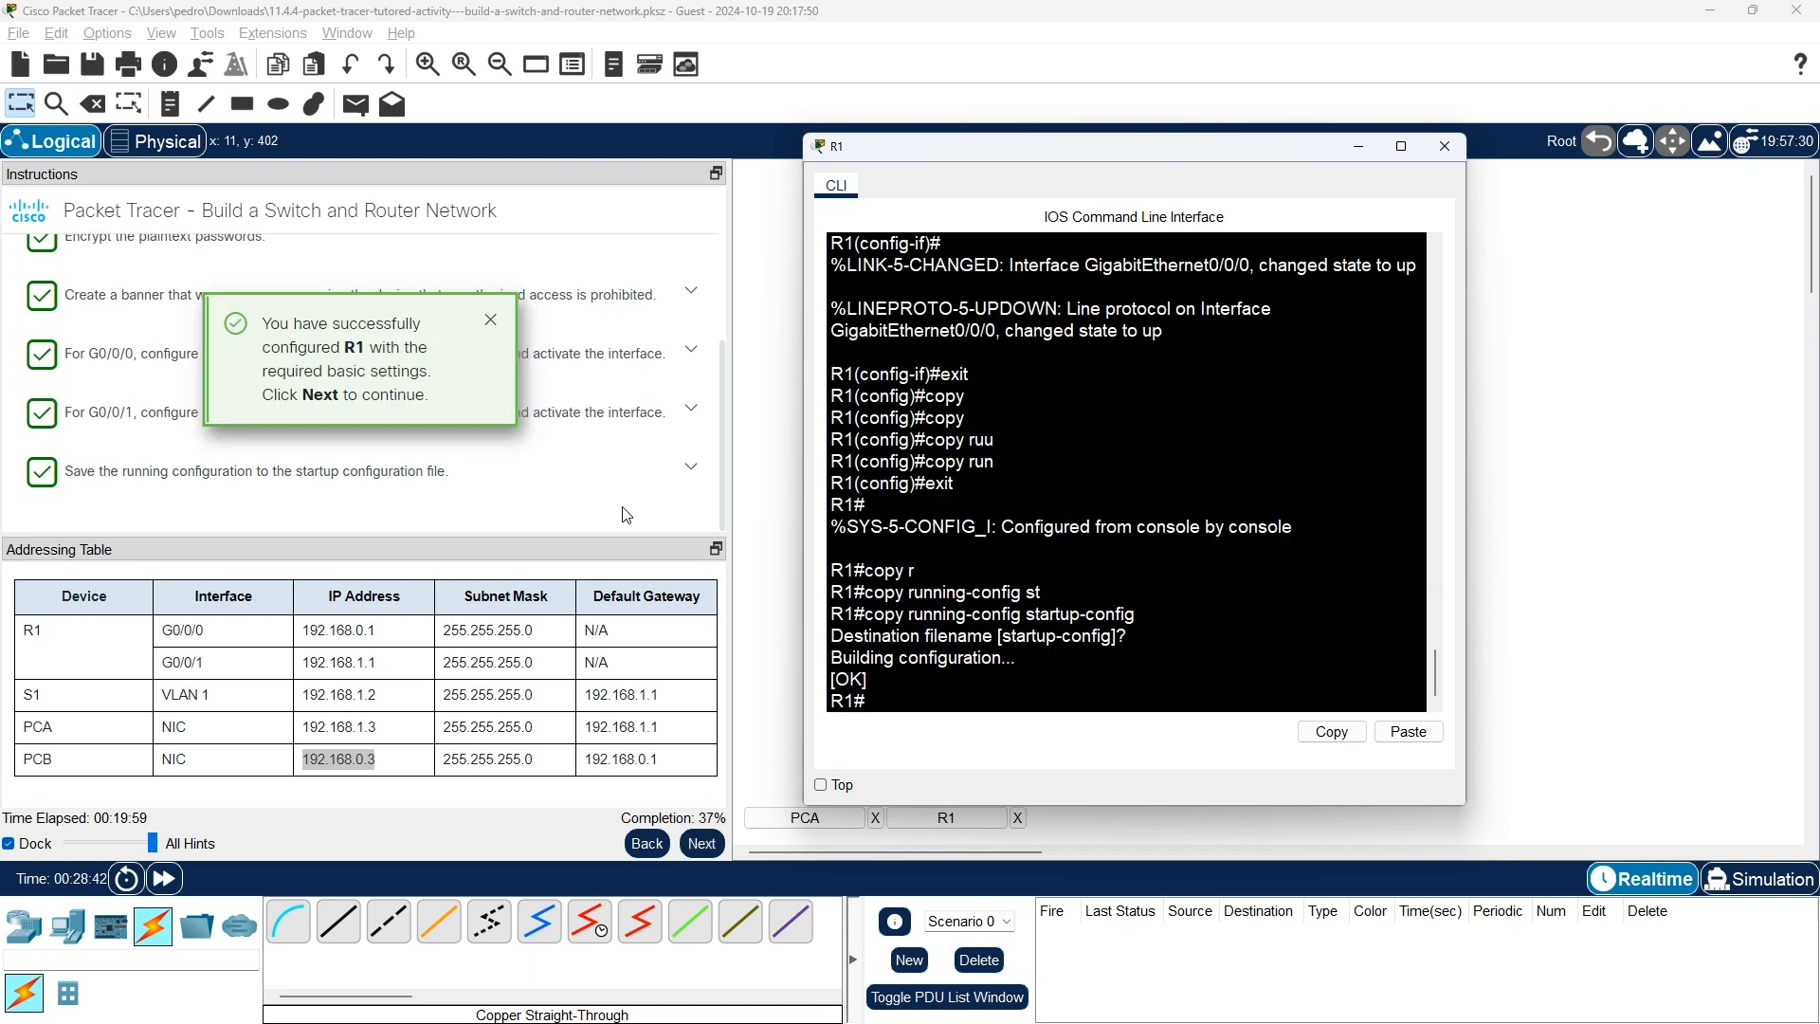
key(Return)
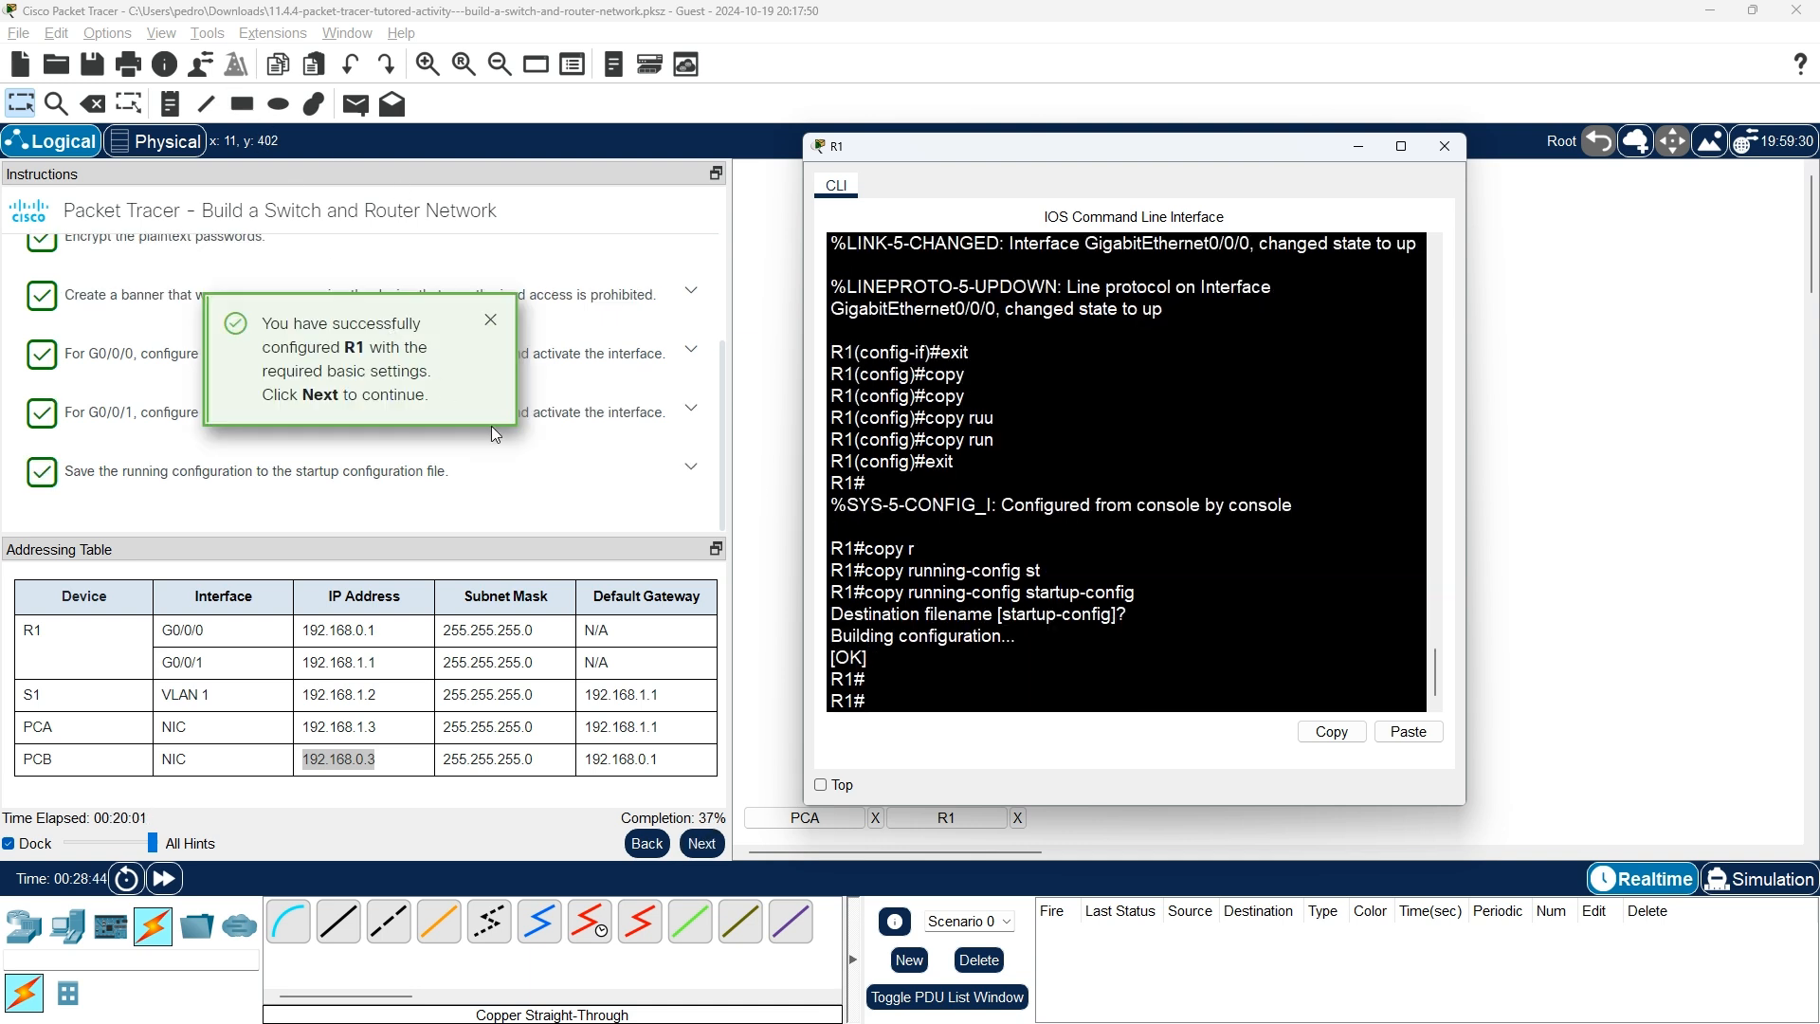
Close R1's window and rerun PCA's ping to 192.168.0.3, confirming 0% loss.
click(491, 323)
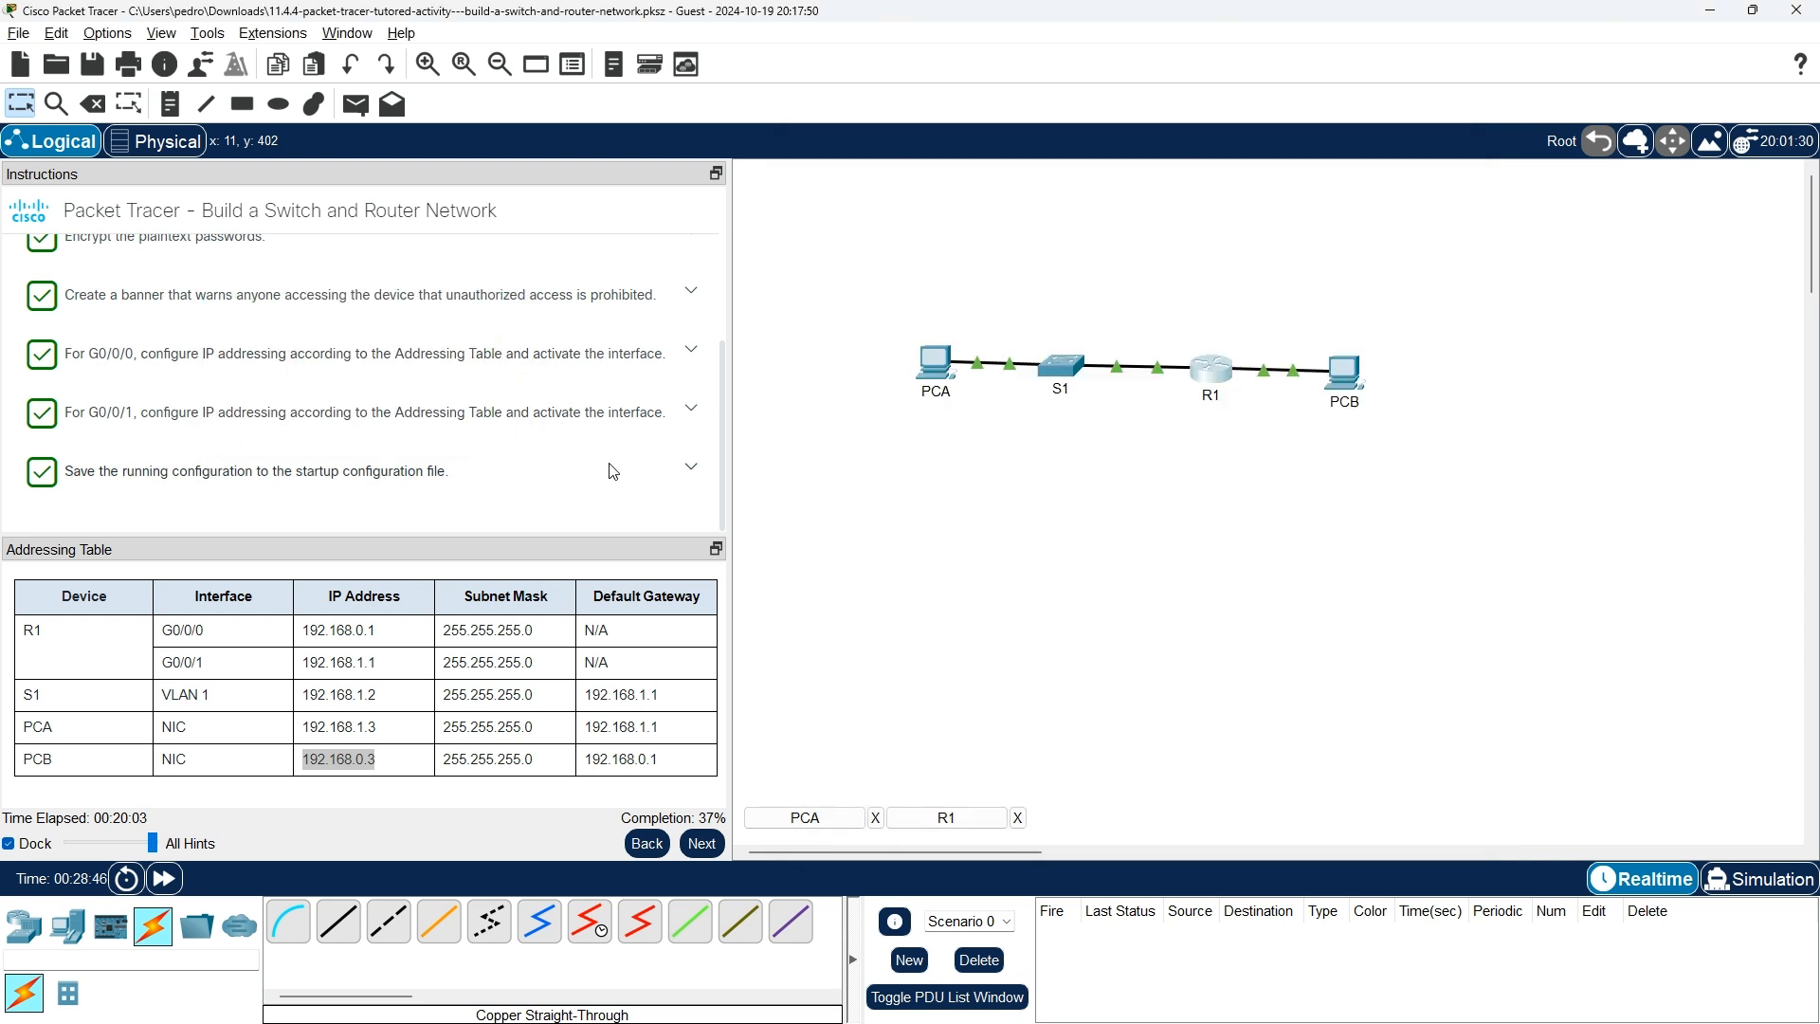
click(711, 847)
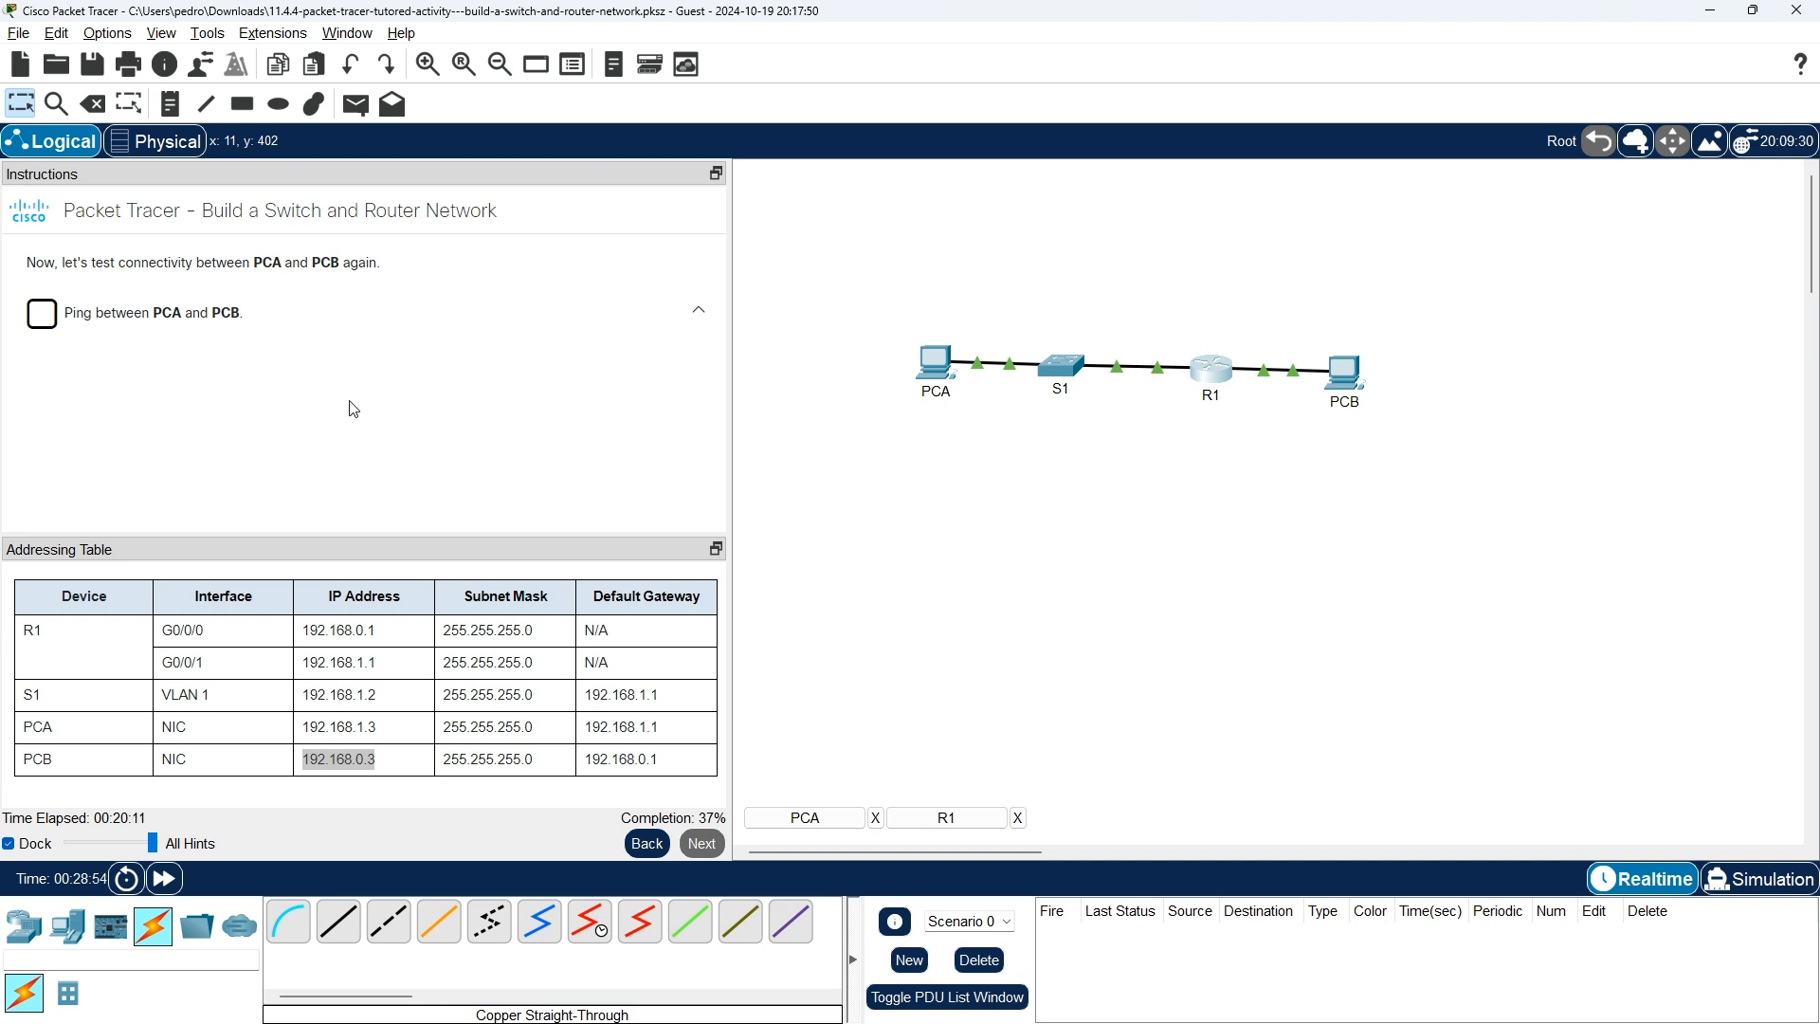
click(944, 381)
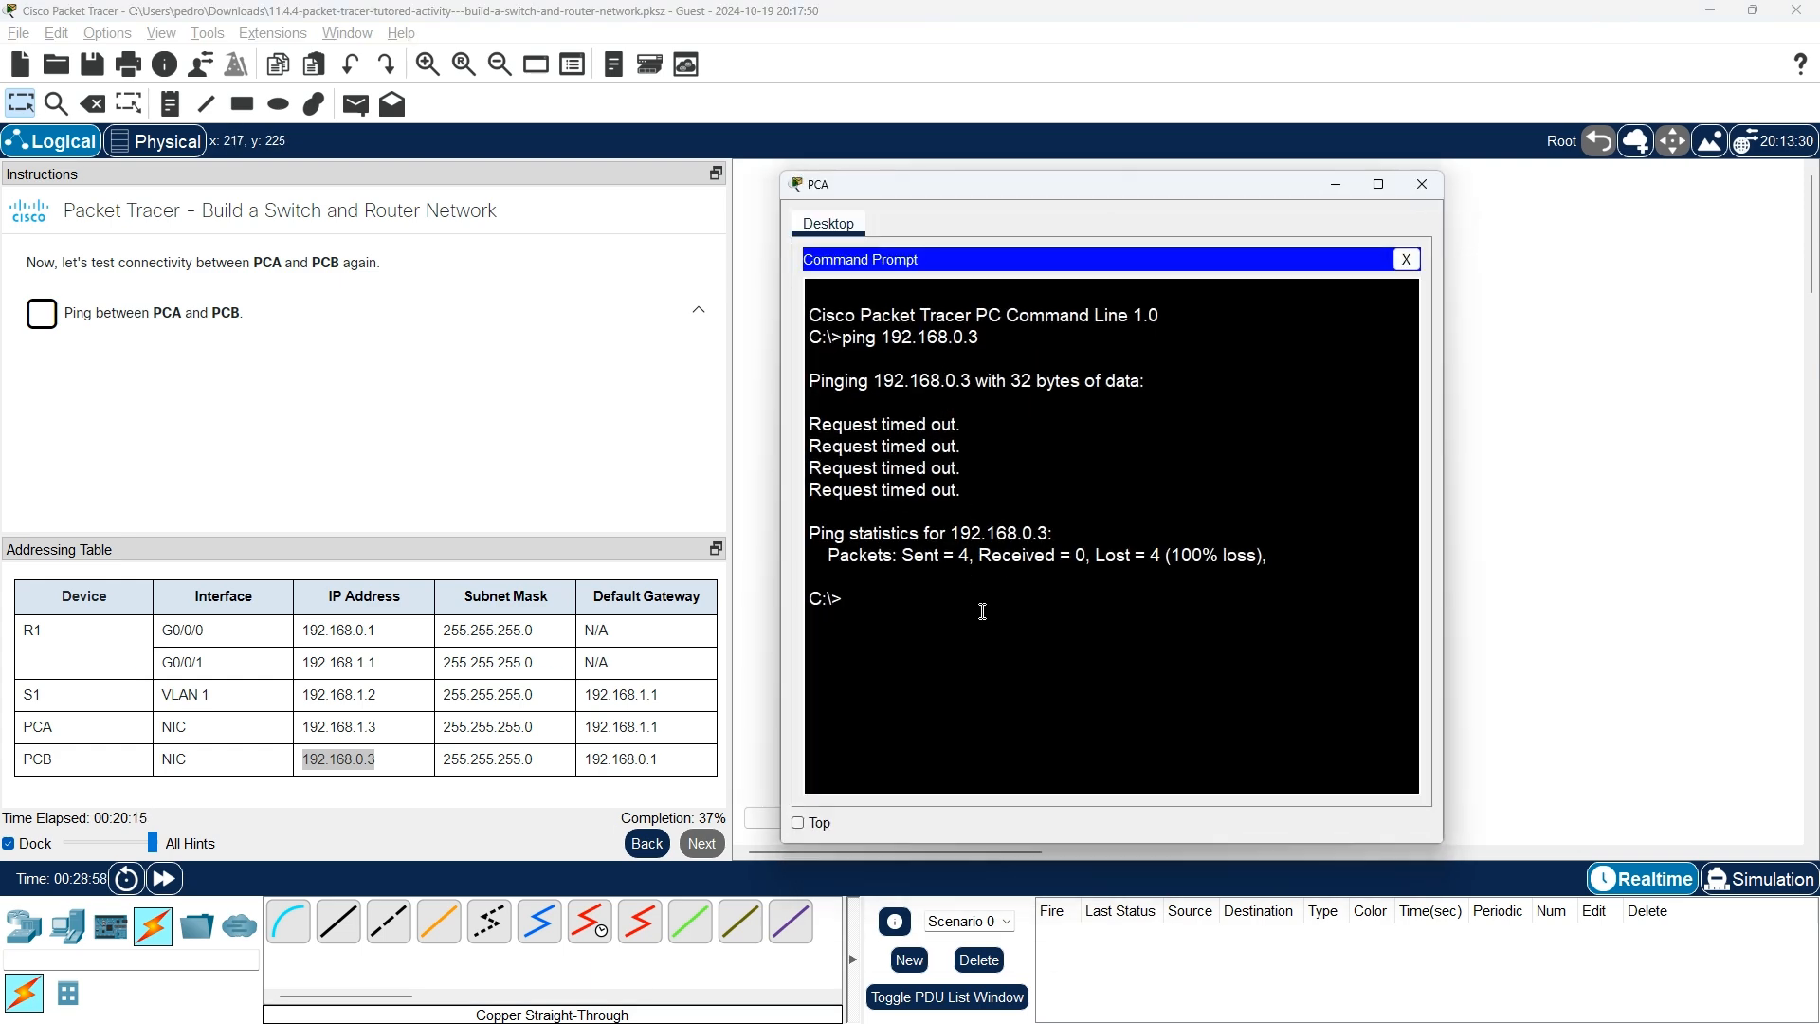
key(Up)
key(Return)
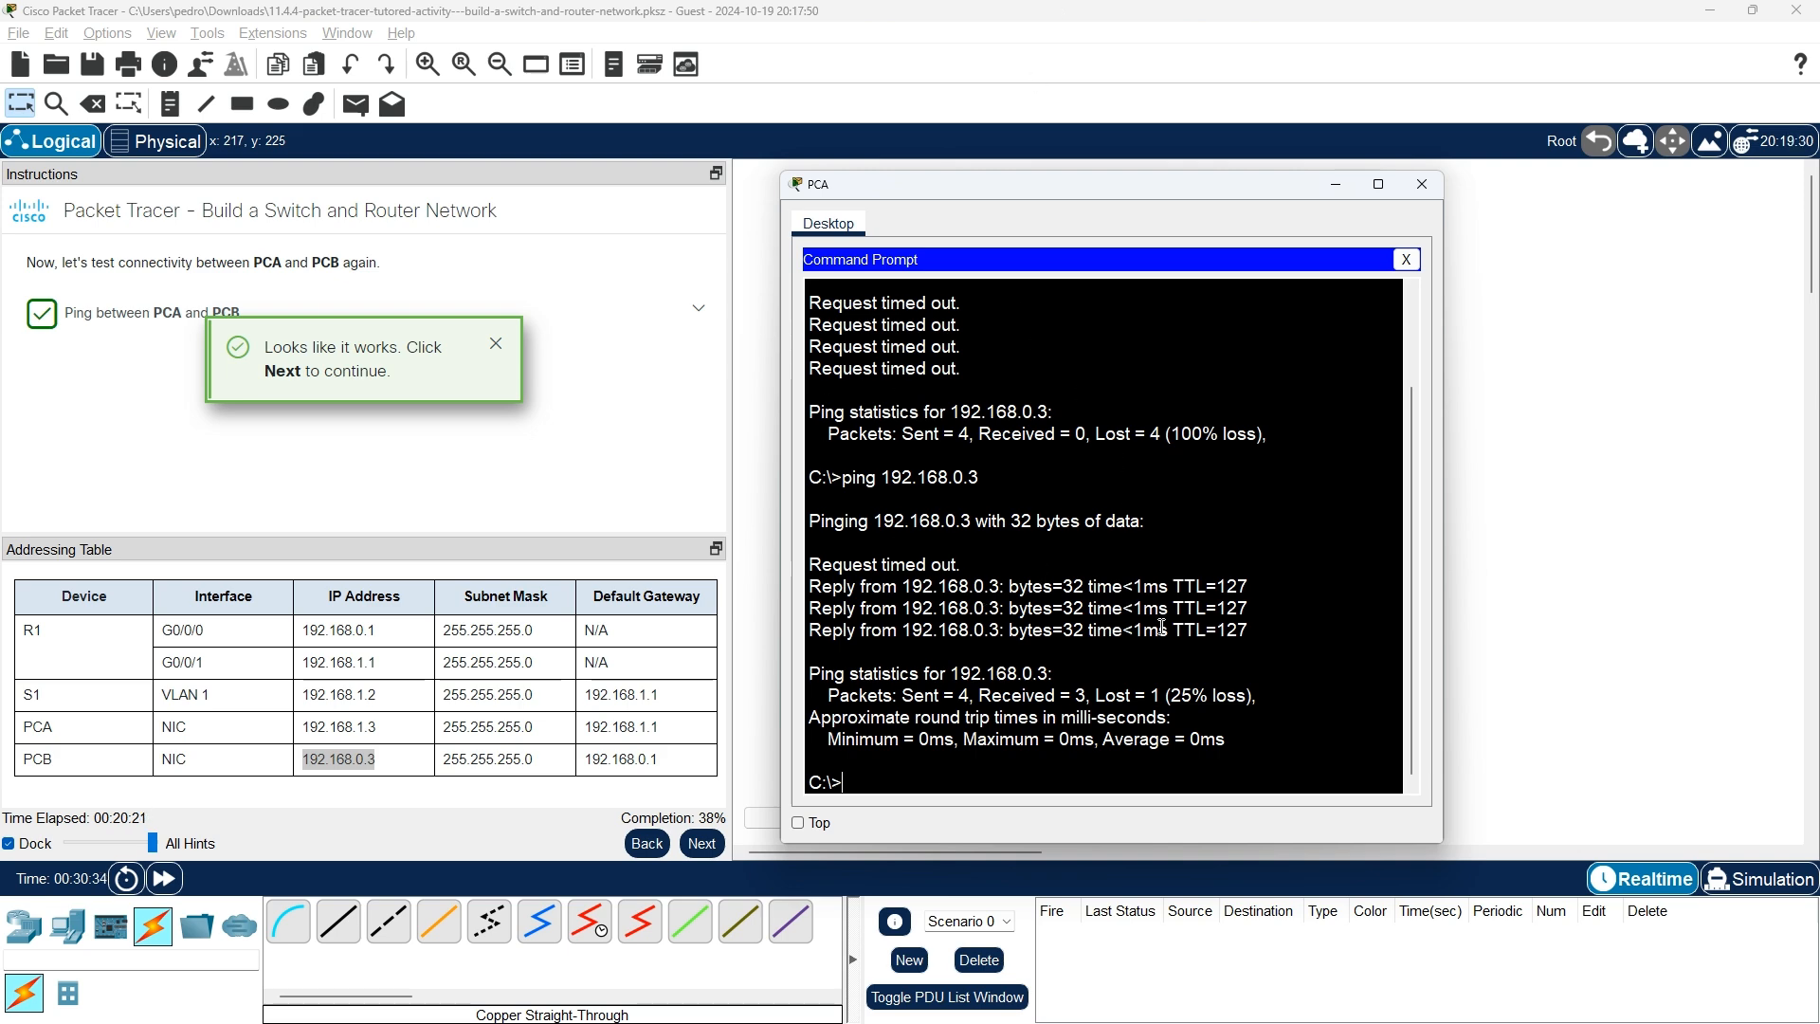
key(Up)
key(Return)
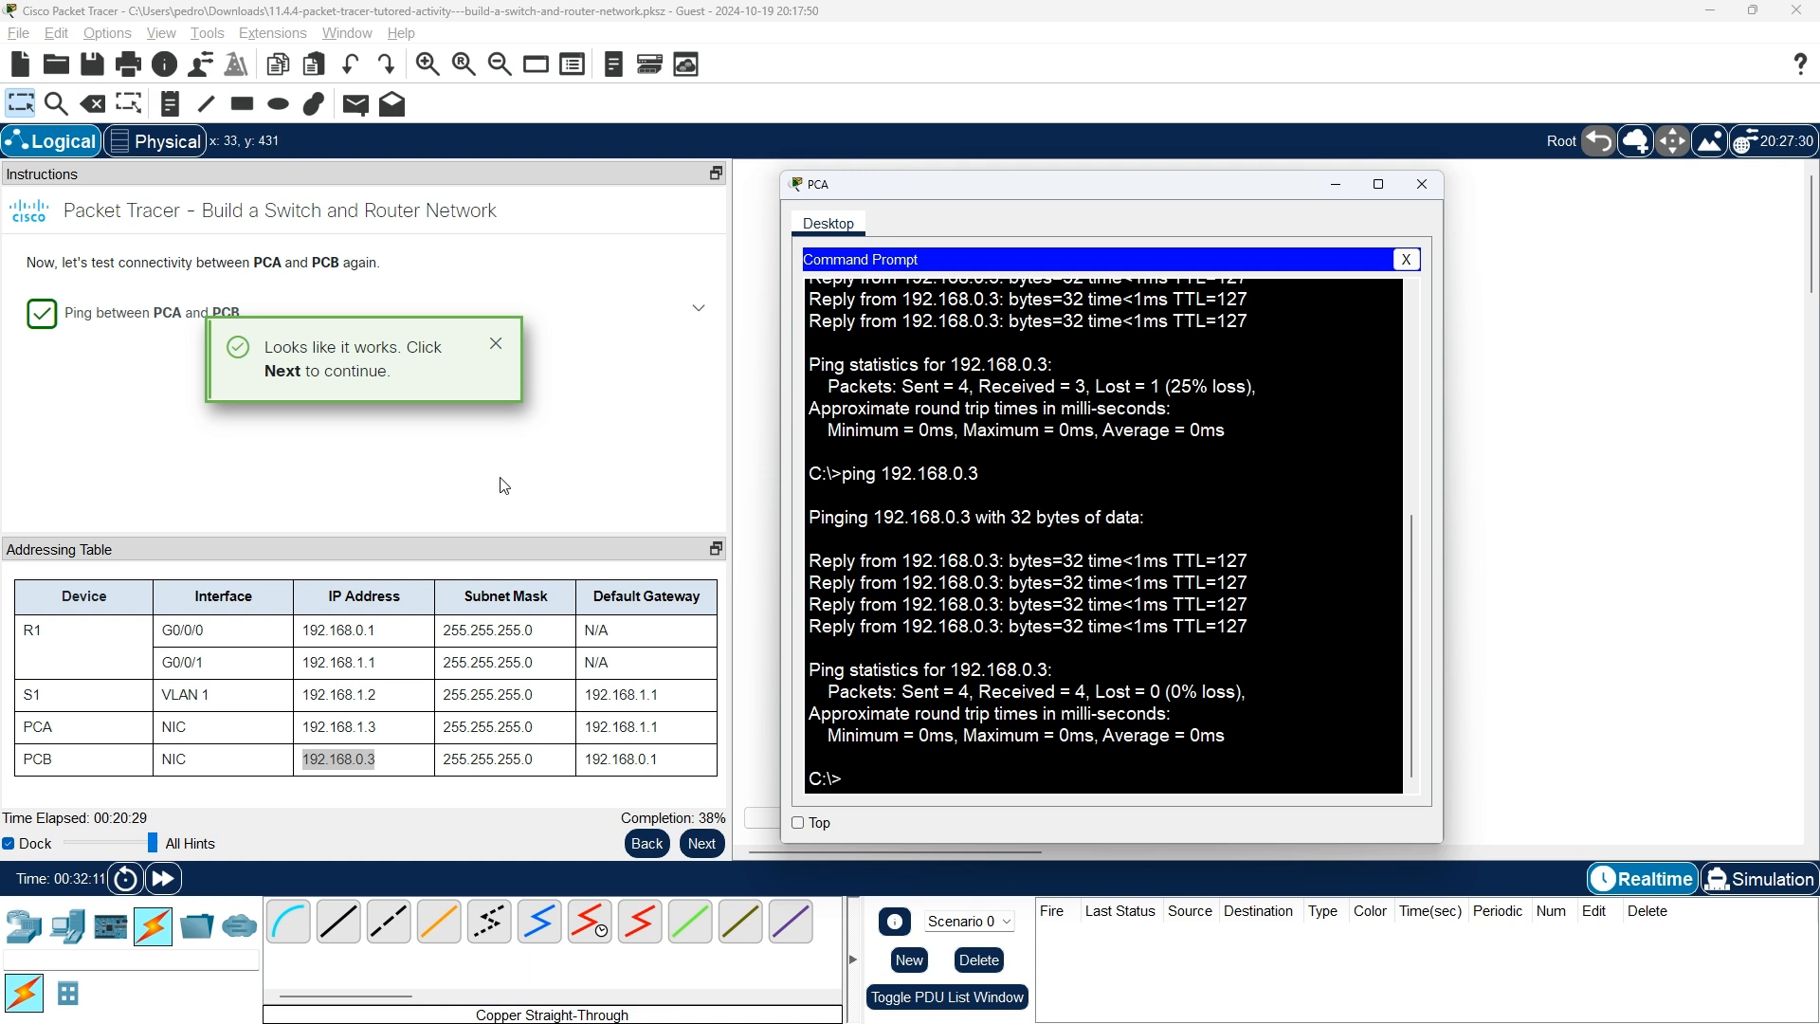
click(706, 845)
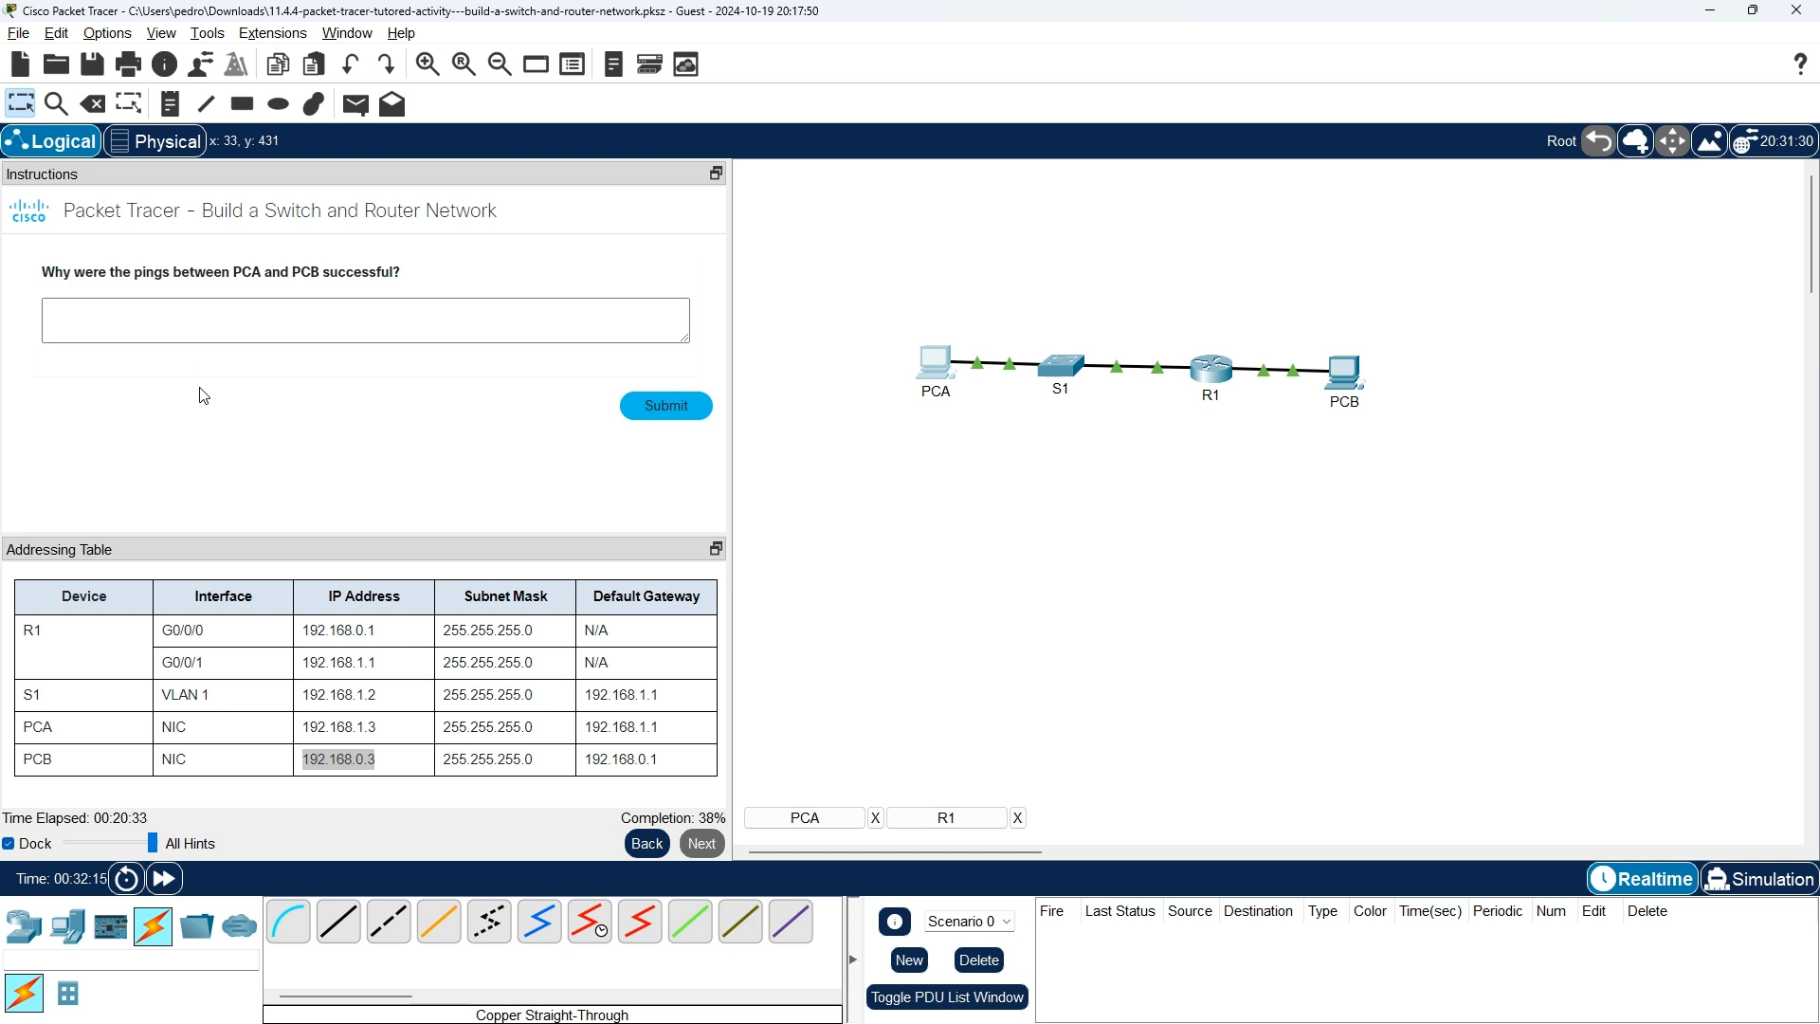
Answer that the pings work because S1 and R1 were configured, submit, and advance.
click(252, 325)
click(409, 318)
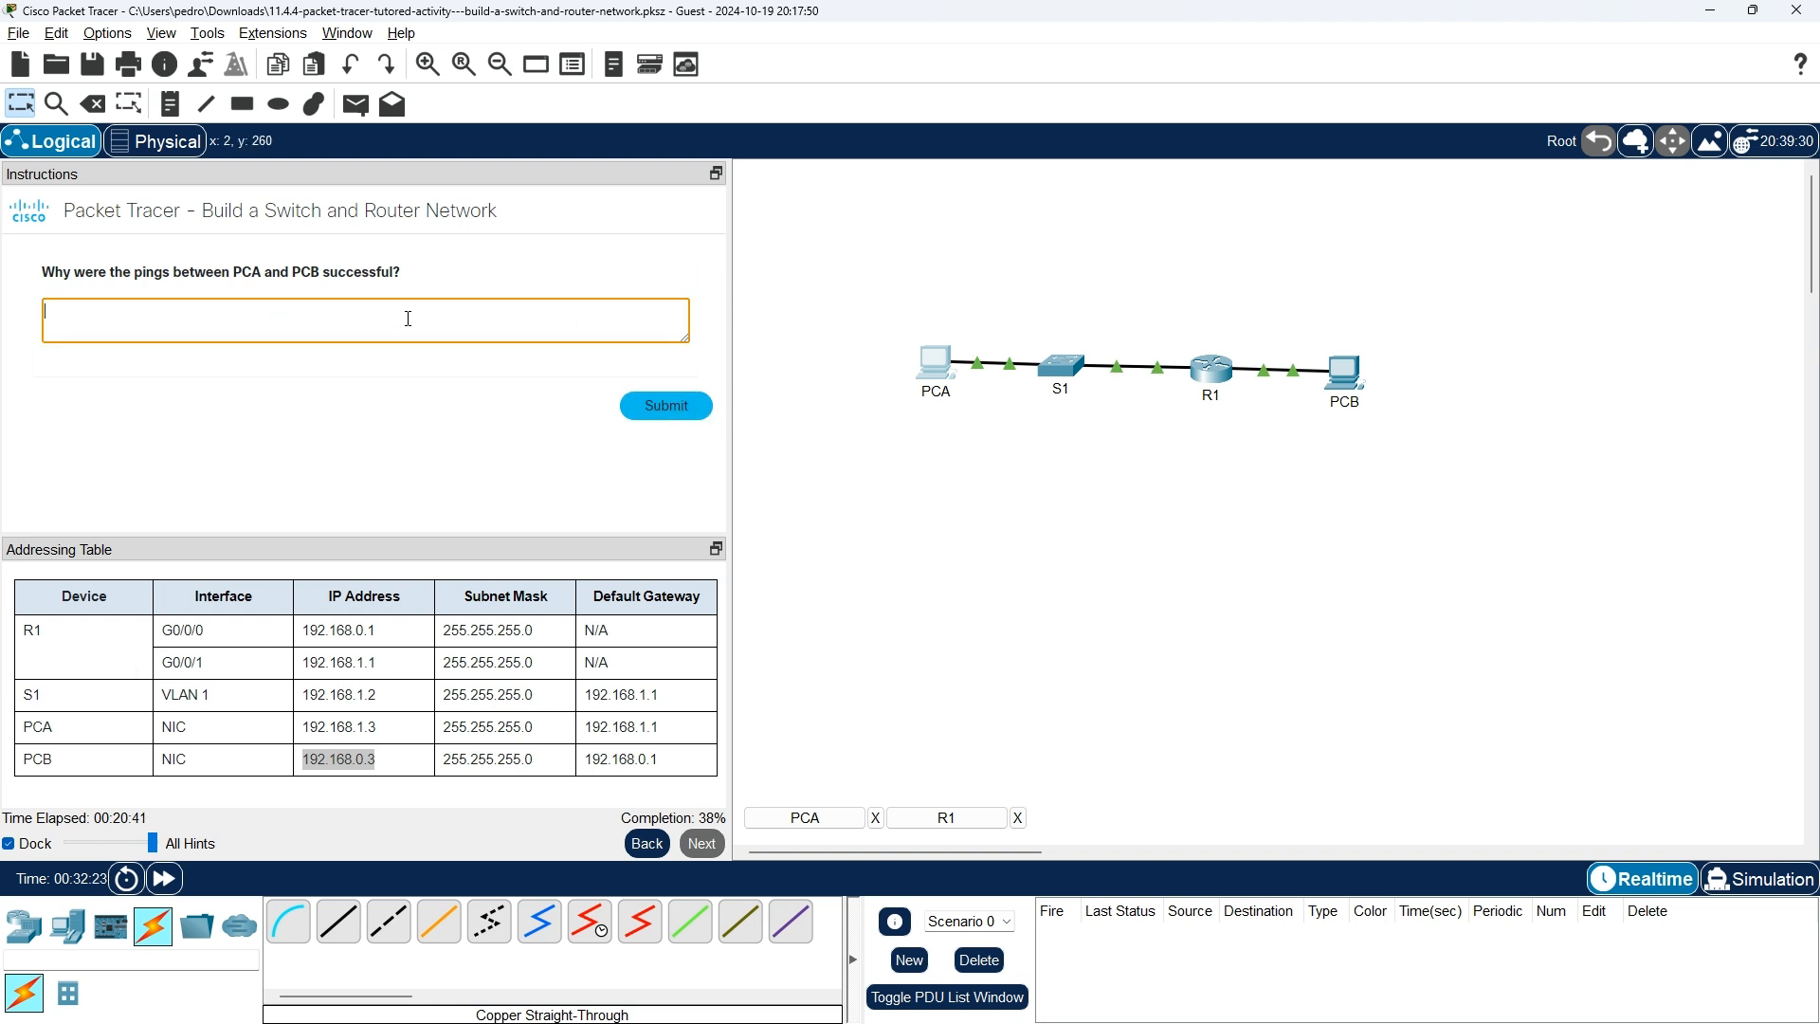
text(cuz i configure tha s1 and r1)
click(673, 407)
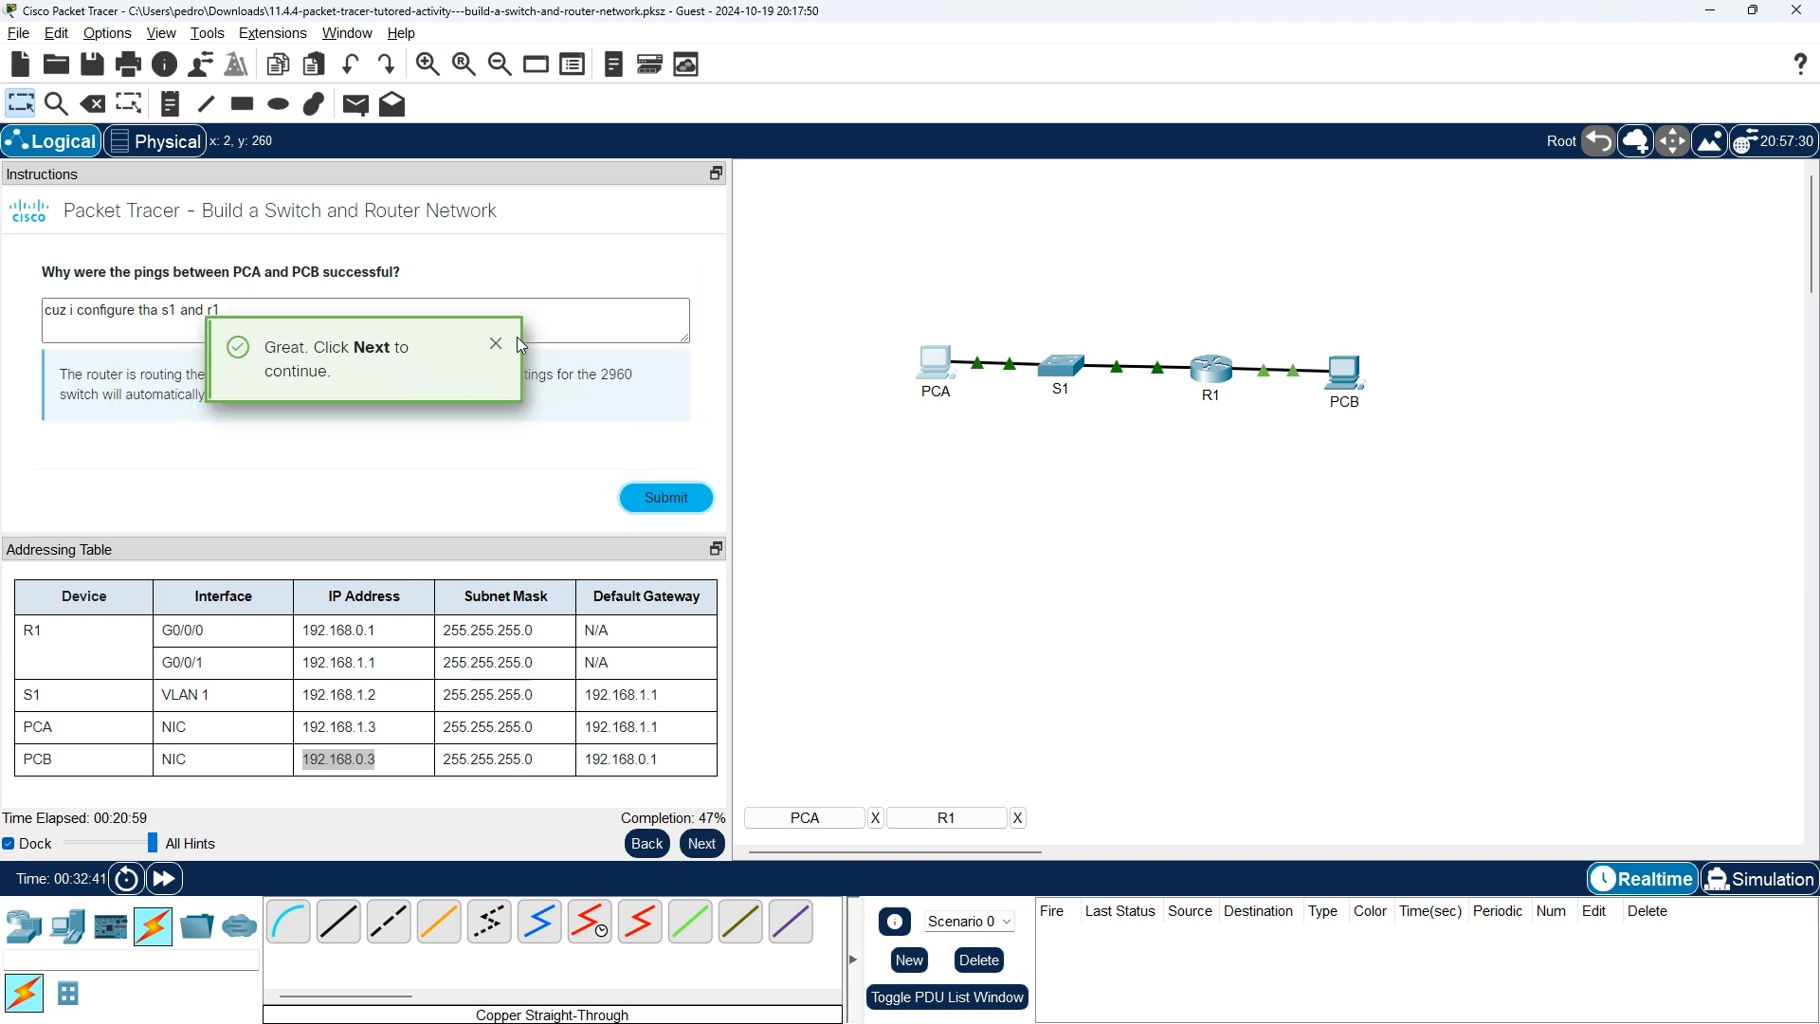
click(494, 345)
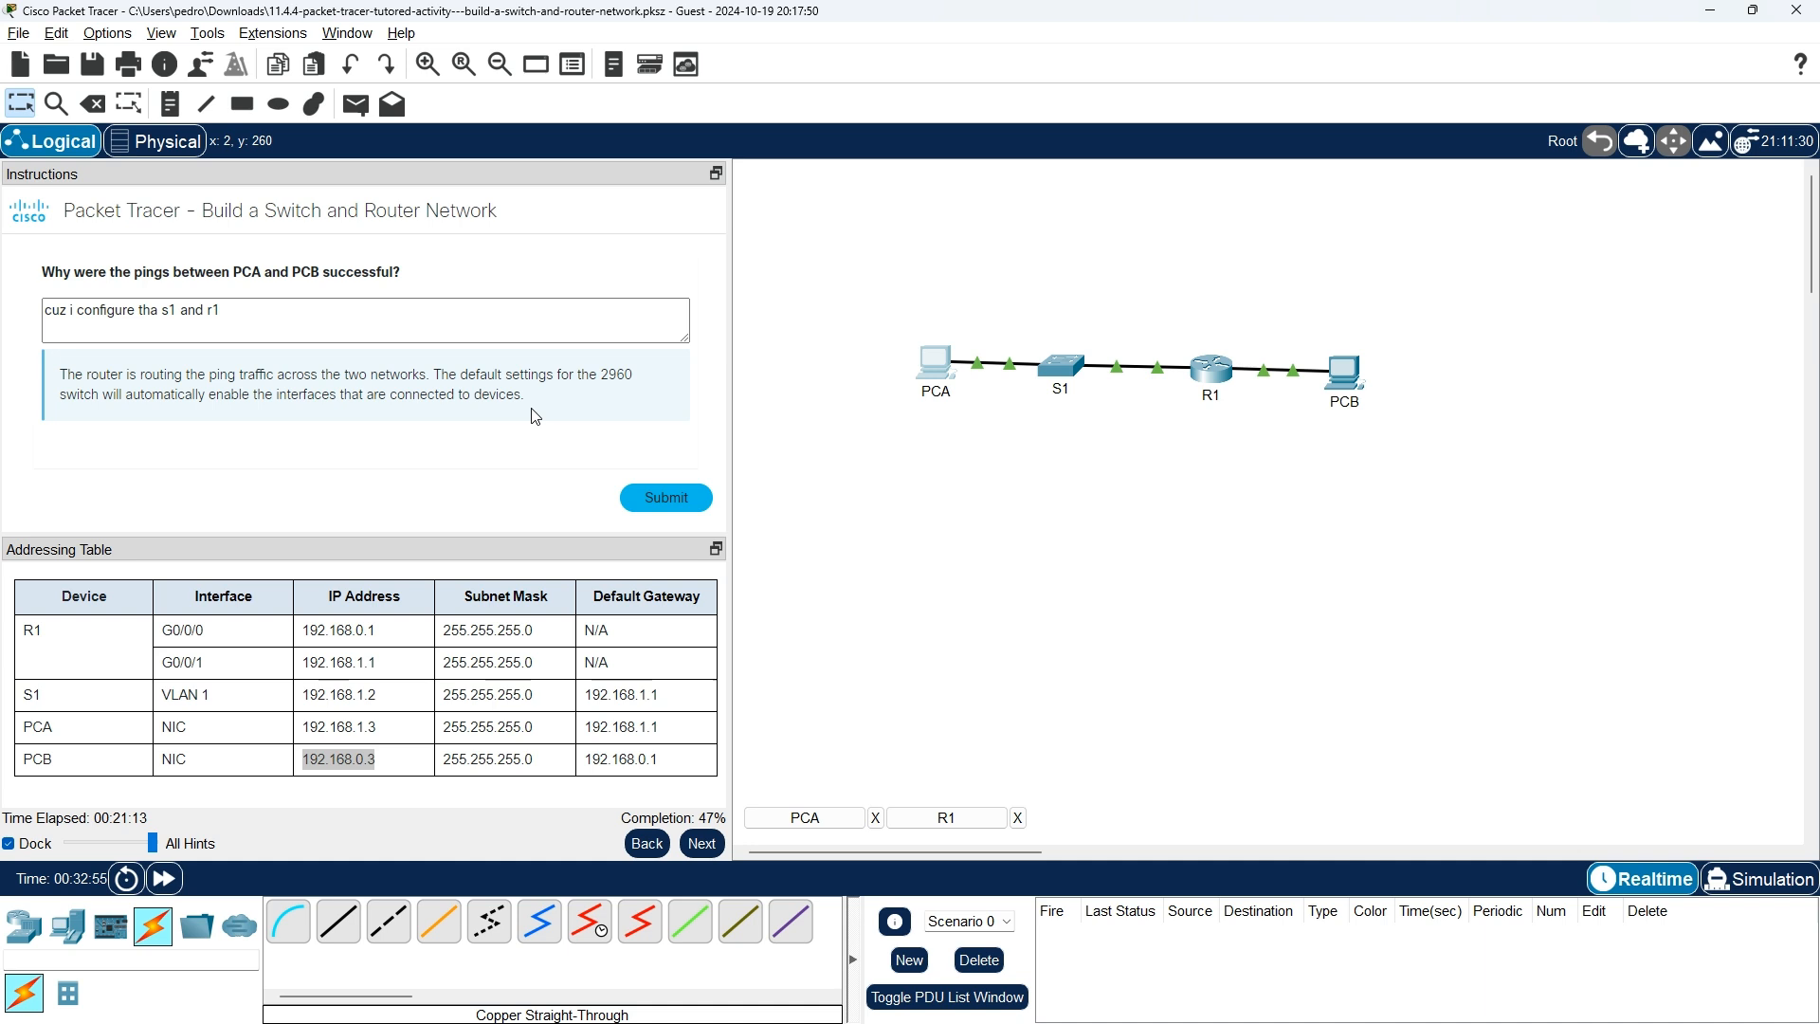
click(699, 843)
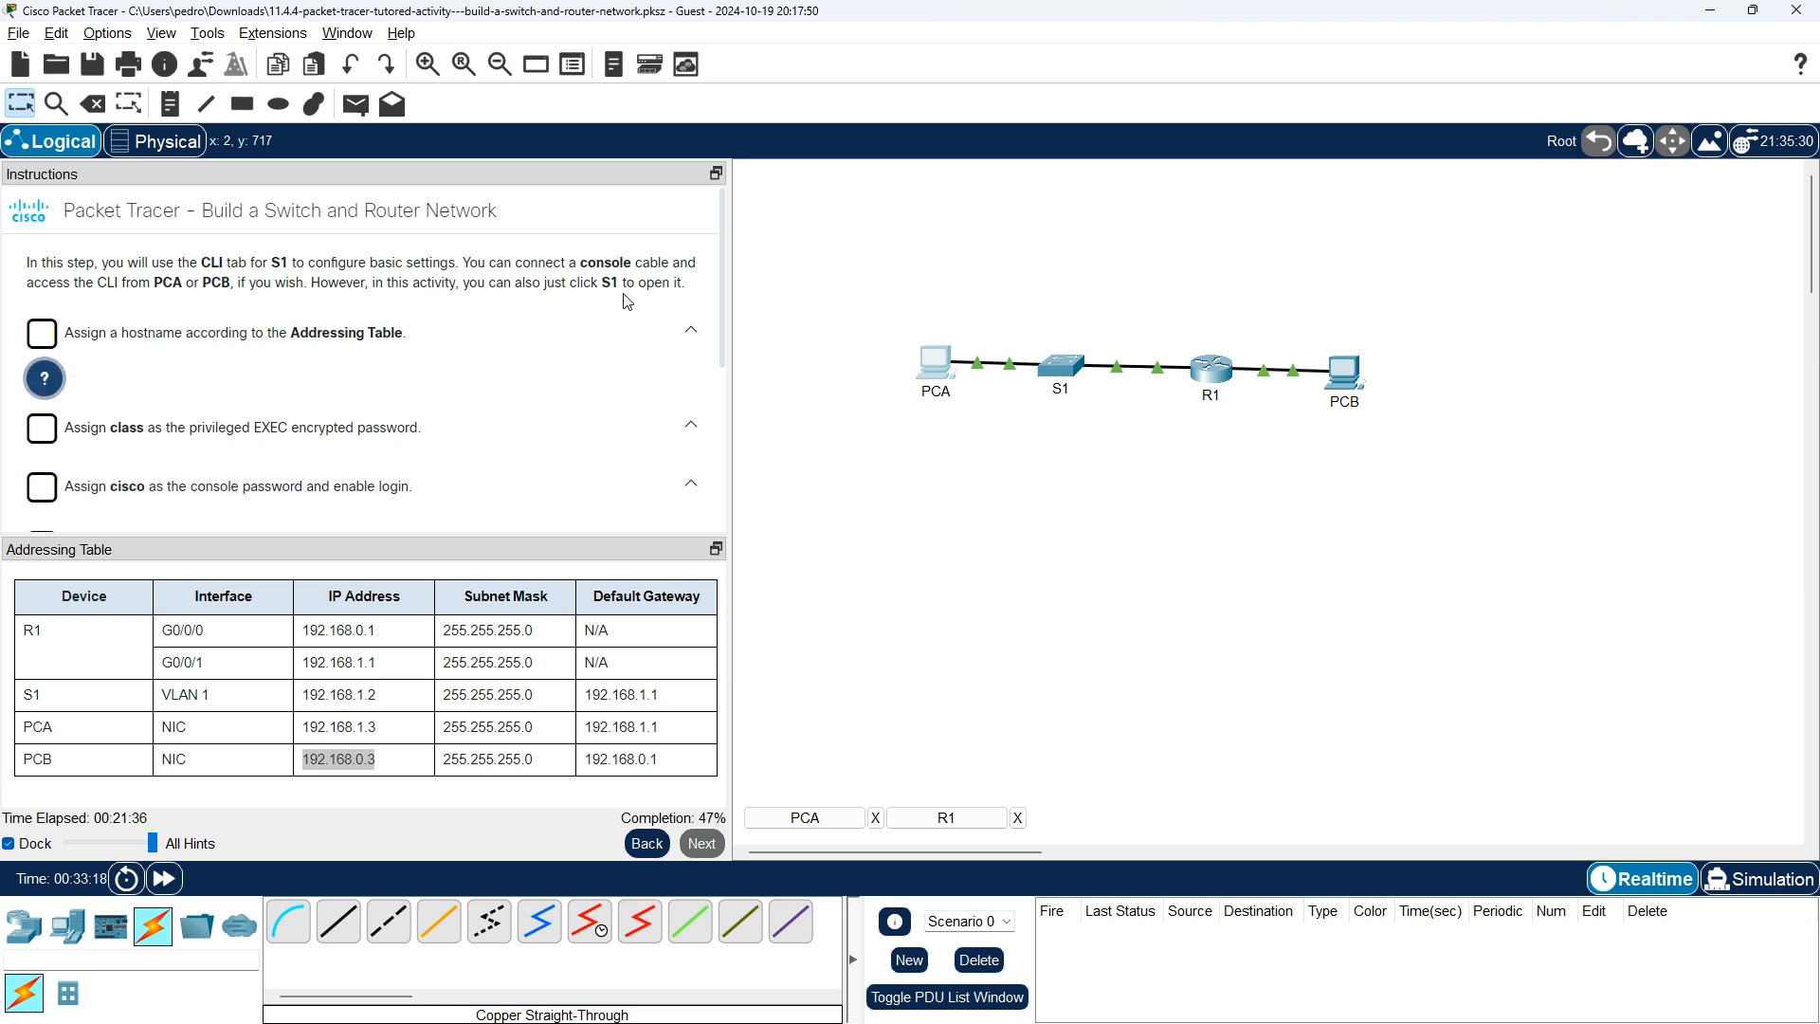
In S1's CLI, run enable and configure terminal, then apply hostname S1.
click(1059, 368)
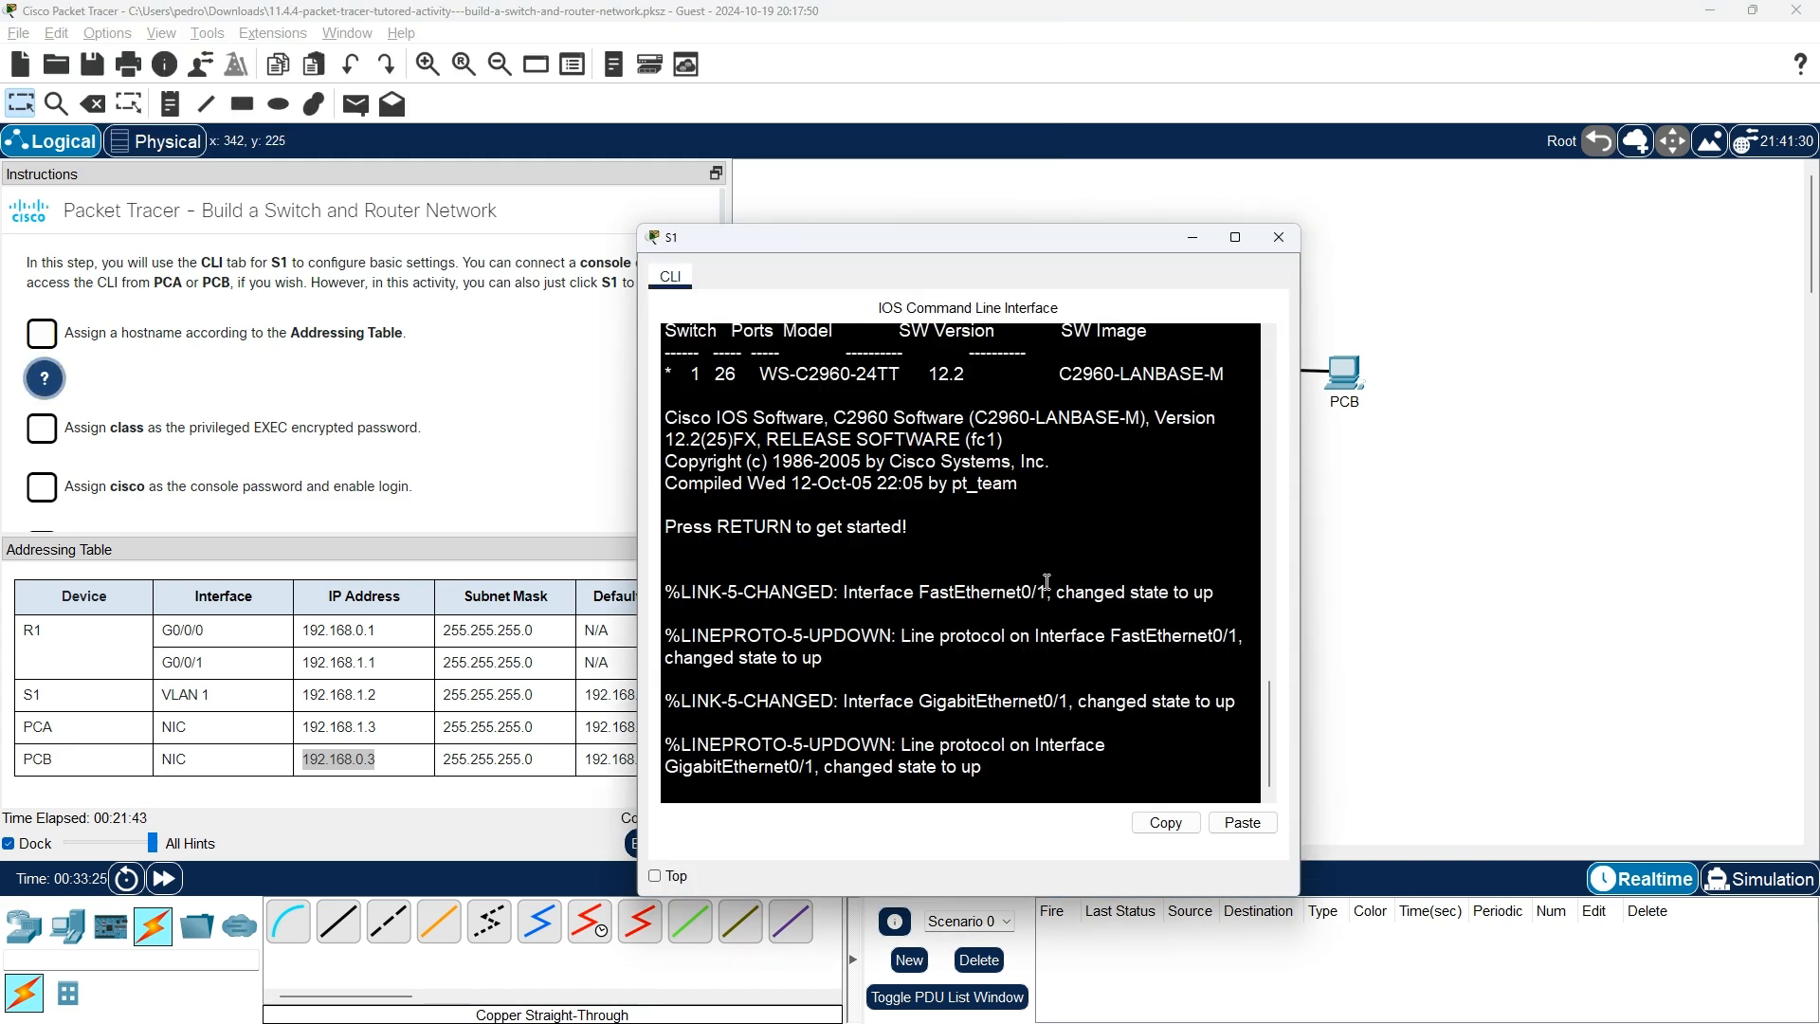
key(Return)
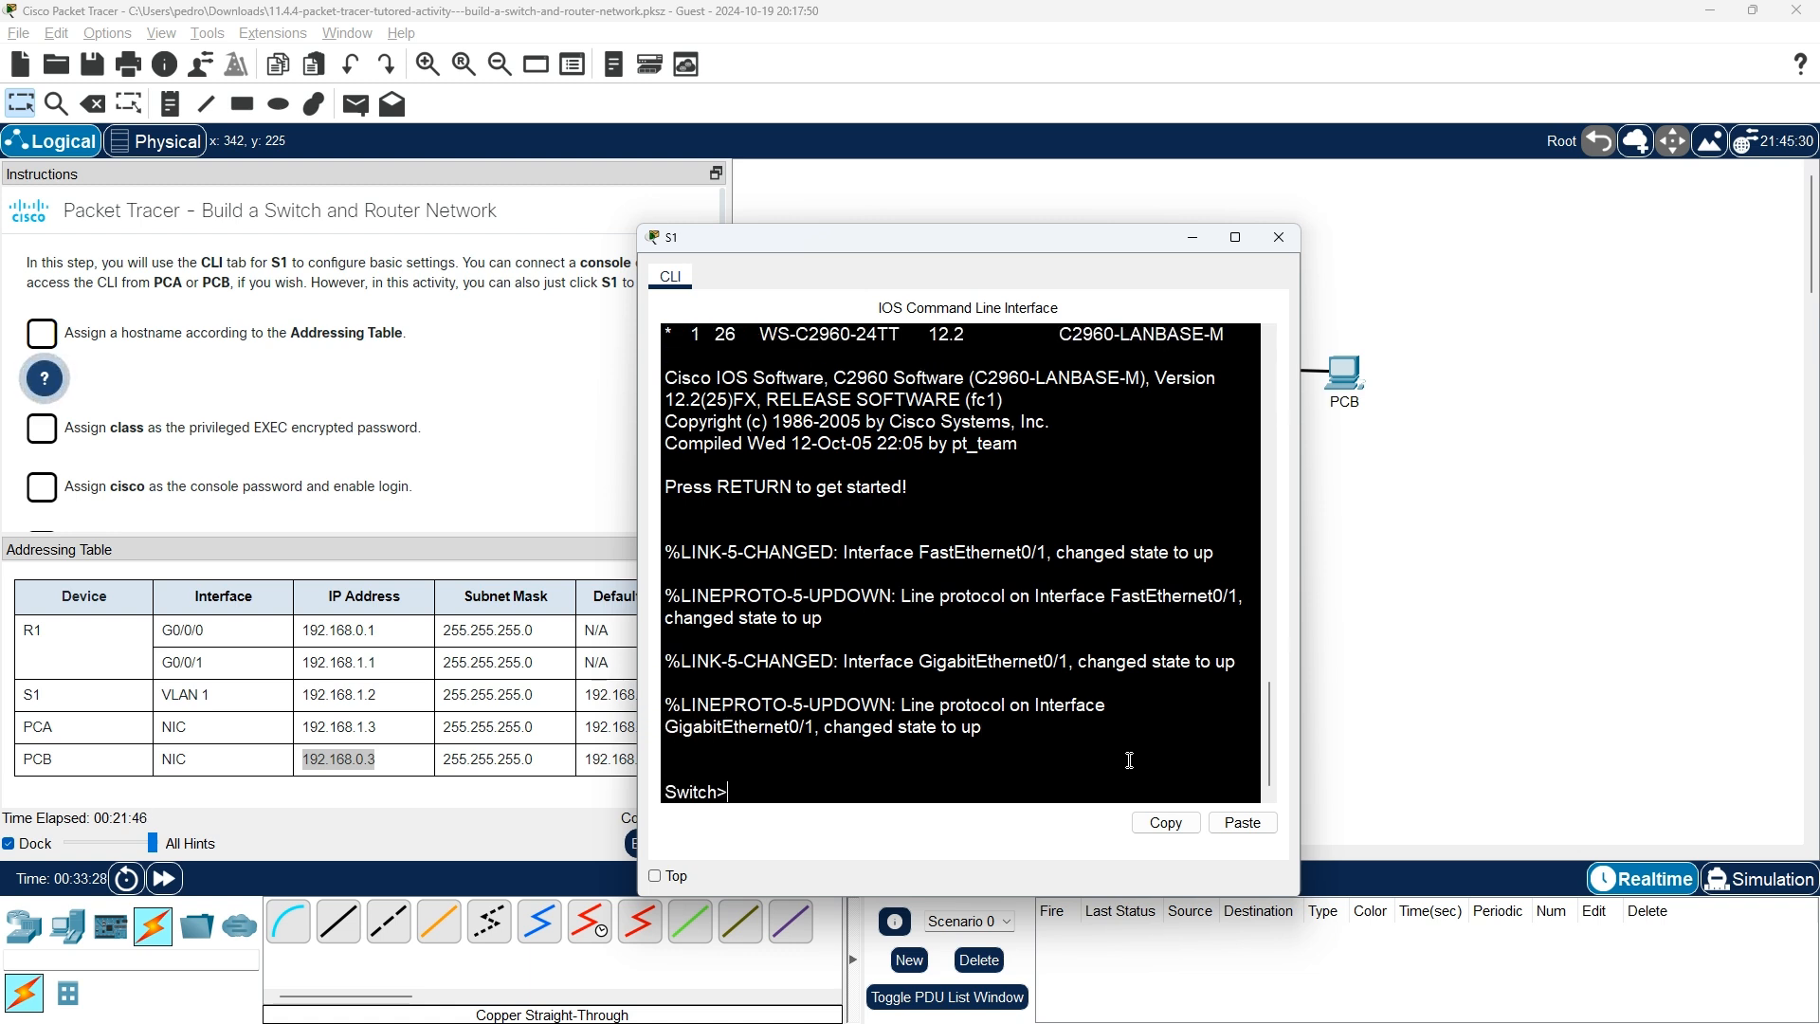
text(enable)
key(Return)
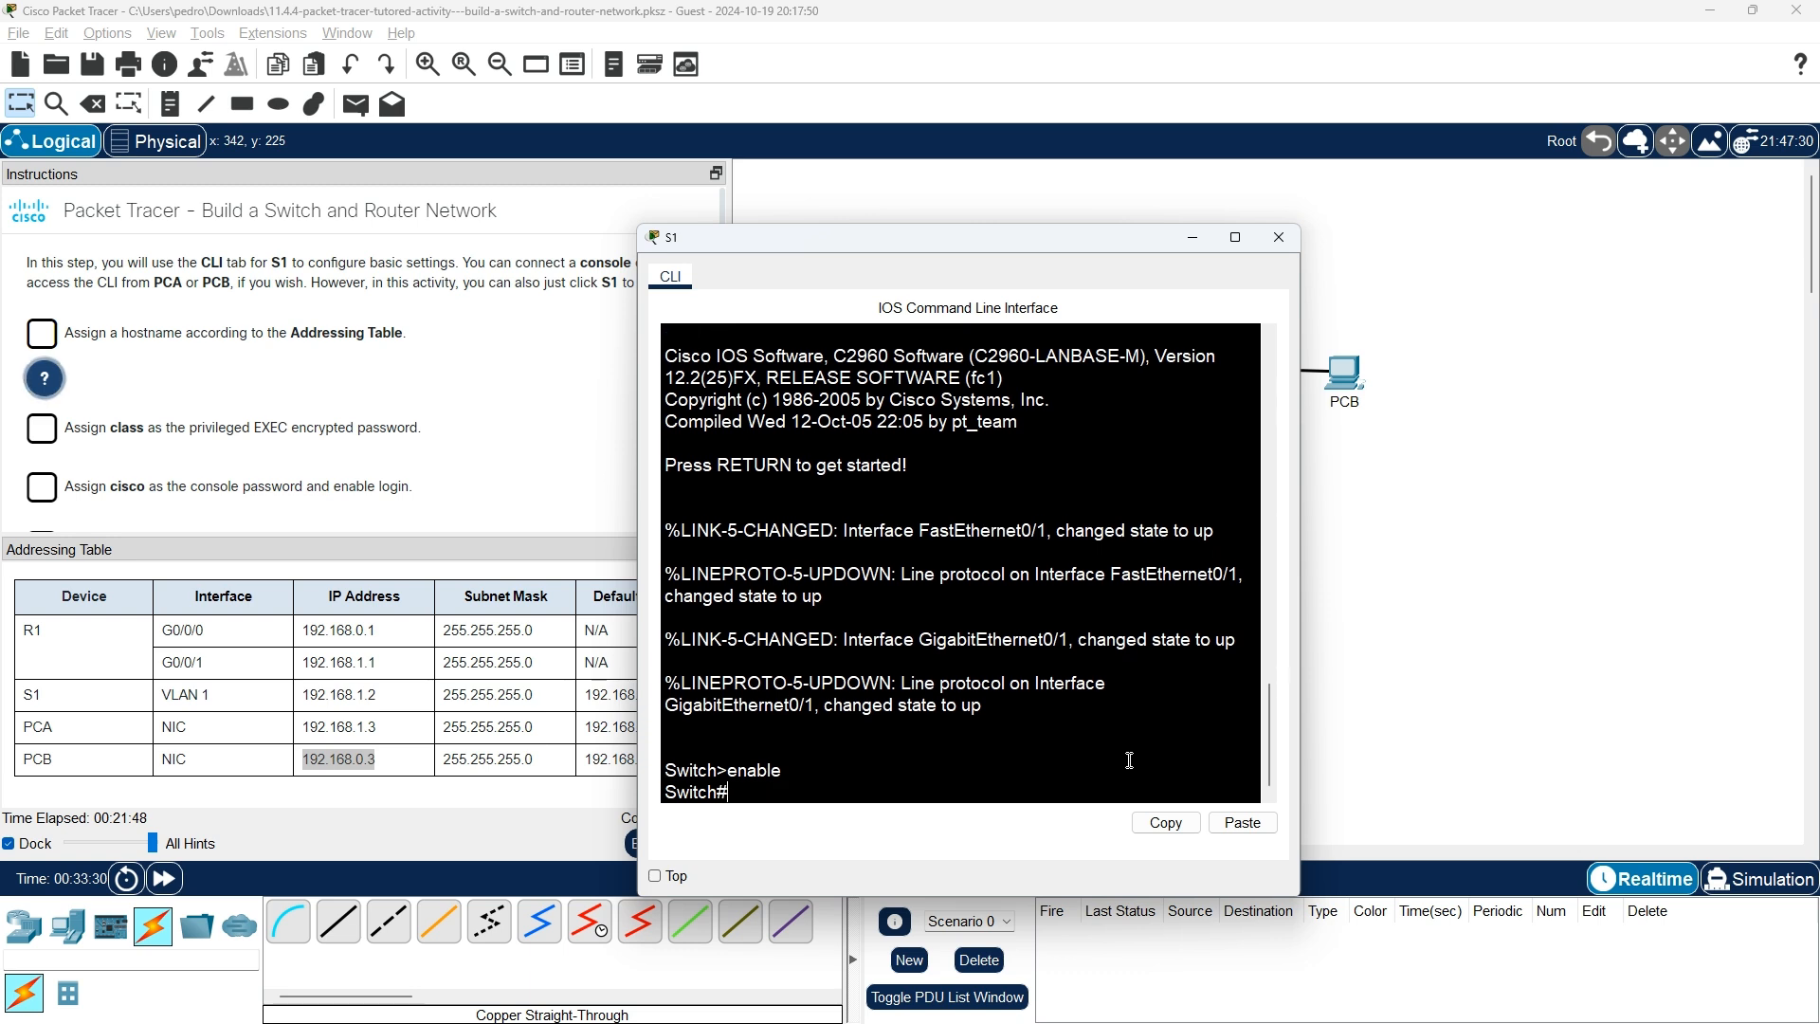
text(con)
key(Tab)
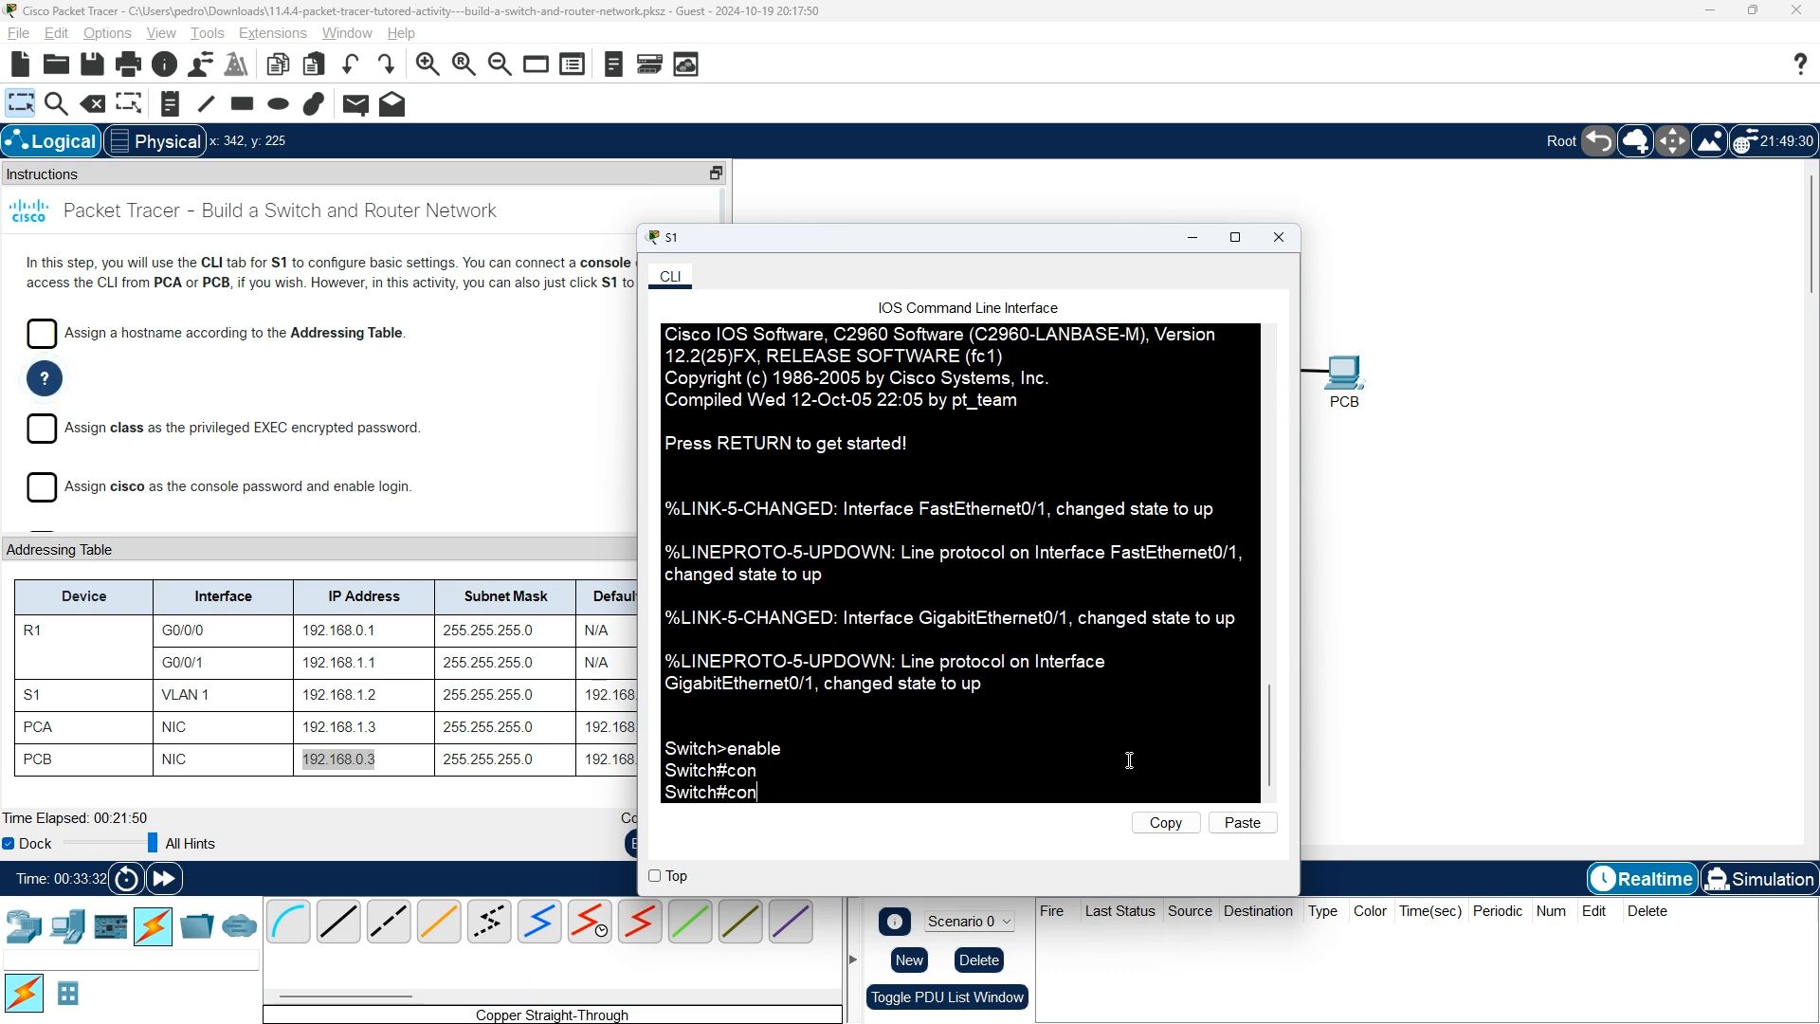
text(f)
key(Tab)
text(ter)
key(Tab)
key(Return)
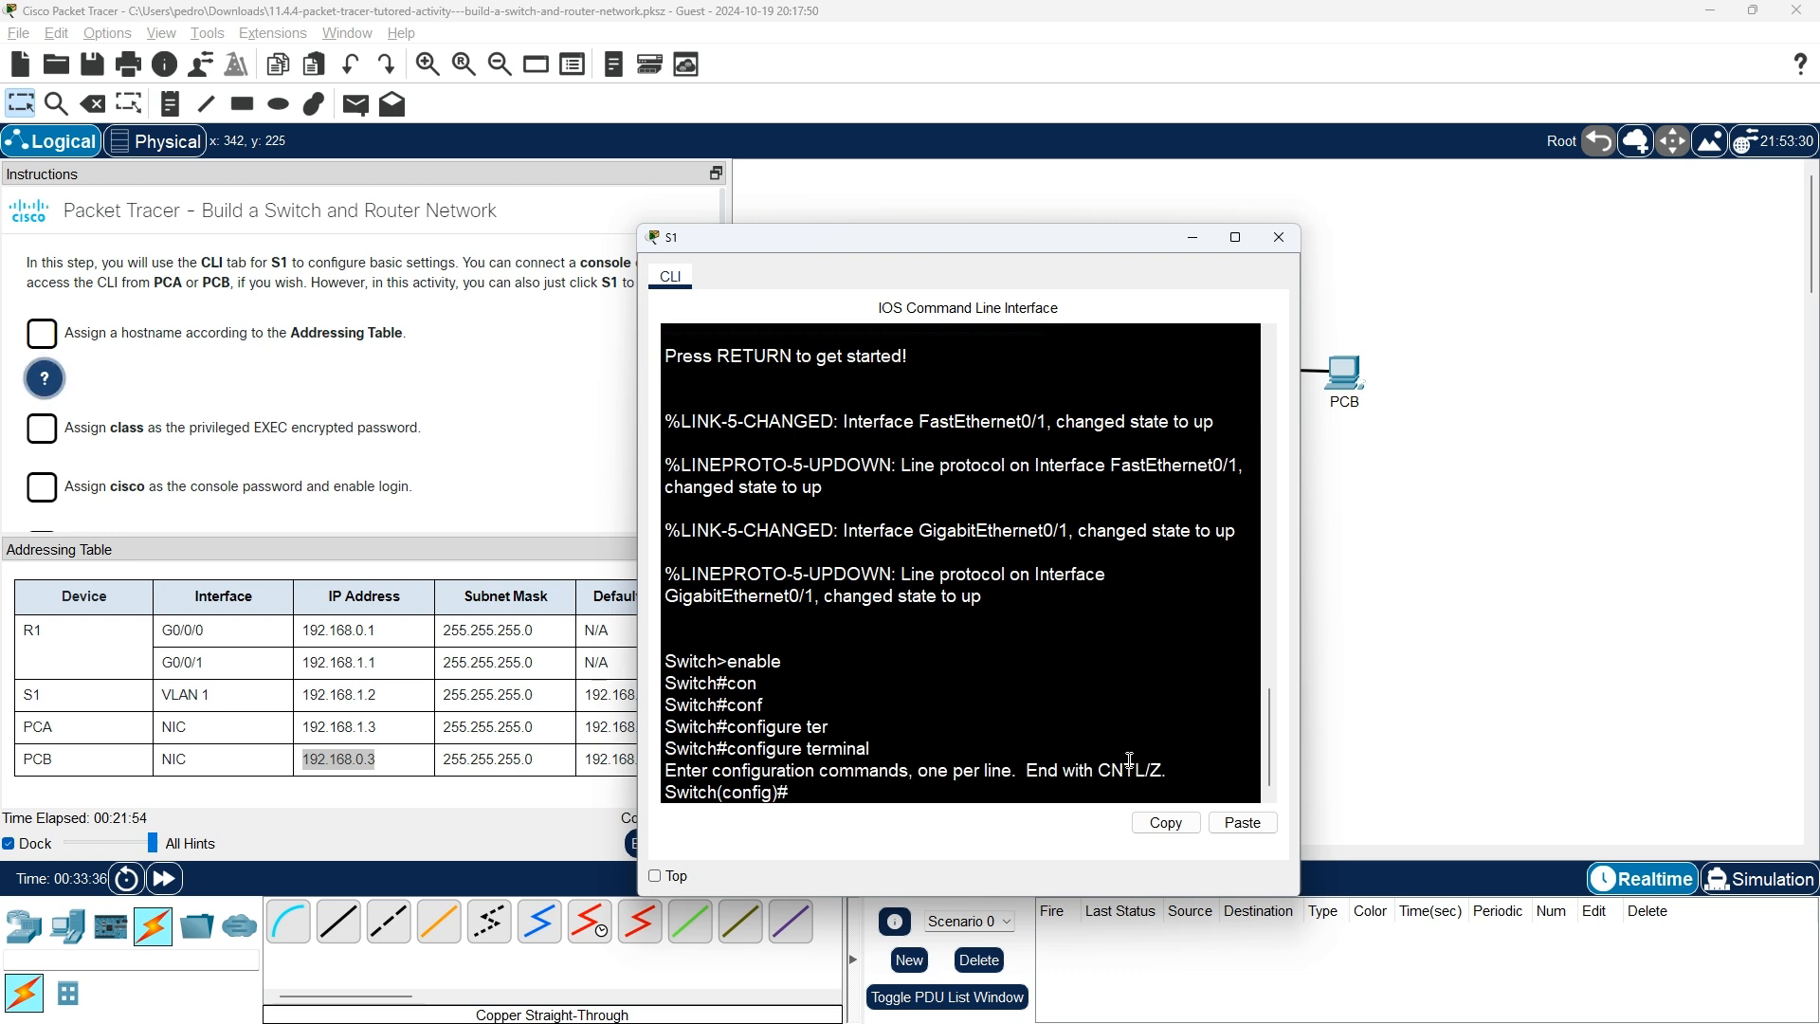
text(hostname S1)
key(Return)
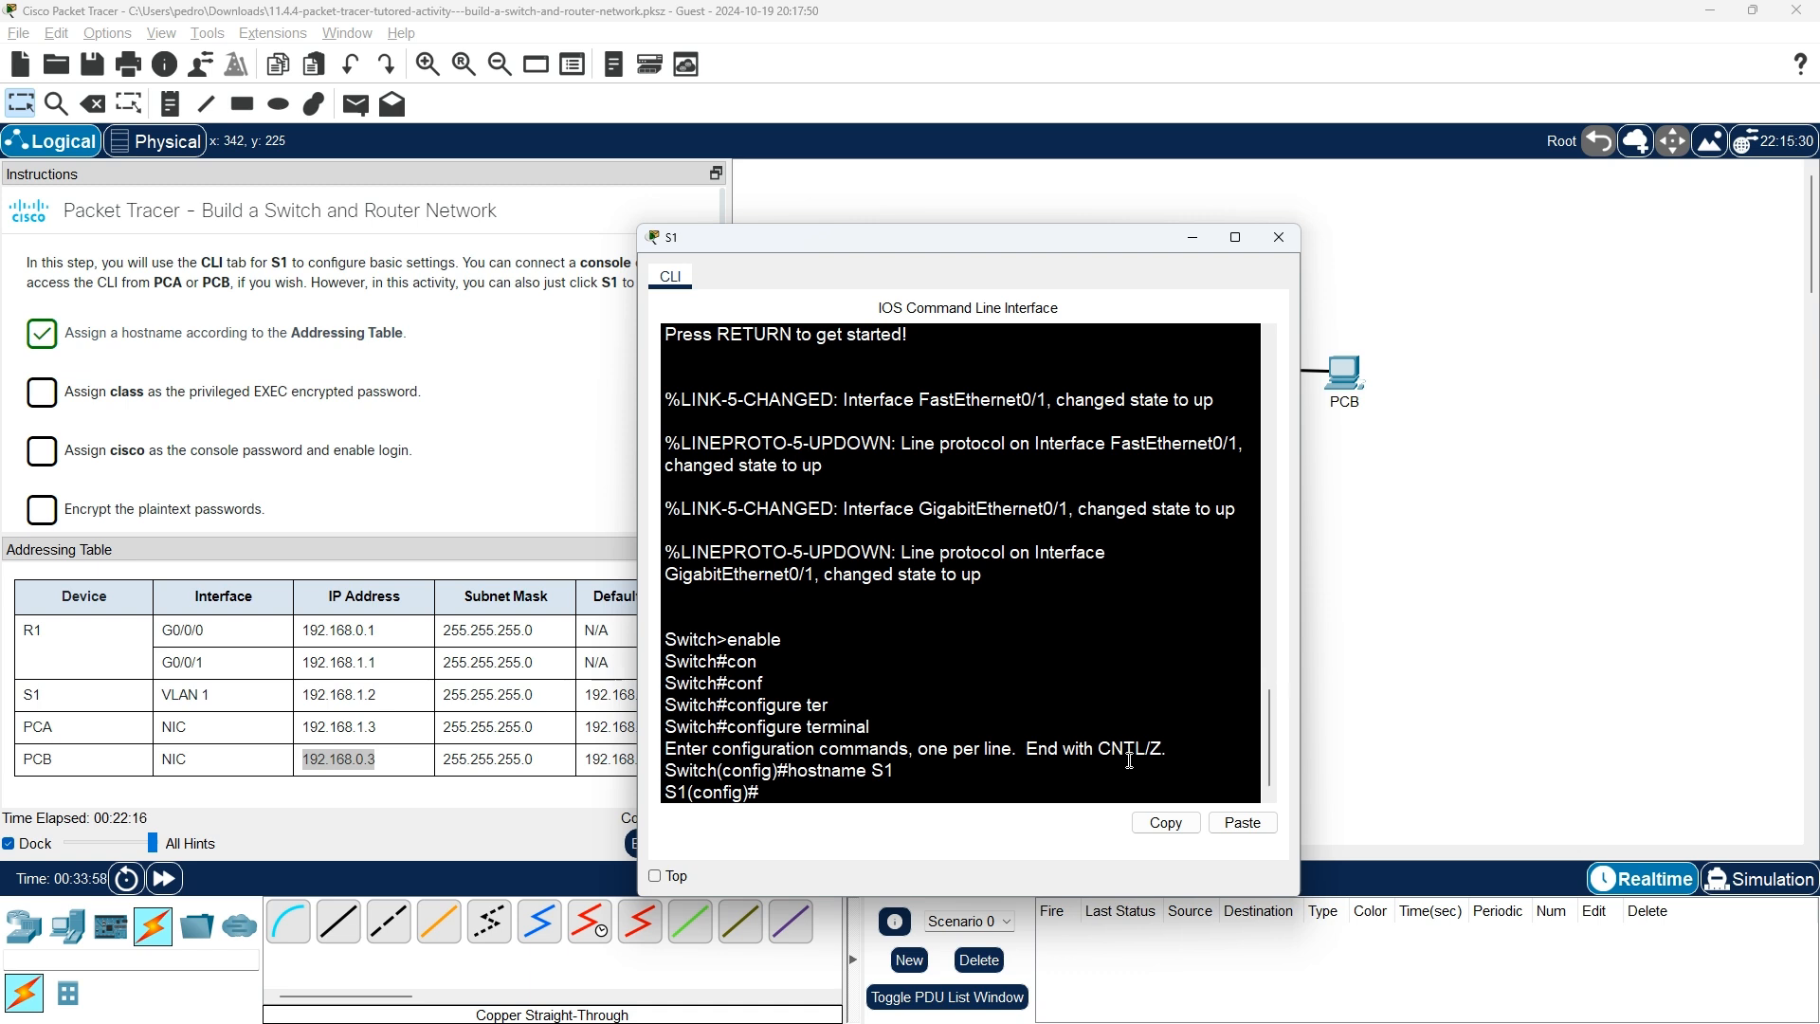
click(256, 460)
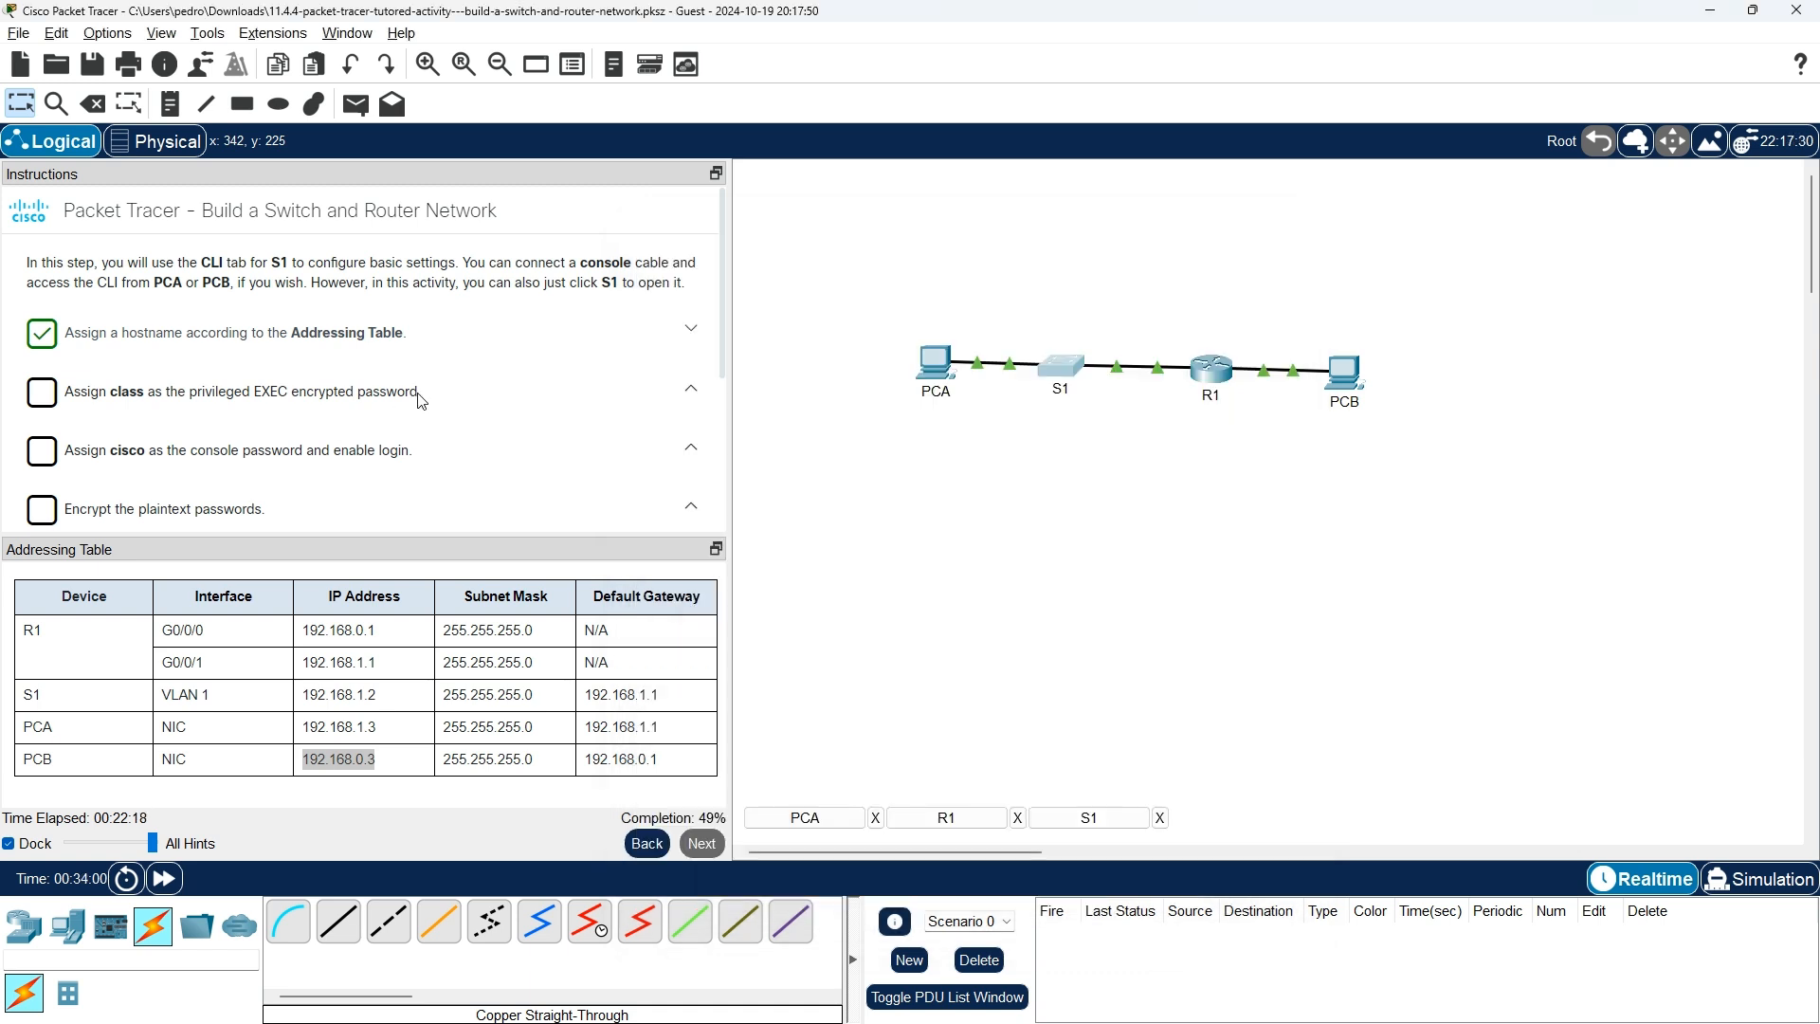
key(alt+Tab)
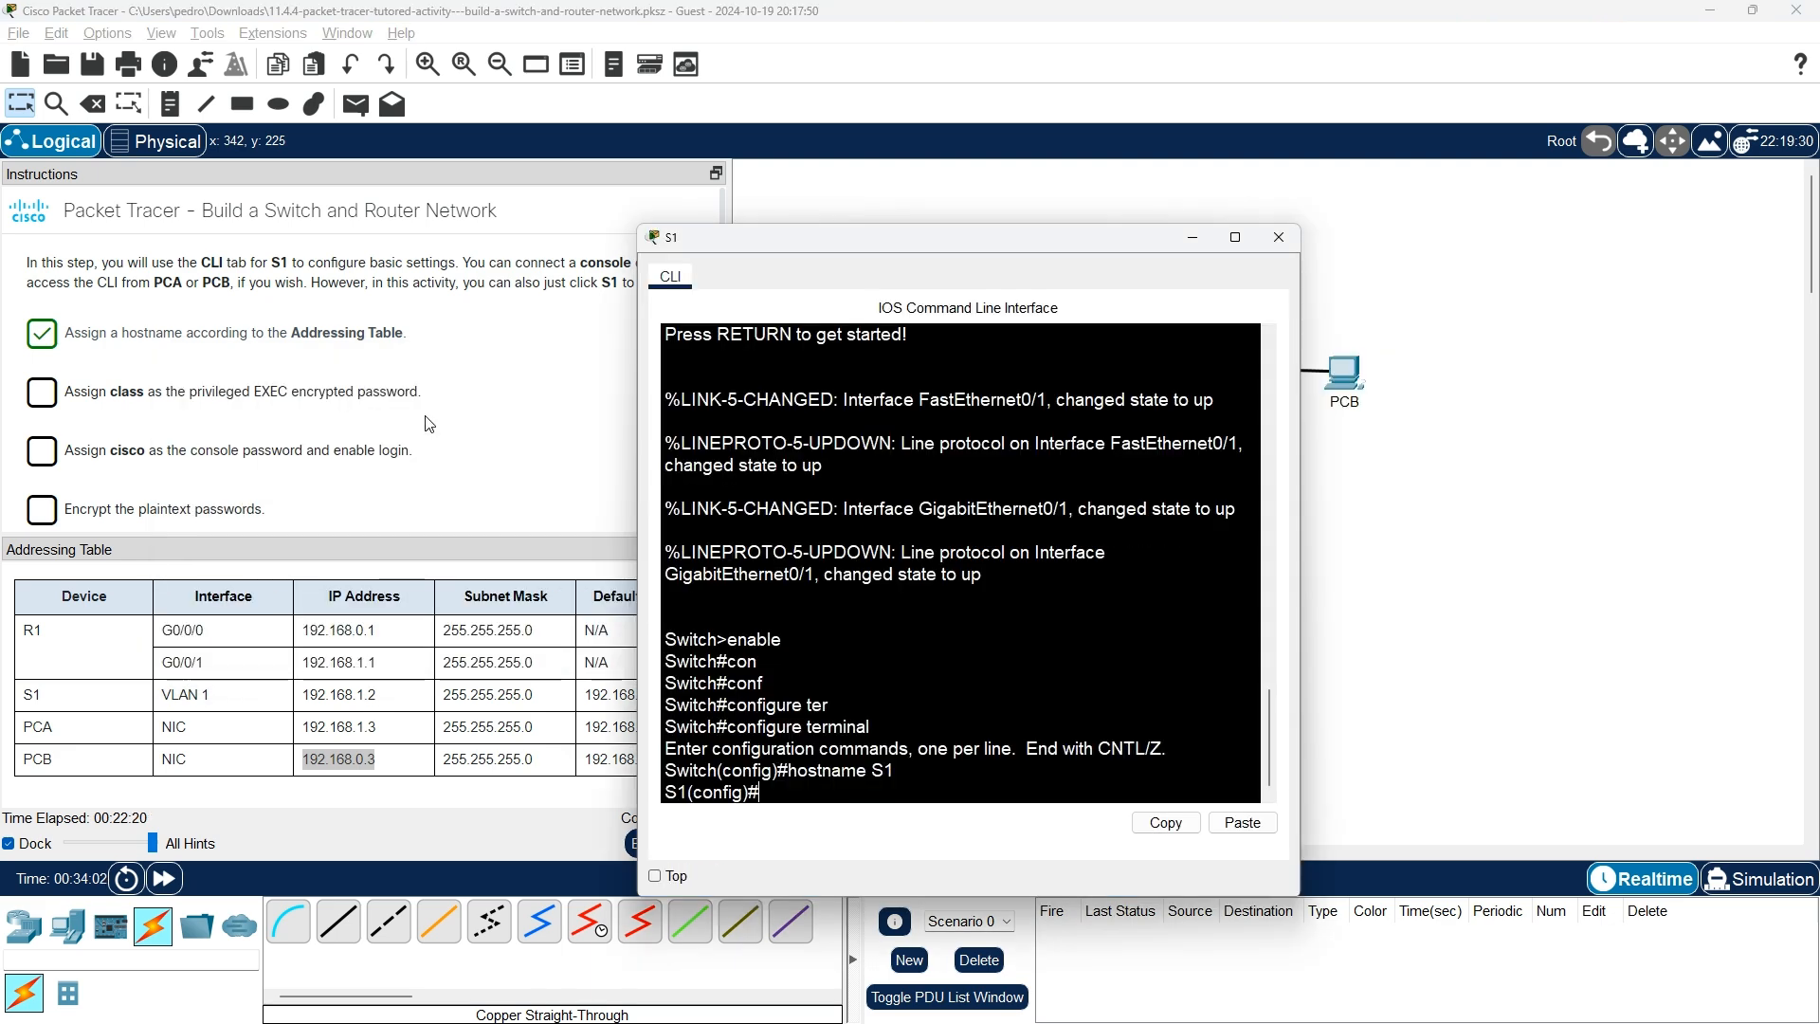
text(ddddd)
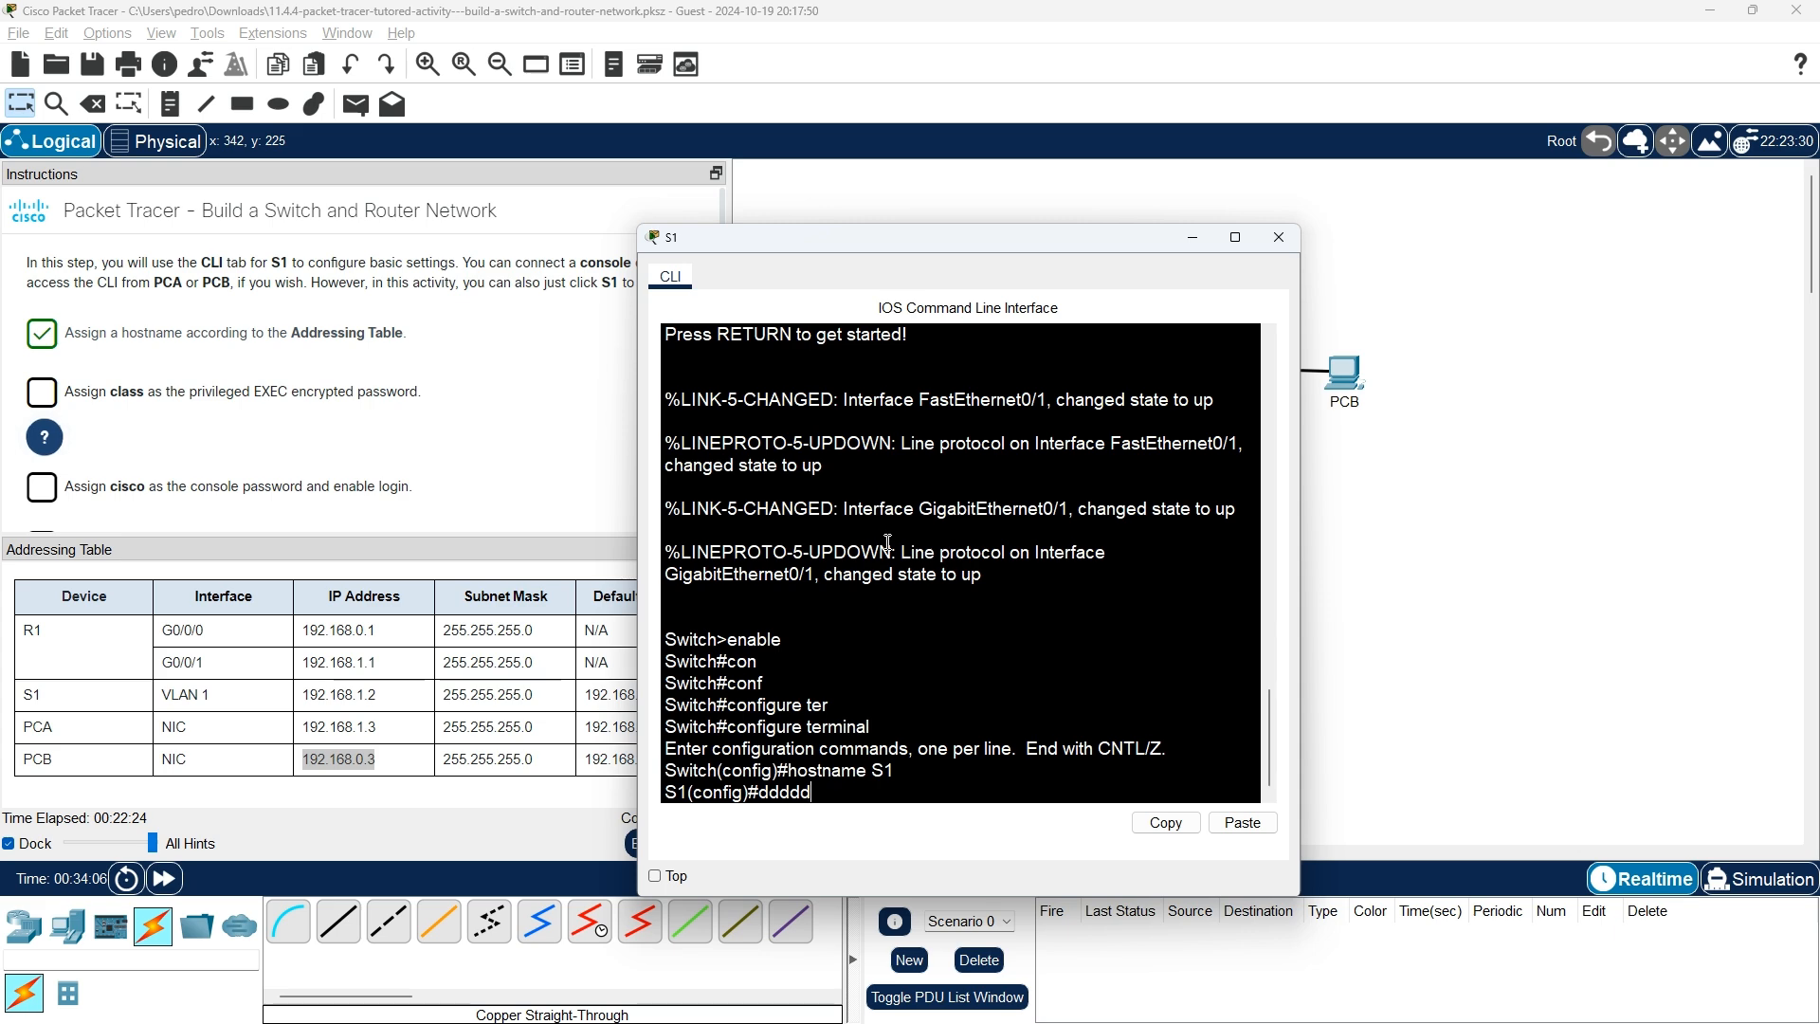
click(47, 441)
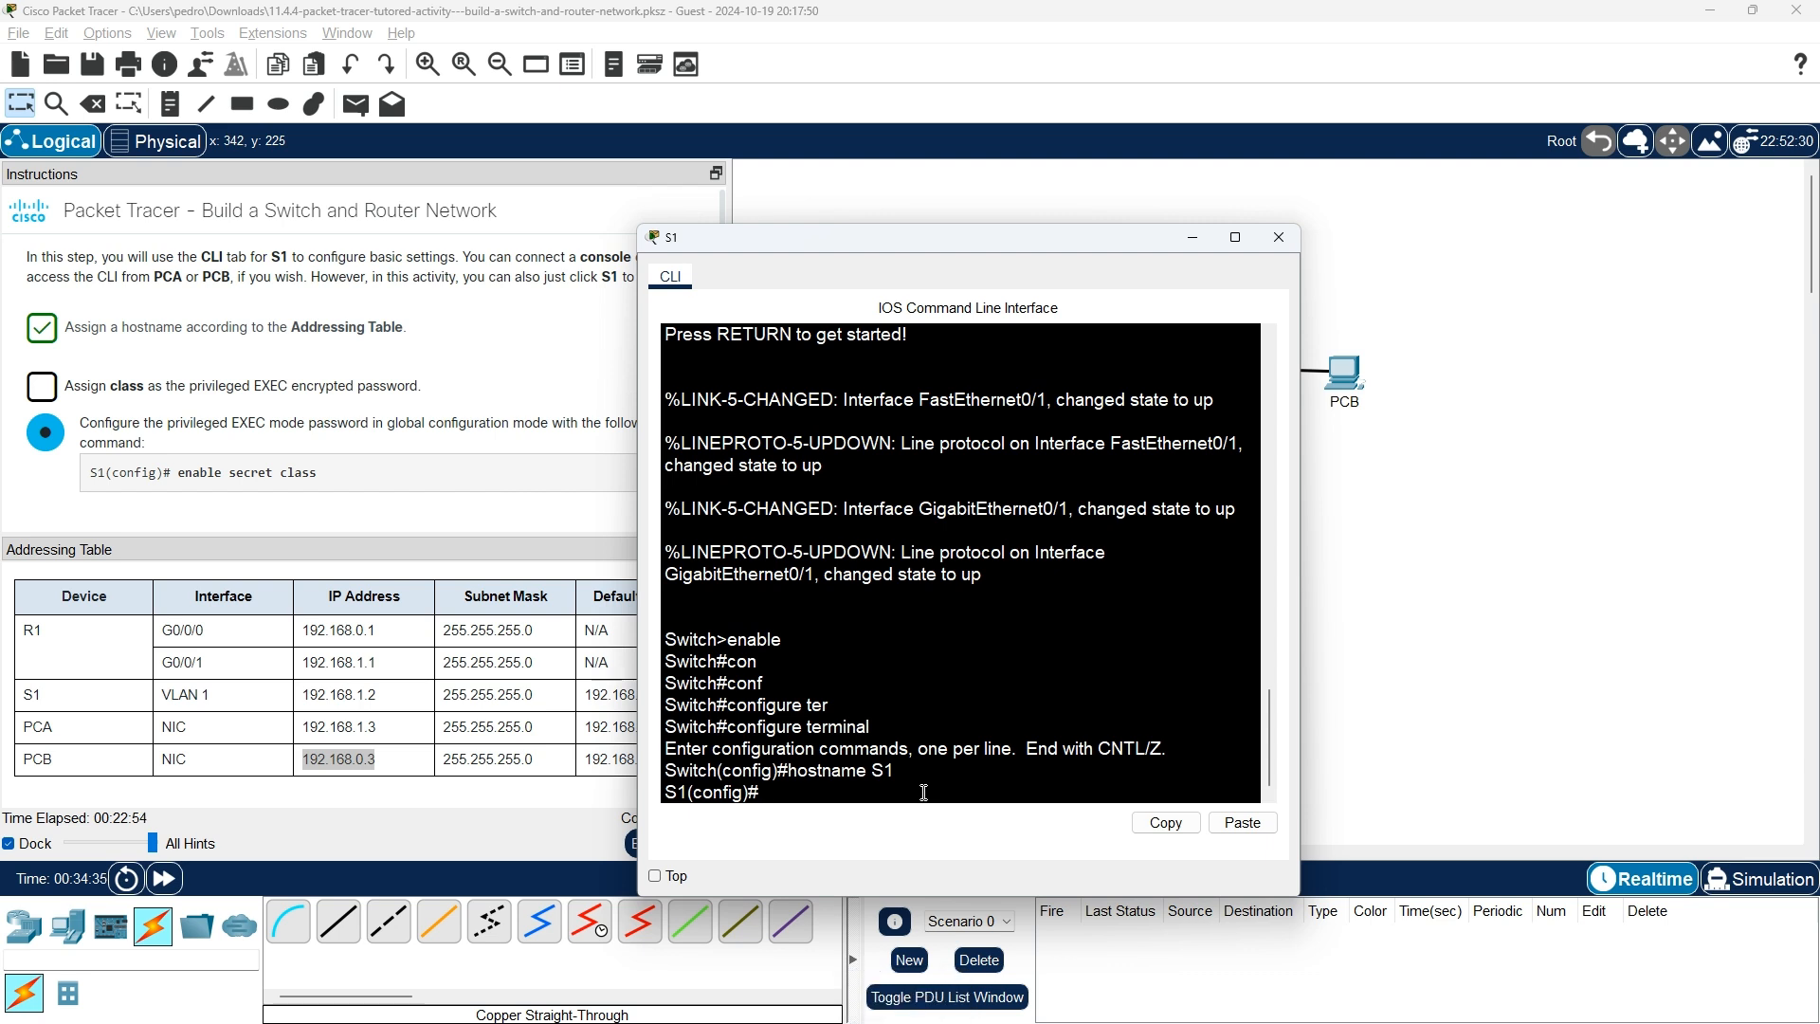
text(enable secre)
key(Tab)
text(class)
key(Return)
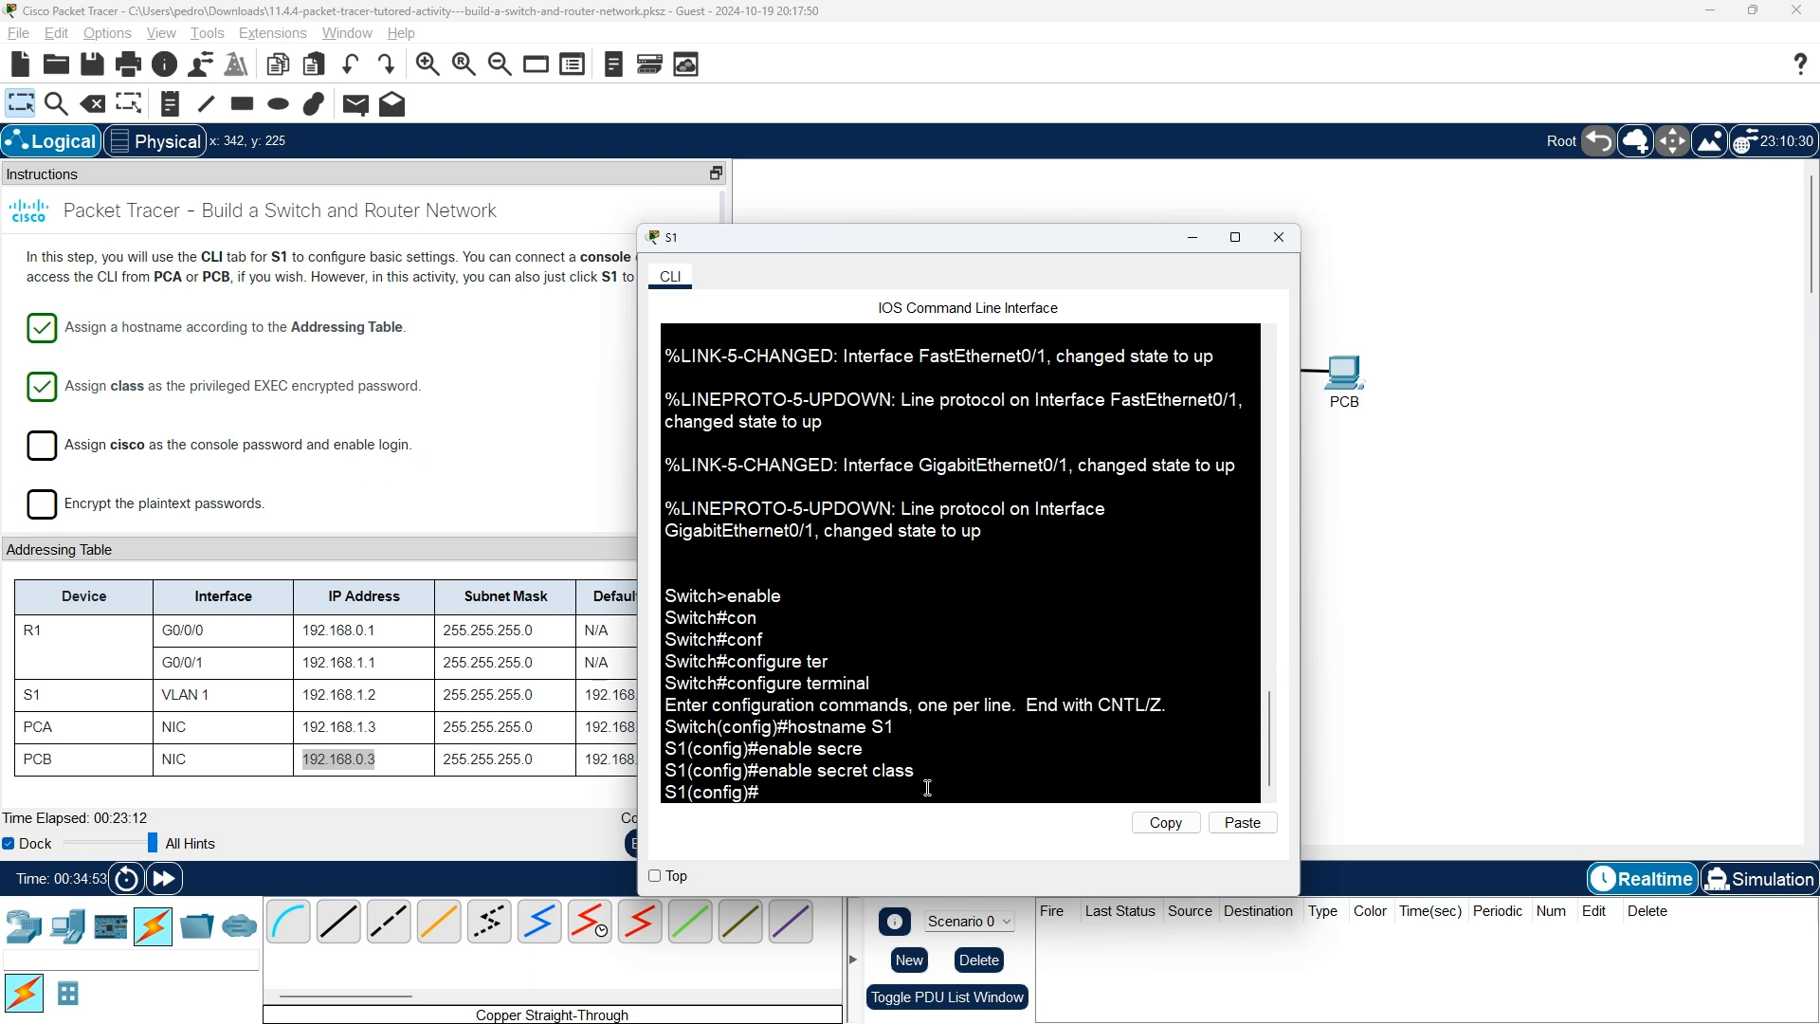
text(line cons)
key(Tab)
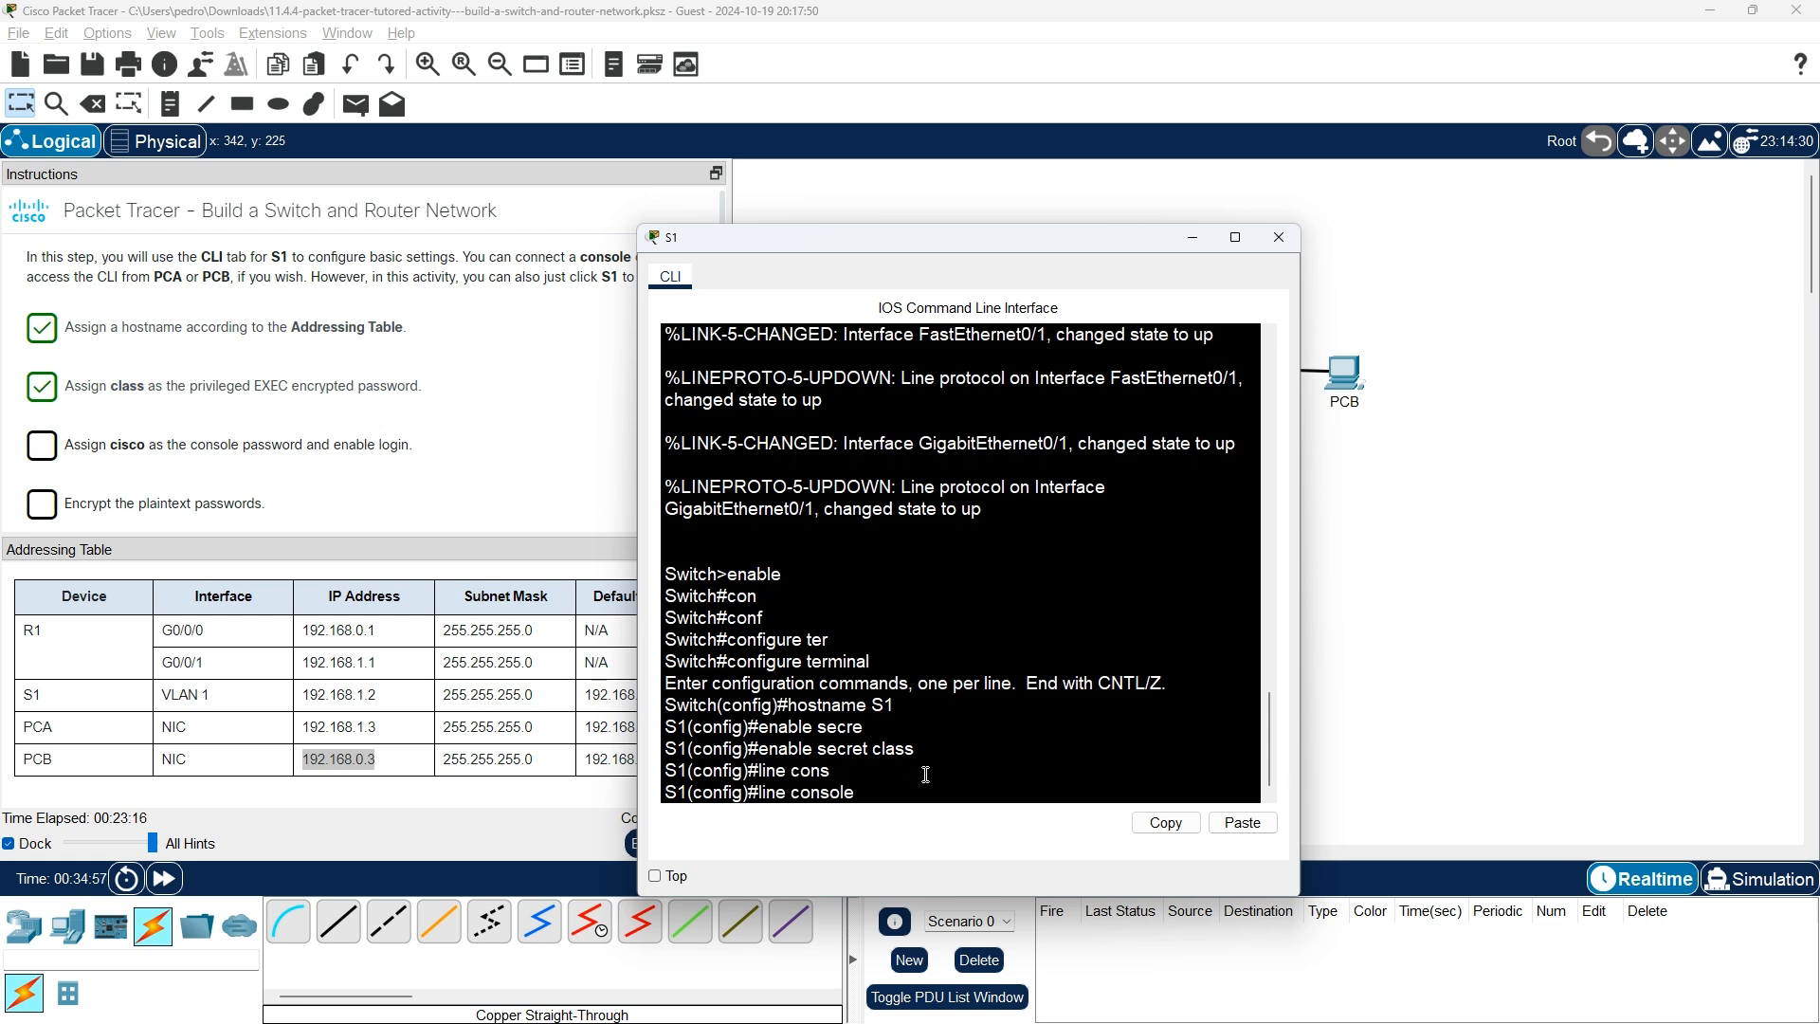
text(0)
key(Return)
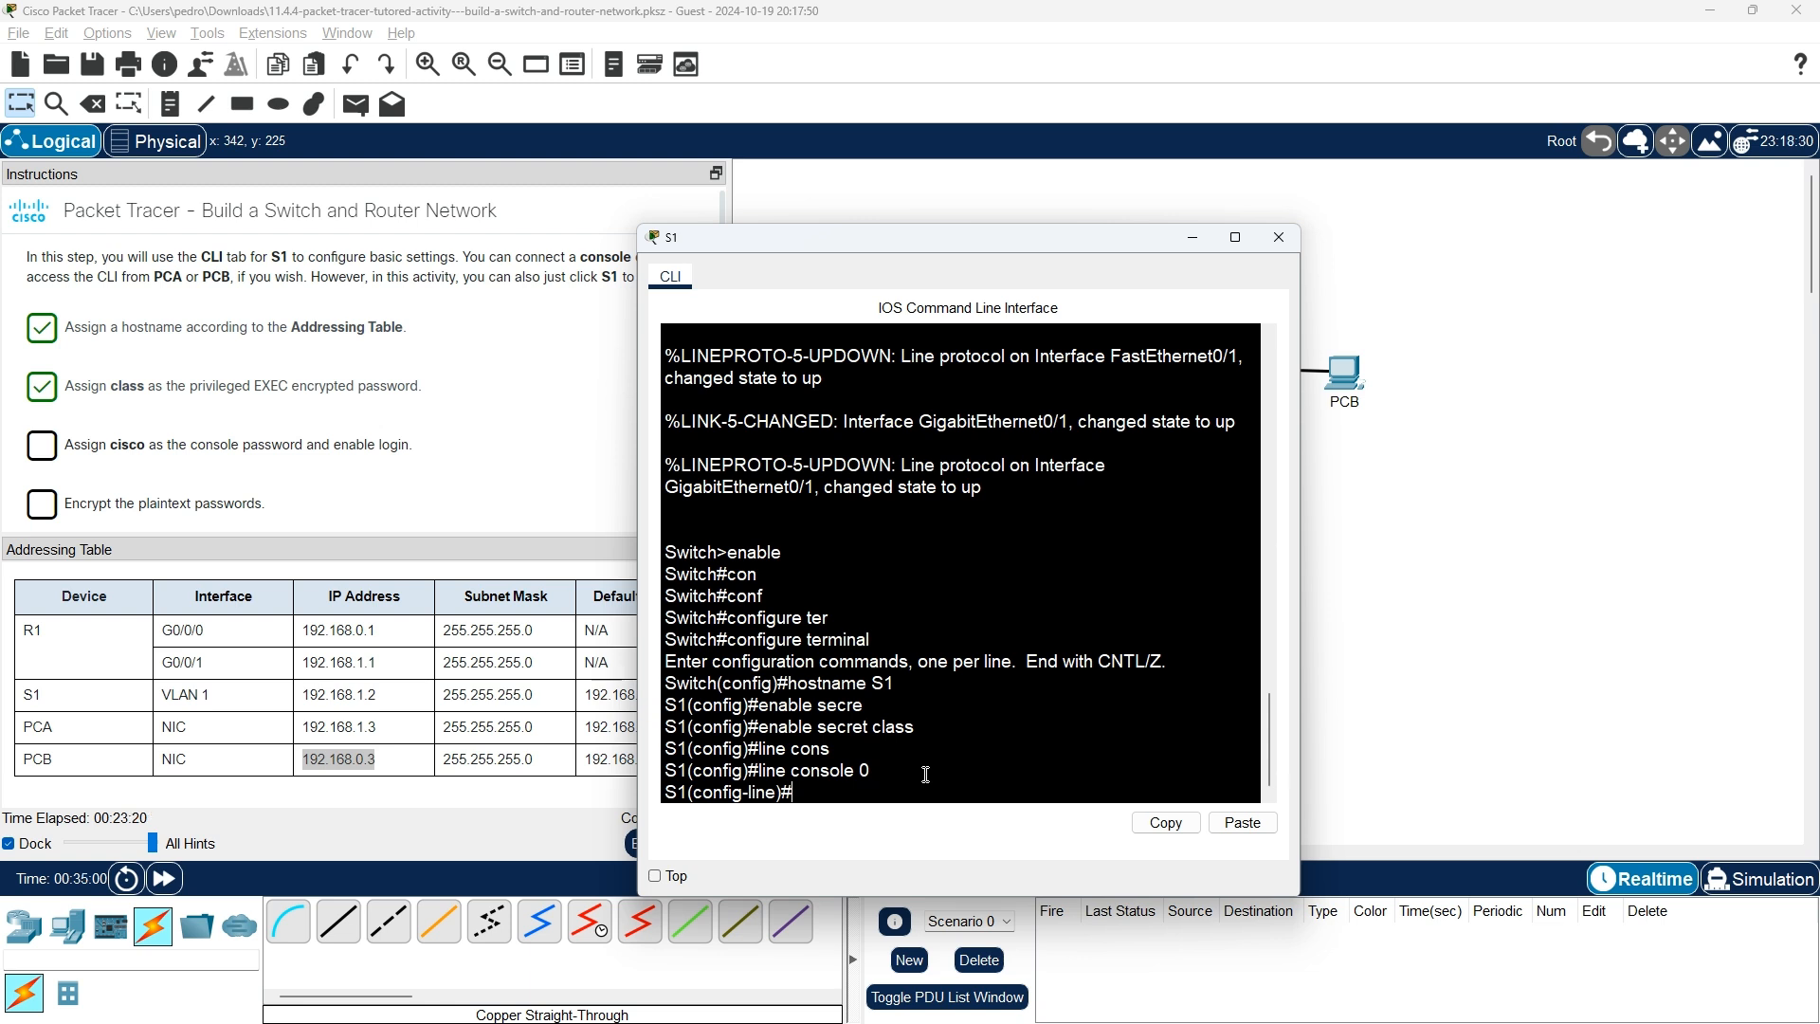
text(pass)
key(Tab)
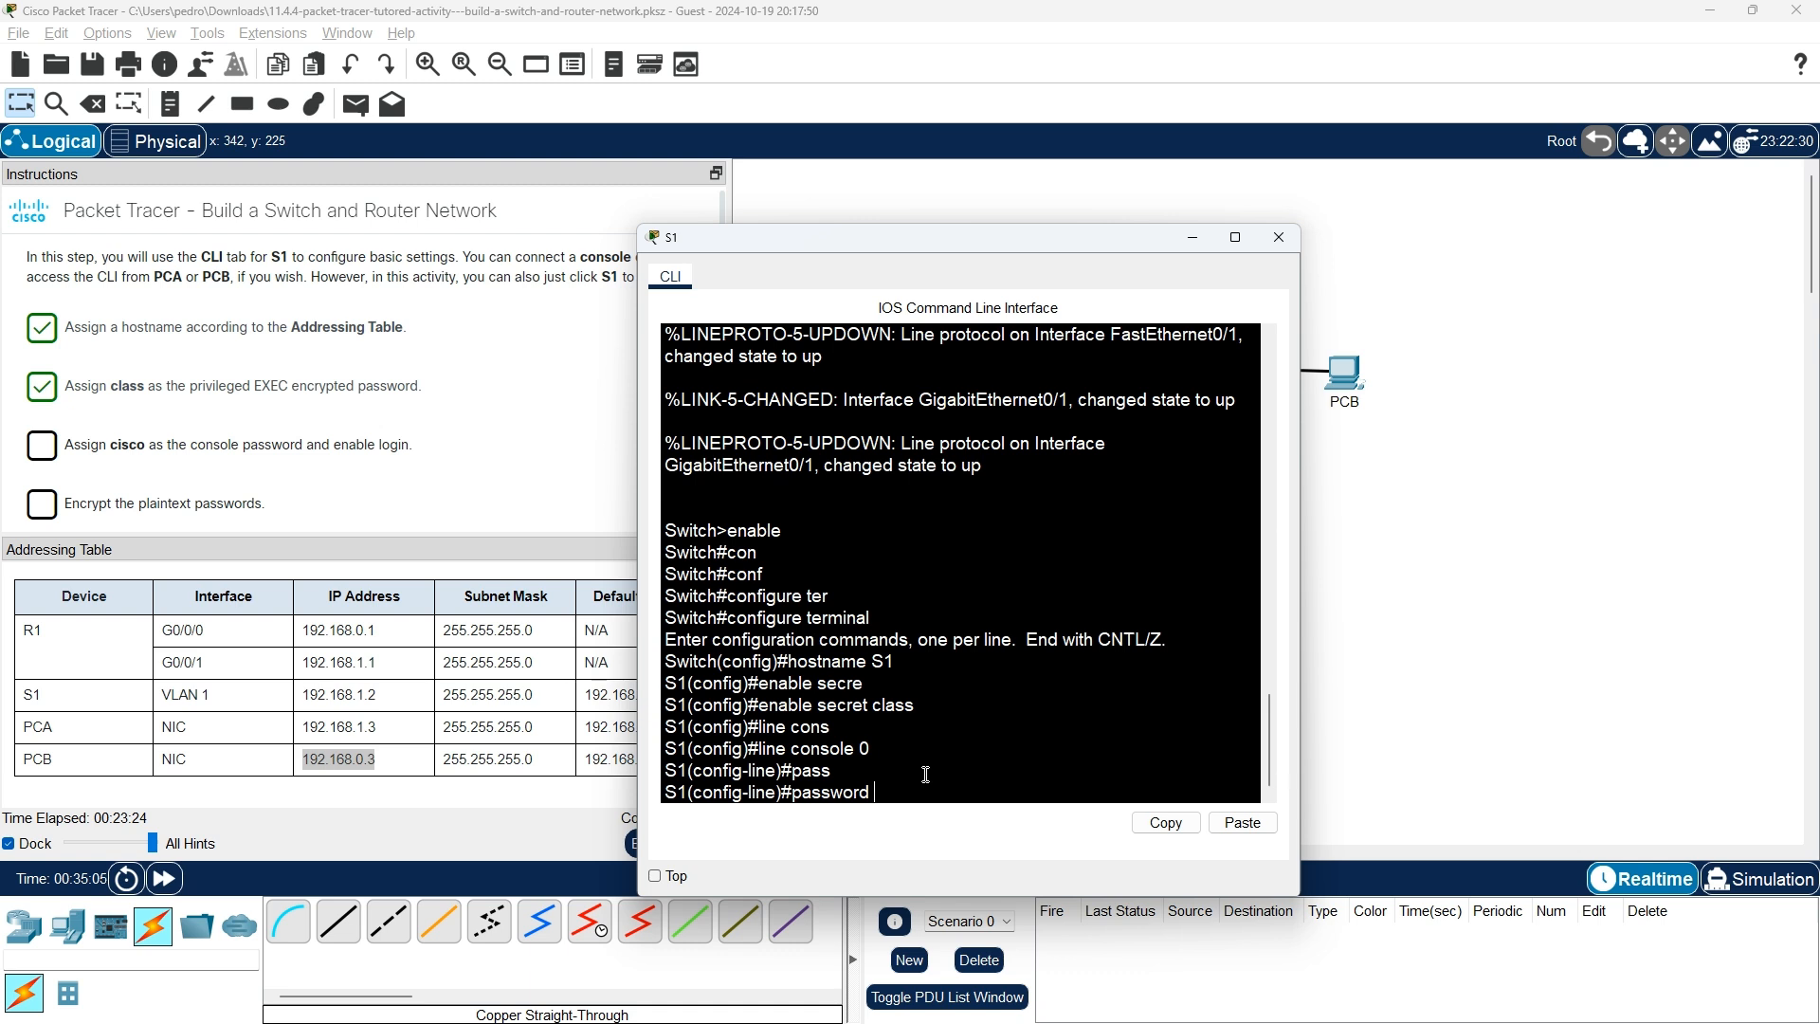
text(c)
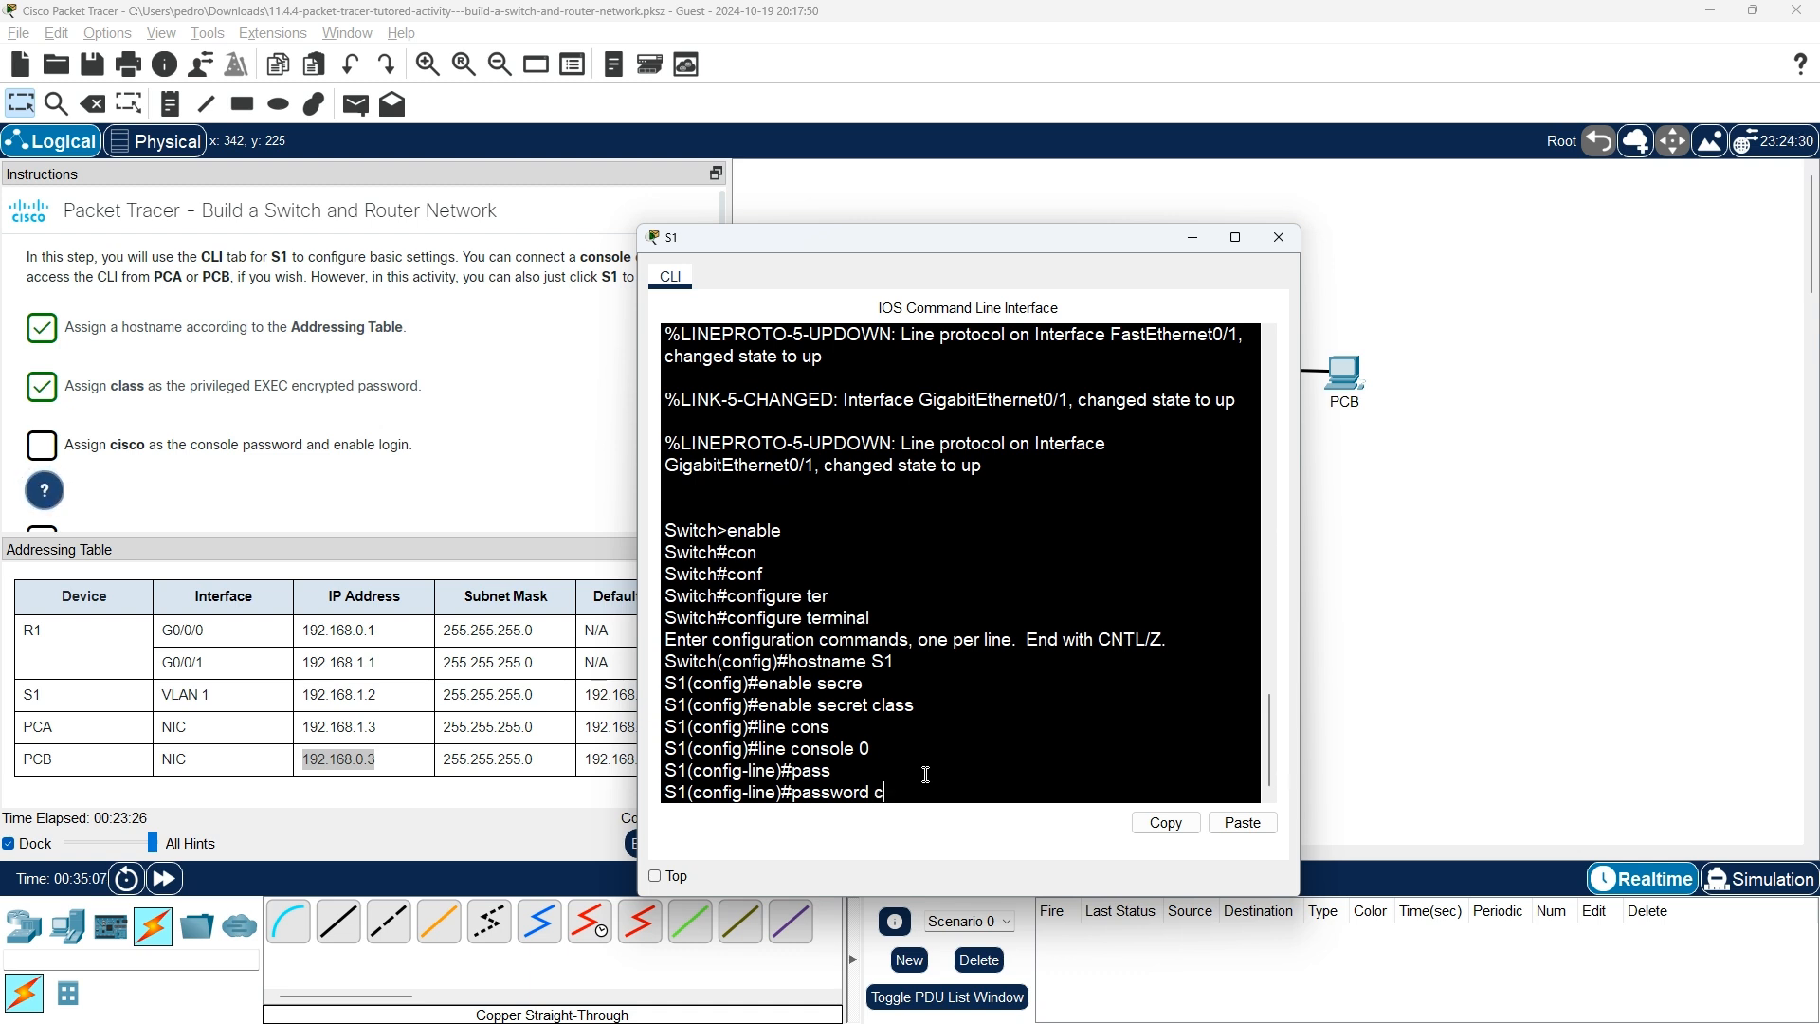
text(isco)
click(45, 490)
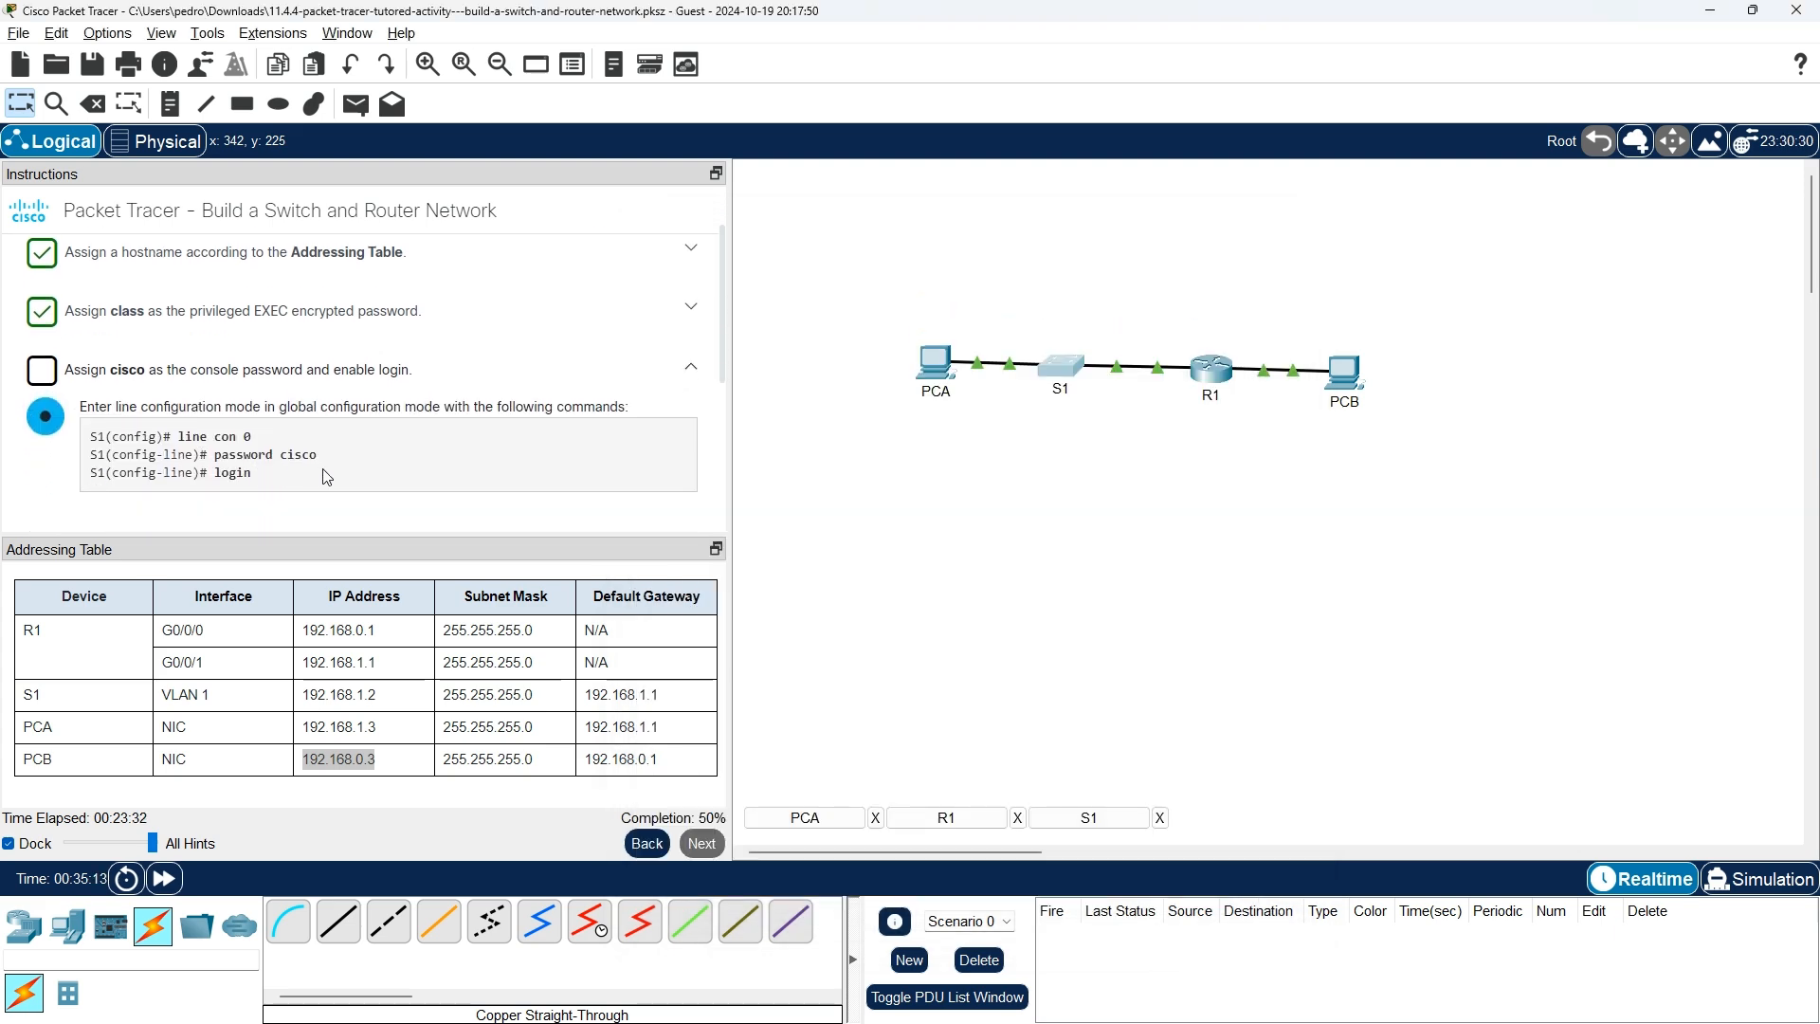
key(alt+Tab)
key(Return)
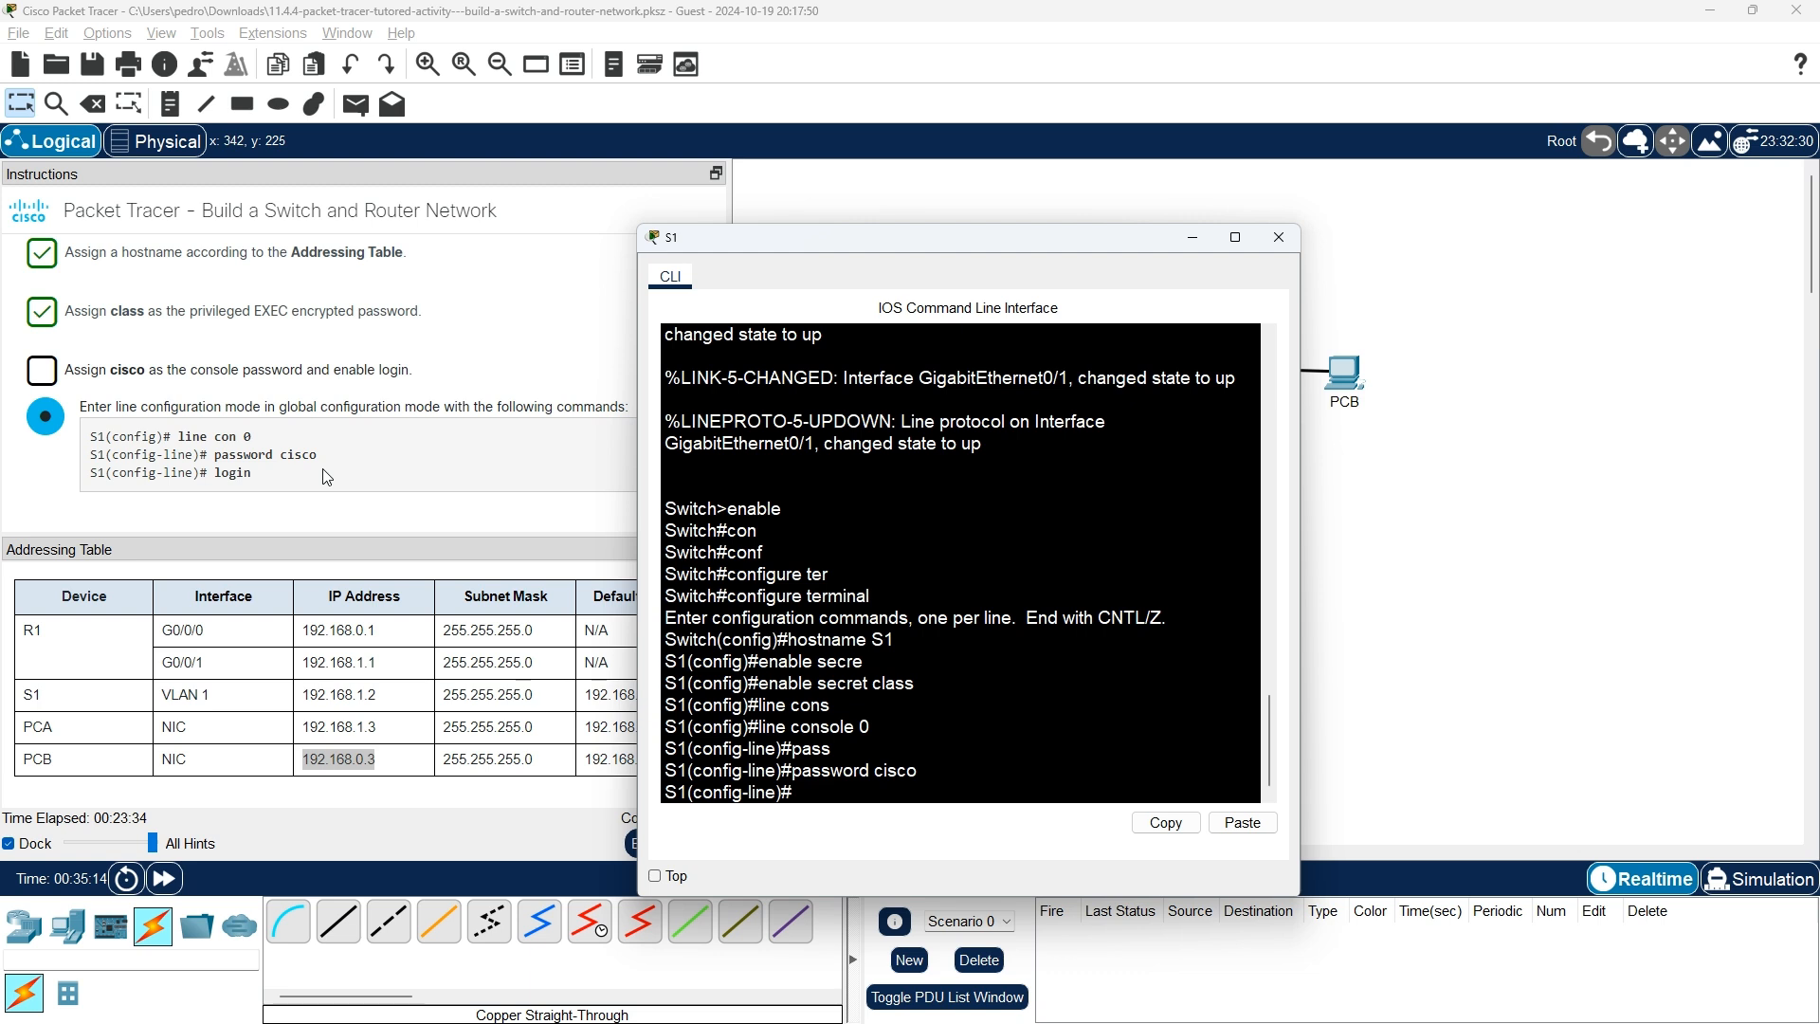
text(login)
key(Return)
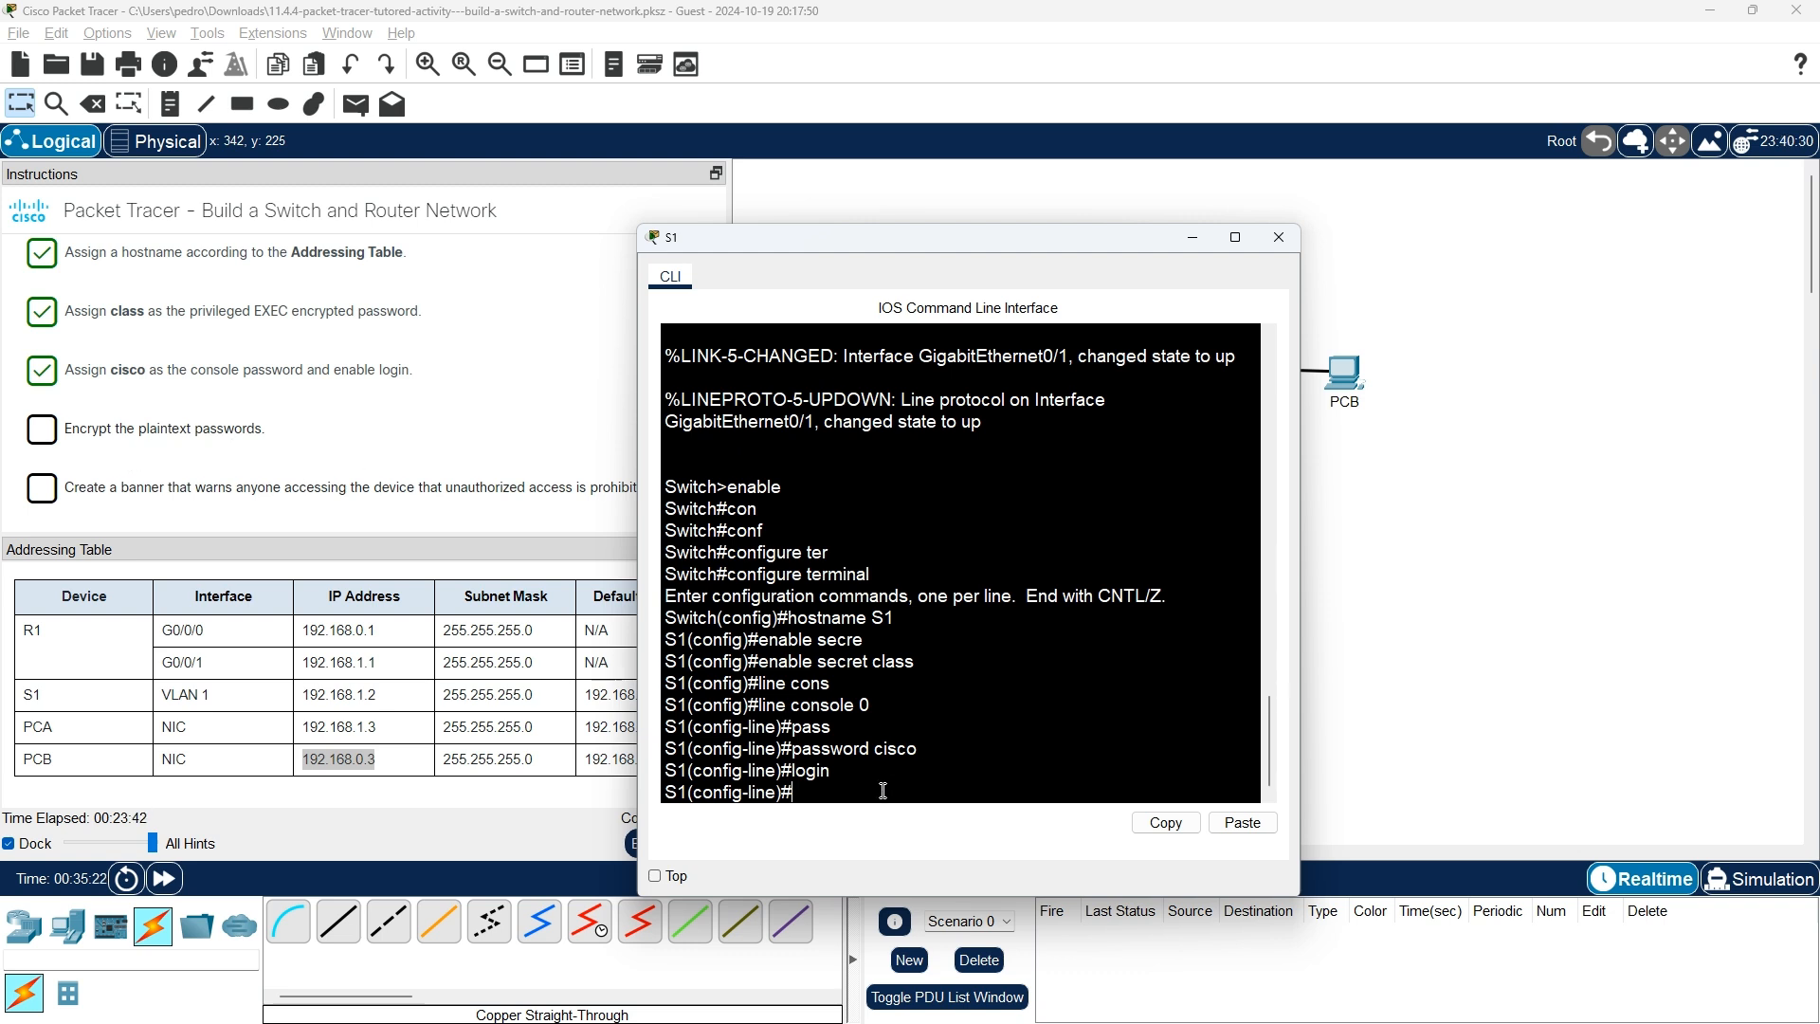
Exit console line configuration and close R1's console window.
text(ei)
key(BackSpace)
text(xit)
key(Return)
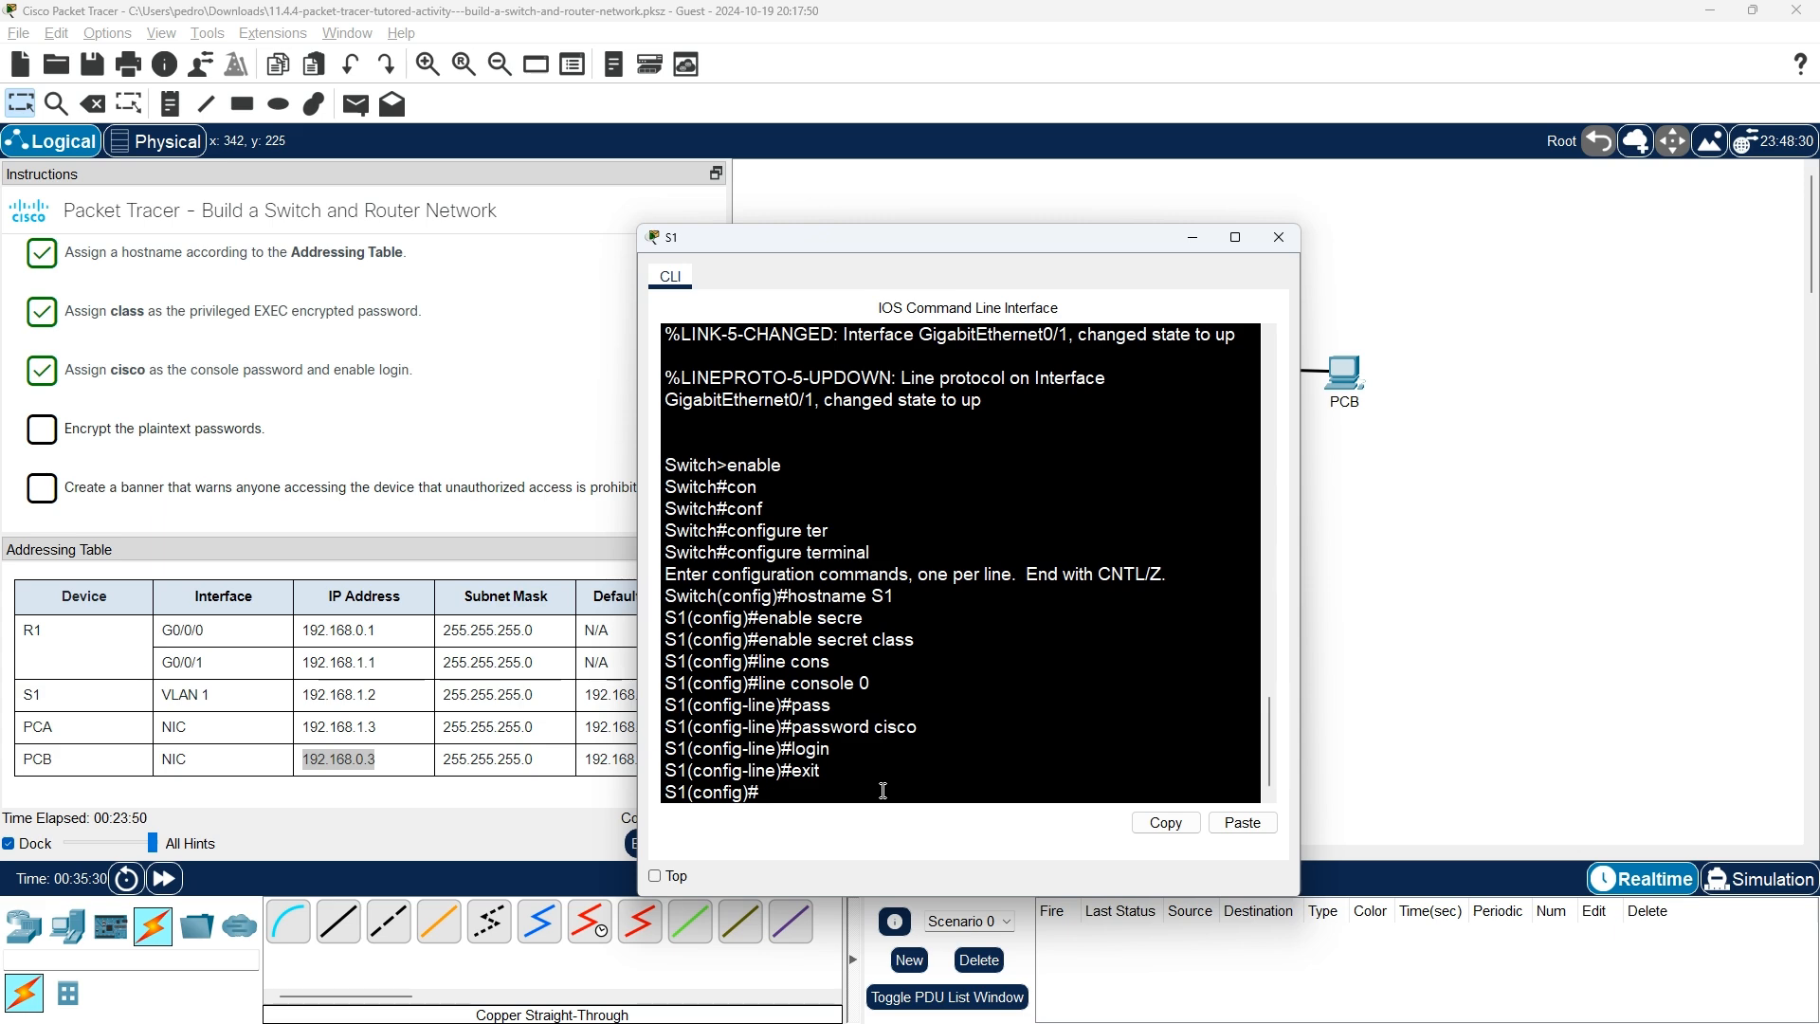
key(alt+Tab)
key(alt+Tab)
key(alt+Tab)
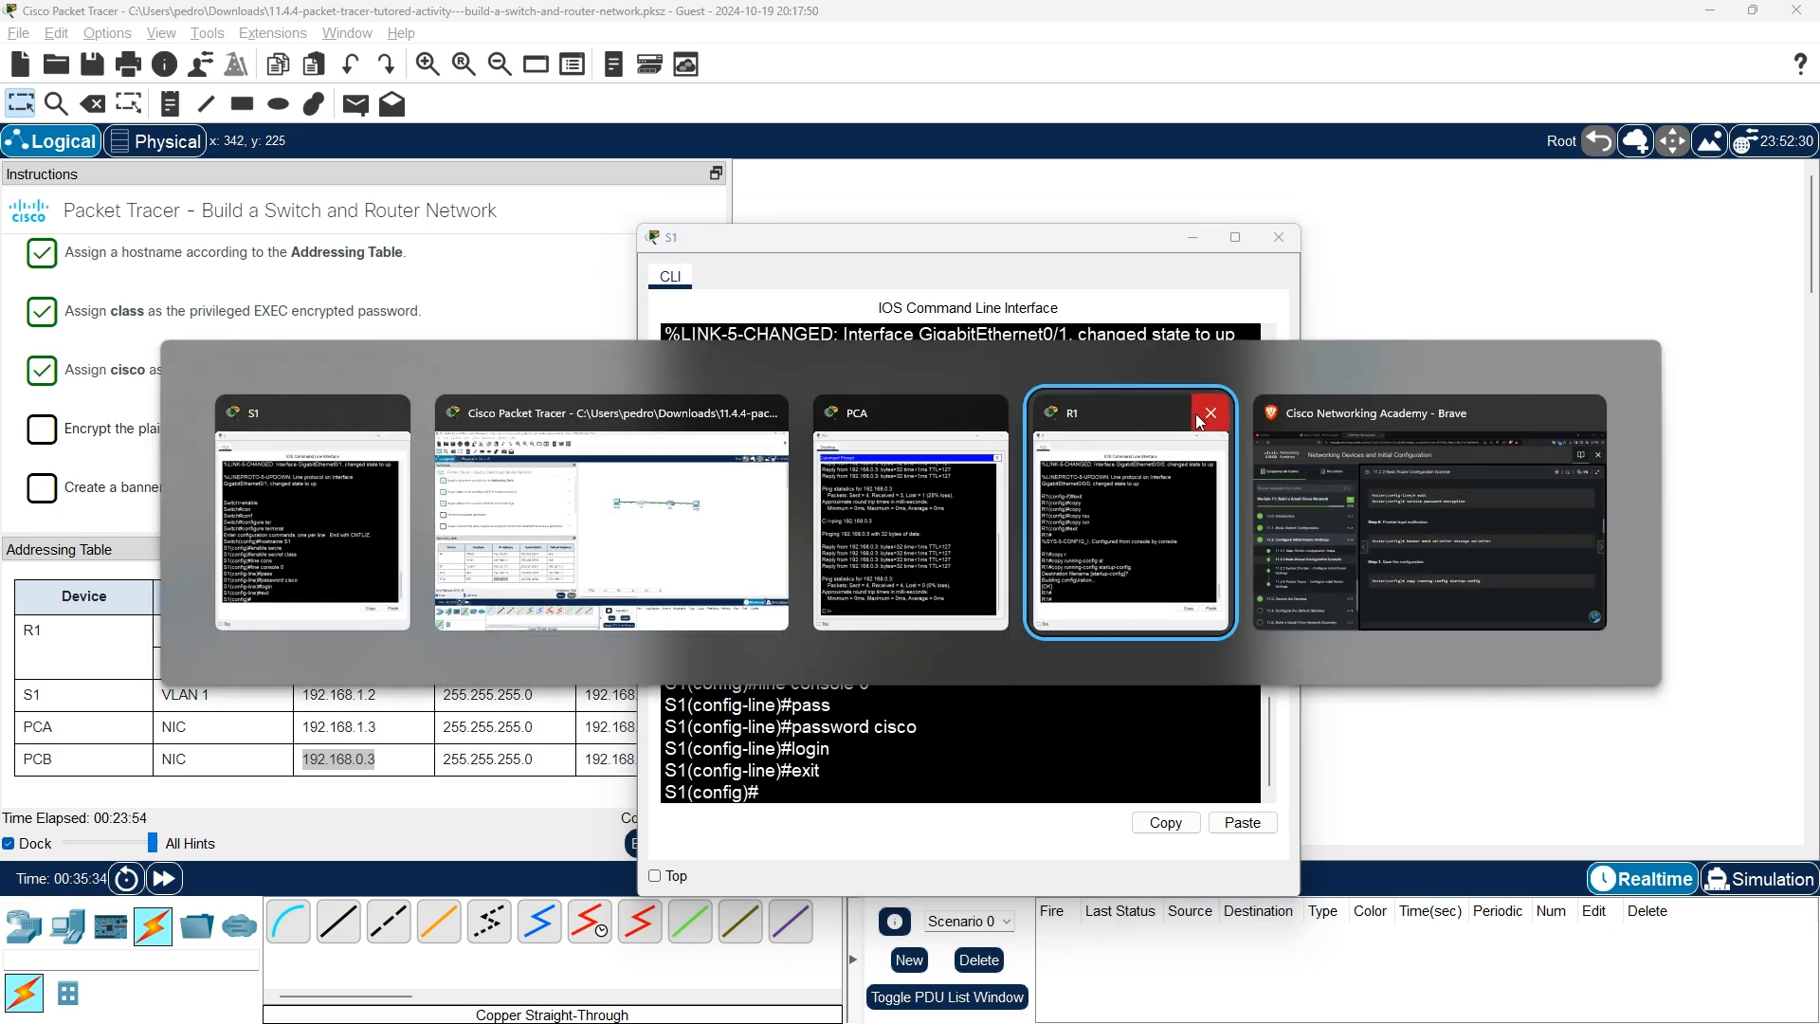
click(1198, 413)
click(1255, 516)
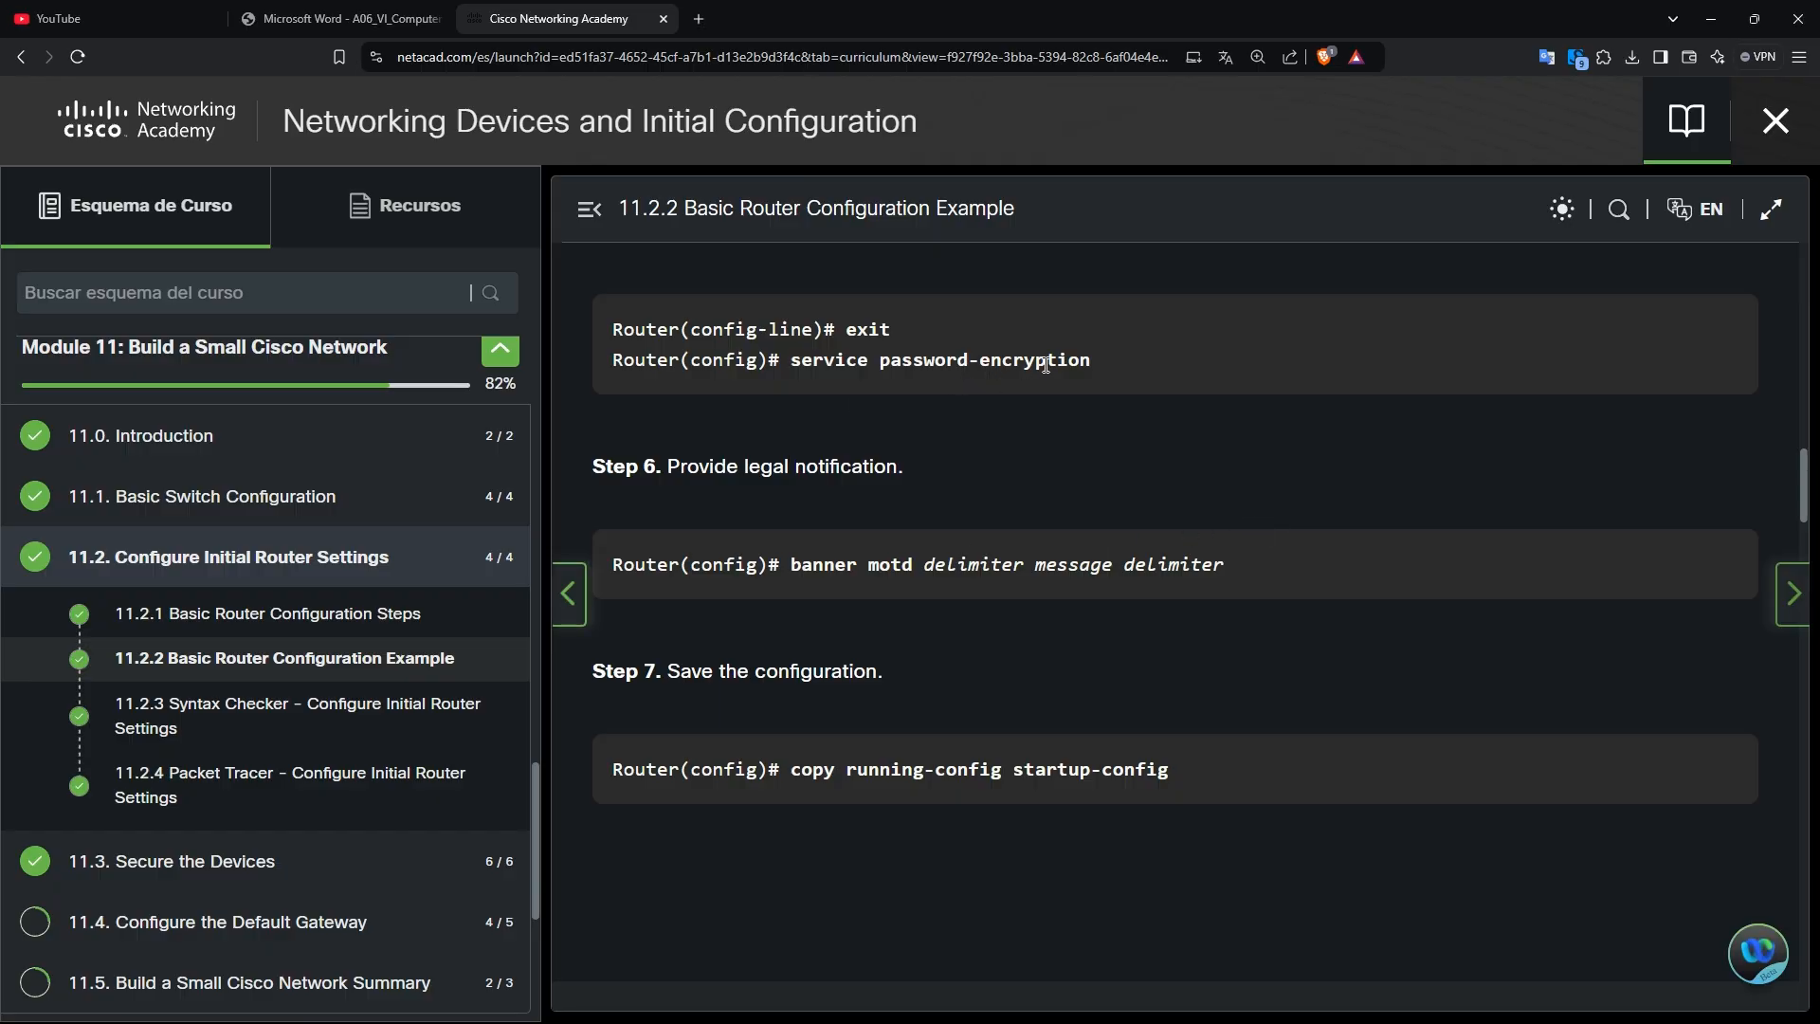
key(alt+Tab)
key(alt+Tab)
key(alt+Tab)
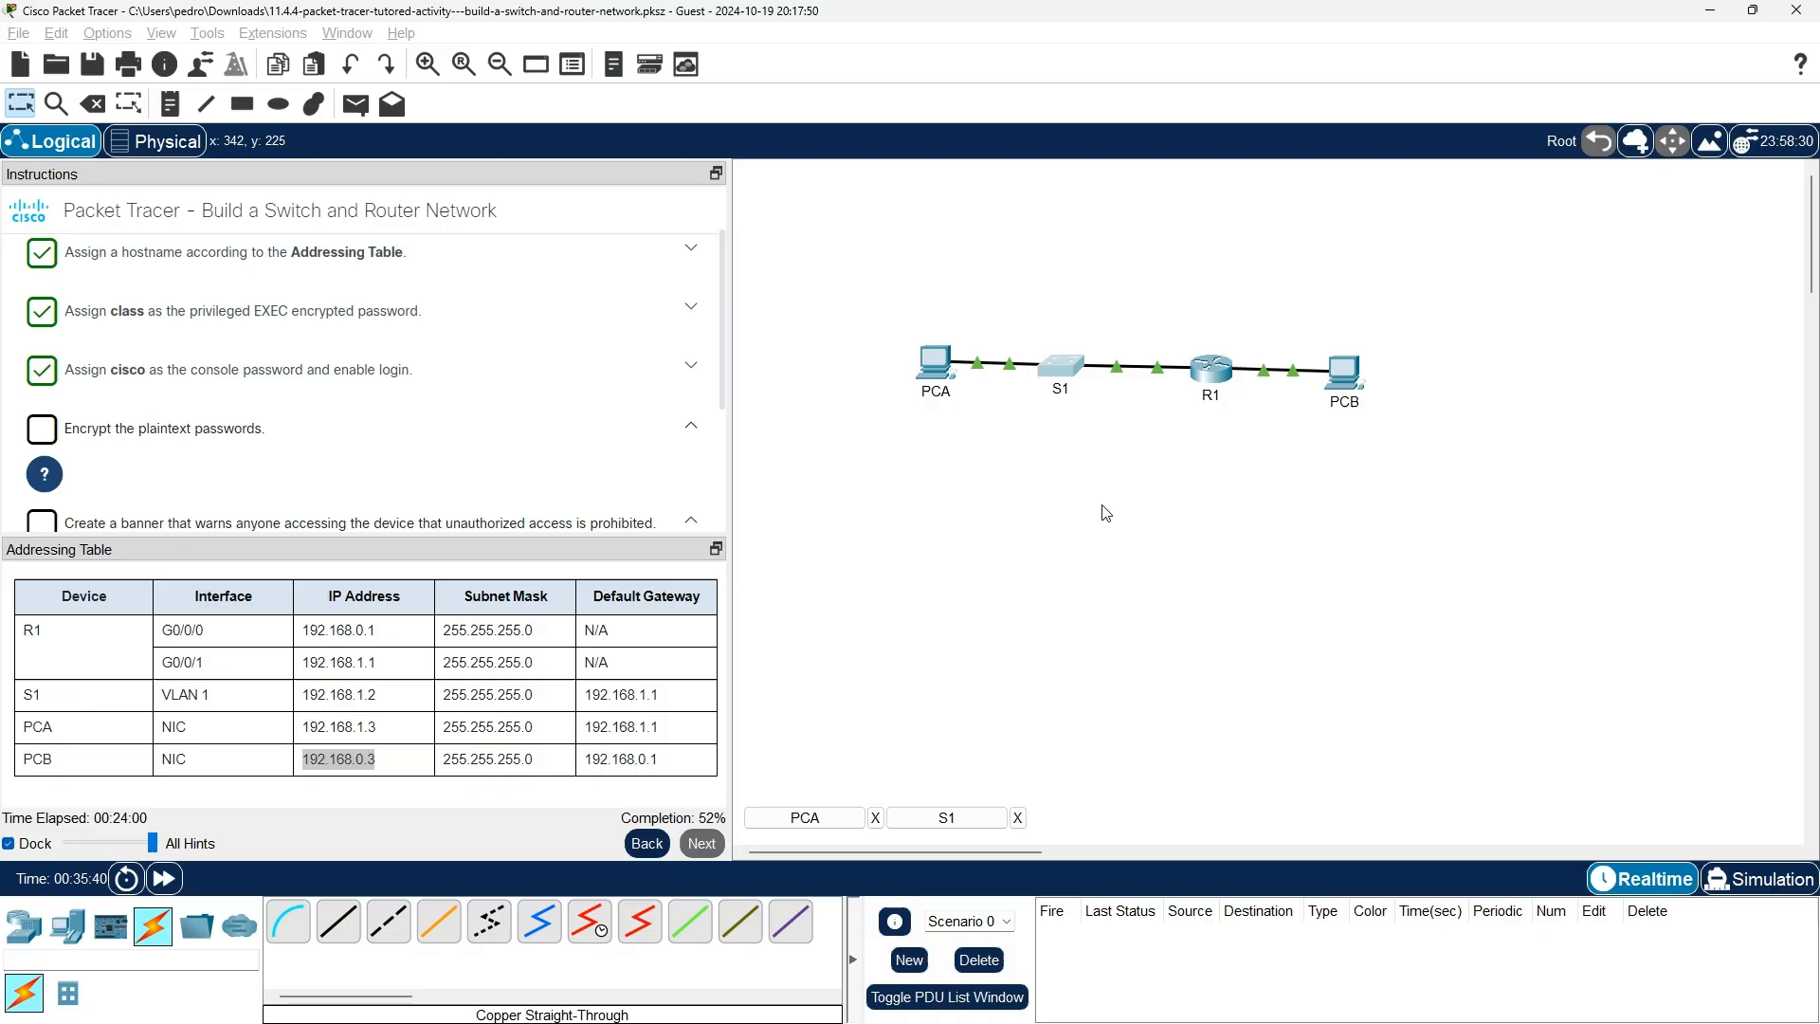
Turn on service password-encryption on S1.
text(ser)
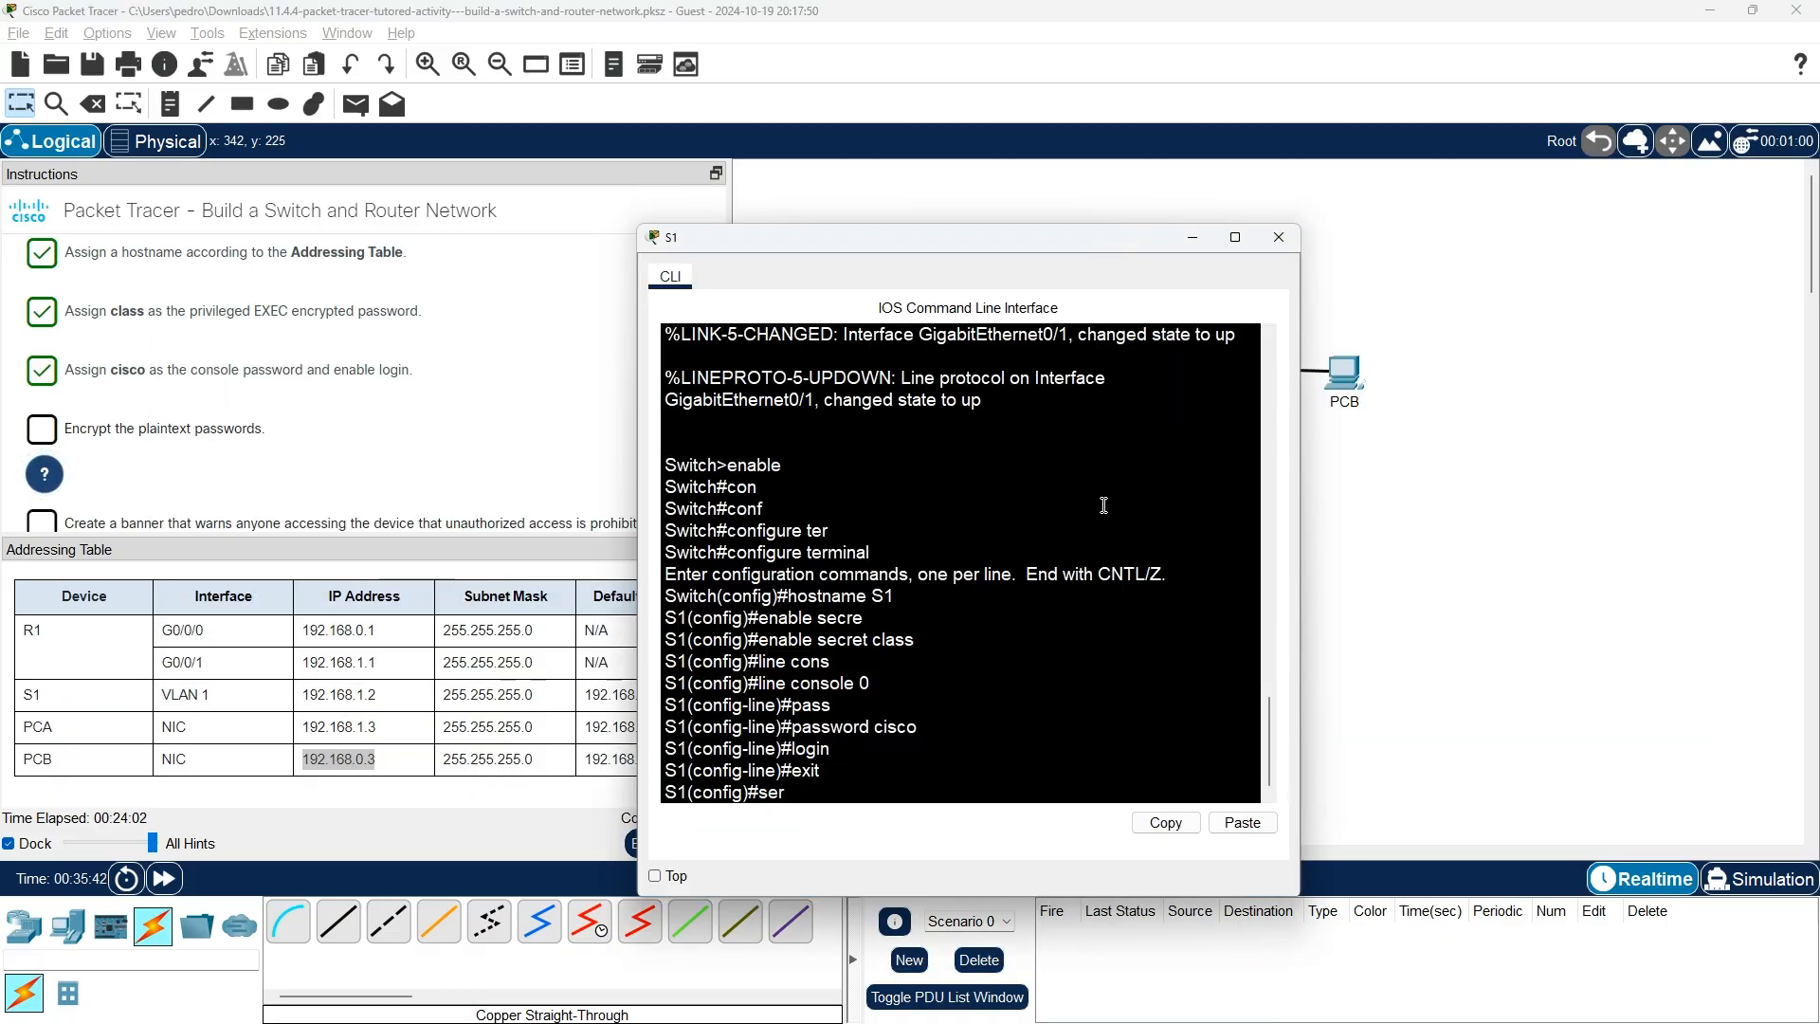
key(Tab)
text(pass)
key(Tab)
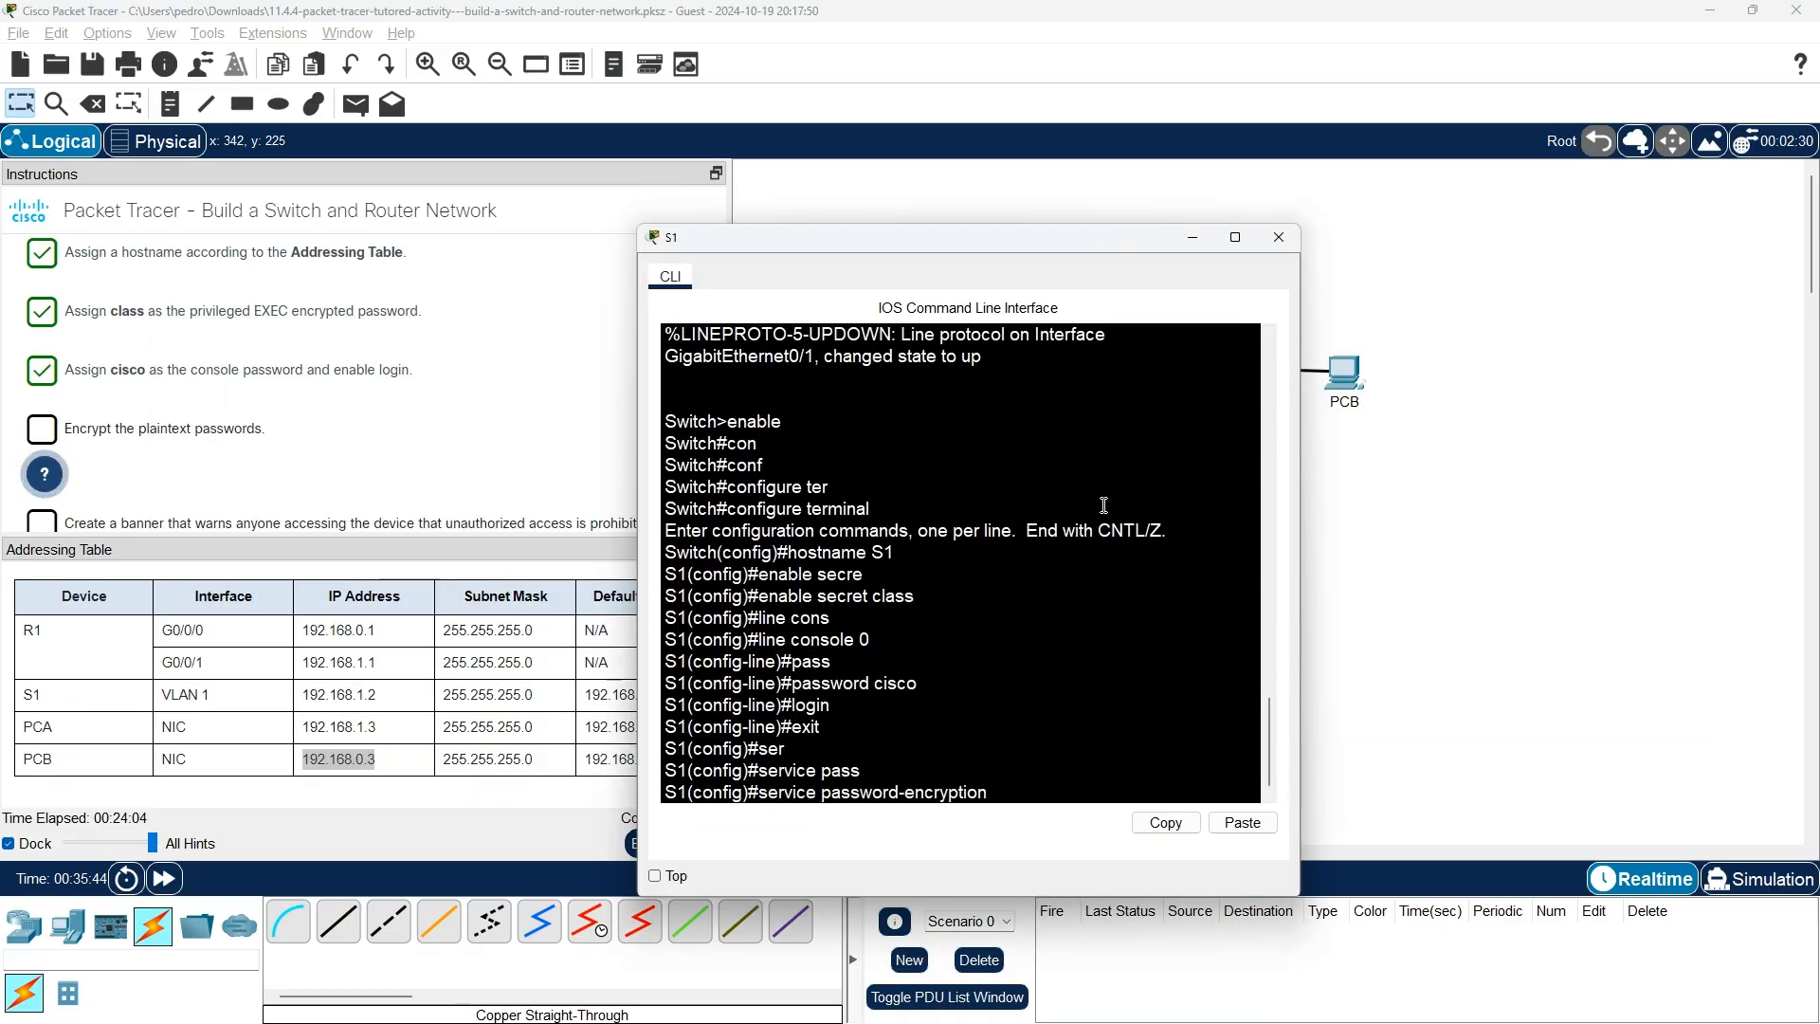
key(Return)
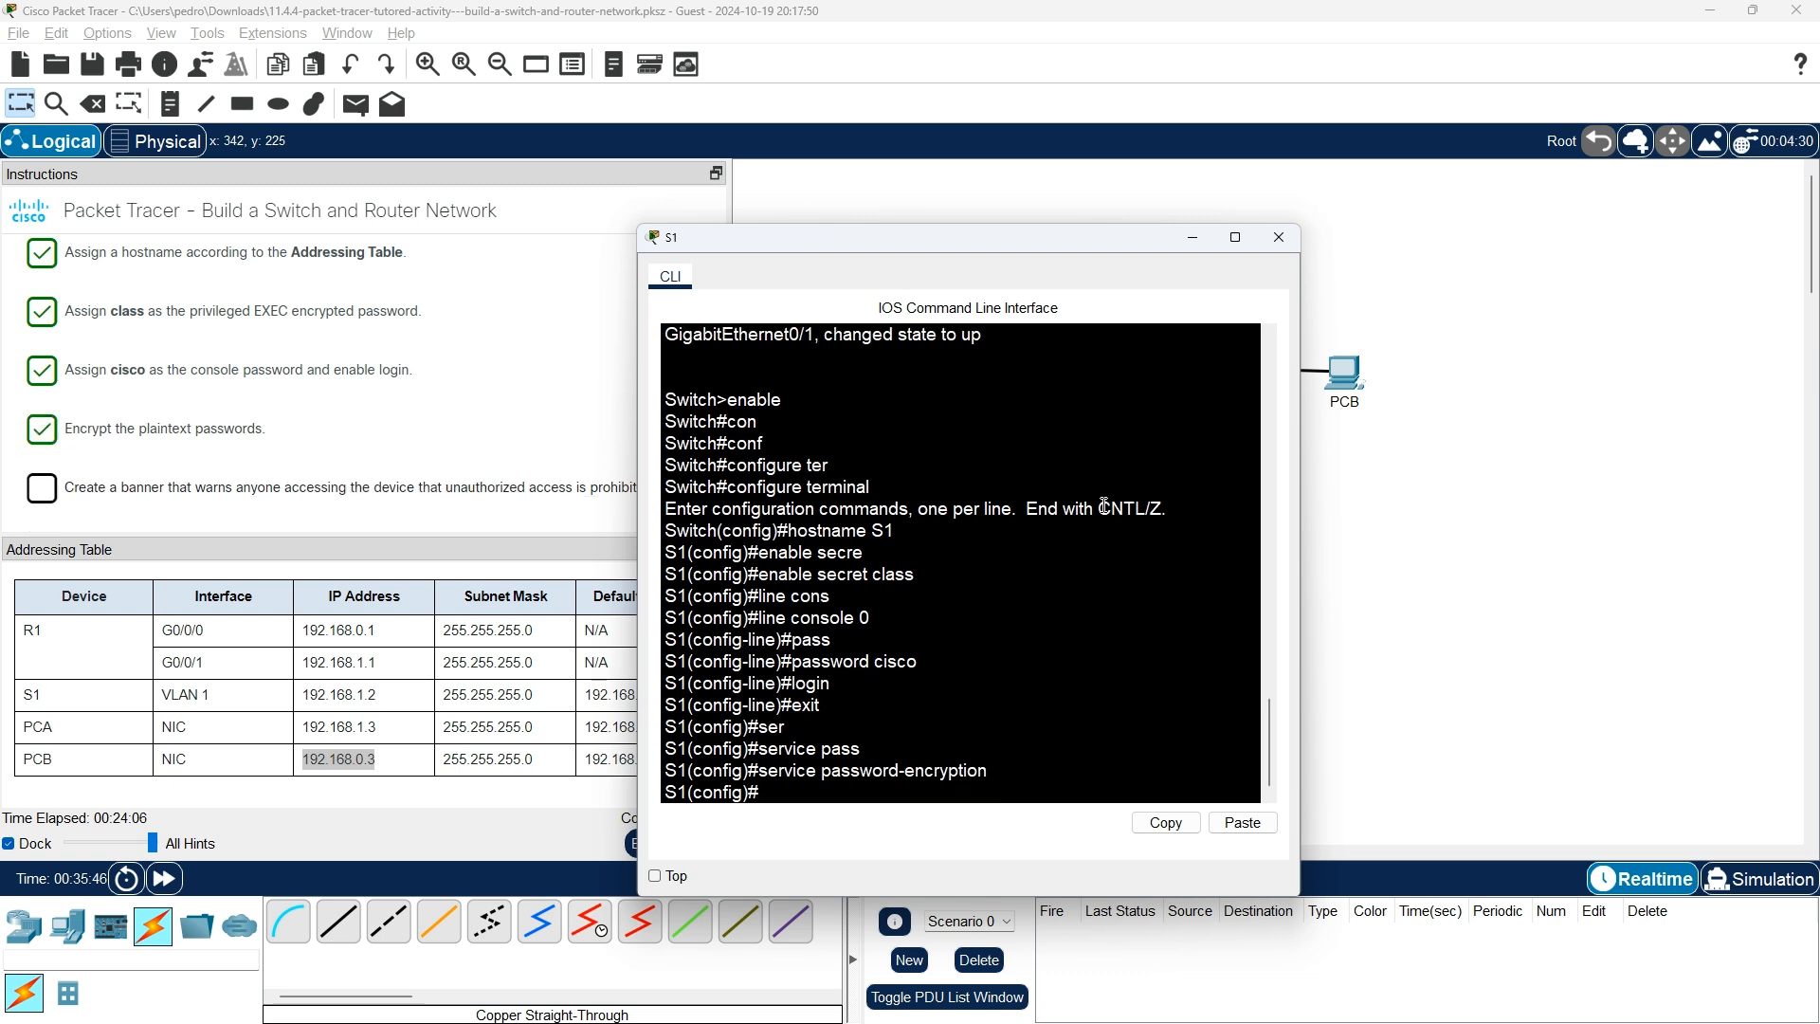
scroll(177, 500, down, 1)
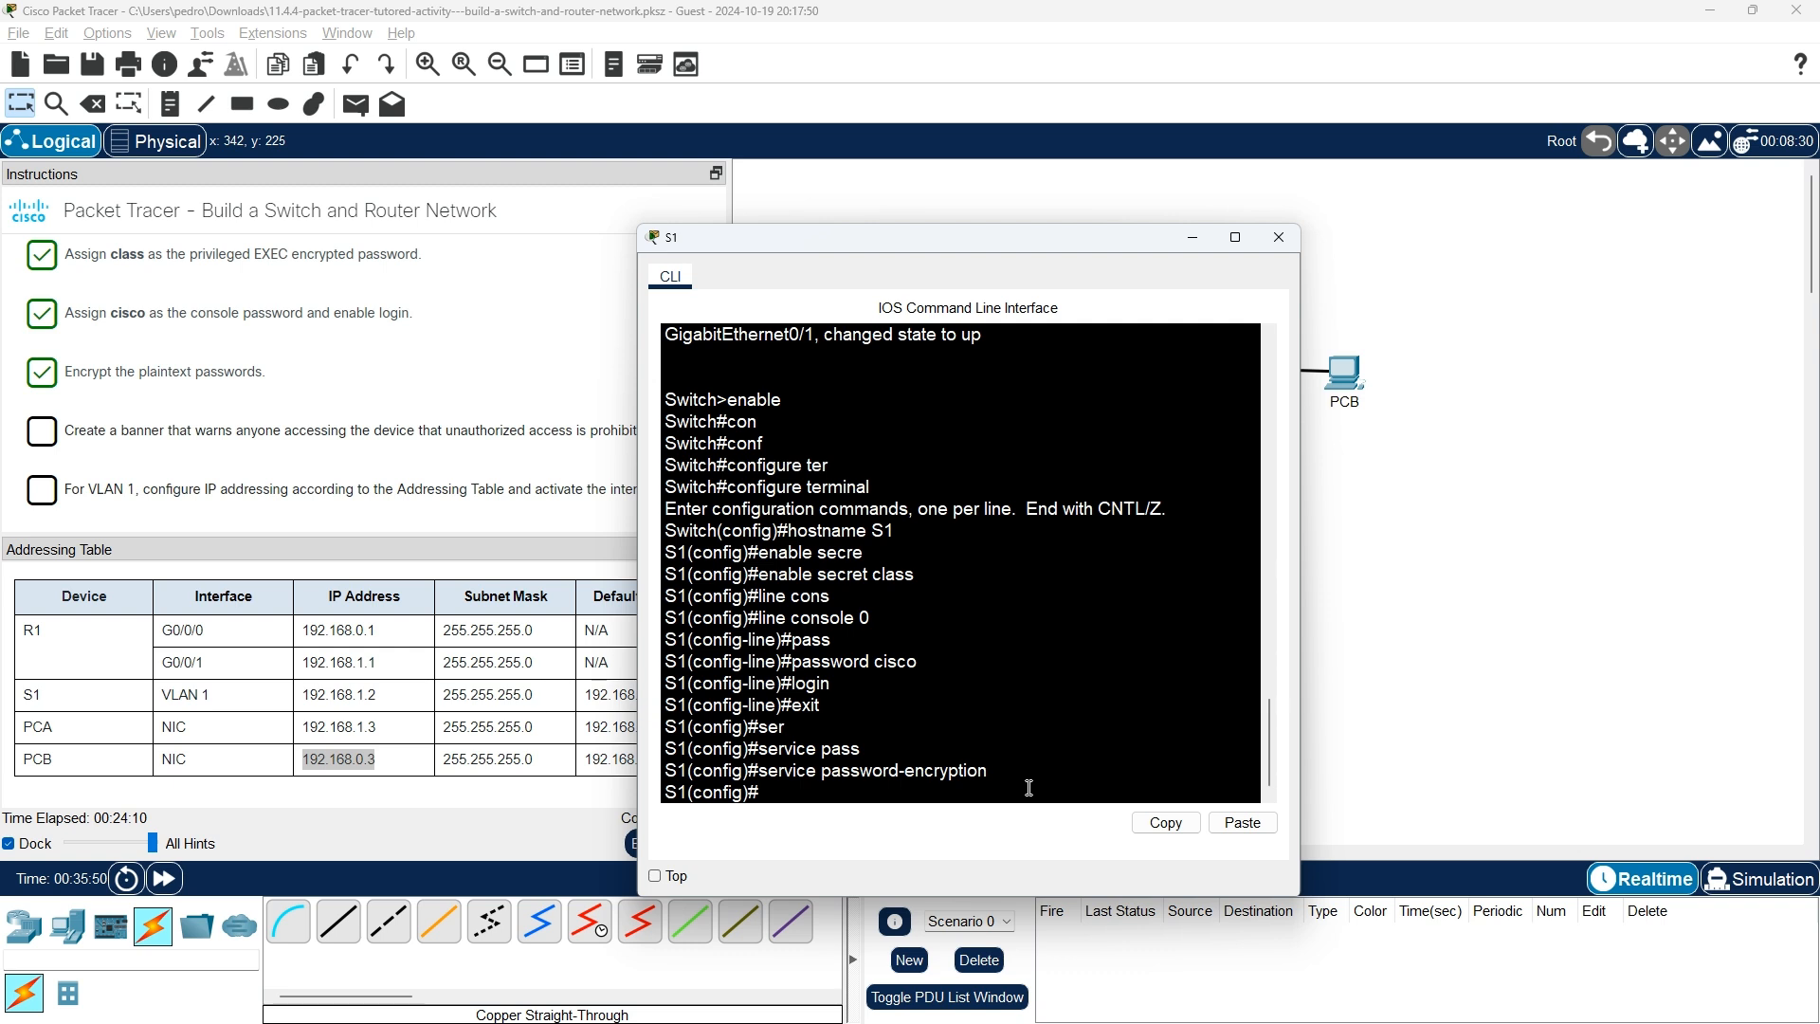
Start a banner motd with # delimiters and copy 'unauthorized access is prohibited.' from the Instructions.
text(banner mot)
key(Tab)
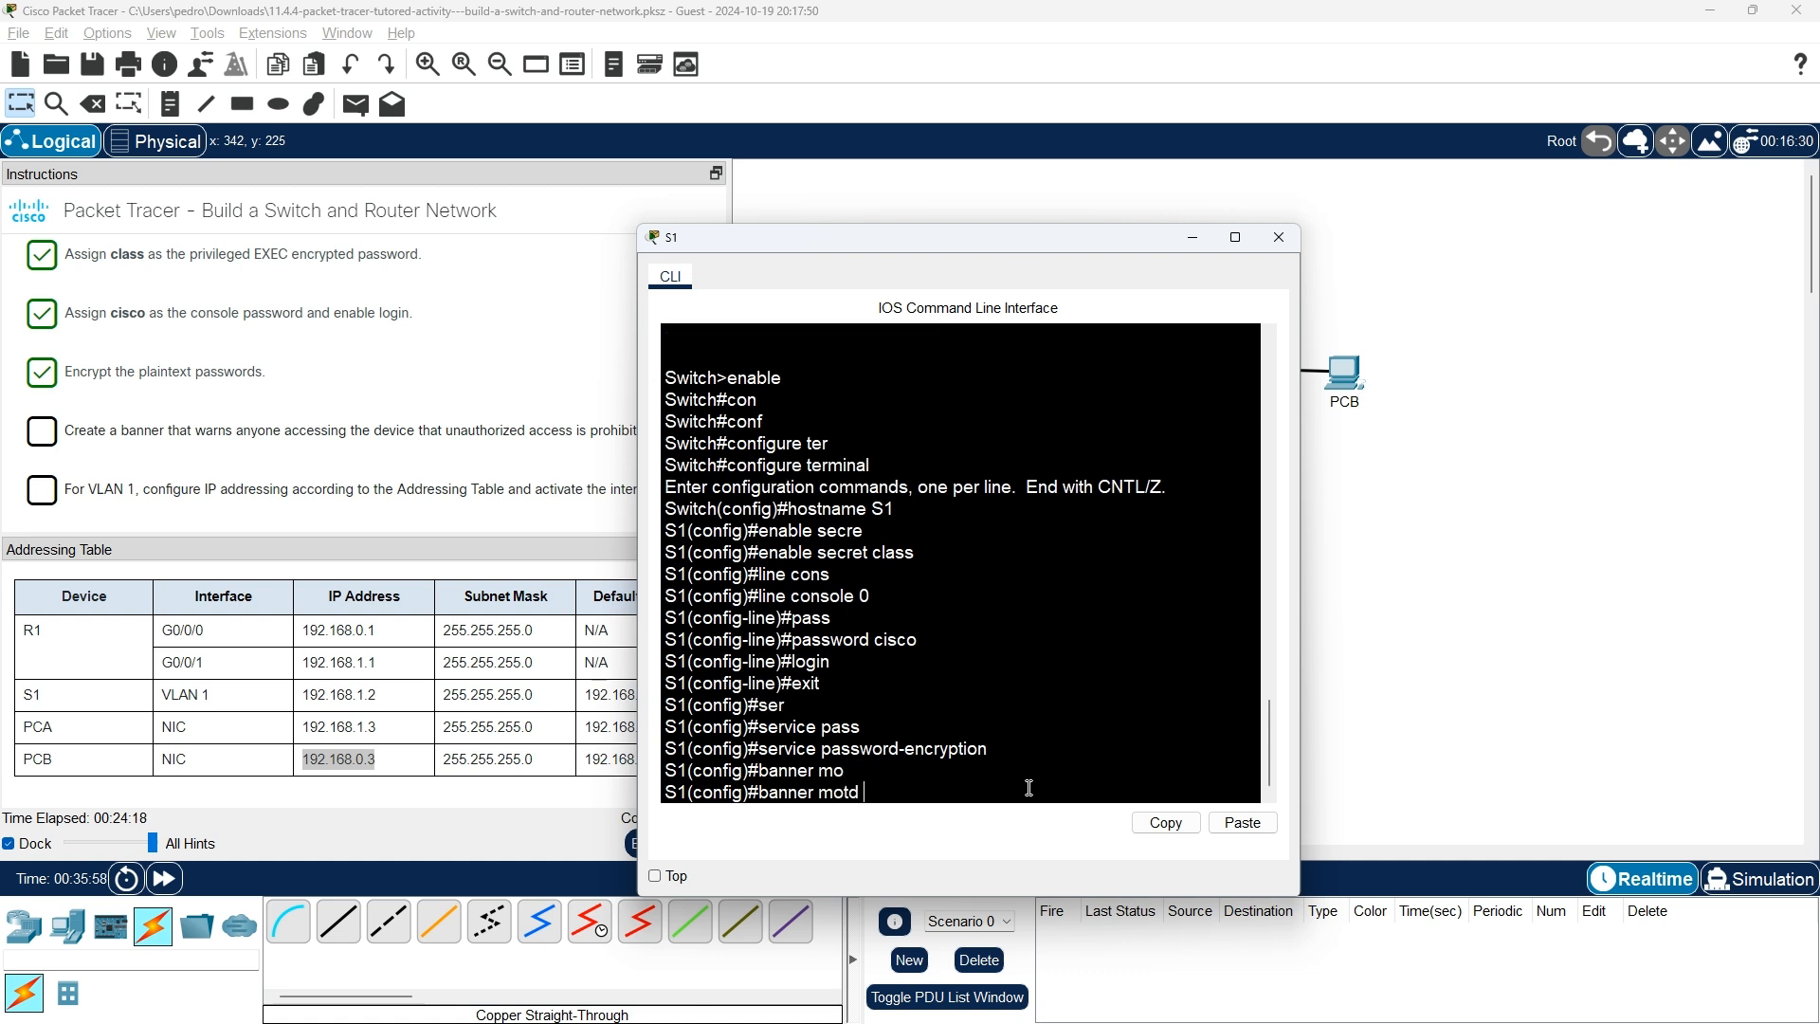
text(##)
drag(446, 432, 654, 442)
click(947, 817)
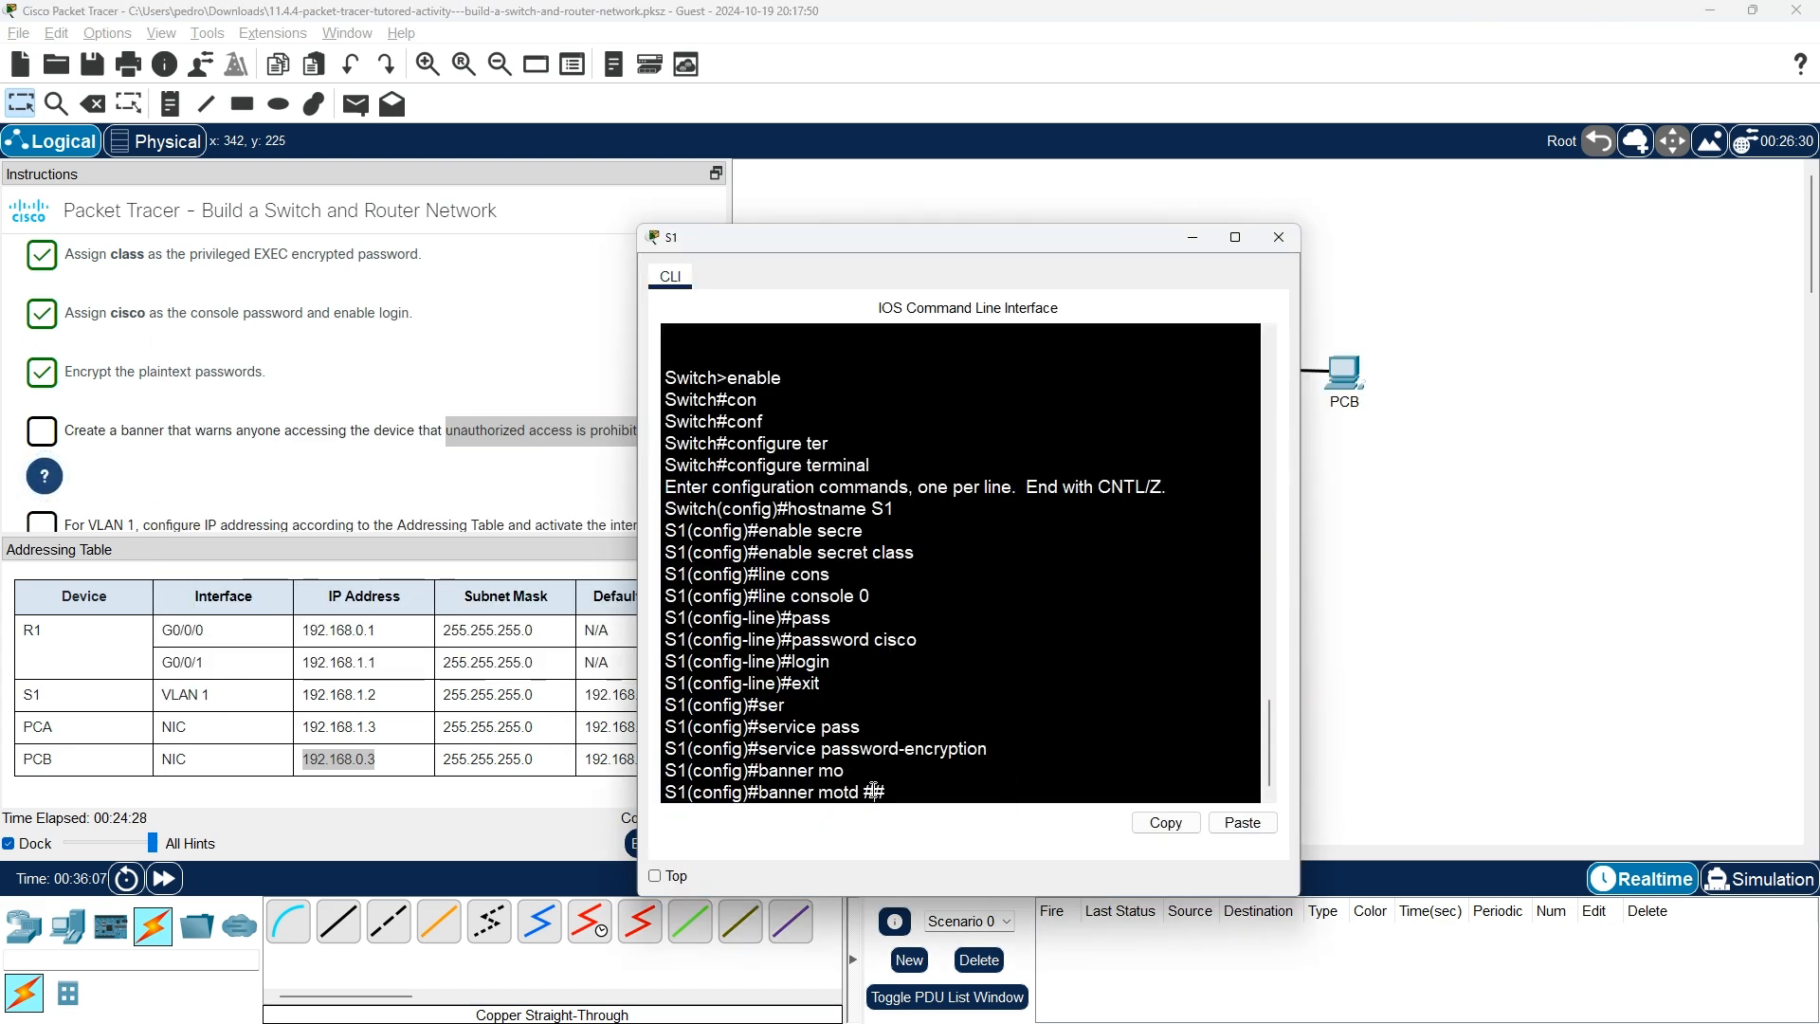
right_click(879, 792)
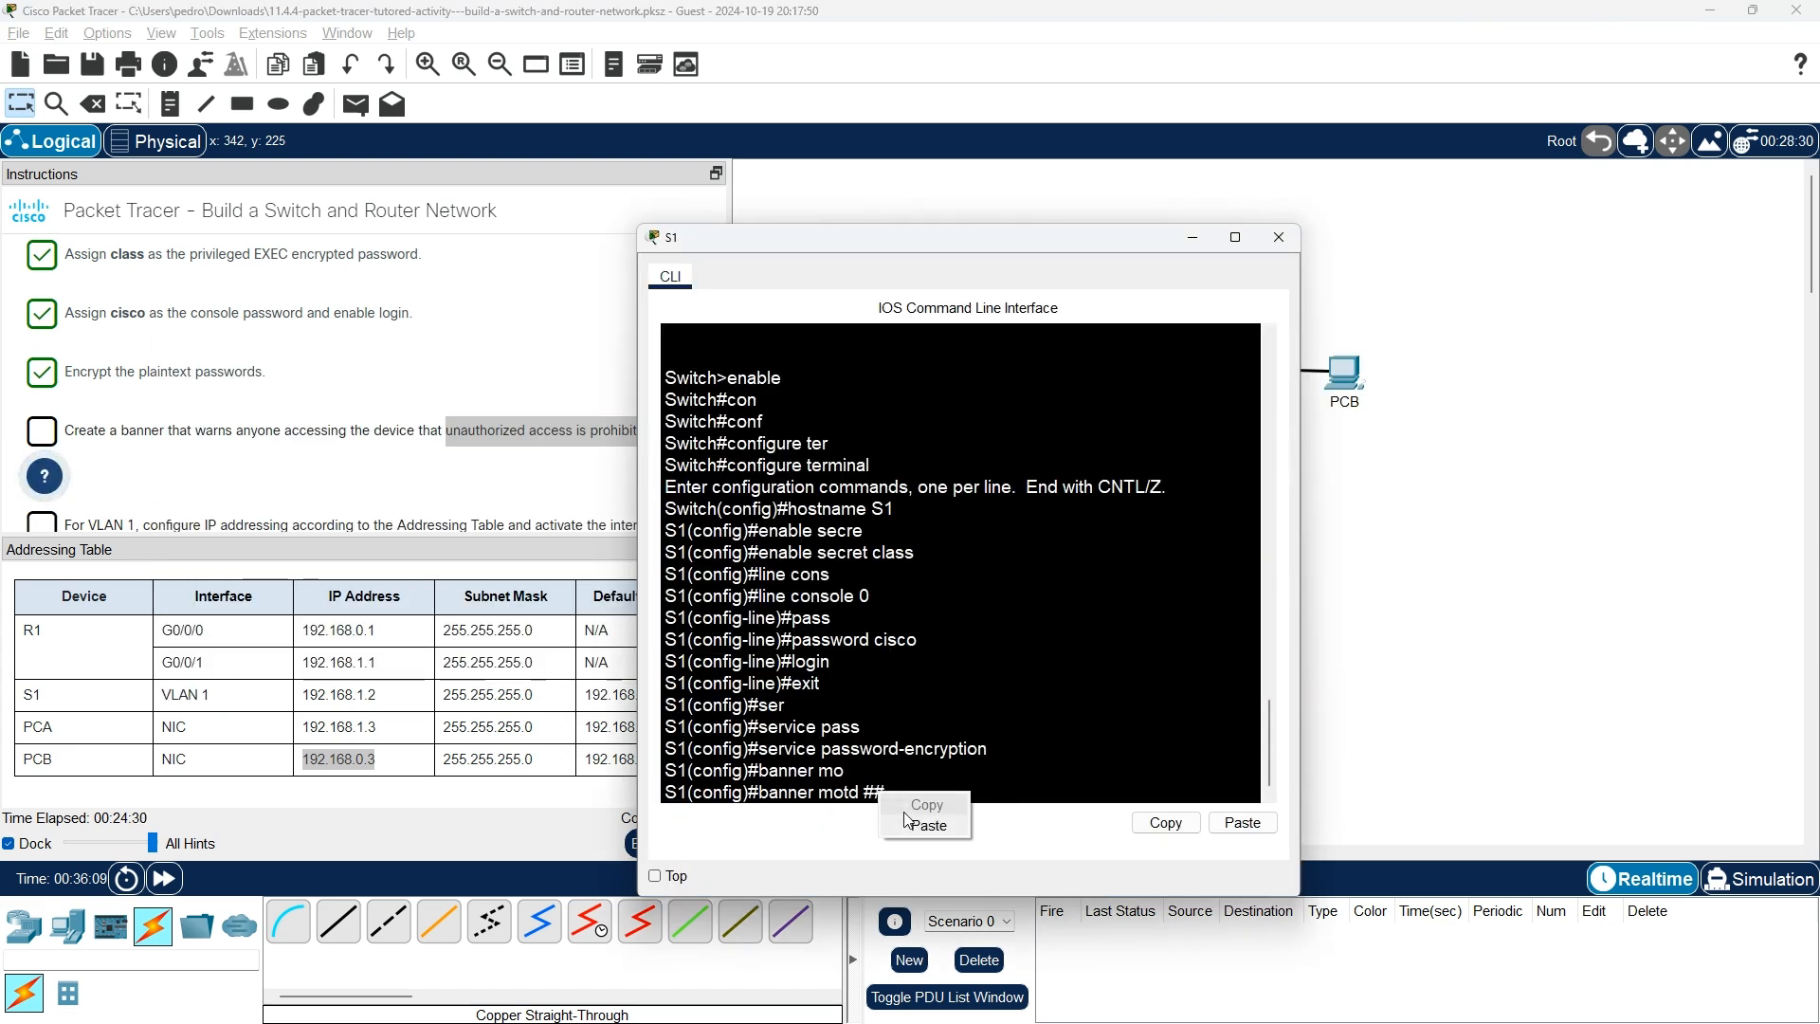
click(529, 435)
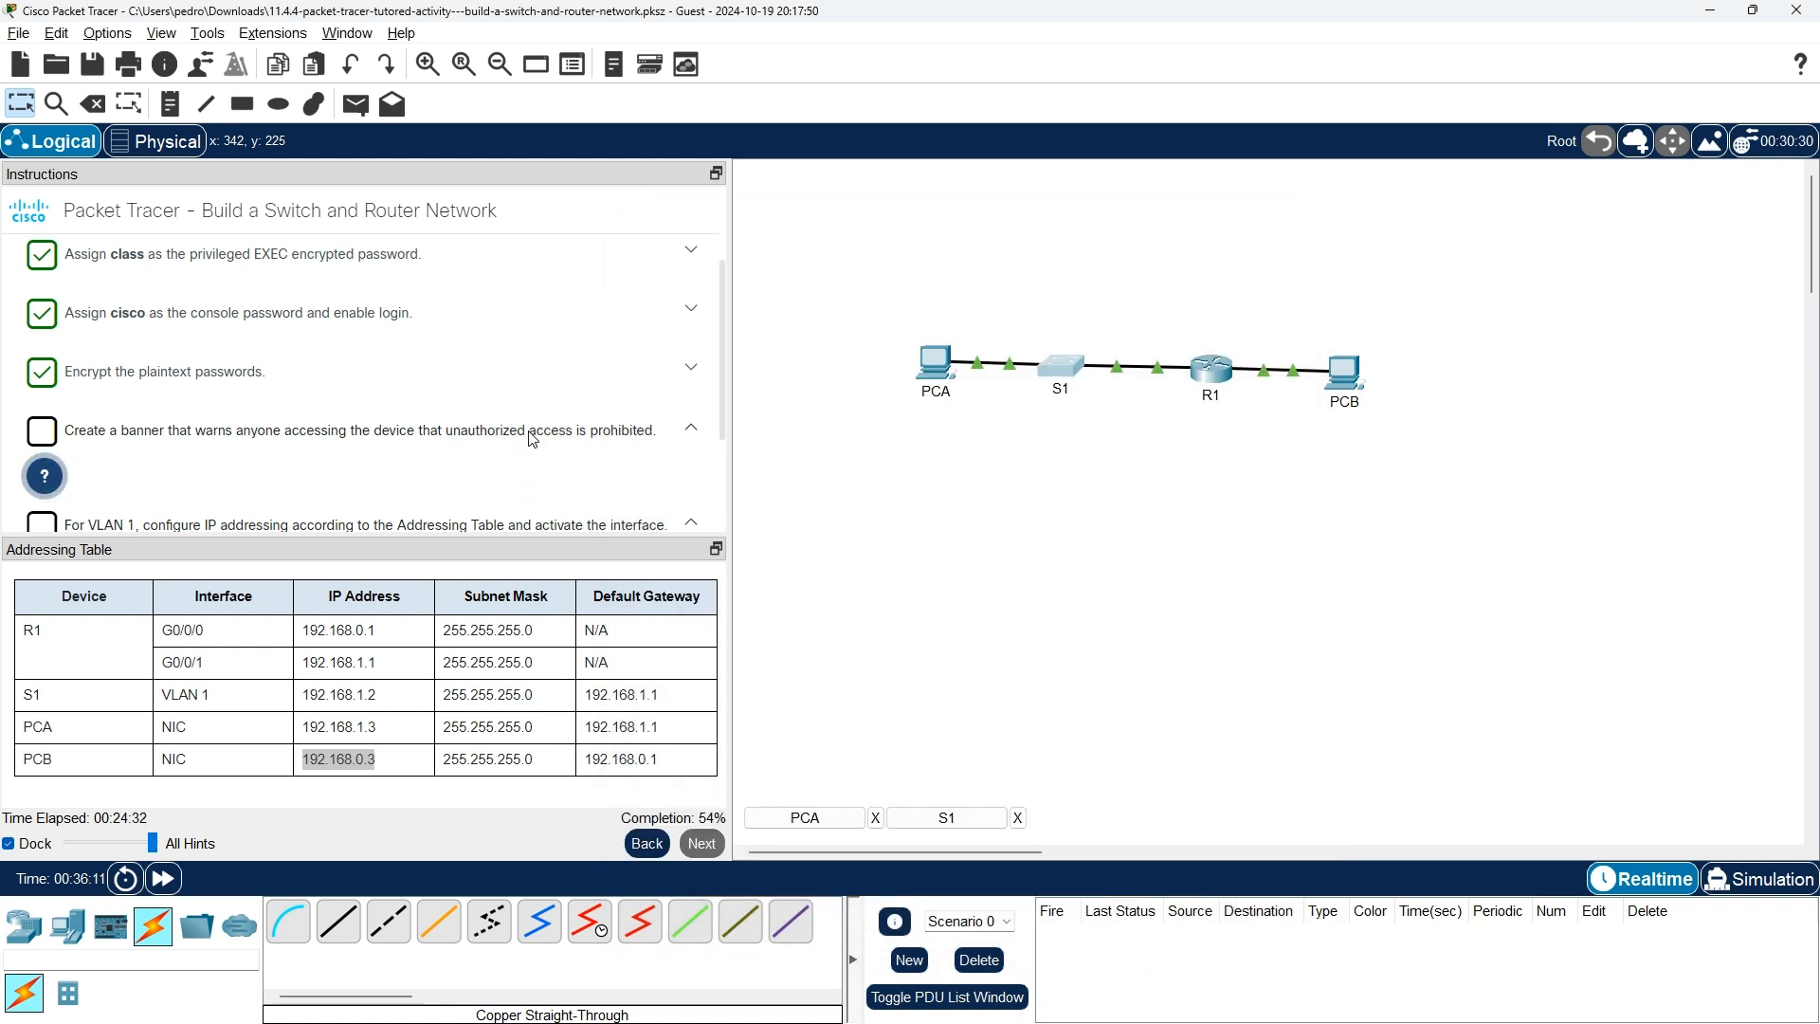
drag(445, 433, 663, 434)
right_click(628, 435)
click(680, 452)
Paste the wording between the delimiters to apply S1's MOTD banner, then check the task list.
click(947, 818)
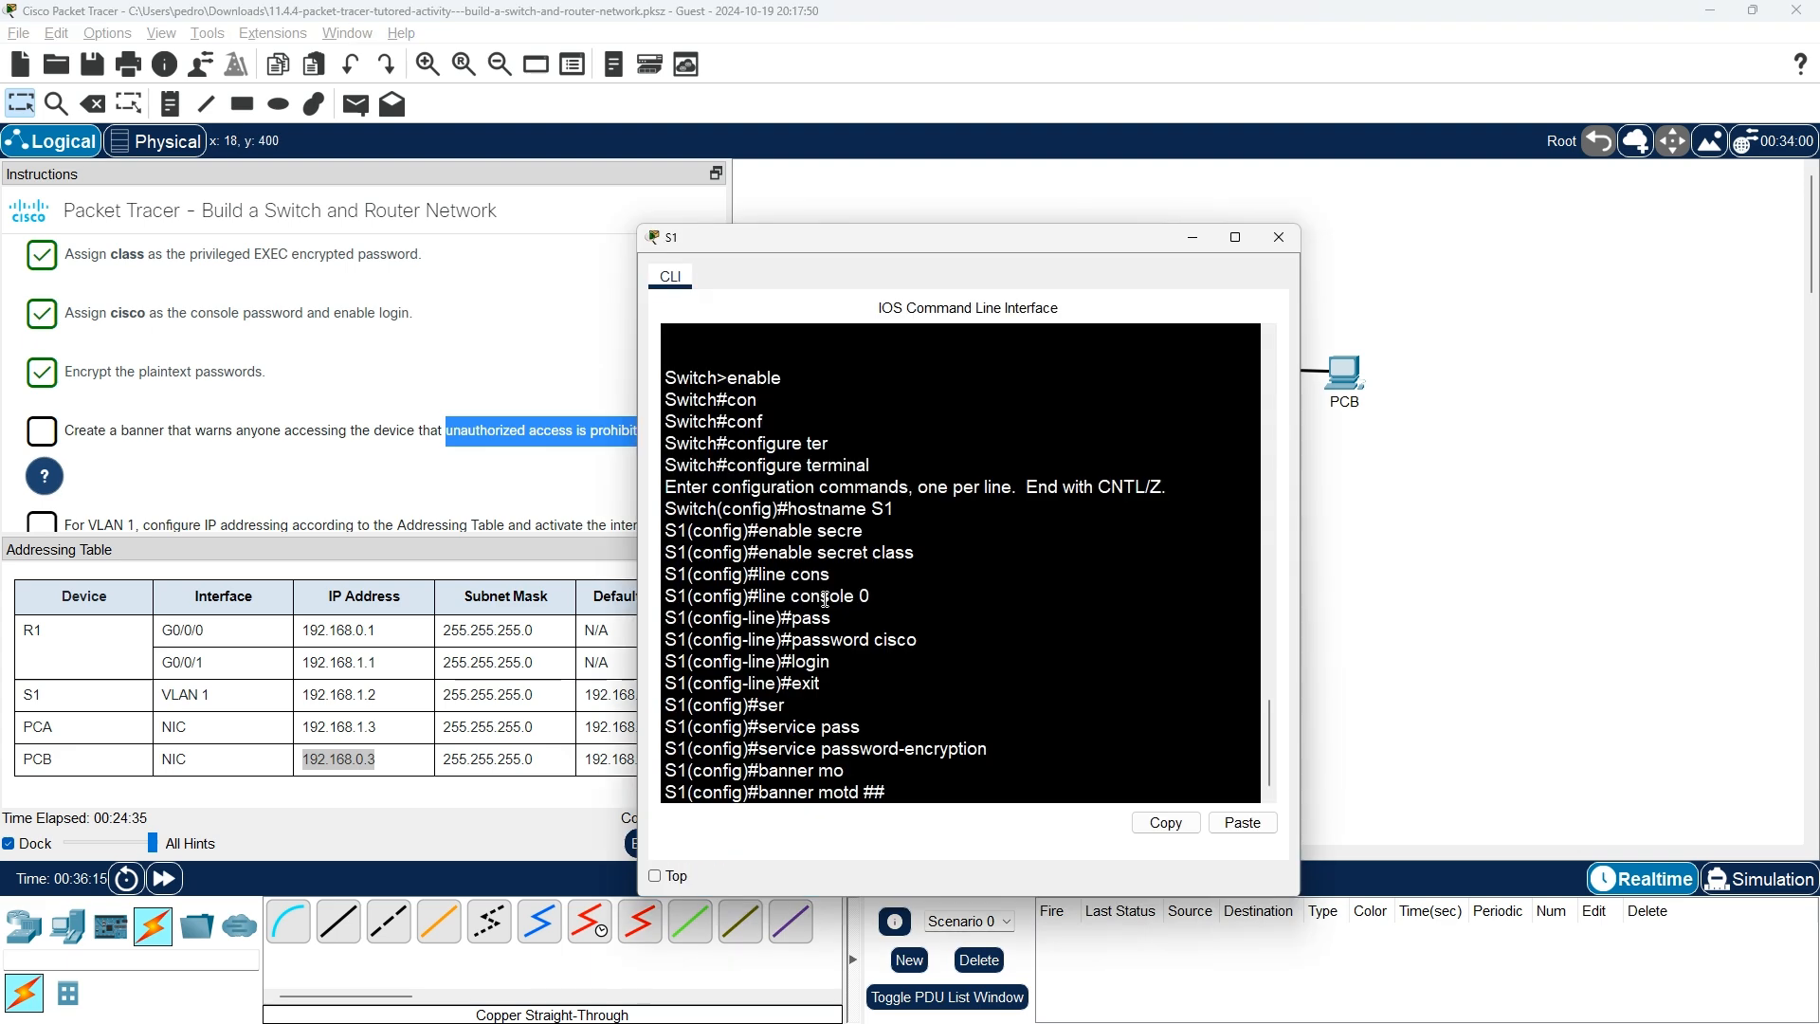
right_click(879, 794)
click(917, 824)
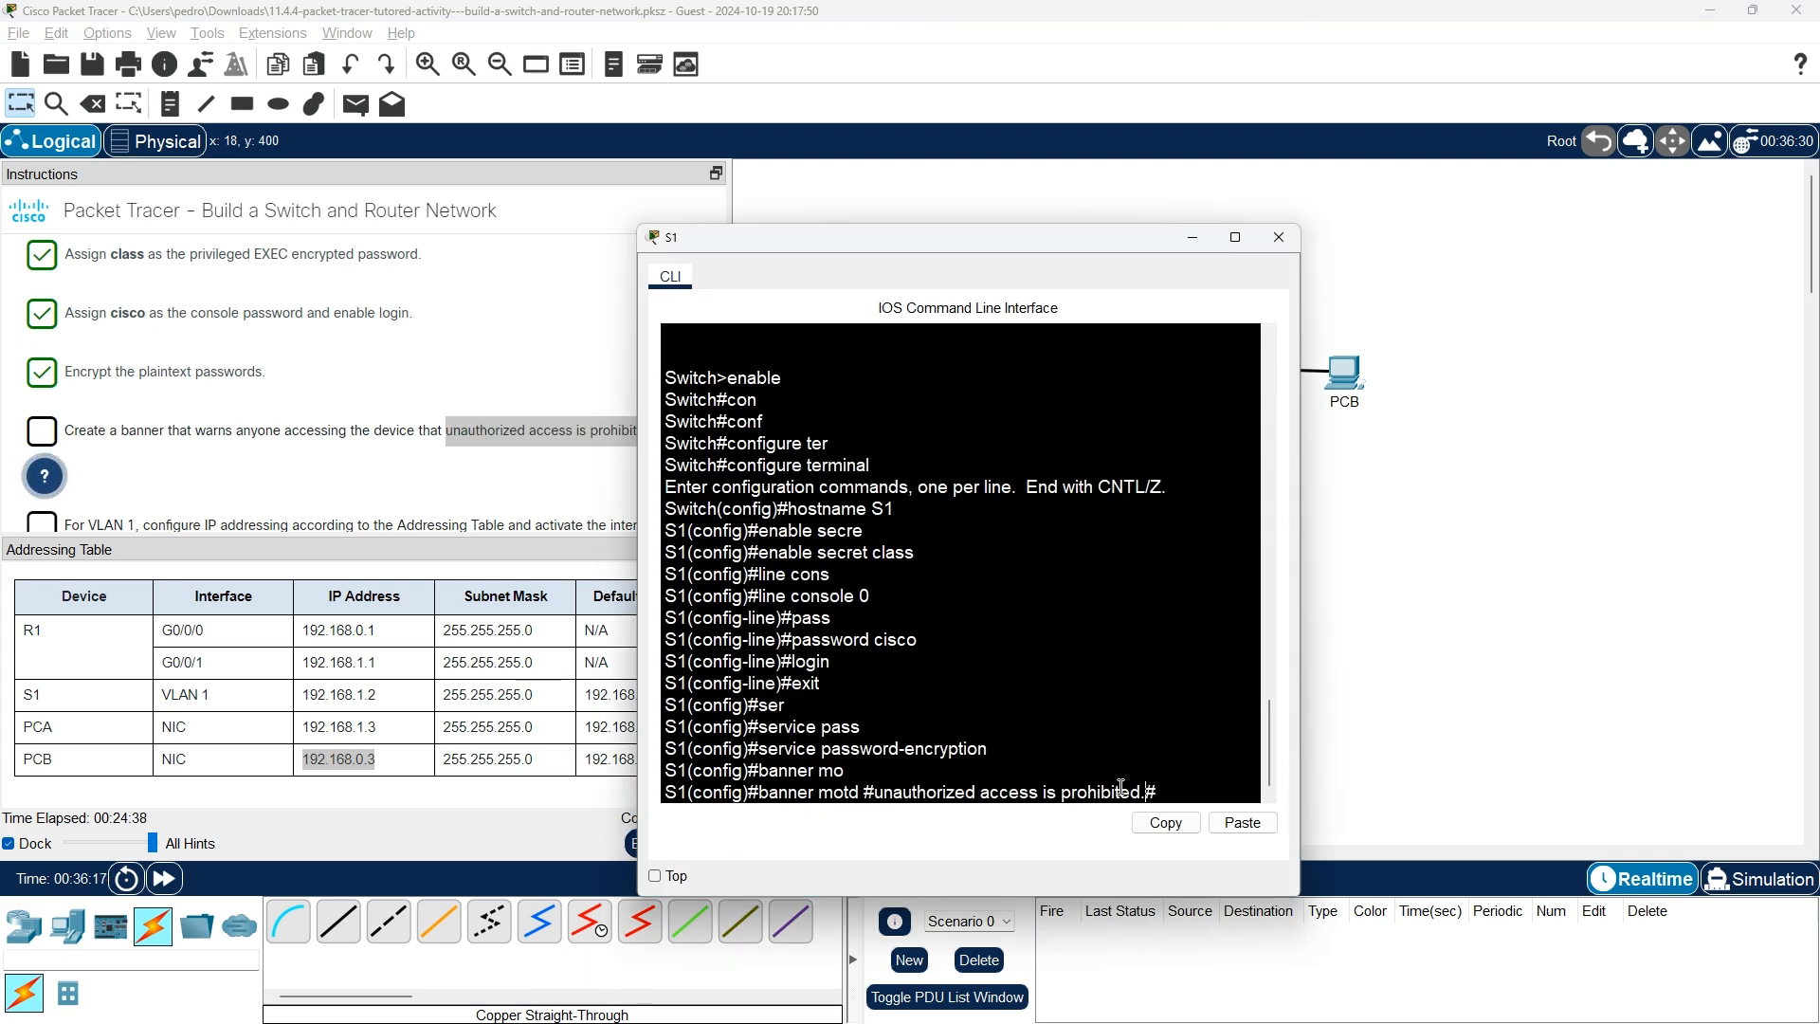
key(Return)
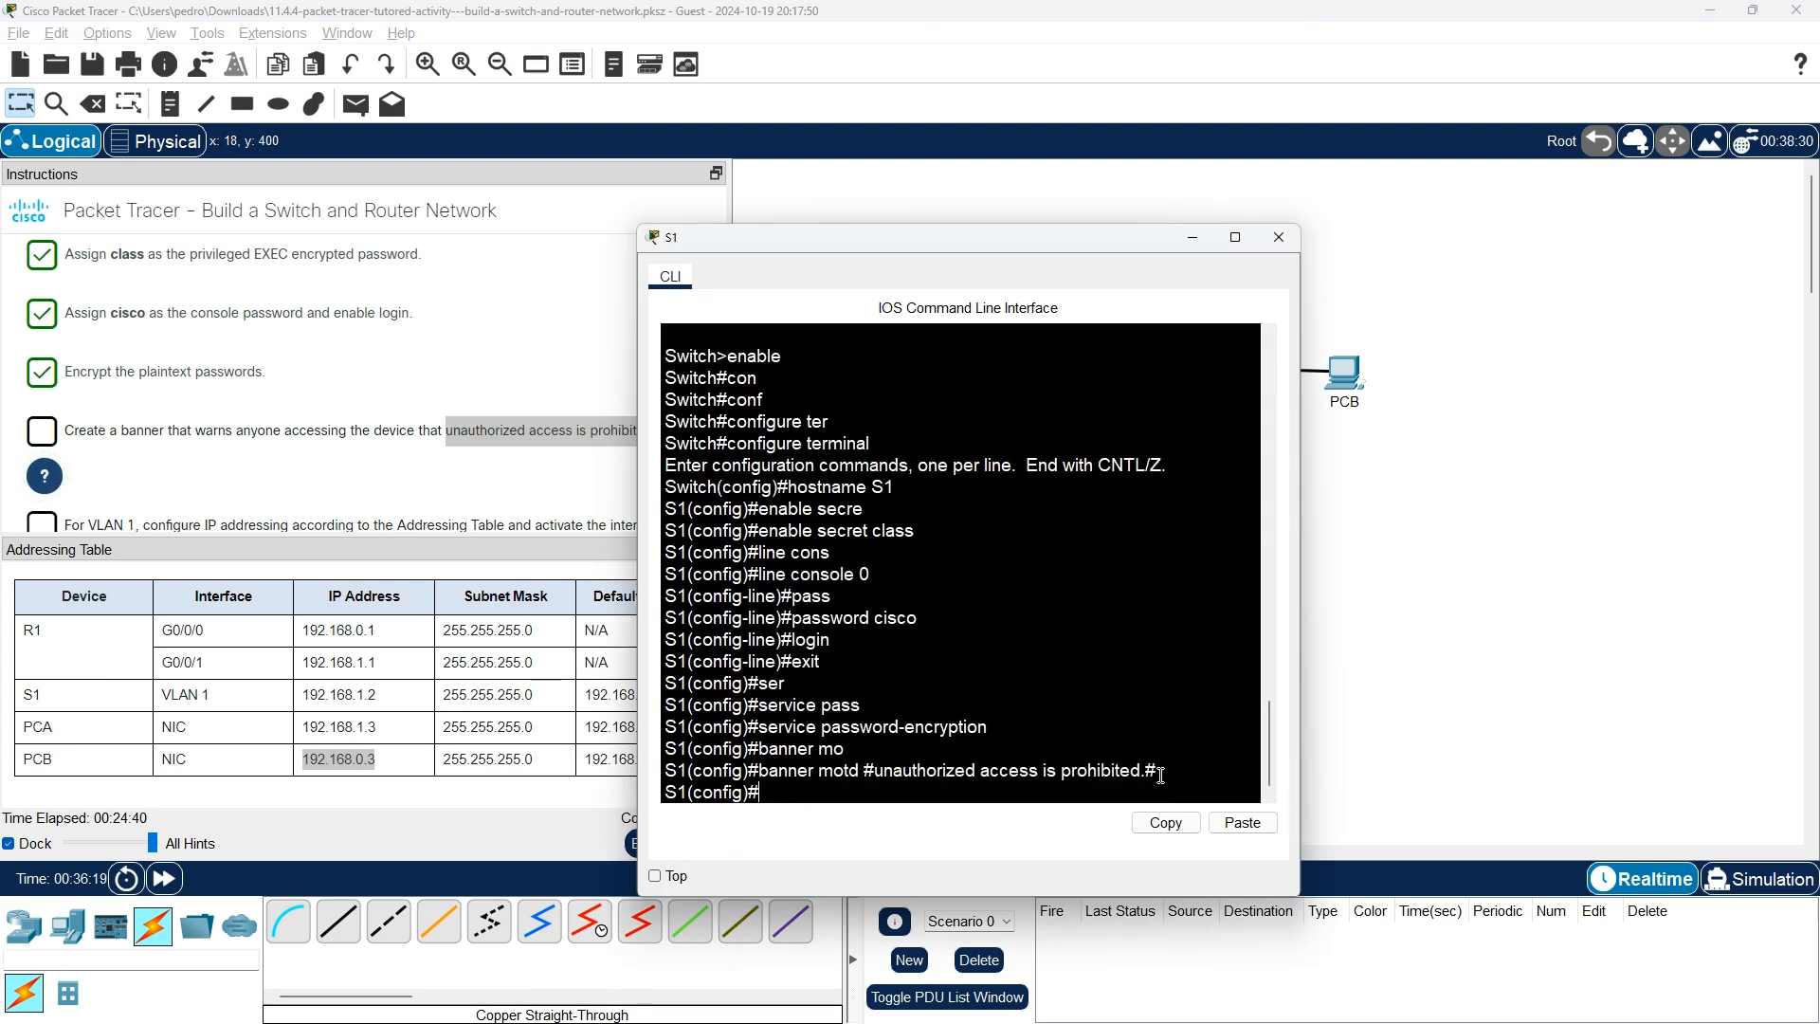
scroll(176, 446, down, 2)
scroll(171, 450, up, 1)
click(114, 454)
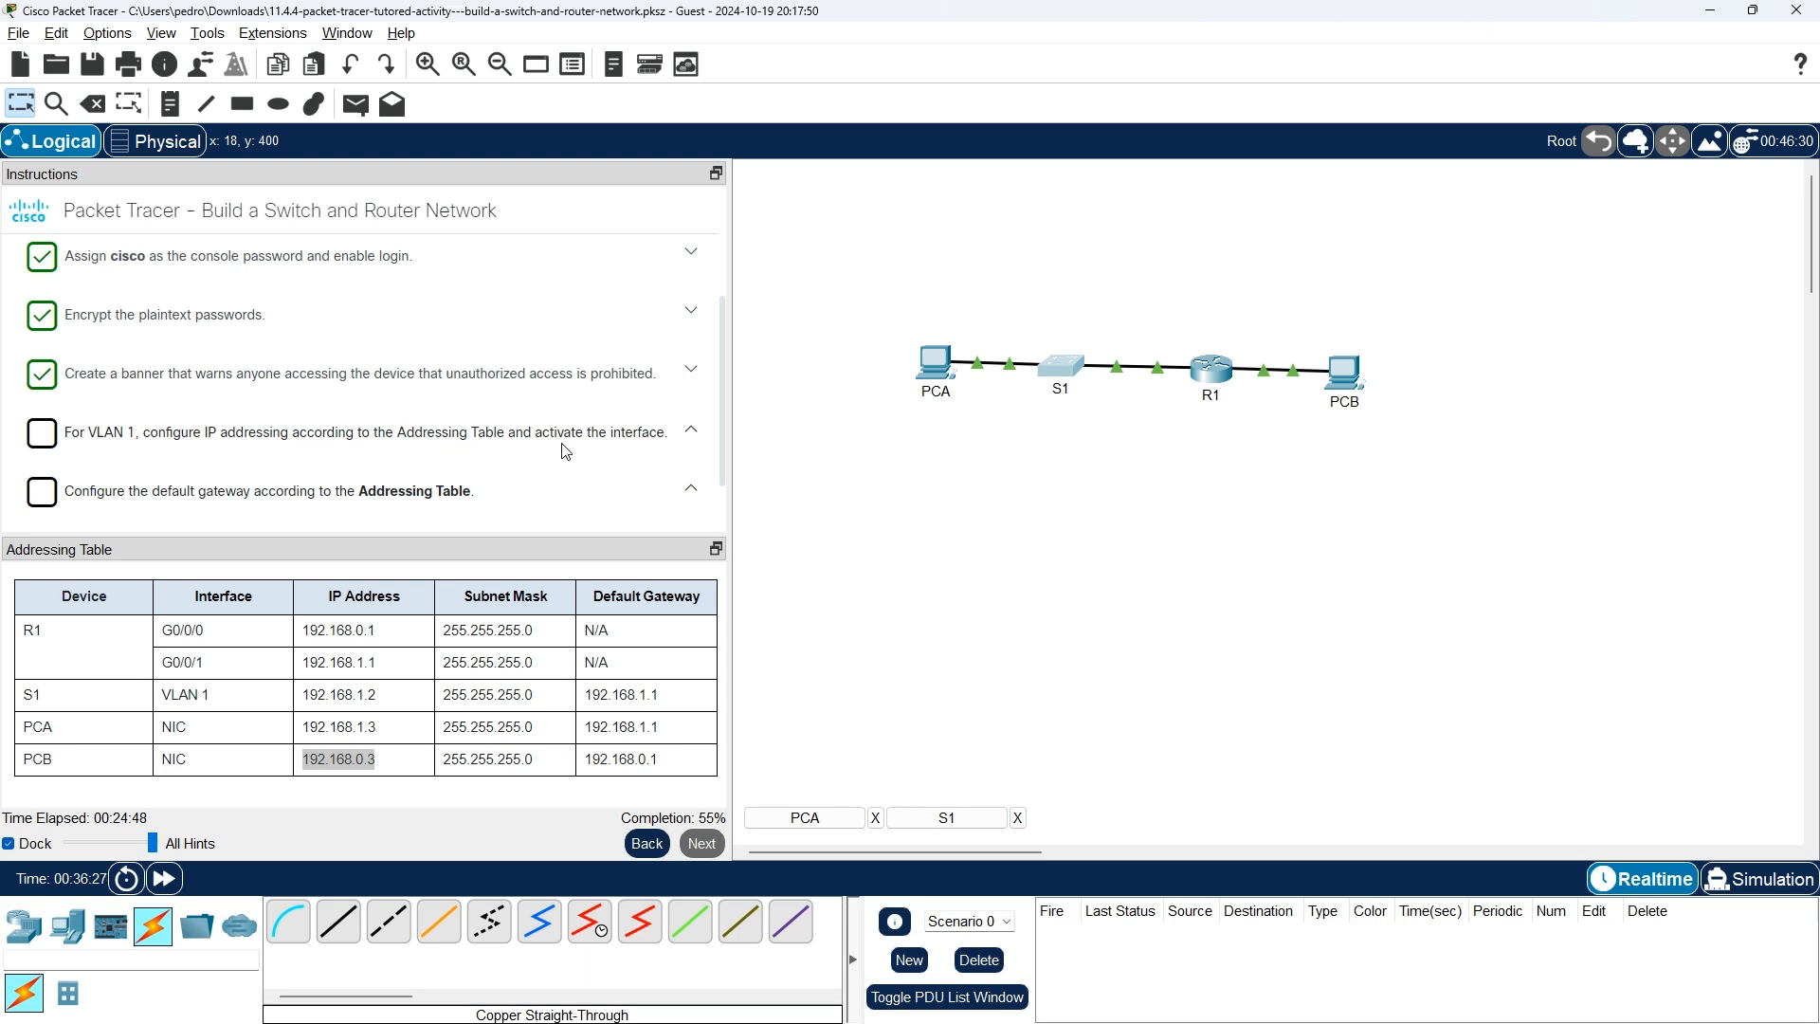
On S1's interface vlan 1, set IP address 192.168.1.2 with mask 255.255.255.0.
key(alt+Tab)
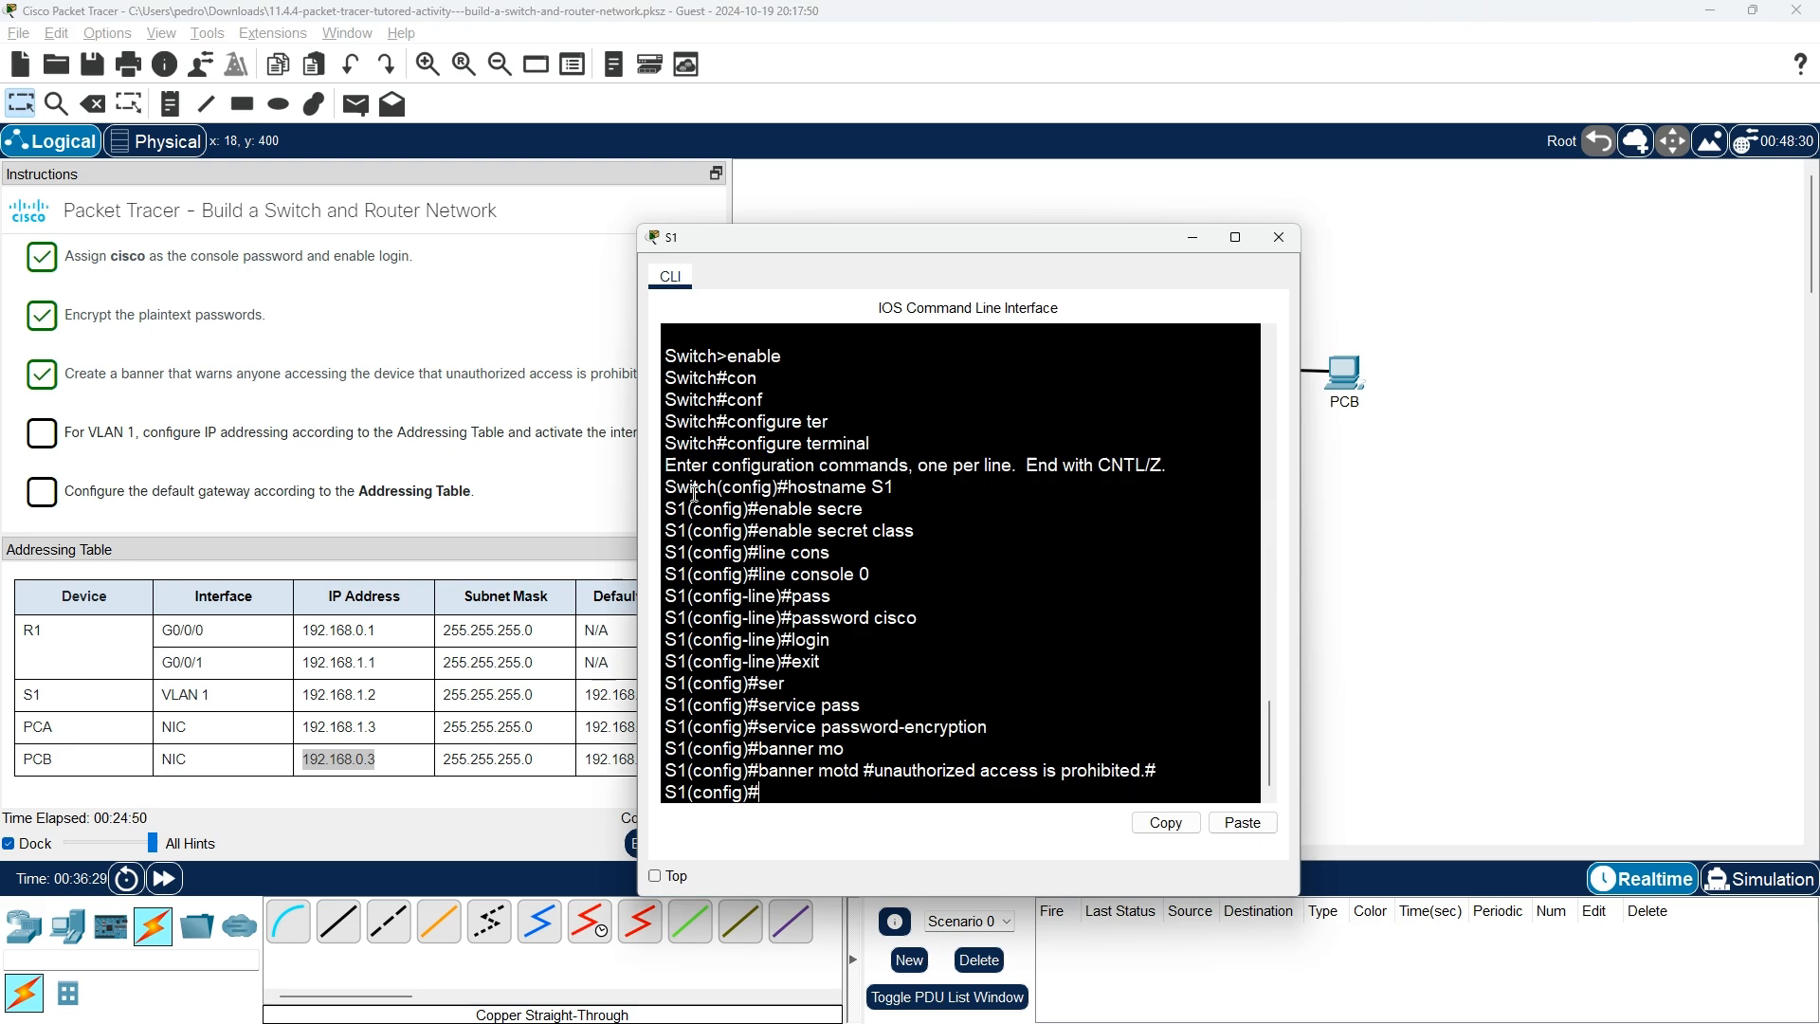
text(int)
key(Tab)
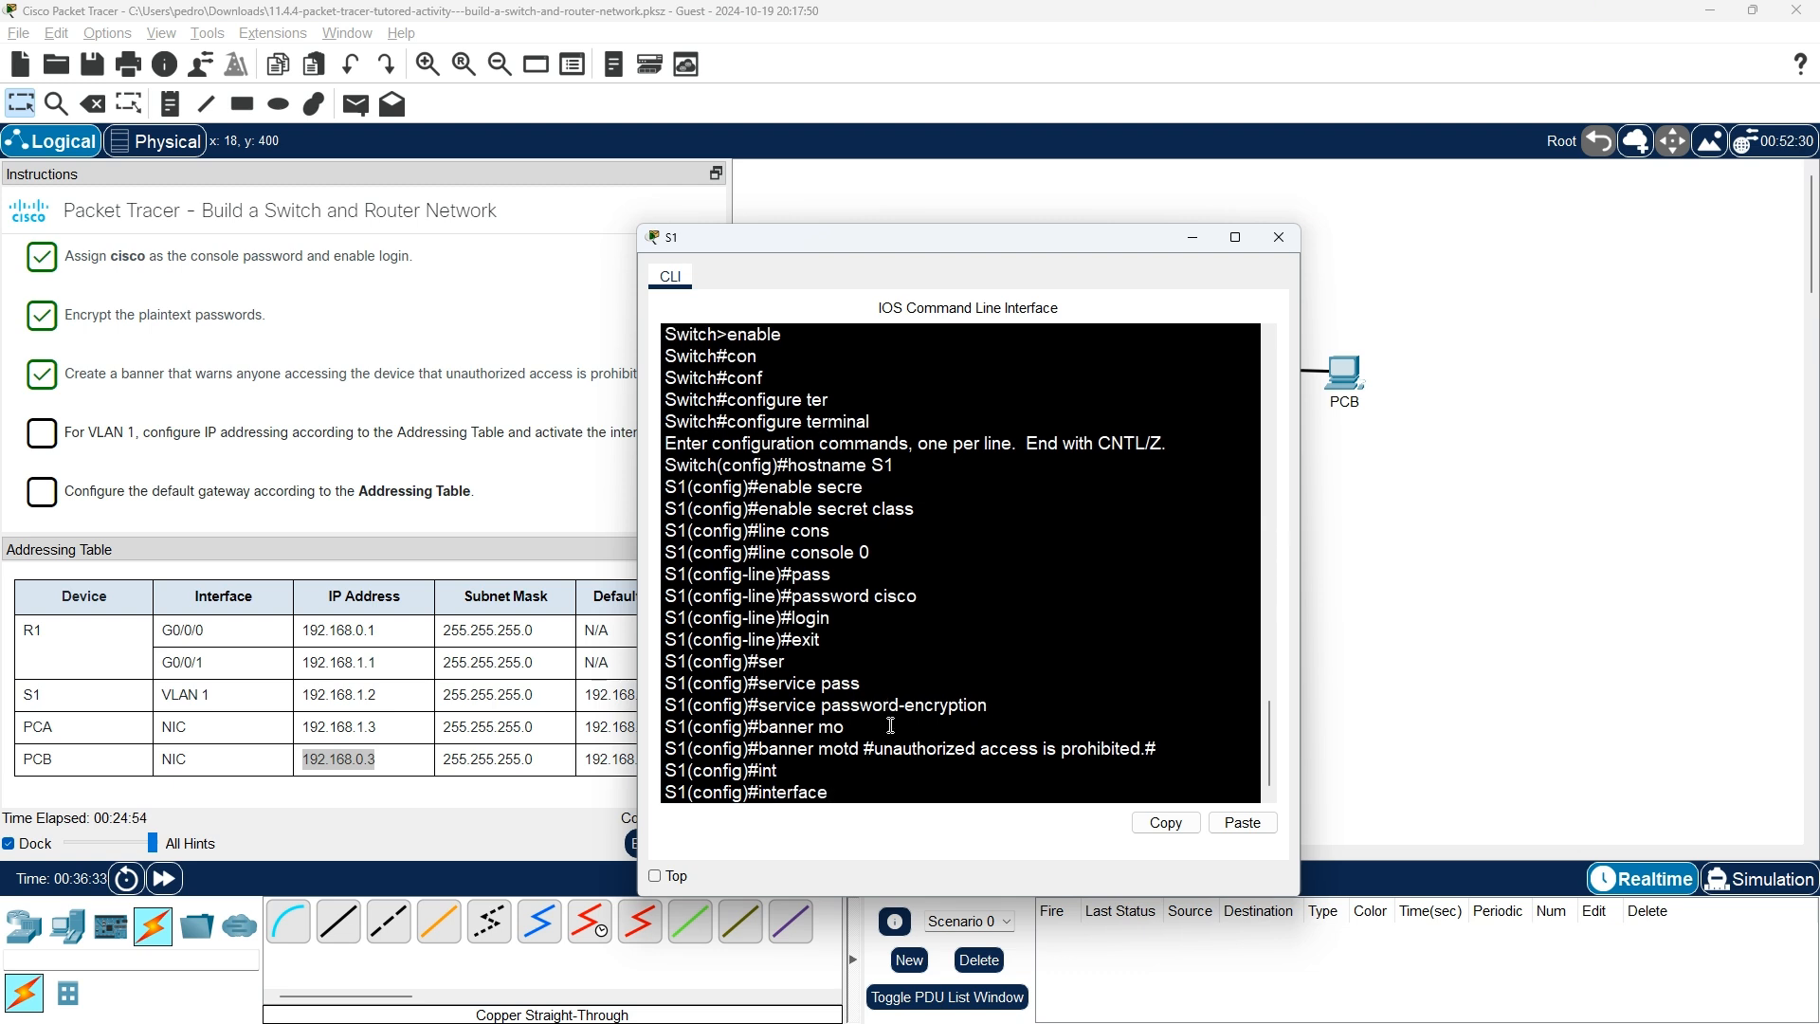
text(vl)
key(Tab)
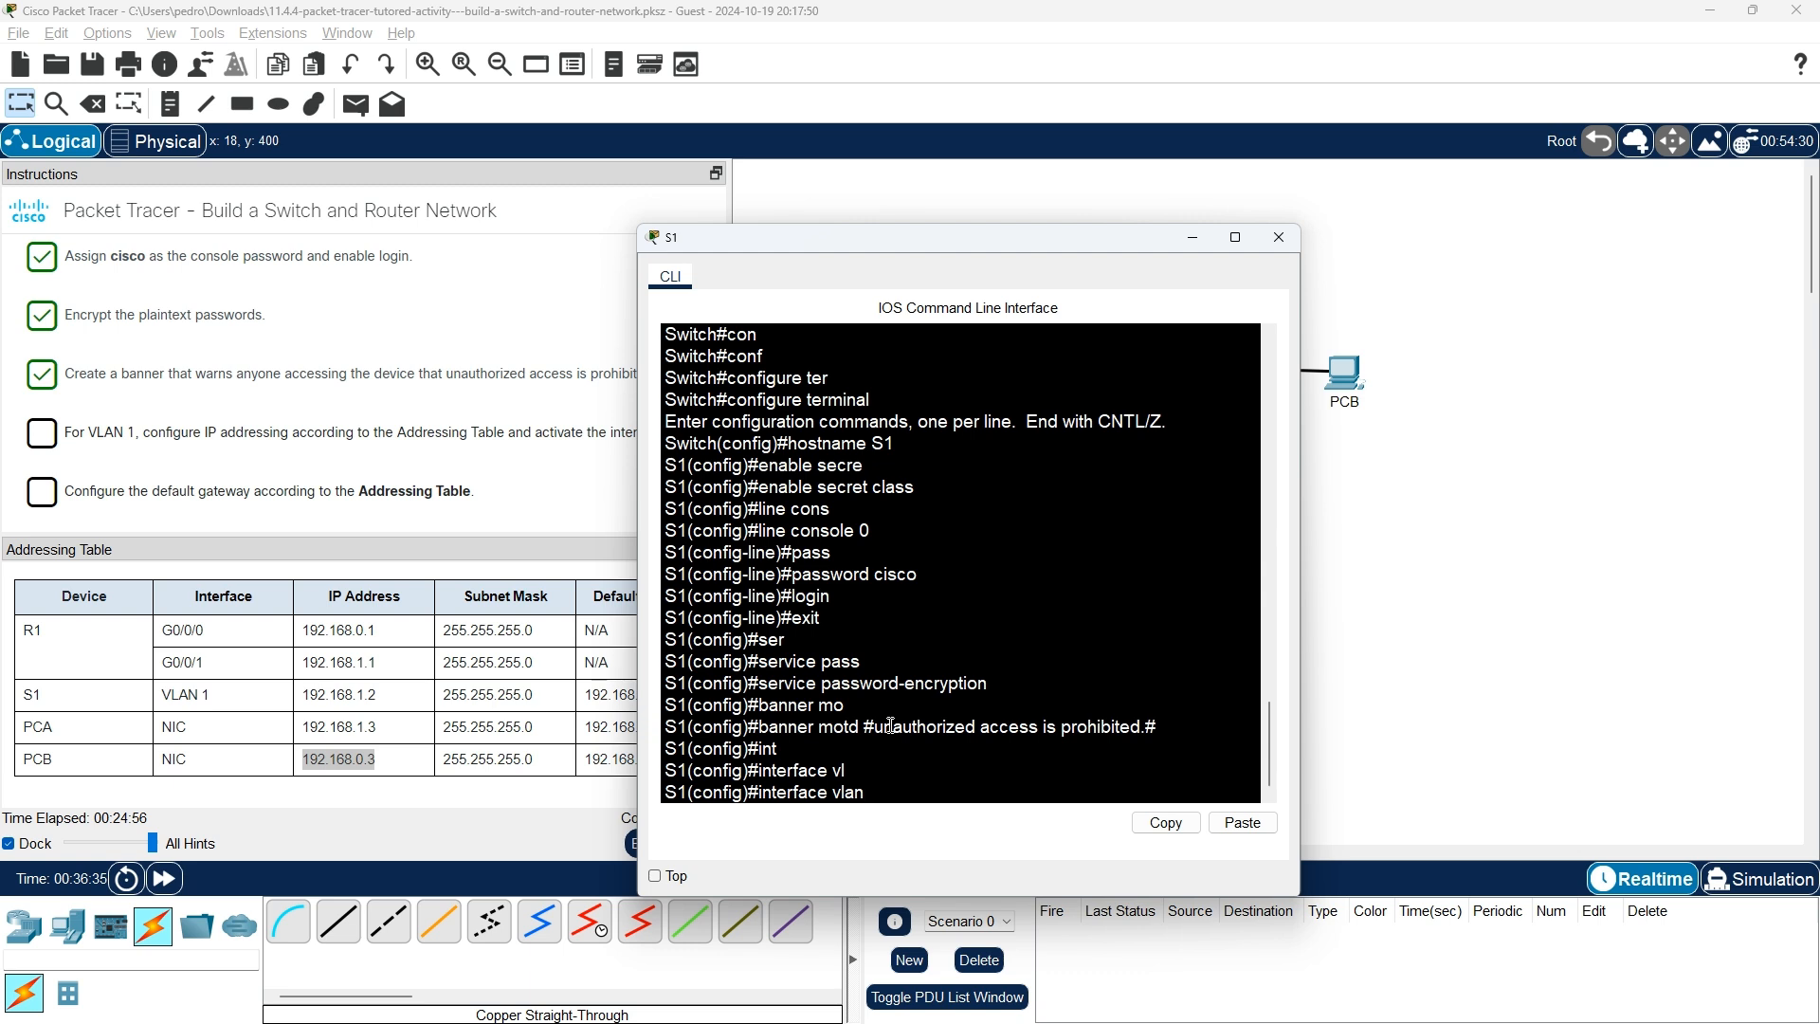
text(1)
key(Return)
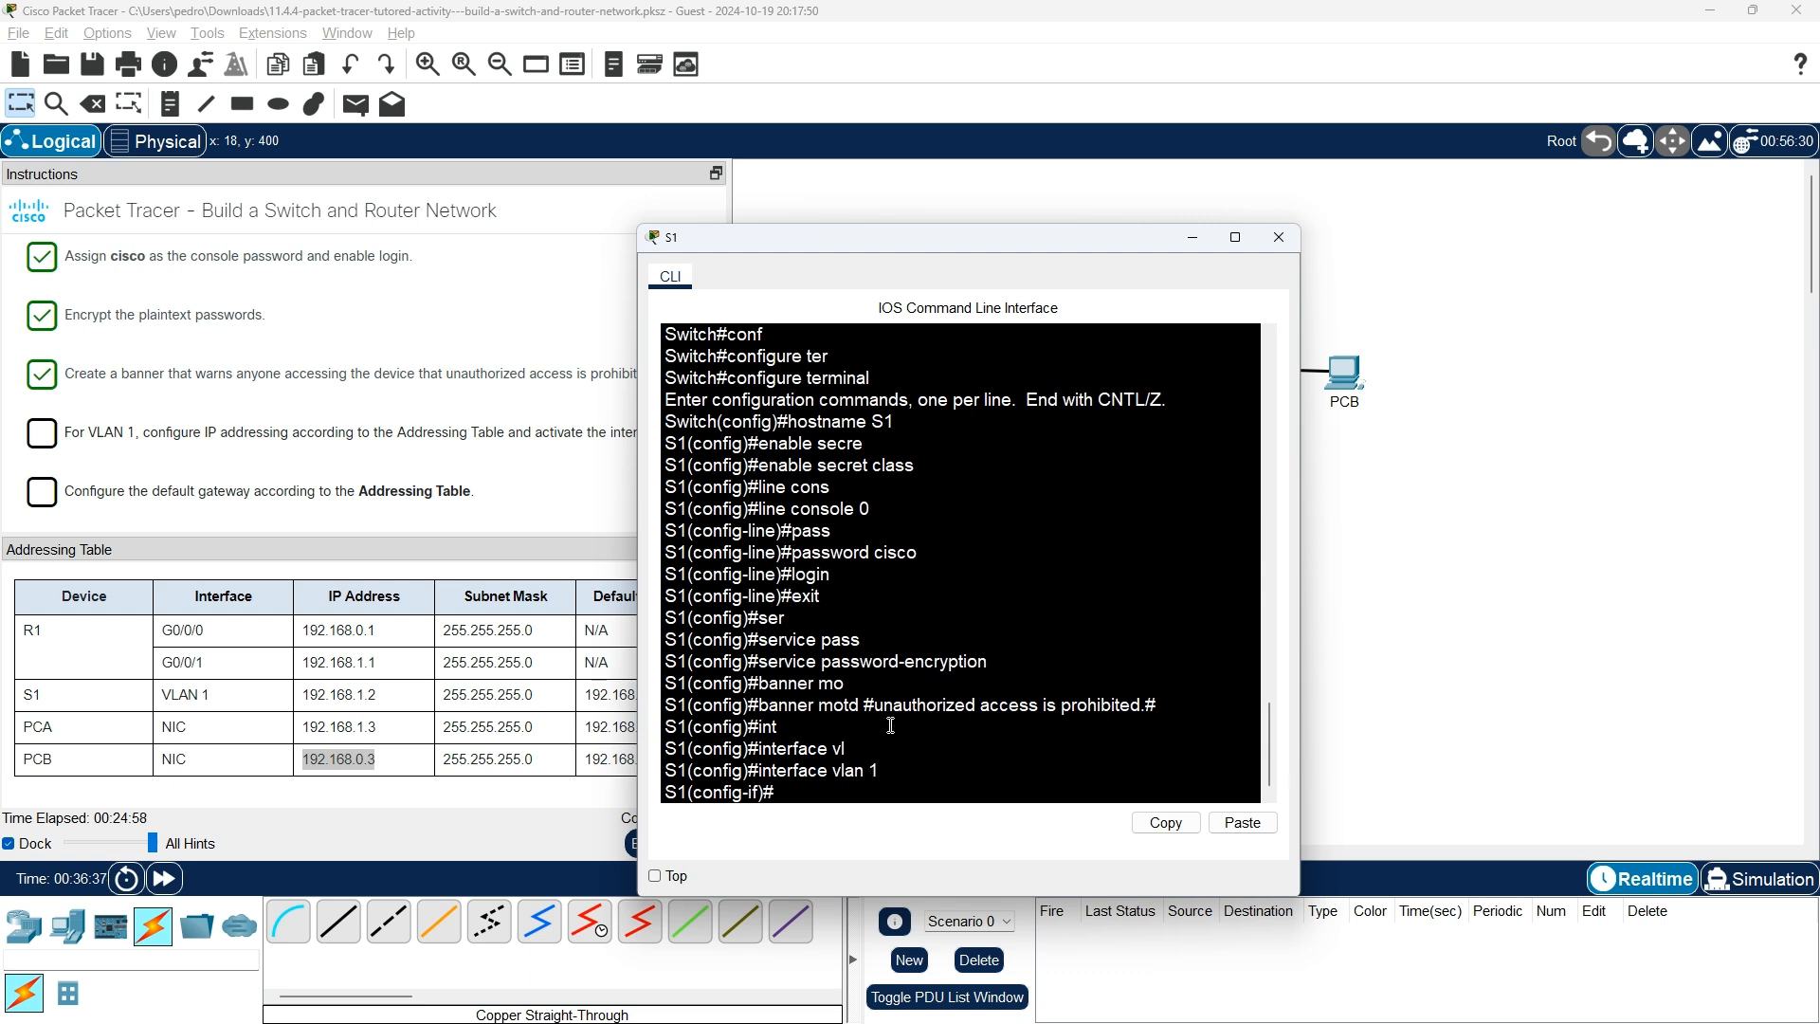
text(ip address)
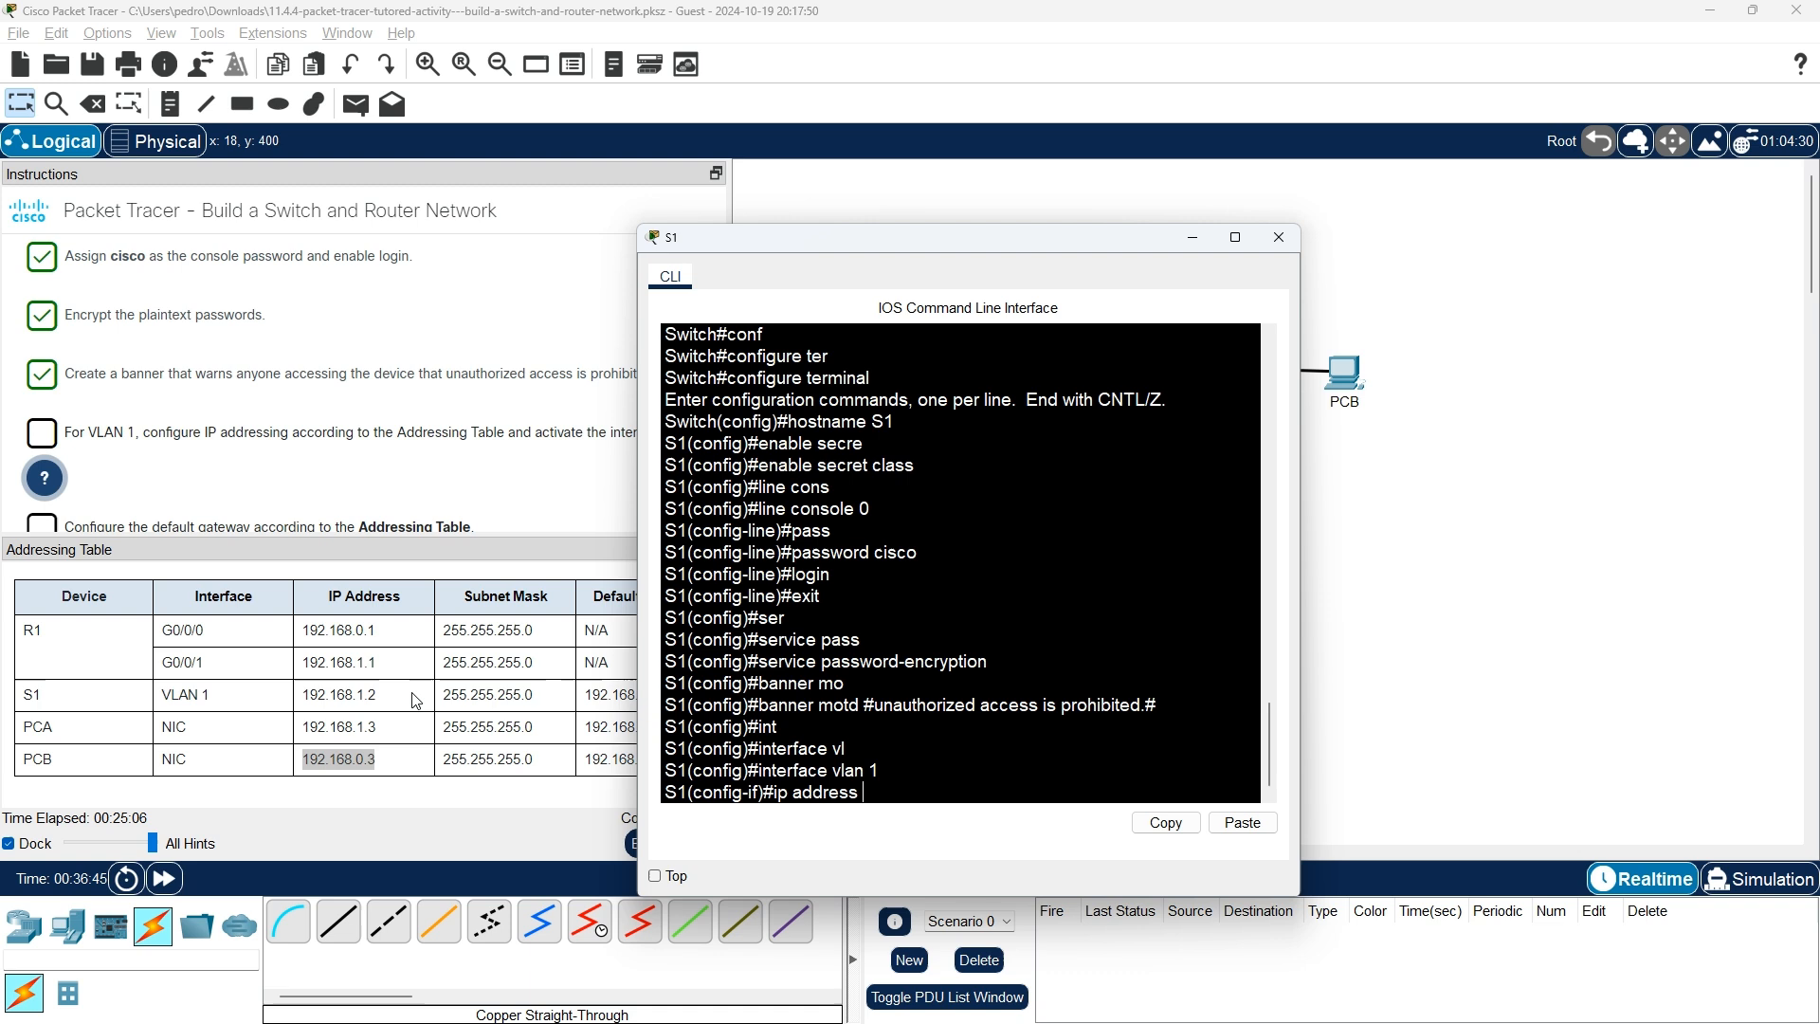
text( 192.168.1.2)
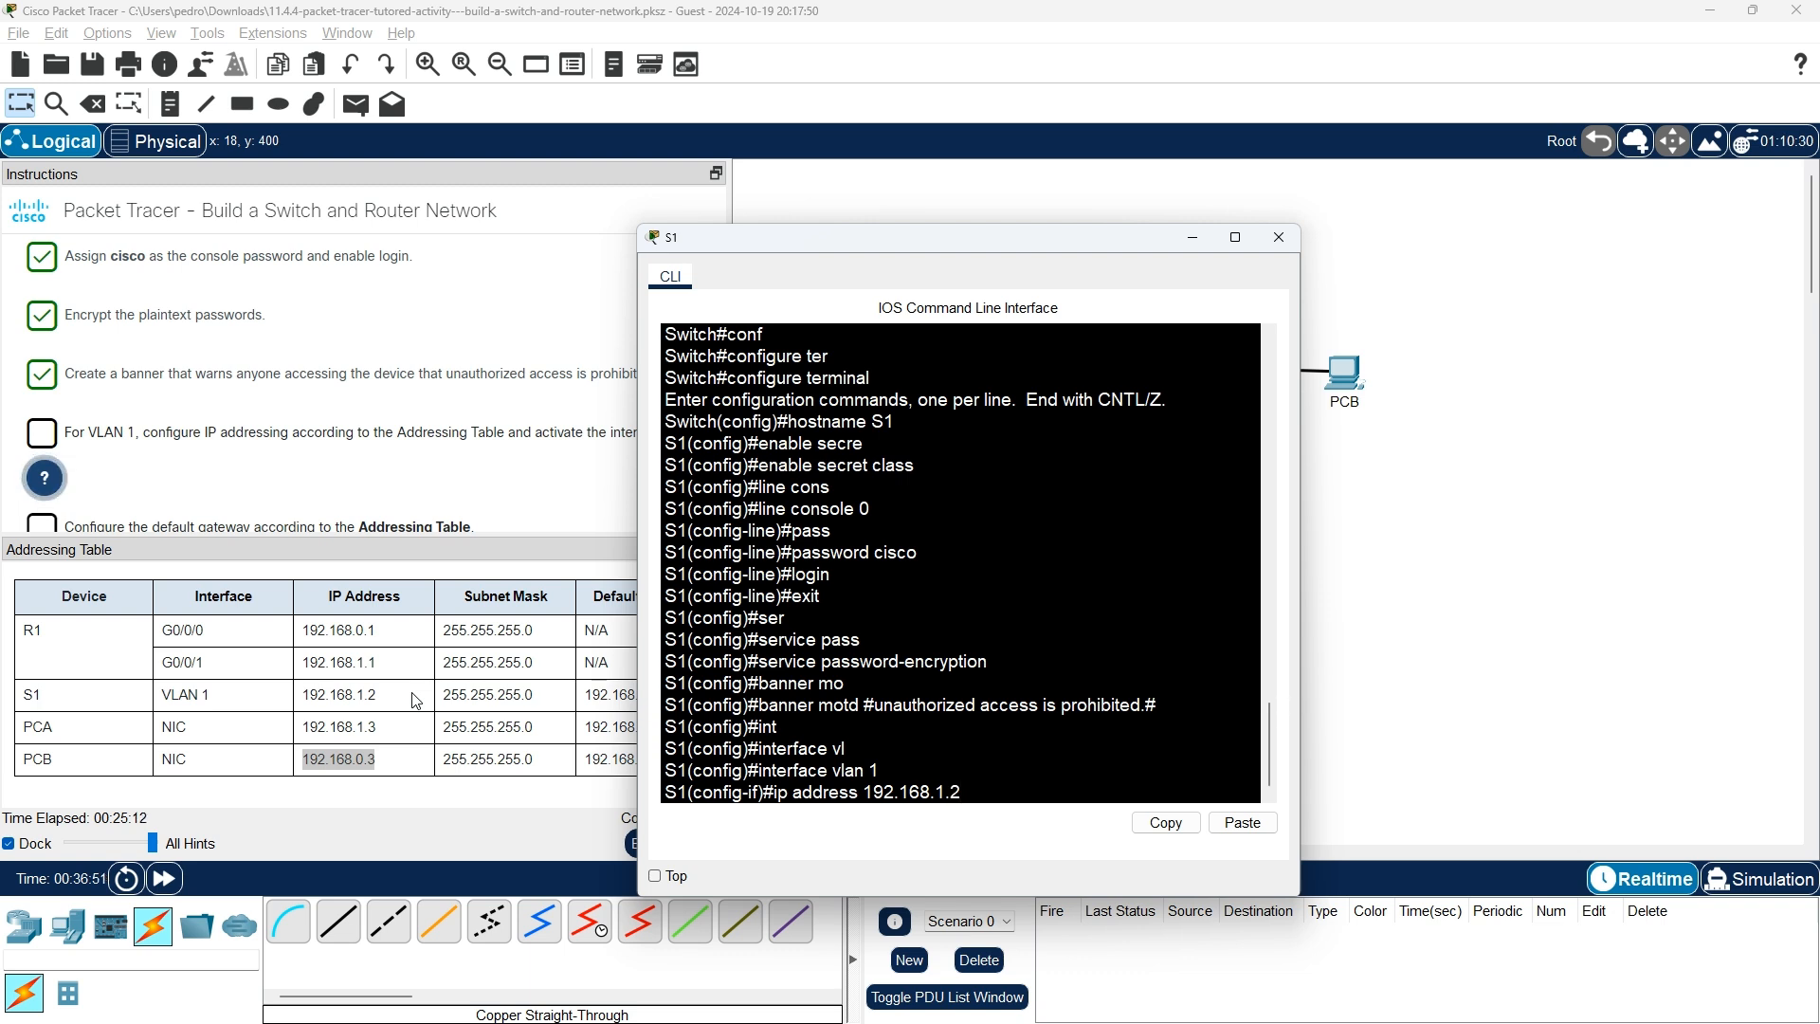
text( 255.255.255.2)
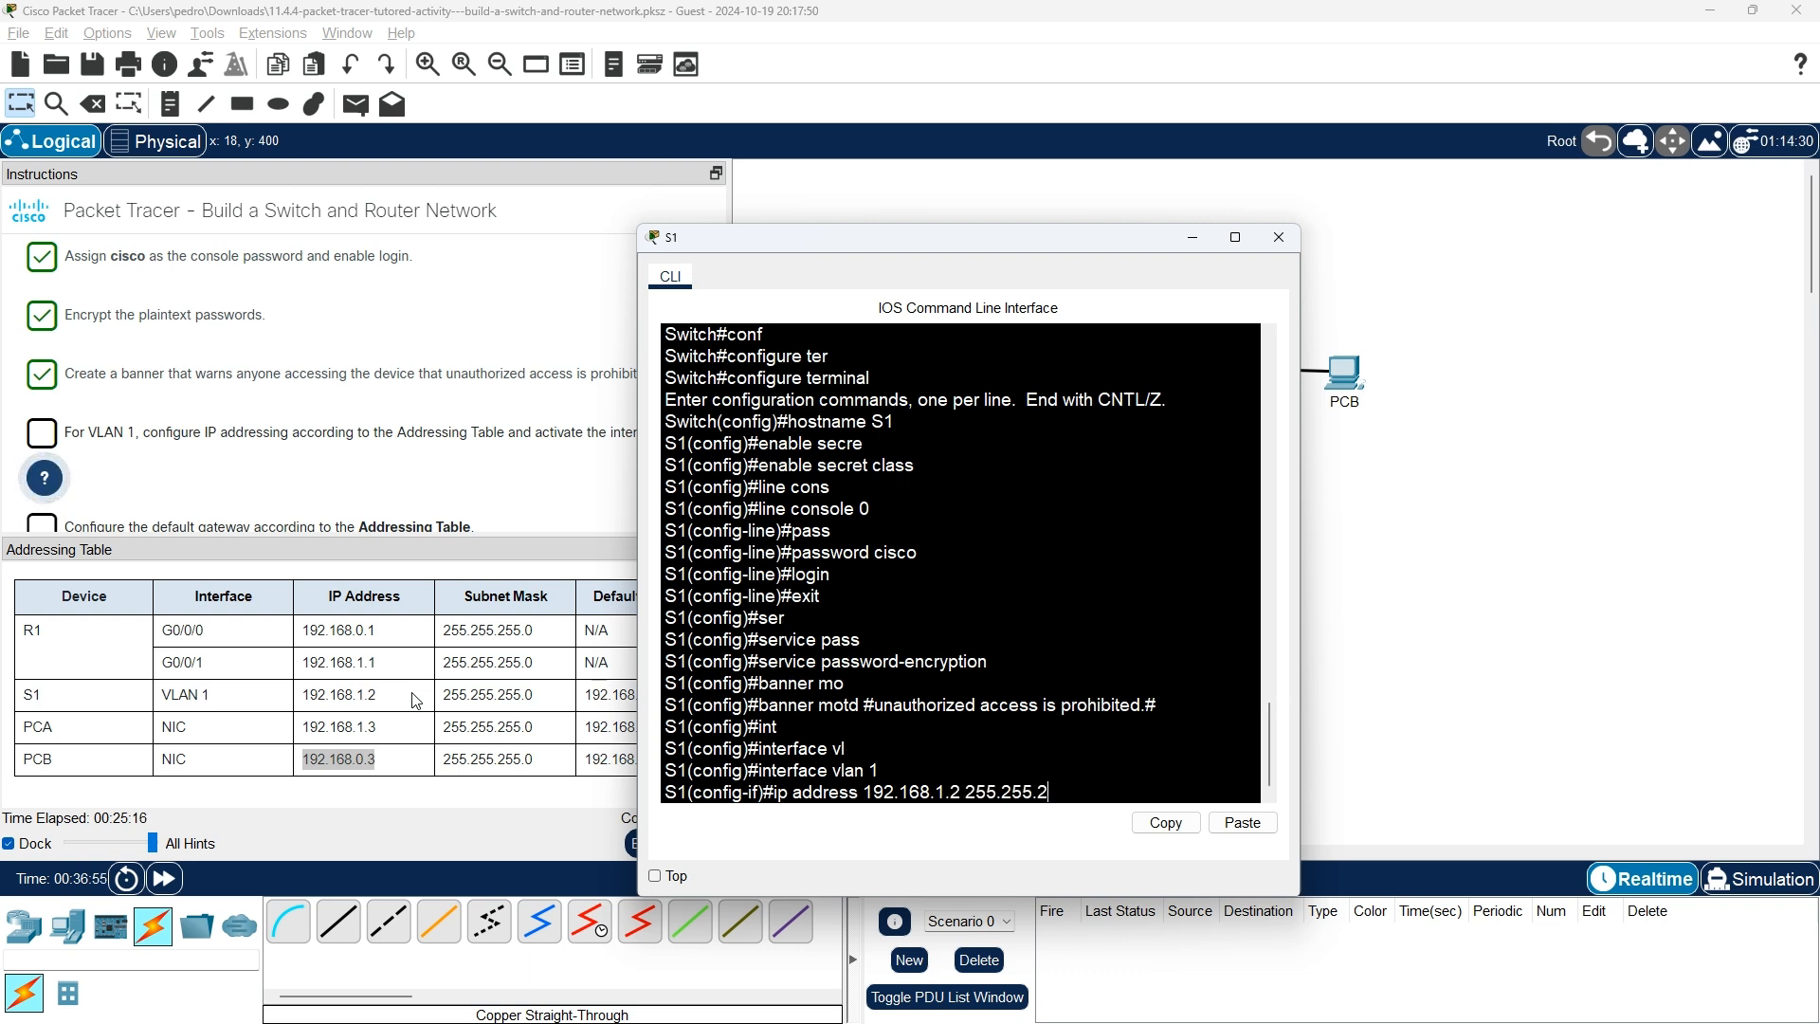
key(BackSpace)
text(0)
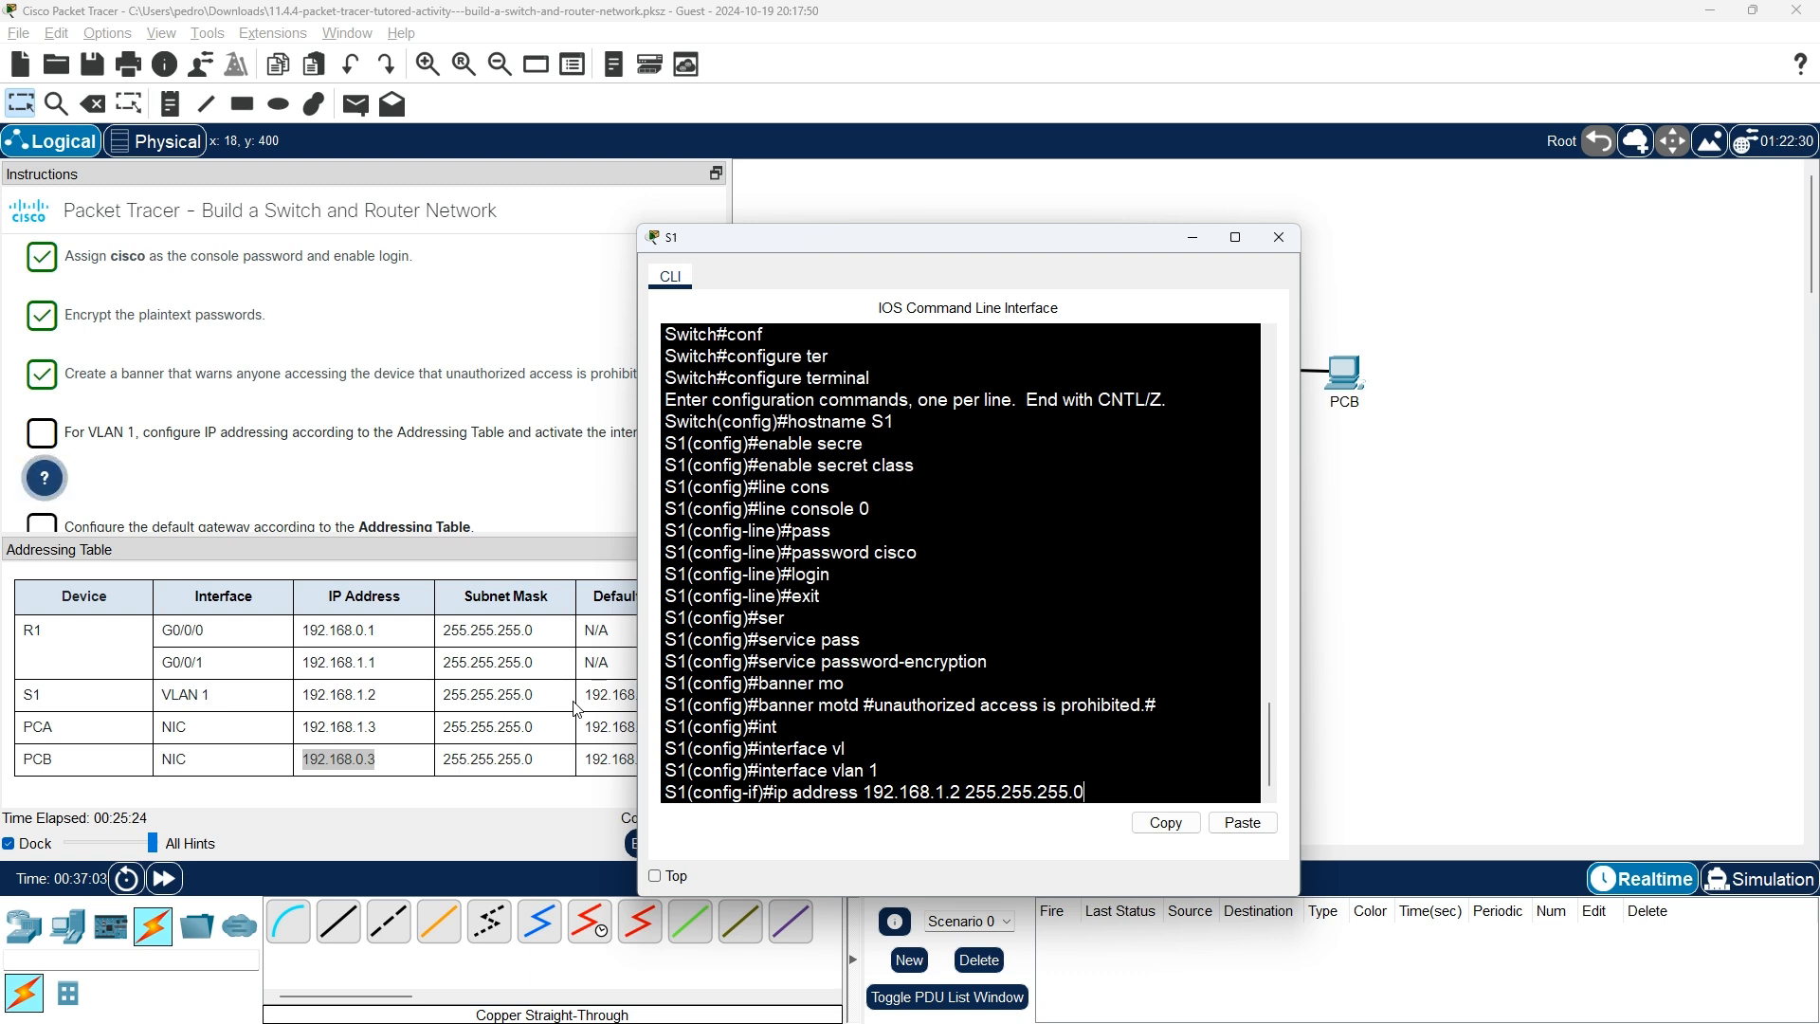
key(Return)
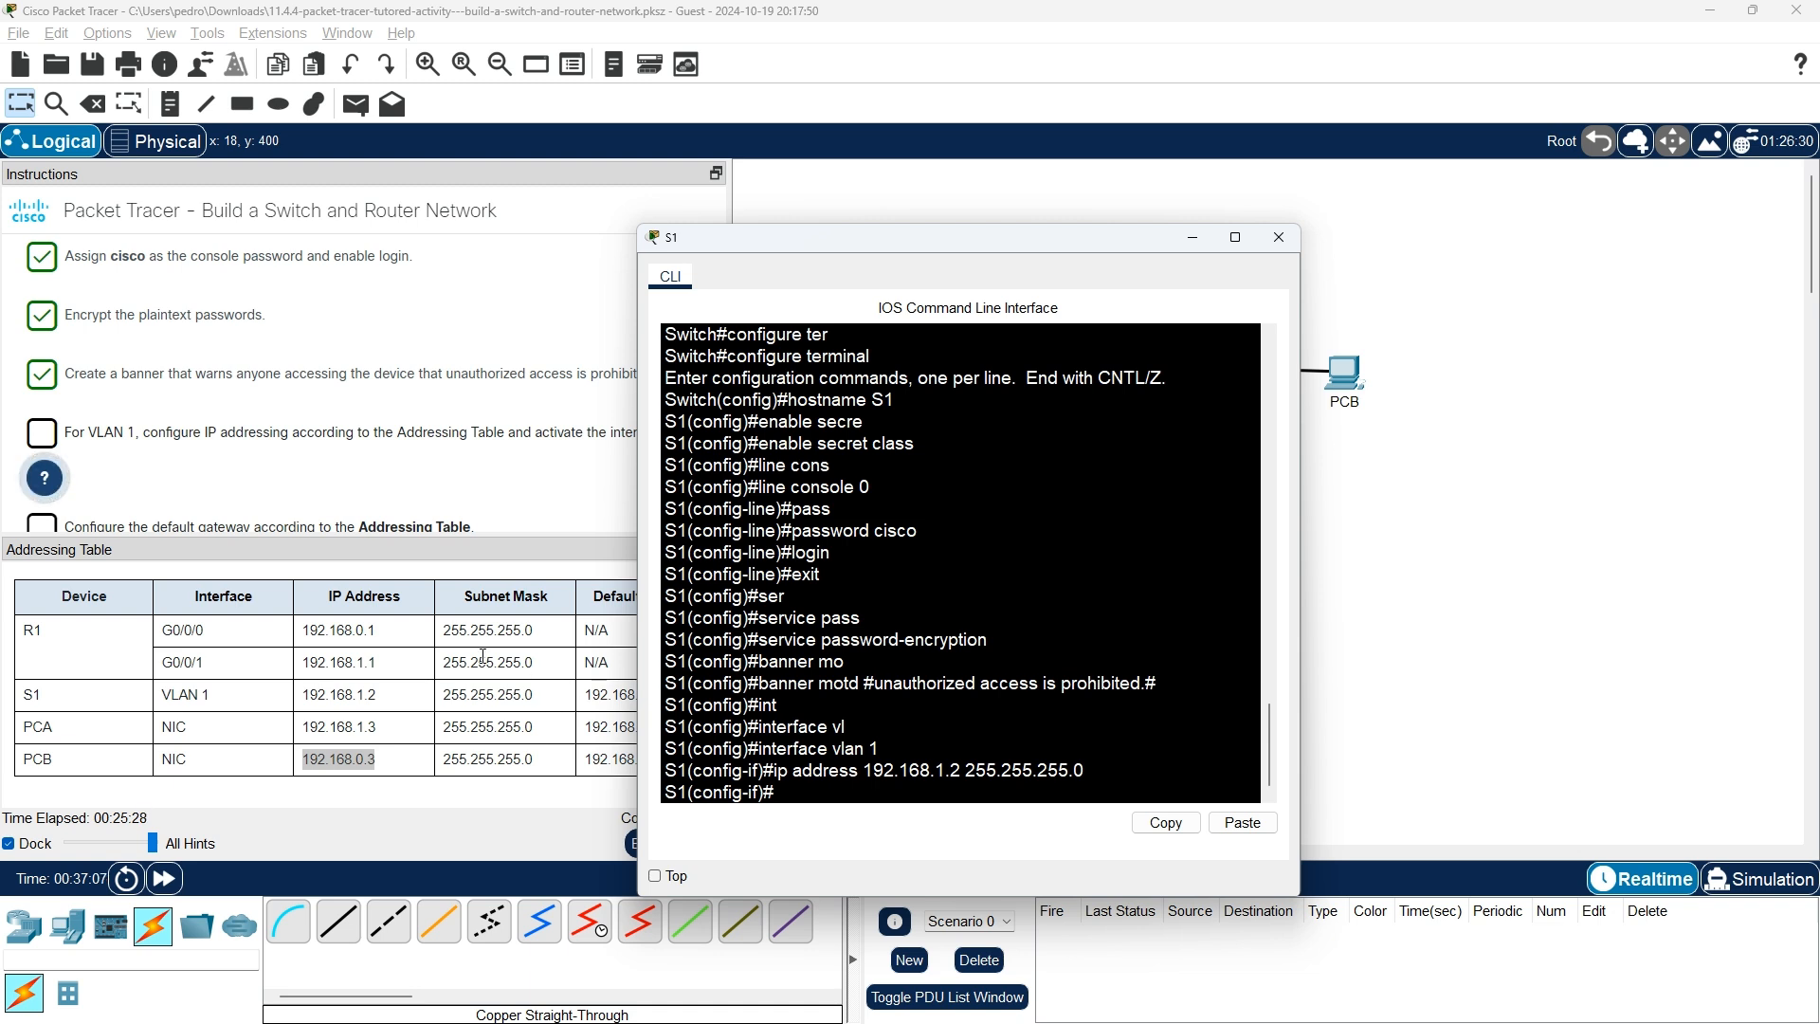
Bring S1's VLAN 1 interface up with no shutdown.
text(nor)
text( s)
key(Tab)
text(hur)
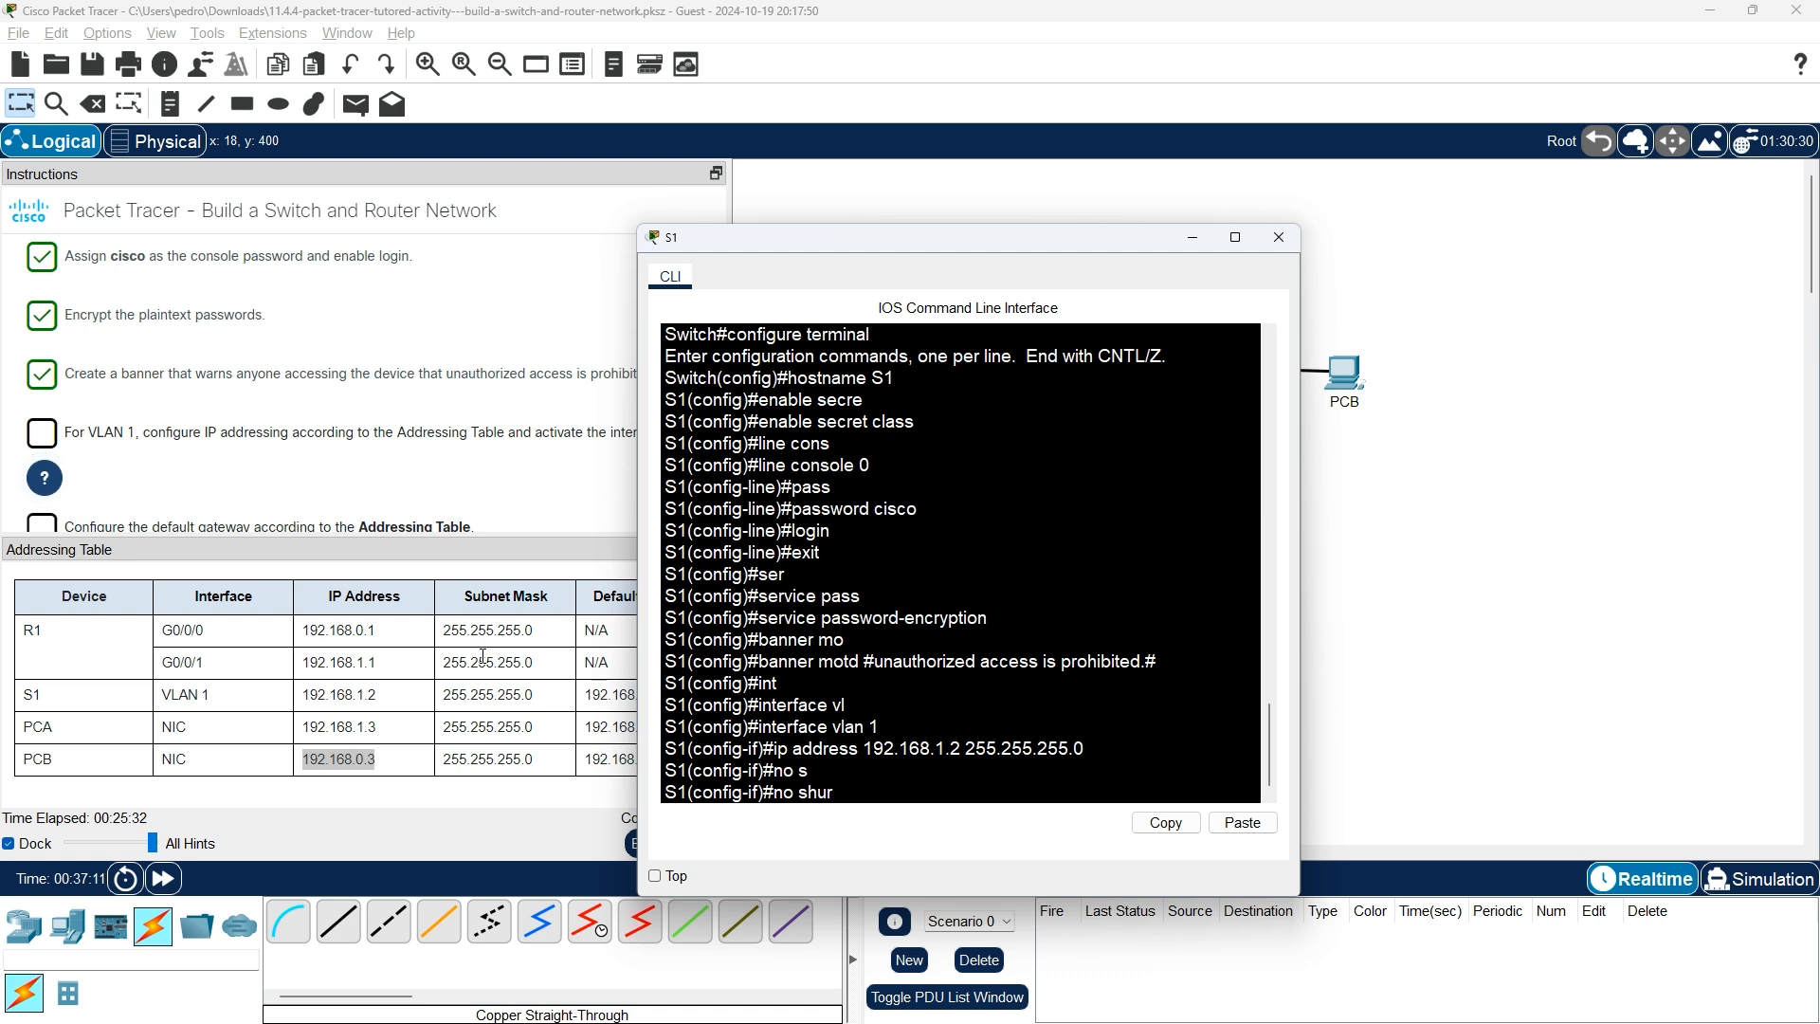
key(Tab)
key(BackSpace)
key(Tab)
key(Return)
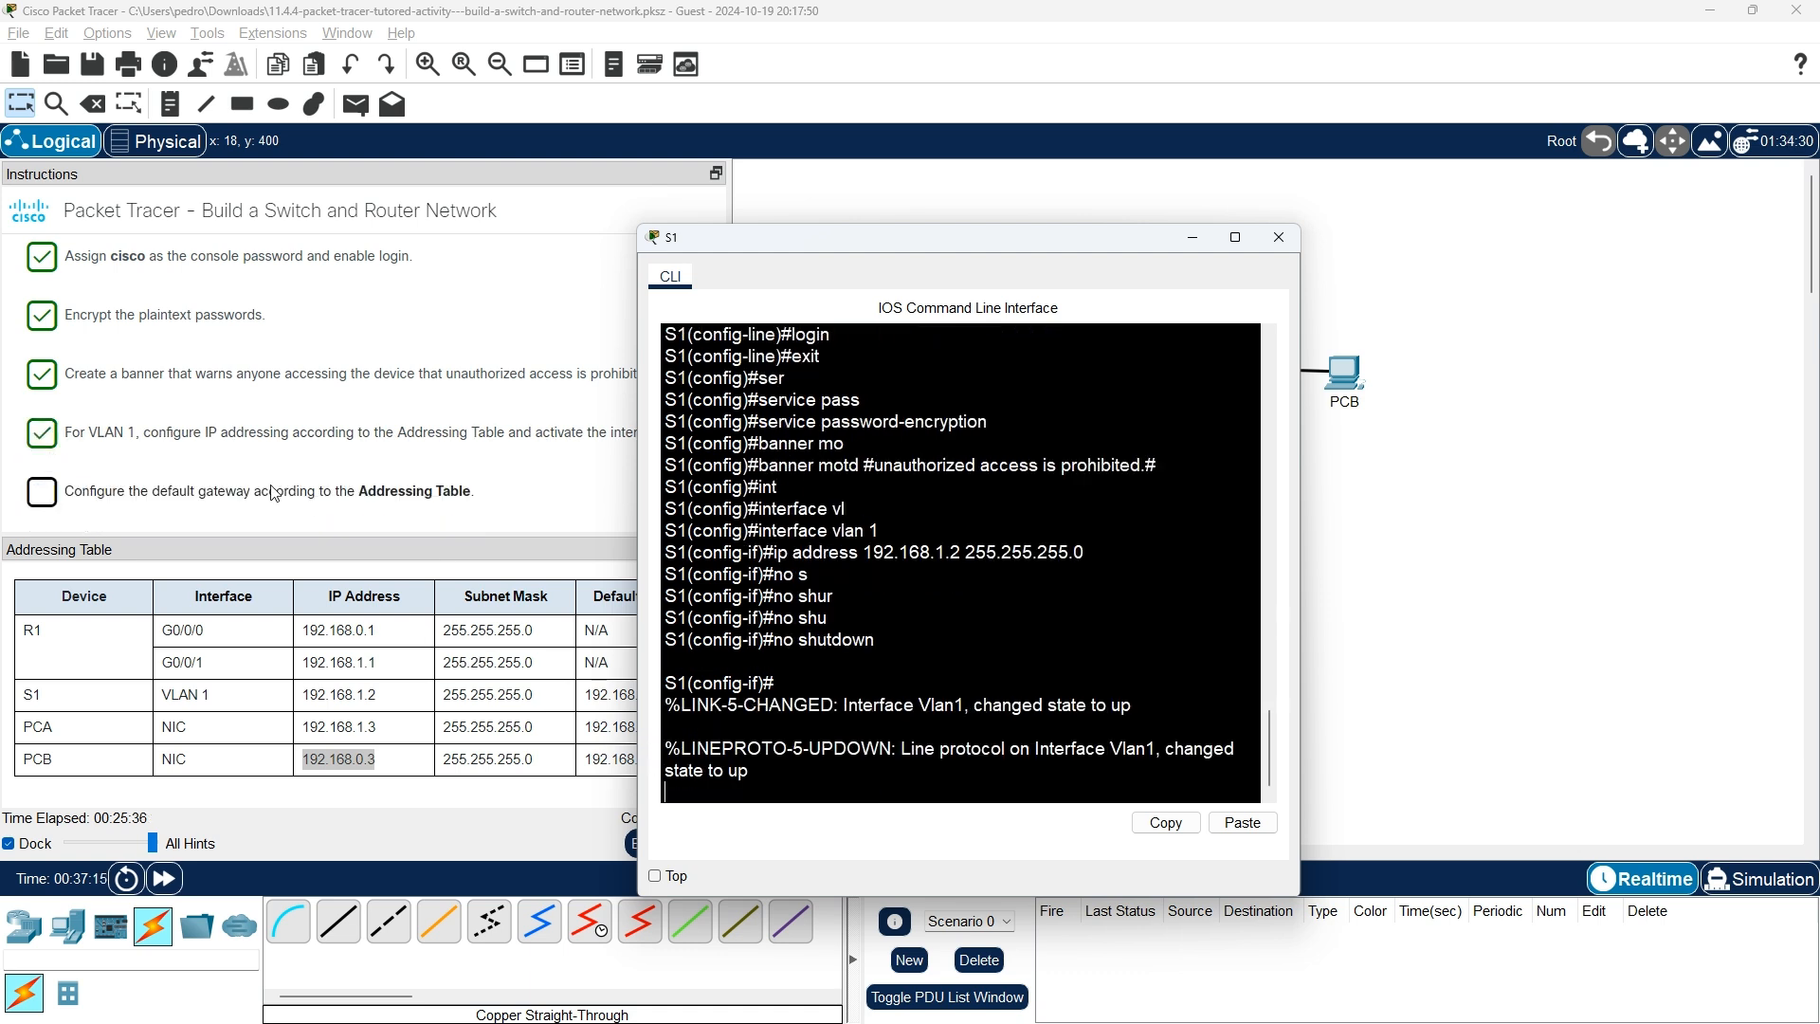
scroll(139, 526, down, 1)
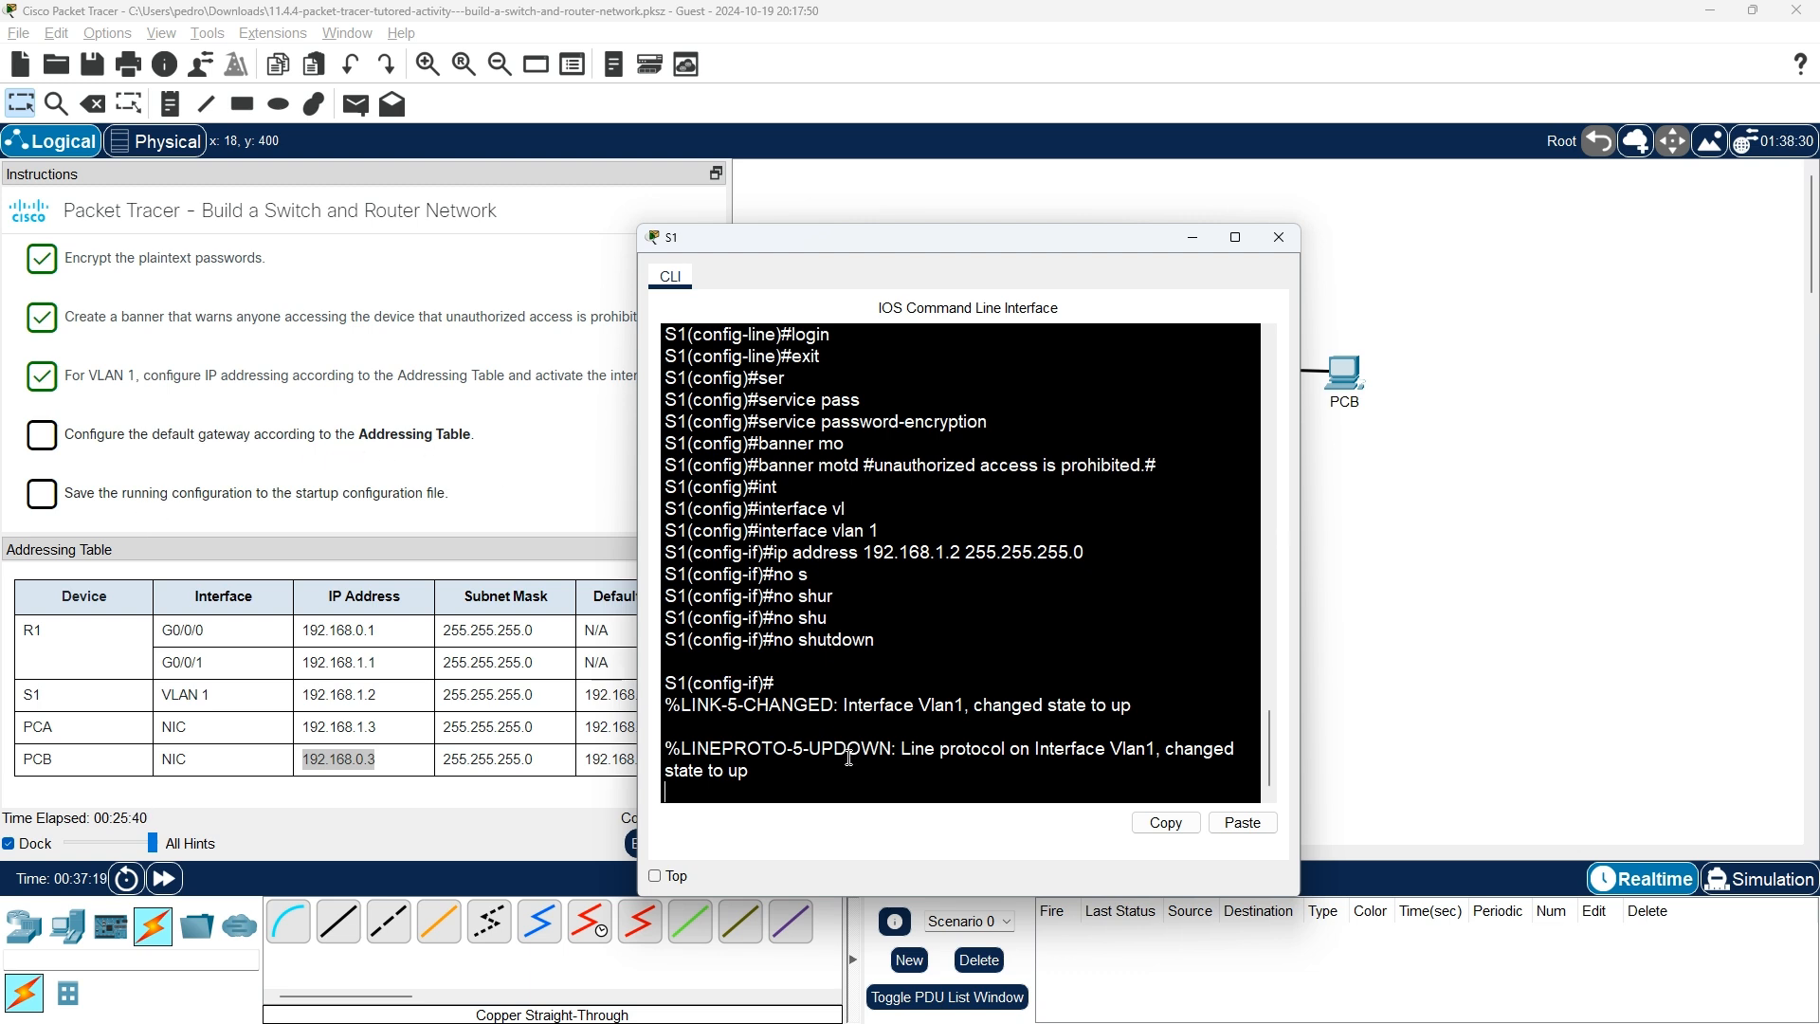
key(Return)
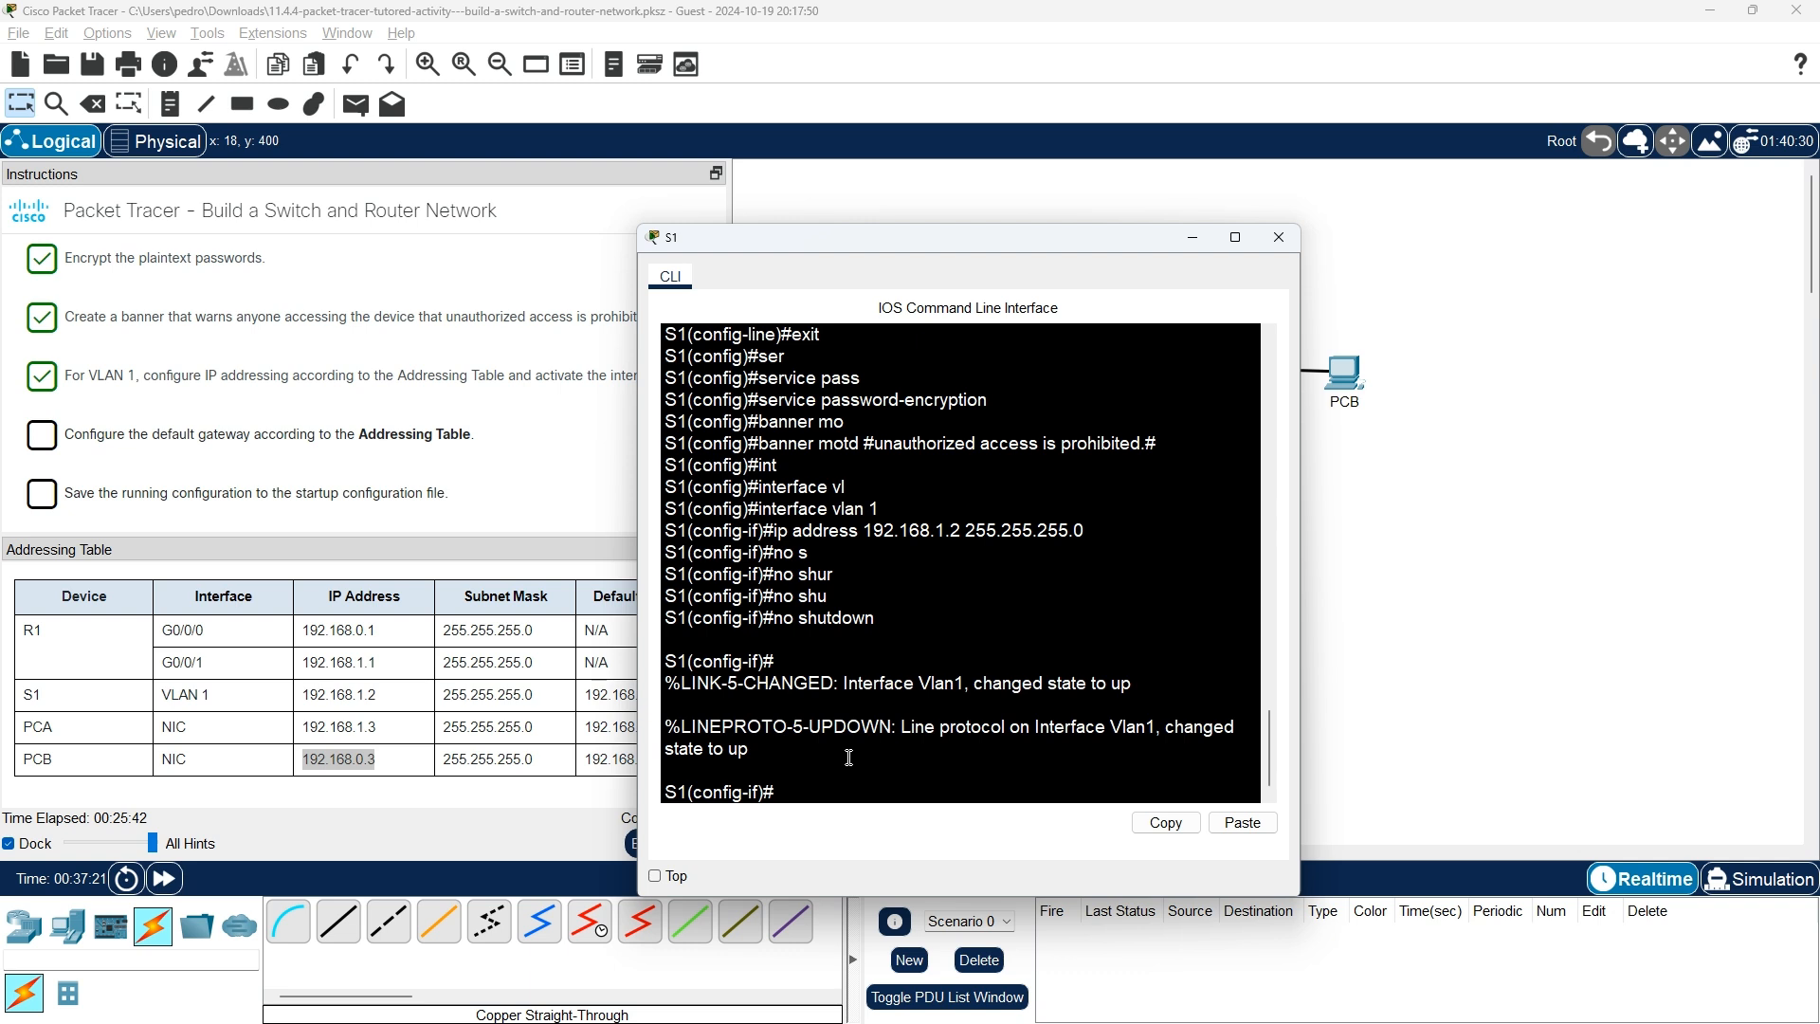
Try completing 'default' at the S1(config-if)# prompt, then list the available interface commands with ?
text(de)
key(Tab)
key(BackSpace)
key(BackSpace)
key(BackSpace)
key(BackSpace)
key(BackSpace)
key(BackSpace)
key(BackSpace)
key(BackSpace)
key(BackSpace)
key(BackSpace)
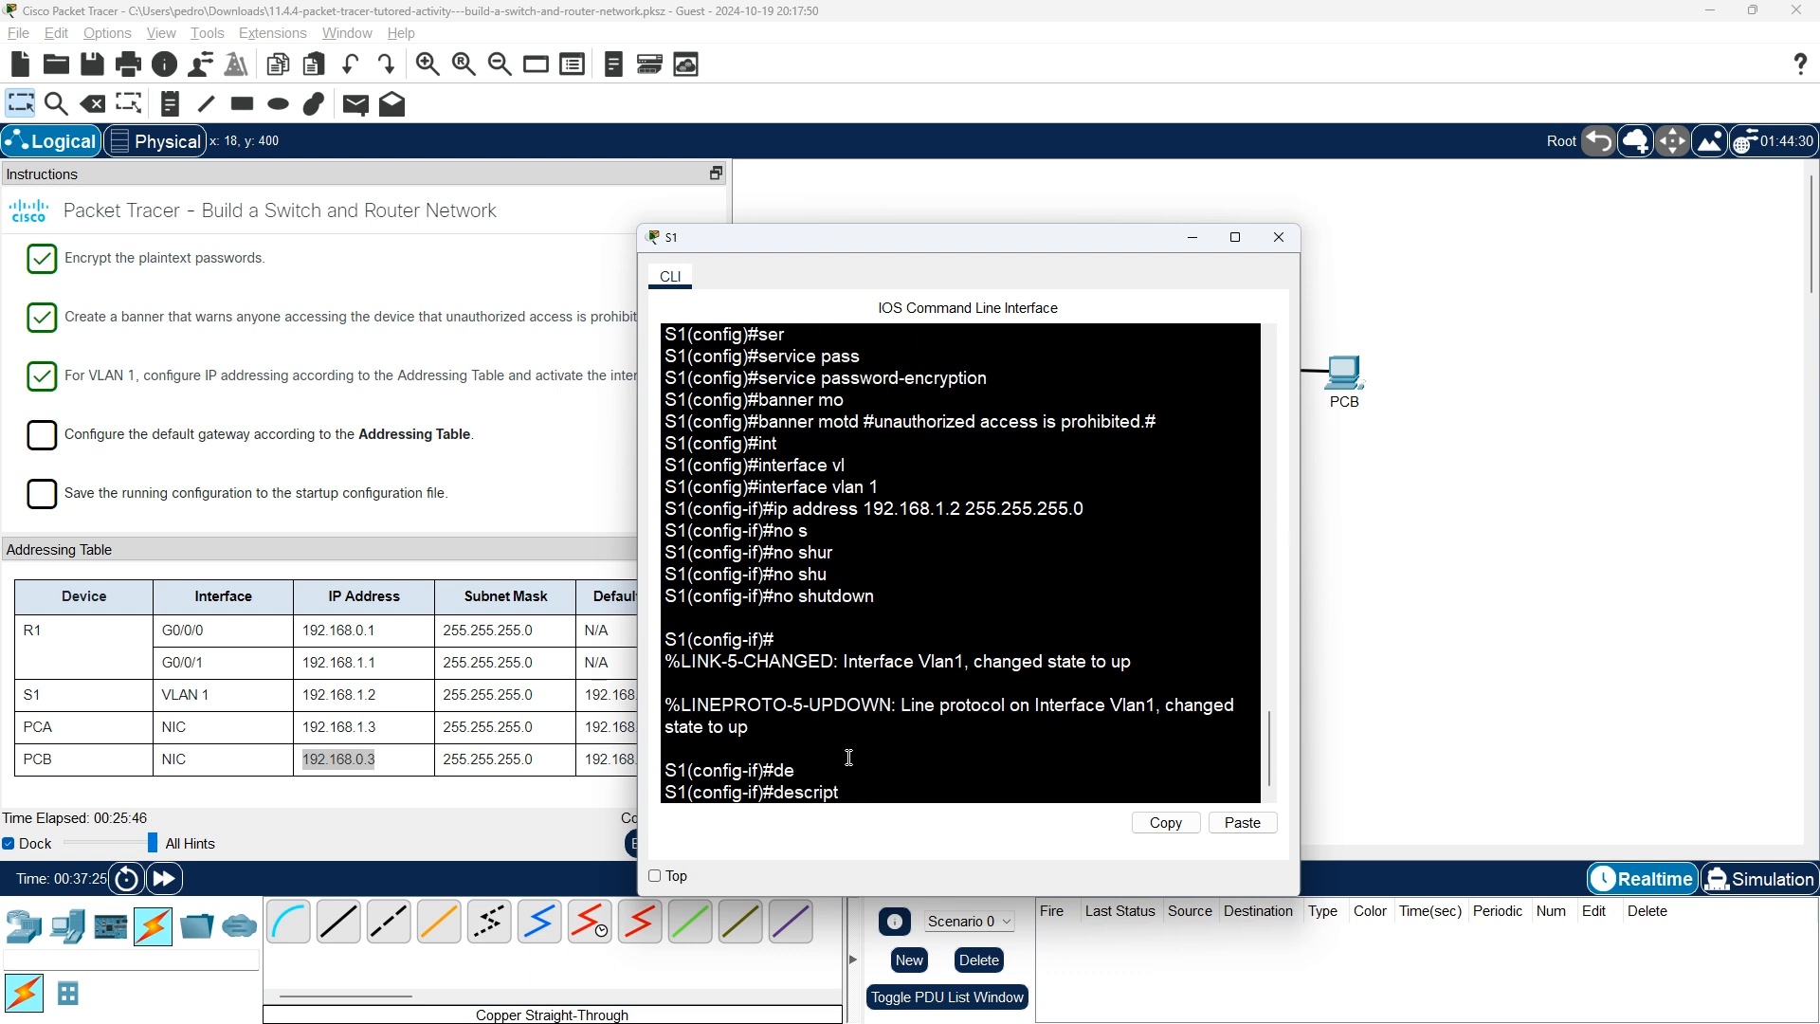
text(fa)
key(Tab)
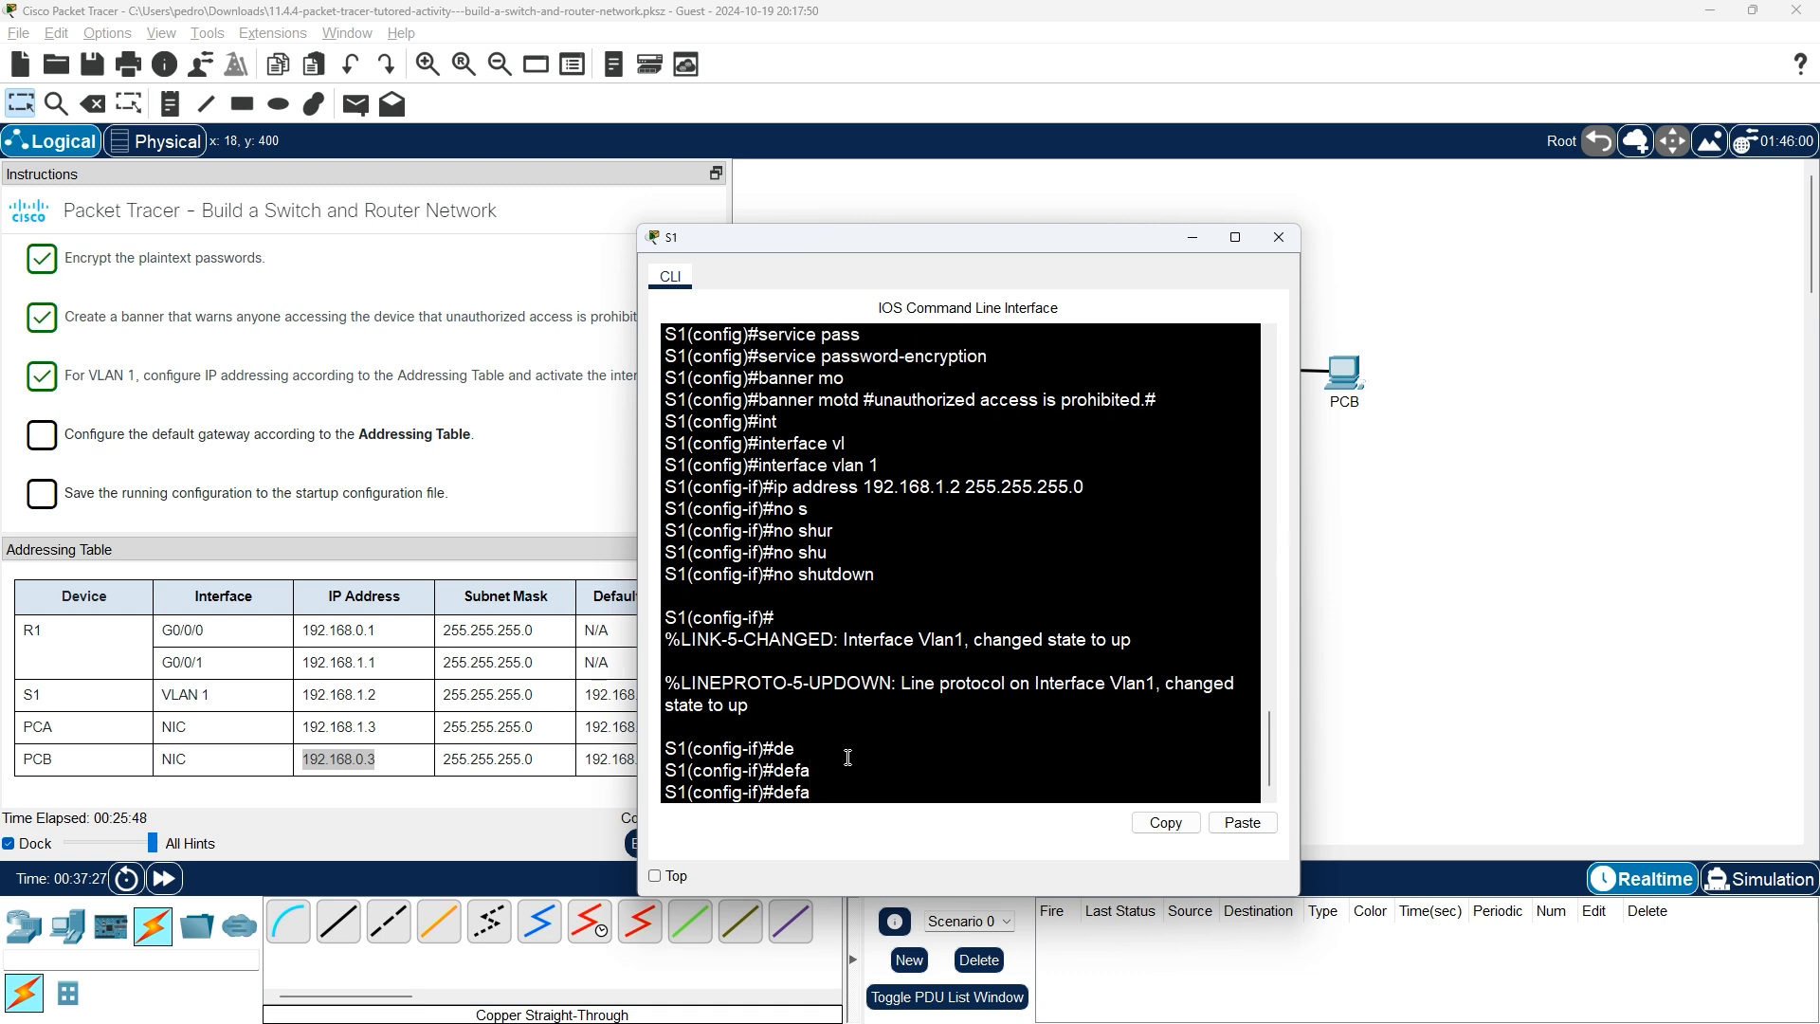
text(ul)
key(Tab)
key(BackSpace)
key(BackSpace)
key(BackSpace)
key(BackSpace)
key(BackSpace)
key(BackSpace)
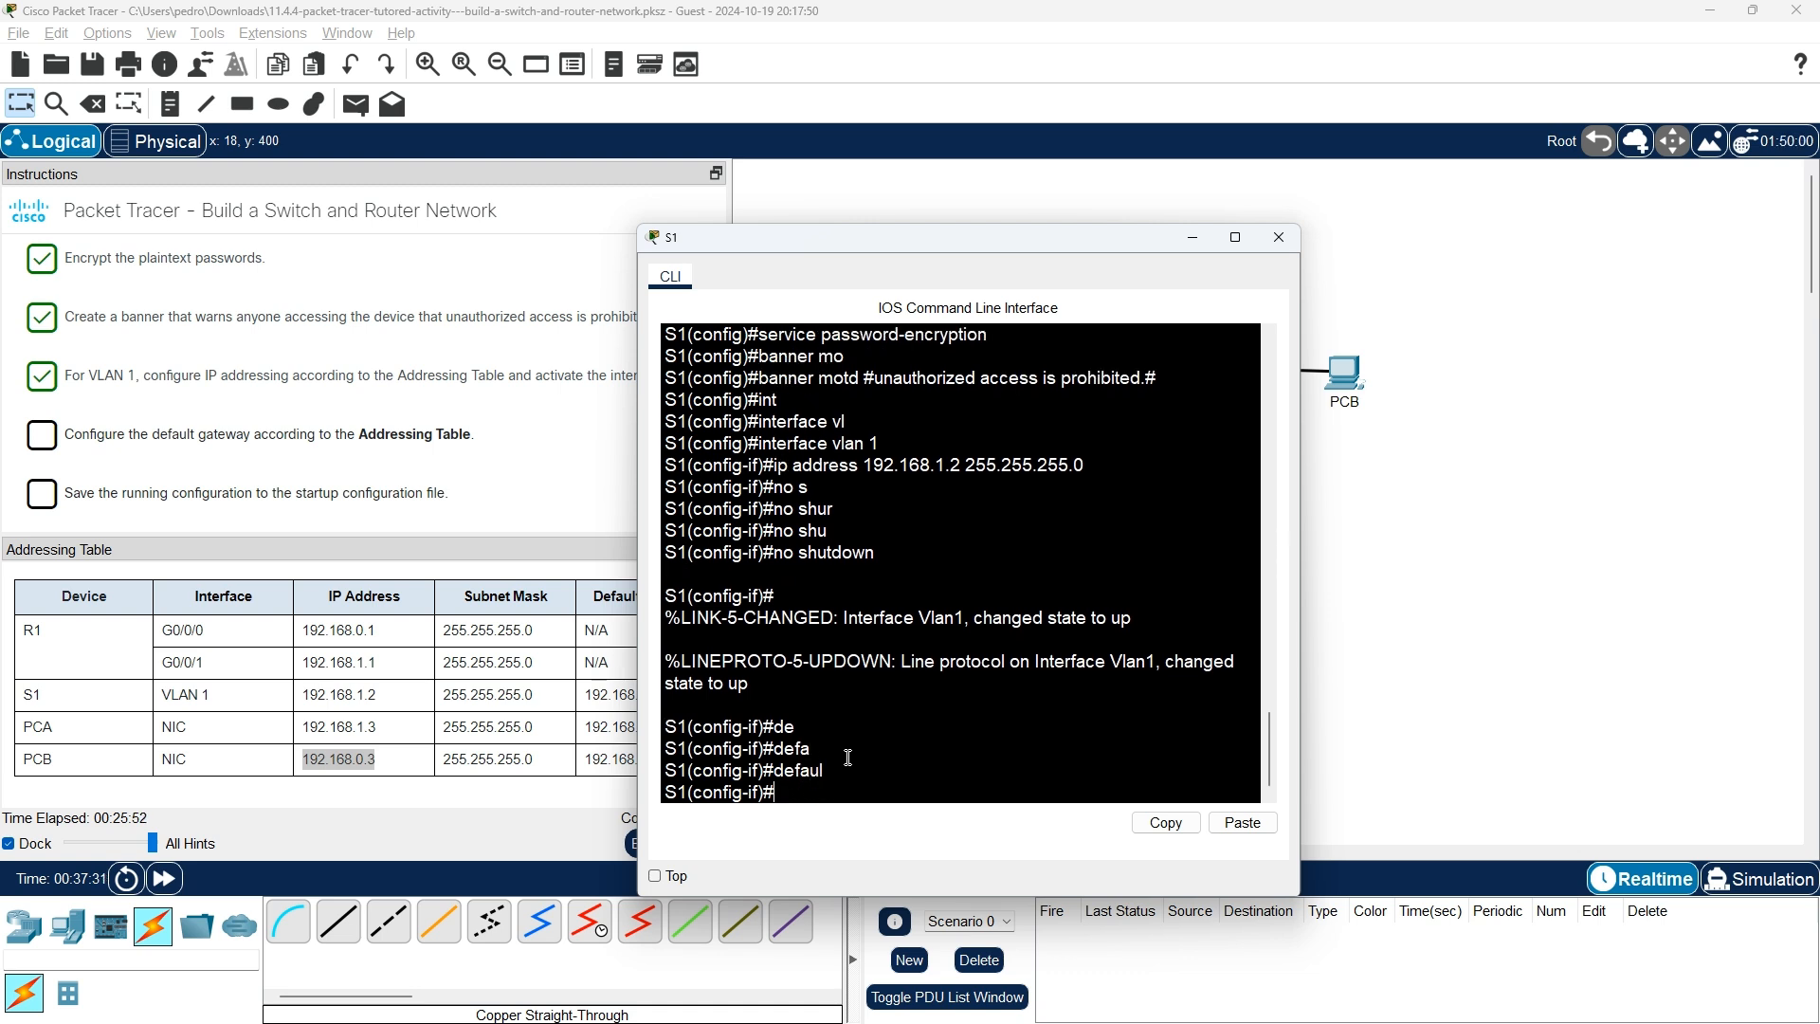
text(?)
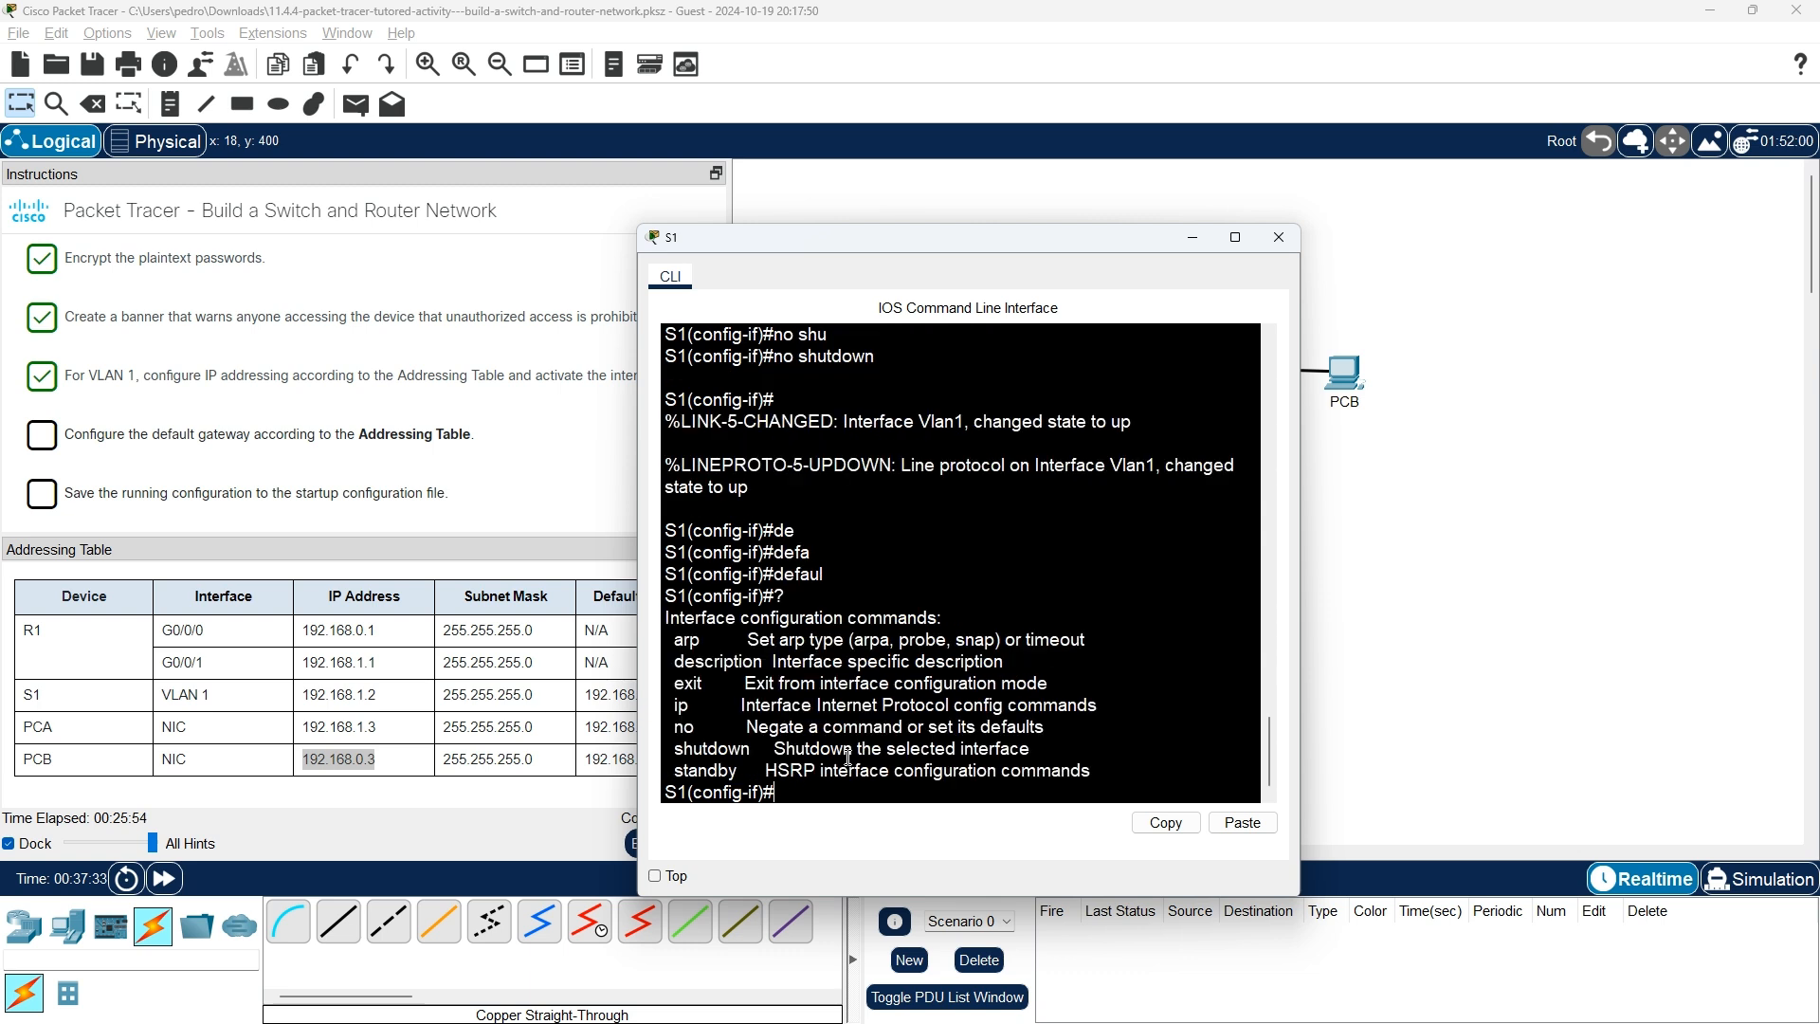
key(Return)
key(Return)
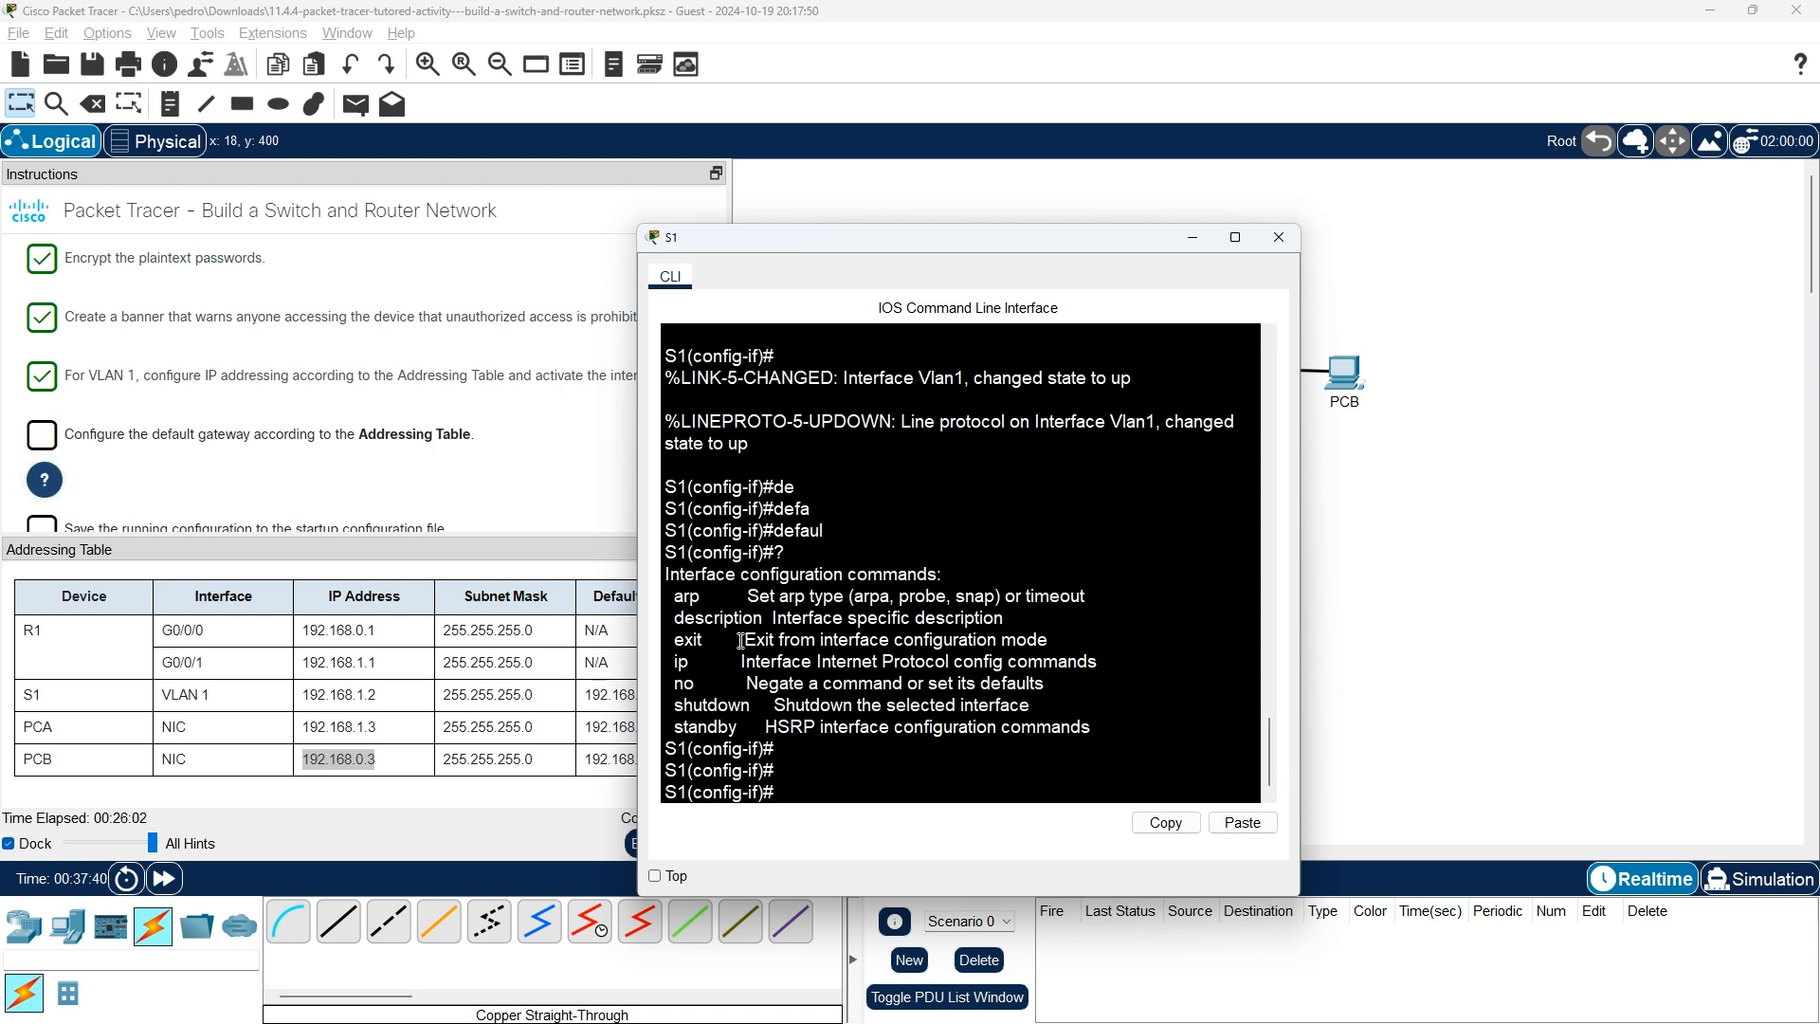
Exit to S1(config)# and check the options of the default command with ?
text(exit)
key(Return)
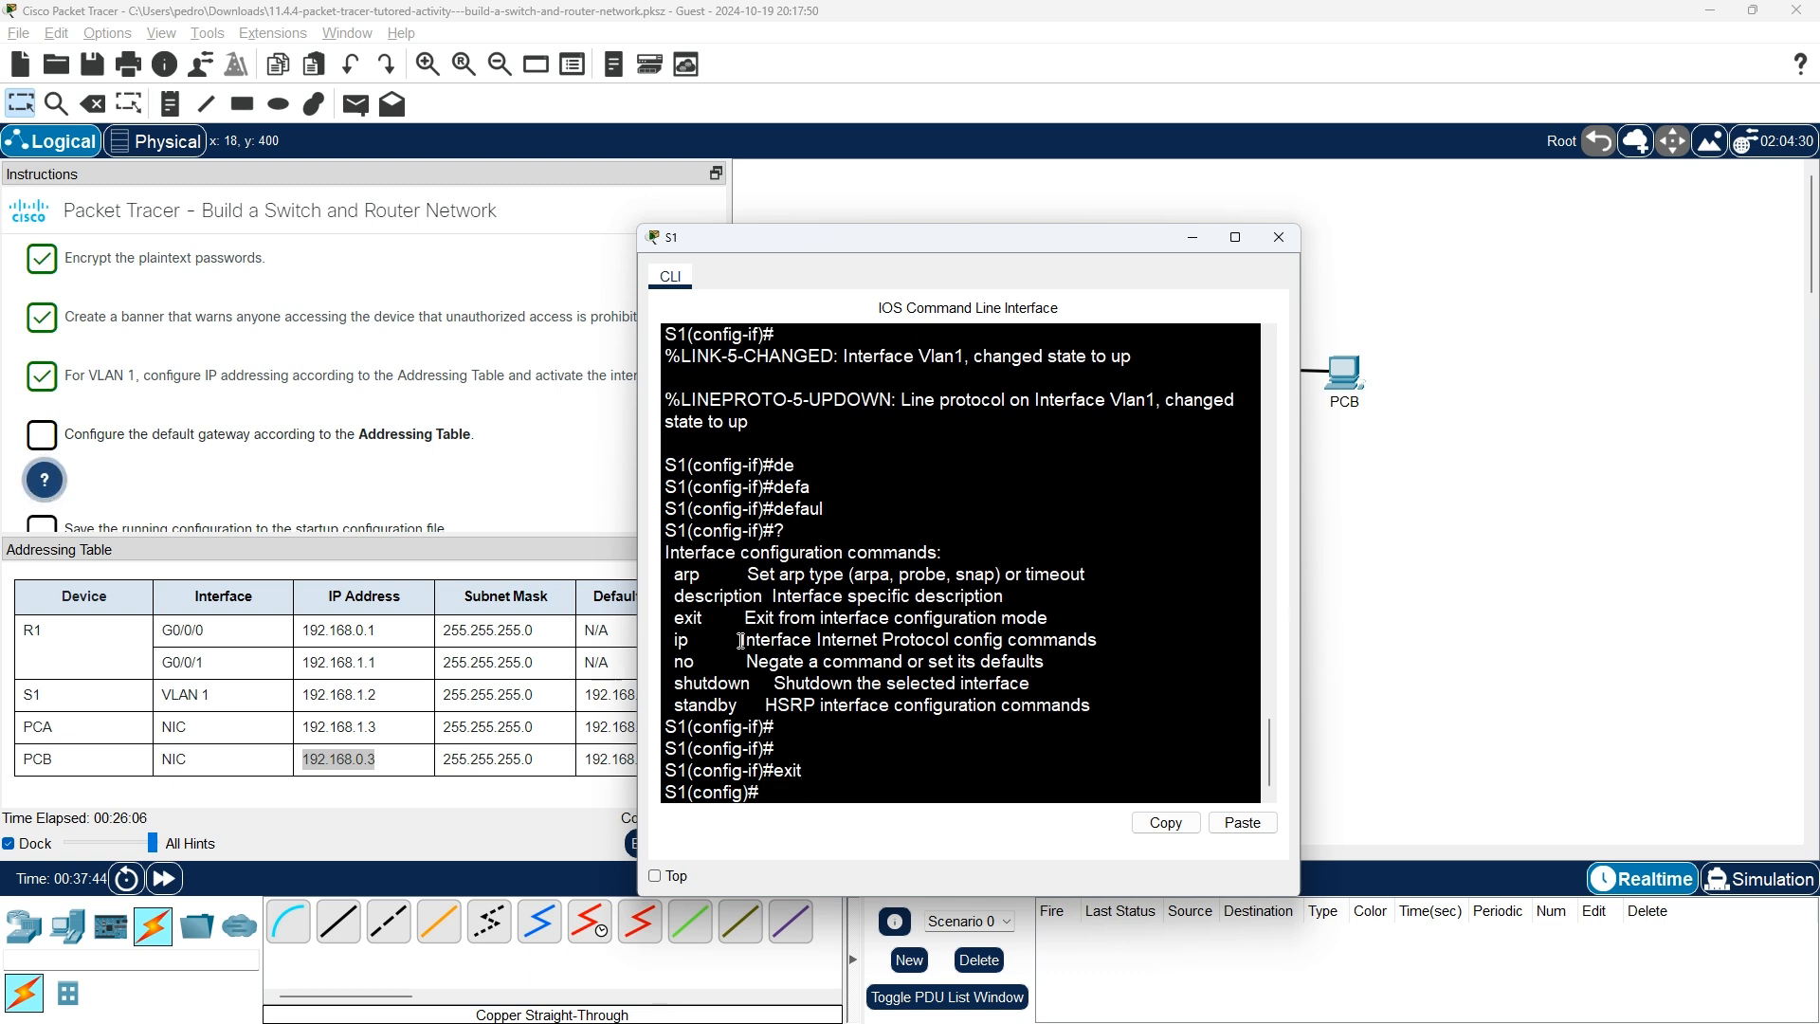
text(defa)
key(Tab)
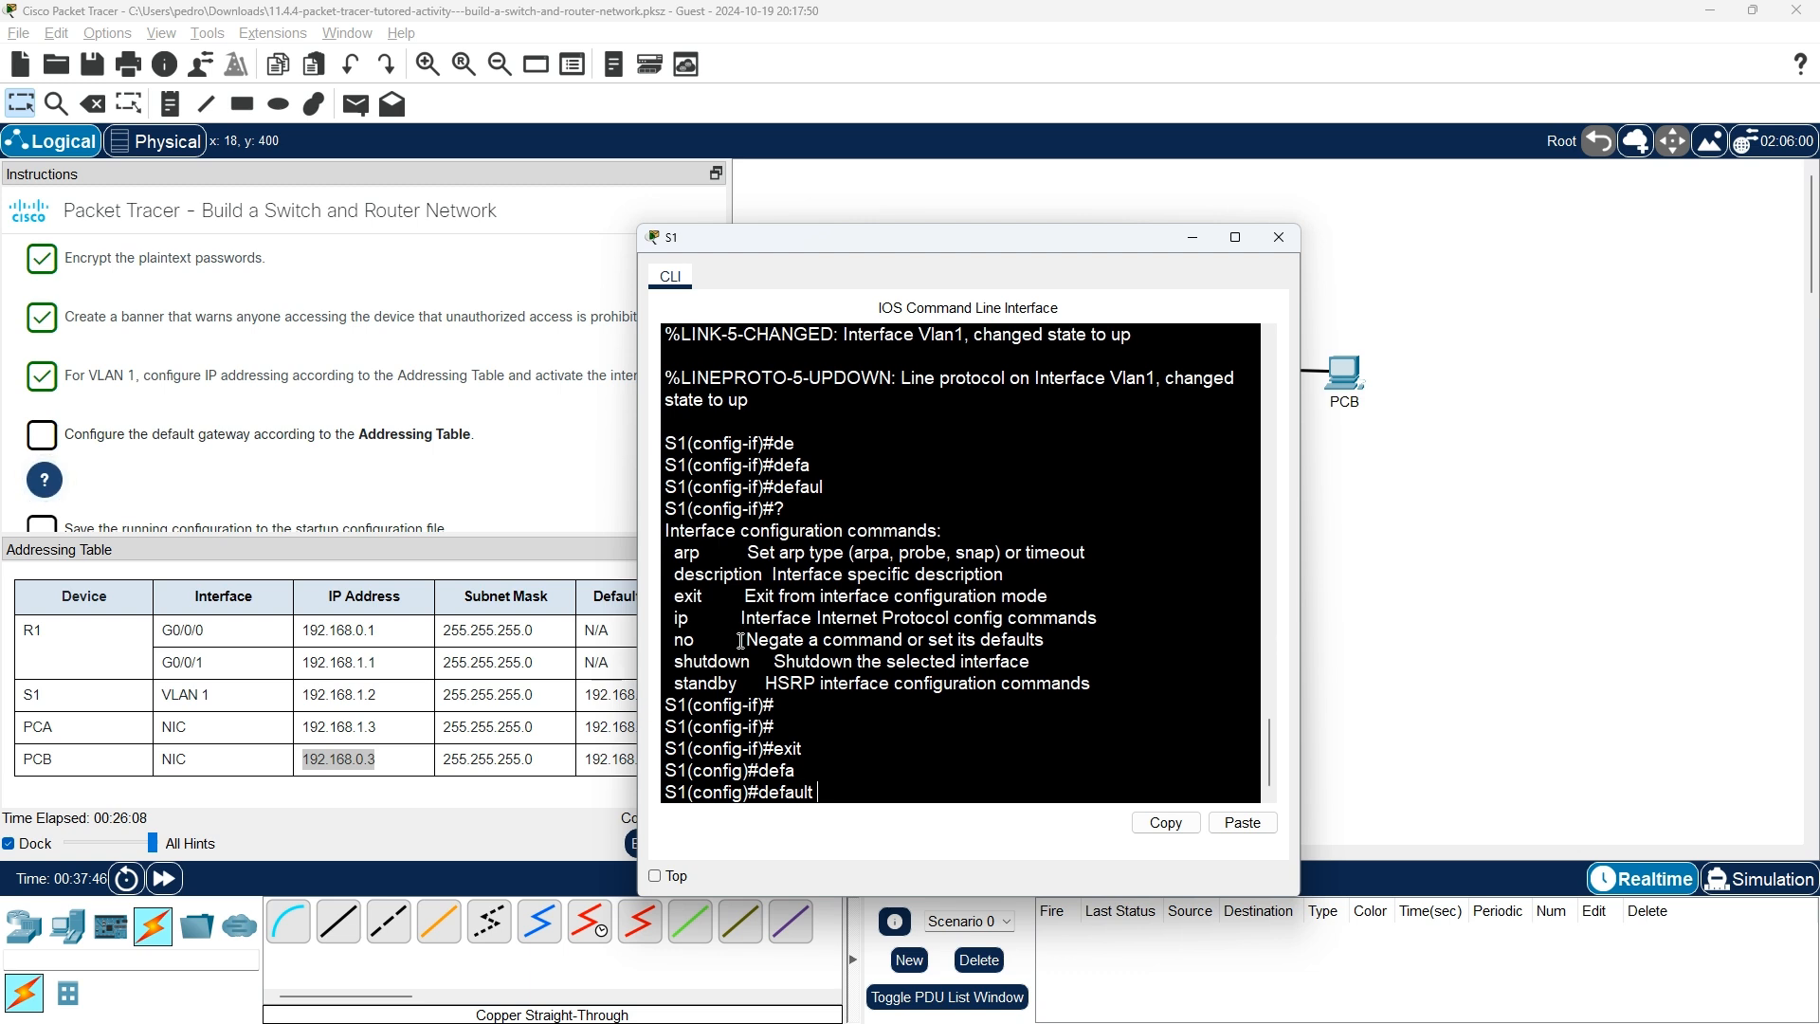
text(ga)
key(Tab)
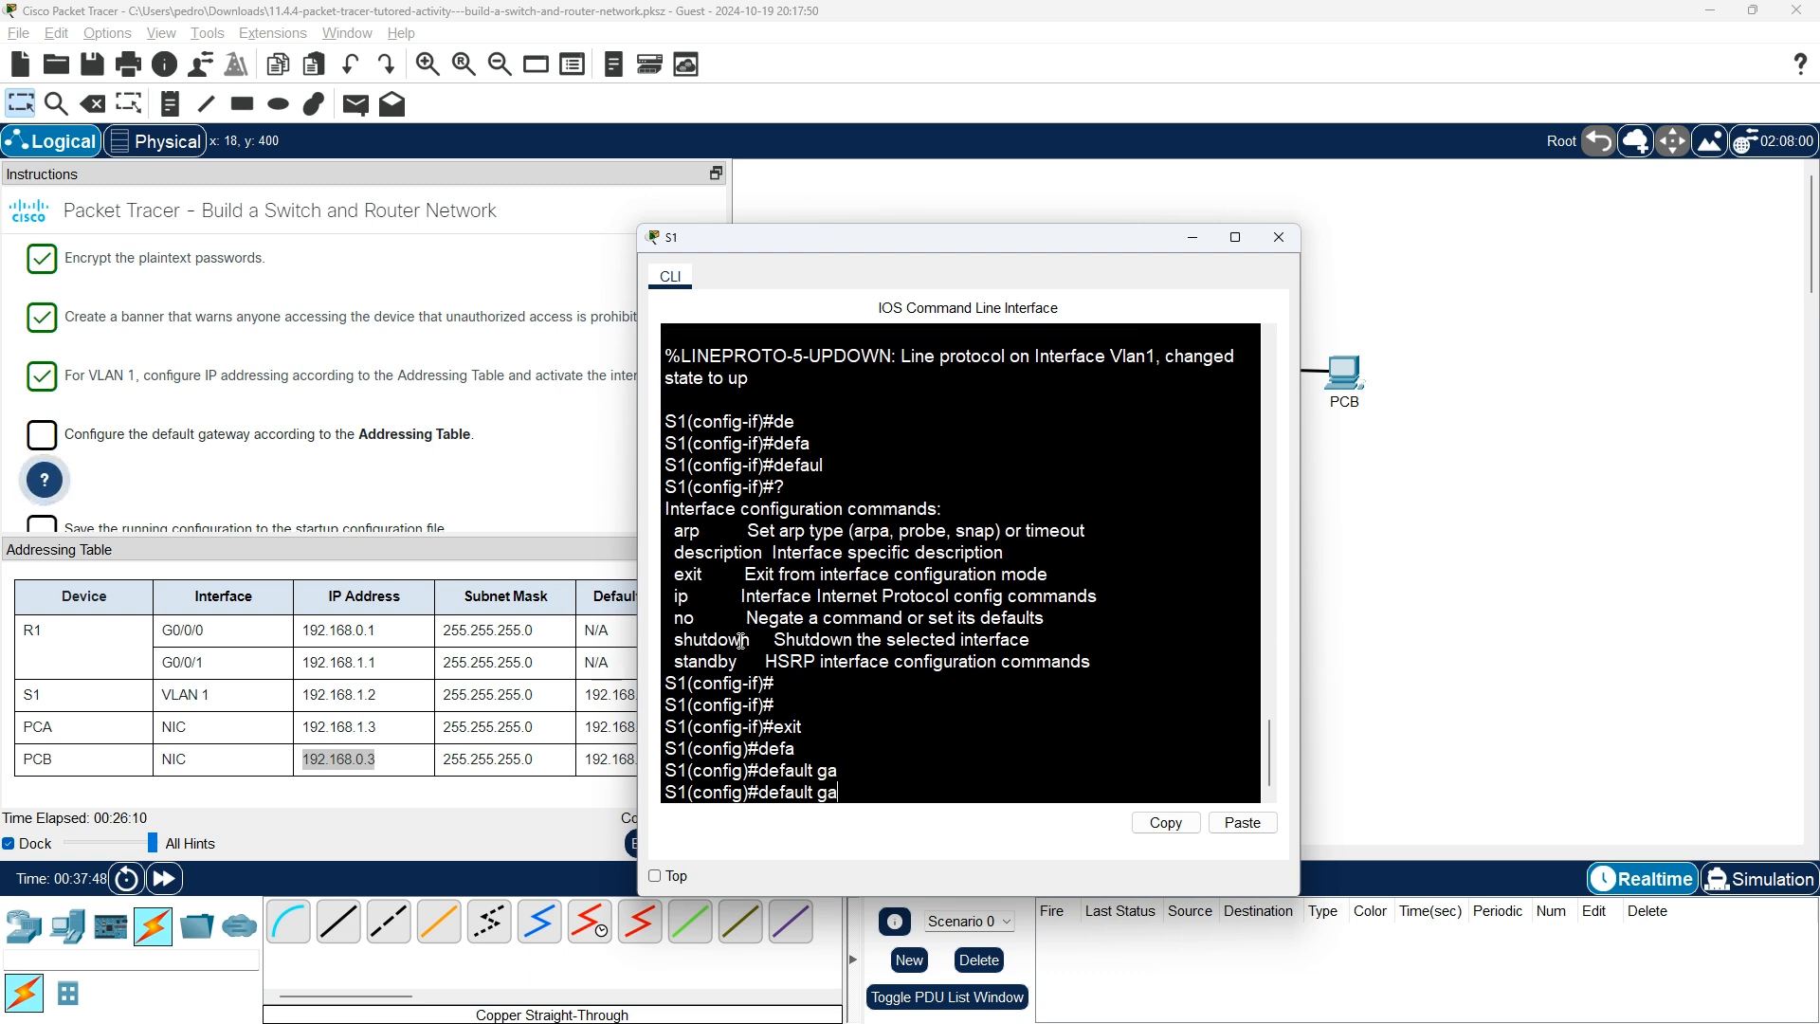
text(tr)
key(BackSpace)
key(Tab)
key(BackSpace)
key(BackSpace)
key(BackSpace)
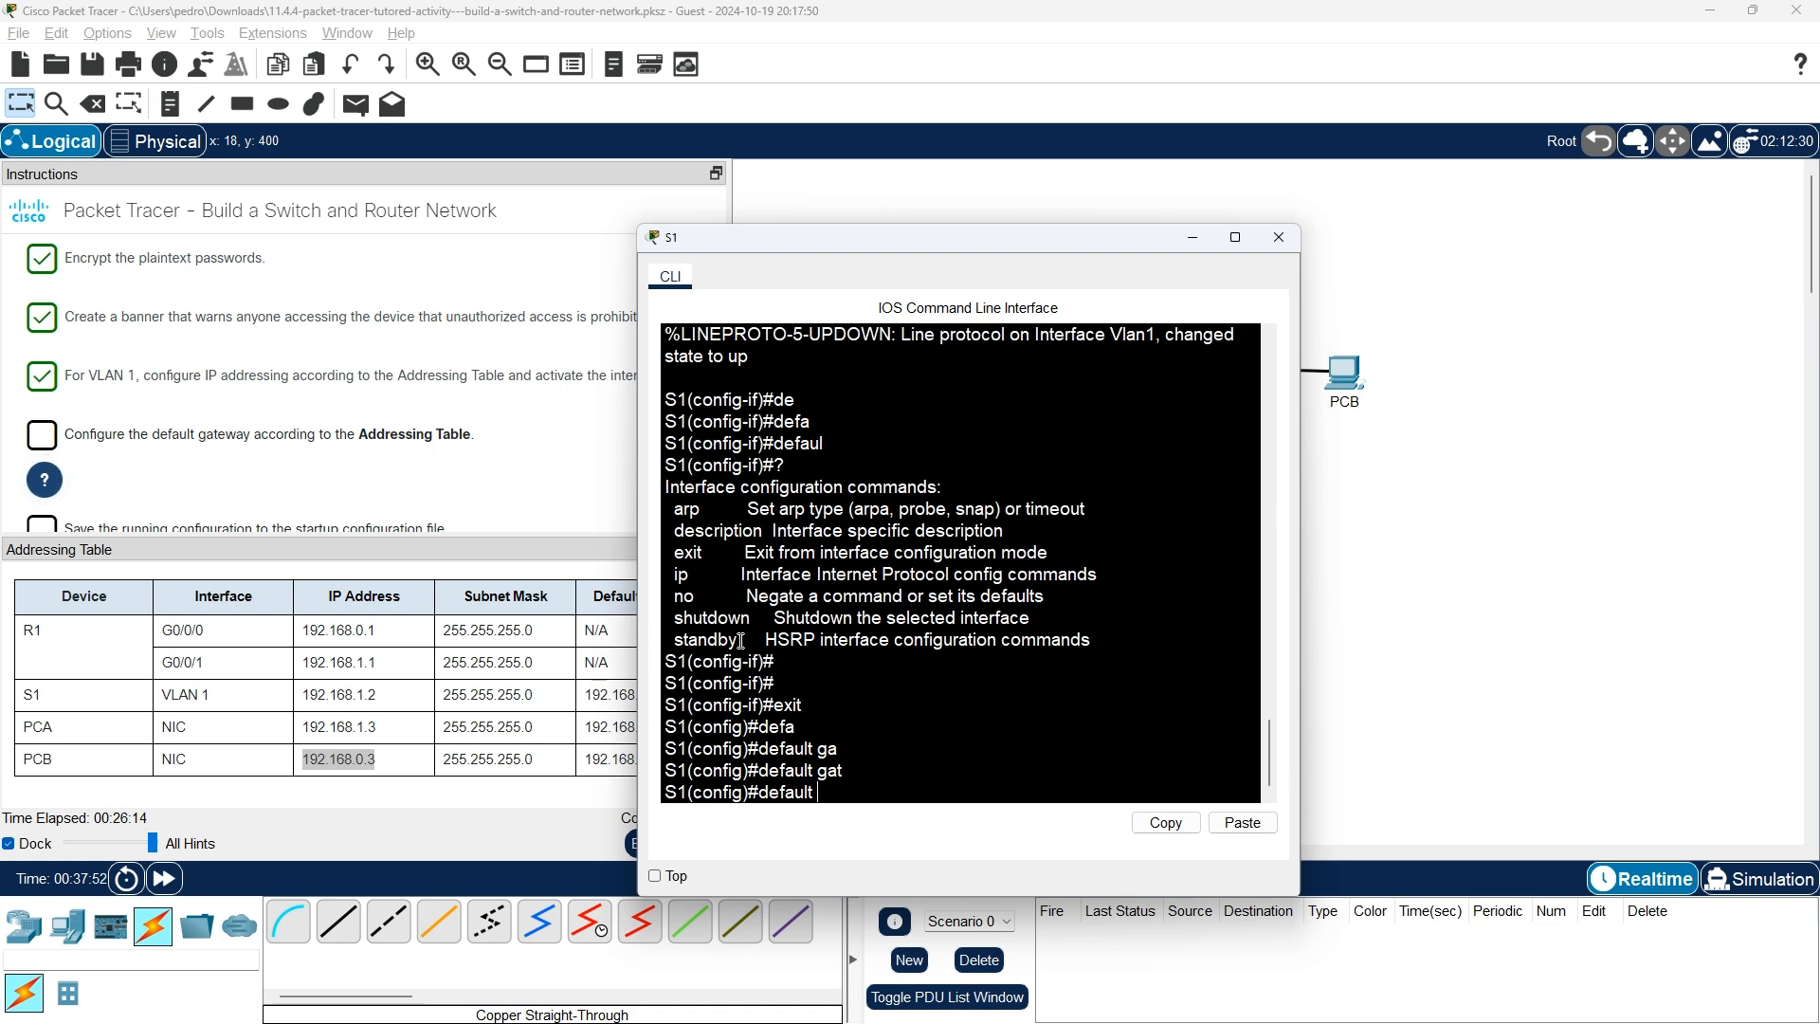
text(?)
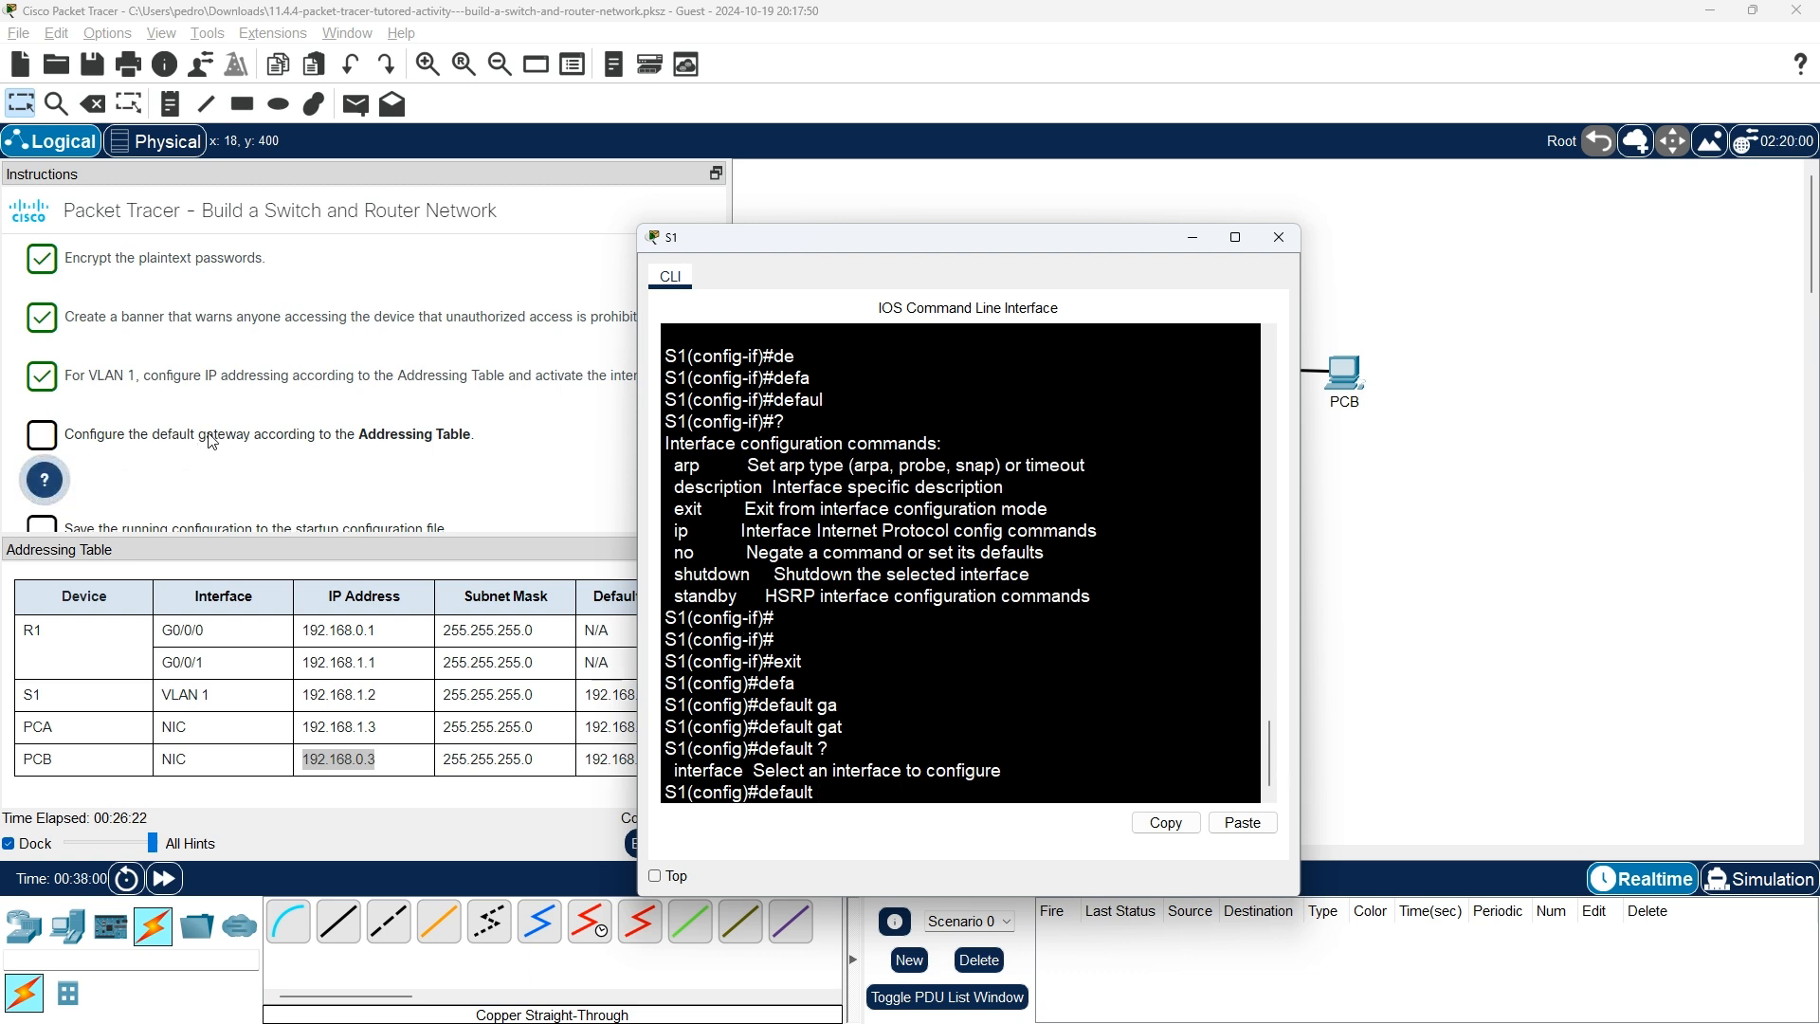
Using the hint, run ip default-gateway 192.168.1.1 on S1.
click(43, 480)
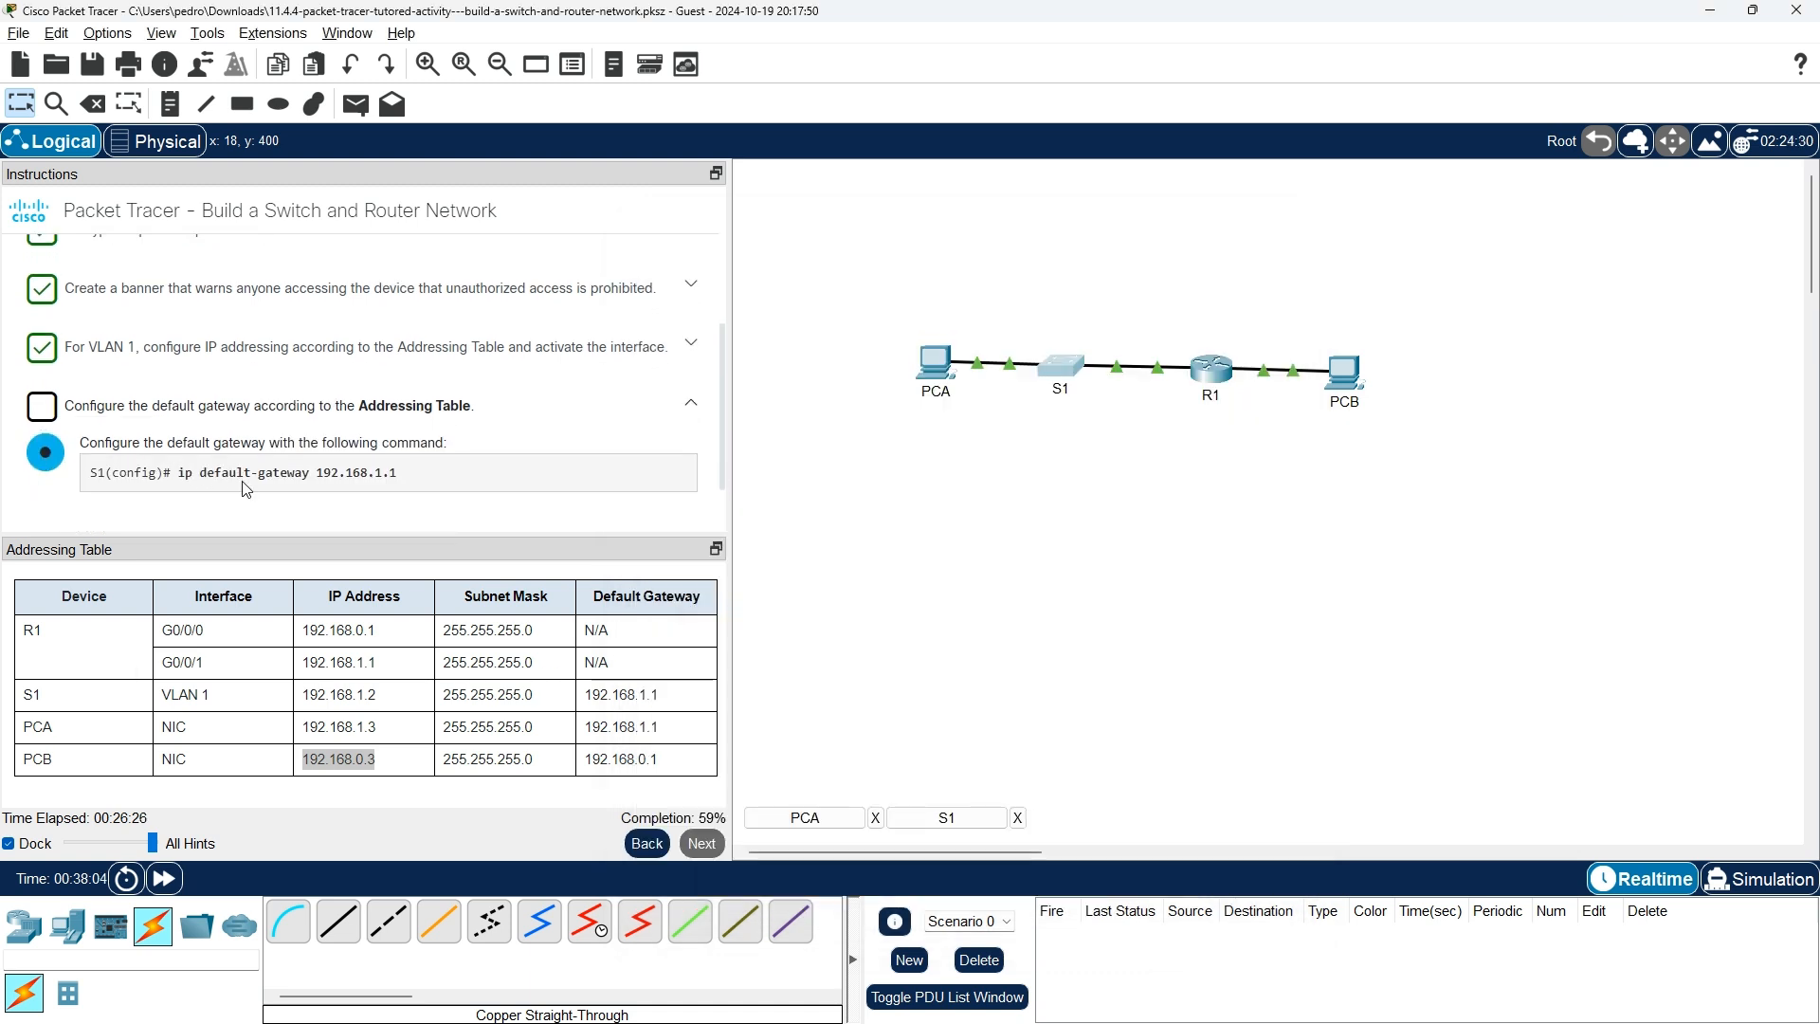
key(alt+Tab)
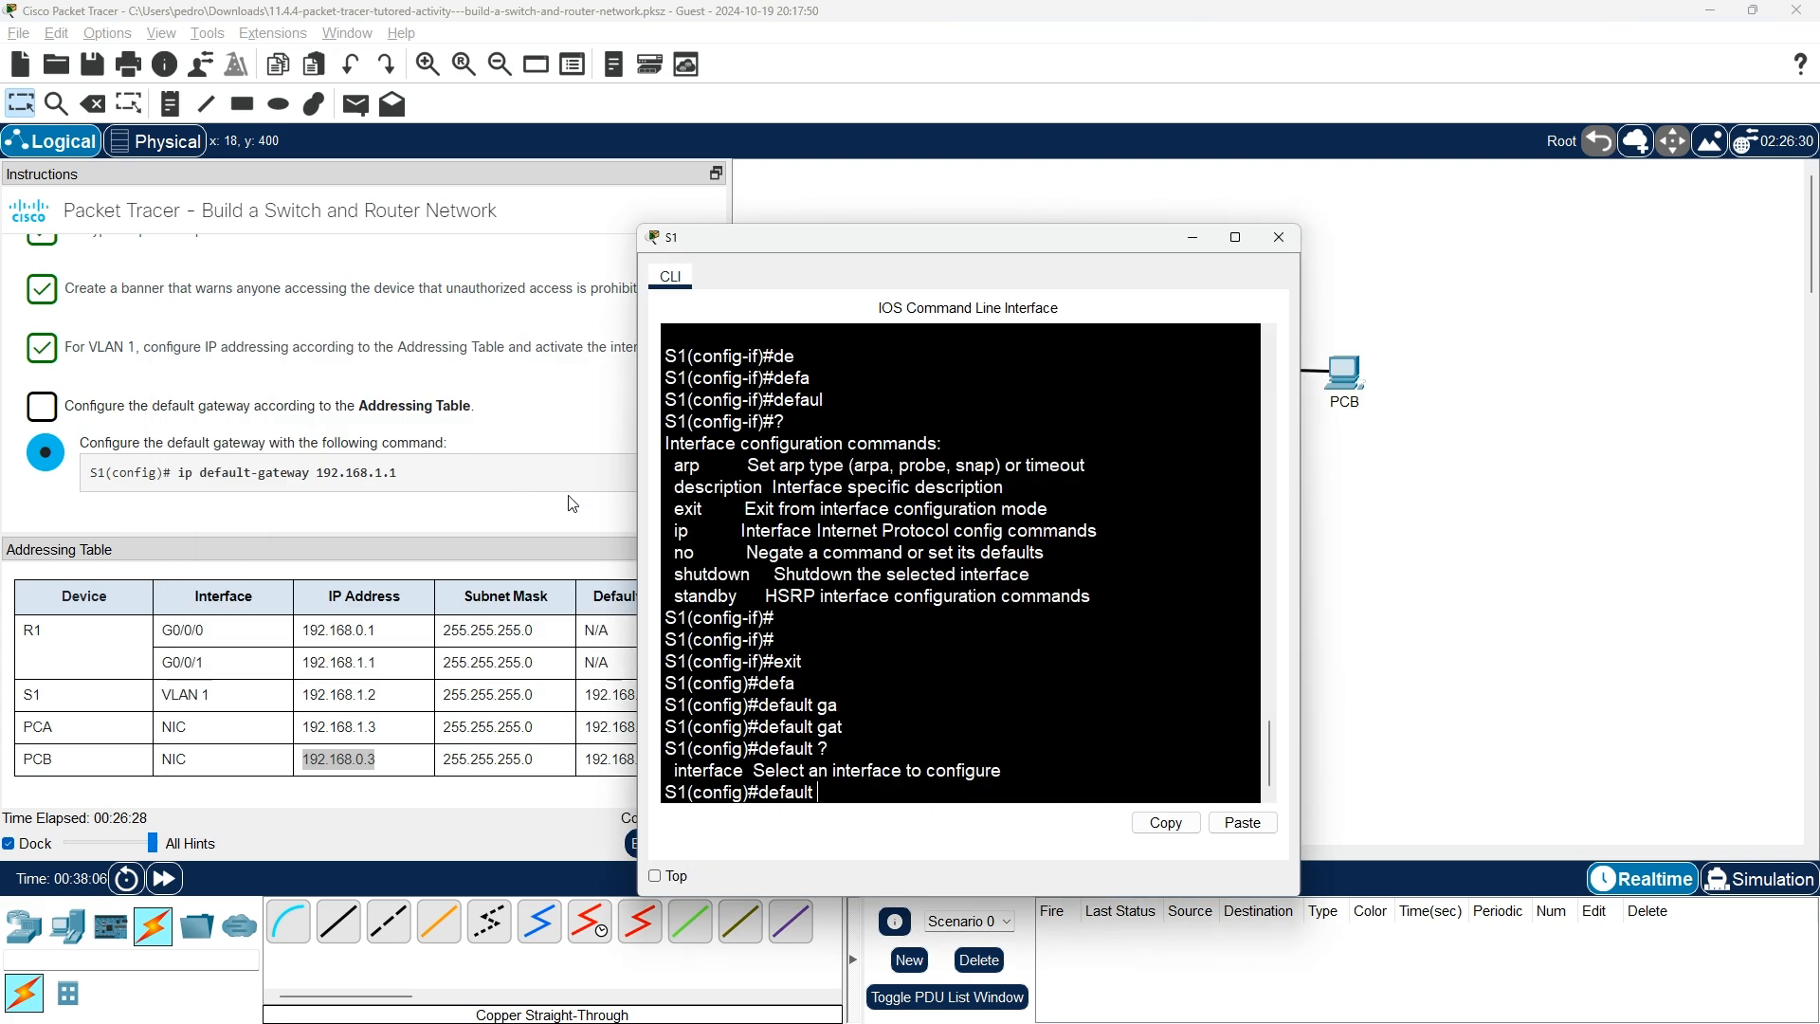
key(BackSpace)
key(BackSpace)
key(BackSpace)
key(BackSpace)
key(BackSpace)
key(BackSpace)
key(BackSpace)
text(ip de)
key(Tab)
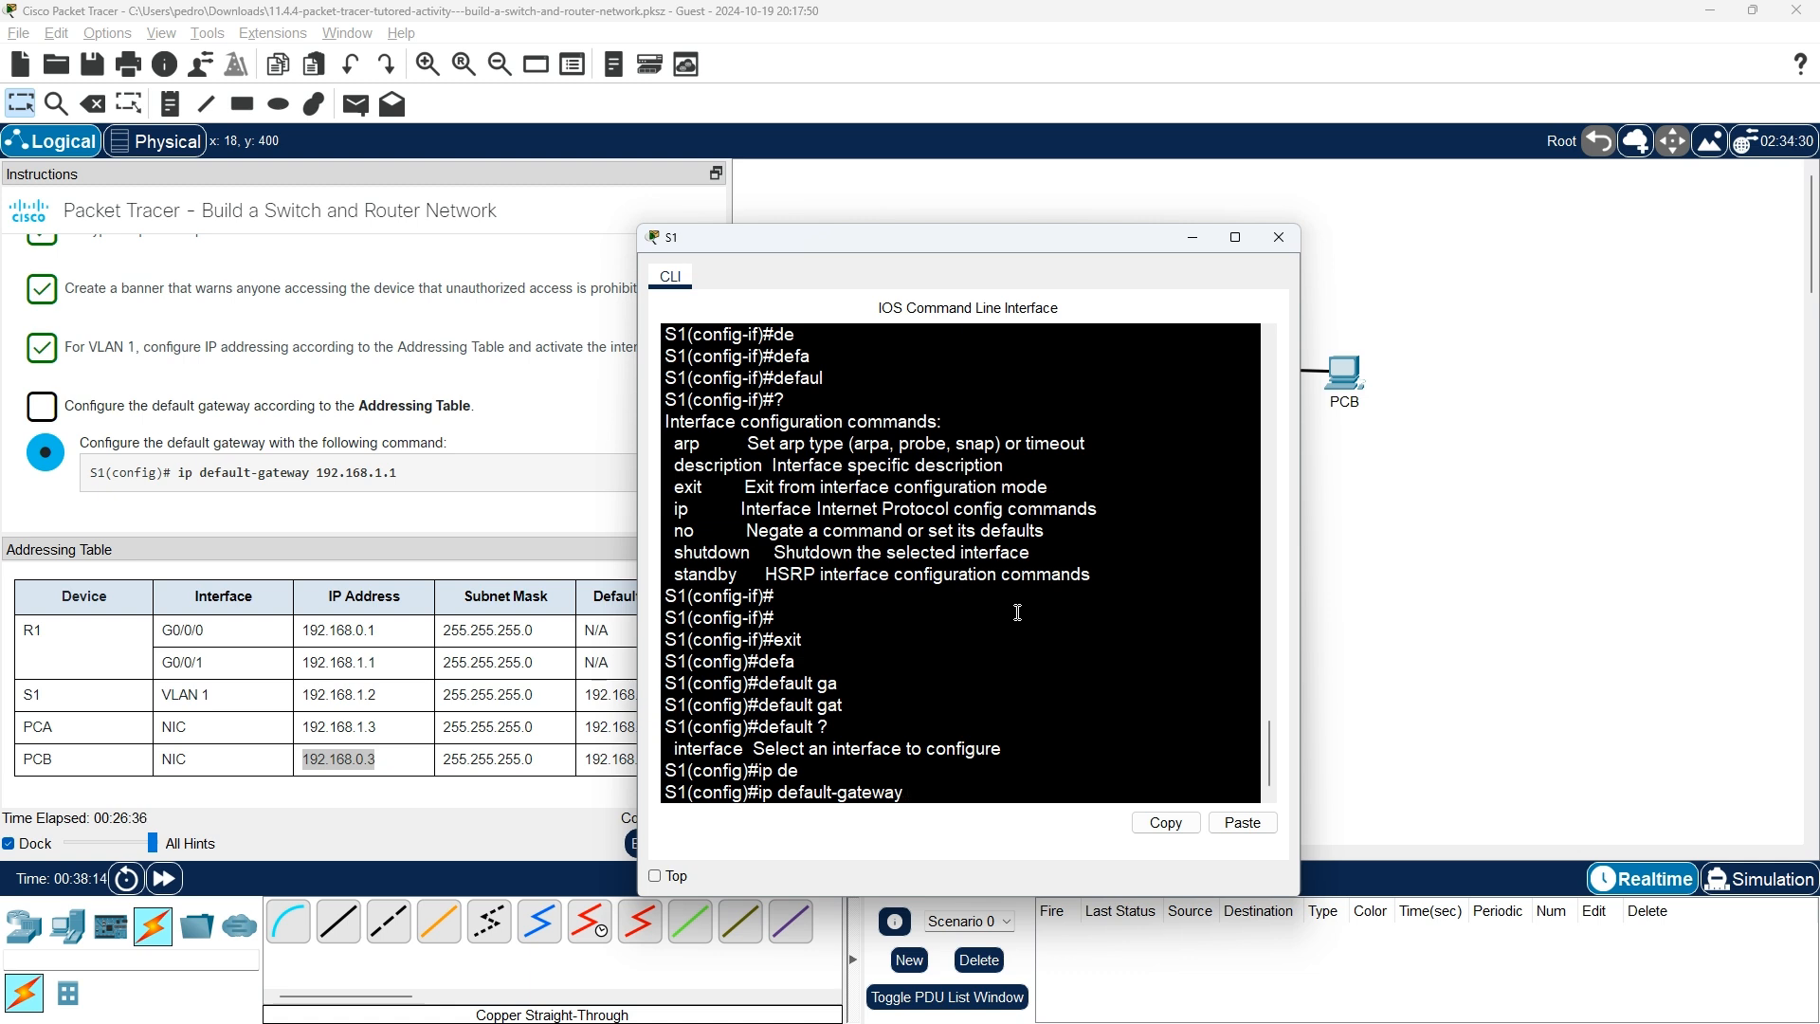
drag(918, 249, 1039, 203)
text(92)
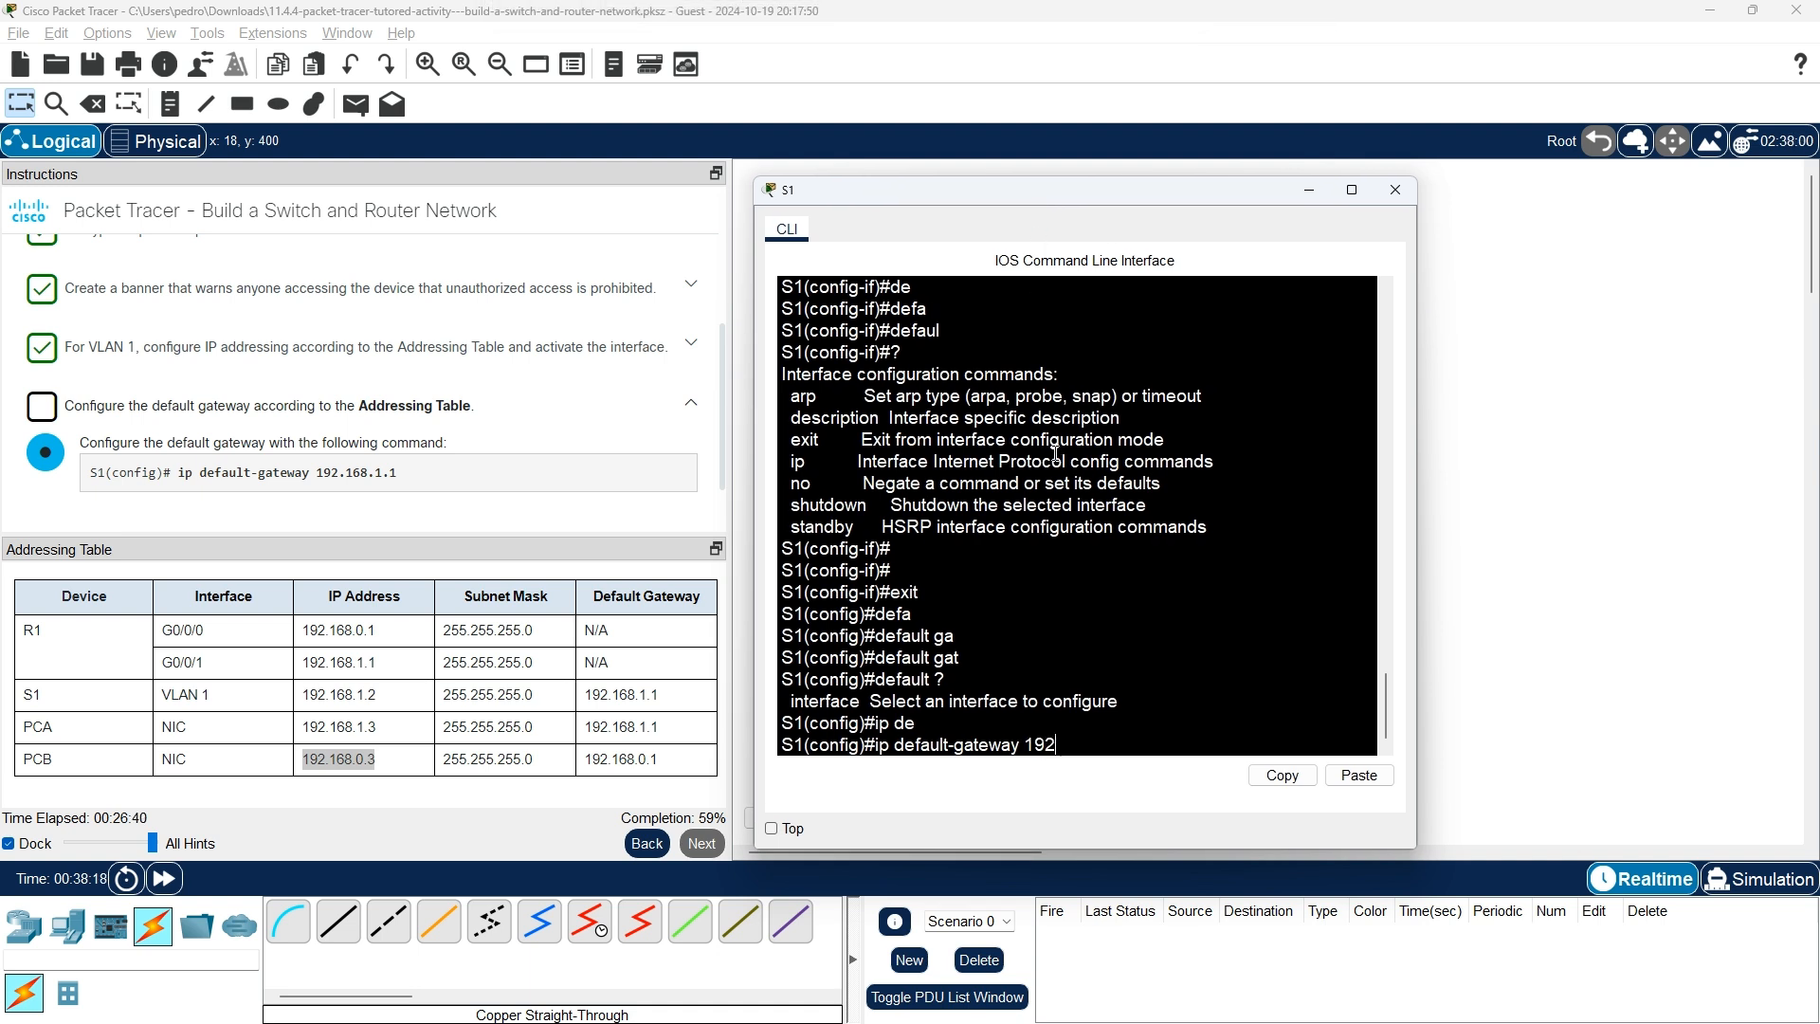
text(.168.1.1)
key(Return)
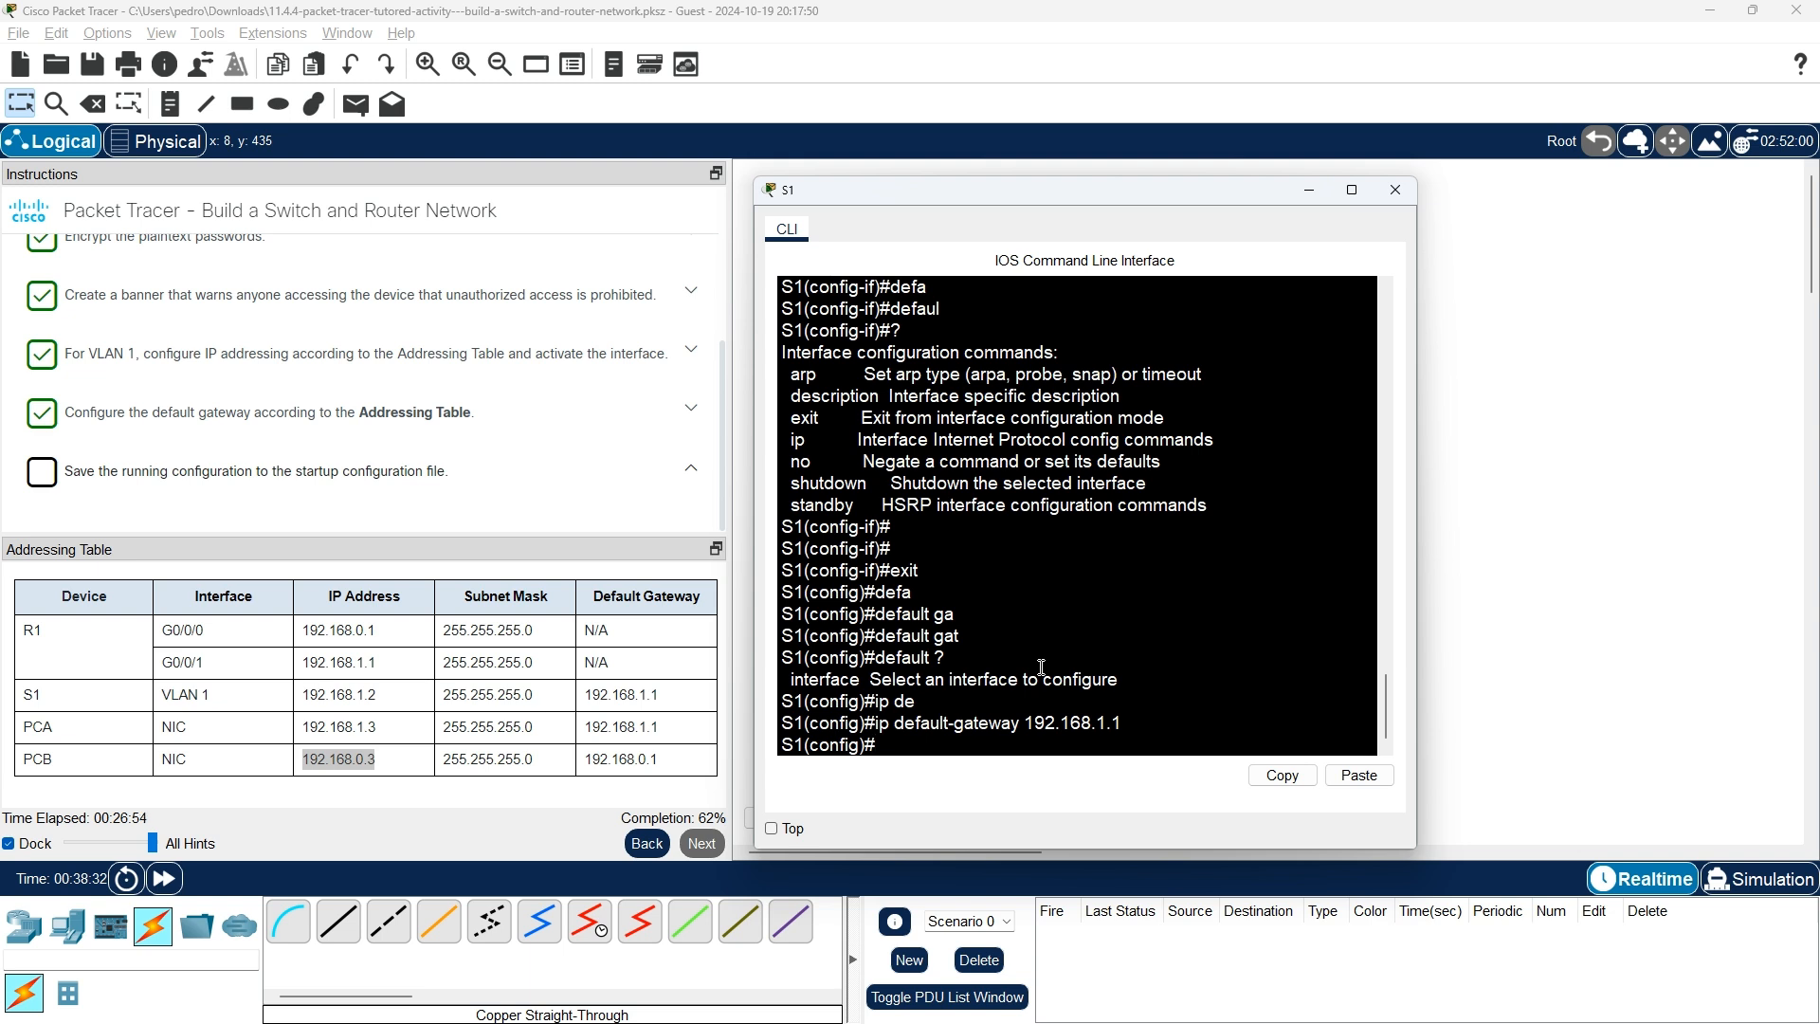
Copy S1's running-config to startup-config, then advance the instructions to the R1 remote access tasks.
text(exit)
key(Return)
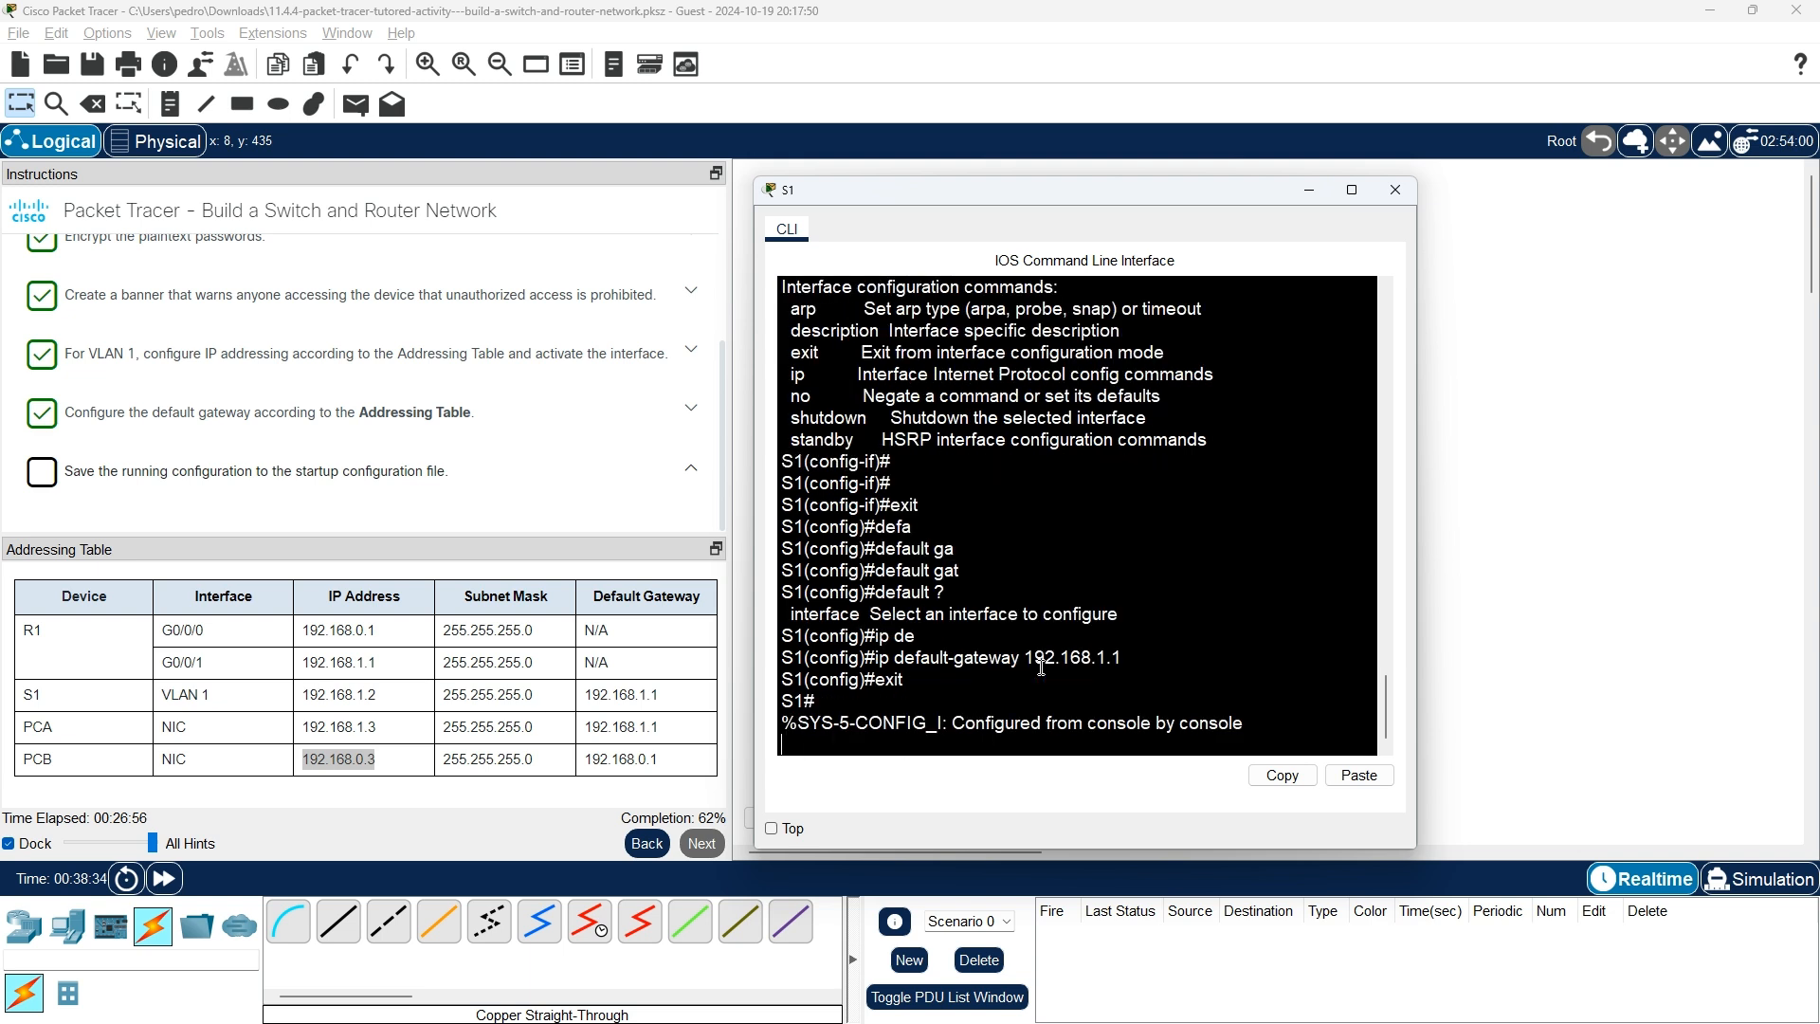
text(ci)
key(BackSpace)
text(op)
key(Tab)
text(r)
key(Tab)
text(st)
key(Tab)
key(Return)
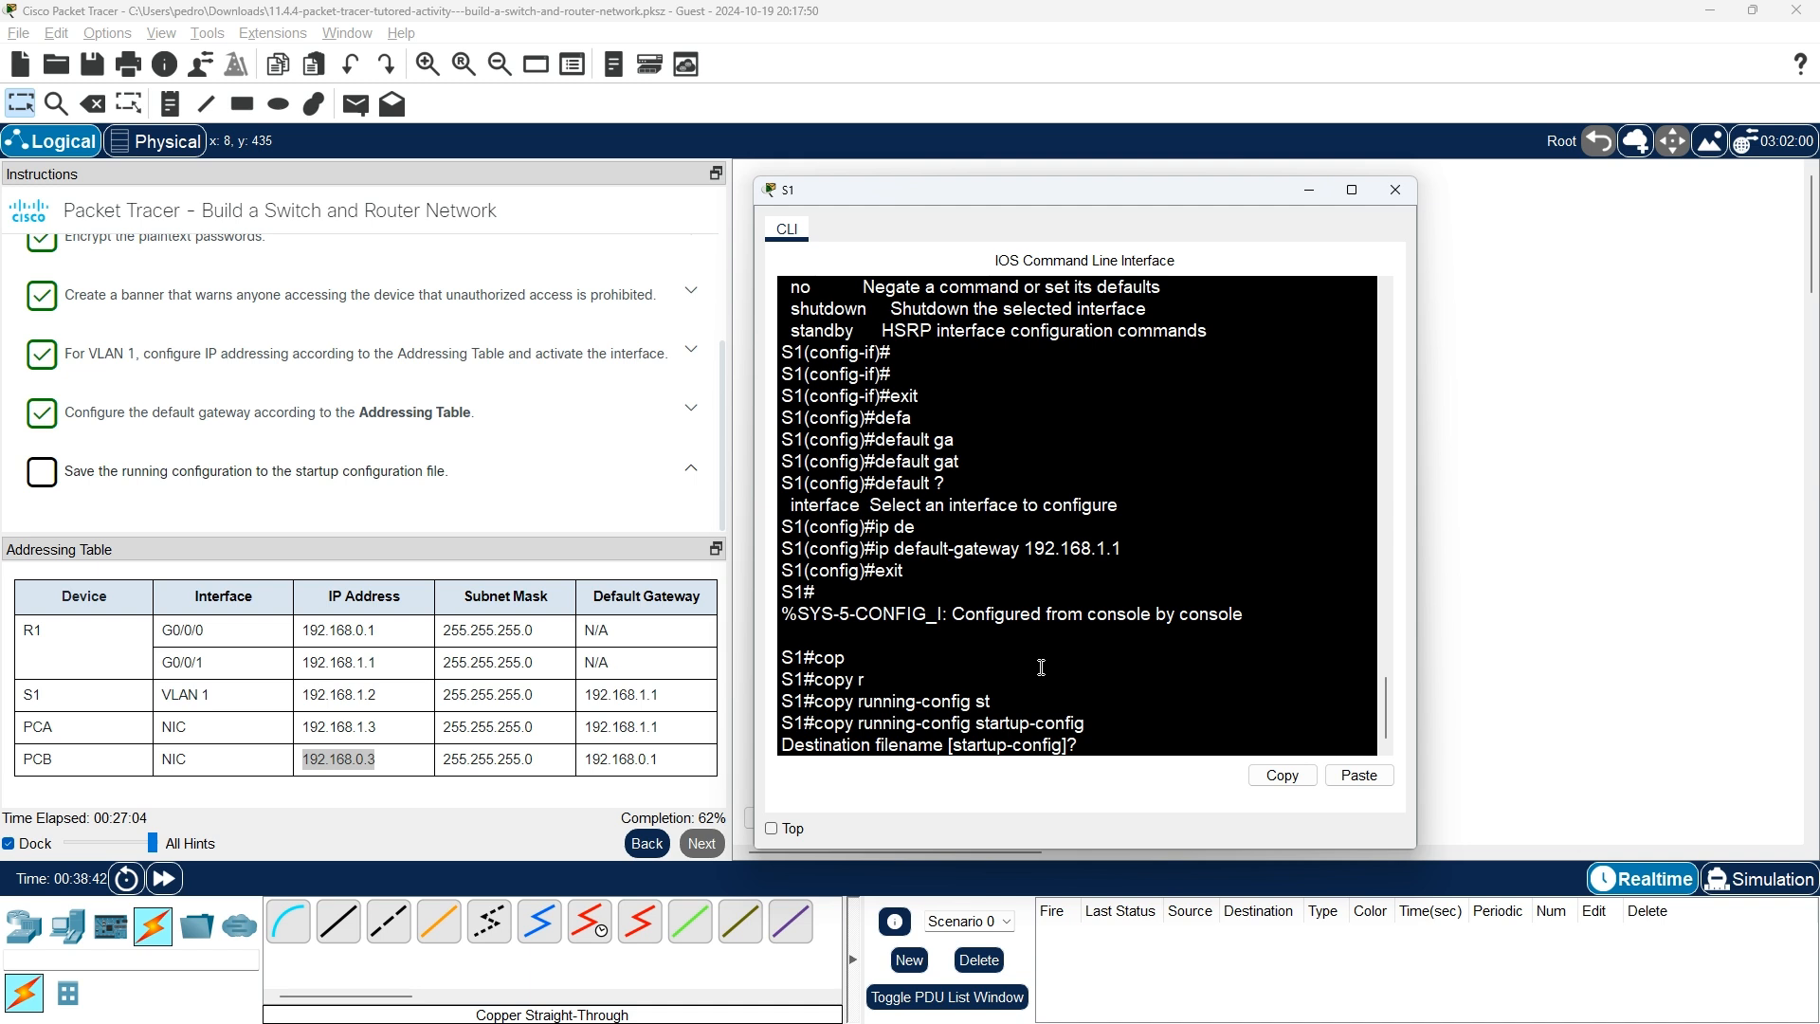
key(Return)
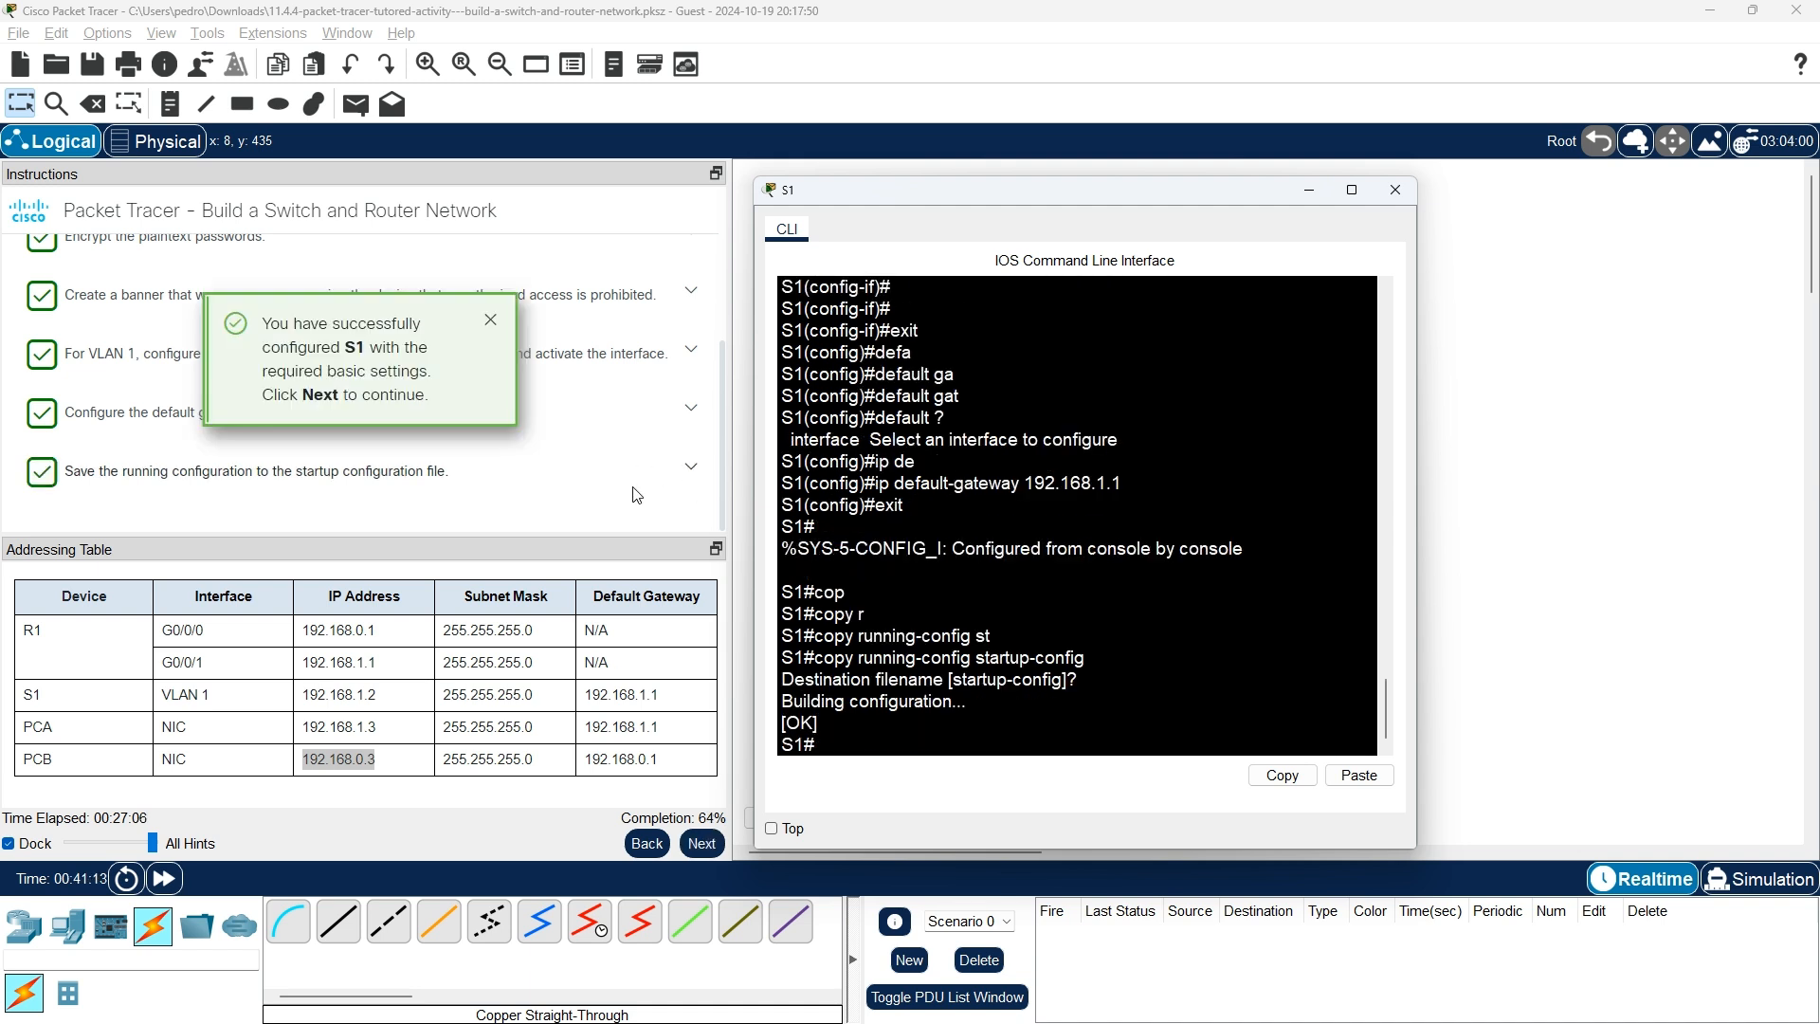
click(703, 845)
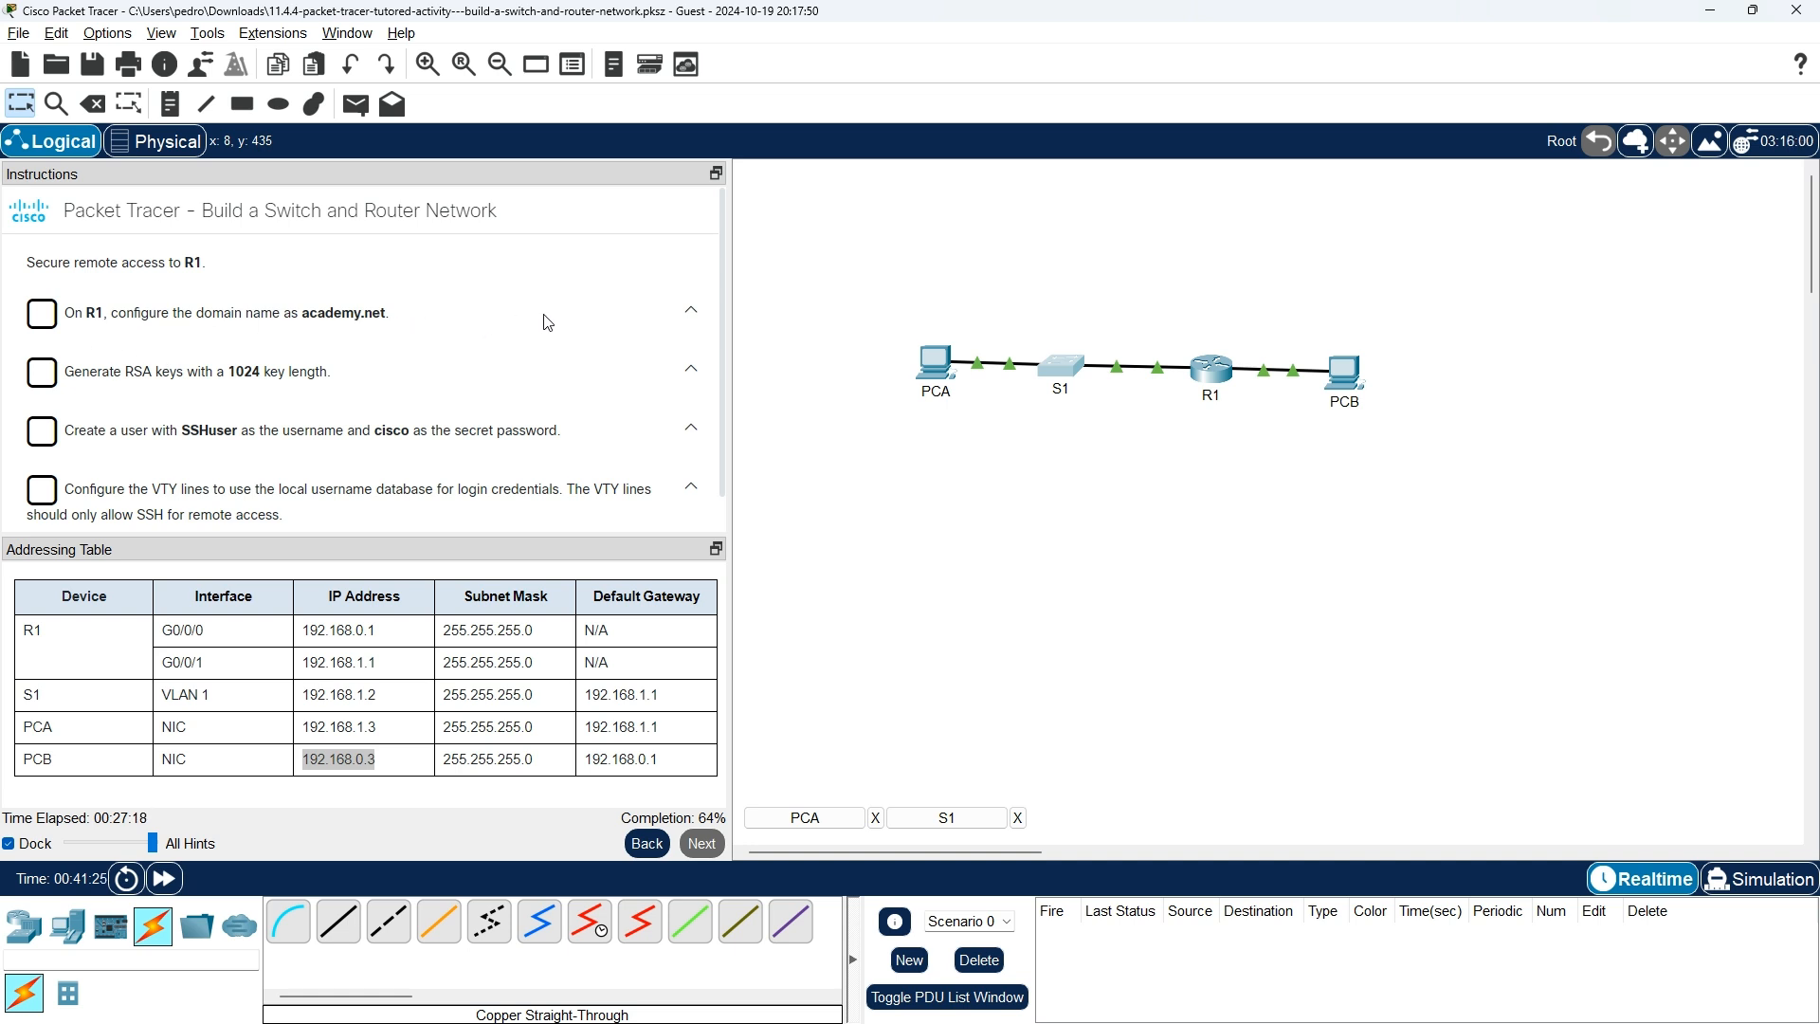
Close S1's console, open R1's CLI and log in with the console password.
key(alt+Tab)
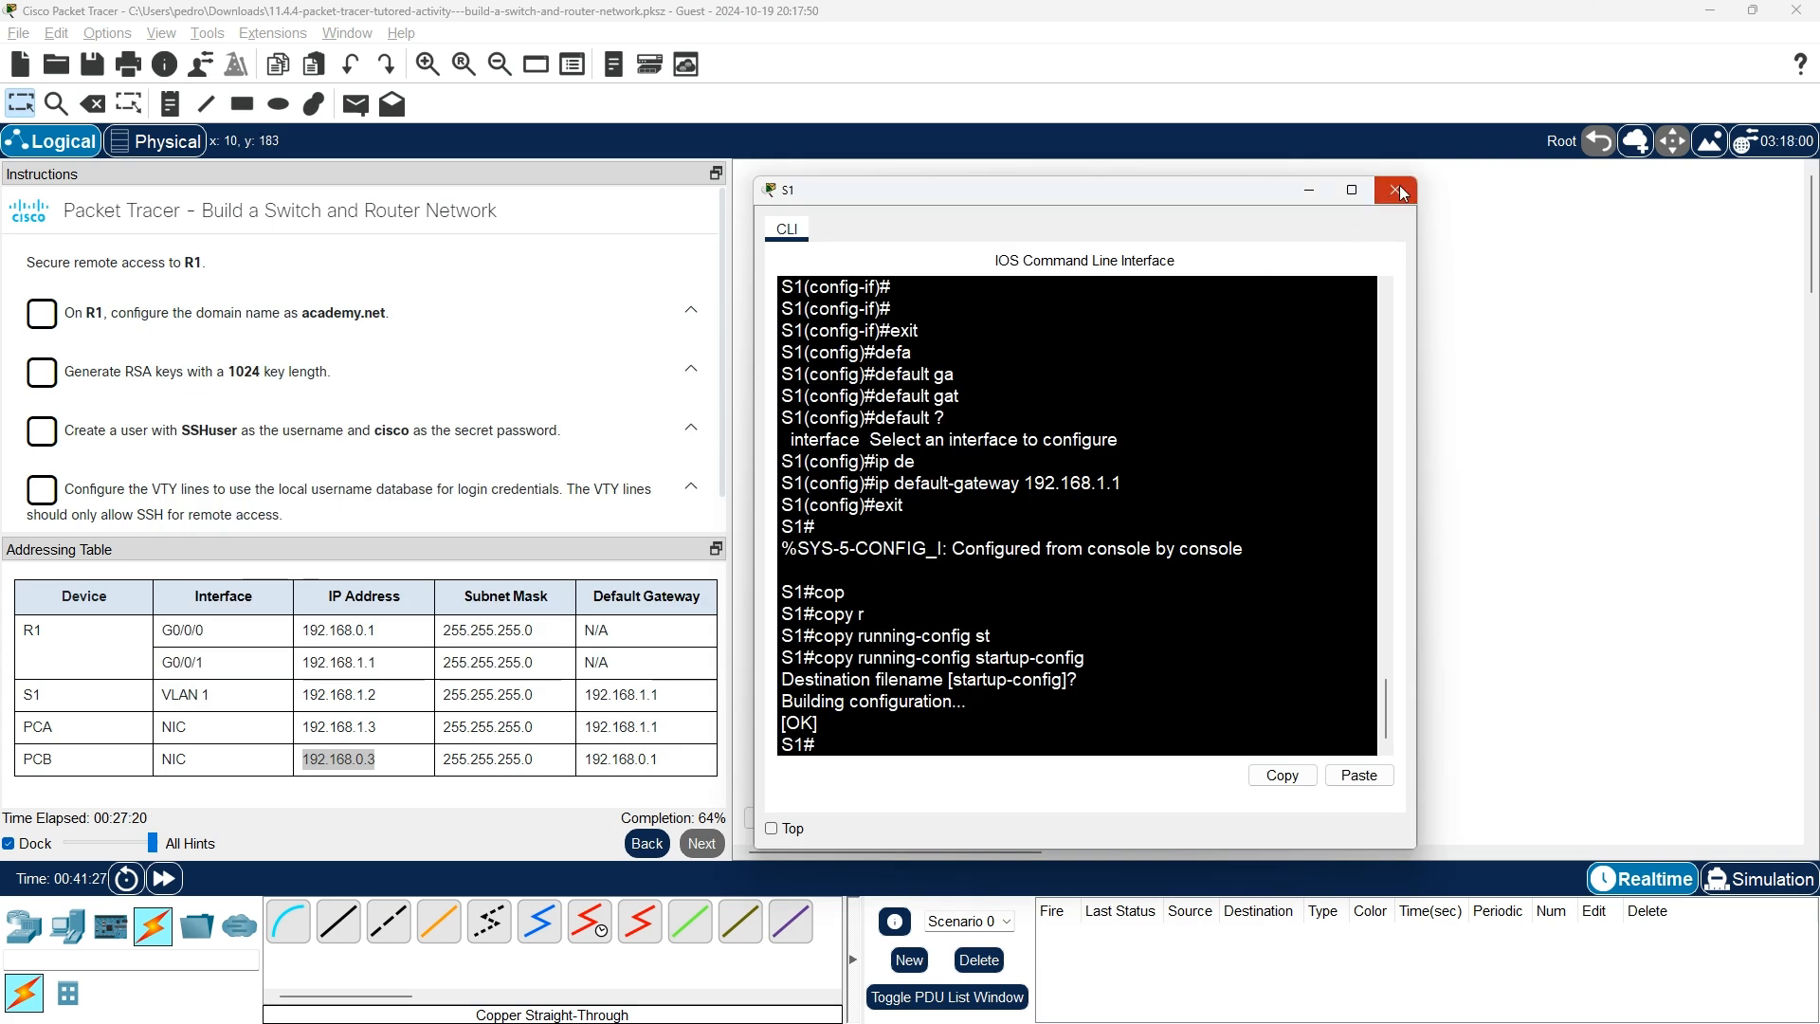
click(1397, 189)
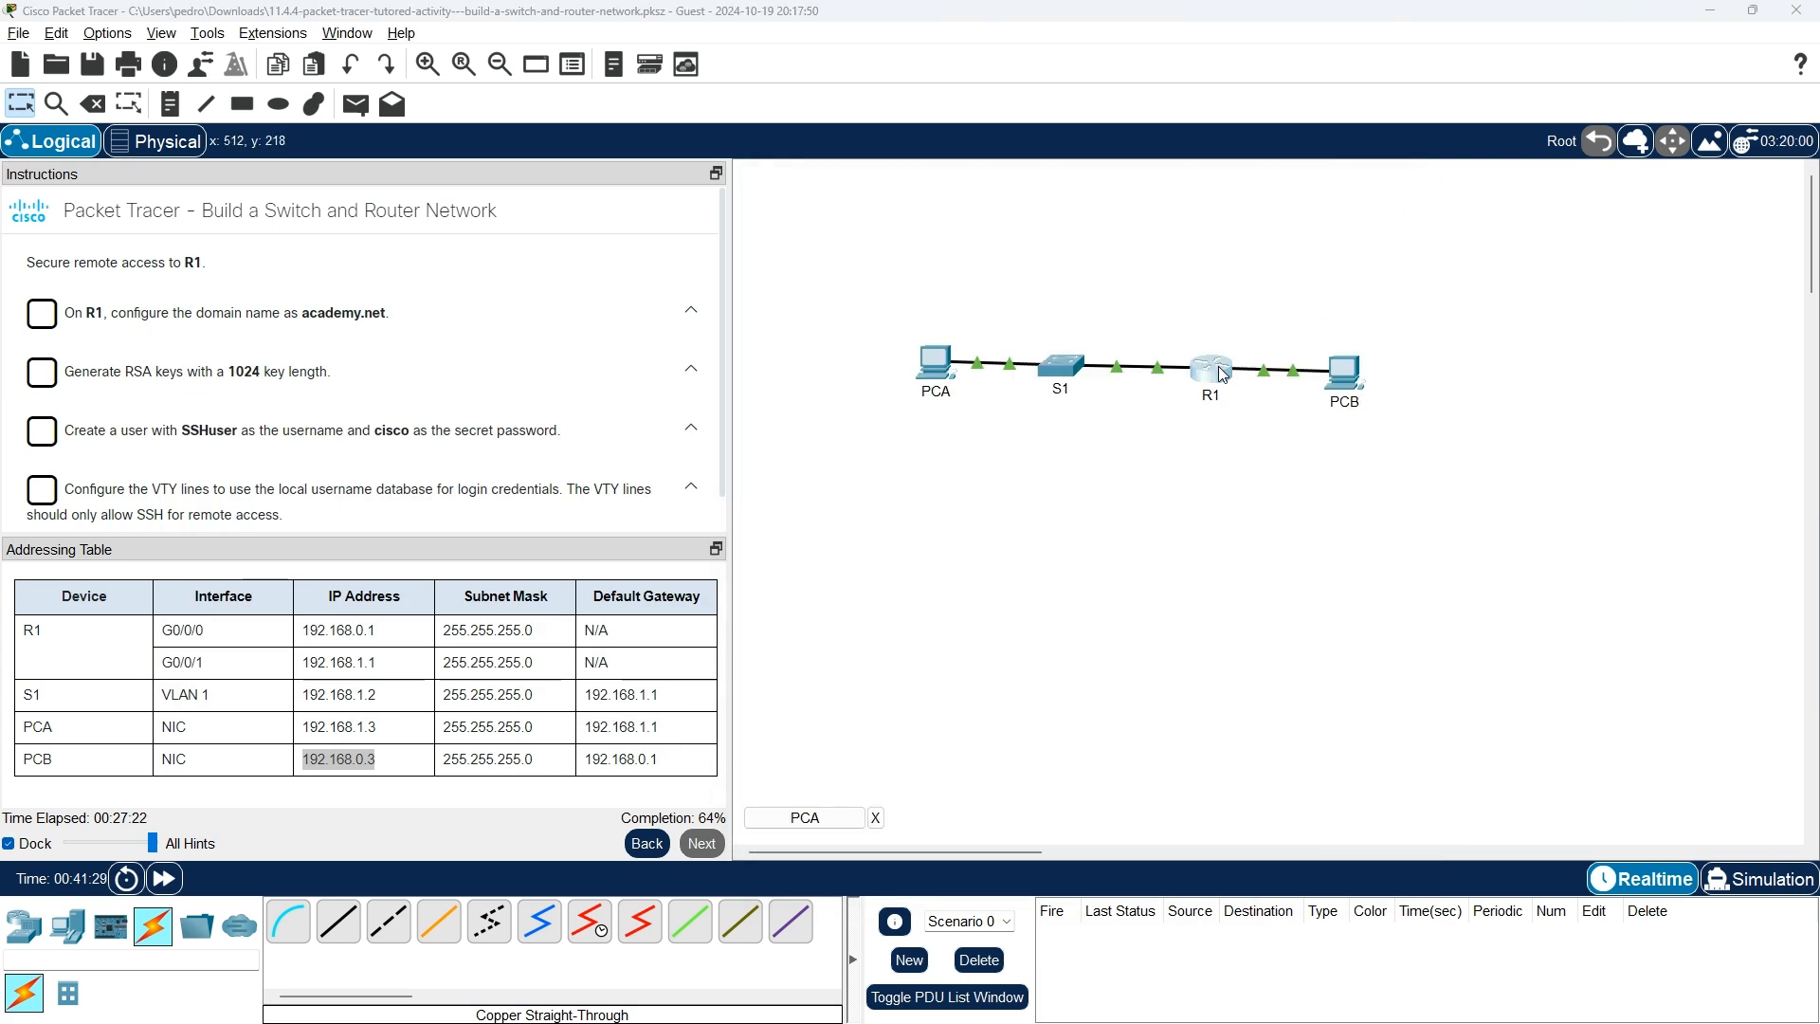
click(1220, 372)
key(Return)
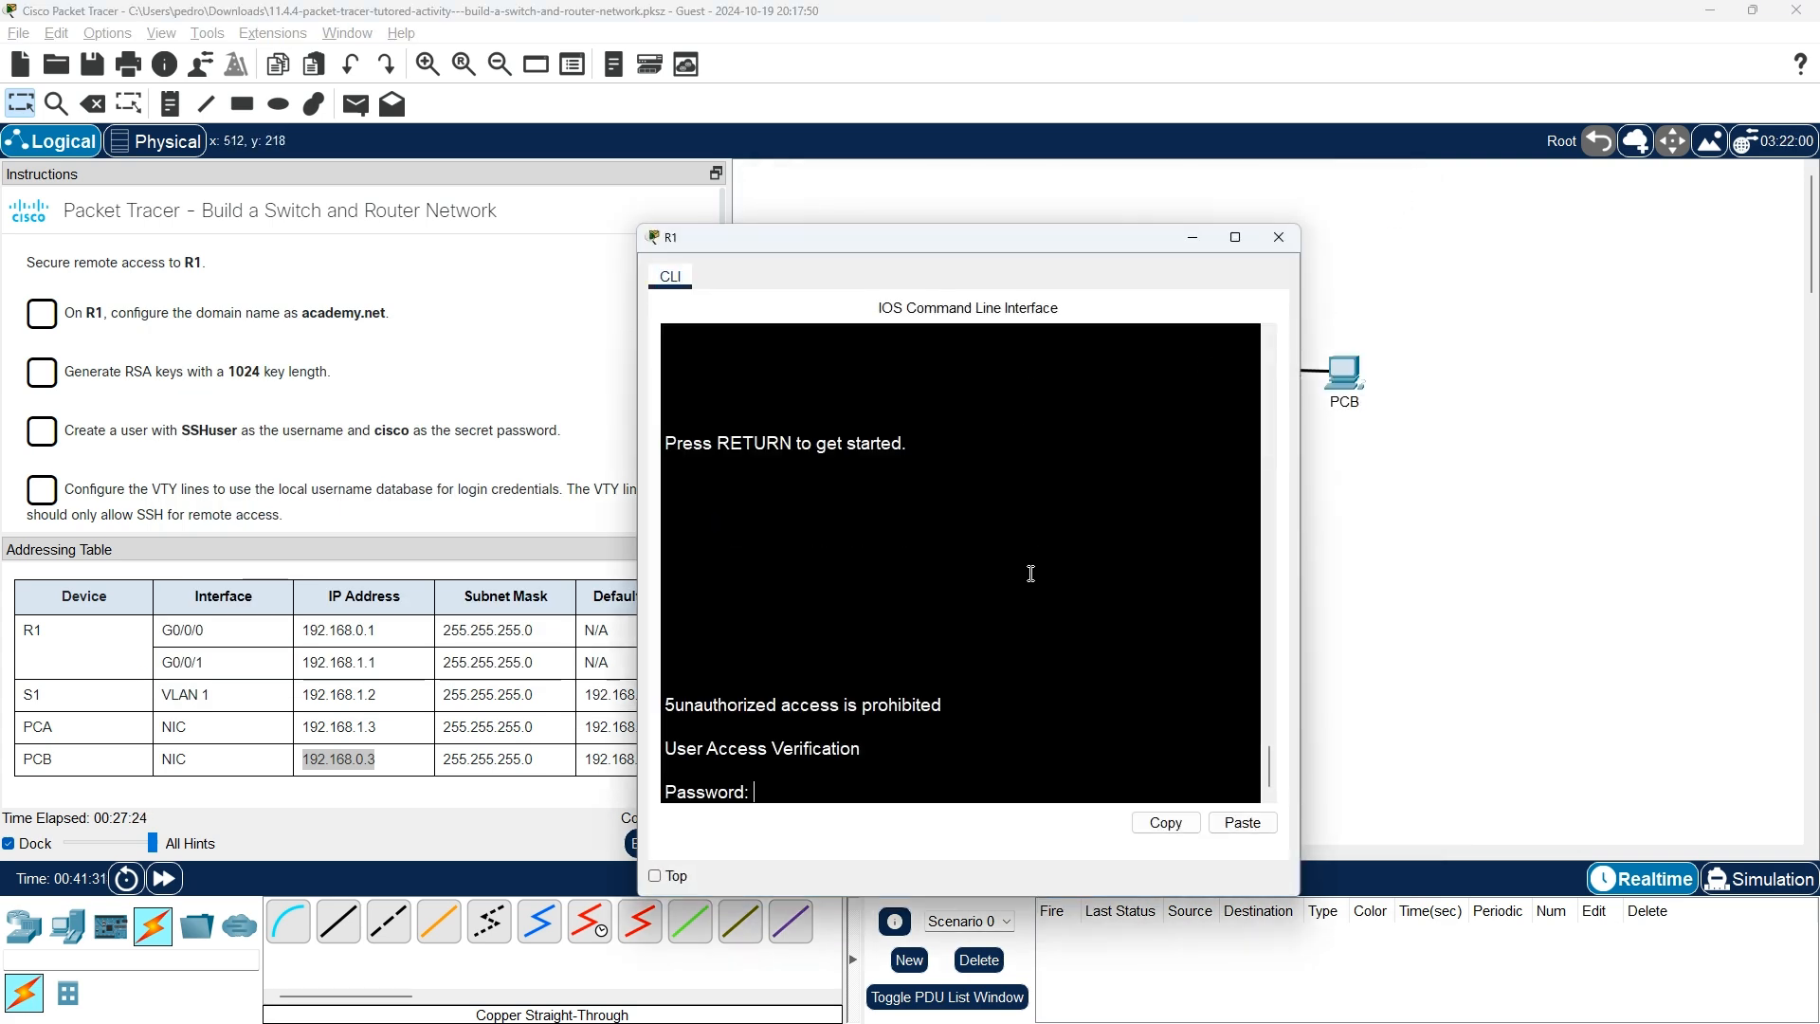
key(Return)
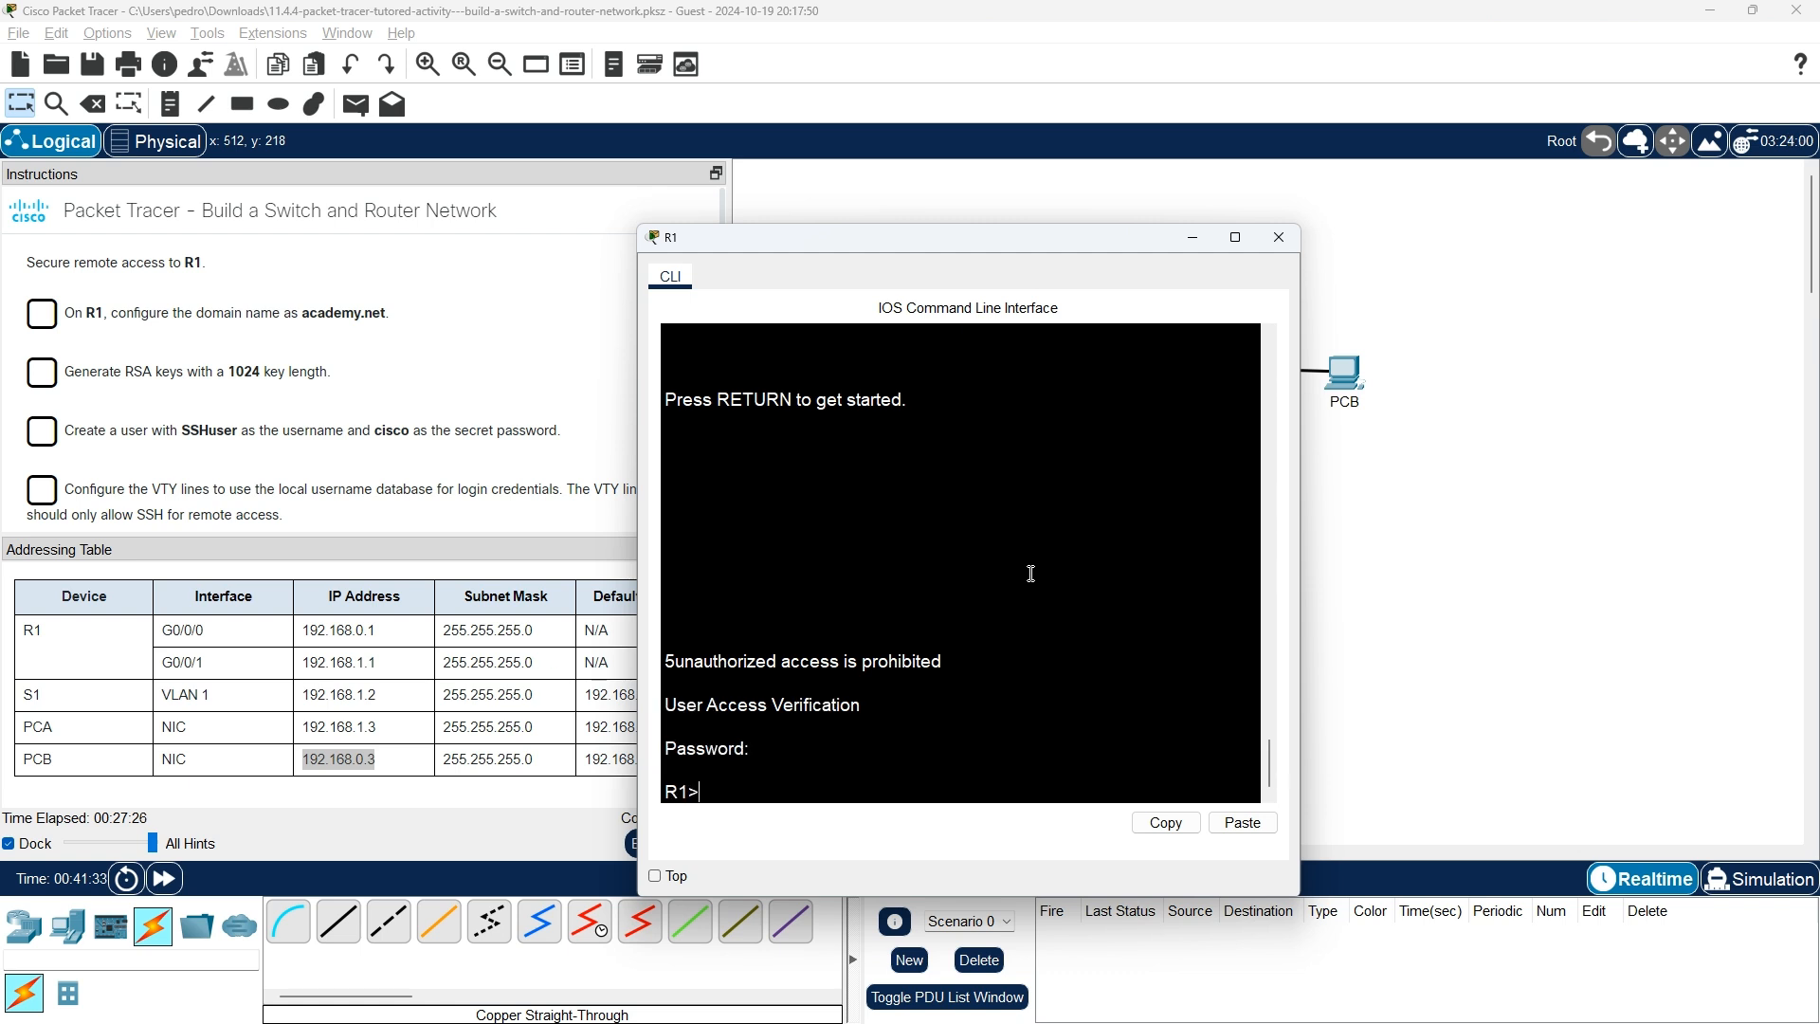
Run enable with the enable password, then configure terminal on R1.
text(enable)
key(Return)
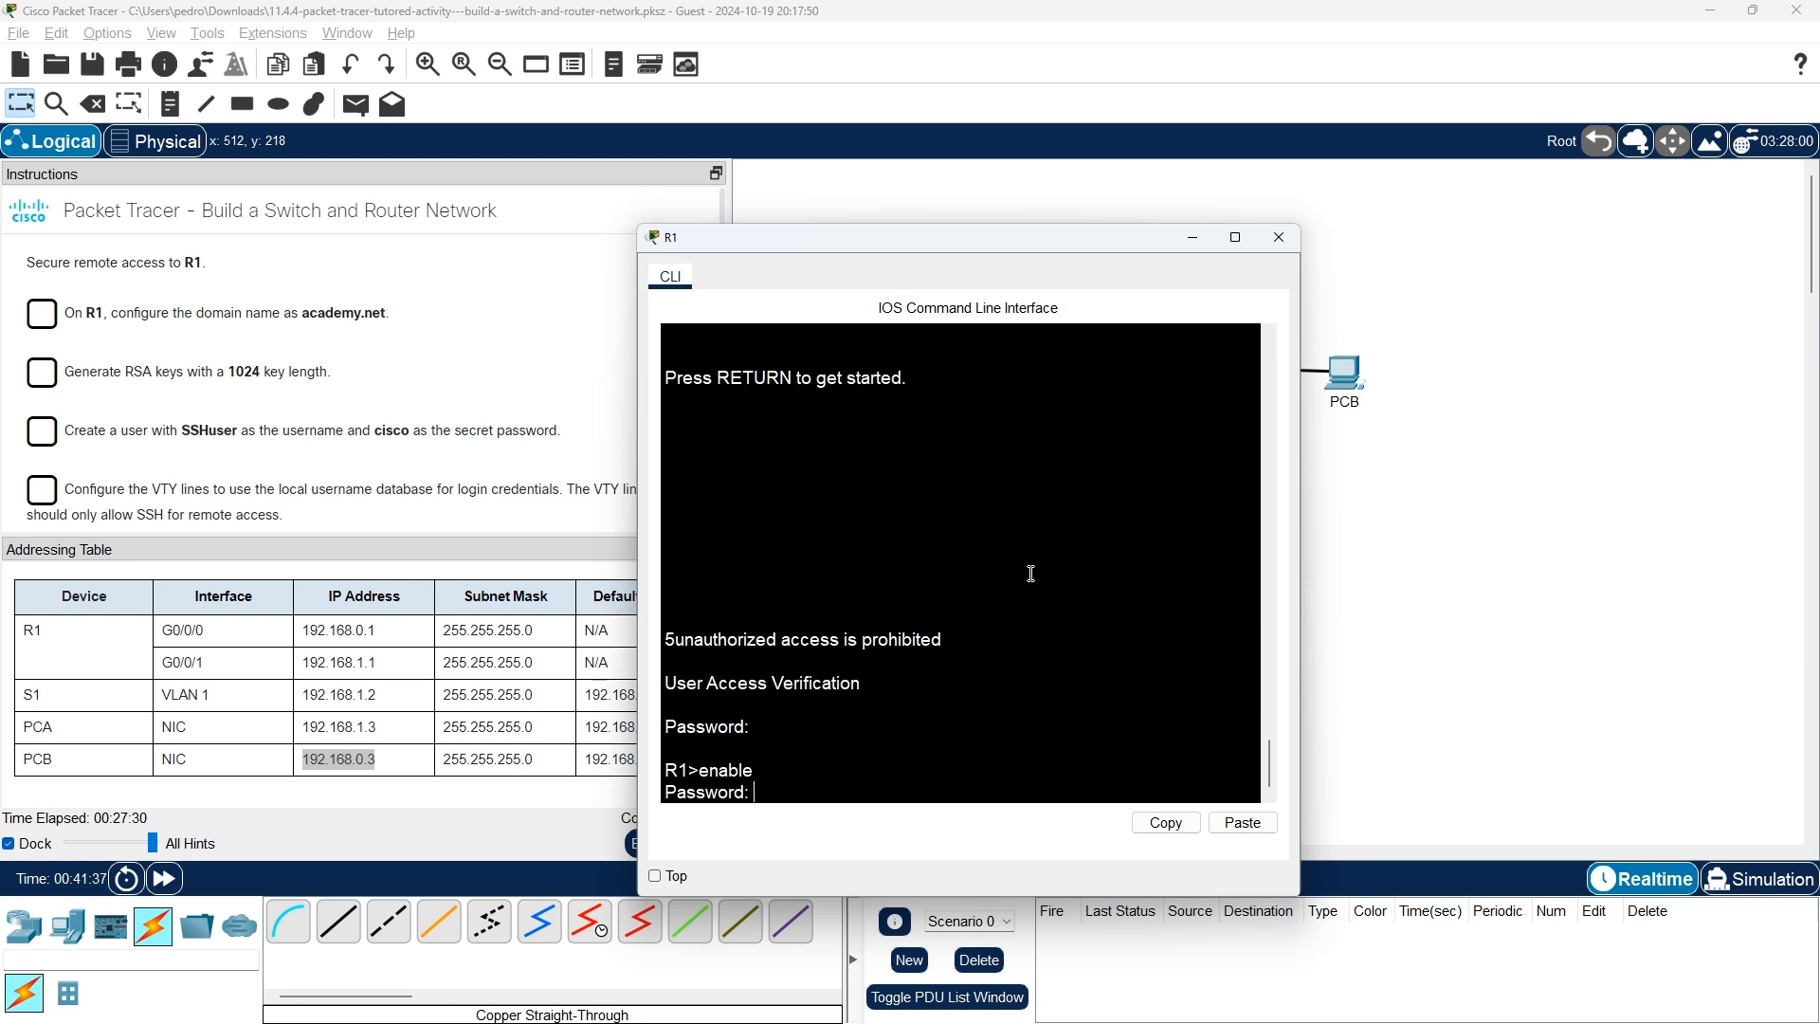
key(Return)
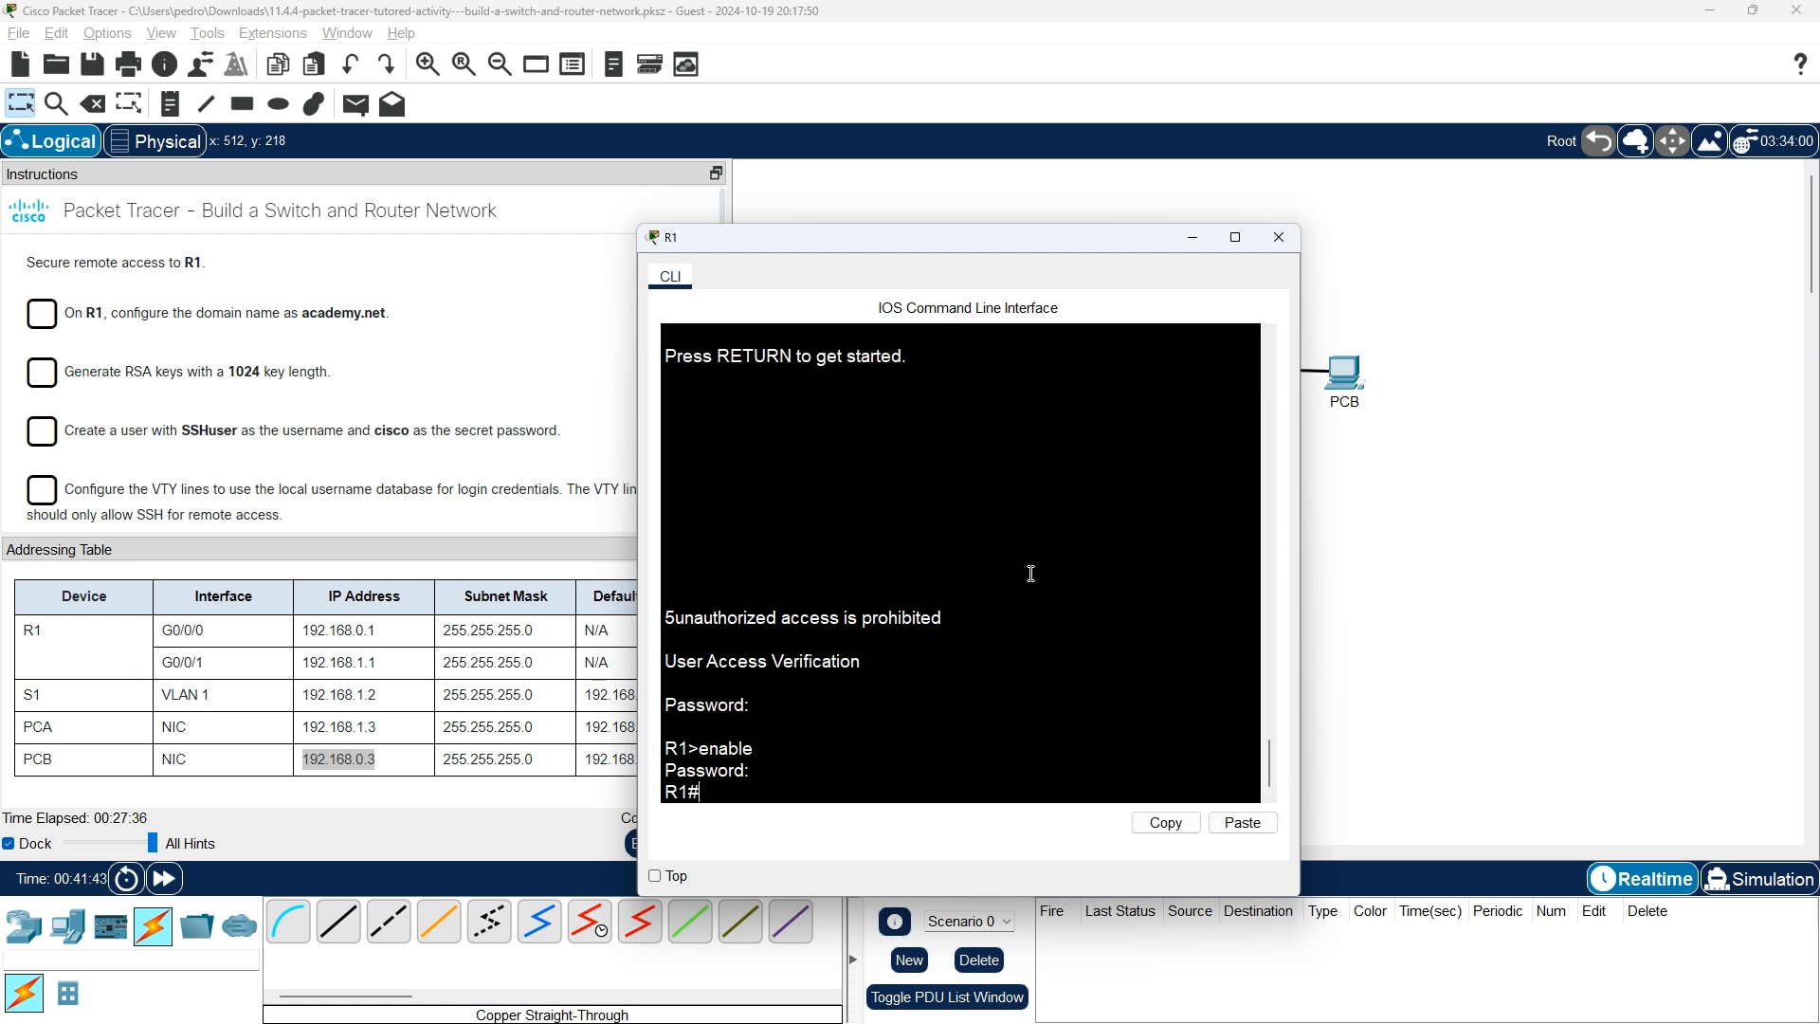
text(con)
key(Tab)
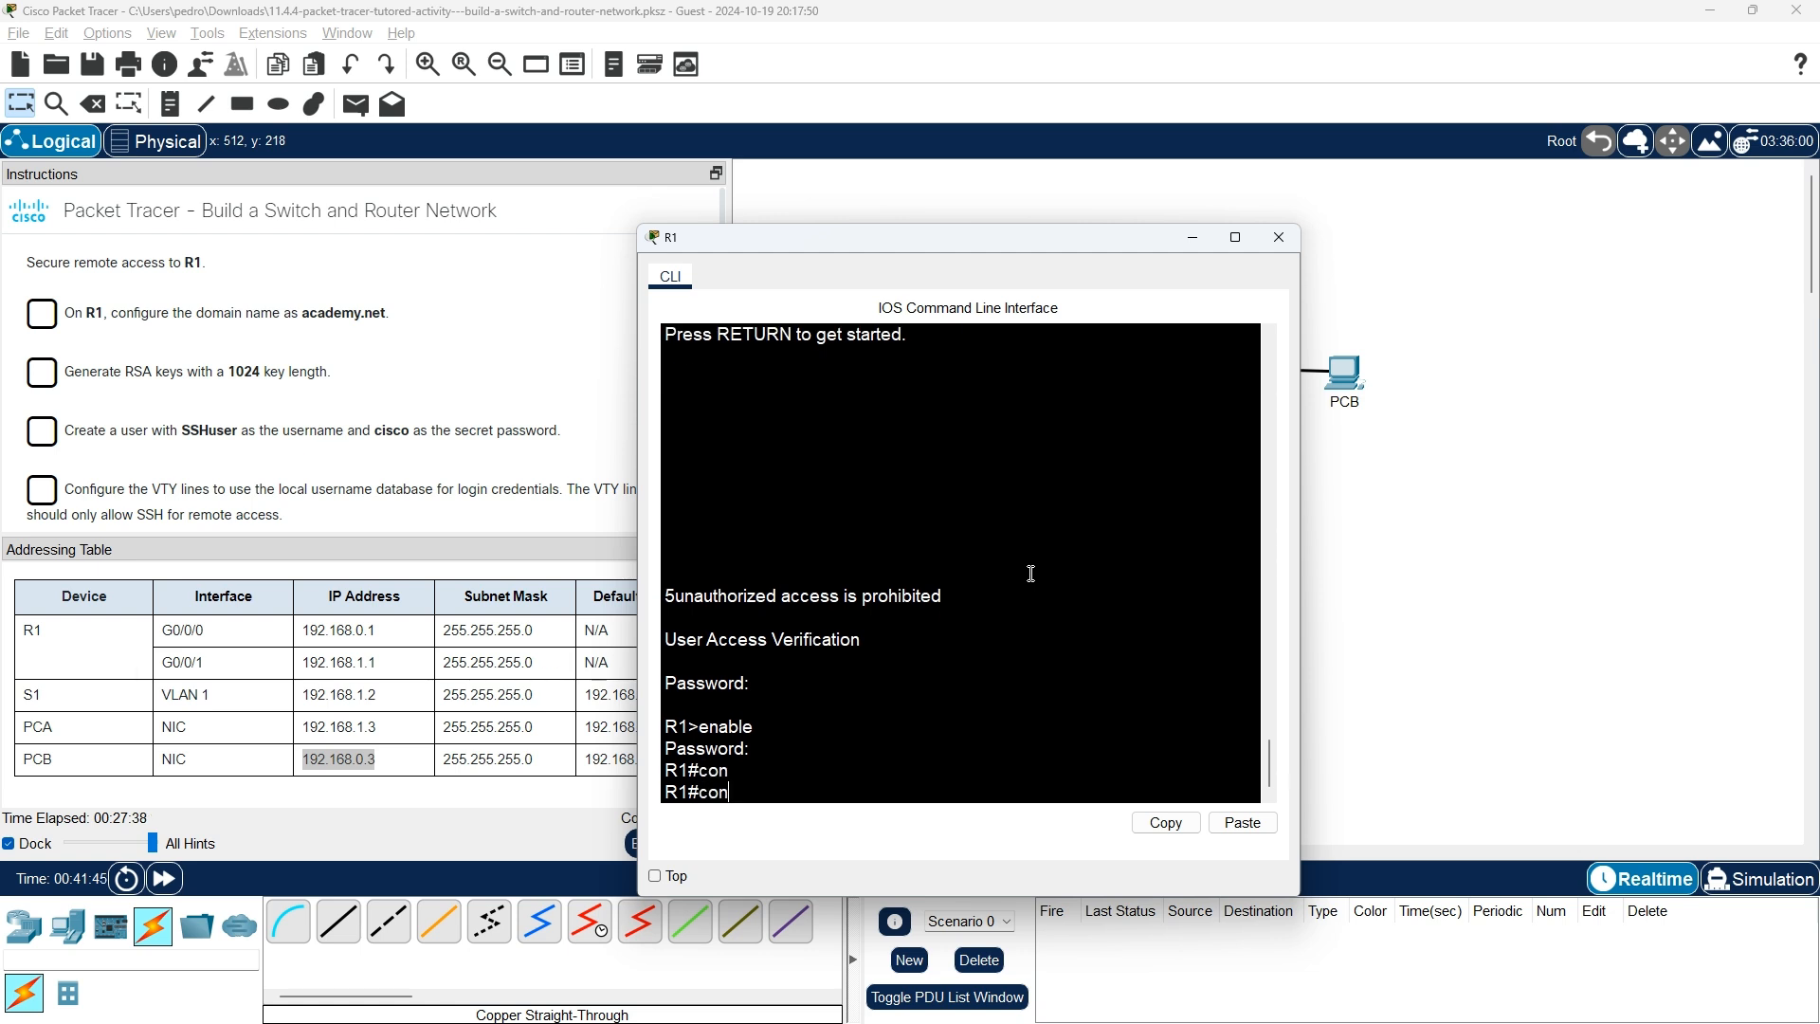
text(f)
key(Tab)
text(ter)
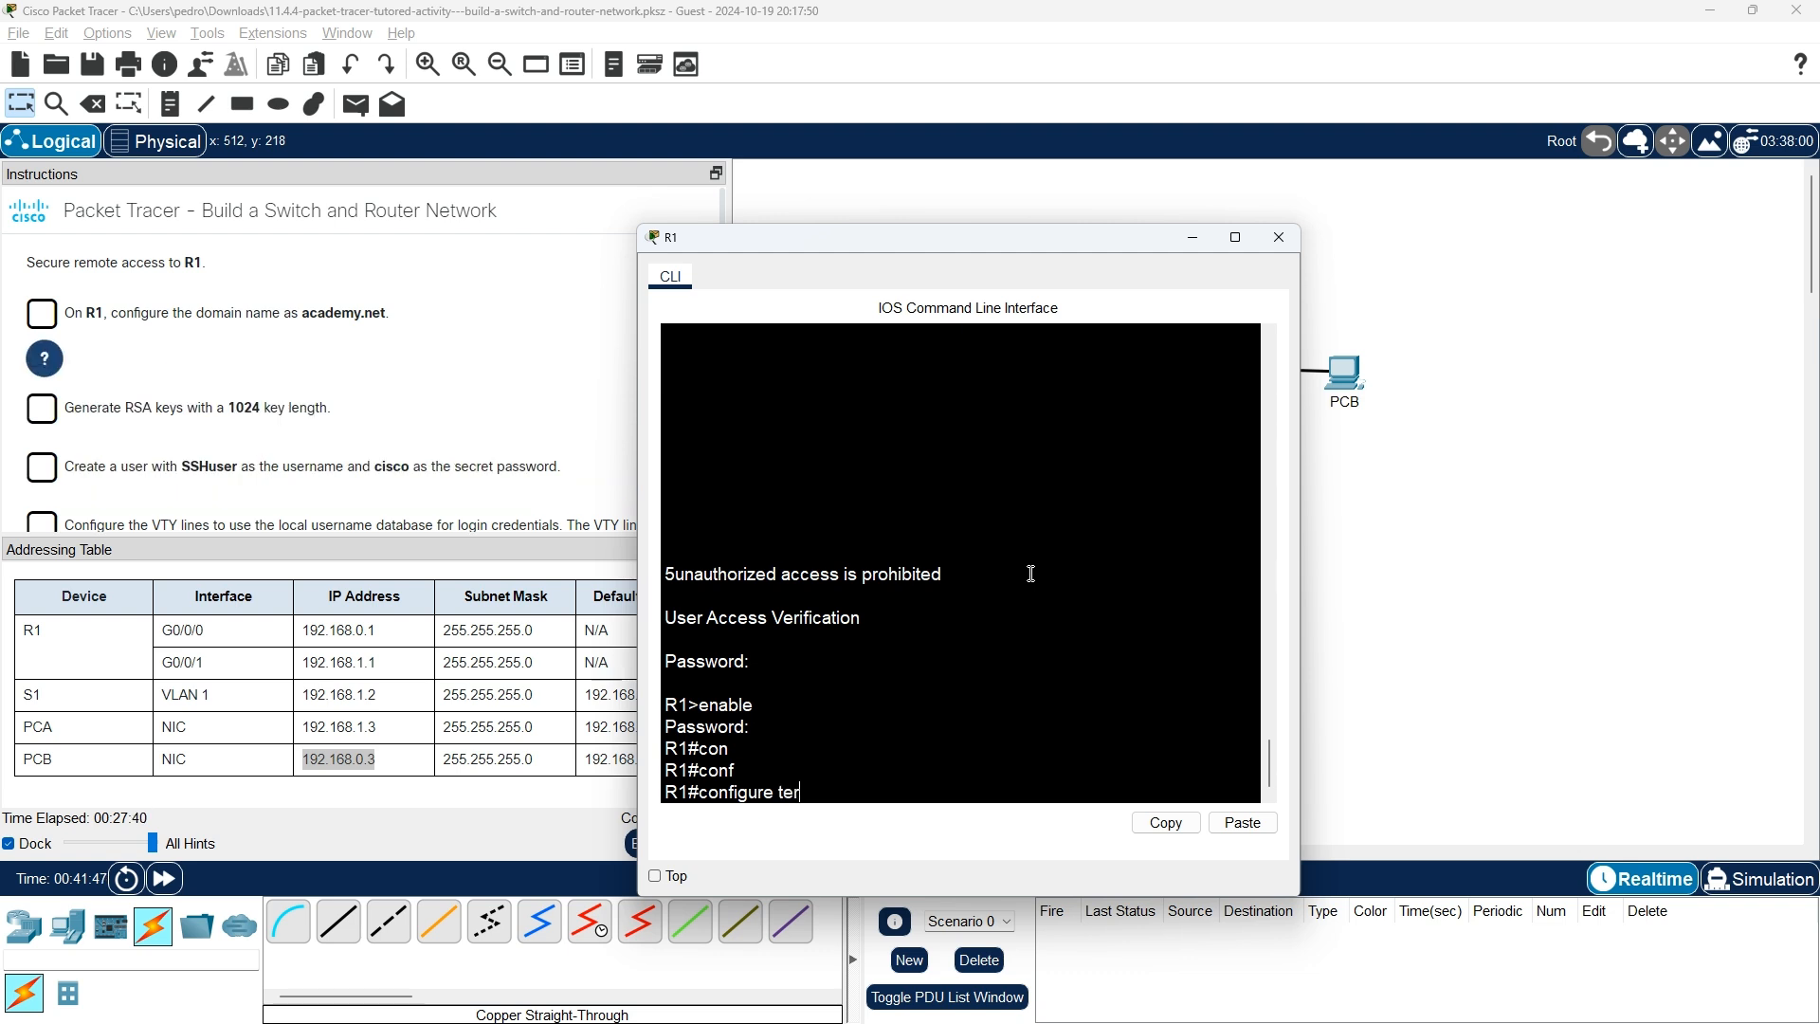
key(Tab)
key(Return)
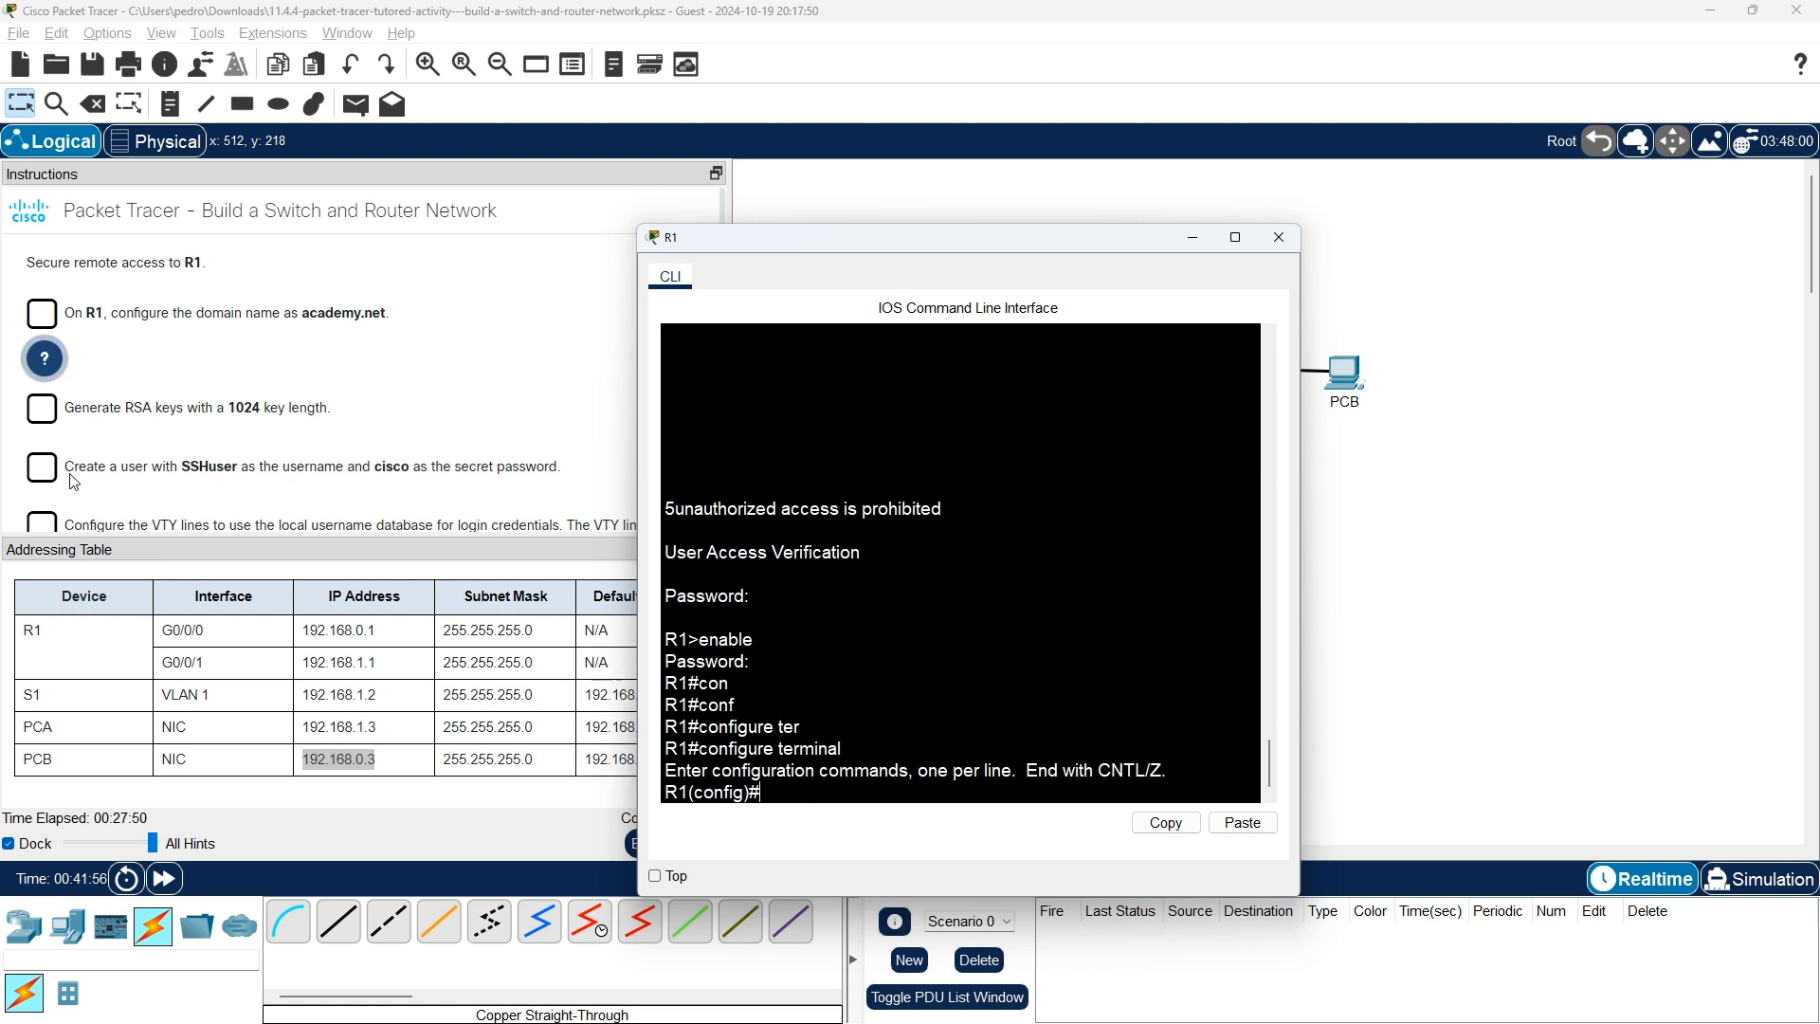
Check the instructions and clear stray characters and partial commands at the R1(config)# prompt.
click(47, 363)
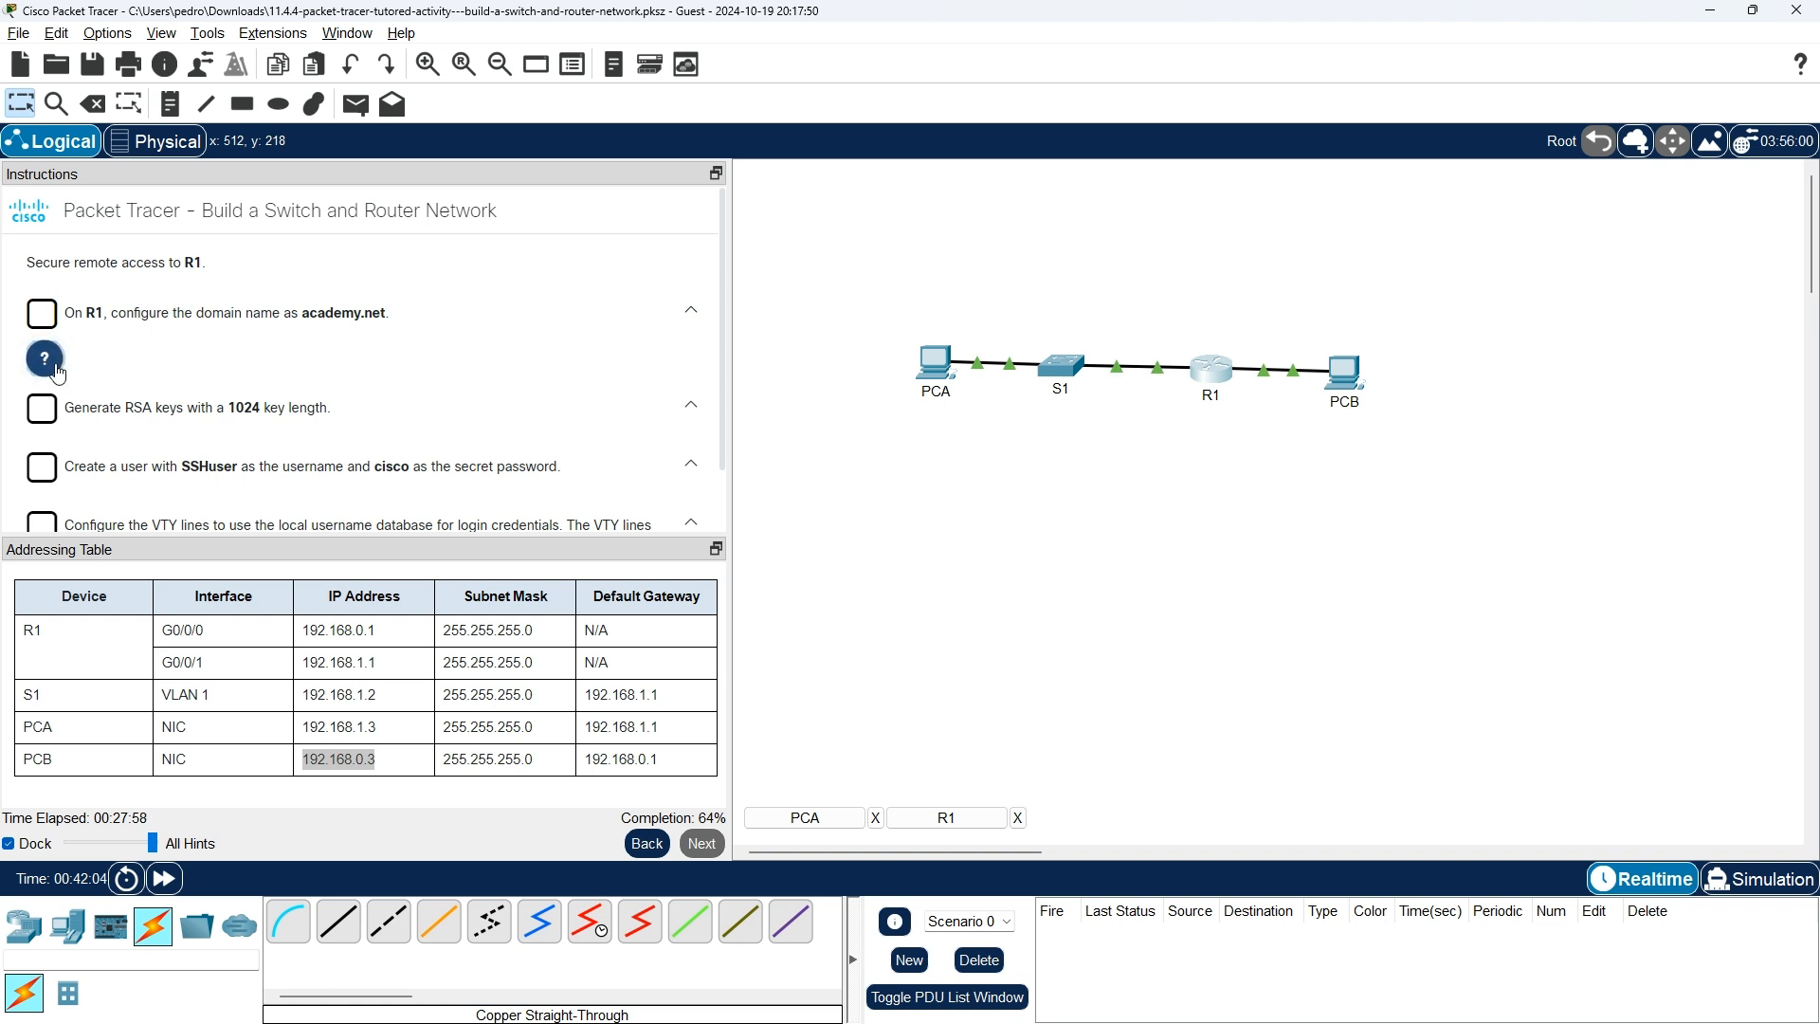
scroll(360, 419, down, 1)
scroll(360, 419, up, 1)
key(alt+Tab)
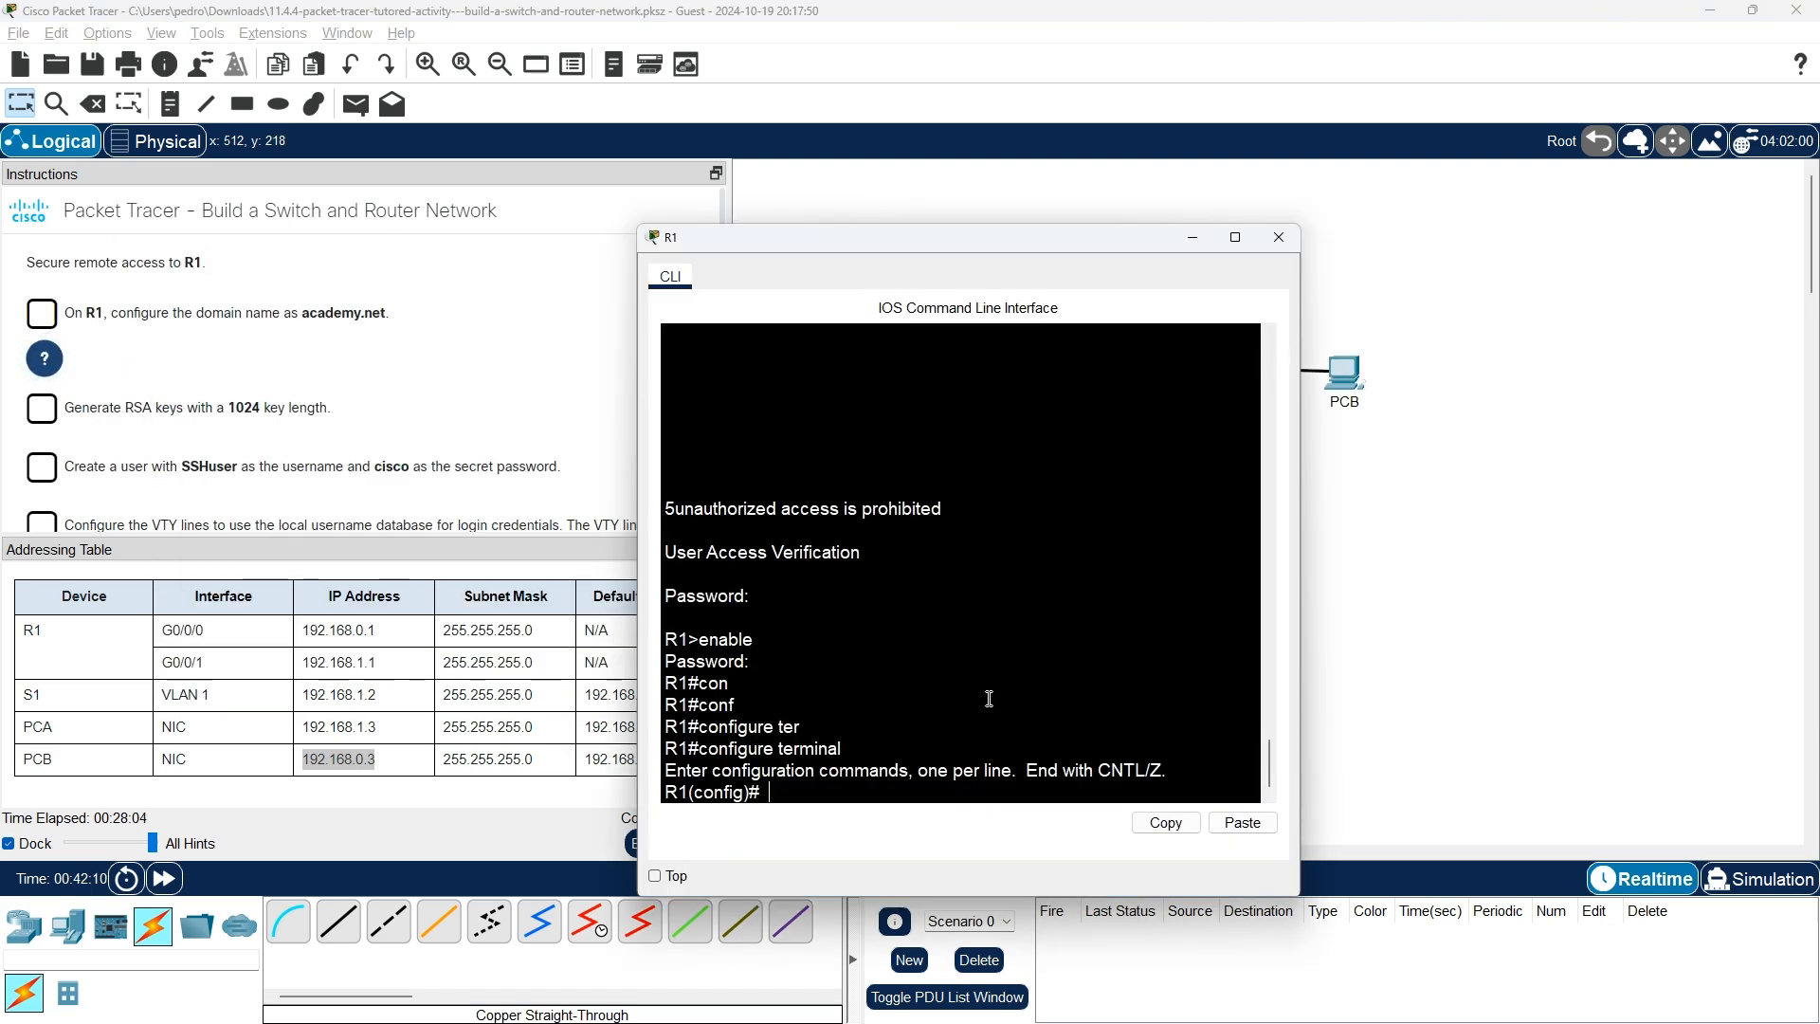
text(dddd)
key(BackSpace)
key(BackSpace)
key(BackSpace)
key(BackSpace)
click(44, 362)
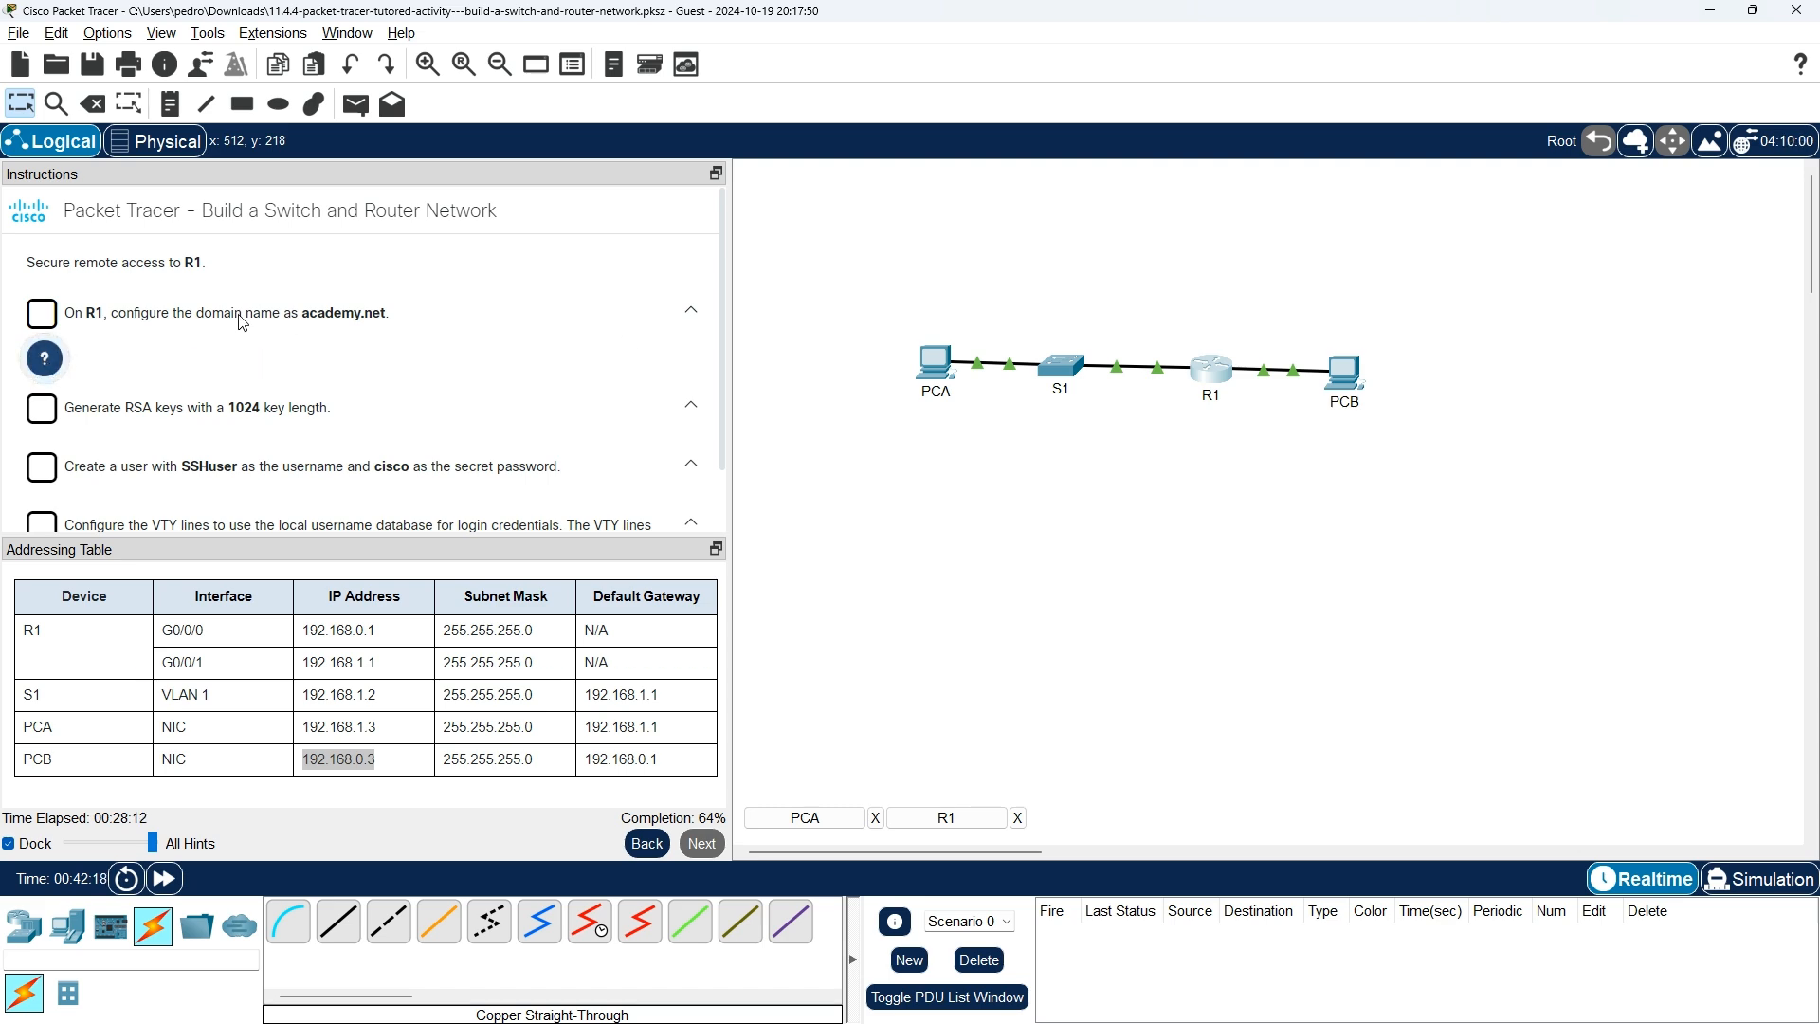
key(alt+Tab)
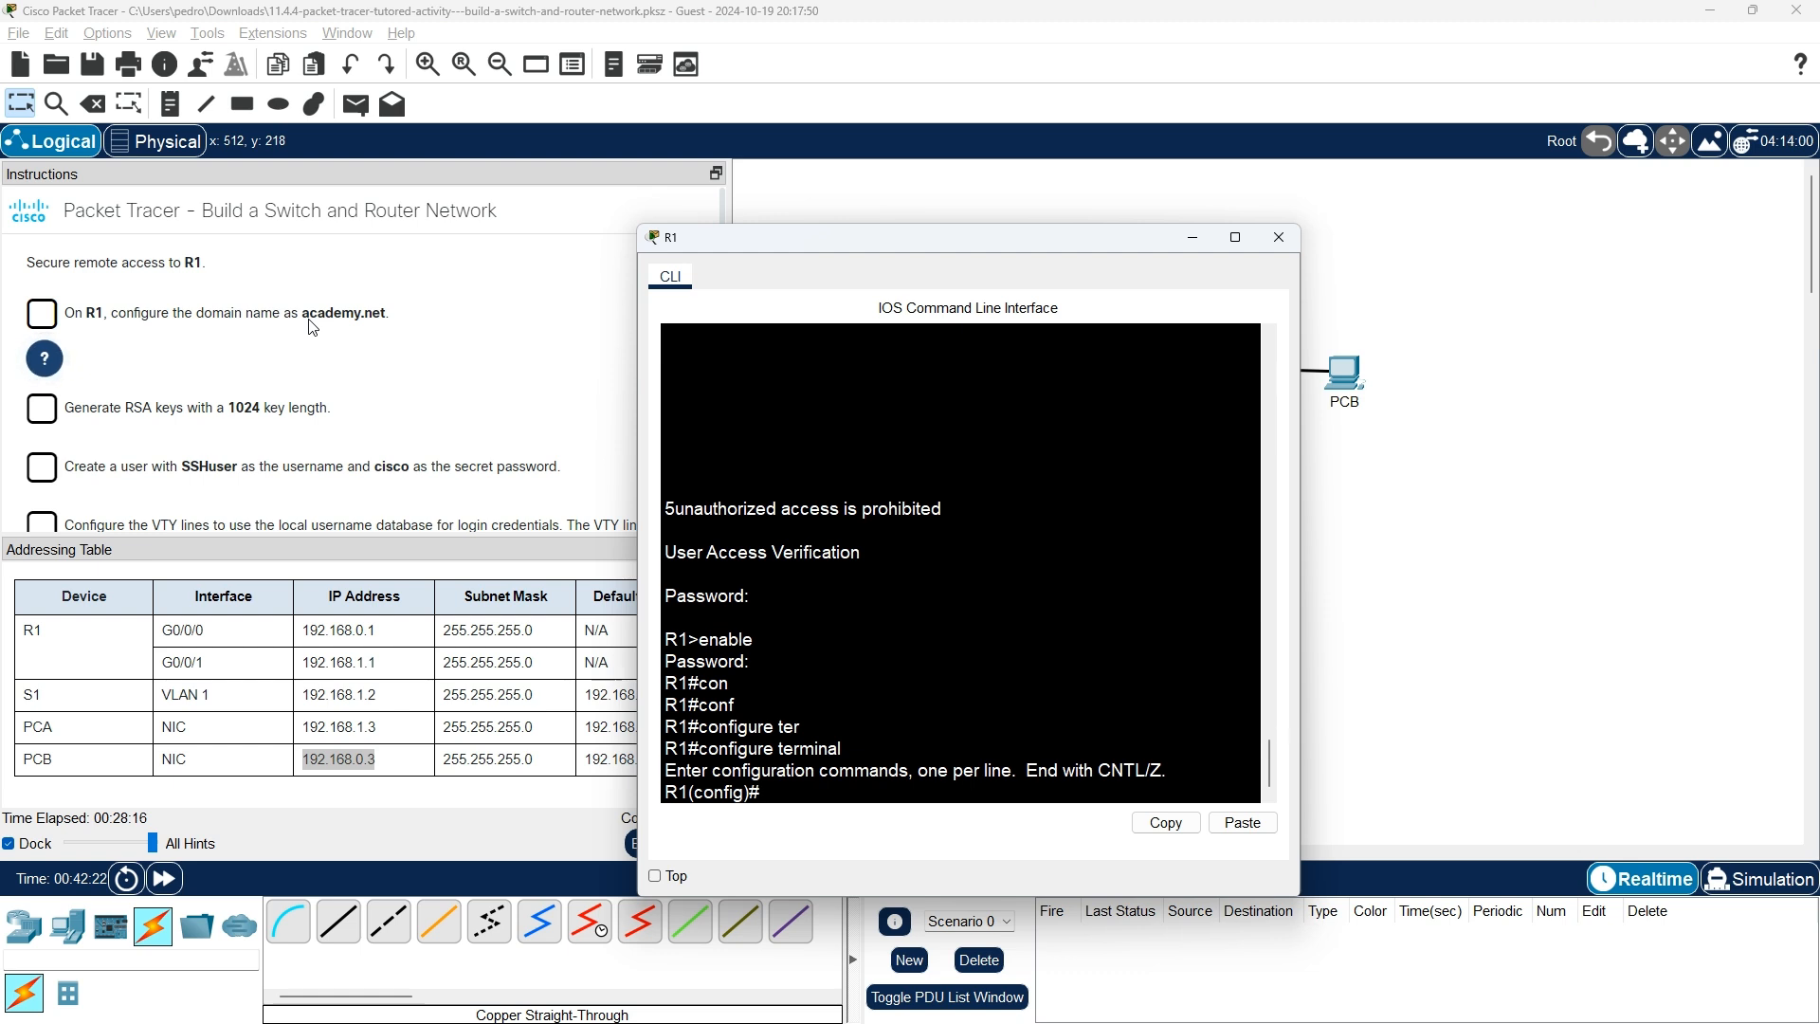
text(don)
key(Tab)
key(BackSpace)
text(m)
key(Tab)
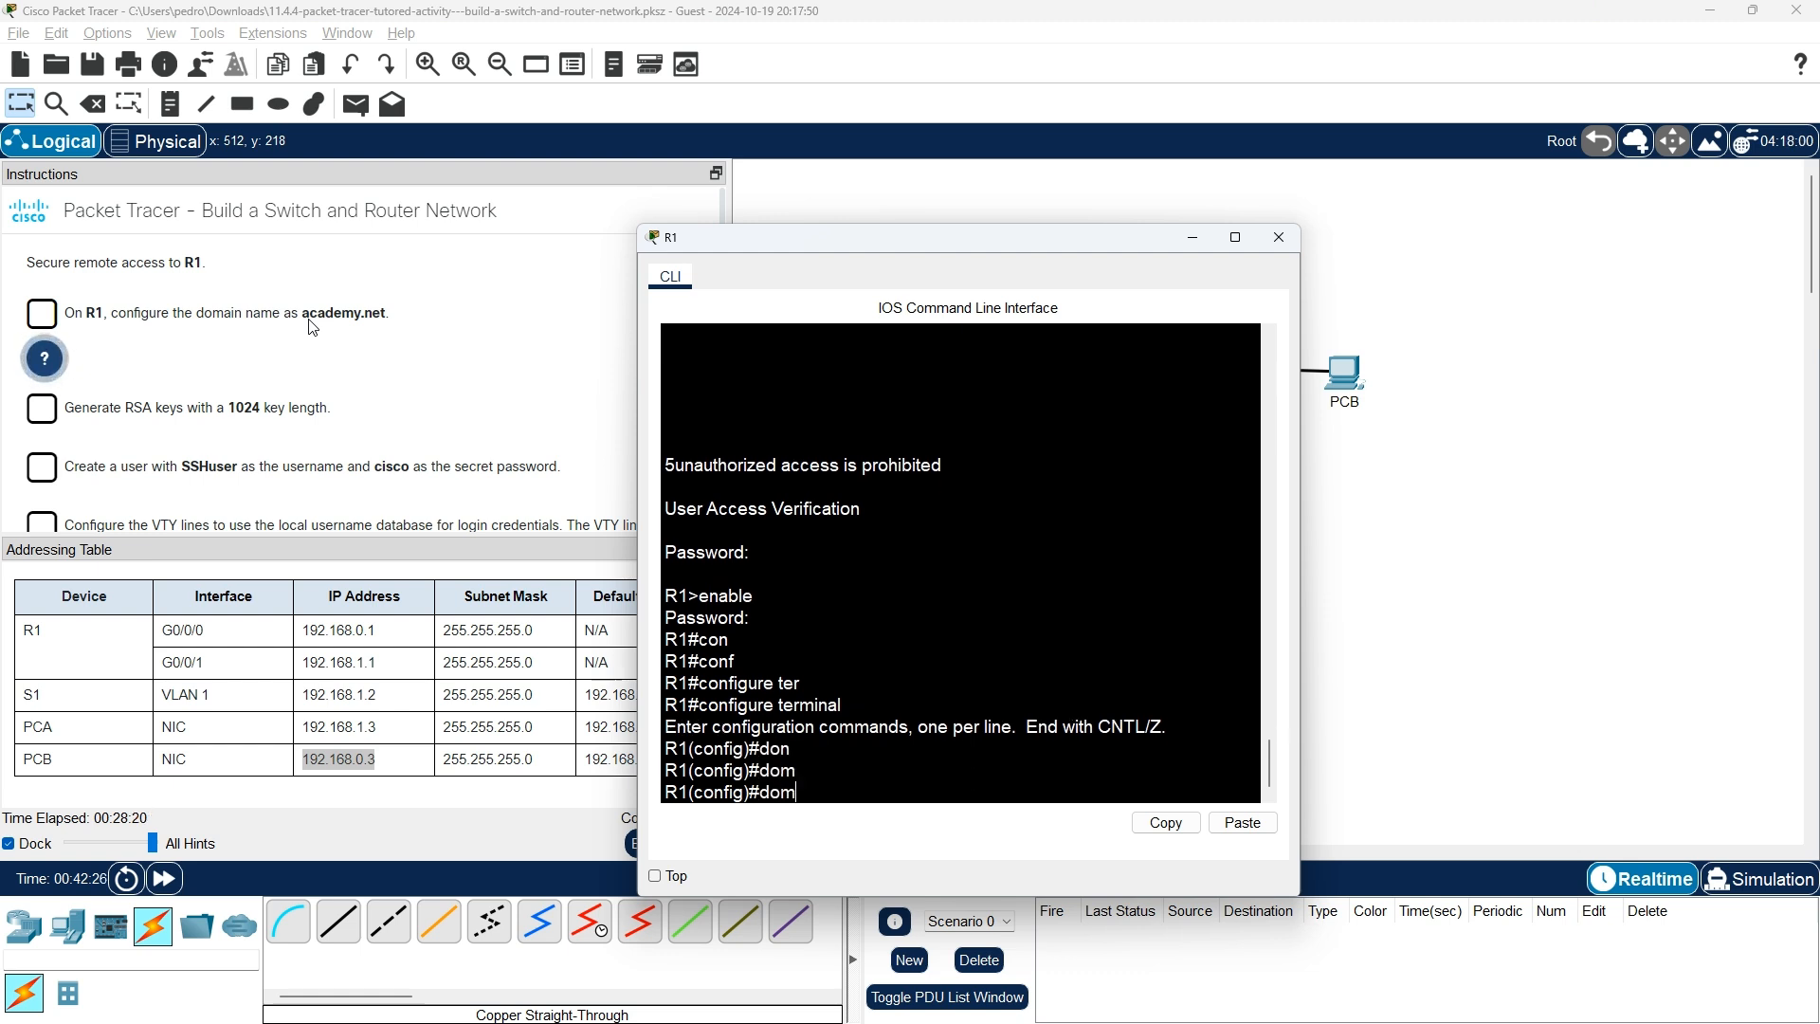
key(BackSpace)
key(BackSpace)
key(BackSpace)
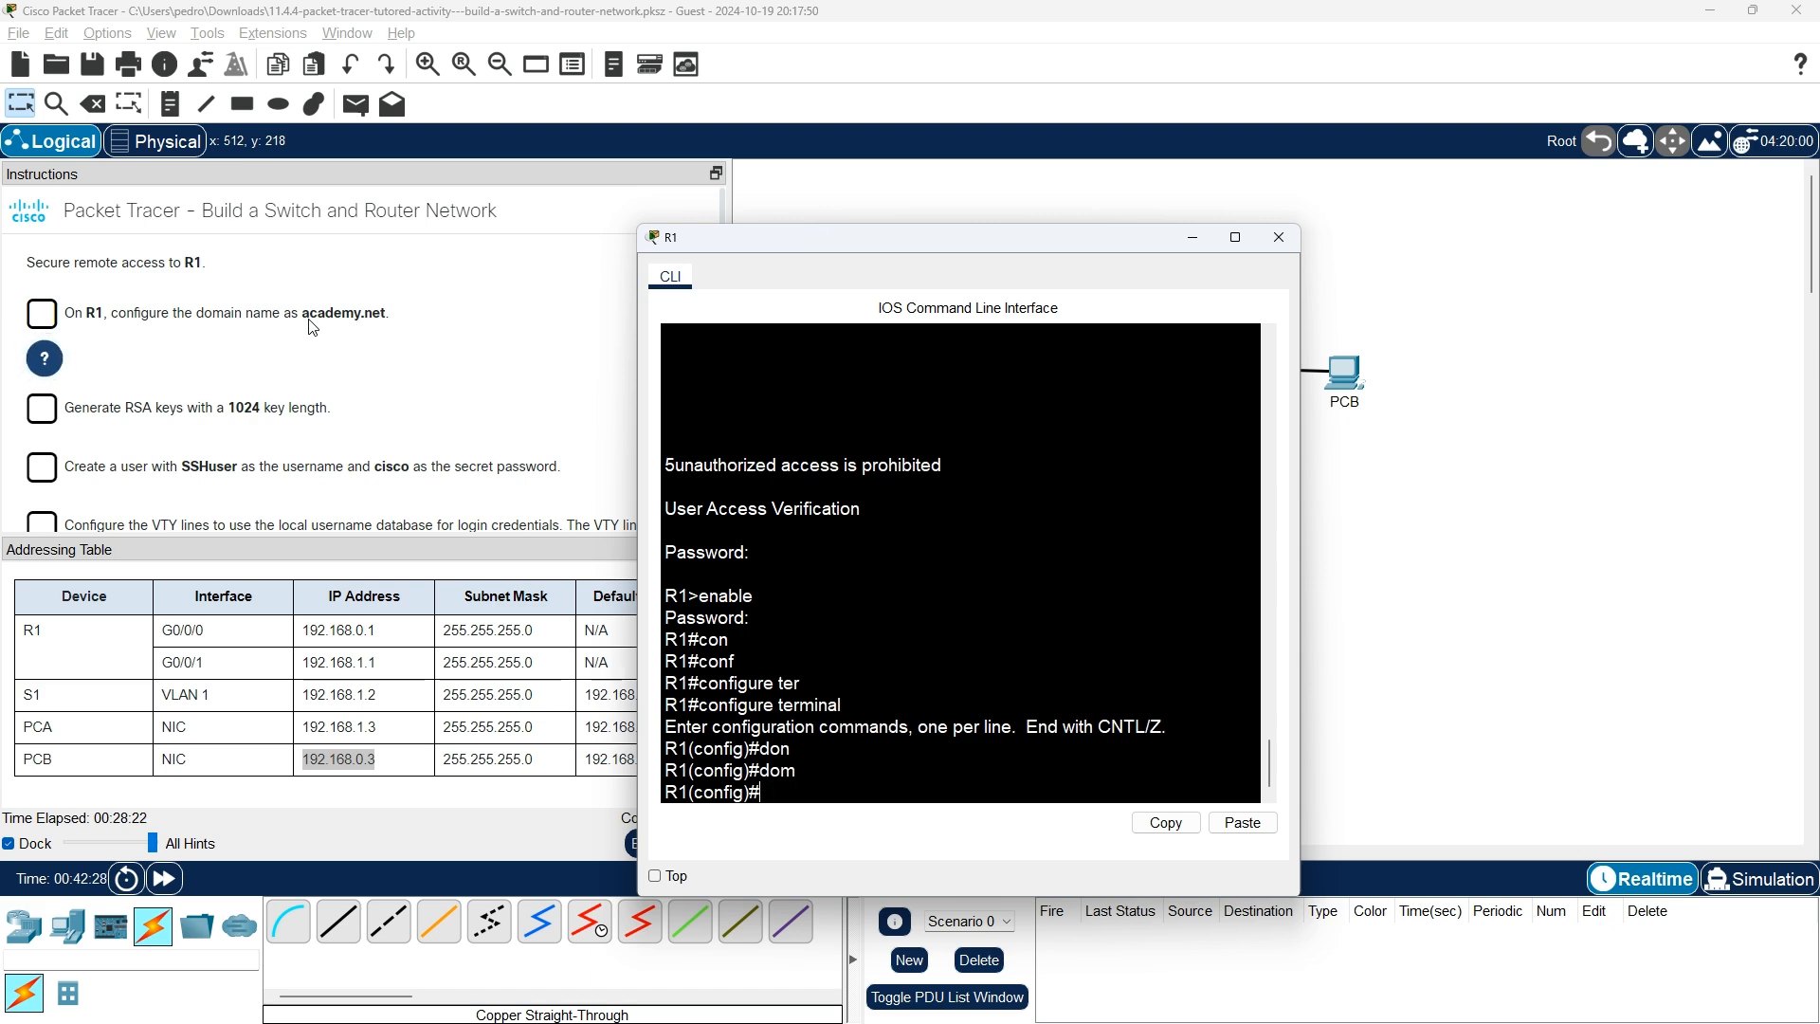
List R1's global configuration commands with ?, paging through the --More-- output.
text(?)
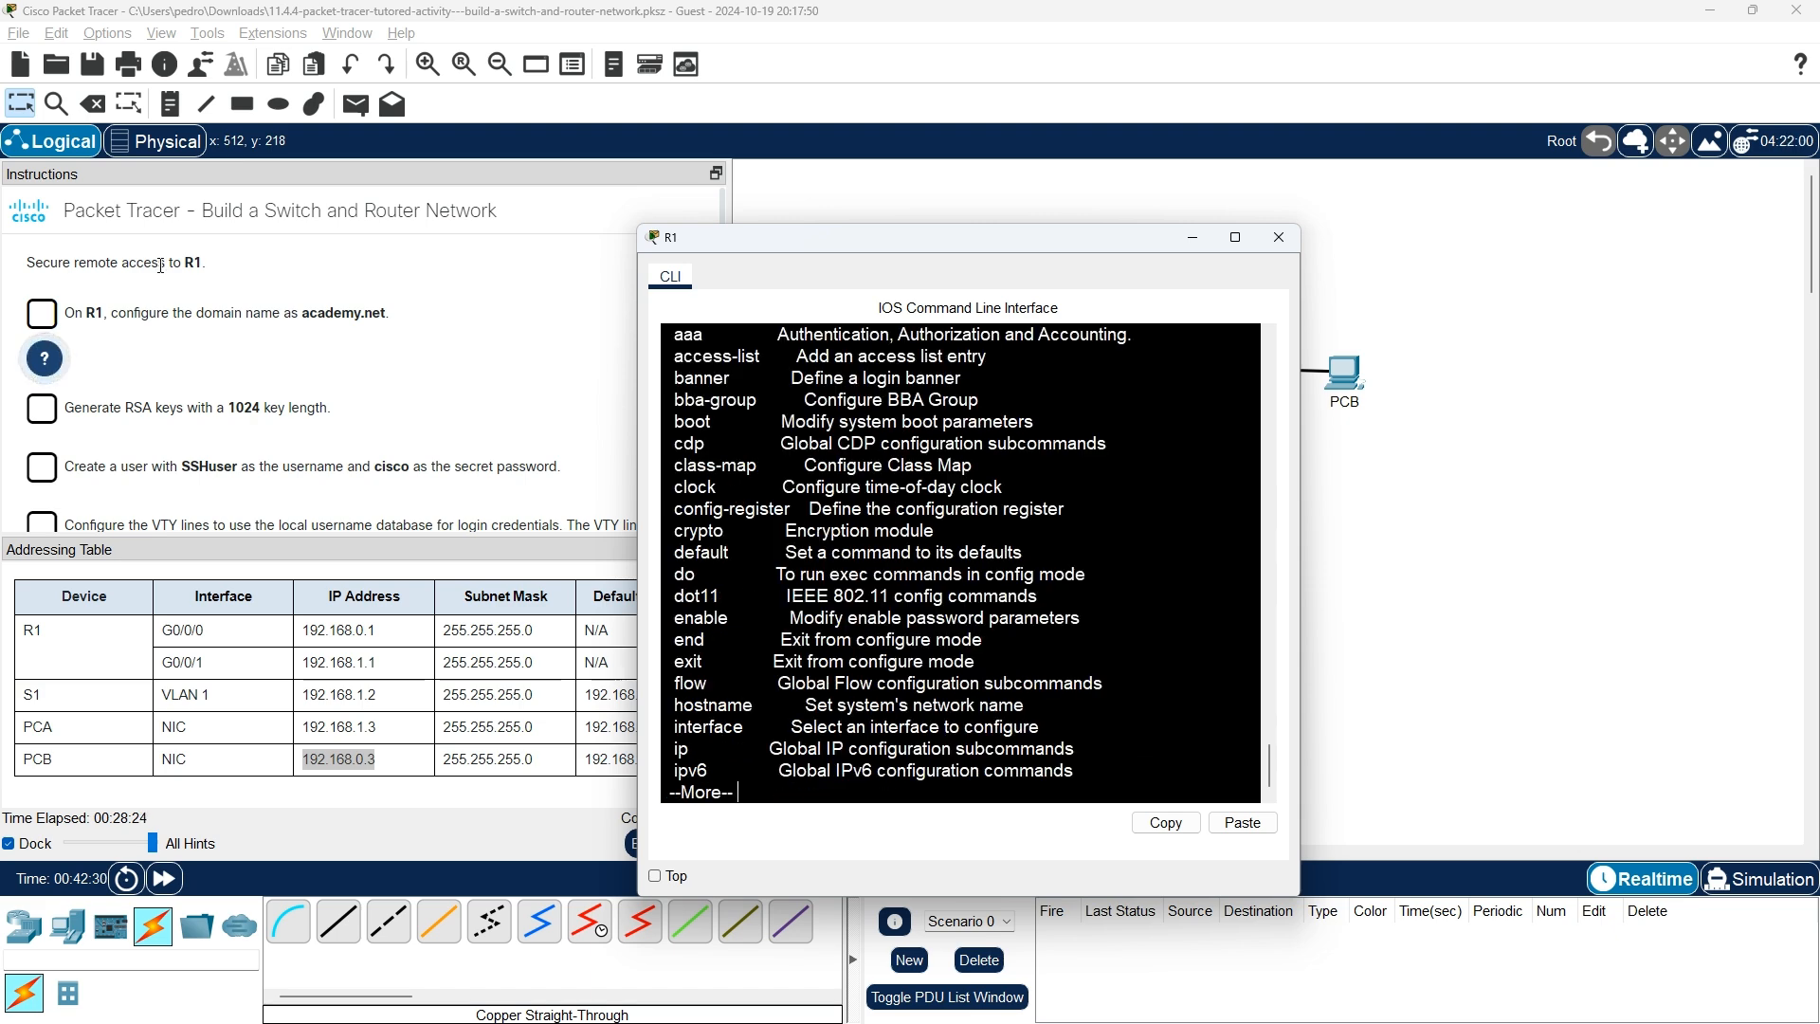
scroll(852, 446, up, 3)
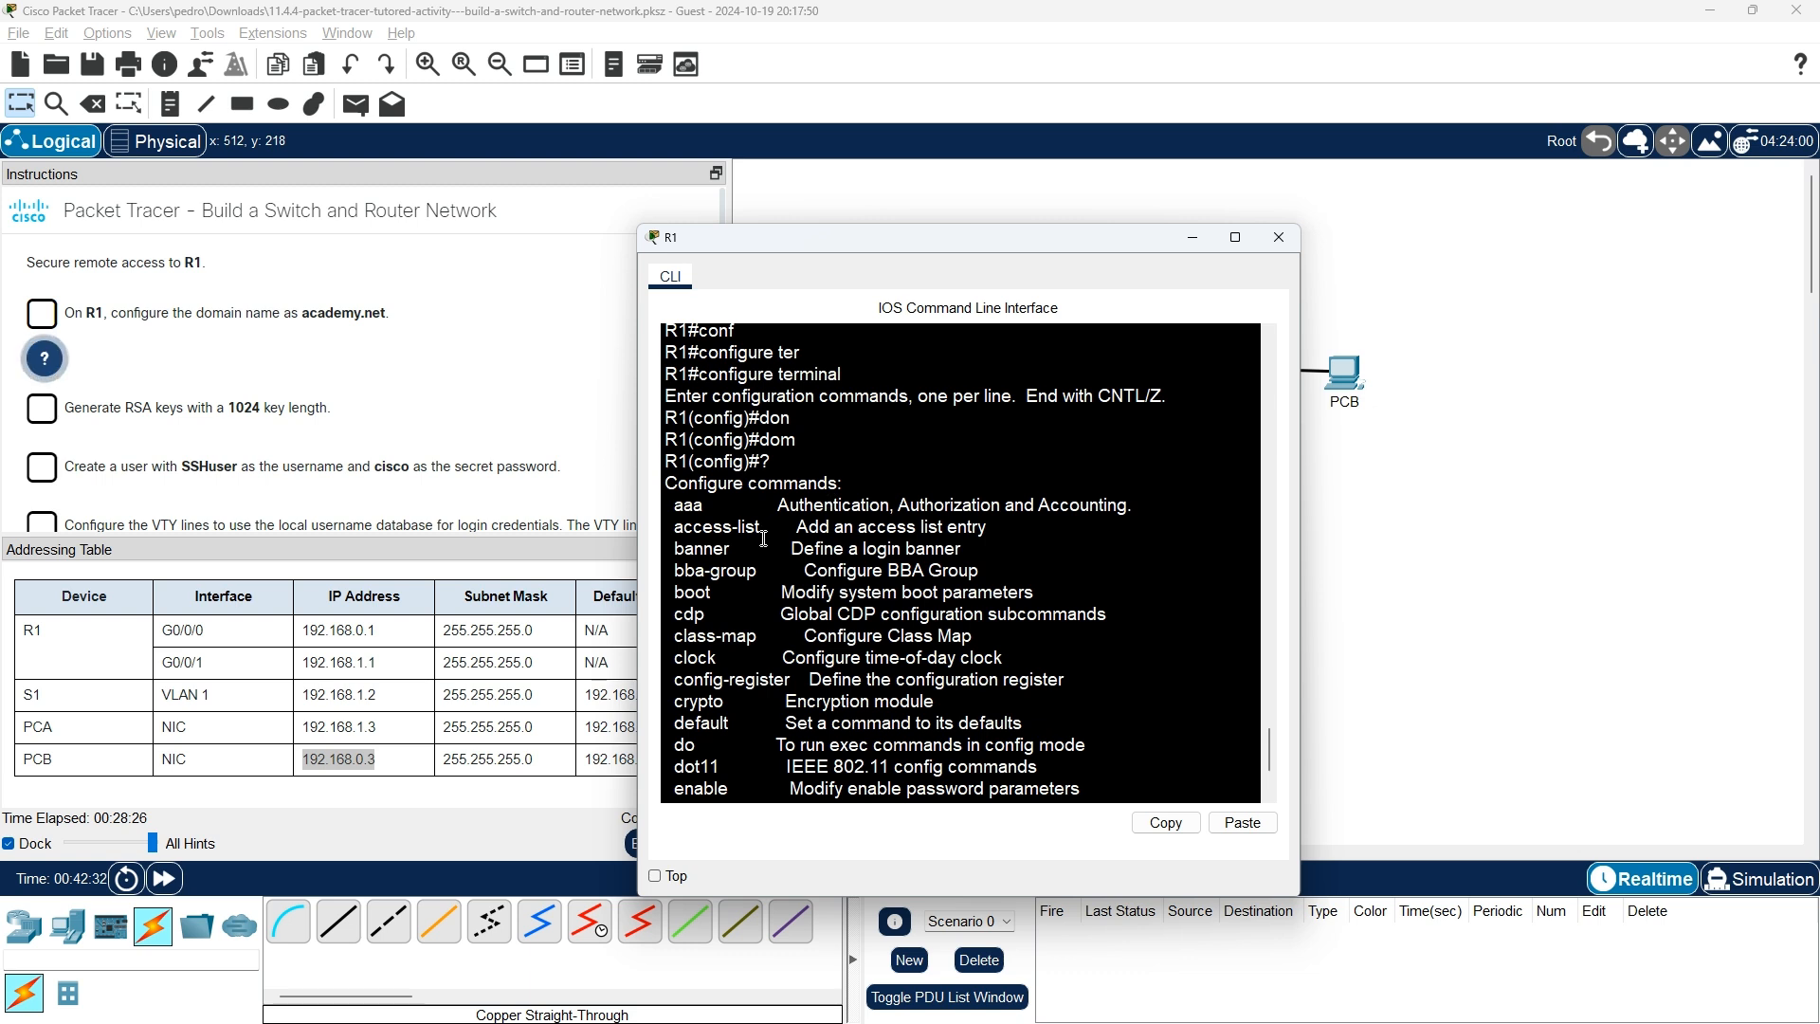
scroll(758, 545, down, 1)
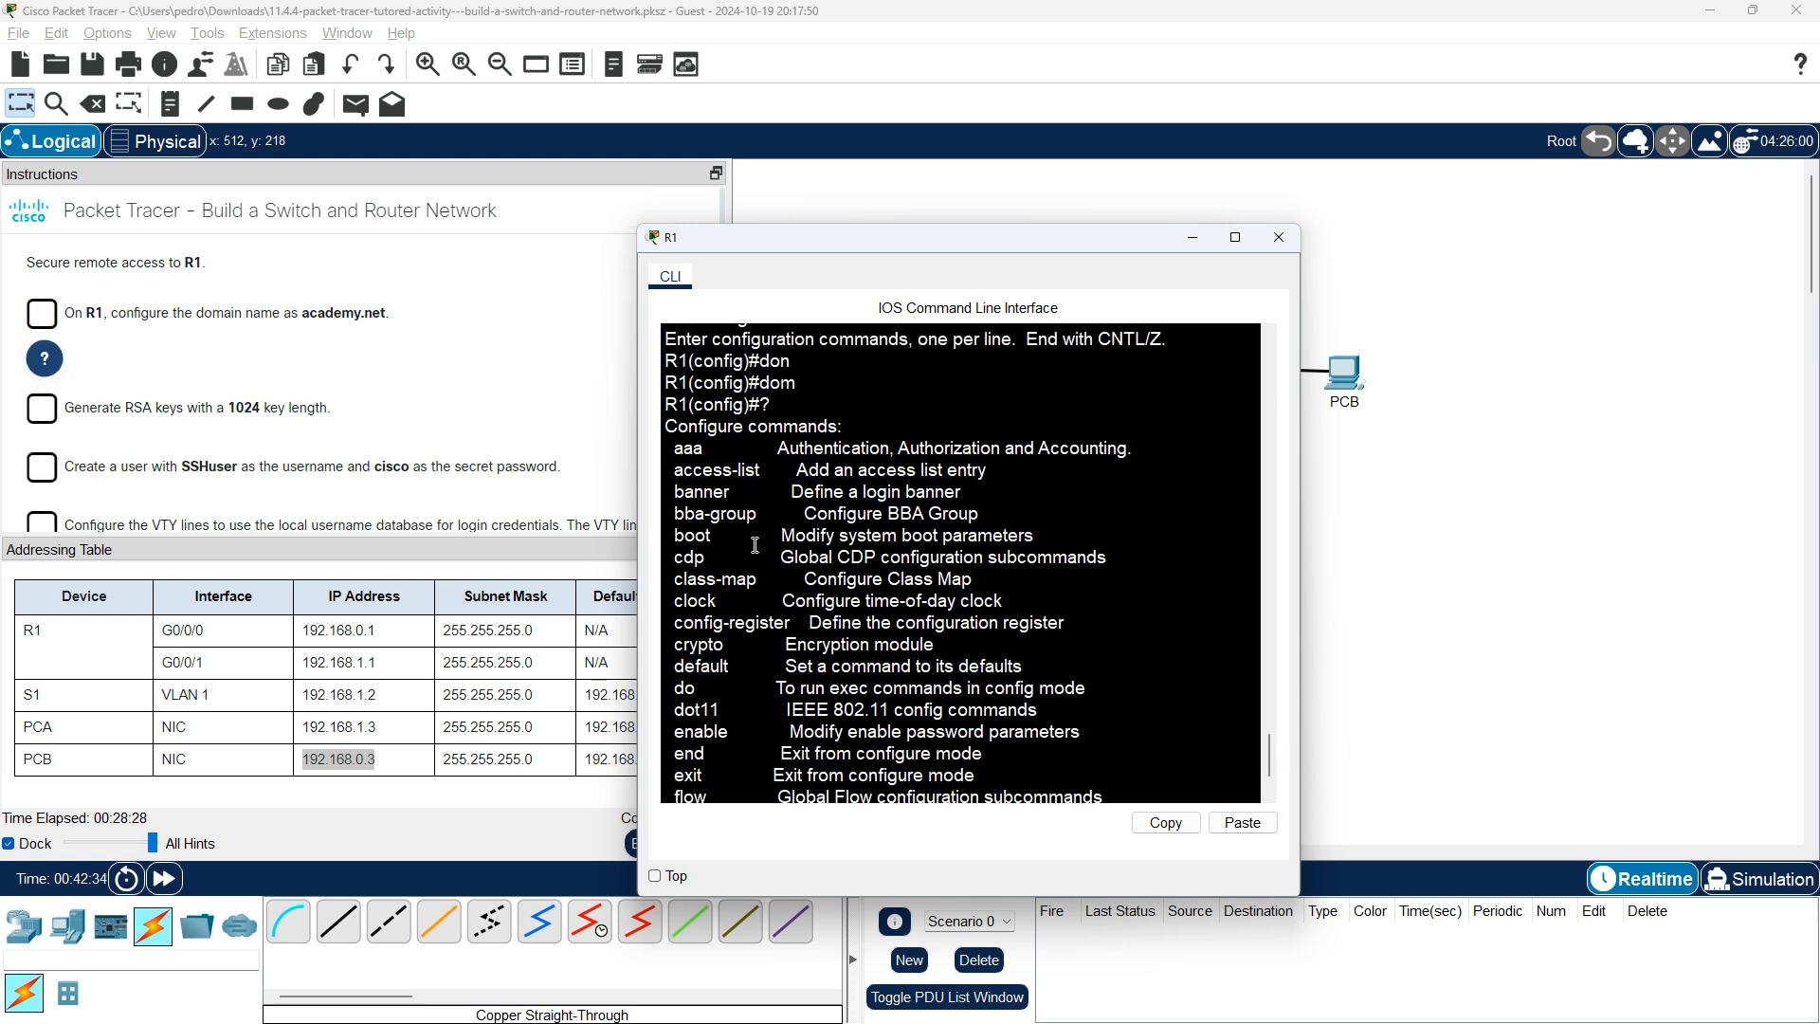
scroll(741, 657, down, 1)
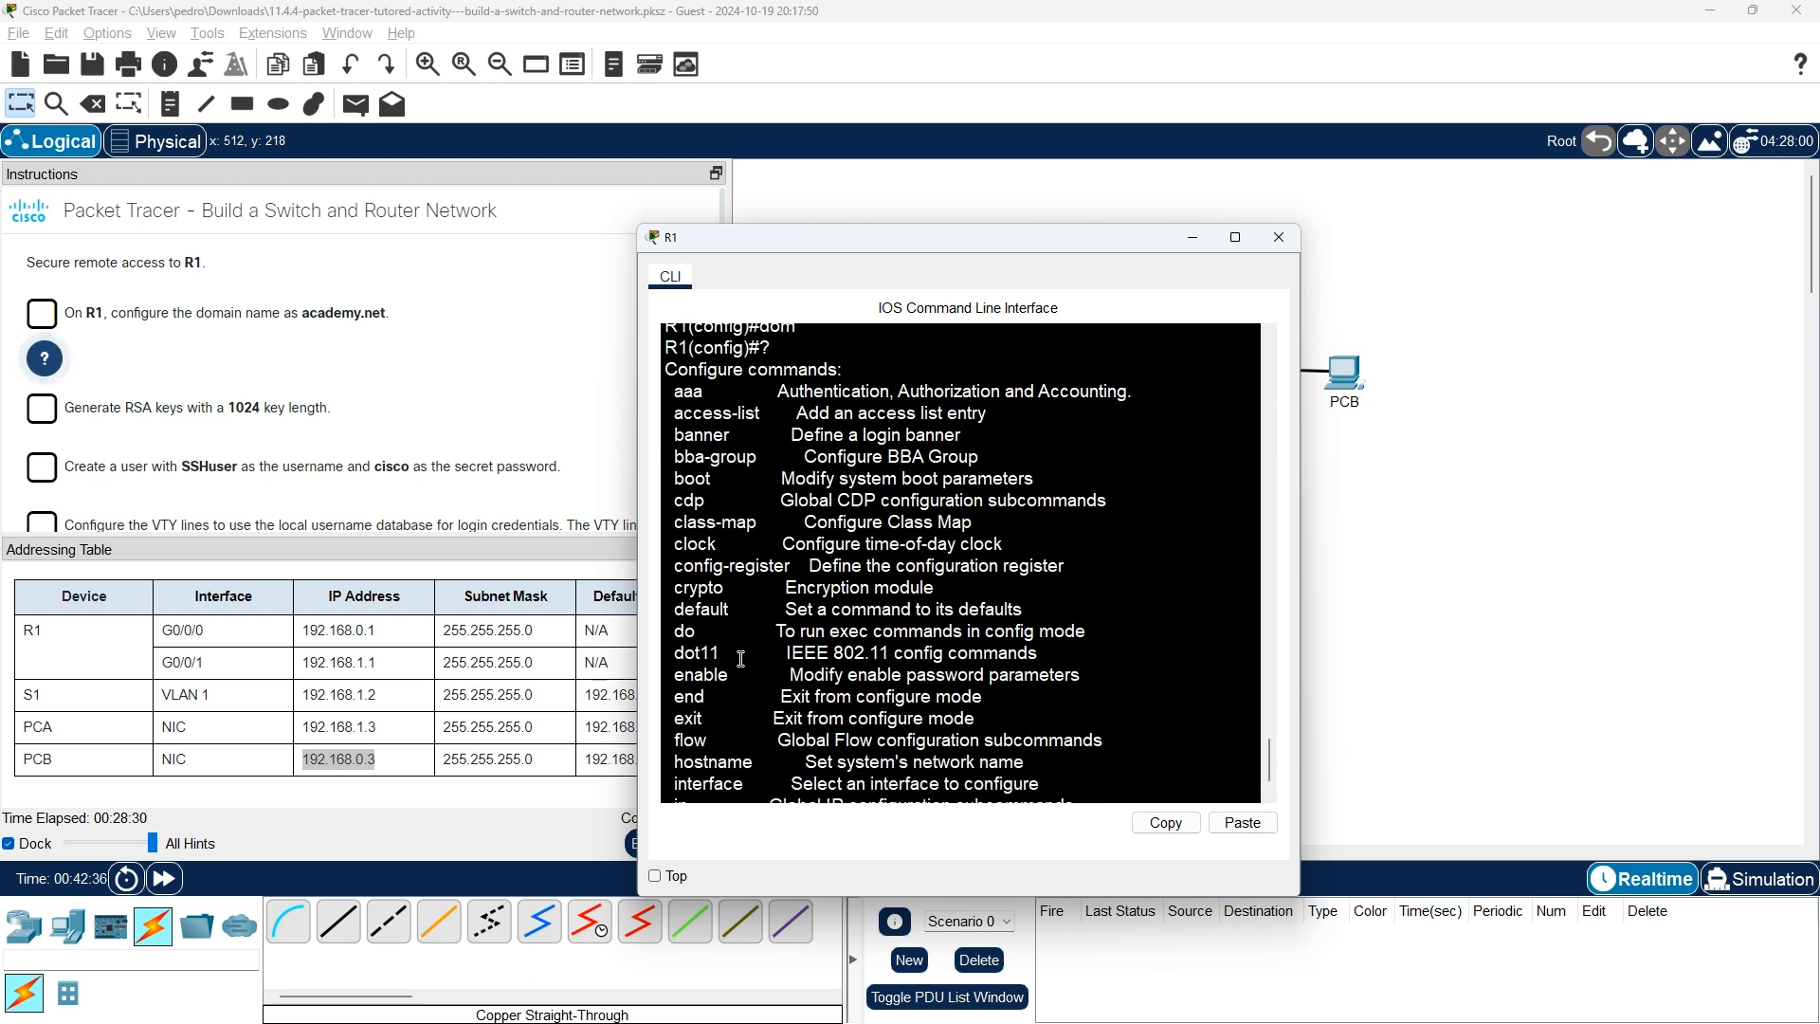
scroll(741, 658, down, 1)
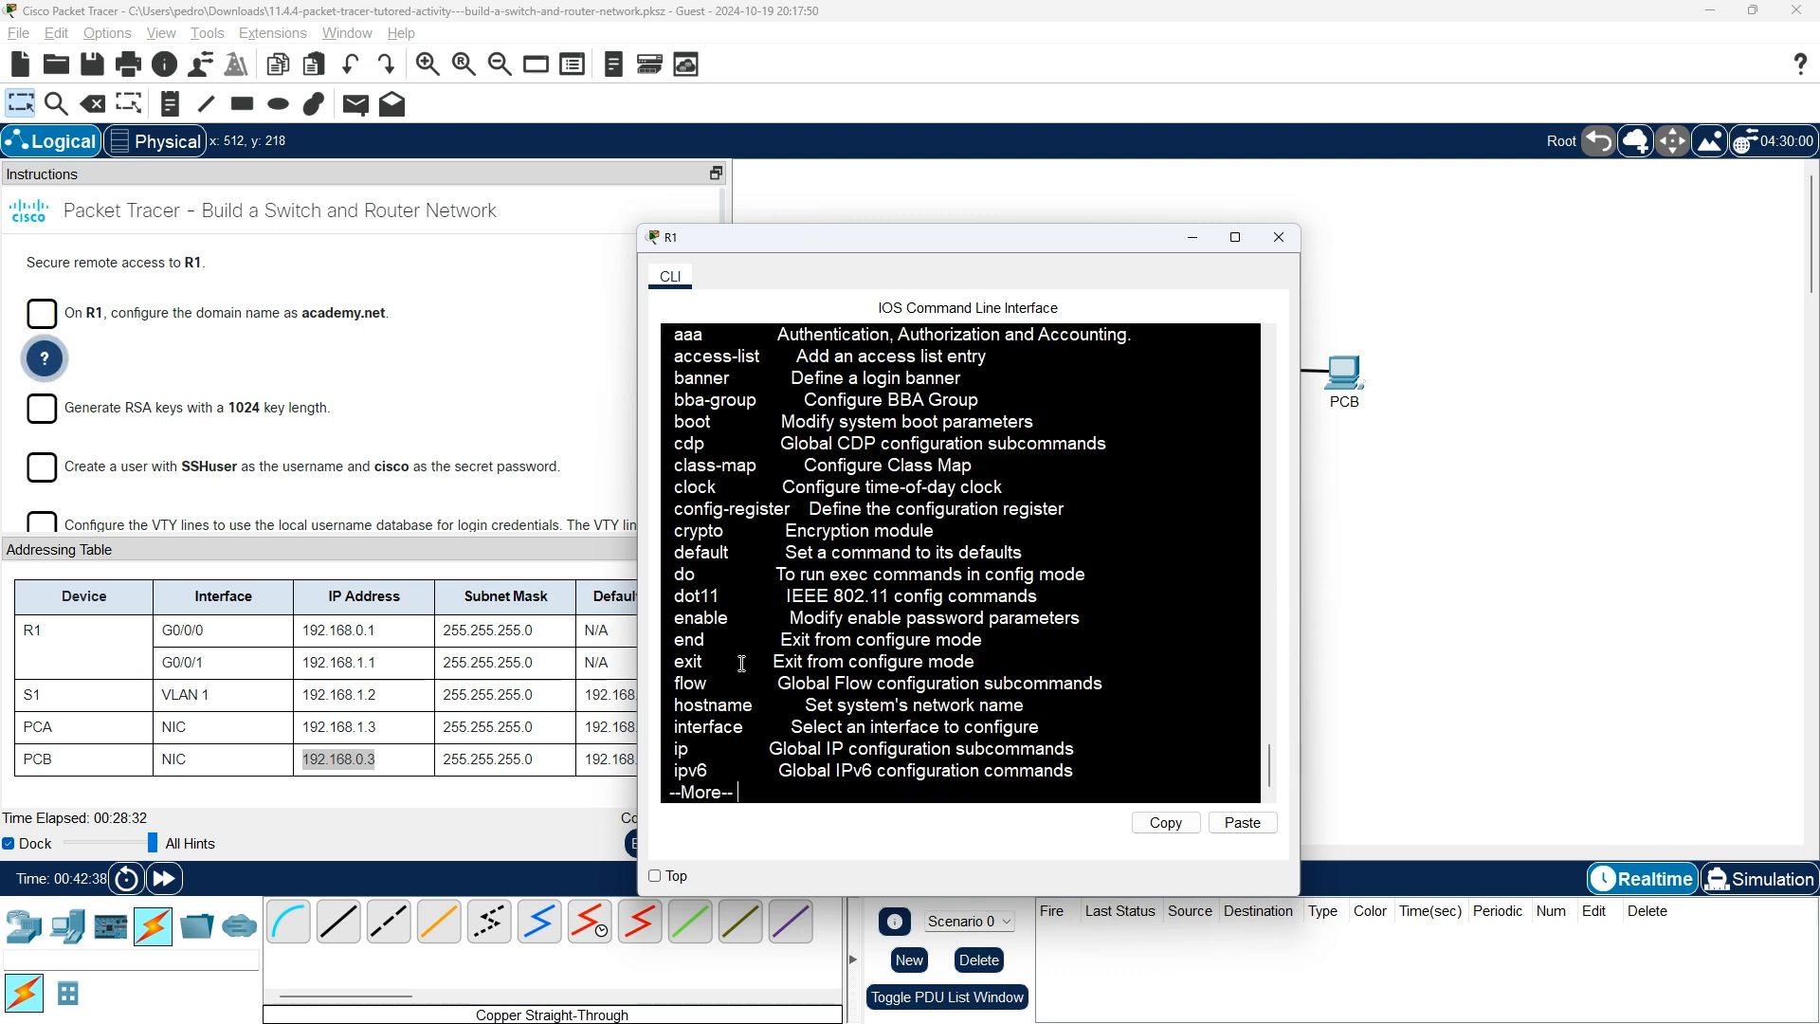
key(Return)
key(Return)
key(Return)
key(Return)
key(Return)
key(Return)
key(Return)
key(Return)
key(Return)
key(Return)
key(Return)
key(Return)
key(Return)
key(Return)
key(Return)
key(Return)
key(Return)
key(Return)
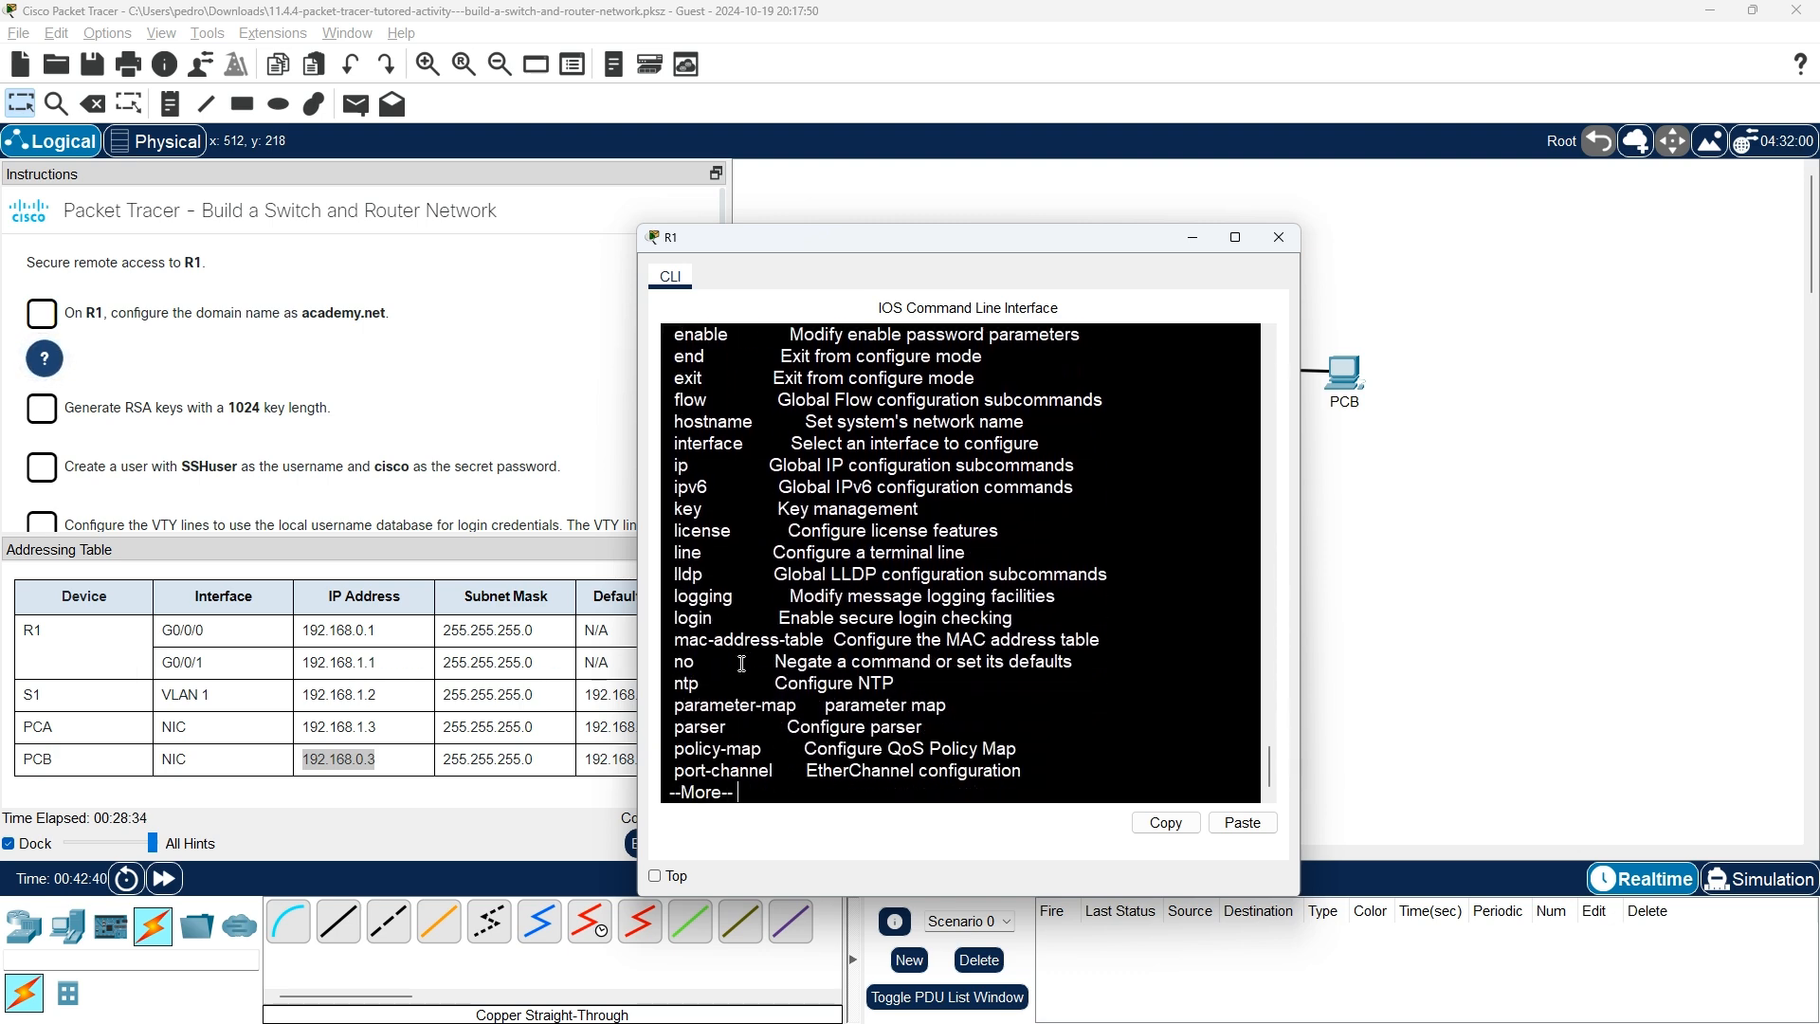
key(Return)
key(Return)
key(Return)
key(Return)
key(Return)
key(Return)
key(Return)
key(Return)
key(Return)
key(Return)
key(Return)
key(Return)
key(Return)
key(Return)
key(Return)
key(Return)
key(Return)
key(Return)
key(Return)
key(Return)
Scroll back through the list and reveal the hint showing ip domain-name academy.net.
scroll(720, 664, up, 4)
scroll(720, 662, up, 1)
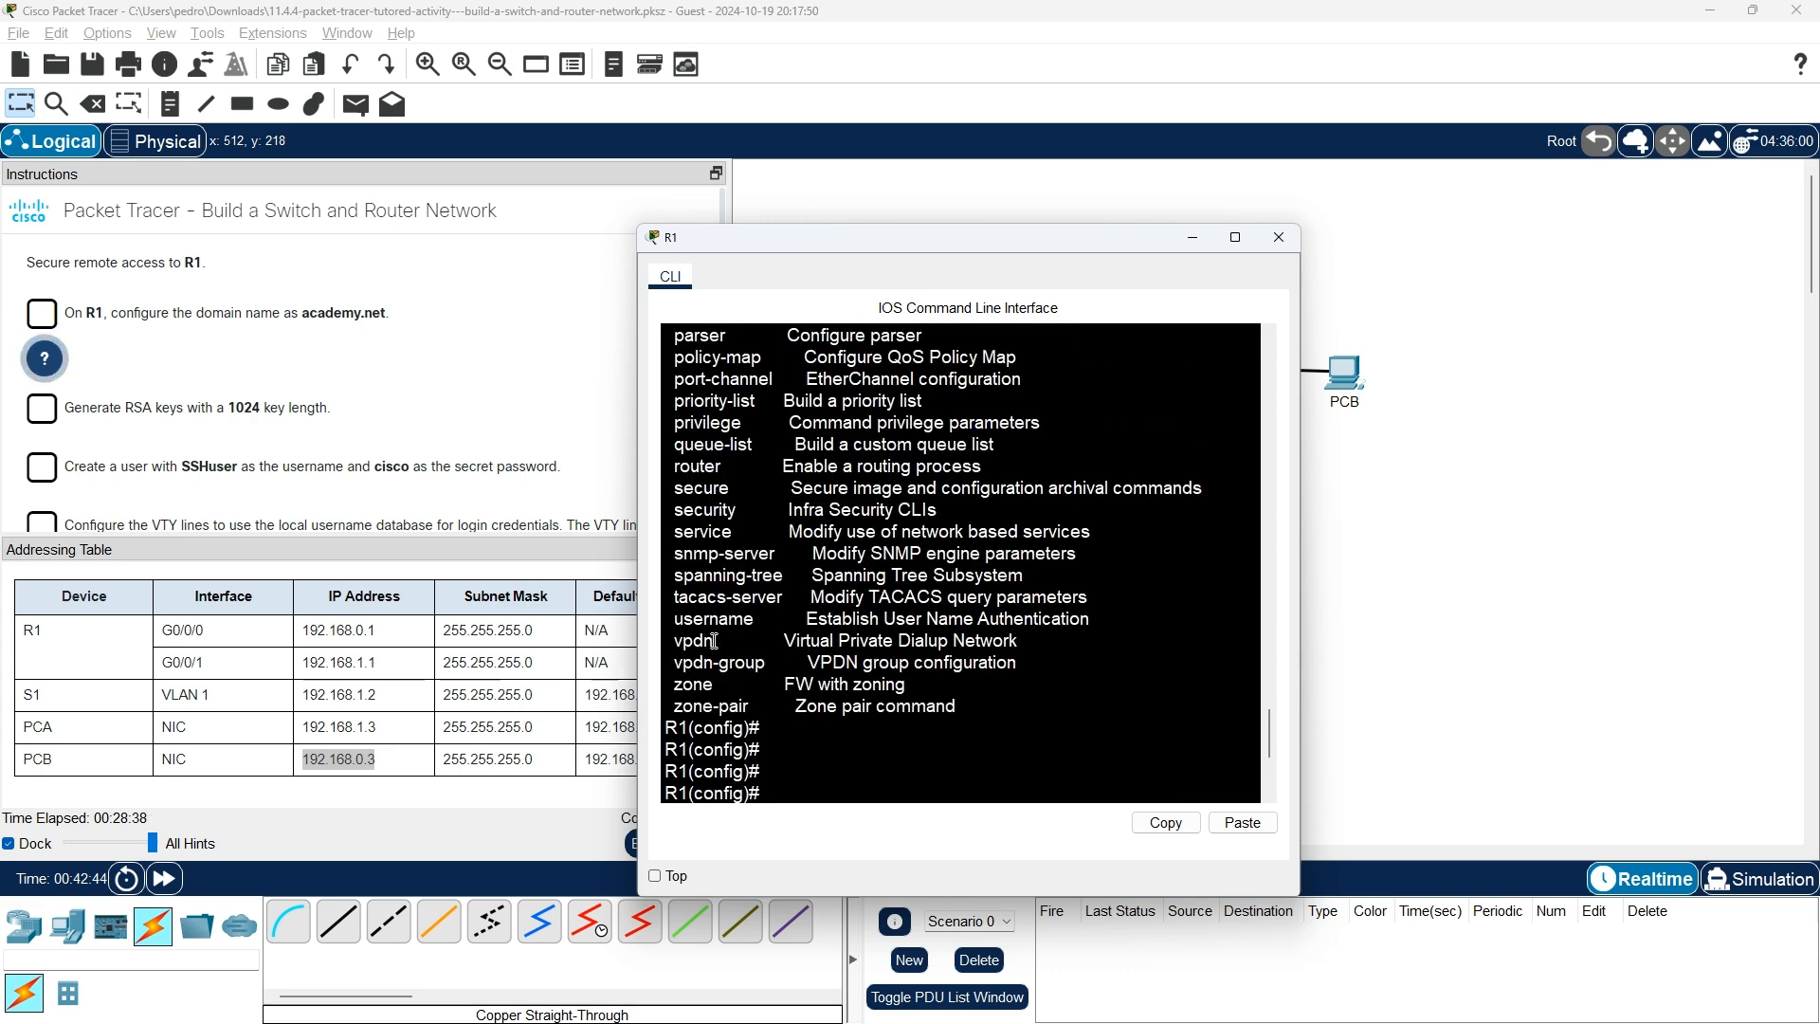
scroll(715, 641, up, 3)
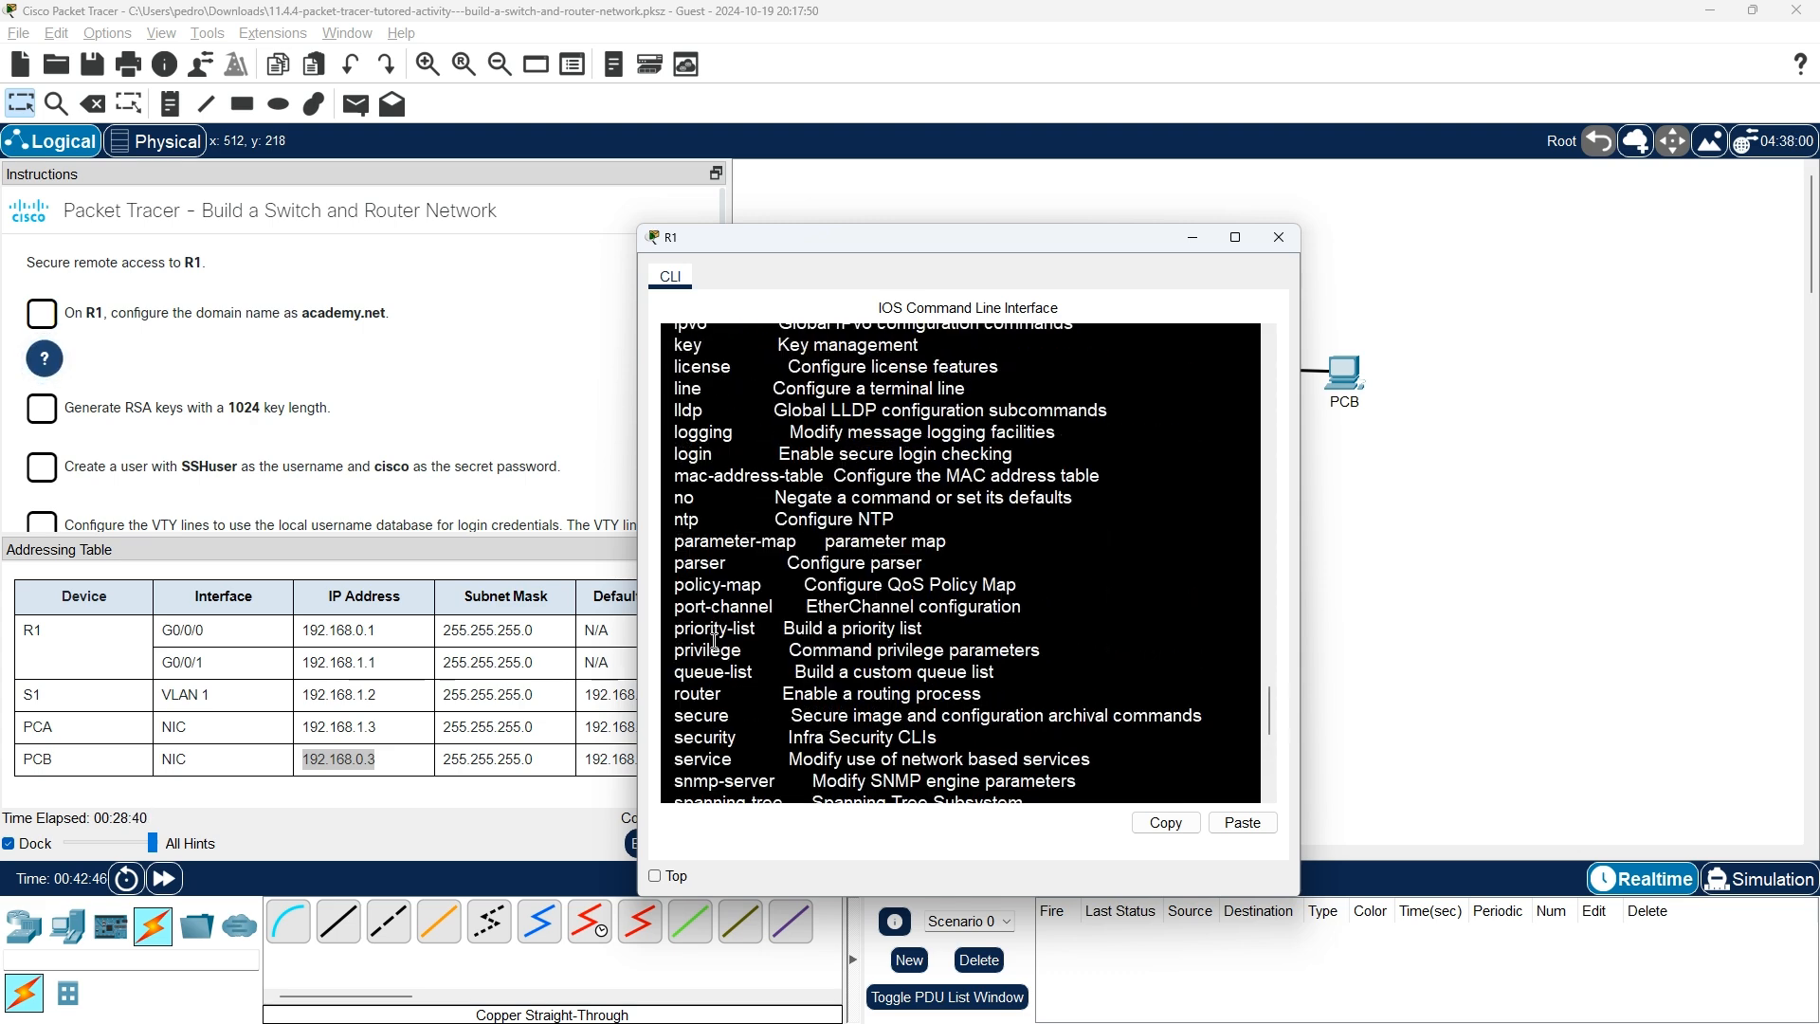
scroll(741, 592, up, 3)
scroll(741, 592, up, 5)
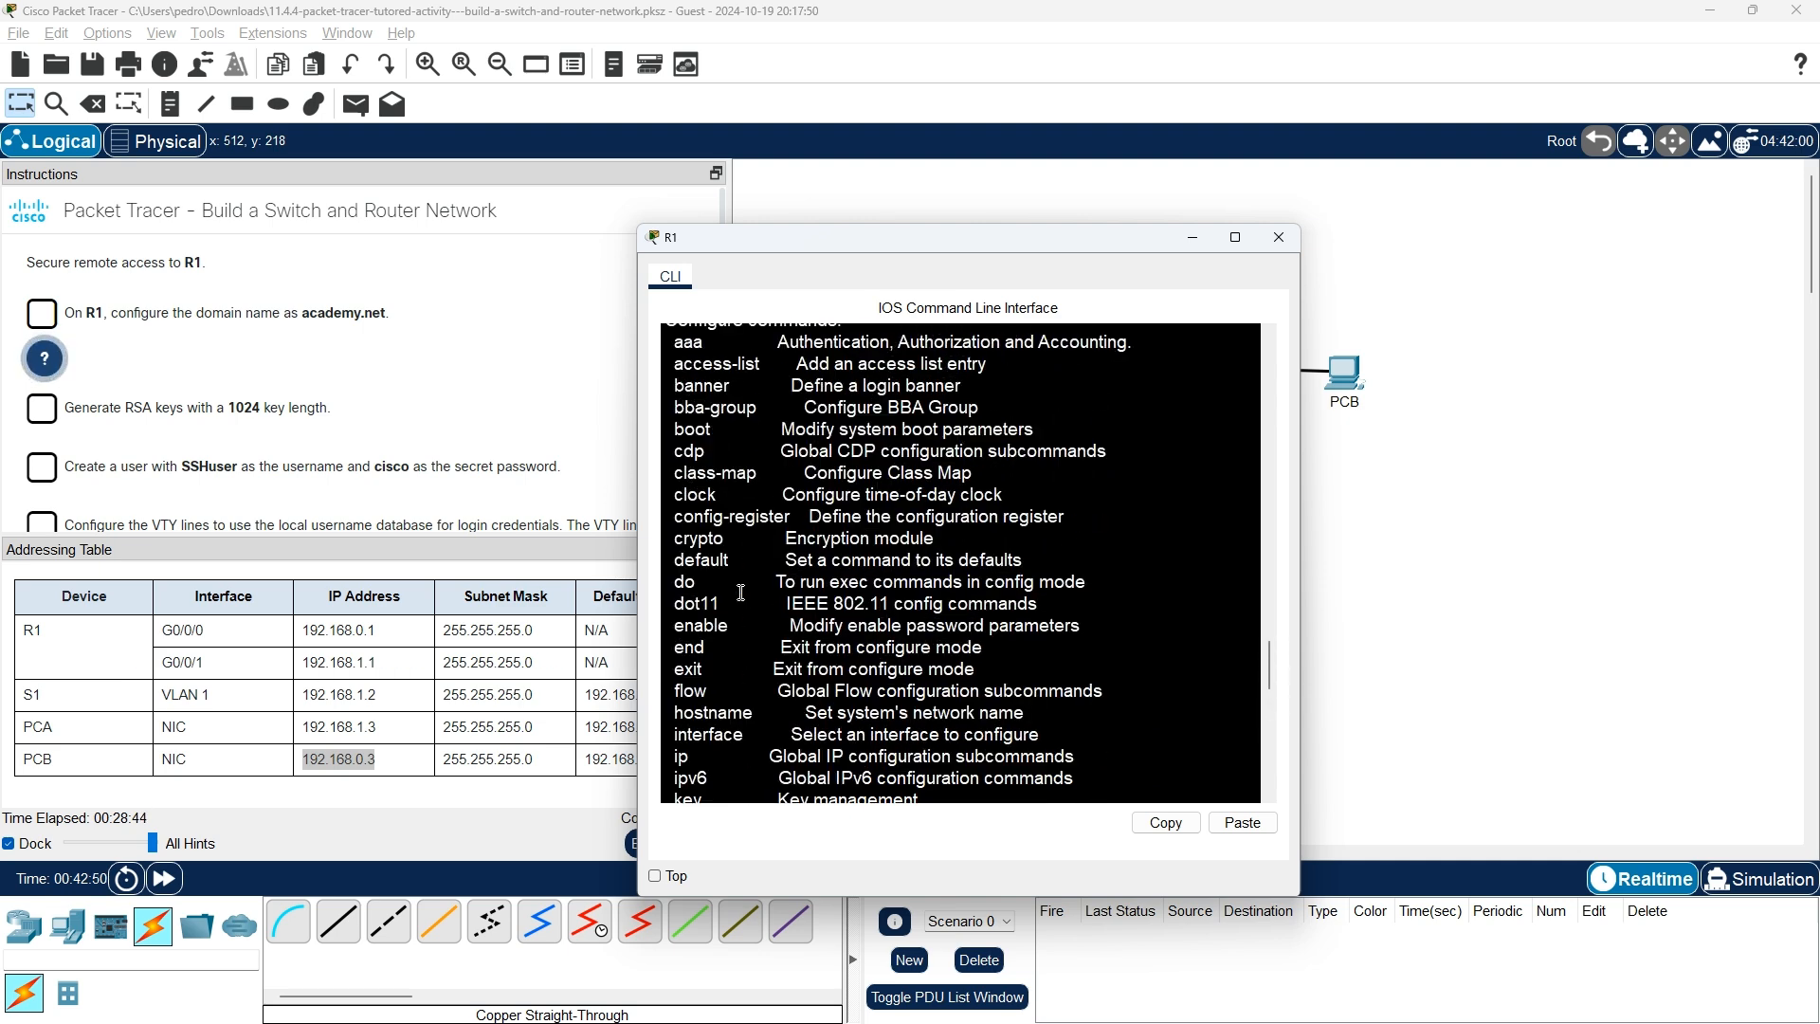
scroll(735, 548, up, 1)
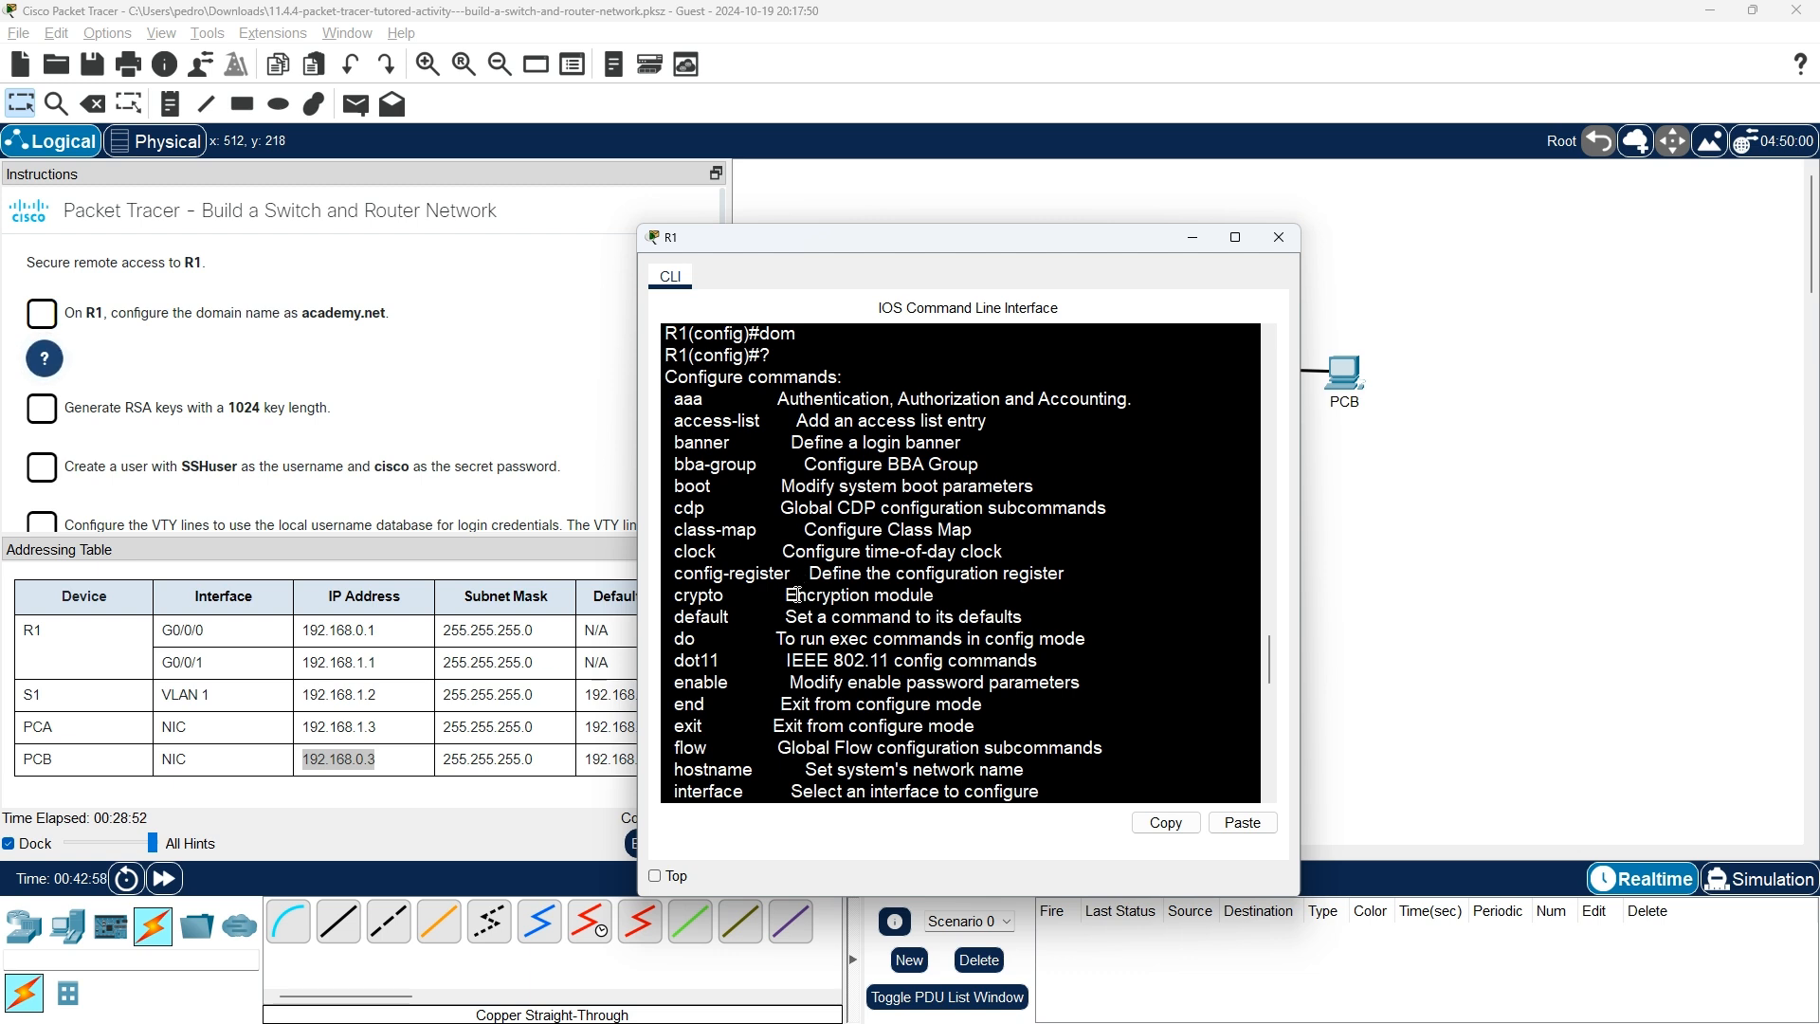
scroll(789, 611, down, 1)
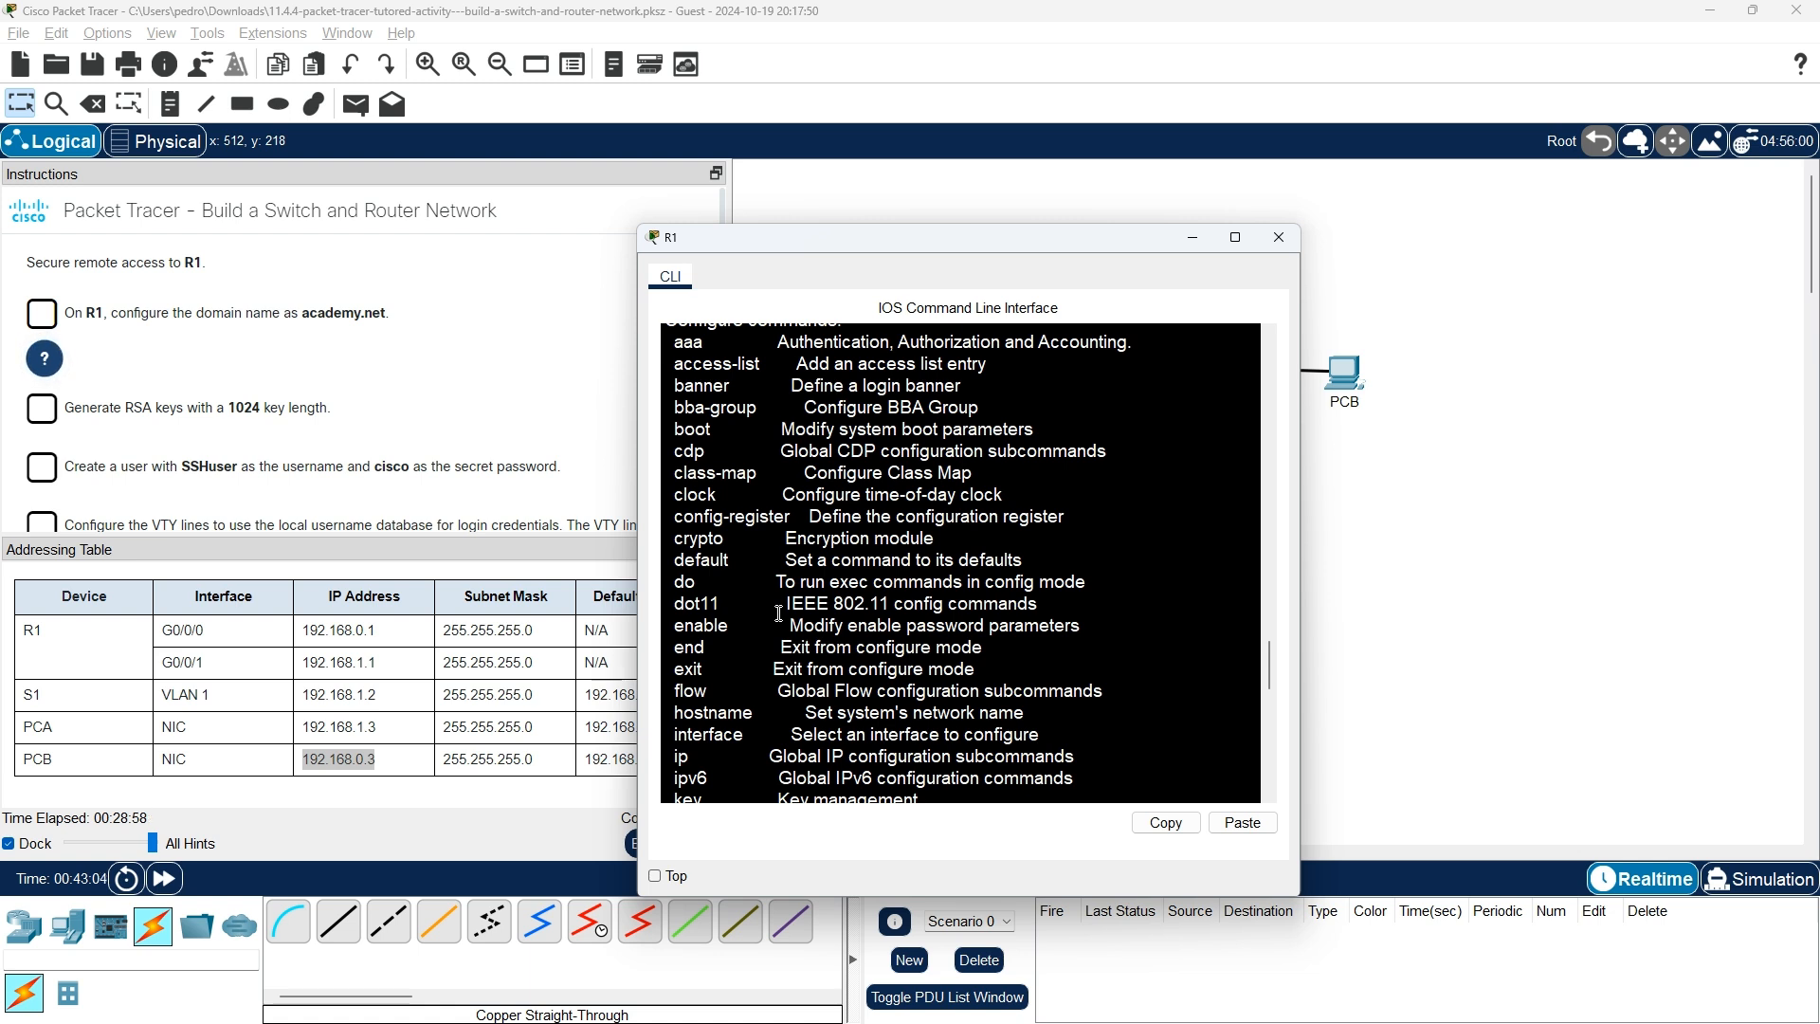
click(47, 360)
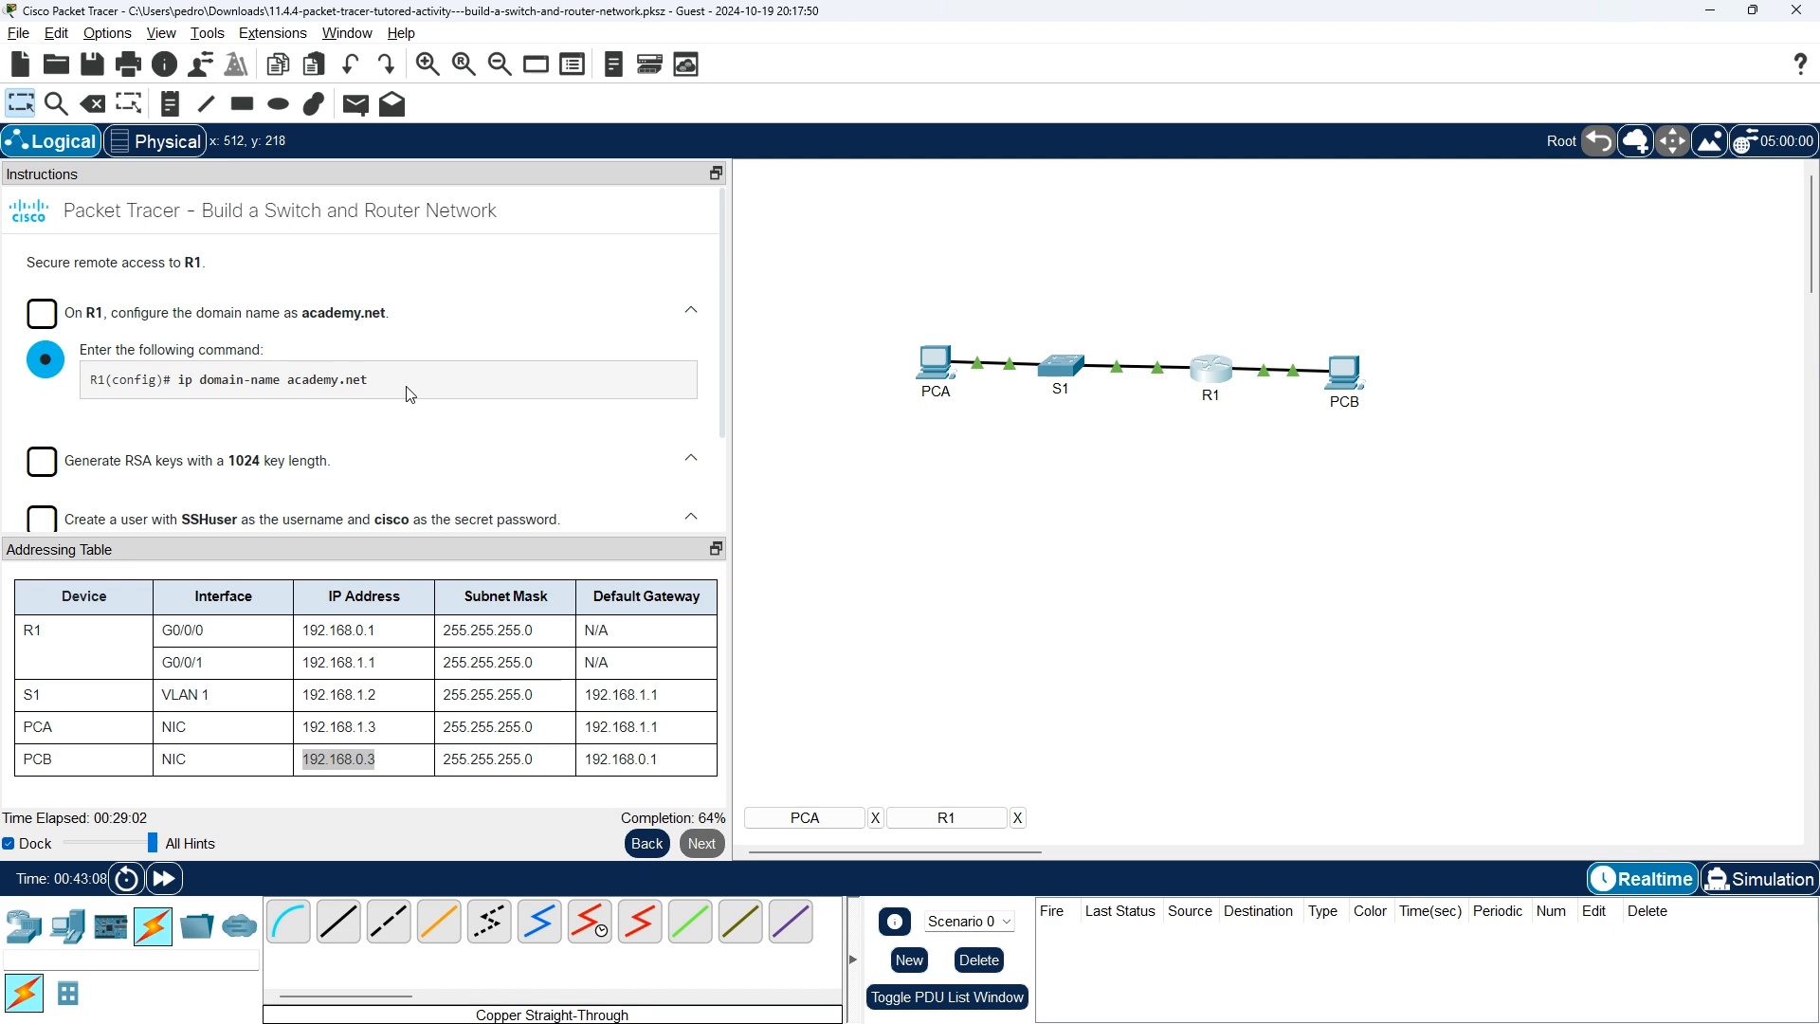
Enter 'ip domain-name academy.net' in R1's global configuration mode.
key(alt+Tab)
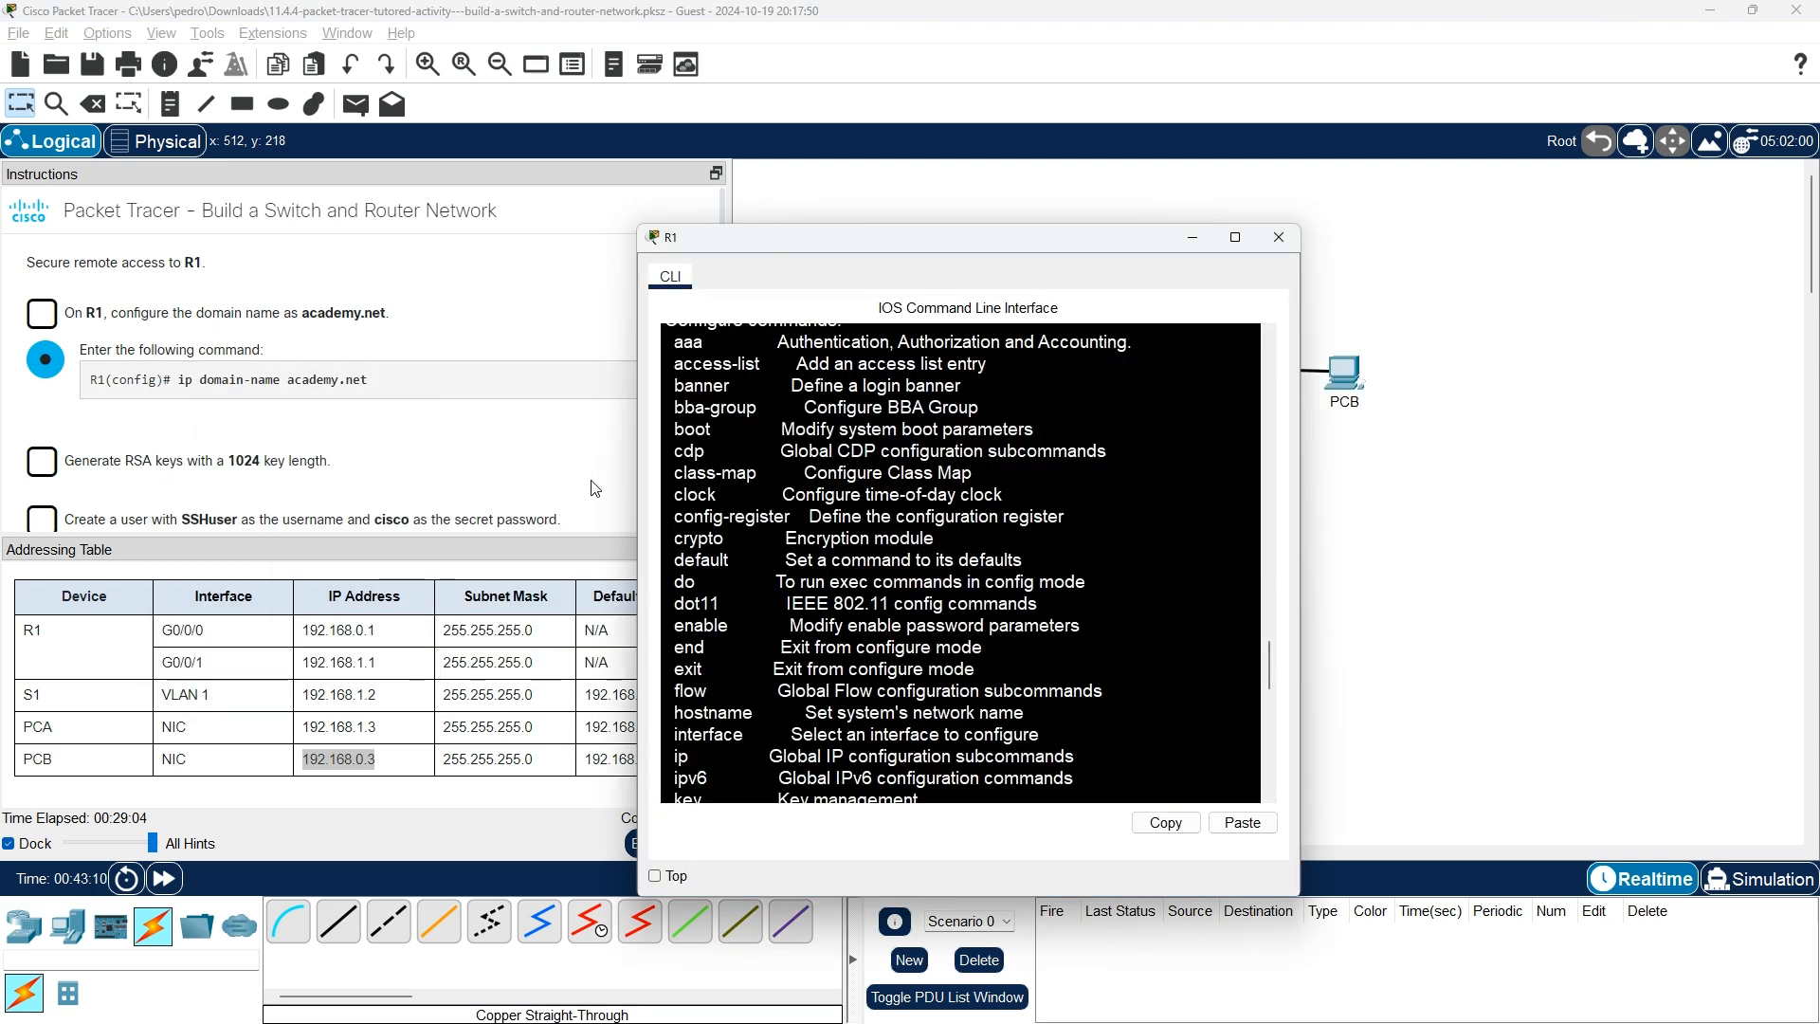
key(Return)
key(Return)
key(Return)
key(Return)
key(Return)
key(Return)
key(Return)
key(Return)
key(Return)
key(Return)
key(Return)
key(Return)
key(Return)
key(Return)
key(Return)
key(Return)
key(Return)
key(Return)
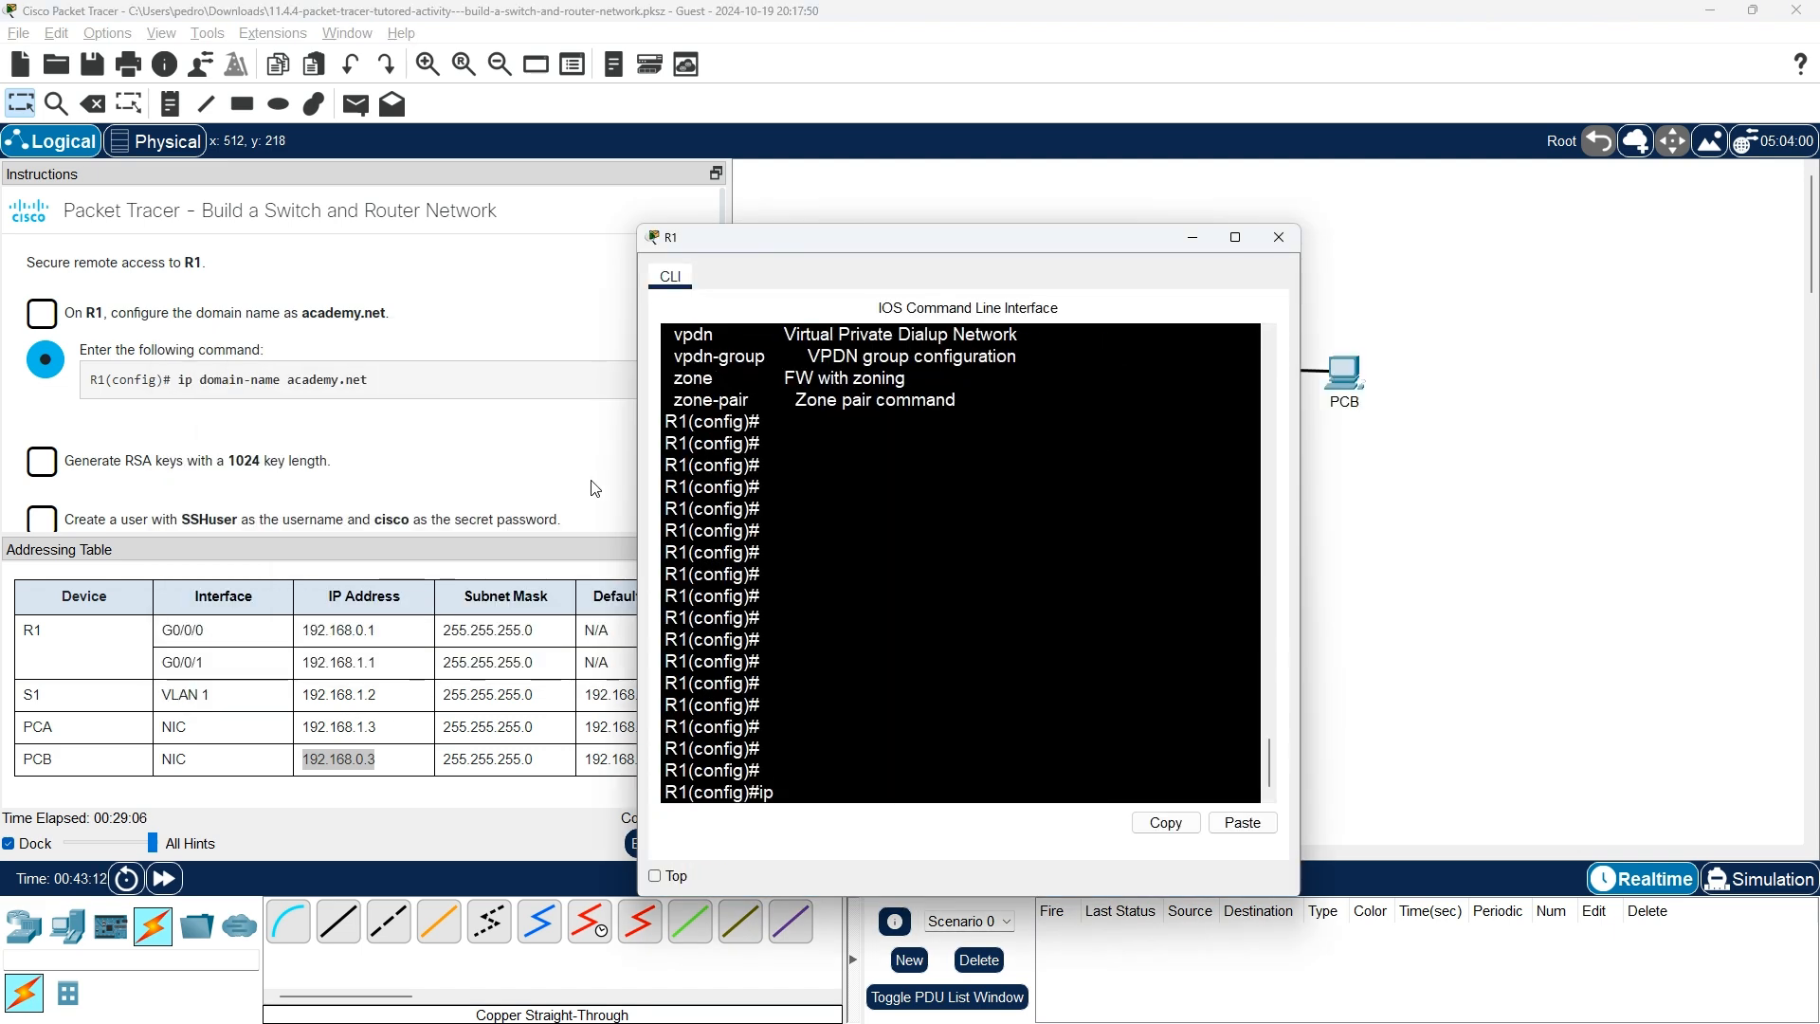
scroll(728, 497, up, 1)
scroll(728, 497, up, 7)
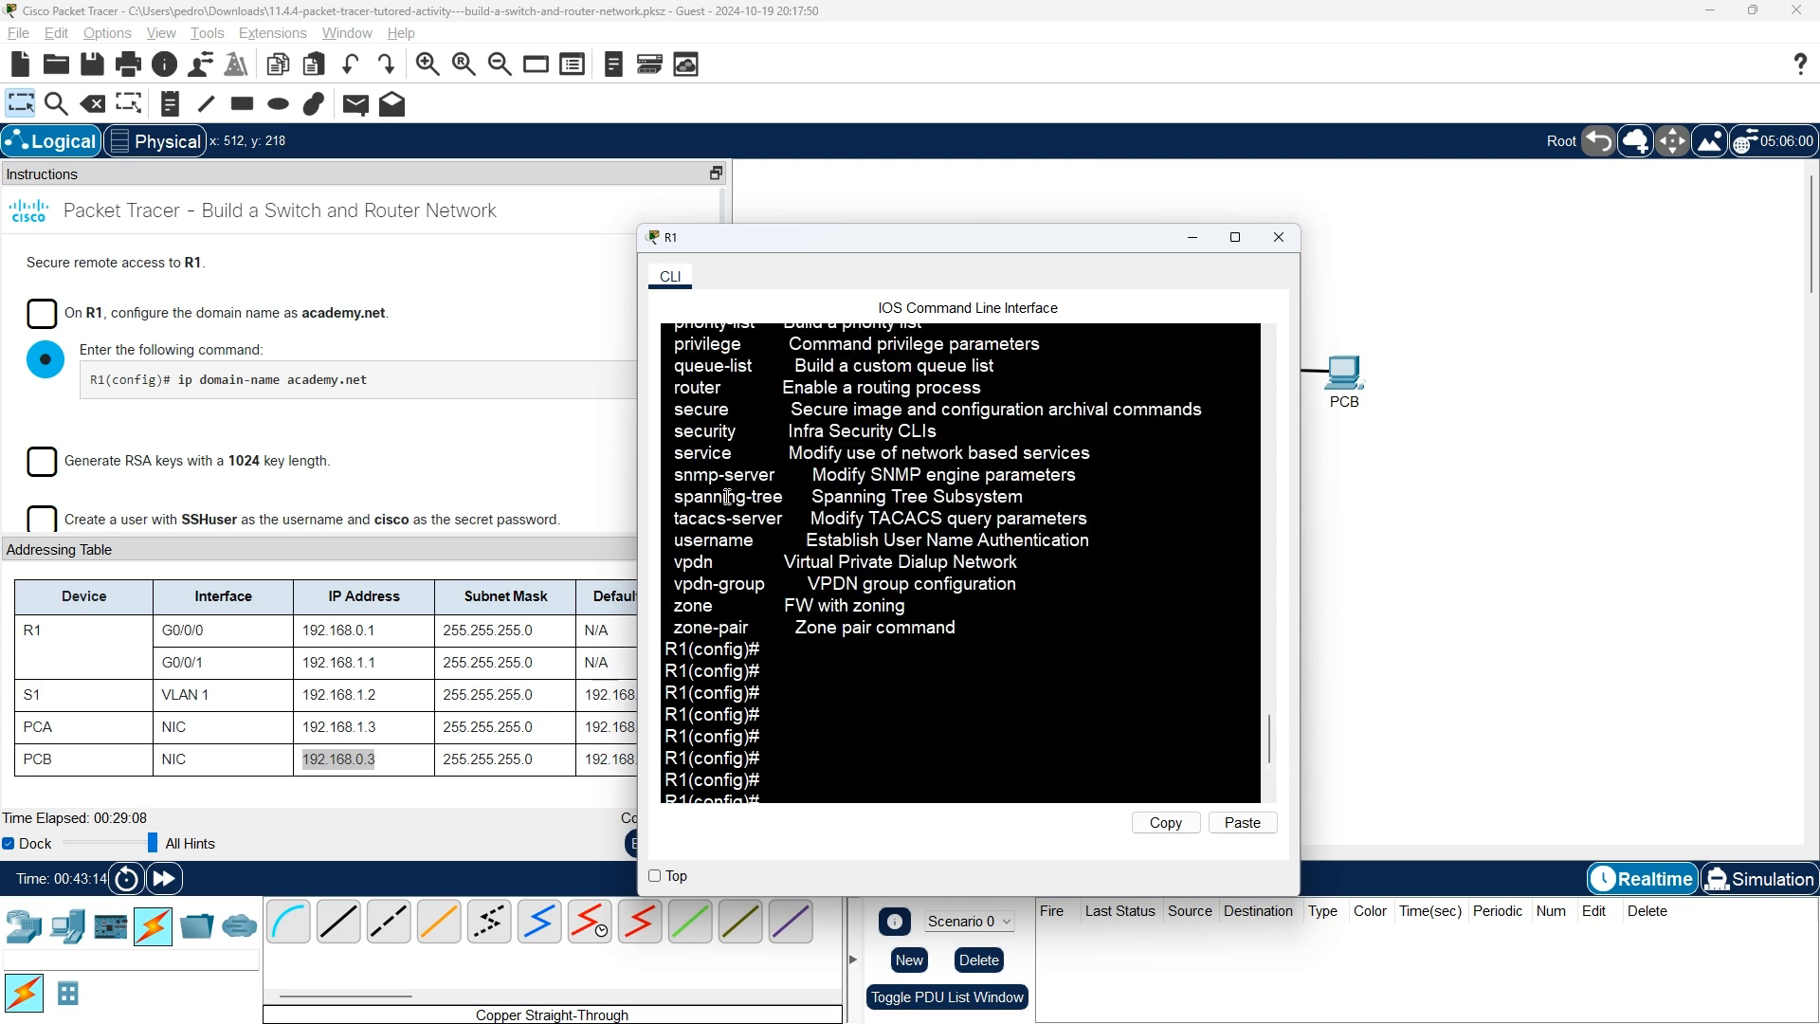
scroll(728, 497, up, 3)
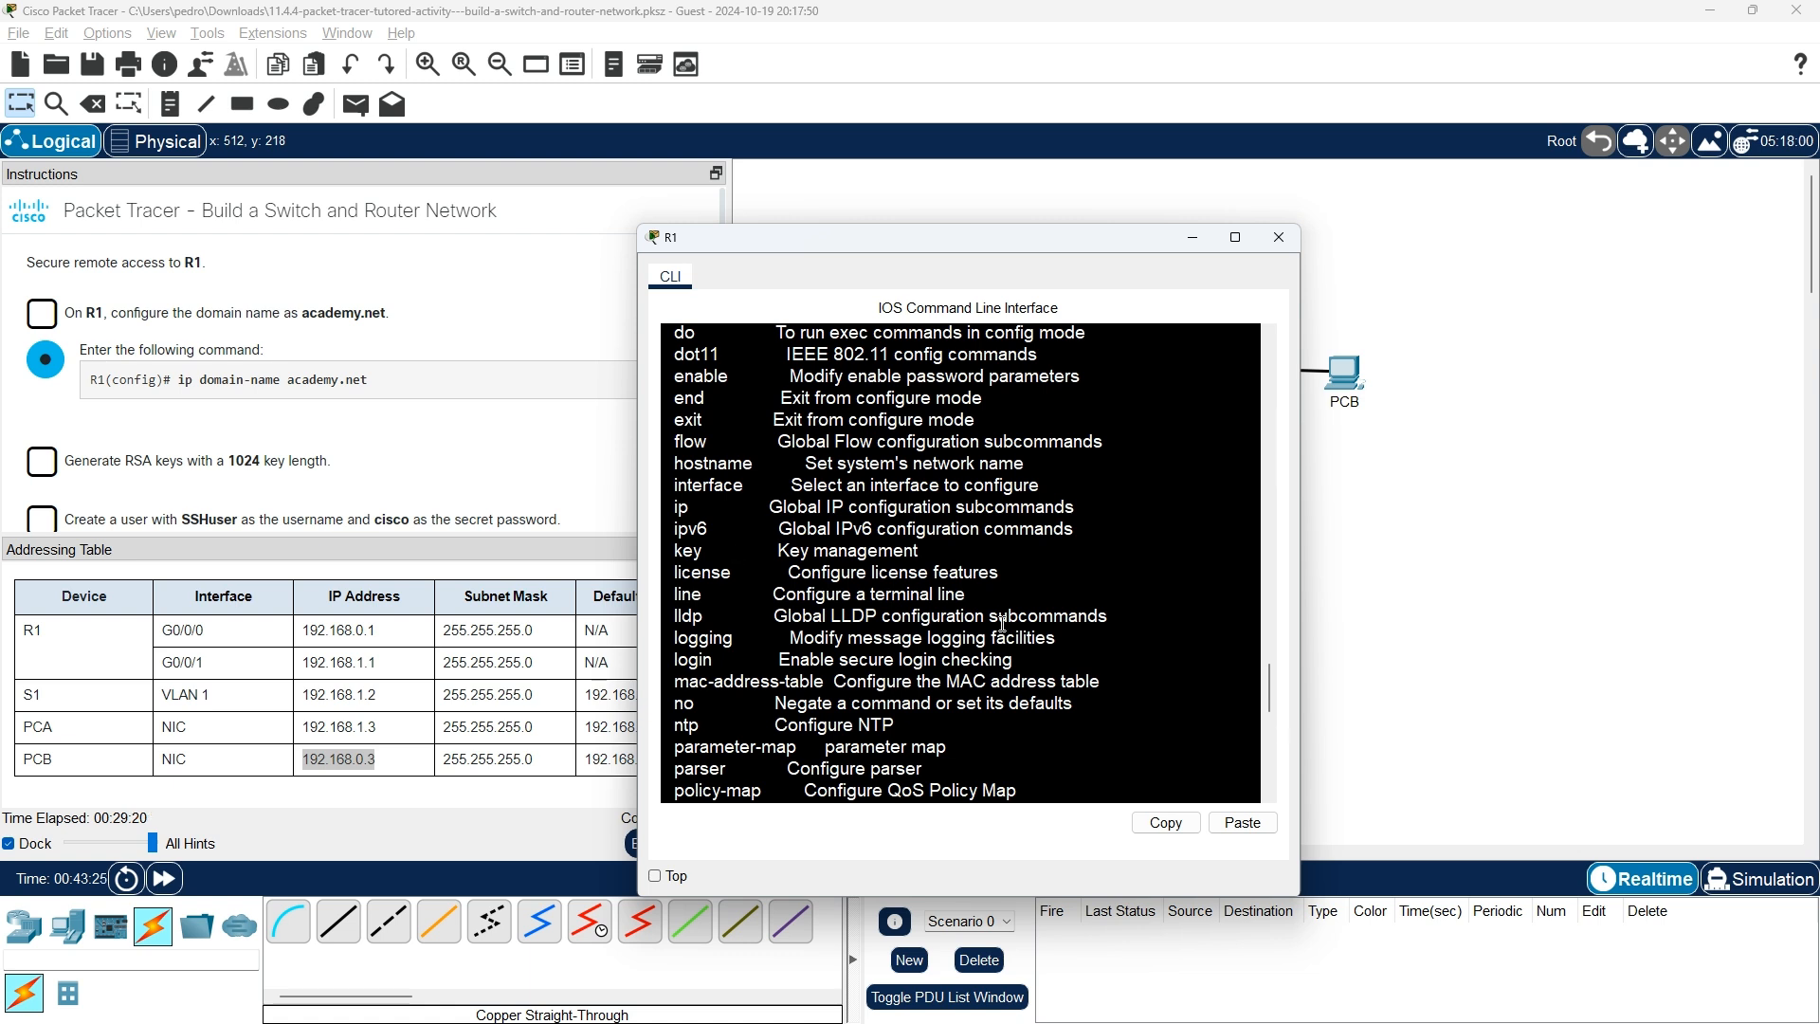
text(ip)
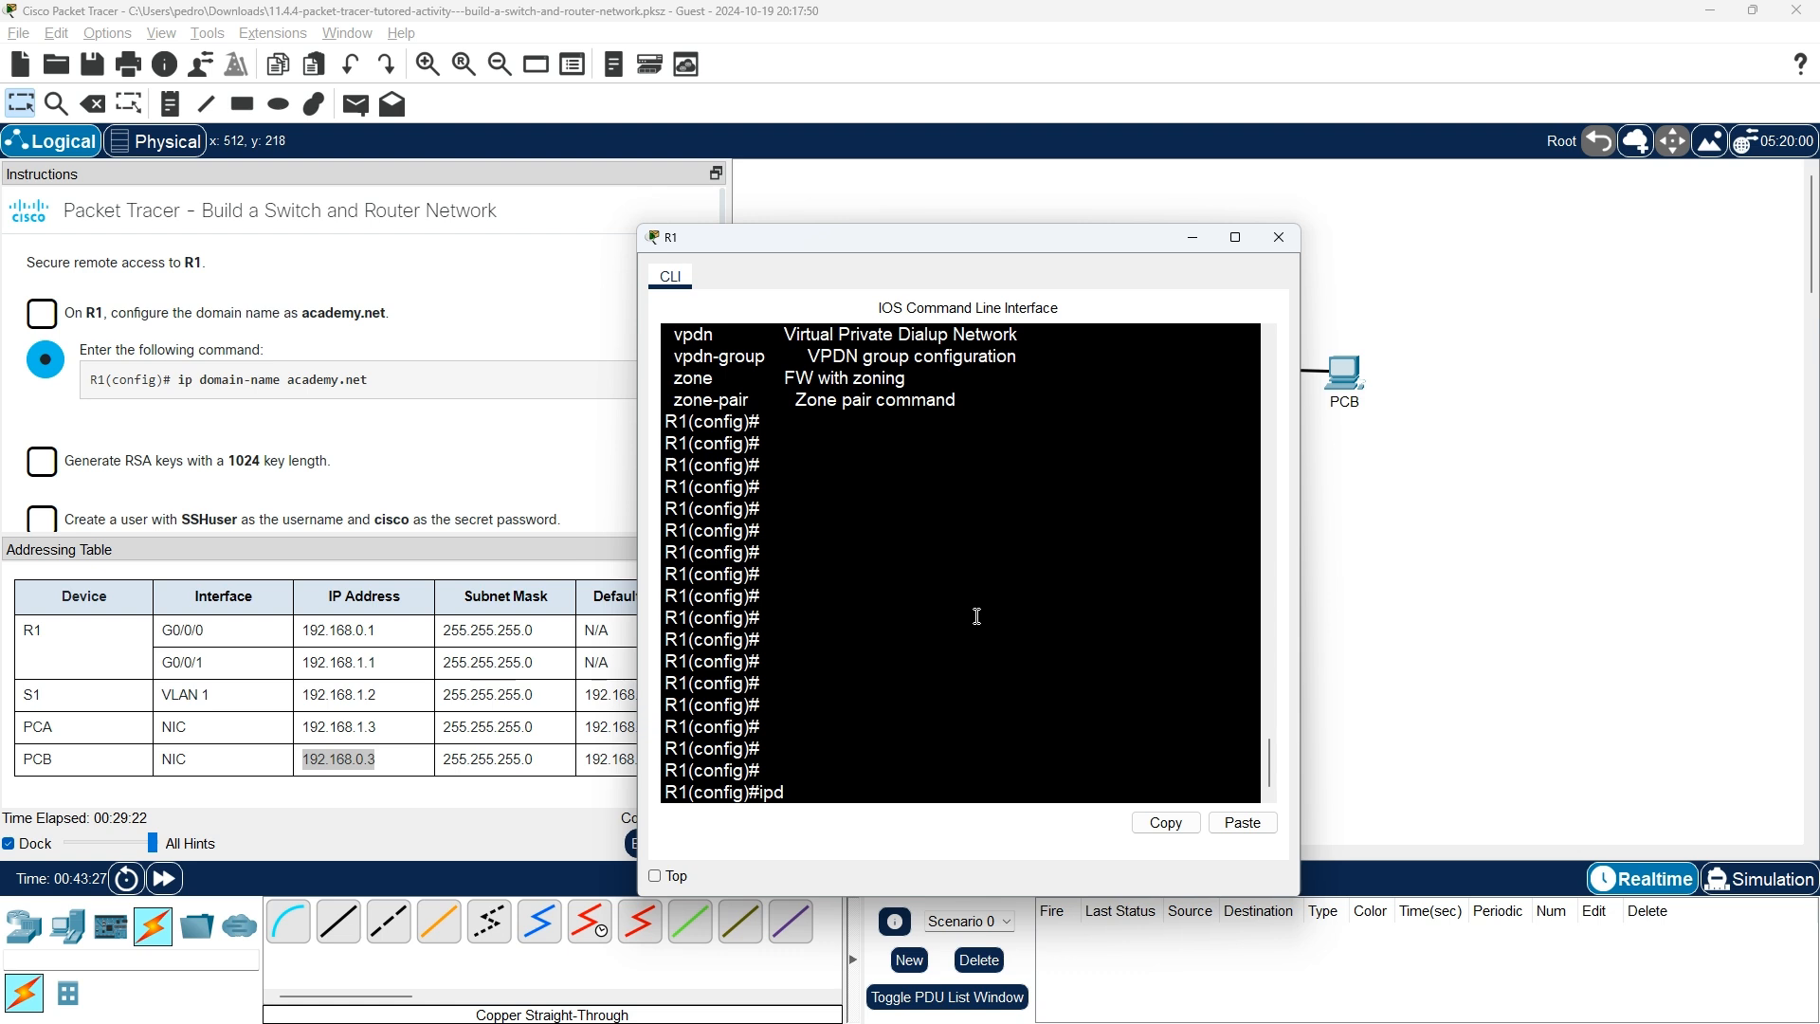
text( doma)
key(Tab)
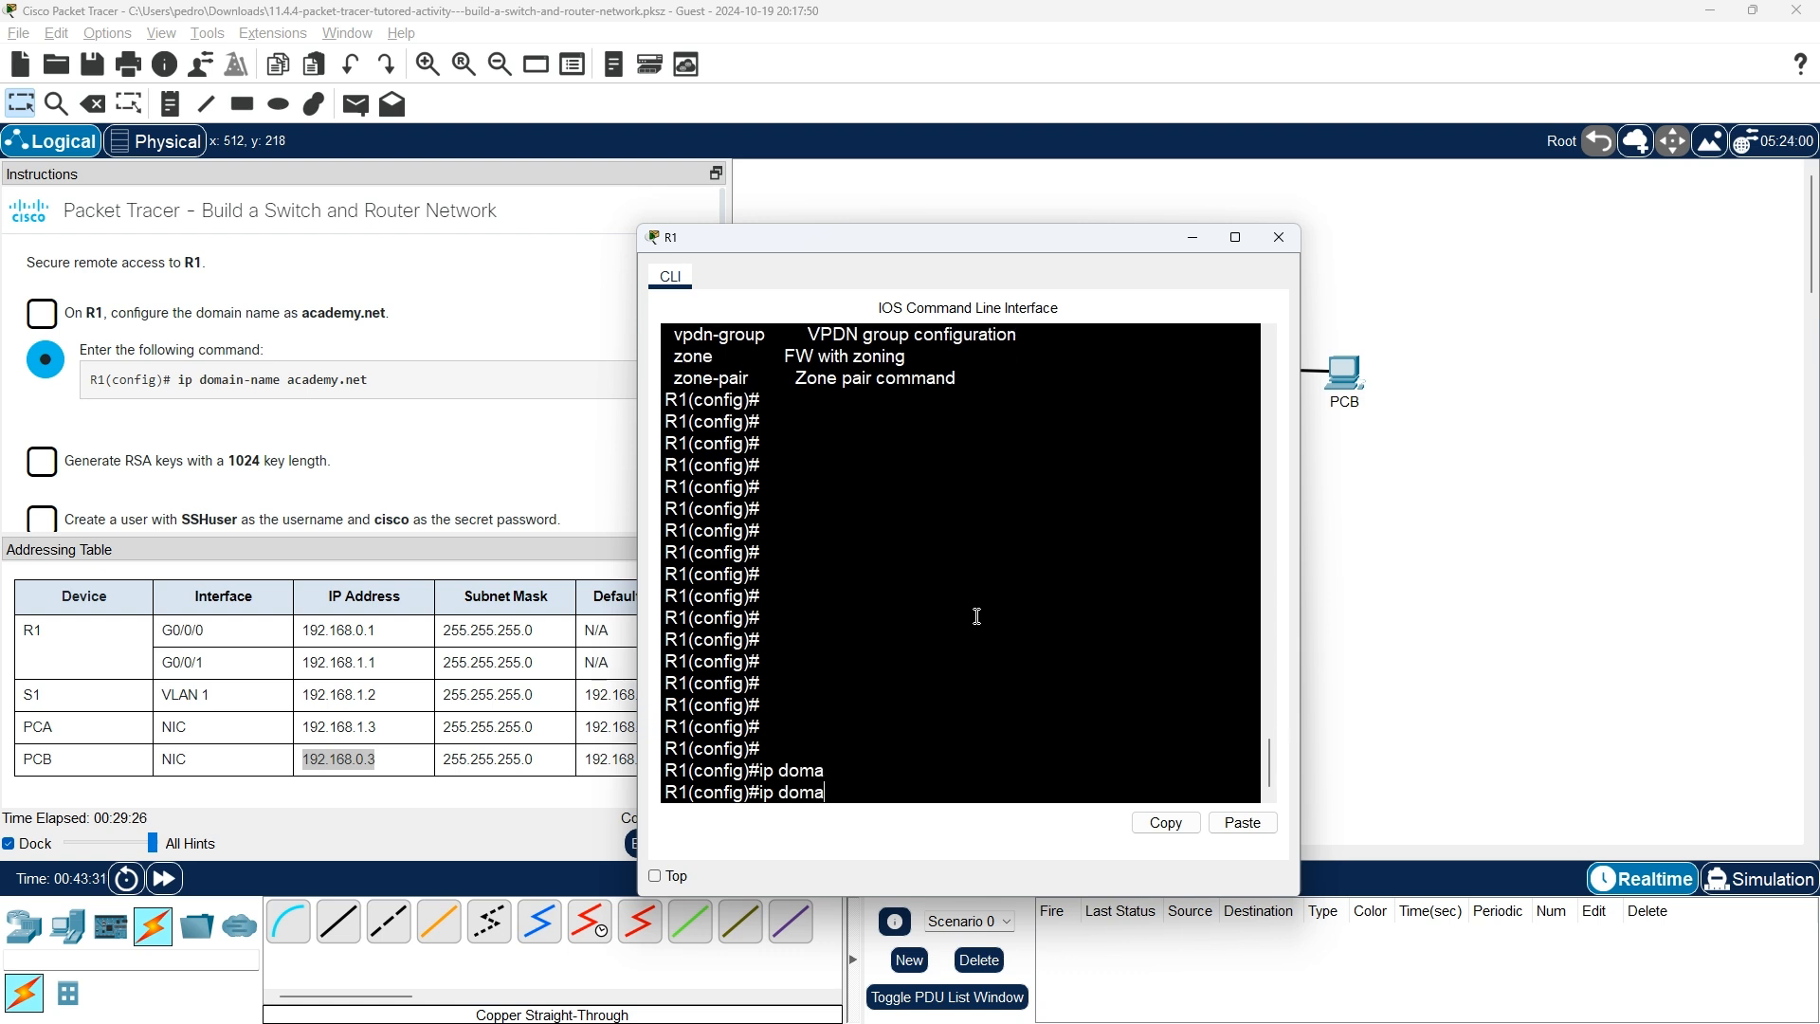
text(in)
key(Tab)
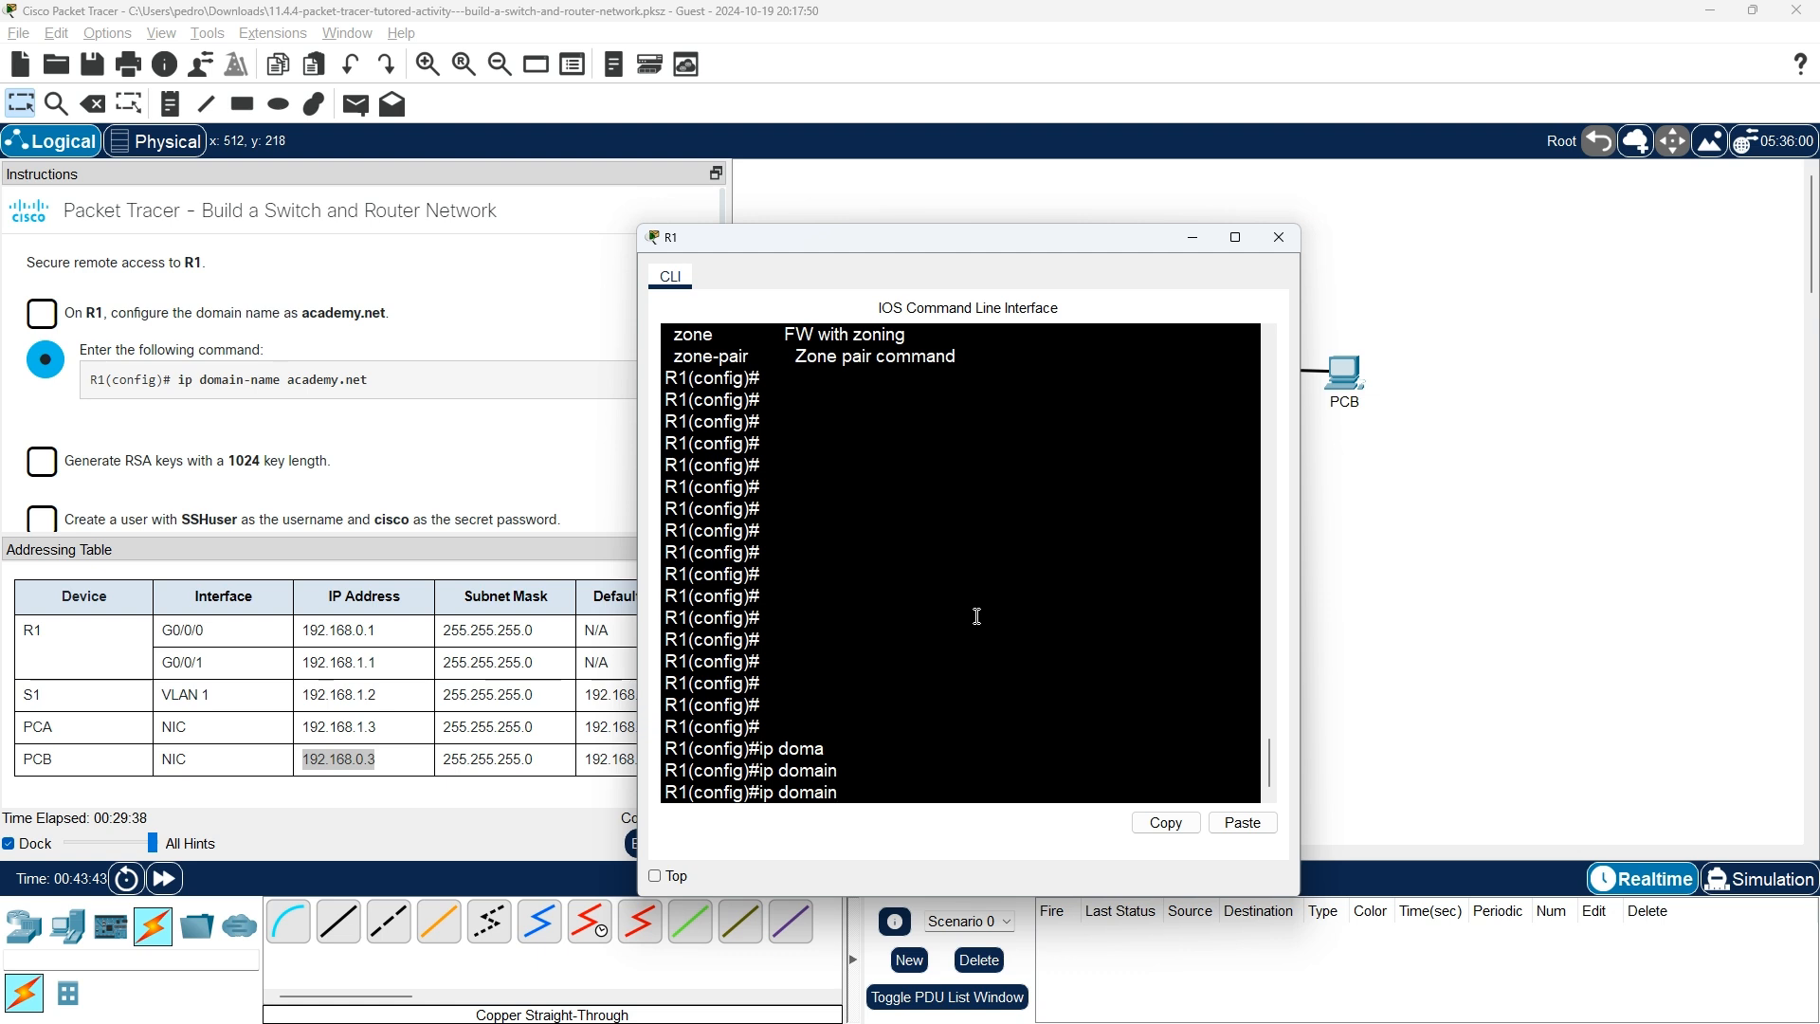
text(-name)
text( acade)
text(my)
text(.net)
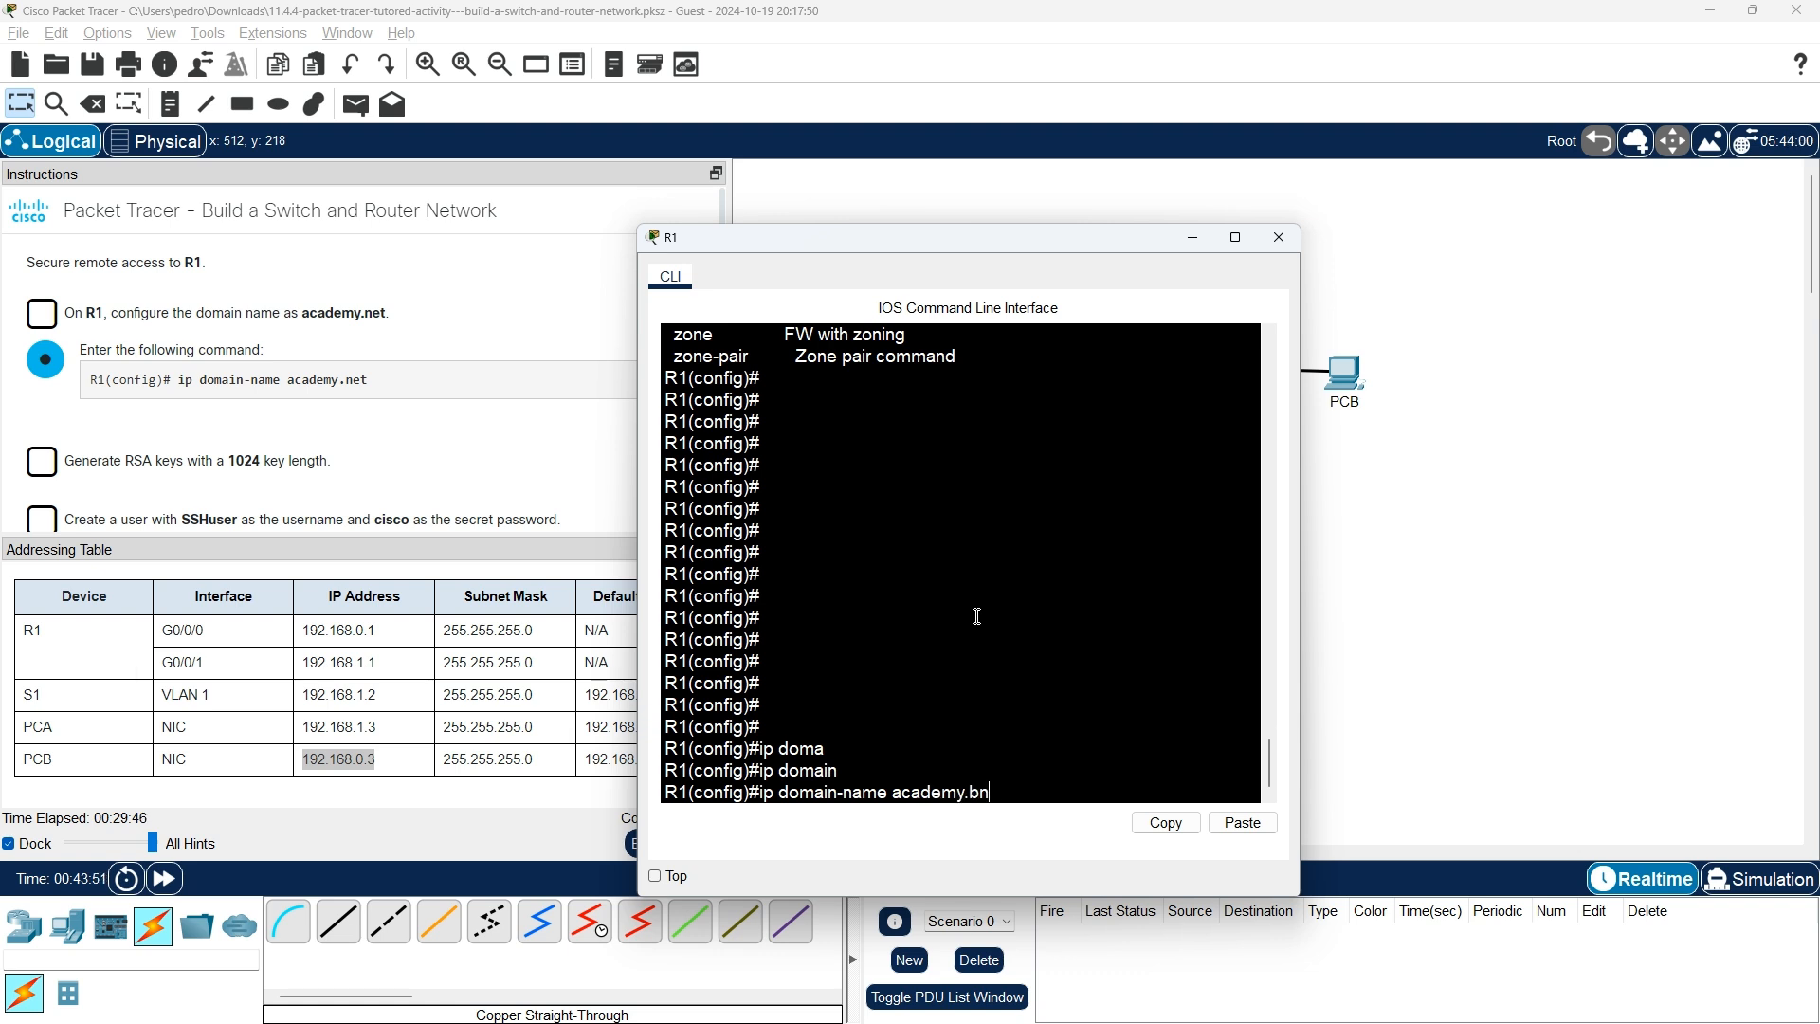
key(Return)
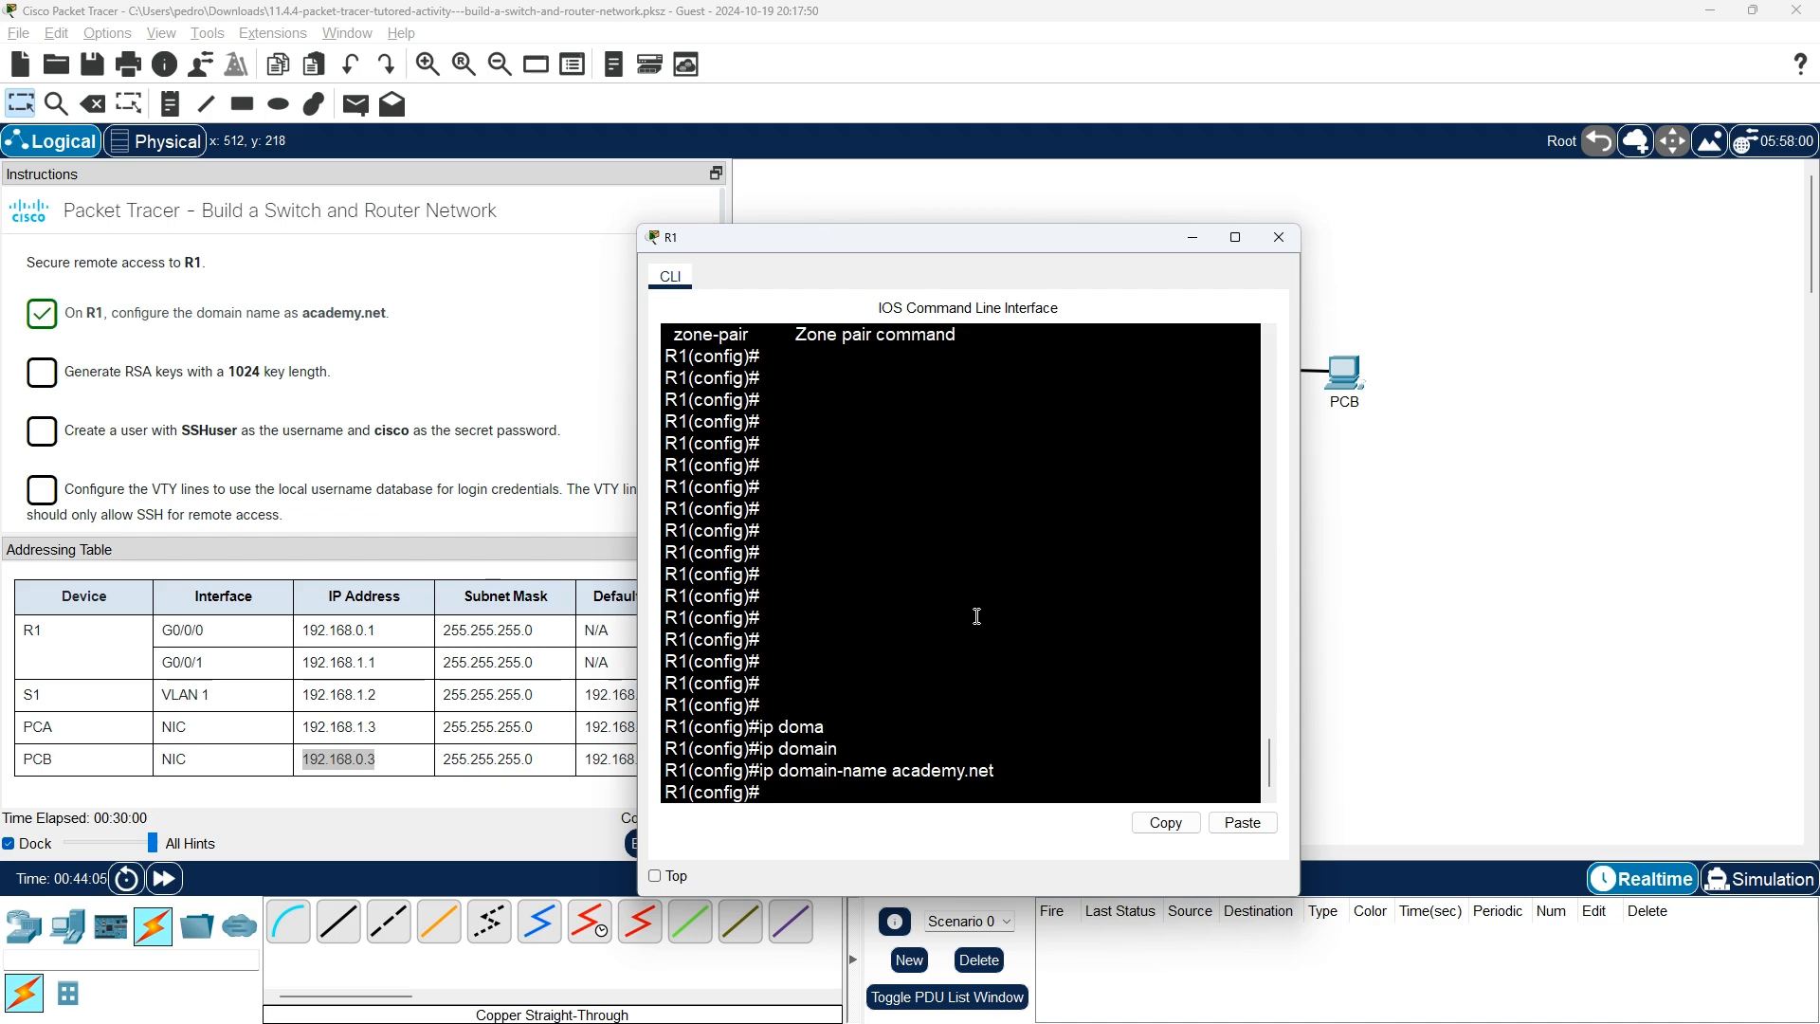
key(alt+Tab)
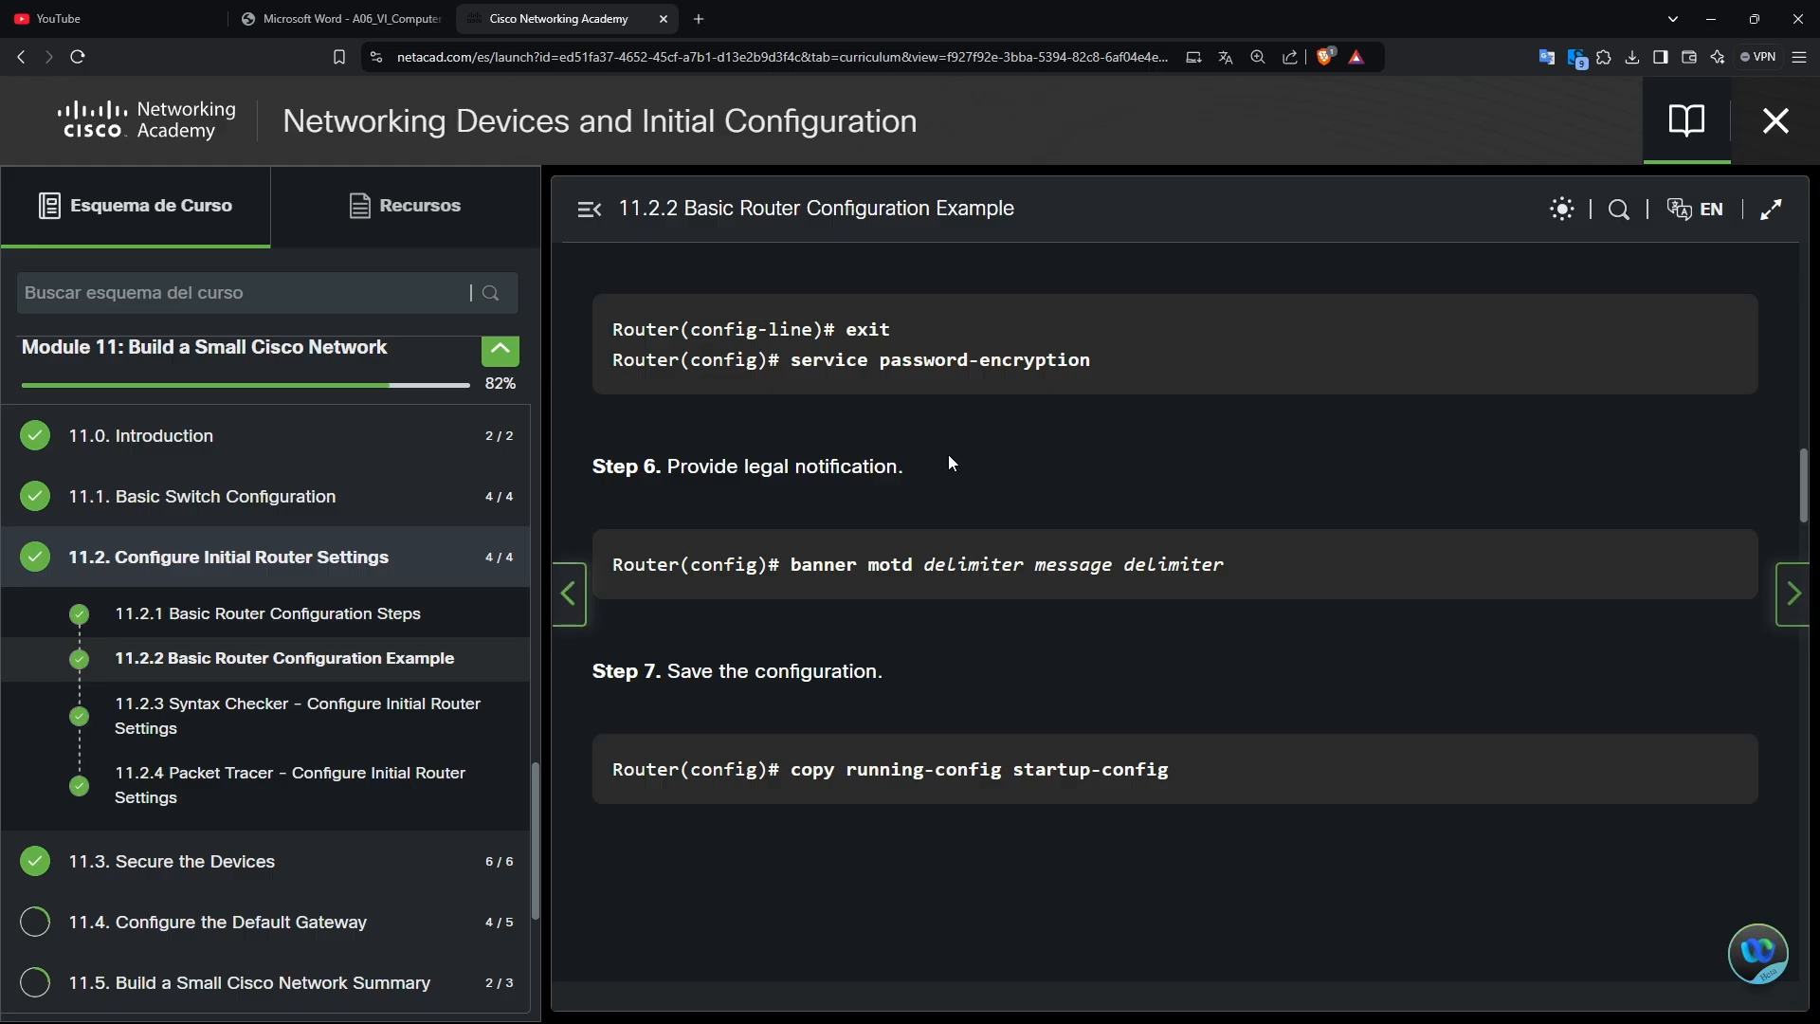
Scroll down through the 11.2.4 Configure Initial Router Settings instructions, then return to Packet Tracer.
scroll(969, 421, down, 3)
scroll(1549, 620, down, 8)
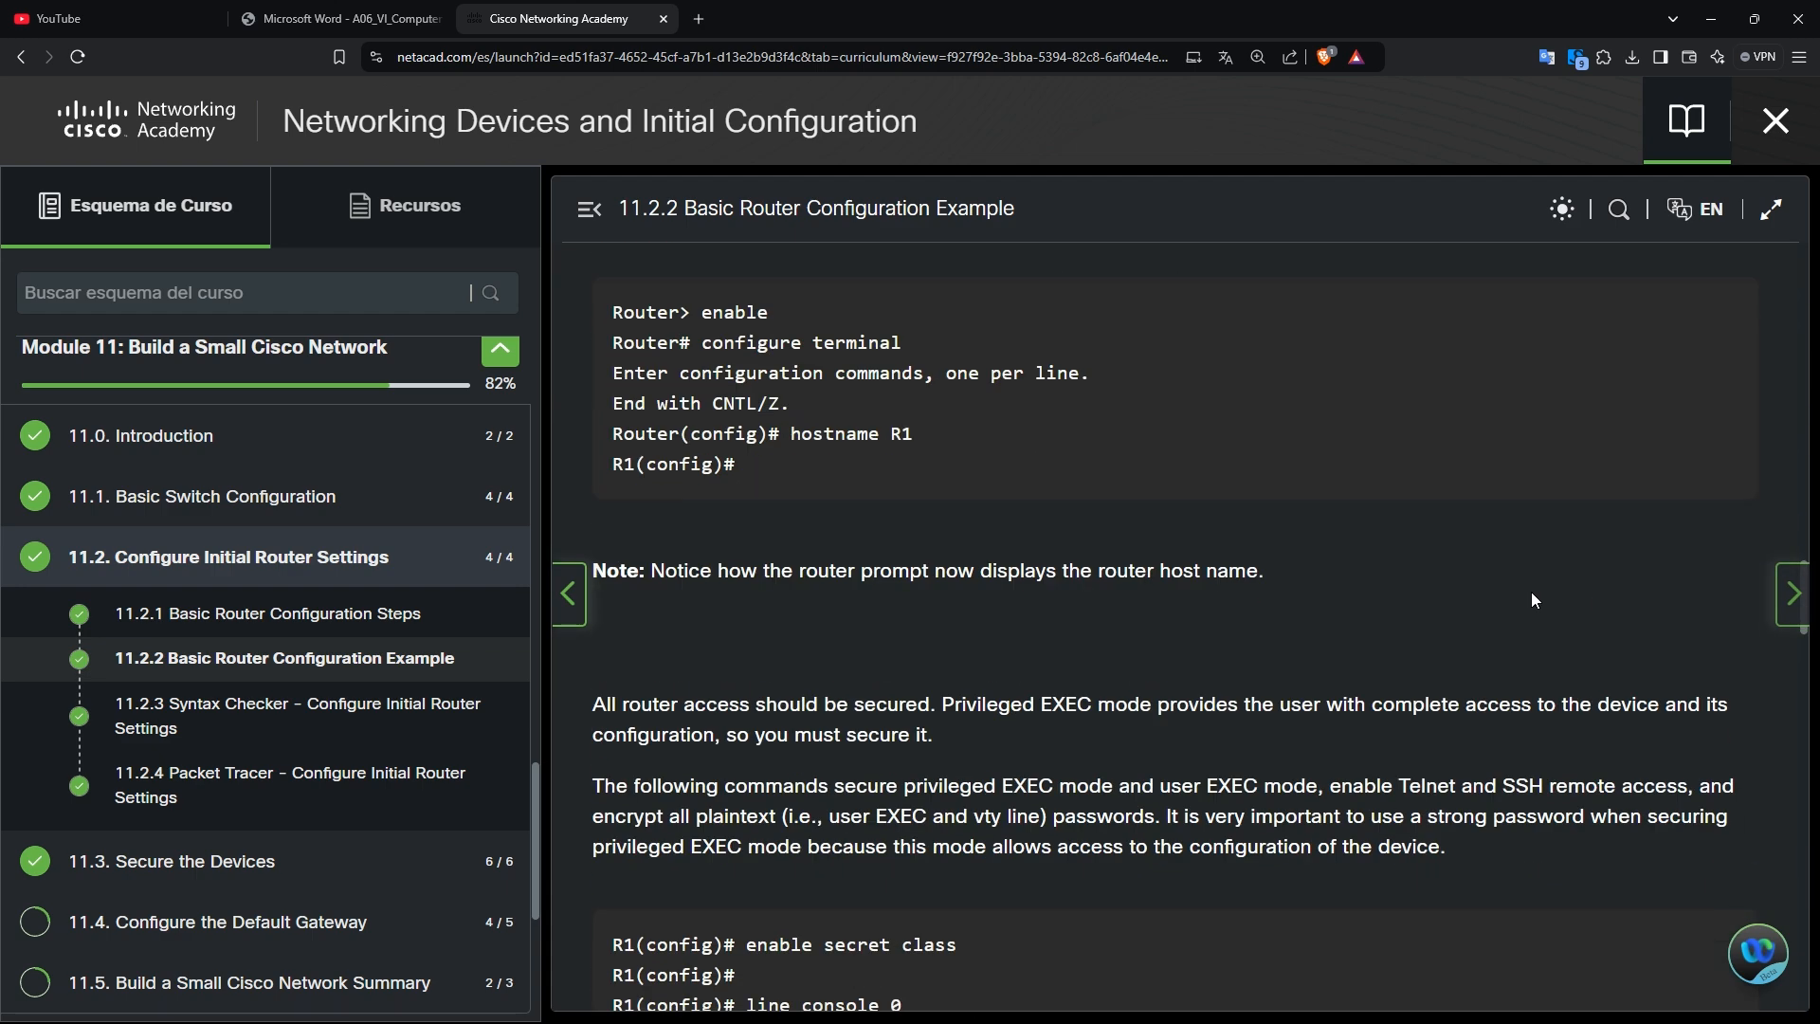
scroll(1532, 598, down, 6)
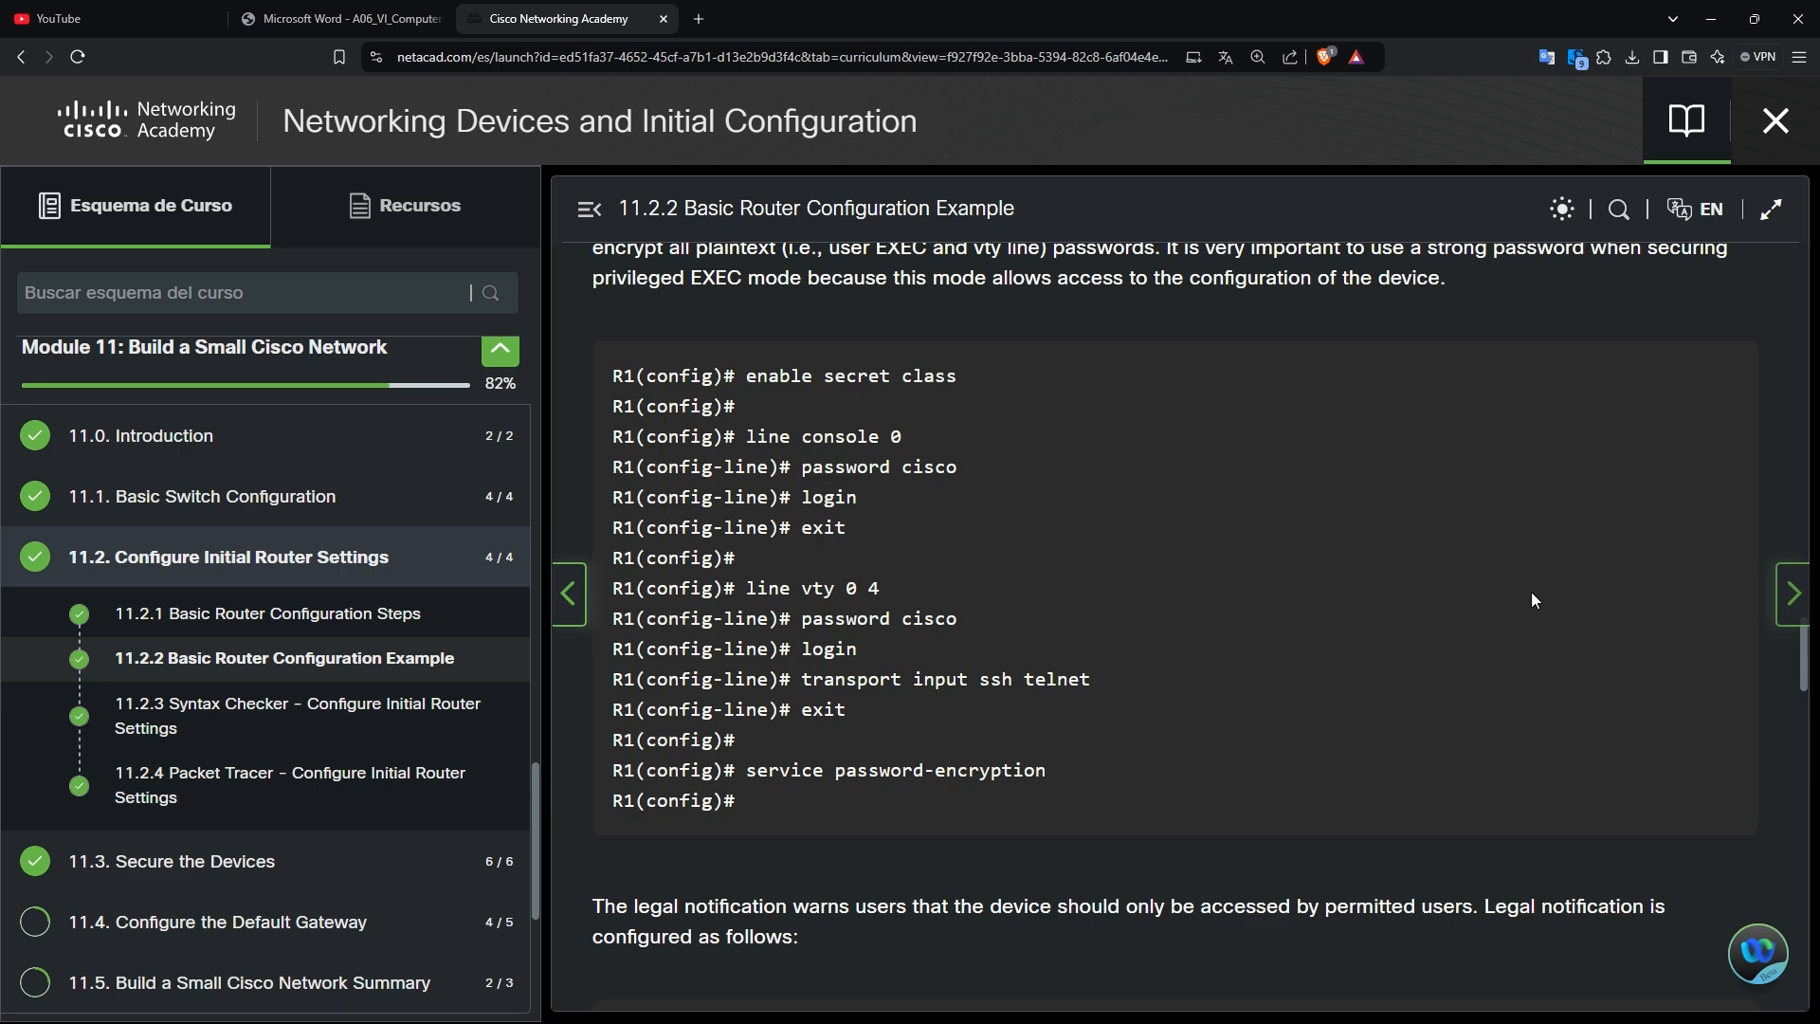
scroll(1532, 599, down, 4)
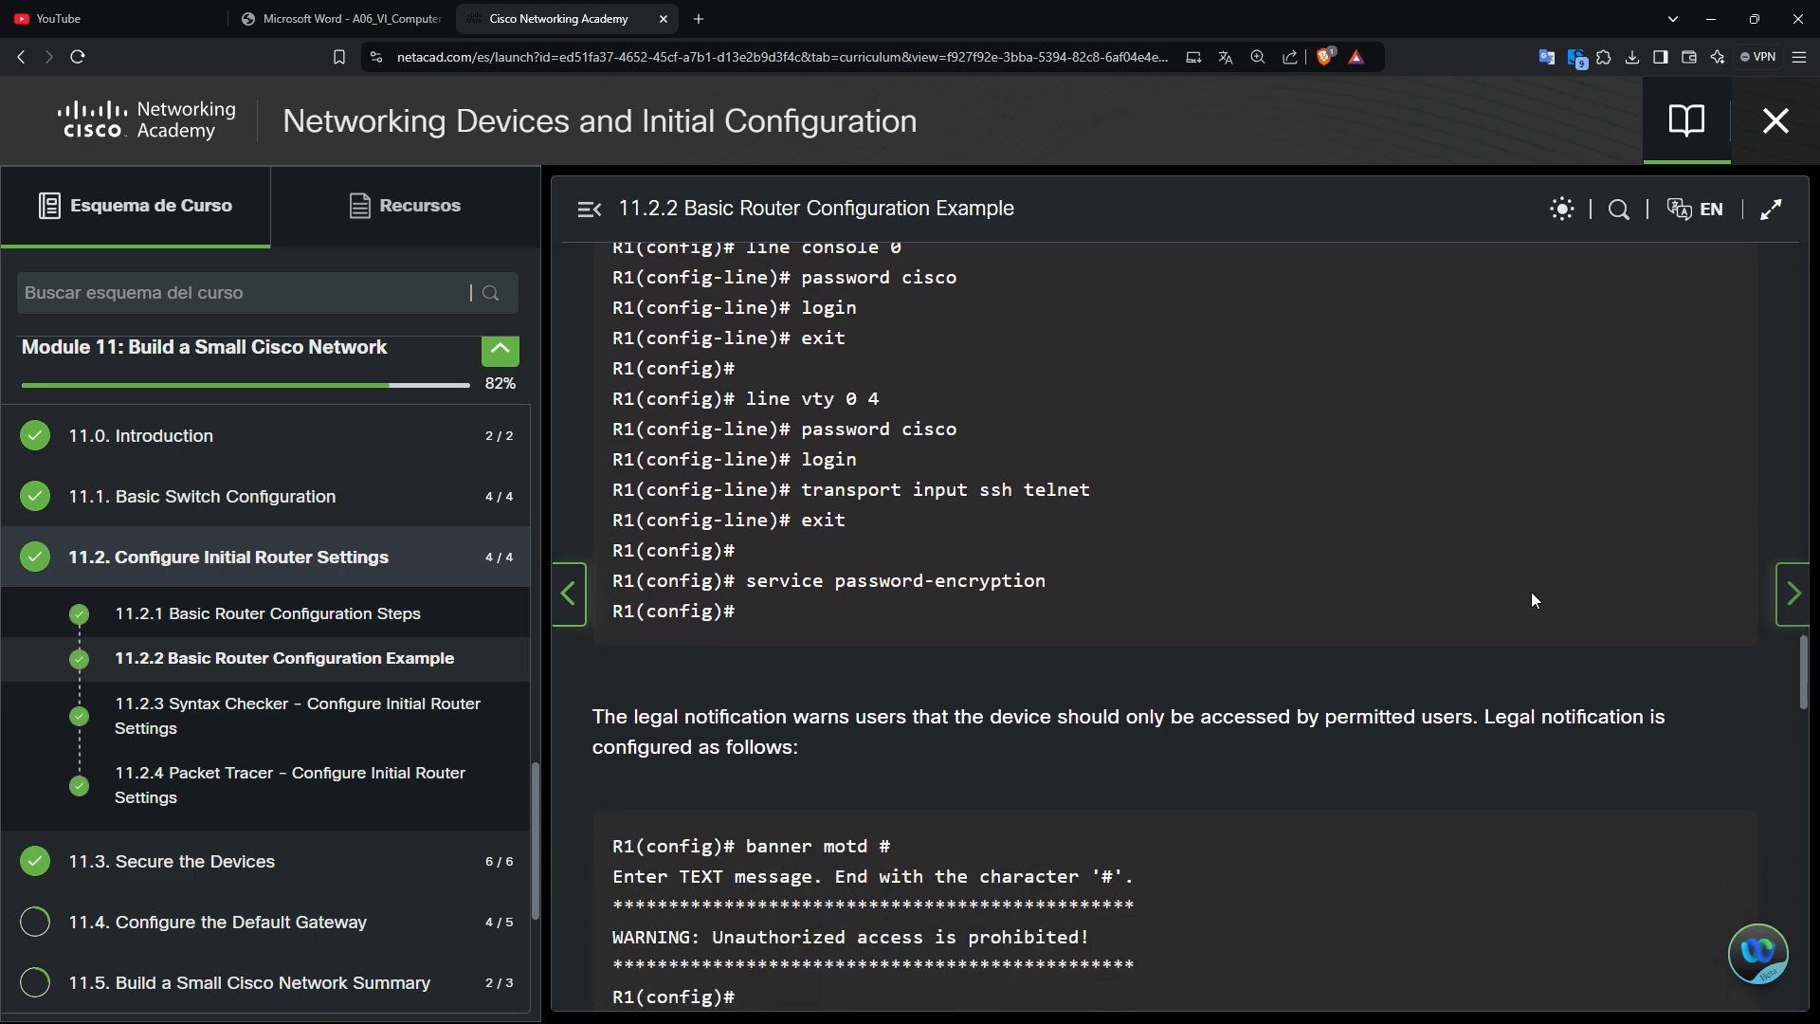
scroll(1533, 599, down, 18)
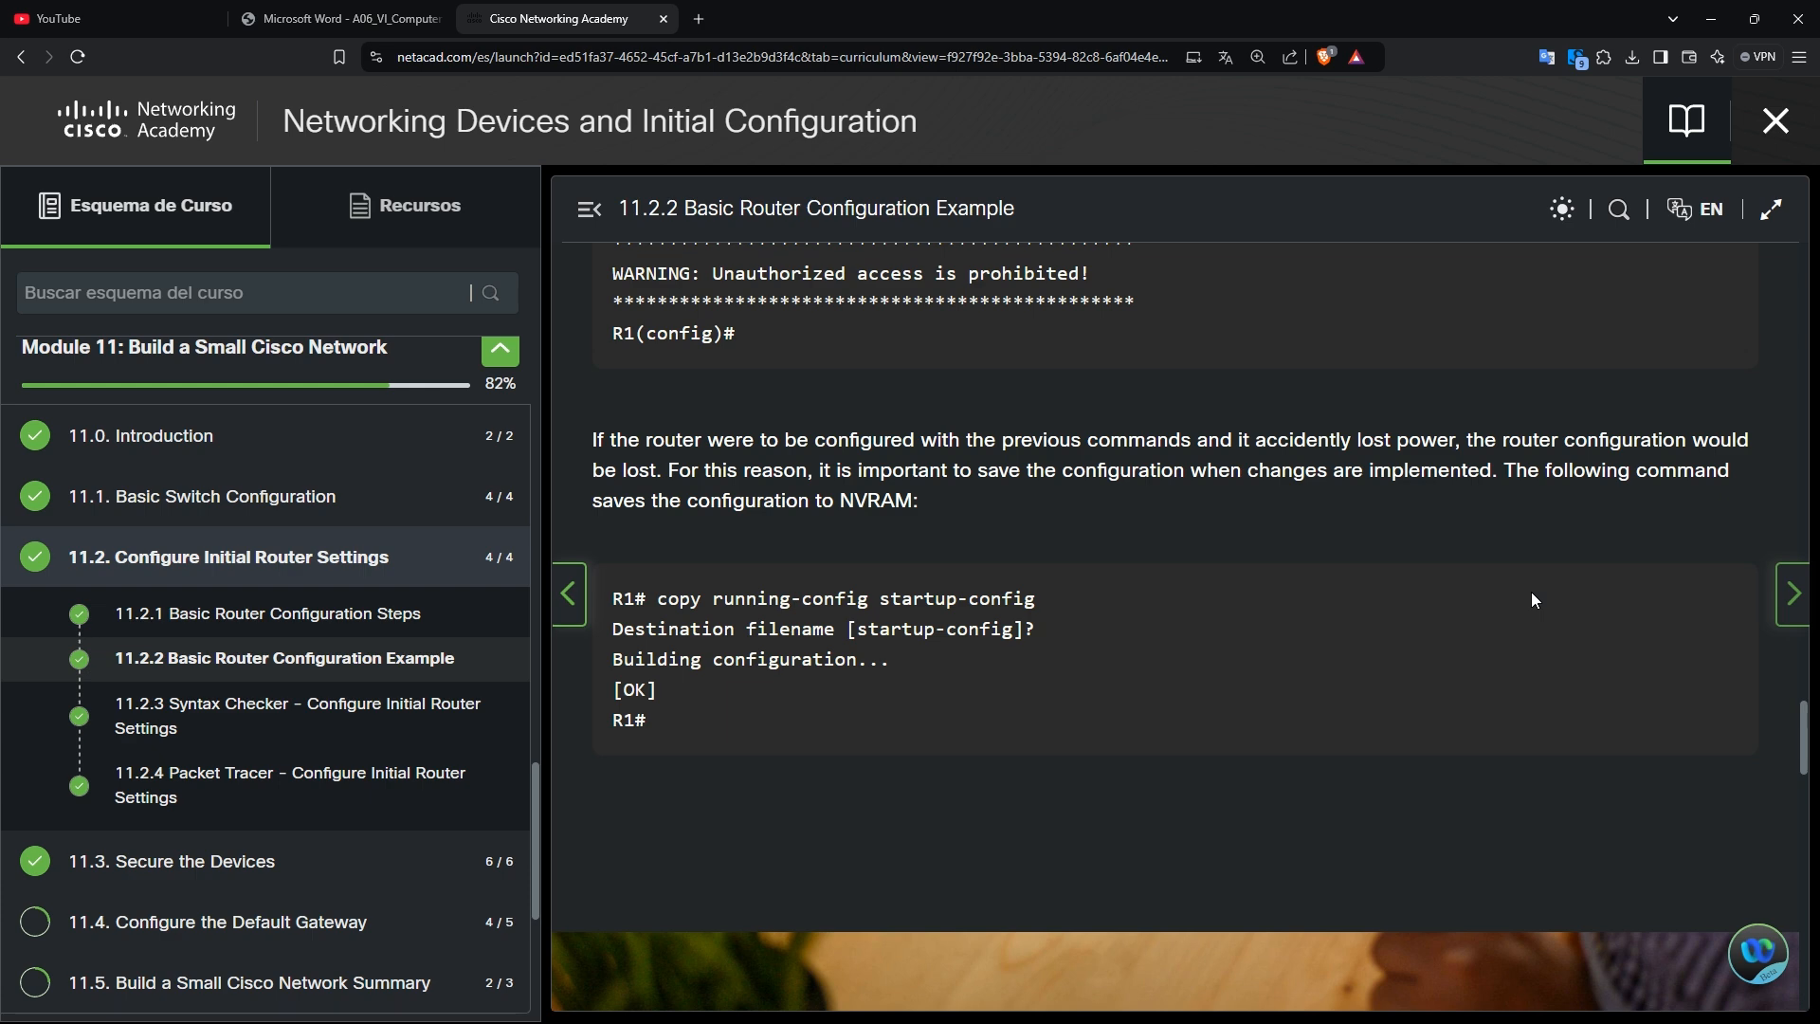
scroll(1533, 599, down, 14)
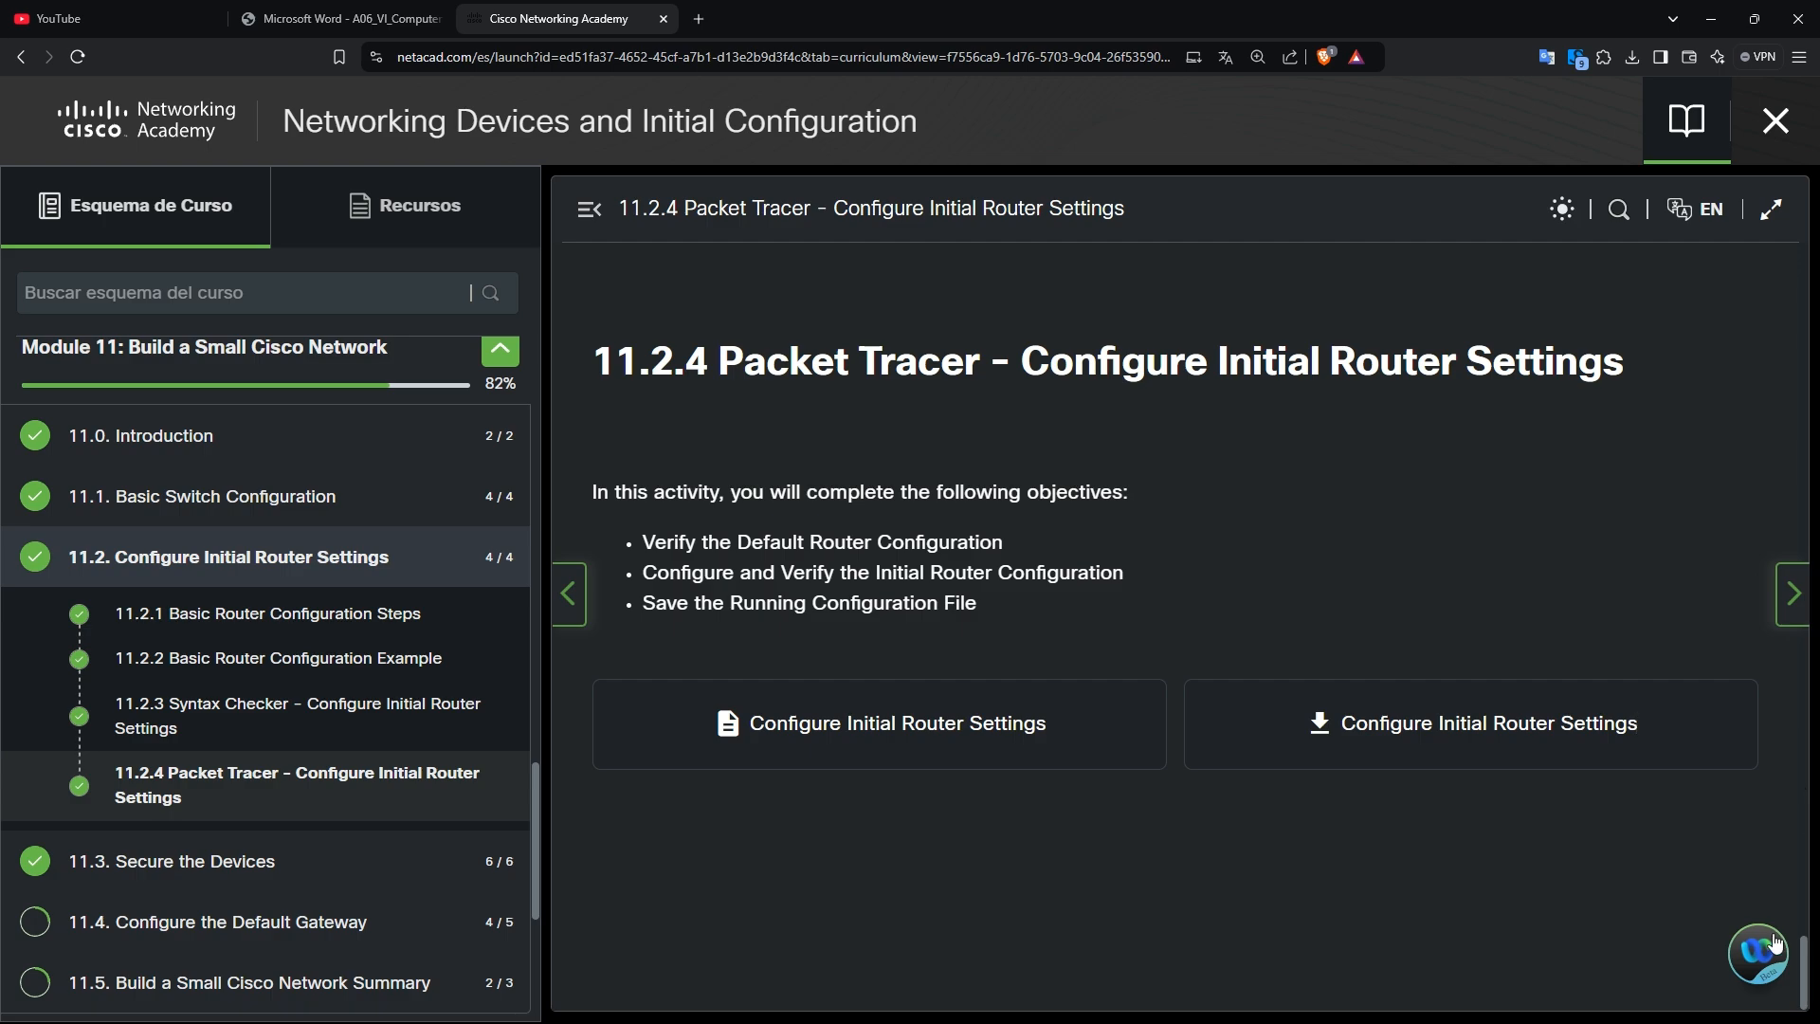
key(alt+Tab)
key(alt+Tab)
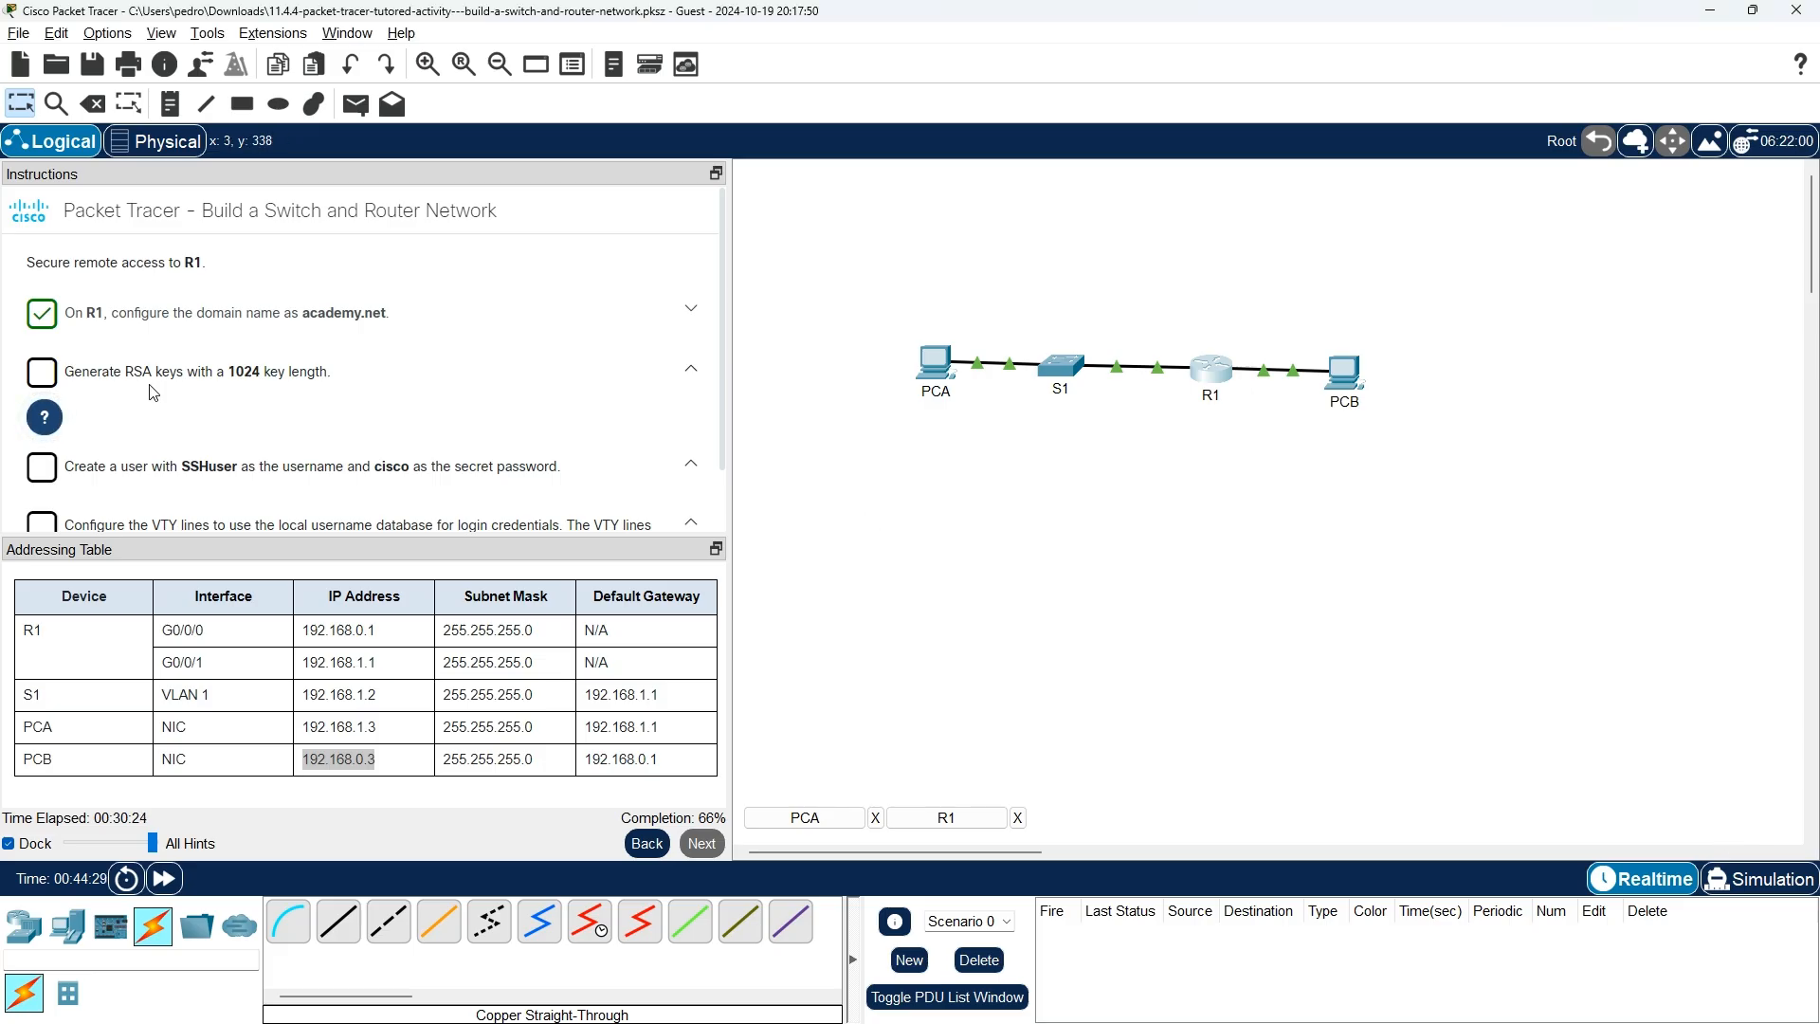
Exit configuration mode and review R1's show interfaces output for G0/0/0 and G0/0/1.
key(alt+Tab)
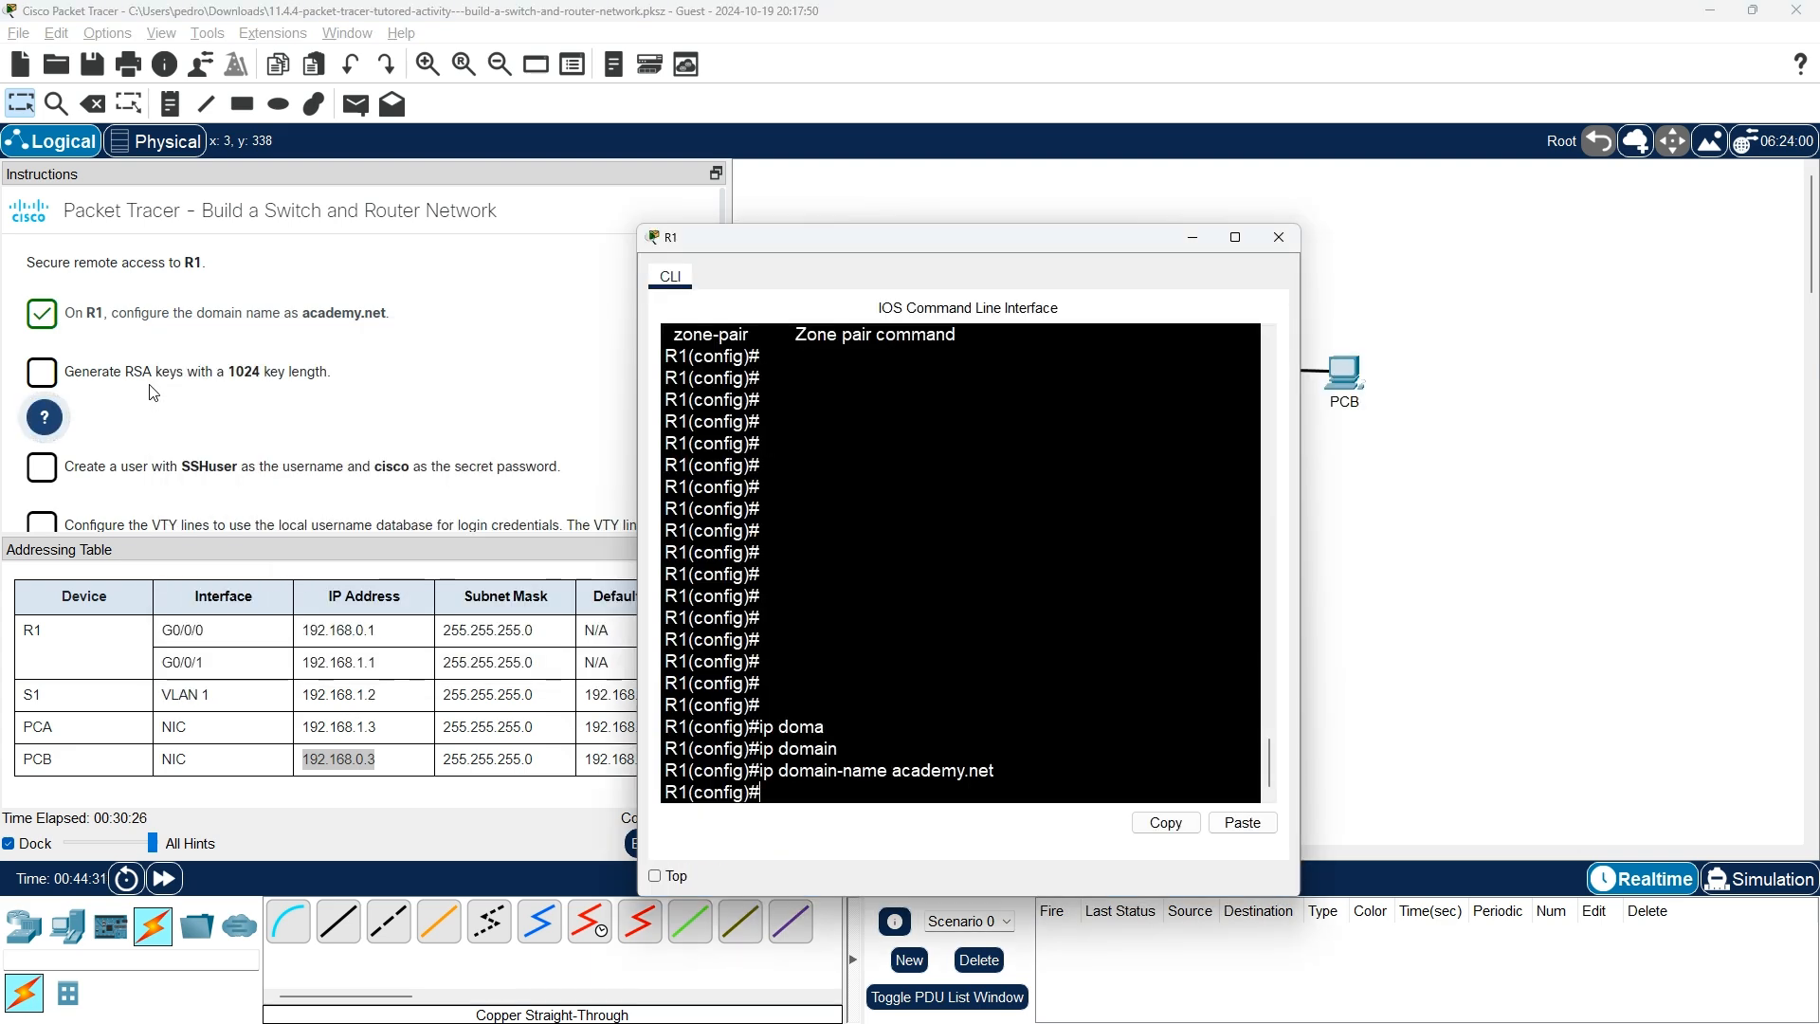
text(exit)
key(Return)
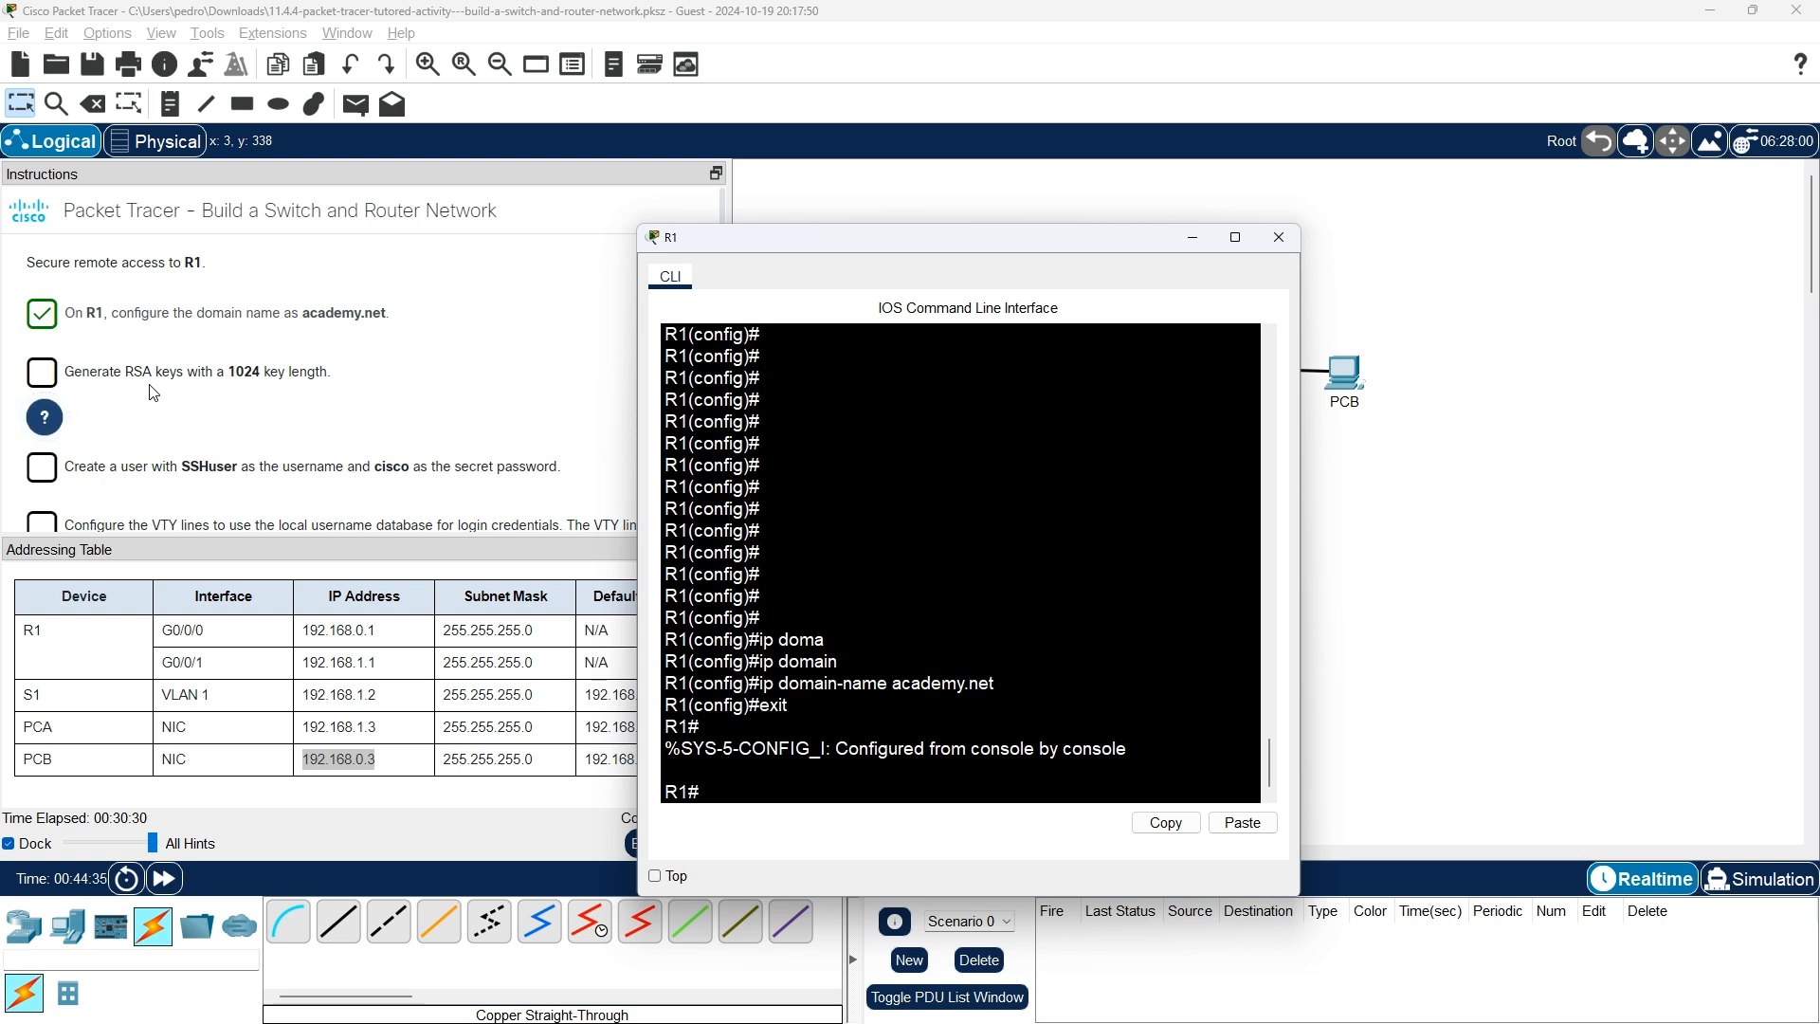
text(sho)
key(Tab)
text(int)
key(Tab)
key(Return)
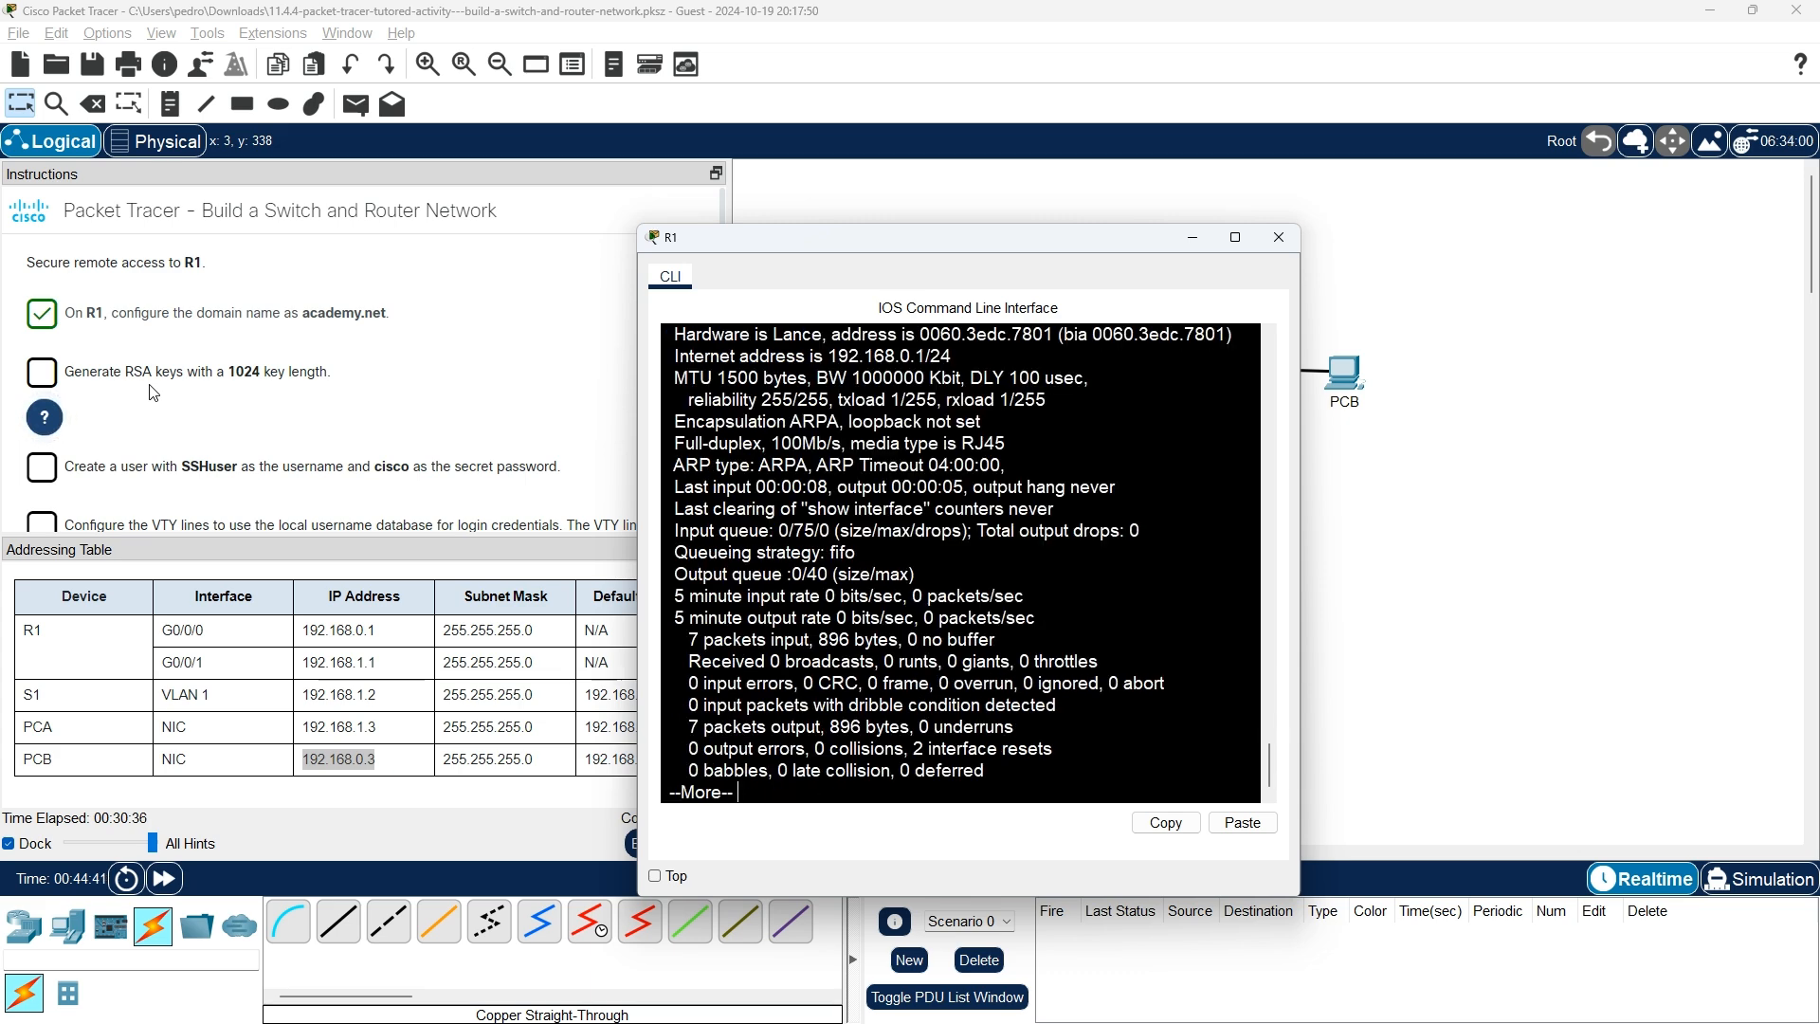
key(space)
key(Return)
key(Return)
key(Return)
key(Return)
key(Return)
key(Return)
key(Return)
key(Return)
key(Return)
key(Return)
key(Return)
key(Return)
key(Return)
key(Return)
key(Return)
key(Return)
key(Return)
key(Return)
key(Return)
key(Return)
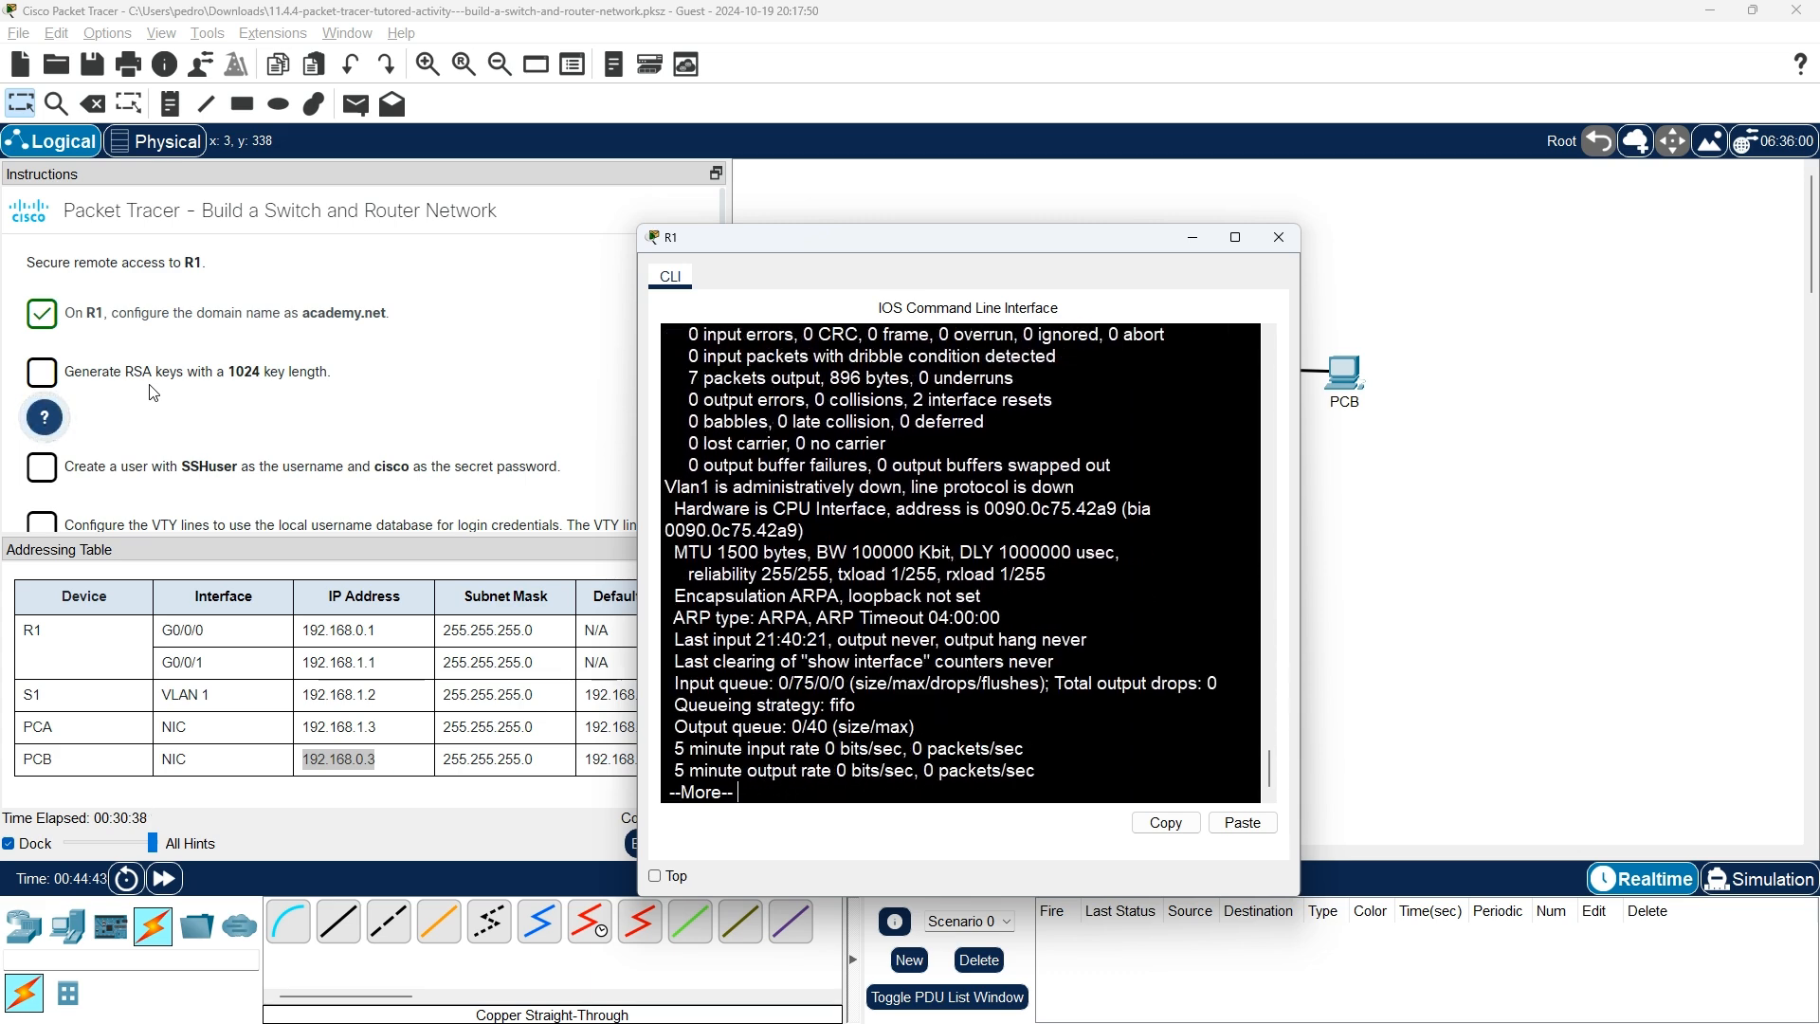
scroll(917, 597, up, 12)
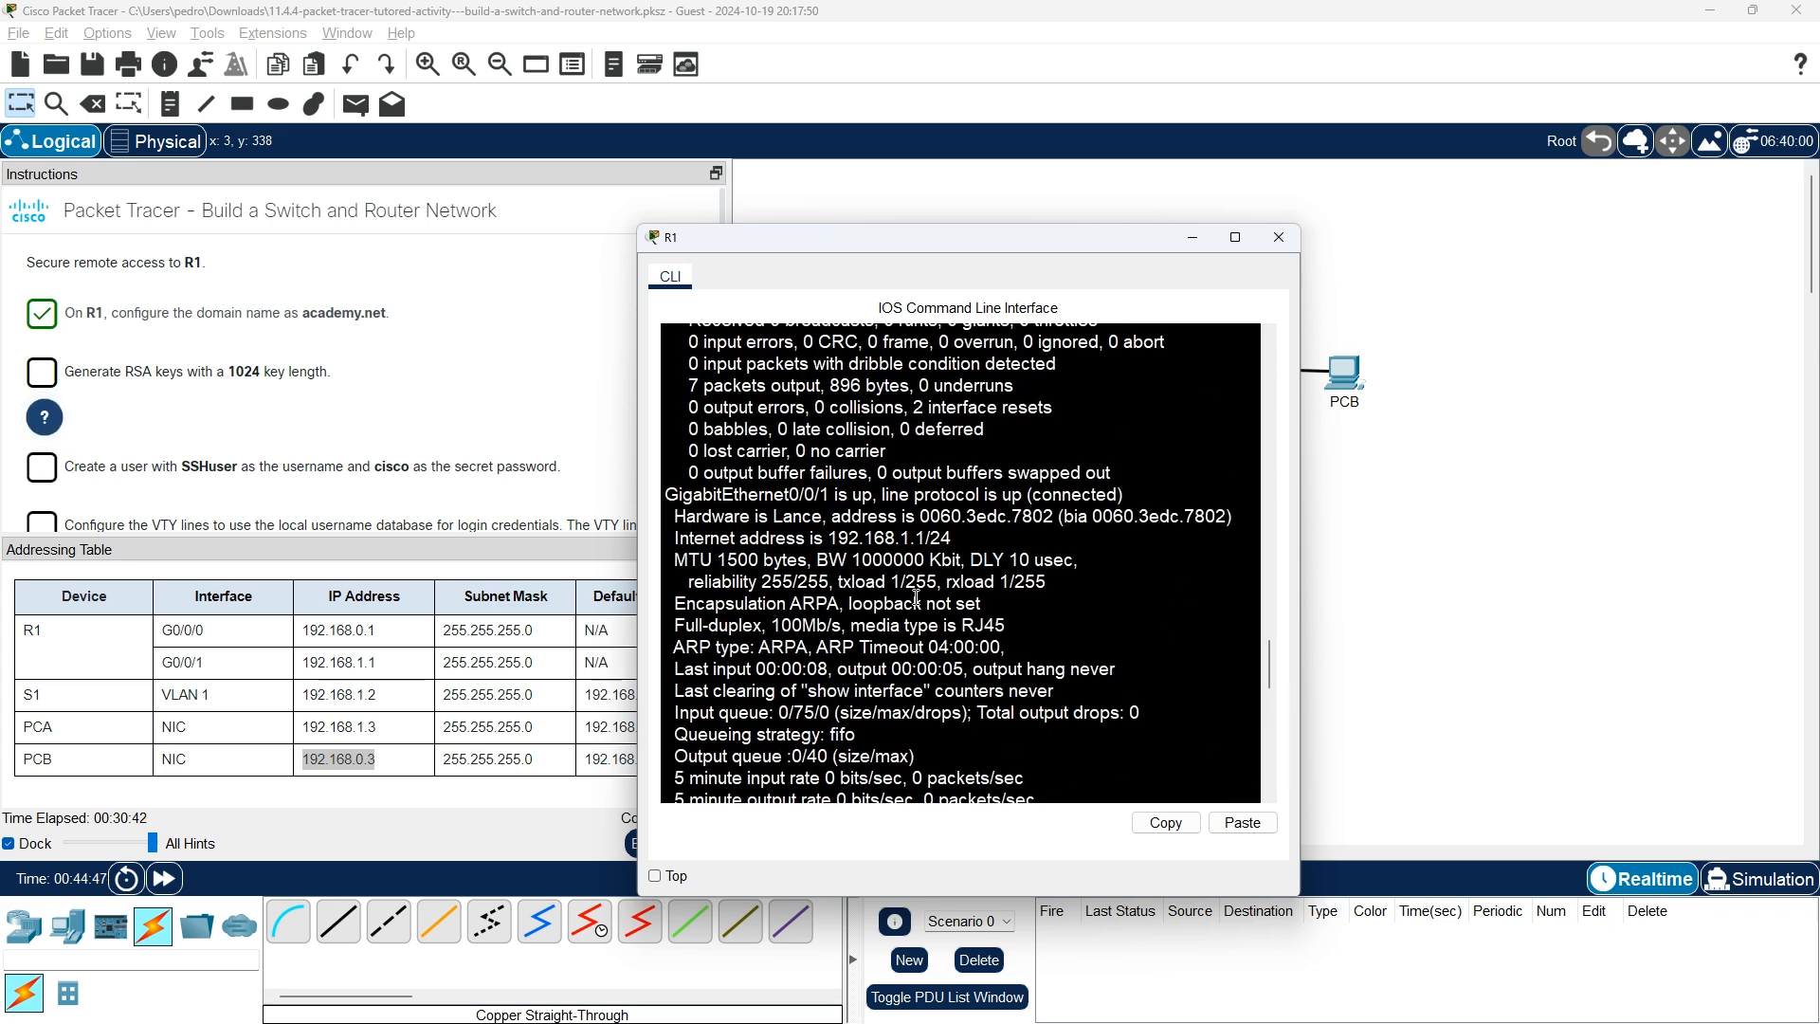
scroll(917, 597, up, 9)
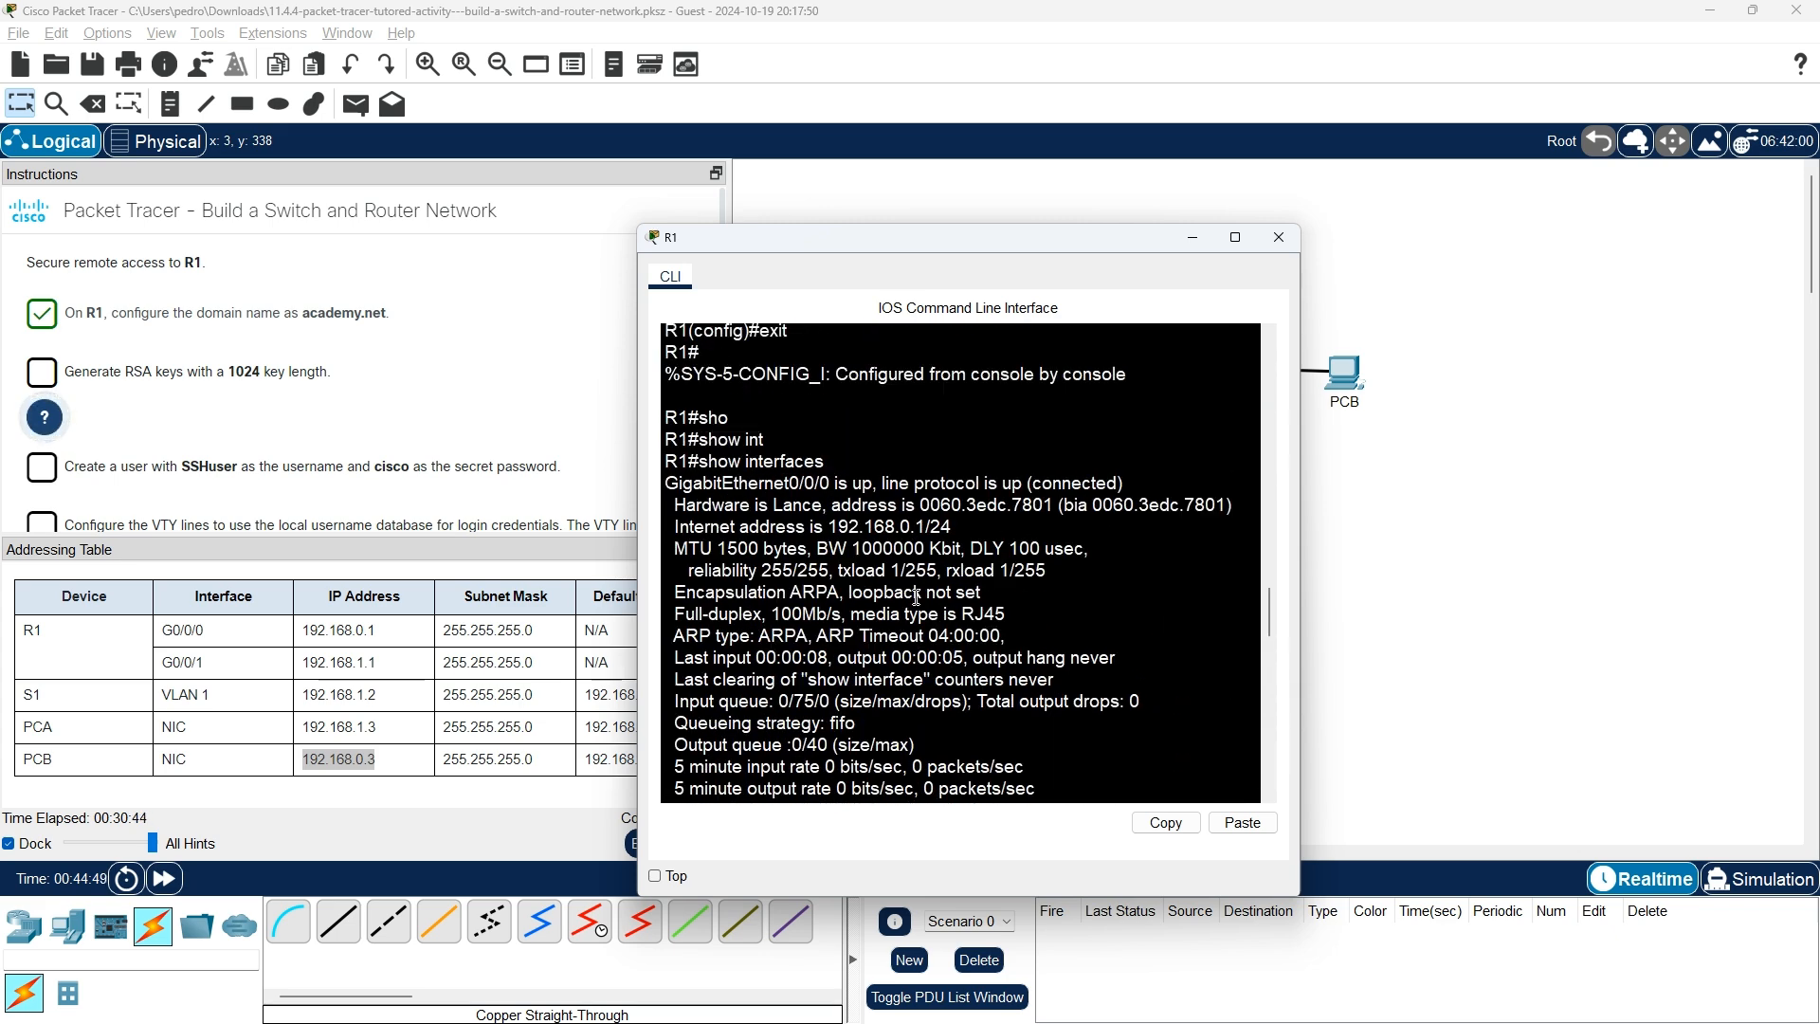
scroll(916, 597, down, 11)
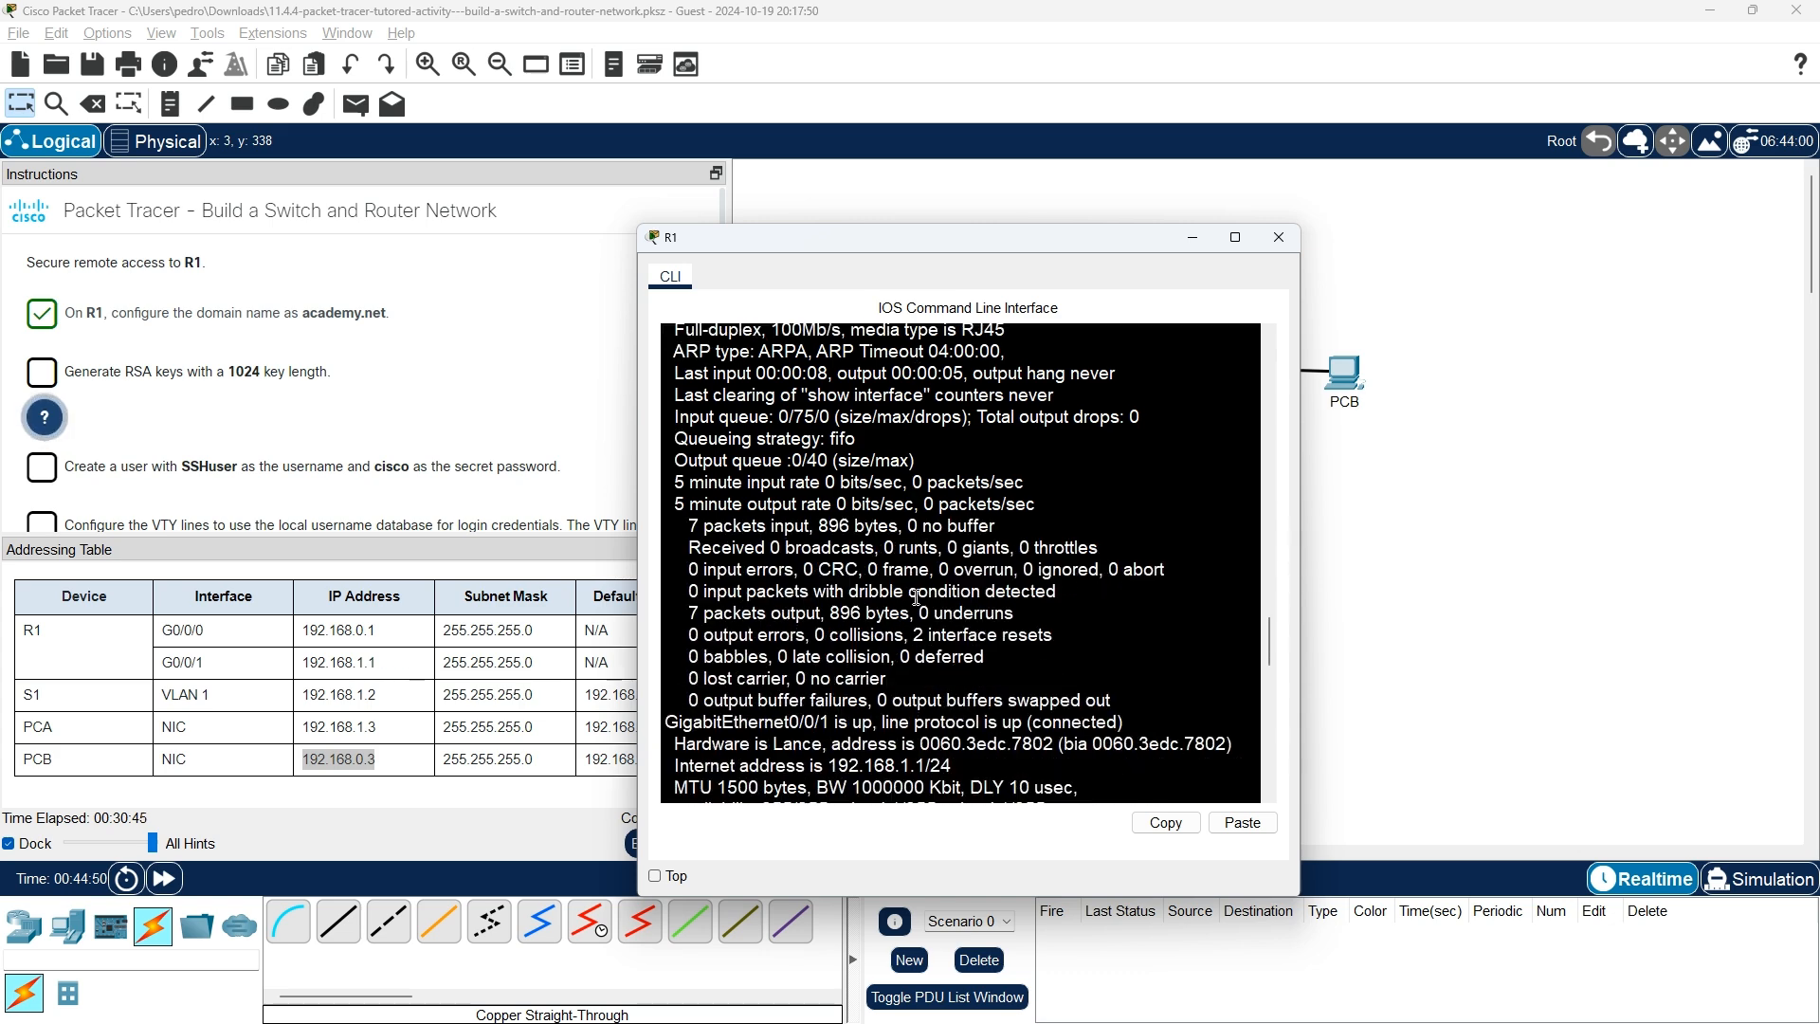
scroll(917, 602, down, 12)
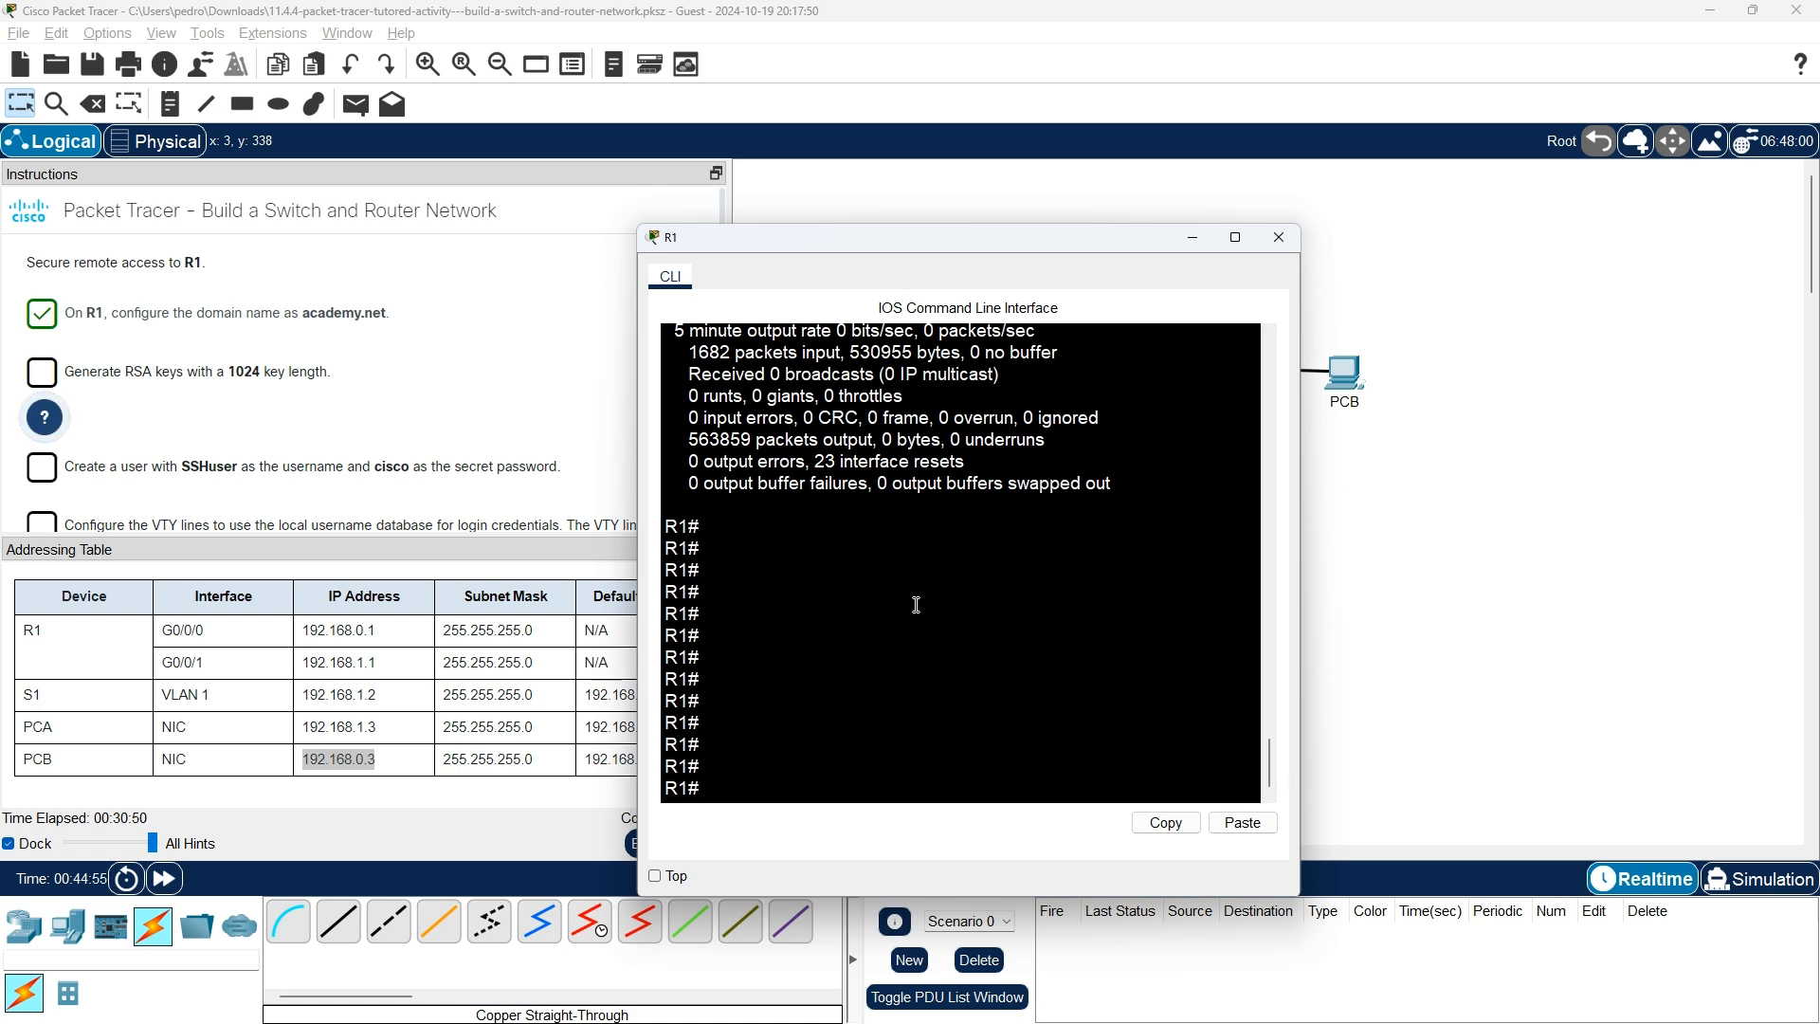
Put R1 back into global configuration mode with configure terminal.
text(conf)
key(Tab)
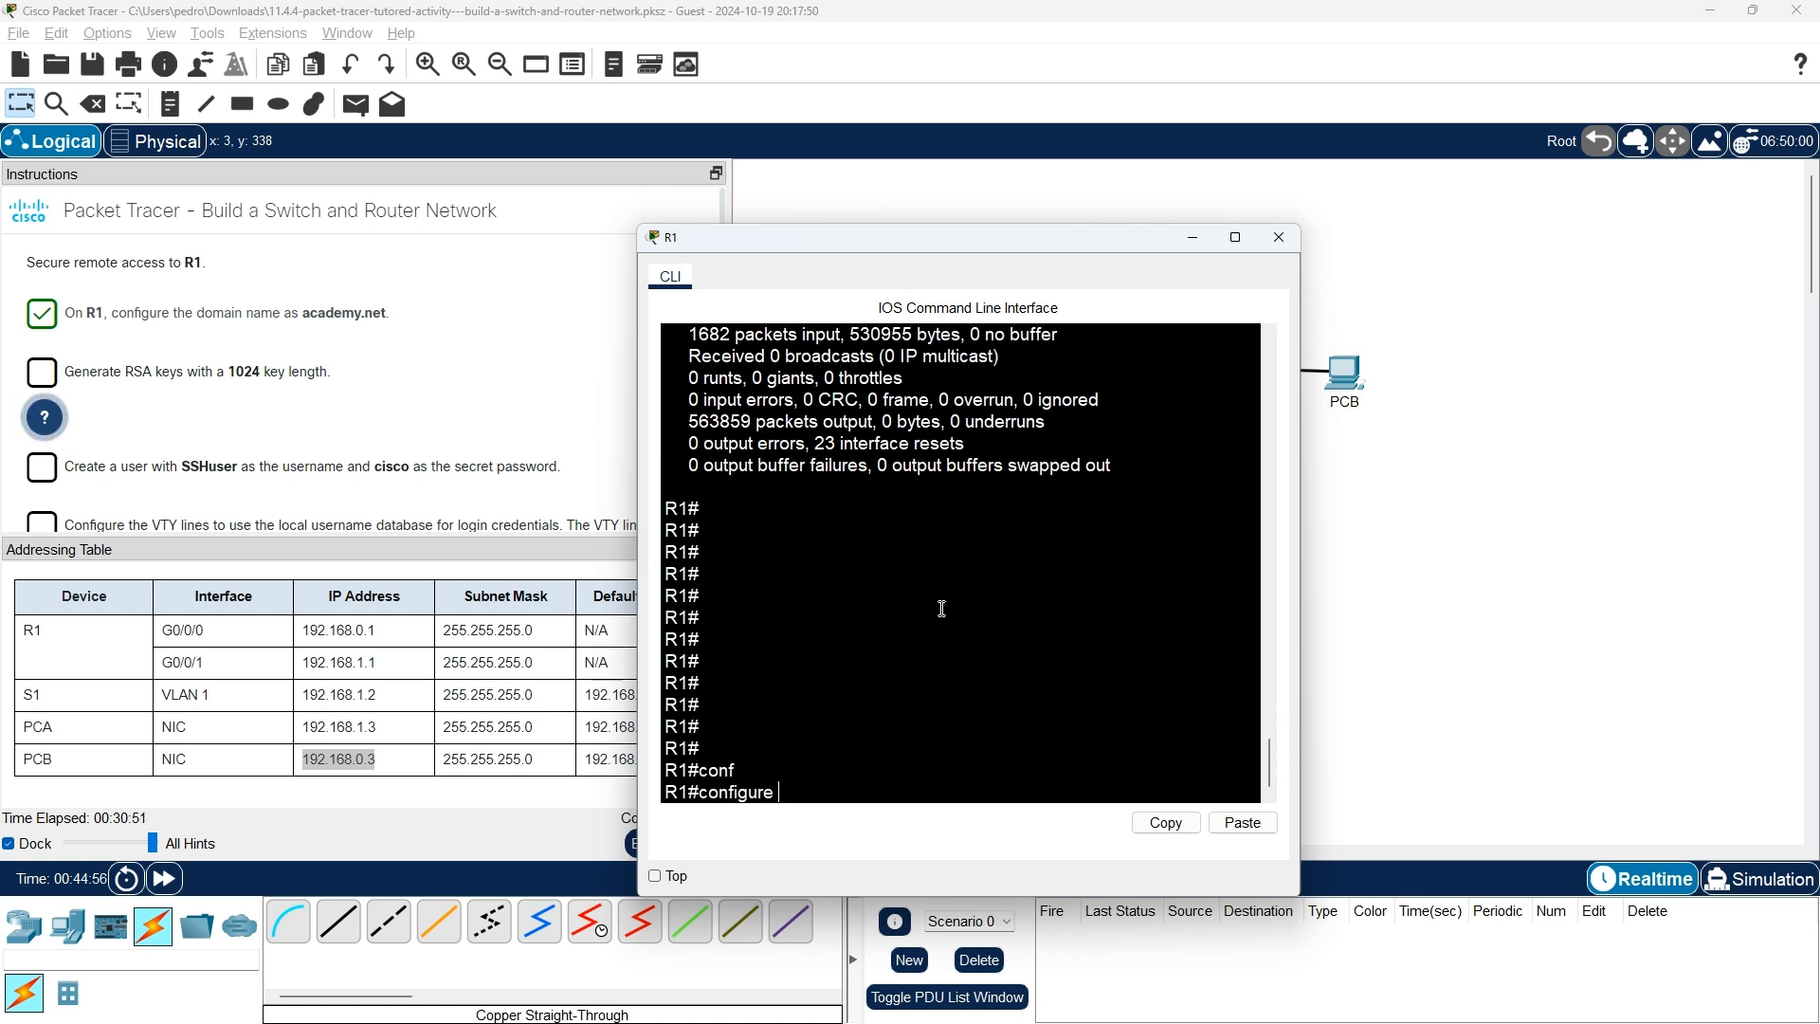
text(ter)
key(Tab)
key(Return)
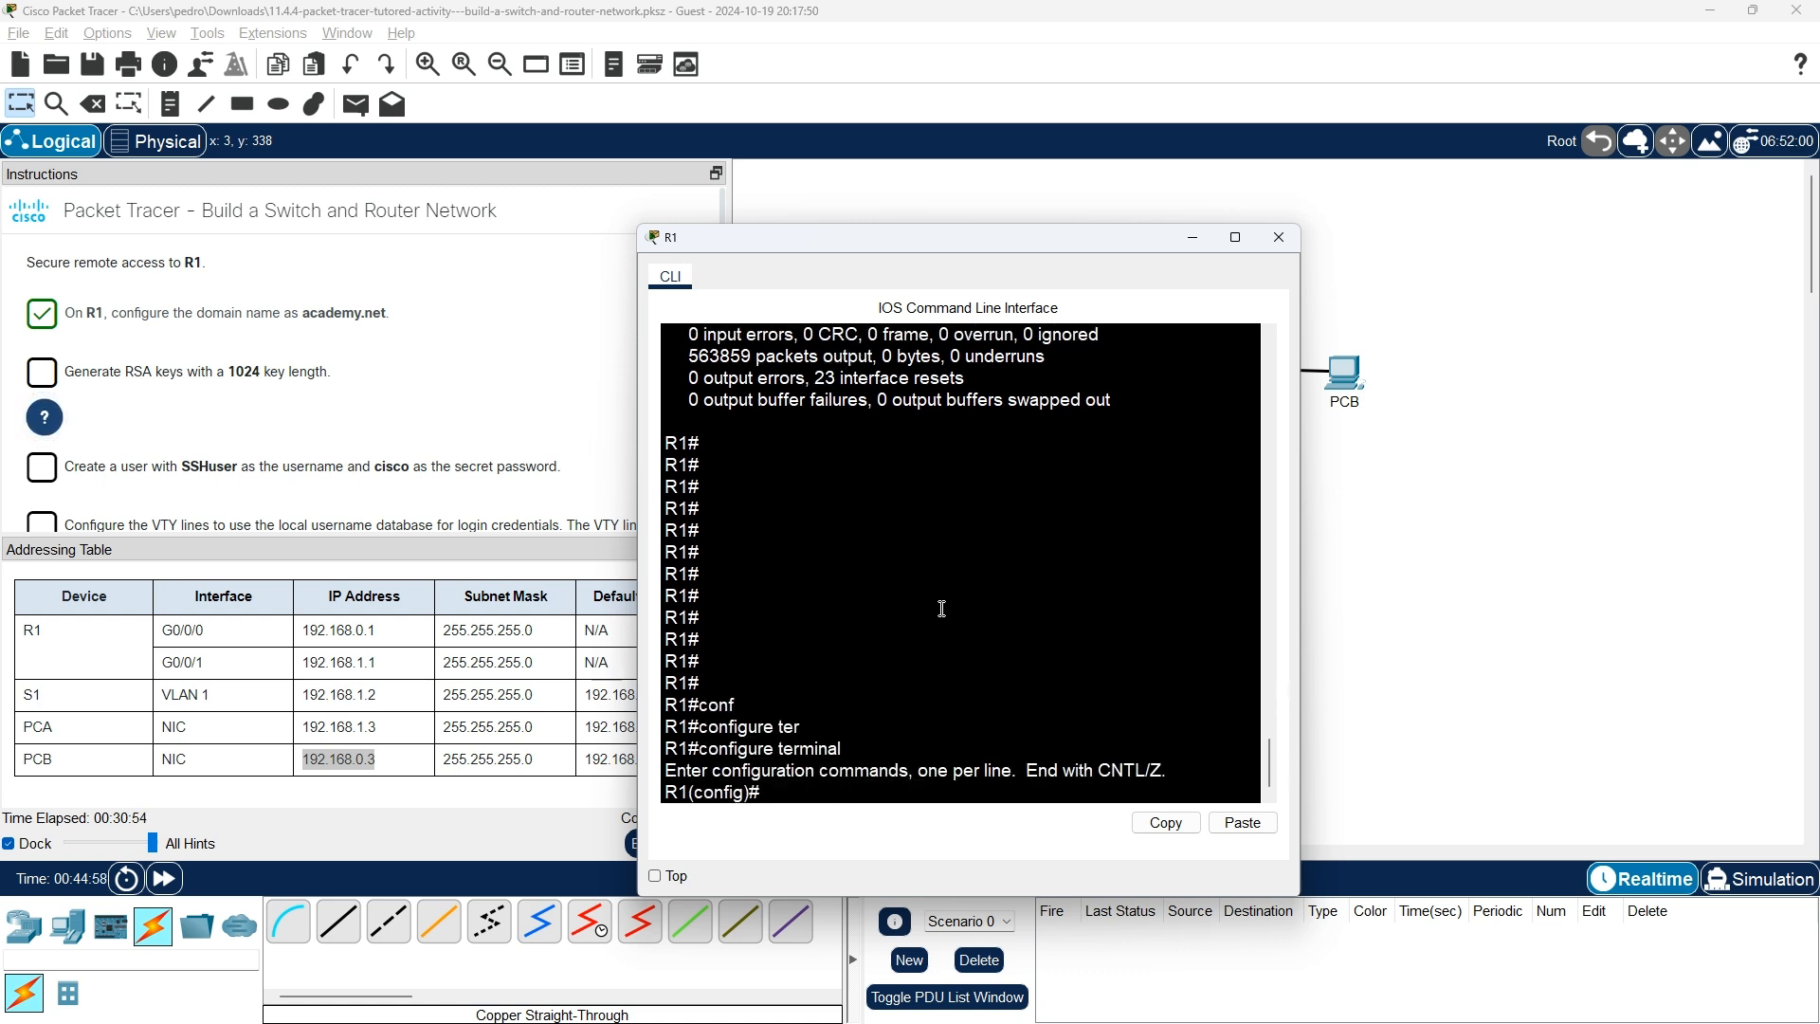
key(alt+Tab)
key(Tab)
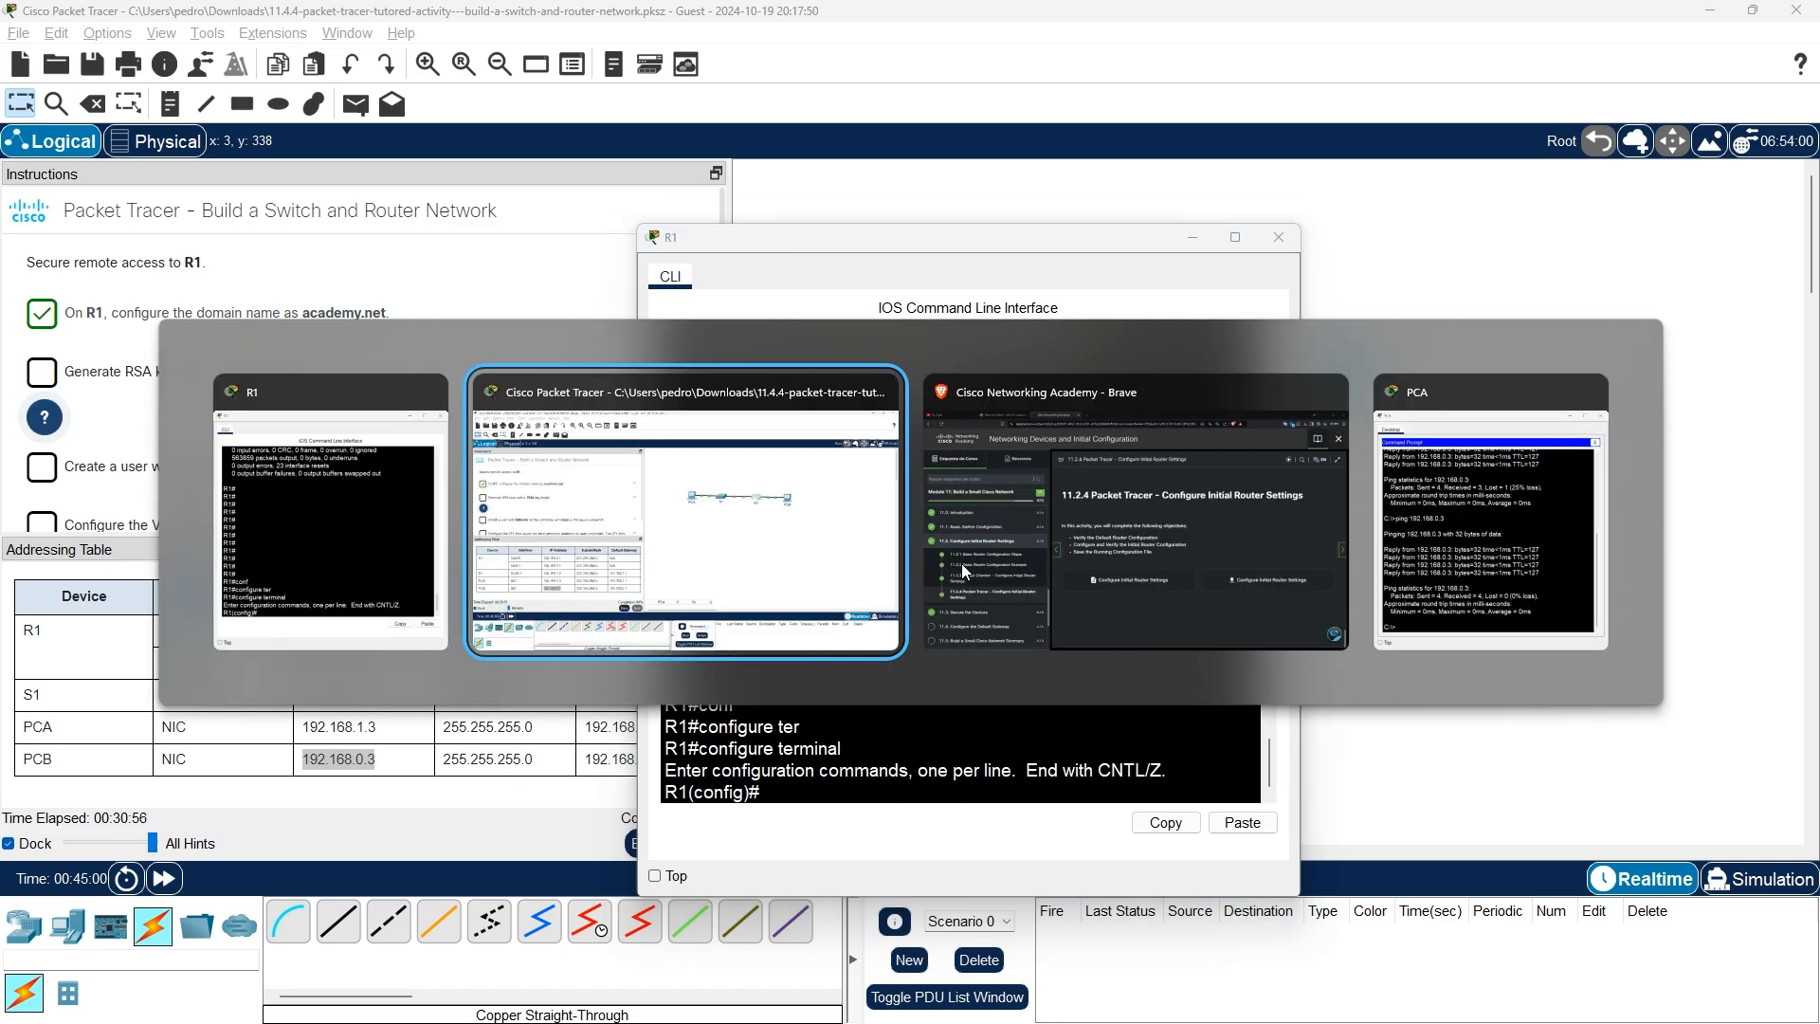
Scroll back through lessons 11.2.3 and 11.2.2 to read the example router configuration commands.
scroll(1663, 834, up, 3)
drag(1805, 916, 1814, 660)
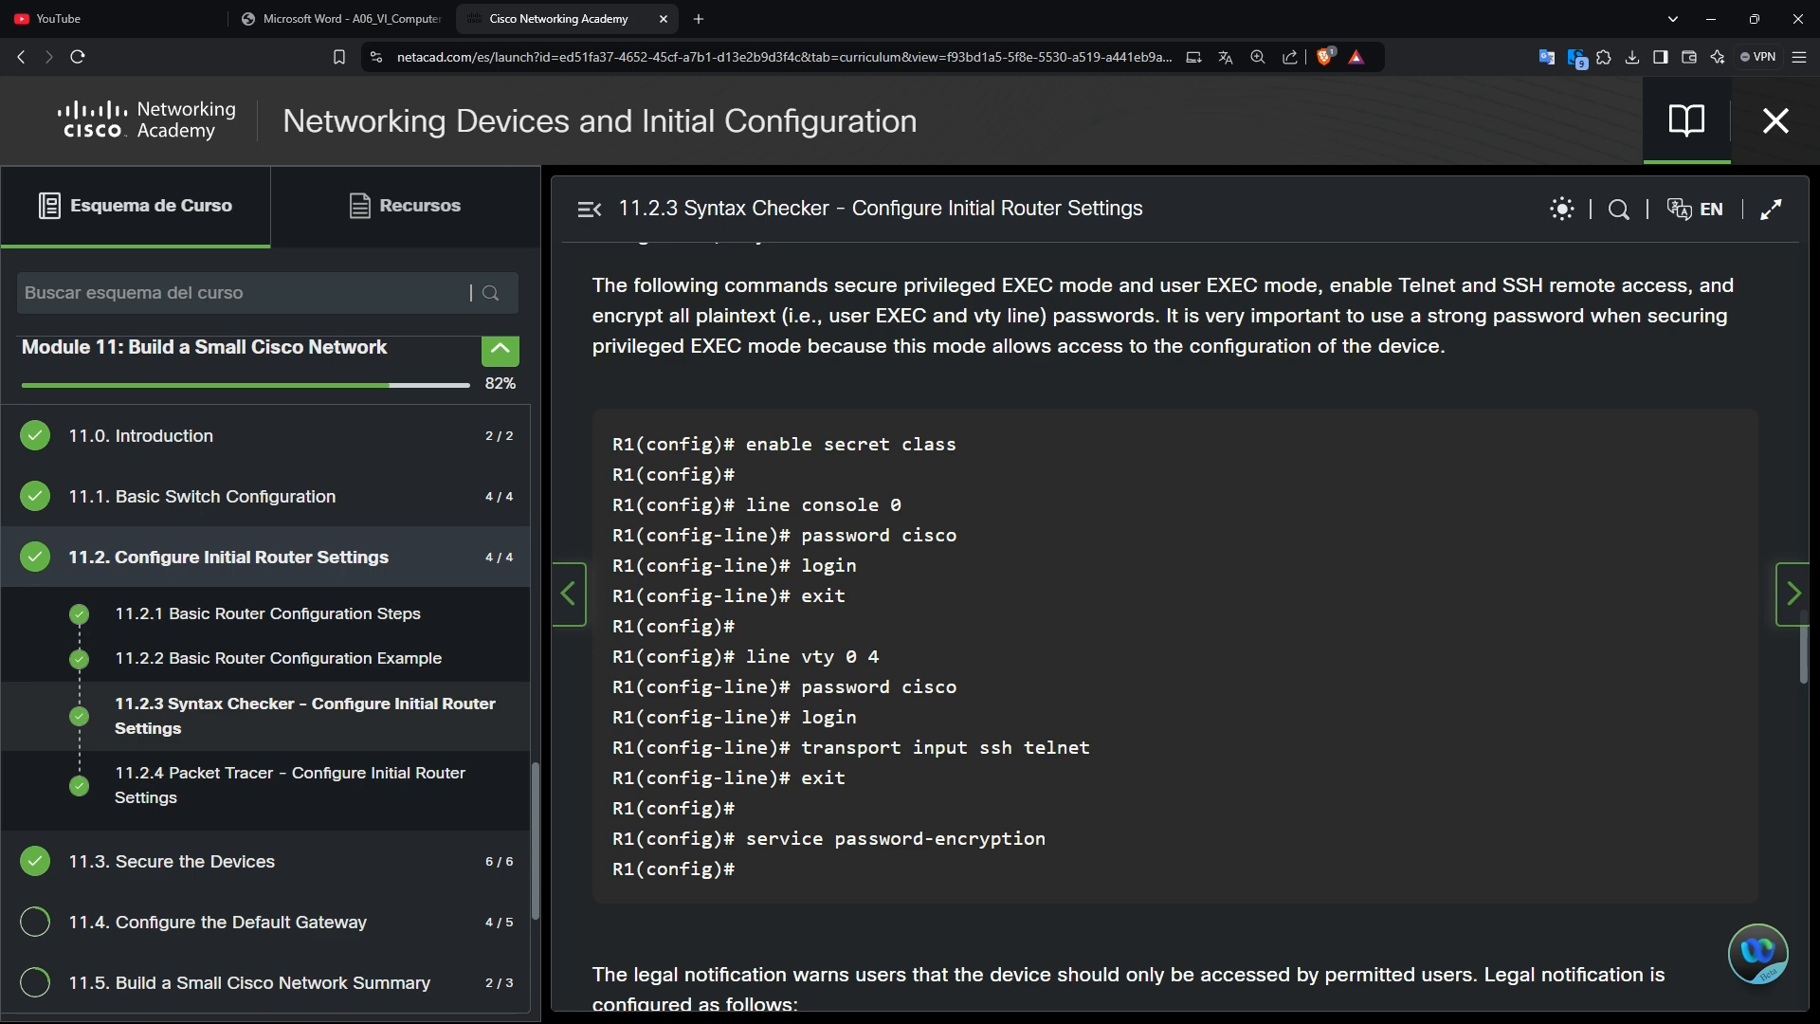
drag(1814, 660, 1808, 535)
key(alt+Tab)
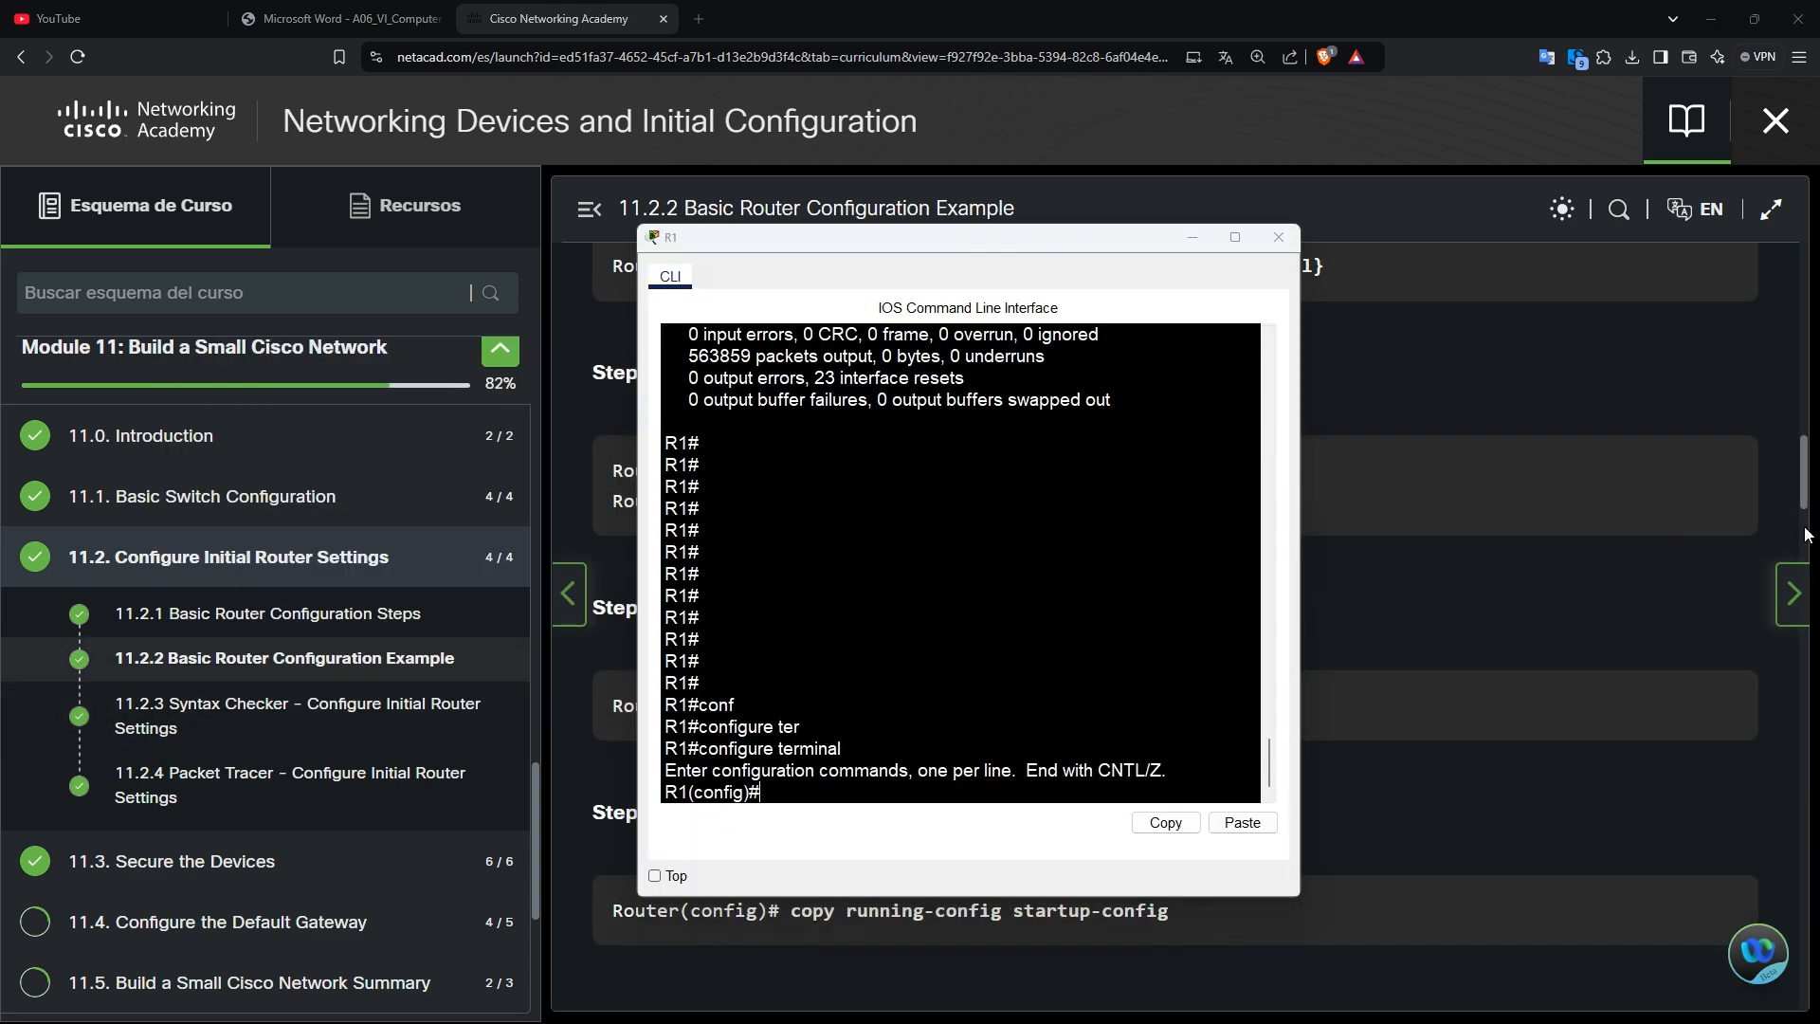
key(alt+Tab)
key(alt+Tab)
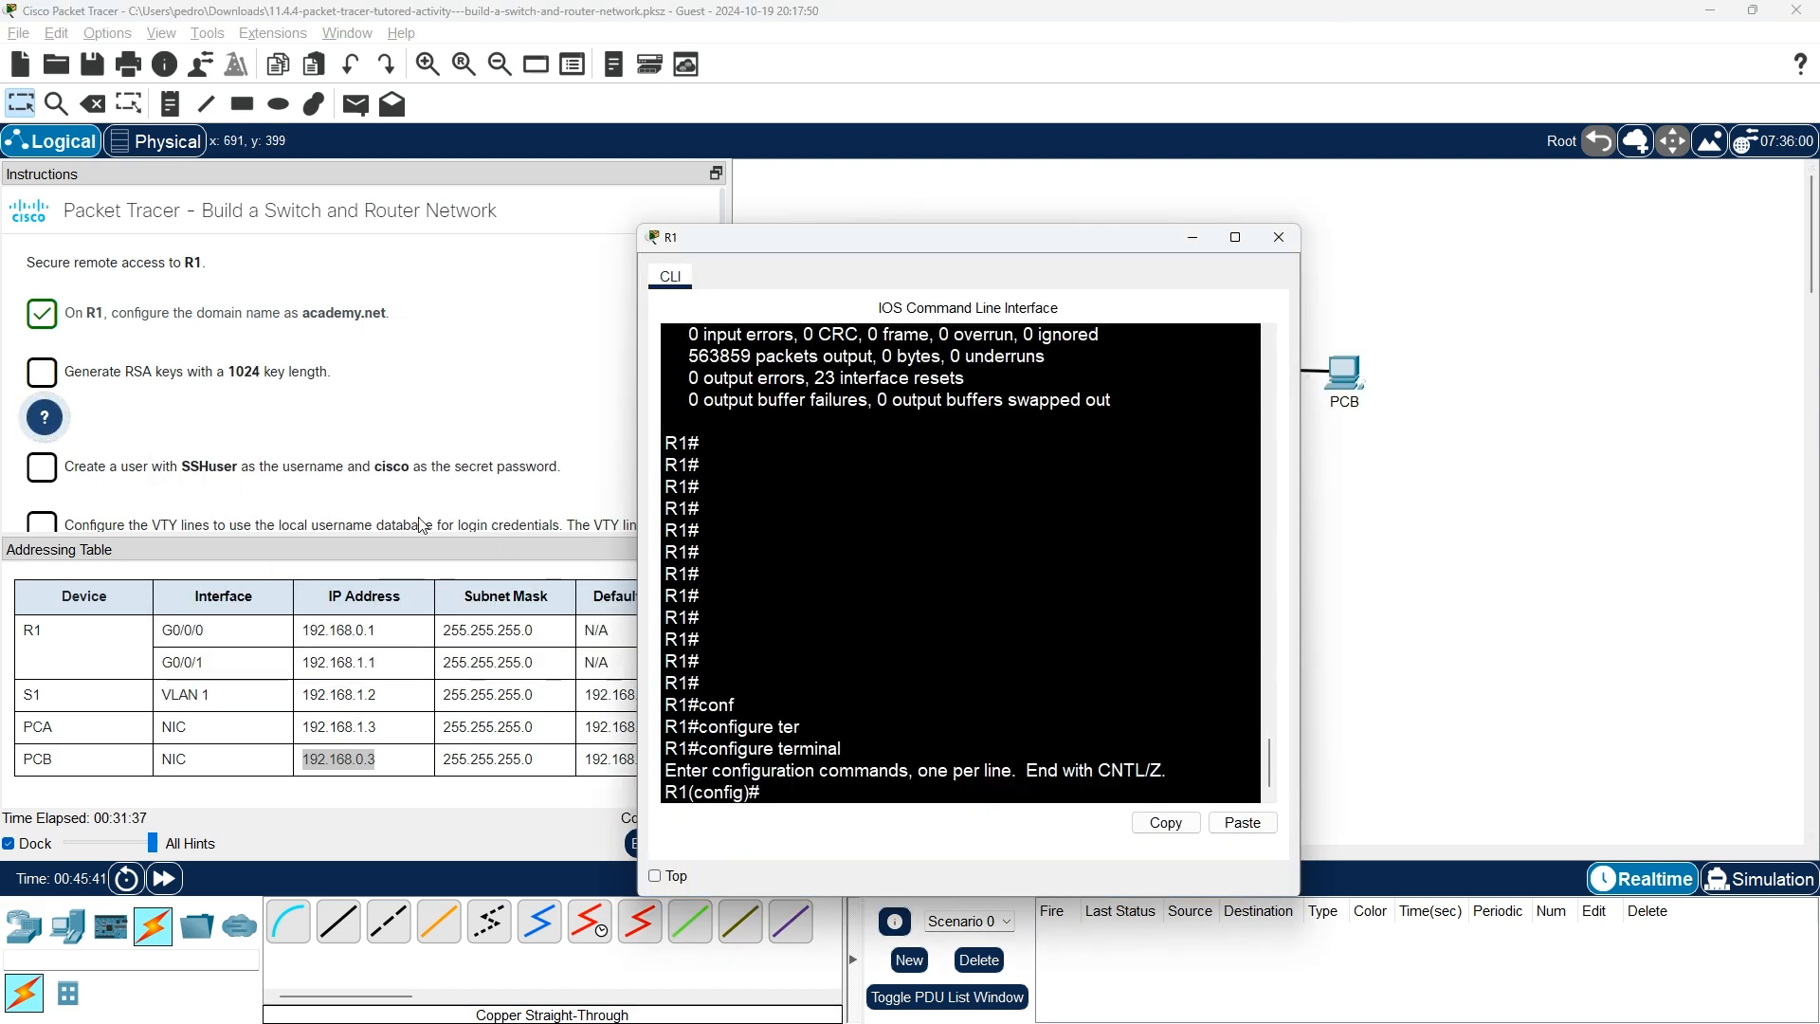
Check the hint, then run crypto key generate rsa on R1 with a 1024-bit modulus.
click(45, 417)
click(44, 417)
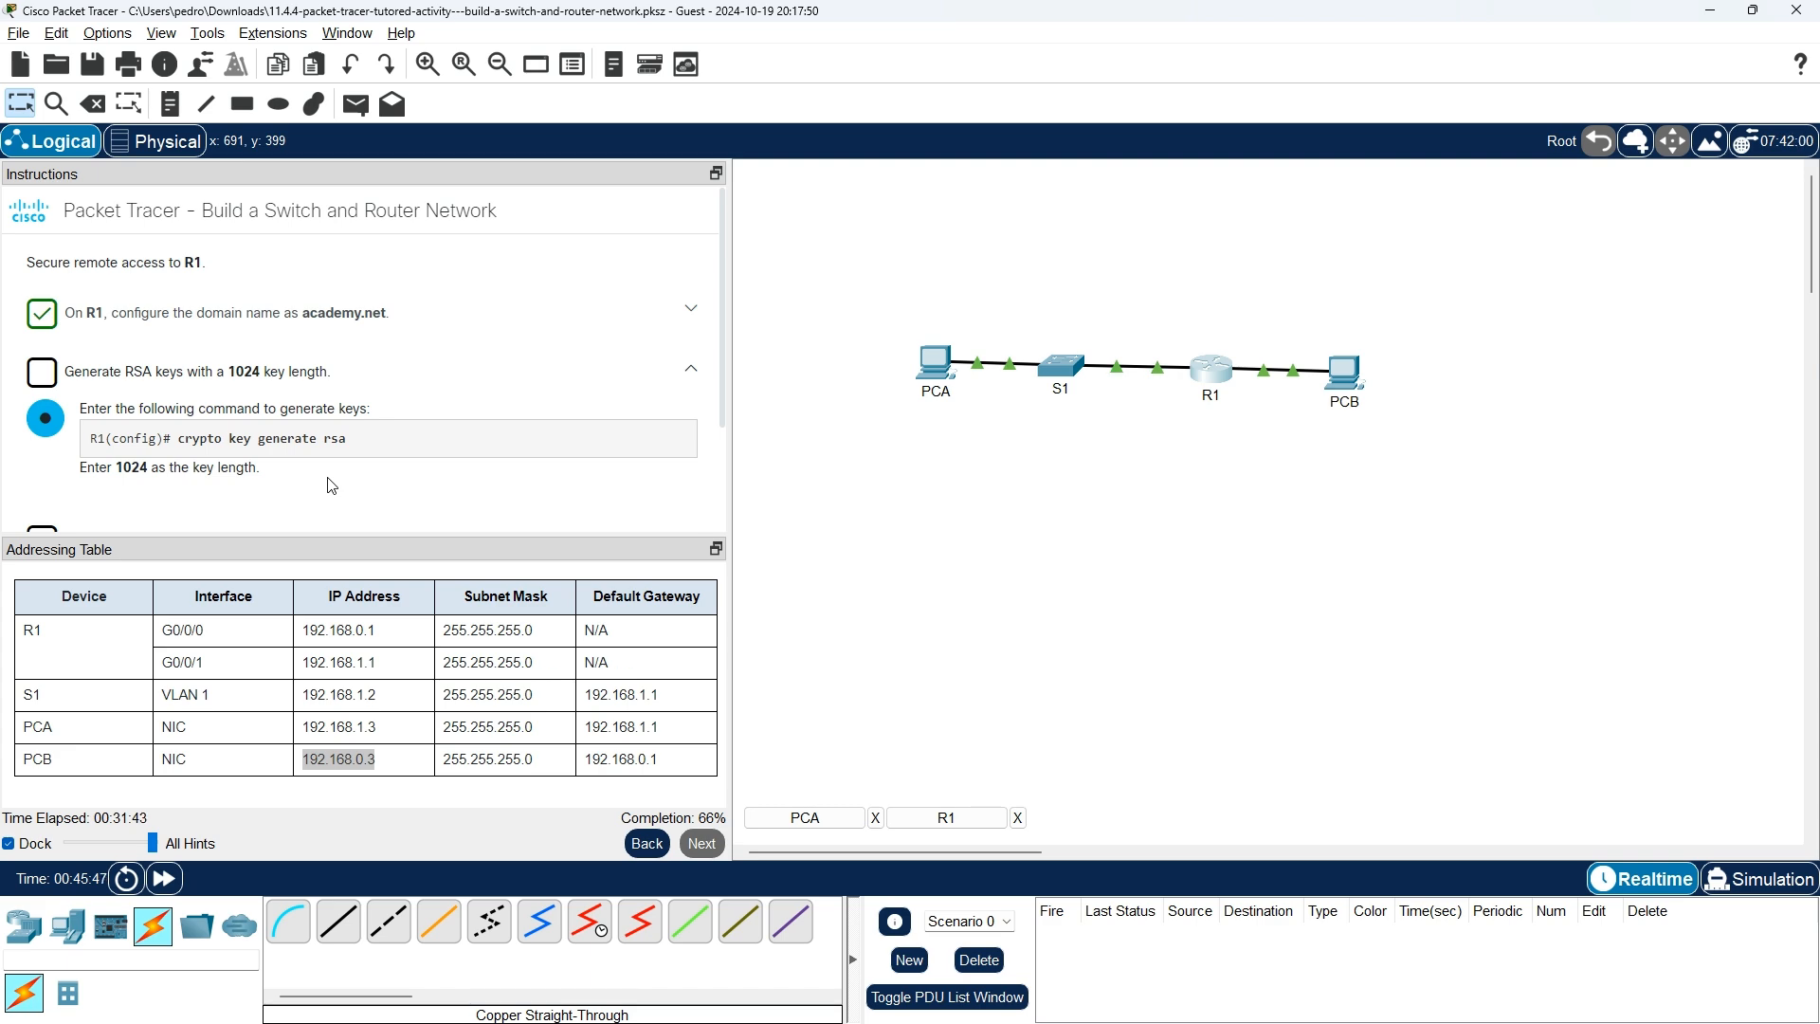
key(alt+Tab)
text(cr)
key(Tab)
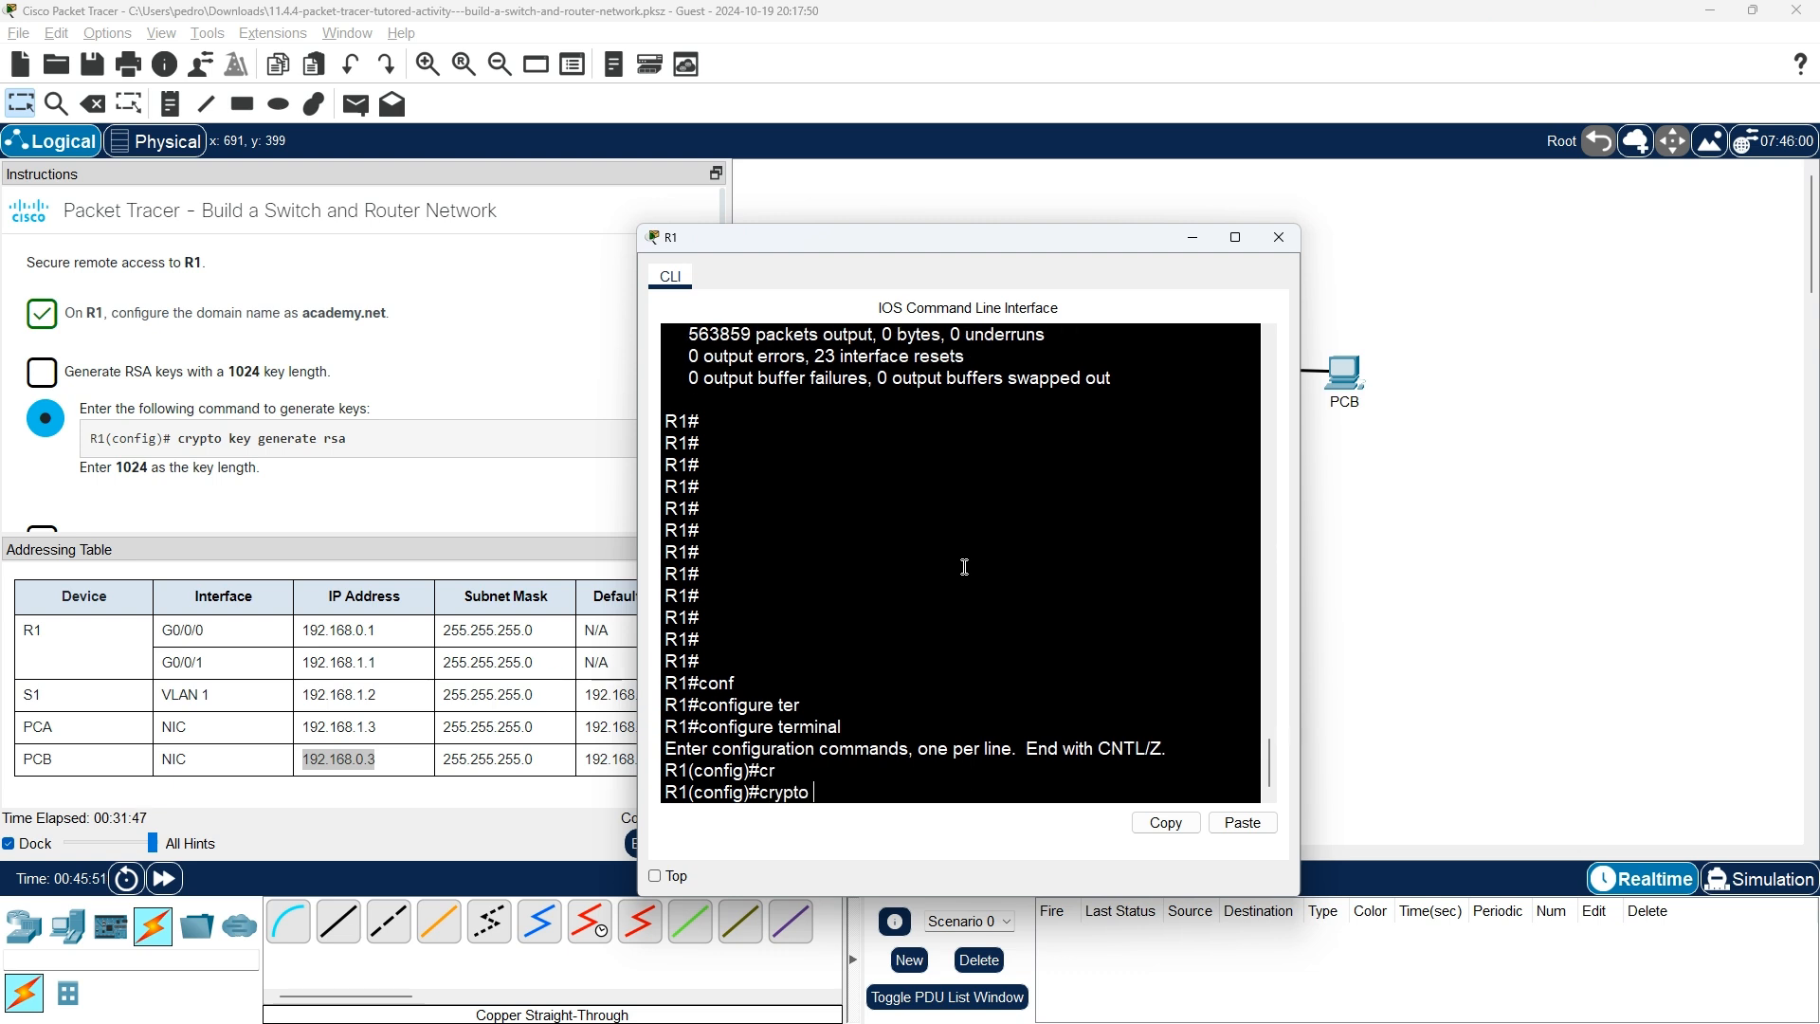
text(ke)
key(Tab)
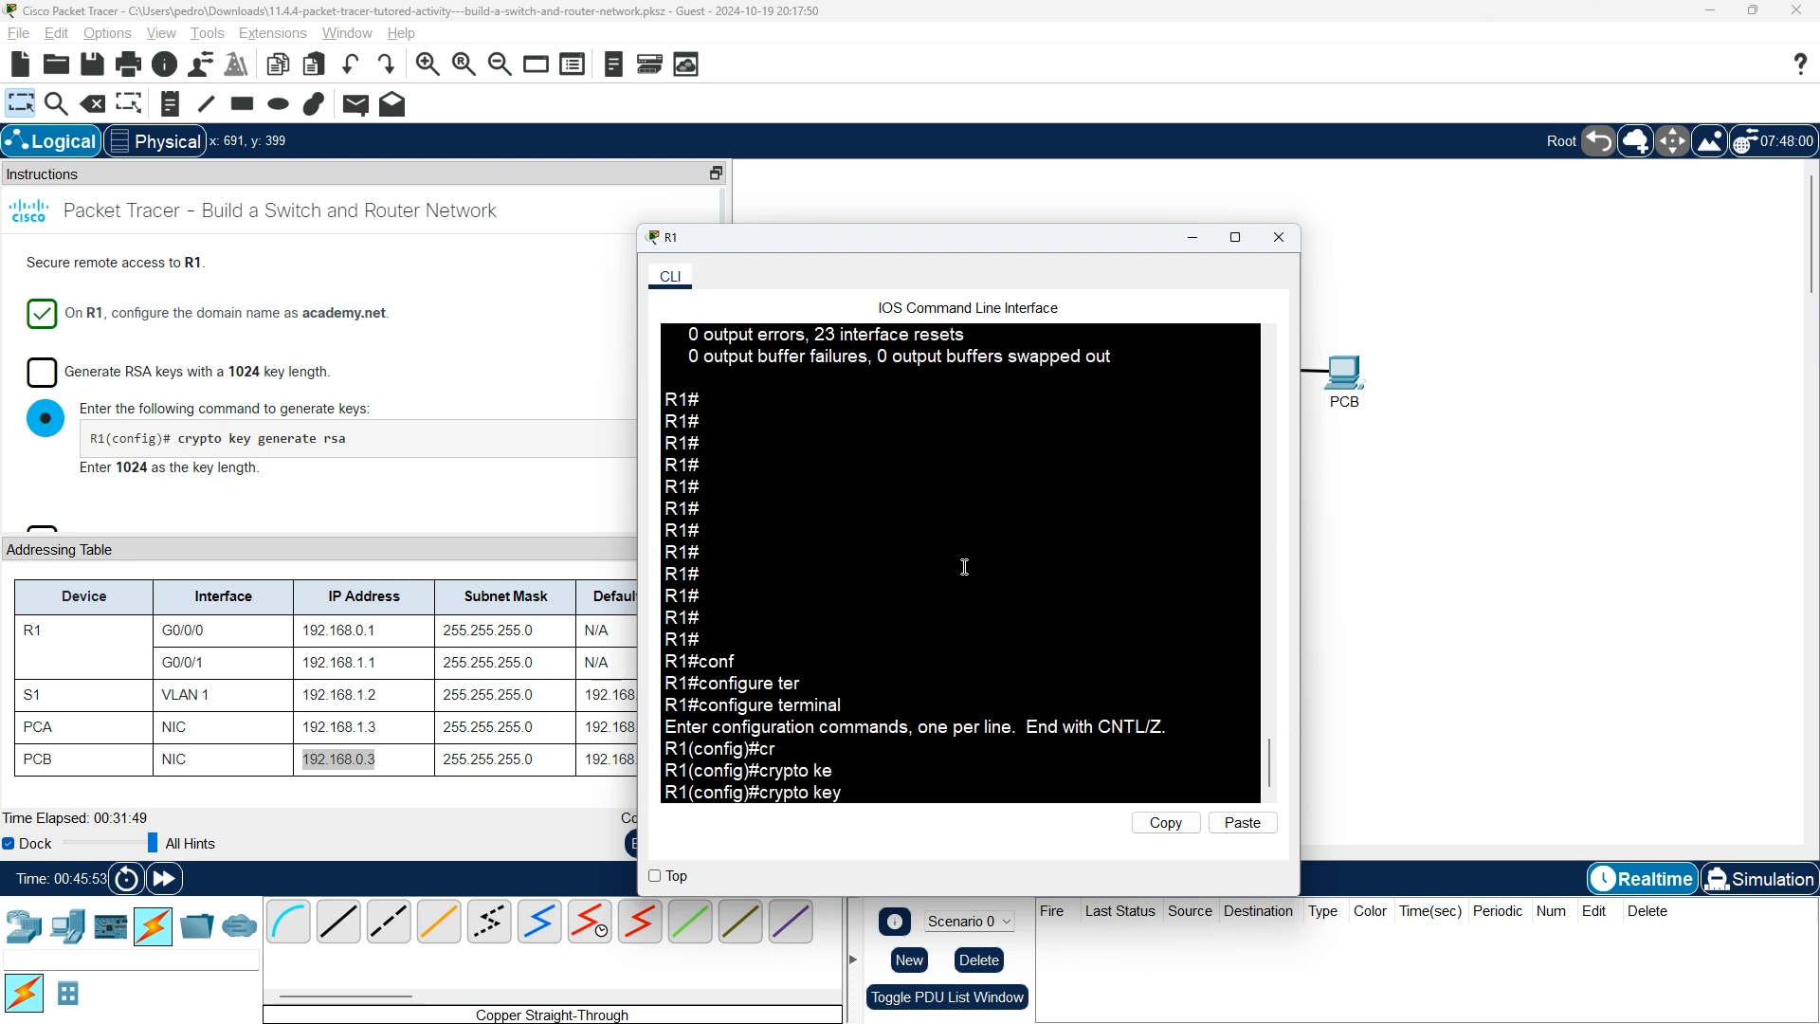
text(ge)
key(Tab)
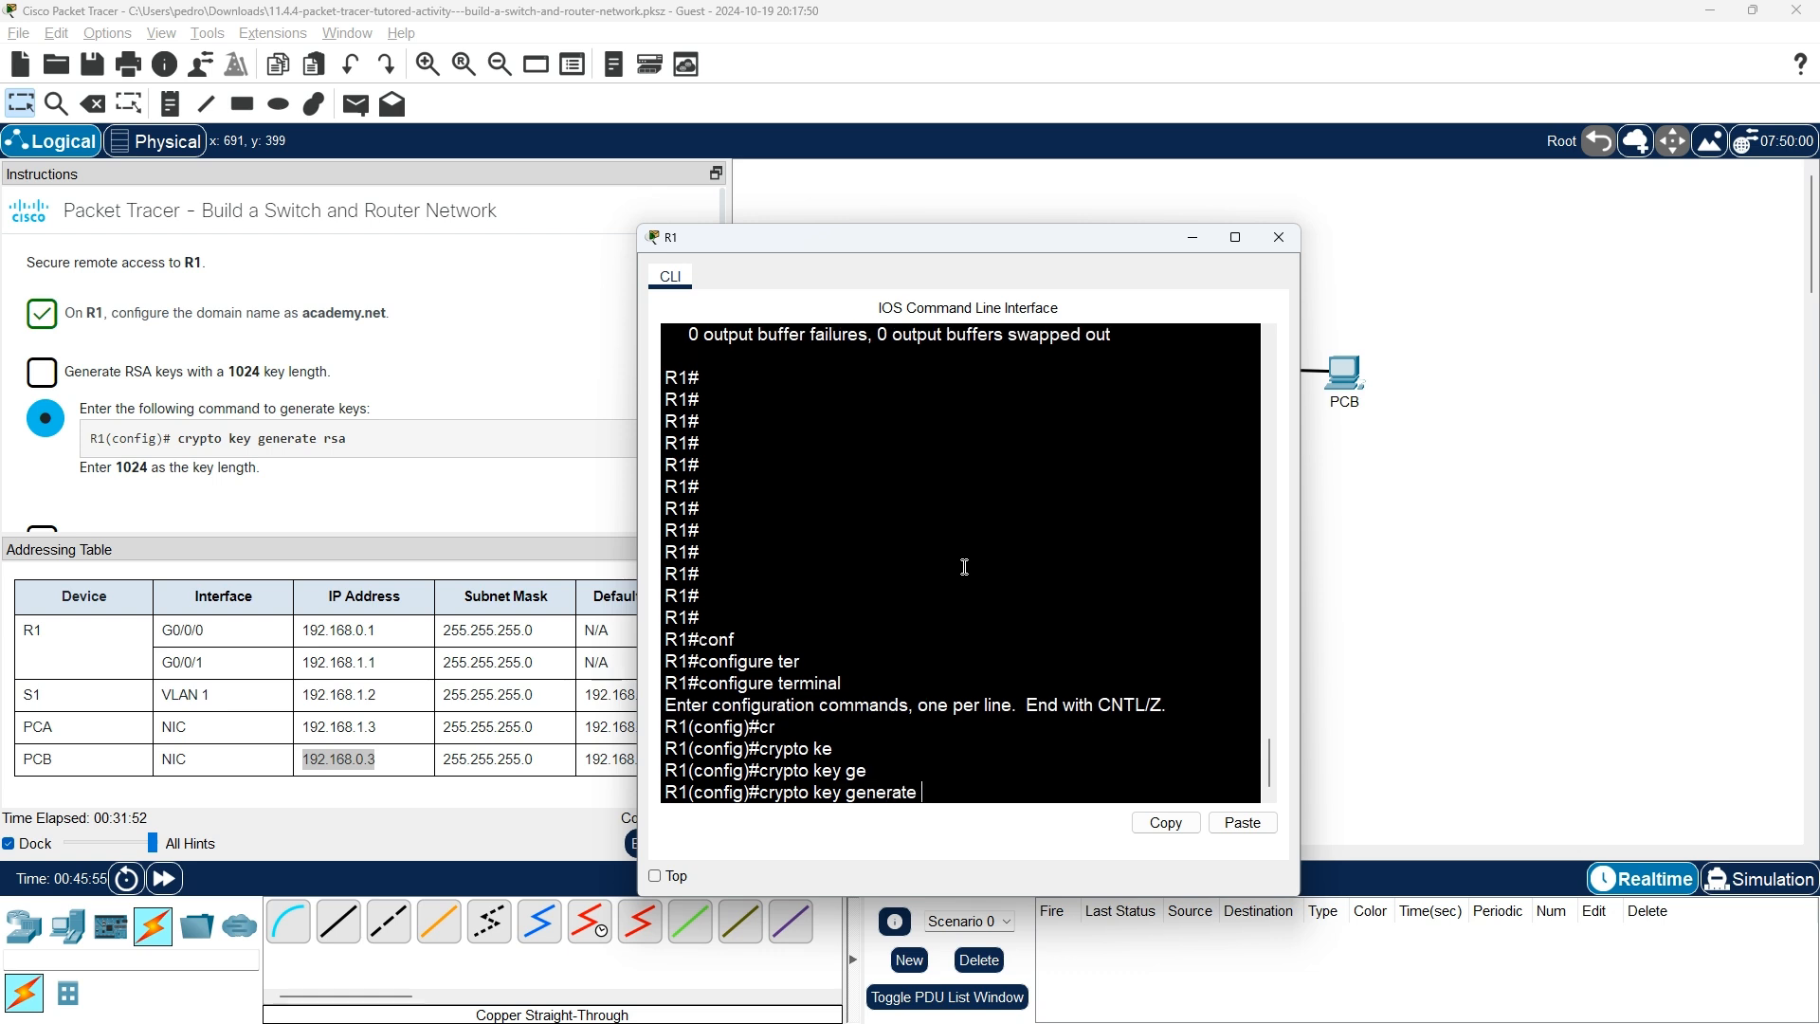
text(rsa)
key(Return)
text(1024)
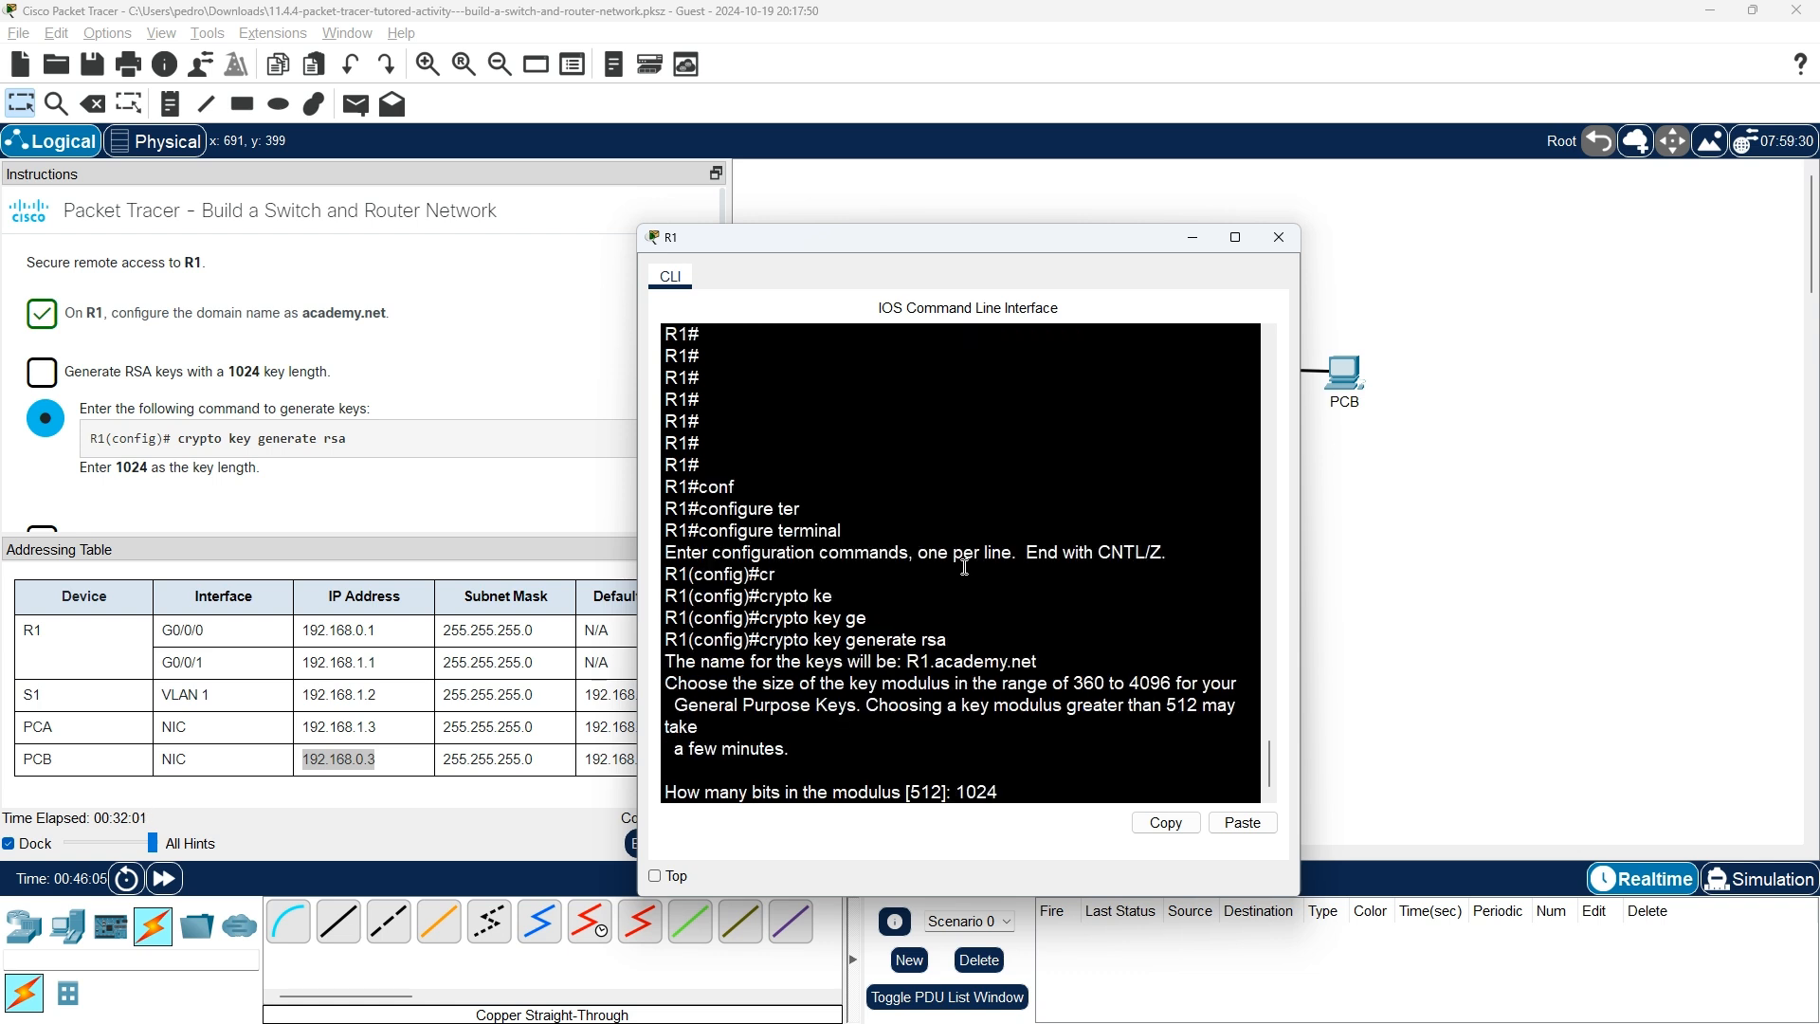
key(Return)
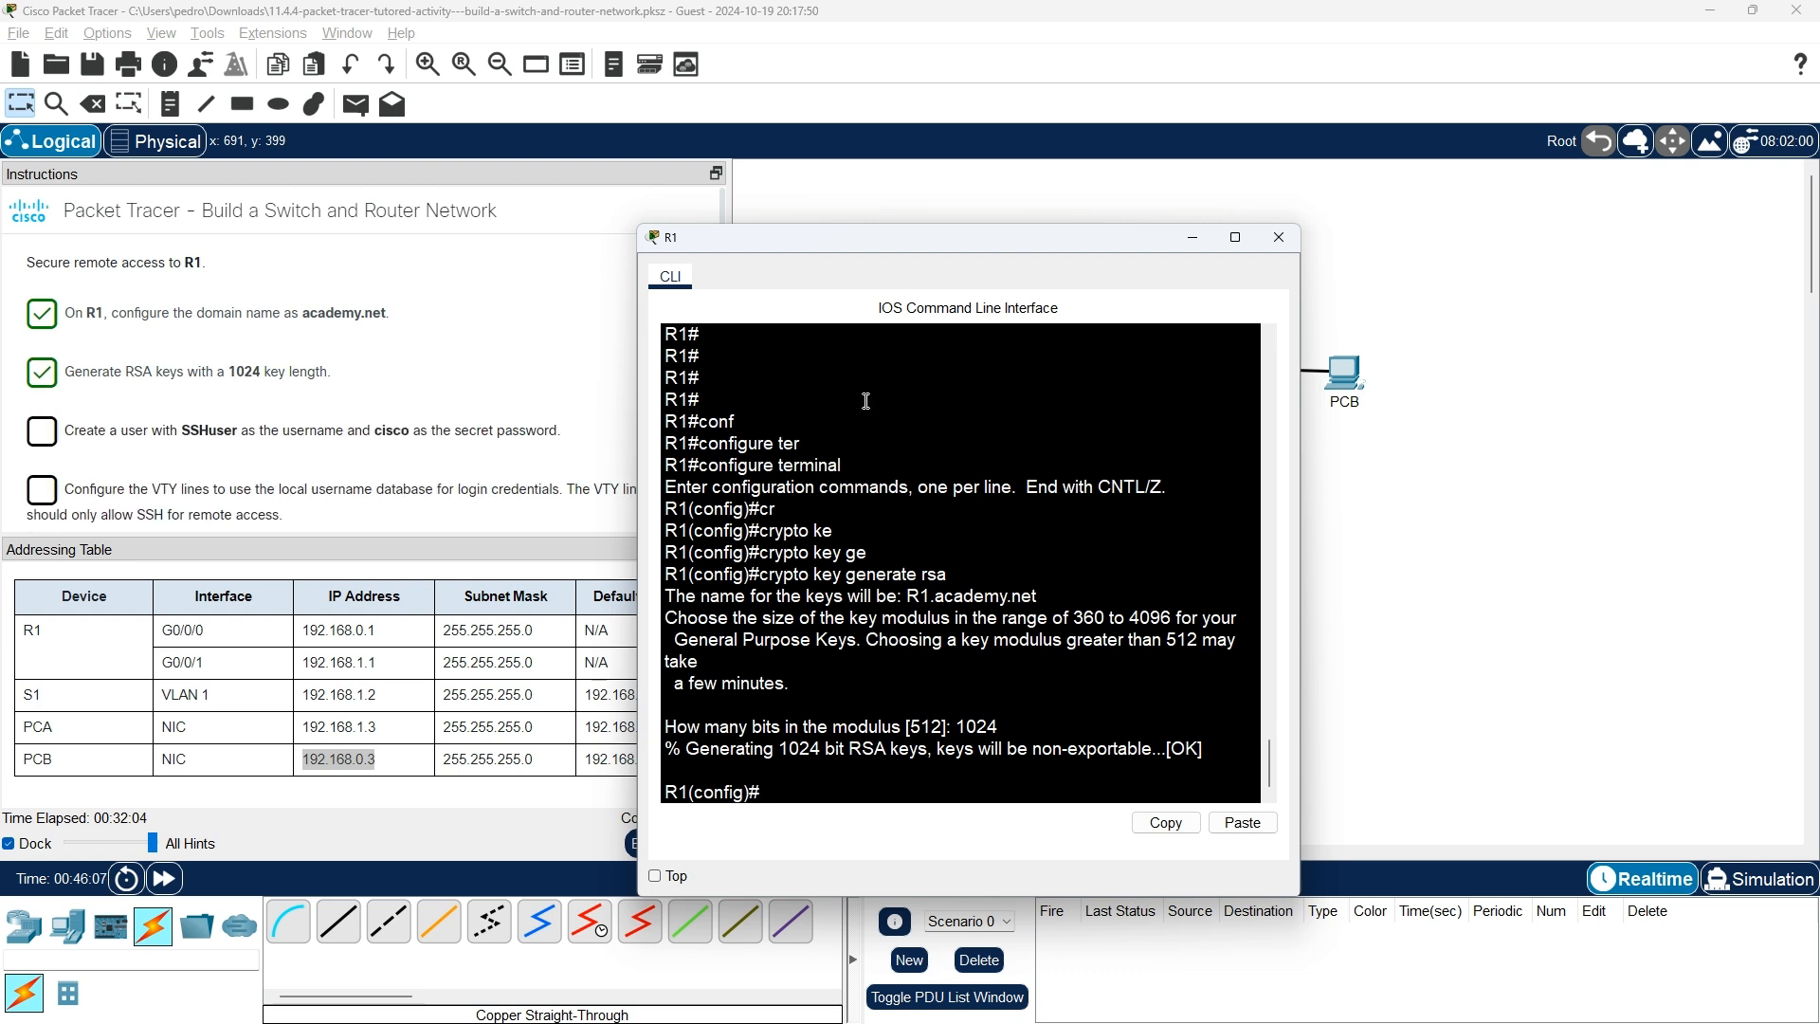
drag(856, 237, 965, 174)
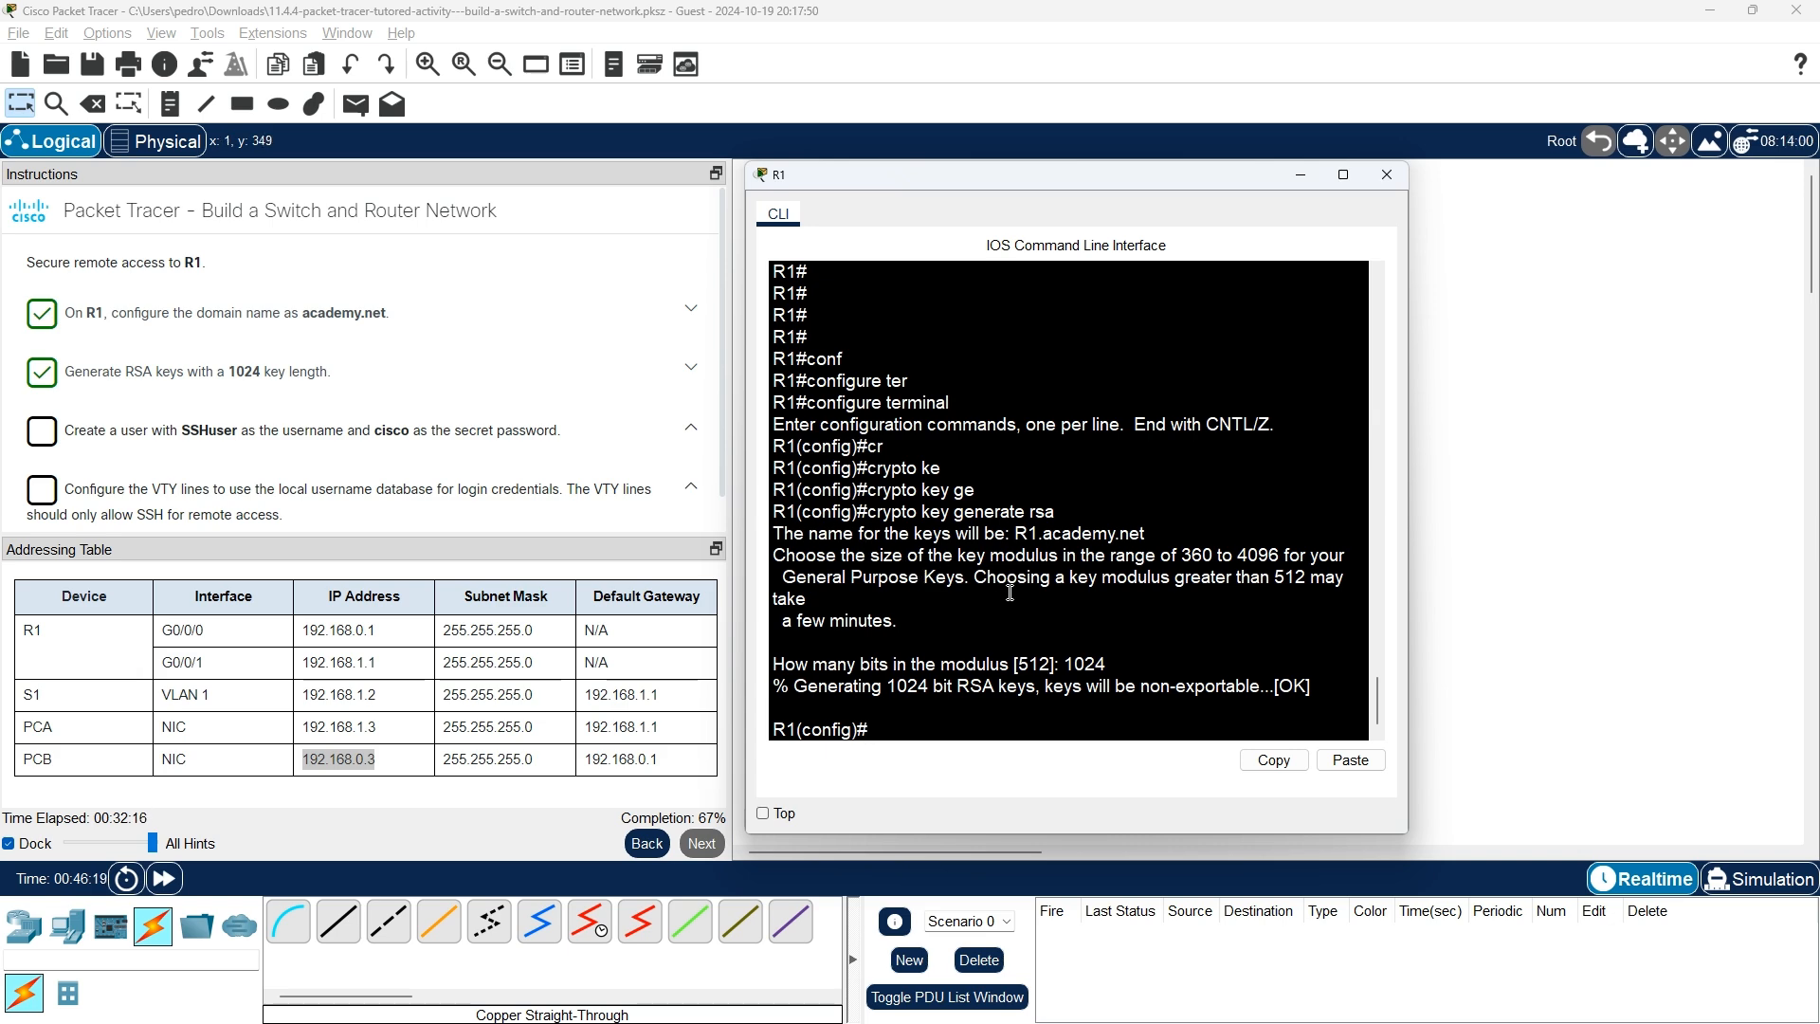
Close PCA's desktop window, then scroll the course page from lesson 11.2.2 toward 11.2.3.
key(alt+Tab)
key(alt+Tab)
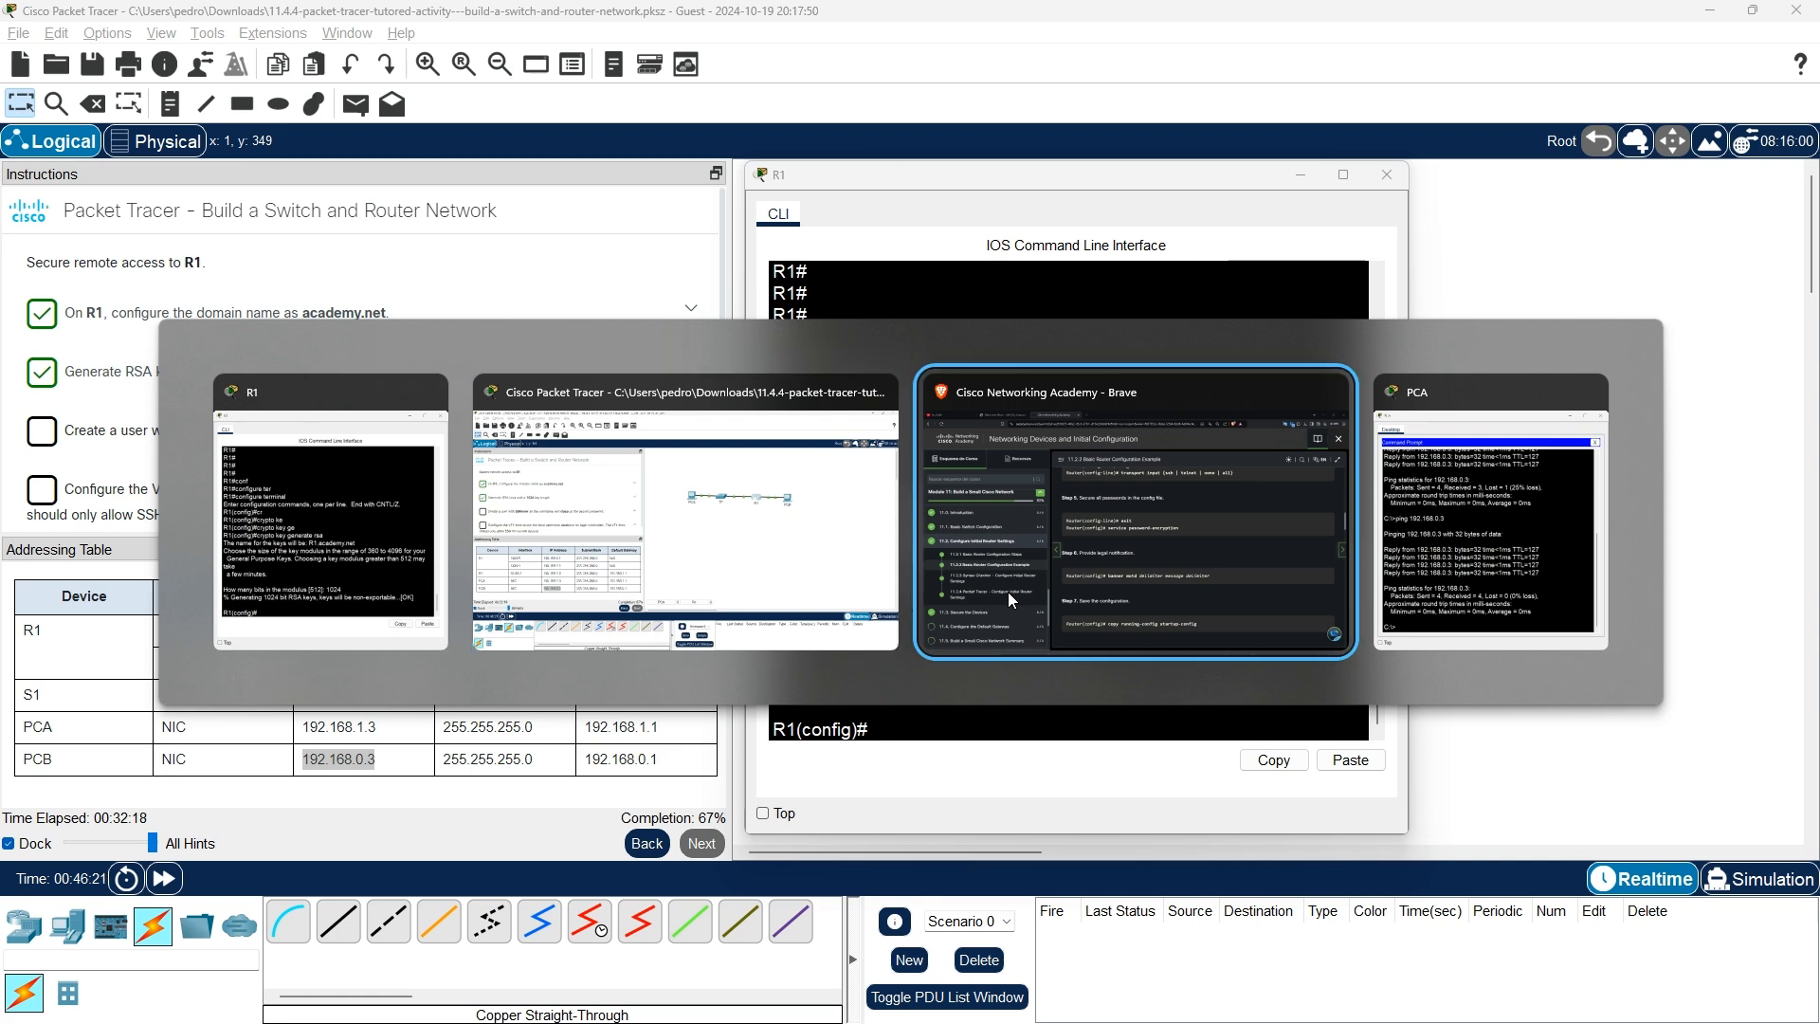
click(1595, 391)
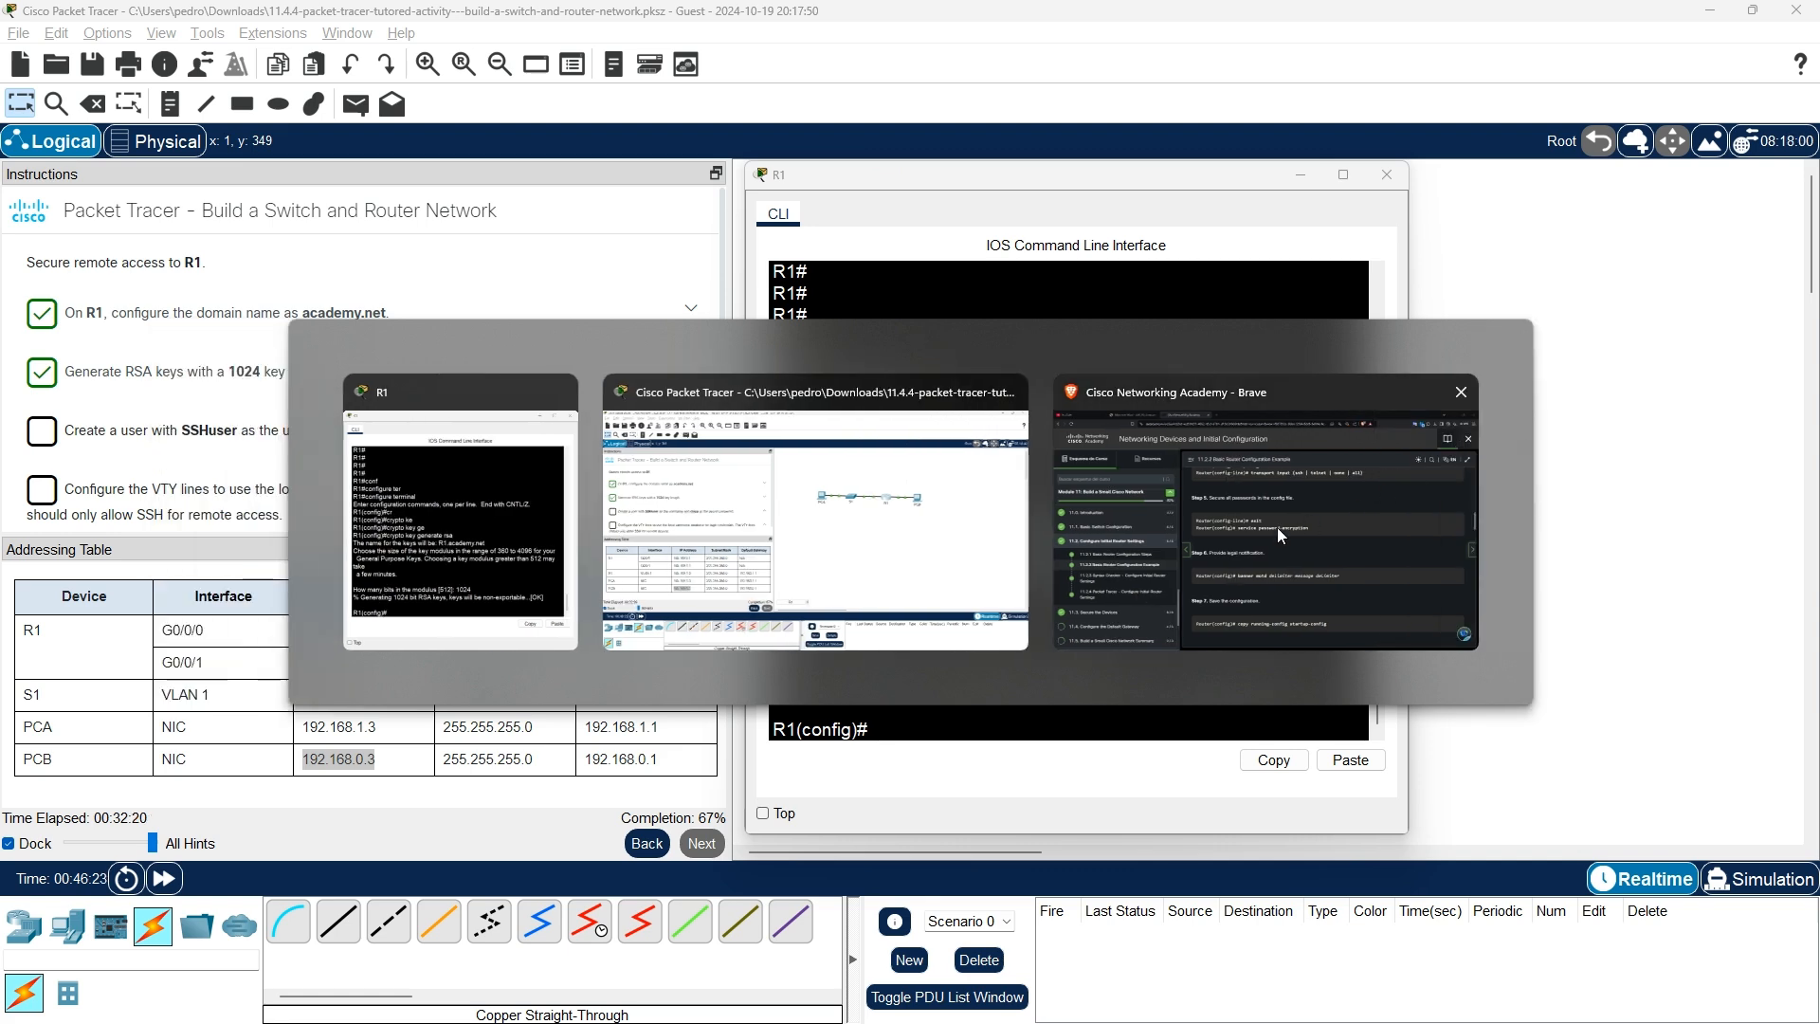
click(1196, 593)
scroll(1166, 620, down, 10)
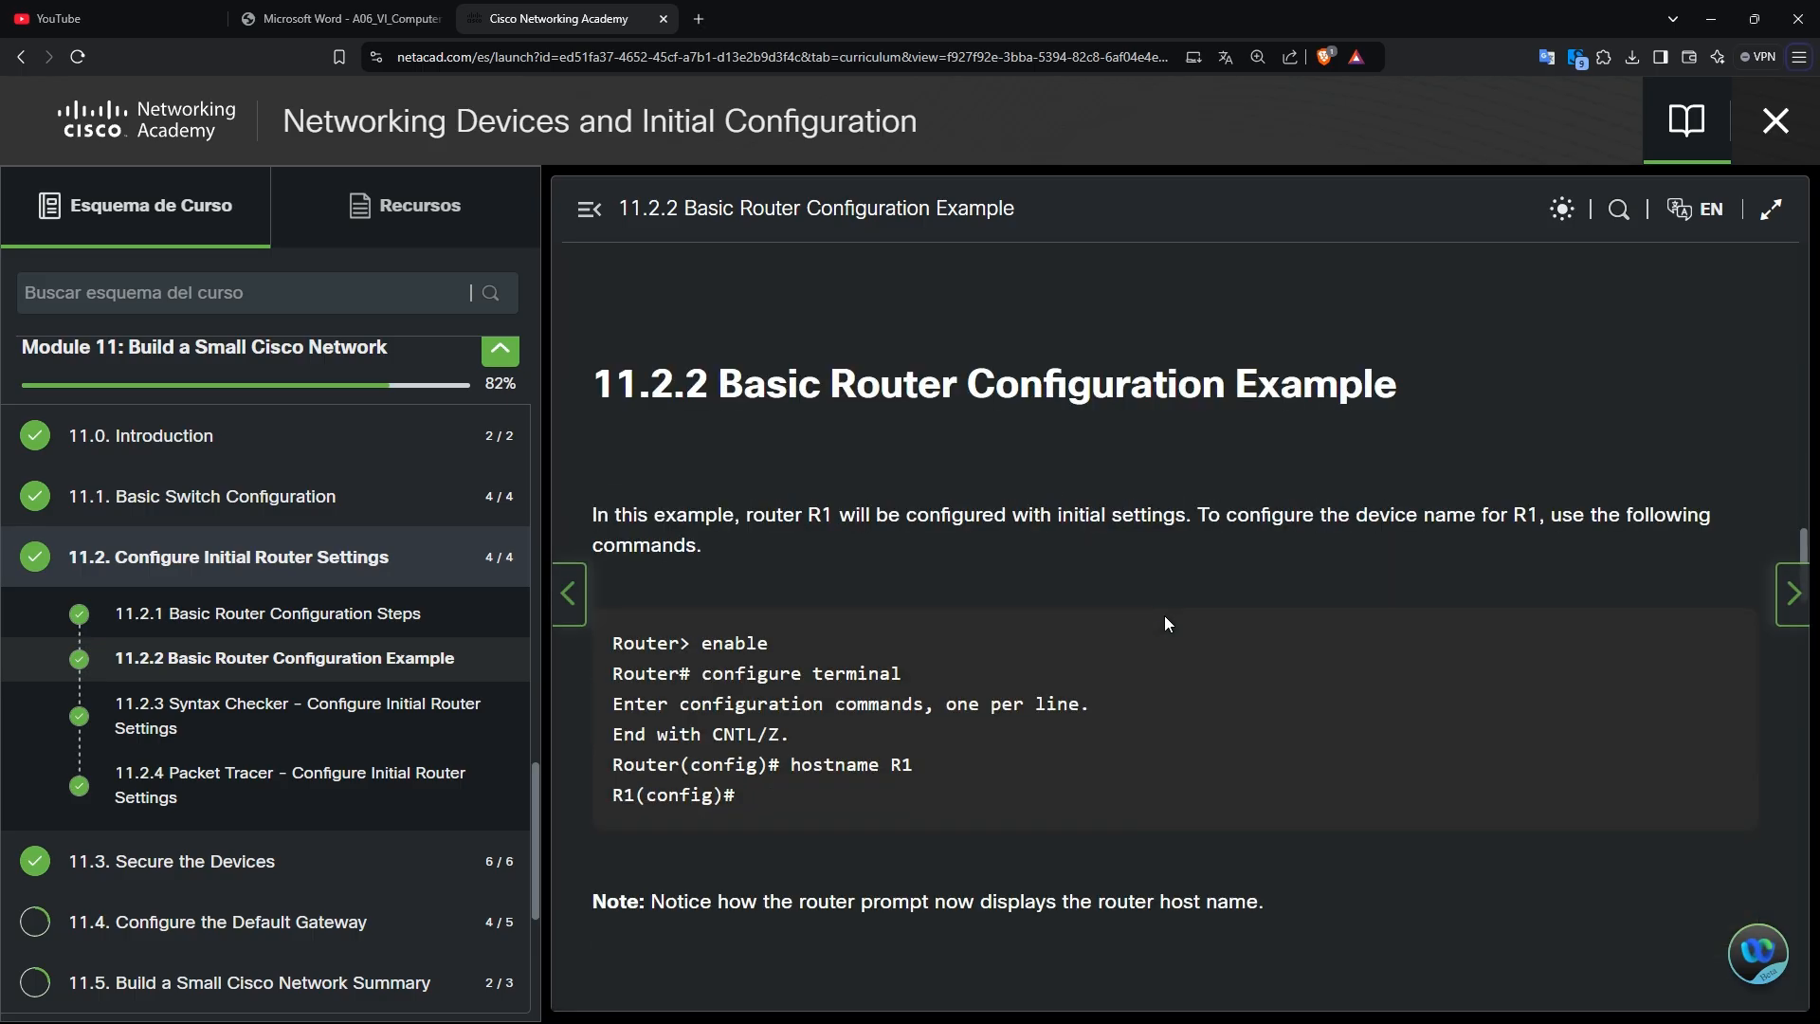
scroll(1164, 616, down, 7)
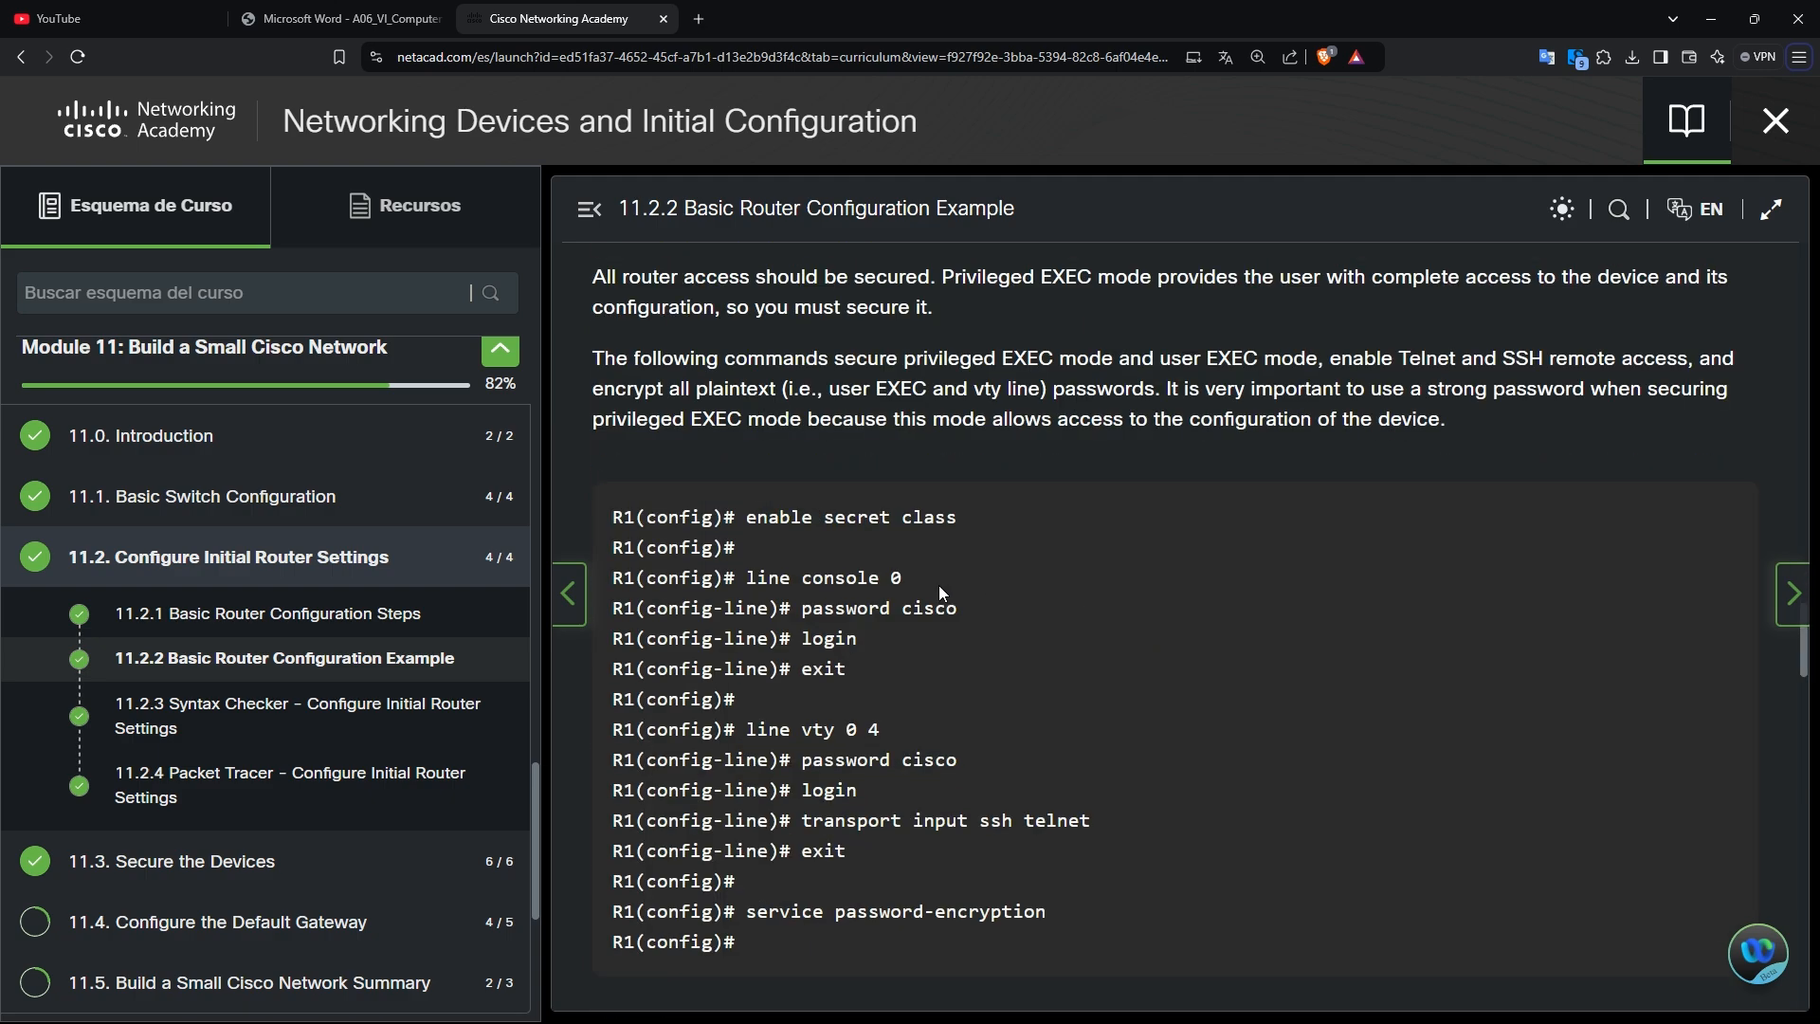
scroll(852, 538, down, 10)
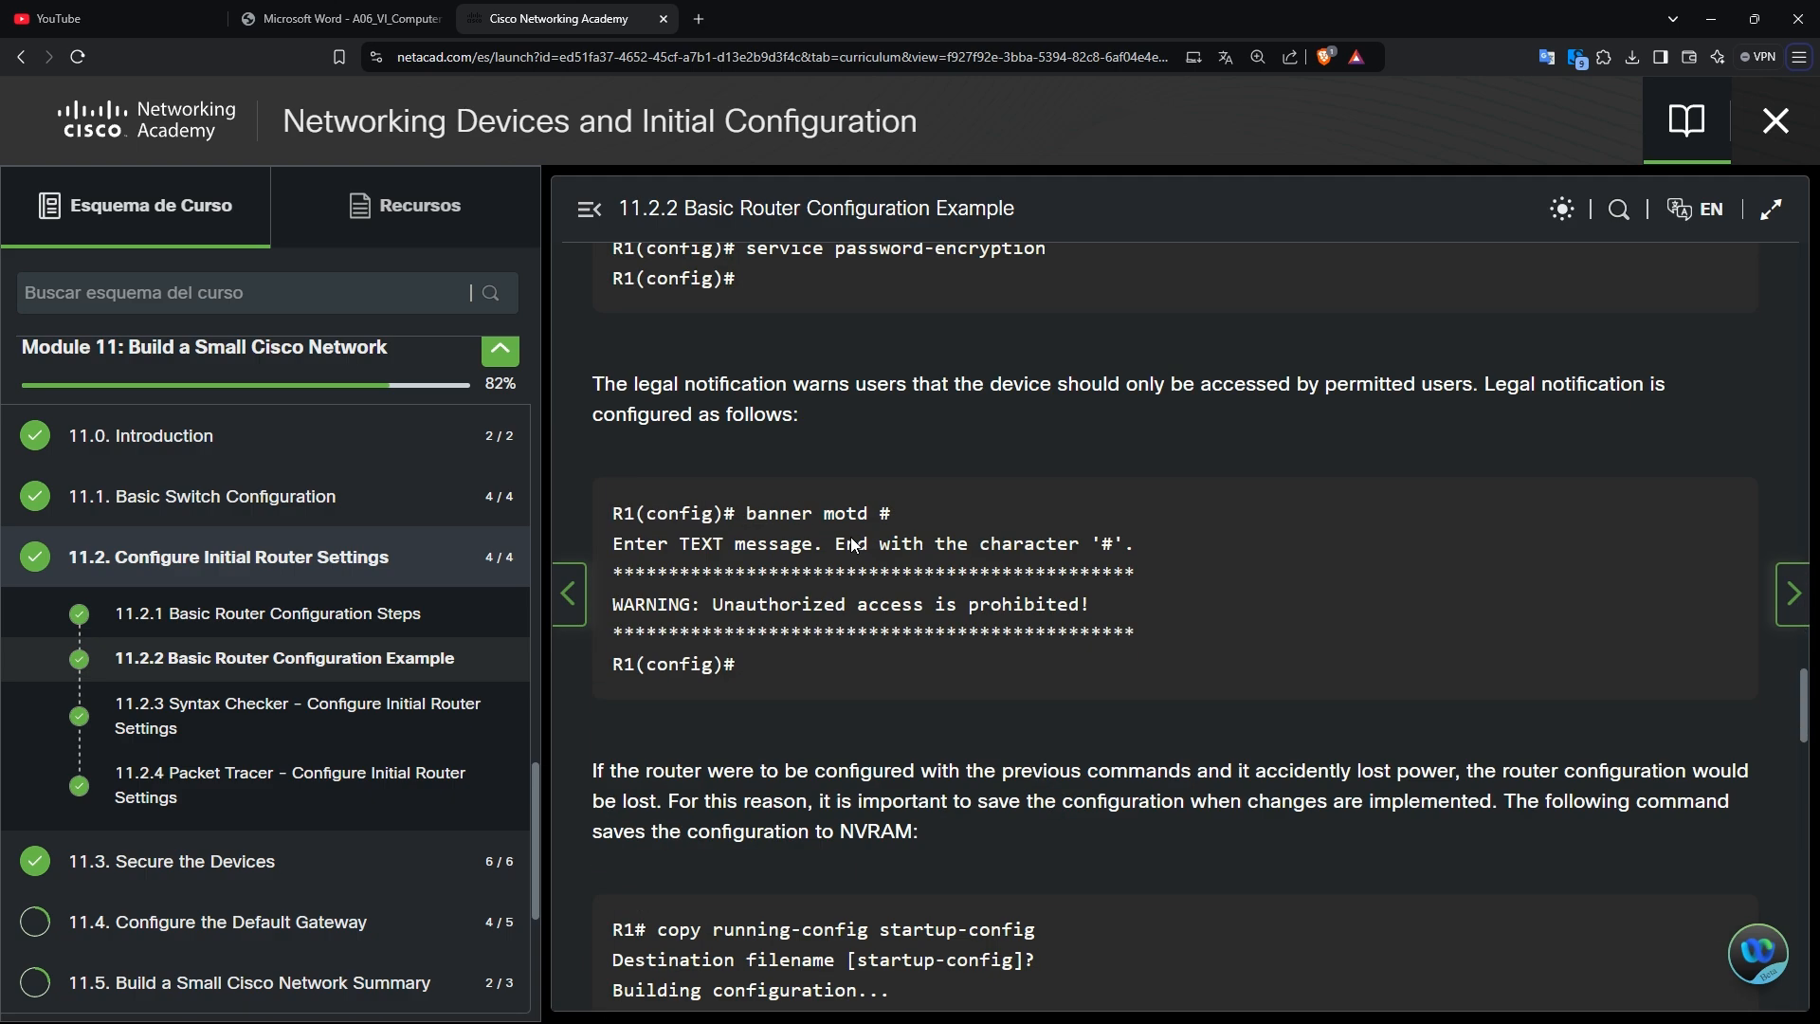
scroll(851, 536, down, 5)
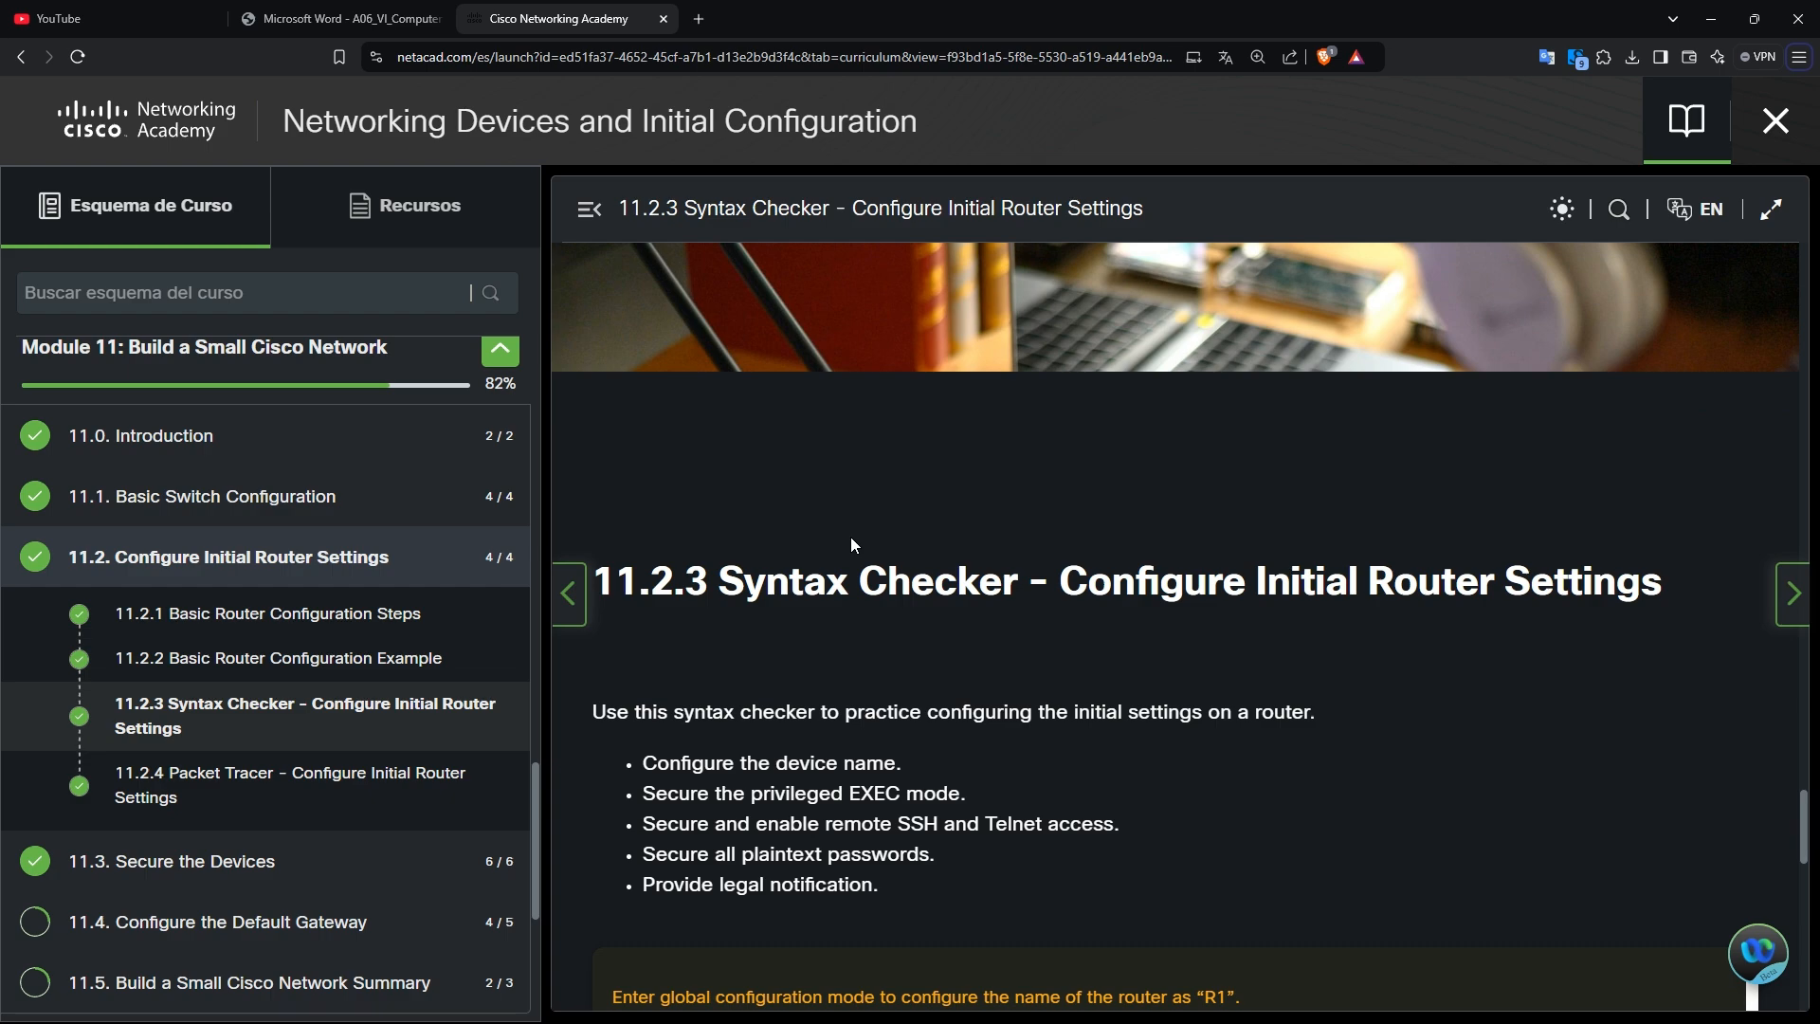
scroll(850, 536, down, 10)
key(alt+Tab)
key(alt+Tab)
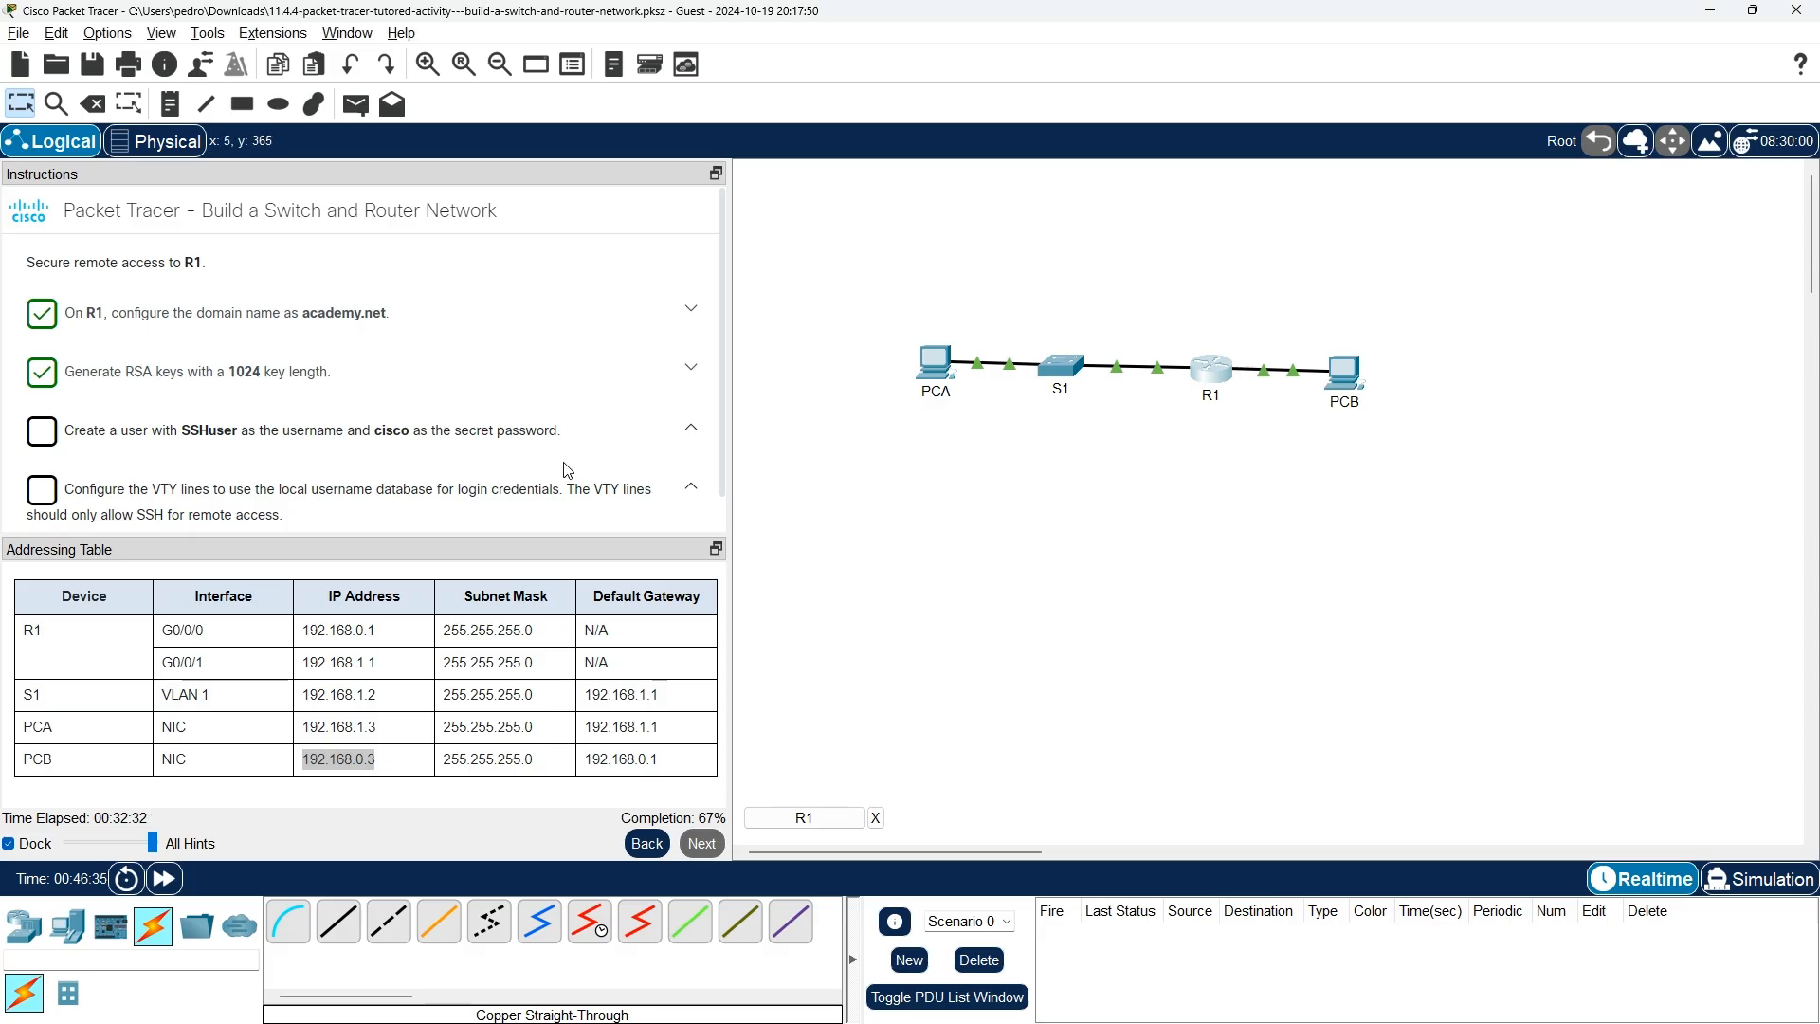
After viewing the hint, create local user SSHuser on R1 with a secret password.
scroll(567, 471, down, 1)
key(alt+Tab)
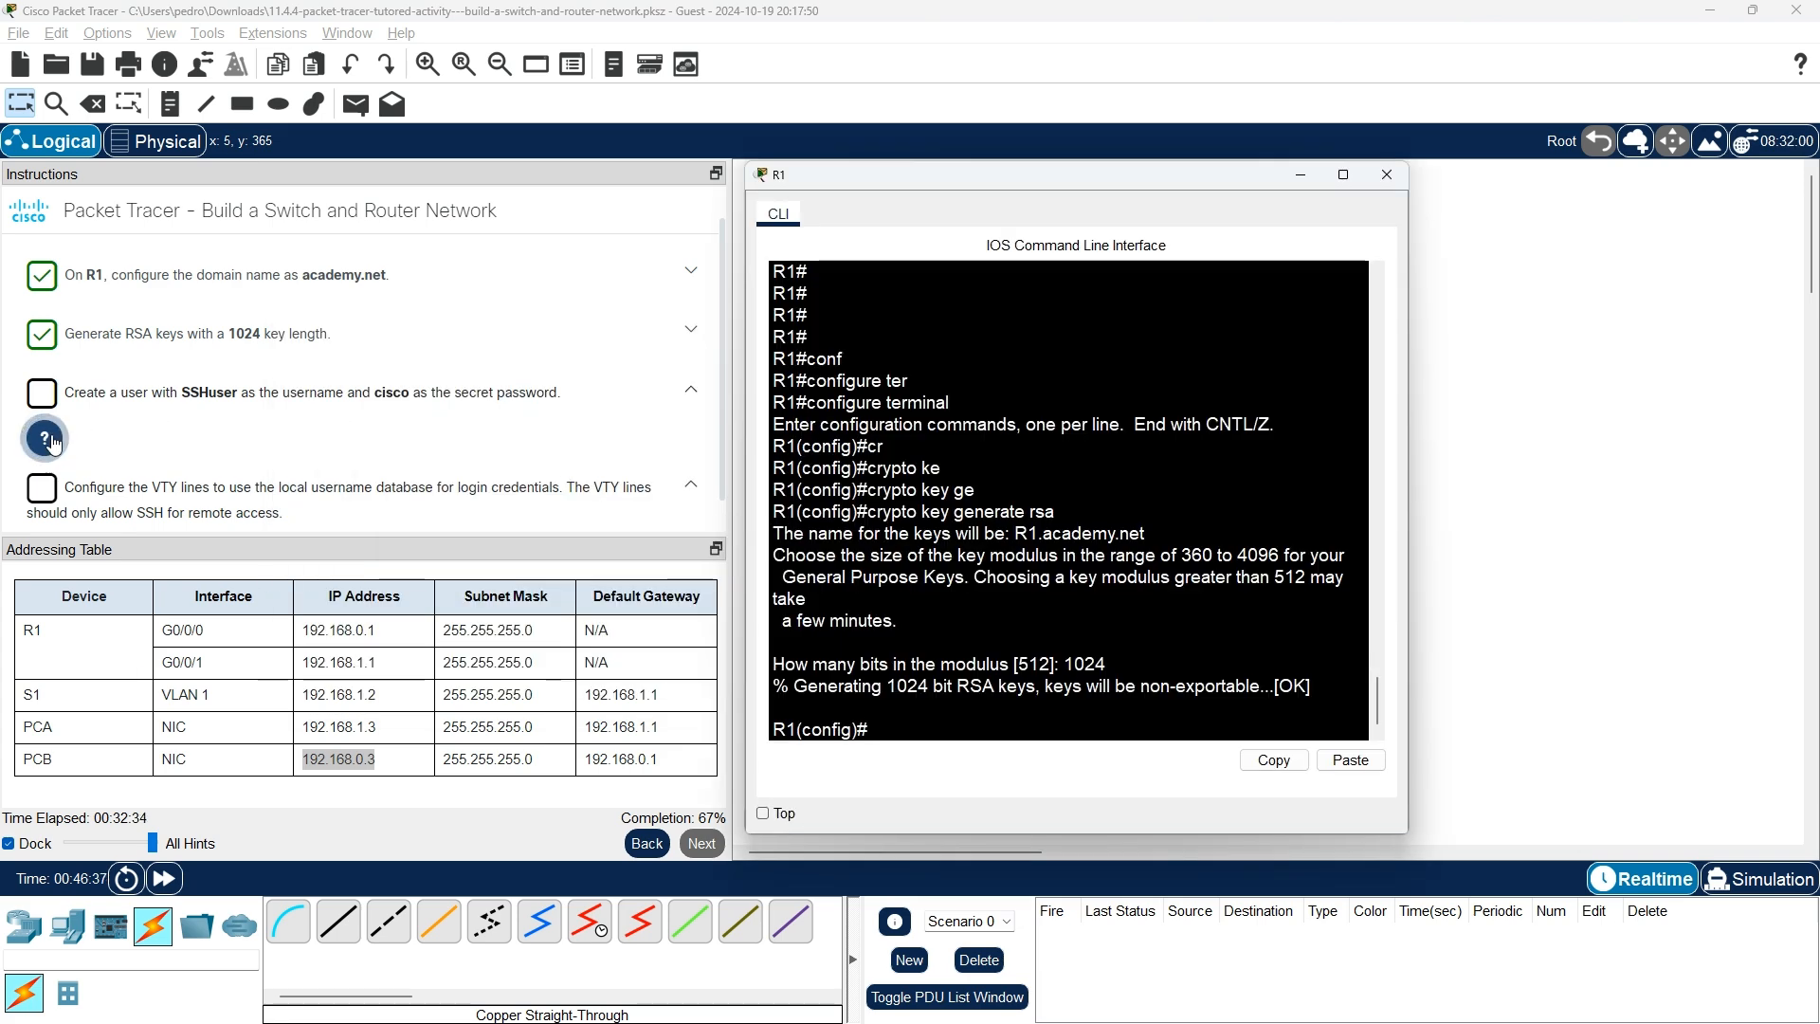
click(56, 432)
scroll(56, 446, down, 1)
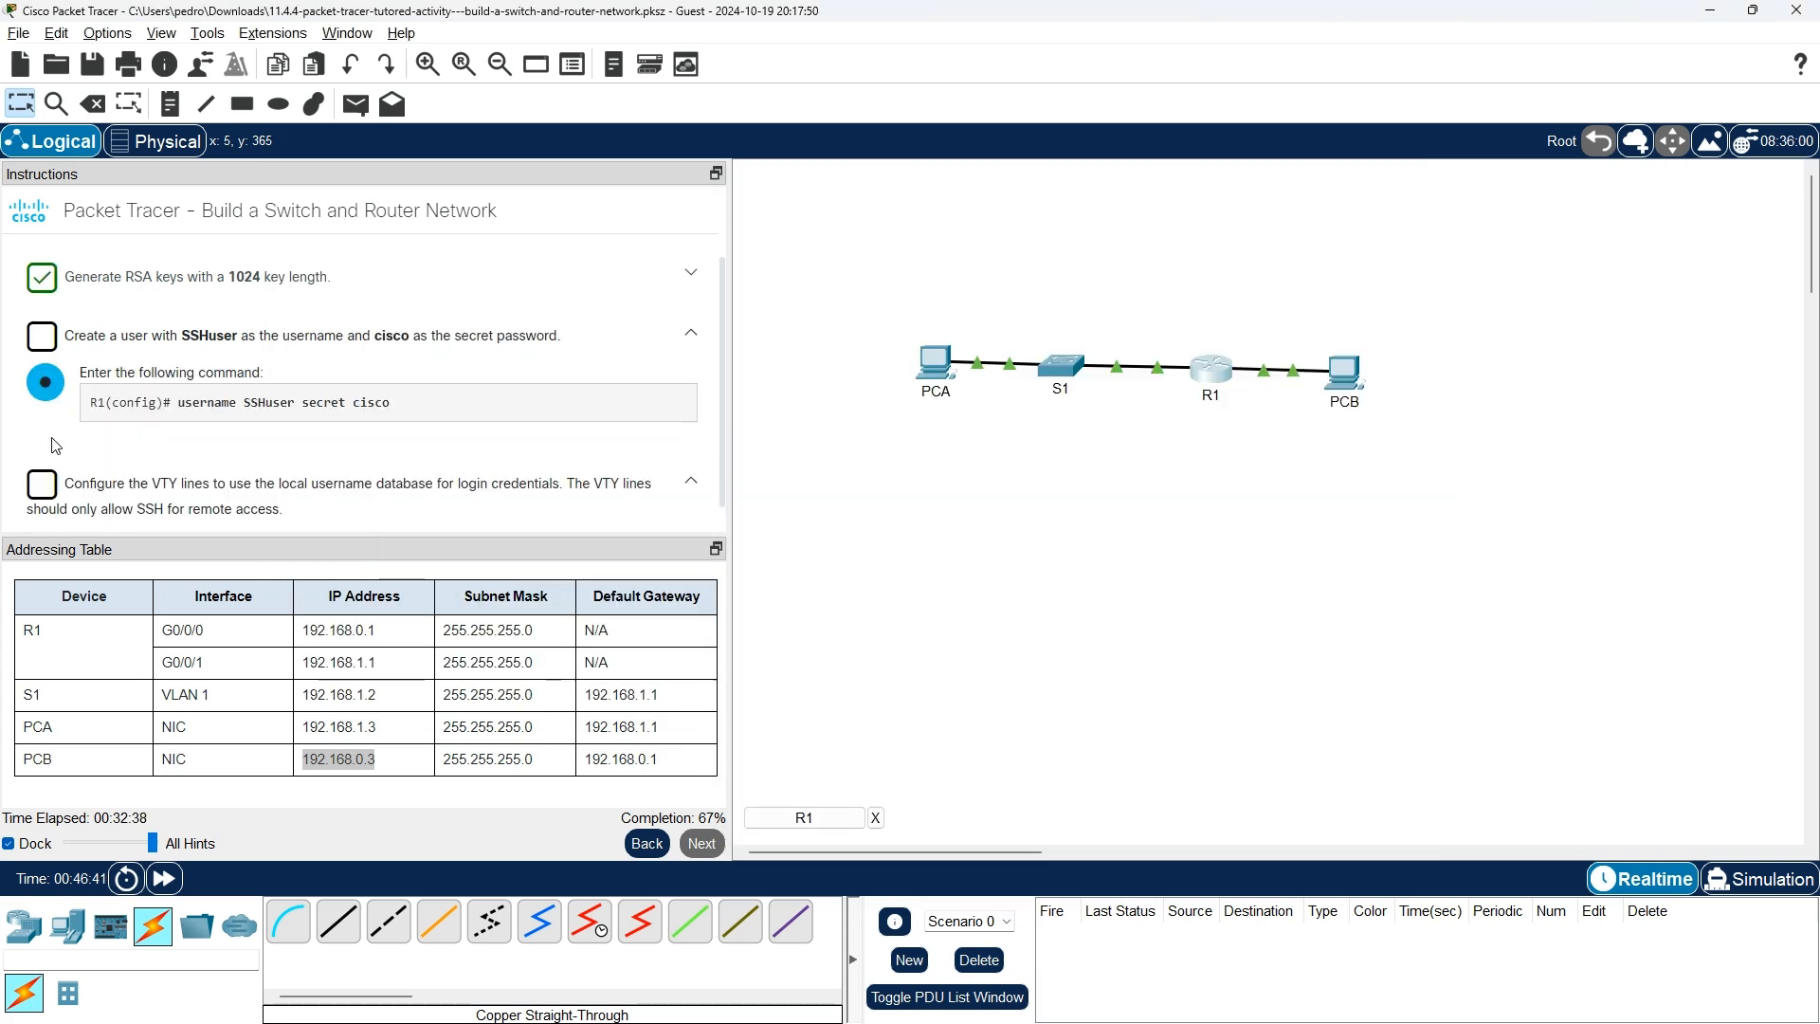
key(alt+Tab)
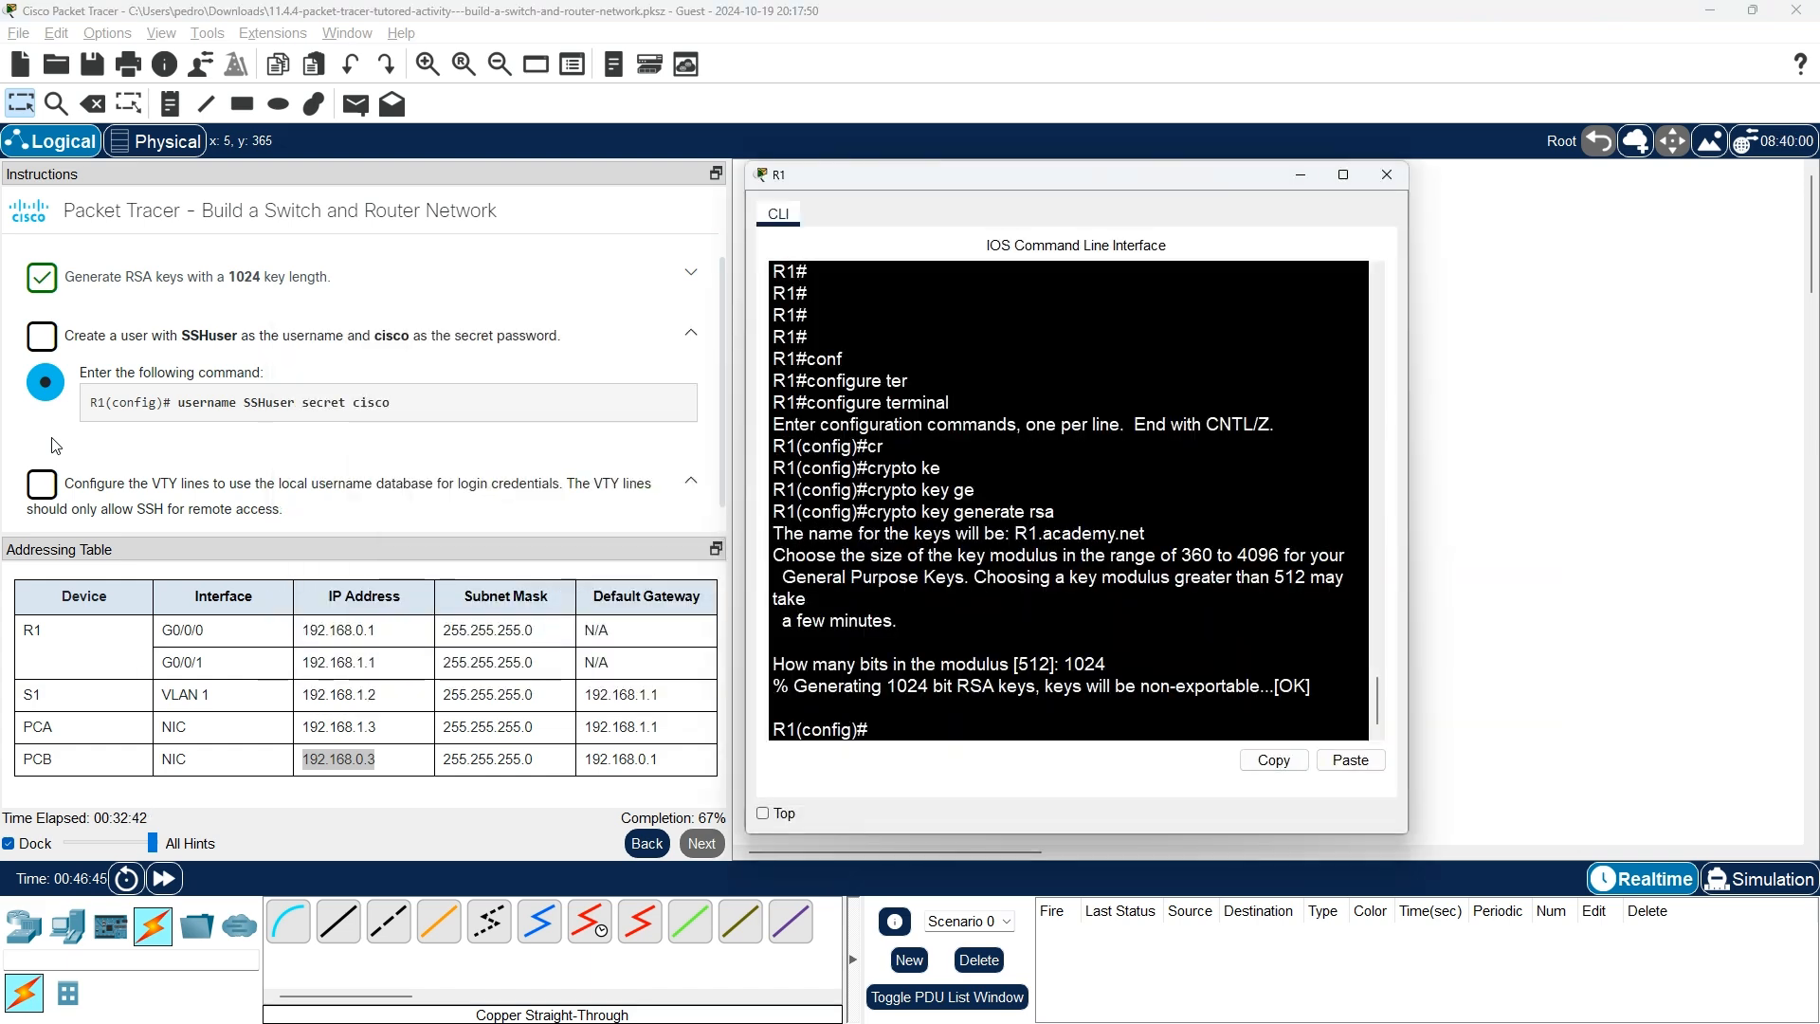
text(username SS)
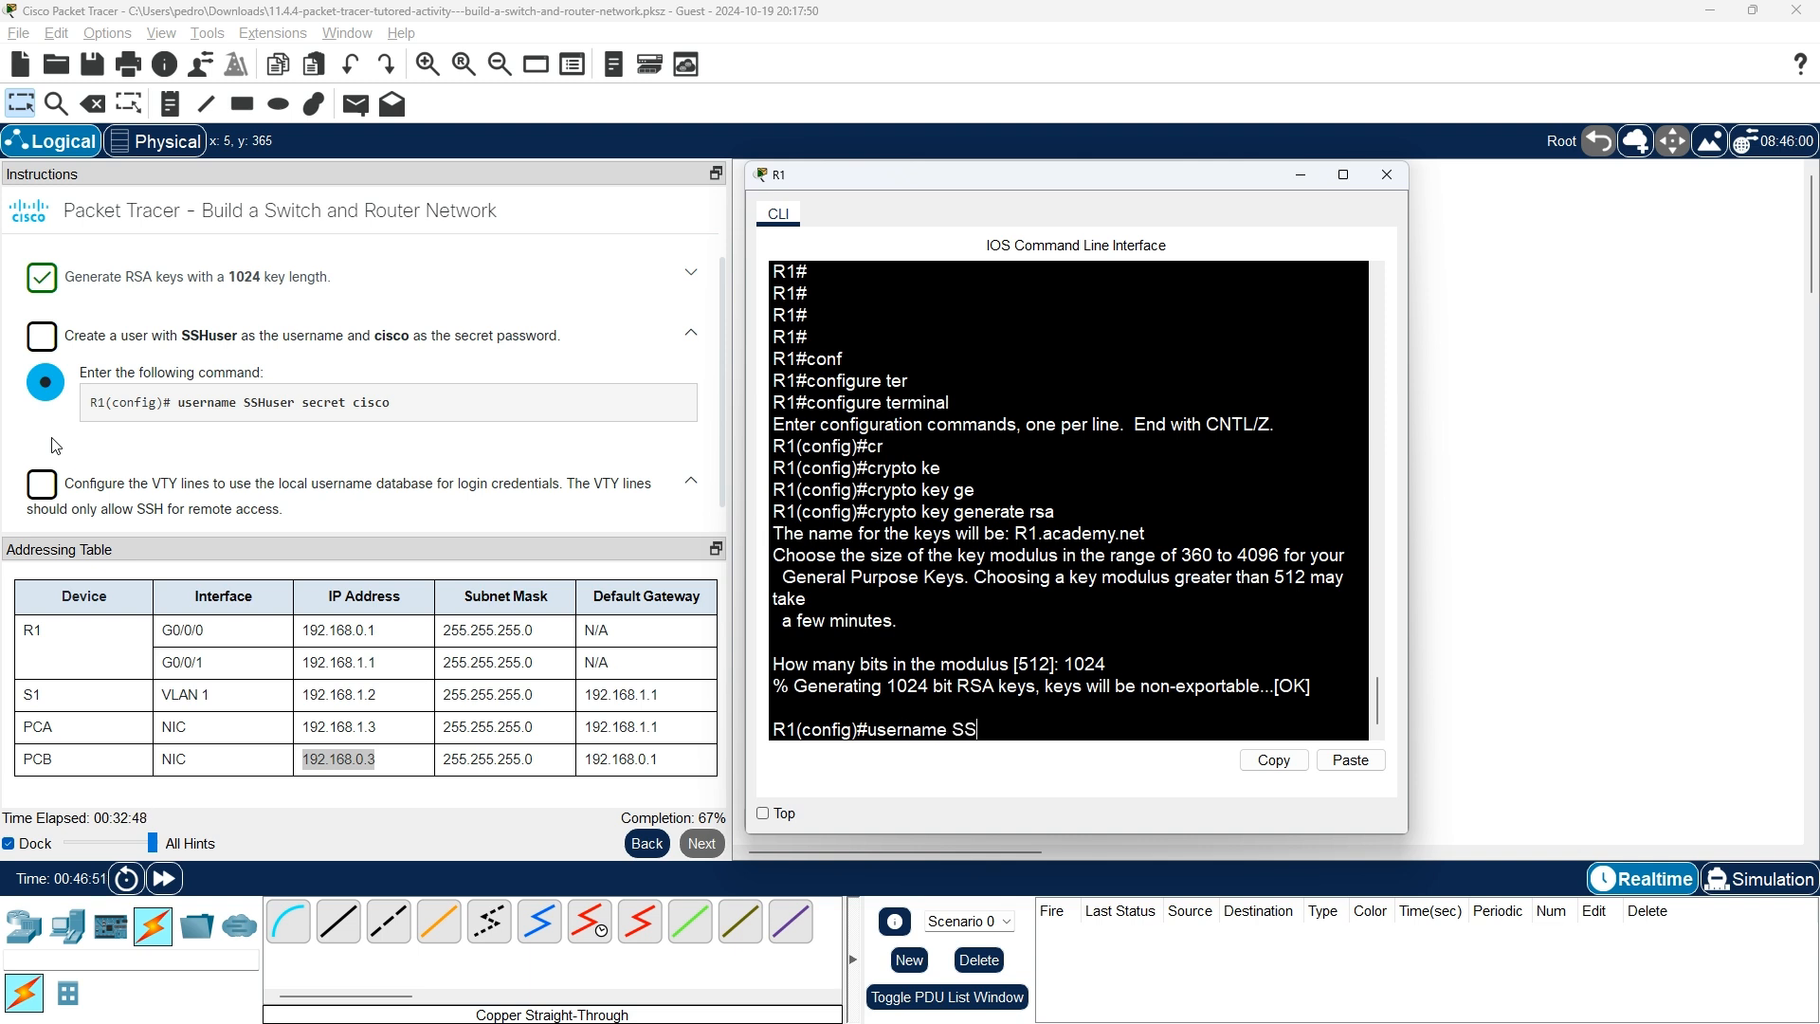
text(Huser secret cisco)
key(Return)
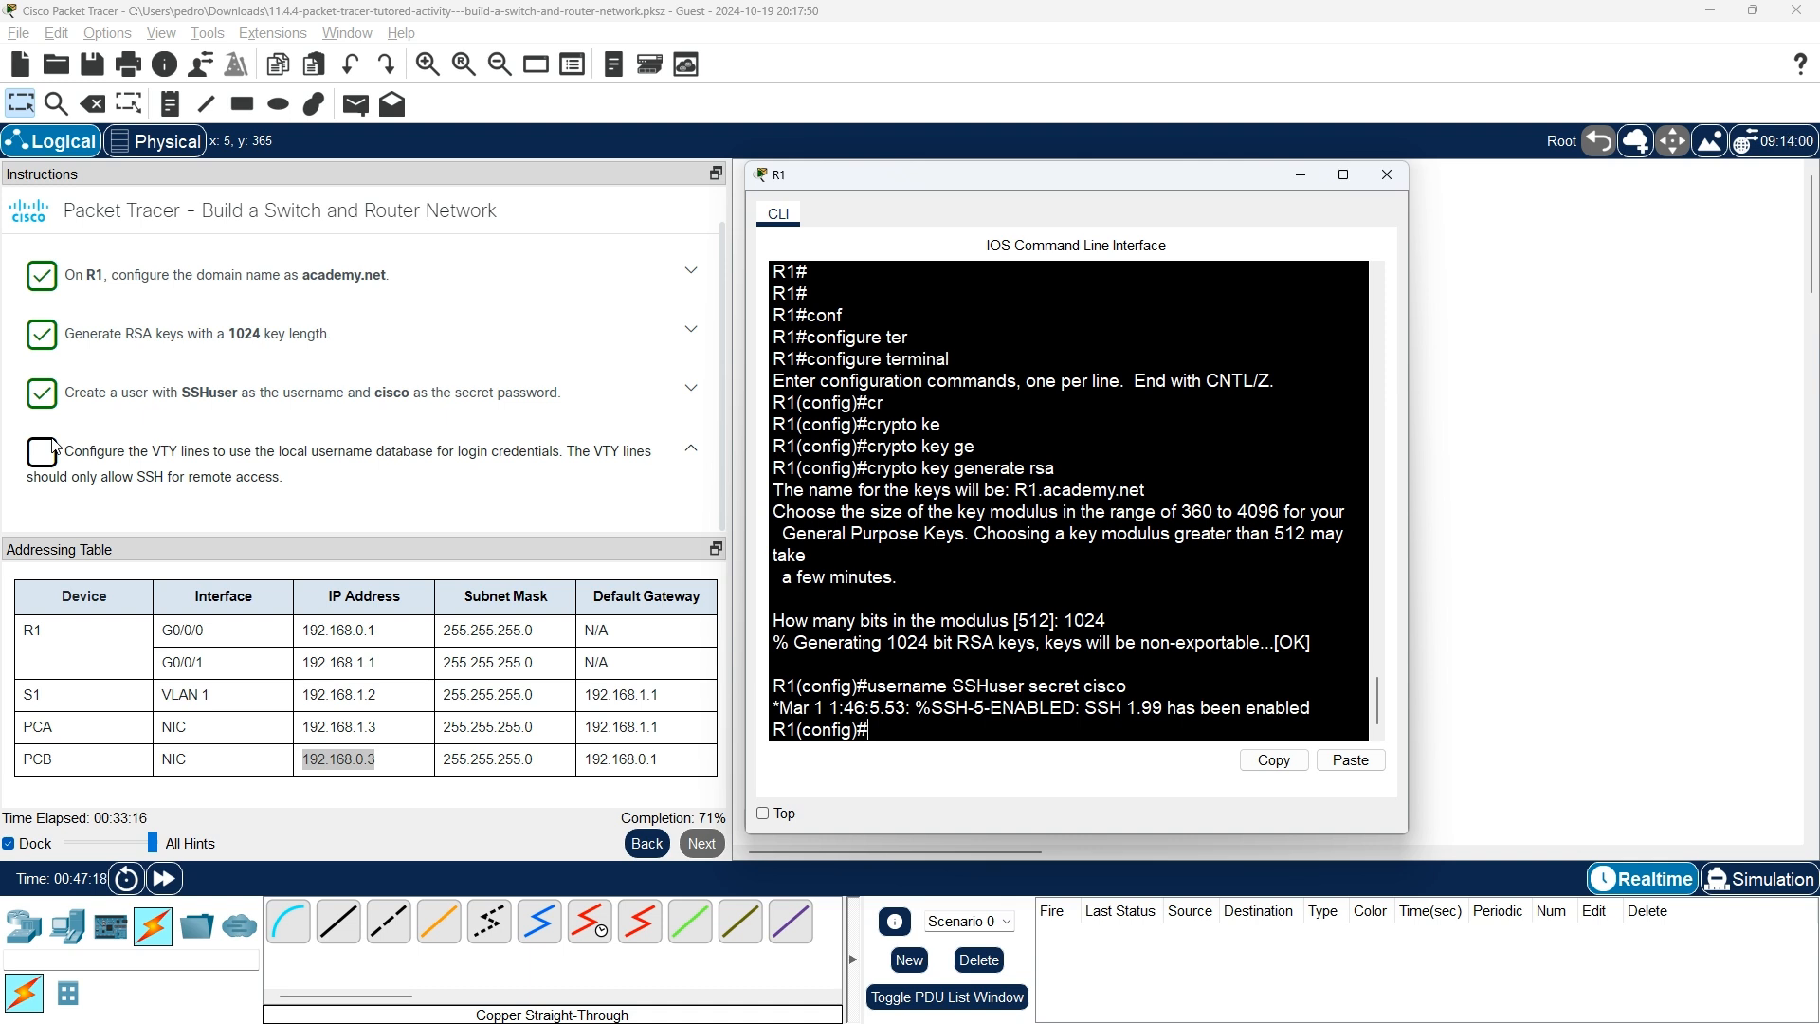
key(Return)
key(Return)
key(Return)
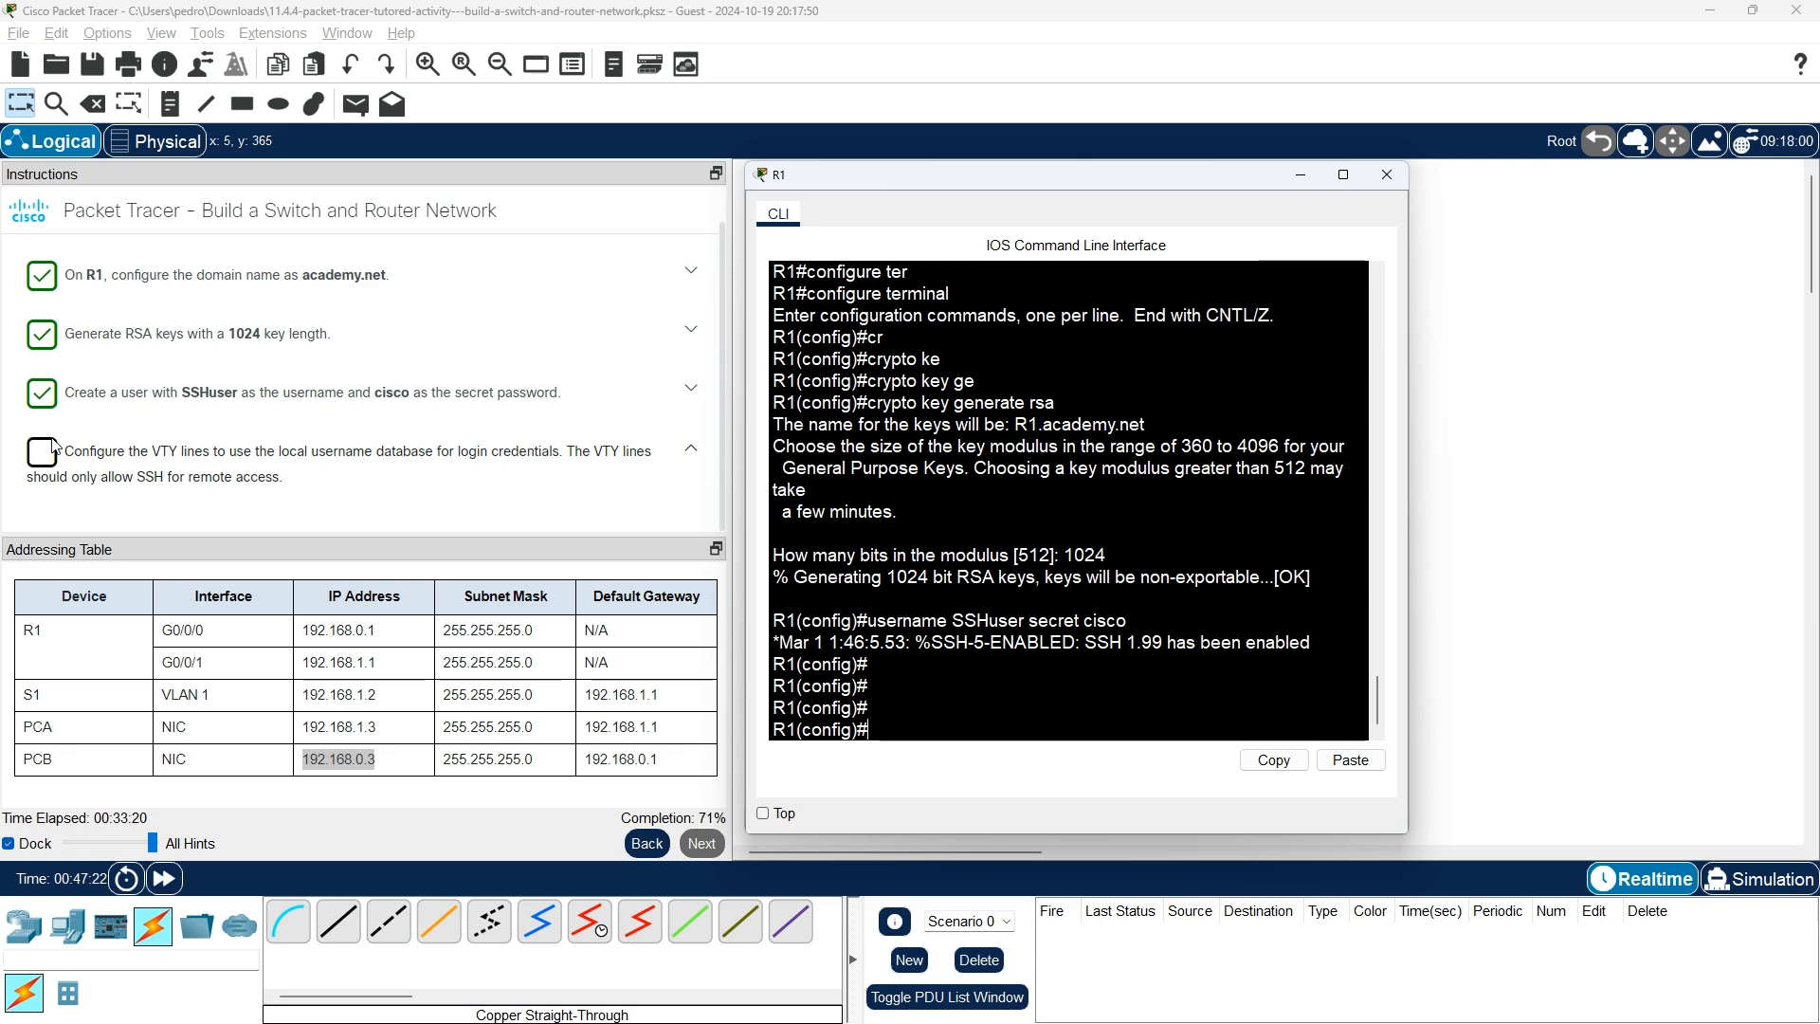
key(alt+Tab)
key(alt+Tab)
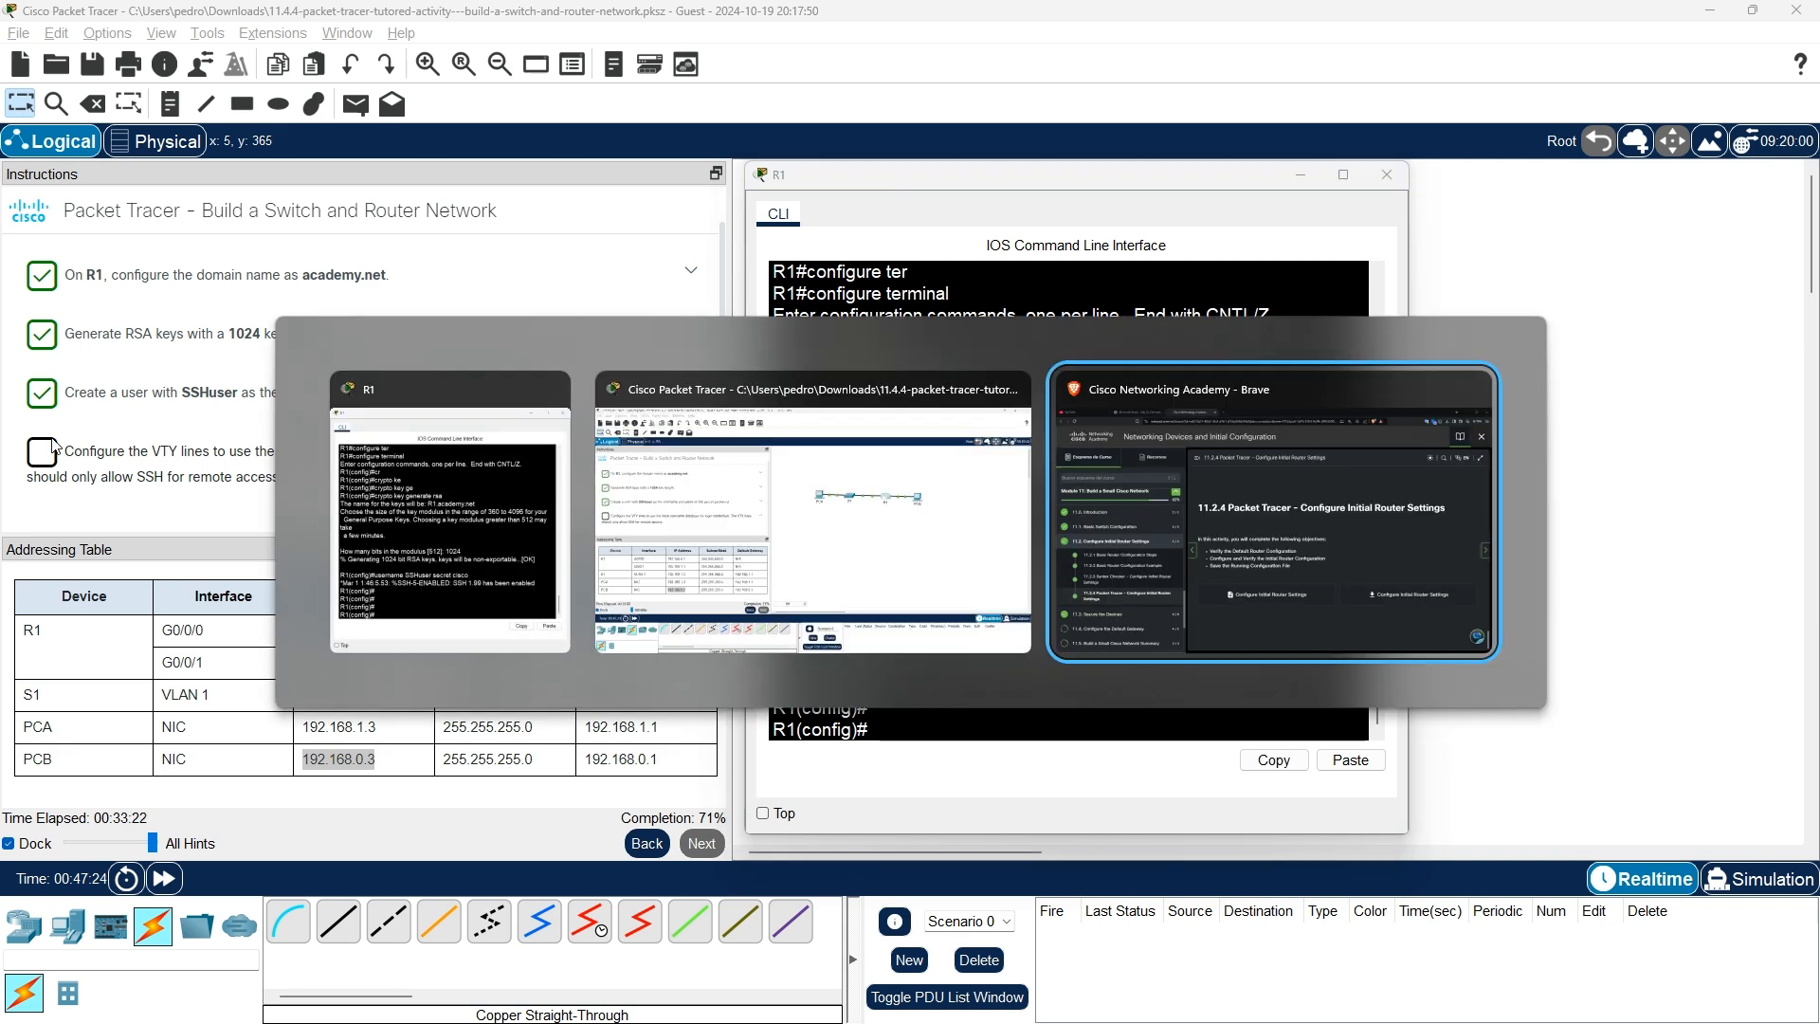
Check the 11.2.3 line vty example, then type 'line vty' at R1's prompt, fixing a typo.
scroll(1107, 736, up, 15)
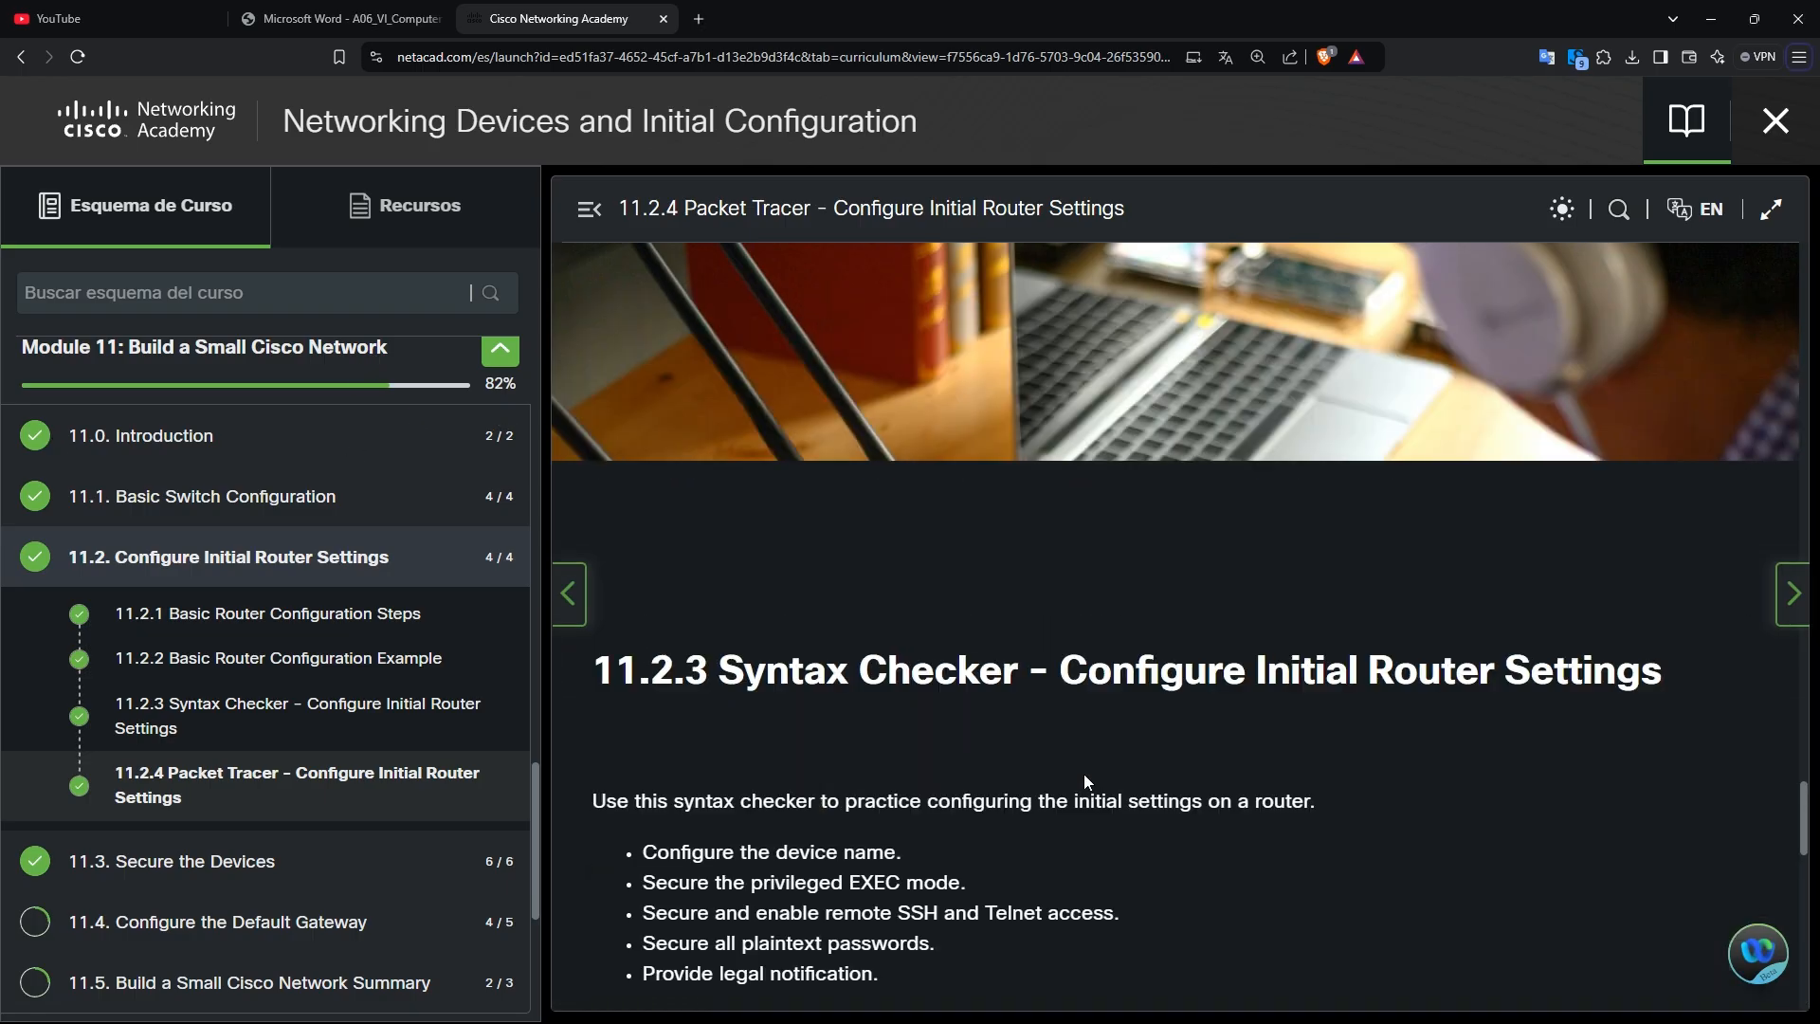
scroll(1085, 784, up, 6)
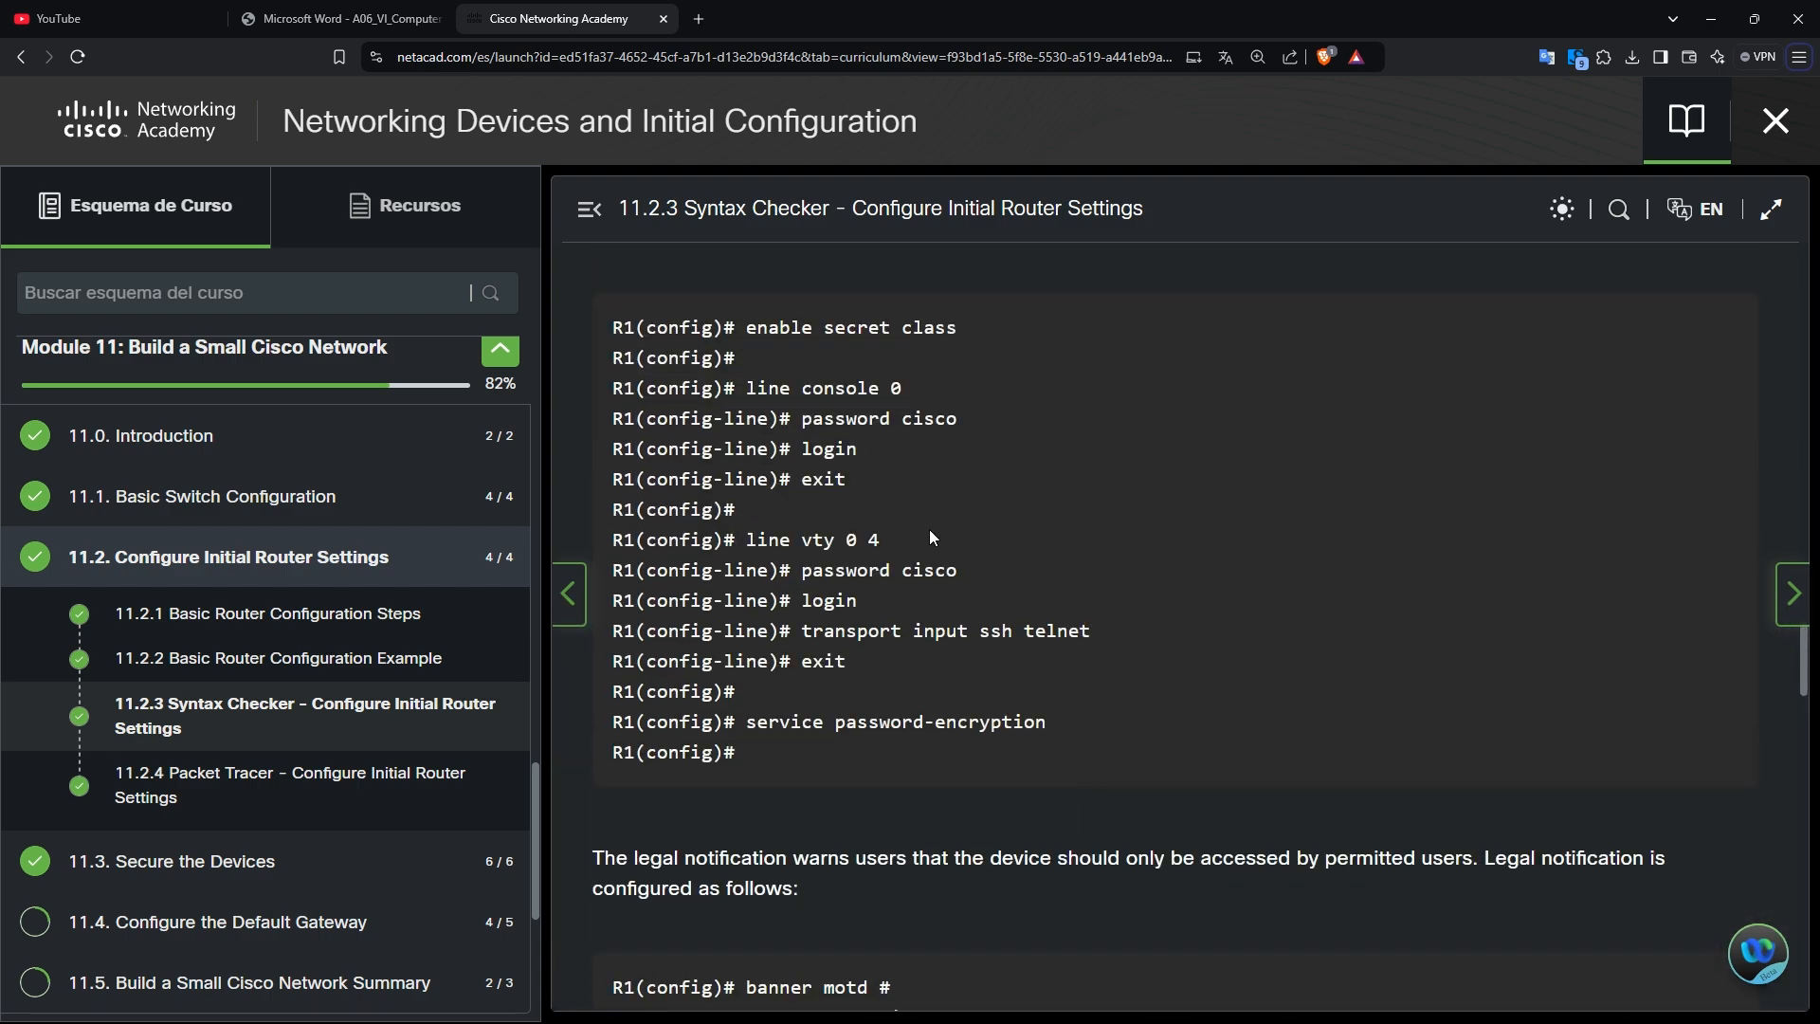
key(alt+Tab)
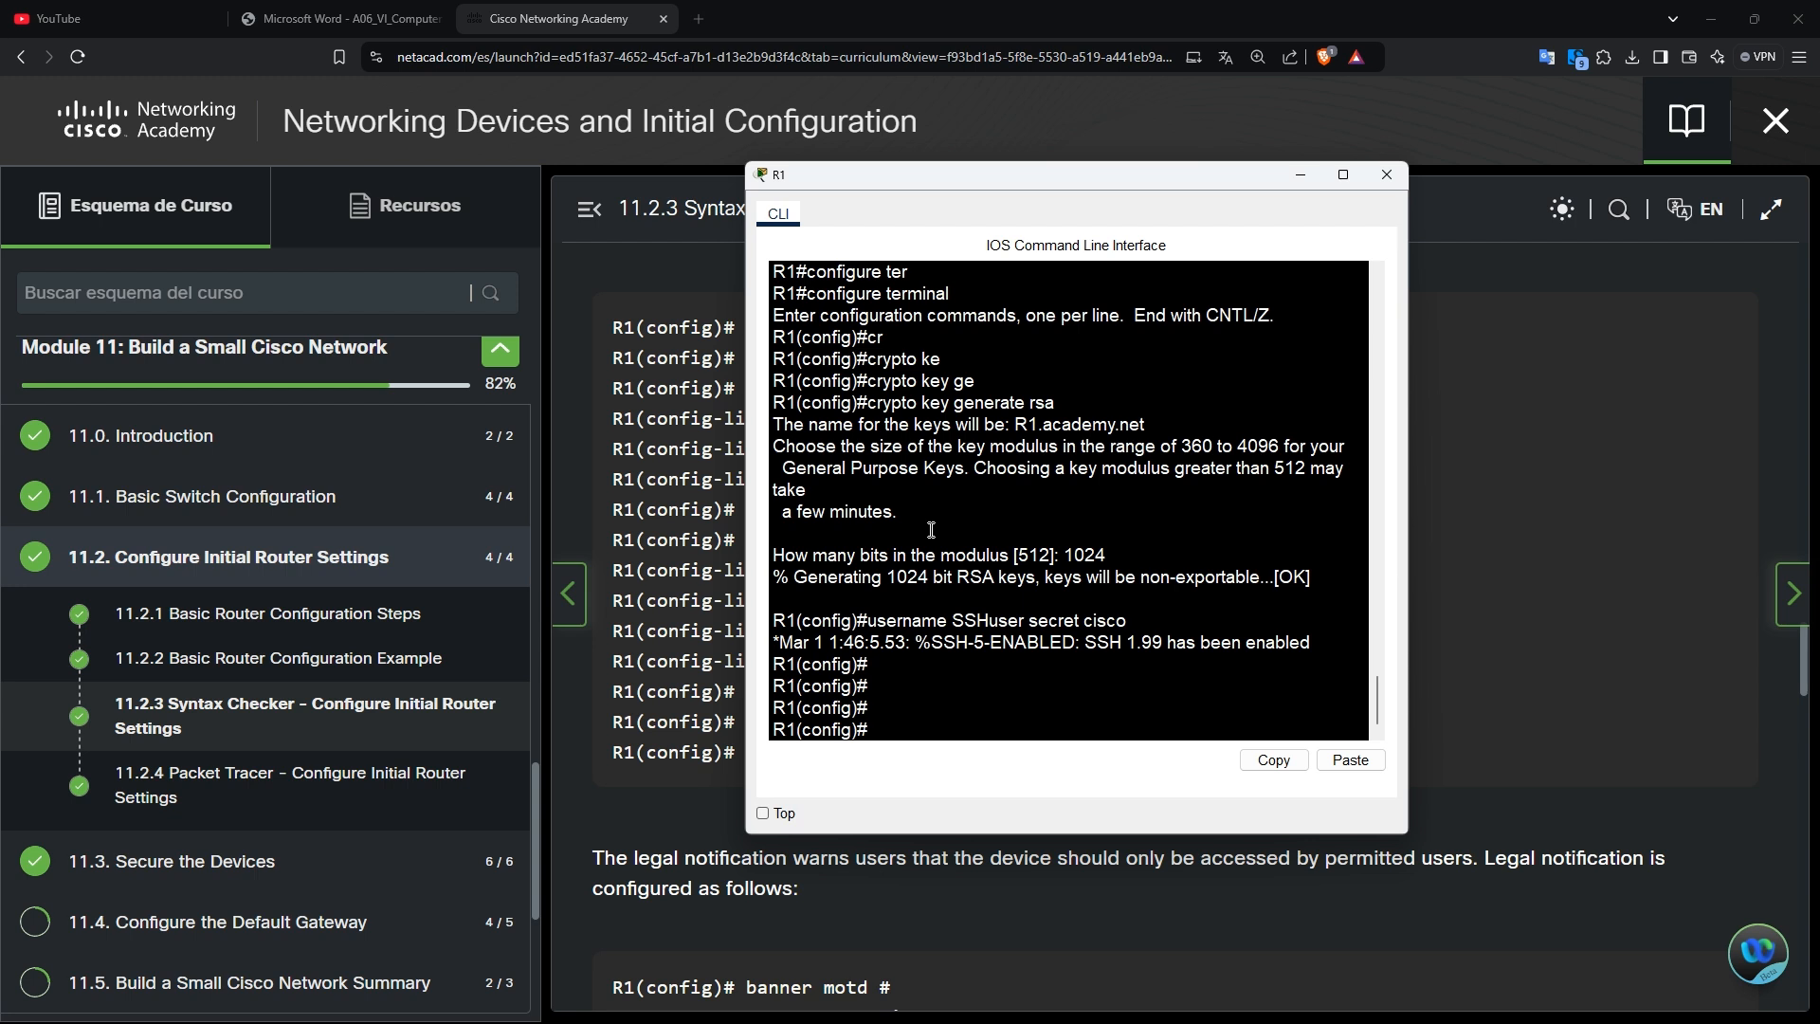
text(line)
key(Tab)
text(vr)
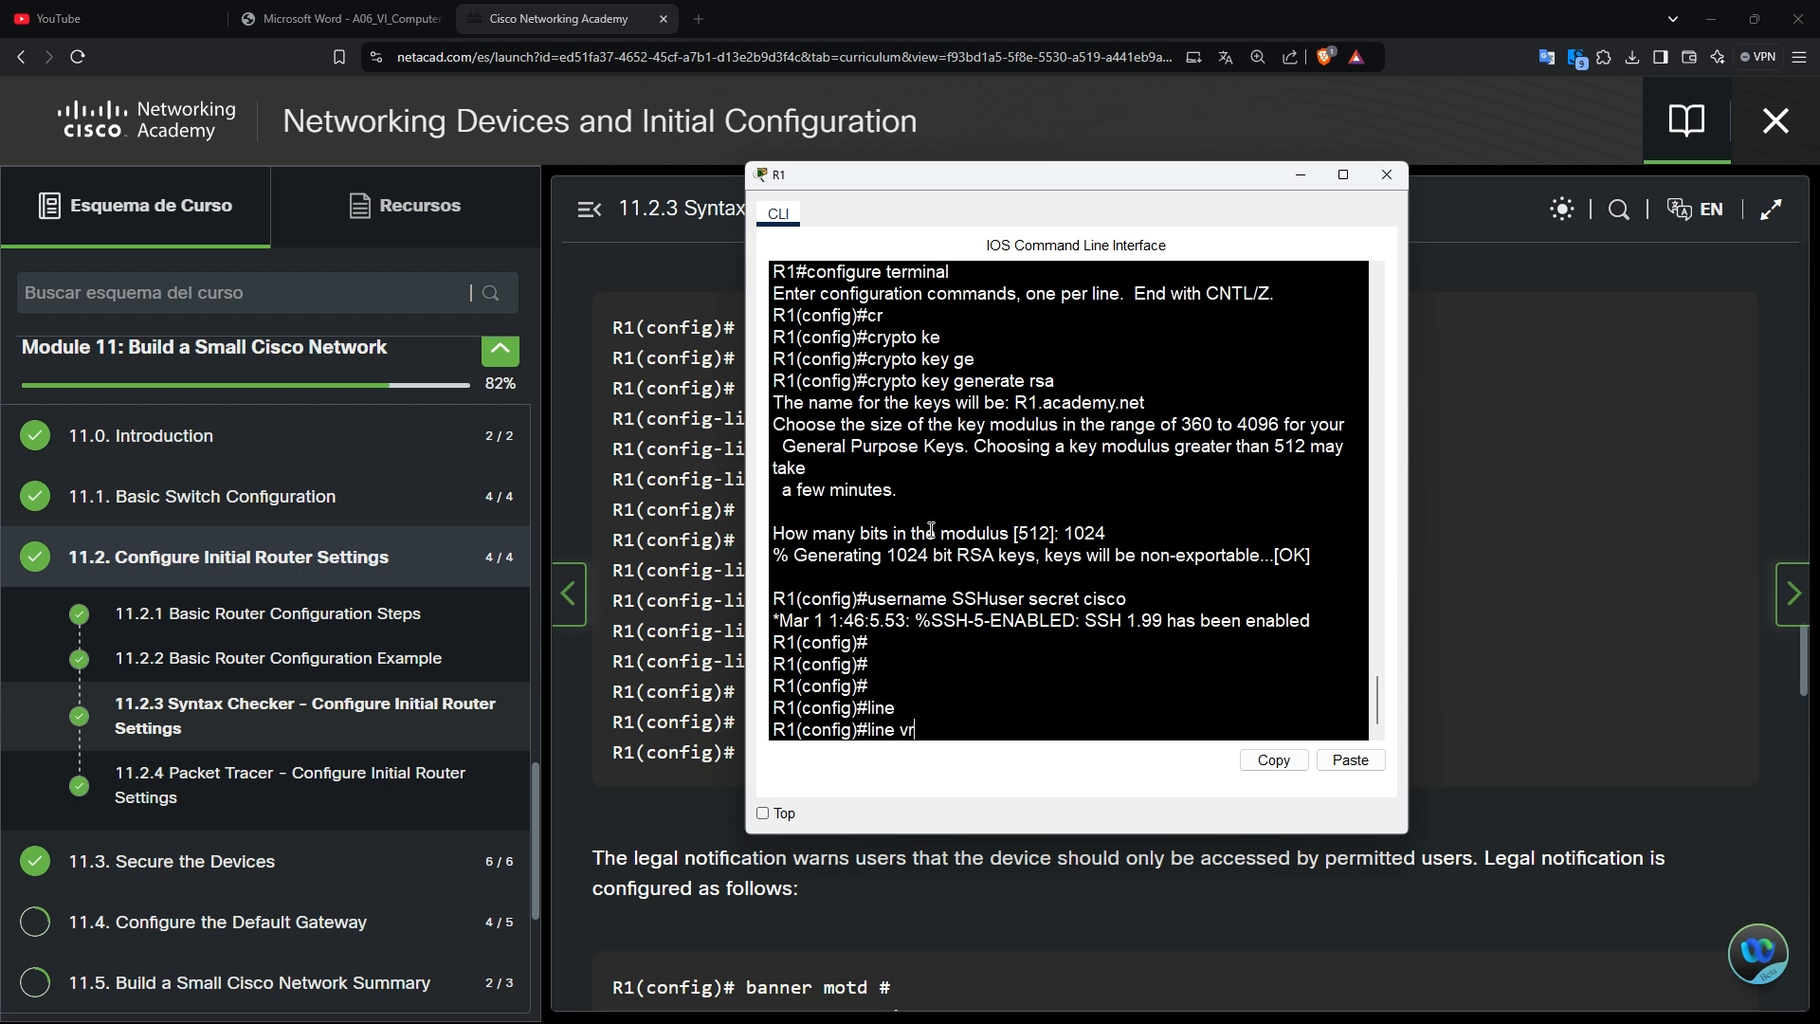
key(Tab)
key(BackSpace)
text(t)
key(Tab)
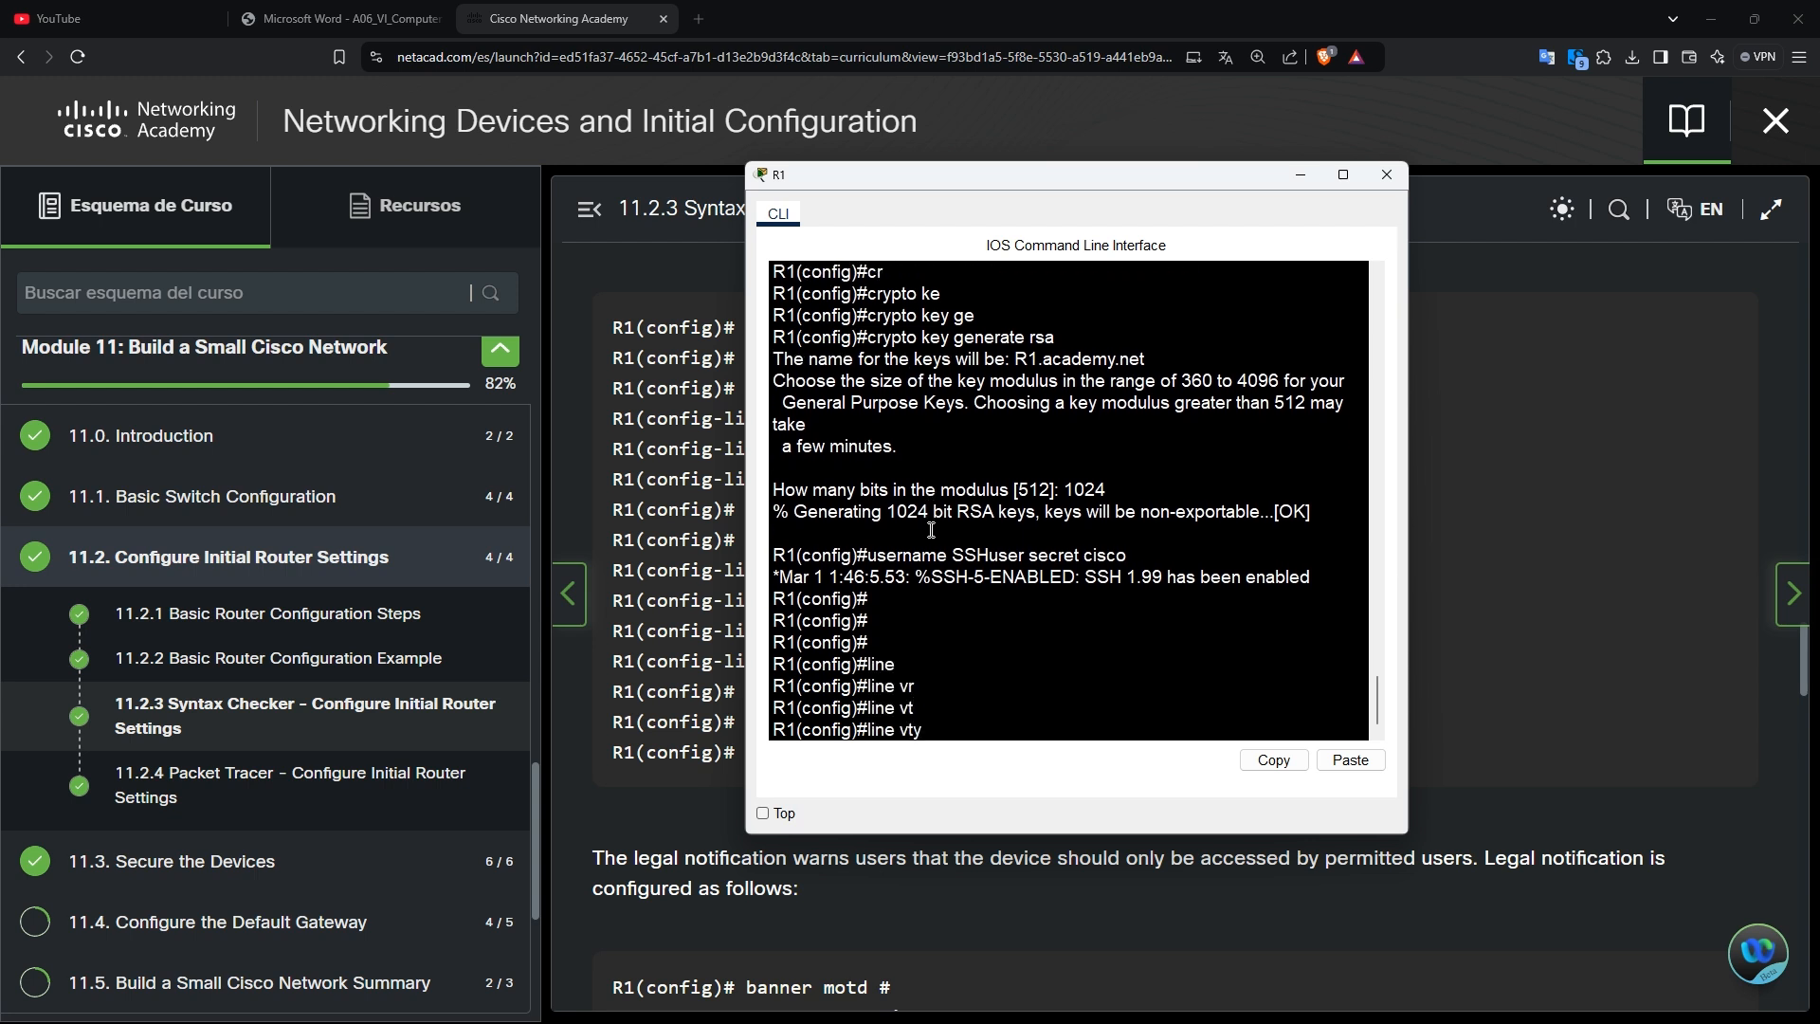
key(alt+Tab)
key(alt+Tab)
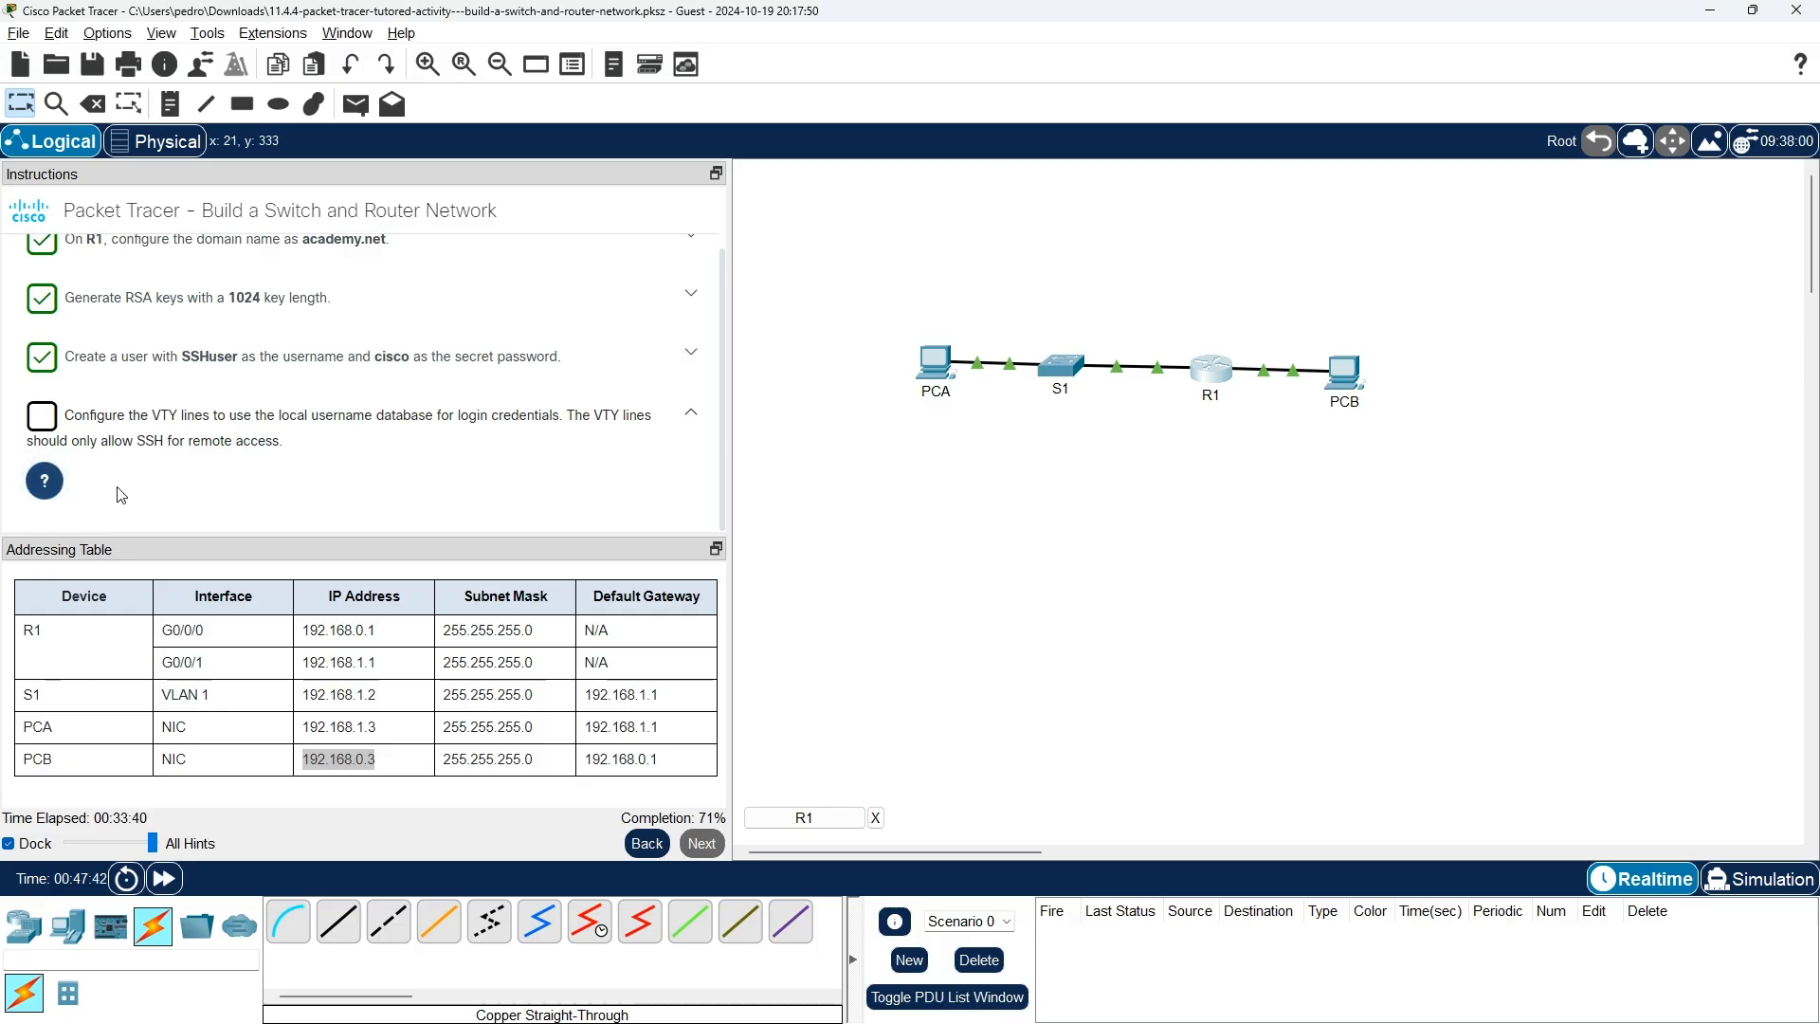
Select R1's VTY lines 0 4 and set them to login local.
click(45, 481)
key(alt+Tab)
text(0 4)
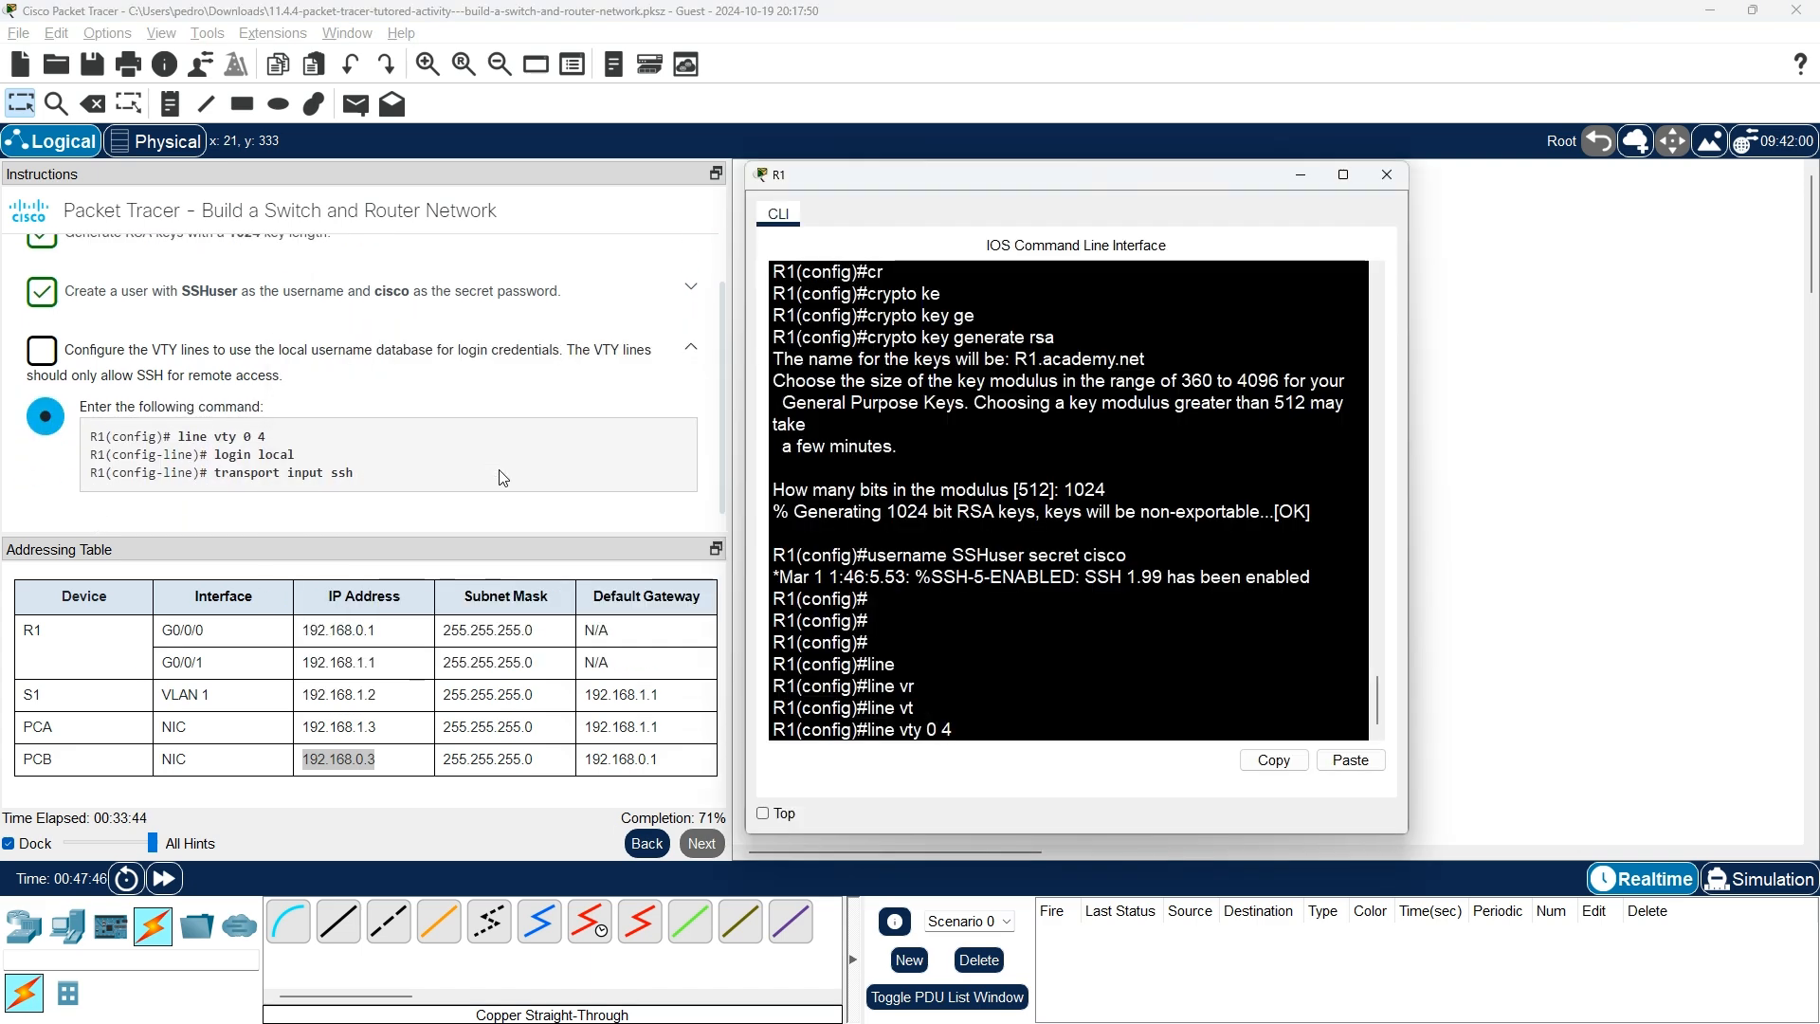
key(Return)
text(line)#login)
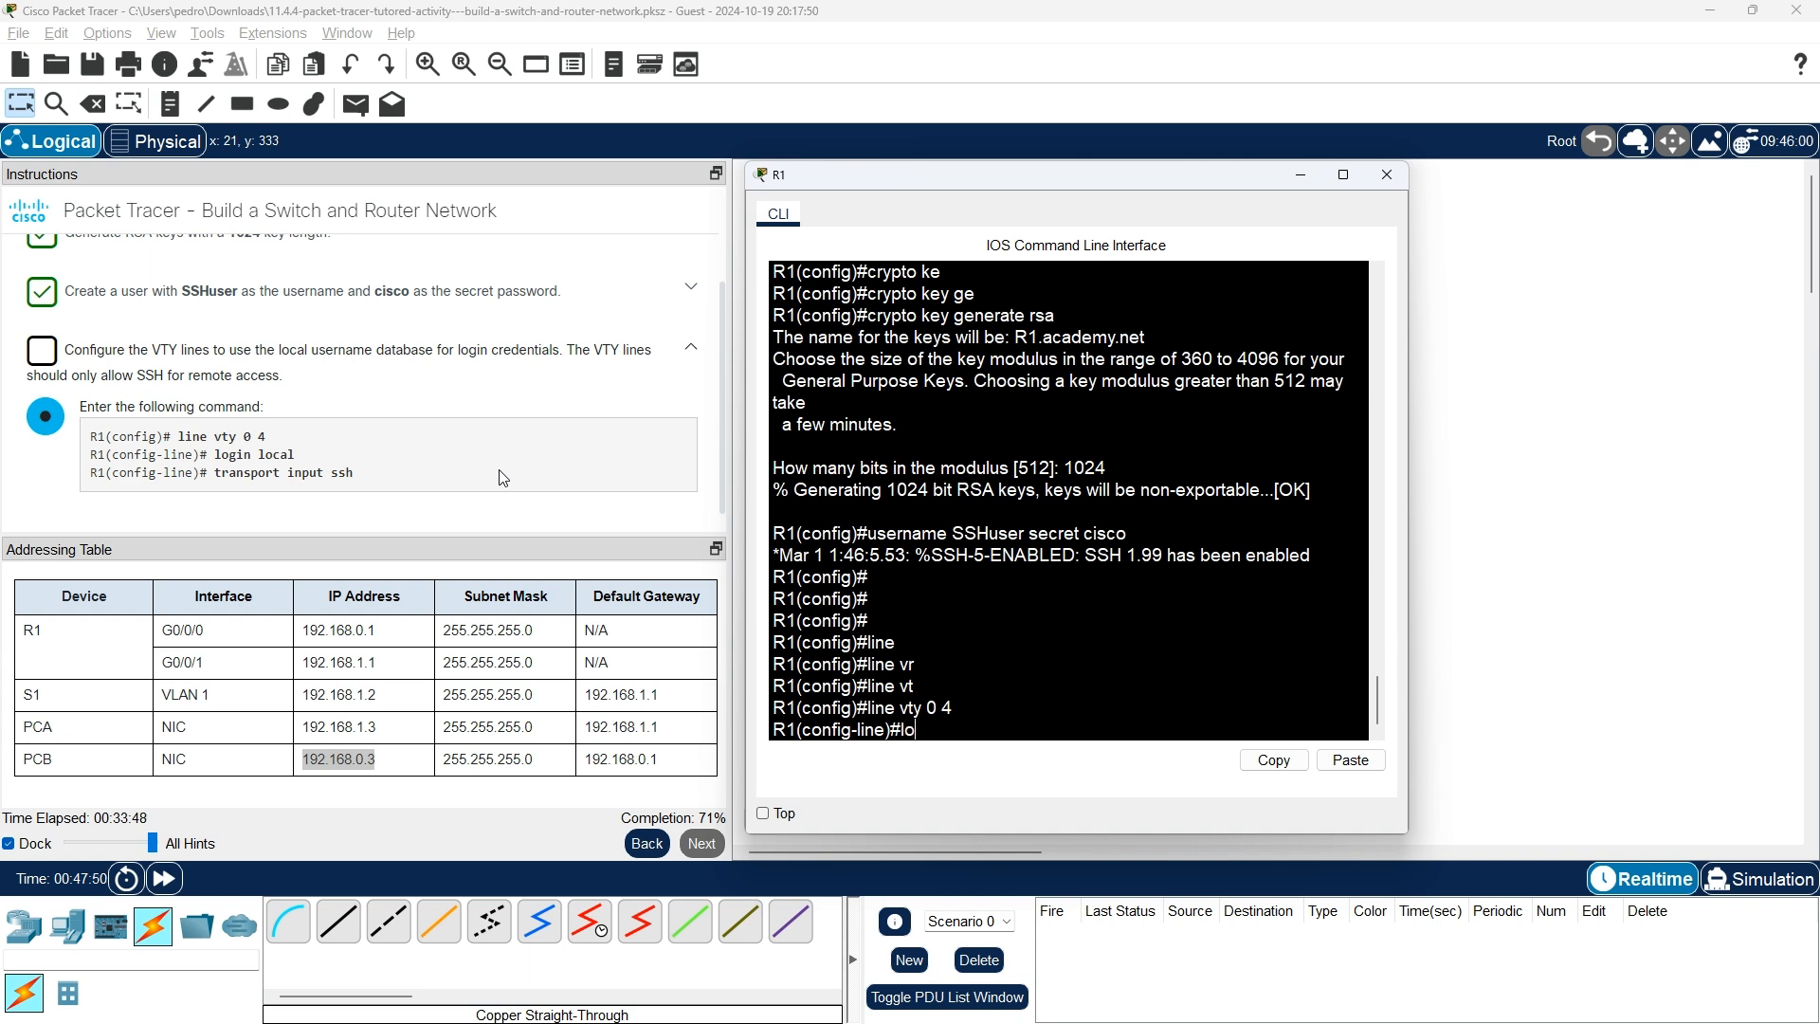
text( local)
key(Return)
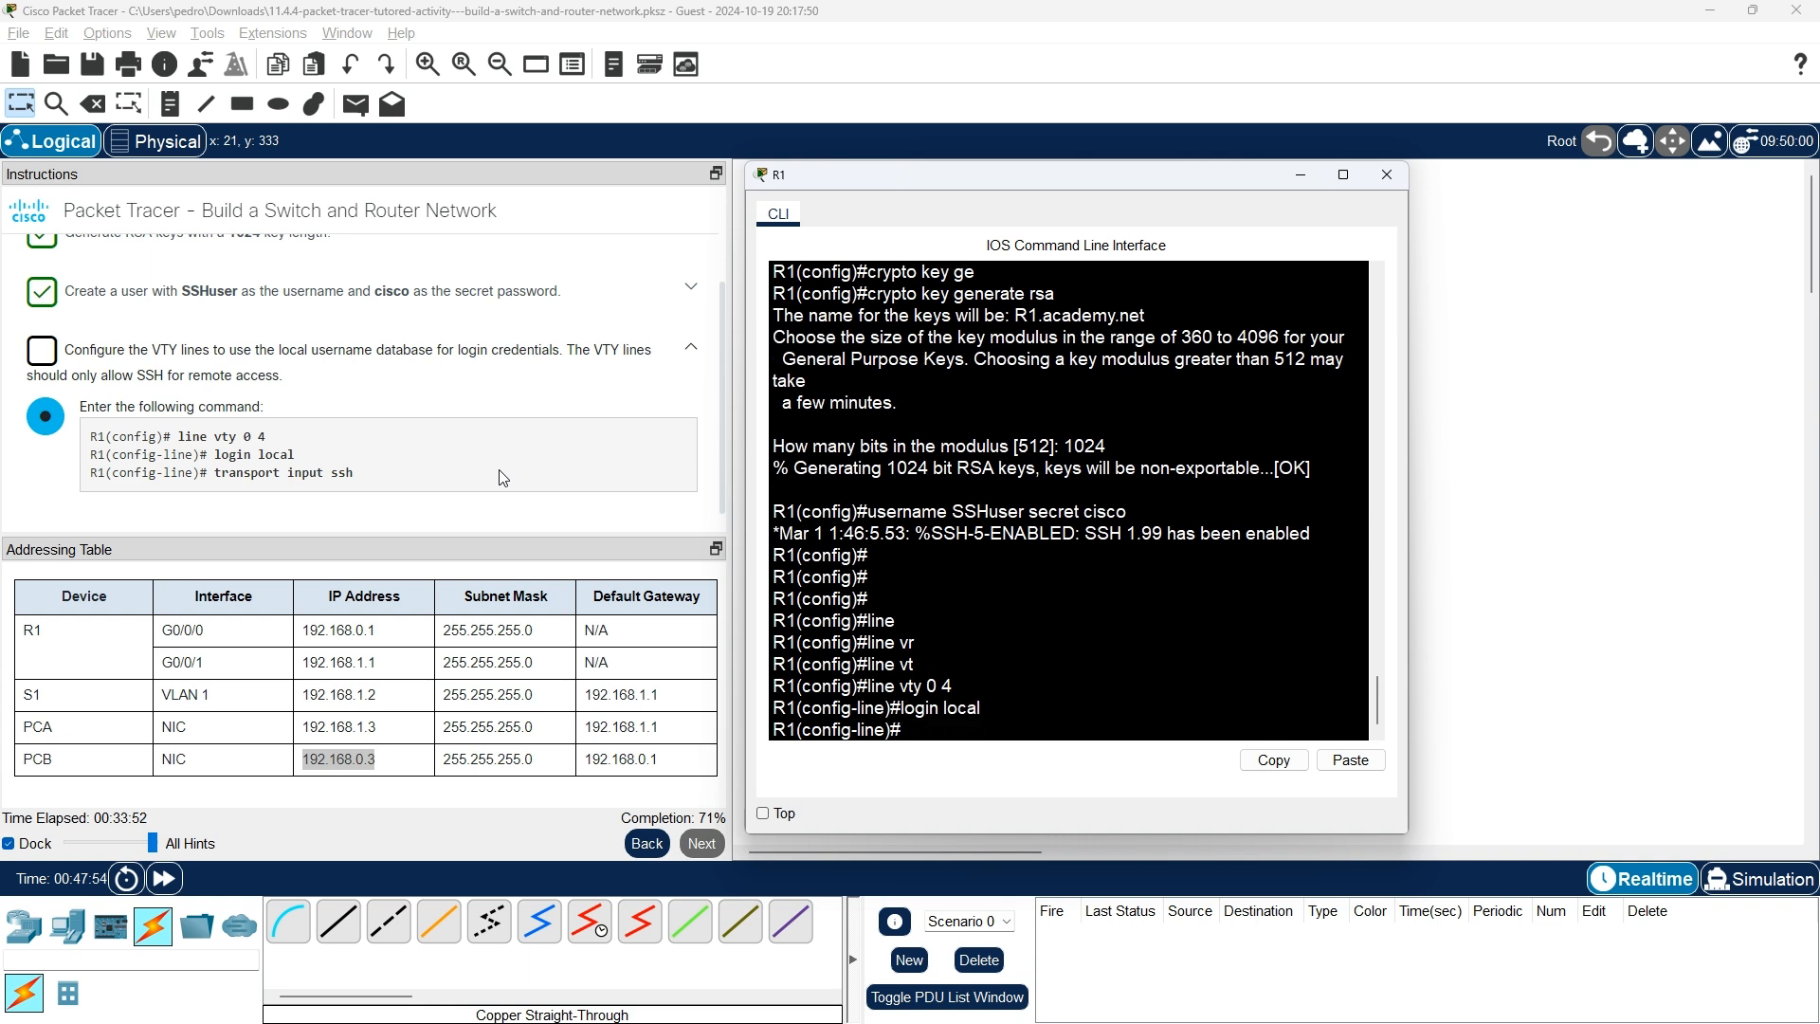
Restrict the VTY lines to SSH with transport input ssh, then advance to SSH verification.
text(tr)
key(Tab)
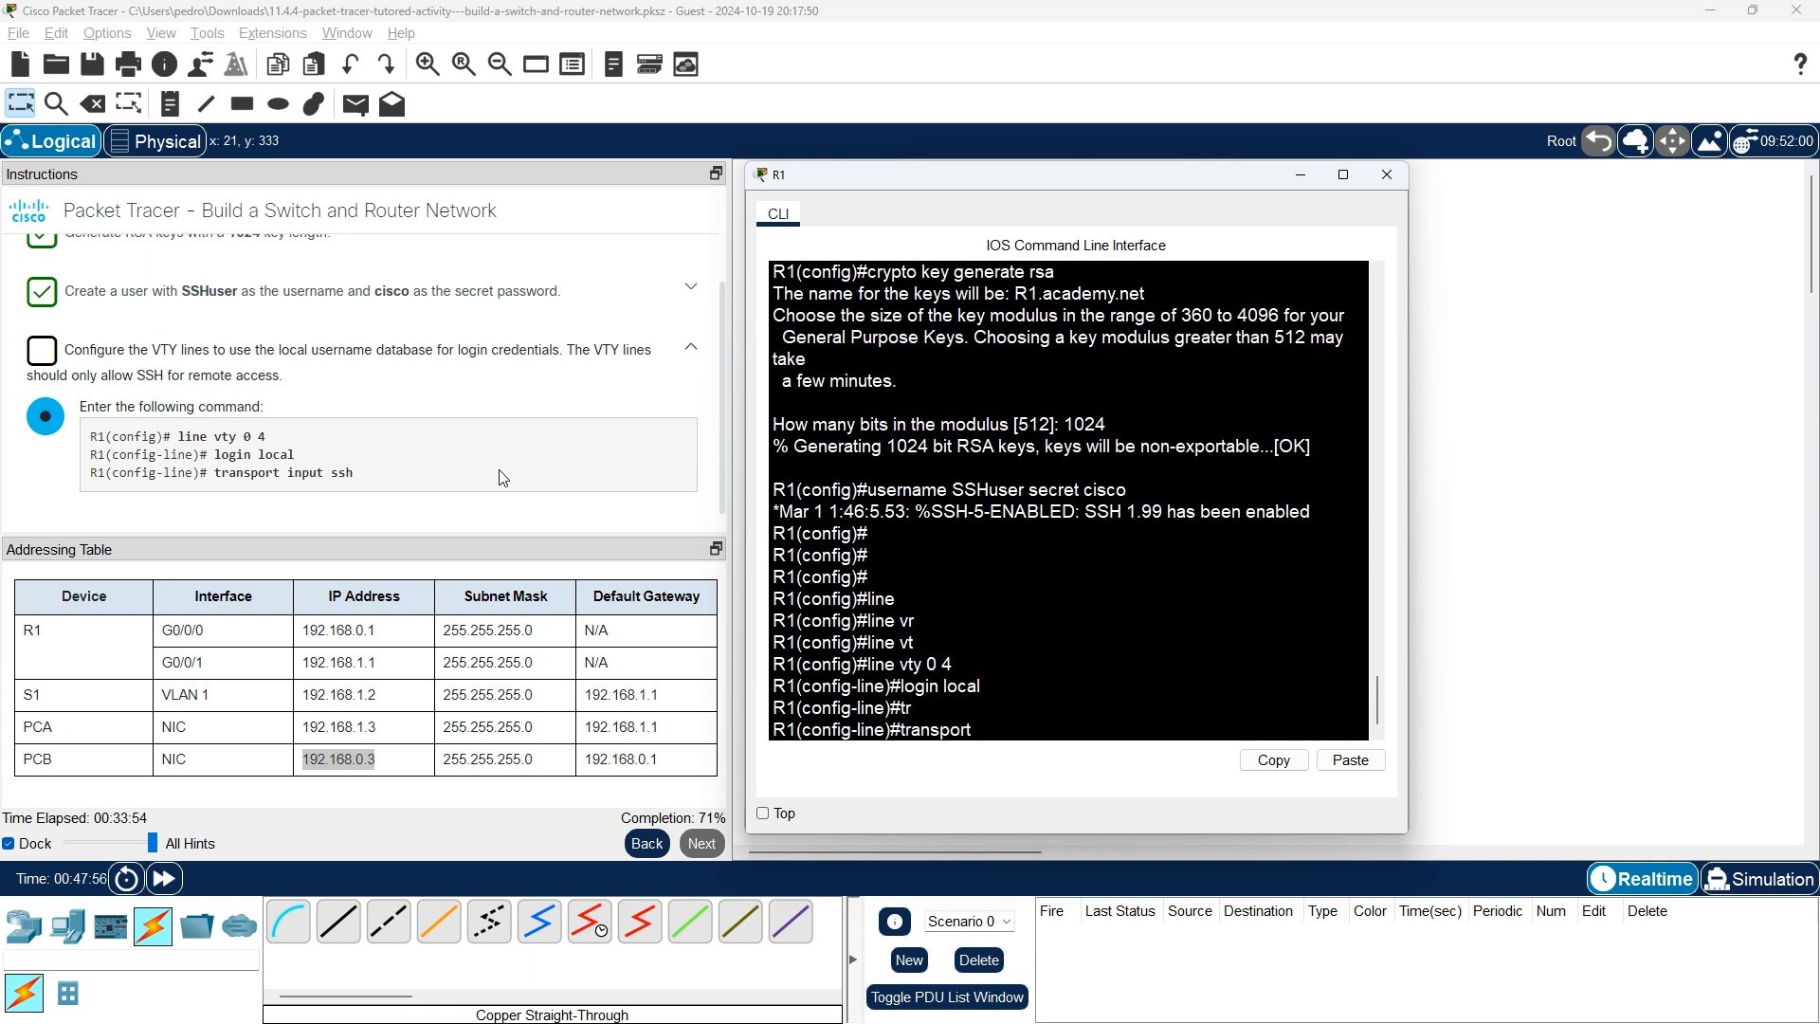
text(in)
key(Tab)
text(ssh)
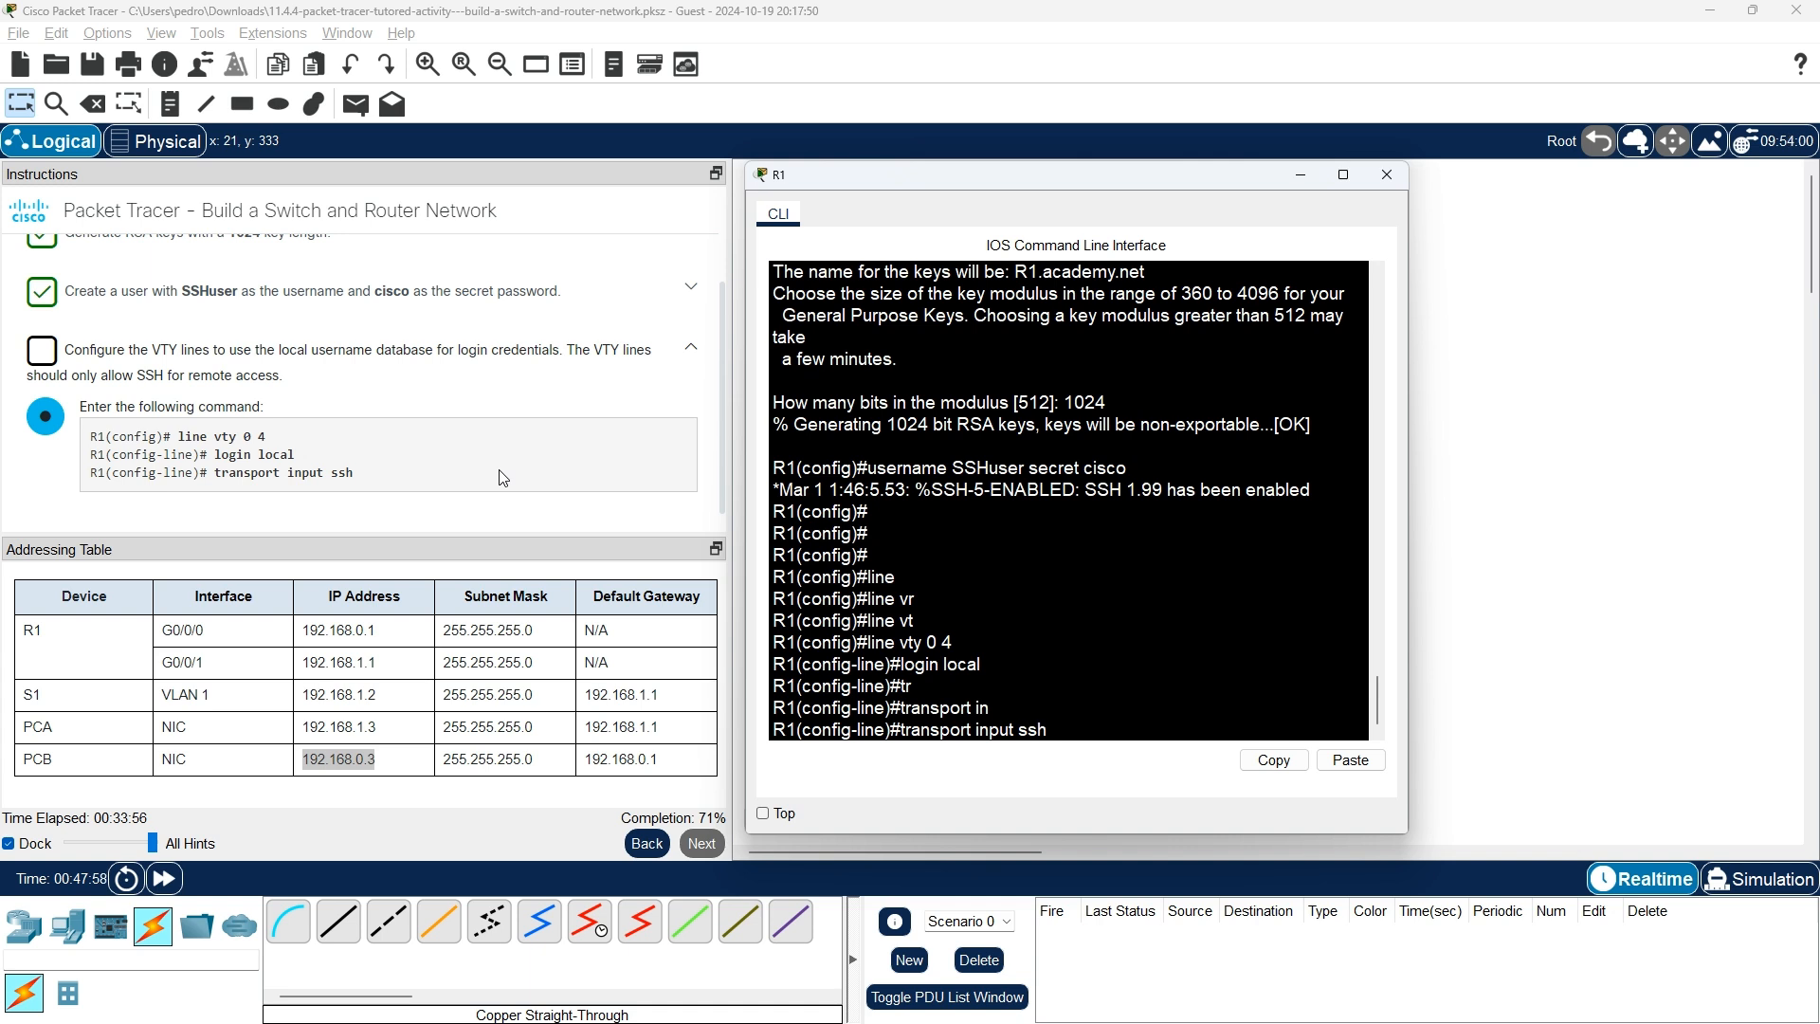
key(Return)
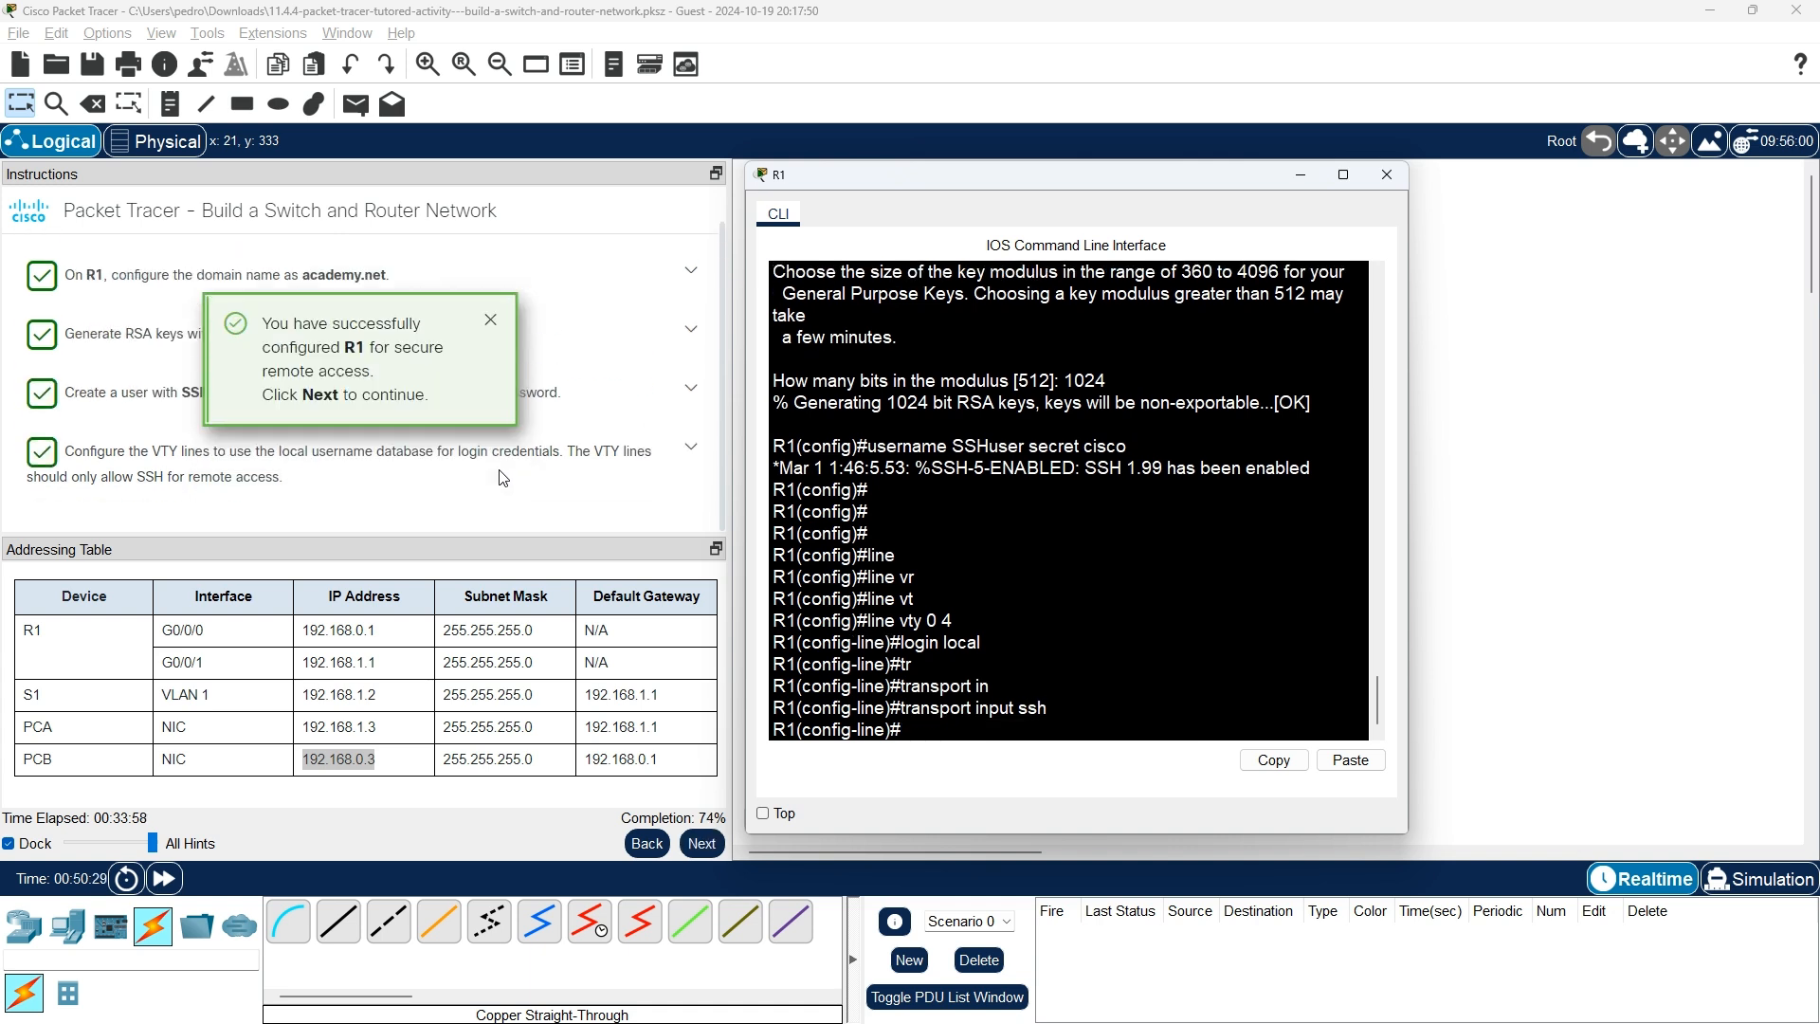
click(490, 321)
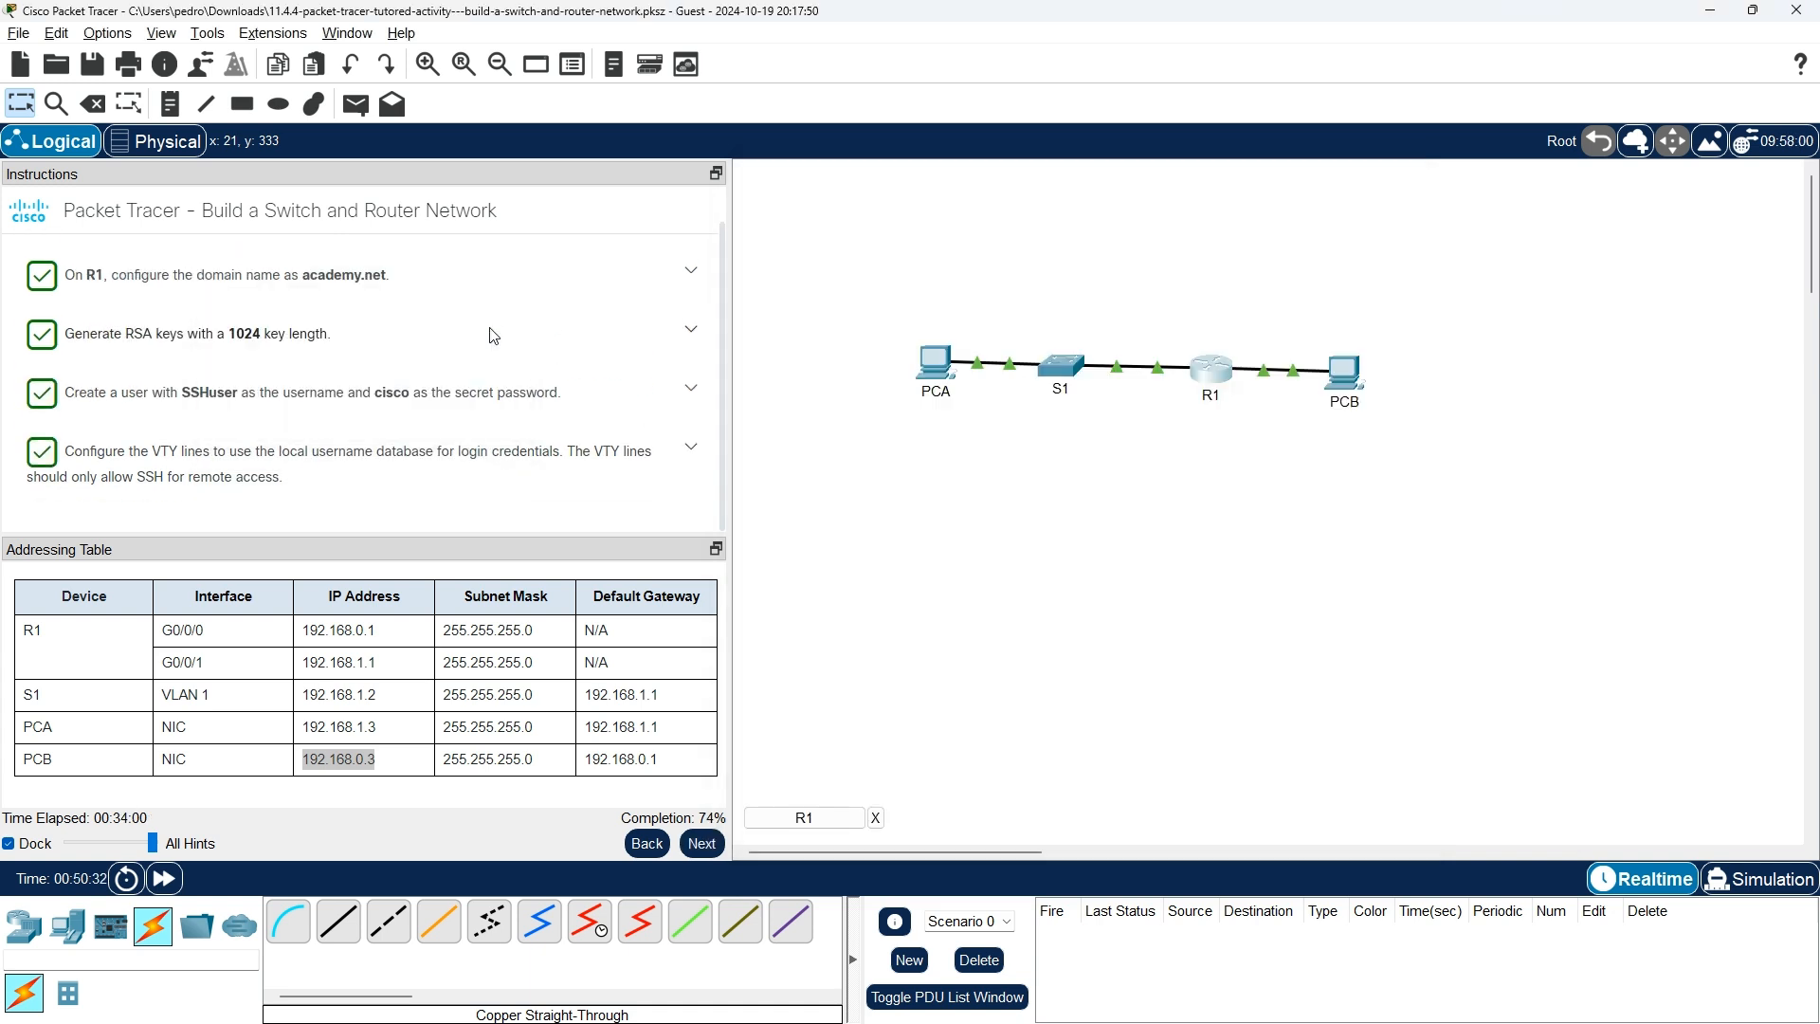
click(709, 841)
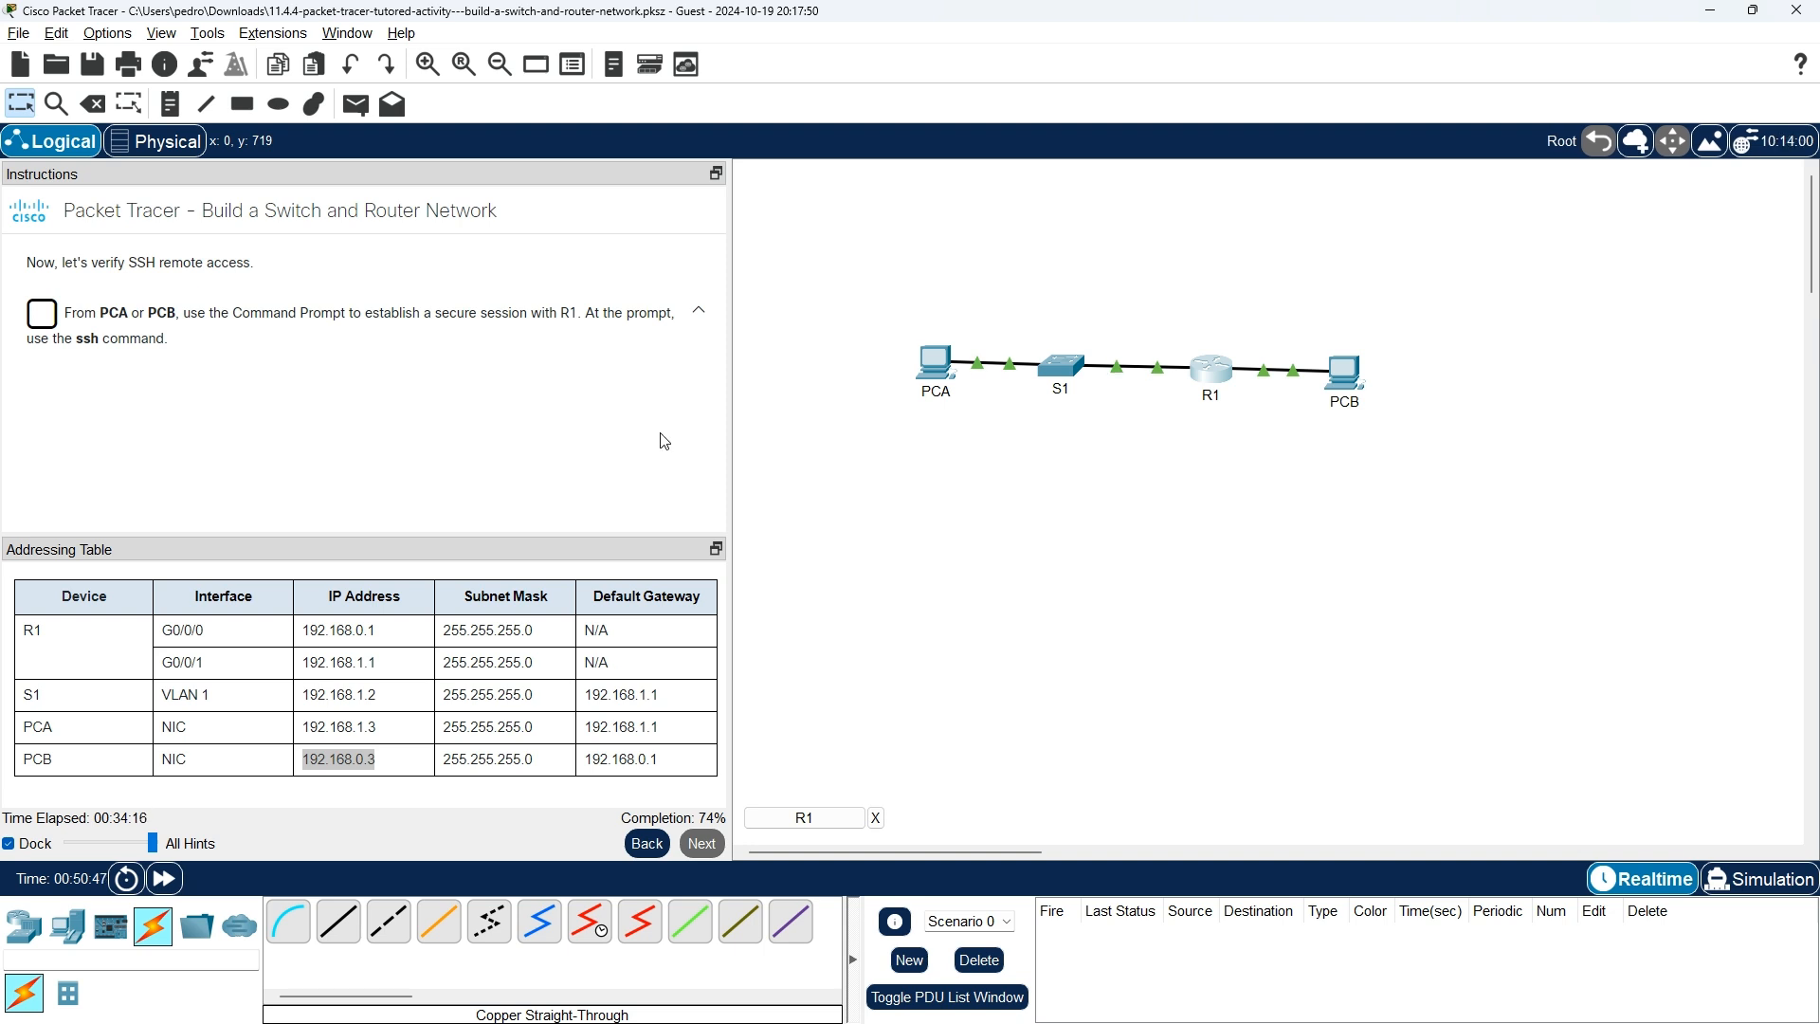
Open PCA's Command Prompt and try drafting an ssh -l SSHuser command, viewing the ssh usage help.
click(935, 365)
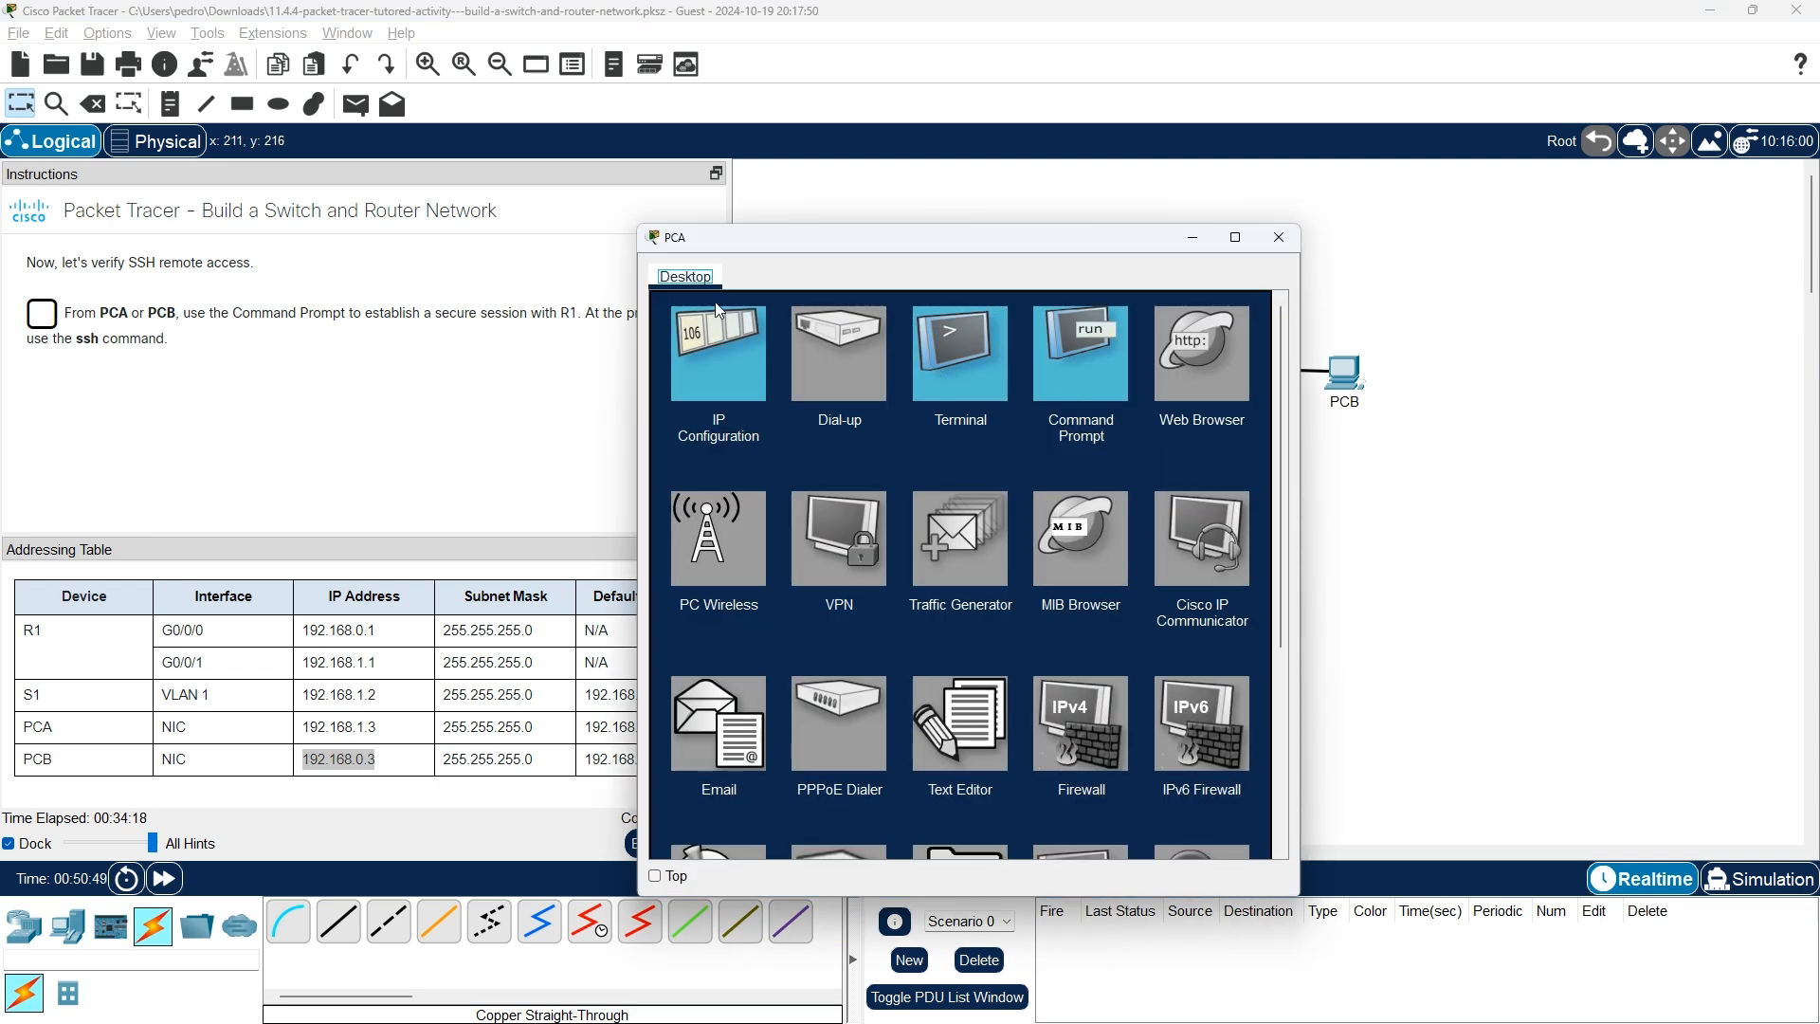
click(1082, 344)
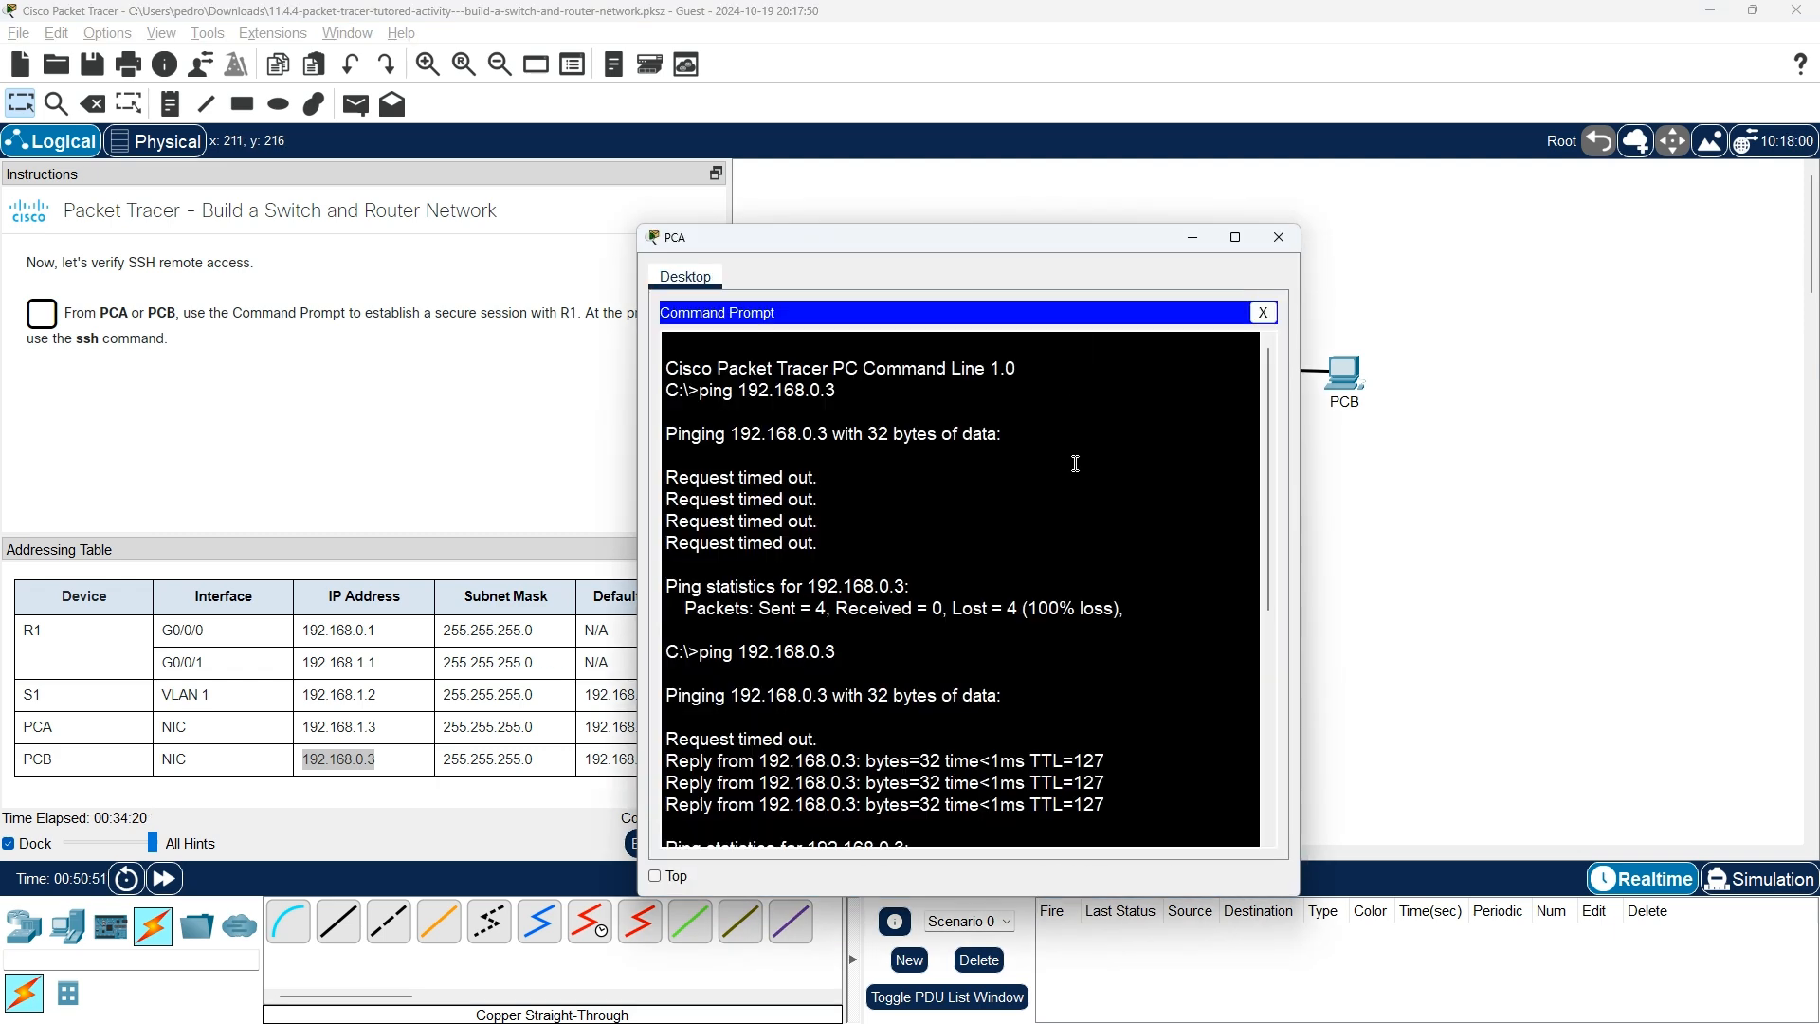
key(Return)
key(Return)
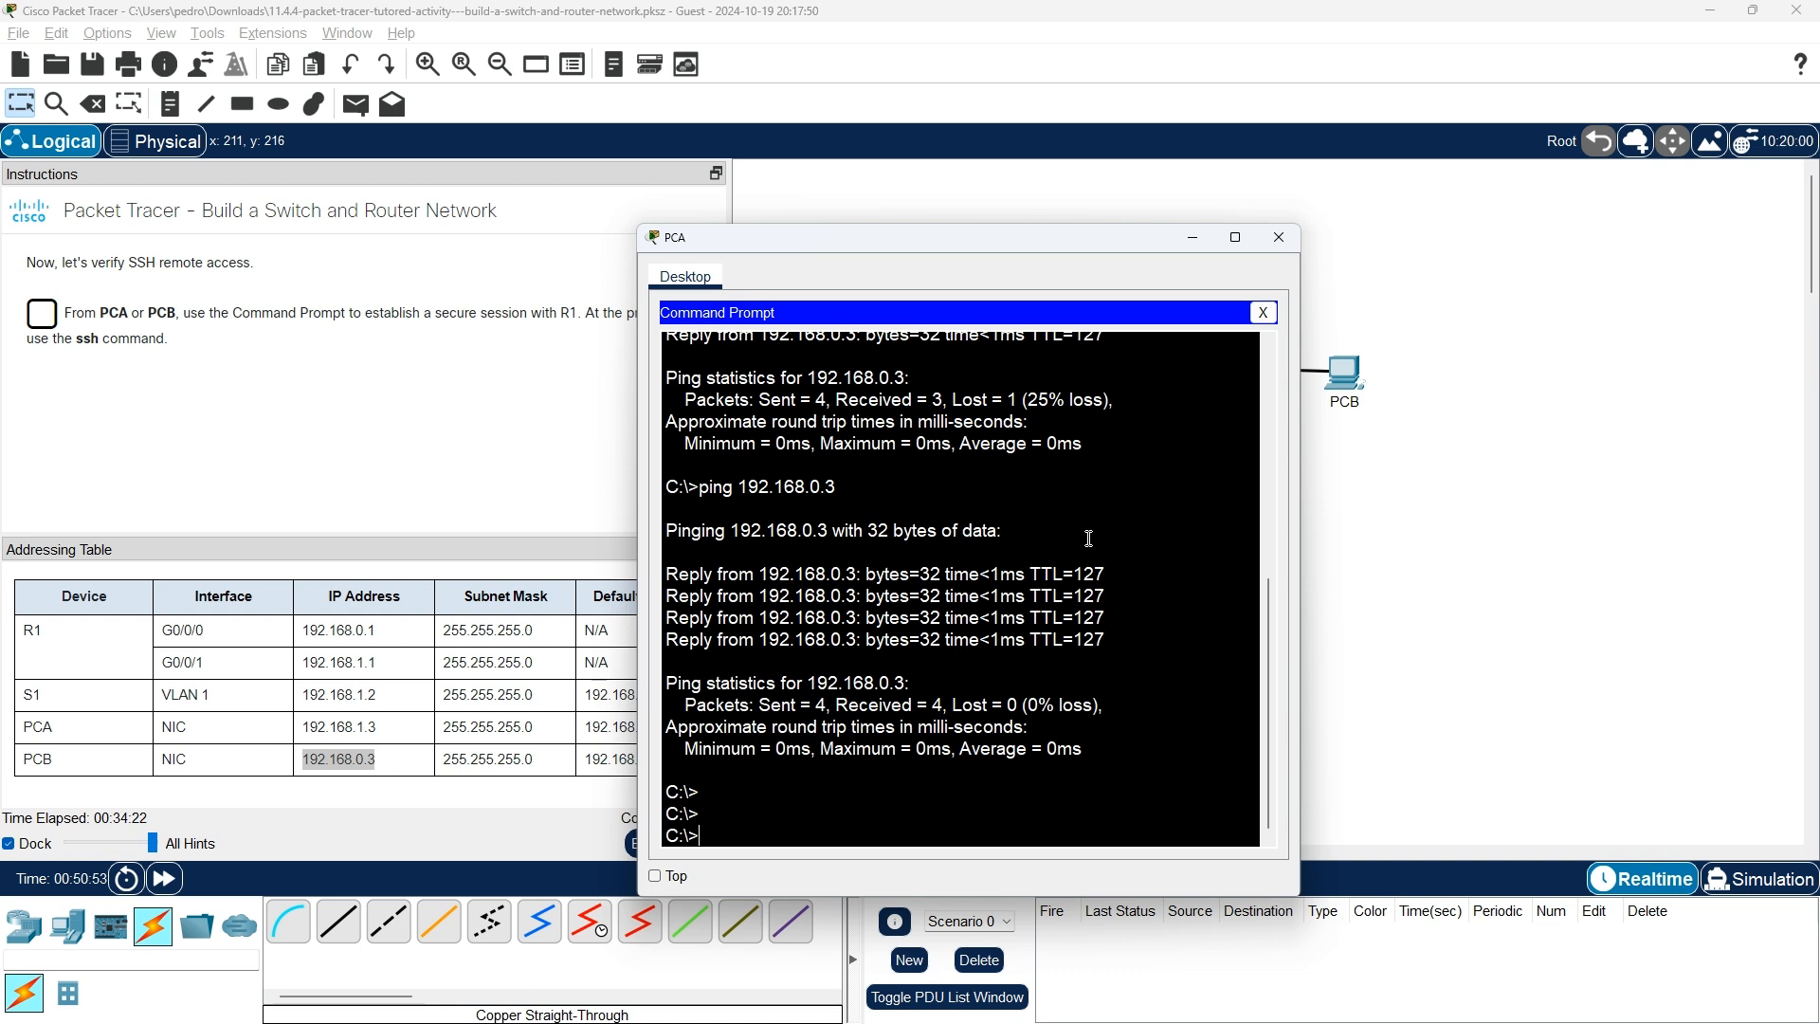
text(shh)
key(BackSpace)
text(h -l SSHuser)
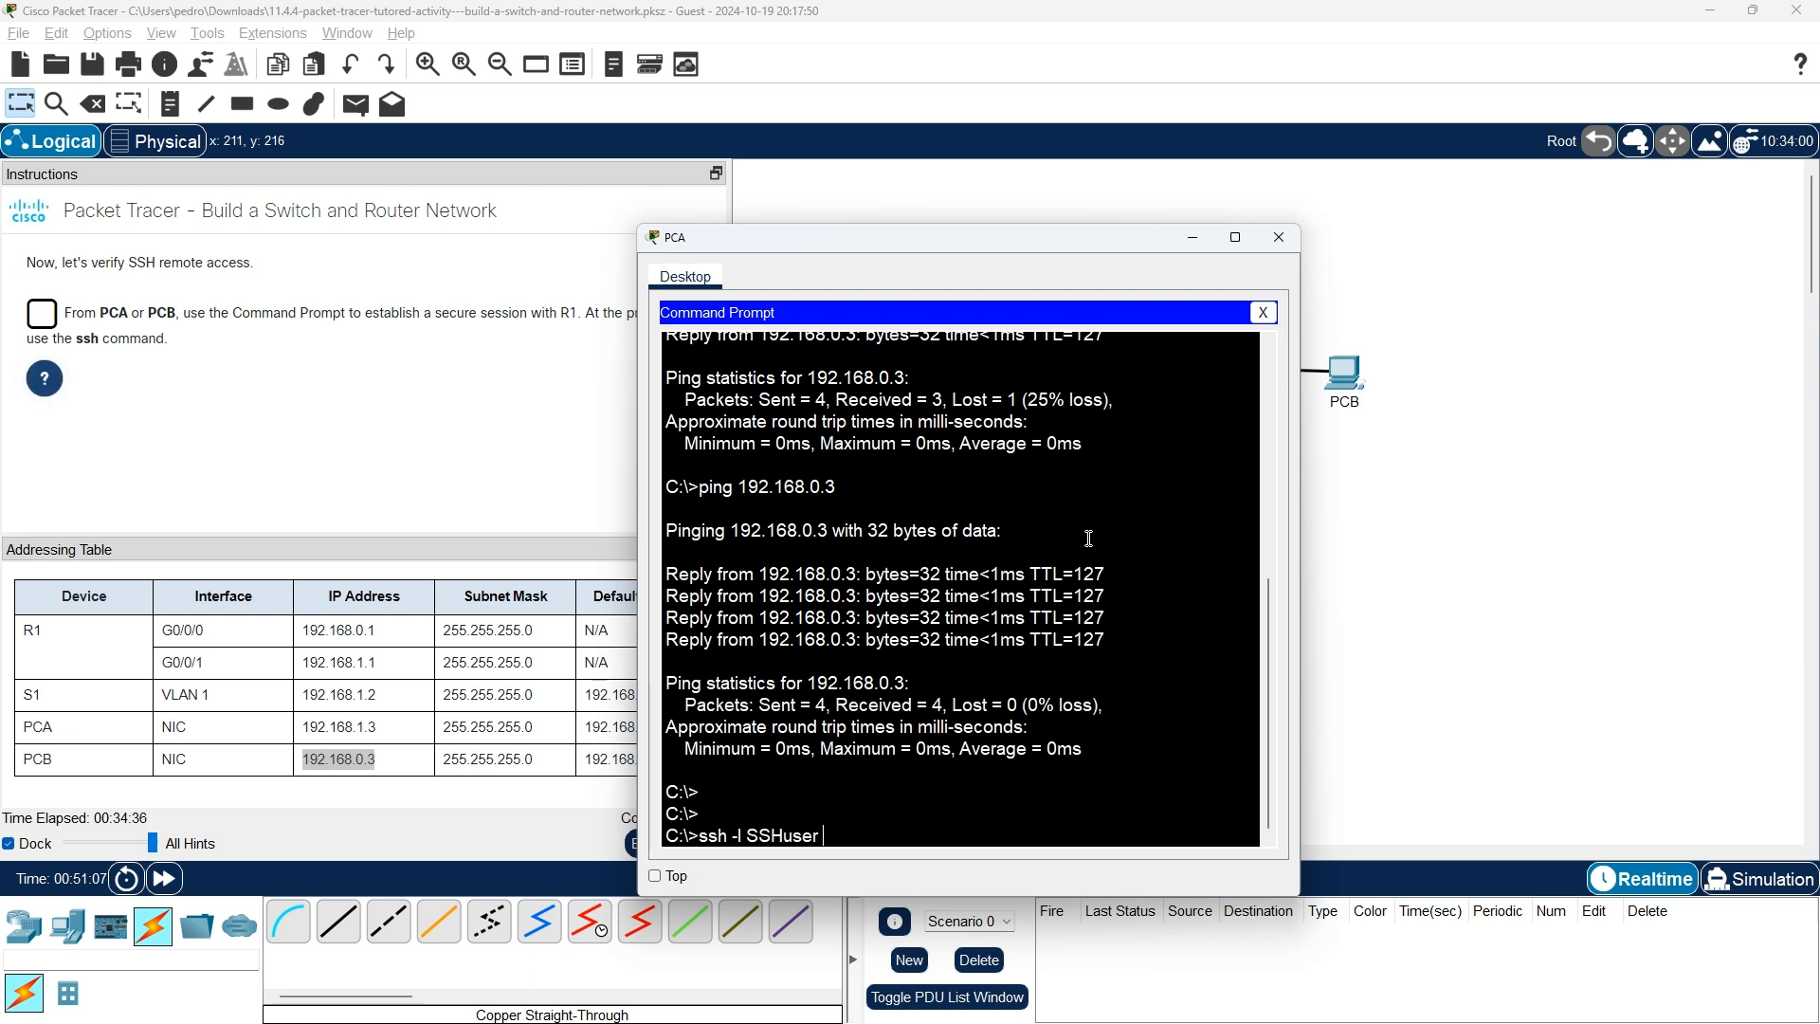
key(BackSpace)
key(BackSpace)
key(BackSpace)
key(BackSpace)
key(BackSpace)
key(BackSpace)
text(H)
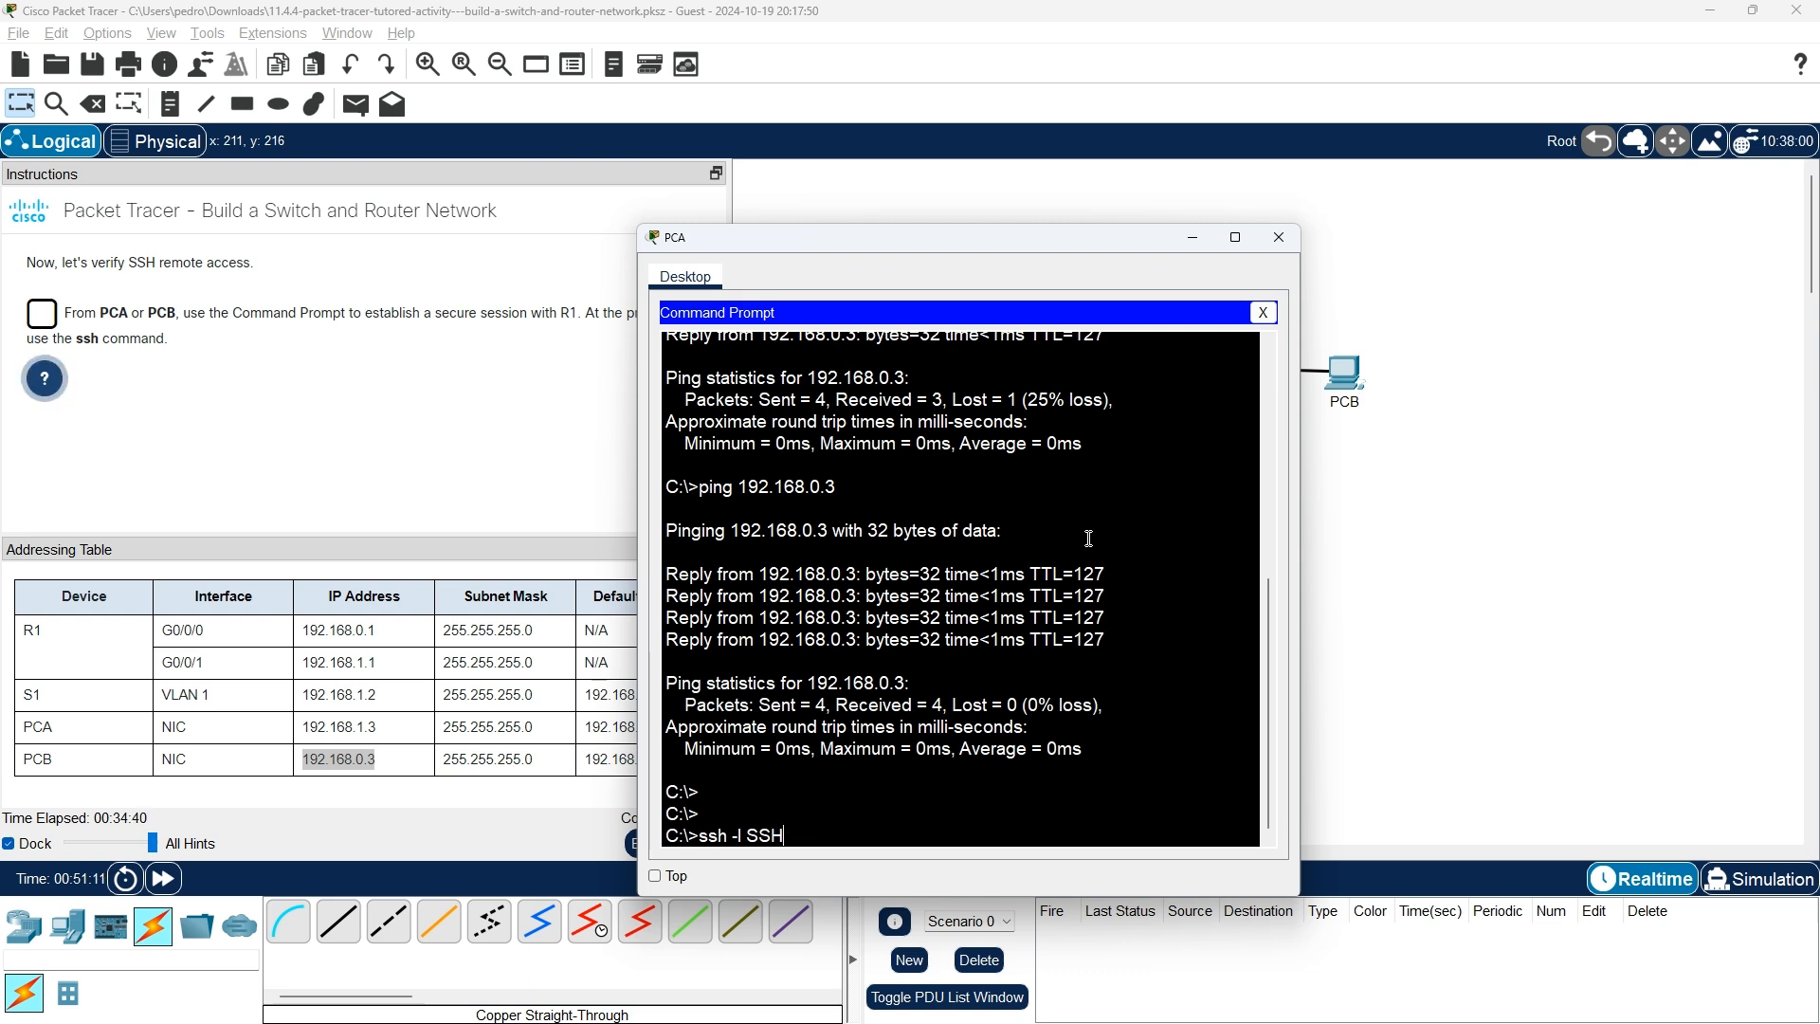
text(user)
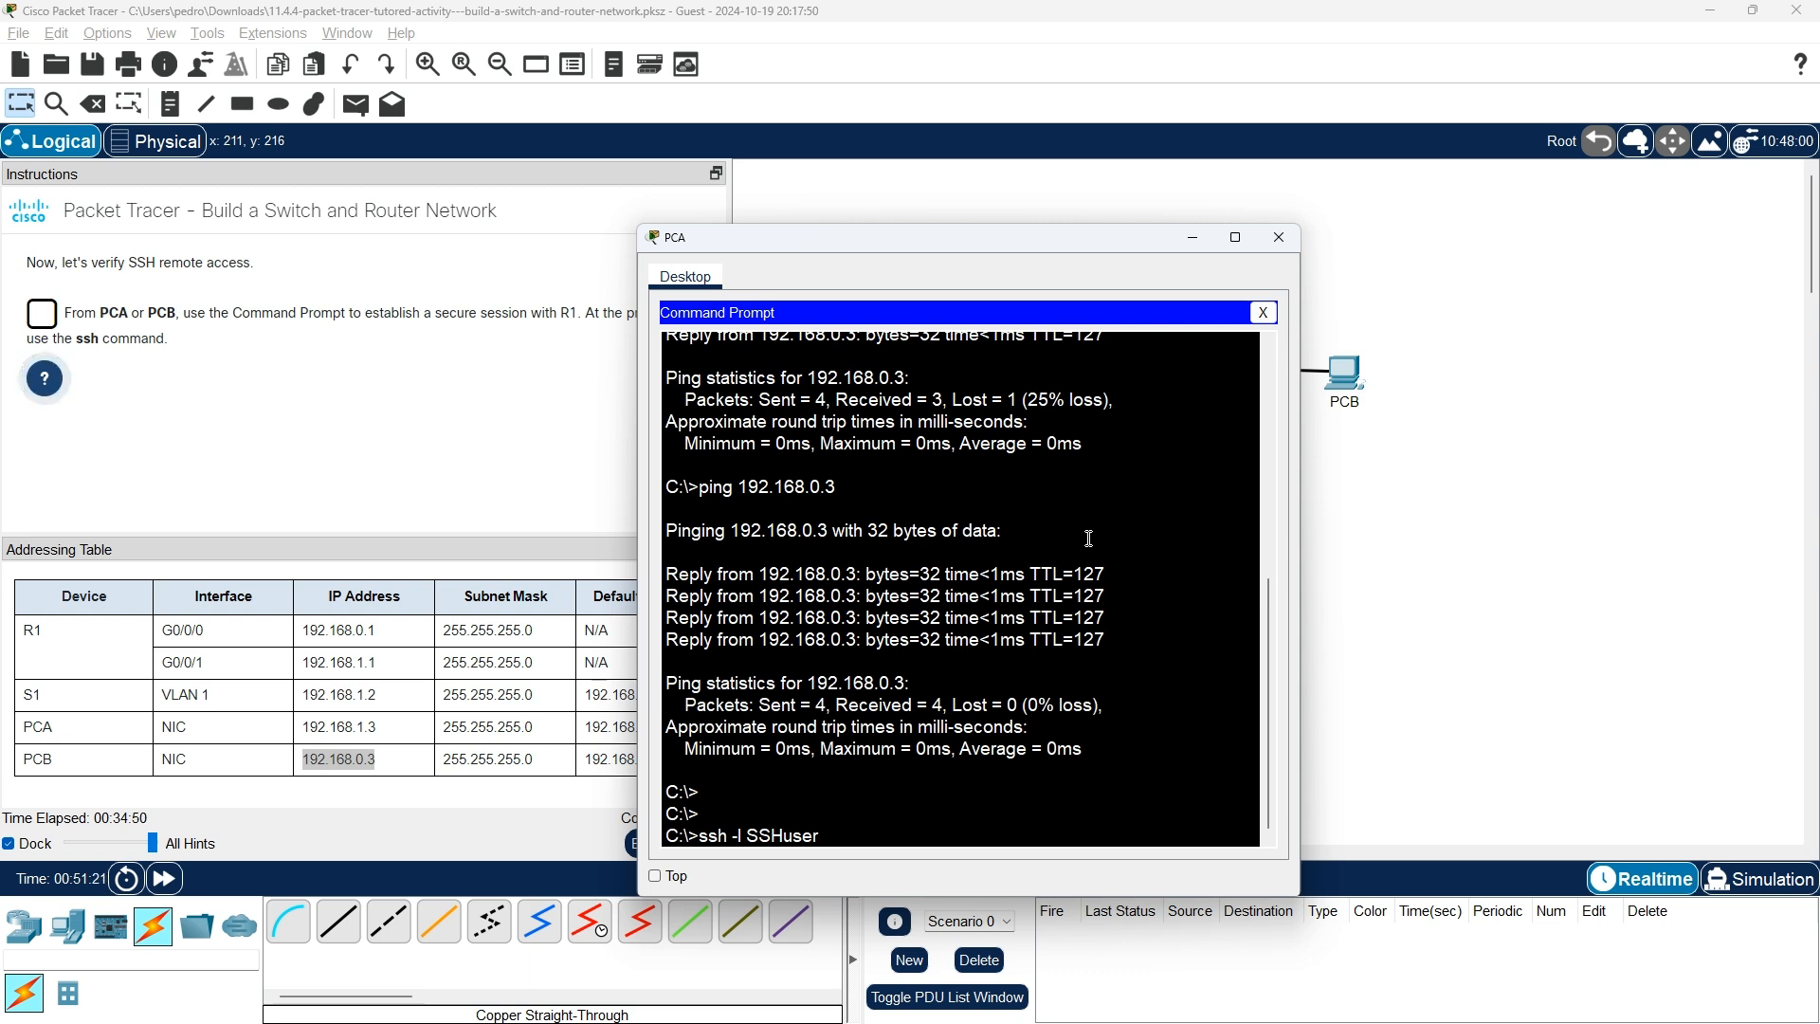
key(BackSpace)
key(BackSpace)
key(BackSpace)
key(BackSpace)
key(BackSpace)
key(BackSpace)
key(BackSpace)
key(BackSpace)
key(BackSpace)
key(BackSpace)
key(BackSpace)
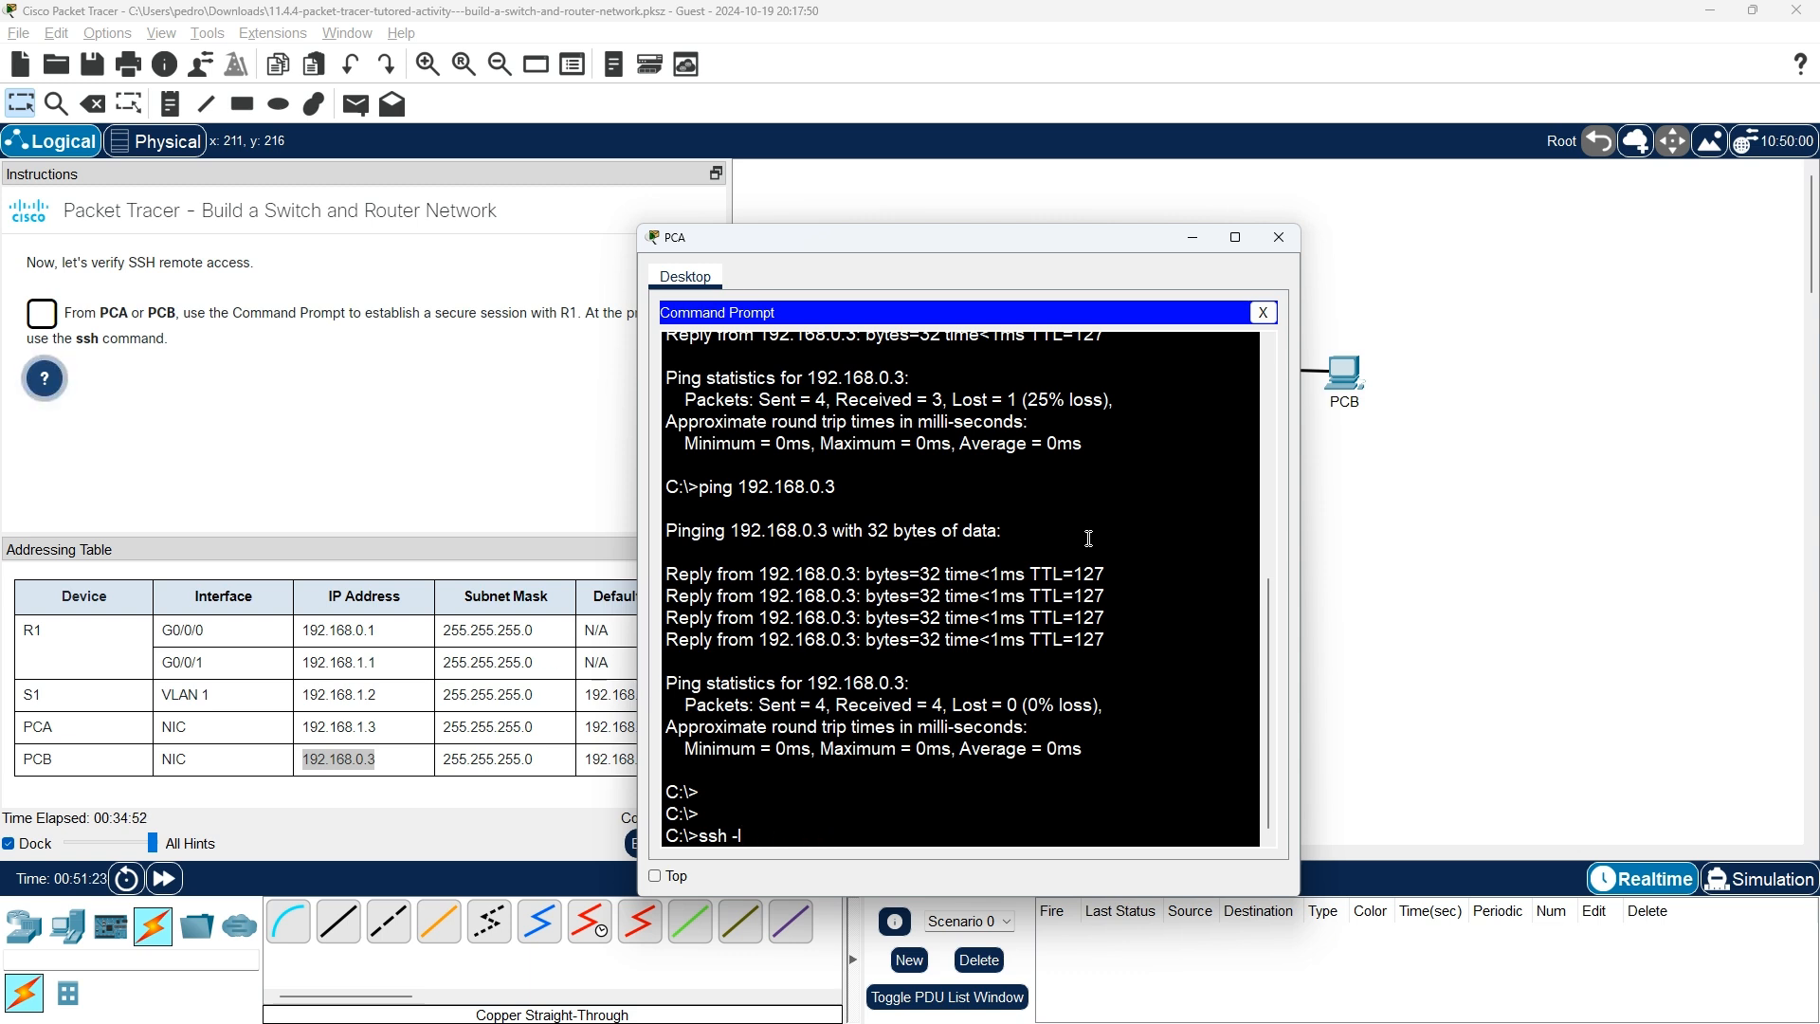
key(Return)
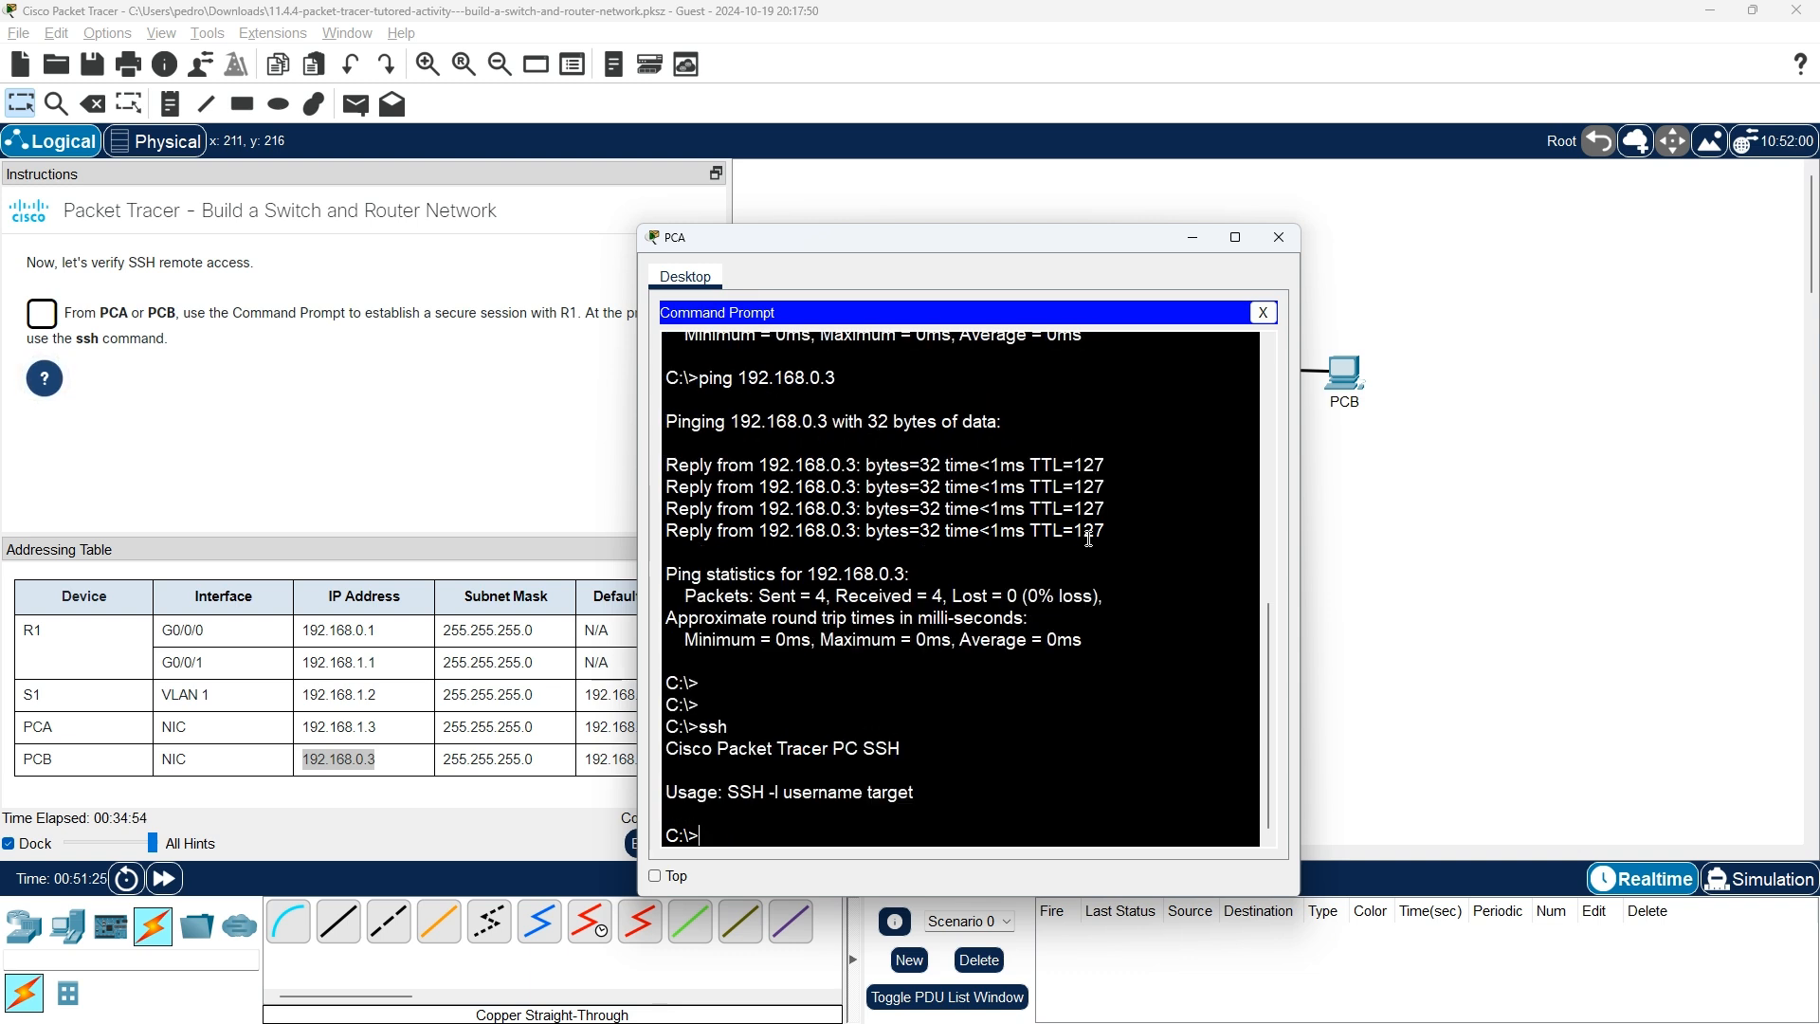
SSH from PCA to R1 at 192.168.0.1 as SSHuser.
text(ssh -l)
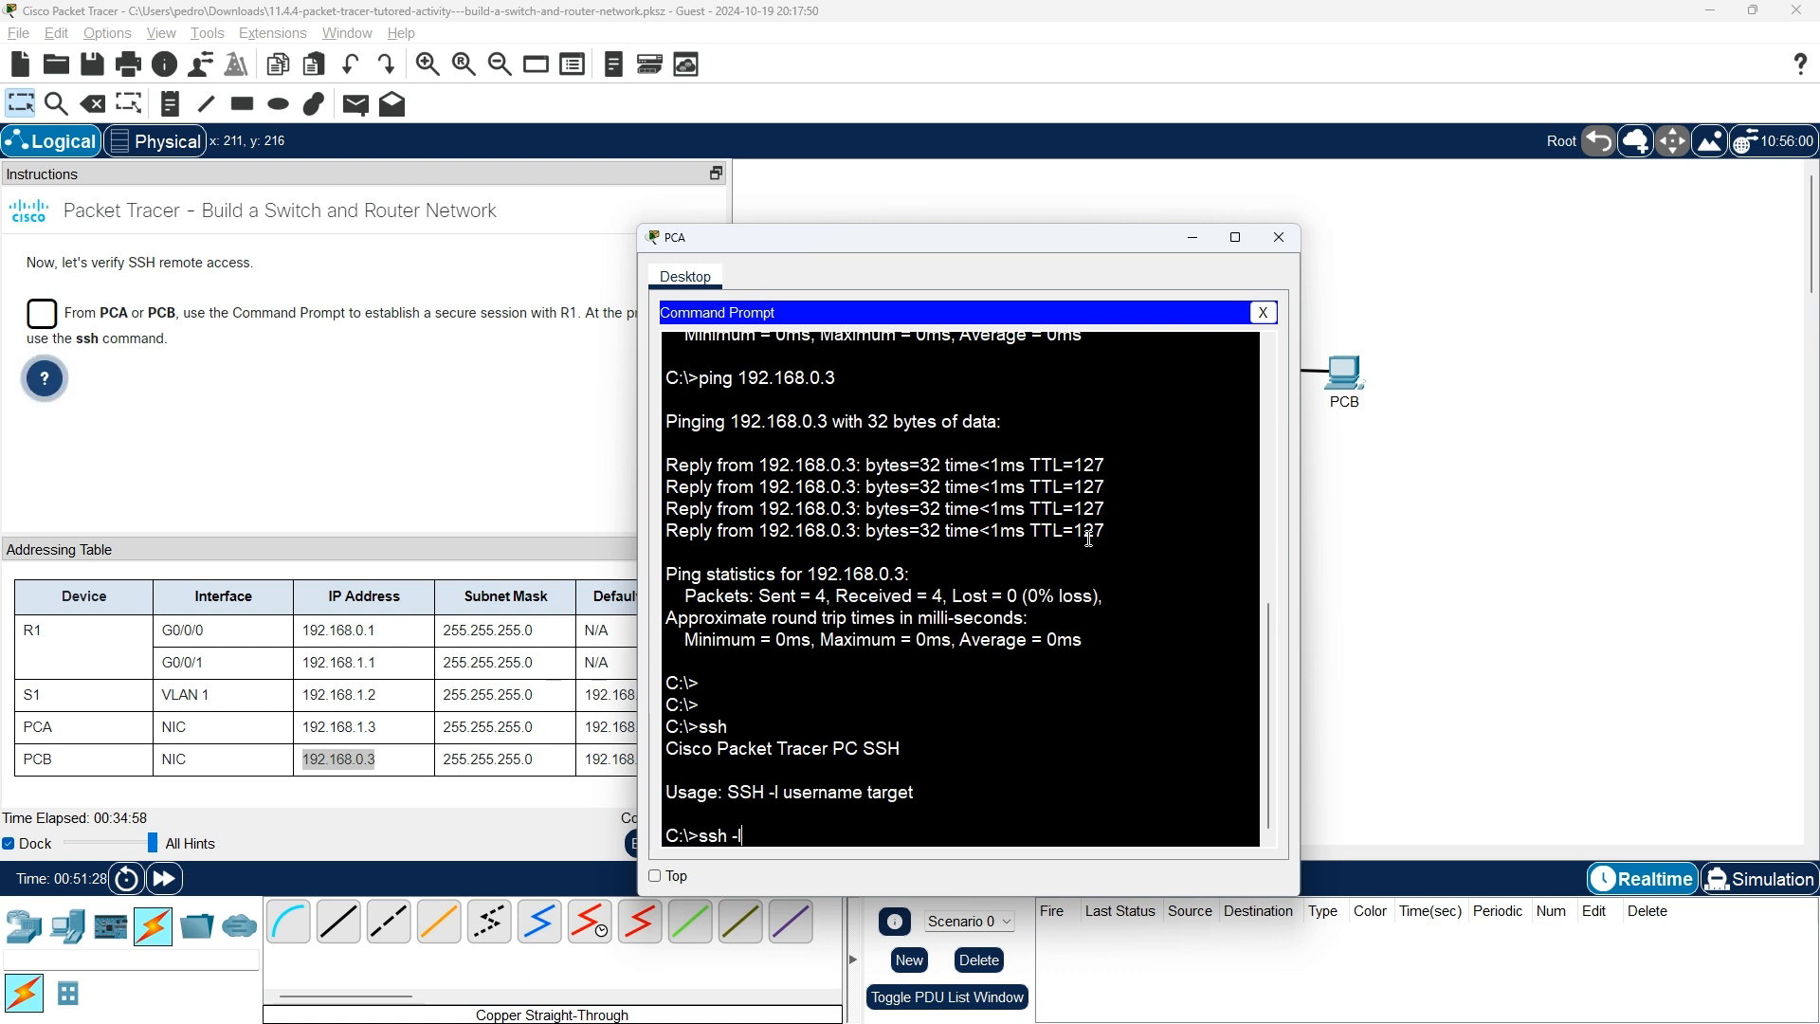
text( SSHuser)
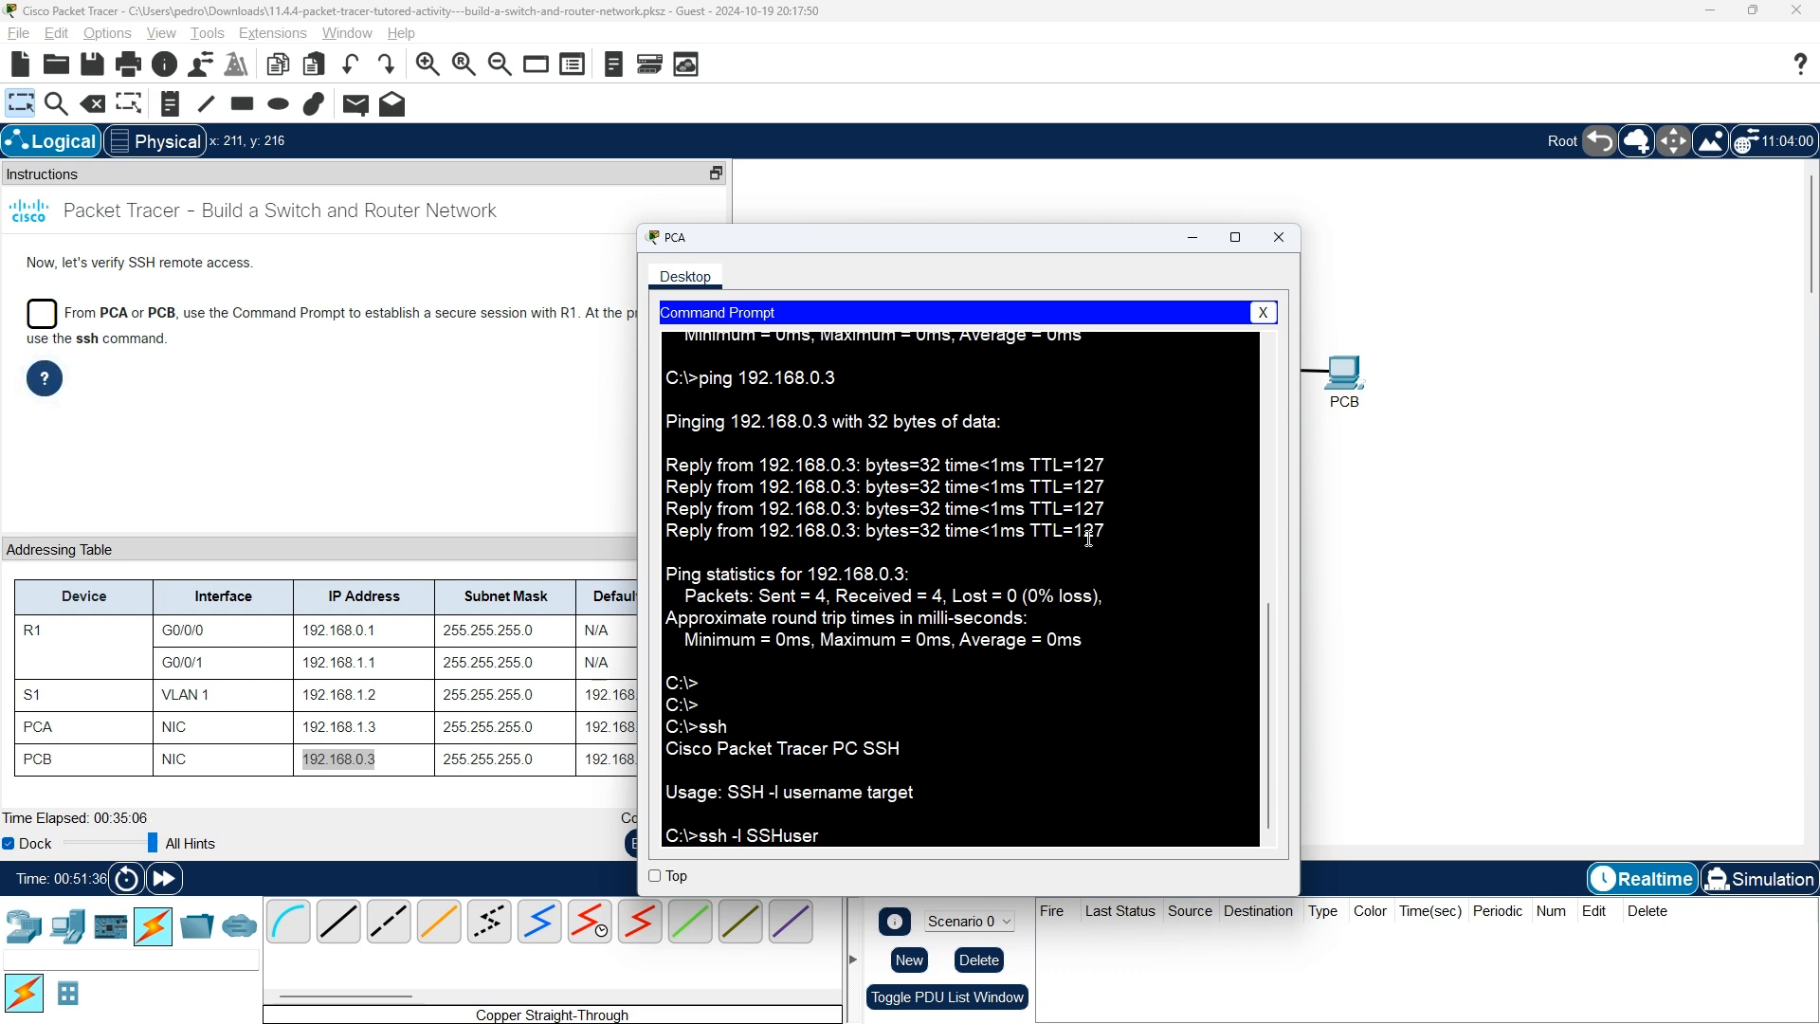
text( 192.168.0.1)
key(Return)
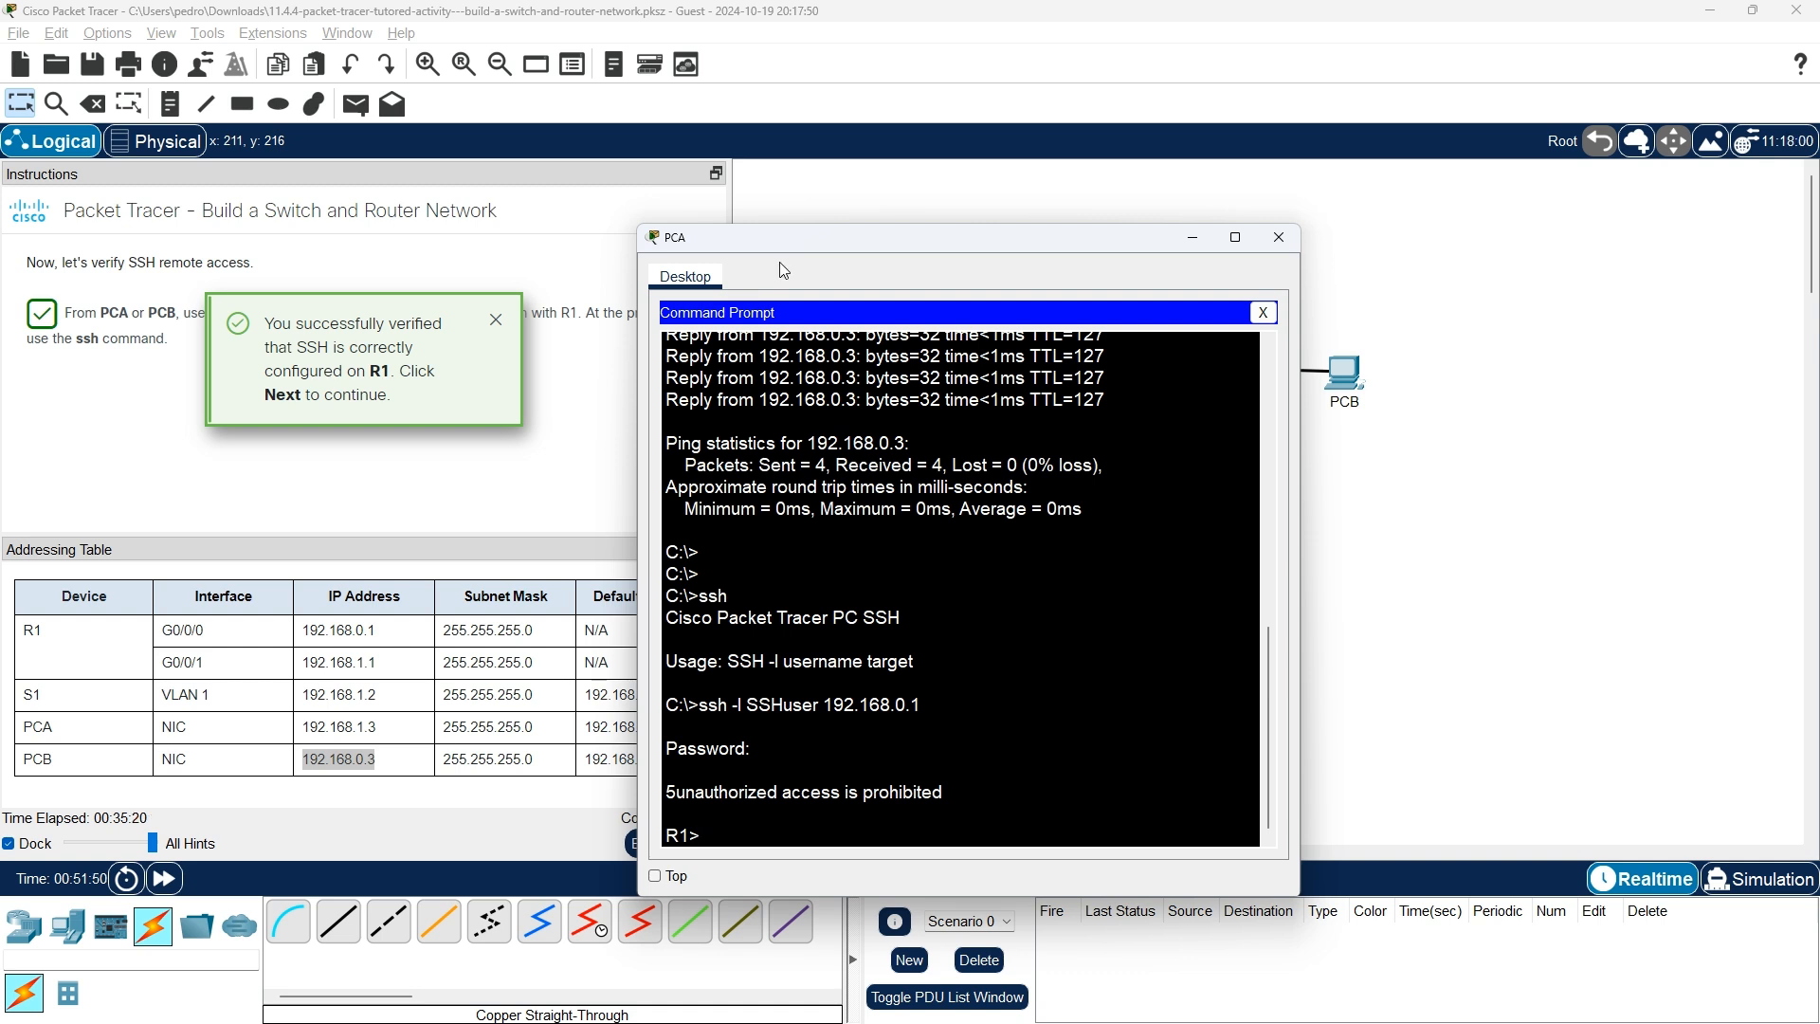
click(591, 547)
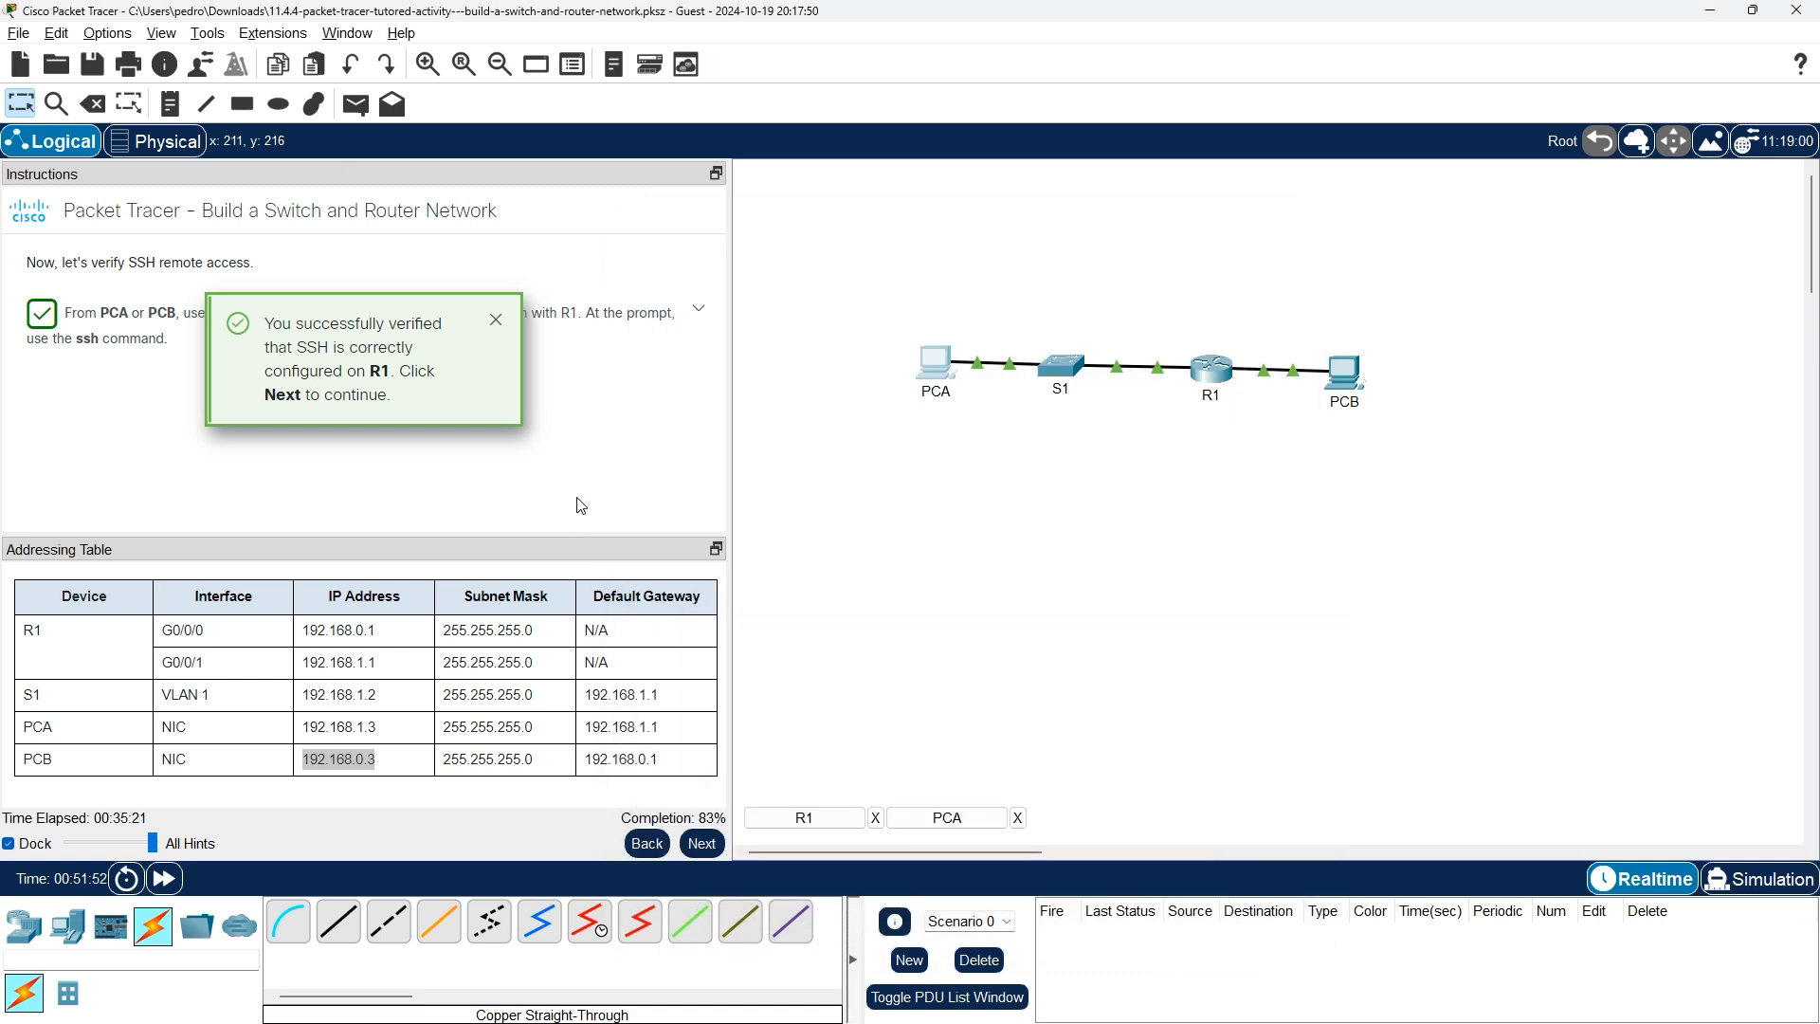
Go to the reflection questions and answer the first one with 'no shutdown'.
click(709, 851)
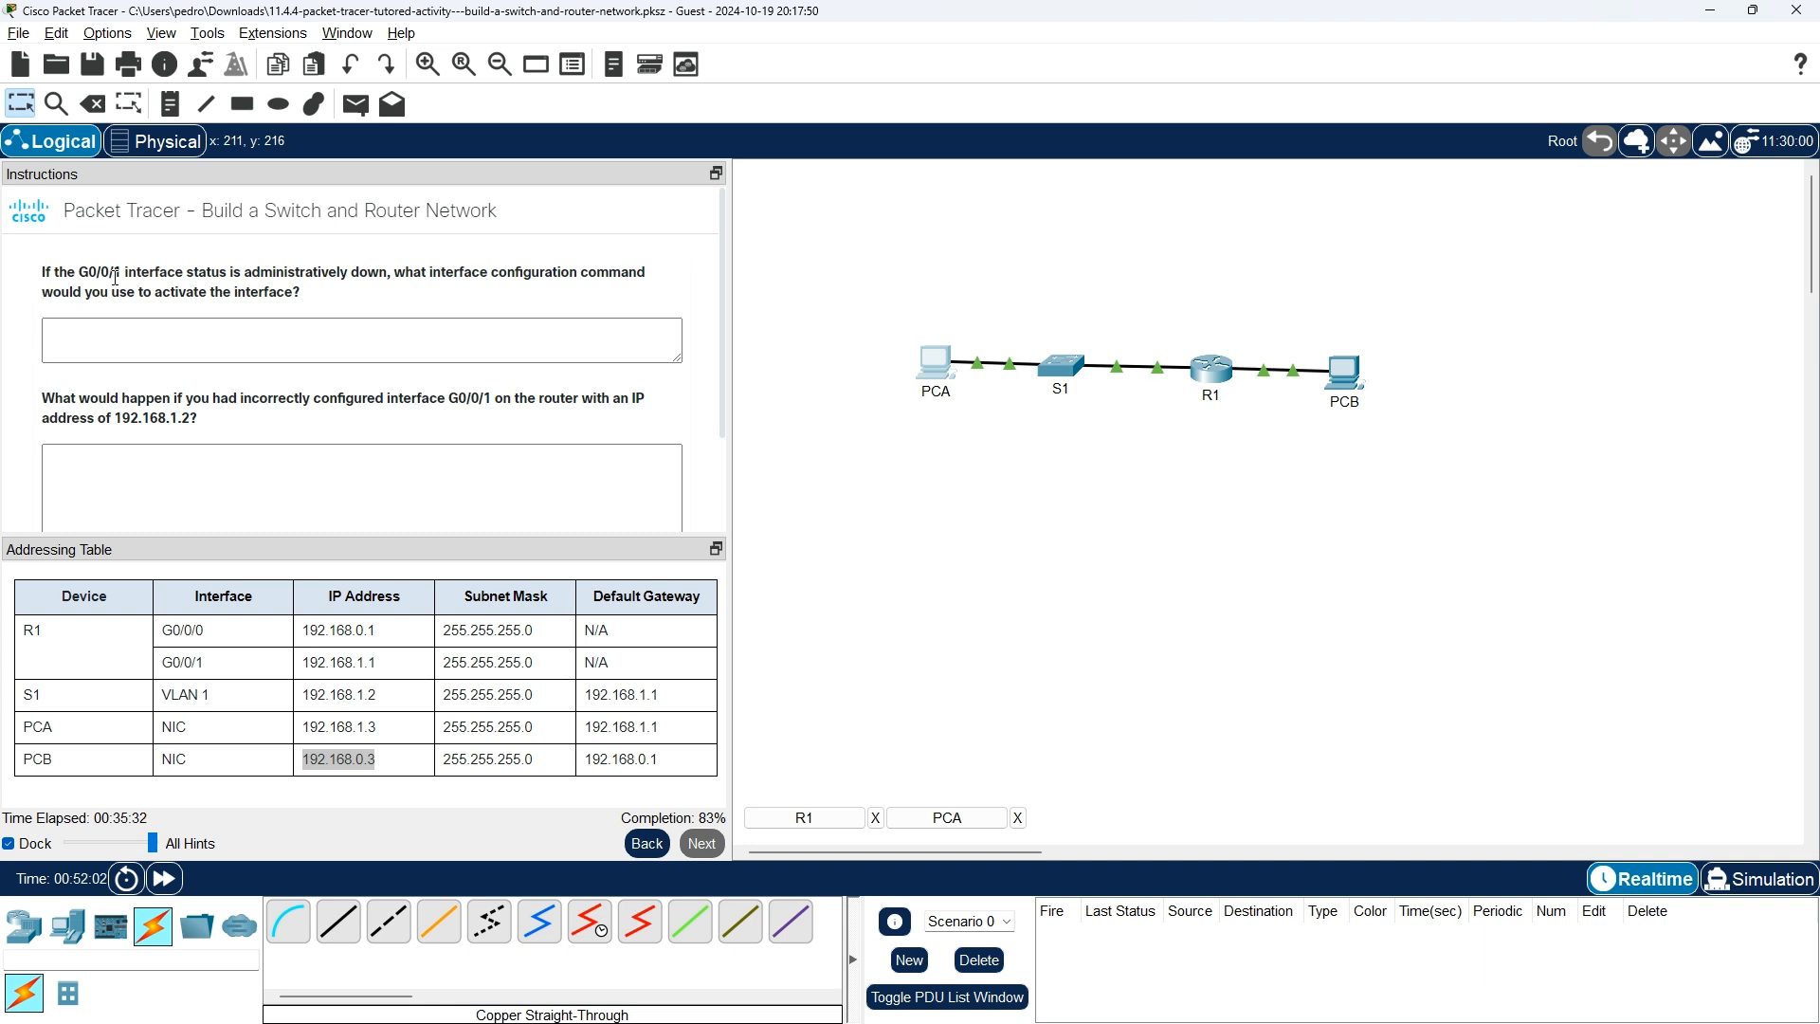
click(116, 332)
text(no shu)
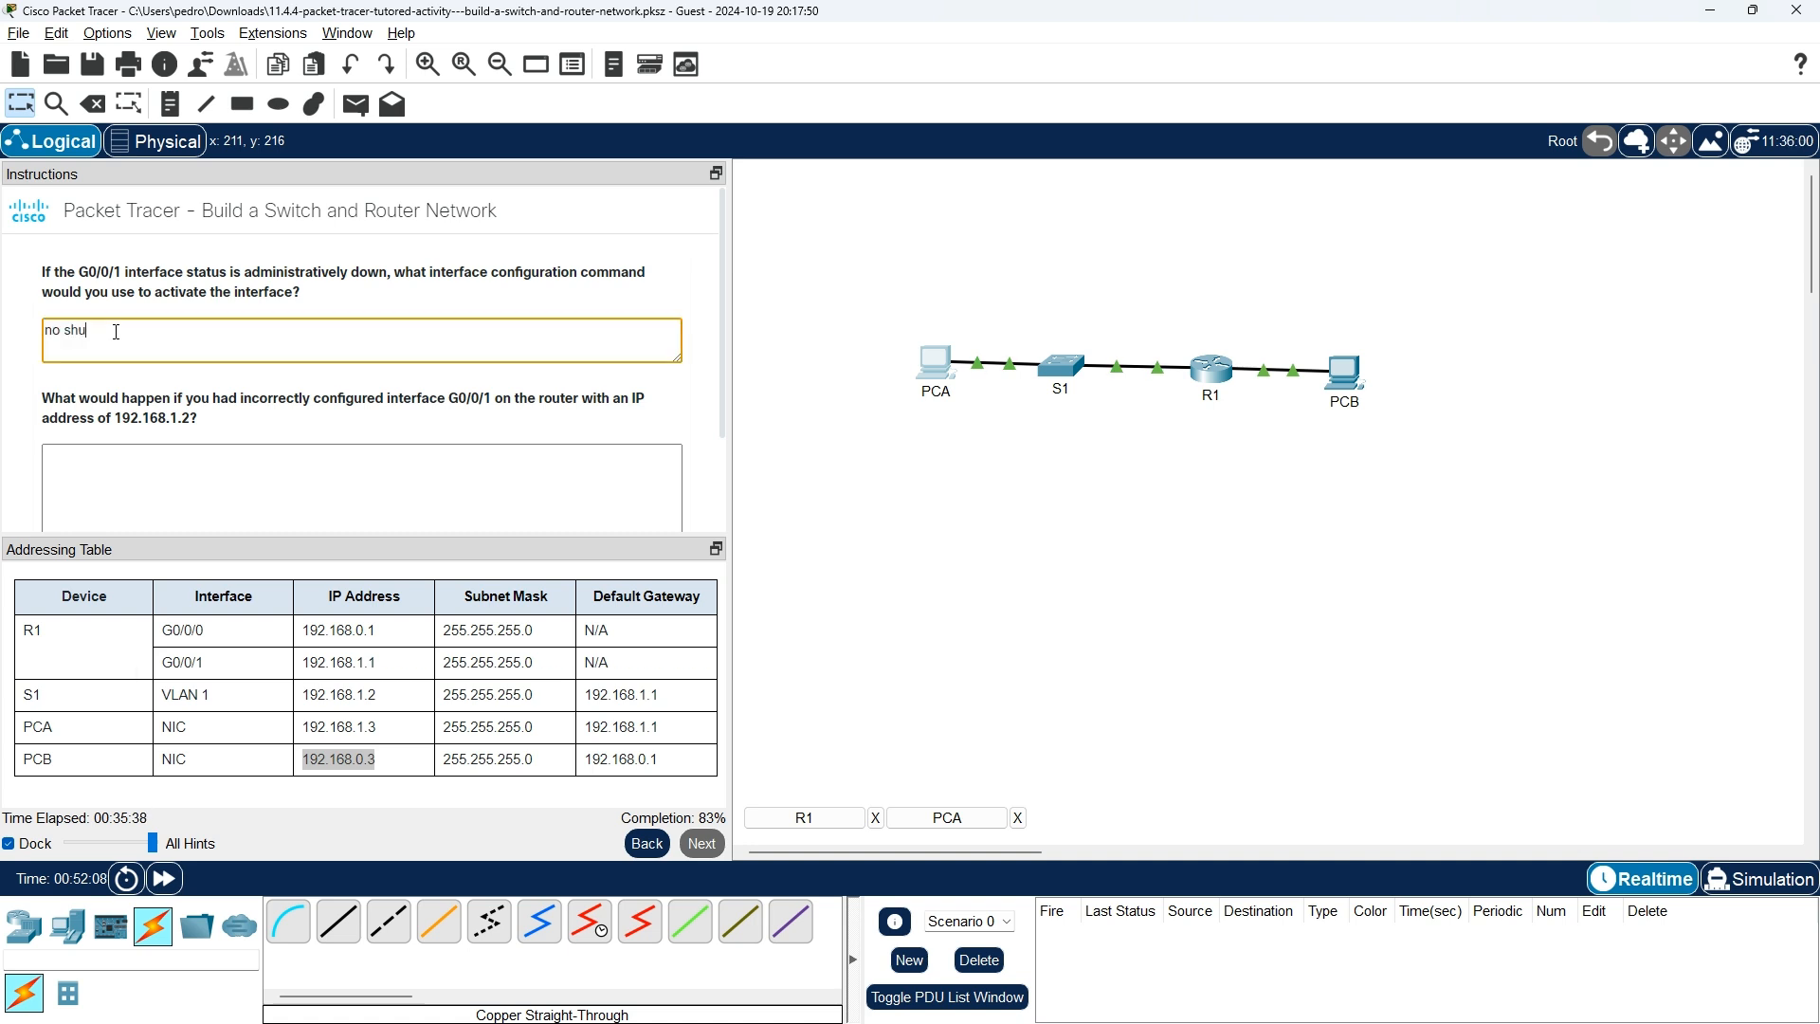
text(tdown)
scroll(234, 372, down, 1)
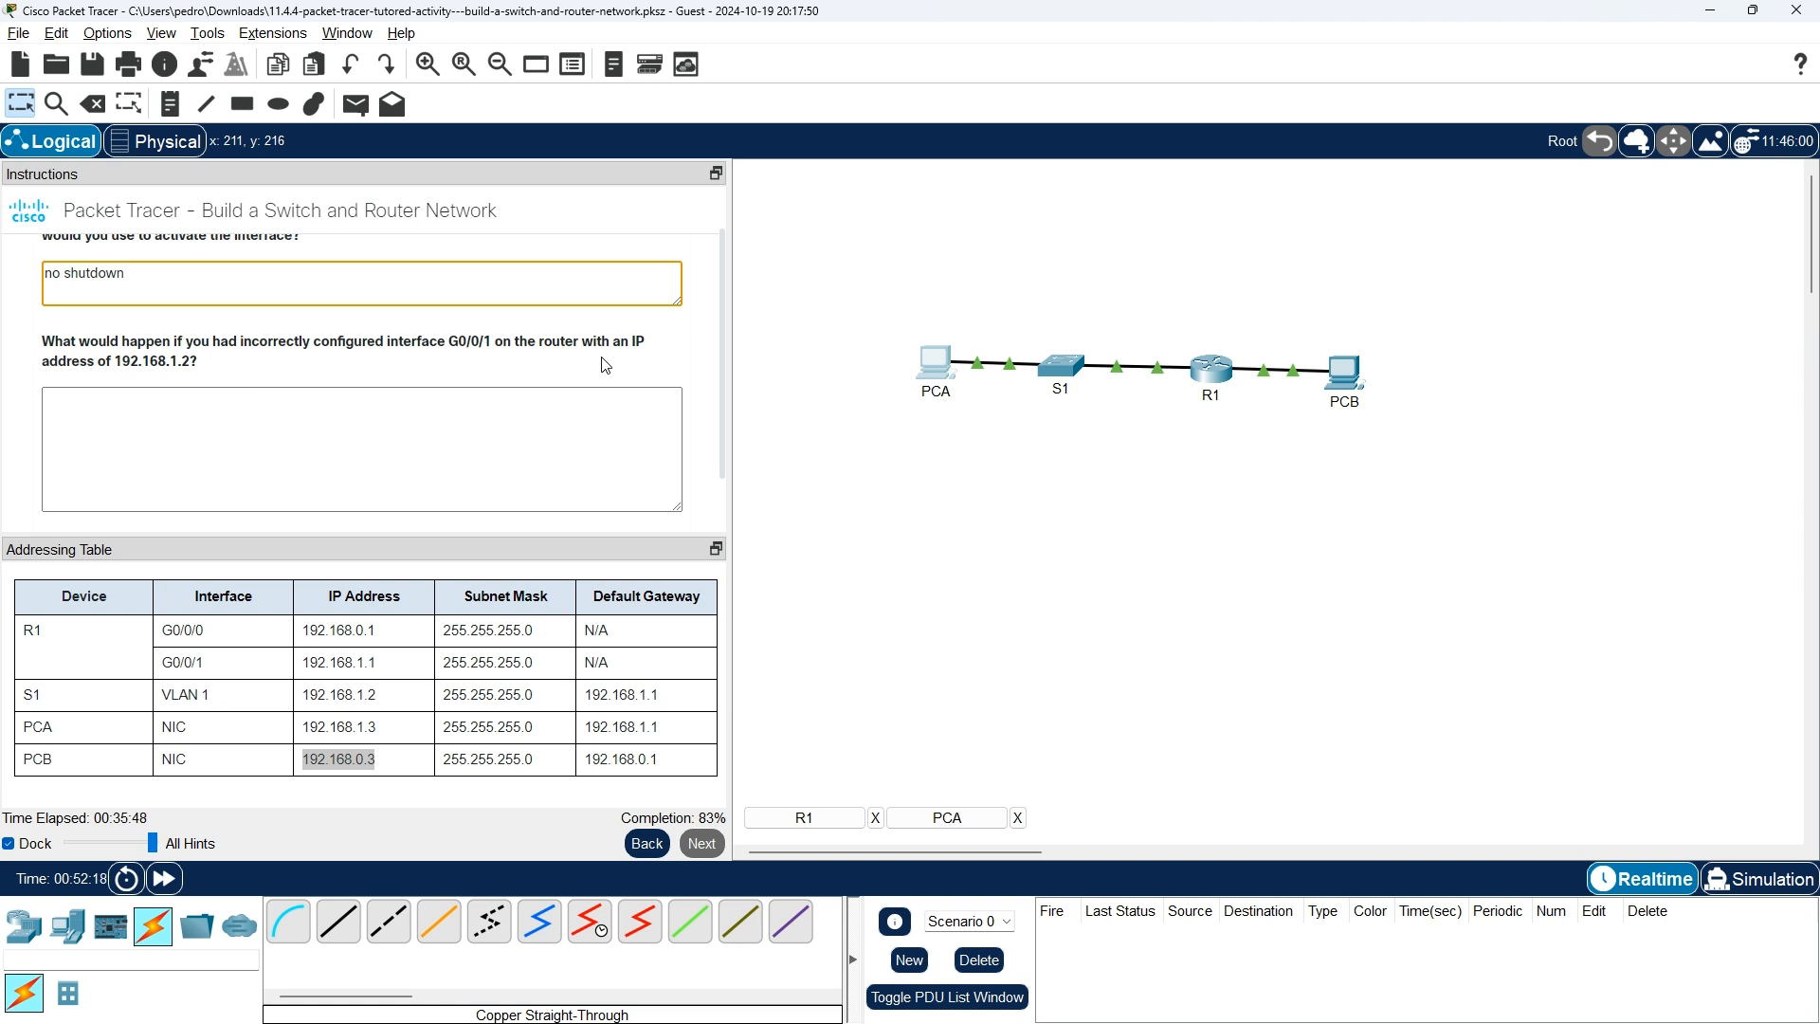
Answer the second question with 'is bad the address' and submit the answers.
click(277, 425)
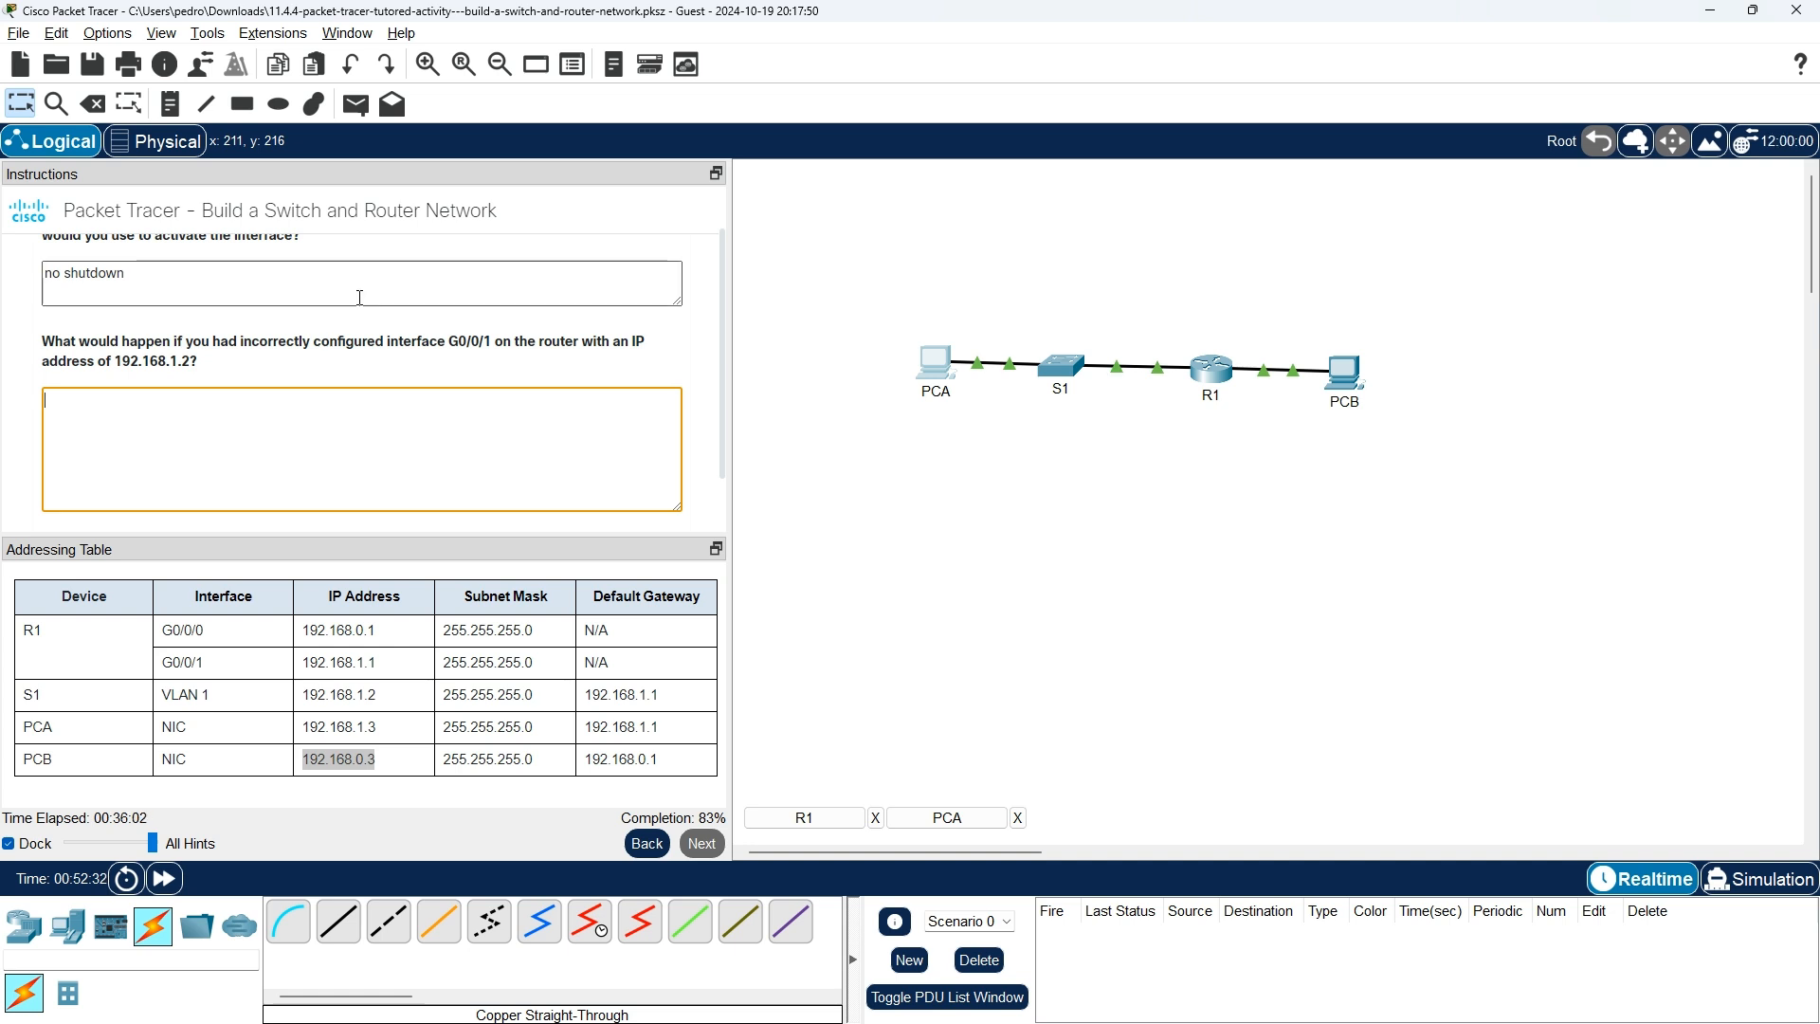
scroll(277, 425, down, 1)
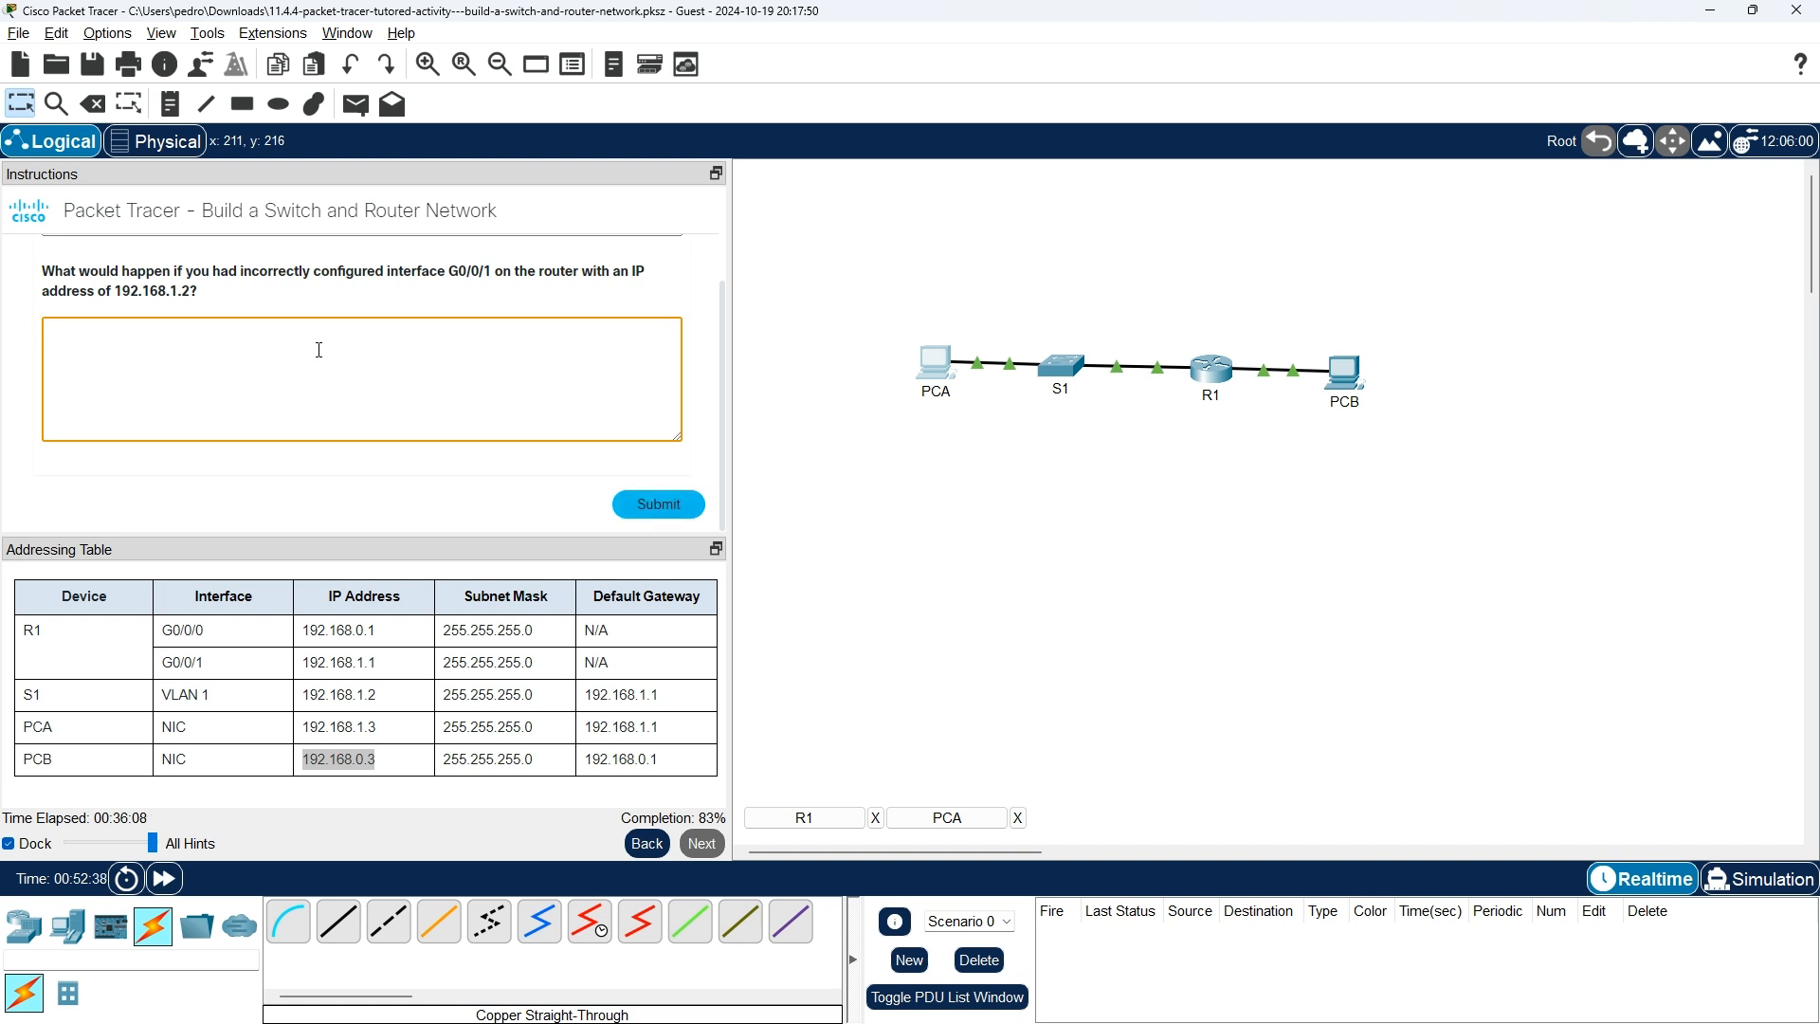
text(is bad the addtreress)
click(641, 504)
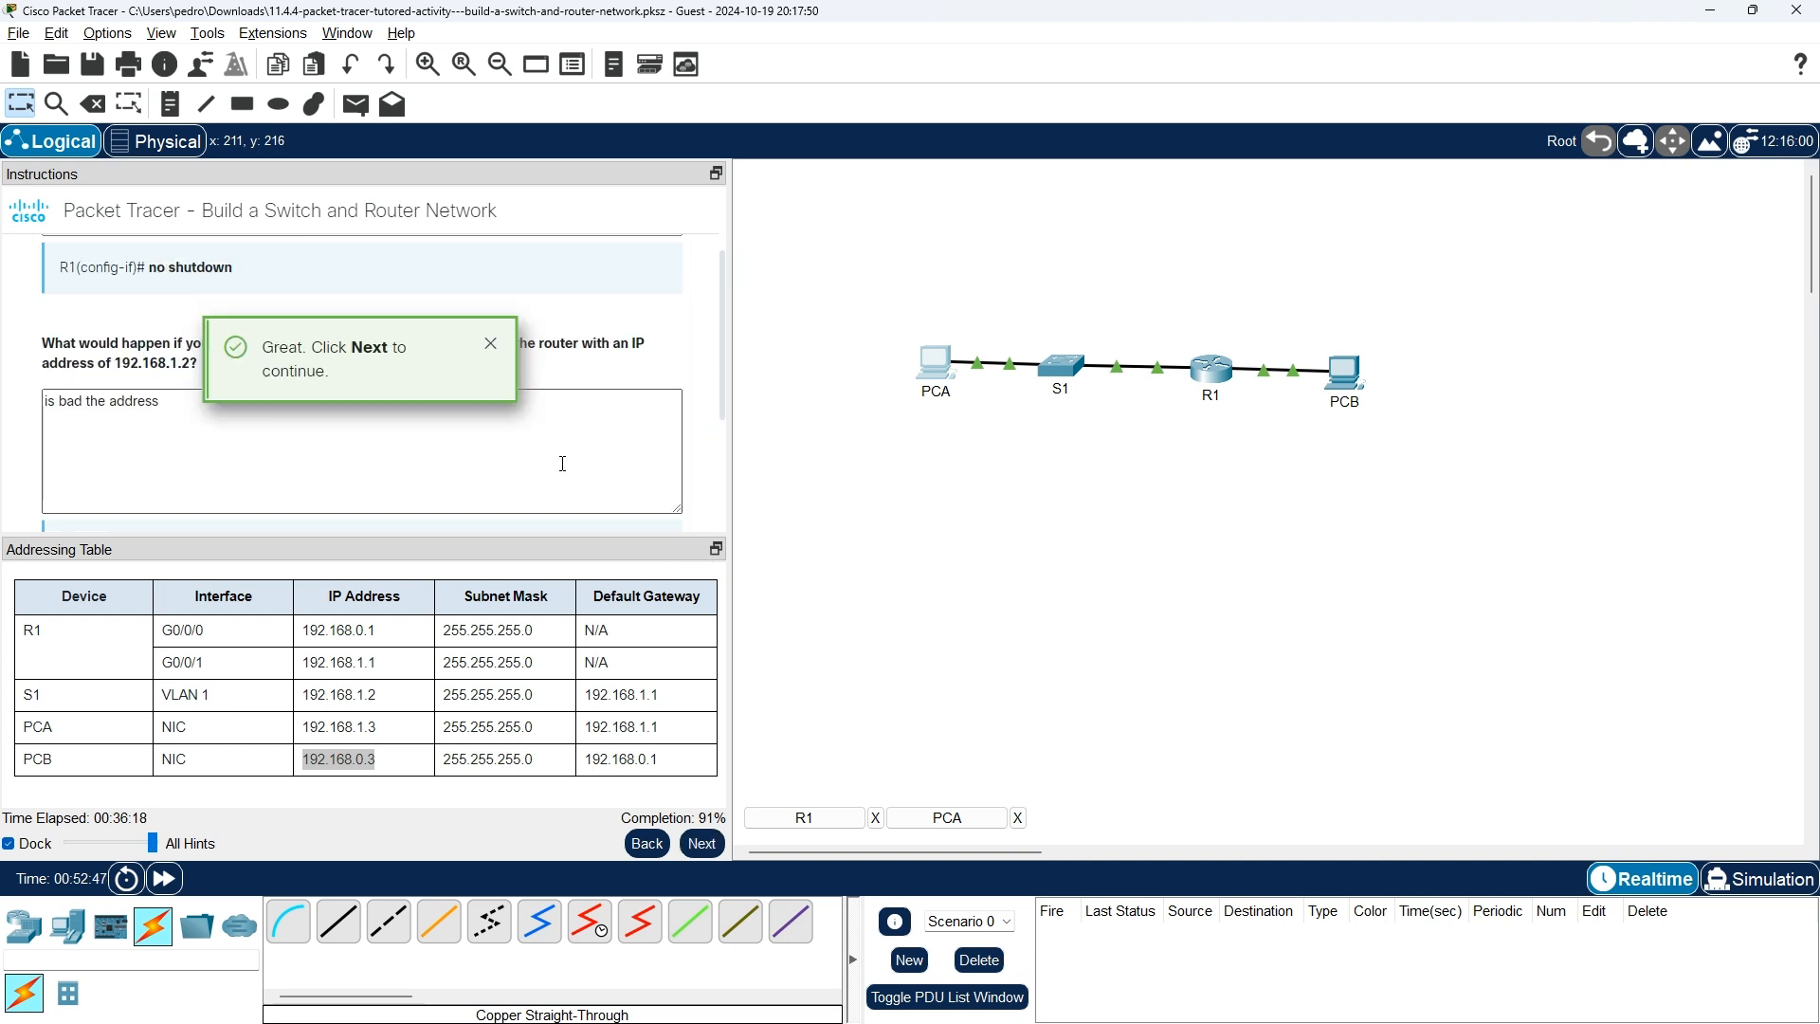
Dismiss the 'Great' popup, read the answer feedback, and continue to the Congratulations summary page.
click(490, 345)
scroll(224, 393, down, 4)
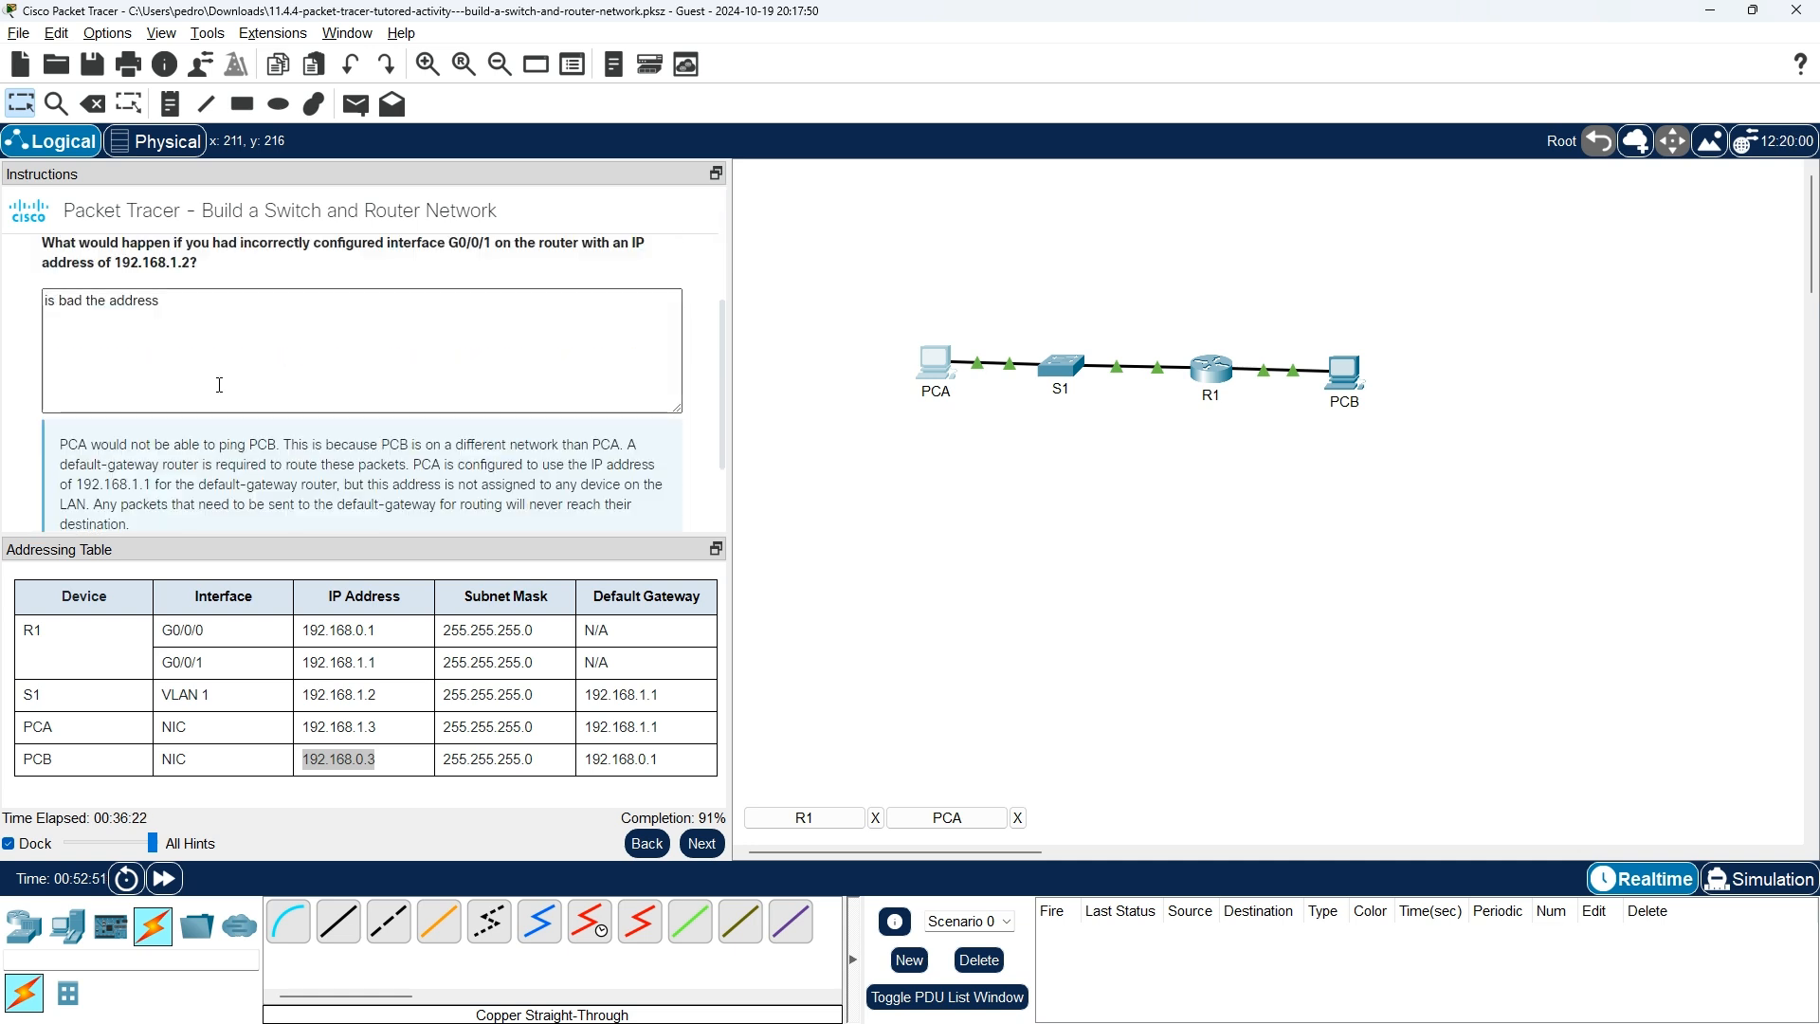
scroll(220, 386, down, 1)
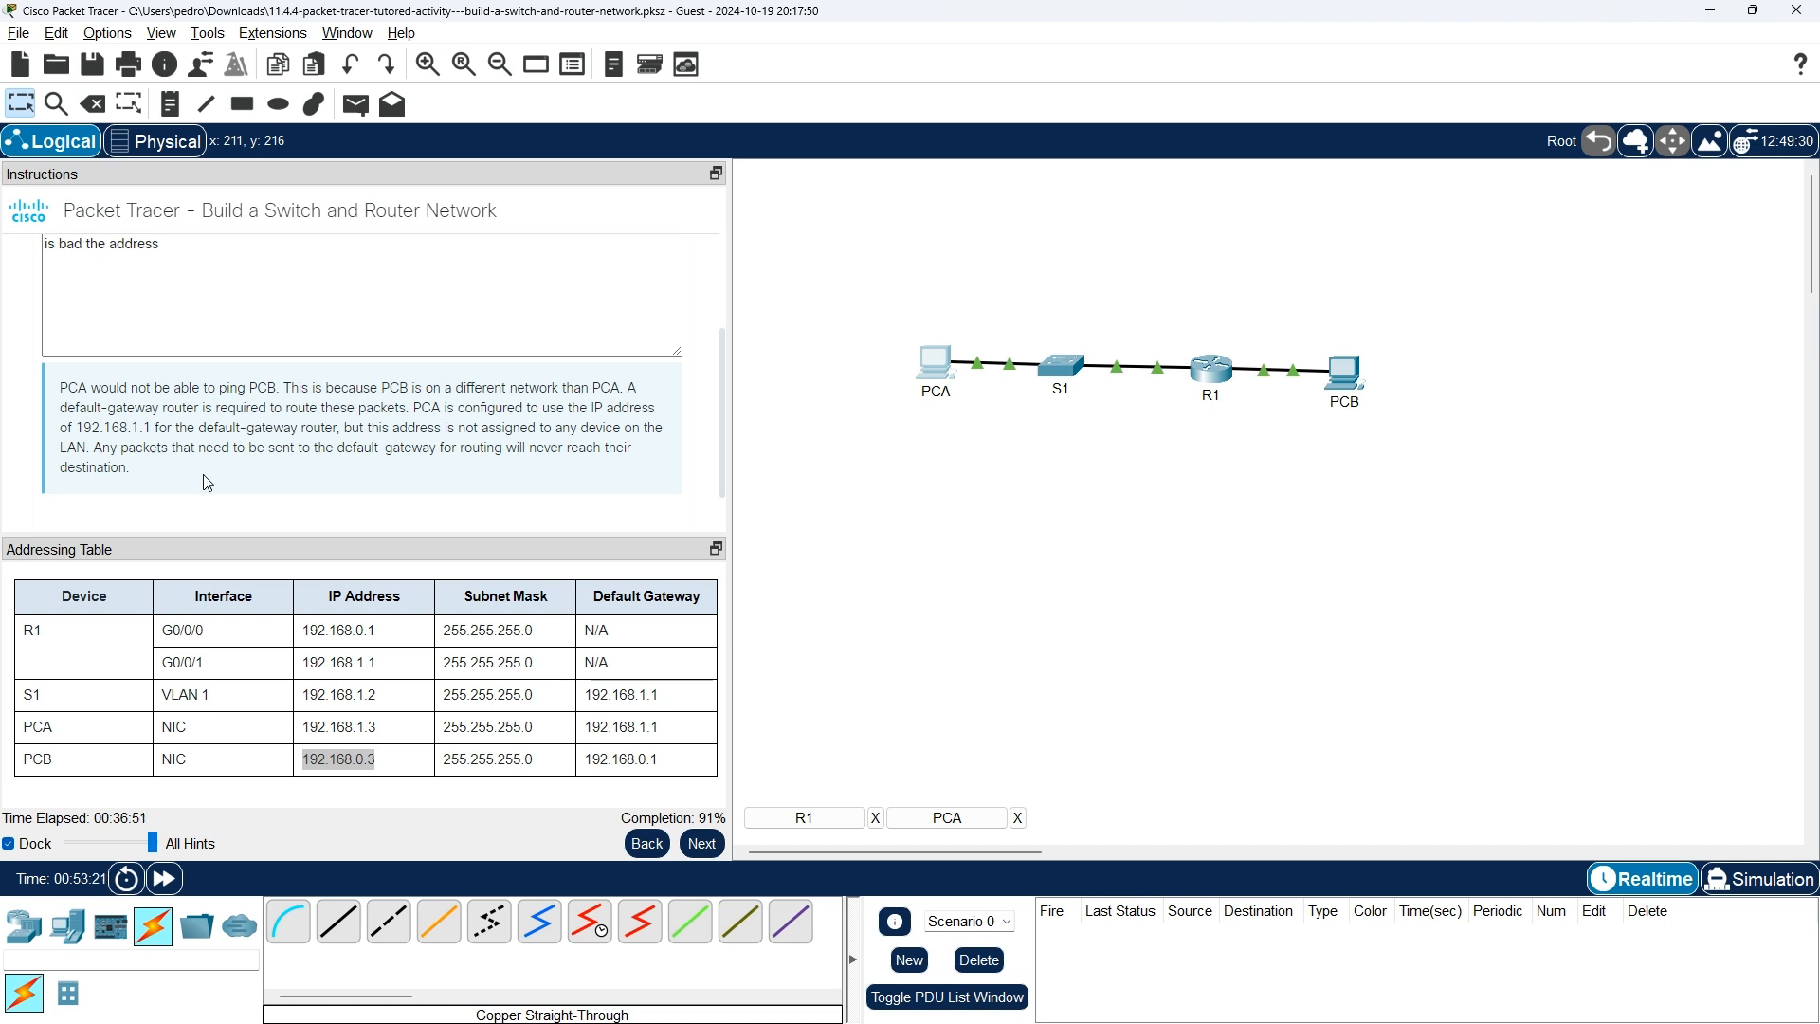
scroll(368, 479, down, 1)
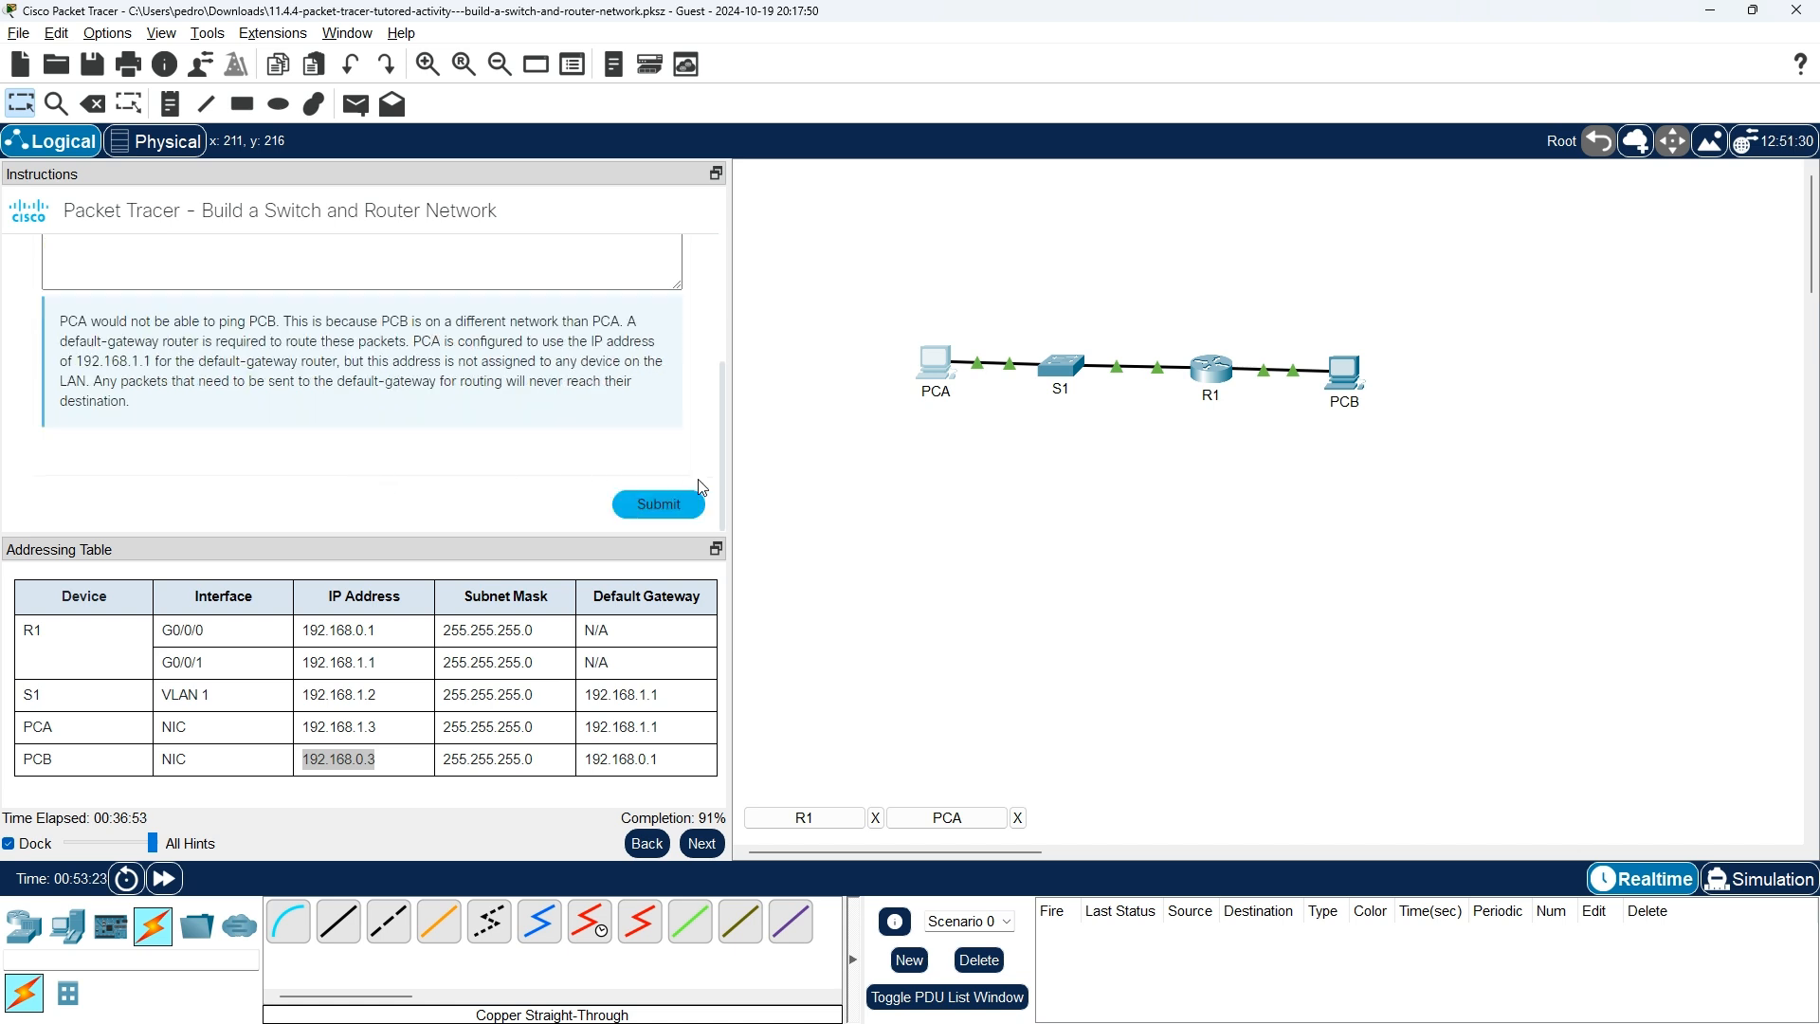
click(709, 843)
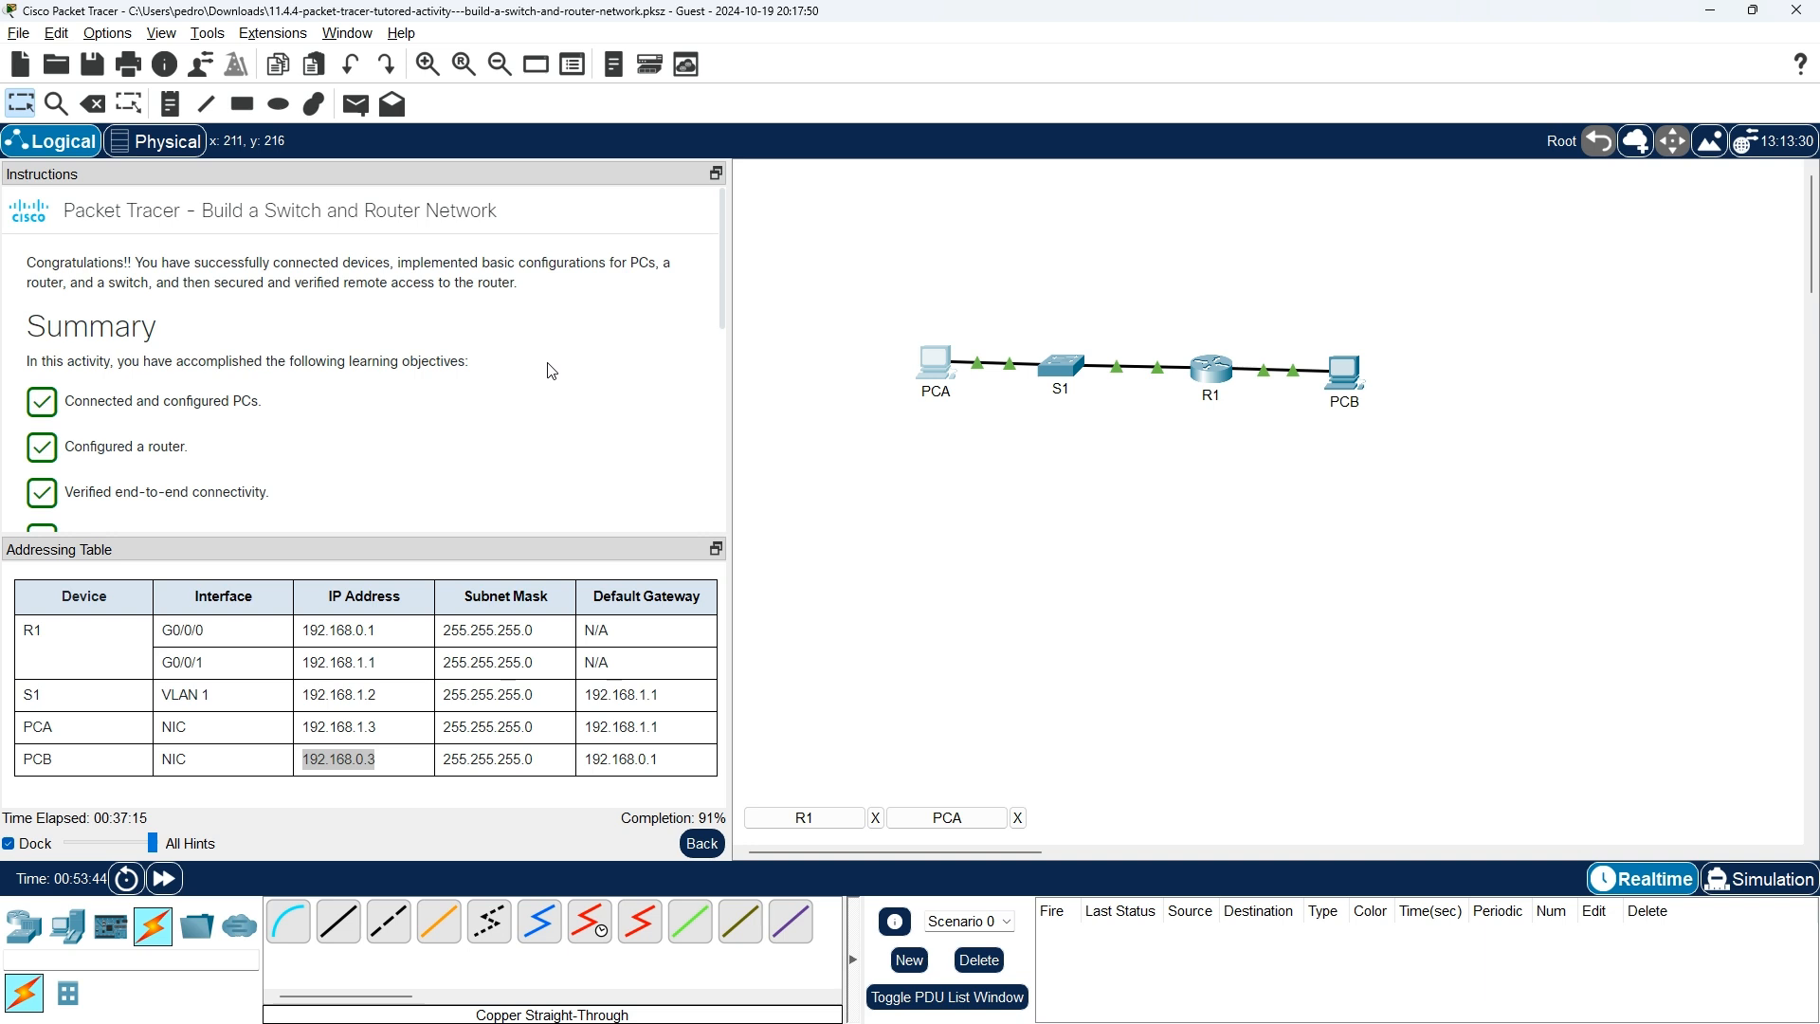
scroll(552, 370, down, 4)
scroll(553, 370, up, 1)
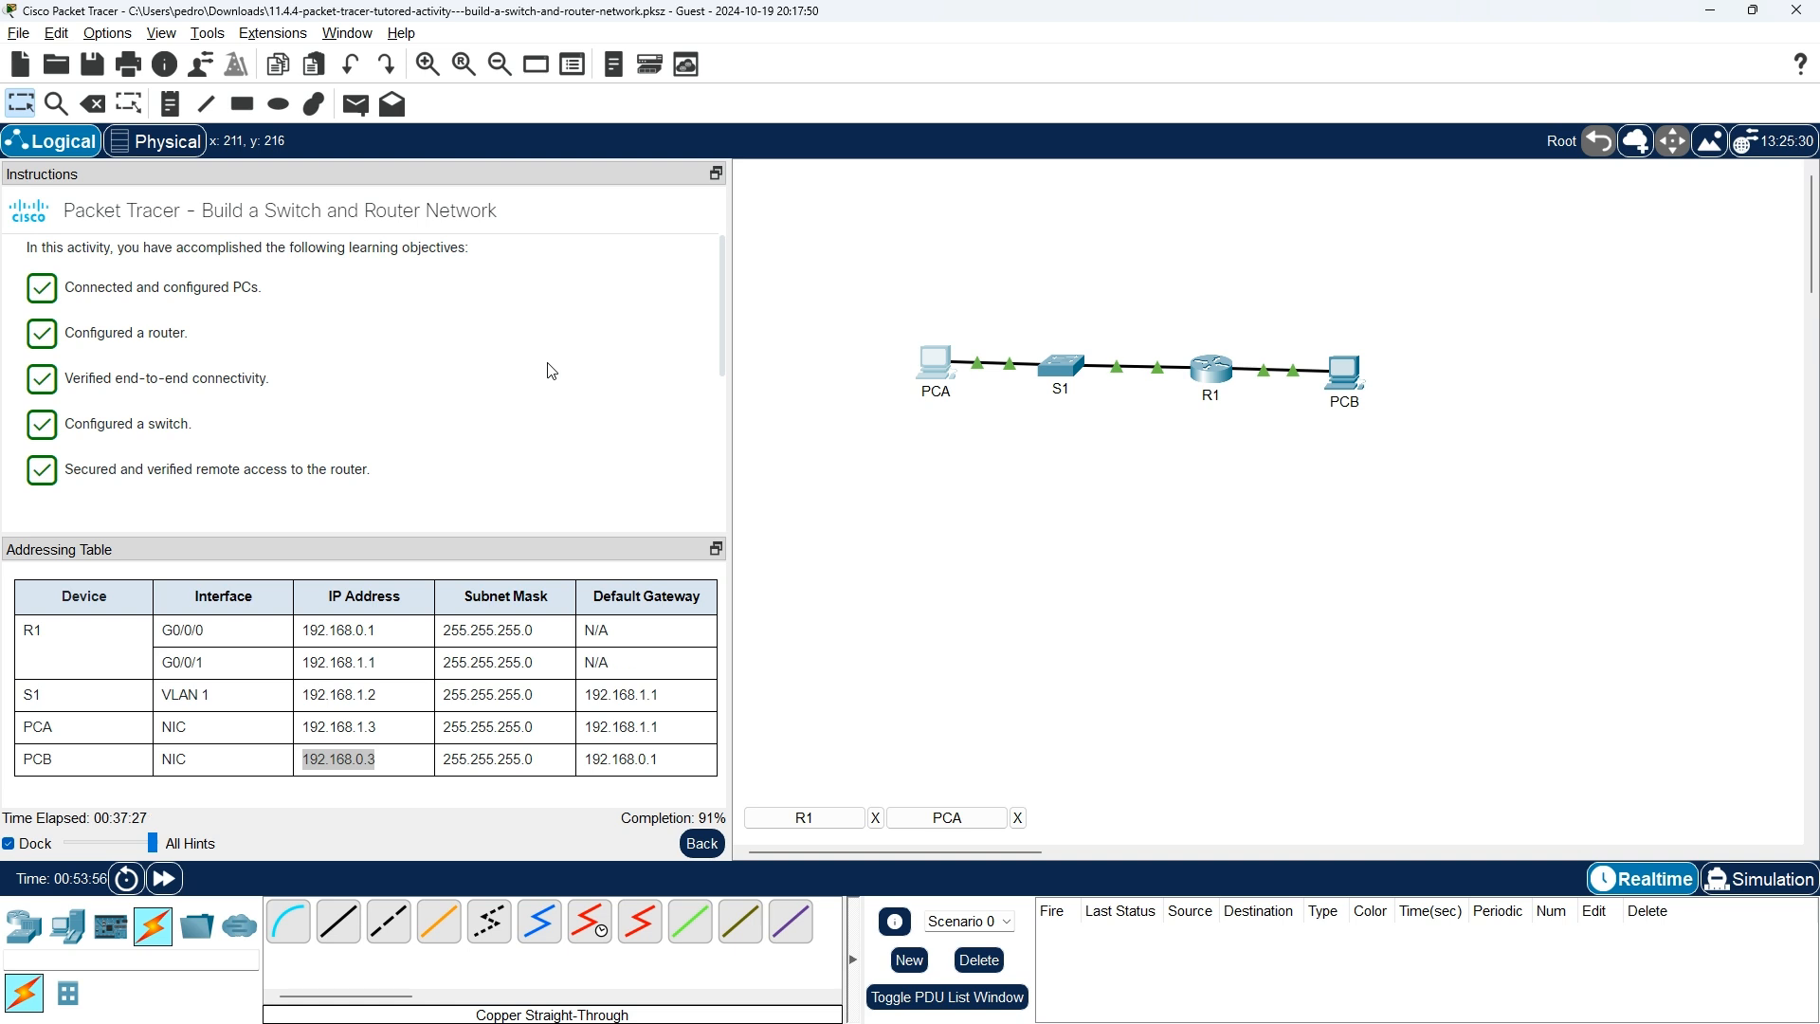
scroll(552, 370, down, 3)
scroll(552, 370, down, 1)
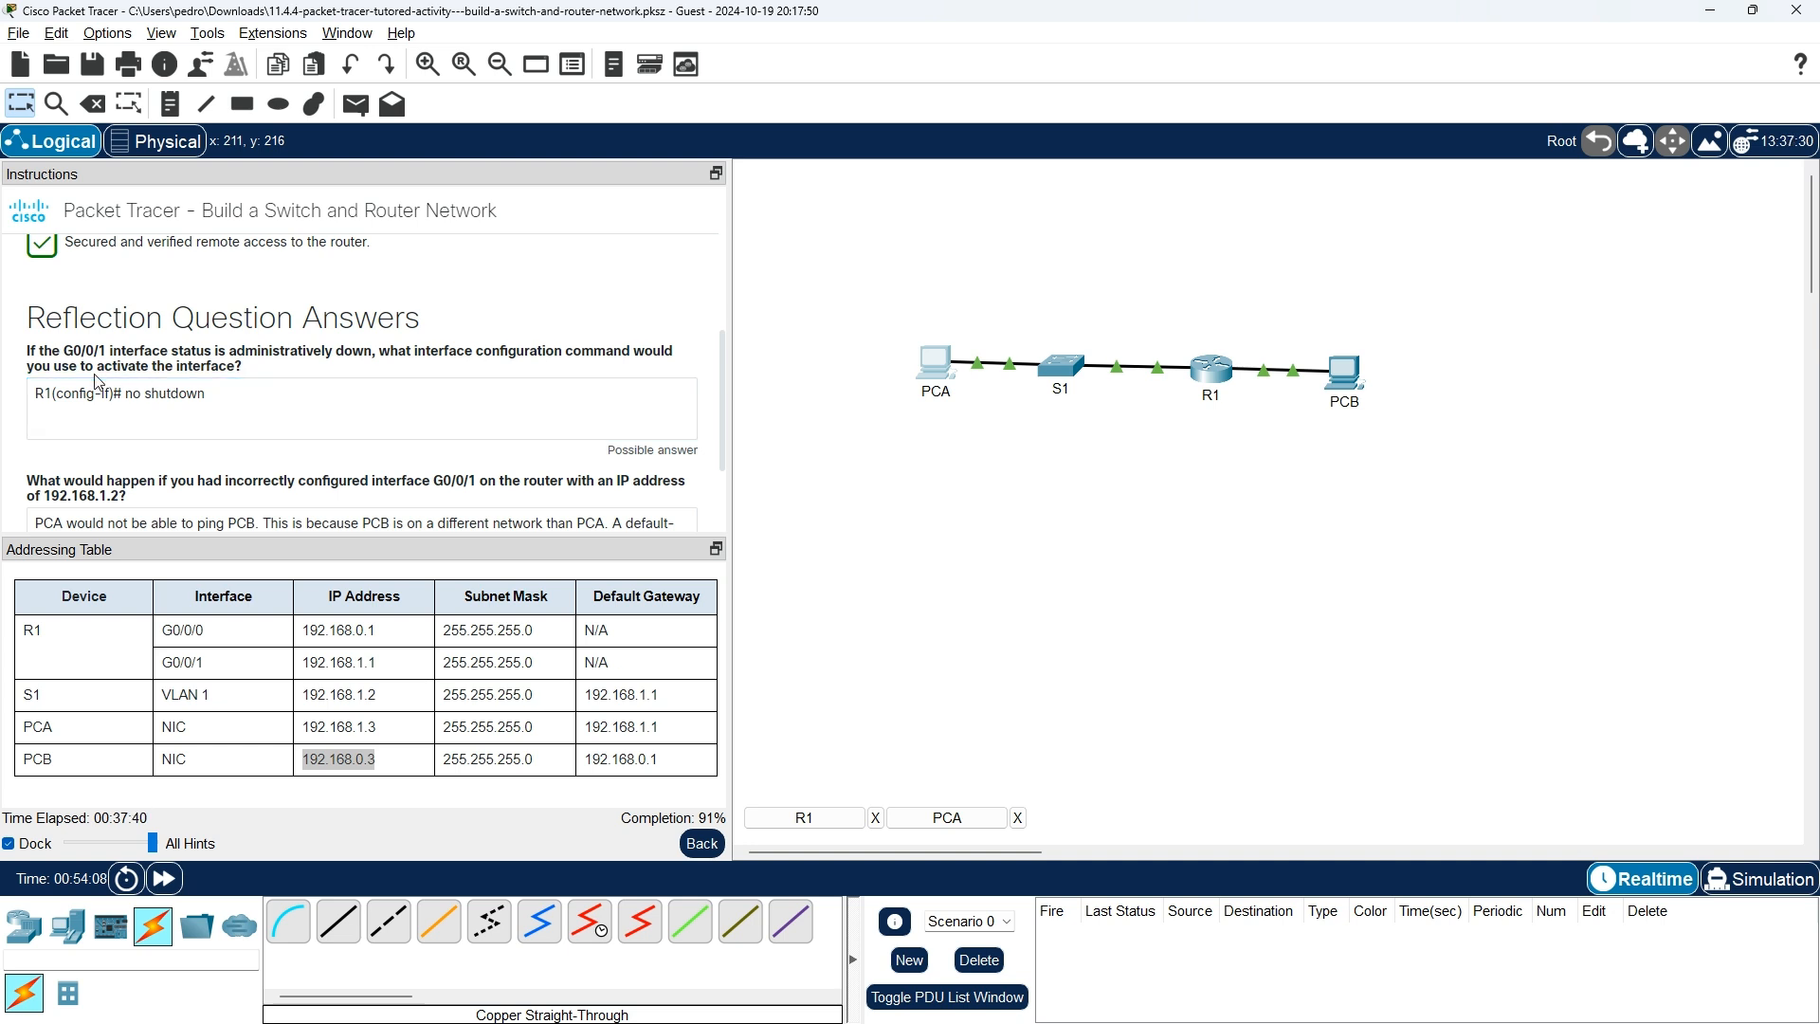
scroll(284, 379, down, 1)
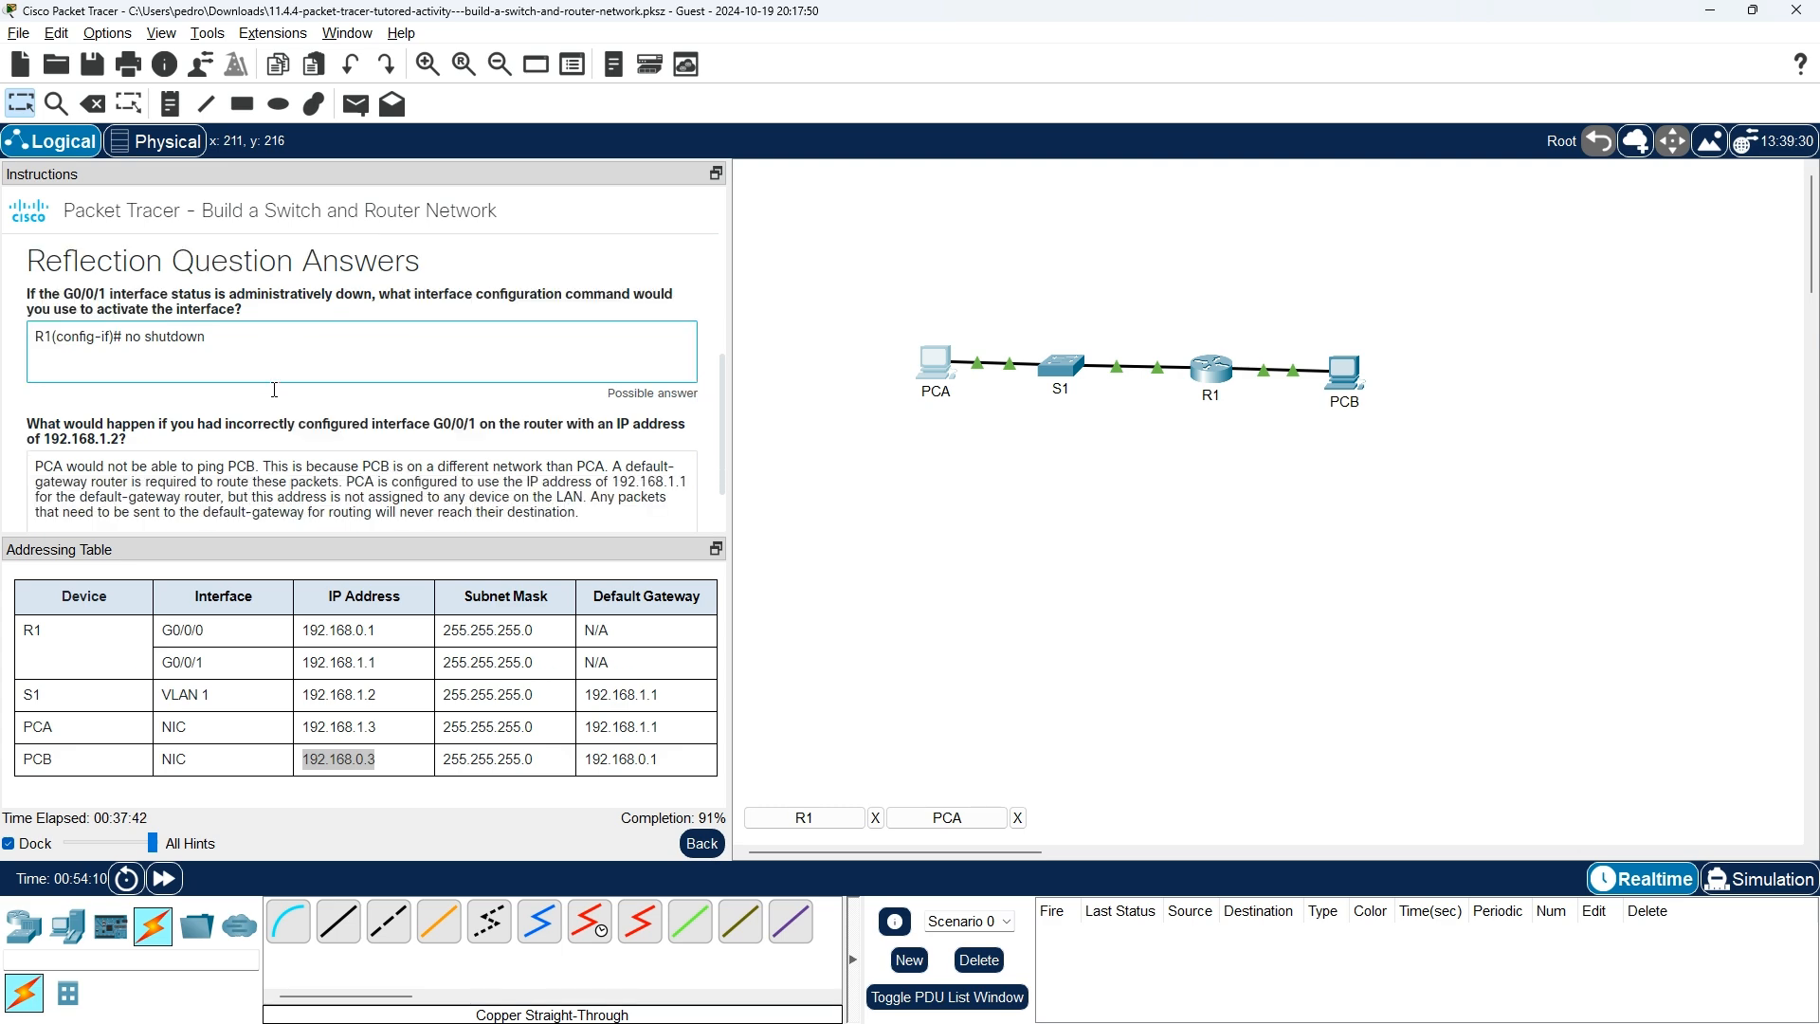
key(n)
scroll(314, 360, down, 1)
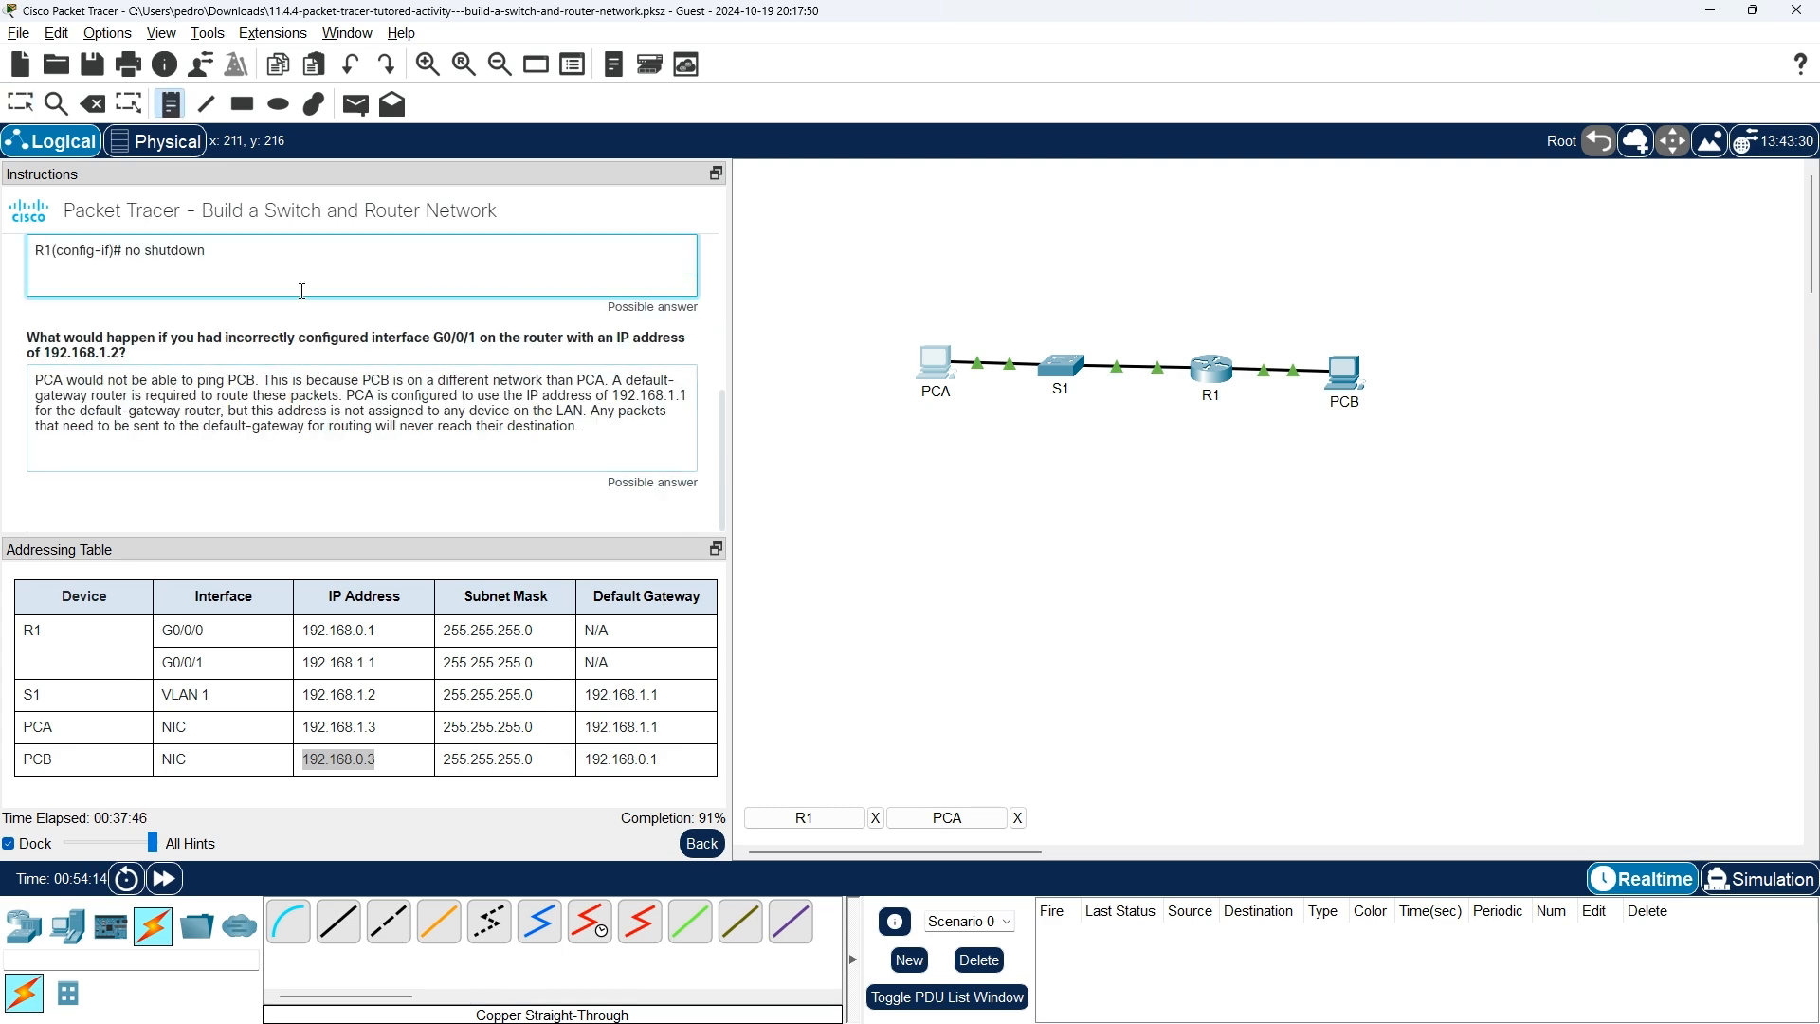
scroll(291, 309, up, 1)
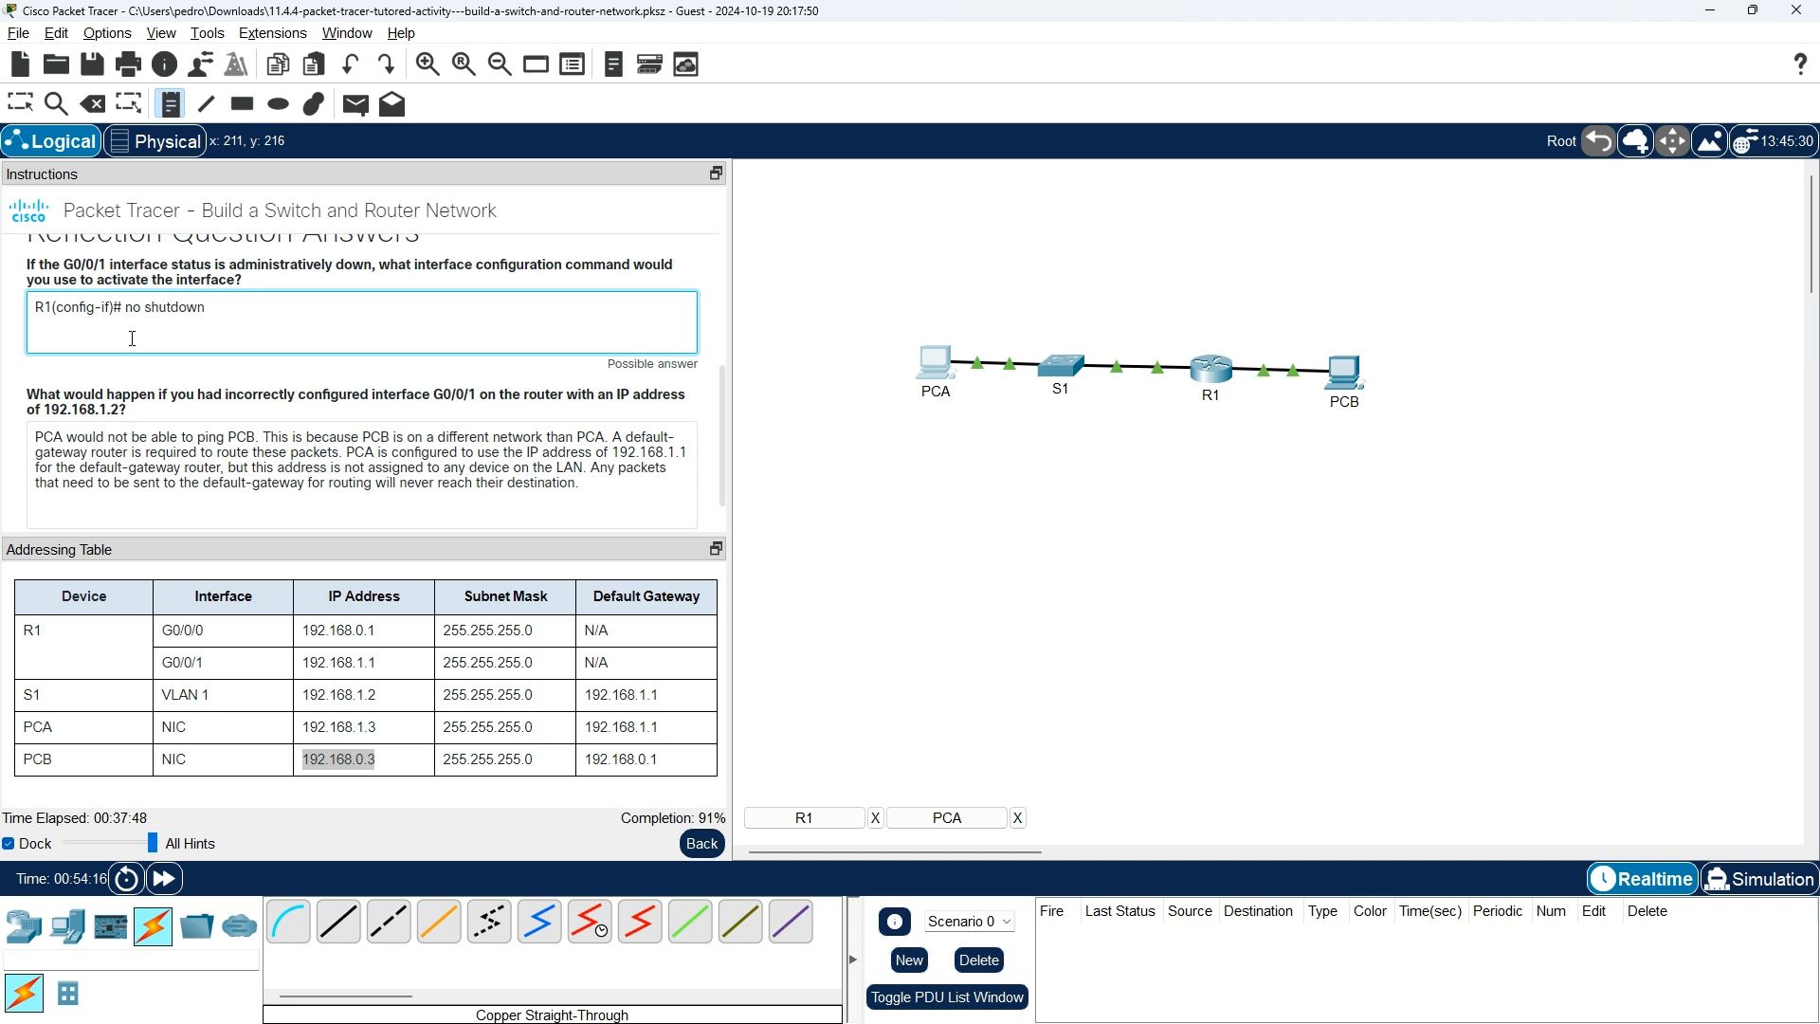
scroll(129, 343, down, 1)
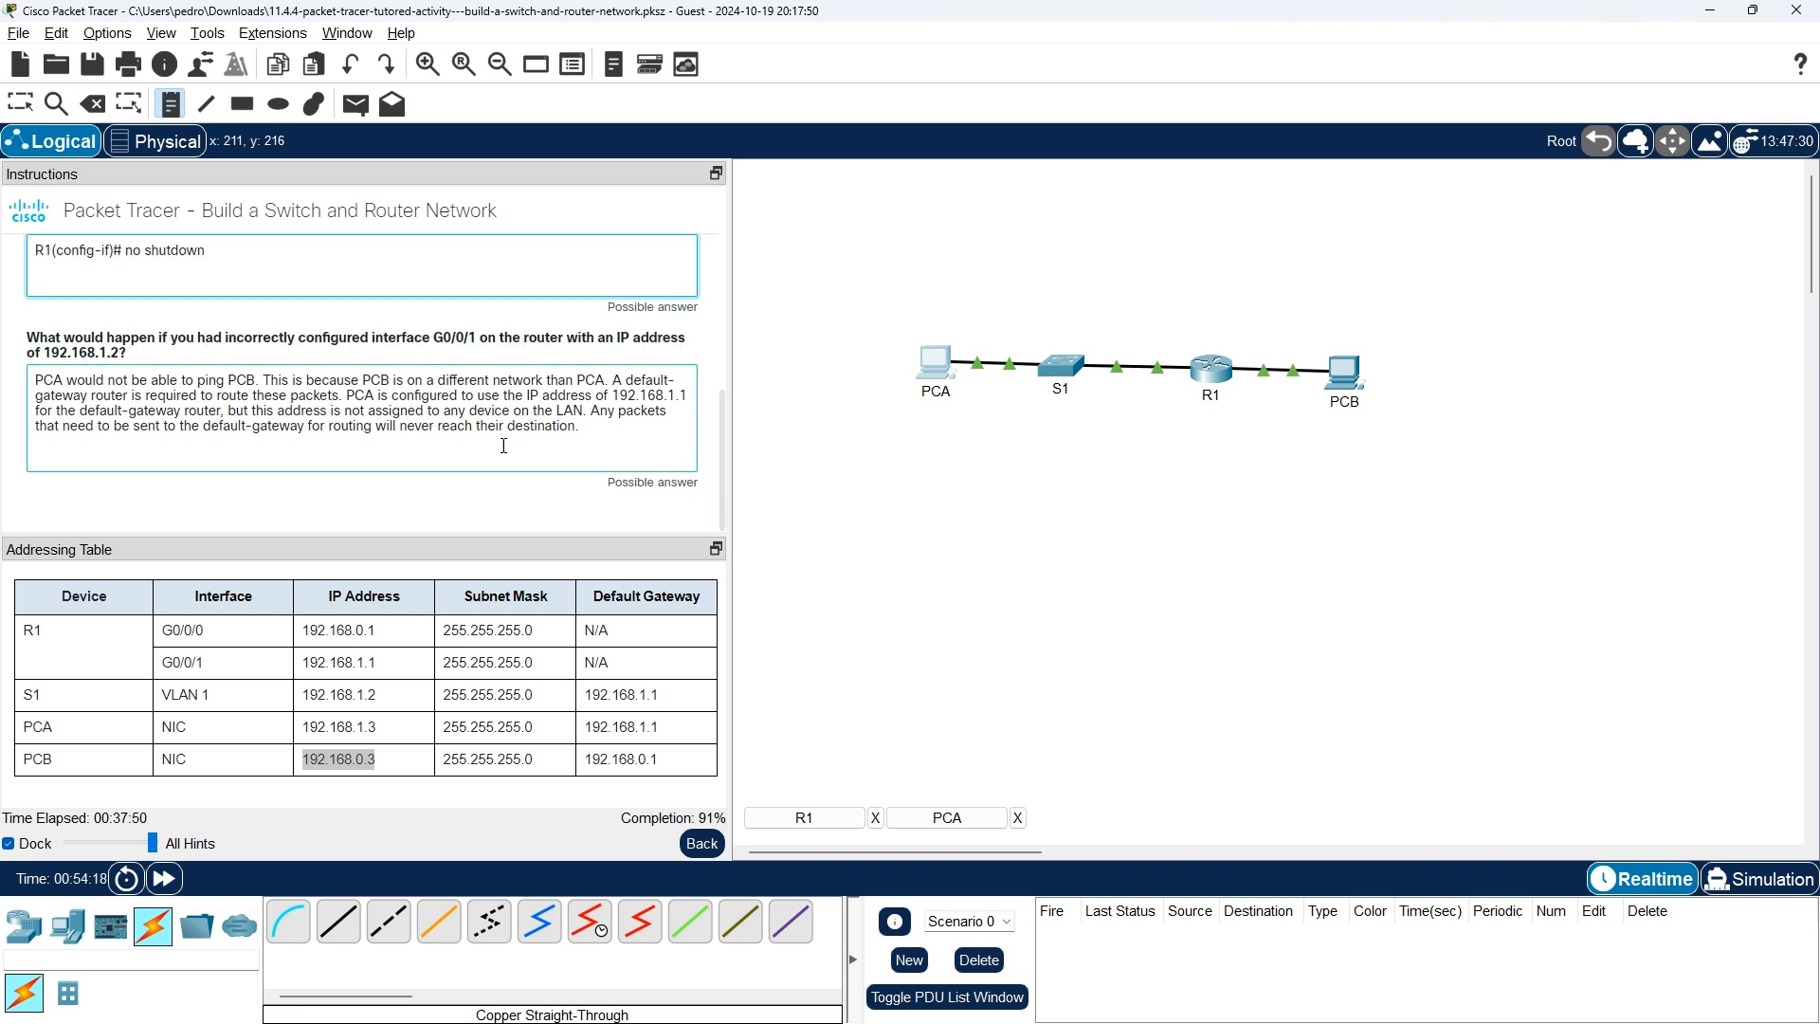
click(701, 843)
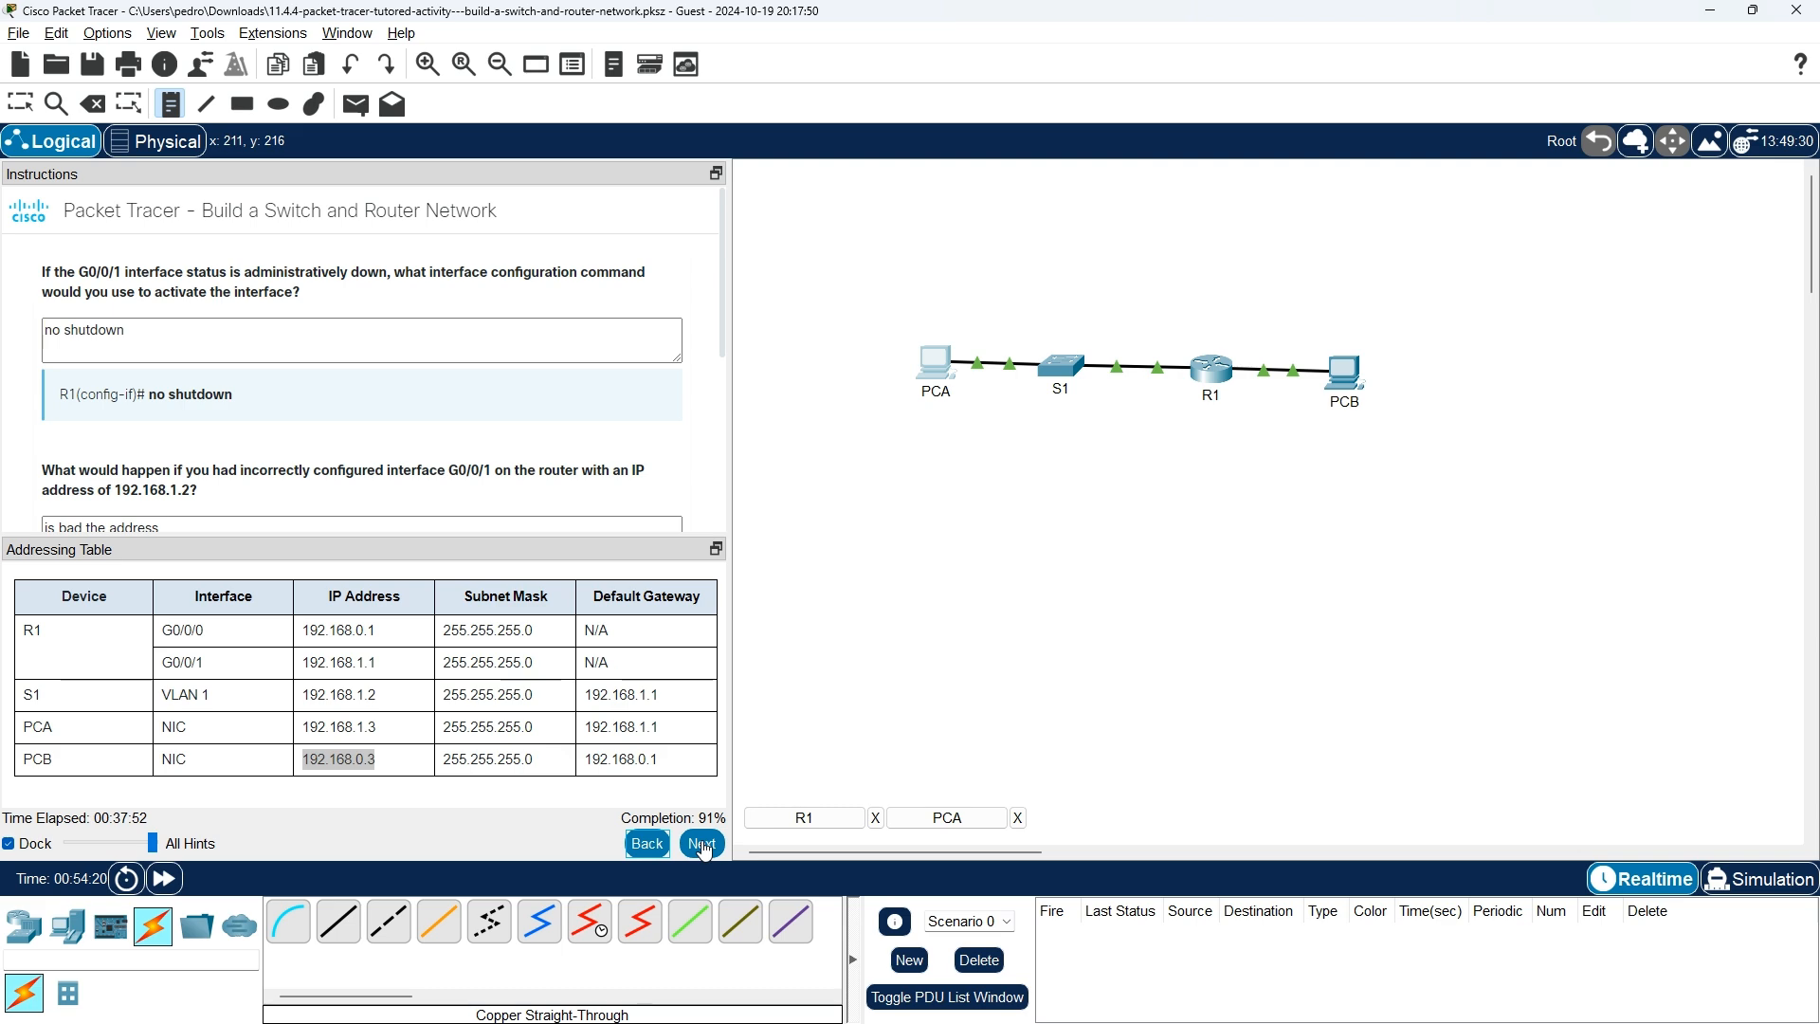
scroll(375, 418, down, 3)
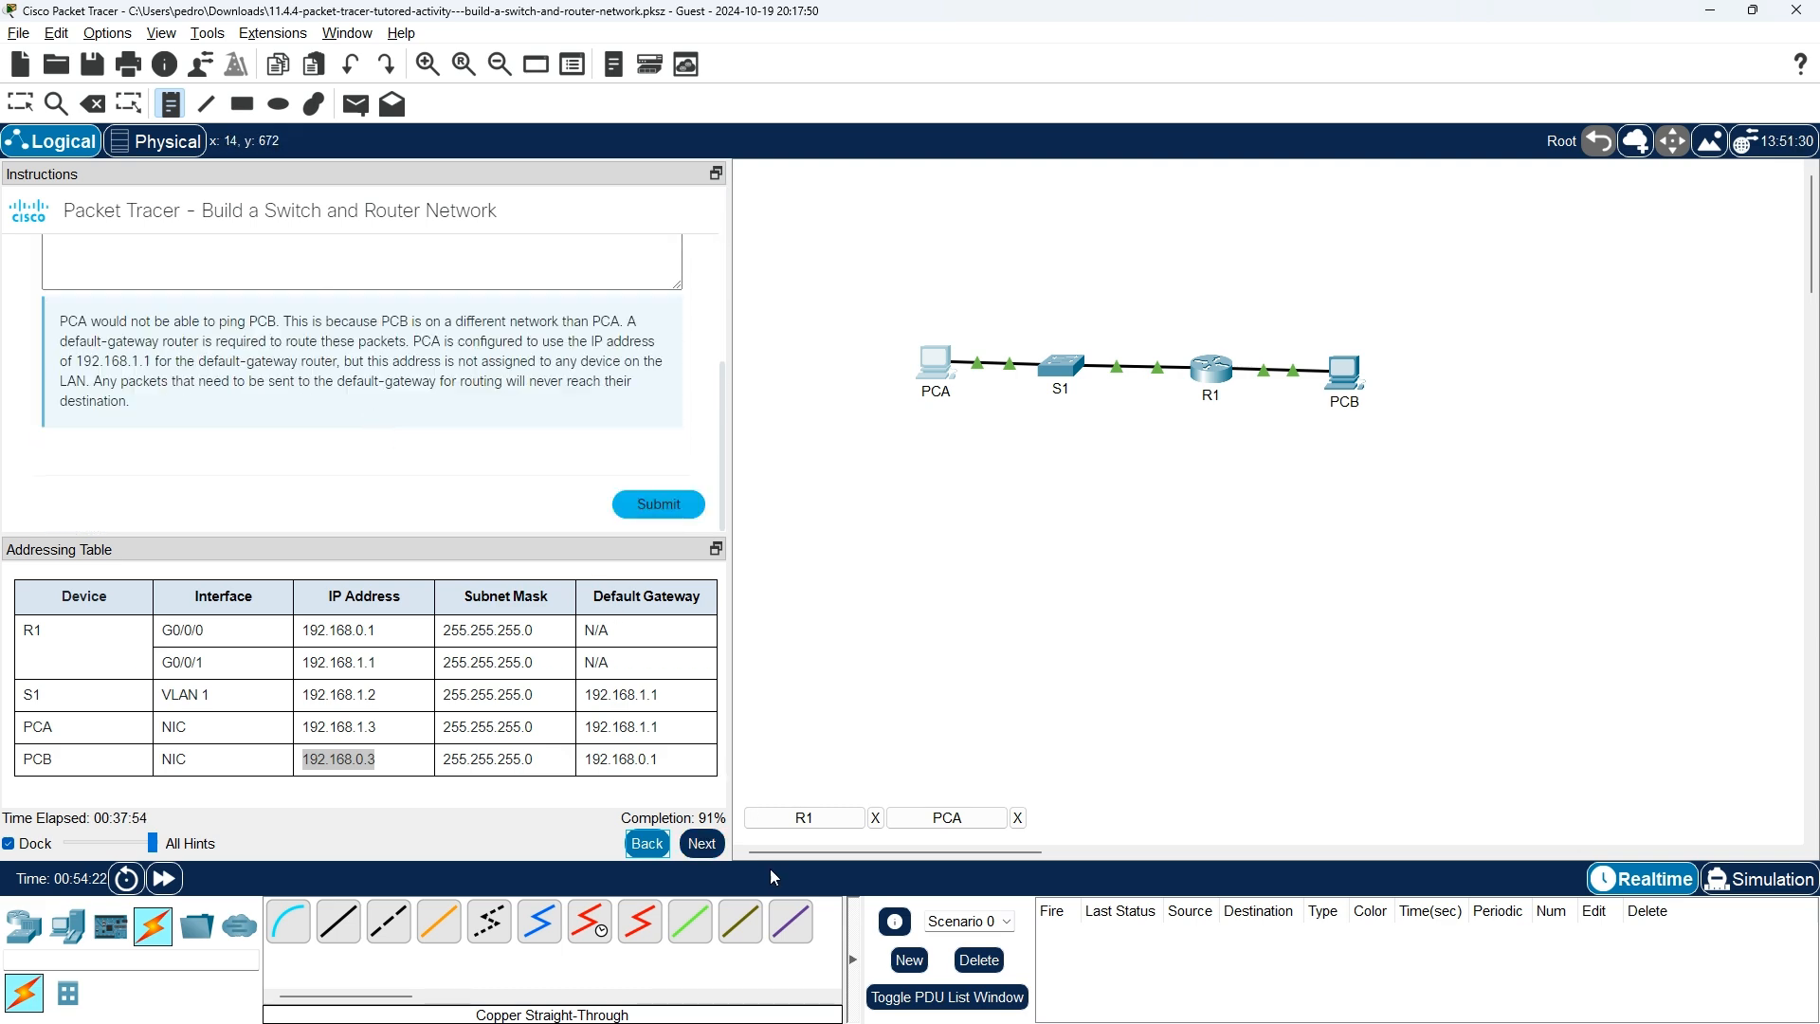
click(701, 843)
scroll(453, 439, down, 5)
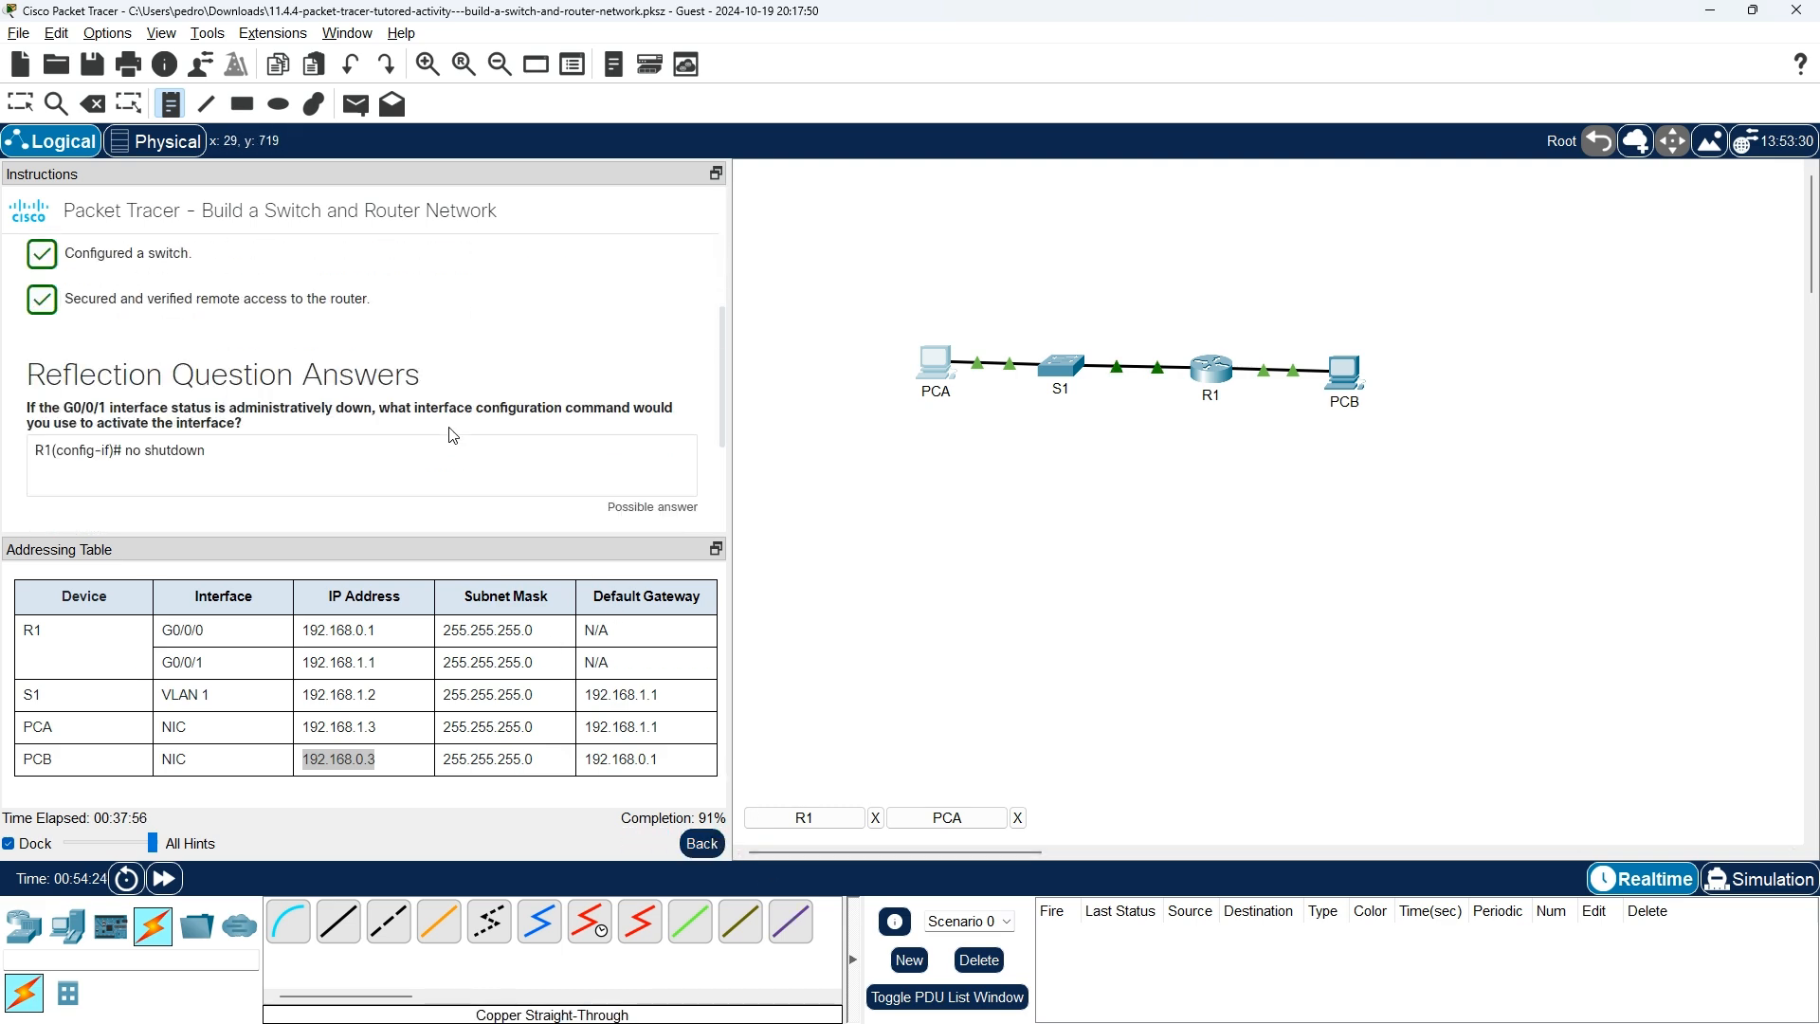
click(702, 843)
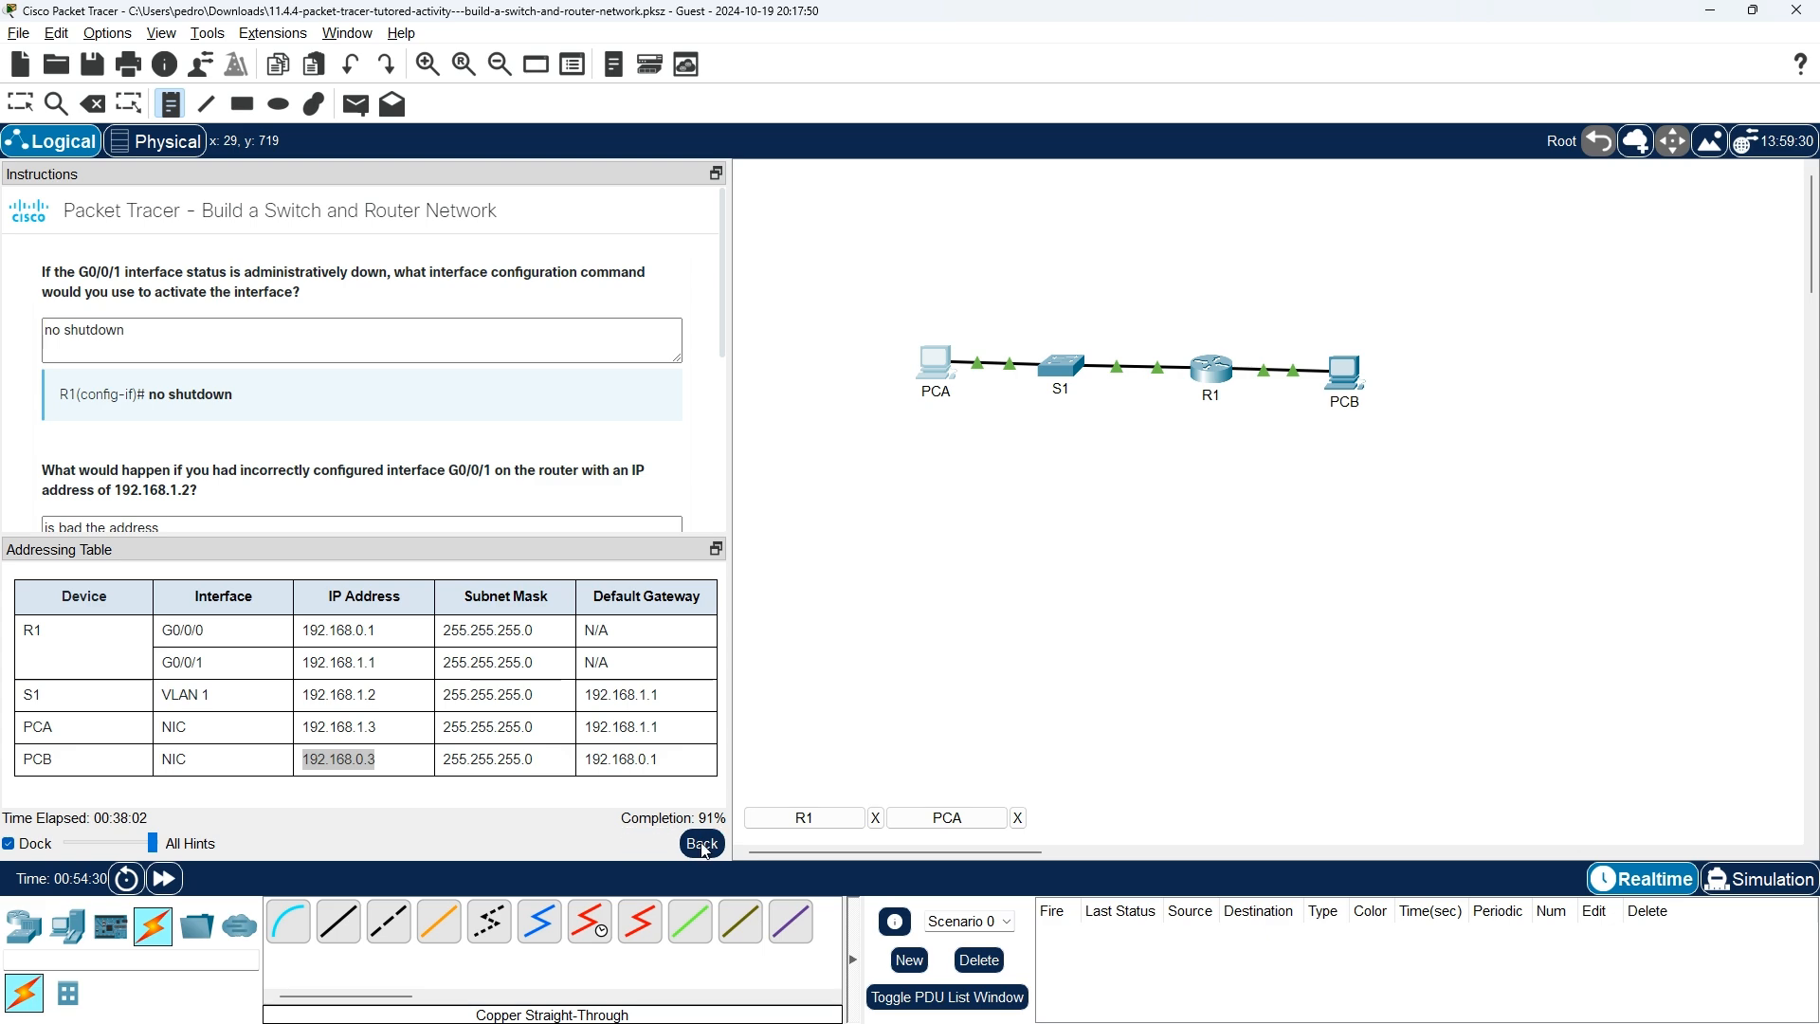
click(702, 842)
click(701, 843)
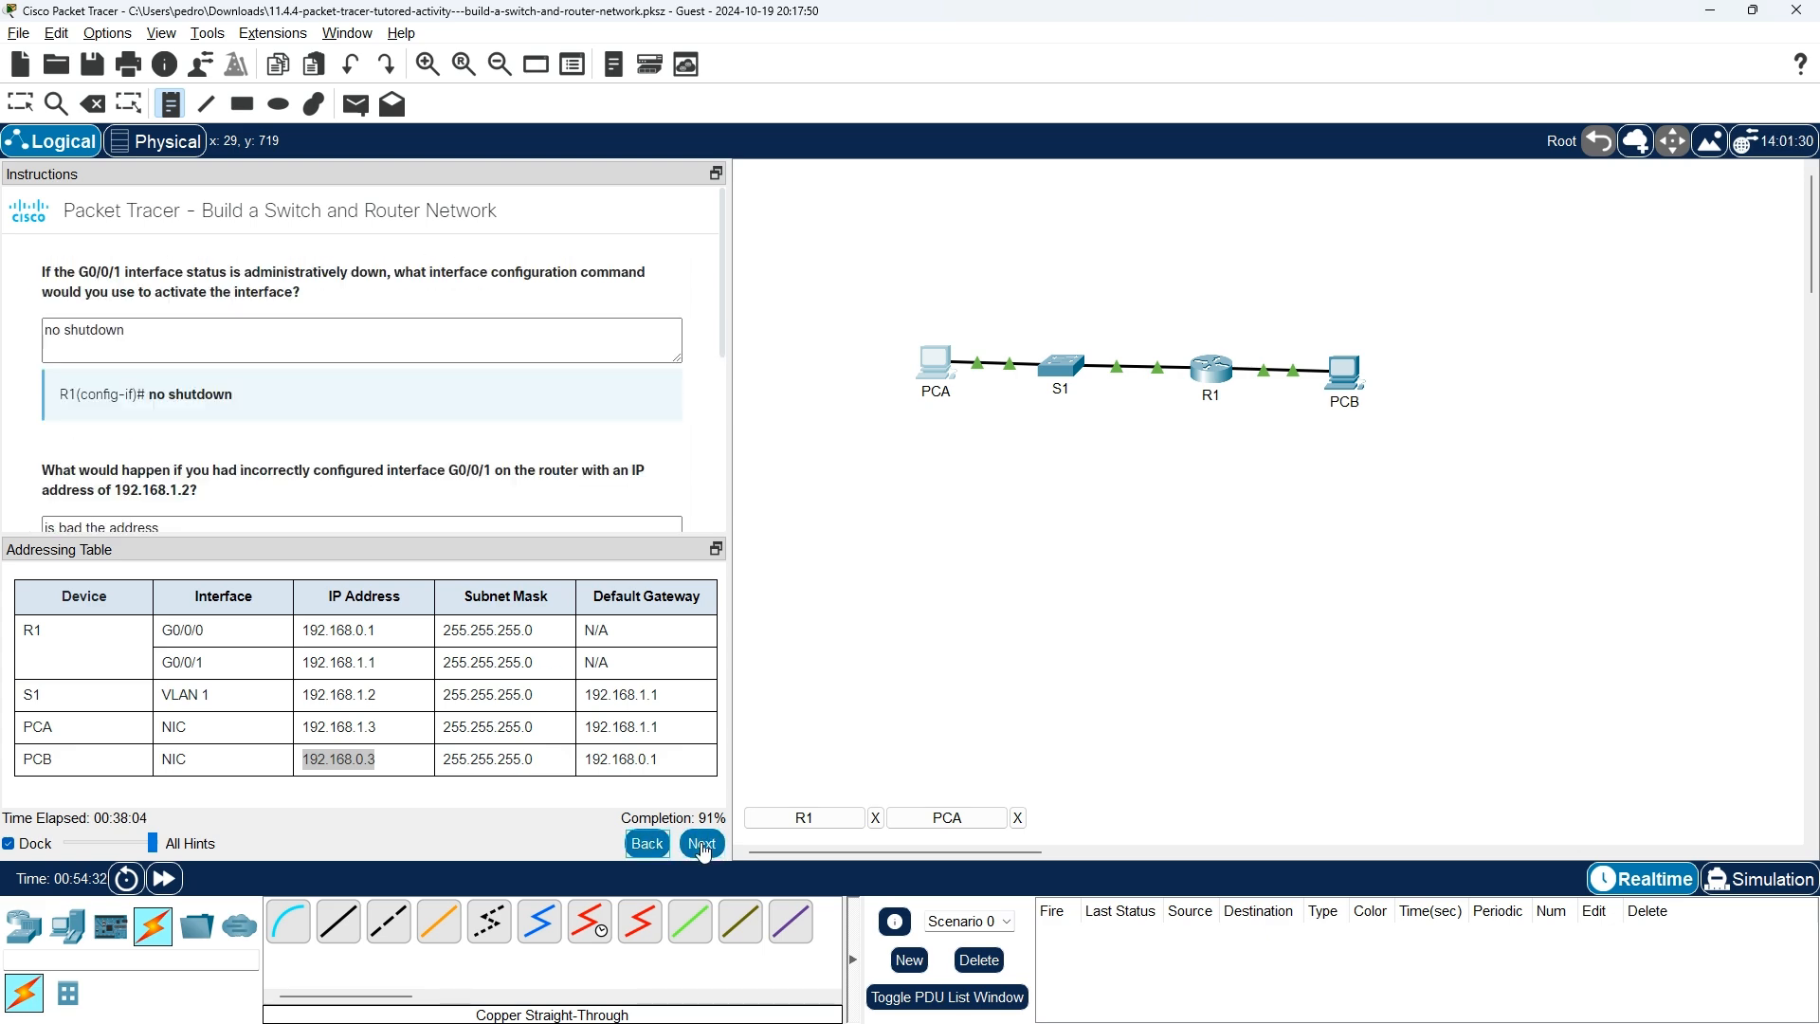
click(701, 842)
scroll(554, 351, down, 10)
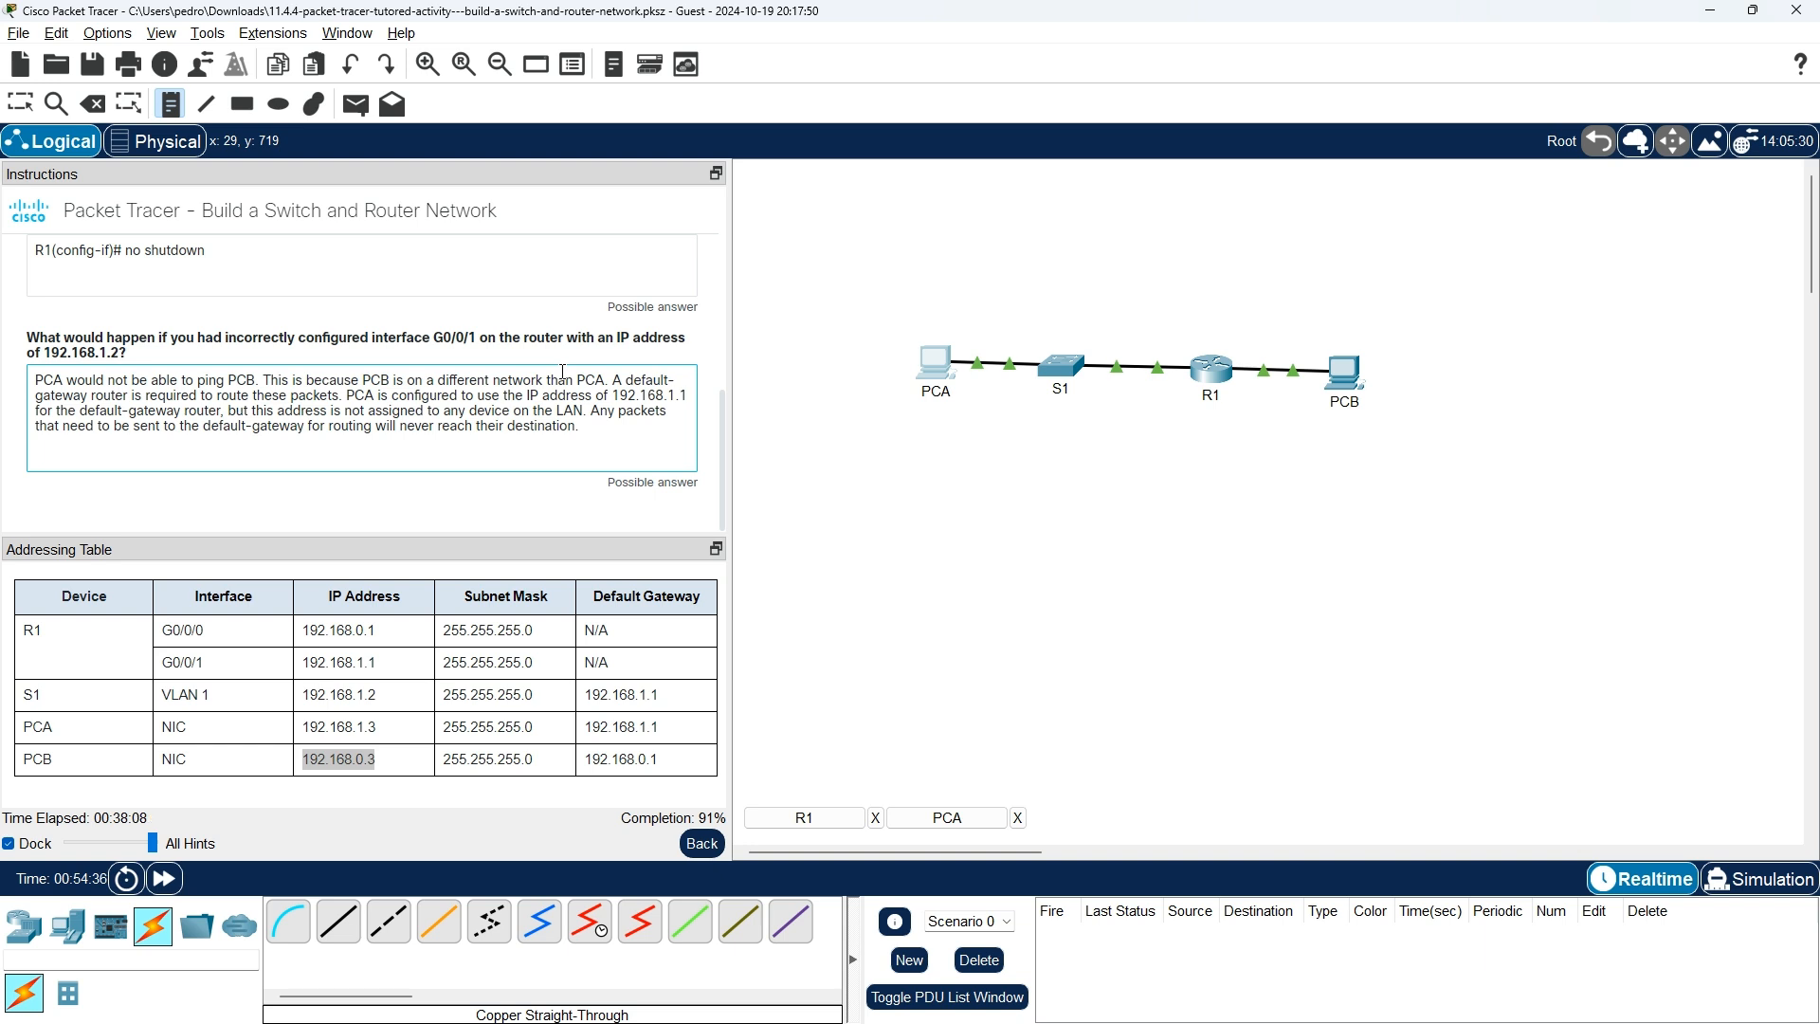
scroll(563, 372, up, 10)
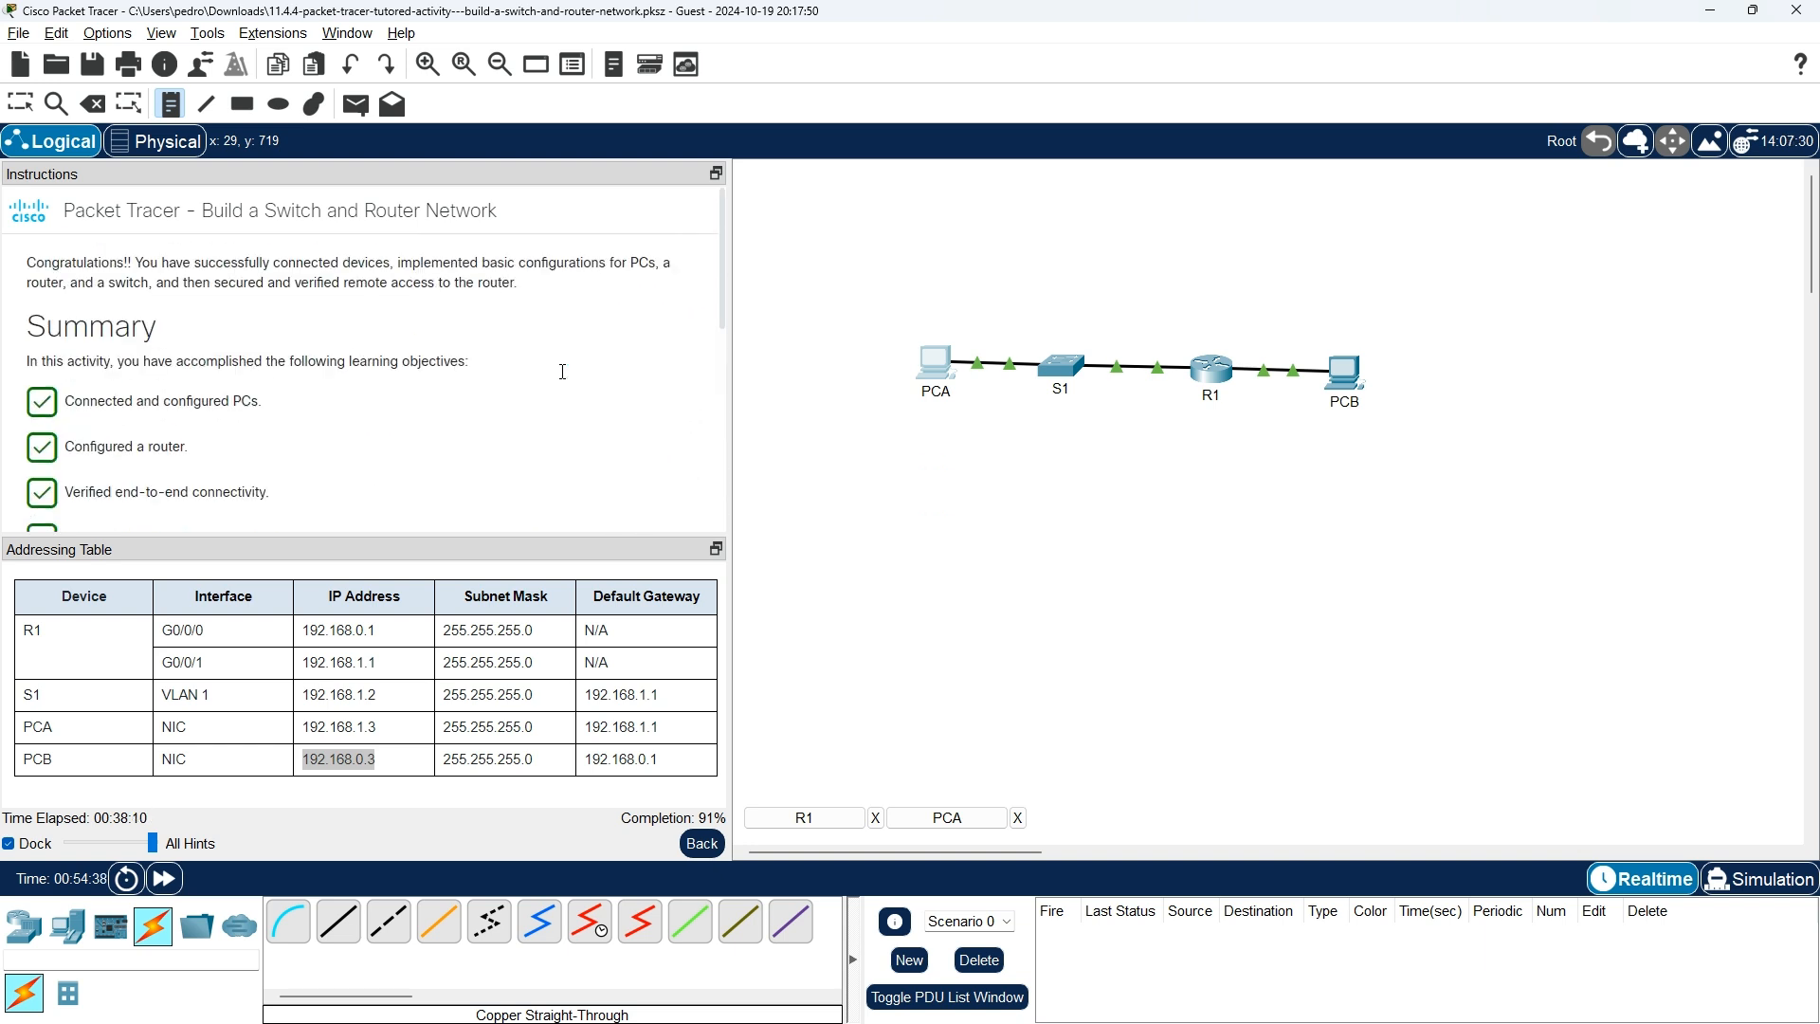